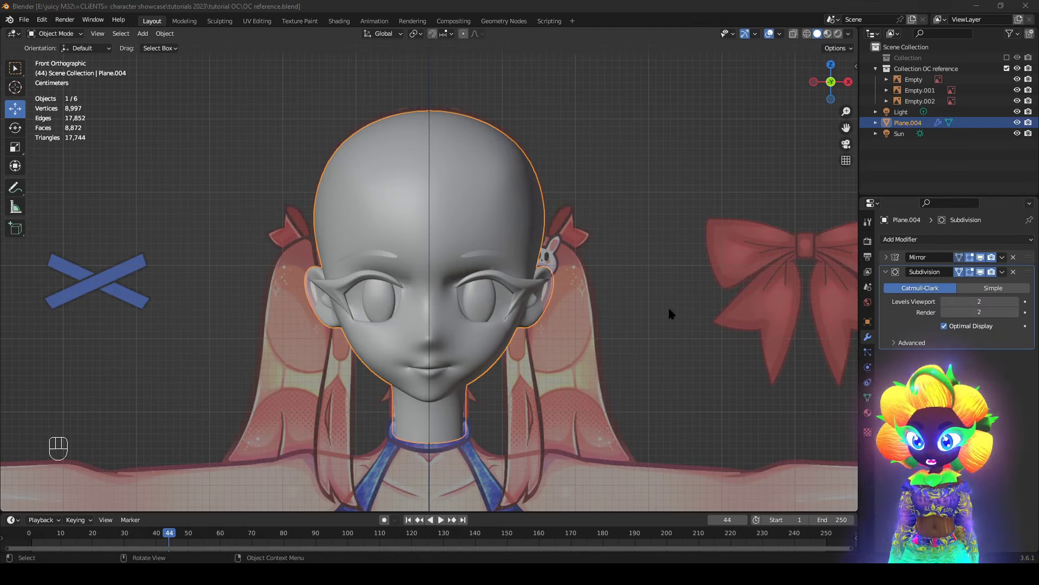
- Add a mesh circle with 20 vertices at the world origin
{"action": "scroll", "coordinate": [668, 307], "scroll_direction": "down", "scroll_amount": 2}
{"action": "middle_click_drag", "start_coordinate": [668, 306], "coordinate": [585, 267]}
{"action": "scroll", "coordinate": [579, 353], "scroll_direction": "down", "scroll_amount": 1}
{"action": "scroll", "coordinate": [584, 267], "scroll_direction": "down", "scroll_amount": 1}
{"action": "scroll", "coordinate": [123, 413], "scroll_direction": "up", "scroll_amount": 1}
{"action": "scroll", "coordinate": [166, 394], "scroll_direction": "down", "scroll_amount": 1}
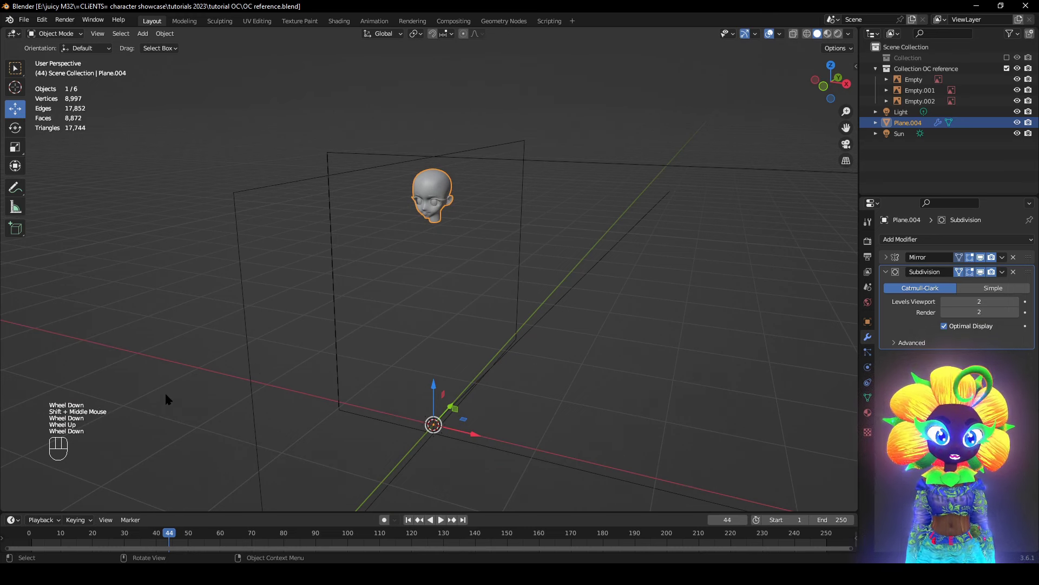
{"action": "left_click", "coordinate": [164, 34]}
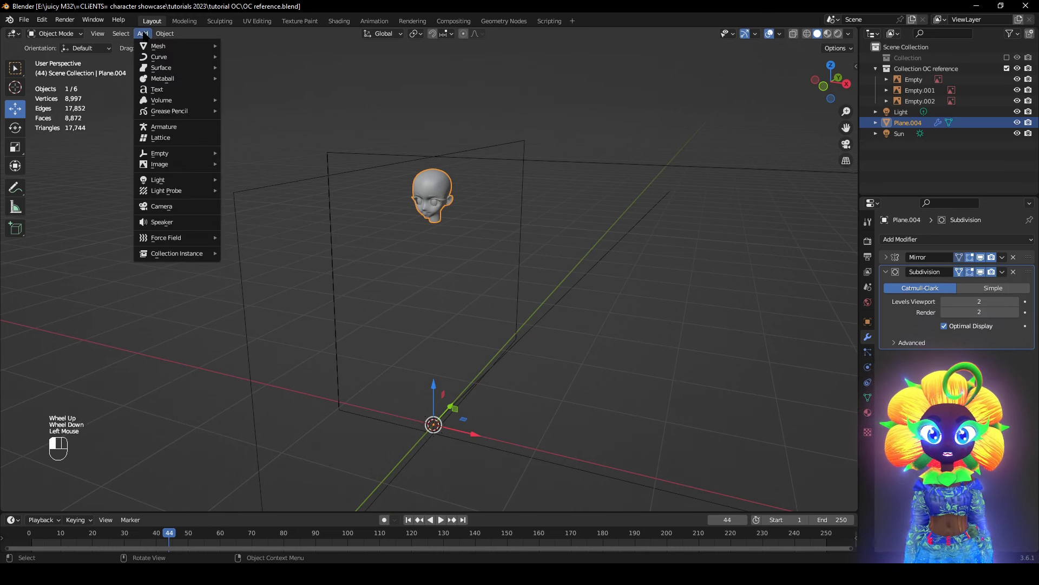
{"action": "mouse_move", "coordinate": [143, 34]}
{"action": "mouse_move", "coordinate": [178, 46]}
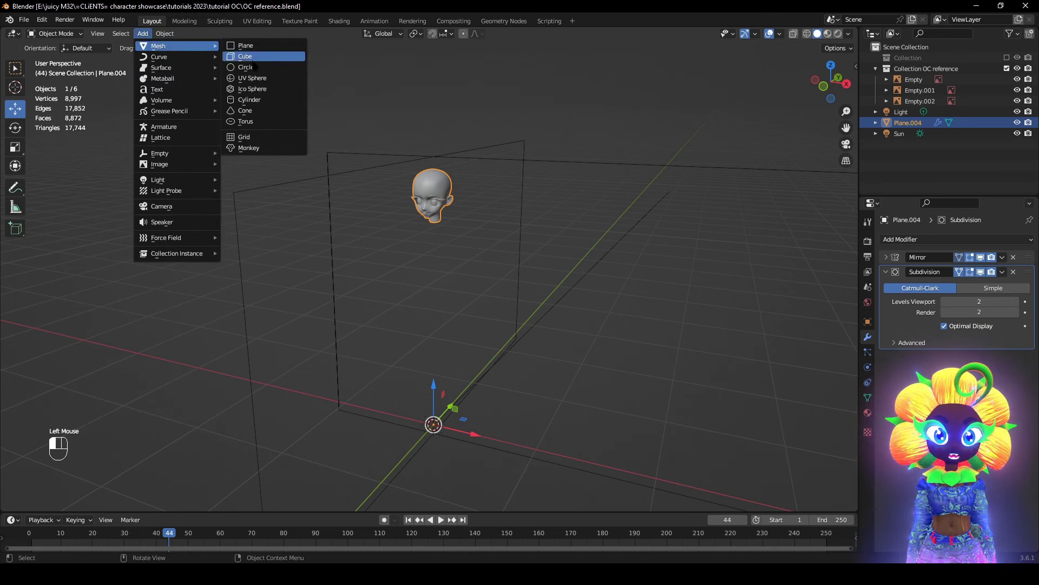
{"action": "left_click", "coordinate": [255, 67]}
{"action": "left_click", "coordinate": [128, 382]}
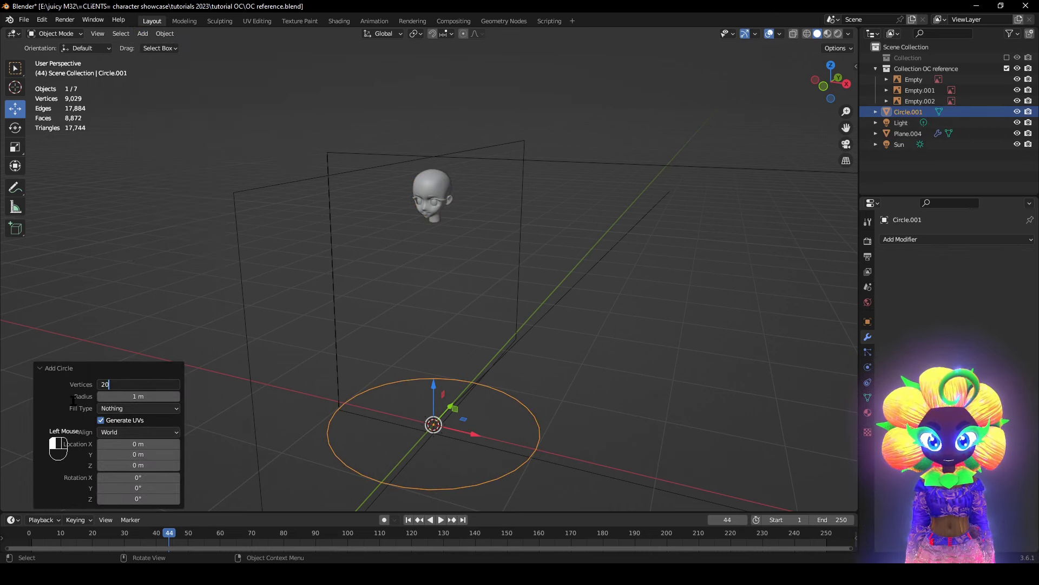
{"action": "key", "text": "Return"}
- Enter Edit Mode on the circle and, in front view, raise all its vertices 1.9 m along Z to shoulder height
{"action": "left_click", "coordinate": [55, 35]}
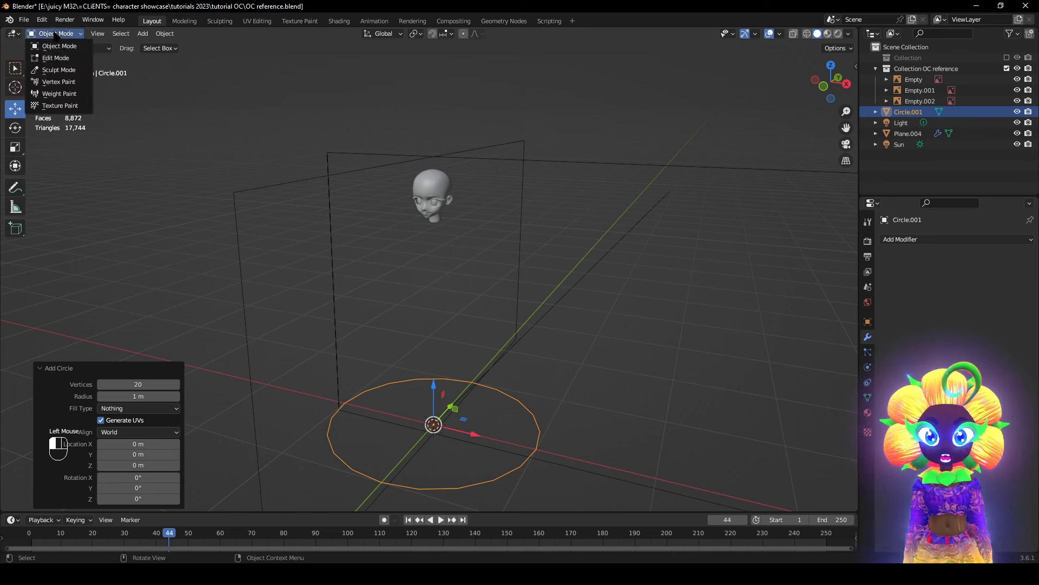
{"action": "left_click", "coordinate": [62, 57]}
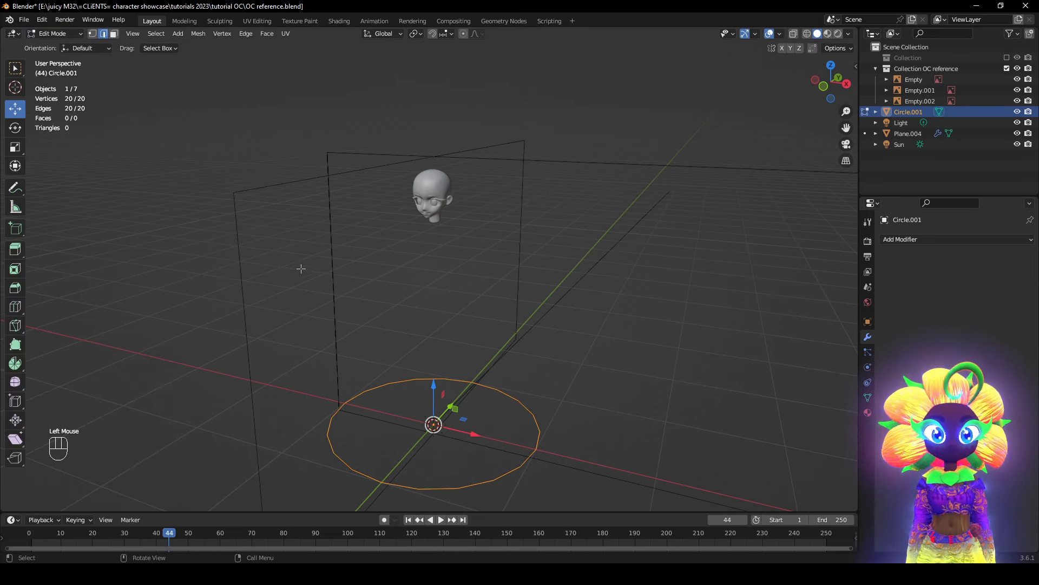
{"action": "scroll", "coordinate": [297, 266], "scroll_direction": "down", "scroll_amount": 2}
{"action": "middle_click_drag", "start_coordinate": [297, 271], "coordinate": [302, 236], "text": "shift"}
{"action": "scroll", "coordinate": [304, 234], "scroll_direction": "up", "scroll_amount": 2}
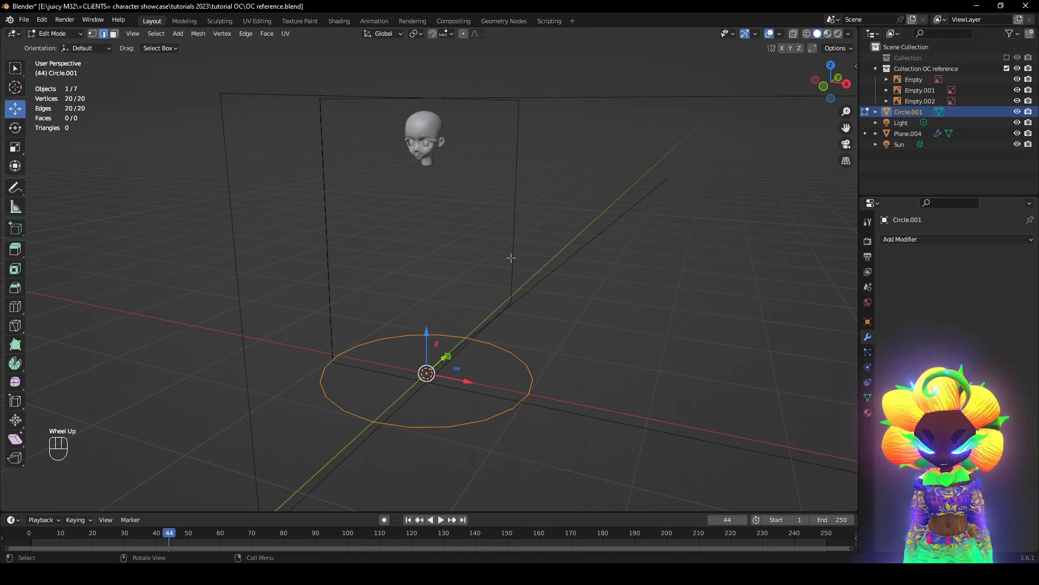
{"action": "middle_click_drag", "start_coordinate": [516, 262], "coordinate": [289, 155]}
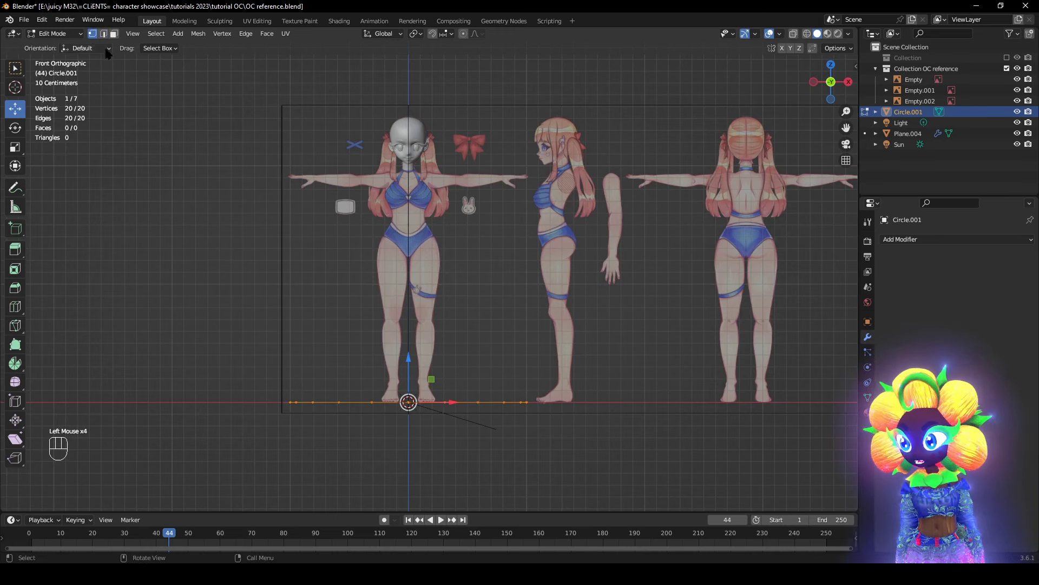
{"action": "key", "text": "g"}
{"action": "key", "text": "z"}
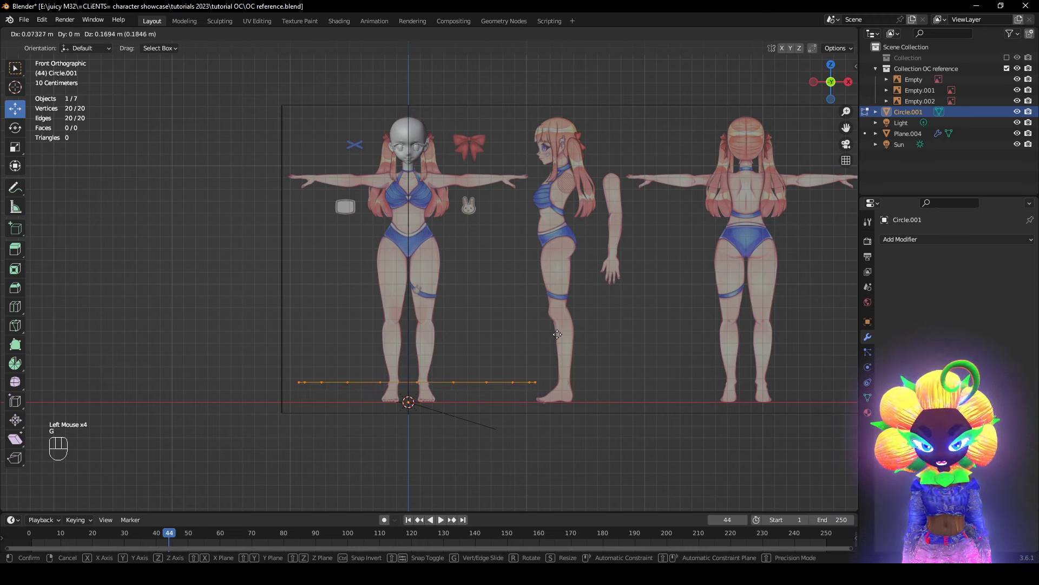
{"action": "key", "text": "ctrl"}
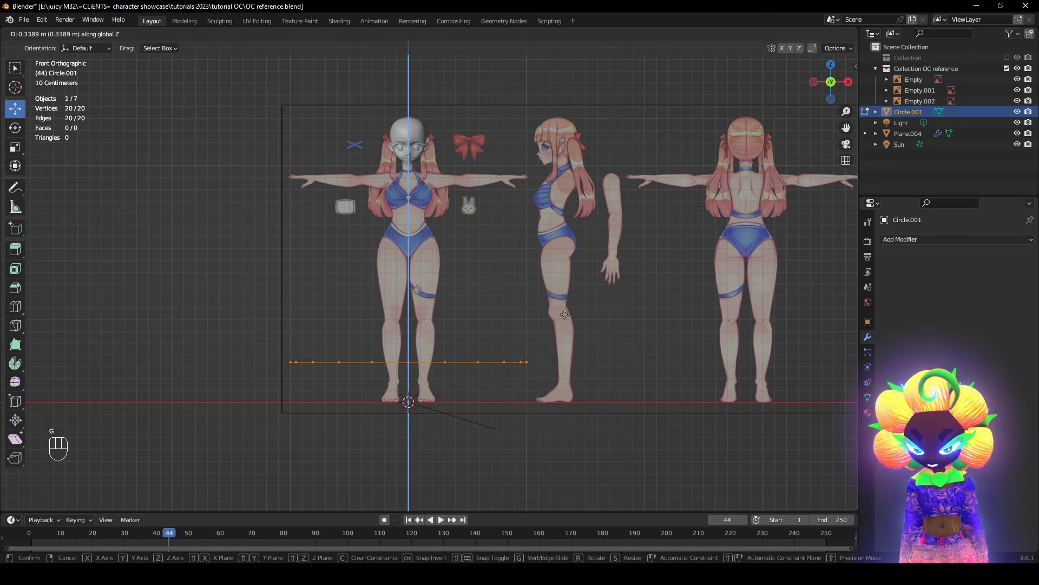
{"action": "key", "text": "ctrl"}
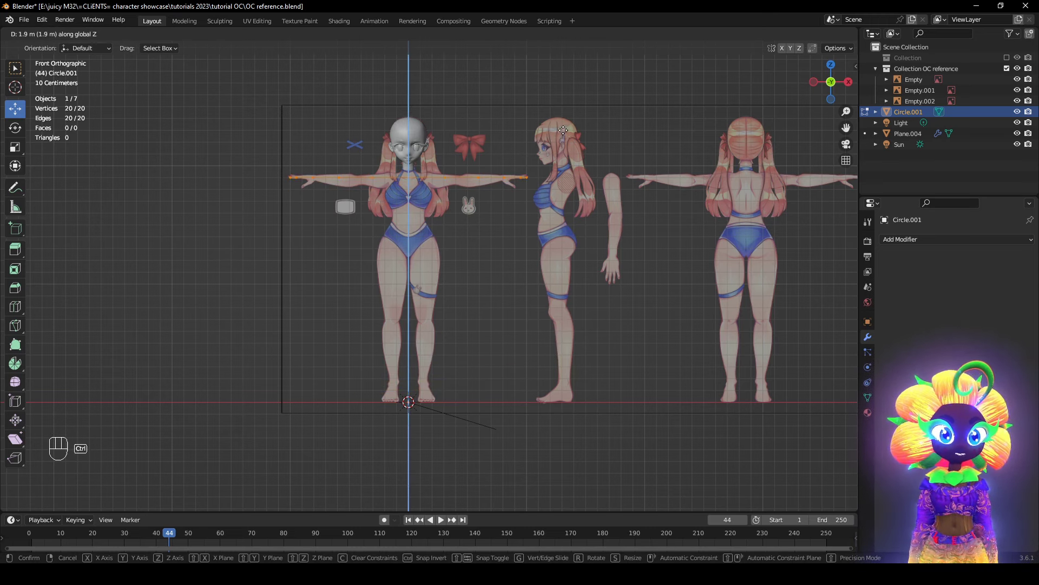
{"action": "left_click", "coordinate": [564, 130]}
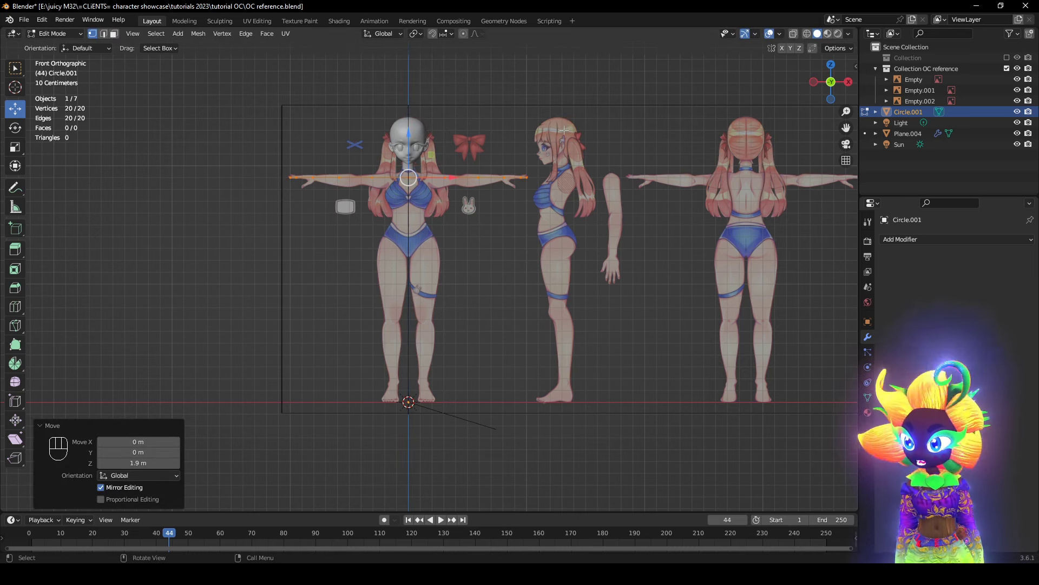
- Scale the whole circle down to 0.1 of its size
{"action": "key", "text": "KP_Decimal"}
{"action": "scroll", "coordinate": [564, 130], "scroll_direction": "up", "scroll_amount": 3}
{"action": "middle_click_drag", "start_coordinate": [802, 369], "coordinate": [801, 372], "text": "shift"}
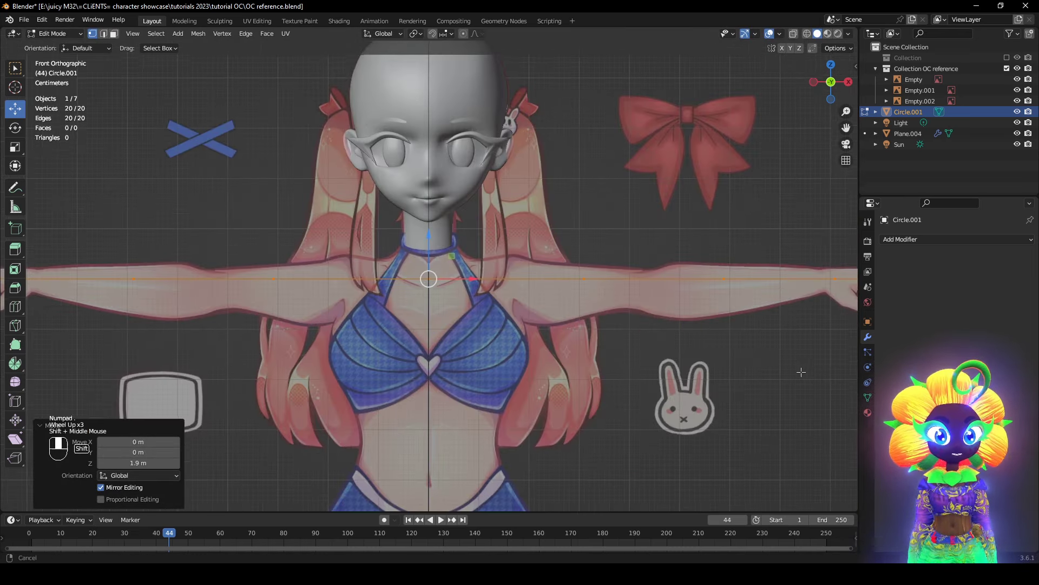
{"action": "scroll", "coordinate": [801, 372], "scroll_direction": "up", "scroll_amount": 1}
{"action": "key", "text": "s"}
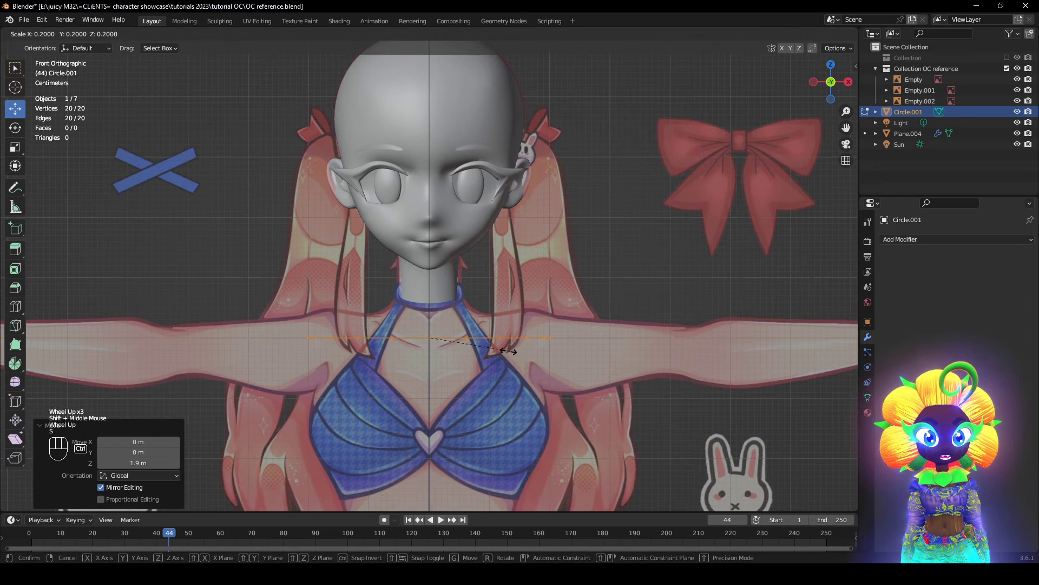
{"action": "left_click", "coordinate": [470, 344]}
- Raise the circle 0.06 m along Z to the base of the head's neck
{"action": "scroll", "coordinate": [470, 344], "scroll_direction": "up", "scroll_amount": 1}
{"action": "key", "text": "g"}
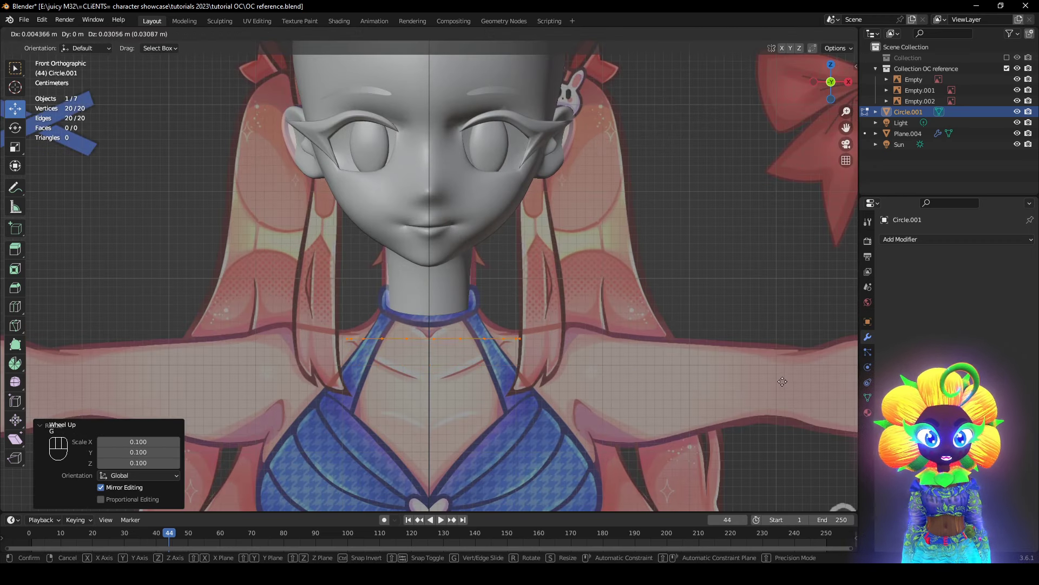
{"action": "left_click", "coordinate": [616, 378]}
{"action": "key", "text": "g"}
{"action": "key", "text": "z"}
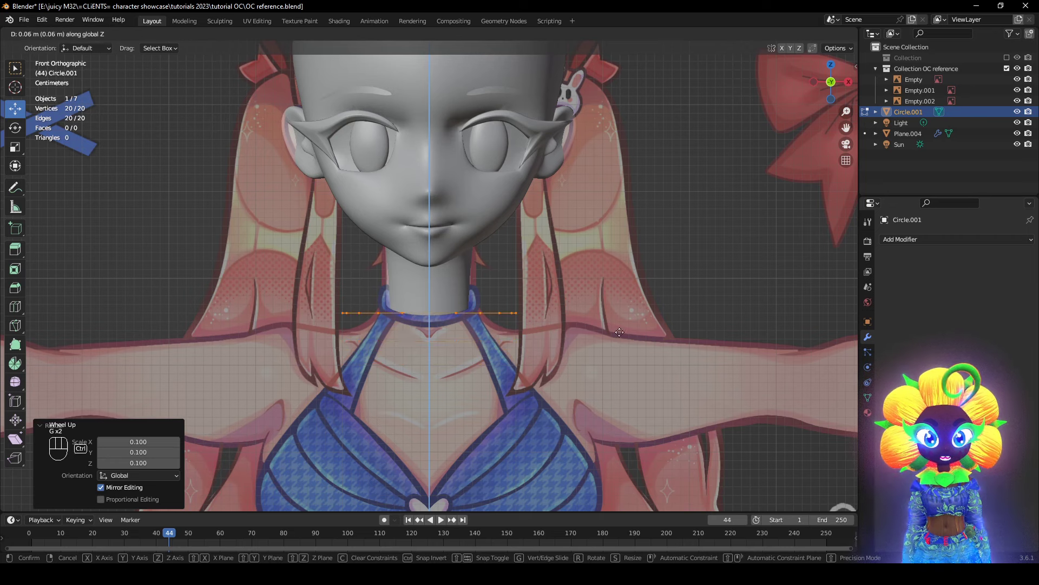
{"action": "left_click", "coordinate": [628, 336]}
- In wireframe side view, move the circle onto the neck, tilt it about 25° and scale it to about 0.62
{"action": "middle_click_drag", "start_coordinate": [725, 374], "coordinate": [608, 383]}
{"action": "key", "text": "z"}
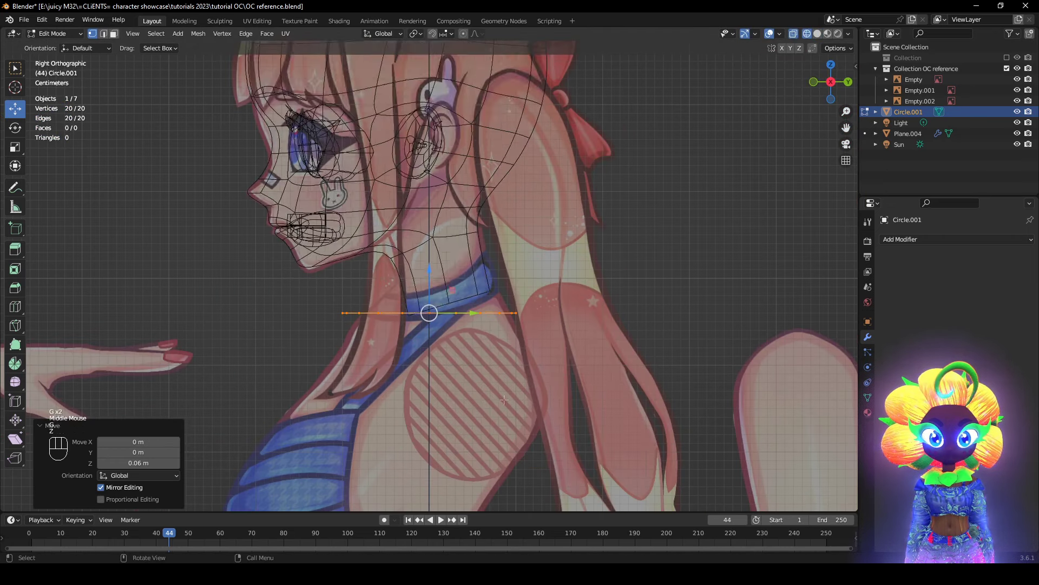
{"action": "scroll", "coordinate": [608, 383], "scroll_direction": "up", "scroll_amount": 1}
{"action": "key", "text": "g"}
{"action": "key", "text": "r"}
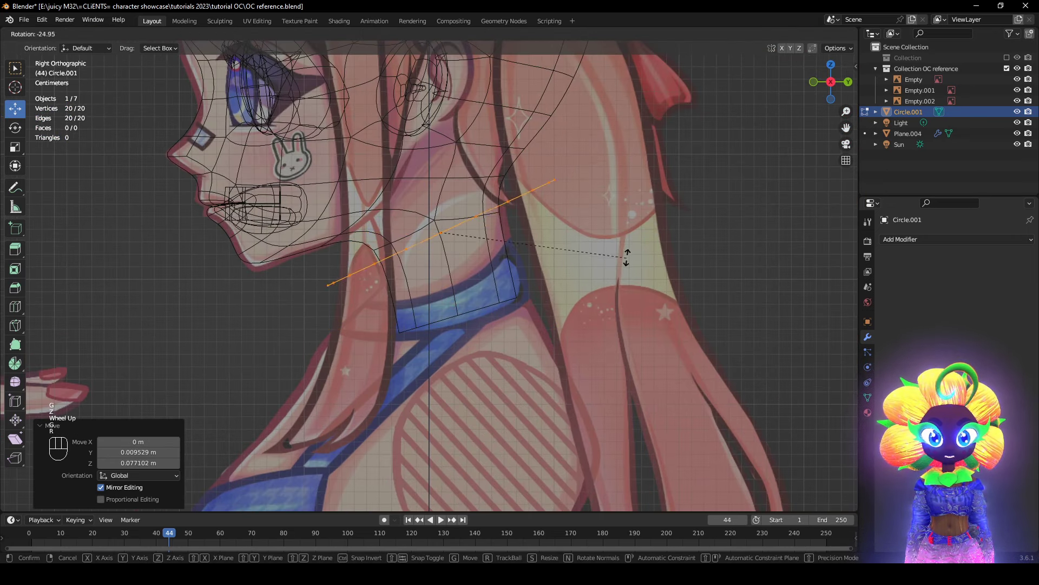
{"action": "left_click", "coordinate": [630, 267]}
{"action": "key", "text": "s"}
{"action": "left_click", "coordinate": [563, 283]}
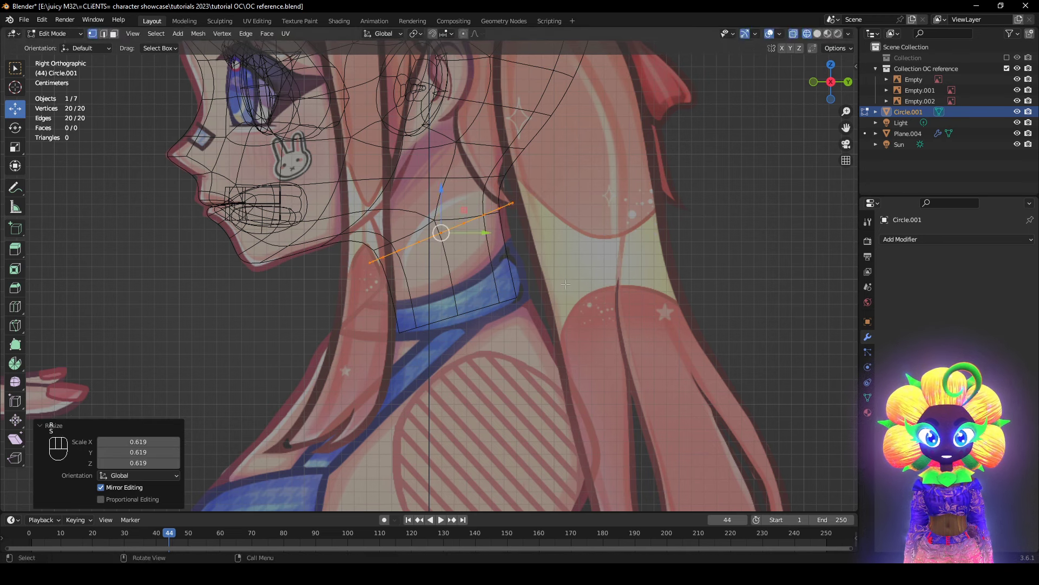
- Fine-tune the circle's position and tilt it by about 2° to fit across the upper neck below the jaw
{"action": "key", "text": "g"}
{"action": "key", "text": "r"}
{"action": "left_click", "coordinate": [558, 265]}
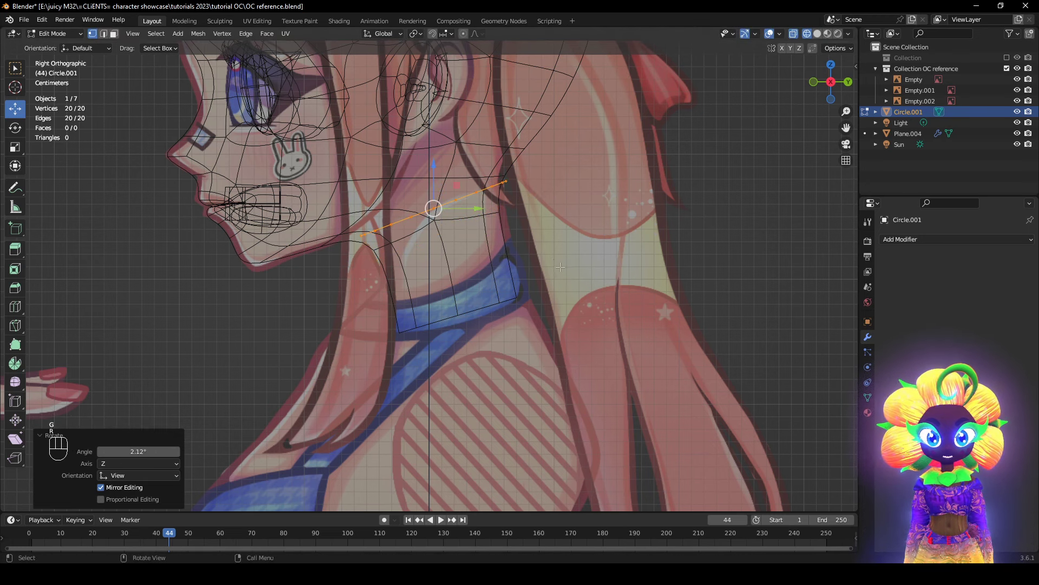
{"action": "middle_click_drag", "start_coordinate": [560, 302], "coordinate": [559, 279], "text": "shift"}
{"action": "key", "text": "g"}
{"action": "left_click", "coordinate": [558, 279]}
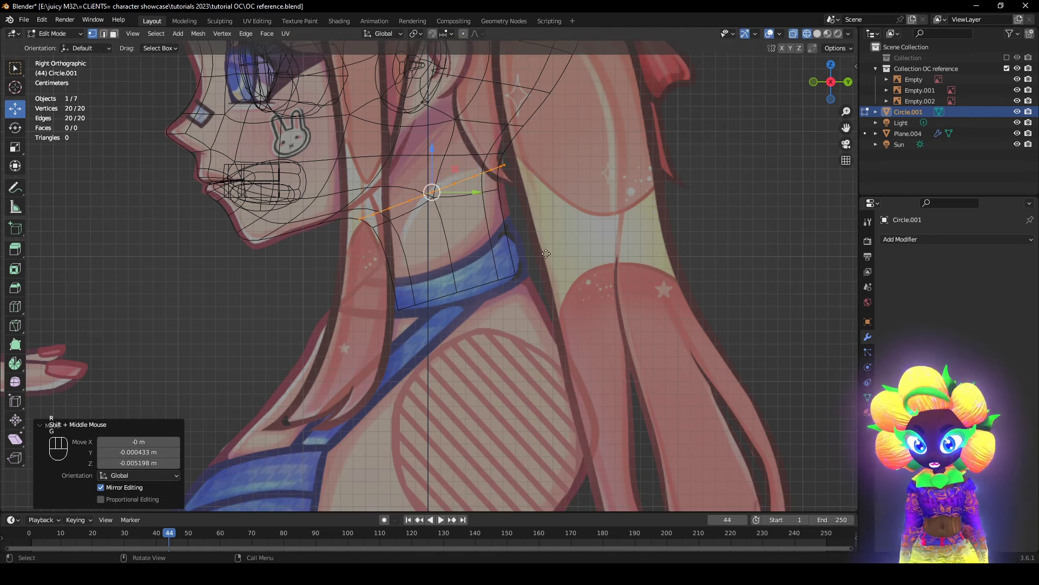
- Extrude the circle down to the blue collar, about 0.078 m lower, and rotate and shift the new ring to follow the collar's slope
{"action": "key", "text": "e"}
{"action": "left_click", "coordinate": [565, 353]}
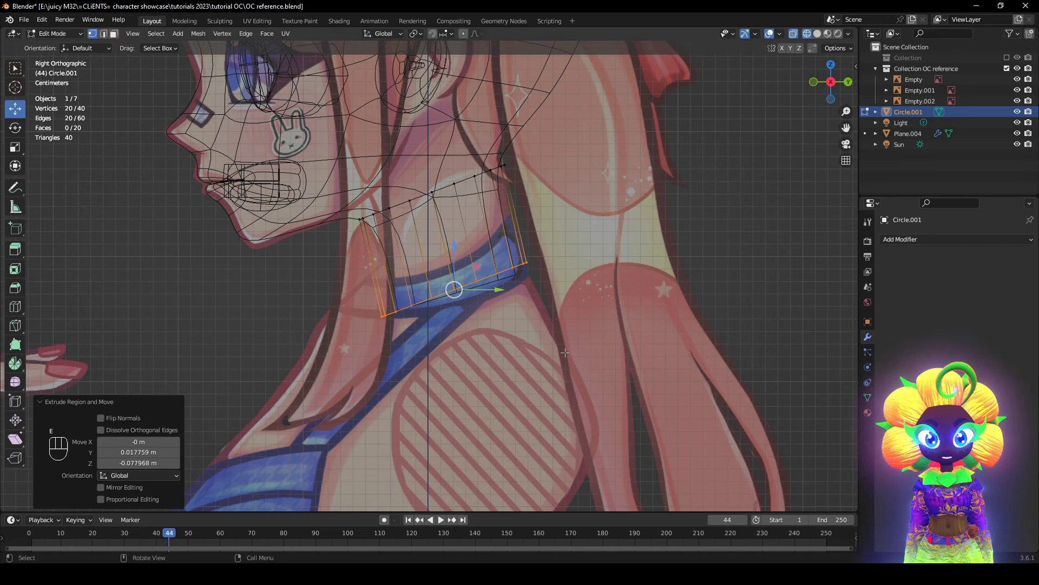
{"action": "key", "text": "r"}
{"action": "left_click", "coordinate": [572, 378]}
{"action": "key", "text": "g"}
{"action": "left_click", "coordinate": [565, 378]}
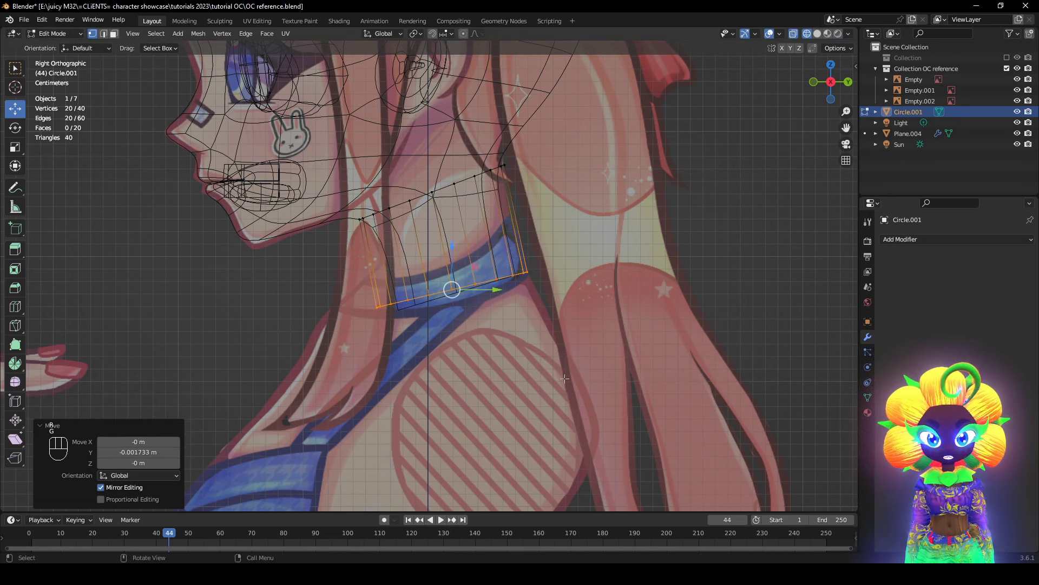
- Lower the extruded neck ring about 0.018 m along Z to the collar's lower edge
{"action": "middle_click_drag", "start_coordinate": [454, 359], "coordinate": [578, 355]}
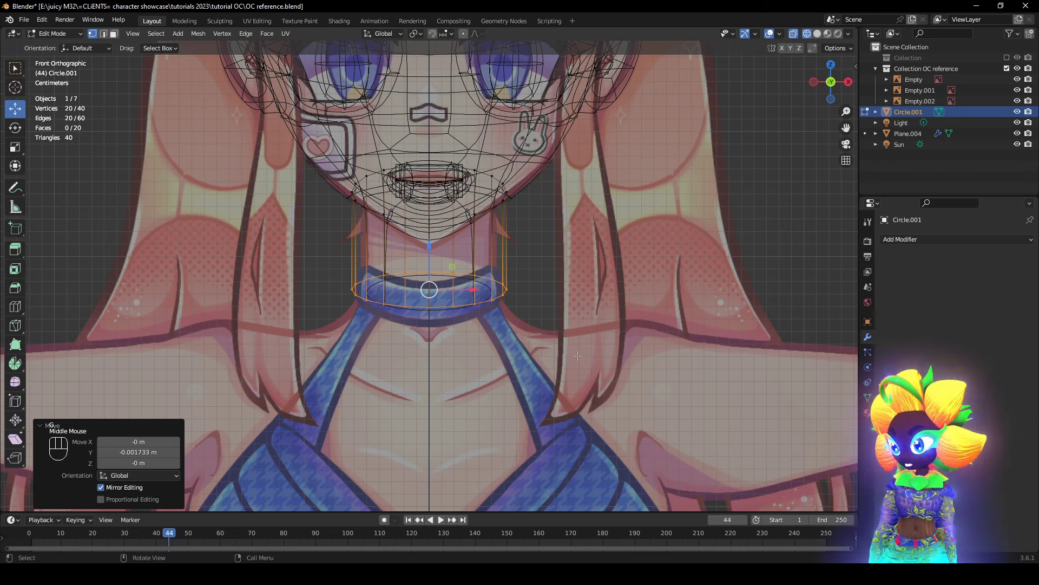
{"action": "left_click_drag", "start_coordinate": [429, 247], "coordinate": [430, 269]}
{"action": "middle_click_drag", "start_coordinate": [481, 360], "coordinate": [398, 330]}
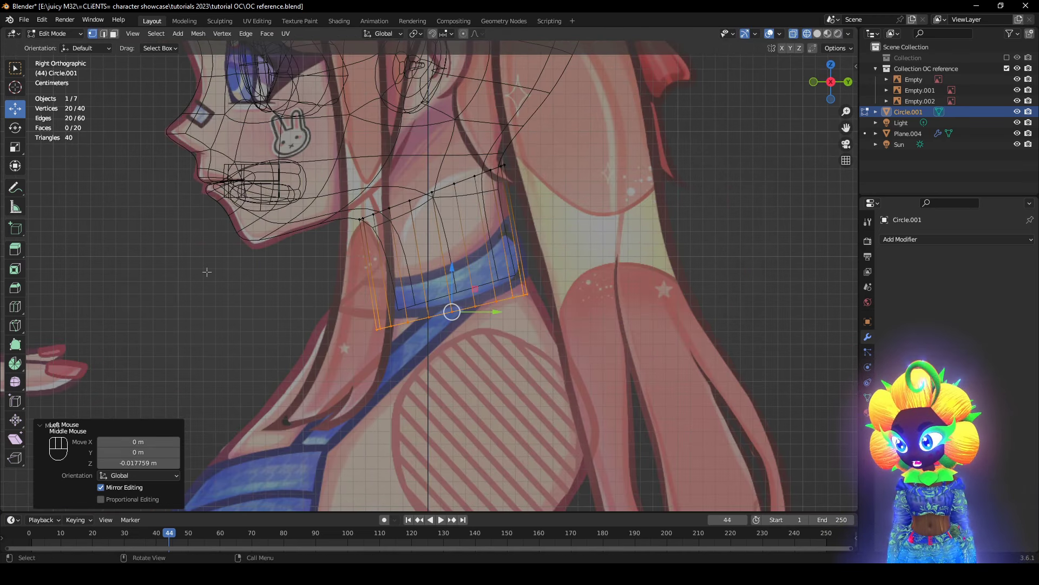
{"action": "key", "text": "alt+z"}
{"action": "key", "text": "alt+z"}
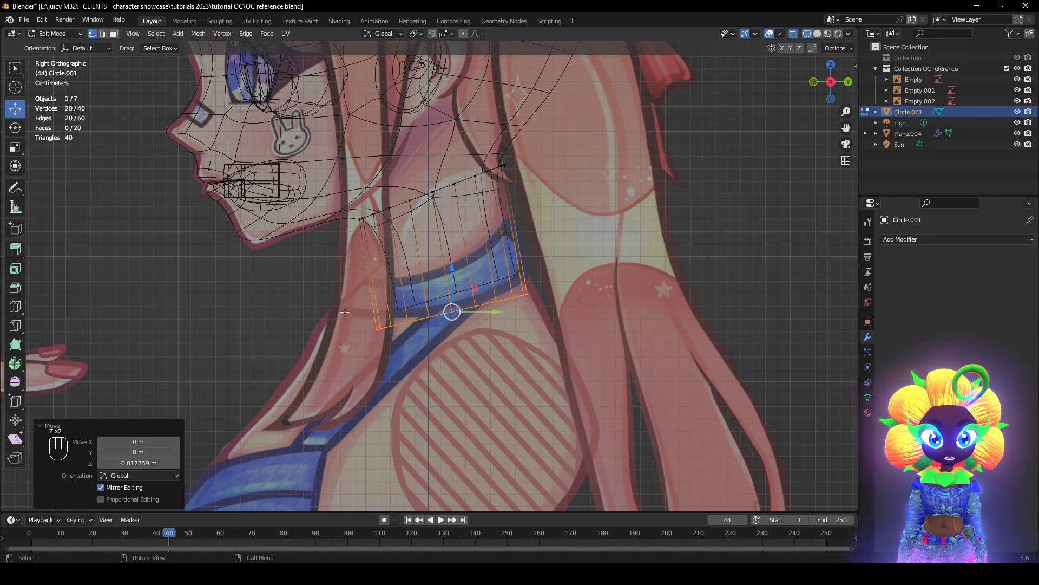
- Extrude the lower neck ring about 0.044 m straight down along Z onto the upper chest
{"action": "scroll", "coordinate": [358, 335], "scroll_direction": "down", "scroll_amount": 2}
{"action": "middle_click_drag", "start_coordinate": [358, 336], "coordinate": [446, 356], "text": "alt"}
{"action": "scroll", "coordinate": [353, 328], "scroll_direction": "up", "scroll_amount": 1}
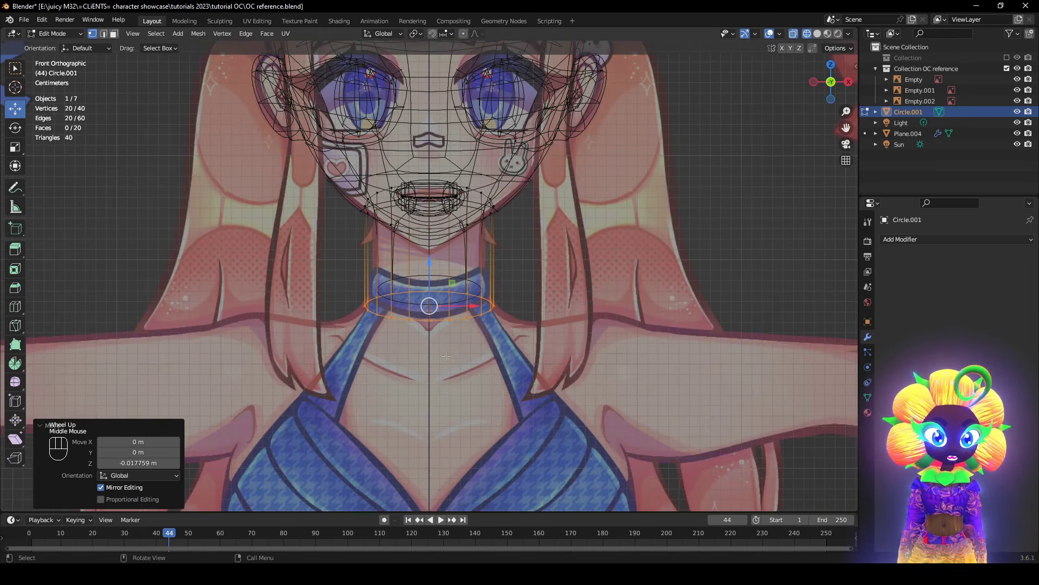
{"action": "key", "text": "z"}
{"action": "key", "text": "z"}
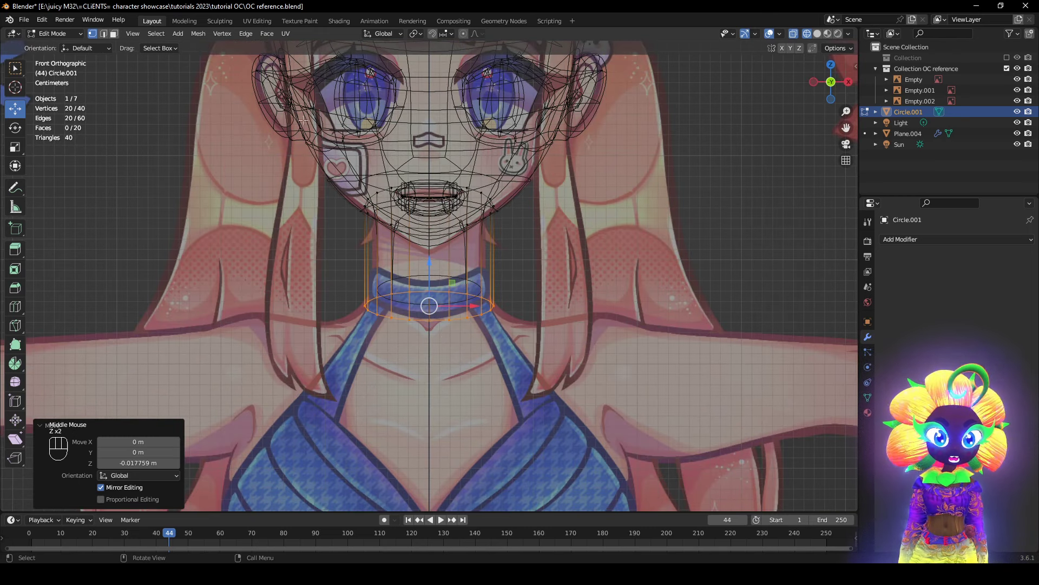
{"action": "key", "text": "e"}
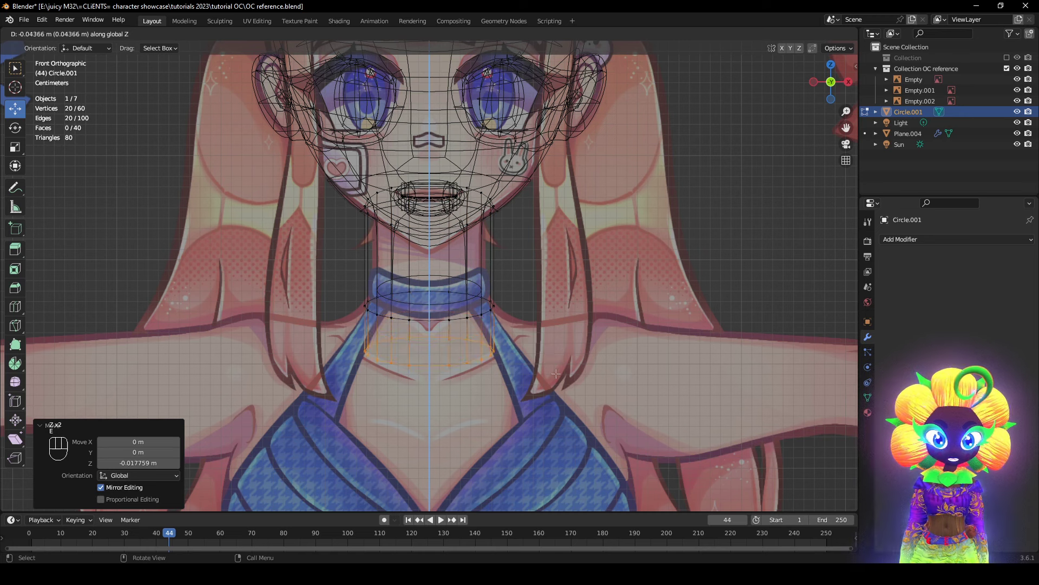
{"action": "left_click", "coordinate": [556, 373]}
- Scale the new ring up about 1.8 times toward the shoulders and nudge it up about 0.005 m
{"action": "key", "text": "s"}
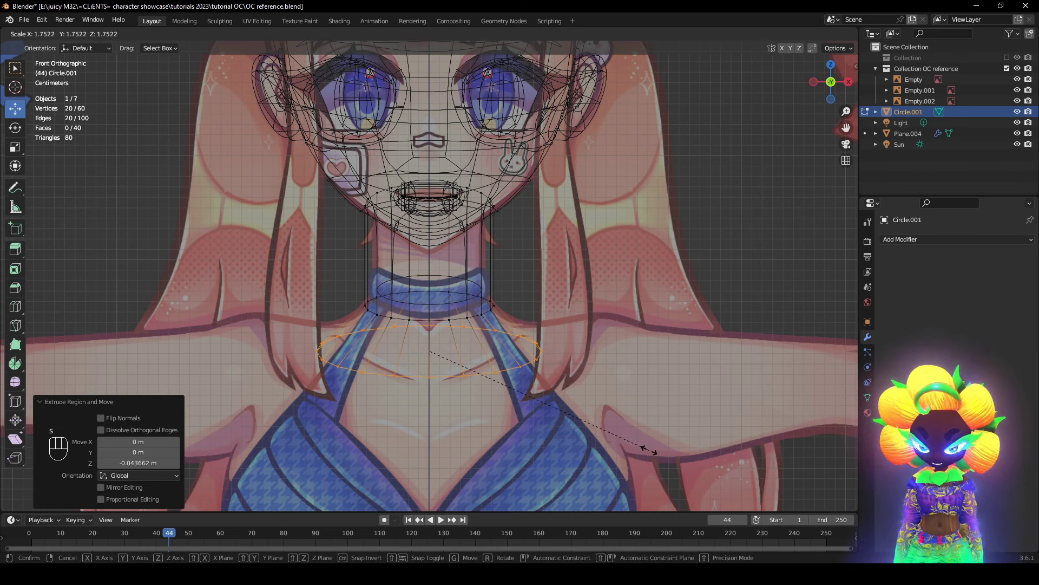
{"action": "left_click", "coordinate": [657, 457]}
{"action": "key", "text": "g"}
{"action": "left_click", "coordinate": [658, 452]}
{"action": "key", "text": "r"}
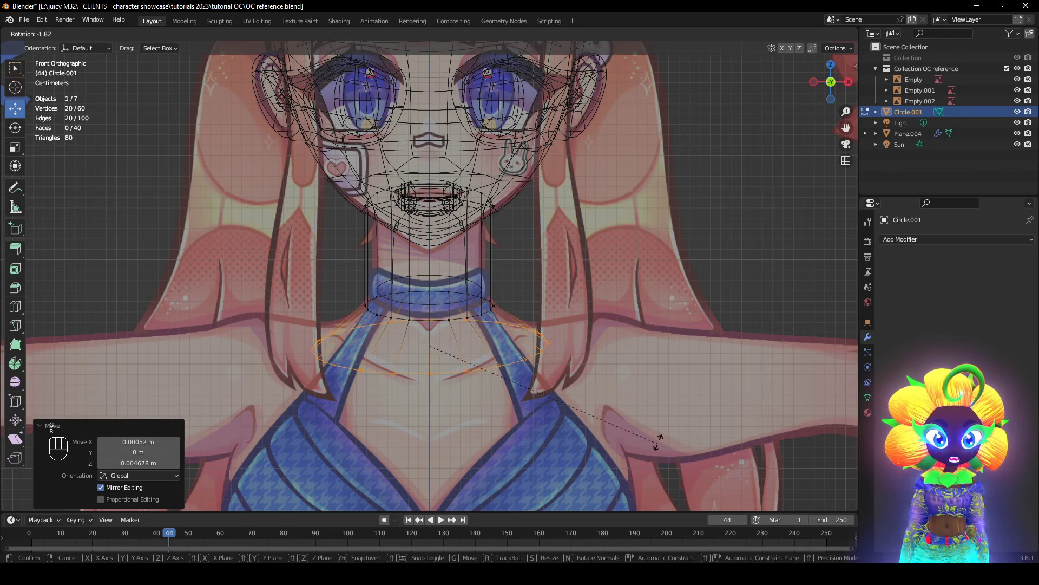
{"action": "key", "text": "Escape"}
- Delete the vertices of the neck mesh on the negative X side, keeping the centre line and the other half
{"action": "left_click_drag", "start_coordinate": [272, 159], "coordinate": [418, 415]}
{"action": "scroll", "coordinate": [473, 259], "scroll_direction": "up", "scroll_amount": 1}
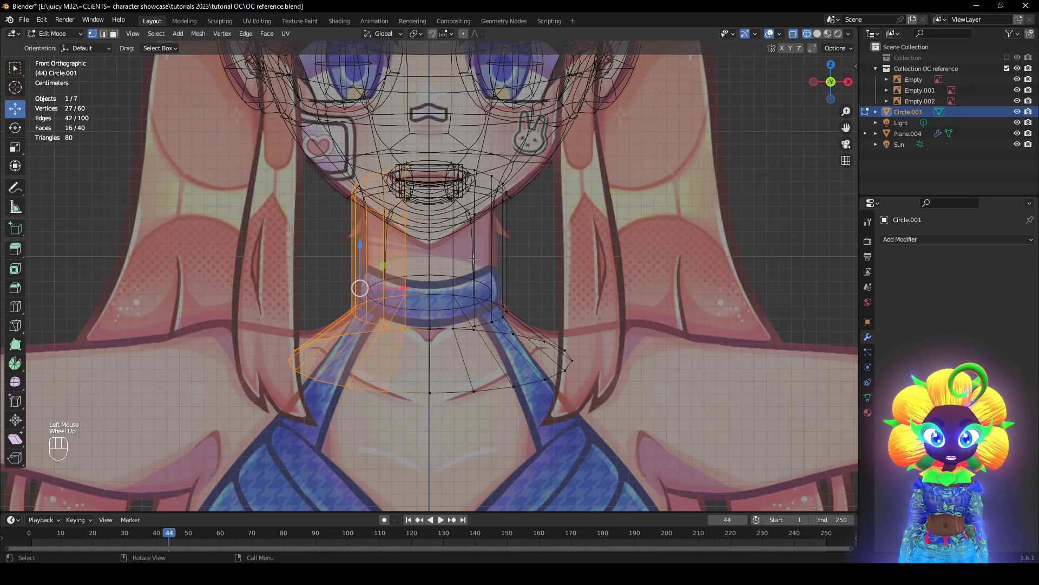
{"action": "key", "text": "x"}
{"action": "left_click", "coordinate": [589, 286]}
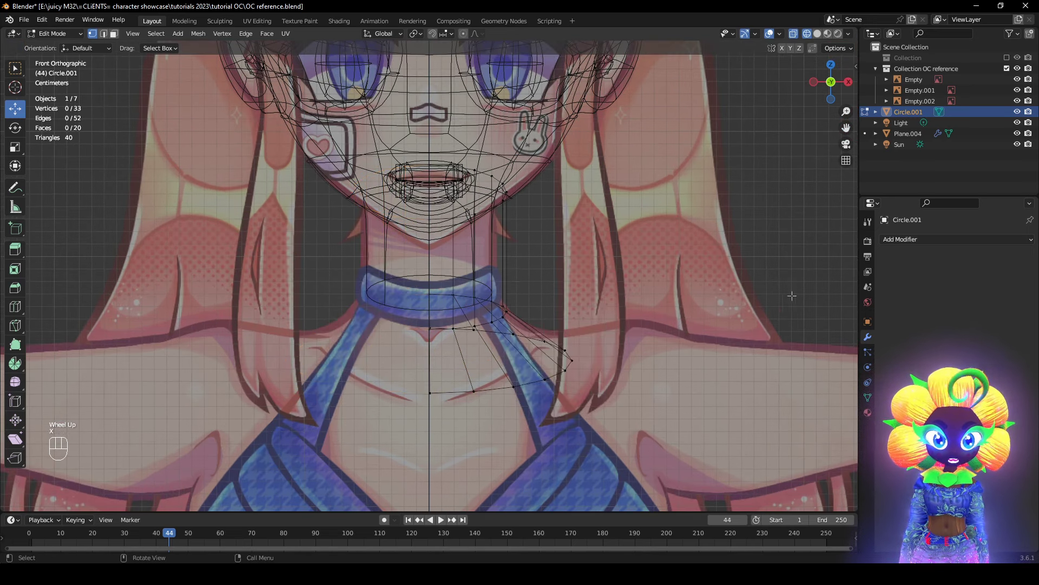
- Add a Mirror modifier on the X axis to the half neck mesh, with Clipping and on-cage editing enabled
{"action": "key", "text": "a"}
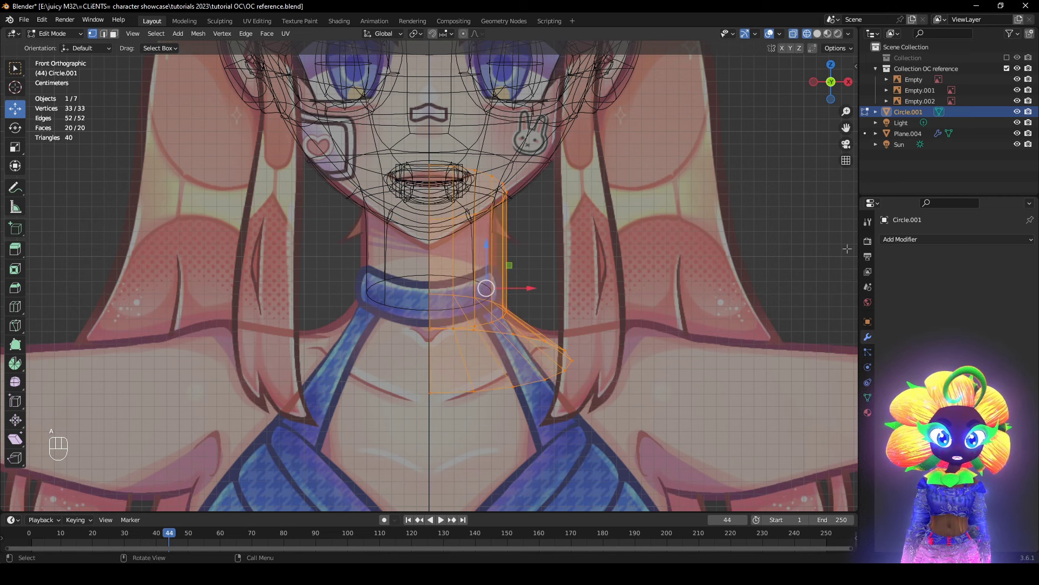
{"action": "left_click", "coordinate": [899, 239]}
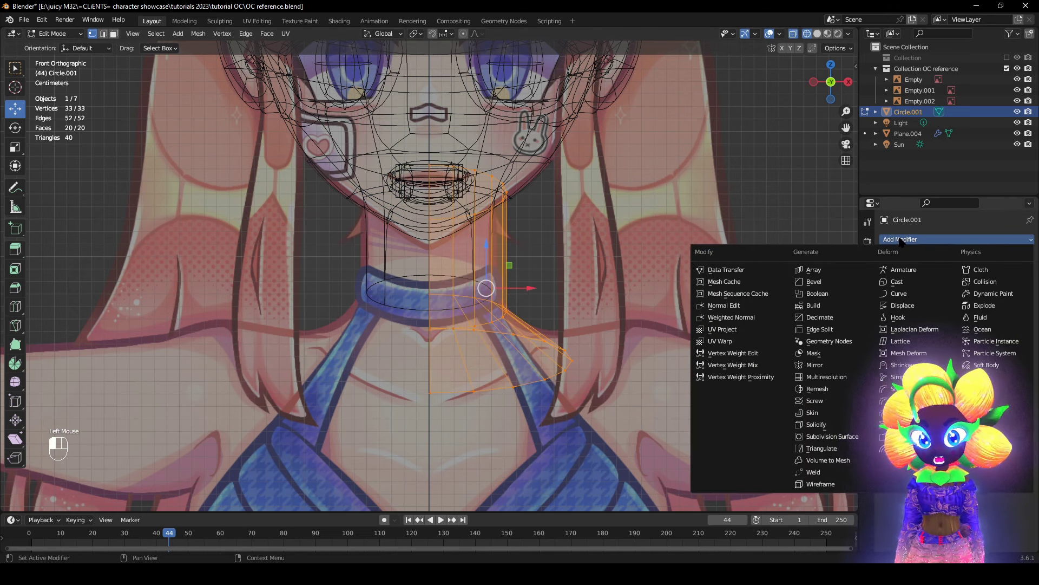
{"action": "left_click", "coordinate": [902, 242]}
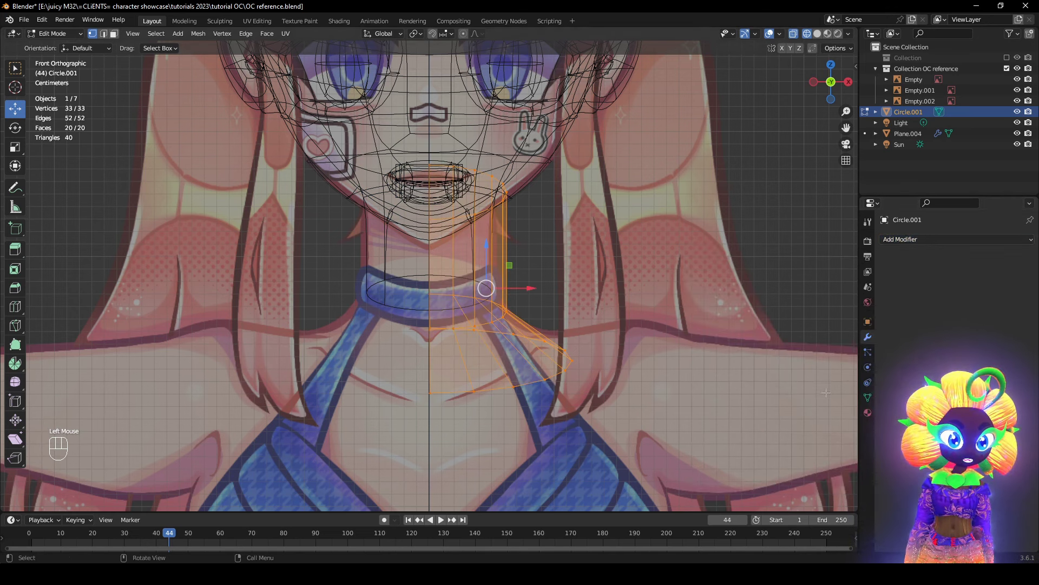
{"action": "left_click", "coordinate": [902, 240]}
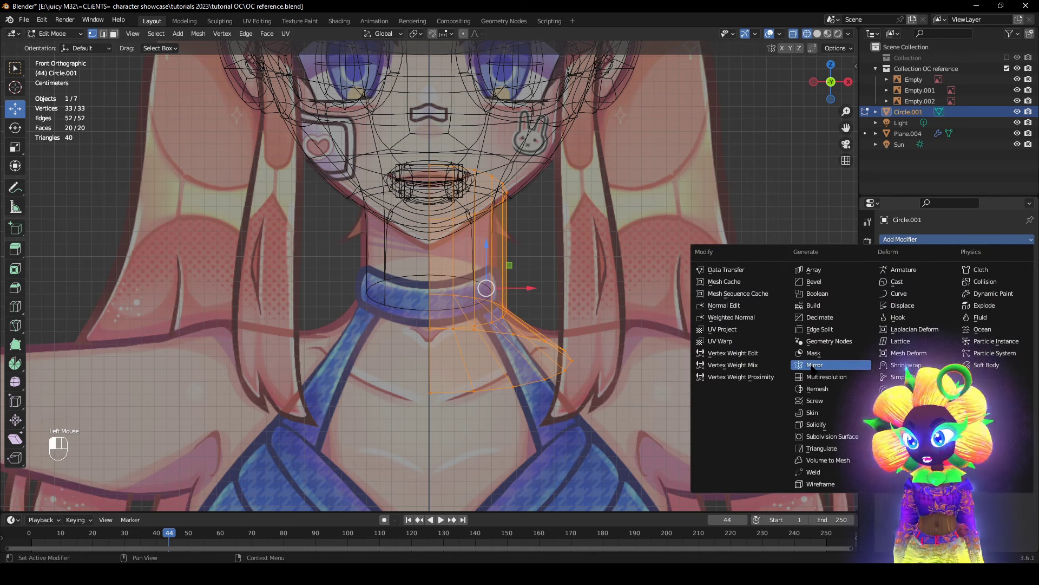
{"action": "left_click", "coordinate": [812, 364]}
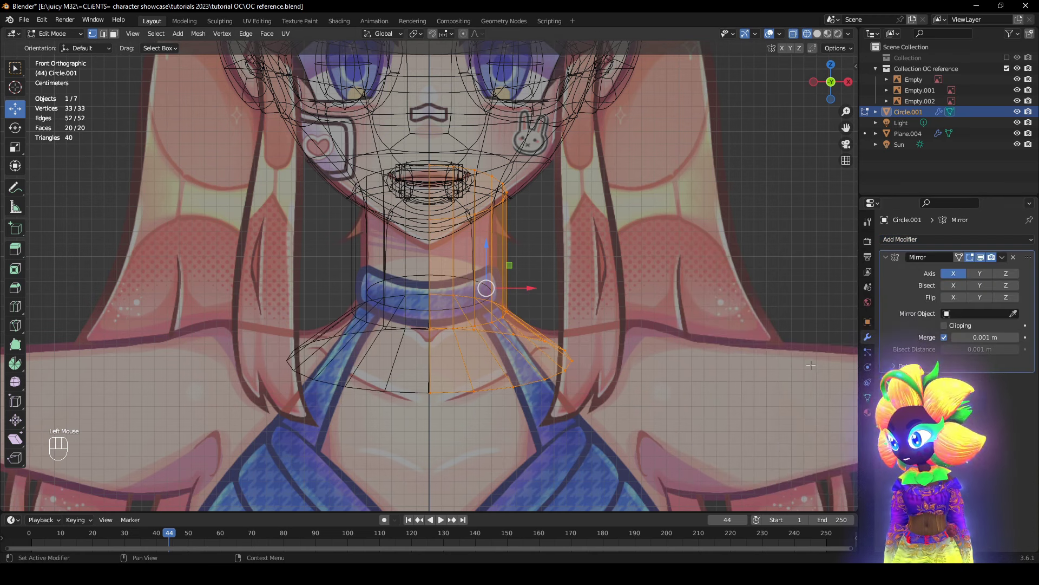
{"action": "left_click", "coordinate": [944, 326]}
{"action": "left_click", "coordinate": [959, 257]}
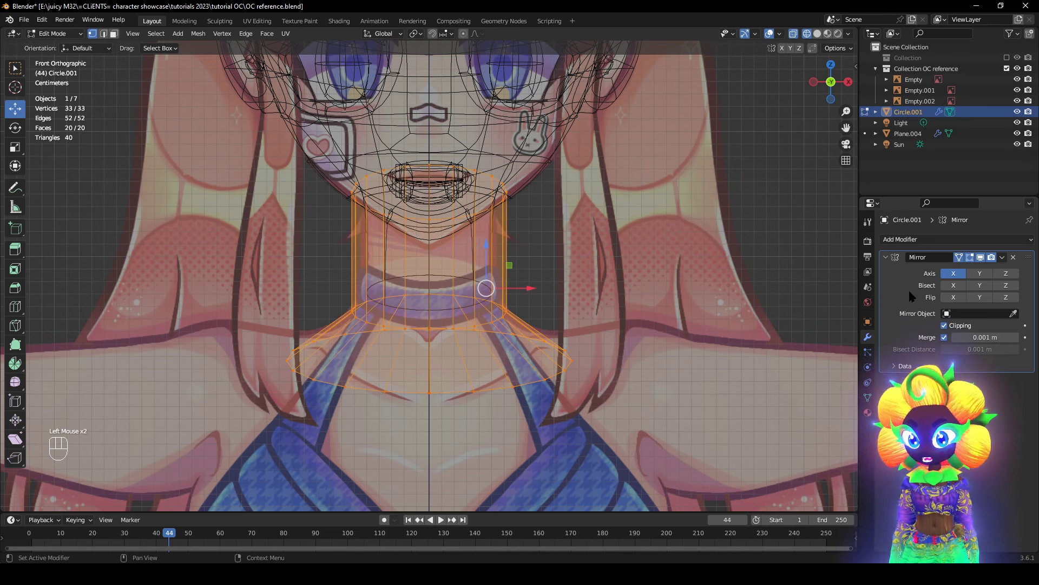
{"action": "left_click", "coordinate": [886, 257]}
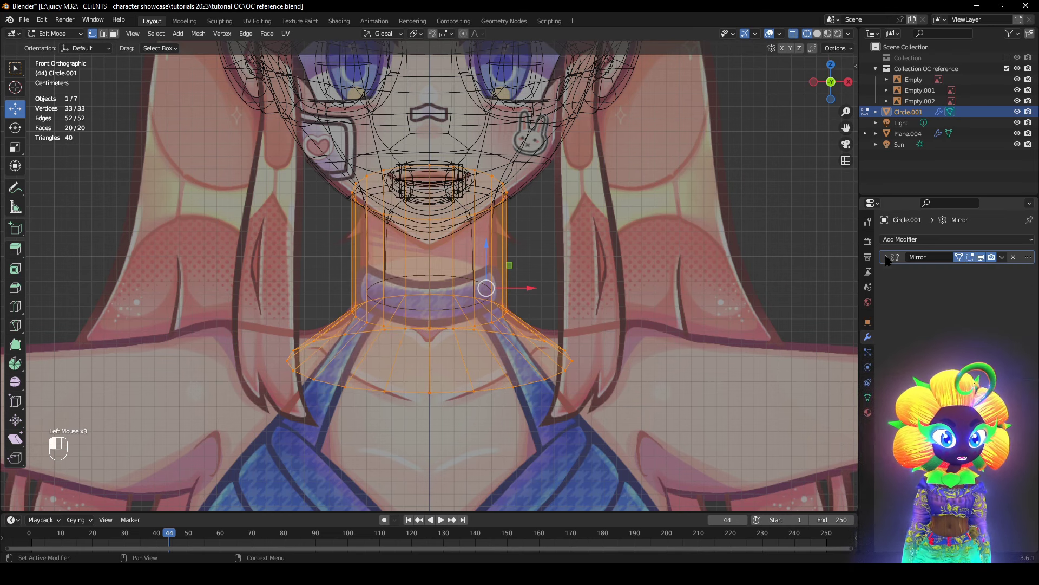
- Flatten the neck mesh's lowest edge loop by scaling it to 0 along Z
{"action": "left_click", "coordinate": [505, 396]}
{"action": "left_click", "coordinate": [571, 360]}
{"action": "left_click", "coordinate": [566, 364], "text": "alt"}
{"action": "key", "text": "r"}
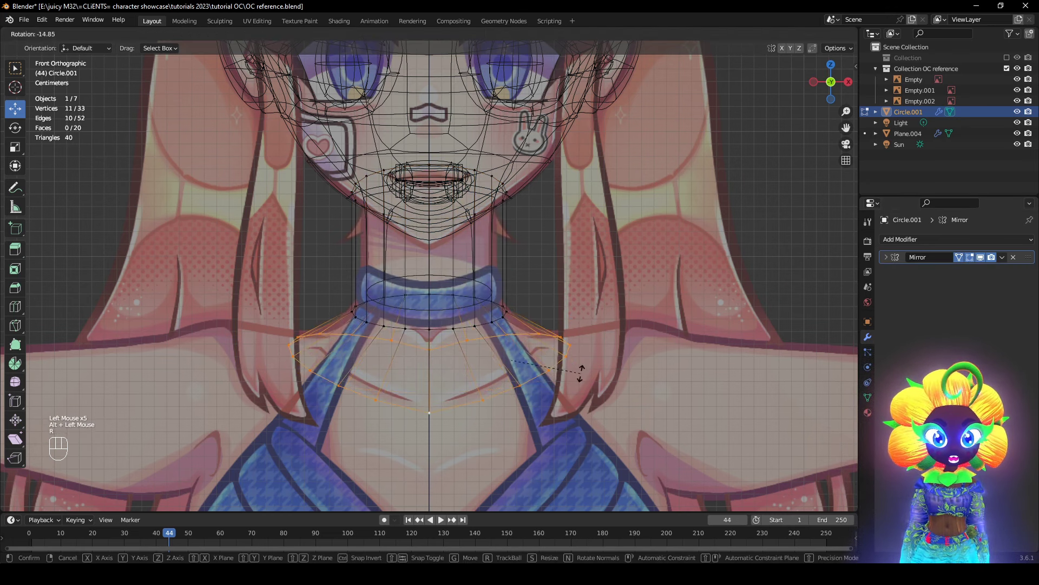
{"action": "left_click", "coordinate": [579, 374]}
{"action": "key", "text": "KP_3"}
{"action": "key", "text": "s"}
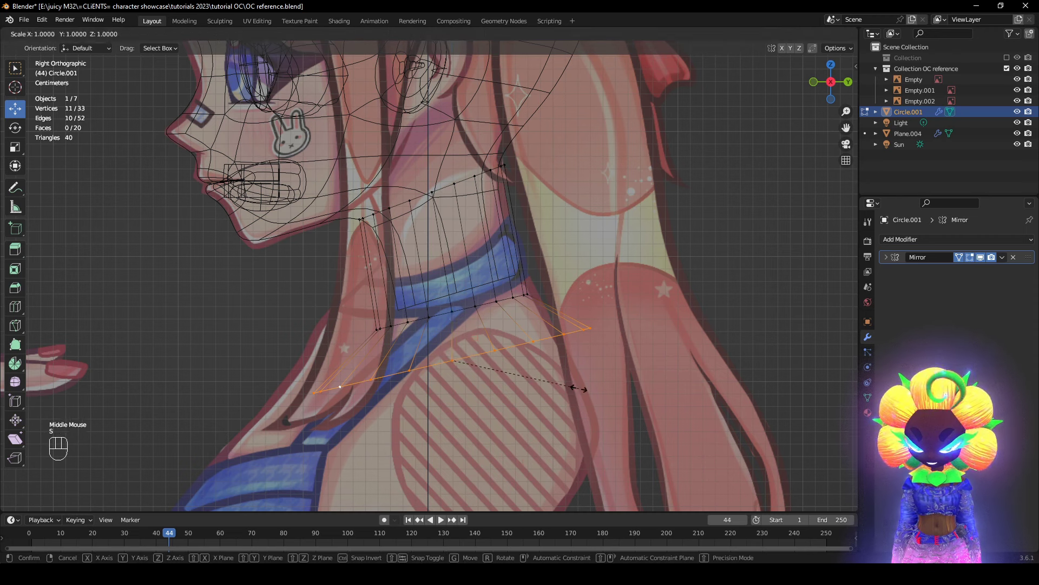
{"action": "key", "text": "z"}
{"action": "key", "text": "0"}
{"action": "left_click", "coordinate": [578, 388]}
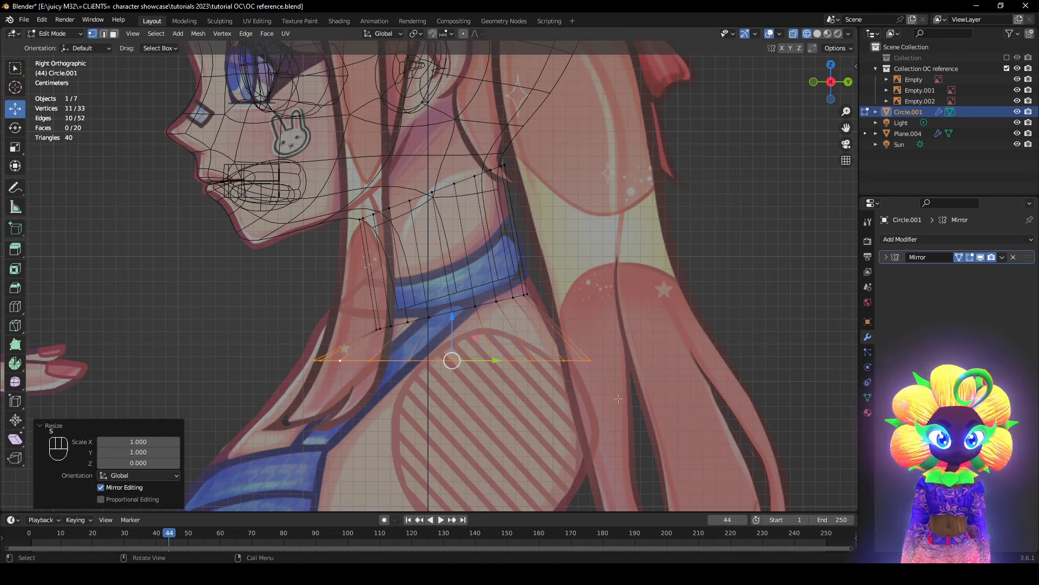
- Rotate the flattened bottom ring by about -7.37° in side view and nudge it slightly toward the chest
{"action": "key", "text": "r"}
{"action": "left_click", "coordinate": [668, 349]}
{"action": "key", "text": "g"}
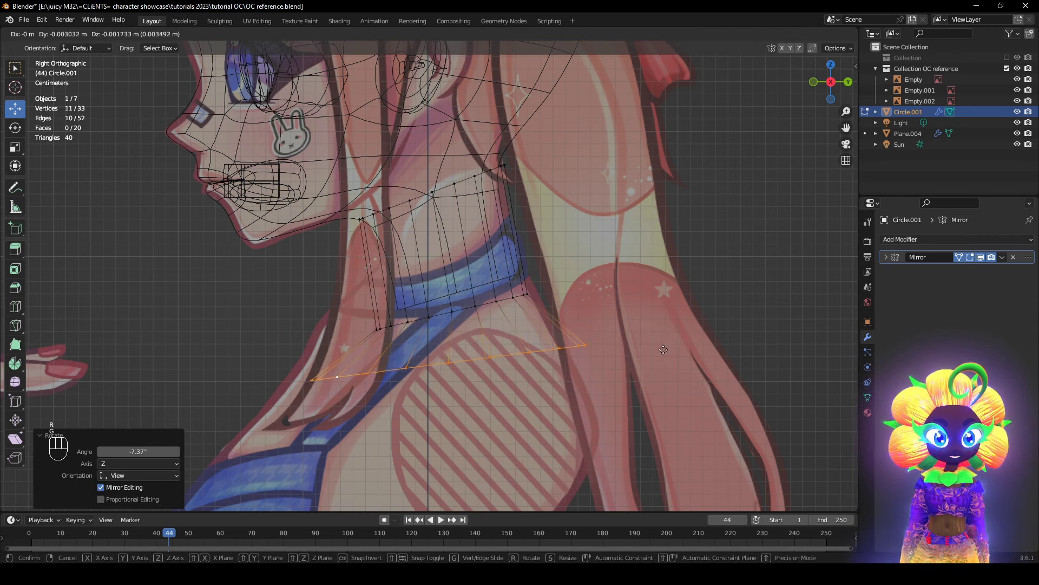
{"action": "left_click", "coordinate": [651, 345]}
- Raise the bottom ring's outer shoulder vertex about 0.02 m along Z in front view, using smooth connected proportional editing of size 0.123
{"action": "key", "text": "KP_1"}
{"action": "left_click", "coordinate": [572, 358]}
{"action": "key", "text": "z"}
{"action": "key", "text": "z"}
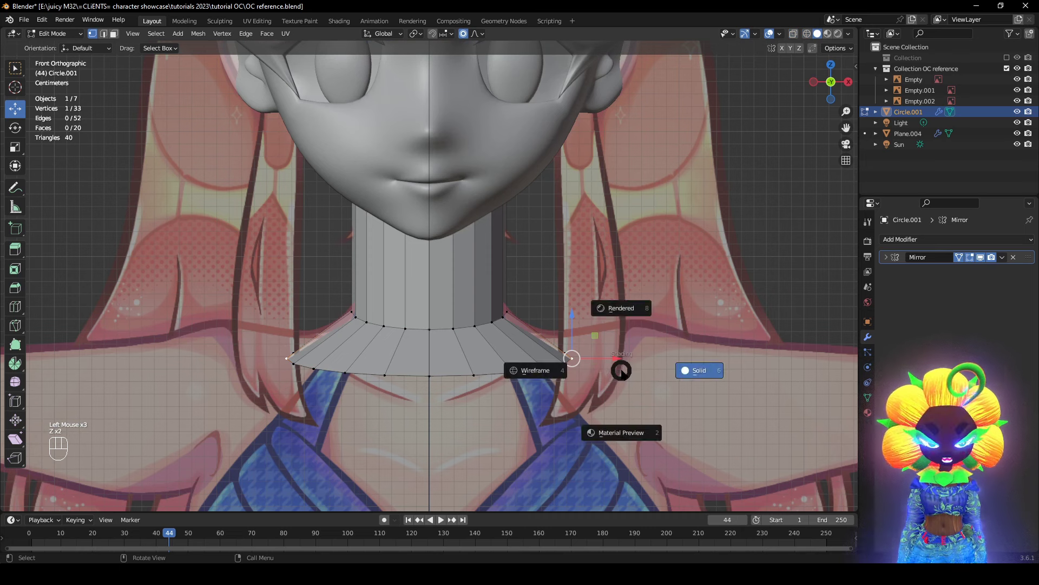
{"action": "key", "text": "z"}
{"action": "key", "text": "z"}
{"action": "key", "text": "z"}
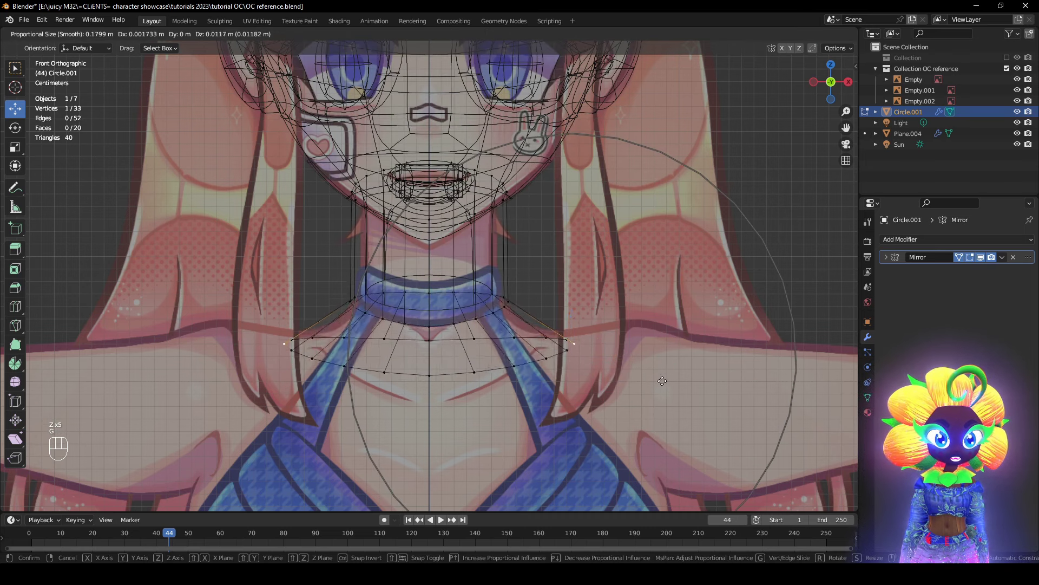
{"action": "key", "text": "g"}
{"action": "left_click", "coordinate": [568, 332]}
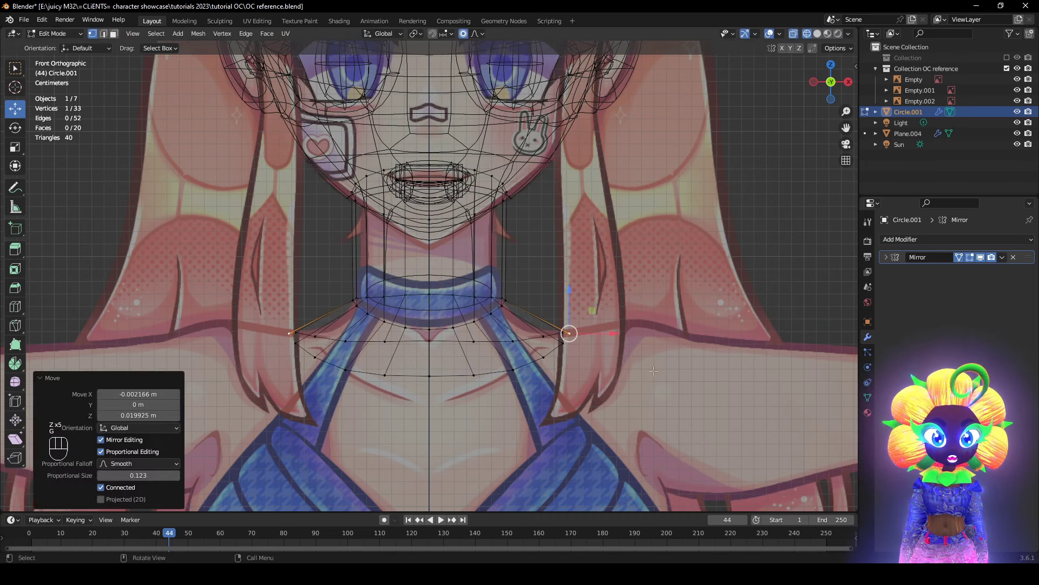
- Lower the bottom ring's front centre vertex further onto the chest with proportional editing
{"action": "left_click", "coordinate": [429, 375]}
{"action": "key", "text": "g"}
{"action": "left_click", "coordinate": [431, 422]}
- Align the rear centre vertices of the collar and bottom rings with the back outline, moving the lower one about -0.0017 m in Y and -0.0013 m in Z
{"action": "key", "text": "z"}
{"action": "scroll", "coordinate": [612, 422], "scroll_direction": "down", "scroll_amount": 1}
{"action": "mouse_move", "coordinate": [631, 414]}
{"action": "middle_mouse_down"}
{"action": "mouse_move", "coordinate": [482, 418]}
{"action": "mouse_move", "coordinate": [501, 403]}
{"action": "middle_mouse_up"}
{"action": "left_click", "coordinate": [513, 292]}
{"action": "key", "text": "z"}
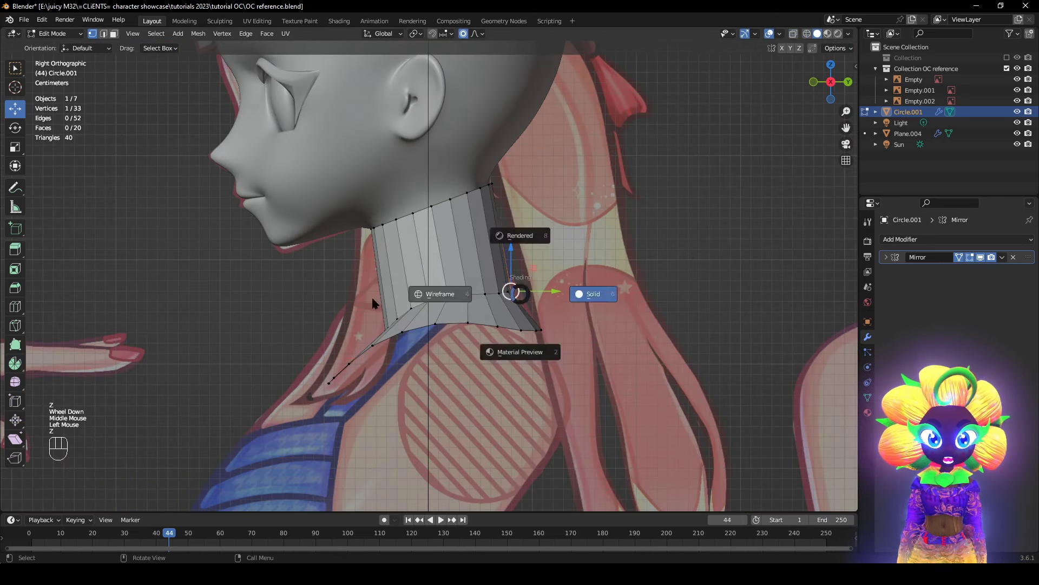
{"action": "scroll", "coordinate": [520, 296], "scroll_direction": "up", "scroll_amount": 1}
{"action": "key", "text": "g"}
{"action": "scroll", "coordinate": [532, 293], "scroll_direction": "up", "scroll_amount": 1}
{"action": "left_click", "coordinate": [533, 292]}
{"action": "left_click", "coordinate": [568, 337]}
{"action": "key", "text": "g"}
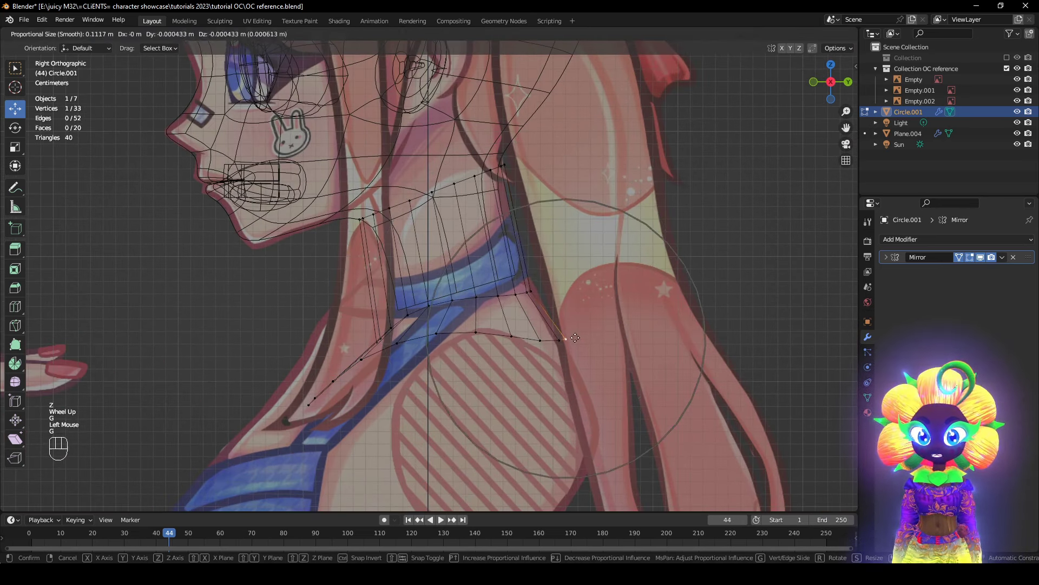
{"action": "left_click", "coordinate": [566, 339]}
- Shift the bottom ring's shoulder vertex about 0.044 m backward along Y in side view, and adjust its rear neighbour slightly back and down
{"action": "key", "text": "z"}
{"action": "scroll", "coordinate": [437, 262], "scroll_direction": "down", "scroll_amount": 1}
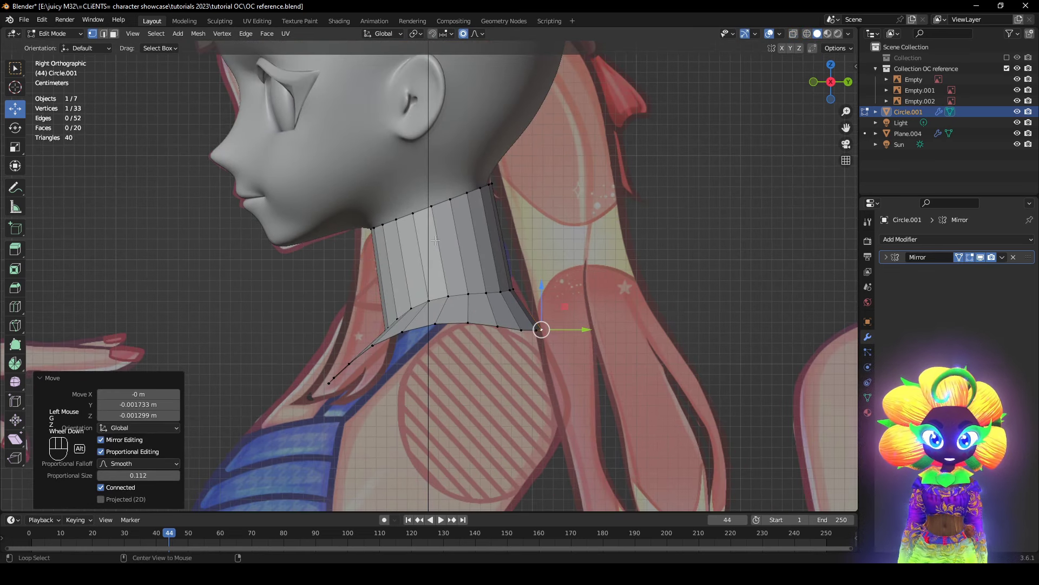
{"action": "left_click", "coordinate": [425, 316], "text": "alt"}
{"action": "scroll", "coordinate": [432, 253], "scroll_direction": "up", "scroll_amount": 1}
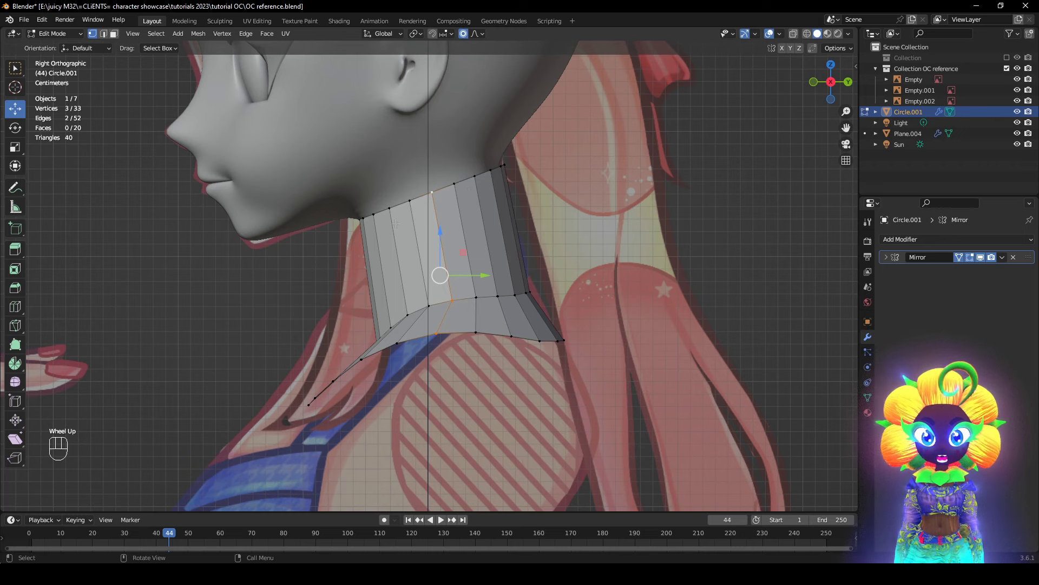
{"action": "left_click", "coordinate": [436, 334]}
{"action": "scroll", "coordinate": [482, 398], "scroll_direction": "down", "scroll_amount": 1}
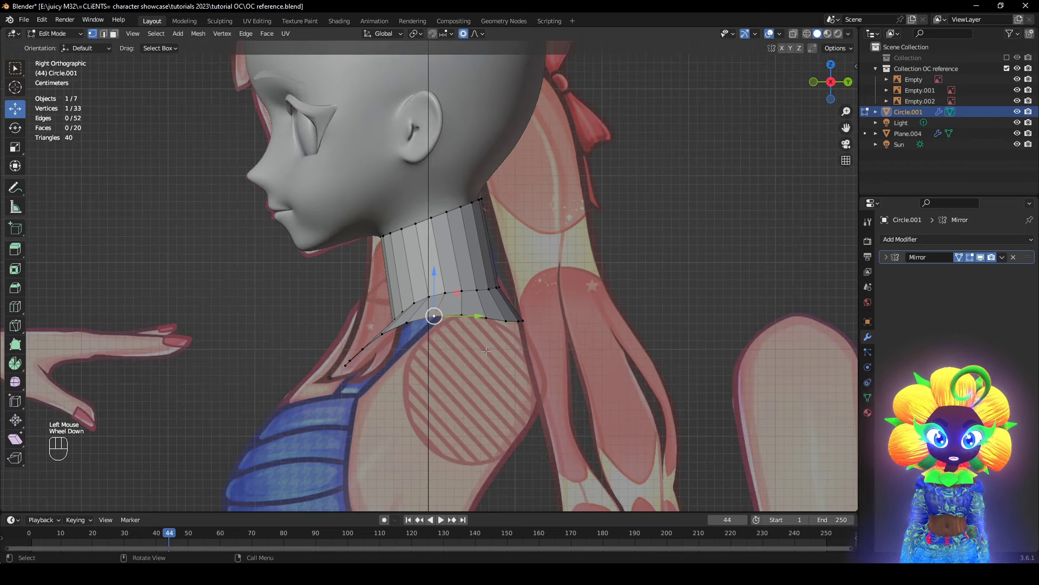
{"action": "key", "text": "g"}
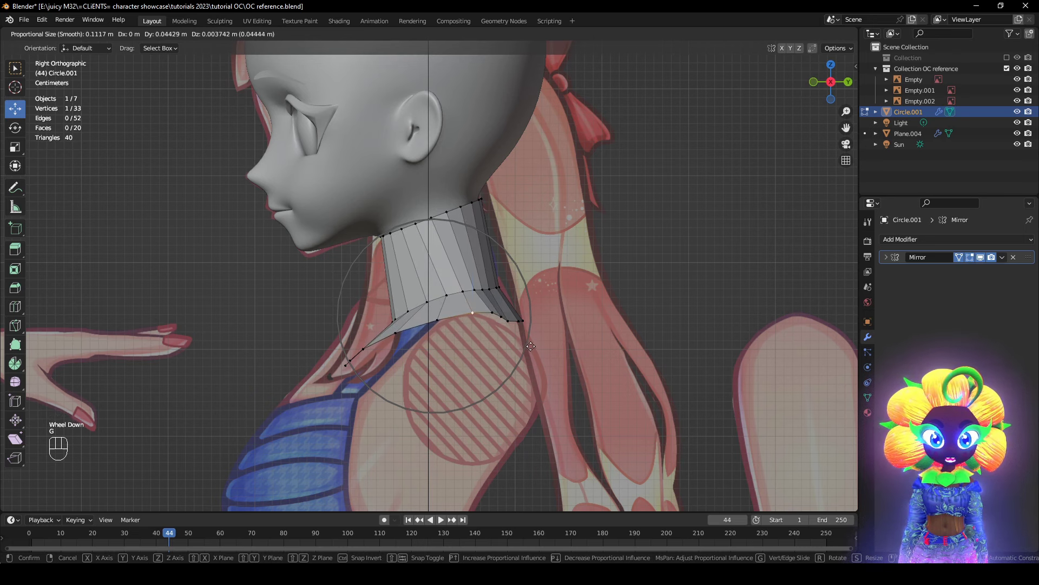
{"action": "left_click", "coordinate": [531, 347]}
{"action": "key", "text": "g"}
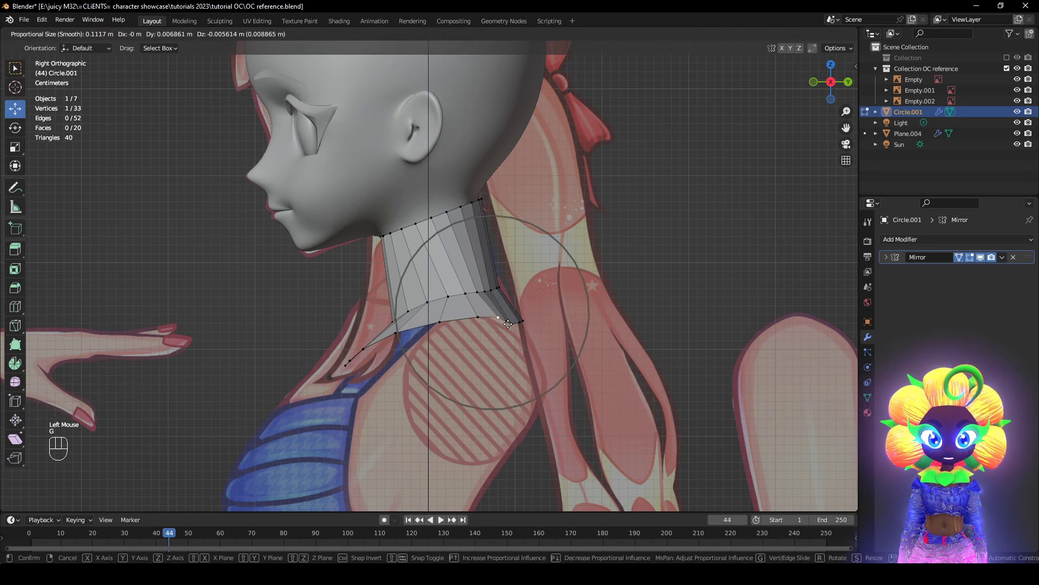
{"action": "left_click", "coordinate": [496, 317]}
- Extrude the bottom edge loop without proportional editing, scale it outward about 1.6 times and lower it about 0.0156 m along Z
{"action": "middle_click_drag", "start_coordinate": [496, 317], "coordinate": [531, 345]}
{"action": "left_click", "coordinate": [518, 328], "text": "alt"}
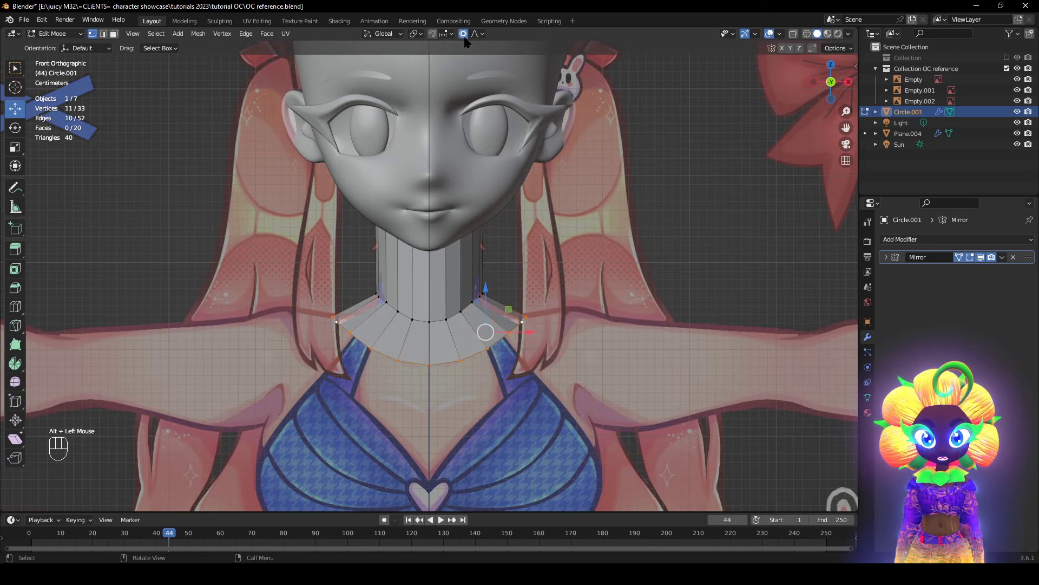
{"action": "left_click", "coordinate": [463, 34]}
{"action": "key", "text": "e"}
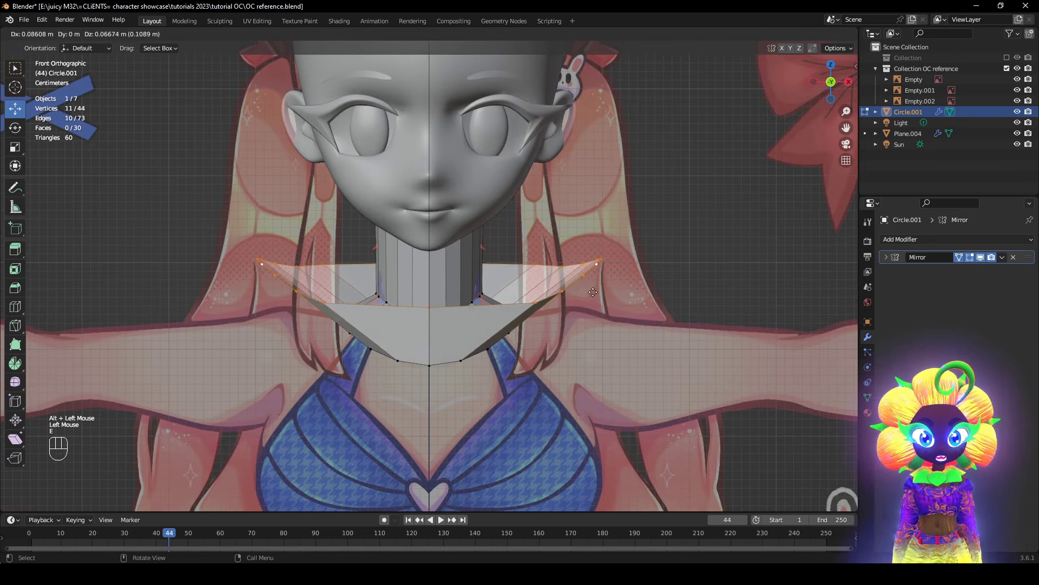
{"action": "key", "text": "s"}
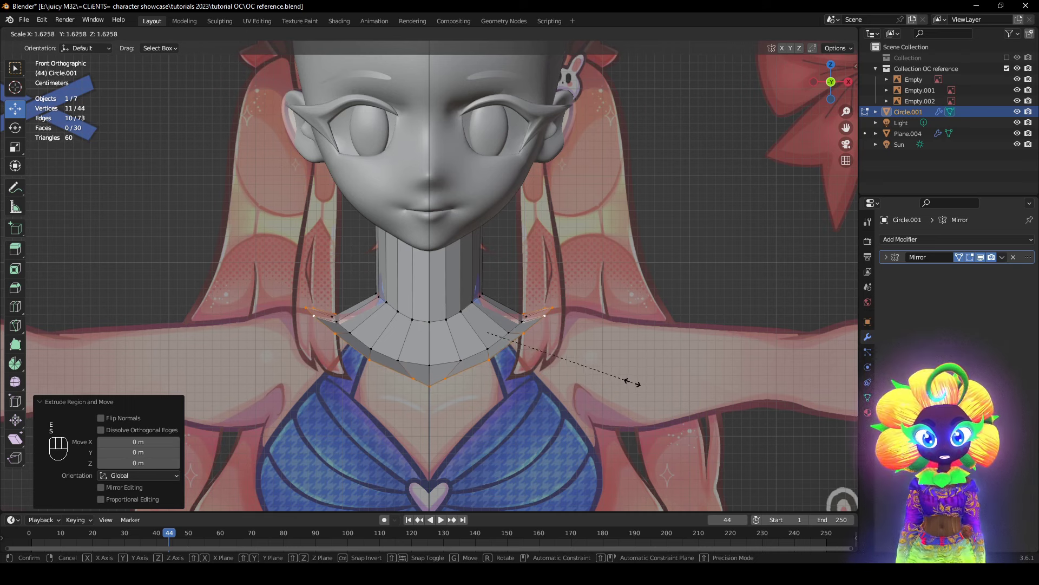
{"action": "left_click", "coordinate": [492, 337]}
- Widen the extruded ring to the shoulders by scaling it 1.076, 1.204 and about 1.05 times and shifting it outward along X
{"action": "key", "text": "alt+s"}
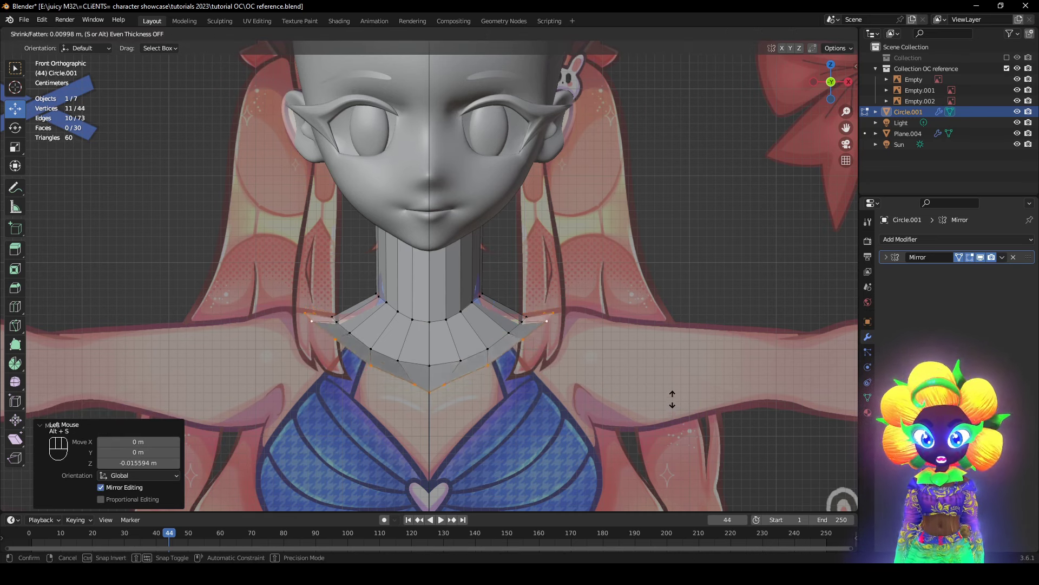
{"action": "key", "text": "s"}
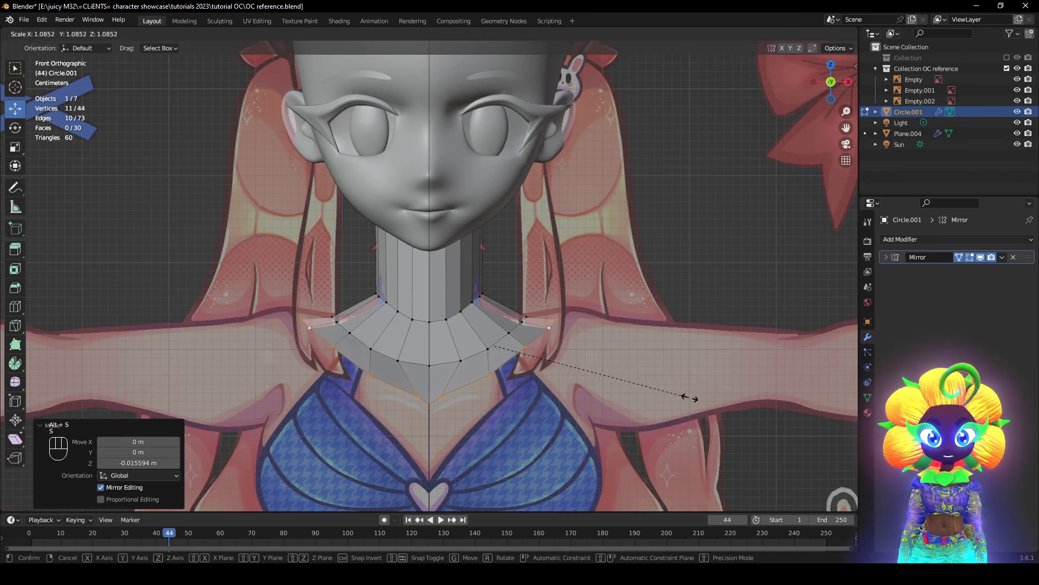
{"action": "left_click", "coordinate": [683, 391]}
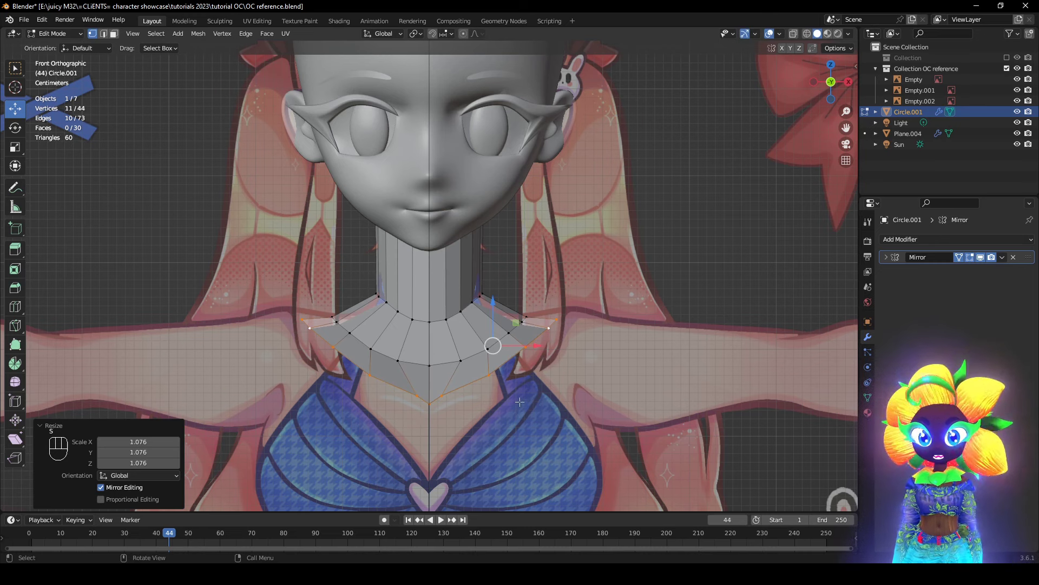
{"action": "left_click_drag", "start_coordinate": [525, 353], "coordinate": [564, 366]}
{"action": "key", "text": "alt+s"}
{"action": "right_click", "coordinate": [671, 432]}
{"action": "key", "text": "s"}
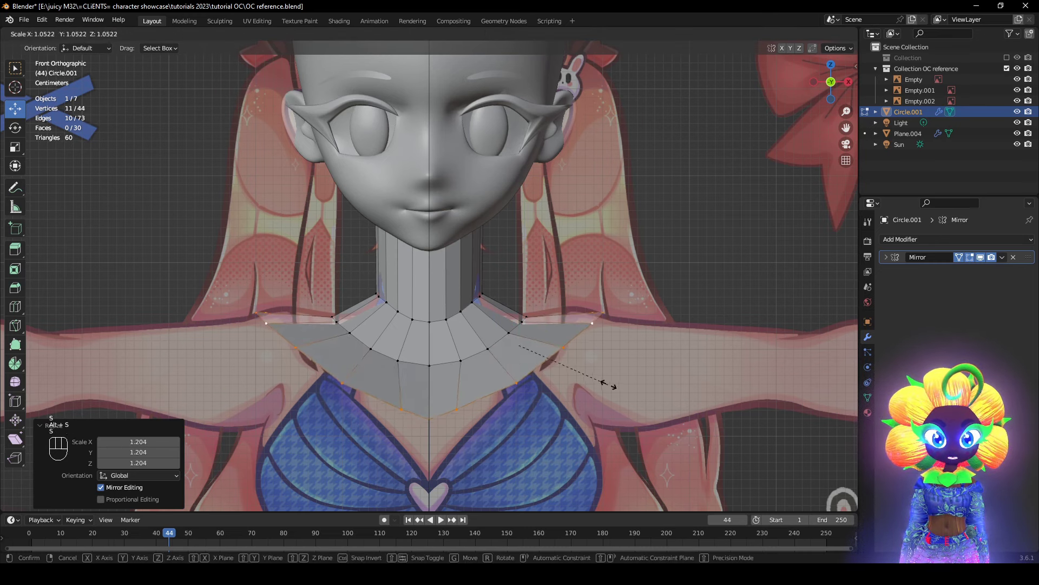
{"action": "left_click", "coordinate": [603, 383]}
- Move the outermost upper shoulder vertex about 0.019 m inward and 0.009 m upward with proportional editing
{"action": "left_click", "coordinate": [607, 315]}
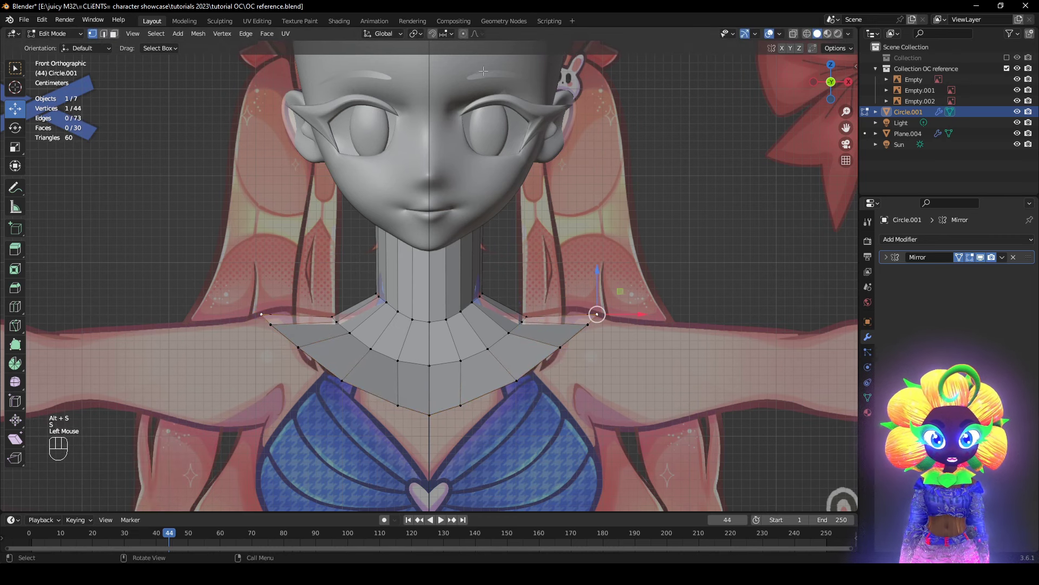
{"action": "key", "text": "g"}
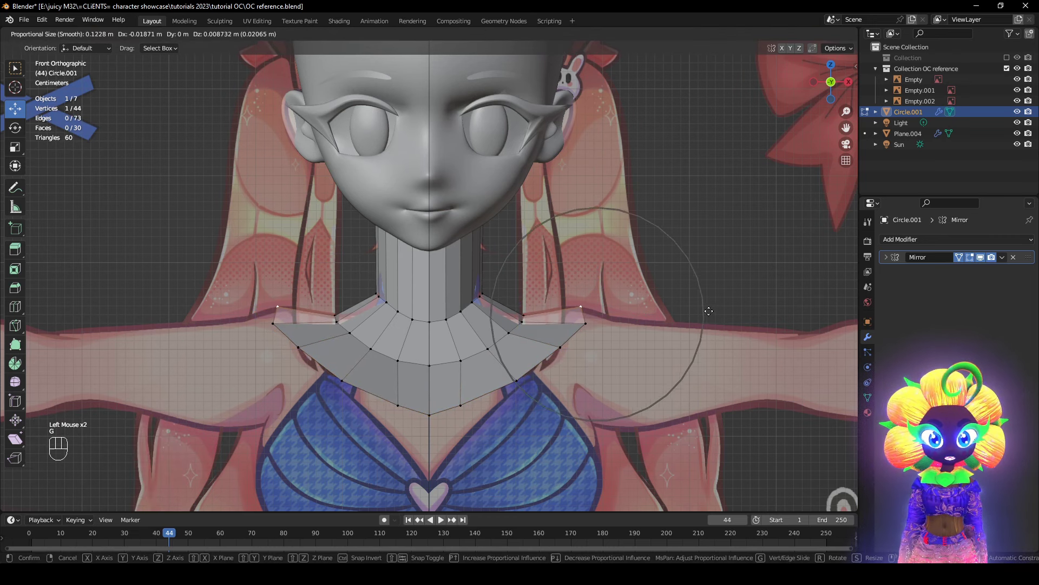
{"action": "left_click", "coordinate": [706, 308]}
- Scale the whole outer edge loop to 0.735 along Y without proportional editing to narrow it toward the side reference
{"action": "middle_click_drag", "start_coordinate": [706, 308], "coordinate": [574, 331]}
{"action": "scroll", "coordinate": [541, 325], "scroll_direction": "down", "scroll_amount": 1}
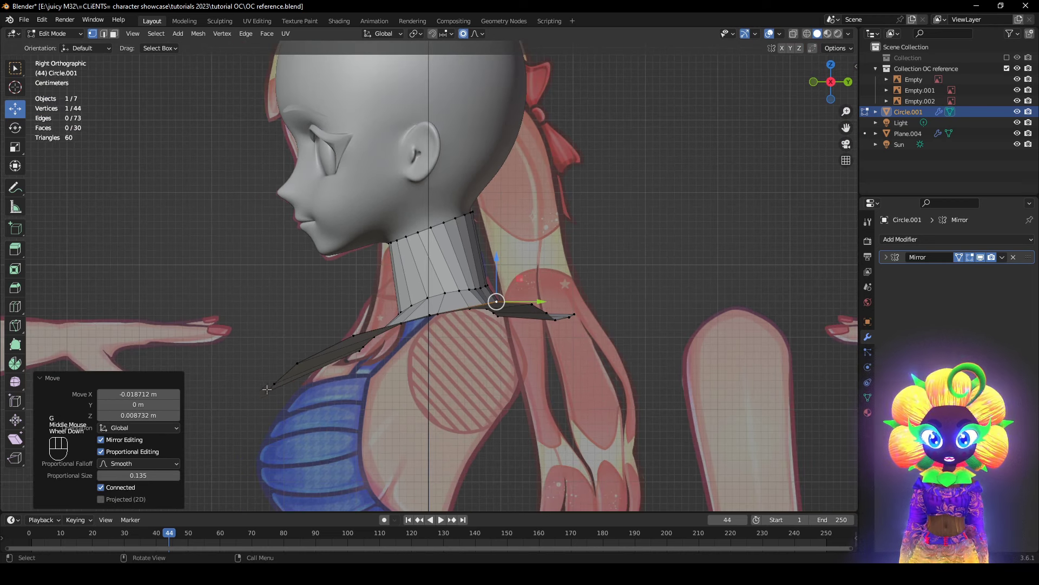
{"action": "left_click", "coordinate": [268, 389]}
{"action": "left_click", "coordinate": [284, 369], "text": "alt"}
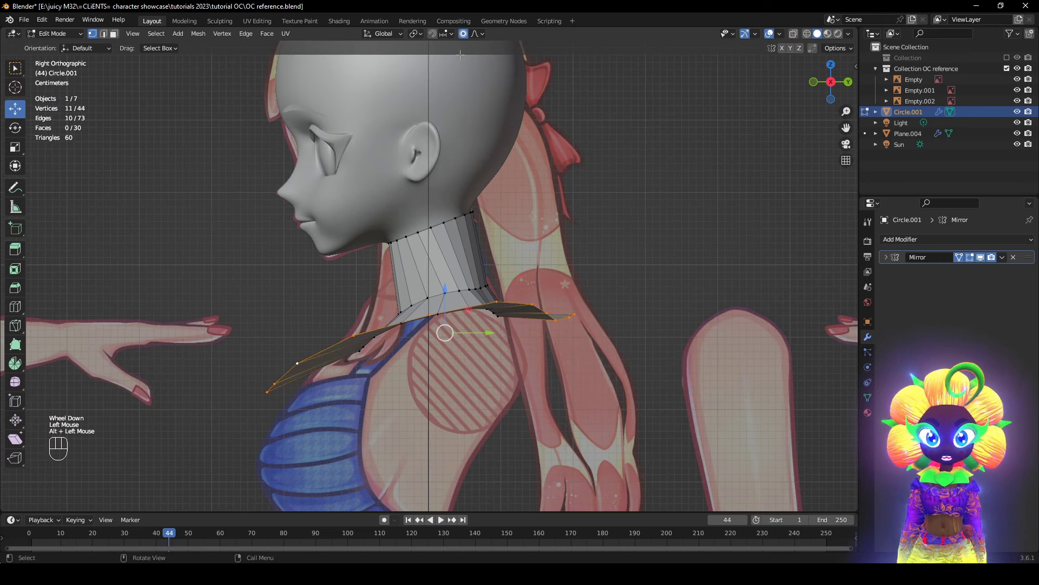
{"action": "left_click", "coordinate": [463, 34]}
{"action": "key", "text": "s"}
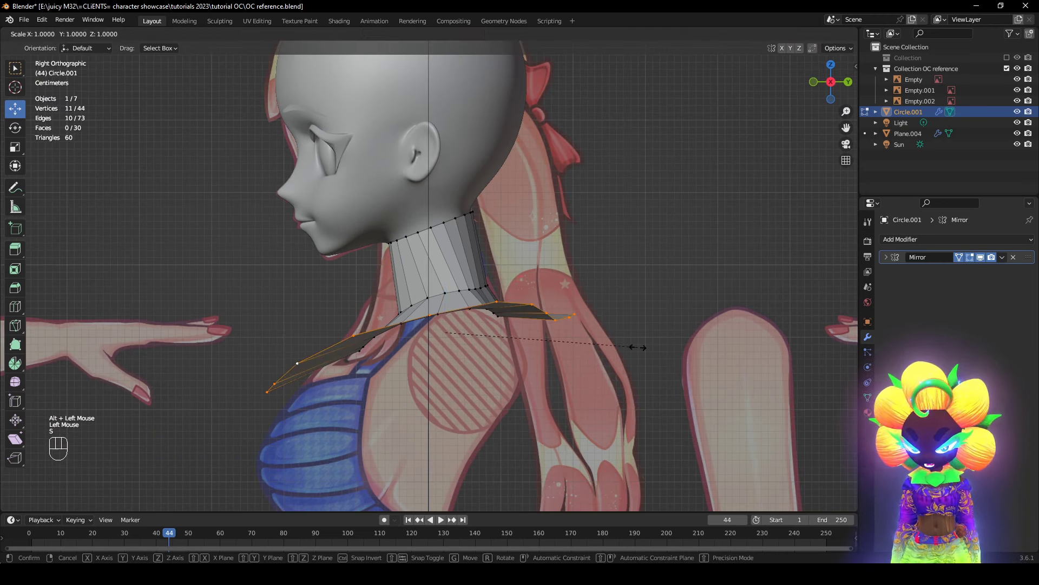
{"action": "key", "text": "y"}
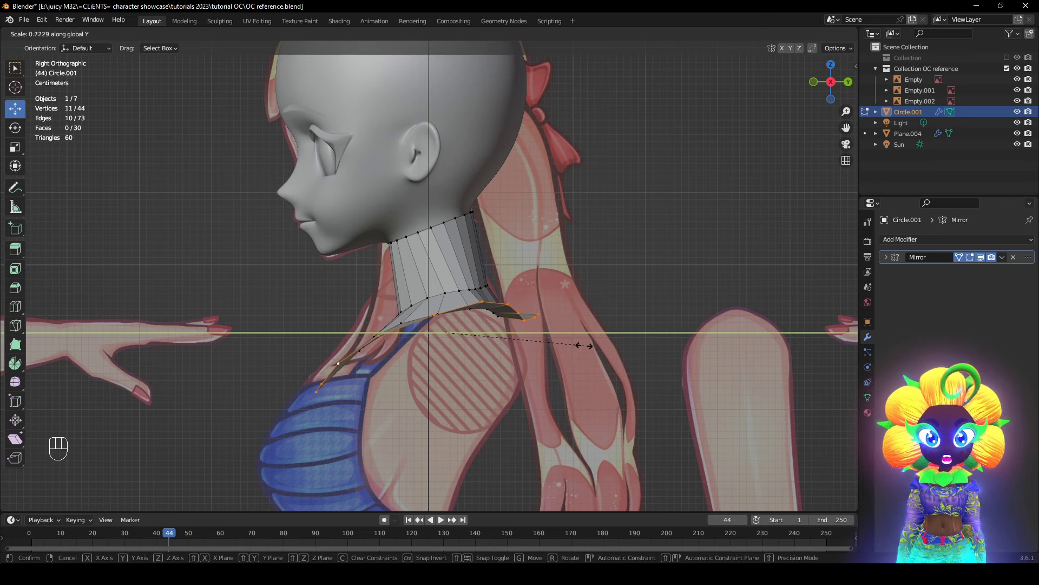
{"action": "left_click", "coordinate": [586, 347]}
{"action": "middle_click_drag", "start_coordinate": [520, 338], "coordinate": [524, 367]}
{"action": "key", "text": "z"}
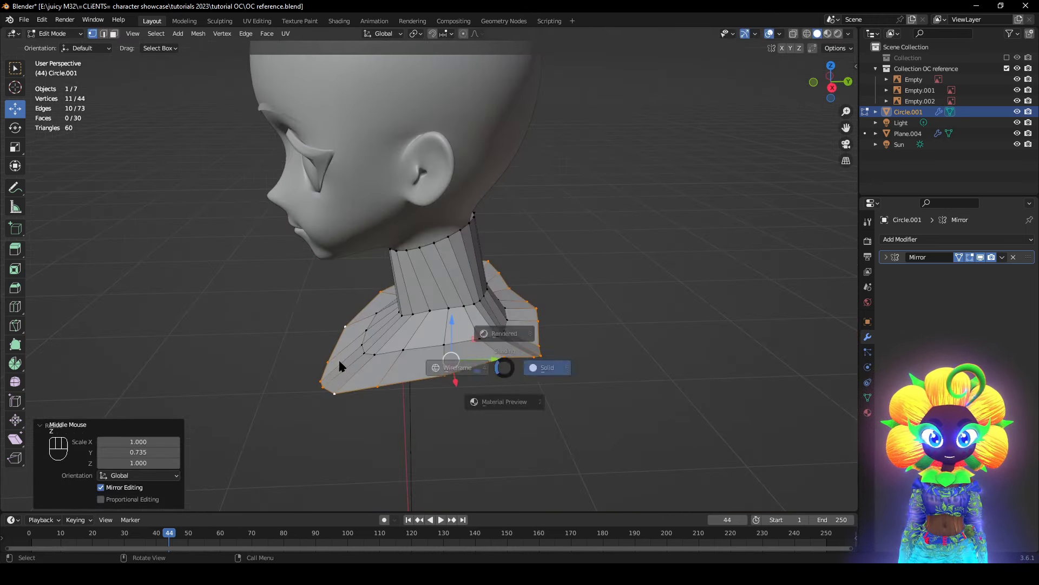
- Deselect the front of the outer edge loop and move its rear vertices about 0.017 m forward and 0.011 m down in the side view
{"action": "left_click", "coordinate": [340, 361]}
{"action": "key", "text": "c"}
{"action": "scroll", "coordinate": [387, 405], "scroll_direction": "down", "scroll_amount": 5}
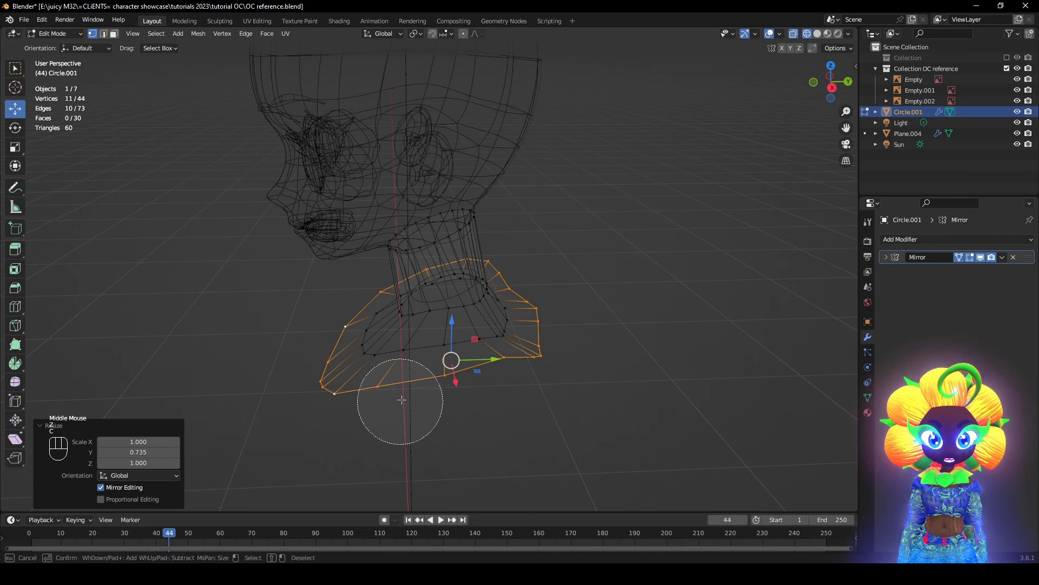
{"action": "mouse_move", "coordinate": [413, 392]}
{"action": "middle_mouse_down"}
{"action": "mouse_move", "coordinate": [419, 383]}
{"action": "mouse_move", "coordinate": [332, 336]}
{"action": "middle_mouse_up"}
{"action": "right_click", "coordinate": [332, 382]}
{"action": "middle_click_drag", "start_coordinate": [387, 378], "coordinate": [399, 348], "text": "alt"}
{"action": "key", "text": "g"}
{"action": "right_click", "coordinate": [517, 341]}
{"action": "key", "text": "g"}
{"action": "left_click", "coordinate": [541, 346], "text": "shift"}
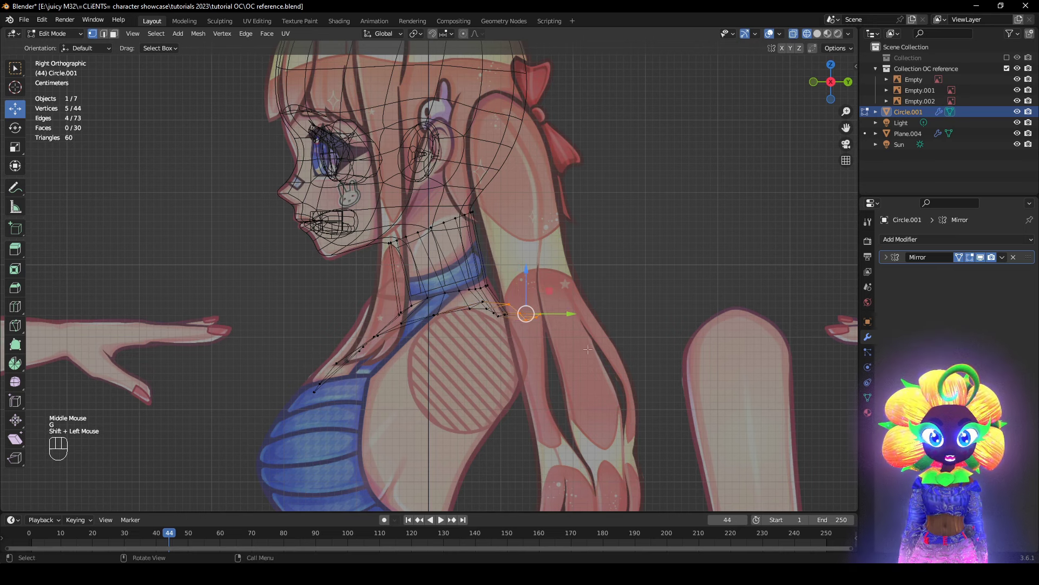
{"action": "key", "text": "ctrl+z"}
{"action": "key", "text": "g"}
{"action": "left_click", "coordinate": [566, 359]}
- Limit the selection to the rearmost outer loop vertices and move them about 0.014 m forward and 0.015 m down
{"action": "scroll", "coordinate": [433, 276], "scroll_direction": "up", "scroll_amount": 2}
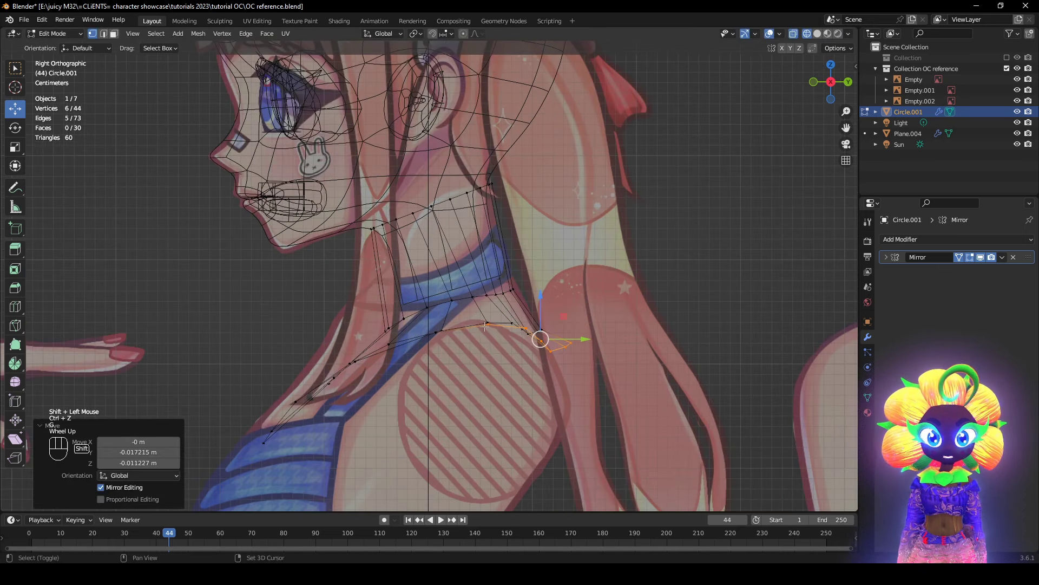
{"action": "left_click", "coordinate": [489, 338], "text": "shift"}
{"action": "scroll", "coordinate": [489, 338], "scroll_direction": "up", "scroll_amount": 1}
{"action": "key", "text": "c"}
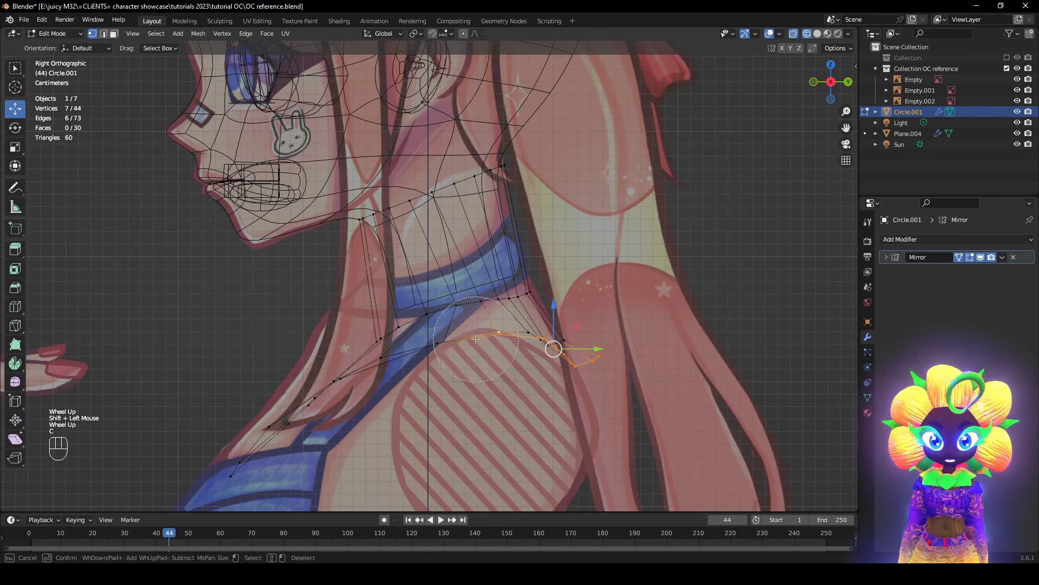
{"action": "middle_click", "coordinate": [470, 329]}
{"action": "right_click", "coordinate": [470, 329]}
{"action": "key", "text": "g"}
{"action": "left_click", "coordinate": [651, 392]}
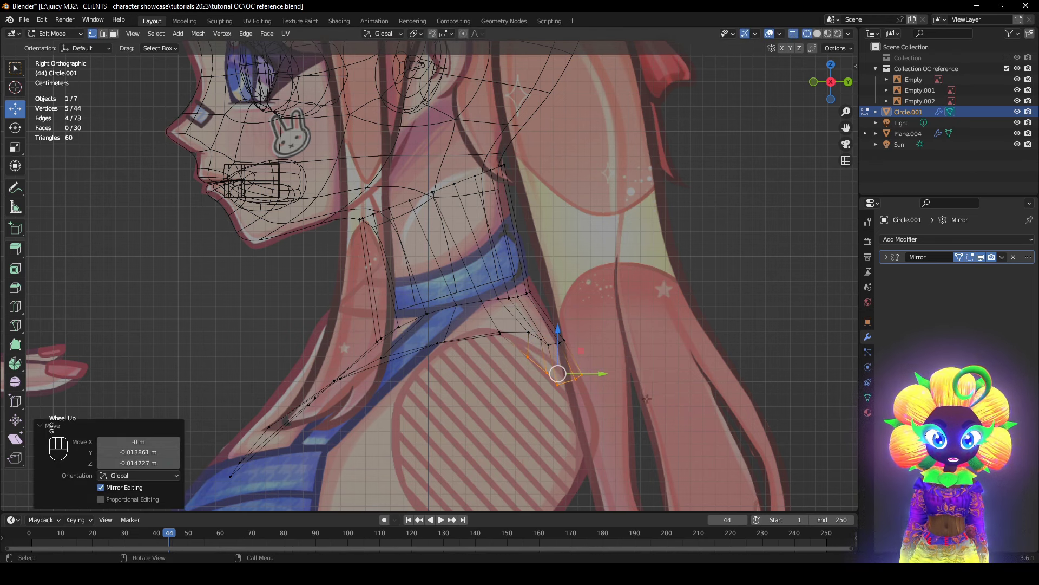
- Move the vertices at the top of the shoulder edge about 0.011 m forward in the side view
{"action": "key", "text": "z"}
{"action": "left_click", "coordinate": [699, 399]}
{"action": "middle_click_drag", "start_coordinate": [557, 379], "coordinate": [522, 354], "text": "shift"}
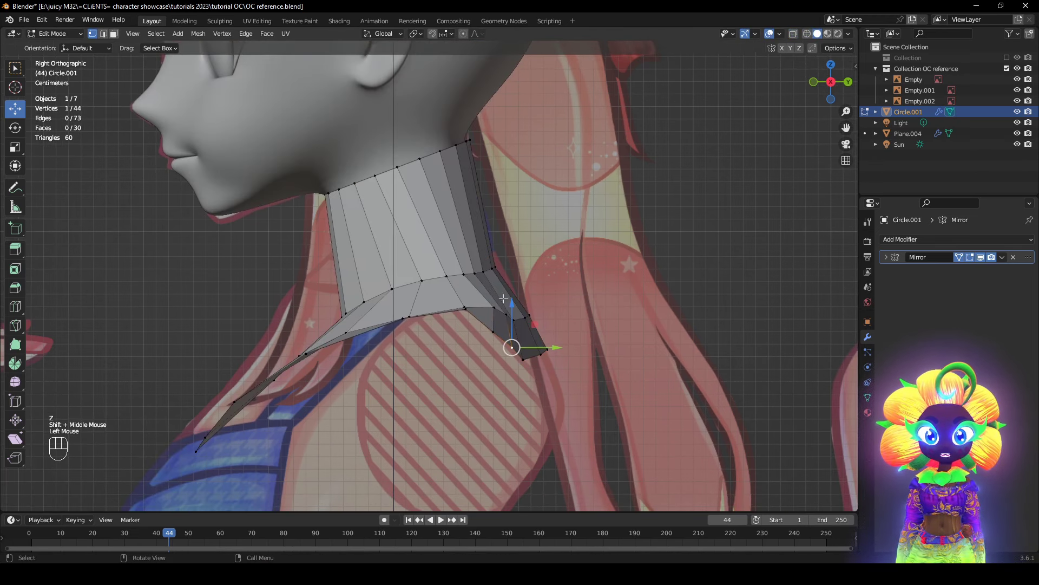
{"action": "left_click_drag", "start_coordinate": [470, 319], "coordinate": [449, 292]}
{"action": "key", "text": "g"}
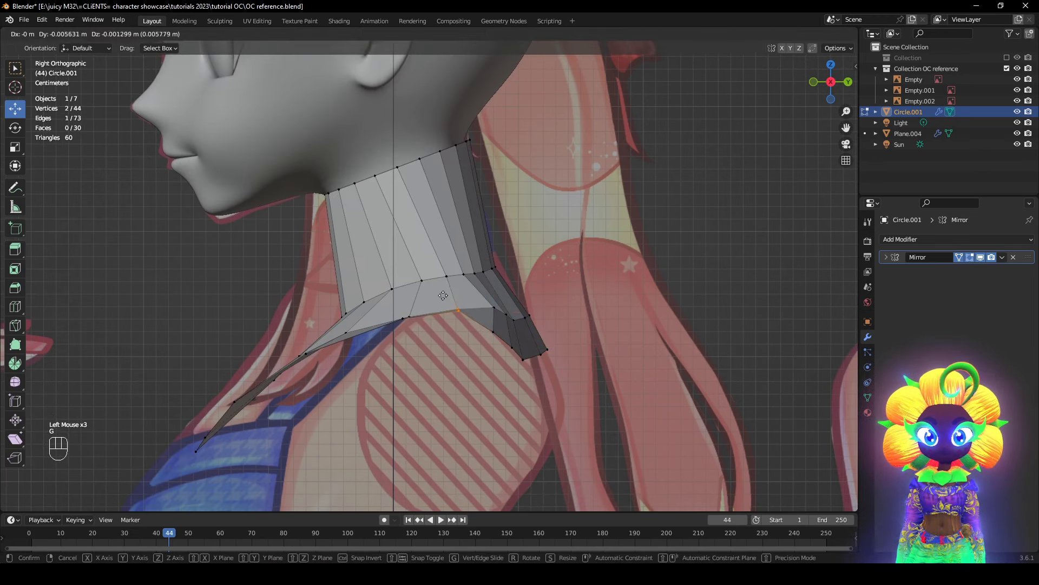
{"action": "left_click", "coordinate": [437, 297]}
- Move the rear shoulder edge vertex about 0.016 m backward and 0.005 m up with proportional editing
{"action": "key", "text": "shift+z"}
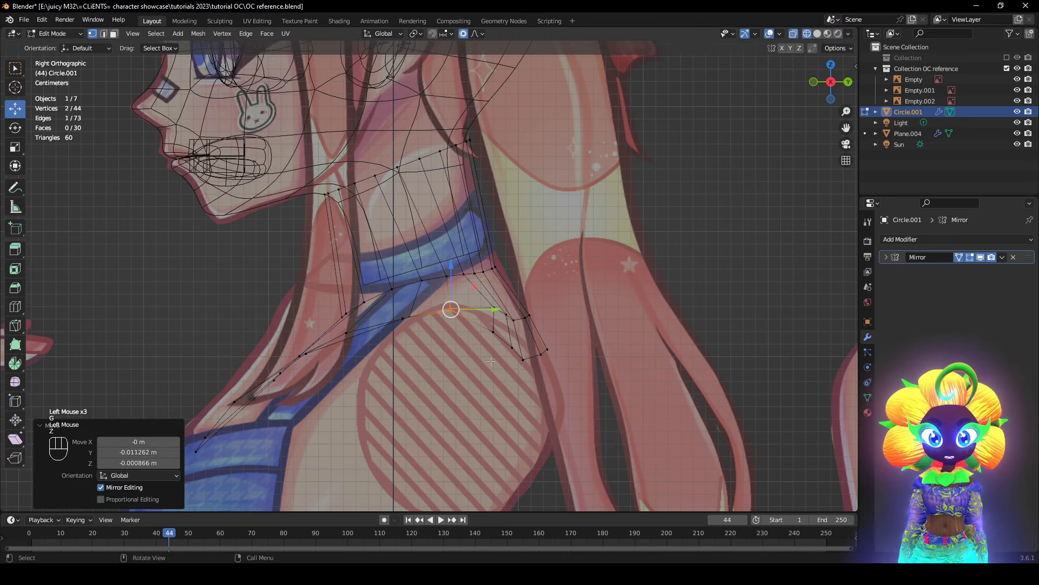
{"action": "left_click", "coordinate": [491, 330]}
{"action": "key", "text": "g"}
{"action": "left_click", "coordinate": [511, 323]}
{"action": "key", "text": "shift+z"}
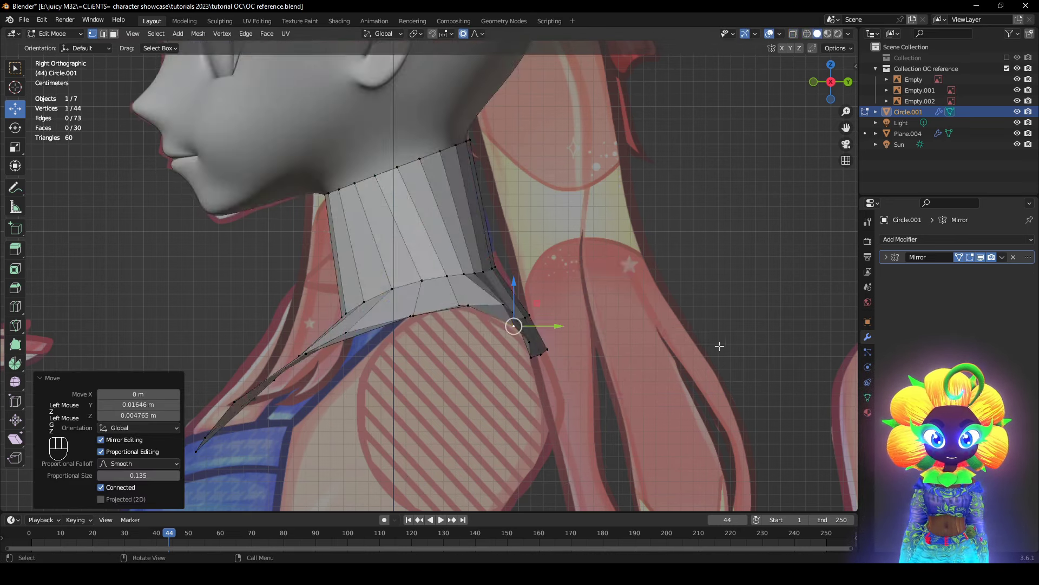
- Move a back vertex of the inner shoulder ring about 0.005 m inward with a proportional size of 0.084
{"action": "mouse_move", "coordinate": [515, 325]}
{"action": "middle_mouse_down"}
{"action": "mouse_move", "coordinate": [216, 411]}
{"action": "mouse_move", "coordinate": [202, 425]}
{"action": "mouse_move", "coordinate": [653, 374]}
{"action": "mouse_move", "coordinate": [381, 272]}
{"action": "middle_mouse_up"}
{"action": "left_click", "coordinate": [295, 330]}
{"action": "key", "text": "g"}
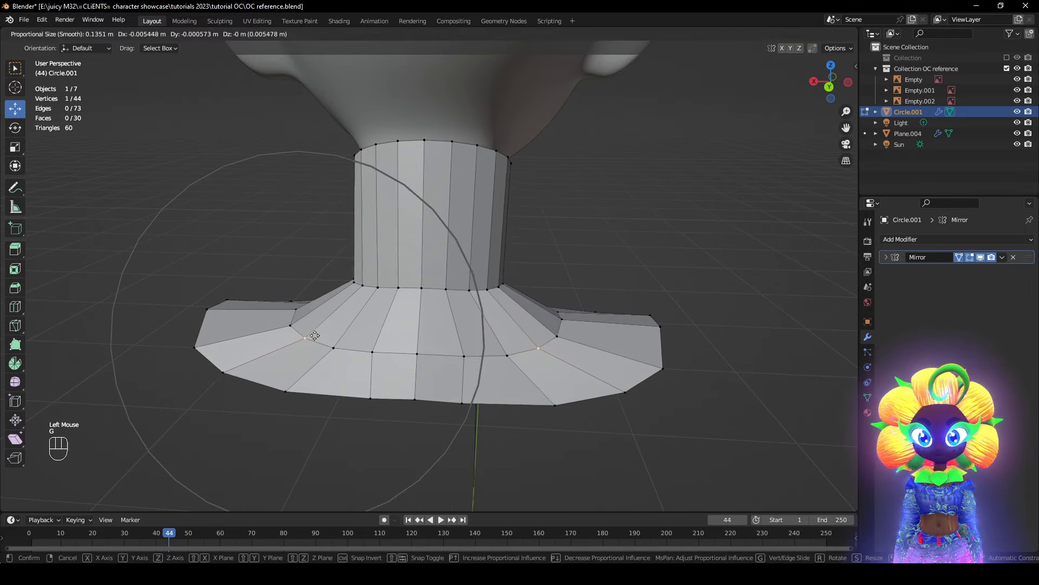
{"action": "scroll", "coordinate": [314, 334], "scroll_direction": "up", "scroll_amount": 5}
{"action": "left_click", "coordinate": [316, 334]}
{"action": "middle_click_drag", "start_coordinate": [321, 335], "coordinate": [647, 337]}
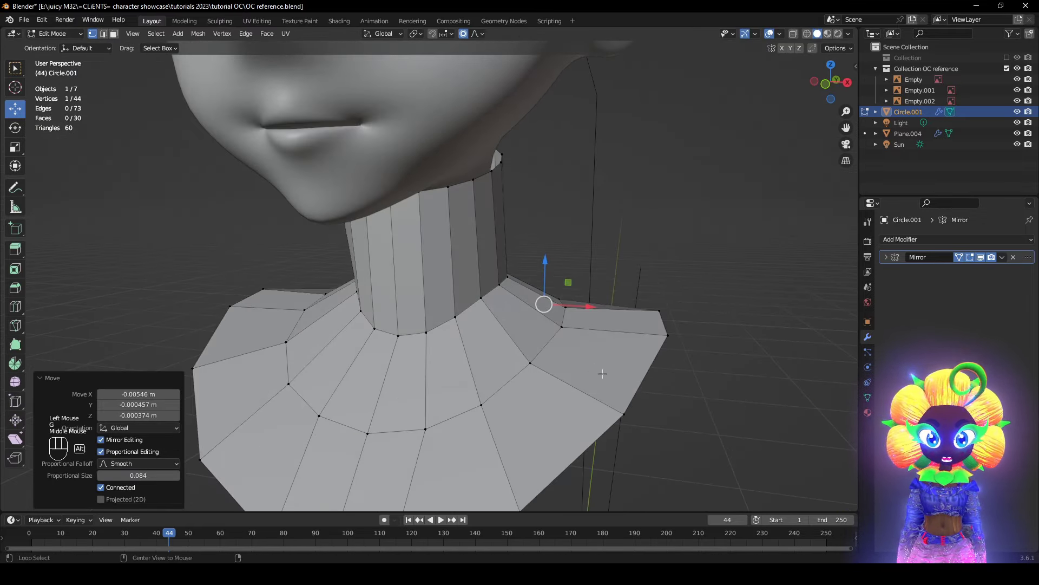
- Scale the whole outer edge loop about 1.09 times without proportional editing and lower it about 0.011 m in the front view
{"action": "key", "text": "alt+a"}
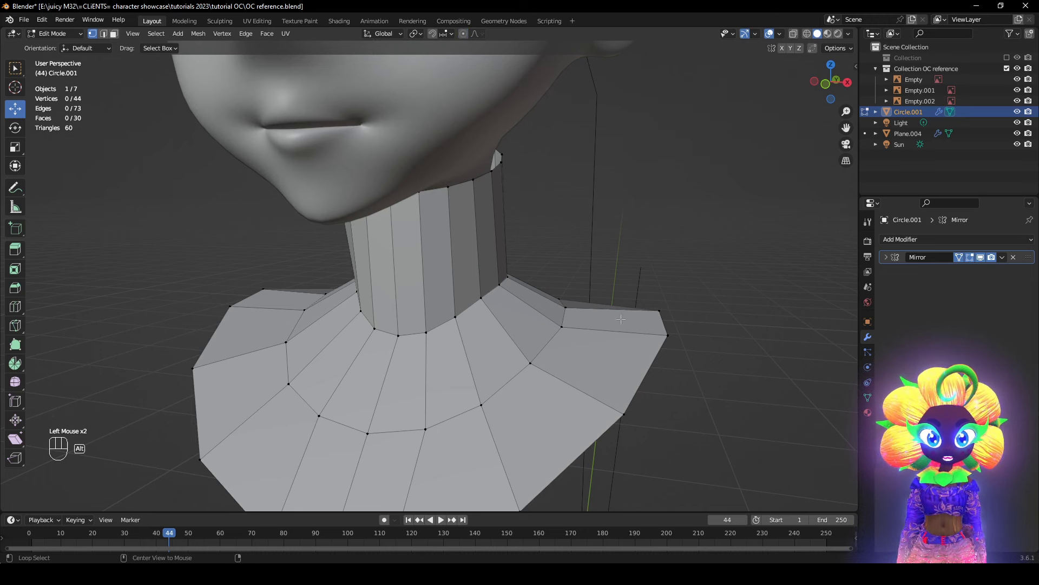
{"action": "scroll", "coordinate": [640, 393], "scroll_direction": "down", "scroll_amount": 1}
{"action": "middle_click_drag", "start_coordinate": [640, 393], "coordinate": [664, 307]}
{"action": "key", "text": "z"}
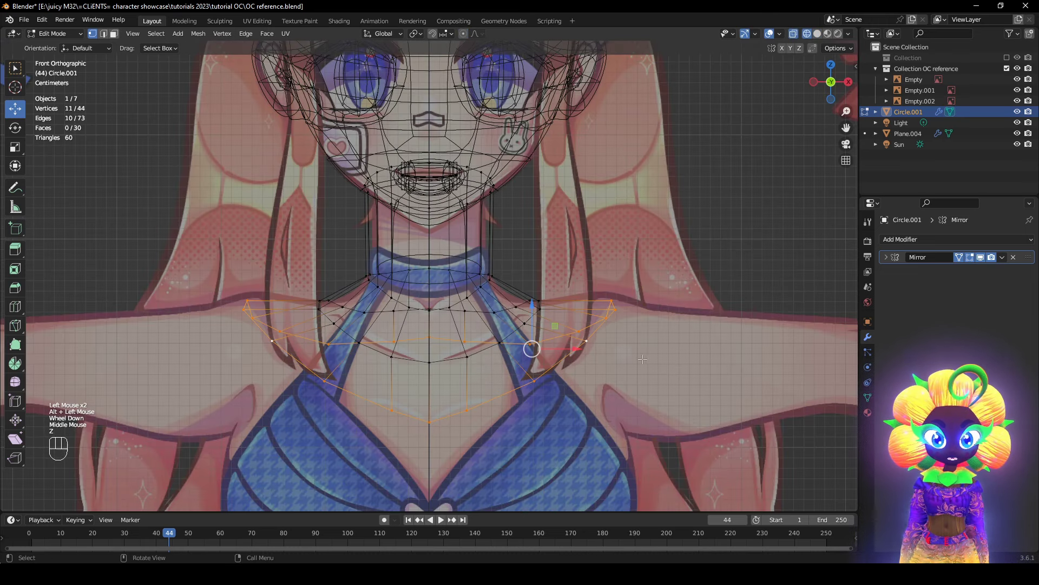
{"action": "scroll", "coordinate": [664, 307], "scroll_direction": "down", "scroll_amount": 3}
{"action": "key", "text": "z"}
{"action": "key", "text": "s"}
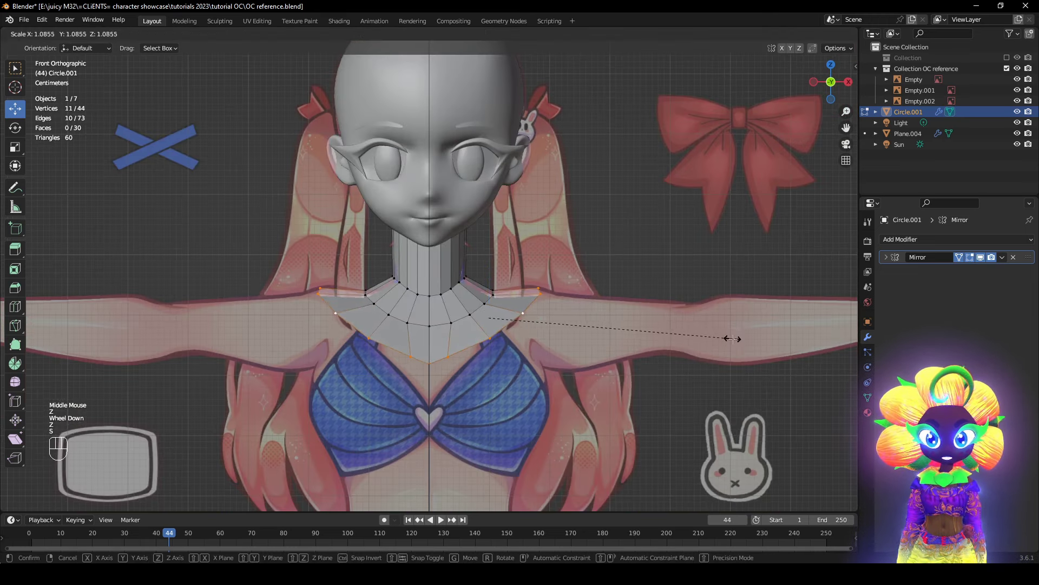
{"action": "key", "text": "g"}
{"action": "left_click", "coordinate": [725, 335]}
- Raise the outer edge loop about 0.004 m and shift it about 0.002 m inward, without rotating it
{"action": "key", "text": "r"}
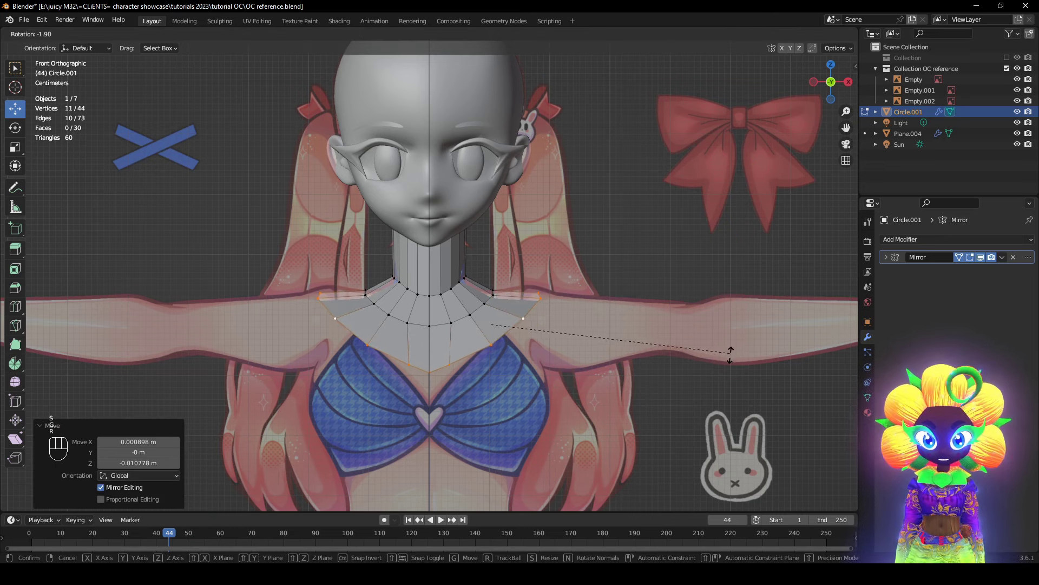
{"action": "right_click", "coordinate": [731, 353]}
{"action": "key", "text": "g"}
{"action": "left_click", "coordinate": [729, 357]}
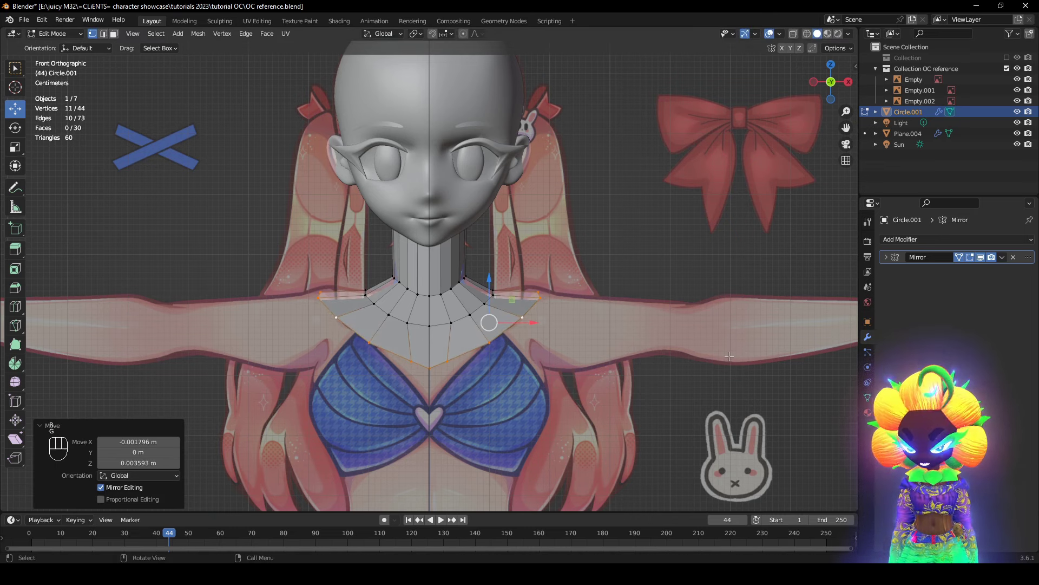
- Extrude the outer edge loop, scale it 1.167 times, shrink/fatten it by about -0.185 m and rotate it 9.44° in the front view
{"action": "key", "text": "e"}
{"action": "right_click", "coordinate": [729, 359]}
{"action": "key", "text": "s"}
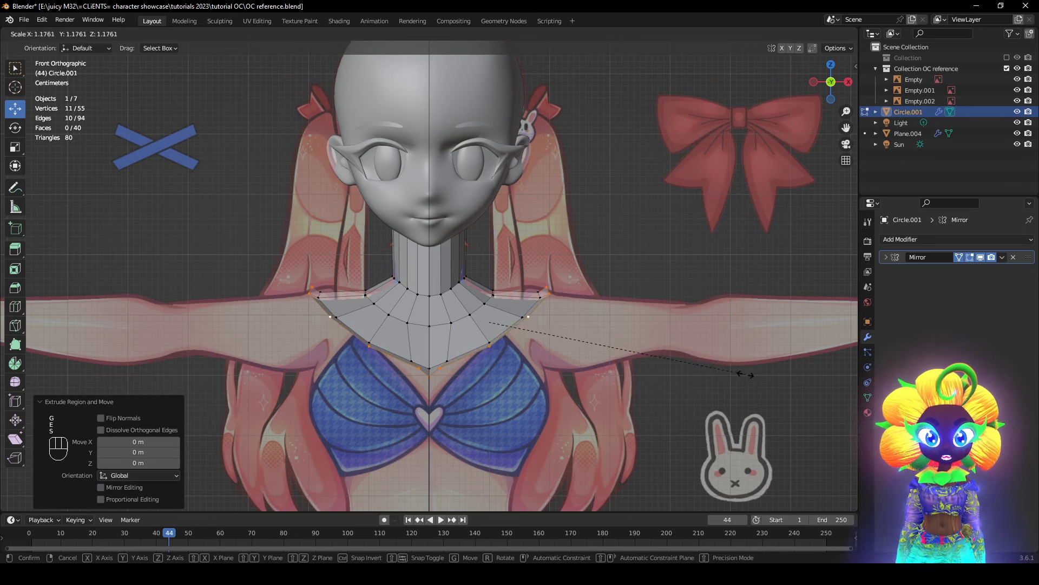
{"action": "left_click", "coordinate": [746, 374]}
{"action": "key", "text": "alt+s"}
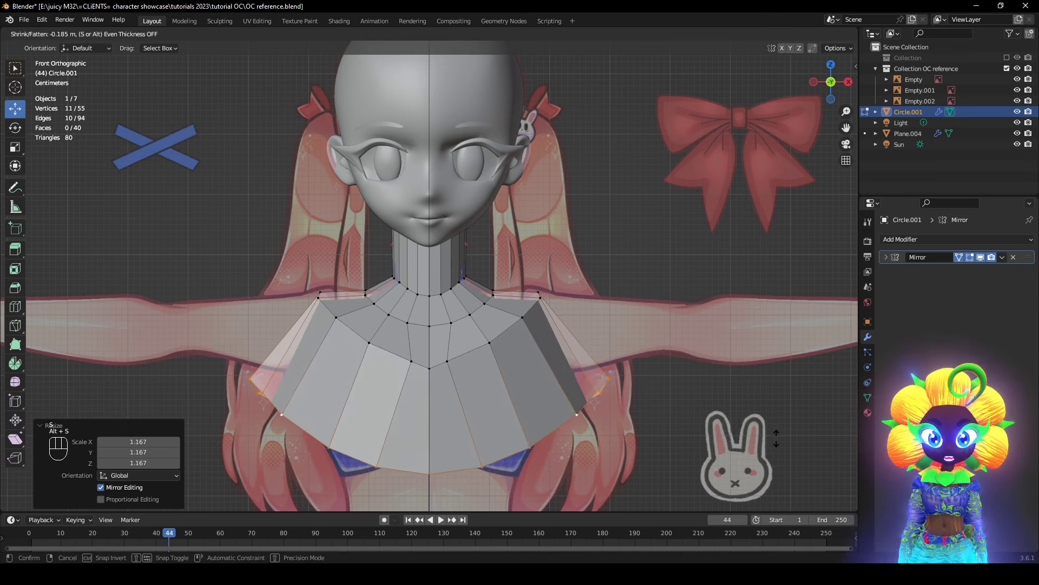
{"action": "left_click", "coordinate": [776, 437]}
{"action": "key", "text": "r"}
{"action": "left_click", "coordinate": [760, 395]}
- Smooth the extruded loop's vertices once at 0.5 and move the loop forward to match the side reference
{"action": "middle_click_drag", "start_coordinate": [761, 395], "coordinate": [583, 385]}
{"action": "key", "text": "z"}
{"action": "left_click", "coordinate": [419, 392]}
{"action": "middle_click_drag", "start_coordinate": [423, 391], "coordinate": [502, 416]}
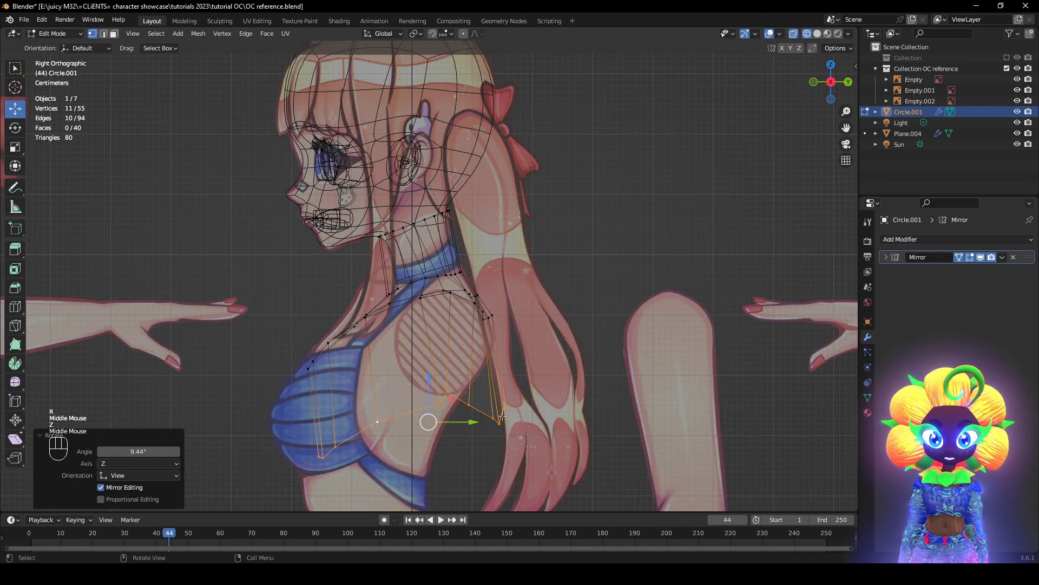
{"action": "right_click", "coordinate": [613, 362]}
{"action": "left_click", "coordinate": [617, 436]}
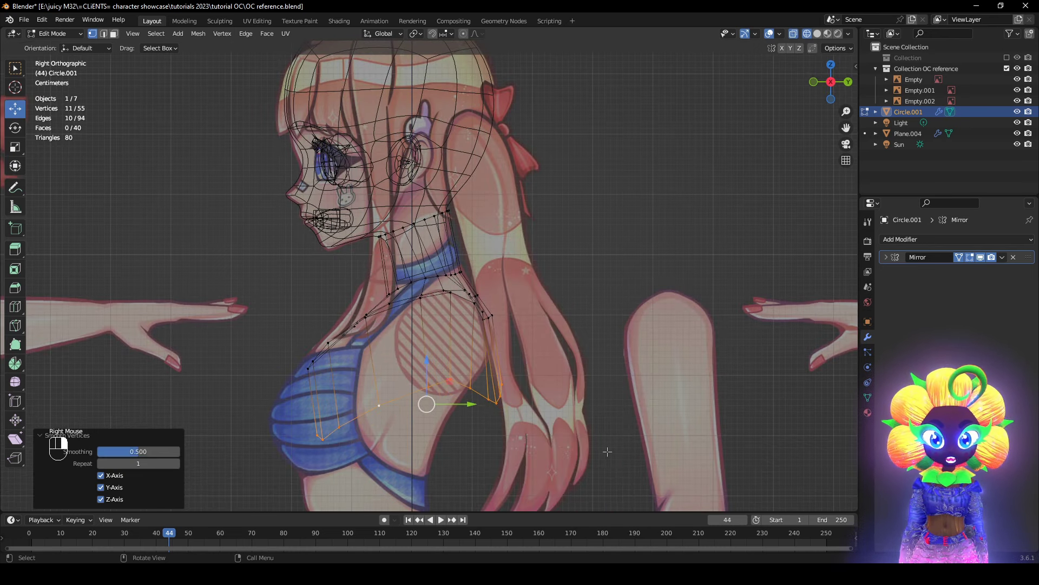
{"action": "key", "text": "z"}
{"action": "key", "text": "z"}
{"action": "key", "text": "g"}
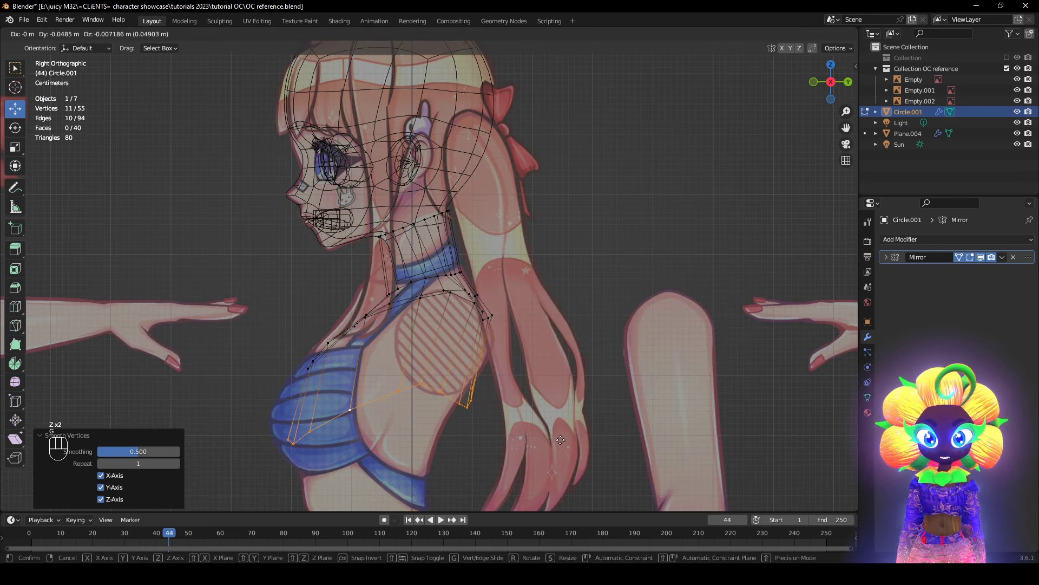
{"action": "left_click", "coordinate": [568, 443]}
- Raise the bottom centre chest vertex and lower the vertex beside it to follow the lower edge of the blue top
{"action": "middle_click_drag", "start_coordinate": [570, 442], "coordinate": [693, 422]}
{"action": "left_click", "coordinate": [462, 449]}
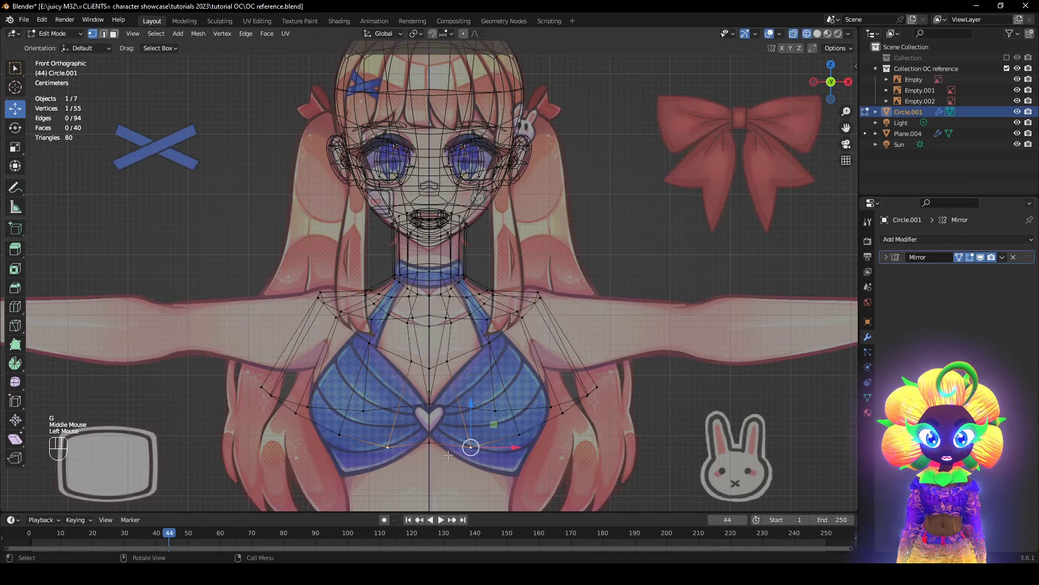
{"action": "middle_click_drag", "start_coordinate": [462, 449], "coordinate": [477, 350], "text": "shift"}
{"action": "scroll", "coordinate": [477, 350], "scroll_direction": "up", "scroll_amount": 3}
{"action": "key", "text": "z"}
{"action": "left_click", "coordinate": [533, 351]}
{"action": "left_click", "coordinate": [457, 402]}
{"action": "key", "text": "g"}
{"action": "left_click", "coordinate": [456, 389]}
{"action": "left_click", "coordinate": [528, 408]}
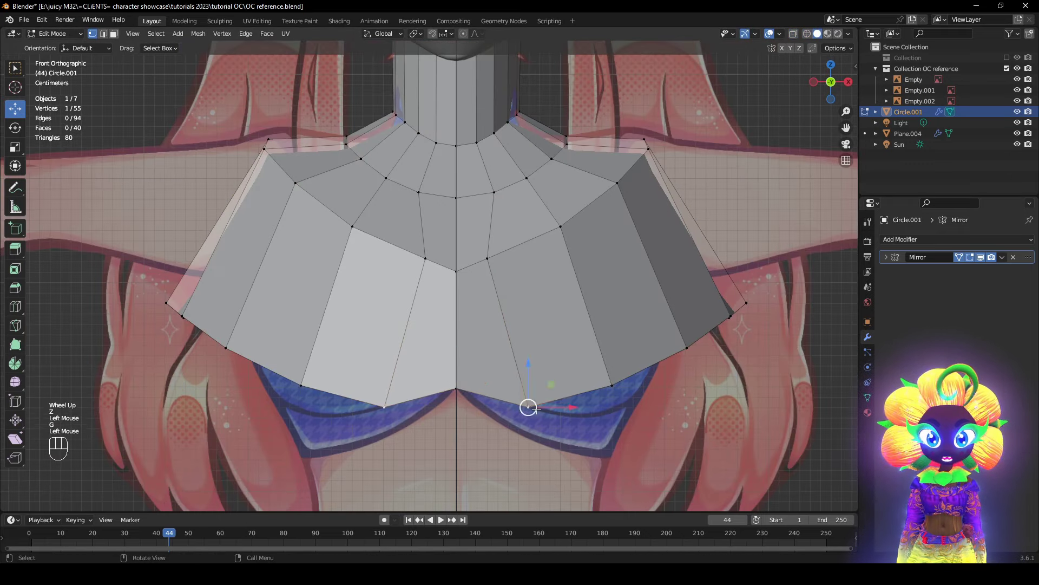
{"action": "key", "text": "g"}
{"action": "left_click", "coordinate": [520, 426]}
- Move the next two front edge vertices to the bottom of the blue top, shifting the first about 0.027 m inward and 0.048 m down
{"action": "left_click", "coordinate": [612, 386]}
{"action": "key", "text": "z"}
{"action": "left_click", "coordinate": [560, 387]}
{"action": "key", "text": "g"}
{"action": "left_click", "coordinate": [585, 435]}
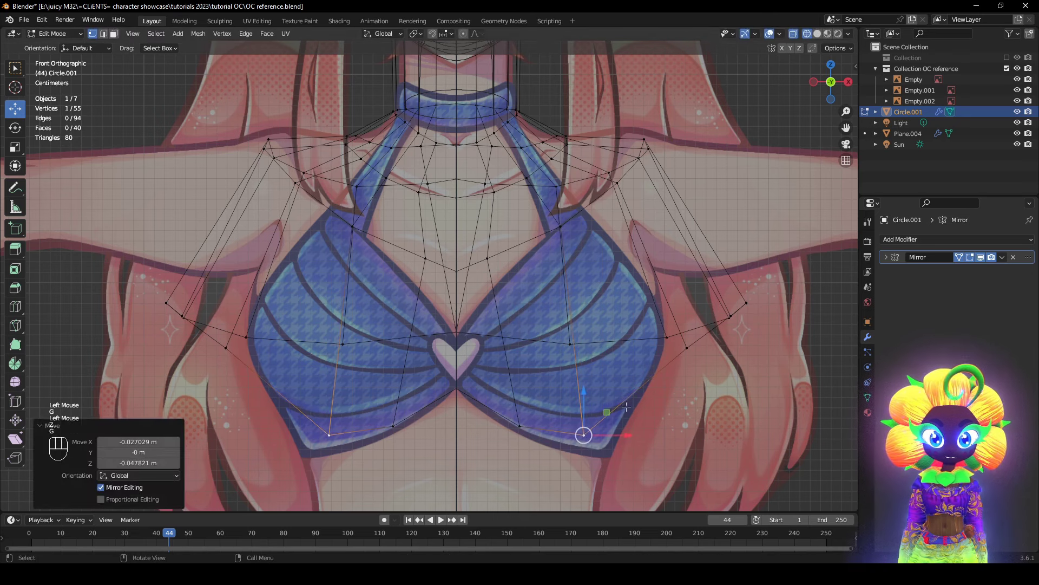
{"action": "mouse_move", "coordinate": [678, 367]}
{"action": "middle_mouse_down"}
{"action": "mouse_move", "coordinate": [615, 364]}
{"action": "mouse_move", "coordinate": [596, 380]}
{"action": "mouse_move", "coordinate": [646, 383]}
{"action": "middle_mouse_up"}
{"action": "scroll", "coordinate": [596, 380], "scroll_direction": "down", "scroll_amount": 2}
{"action": "key", "text": "g"}
{"action": "left_click", "coordinate": [617, 433]}
- Raise the lower vertices beneath the shoulder in the side view, moving the rearmost about 0.018 m backward and 0.094 m up
{"action": "middle_click_drag", "start_coordinate": [615, 431], "coordinate": [532, 402]}
{"action": "key", "text": "z"}
{"action": "key", "text": "g"}
{"action": "left_click", "coordinate": [431, 288]}
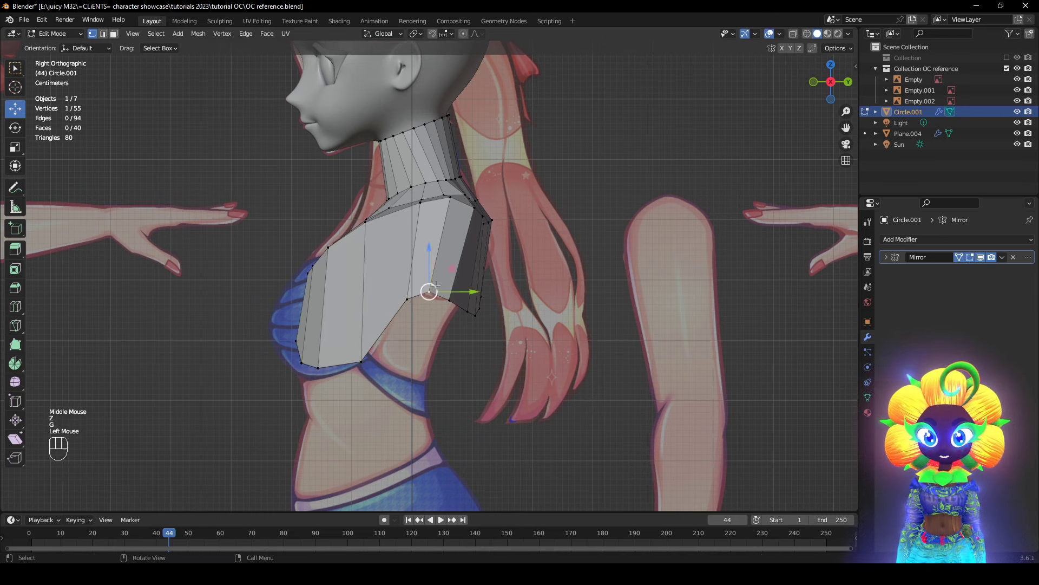
{"action": "key", "text": "g"}
{"action": "left_click", "coordinate": [415, 292]}
{"action": "key", "text": "g"}
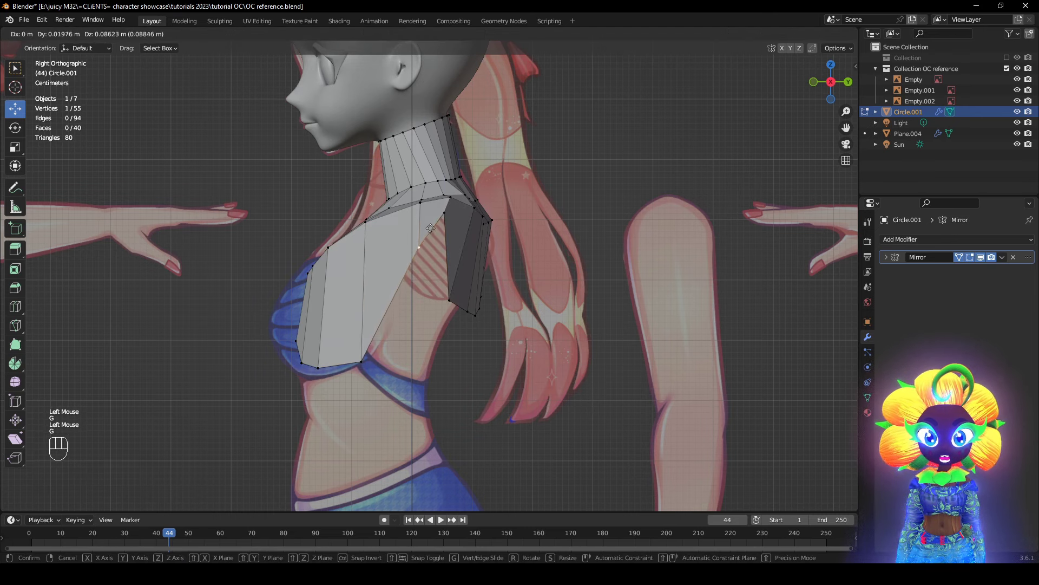
{"action": "left_click", "coordinate": [454, 299]}
{"action": "key", "text": "g"}
{"action": "left_click", "coordinate": [477, 281]}
- Move the three raised shoulder vertices inward in the front view, shifting the last about 0.013 m inward and 0.016 m up
{"action": "mouse_move", "coordinate": [477, 281]}
{"action": "middle_mouse_down"}
{"action": "mouse_move", "coordinate": [411, 279]}
{"action": "mouse_move", "coordinate": [612, 271]}
{"action": "middle_mouse_up"}
{"action": "key", "text": "z"}
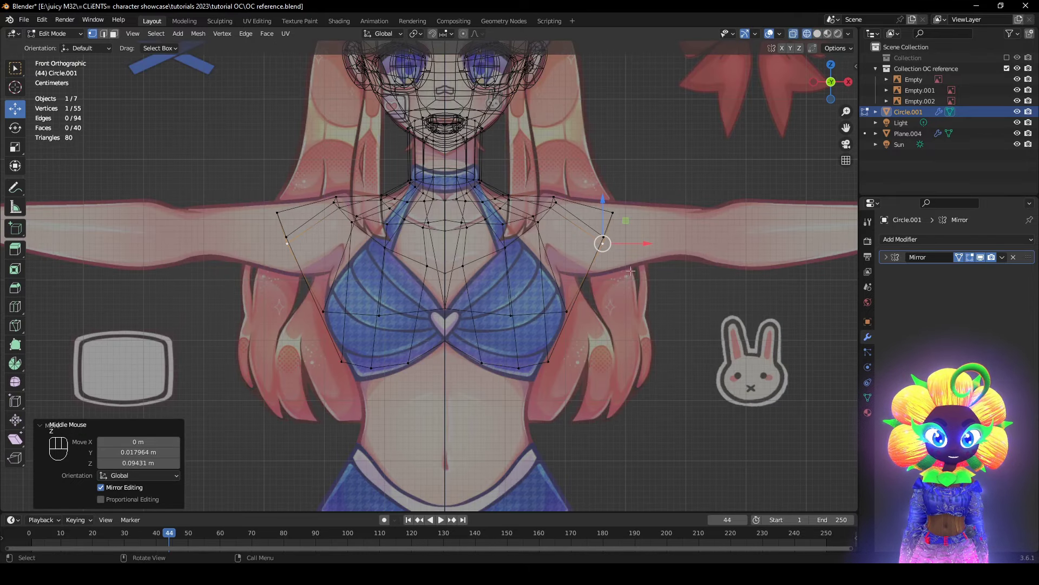
{"action": "key", "text": "g"}
{"action": "left_click", "coordinate": [600, 237]}
{"action": "left_click", "coordinate": [613, 212]}
{"action": "key", "text": "g"}
{"action": "left_click", "coordinate": [608, 211]}
{"action": "left_click", "coordinate": [603, 237]}
{"action": "key", "text": "g"}
{"action": "left_click", "coordinate": [596, 227]}
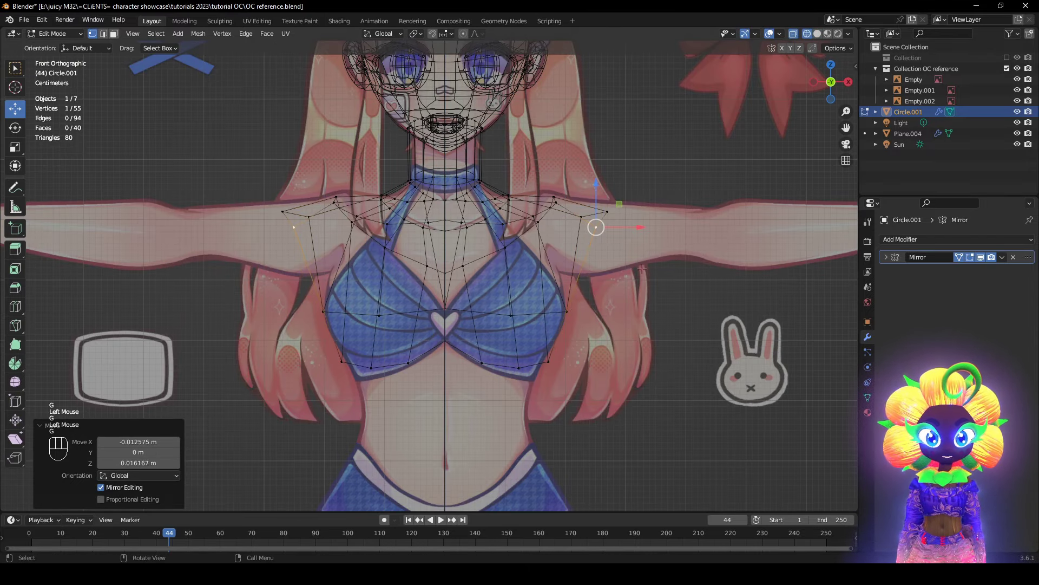
- Raise the outer vertex on the lower edge of the back
{"action": "middle_click_drag", "start_coordinate": [601, 249], "coordinate": [508, 275], "text": "alt"}
{"action": "key", "text": "z"}
{"action": "key", "text": "z"}
{"action": "middle_click_drag", "start_coordinate": [440, 252], "coordinate": [374, 260]}
{"action": "left_click", "coordinate": [374, 303]}
{"action": "key", "text": "g"}
{"action": "left_click", "coordinate": [368, 266]}
- Move the remaining lower back vertices inward toward the centre seam to even out the bottom edge
{"action": "middle_click_drag", "start_coordinate": [433, 325], "coordinate": [392, 364]}
{"action": "key", "text": "g"}
{"action": "left_click", "coordinate": [465, 350]}
{"action": "left_click", "coordinate": [349, 321]}
{"action": "key", "text": "g"}
{"action": "left_click", "coordinate": [366, 315]}
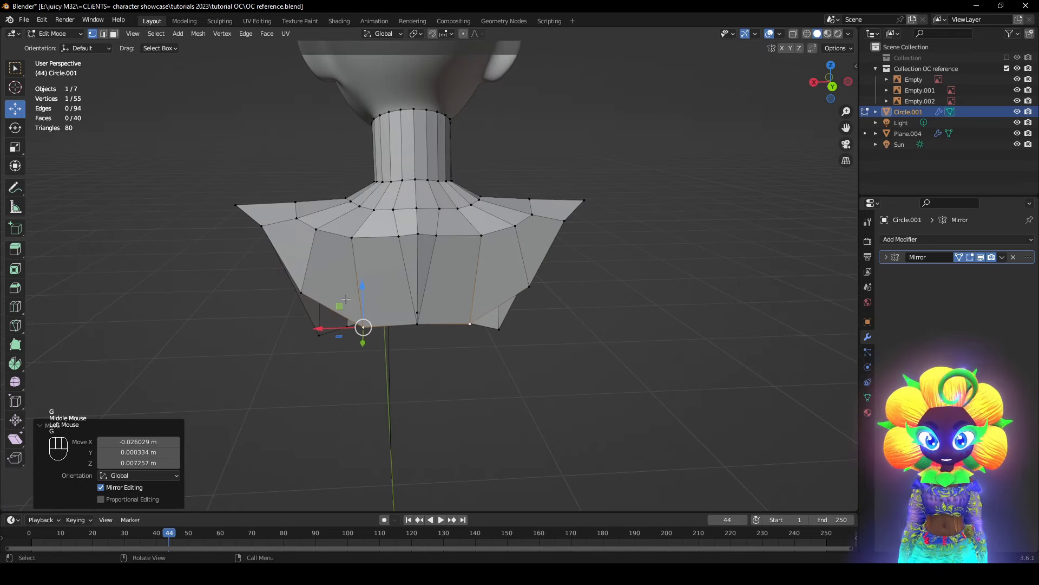
- Hide the Mirror modifier while moving the vertex beside the back's centre seam about 0.017 m outward along X, and show it again
{"action": "scroll", "coordinate": [413, 321], "scroll_direction": "up", "scroll_amount": 3}
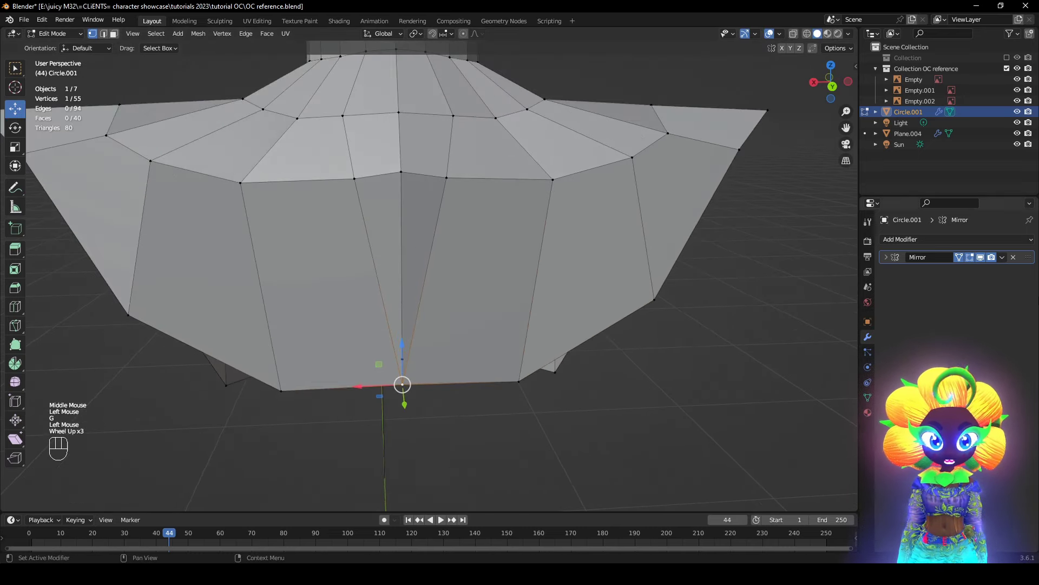
{"action": "left_click", "coordinate": [981, 258]}
{"action": "left_click_drag", "start_coordinate": [358, 379], "coordinate": [329, 385]}
{"action": "left_click", "coordinate": [981, 258]}
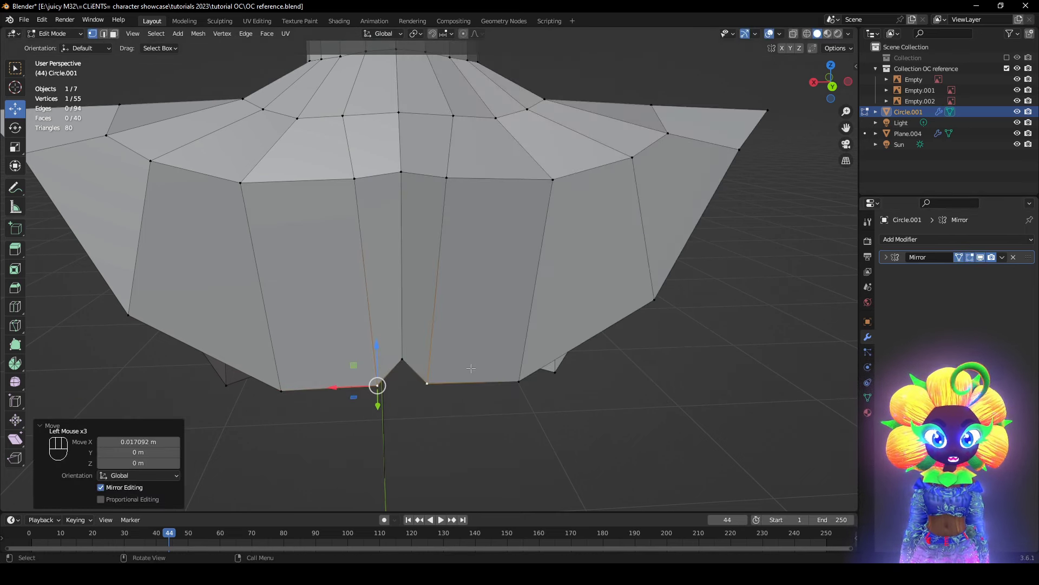
- Lower the bottom centre back vertex about 0.017 m along Z to level it with its neighbours
{"action": "left_click", "coordinate": [402, 357]}
{"action": "left_click_drag", "start_coordinate": [401, 319], "coordinate": [409, 344]}
{"action": "scroll", "coordinate": [409, 344], "scroll_direction": "down", "scroll_amount": 2}
{"action": "middle_click_drag", "start_coordinate": [409, 345], "coordinate": [418, 257]}
{"action": "scroll", "coordinate": [418, 257], "scroll_direction": "down", "scroll_amount": 1}
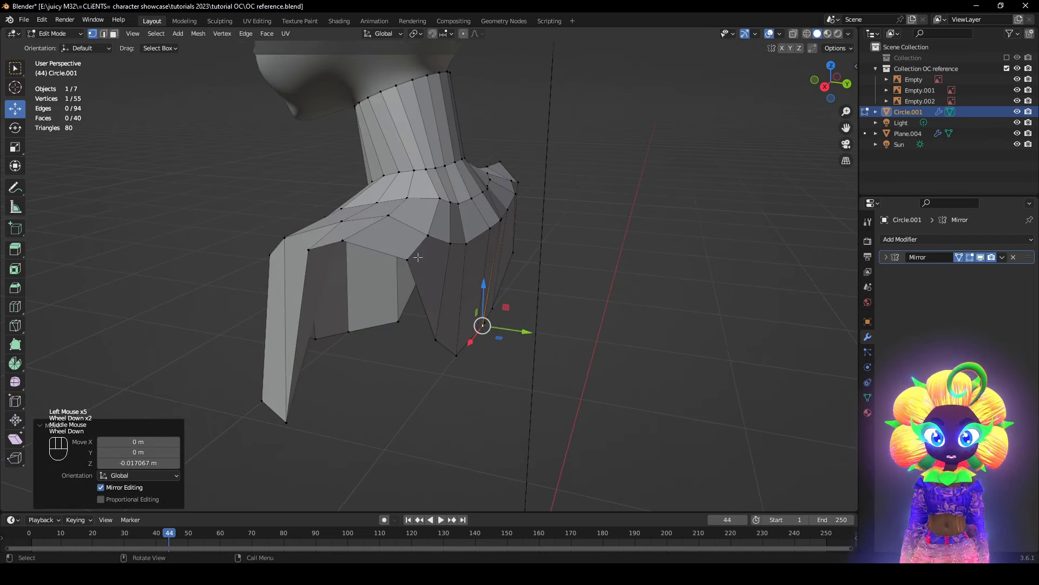
- Fill the side gap below the arm opening with a face between the front and back panels' edge vertices
{"action": "left_click", "coordinate": [416, 258]}
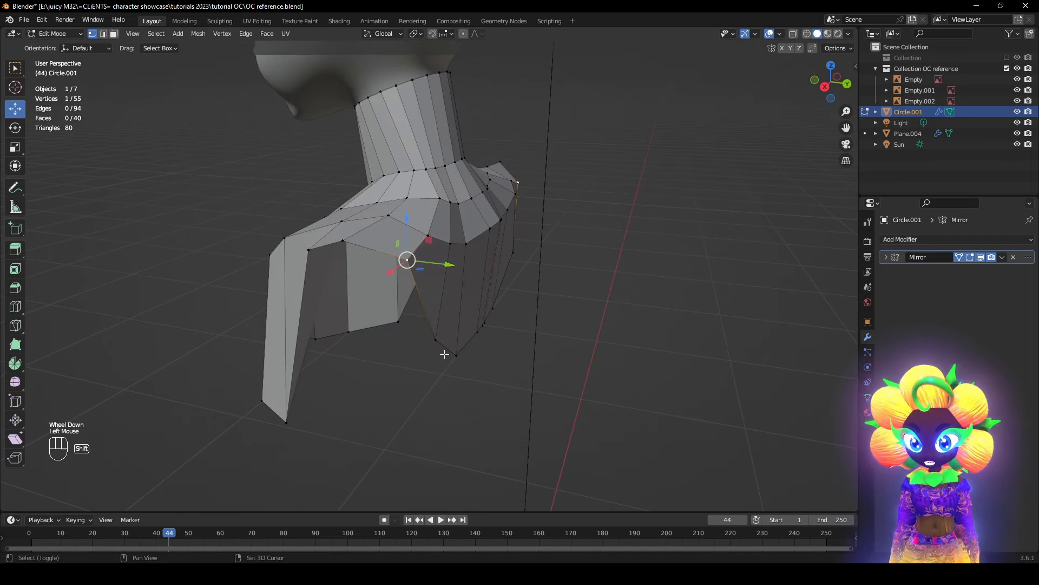
{"action": "left_click", "coordinate": [432, 340], "text": "shift"}
{"action": "middle_click_drag", "start_coordinate": [432, 340], "coordinate": [460, 209]}
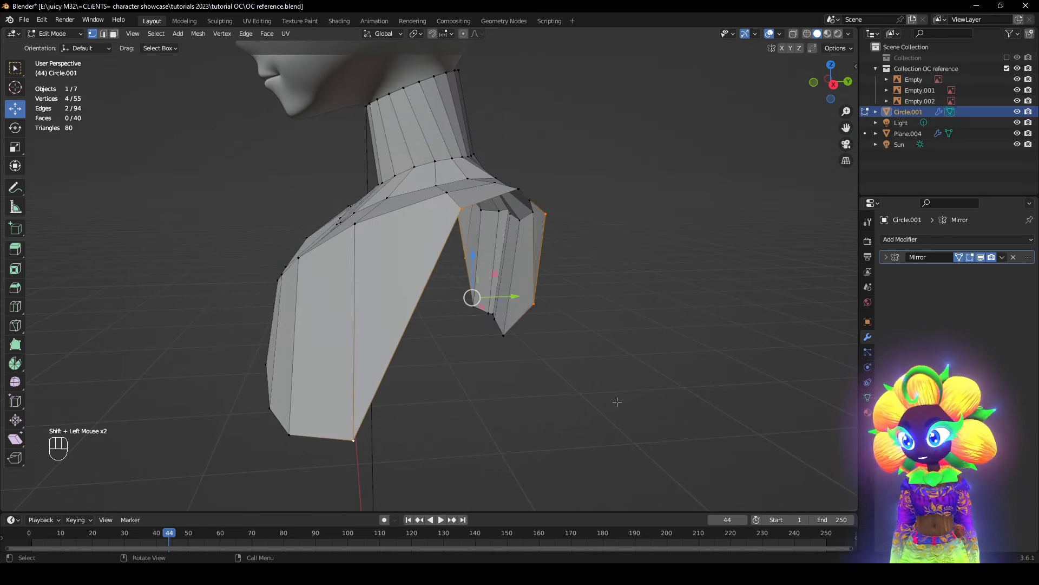
{"action": "key", "text": "f"}
{"action": "middle_click_drag", "start_coordinate": [597, 401], "coordinate": [580, 372]}
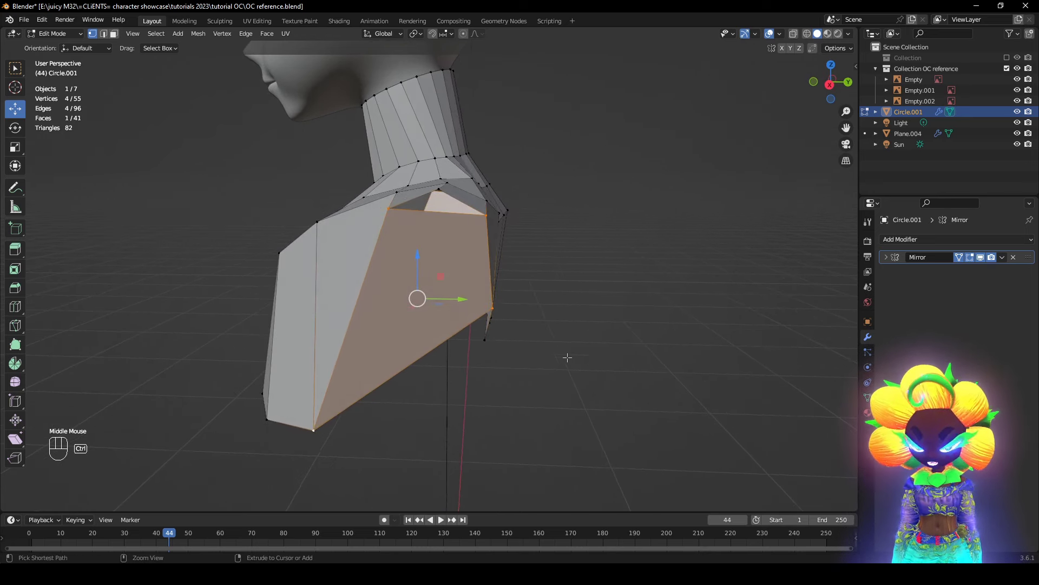
- Add a centred loop cut to the side face below the arm opening, scale its edge to 0.132 and reposition it at the underarm
{"action": "left_click", "coordinate": [445, 220]}
{"action": "right_click", "coordinate": [473, 236]}
{"action": "mouse_move", "coordinate": [476, 241]}
{"action": "middle_mouse_down"}
{"action": "mouse_move", "coordinate": [538, 297]}
{"action": "mouse_move", "coordinate": [489, 300]}
{"action": "middle_mouse_up"}
{"action": "key", "text": "z"}
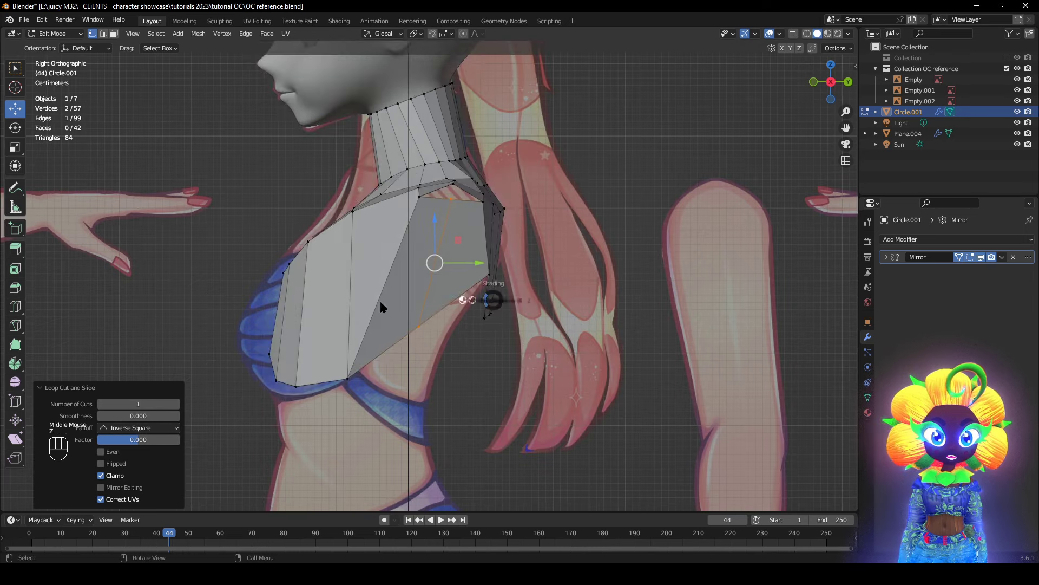
{"action": "key", "text": "s"}
{"action": "left_click", "coordinate": [449, 258]}
{"action": "key", "text": "g"}
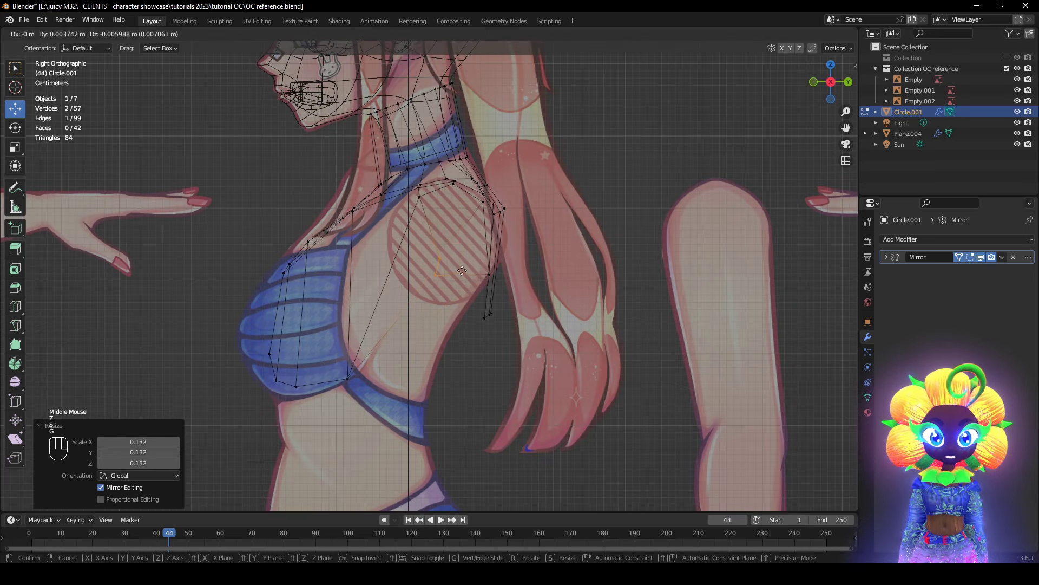
{"action": "key", "text": "z"}
{"action": "scroll", "coordinate": [441, 314], "scroll_direction": "up", "scroll_amount": 1}
- Move the front panel's outer bottom vertex up and backward toward the underarm in the side view
{"action": "left_click", "coordinate": [331, 399]}
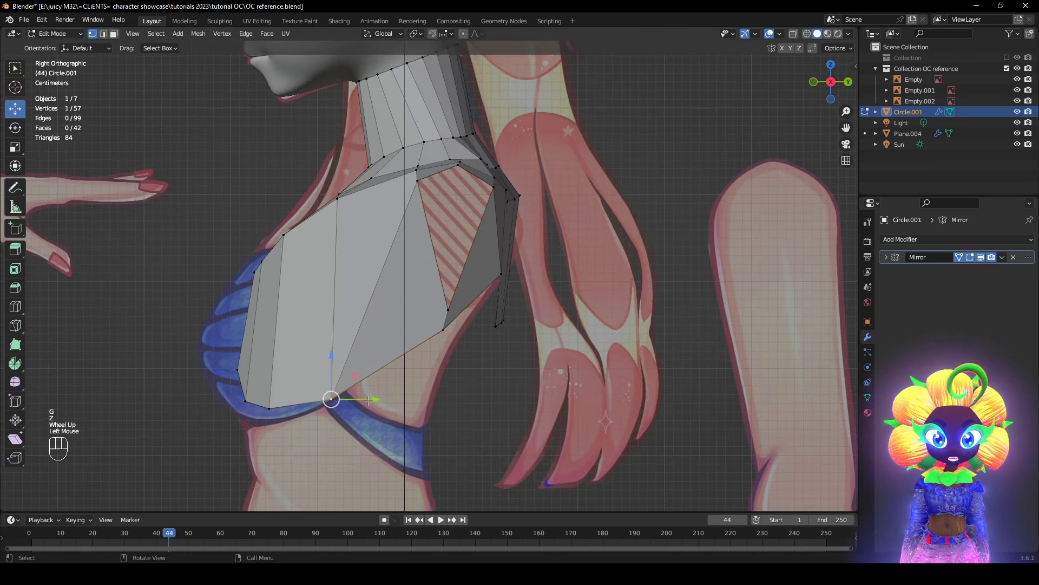
{"action": "key", "text": "z"}
{"action": "key", "text": "g"}
{"action": "left_click", "coordinate": [439, 372]}
- Move the bottom corner vertex between the back and side panels about 0.021 m forward and 0.044 m down
{"action": "key", "text": "z"}
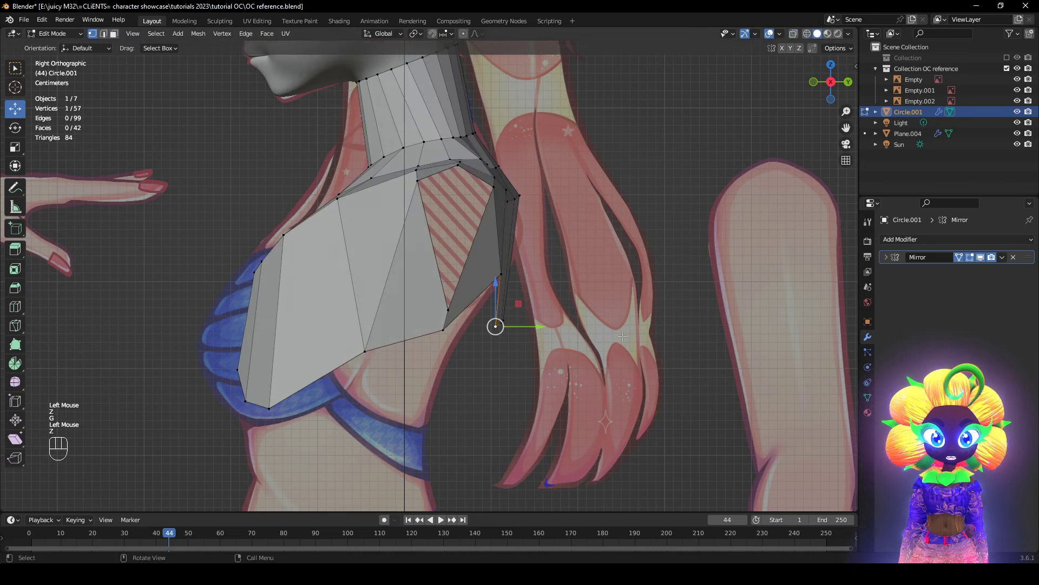
{"action": "middle_click_drag", "start_coordinate": [476, 352], "coordinate": [414, 317]}
{"action": "left_click", "coordinate": [399, 323]}
{"action": "key", "text": "g"}
{"action": "left_click", "coordinate": [396, 354]}
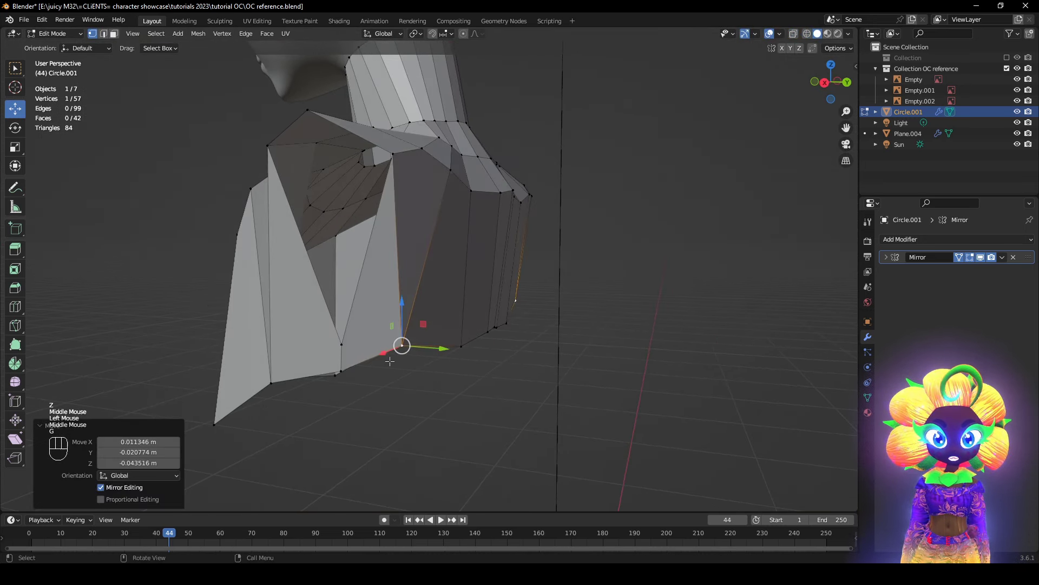
- Reposition the back and side panels' shared corner vertex up and backward onto the back outline of the side reference
{"action": "mouse_move", "coordinate": [452, 362]}
{"action": "middle_mouse_down"}
{"action": "mouse_move", "coordinate": [428, 366]}
{"action": "mouse_move", "coordinate": [487, 374]}
{"action": "middle_mouse_up"}
{"action": "key", "text": "g"}
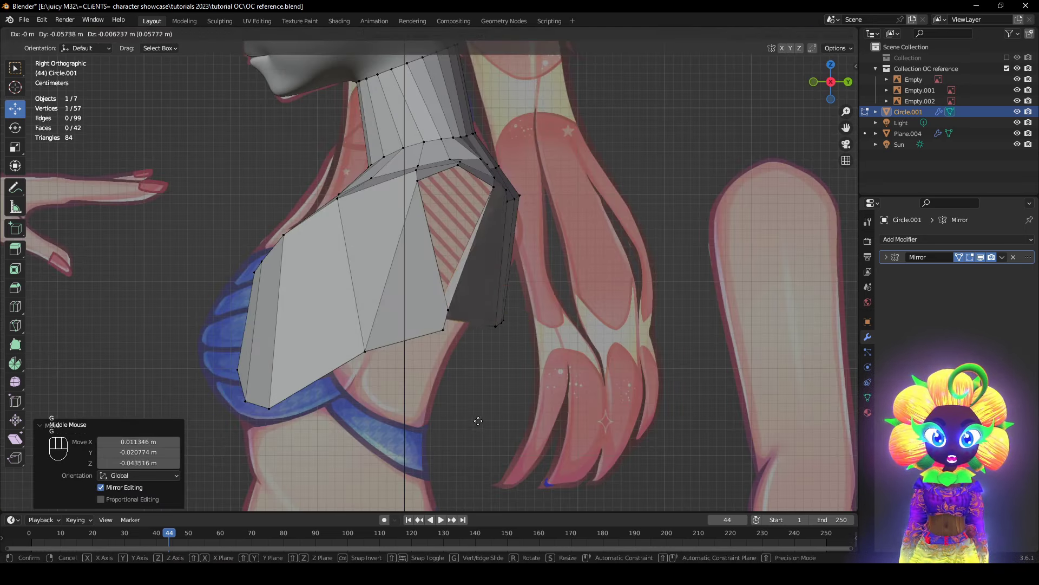
{"action": "right_click", "coordinate": [491, 411]}
{"action": "key", "text": "z"}
{"action": "left_click", "coordinate": [382, 414]}
{"action": "key", "text": "ctrl+z"}
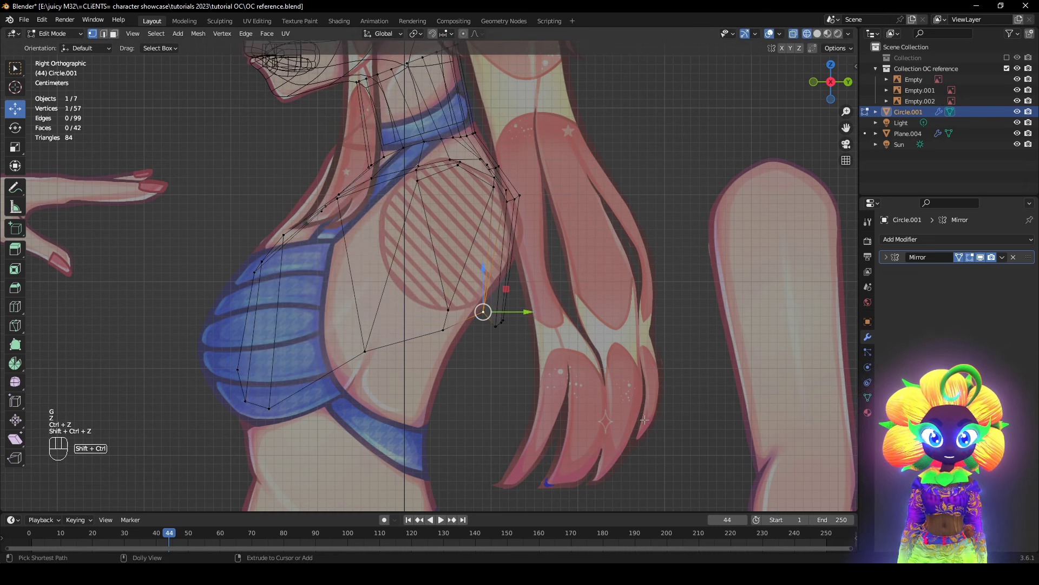
{"action": "key", "text": "g"}
{"action": "left_click", "coordinate": [658, 375]}
- Move the three lower back vertices up along the back outline in the side view and rotate them -7.04°
{"action": "left_click_drag", "start_coordinate": [577, 361], "coordinate": [483, 307]}
{"action": "key", "text": "g"}
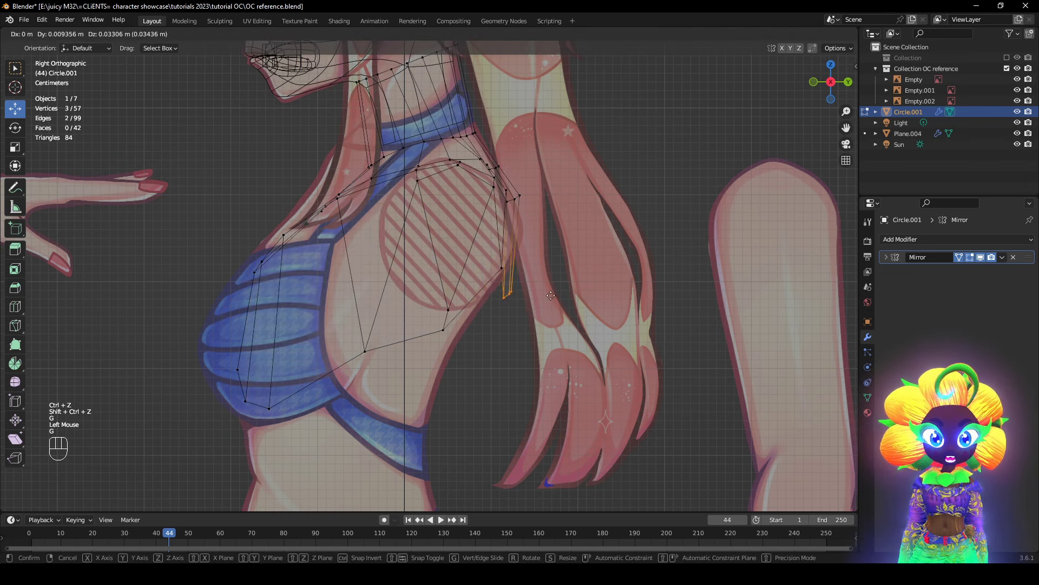
{"action": "left_click", "coordinate": [550, 273]}
{"action": "key", "text": "r"}
{"action": "left_click", "coordinate": [560, 263]}
- Move the middle vertex of the back's bottom edge down and toward the centre seam in the back view
{"action": "mouse_move", "coordinate": [557, 282]}
{"action": "middle_mouse_down"}
{"action": "mouse_move", "coordinate": [531, 365]}
{"action": "mouse_move", "coordinate": [590, 373]}
{"action": "mouse_move", "coordinate": [679, 366]}
{"action": "middle_mouse_up"}
{"action": "key", "text": "z"}
{"action": "key", "text": "z"}
{"action": "middle_click_drag", "start_coordinate": [614, 372], "coordinate": [516, 374], "text": "alt"}
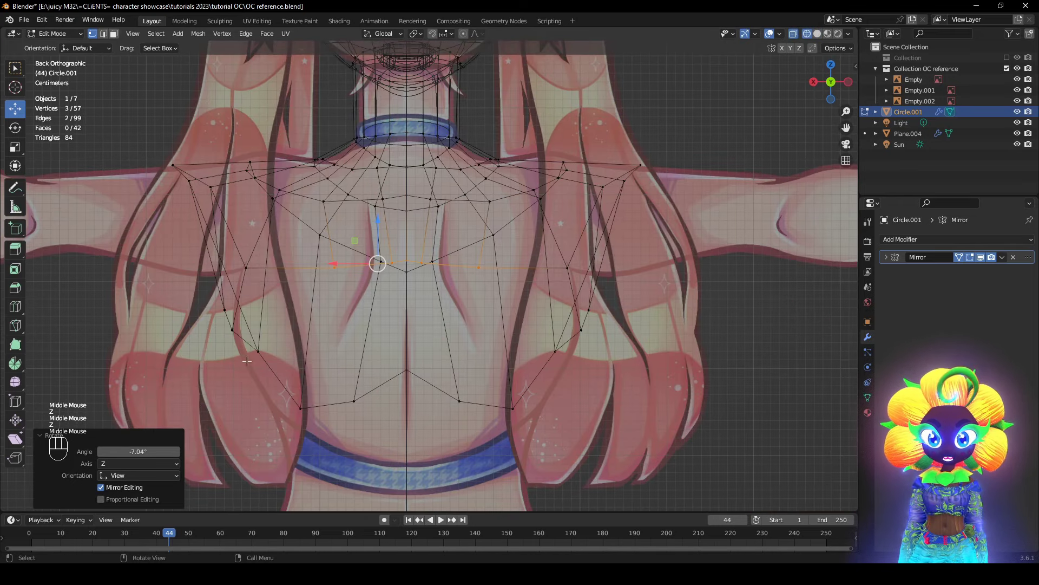
{"action": "key", "text": "z"}
{"action": "left_click", "coordinate": [335, 265]}
{"action": "key", "text": "z"}
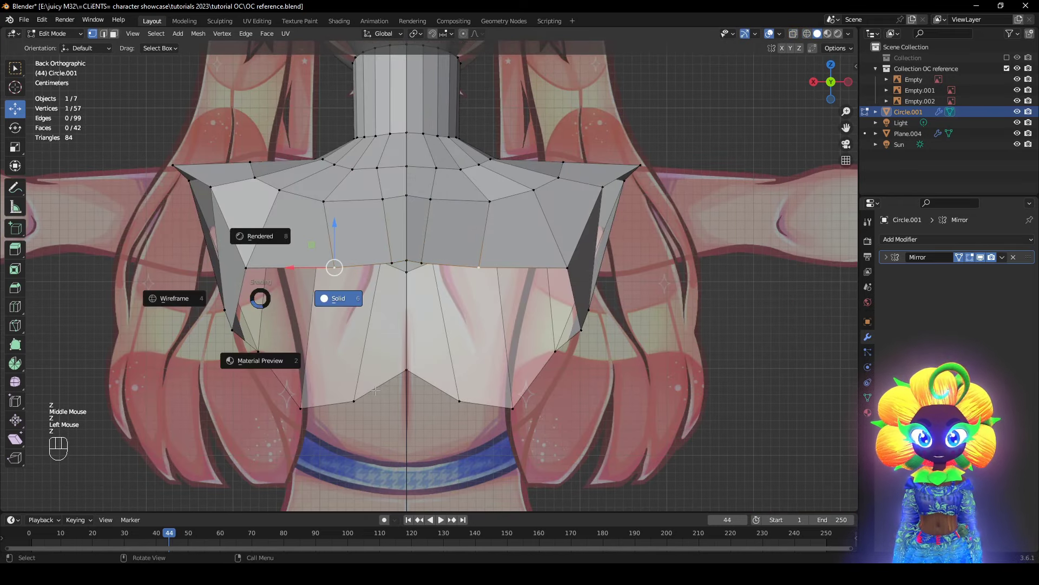
{"action": "key", "text": "g"}
{"action": "right_click", "coordinate": [384, 385]}
{"action": "key", "text": "z"}
{"action": "key", "text": "g"}
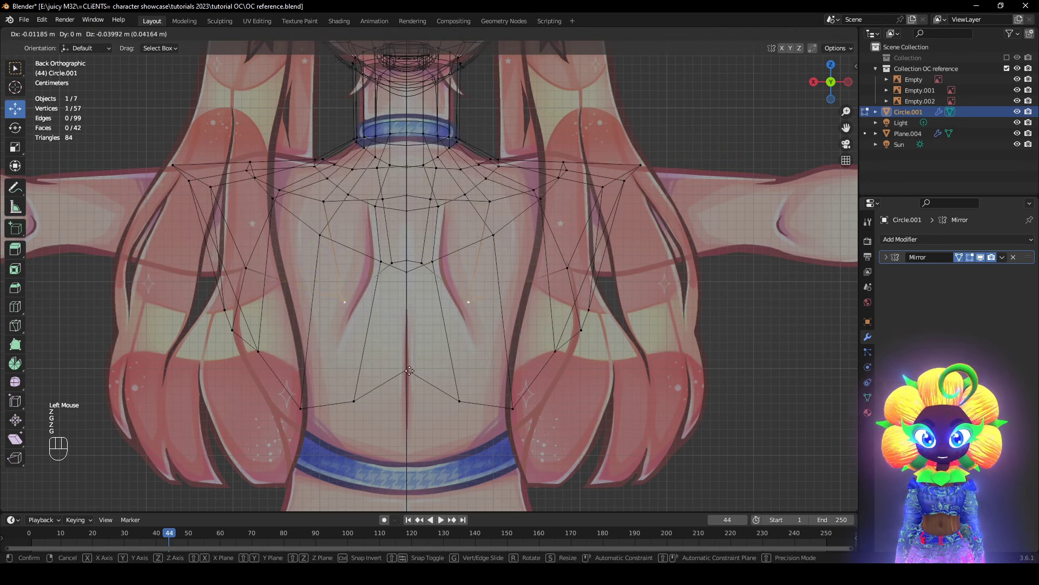
{"action": "left_click", "coordinate": [415, 377]}
- Move the lower back vertex beside the centre seam about 0.012 m outward and 0.006 m up
{"action": "key", "text": "z"}
{"action": "left_click", "coordinate": [390, 264]}
{"action": "key", "text": "z"}
{"action": "key", "text": "g"}
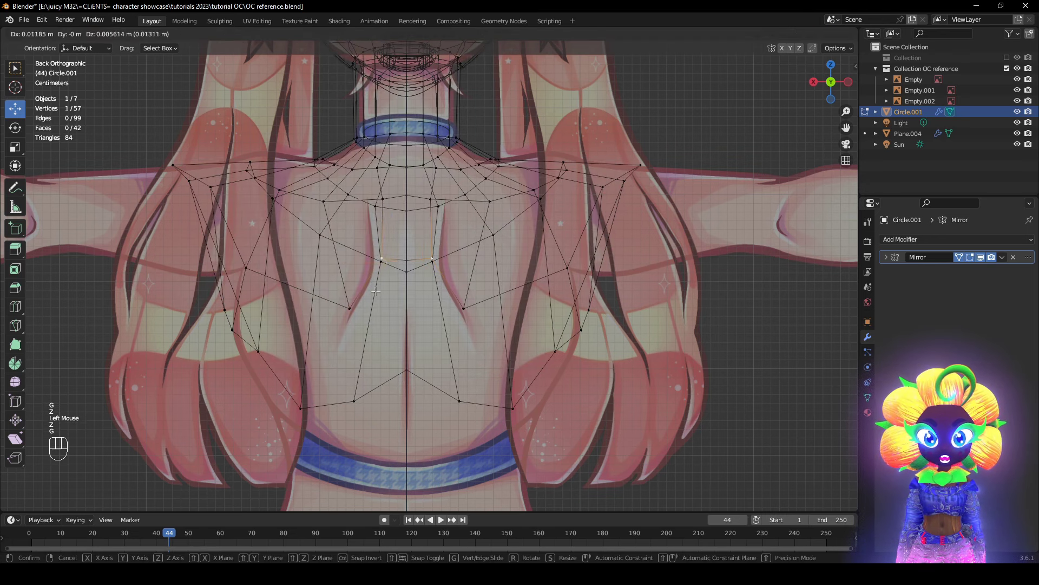
{"action": "left_click", "coordinate": [376, 291]}
- Move the outer vertex of the back's bottom edge about 0.05 m inward and 0.04 m down, level with its neighbour
{"action": "key", "text": "z"}
{"action": "left_click", "coordinate": [246, 267]}
{"action": "key", "text": "g"}
{"action": "left_click", "coordinate": [307, 307]}
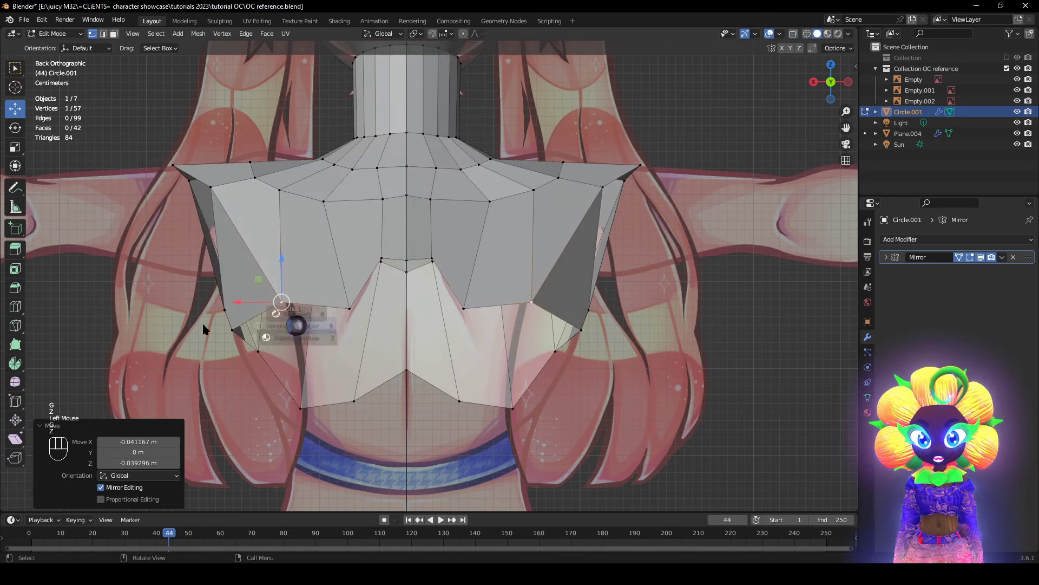
{"action": "key", "text": "z"}
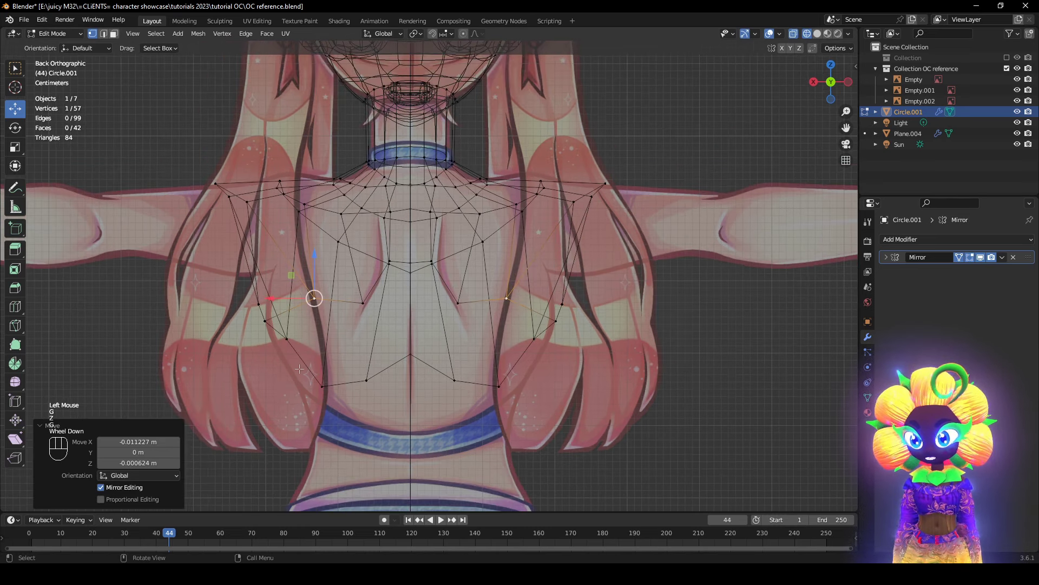
- Compare the torso mesh with the front and back reference images
{"action": "scroll", "coordinate": [319, 337], "scroll_direction": "down", "scroll_amount": 2}
{"action": "mouse_move", "coordinate": [320, 336]}
{"action": "middle_mouse_down"}
{"action": "mouse_move", "coordinate": [379, 368]}
{"action": "mouse_move", "coordinate": [577, 382]}
{"action": "mouse_move", "coordinate": [304, 387]}
{"action": "mouse_move", "coordinate": [440, 352]}
{"action": "mouse_move", "coordinate": [631, 355]}
{"action": "mouse_move", "coordinate": [460, 365]}
{"action": "mouse_move", "coordinate": [441, 383]}
{"action": "middle_mouse_up"}
{"action": "key", "text": "z"}
{"action": "scroll", "coordinate": [447, 351], "scroll_direction": "up", "scroll_amount": 2}
{"action": "scroll", "coordinate": [643, 352], "scroll_direction": "down", "scroll_amount": 1}
{"action": "middle_click_drag", "start_coordinate": [508, 235], "coordinate": [670, 353]}
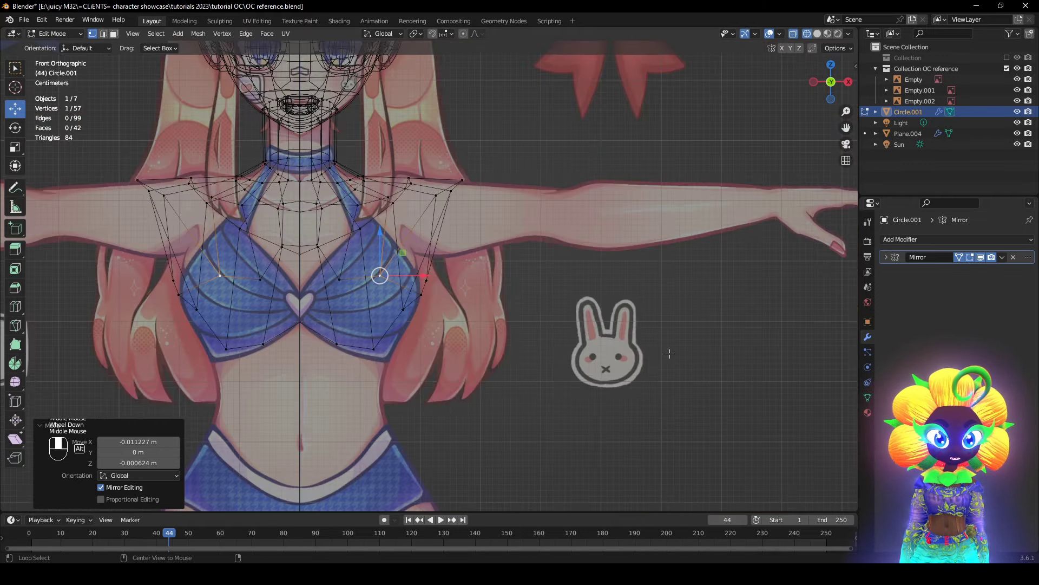
{"action": "middle_click_drag", "start_coordinate": [567, 393], "coordinate": [304, 386]}
{"action": "scroll", "coordinate": [424, 277], "scroll_direction": "up", "scroll_amount": 2}
- Pull the two underarm vertices and the front panel's outer bottom vertex inward toward the body in the back view
{"action": "left_click", "coordinate": [441, 304]}
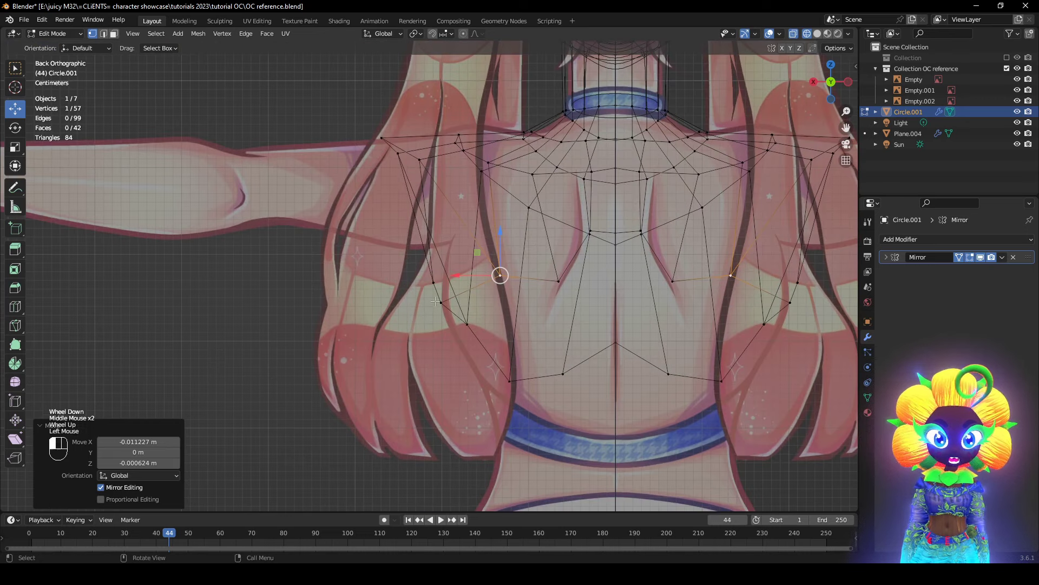
{"action": "key", "text": "g"}
{"action": "left_click", "coordinate": [490, 320]}
{"action": "key", "text": "g"}
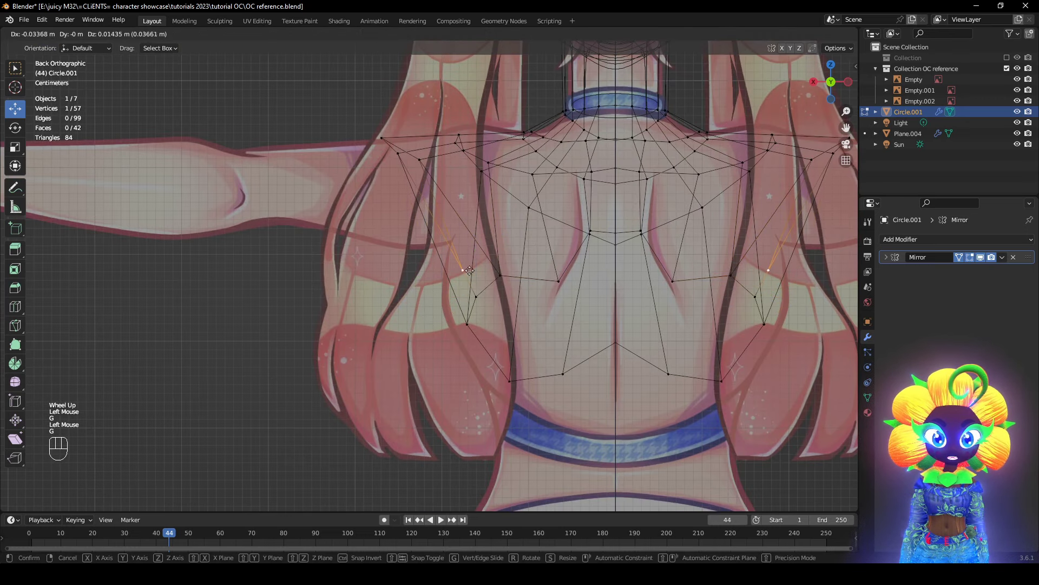
{"action": "left_click", "coordinate": [473, 335]}
{"action": "key", "text": "g"}
{"action": "left_click", "coordinate": [498, 334]}
- Adjust the front panel's outer bottom vertex outward to follow the side of the chest in the front reference
{"action": "key", "text": "z"}
{"action": "scroll", "coordinate": [562, 346], "scroll_direction": "down", "scroll_amount": 2}
{"action": "mouse_move", "coordinate": [563, 347]}
{"action": "middle_mouse_down"}
{"action": "mouse_move", "coordinate": [626, 394]}
{"action": "mouse_move", "coordinate": [822, 412]}
{"action": "mouse_move", "coordinate": [27, 401]}
{"action": "mouse_move", "coordinate": [850, 398]}
{"action": "mouse_move", "coordinate": [817, 379]}
{"action": "mouse_move", "coordinate": [834, 380]}
{"action": "middle_mouse_up"}
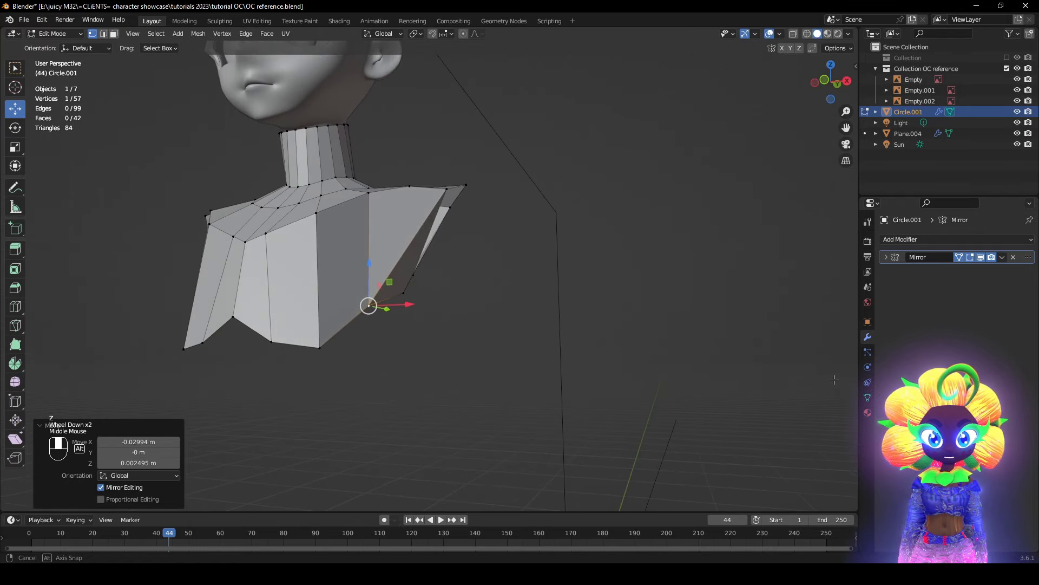
{"action": "mouse_move", "coordinate": [667, 379]}
{"action": "middle_mouse_down"}
{"action": "mouse_move", "coordinate": [677, 375]}
{"action": "mouse_move", "coordinate": [673, 397]}
{"action": "mouse_move", "coordinate": [504, 410]}
{"action": "mouse_move", "coordinate": [488, 393]}
{"action": "middle_mouse_up"}
{"action": "scroll", "coordinate": [673, 397], "scroll_direction": "up", "scroll_amount": 2}
{"action": "key", "text": "g"}
{"action": "left_click", "coordinate": [521, 398]}
{"action": "key", "text": "z"}
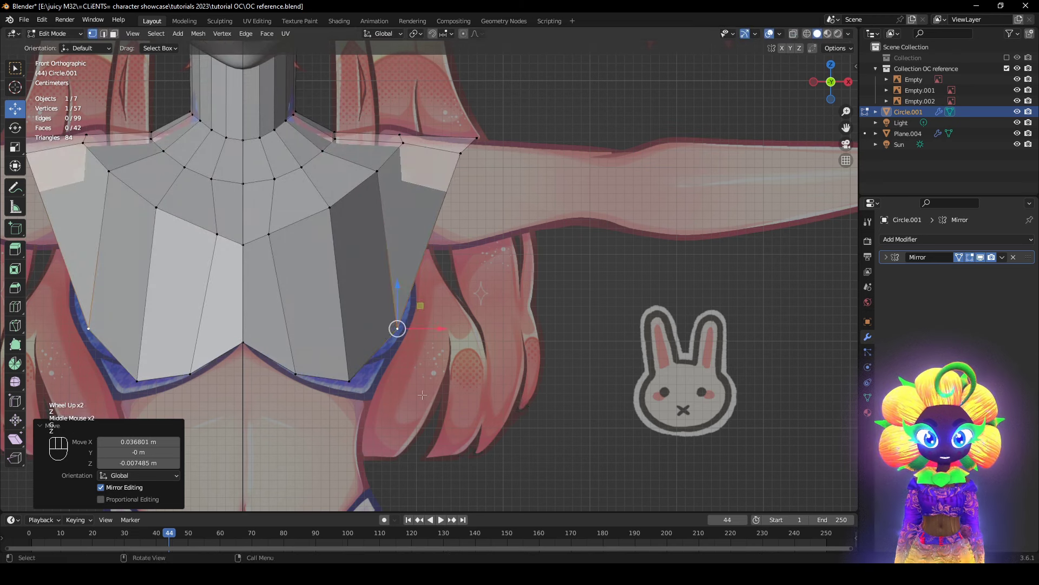
{"action": "key", "text": "g"}
{"action": "left_click", "coordinate": [515, 392]}
- Move the upper chest vertex at the top of the front panel's bend to round out the chest
{"action": "left_click", "coordinate": [397, 387]}
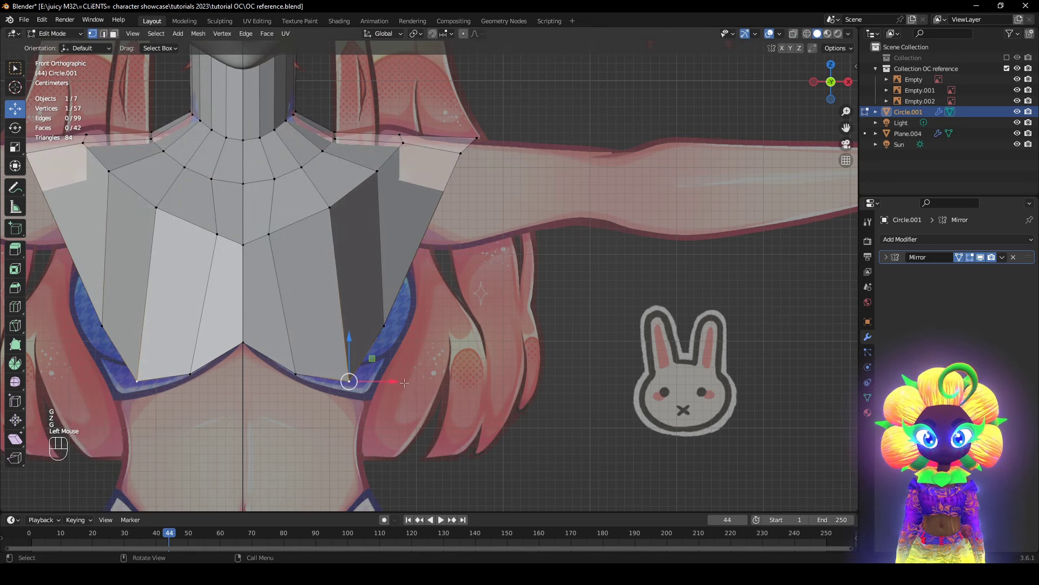
{"action": "middle_click_drag", "start_coordinate": [404, 382], "coordinate": [394, 391]}
{"action": "left_click", "coordinate": [308, 231]}
{"action": "middle_click_drag", "start_coordinate": [316, 278], "coordinate": [320, 292]}
{"action": "key", "text": "g"}
{"action": "left_click", "coordinate": [333, 291]}
- Slide the upper chest vertex beside the front centre seam along its edge by a factor of 0.231
{"action": "left_click", "coordinate": [217, 280]}
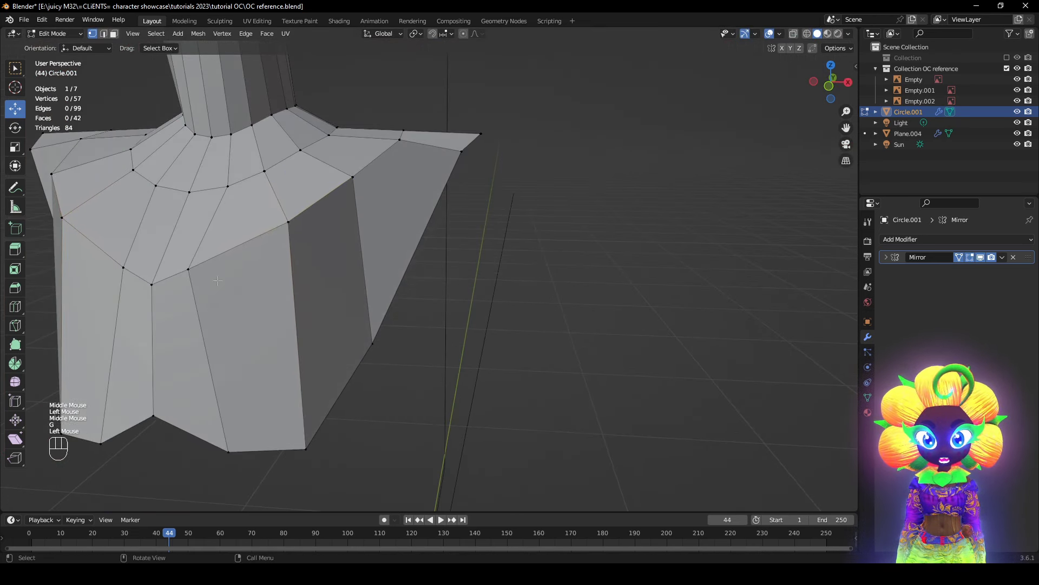
{"action": "left_click", "coordinate": [201, 273]}
{"action": "key", "text": "g"}
{"action": "key", "text": "g"}
{"action": "left_click", "coordinate": [233, 269]}
- Move the two outer lower back vertices about 0.021 m forward and 0.007 m up in the side view
{"action": "middle_click_drag", "start_coordinate": [399, 422], "coordinate": [283, 412]}
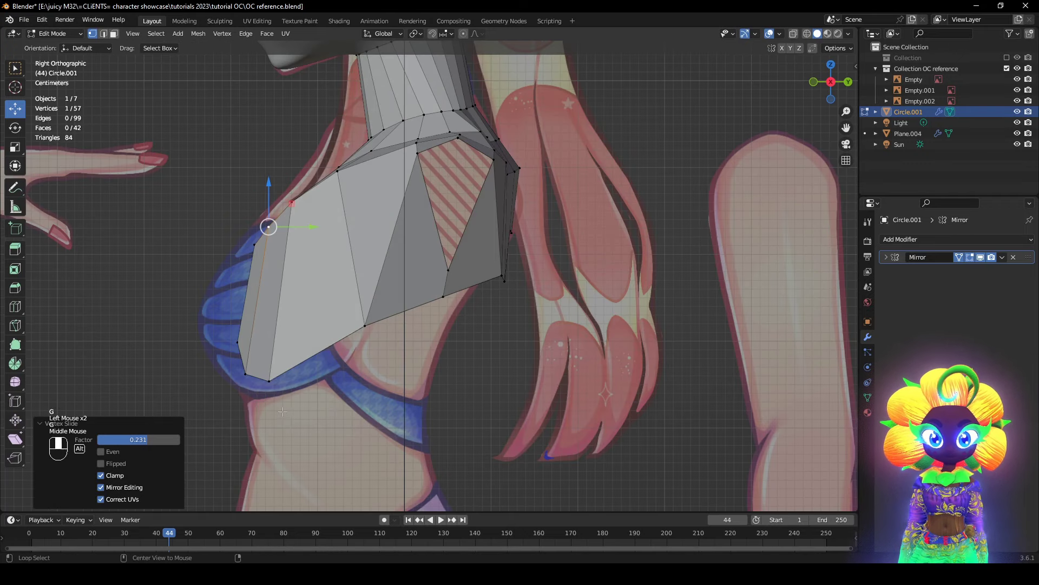
{"action": "key", "text": "alt+z"}
{"action": "key", "text": "alt+z"}
{"action": "left_click", "coordinate": [503, 278]}
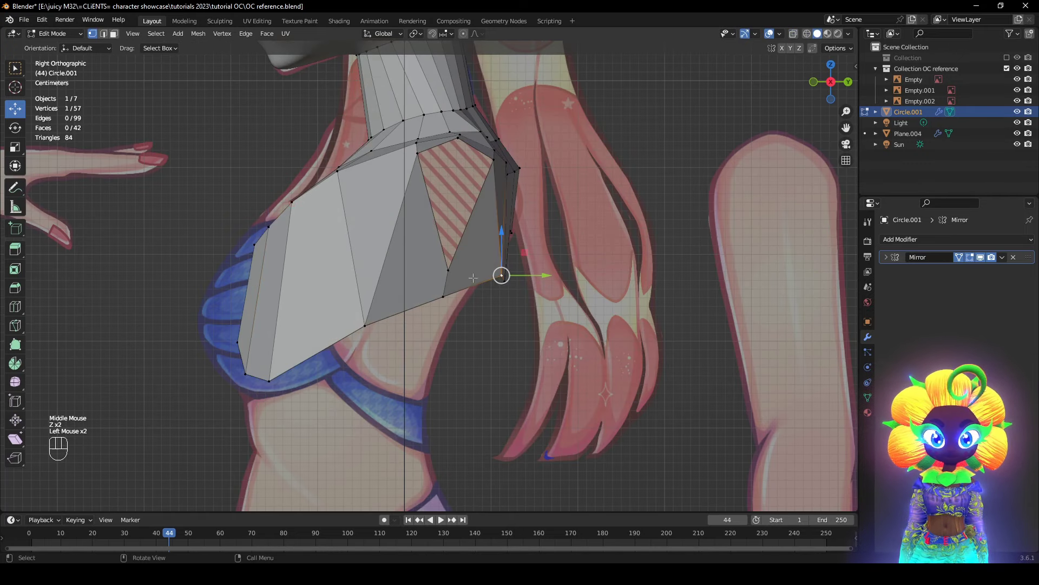
{"action": "key", "text": "alt+z"}
{"action": "left_click_drag", "start_coordinate": [492, 260], "coordinate": [489, 259]}
{"action": "left_click_drag", "start_coordinate": [536, 312], "coordinate": [494, 266]}
{"action": "key", "text": "g"}
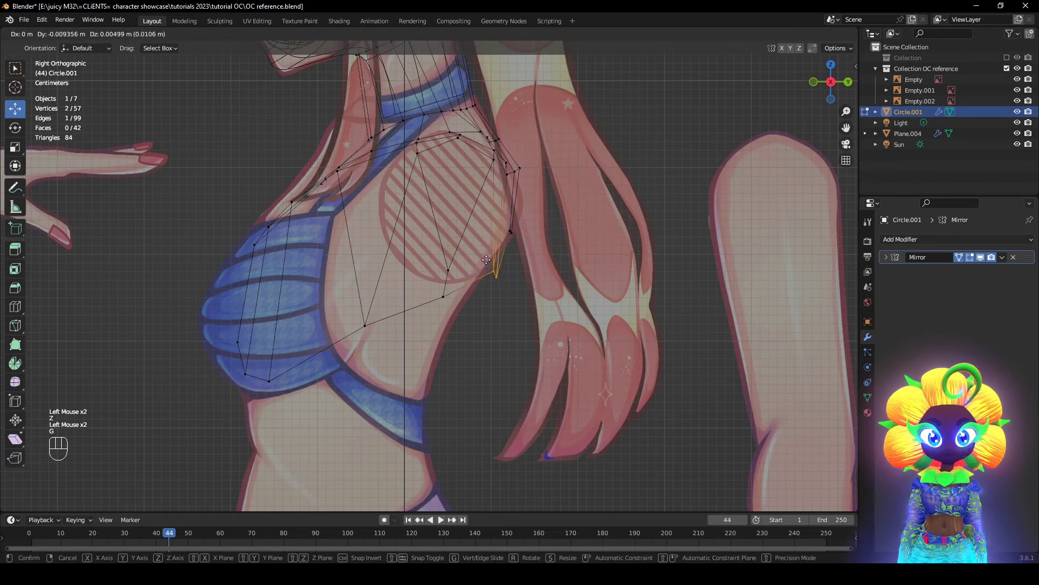
{"action": "left_click", "coordinate": [479, 261]}
- Rotate the two outer lower back vertices in the back view to even out the back's bottom edge
{"action": "middle_click_drag", "start_coordinate": [582, 320], "coordinate": [491, 325]}
{"action": "key", "text": "r"}
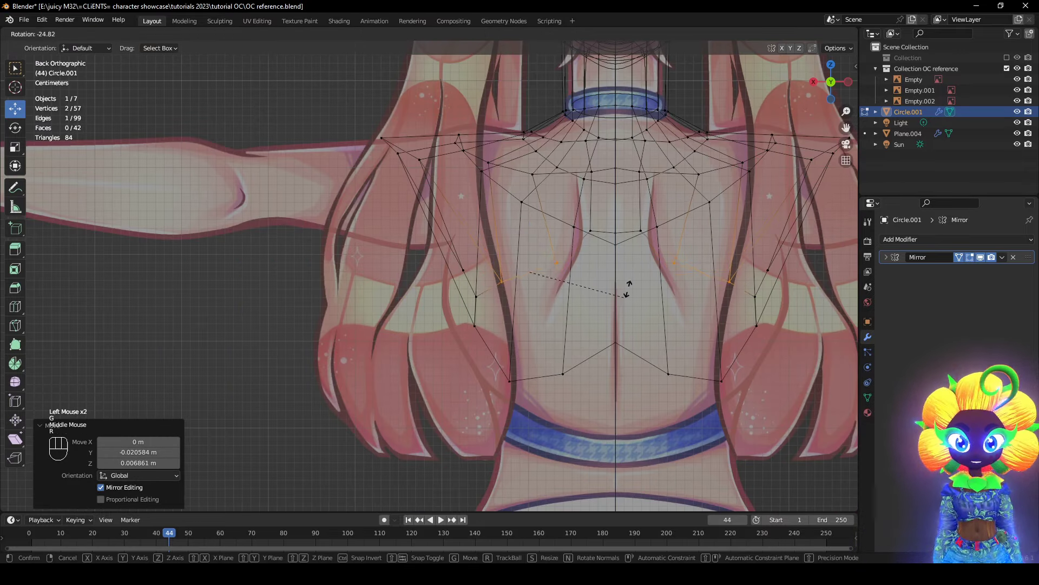
{"action": "left_click", "coordinate": [632, 317]}
{"action": "key", "text": "alt+z"}
- Lower the back vertex beside the centre seam, and lower the centre seam's bottom vertex about 0.035 m
{"action": "left_click", "coordinate": [593, 232]}
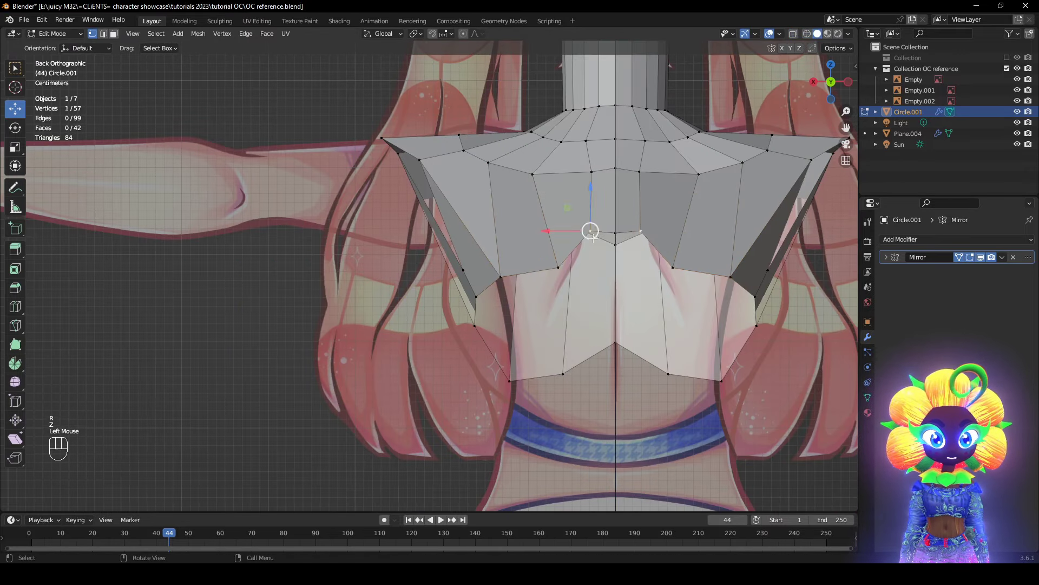
{"action": "key", "text": "g"}
{"action": "left_click", "coordinate": [599, 266]}
{"action": "left_click", "coordinate": [616, 235]}
{"action": "key", "text": "g"}
{"action": "left_click", "coordinate": [615, 265]}
- Knife-cut a bracket-shaped edge path across the two outer shoulder faces, joining their upper corners and running down to the arm opening
{"action": "middle_click_drag", "start_coordinate": [490, 322], "coordinate": [583, 323]}
{"action": "middle_click_drag", "start_coordinate": [482, 214], "coordinate": [487, 362], "text": "shift"}
{"action": "middle_click_drag", "start_coordinate": [488, 365], "coordinate": [492, 432]}
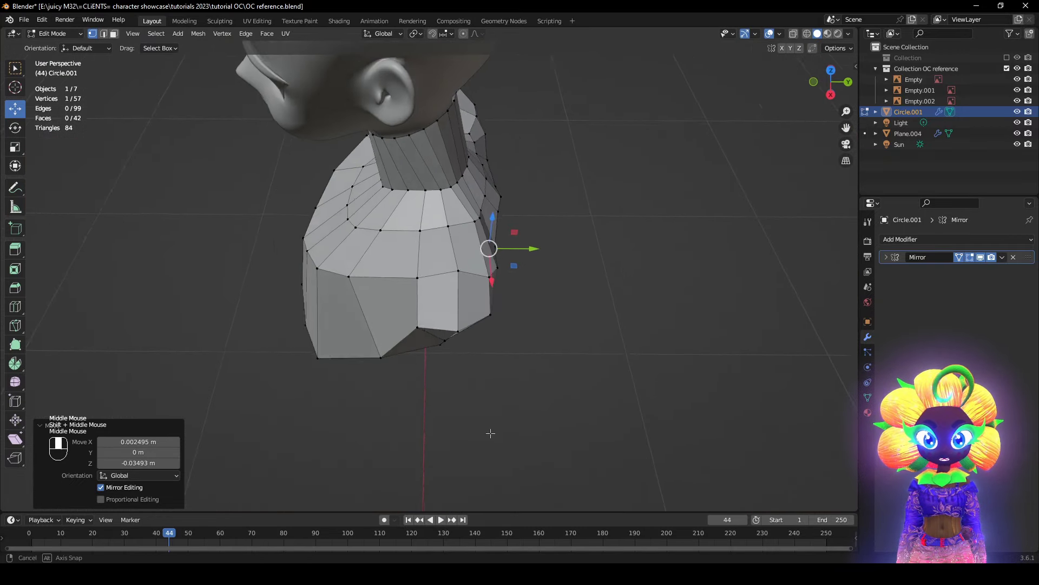
{"action": "scroll", "coordinate": [462, 371], "scroll_direction": "up", "scroll_amount": 2}
{"action": "middle_click_drag", "start_coordinate": [462, 371], "coordinate": [488, 360]}
{"action": "scroll", "coordinate": [487, 360], "scroll_direction": "up", "scroll_amount": 1}
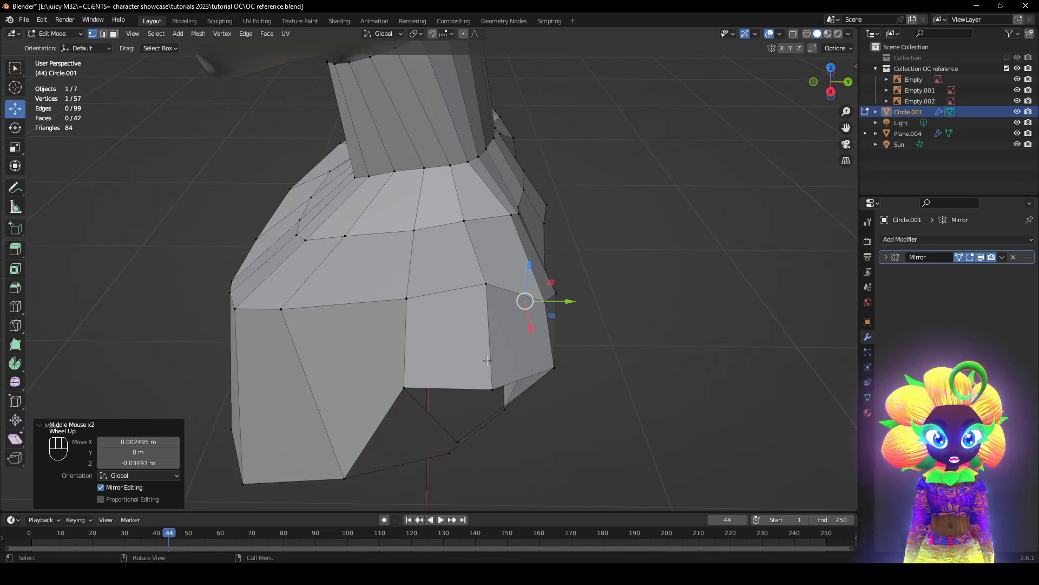
{"action": "key", "text": "k"}
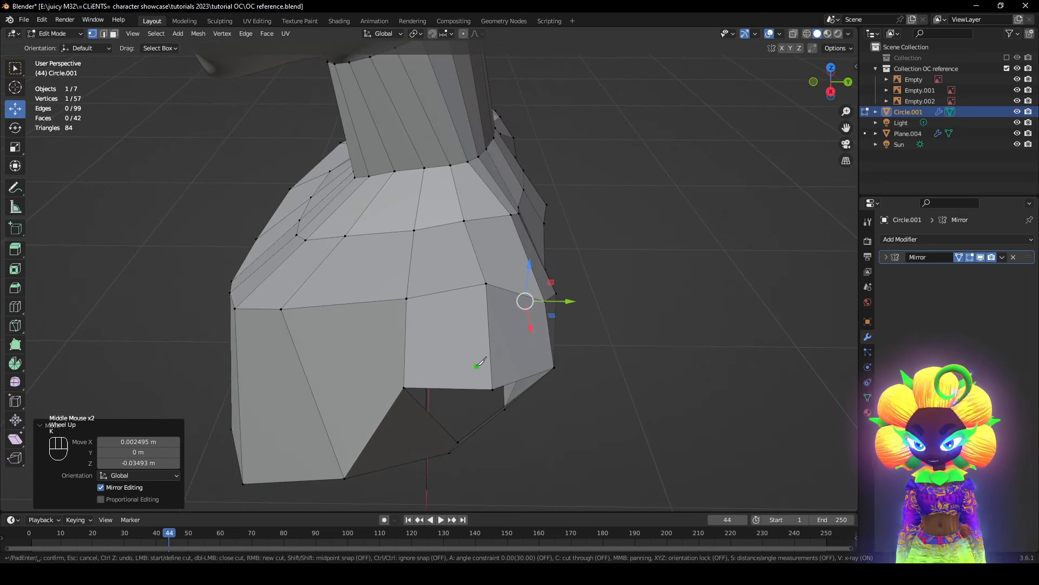
{"action": "key", "text": "shift"}
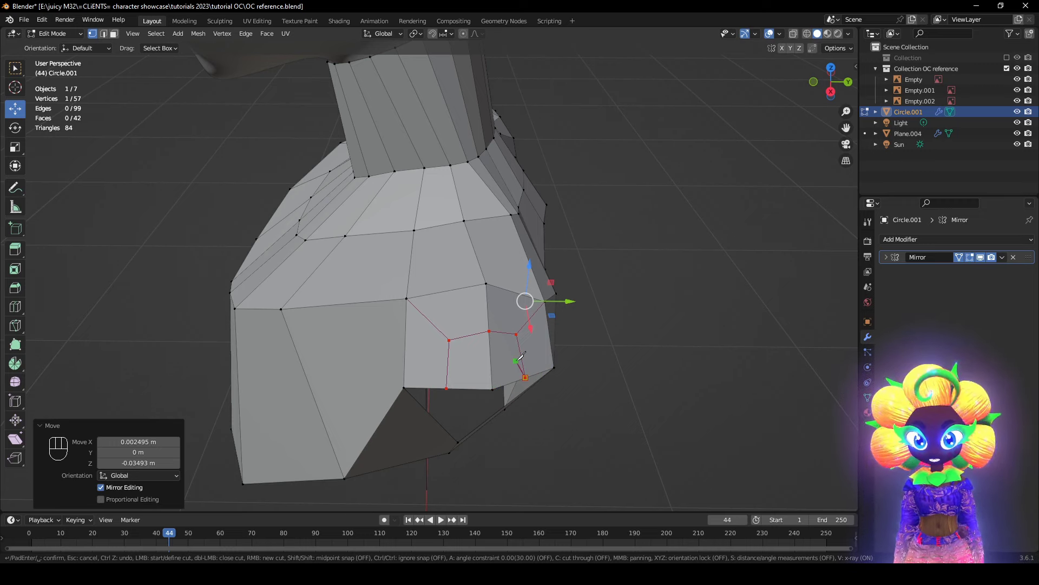
{"action": "key", "text": "Return"}
- Examine the new shoulder cuts and the edge loop around the arm opening
{"action": "middle_click_drag", "start_coordinate": [600, 429], "coordinate": [666, 430]}
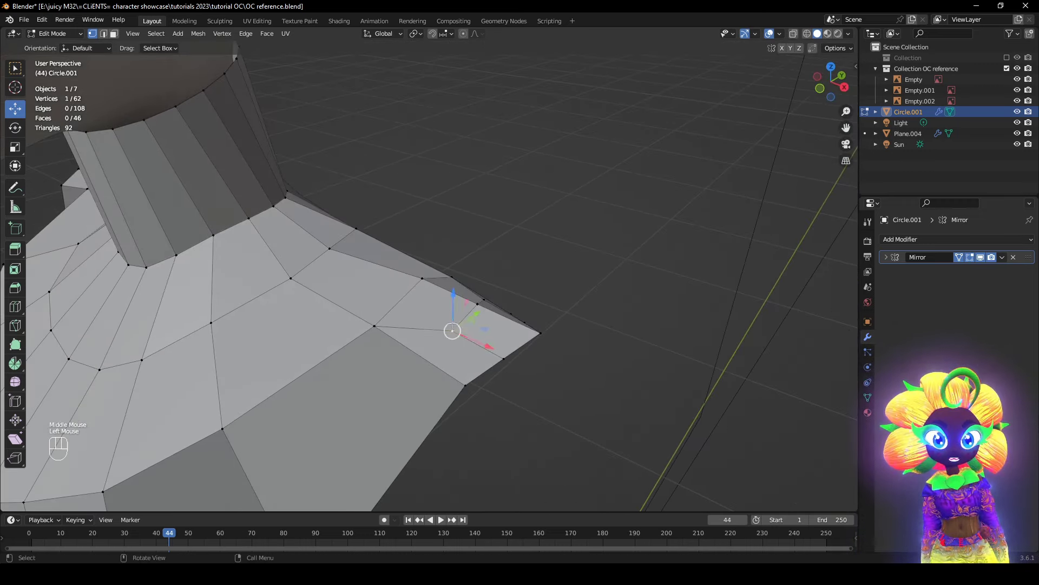
{"action": "middle_click_drag", "start_coordinate": [453, 323], "coordinate": [434, 299]}
{"action": "scroll", "coordinate": [439, 308], "scroll_direction": "down", "scroll_amount": 3}
{"action": "left_click", "coordinate": [454, 325], "text": "alt"}
{"action": "middle_click_drag", "start_coordinate": [454, 344], "coordinate": [434, 344]}
{"action": "scroll", "coordinate": [434, 343], "scroll_direction": "down", "scroll_amount": 2}
{"action": "left_click", "coordinate": [437, 331], "text": "alt"}
{"action": "scroll", "coordinate": [477, 379], "scroll_direction": "up", "scroll_amount": 2}
{"action": "middle_click_drag", "start_coordinate": [478, 380], "coordinate": [466, 393]}
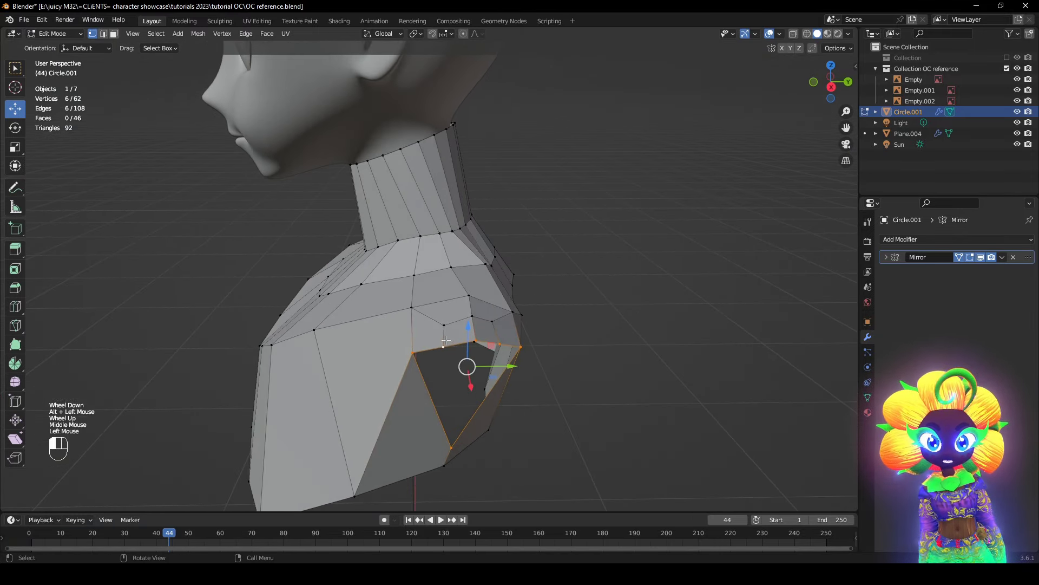
- Apply Smooth Vertices to the six vertices of the two inner shoulder faces above the arm opening
{"action": "left_click", "coordinate": [472, 338], "text": "shift"}
{"action": "right_click", "coordinate": [622, 327]}
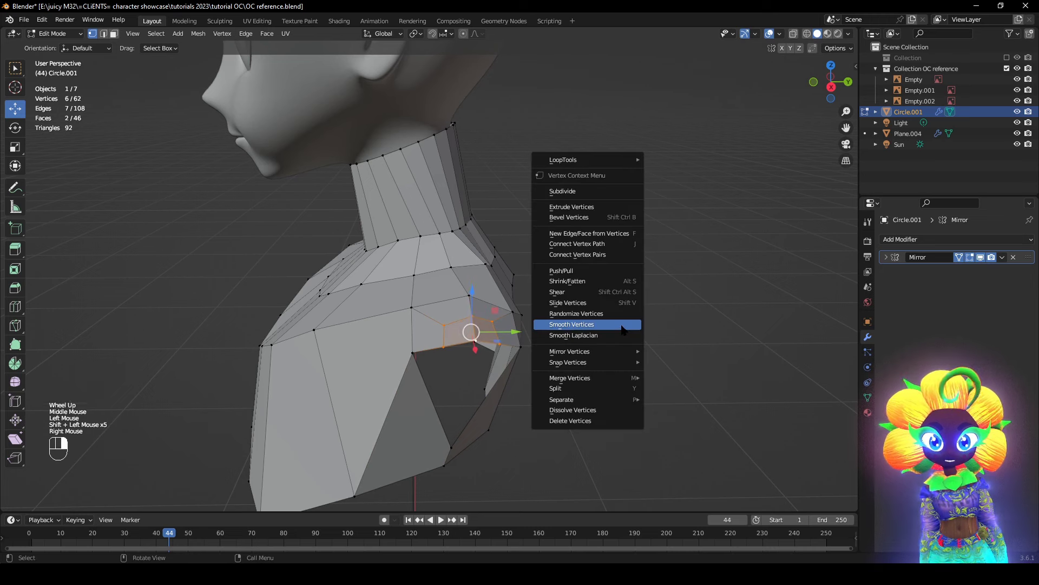
{"action": "left_click", "coordinate": [623, 327]}
- Move the arm opening's front vertex forward and down to the reference armhole outline in the right side view
{"action": "mouse_move", "coordinate": [620, 341]}
{"action": "middle_mouse_down"}
{"action": "mouse_move", "coordinate": [594, 380]}
{"action": "mouse_move", "coordinate": [336, 359]}
{"action": "middle_mouse_up"}
{"action": "key", "text": "z"}
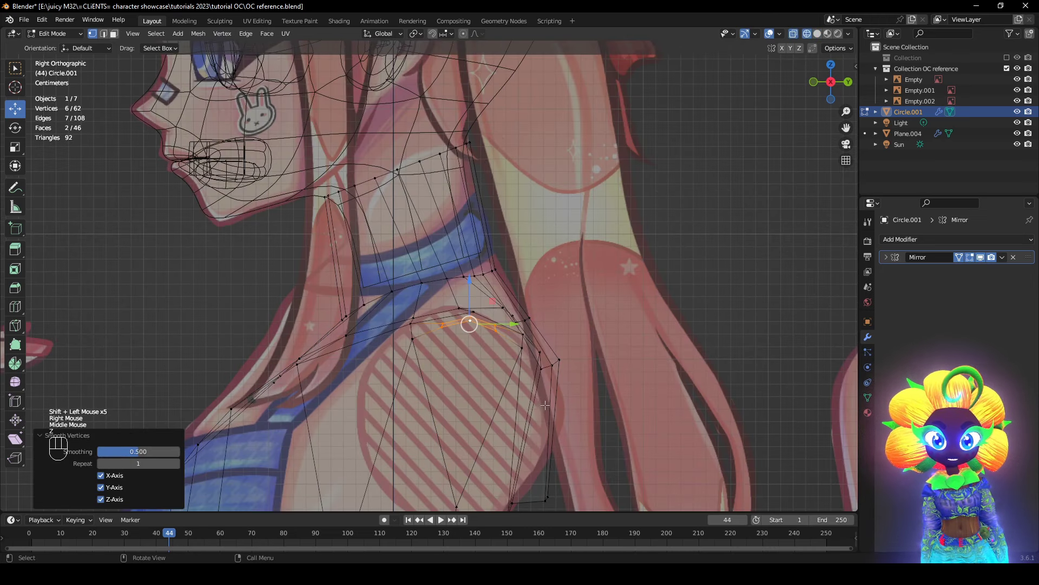
{"action": "key", "text": "z"}
{"action": "scroll", "coordinate": [475, 359], "scroll_direction": "down", "scroll_amount": 1}
{"action": "left_click", "coordinate": [420, 337]}
{"action": "key", "text": "g"}
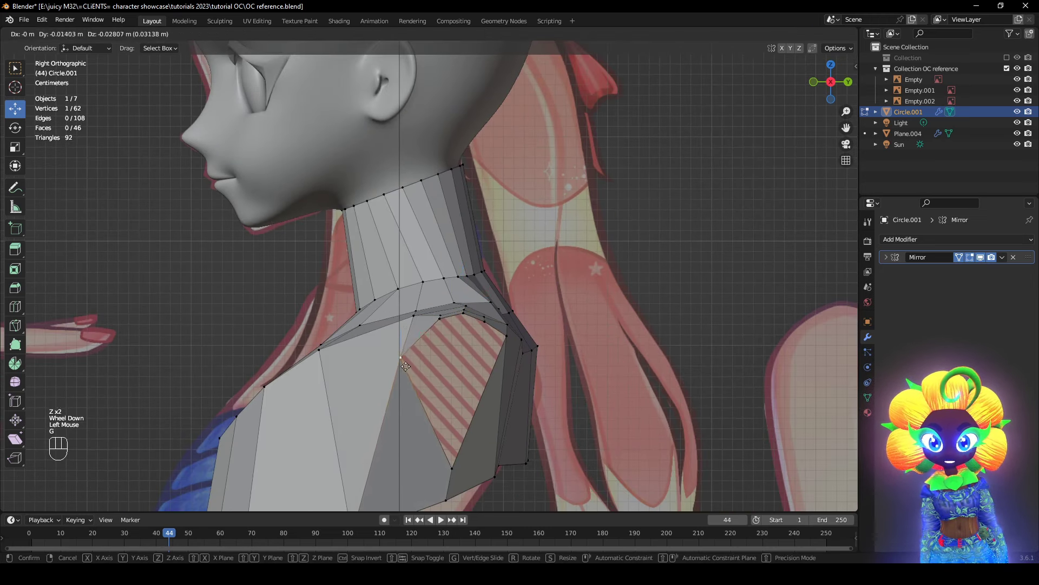
{"action": "left_click", "coordinate": [409, 369]}
{"action": "key", "text": "z"}
{"action": "key", "text": "g"}
{"action": "key", "text": "alt+z"}
{"action": "left_click", "coordinate": [545, 386]}
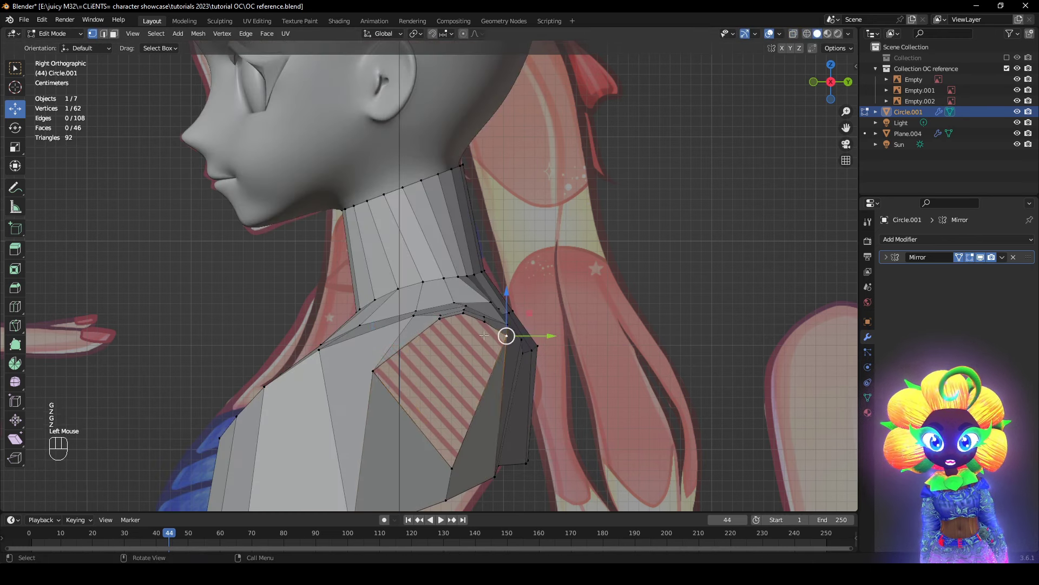
- Move the arm opening's upper back vertex back and down to the rear of the reference armhole outline
{"action": "key", "text": "alt+z"}
{"action": "key", "text": "z"}
{"action": "left_click", "coordinate": [659, 380]}
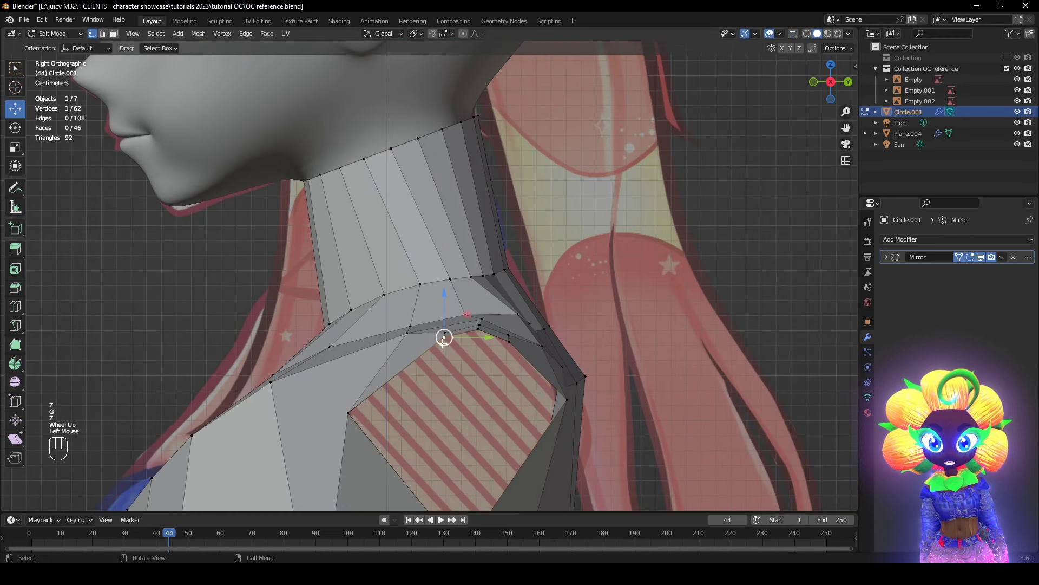
- Move the arm opening's top vertex forward, and reposition the two-vertex edge behind it along the reference armhole curve
{"action": "mouse_move", "coordinate": [563, 398]}
{"action": "middle_mouse_down"}
{"action": "mouse_move", "coordinate": [449, 388]}
{"action": "mouse_move", "coordinate": [464, 346]}
{"action": "mouse_move", "coordinate": [477, 364]}
{"action": "mouse_move", "coordinate": [507, 368]}
{"action": "mouse_move", "coordinate": [507, 327]}
{"action": "middle_mouse_up"}
{"action": "key", "text": "g"}
{"action": "left_click", "coordinate": [434, 362]}
{"action": "left_click", "coordinate": [498, 345]}
{"action": "left_click", "coordinate": [518, 353], "text": "shift"}
{"action": "key", "text": "z"}
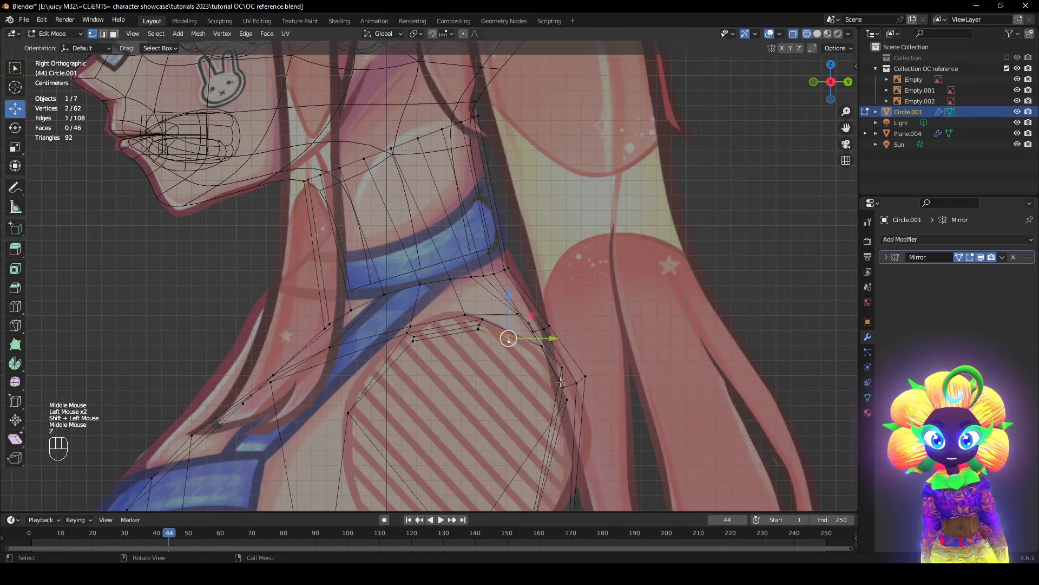
{"action": "key", "text": "g"}
{"action": "left_click", "coordinate": [488, 326]}
{"action": "key", "text": "z"}
- Lower the arm opening's front vertex about 0.028 m and its back vertex about 0.017 m to fit the reference
{"action": "mouse_move", "coordinate": [553, 368]}
{"action": "middle_mouse_down"}
{"action": "mouse_move", "coordinate": [440, 420]}
{"action": "mouse_move", "coordinate": [450, 317]}
{"action": "mouse_move", "coordinate": [419, 328]}
{"action": "middle_mouse_up"}
{"action": "scroll", "coordinate": [450, 317], "scroll_direction": "down", "scroll_amount": 2}
{"action": "key", "text": "shift+z"}
{"action": "left_click", "coordinate": [416, 274]}
{"action": "key", "text": "g"}
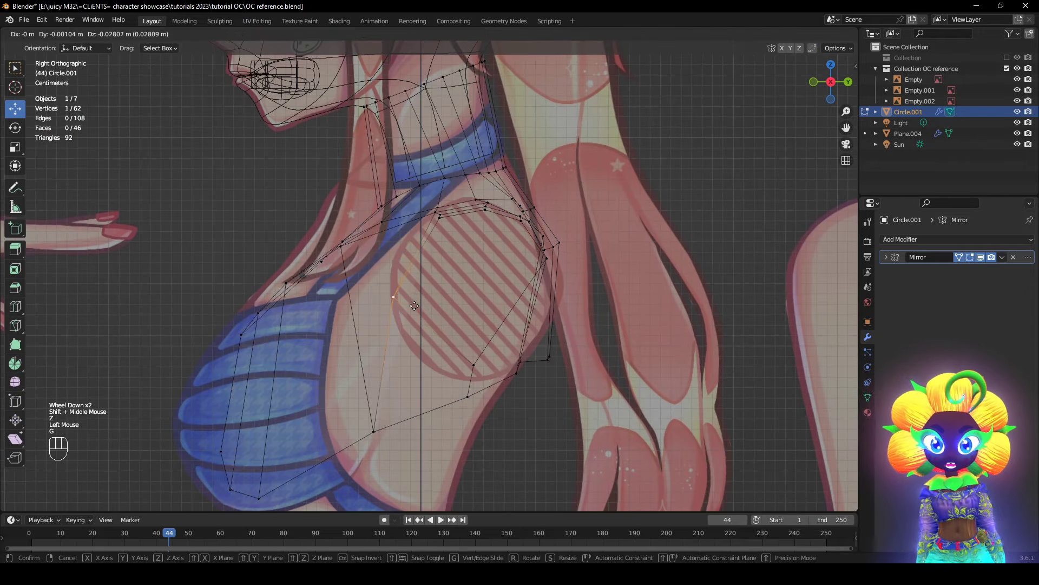
{"action": "left_click", "coordinate": [414, 306]}
{"action": "key", "text": "g"}
{"action": "left_click", "coordinate": [550, 274]}
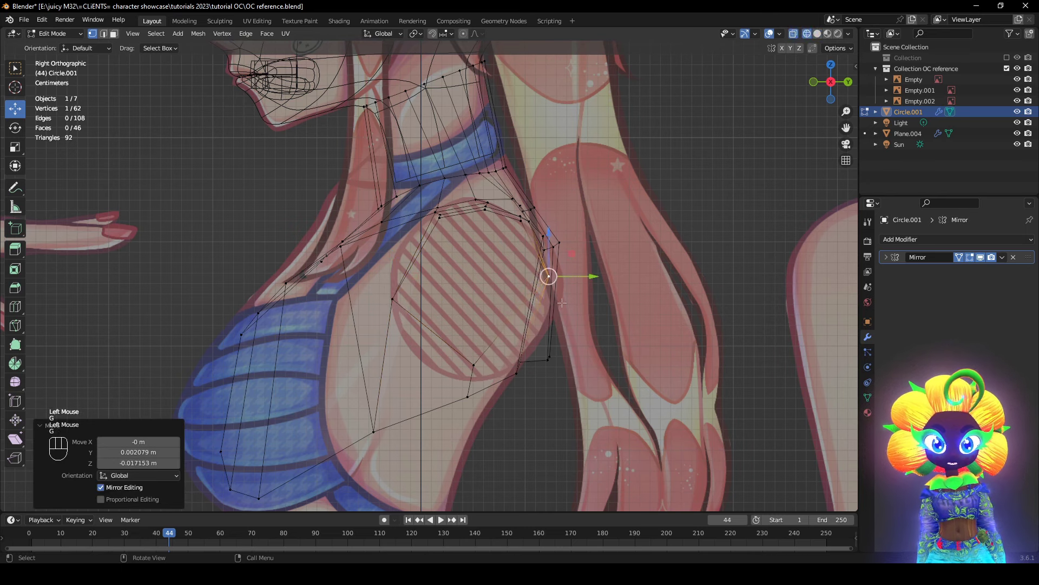
- Shift the vertex at the back edge of the shoulder along the Y axis
{"action": "key", "text": "shift+z"}
{"action": "middle_click_drag", "start_coordinate": [550, 274], "coordinate": [583, 295]}
{"action": "left_click", "coordinate": [529, 252]}
{"action": "middle_click_drag", "start_coordinate": [531, 256], "coordinate": [536, 290]}
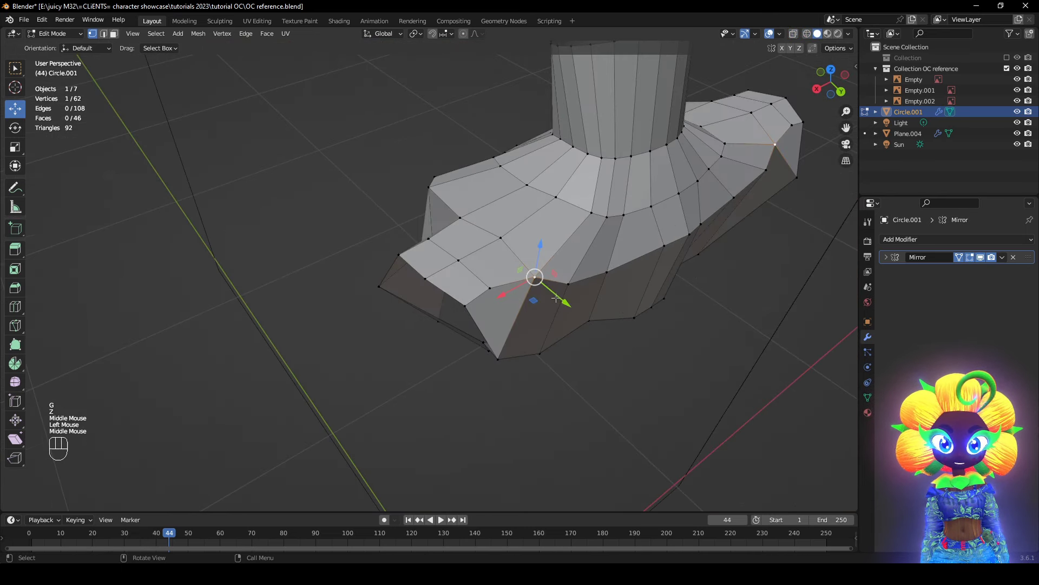
{"action": "left_click_drag", "start_coordinate": [563, 301], "coordinate": [605, 312]}
{"action": "left_click", "coordinate": [570, 285]}
- Slide the neighbouring back shoulder vertices along their edges, the last one by a factor of about 0.212
{"action": "middle_click_drag", "start_coordinate": [604, 313], "coordinate": [734, 283]}
{"action": "scroll", "coordinate": [564, 285], "scroll_direction": "down", "scroll_amount": 1}
{"action": "left_click", "coordinate": [565, 291]}
{"action": "key", "text": "g"}
{"action": "key", "text": "g"}
{"action": "left_click", "coordinate": [604, 280]}
{"action": "left_click", "coordinate": [513, 271]}
{"action": "key", "text": "g"}
{"action": "key", "text": "g"}
{"action": "left_click", "coordinate": [535, 275]}
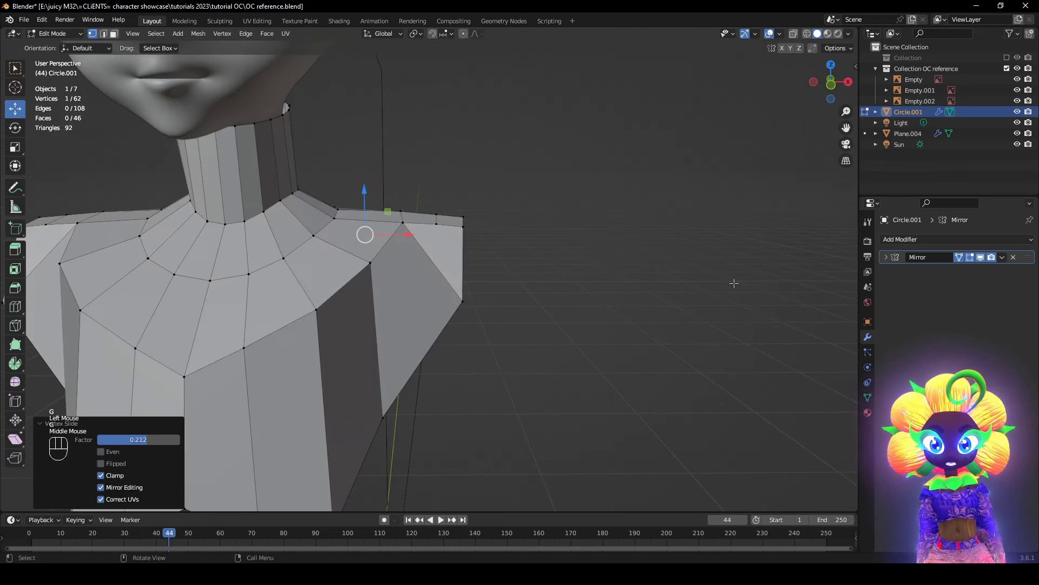
- Extrude the torso's open bottom edge loop down about 0.147 m and forward about 0.033 m toward the reference waist
{"action": "middle_click_drag", "start_coordinate": [642, 299], "coordinate": [360, 261]}
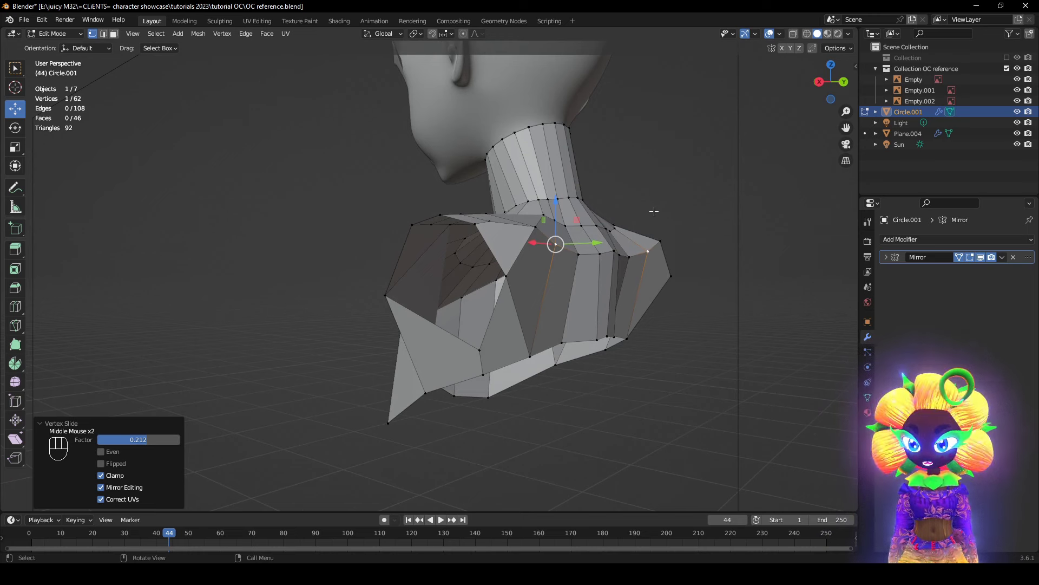
{"action": "scroll", "coordinate": [654, 211], "scroll_direction": "down", "scroll_amount": 1}
{"action": "middle_click_drag", "start_coordinate": [622, 227], "coordinate": [723, 227]}
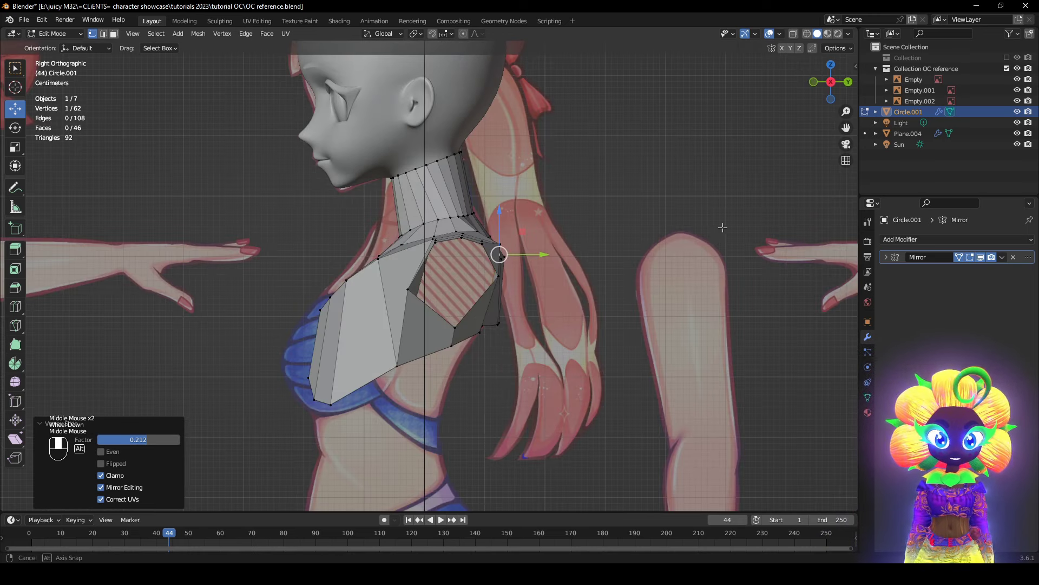
{"action": "left_click", "coordinate": [430, 359], "text": "alt"}
{"action": "middle_click_drag", "start_coordinate": [749, 330], "coordinate": [725, 341]}
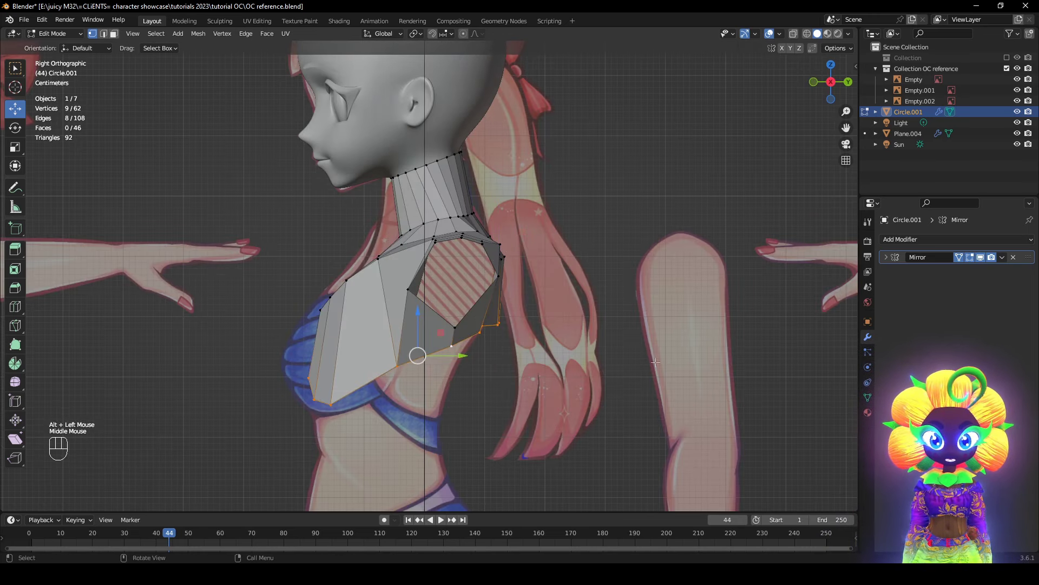
{"action": "scroll", "coordinate": [608, 373], "scroll_direction": "down", "scroll_amount": 2}
{"action": "middle_click_drag", "start_coordinate": [608, 373], "coordinate": [658, 273], "text": "shift"}
{"action": "scroll", "coordinate": [662, 188], "scroll_direction": "up", "scroll_amount": 2}
{"action": "key", "text": "e"}
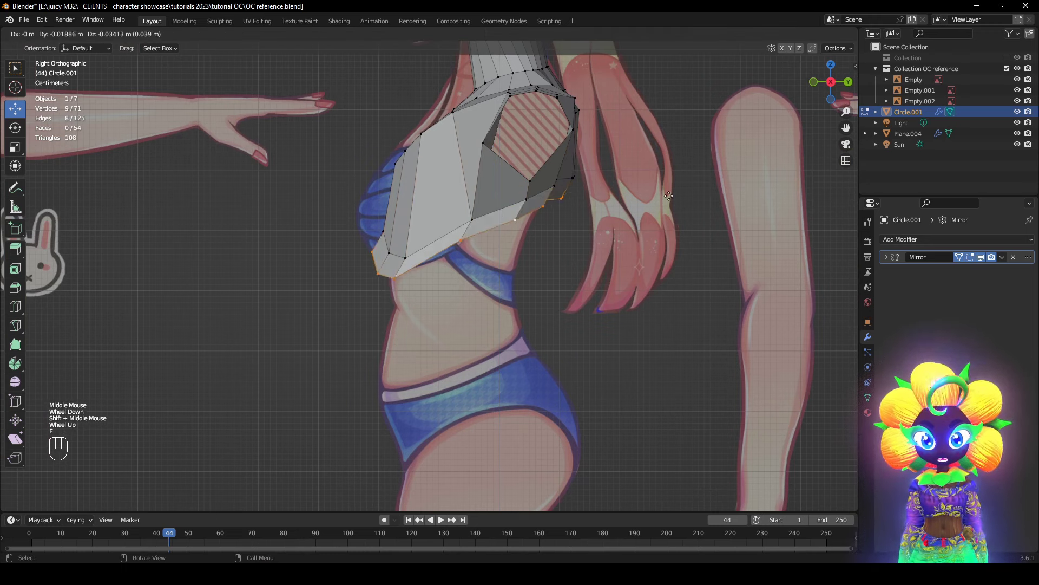
{"action": "left_click", "coordinate": [661, 259]}
- Flatten the extruded bottom loop by scaling it to 0 along Z
{"action": "key", "text": "s"}
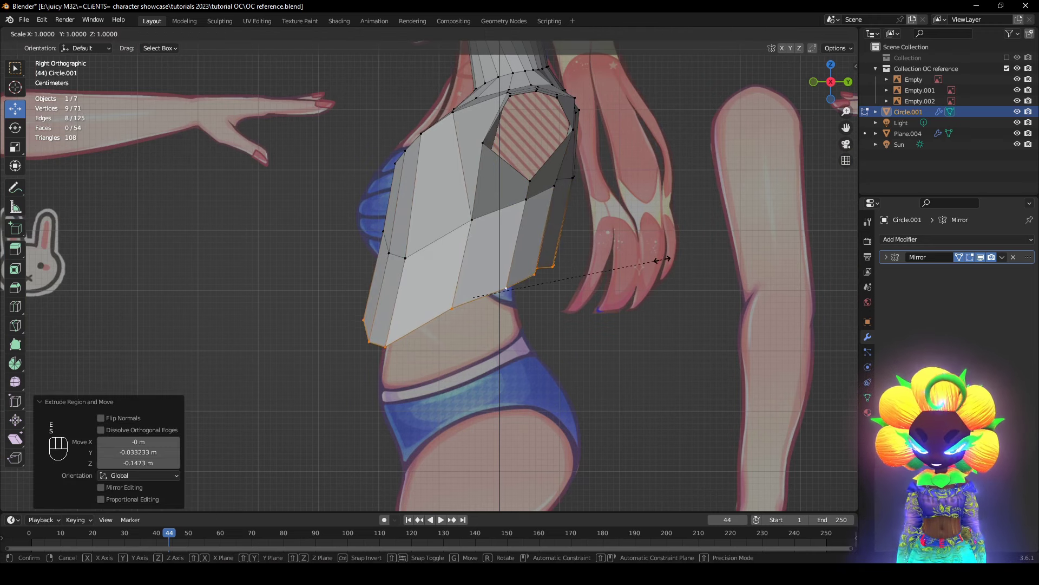
{"action": "key", "text": "z"}
{"action": "key", "text": "0"}
{"action": "left_click", "coordinate": [661, 259]}
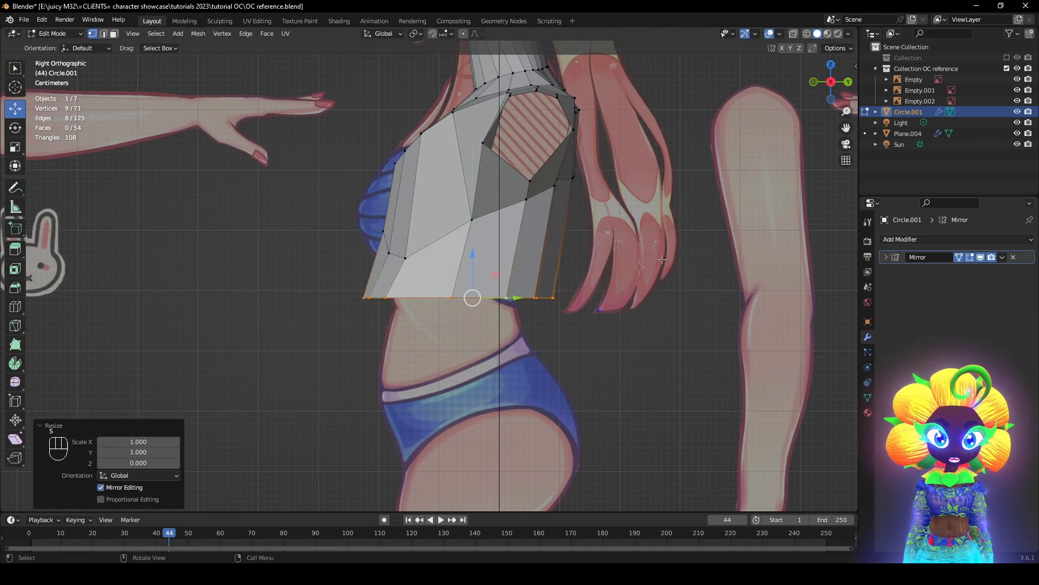
- Check in the add-on preferences whether LoopTools is enabled, searching for "LOO"
{"action": "right_click", "coordinate": [662, 259]}
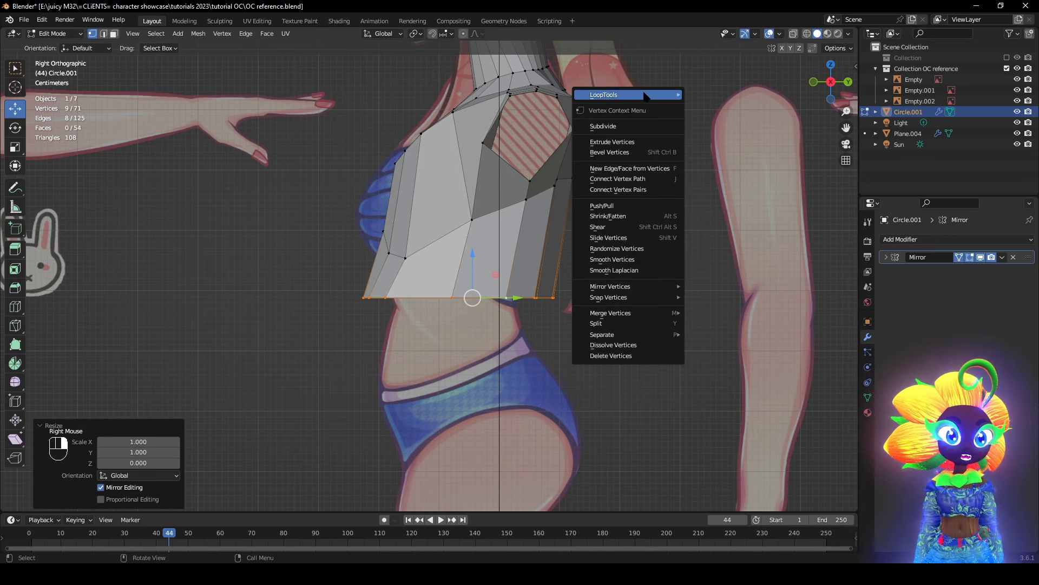
{"action": "mouse_move", "coordinate": [646, 96]}
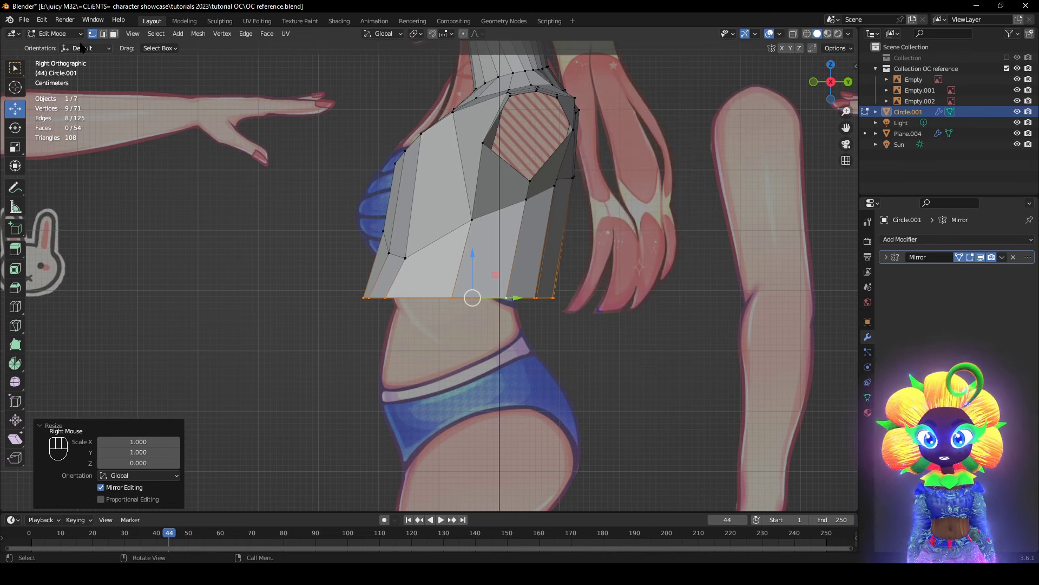
{"action": "left_click", "coordinate": [43, 19]}
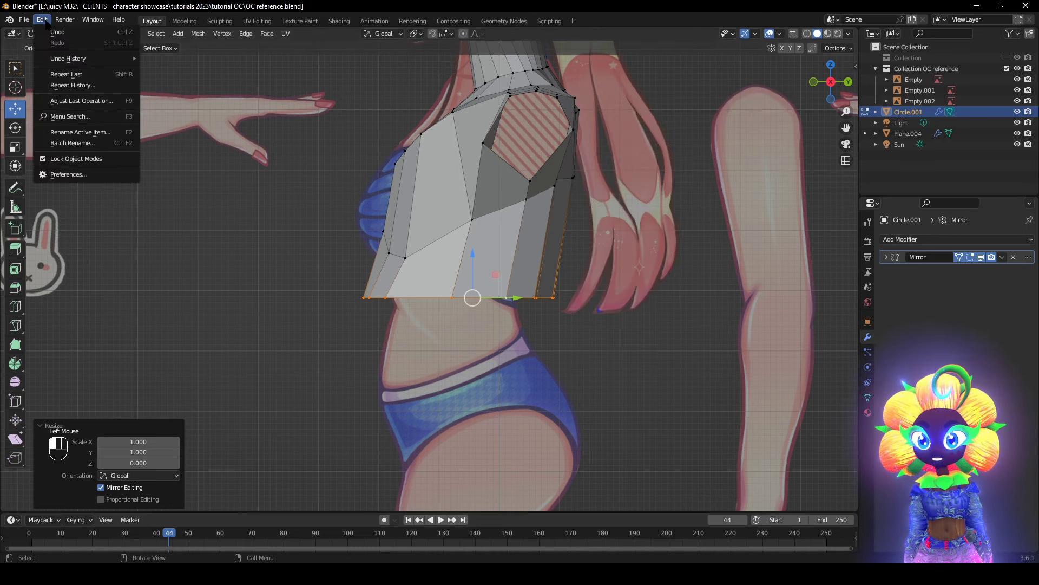
{"action": "left_click", "coordinate": [71, 174]}
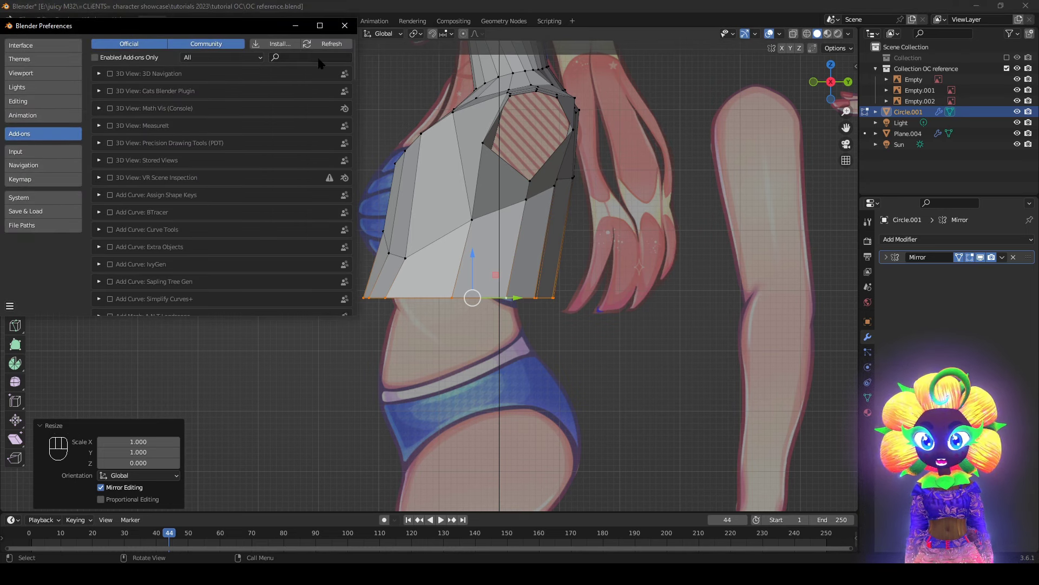
{"action": "type", "text": "LOO"}
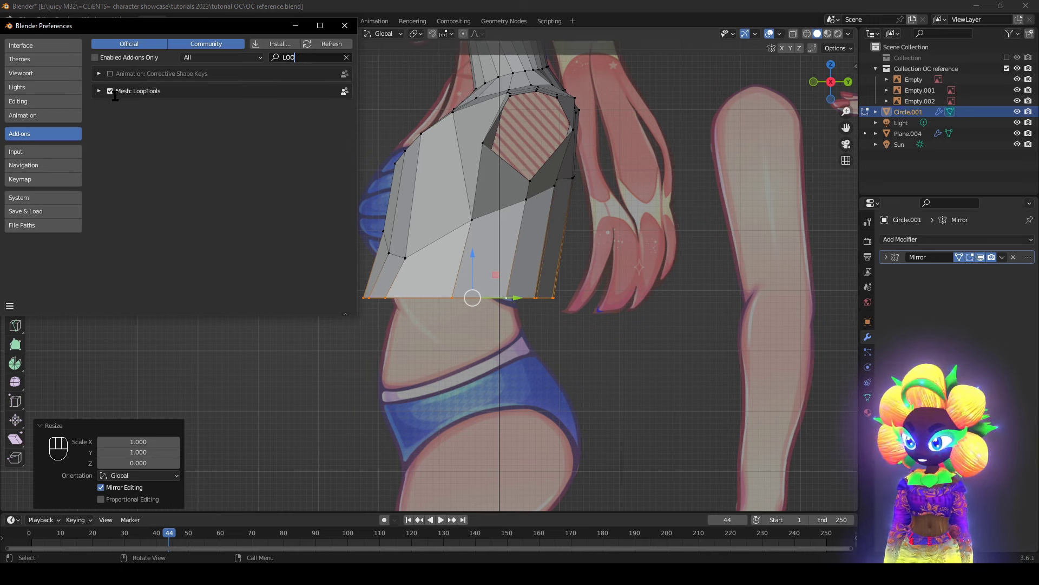
{"action": "key", "text": "Escape"}
{"action": "left_click", "coordinate": [345, 25]}
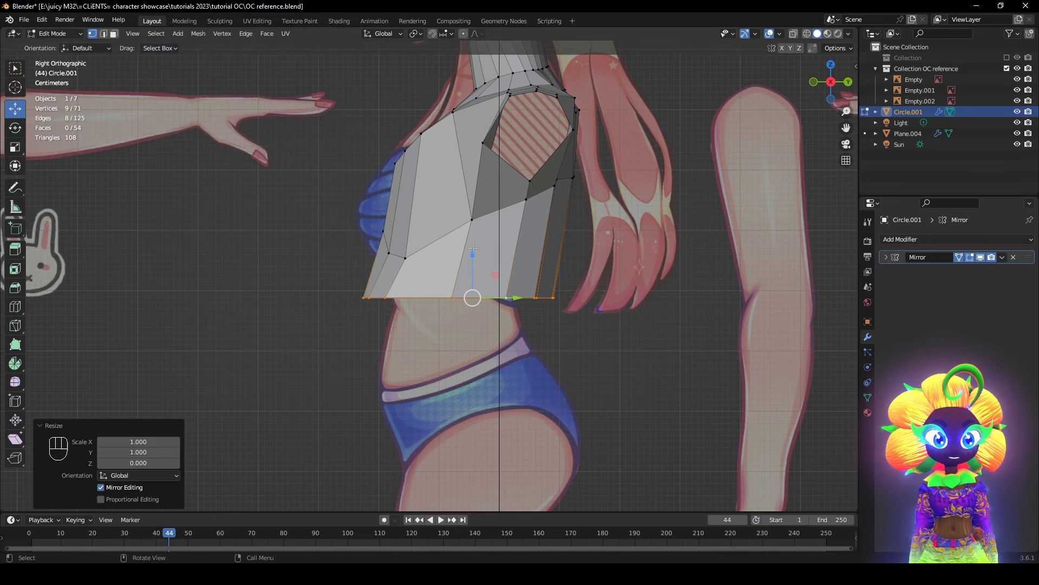
- Scale the bottom loop to about 0.692 and round it with LoopTools Circle
{"action": "key", "text": "s"}
{"action": "left_click", "coordinate": [651, 307]}
{"action": "middle_click_drag", "start_coordinate": [523, 311], "coordinate": [628, 316]}
{"action": "key", "text": "KP_Decimal"}
{"action": "scroll", "coordinate": [627, 315], "scroll_direction": "down", "scroll_amount": 2}
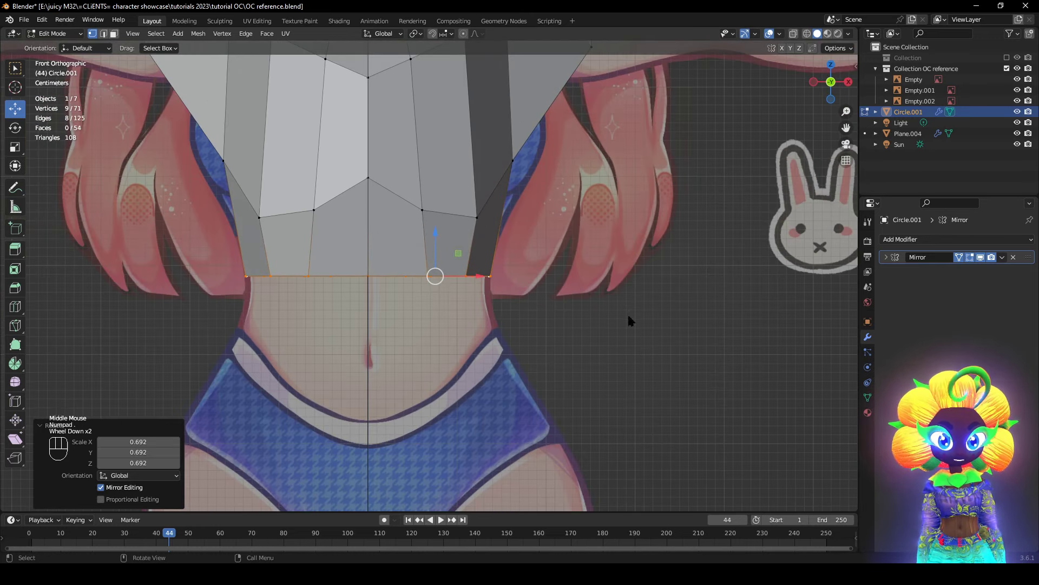
{"action": "right_click", "coordinate": [627, 318]}
{"action": "mouse_move", "coordinate": [623, 288]}
{"action": "left_click", "coordinate": [672, 298]}
- Move the waist loop forward and down onto the side reference waist, and scale it to about 0.878
{"action": "middle_click_drag", "start_coordinate": [672, 298], "coordinate": [583, 317]}
{"action": "left_click_drag", "start_coordinate": [494, 272], "coordinate": [453, 275]}
{"action": "key", "text": "g"}
{"action": "left_click", "coordinate": [616, 346]}
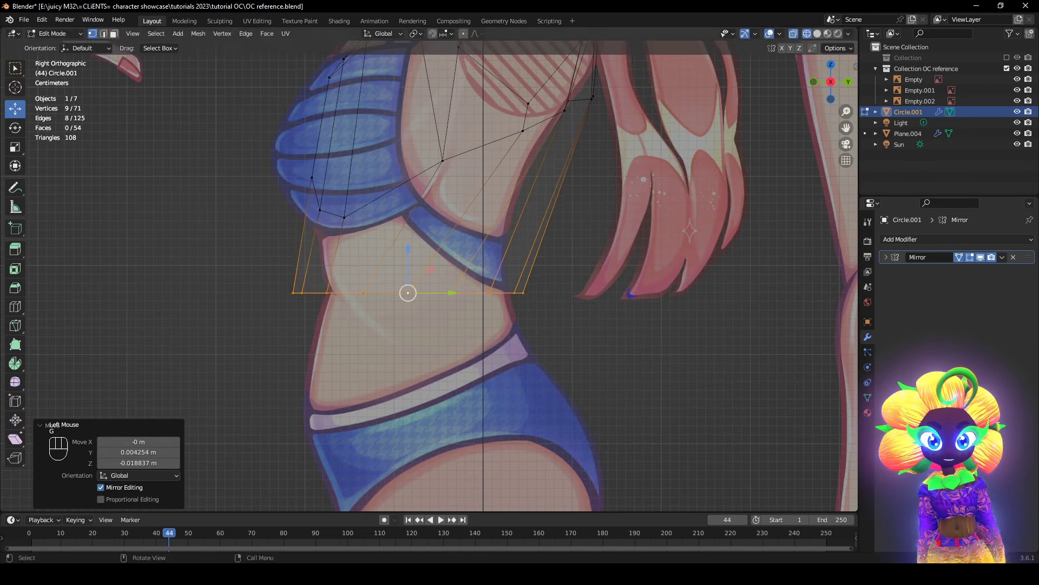
{"action": "key", "text": "r"}
{"action": "key", "text": "s"}
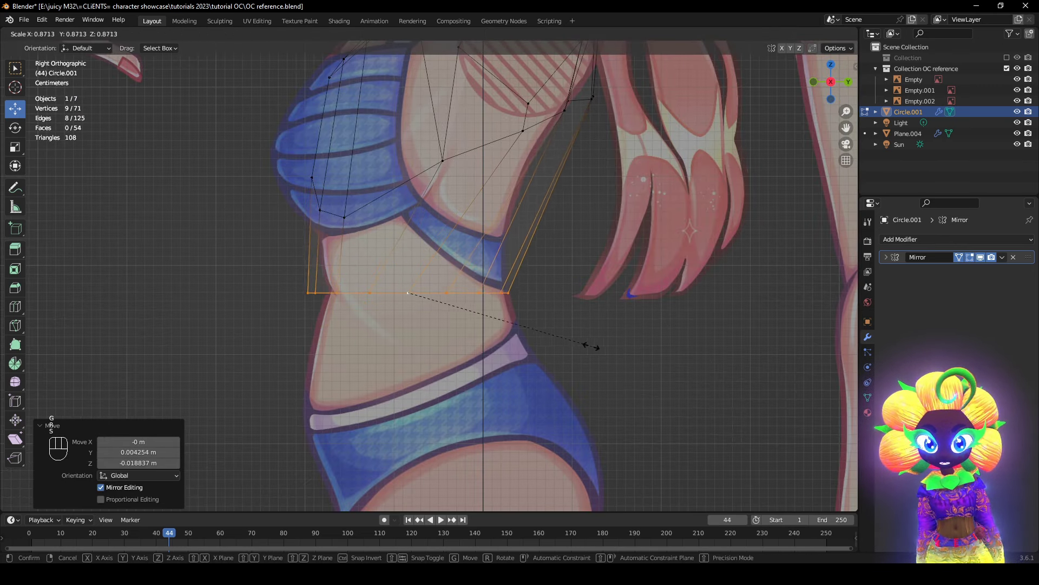
{"action": "left_click", "coordinate": [592, 343]}
- Apply LoopTools Circle to the waist loop again and fatten it by about 0.017 m to the front reference's waist width
{"action": "middle_click_drag", "start_coordinate": [592, 344], "coordinate": [609, 321]}
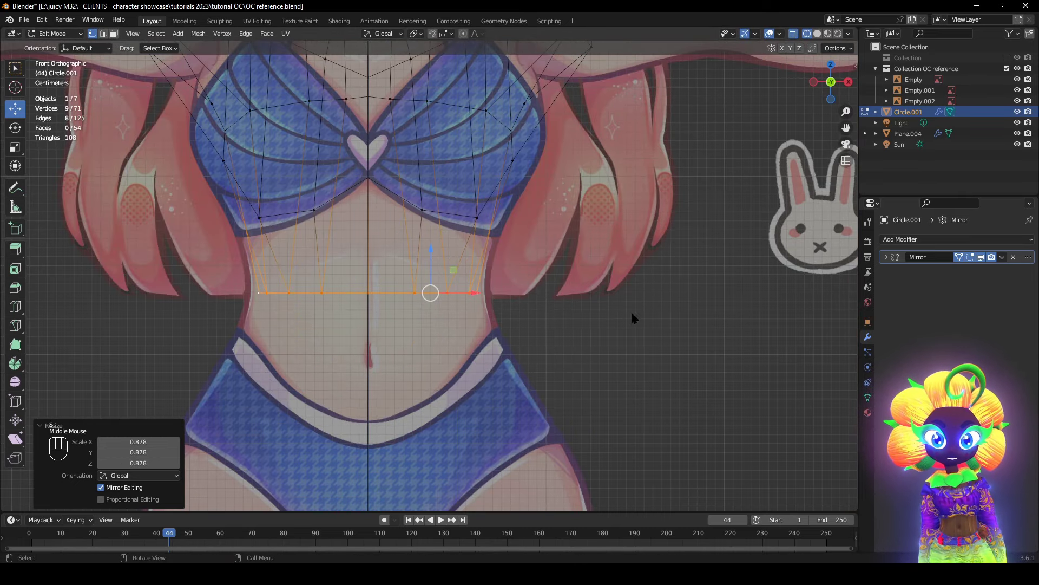
{"action": "right_click", "coordinate": [632, 318]}
{"action": "mouse_move", "coordinate": [652, 283]}
{"action": "left_click", "coordinate": [678, 296]}
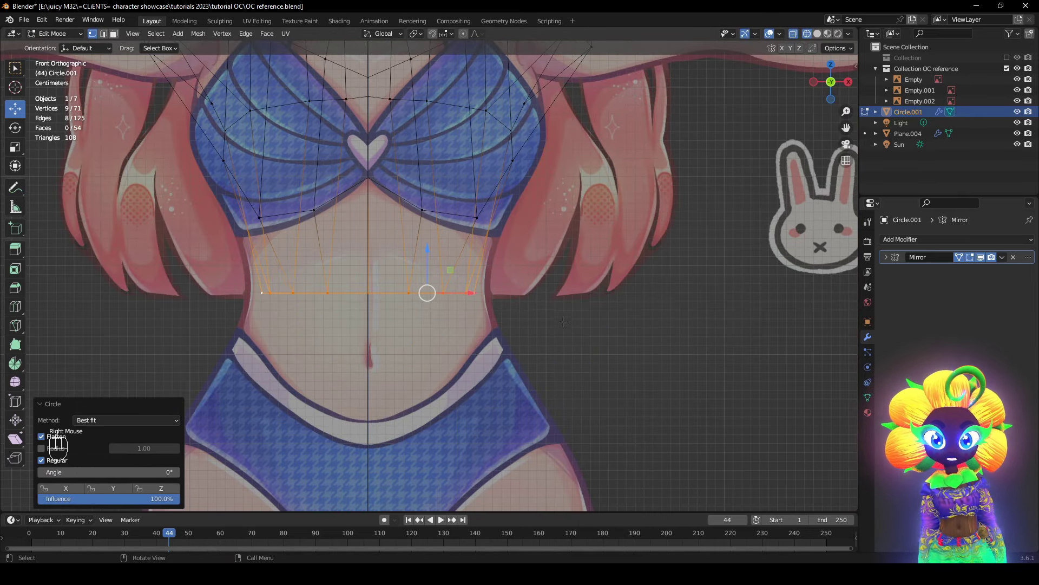
{"action": "key", "text": "alt+s"}
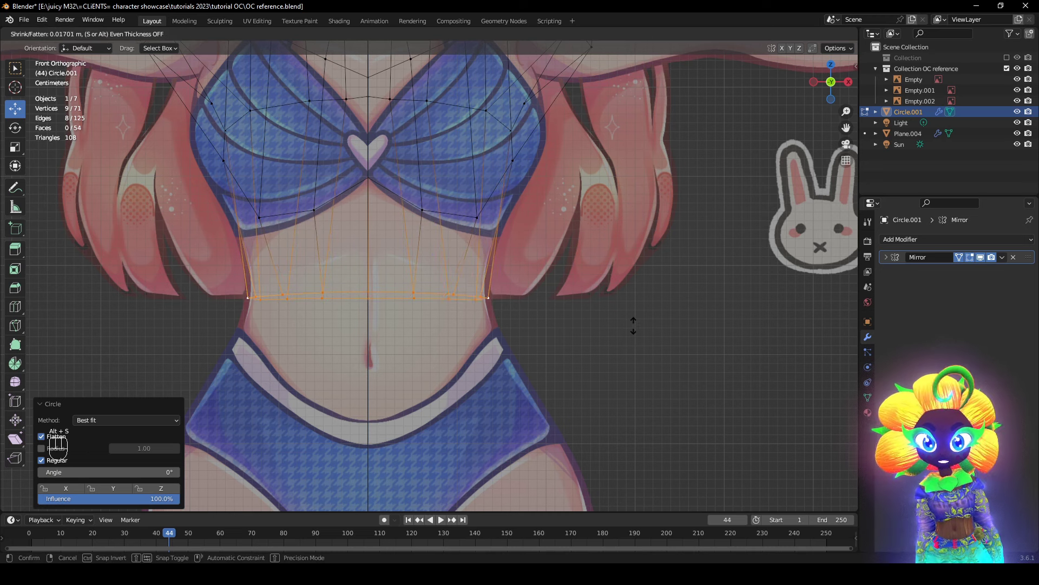
{"action": "left_click", "coordinate": [634, 325]}
- Scale the waist loop to about 0.789 along Y to match the waist depth in the side reference
{"action": "middle_click_drag", "start_coordinate": [636, 324], "coordinate": [522, 329], "text": "alt"}
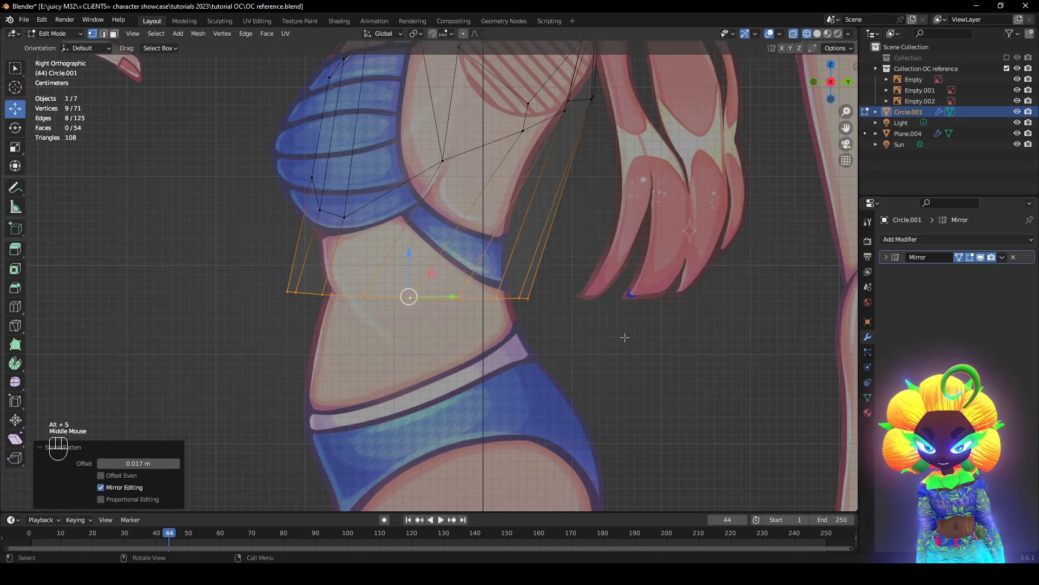
{"action": "key", "text": "s"}
{"action": "key", "text": "y"}
{"action": "left_click", "coordinate": [585, 315]}
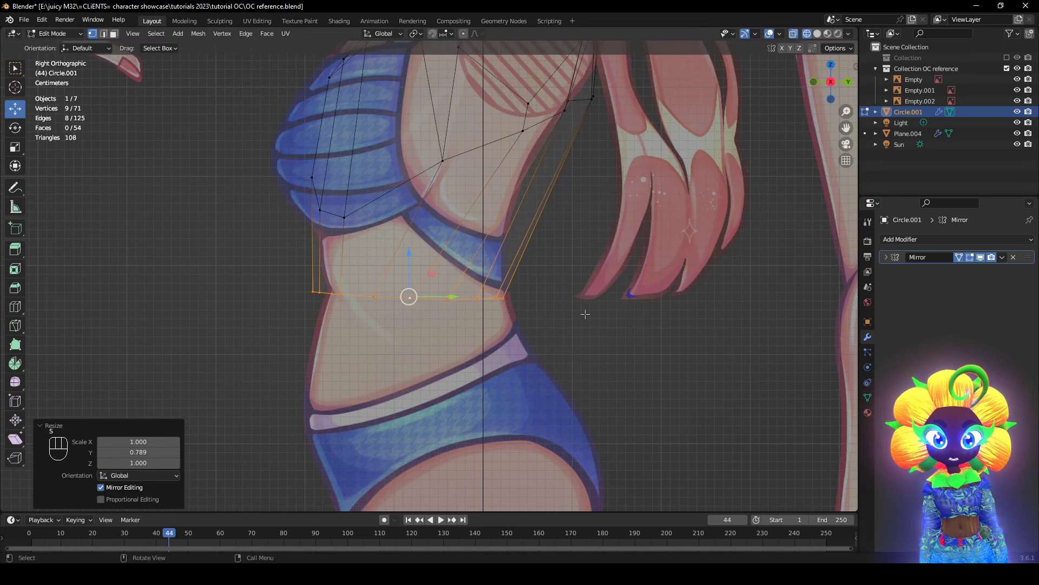
- Flatten the waist loop to 0 along Z and shift it about 0.009 m backward
{"action": "key", "text": "s"}
{"action": "key", "text": "z"}
{"action": "key", "text": "0"}
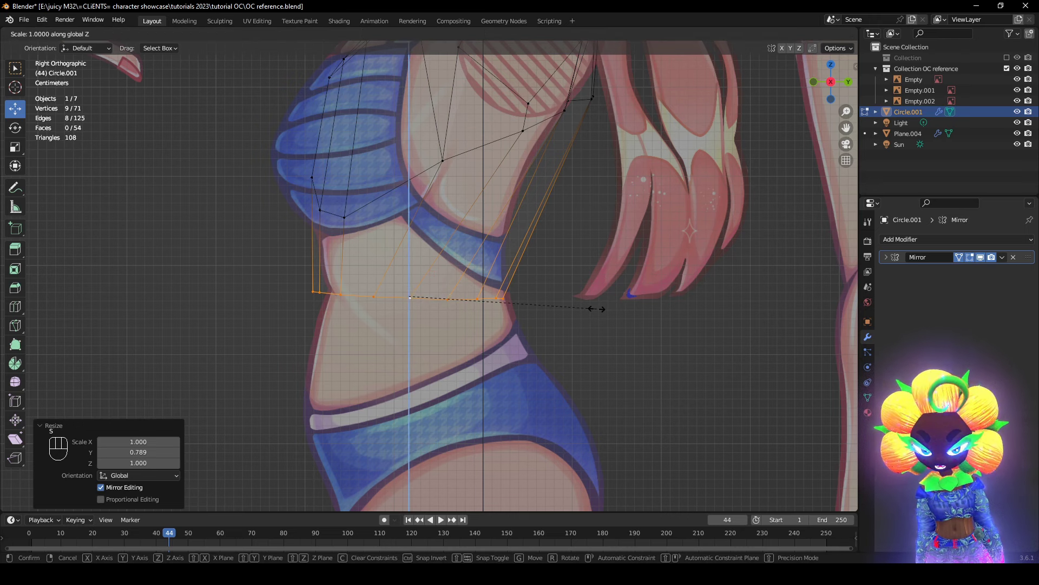
{"action": "key", "text": "Return"}
{"action": "key", "text": "g"}
{"action": "left_click", "coordinate": [621, 311]}
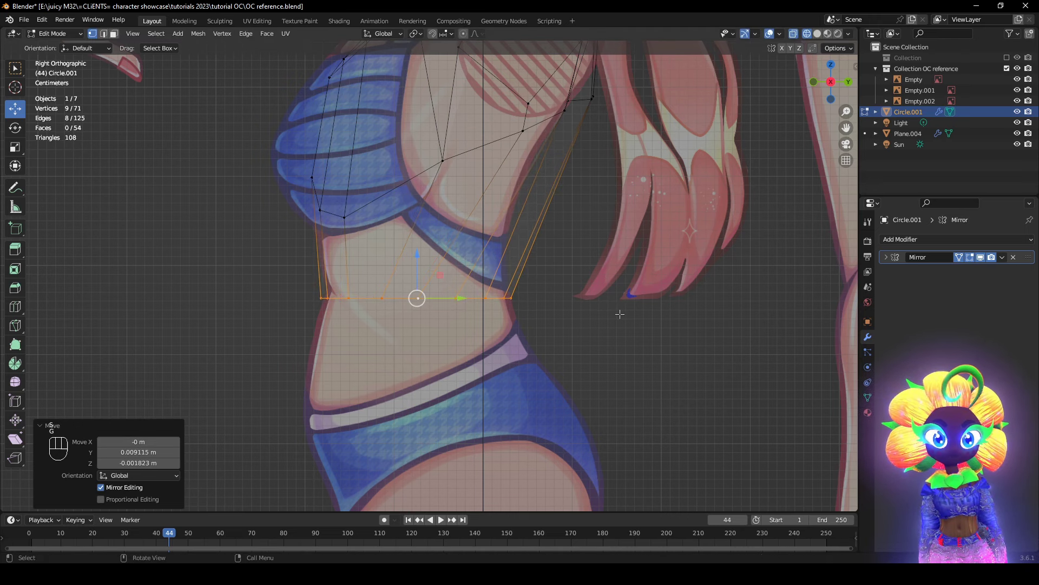
{"action": "key", "text": "alt+z"}
{"action": "key", "text": "alt+z"}
{"action": "key", "text": "r"}
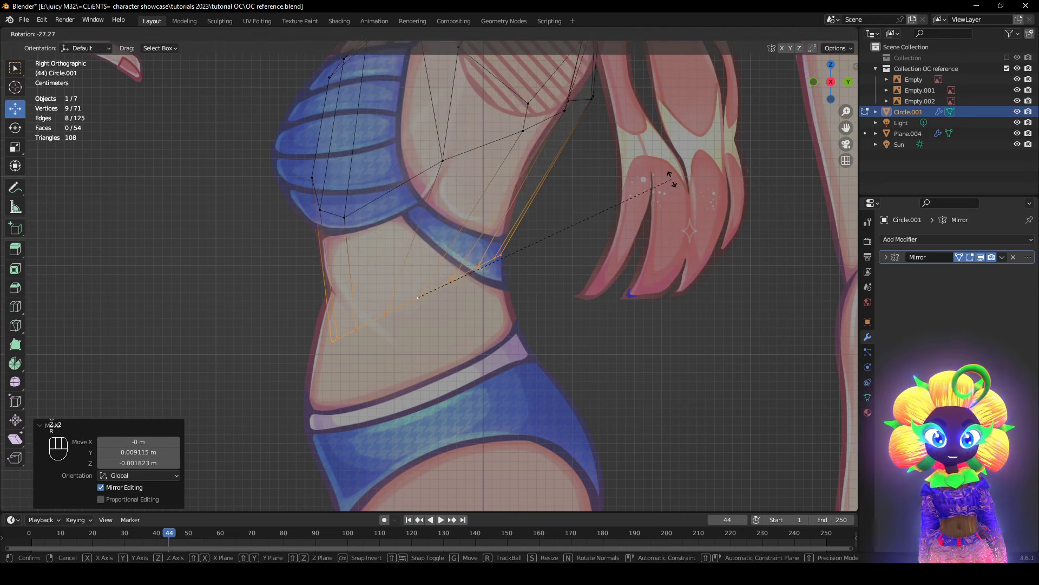
{"action": "key", "text": "Escape"}
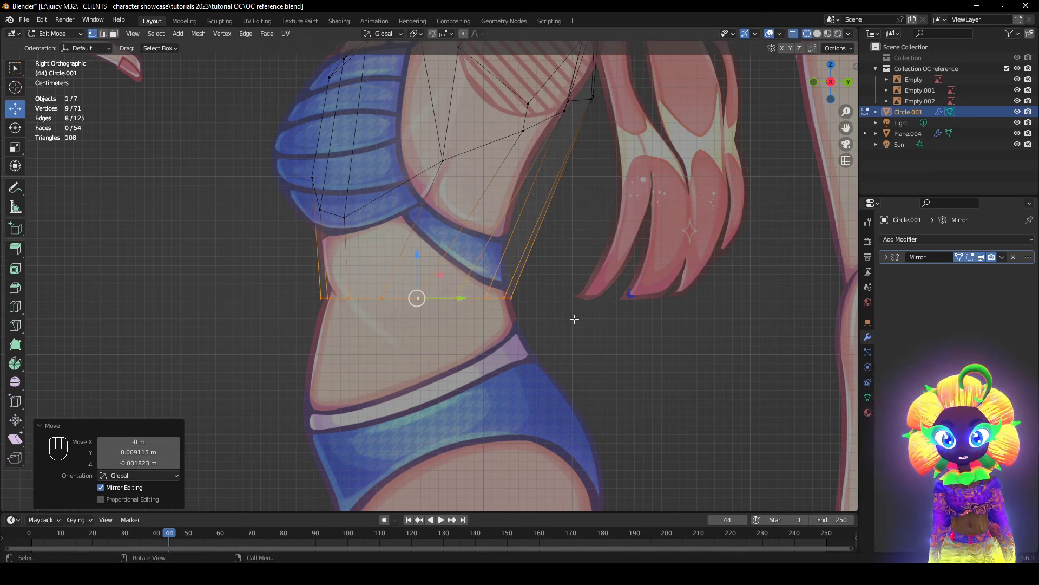
{"action": "key", "text": "alt+z"}
{"action": "key", "text": "alt+z"}
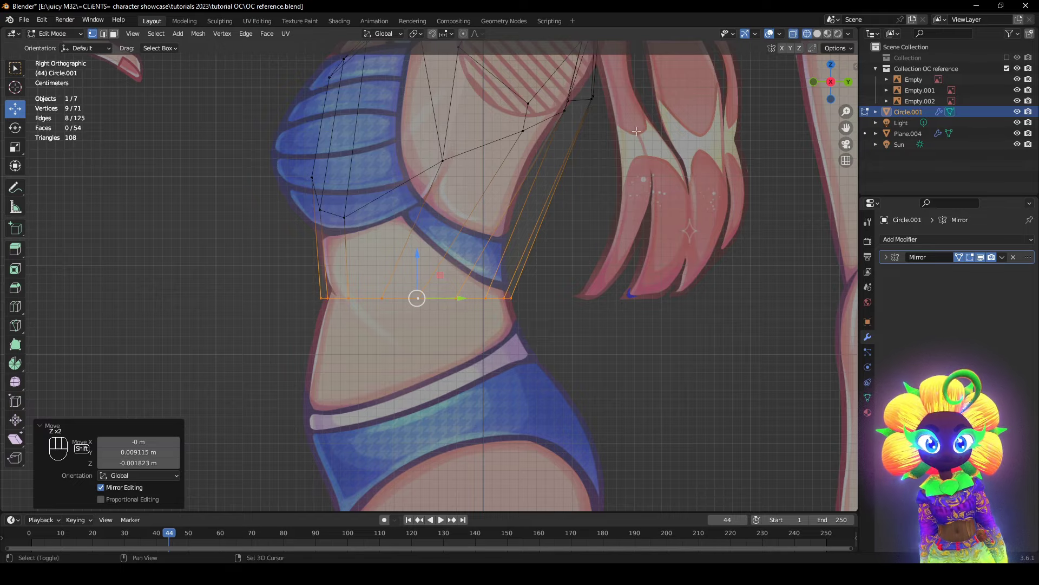
- Move the two lower back vertices behind the arm opening about 0.021 m forward and 0.005 m up to the reference back line
{"action": "middle_click_drag", "start_coordinate": [637, 131], "coordinate": [548, 305], "text": "shift"}
{"action": "scroll", "coordinate": [549, 304], "scroll_direction": "up", "scroll_amount": 1, "text": "shift"}
{"action": "scroll", "coordinate": [547, 308], "scroll_direction": "up", "scroll_amount": 1}
{"action": "left_click_drag", "start_coordinate": [512, 267], "coordinate": [574, 321]}
{"action": "key", "text": "g"}
{"action": "left_click", "coordinate": [581, 300]}
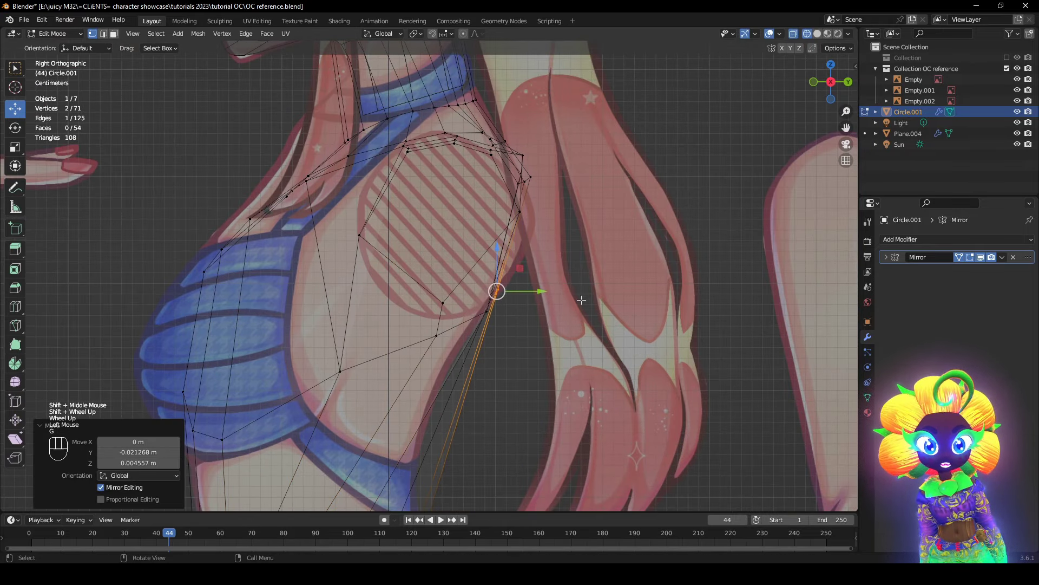
- Add a single centred loop cut around the torso between the ribcage and the waist loop
{"action": "middle_click_drag", "start_coordinate": [552, 331], "coordinate": [633, 134], "text": "shift"}
{"action": "key", "text": "alt+z"}
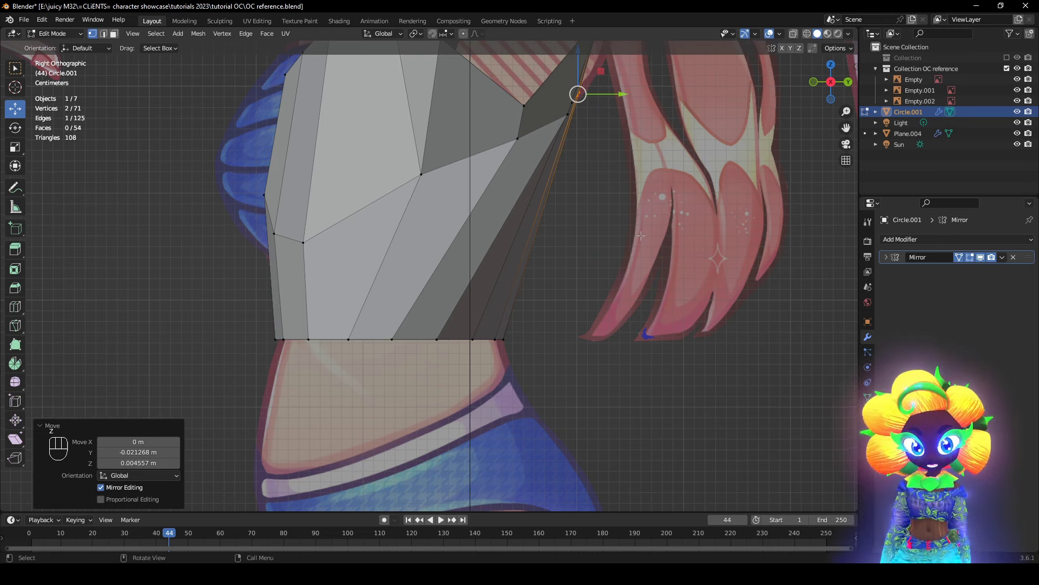
{"action": "key", "text": "ctrl+r"}
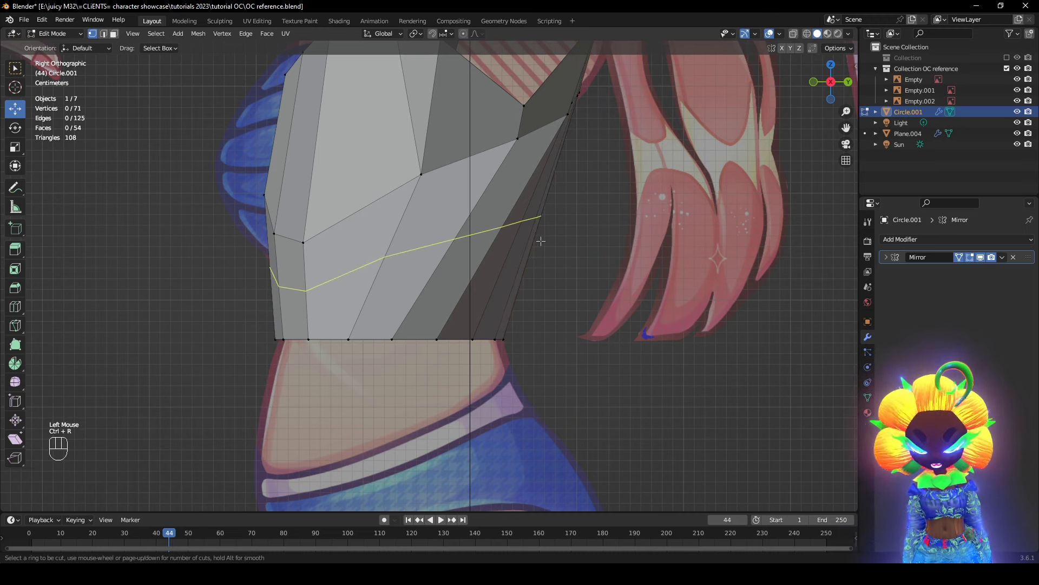
{"action": "left_click", "coordinate": [540, 241]}
{"action": "key", "text": "z"}
{"action": "left_click", "coordinate": [433, 239]}
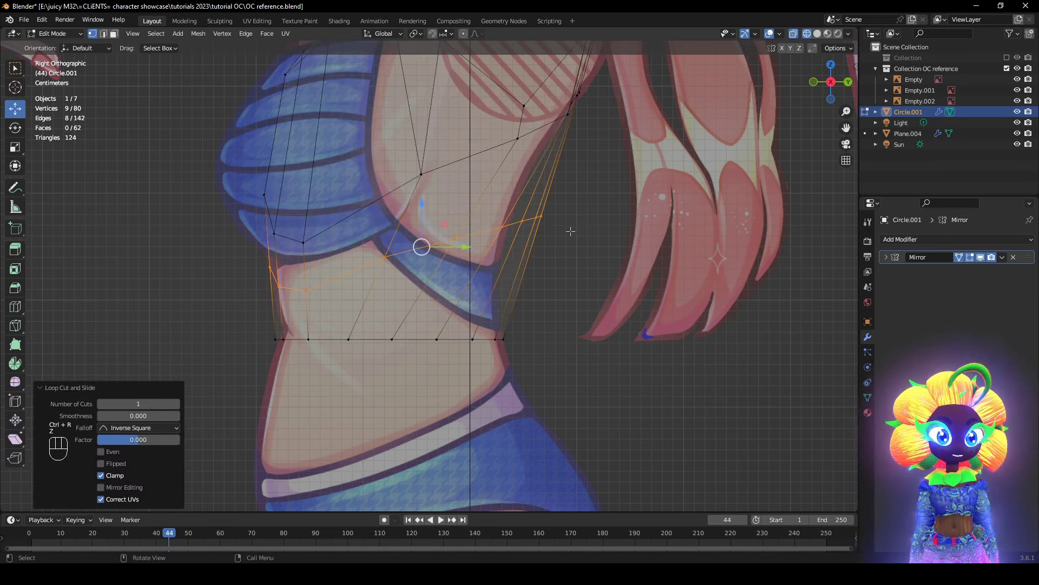
- Scale the new loop above the waist to about 0.889 along Y and move it about 0.017 m forward
{"action": "left_click", "coordinate": [548, 220]}
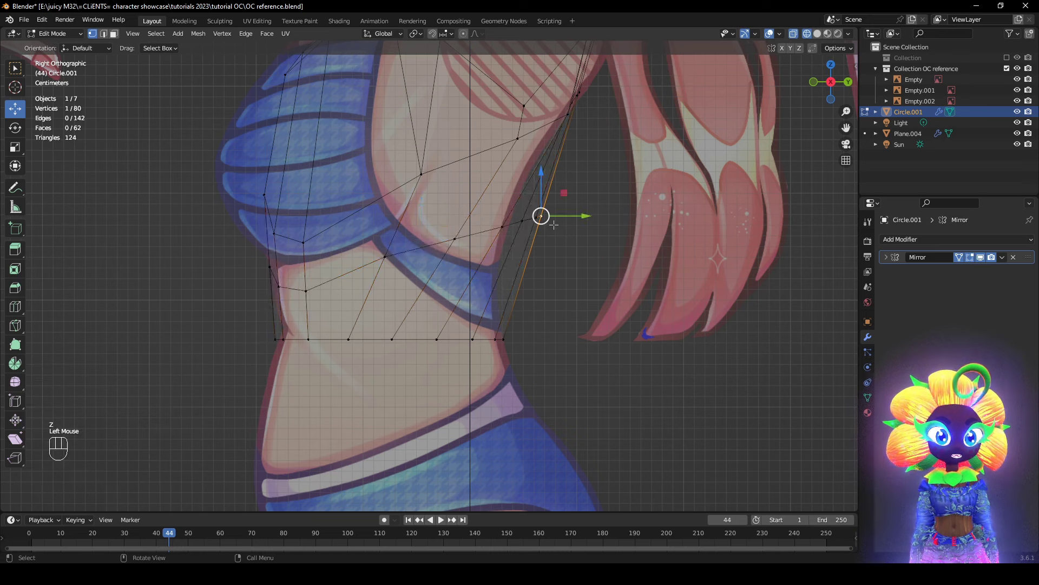
{"action": "left_click", "coordinate": [484, 233], "text": "alt"}
{"action": "key", "text": "s"}
{"action": "key", "text": "y"}
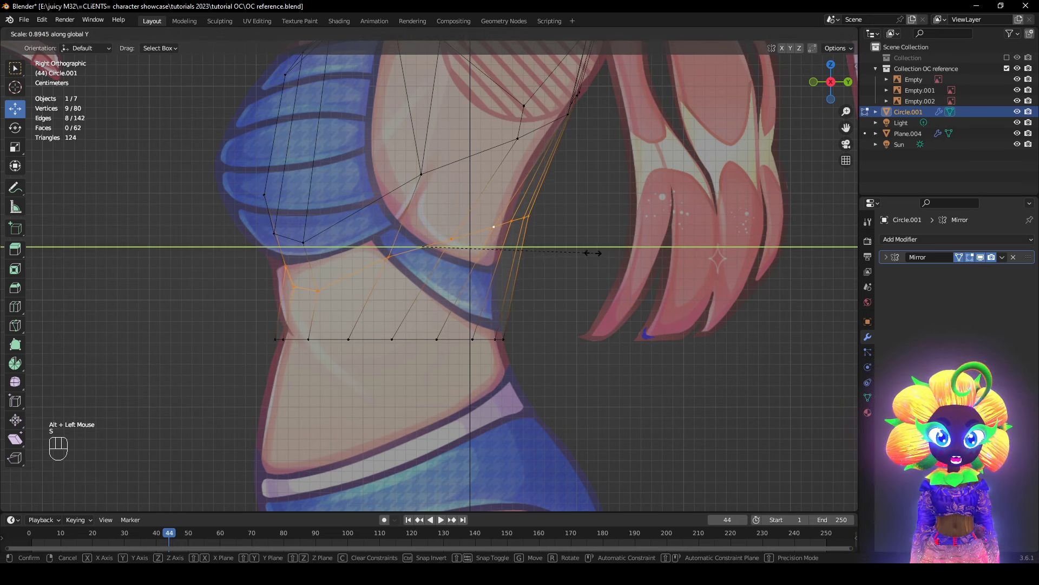
{"action": "left_click", "coordinate": [592, 253]}
{"action": "key", "text": "g"}
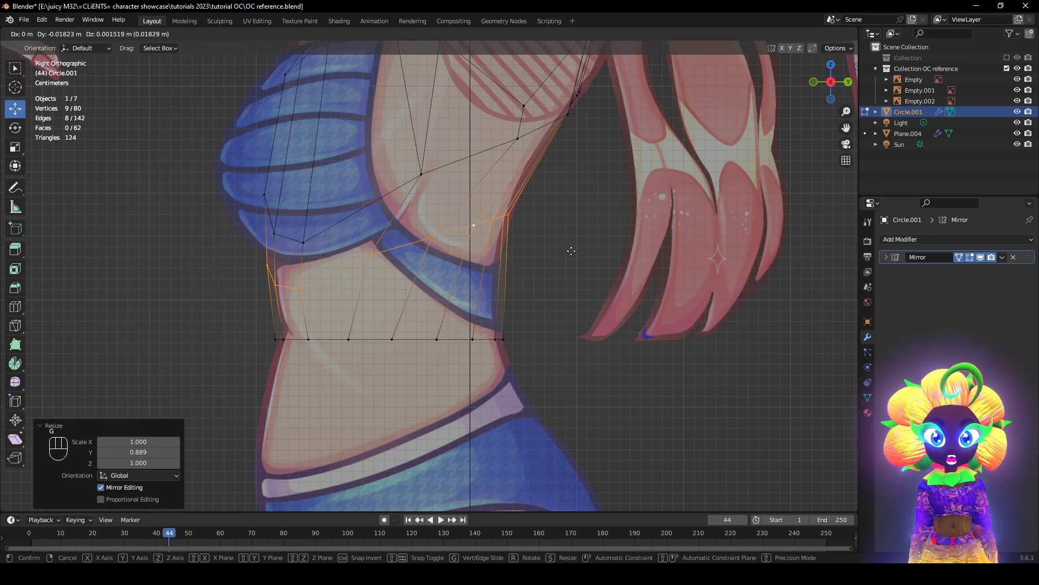
{"action": "left_click", "coordinate": [573, 250]}
- Scale the loop above the waist again to about 0.979 along Y to fit the side reference
{"action": "key", "text": "s"}
{"action": "key", "text": "y"}
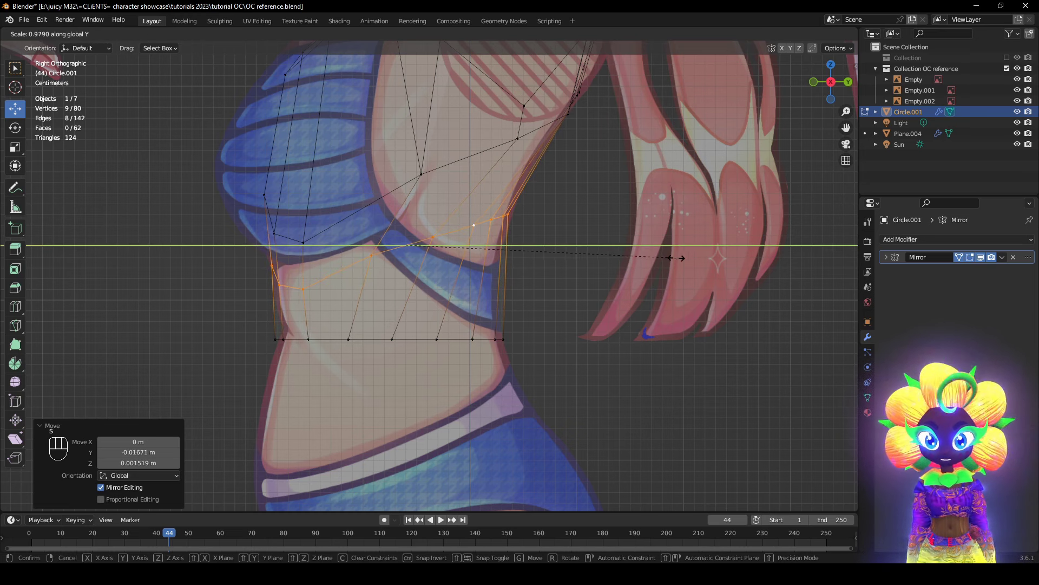
{"action": "left_click", "coordinate": [679, 256]}
{"action": "key", "text": "z"}
{"action": "left_click", "coordinate": [903, 271]}
{"action": "scroll", "coordinate": [602, 289], "scroll_direction": "down", "scroll_amount": 1}
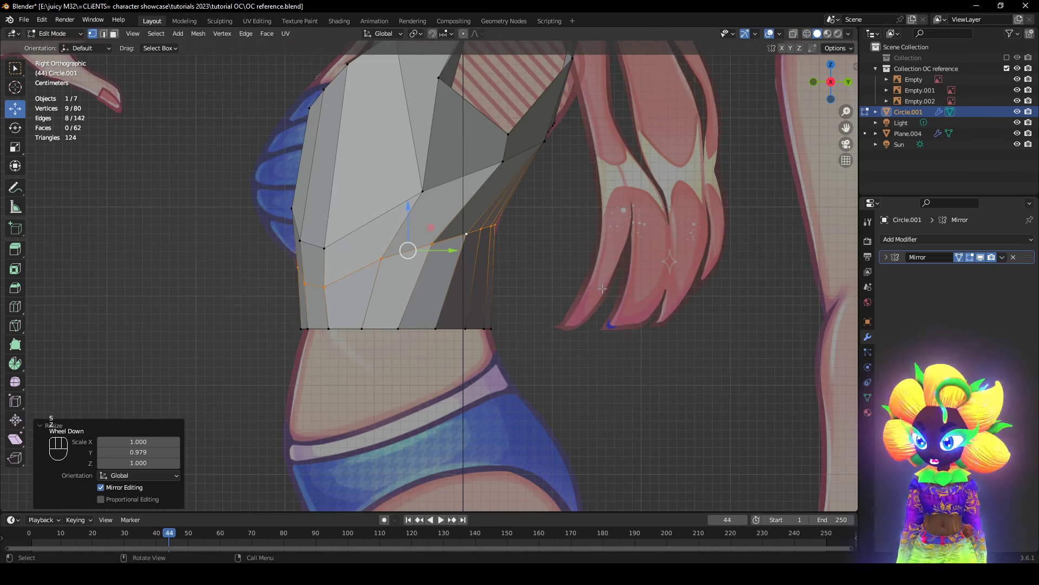
- Rotate the bottom waist loop about -8.15° in the side view to follow the body's tilt
{"action": "left_click", "coordinate": [448, 328], "text": "alt"}
{"action": "scroll", "coordinate": [457, 337], "scroll_direction": "down", "scroll_amount": 2}
{"action": "key", "text": "z"}
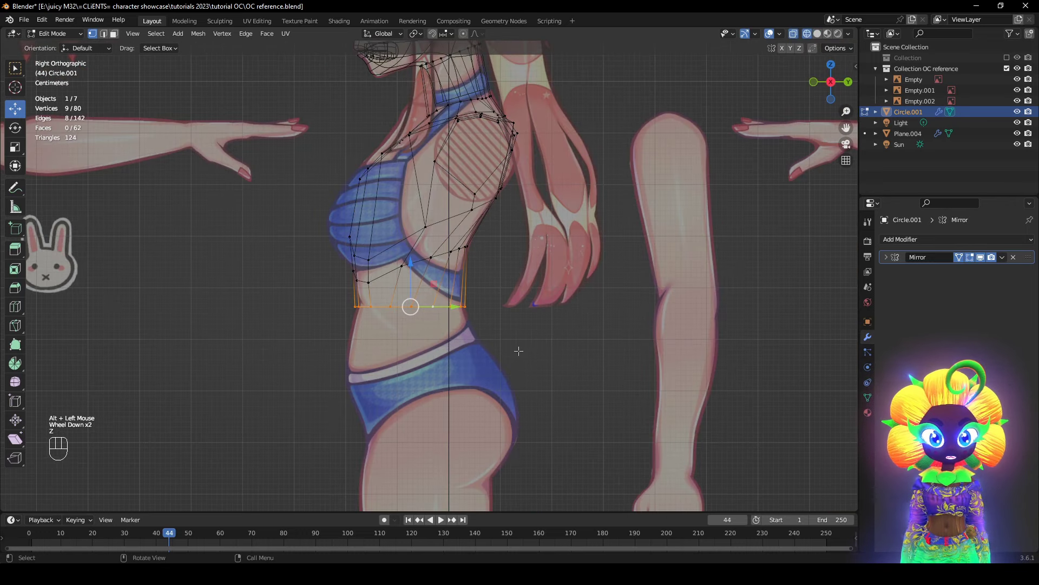
{"action": "key", "text": "r"}
{"action": "left_click", "coordinate": [539, 330]}
{"action": "scroll", "coordinate": [577, 379], "scroll_direction": "up", "scroll_amount": 2}
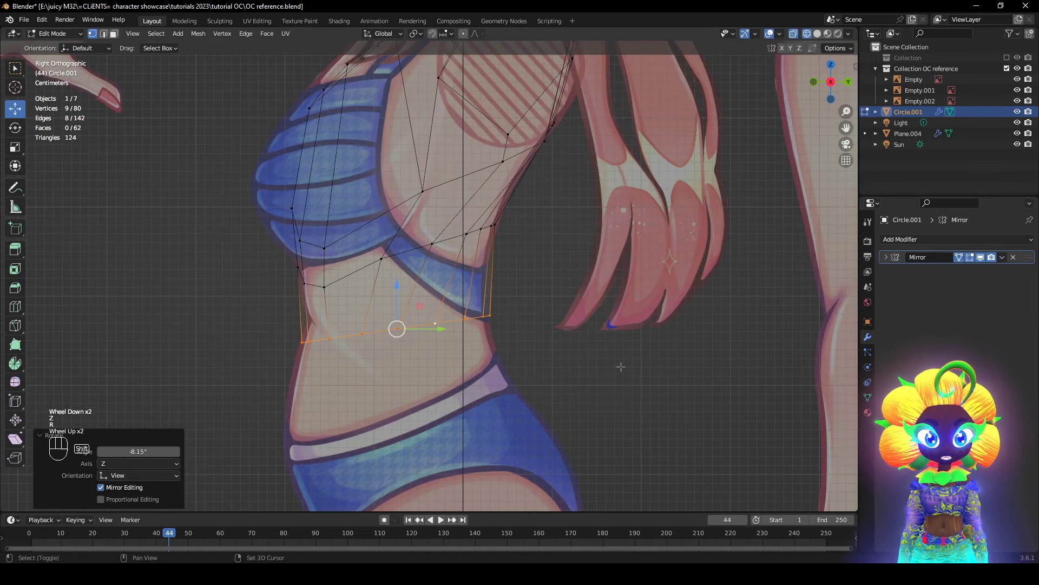
- Extrude the waist loop about 0.126 m down and 0.012 m backward to form the hips
{"action": "middle_click_drag", "start_coordinate": [620, 367], "coordinate": [635, 238], "text": "shift"}
{"action": "key", "text": "e"}
{"action": "left_click", "coordinate": [648, 352]}
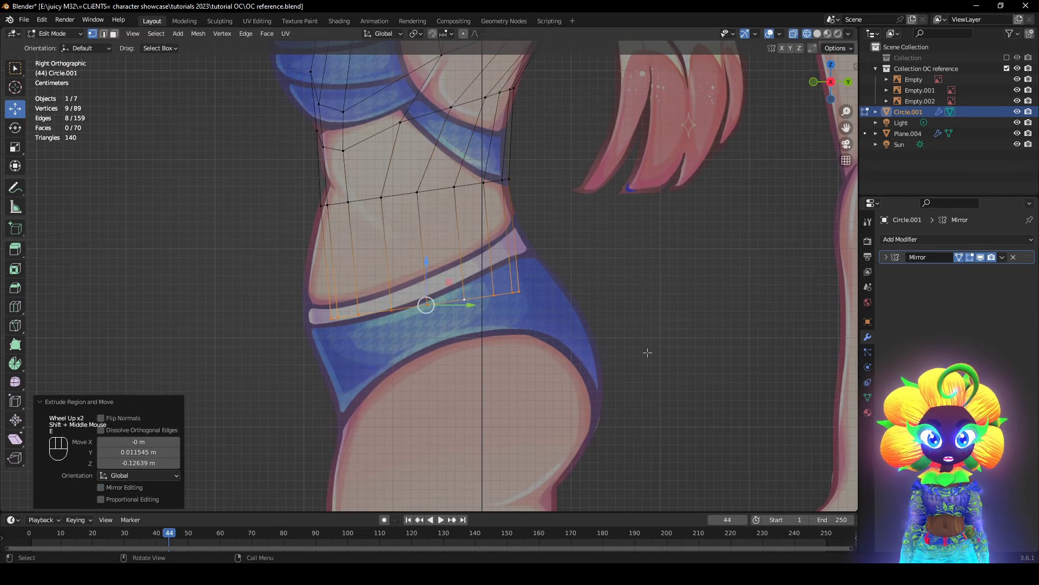
- Fatten the hip loop by about 0.06 m to match the hip width in the front reference
{"action": "middle_click_drag", "start_coordinate": [584, 392], "coordinate": [756, 418]}
{"action": "scroll", "coordinate": [598, 388], "scroll_direction": "up", "scroll_amount": 1}
{"action": "key", "text": "s"}
{"action": "key", "text": "s"}
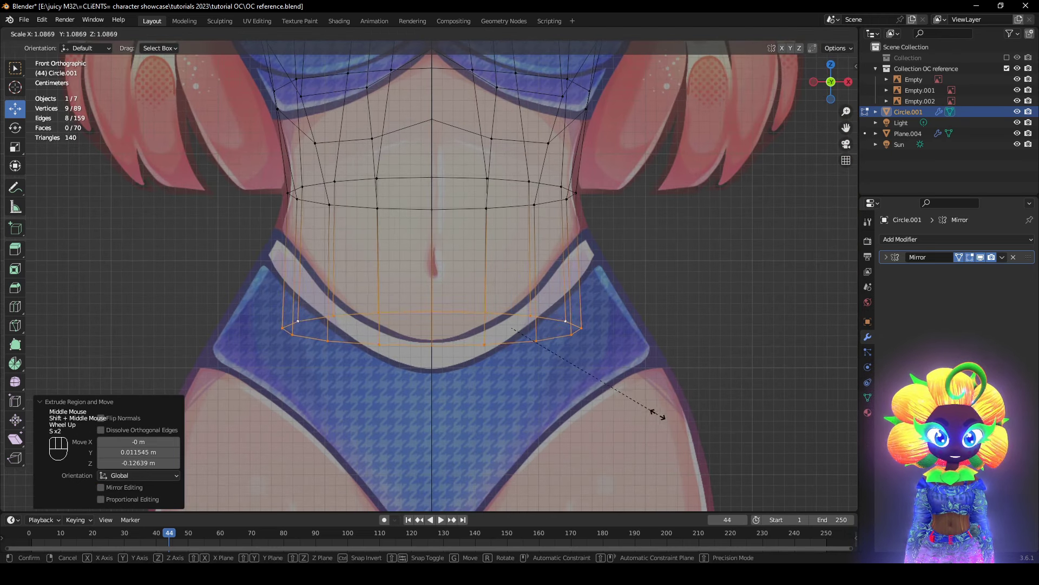
{"action": "key", "text": "alt+s"}
{"action": "left_click", "coordinate": [674, 381]}
{"action": "key", "text": "z"}
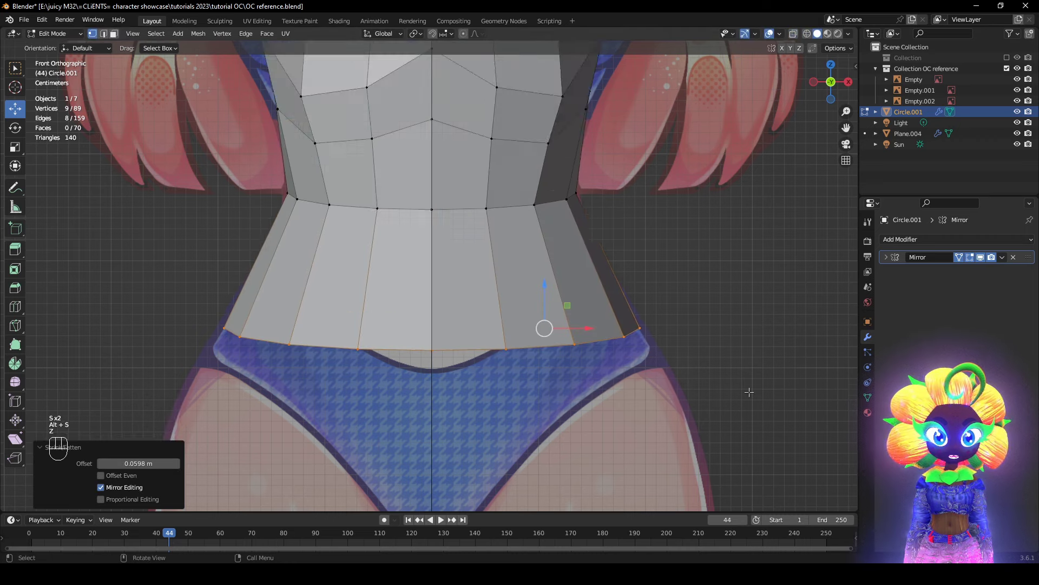
- Move the hip loop about 0.025 m down in the front view to reach the top of the thighs
{"action": "middle_click_drag", "start_coordinate": [465, 398], "coordinate": [466, 287], "text": "shift"}
{"action": "key", "text": "z"}
{"action": "scroll", "coordinate": [354, 280], "scroll_direction": "down", "scroll_amount": 2}
{"action": "key", "text": "g"}
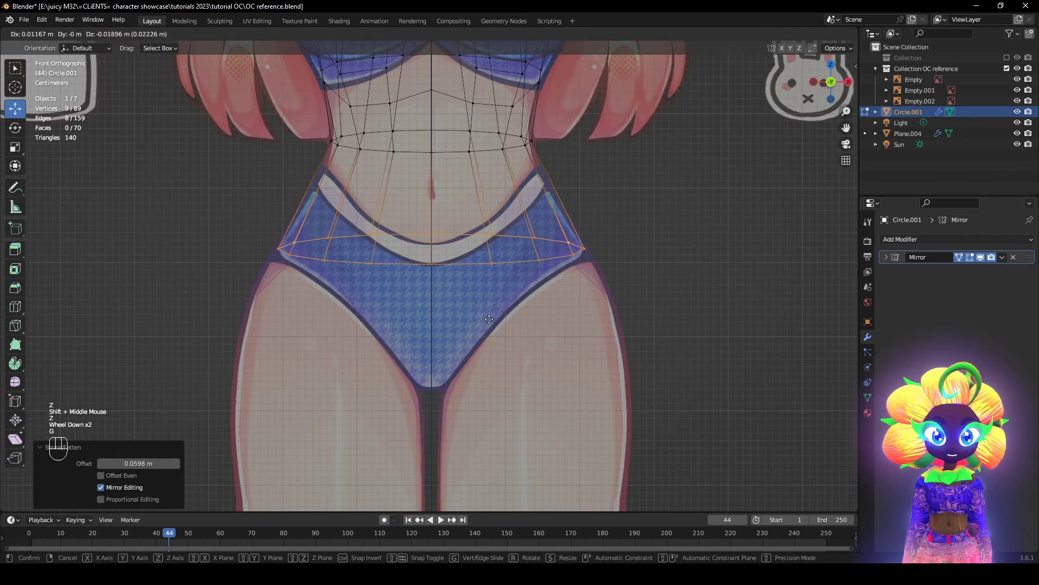
{"action": "left_click", "coordinate": [403, 319]}
- Tilt the hip loop about -8.98° in the side view and scale it to about 0.79 along Y
{"action": "middle_click_drag", "start_coordinate": [403, 320], "coordinate": [422, 340]}
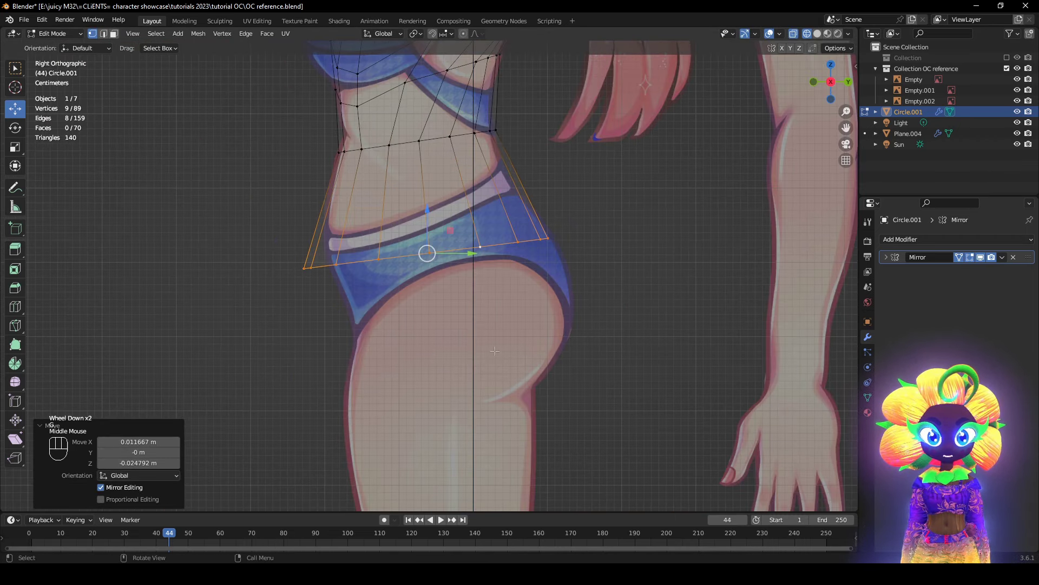
{"action": "key", "text": "r"}
{"action": "left_click", "coordinate": [514, 326]}
{"action": "key", "text": "s"}
{"action": "key", "text": "y"}
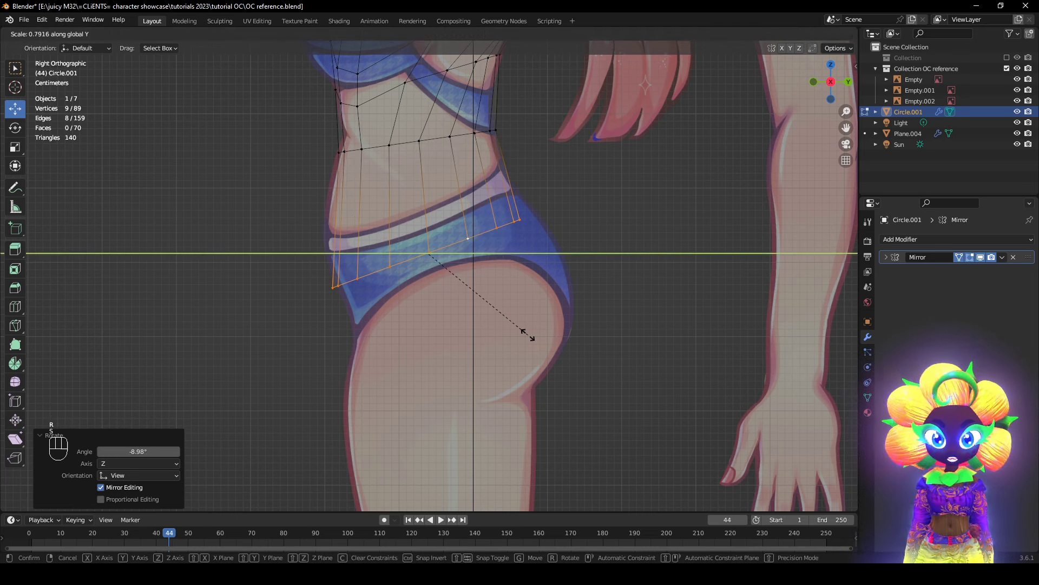
{"action": "left_click", "coordinate": [532, 336]}
- Shift the hip loop backward and rotate it a further -6.66° to follow the reference's leg line
{"action": "key", "text": "g"}
{"action": "left_click", "coordinate": [547, 339]}
{"action": "key", "text": "r"}
{"action": "left_click", "coordinate": [552, 327]}
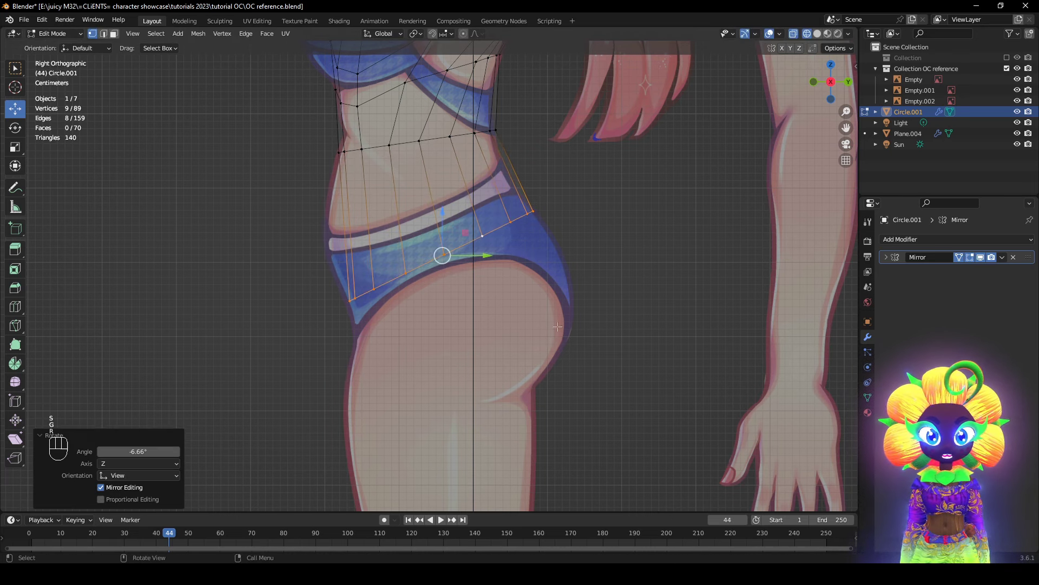
{"action": "middle_click_drag", "start_coordinate": [551, 328], "coordinate": [432, 343], "text": "alt"}
{"action": "key", "text": "z"}
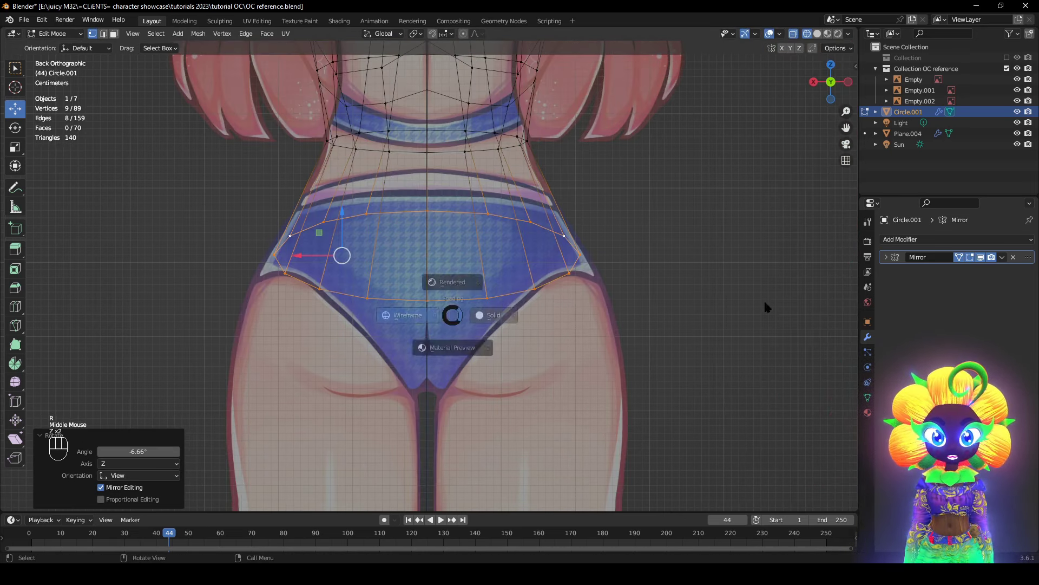
{"action": "middle_click_drag", "start_coordinate": [764, 298], "coordinate": [845, 287], "text": "alt"}
{"action": "key", "text": "z"}
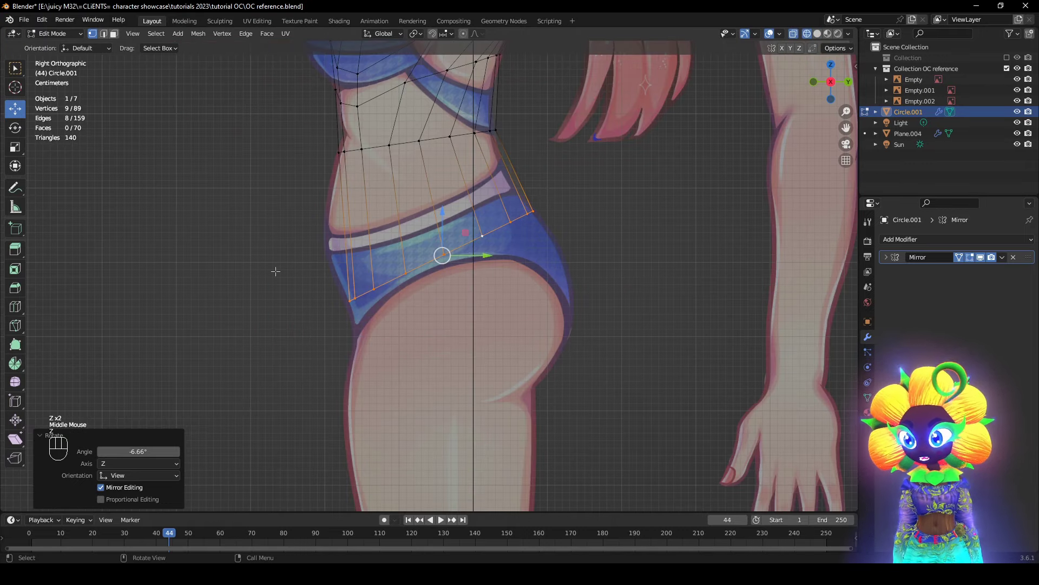
- Fill a crotch face between the front and back centre edges of the hip loop
{"action": "key", "text": "z"}
{"action": "middle_click_drag", "start_coordinate": [441, 297], "coordinate": [456, 338], "text": "shift"}
{"action": "middle_click_drag", "start_coordinate": [375, 373], "coordinate": [548, 327]}
{"action": "left_click", "coordinate": [442, 336]}
{"action": "left_click", "coordinate": [388, 335], "text": "shift"}
{"action": "left_click", "coordinate": [517, 314], "text": "shift"}
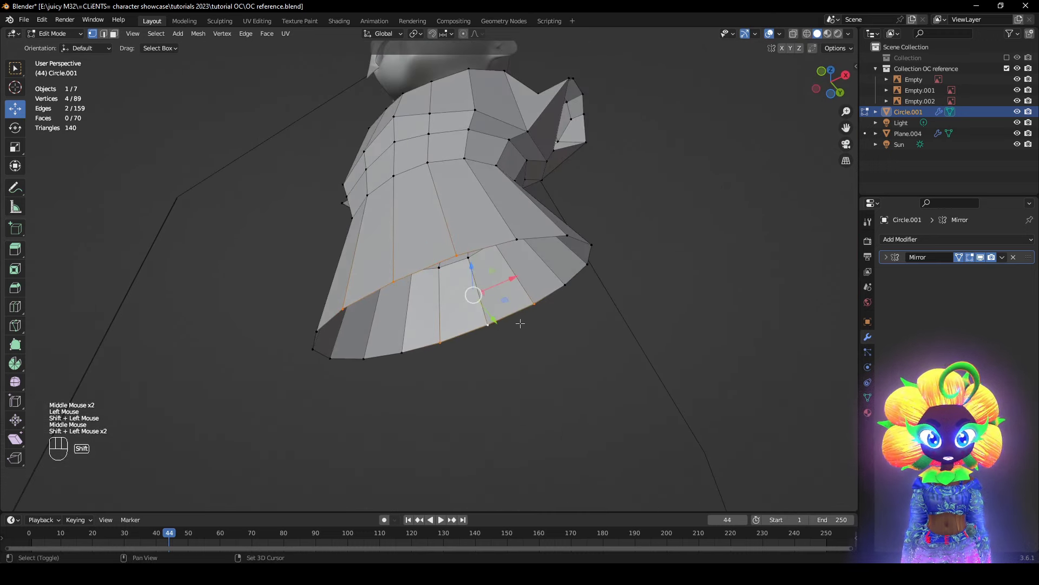
{"action": "key", "text": "f"}
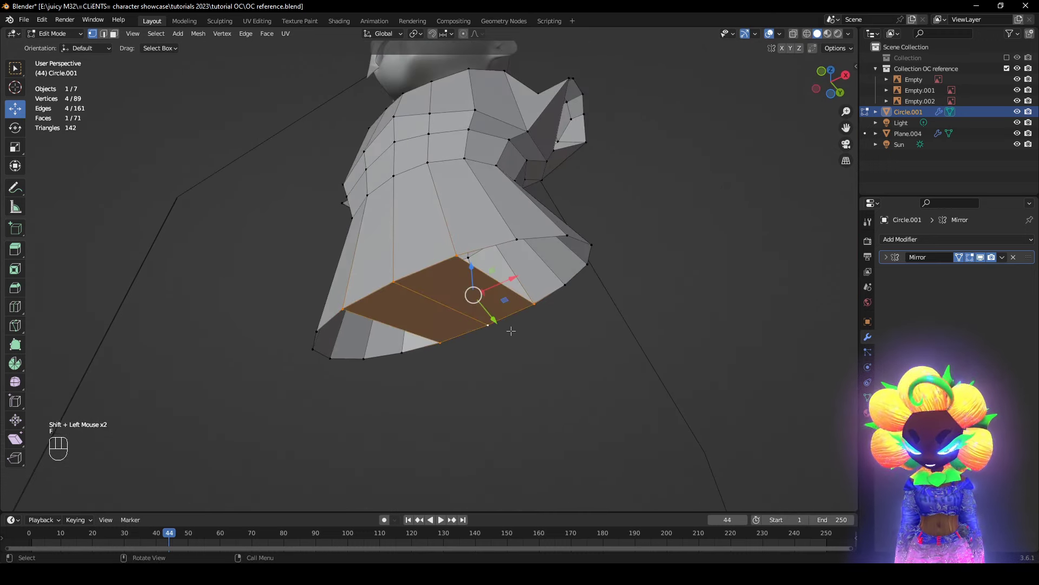
- Cut the crotch face across its middle and move the new edge about 0.066 m forward and 0.149 m down
{"action": "mouse_move", "coordinate": [497, 330]}
{"action": "middle_mouse_down"}
{"action": "mouse_move", "coordinate": [480, 263]}
{"action": "mouse_move", "coordinate": [508, 352]}
{"action": "mouse_move", "coordinate": [671, 317]}
{"action": "middle_mouse_up"}
{"action": "key", "text": "ctrl+r"}
{"action": "left_click", "coordinate": [481, 263]}
{"action": "right_click", "coordinate": [494, 269]}
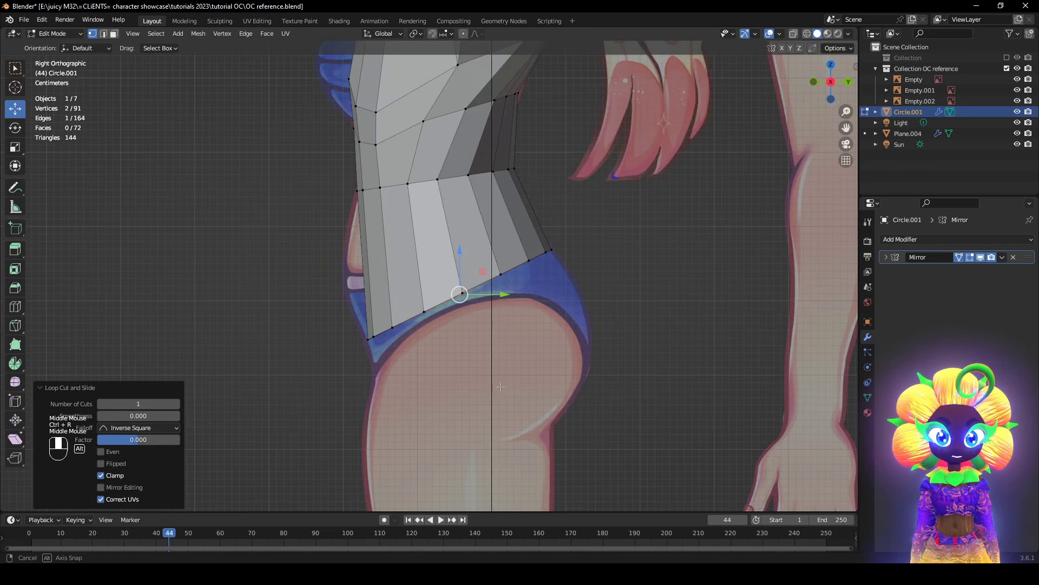
{"action": "key", "text": "z"}
{"action": "key", "text": "g"}
{"action": "left_click", "coordinate": [574, 379]}
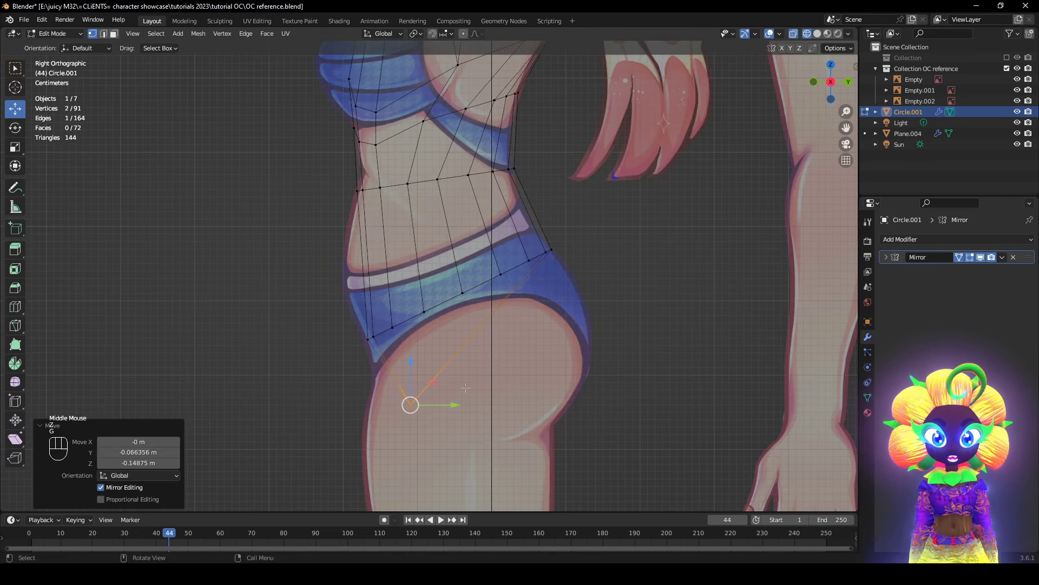
- Lower the crotch edge about 0.03 m and narrow it about 0.064 m toward the centreline using the front reference
{"action": "middle_click_drag", "start_coordinate": [574, 379], "coordinate": [596, 382], "text": "alt"}
{"action": "key", "text": "g"}
{"action": "left_click", "coordinate": [457, 424]}
{"action": "key", "text": "g"}
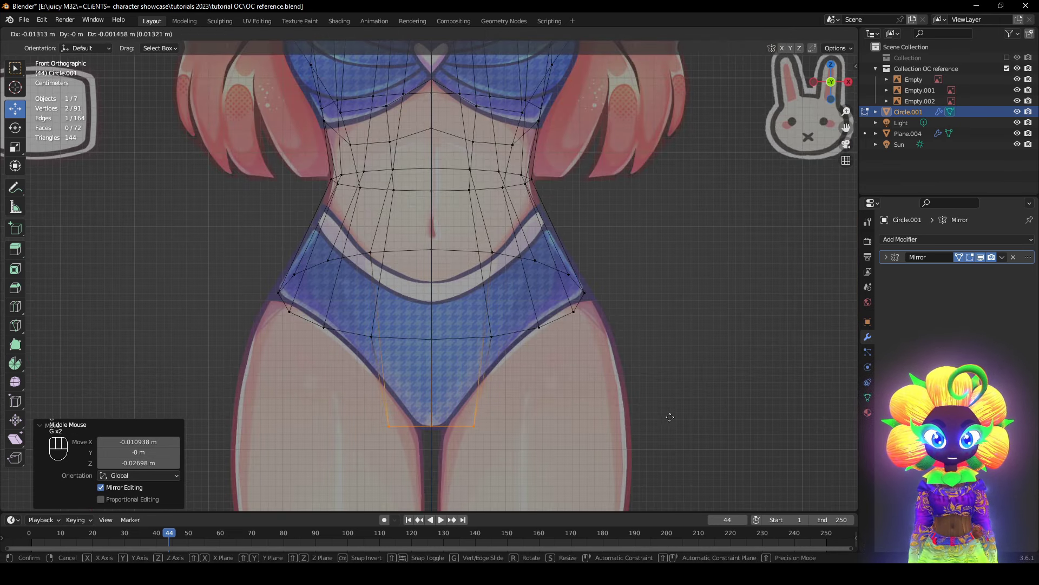
{"action": "left_click", "coordinate": [643, 418]}
{"action": "key", "text": "z"}
{"action": "left_click", "coordinate": [753, 412]}
- Fit the front hip-loop vertices to the reference's leg line, raising the outer one about 0.012 m
{"action": "left_click", "coordinate": [493, 336]}
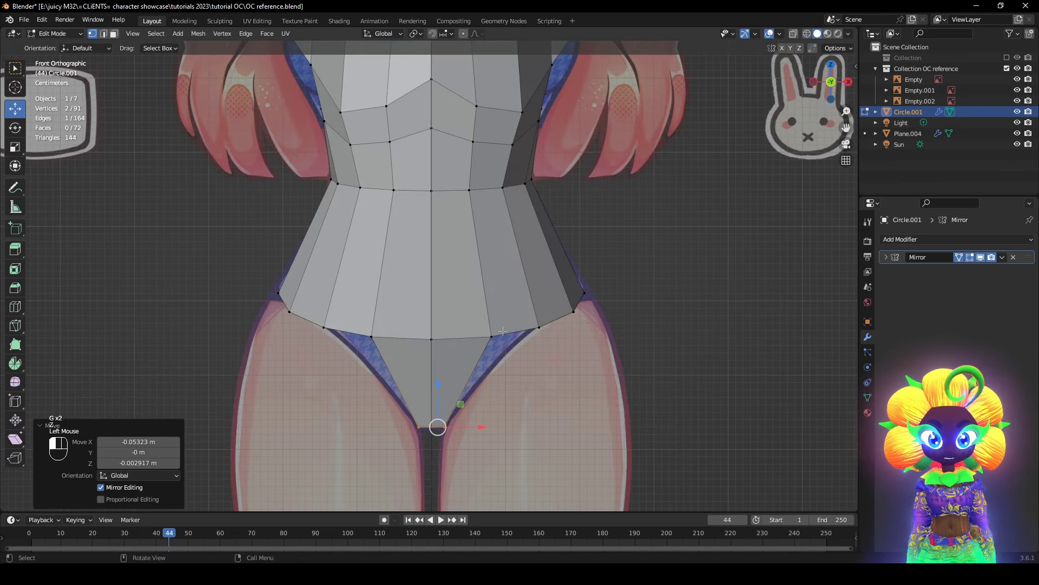
{"action": "key", "text": "g"}
{"action": "left_click", "coordinate": [551, 330]}
{"action": "left_click", "coordinate": [540, 328]}
{"action": "key", "text": "z"}
{"action": "key", "text": "g"}
{"action": "left_click", "coordinate": [651, 394]}
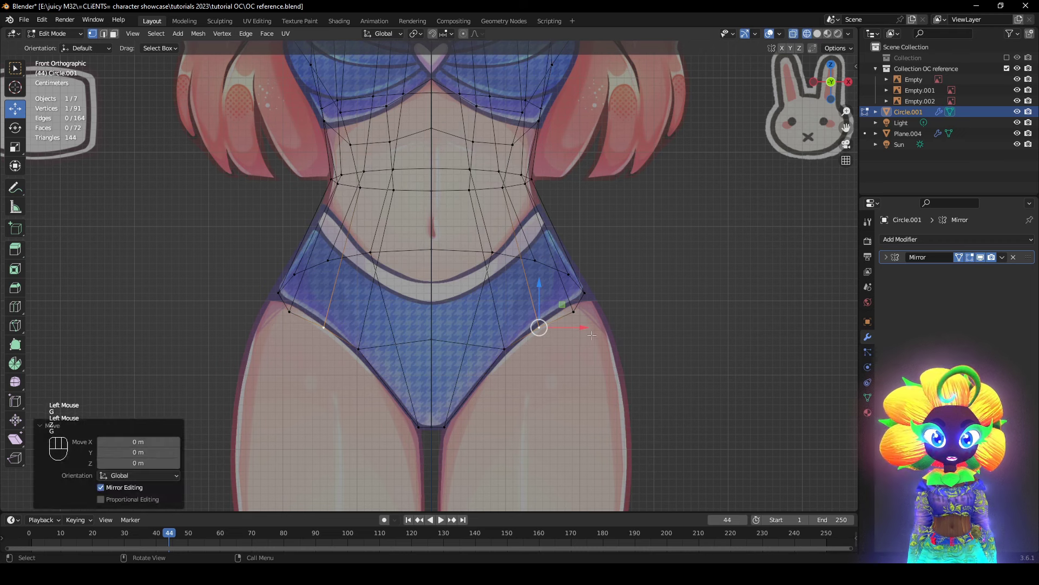
{"action": "left_click", "coordinate": [576, 316]}
{"action": "key", "text": "g"}
{"action": "left_click", "coordinate": [639, 323]}
- Adjust the side hip-loop vertices in the side view, moving the rear one about 0.014 m backward and 0.026 m down
{"action": "middle_click_drag", "start_coordinate": [639, 323], "coordinate": [517, 320], "text": "alt"}
{"action": "key", "text": "z"}
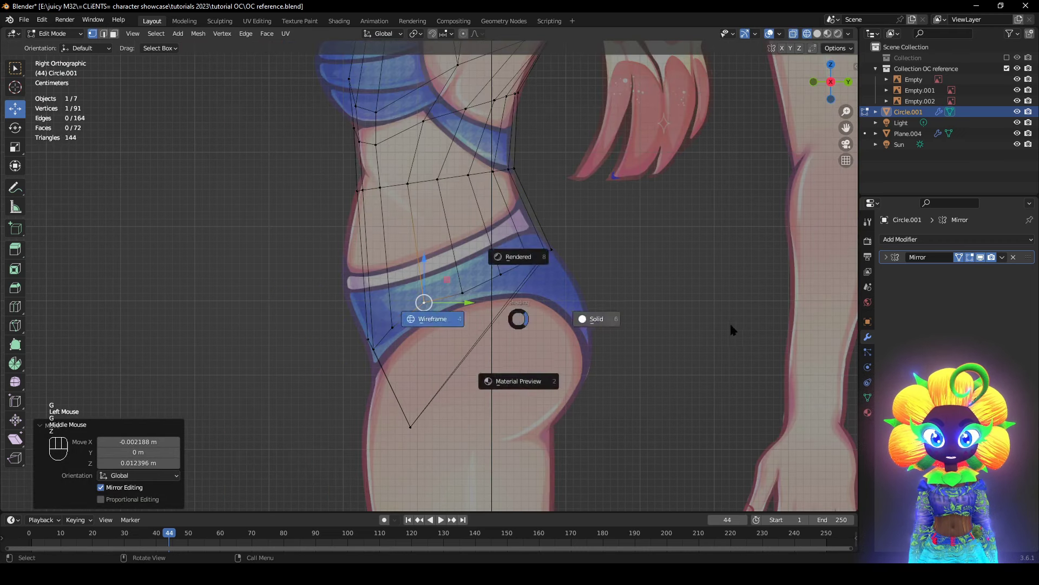
{"action": "left_click", "coordinate": [731, 330]}
{"action": "left_click", "coordinate": [464, 293]}
{"action": "key", "text": "z"}
{"action": "left_click", "coordinate": [396, 293]}
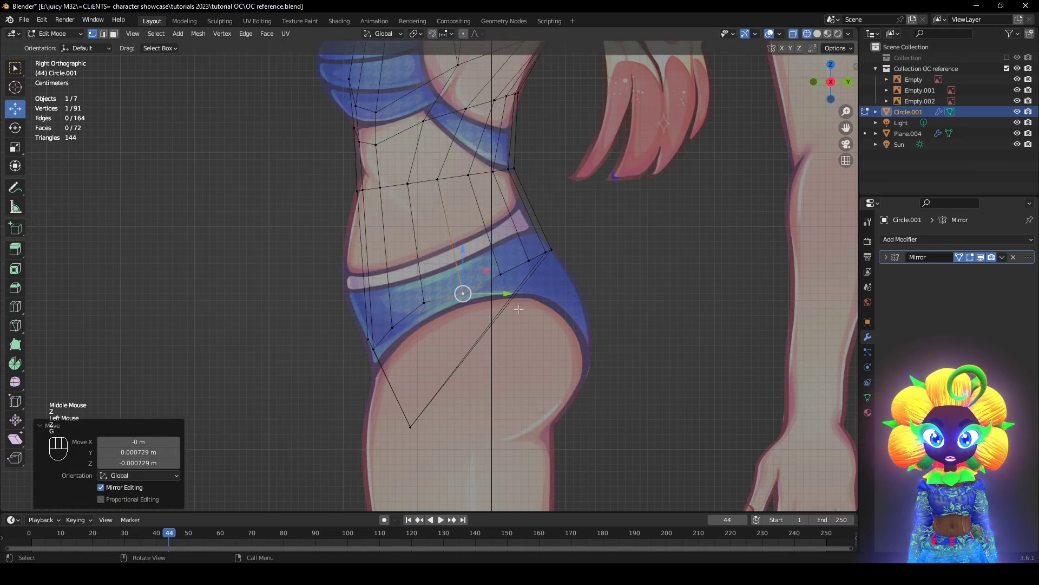
{"action": "key", "text": "g"}
{"action": "left_click", "coordinate": [534, 305]}
- Lower the two rear hip-loop vertices beside the back centreline, the outer one by about 0.032 m
{"action": "middle_click_drag", "start_coordinate": [535, 304], "coordinate": [414, 314], "text": "alt"}
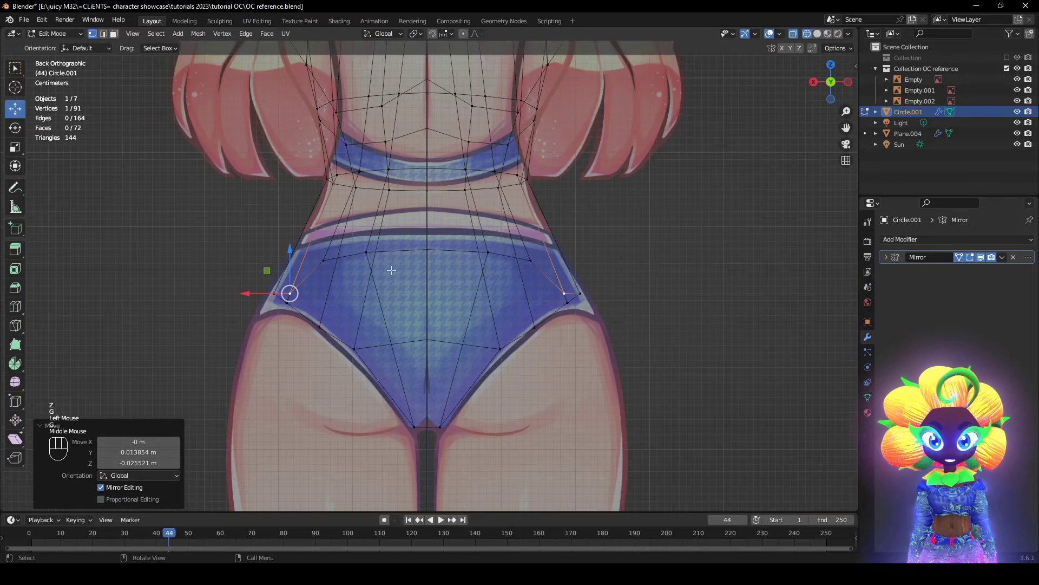
{"action": "key", "text": "z"}
{"action": "left_click", "coordinate": [422, 256]}
{"action": "middle_click_drag", "start_coordinate": [363, 251], "coordinate": [412, 293]}
{"action": "key", "text": "g"}
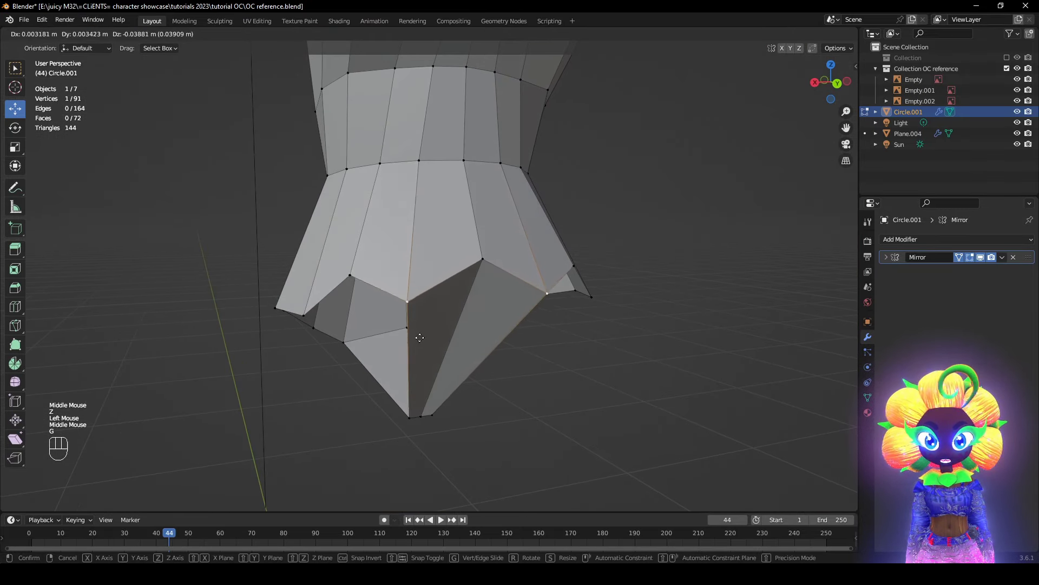
{"action": "left_click", "coordinate": [417, 338]}
{"action": "left_click", "coordinate": [351, 275]}
{"action": "key", "text": "g"}
{"action": "left_click", "coordinate": [387, 333]}
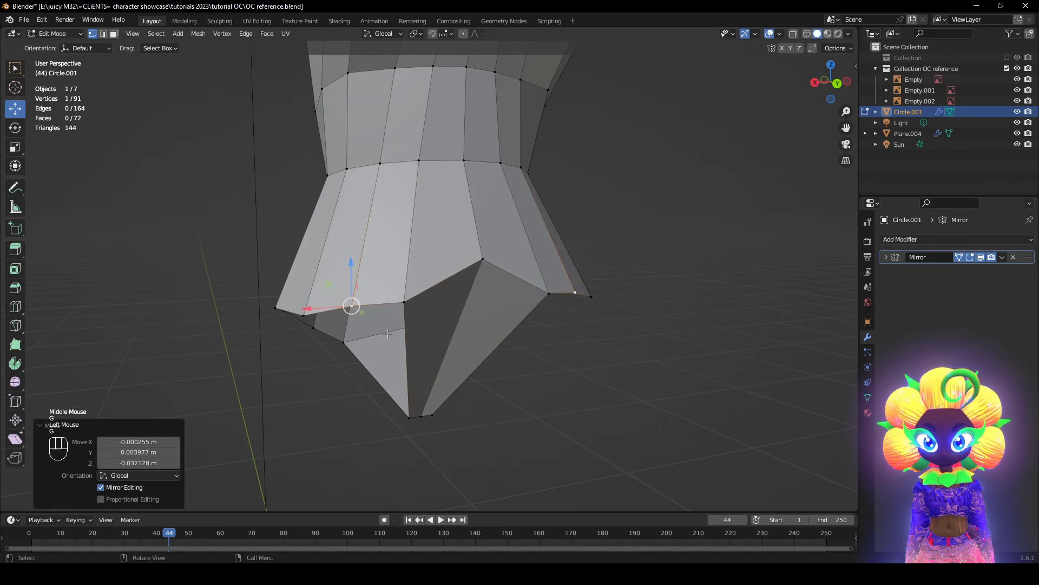
- Raise the two outer rear hip-loop vertices slightly to even out the lower edge
{"action": "left_click", "coordinate": [304, 315]}
{"action": "key", "text": "g"}
{"action": "left_click", "coordinate": [306, 292]}
{"action": "left_click", "coordinate": [352, 306]}
{"action": "key", "text": "g"}
{"action": "left_click", "coordinate": [353, 297]}
- Add a centred loop cut across the rear half of the crotch strip
{"action": "key", "text": "ctrl+r"}
{"action": "middle_click_drag", "start_coordinate": [422, 325], "coordinate": [560, 348]}
{"action": "left_click", "coordinate": [481, 304]}
{"action": "right_click", "coordinate": [458, 305]}
- Apply Smooth Vertices to the four side and rear vertices along the hip's lower edge
{"action": "left_click", "coordinate": [421, 293]}
{"action": "left_click", "coordinate": [471, 294], "text": "shift"}
{"action": "right_click", "coordinate": [560, 346]}
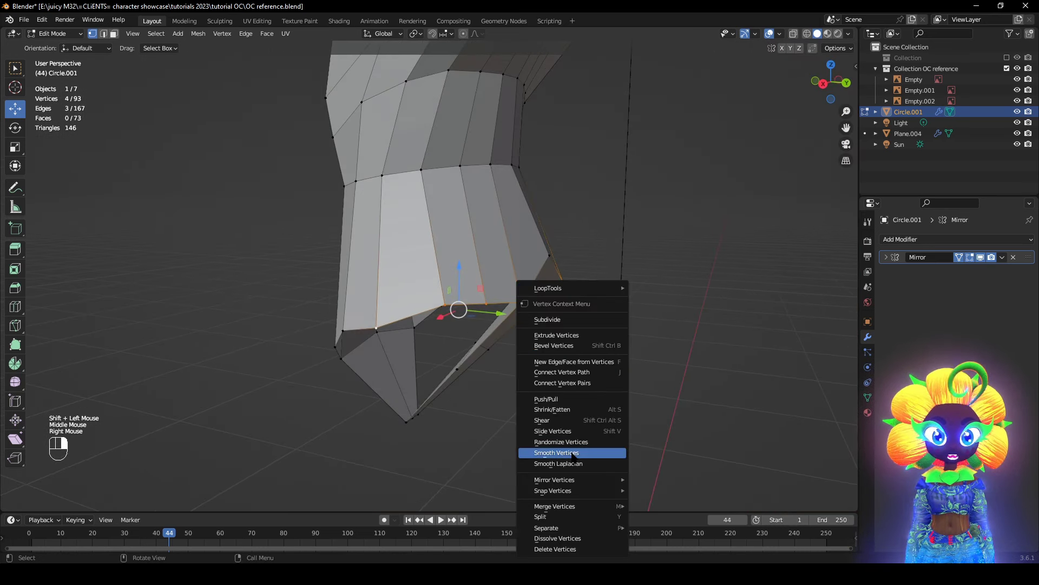
{"action": "left_click", "coordinate": [557, 453]}
{"action": "middle_click_drag", "start_coordinate": [556, 452], "coordinate": [516, 377]}
{"action": "key", "text": "z"}
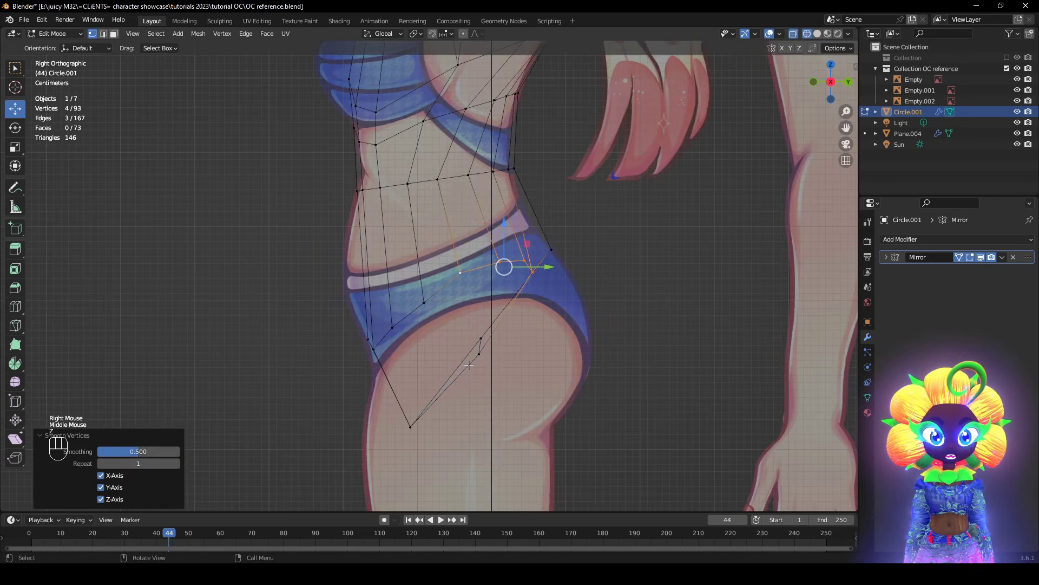
{"action": "key", "text": "ctrl+z"}
{"action": "key", "text": "ctrl+shift+z"}
- Extrude the smoothed hip edge about 0.041 m down, 0.022 m along X and 0.009 m forward
{"action": "key", "text": "z"}
{"action": "middle_click_drag", "start_coordinate": [588, 375], "coordinate": [546, 389]}
{"action": "key", "text": "e"}
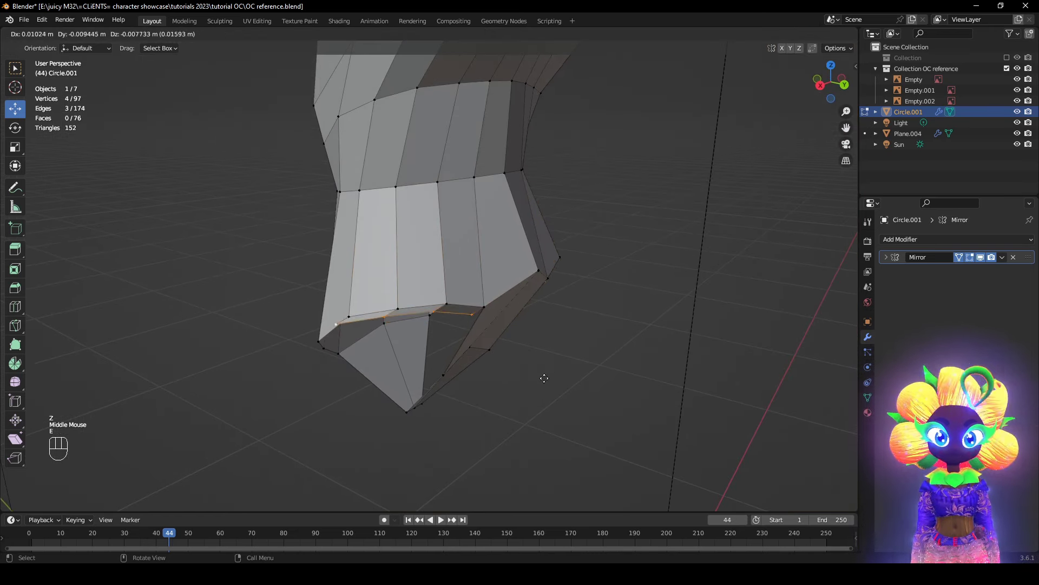
{"action": "left_click", "coordinate": [528, 413]}
{"action": "middle_click_drag", "start_coordinate": [528, 413], "coordinate": [458, 354]}
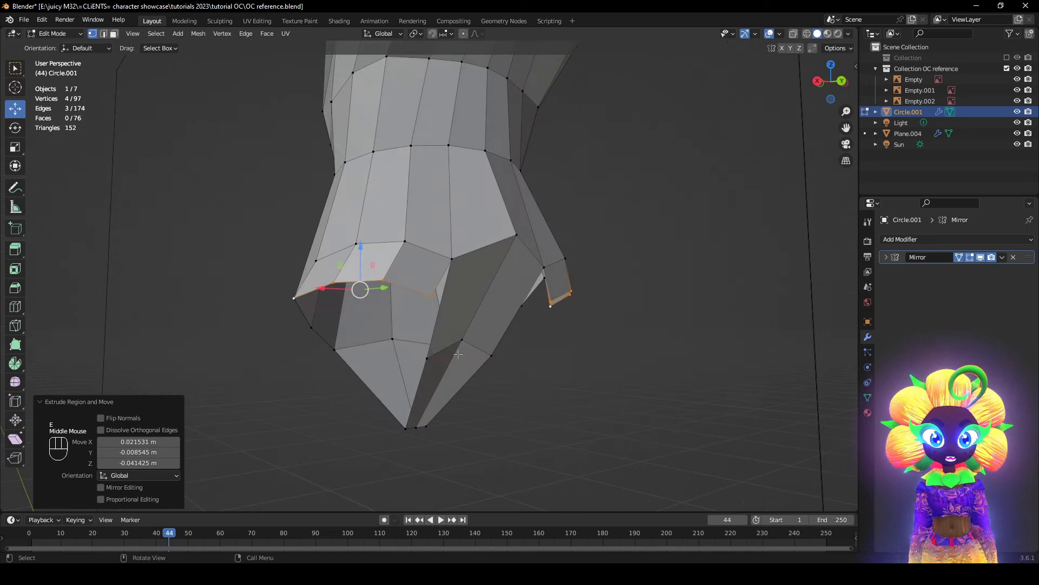
- Merge both end vertices of the extruded hip strip into the neighbouring crotch and hip-edge vertices
{"action": "left_click", "coordinate": [436, 352]}
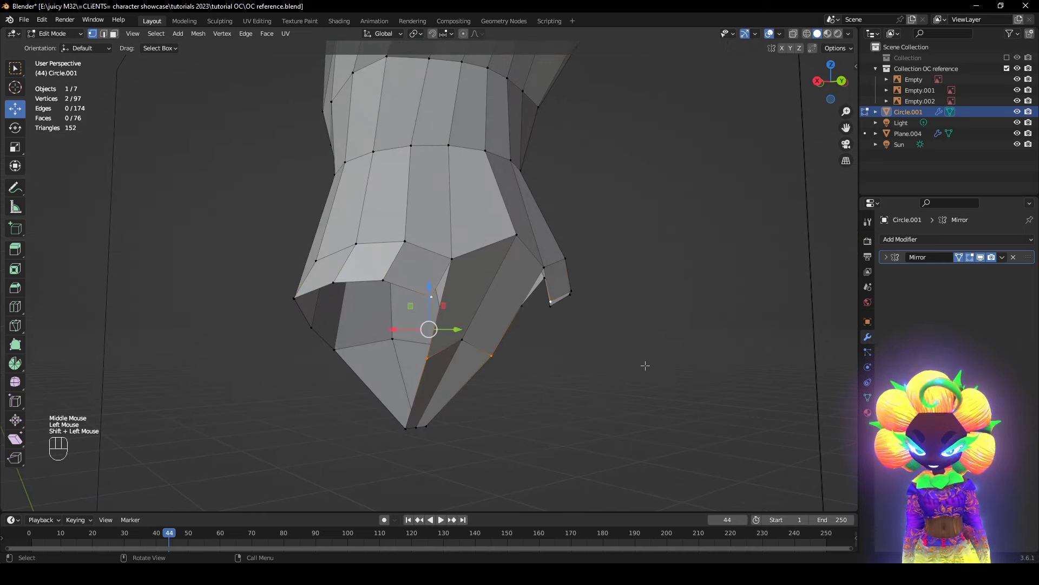
{"action": "key", "text": "m"}
{"action": "left_click", "coordinate": [592, 372]}
{"action": "mouse_move", "coordinate": [480, 325]}
{"action": "middle_mouse_down"}
{"action": "mouse_move", "coordinate": [513, 330]}
{"action": "mouse_move", "coordinate": [487, 325]}
{"action": "mouse_move", "coordinate": [480, 311]}
{"action": "middle_mouse_up"}
{"action": "key", "text": "ctrl+r"}
{"action": "right_click", "coordinate": [480, 310]}
{"action": "middle_click_drag", "start_coordinate": [412, 357], "coordinate": [458, 360]}
{"action": "left_click", "coordinate": [410, 296]}
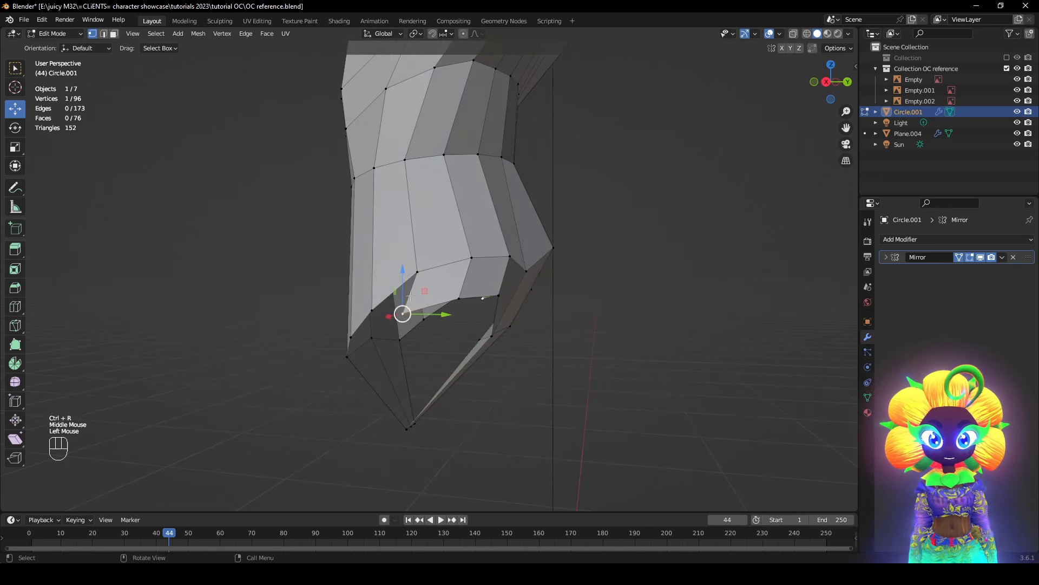
{"action": "key", "text": "m"}
{"action": "left_click", "coordinate": [608, 338]}
- In the right view, move the three rear hip vertices up and backward toward the reference's lower-back outline
{"action": "middle_click_drag", "start_coordinate": [549, 341], "coordinate": [431, 281]}
{"action": "key", "text": "z"}
{"action": "left_click", "coordinate": [502, 268]}
{"action": "key", "text": "z"}
{"action": "key", "text": "g"}
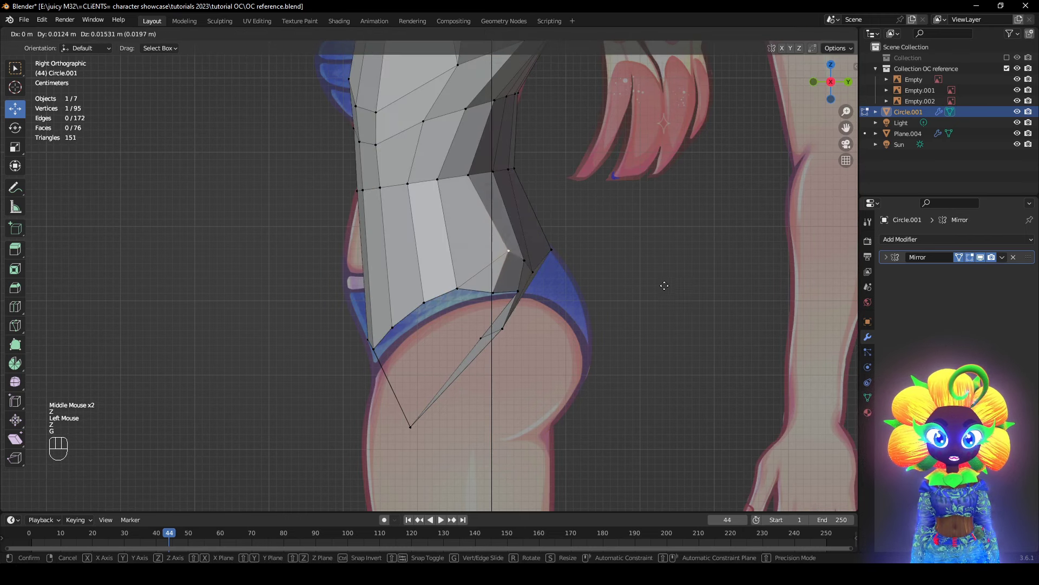
{"action": "left_click", "coordinate": [666, 282]}
{"action": "left_click", "coordinate": [525, 264]}
{"action": "key", "text": "g"}
{"action": "left_click", "coordinate": [543, 242]}
{"action": "left_click", "coordinate": [535, 279]}
{"action": "key", "text": "g"}
{"action": "left_click", "coordinate": [545, 269]}
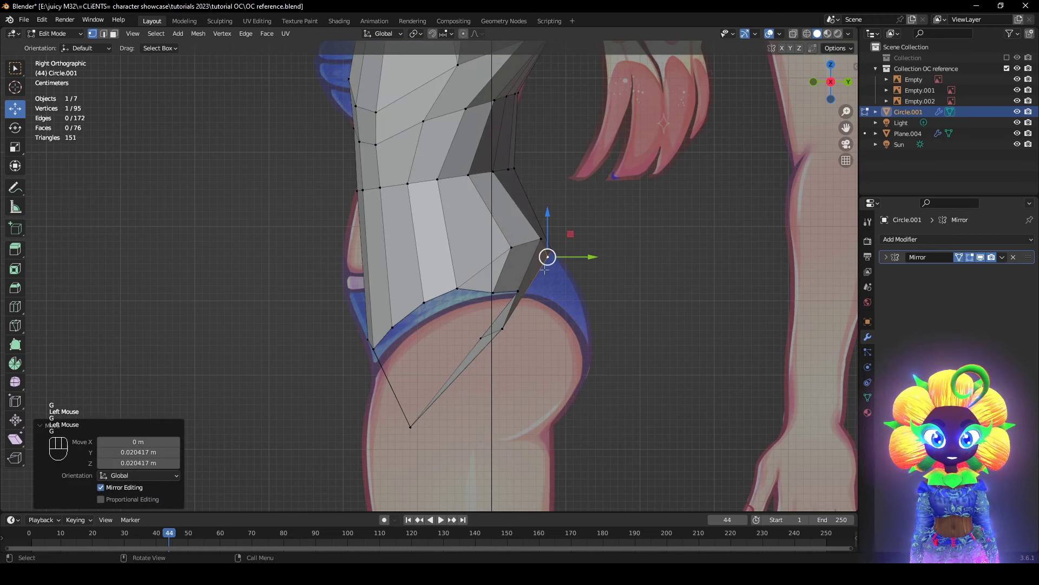
- Pull the lower rear hip vertex back about 0.099 m and the two vertices below about 0.106 m, and shift the adjoining edge vertex backward
{"action": "key", "text": "g"}
{"action": "left_click", "coordinate": [566, 358]}
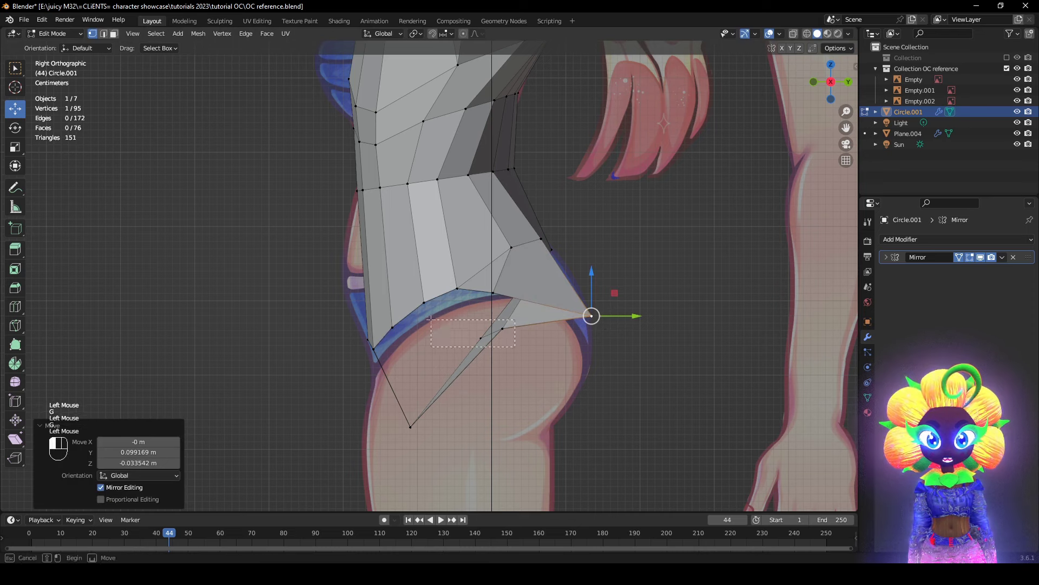
{"action": "key", "text": "z"}
{"action": "key", "text": "g"}
{"action": "left_click", "coordinate": [622, 372]}
{"action": "key", "text": "z"}
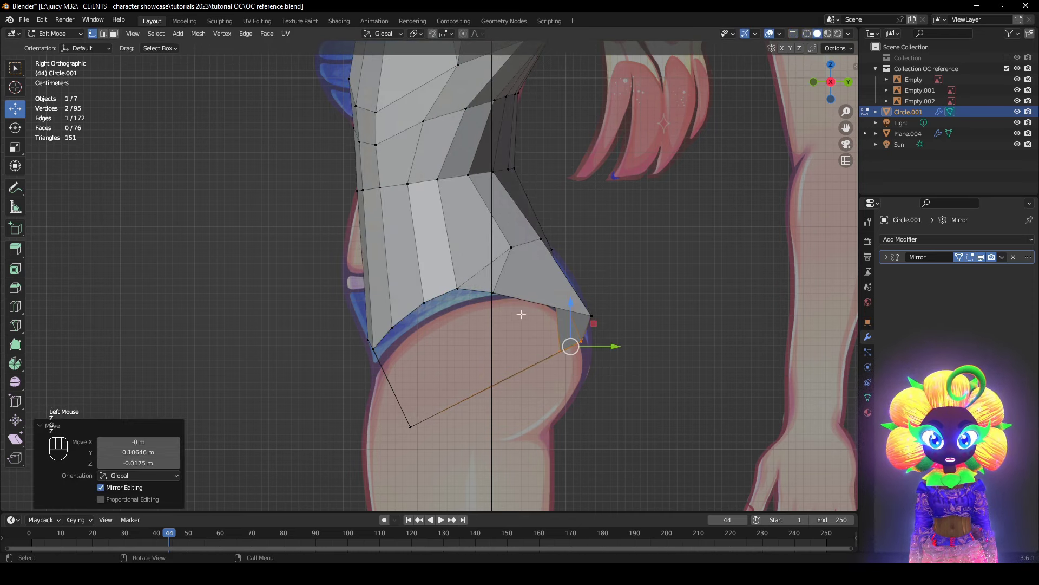
{"action": "left_click", "coordinate": [498, 296]}
{"action": "key", "text": "g"}
{"action": "left_click", "coordinate": [527, 305]}
- Adjust the lower rear vertex in side view and lower the inner buttock vertex to the reference's buttock crease in back view
{"action": "mouse_move", "coordinate": [589, 354]}
{"action": "middle_mouse_down"}
{"action": "mouse_move", "coordinate": [529, 365]}
{"action": "mouse_move", "coordinate": [591, 381]}
{"action": "middle_mouse_up"}
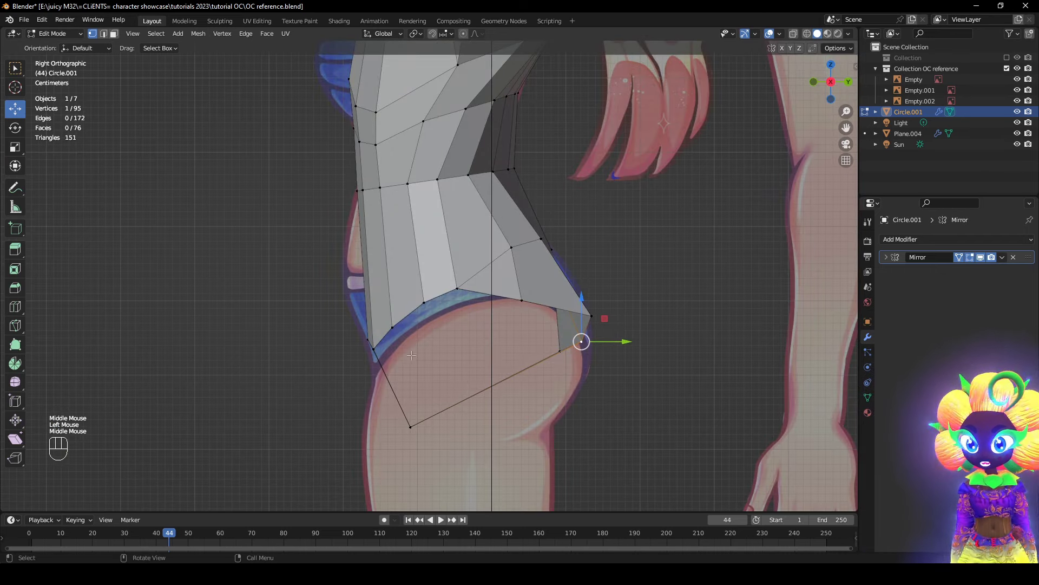
{"action": "key", "text": "z"}
{"action": "key", "text": "g"}
{"action": "left_click", "coordinate": [705, 444]}
{"action": "mouse_move", "coordinate": [717, 385]}
{"action": "middle_mouse_down"}
{"action": "mouse_move", "coordinate": [706, 376]}
{"action": "mouse_move", "coordinate": [595, 393]}
{"action": "middle_mouse_up"}
{"action": "key", "text": "z"}
{"action": "mouse_move", "coordinate": [400, 400]}
{"action": "middle_mouse_down"}
{"action": "mouse_move", "coordinate": [500, 393]}
{"action": "mouse_move", "coordinate": [387, 403]}
{"action": "middle_mouse_up"}
{"action": "key", "text": "z"}
{"action": "key", "text": "z"}
{"action": "scroll", "coordinate": [521, 362], "scroll_direction": "down", "scroll_amount": 1}
{"action": "key", "text": "g"}
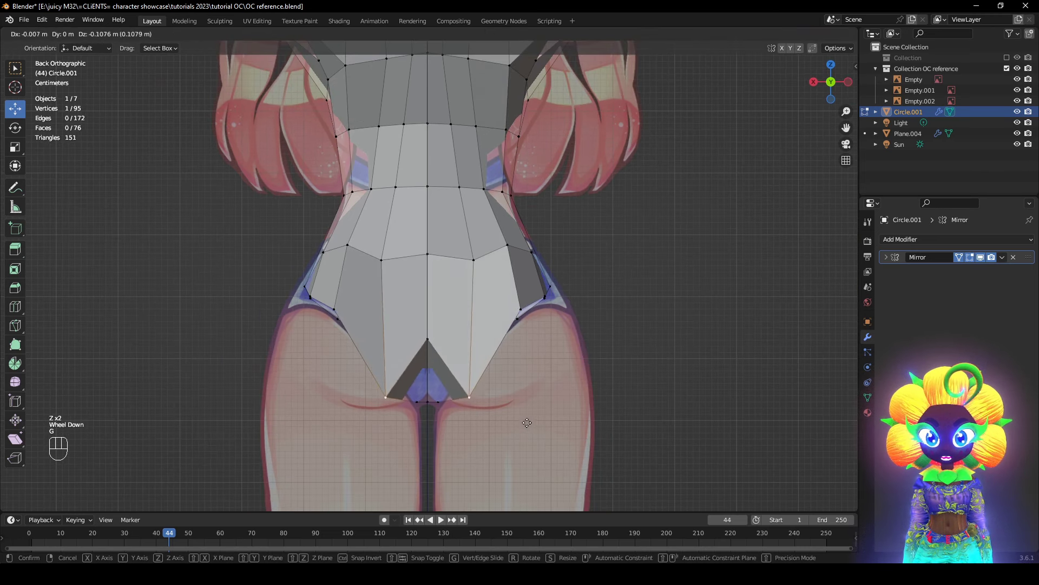
{"action": "left_click", "coordinate": [532, 426]}
- Lower the next buttock vertex about 0.157 m onto the crease and move the outer hip vertex about 0.026 m outward and 0.032 m down
{"action": "key", "text": "g"}
{"action": "left_click", "coordinate": [348, 406]}
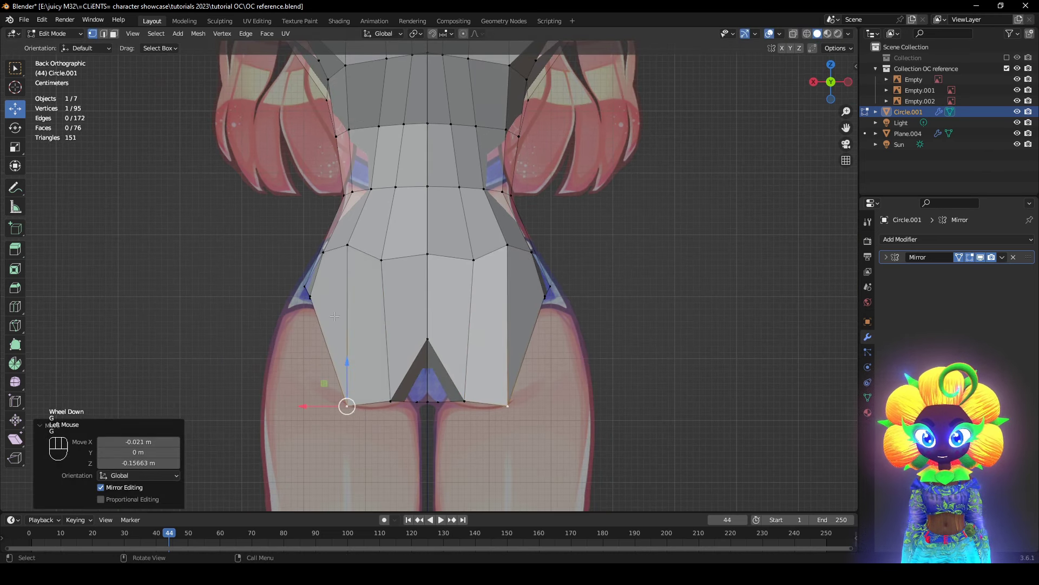
{"action": "key", "text": "g"}
{"action": "left_click", "coordinate": [306, 335]}
{"action": "middle_click_drag", "start_coordinate": [305, 335], "coordinate": [476, 344]}
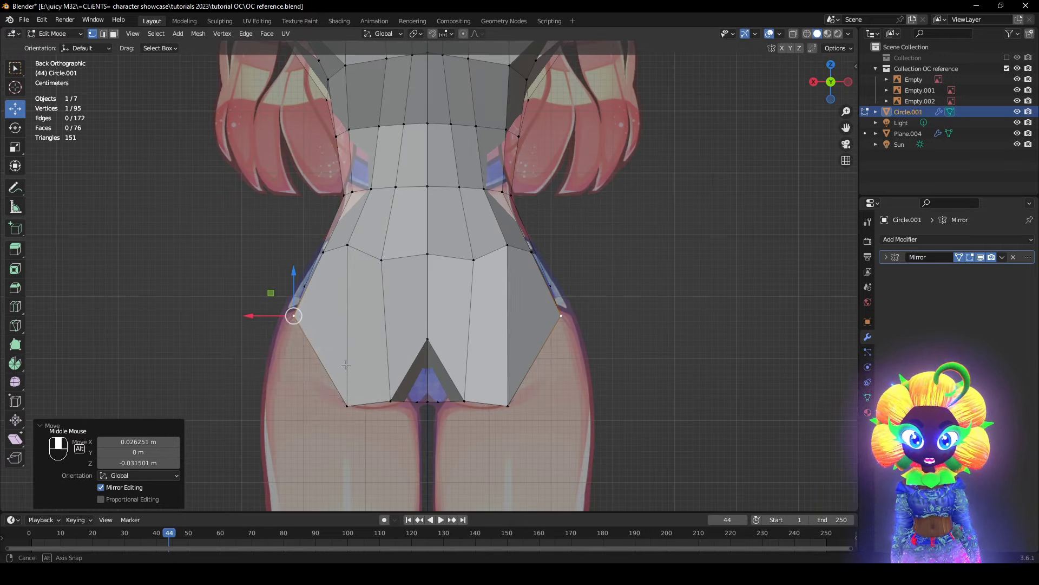
- Lower the centre rear vertex about 0.074 m to close the gap above the crotch
{"action": "key", "text": "alt+z"}
{"action": "key", "text": "alt+z"}
{"action": "left_click", "coordinate": [427, 339]}
{"action": "key", "text": "g"}
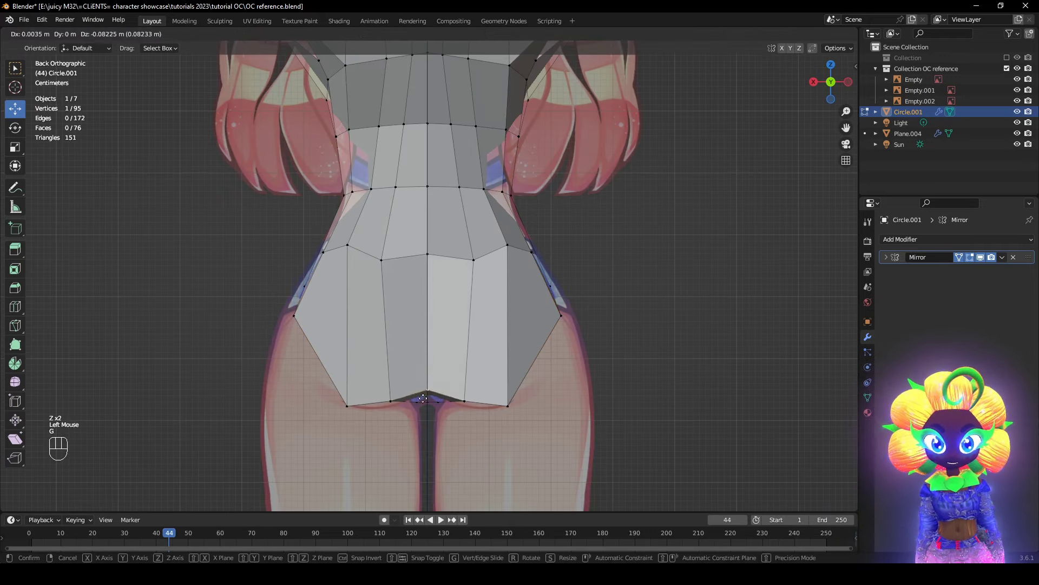
{"action": "left_click", "coordinate": [428, 403]}
- Add one centred horizontal loop cut across the long buttock faces
{"action": "middle_click_drag", "start_coordinate": [427, 404], "coordinate": [432, 342]}
{"action": "key", "text": "ctrl+r"}
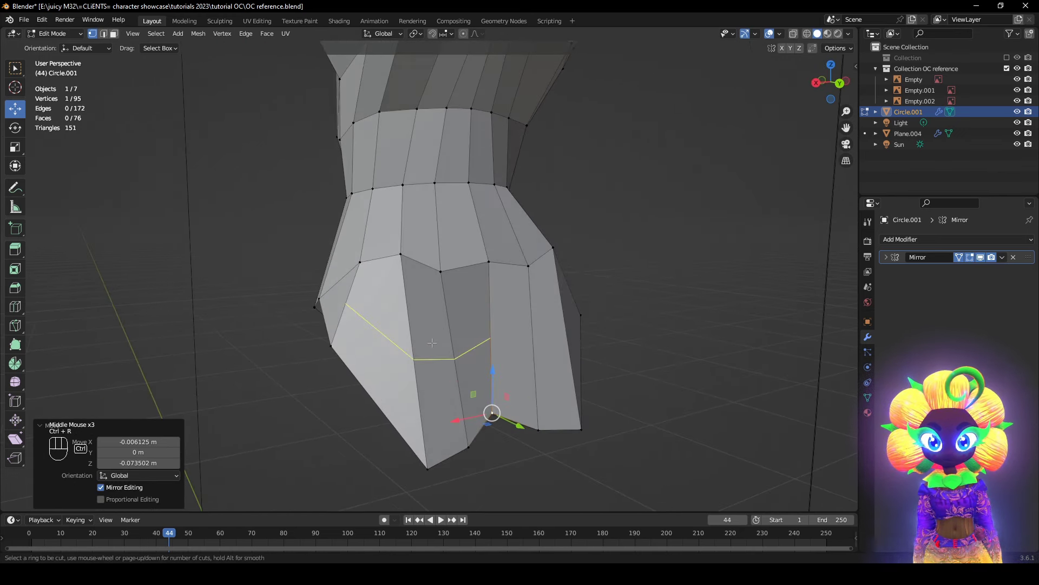
{"action": "middle_click_drag", "start_coordinate": [485, 399], "coordinate": [505, 378]}
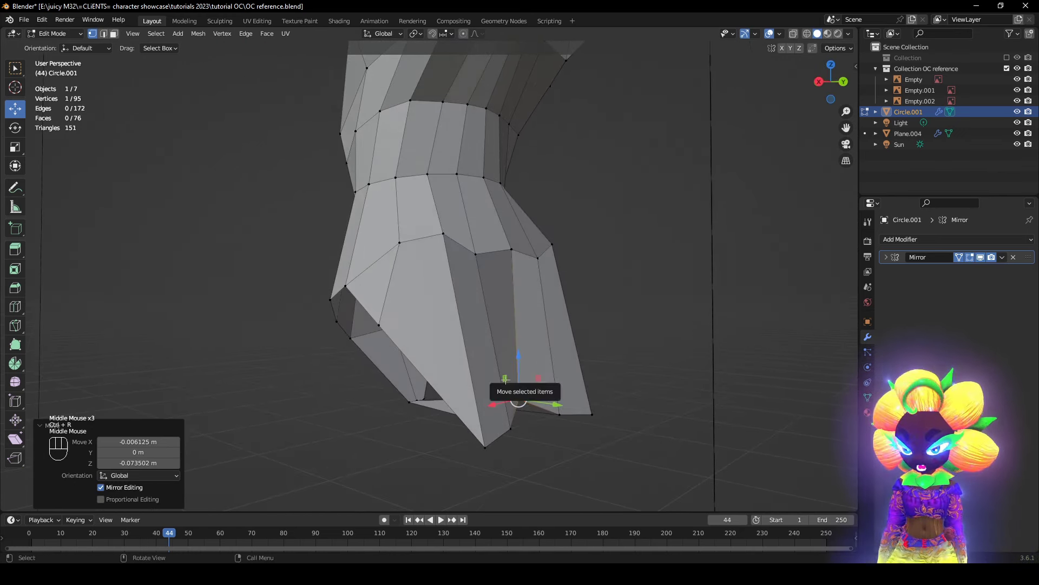
{"action": "left_click", "coordinate": [464, 323]}
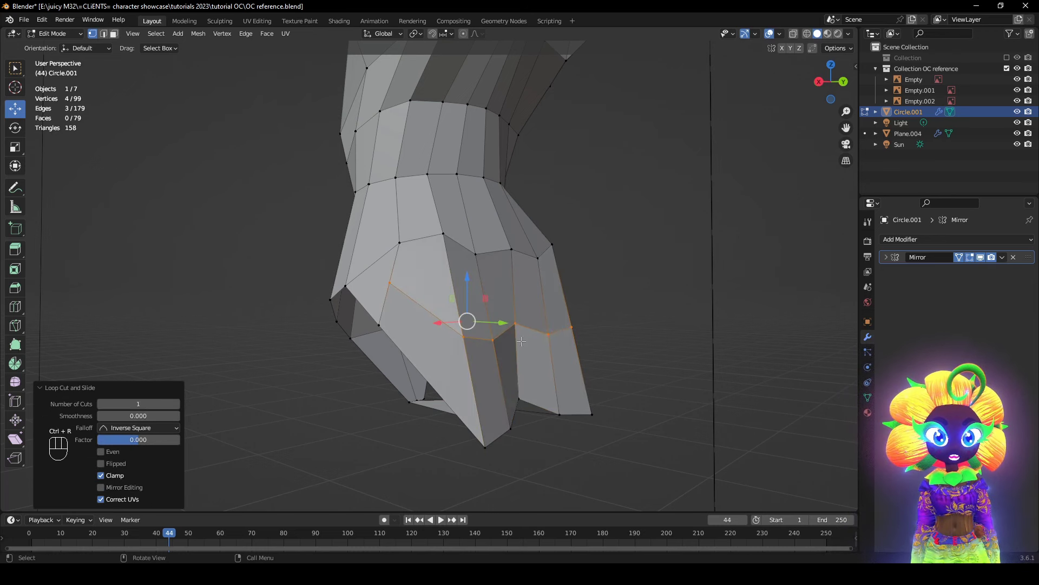
- Push the new buttock loop outward with Shrink/Fatten at an offset of about 0.0438 m
{"action": "middle_click_drag", "start_coordinate": [465, 323], "coordinate": [607, 322], "text": "alt"}
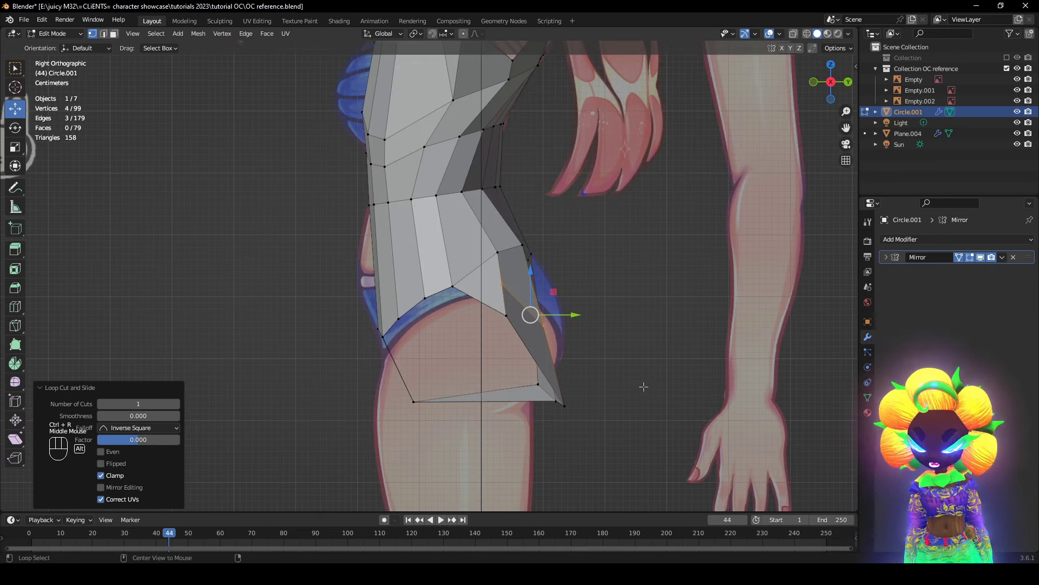
{"action": "key", "text": "alt+s"}
{"action": "left_click", "coordinate": [666, 371]}
{"action": "key", "text": "alt+z"}
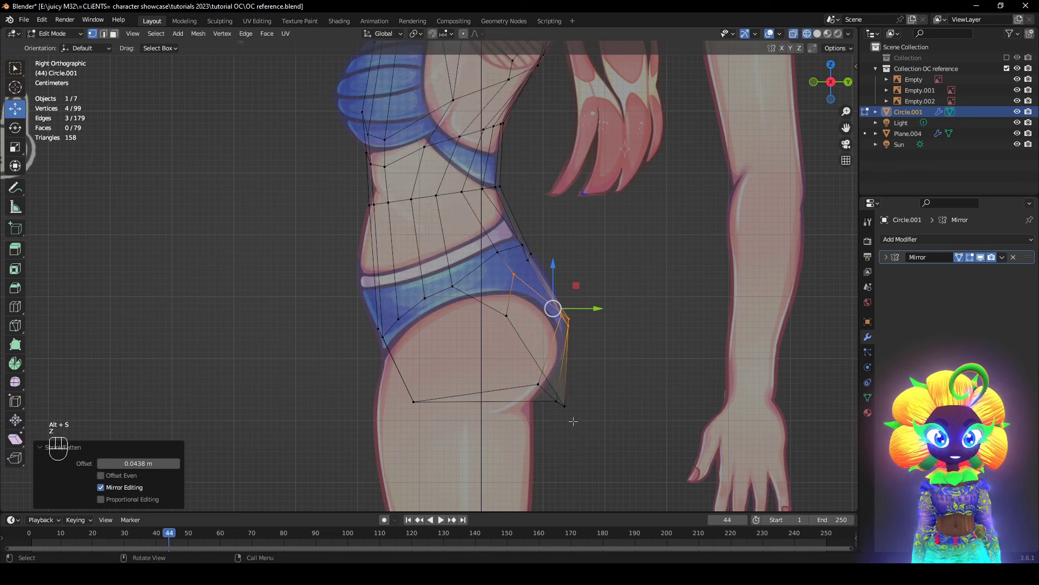
- Move the lowest rear buttock vertex forward to the reference's crease in the right view
{"action": "left_click", "coordinate": [565, 405]}
{"action": "key", "text": "g"}
{"action": "left_click", "coordinate": [537, 397]}
{"action": "scroll", "coordinate": [593, 424], "scroll_direction": "up", "scroll_amount": 2}
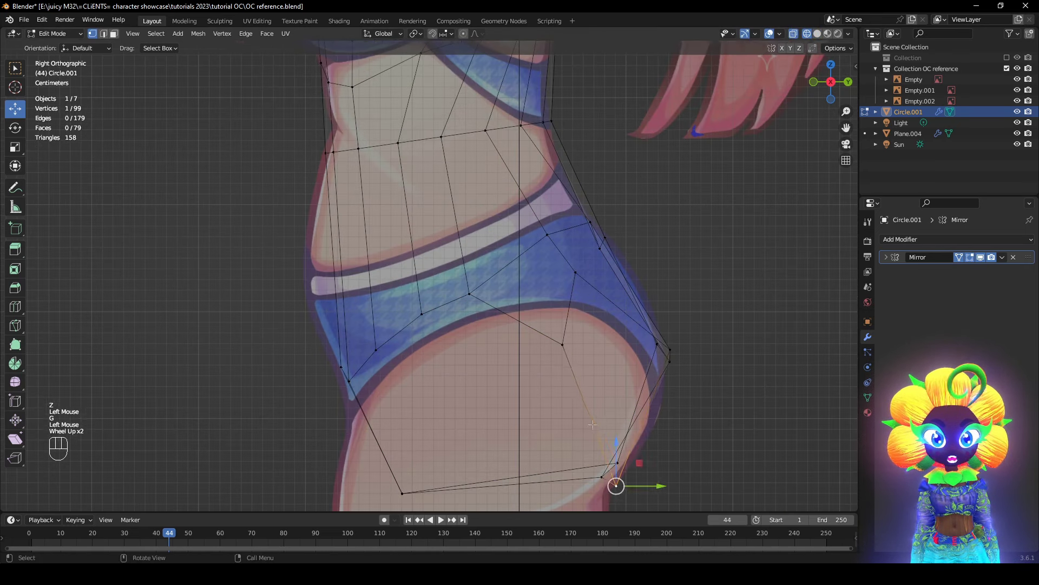
{"action": "key", "text": "g"}
- Apply Smooth Vertices to the three bottom buttock vertices, then move them about 0.015 m backward and 0.026 m down
{"action": "right_click", "coordinate": [715, 456]}
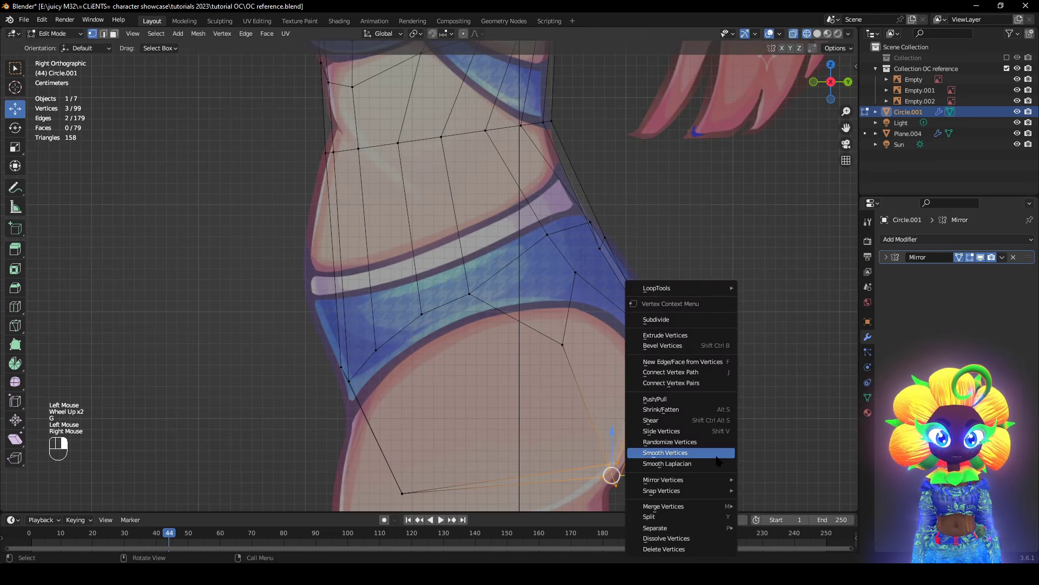
{"action": "left_click", "coordinate": [713, 456]}
{"action": "middle_click_drag", "start_coordinate": [703, 454], "coordinate": [646, 300], "text": "shift"}
{"action": "key", "text": "z"}
{"action": "key", "text": "z"}
{"action": "key", "text": "g"}
{"action": "left_click", "coordinate": [656, 375]}
{"action": "key", "text": "z"}
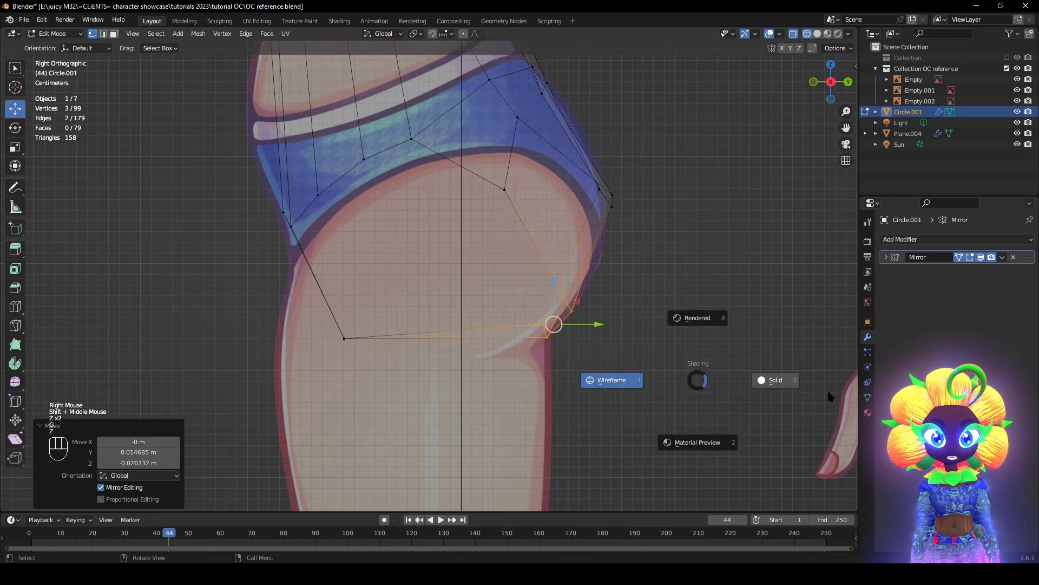
- In the back view, align the inner buttock vertex with the crease and move the outer one about 0.005 m outward and 0.031 m down
{"action": "mouse_move", "coordinate": [812, 397]}
{"action": "middle_mouse_down"}
{"action": "mouse_move", "coordinate": [576, 399]}
{"action": "mouse_move", "coordinate": [550, 390]}
{"action": "middle_mouse_up"}
{"action": "key", "text": "z"}
{"action": "left_click", "coordinate": [368, 339]}
{"action": "scroll", "coordinate": [374, 343], "scroll_direction": "down", "scroll_amount": 2}
{"action": "key", "text": "z"}
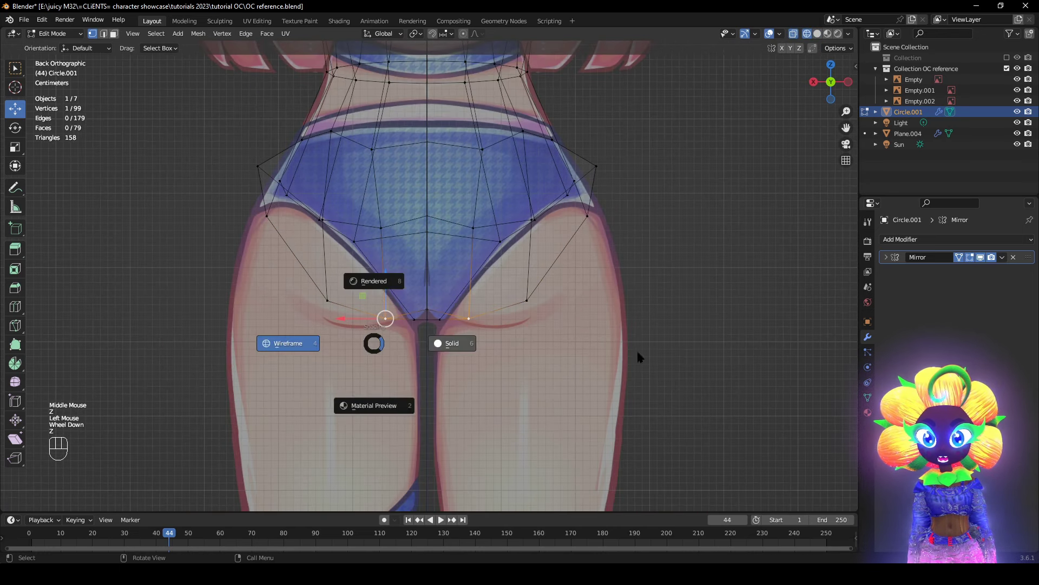
{"action": "key", "text": "g"}
{"action": "left_click", "coordinate": [530, 353]}
{"action": "left_click", "coordinate": [329, 302]}
{"action": "key", "text": "g"}
{"action": "left_click", "coordinate": [327, 325]}
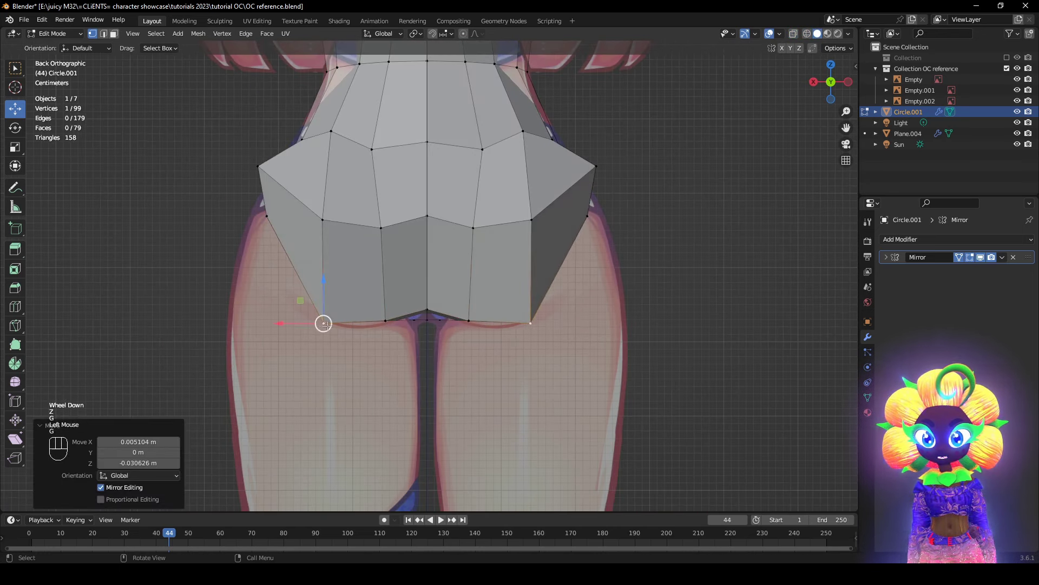
{"action": "key", "text": "g"}
{"action": "right_click", "coordinate": [377, 350]}
- Move the outer hip vertex about 0.028 m outward and 0.023 m down to the thigh outline
{"action": "key", "text": "z"}
{"action": "middle_click_drag", "start_coordinate": [269, 246], "coordinate": [325, 276], "text": "shift"}
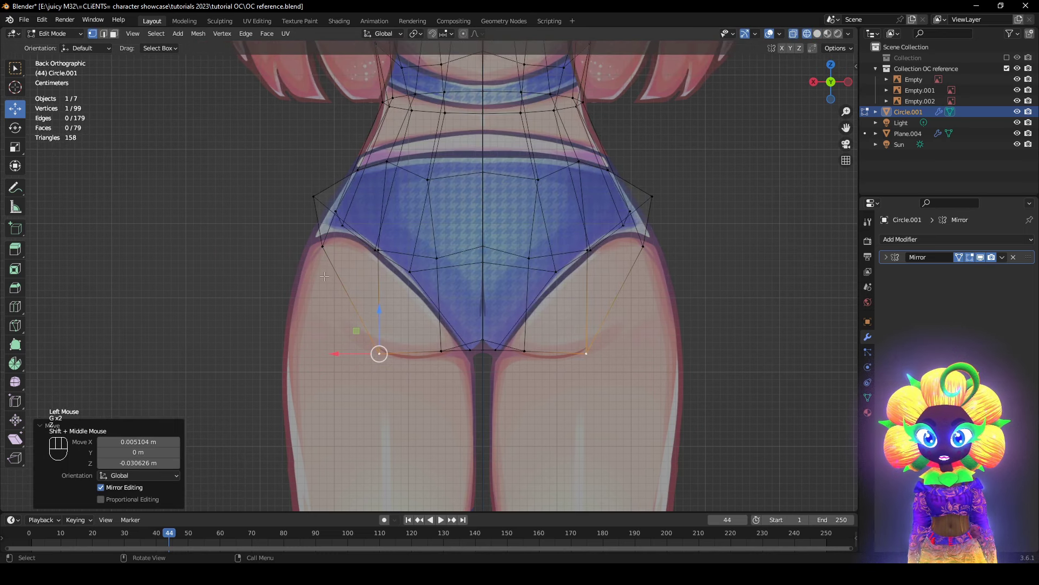
{"action": "left_click", "coordinate": [326, 271]}
{"action": "key", "text": "g"}
{"action": "left_click", "coordinate": [319, 291]}
{"action": "key", "text": "z"}
{"action": "left_click", "coordinate": [390, 207]}
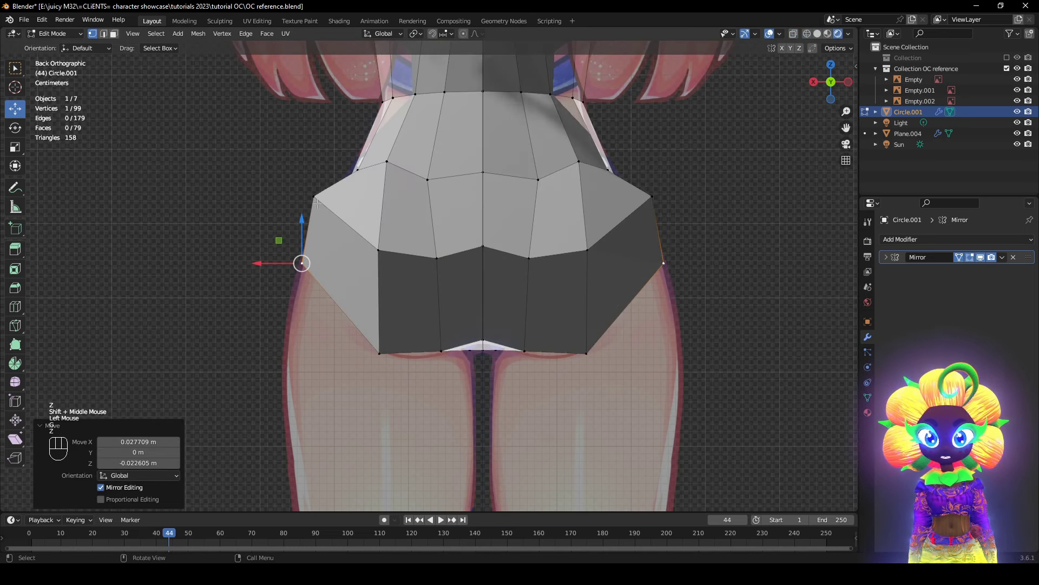
- Move the protruding outer vertex of the new loop inward onto the reference's hip outline
{"action": "left_click", "coordinate": [323, 204]}
{"action": "key", "text": "z"}
{"action": "left_click", "coordinate": [286, 206]}
{"action": "key", "text": "g"}
{"action": "left_click", "coordinate": [346, 233]}
{"action": "key", "text": "z"}
{"action": "left_click", "coordinate": [398, 247]}
- Adjust the lower buttock vertex slightly to follow the reference in the right view
{"action": "mouse_move", "coordinate": [347, 319]}
{"action": "middle_mouse_down"}
{"action": "mouse_move", "coordinate": [432, 356]}
{"action": "mouse_move", "coordinate": [512, 360]}
{"action": "mouse_move", "coordinate": [538, 331]}
{"action": "mouse_move", "coordinate": [638, 275]}
{"action": "middle_mouse_up"}
{"action": "key", "text": "z"}
{"action": "left_click", "coordinate": [579, 335]}
{"action": "key", "text": "g"}
{"action": "left_click", "coordinate": [568, 343]}
{"action": "mouse_move", "coordinate": [567, 343]}
{"action": "middle_mouse_down"}
{"action": "mouse_move", "coordinate": [502, 359]}
{"action": "mouse_move", "coordinate": [512, 355]}
{"action": "middle_mouse_up"}
- Shift the two side vertices of the buttock backward in the right view to space the faces evenly
{"action": "key", "text": "z"}
{"action": "left_click", "coordinate": [492, 214]}
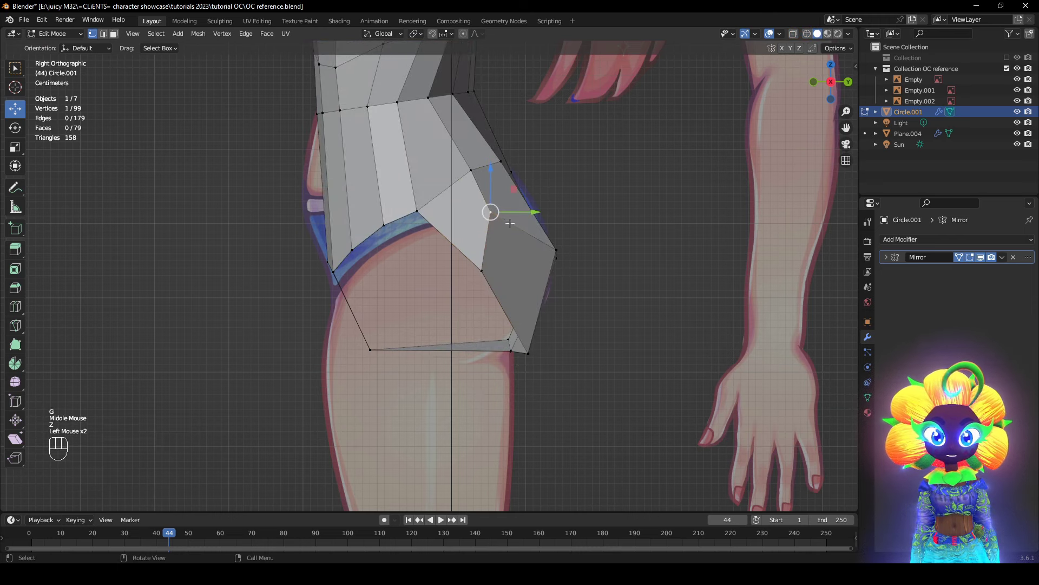
{"action": "key", "text": "z"}
{"action": "key", "text": "g"}
{"action": "left_click", "coordinate": [535, 272]}
{"action": "left_click", "coordinate": [482, 271]}
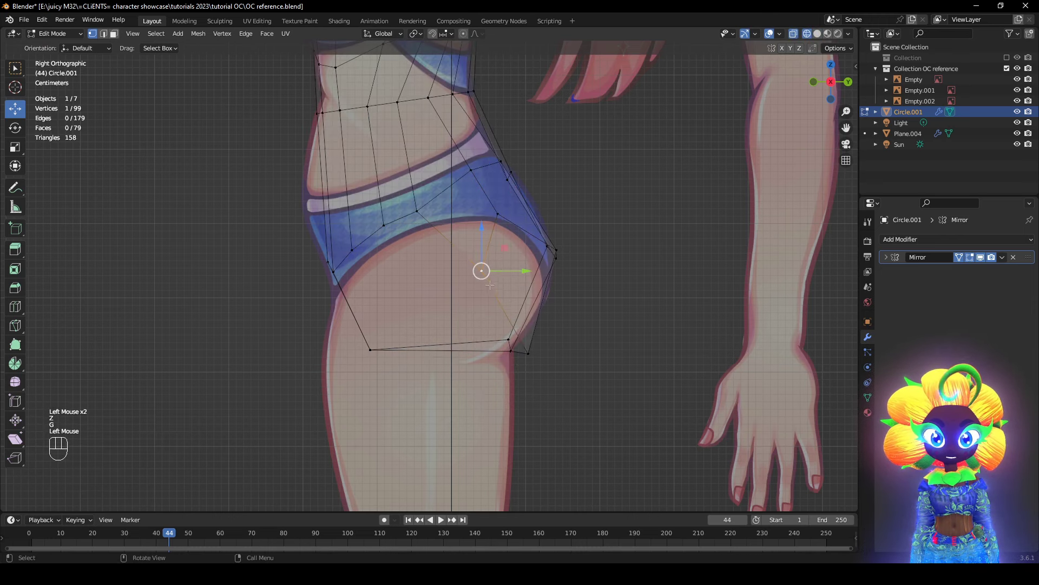
{"action": "key", "text": "g"}
{"action": "left_click", "coordinate": [505, 234]}
{"action": "key", "text": "z"}
- Fine-tune the outer hip vertex in the back view, moving it about 0.0096 m inward and 0.0096 m down
{"action": "scroll", "coordinate": [583, 373], "scroll_direction": "down", "scroll_amount": 1}
{"action": "mouse_move", "coordinate": [642, 352]}
{"action": "middle_mouse_down"}
{"action": "mouse_move", "coordinate": [583, 373]}
{"action": "mouse_move", "coordinate": [608, 359]}
{"action": "mouse_move", "coordinate": [388, 331]}
{"action": "middle_mouse_up"}
{"action": "key", "text": "ctrl+z"}
{"action": "key", "text": "g"}
{"action": "left_click", "coordinate": [584, 334]}
{"action": "key", "text": "z"}
{"action": "key", "text": "g"}
{"action": "left_click", "coordinate": [431, 380]}
{"action": "key", "text": "z"}
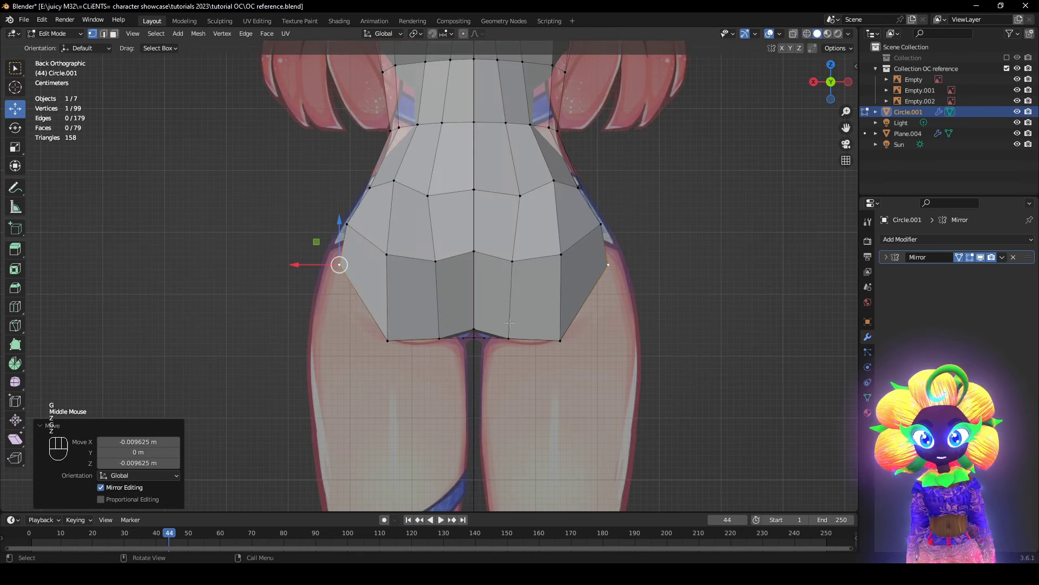
- Select the leg opening's boundary loop and round it with LoopTools Circle using the Best fit method
{"action": "key", "text": "alt+z"}
{"action": "middle_click_drag", "start_coordinate": [428, 307], "coordinate": [624, 283]}
{"action": "left_click", "coordinate": [476, 254], "text": "alt"}
{"action": "key", "text": "alt+z"}
{"action": "key", "text": "alt+z"}
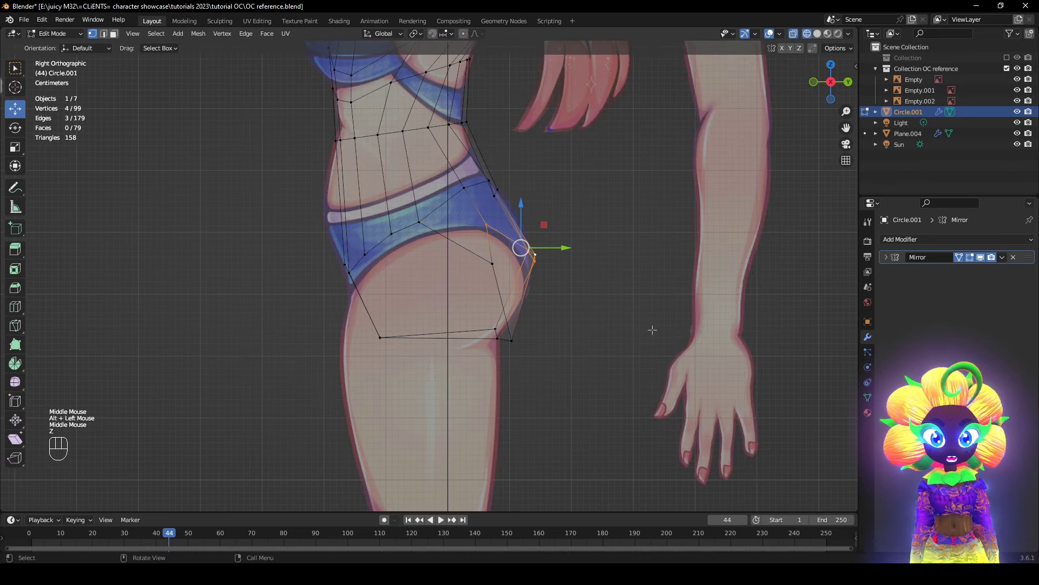
{"action": "middle_click_drag", "start_coordinate": [530, 347], "coordinate": [515, 247], "text": "shift"}
{"action": "left_click", "coordinate": [526, 247], "text": "alt"}
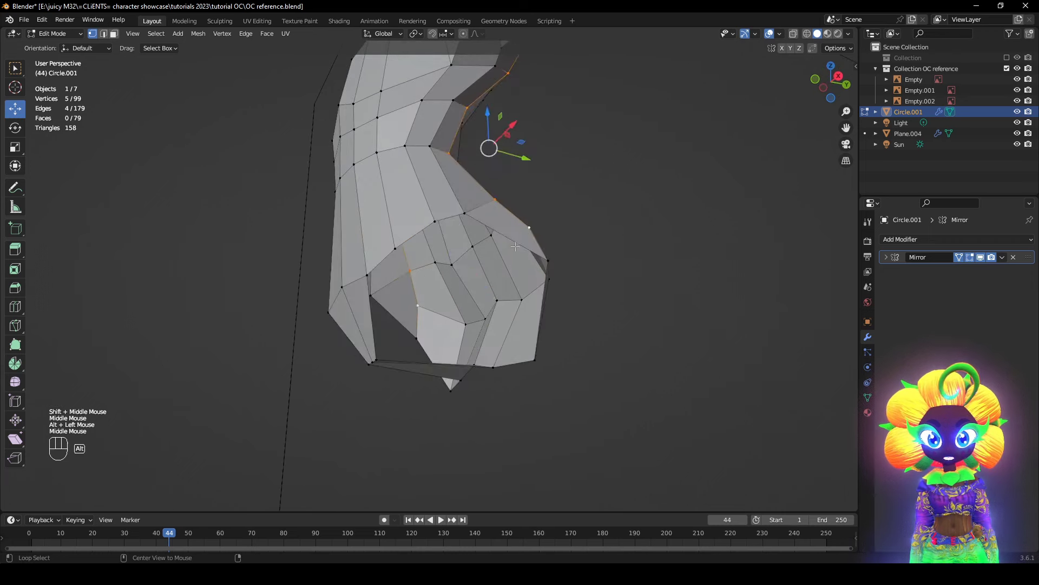
{"action": "right_click", "coordinate": [643, 338]}
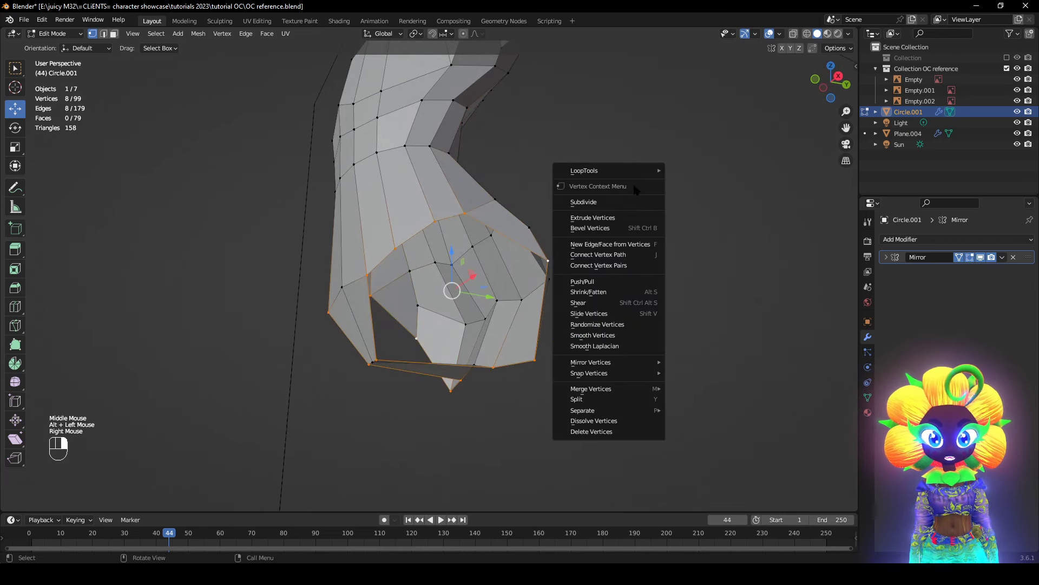
{"action": "mouse_move", "coordinate": [637, 172]}
{"action": "left_click", "coordinate": [677, 182]}
- Compare the rounded leg opening with the front and side references in solid and wireframe shading
{"action": "middle_click_drag", "start_coordinate": [622, 267], "coordinate": [457, 427]}
{"action": "key", "text": "z"}
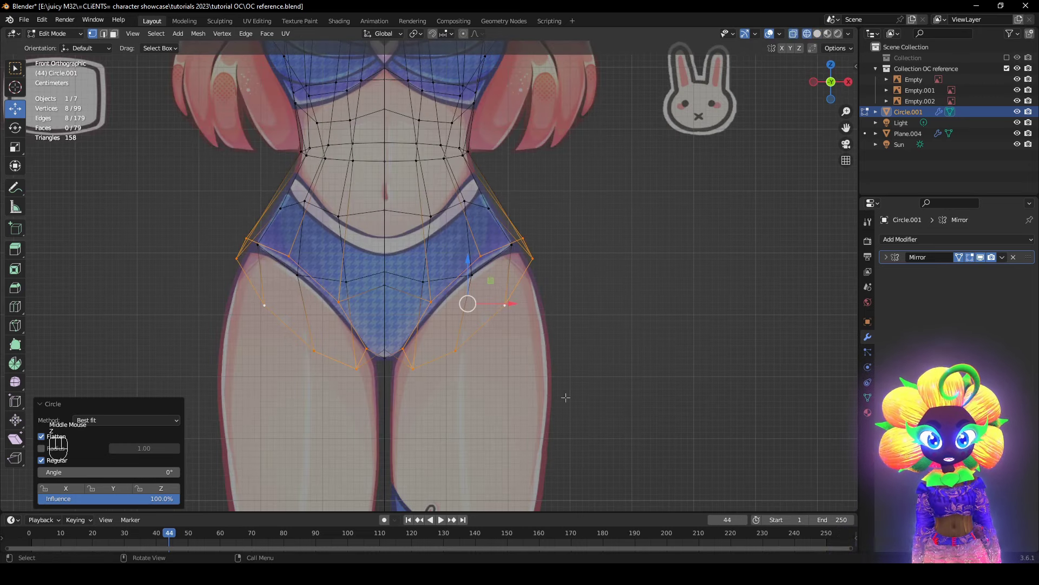
{"action": "key", "text": "z"}
{"action": "middle_click_drag", "start_coordinate": [582, 399], "coordinate": [502, 413]}
{"action": "key", "text": "z"}
{"action": "key", "text": "z"}
{"action": "left_click", "coordinate": [564, 429]}
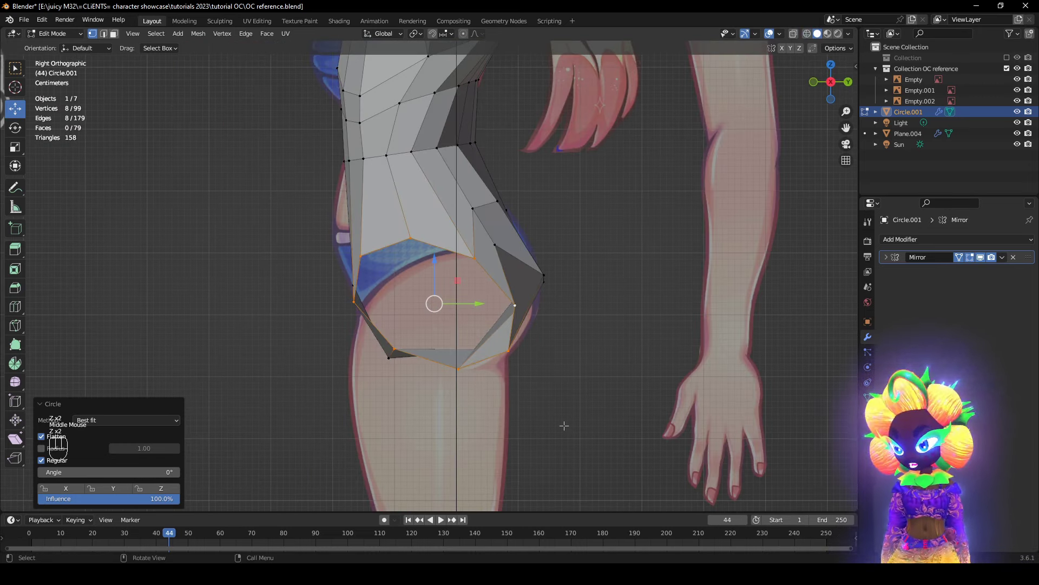
{"action": "scroll", "coordinate": [564, 424], "scroll_direction": "down", "scroll_amount": 1}
{"action": "mouse_move", "coordinate": [564, 424]}
{"action": "middle_mouse_down"}
{"action": "mouse_move", "coordinate": [538, 352]}
{"action": "mouse_move", "coordinate": [601, 348]}
{"action": "middle_mouse_up"}
{"action": "middle_click_drag", "start_coordinate": [570, 388], "coordinate": [585, 356], "text": "shift"}
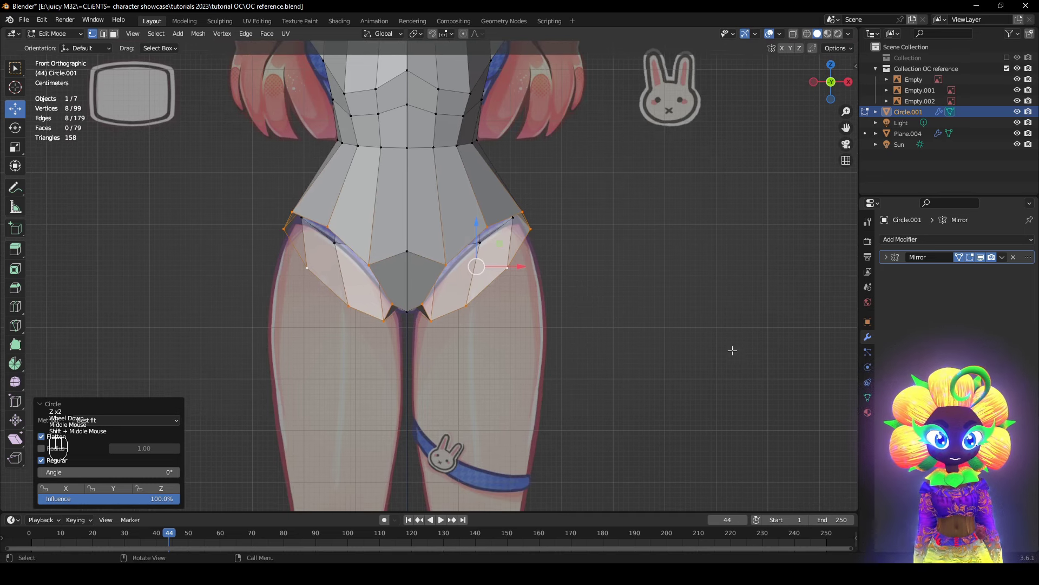
{"action": "key", "text": "g"}
{"action": "right_click", "coordinate": [650, 322]}
{"action": "left_click", "coordinate": [981, 257]}
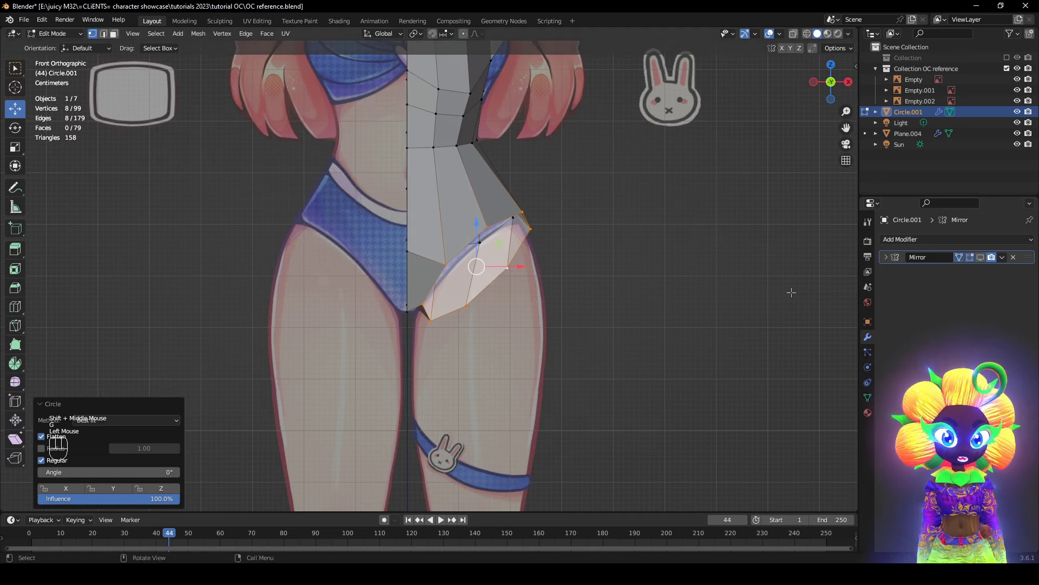
{"action": "key", "text": "g"}
{"action": "right_click", "coordinate": [675, 302]}
{"action": "scroll", "coordinate": [377, 371], "scroll_direction": "up", "scroll_amount": 4}
{"action": "key", "text": "g"}
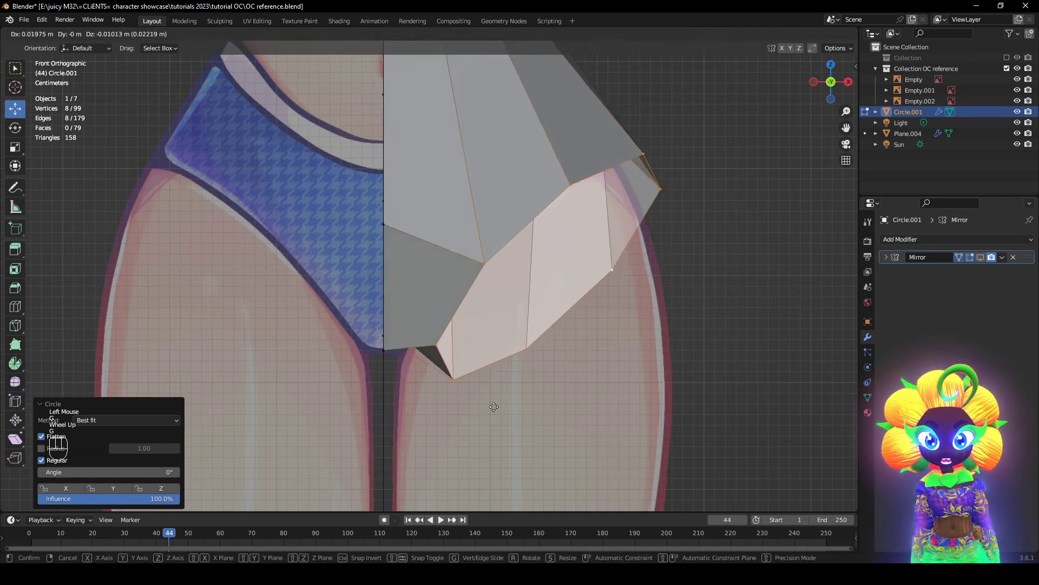
{"action": "right_click", "coordinate": [499, 405]}
{"action": "key", "text": "s"}
{"action": "right_click", "coordinate": [774, 345]}
{"action": "left_click", "coordinate": [980, 257]}
{"action": "scroll", "coordinate": [677, 271], "scroll_direction": "down", "scroll_amount": 2}
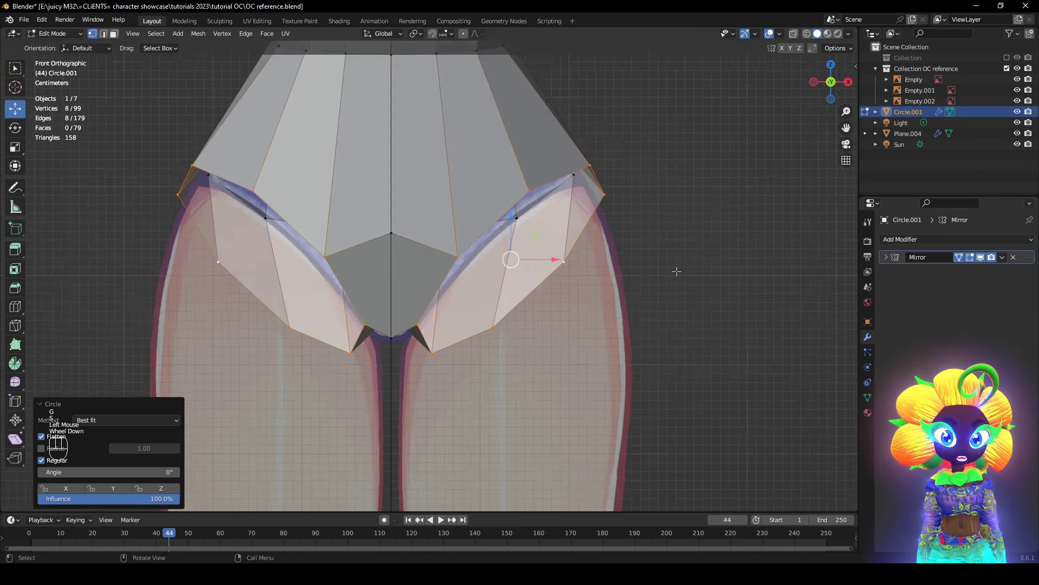
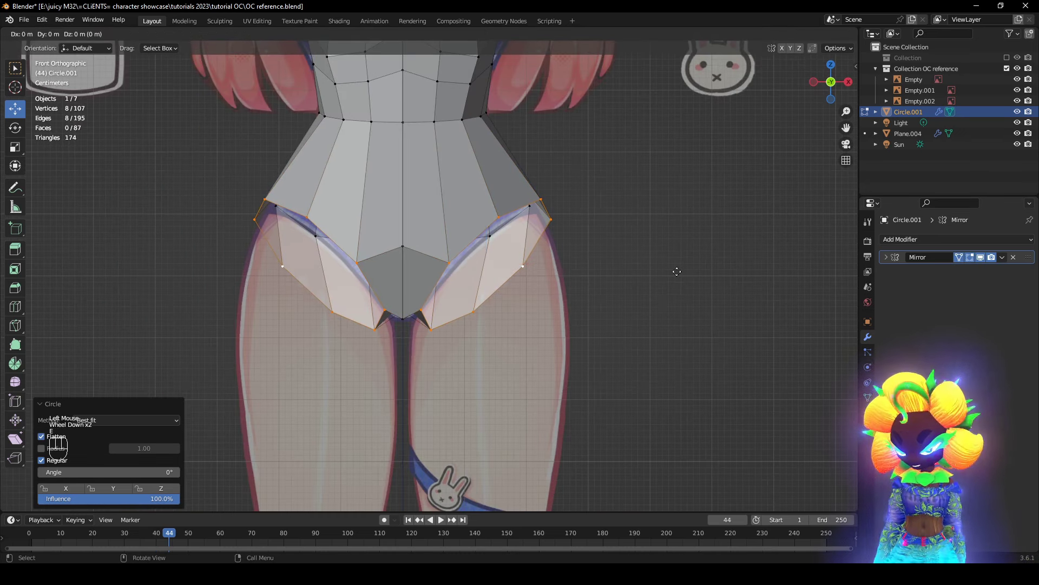
- Extrude the leg opening's boundary loop about 0.131 m straight down and scale the new loop by about 1.186
{"action": "left_click", "coordinate": [700, 353]}
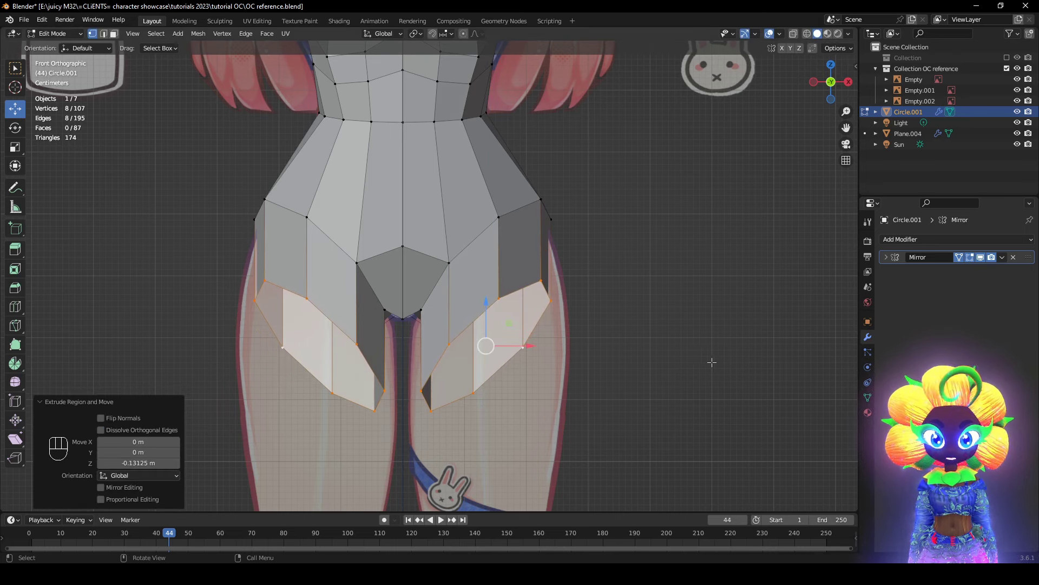
{"action": "right_click", "coordinate": [740, 366]}
{"action": "key", "text": "s"}
{"action": "left_click", "coordinate": [792, 399]}
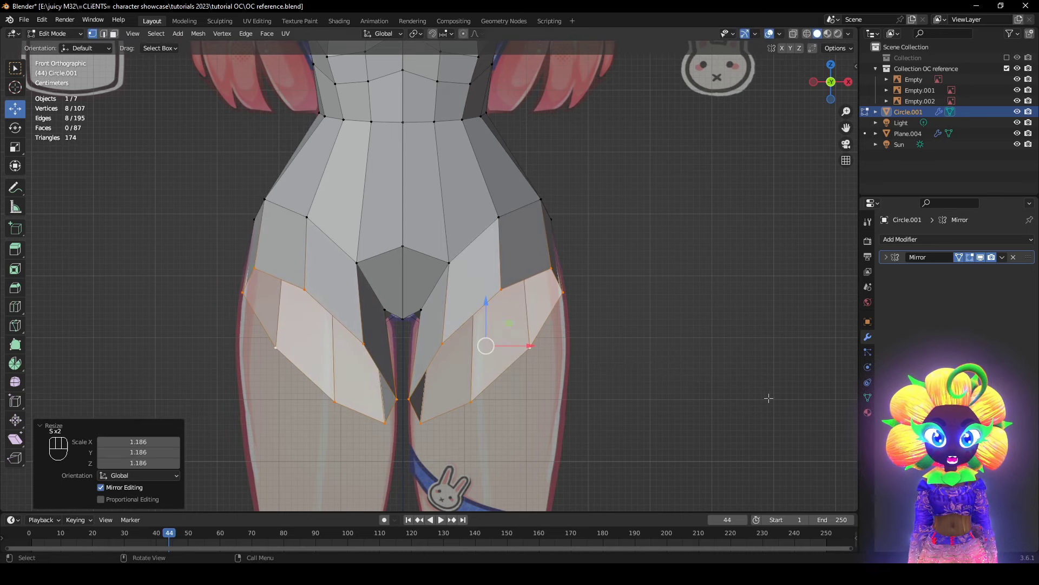
{"action": "middle_click_drag", "start_coordinate": [639, 385], "coordinate": [423, 404]}
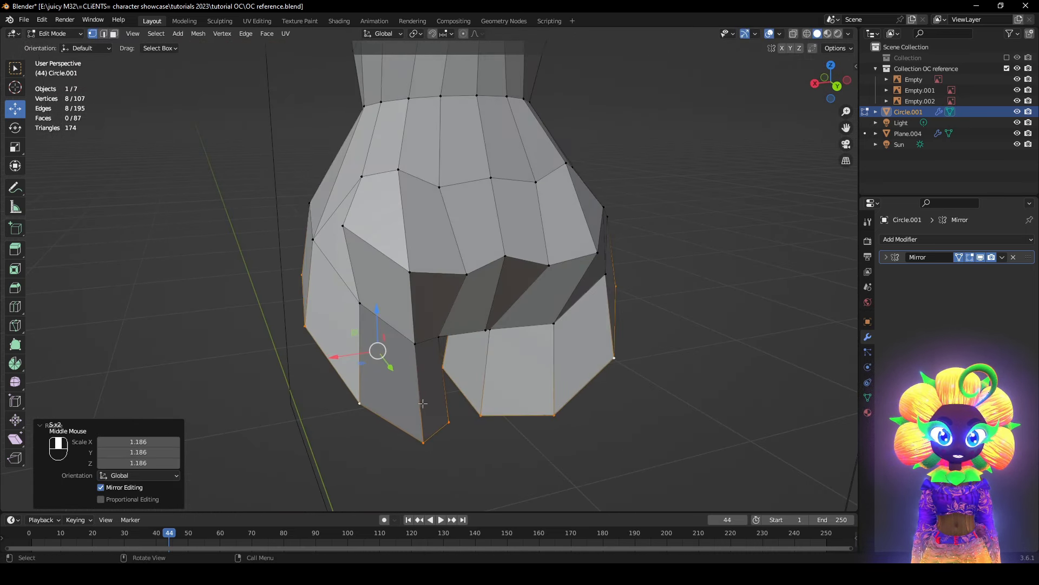
- Add a Subdivision Surface modifier with viewport and render levels of 1, shown on the editing cage, and inspect the smoothed hips
{"action": "left_click", "coordinate": [930, 240]}
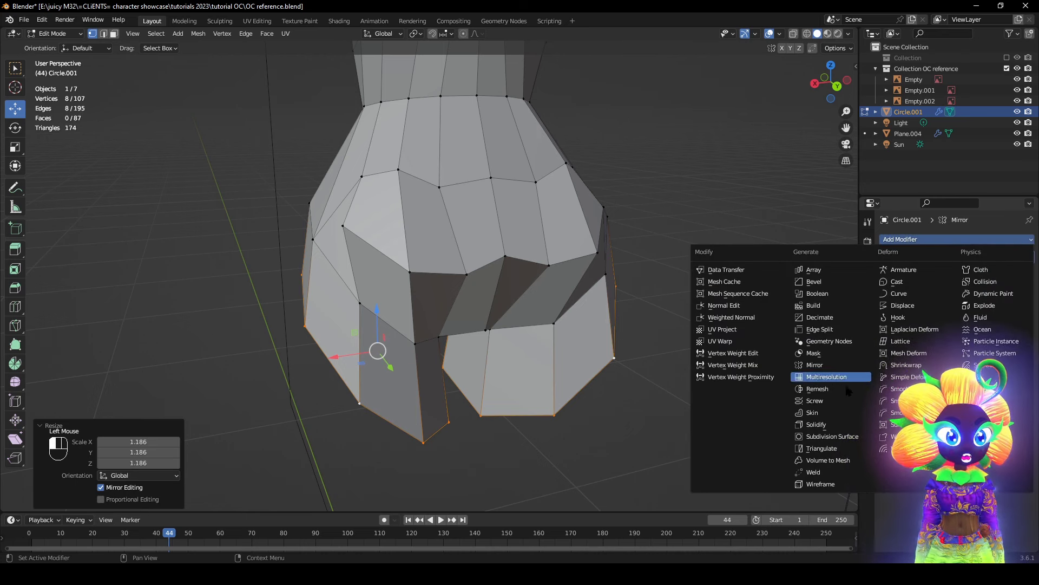
{"action": "left_click", "coordinate": [841, 440]}
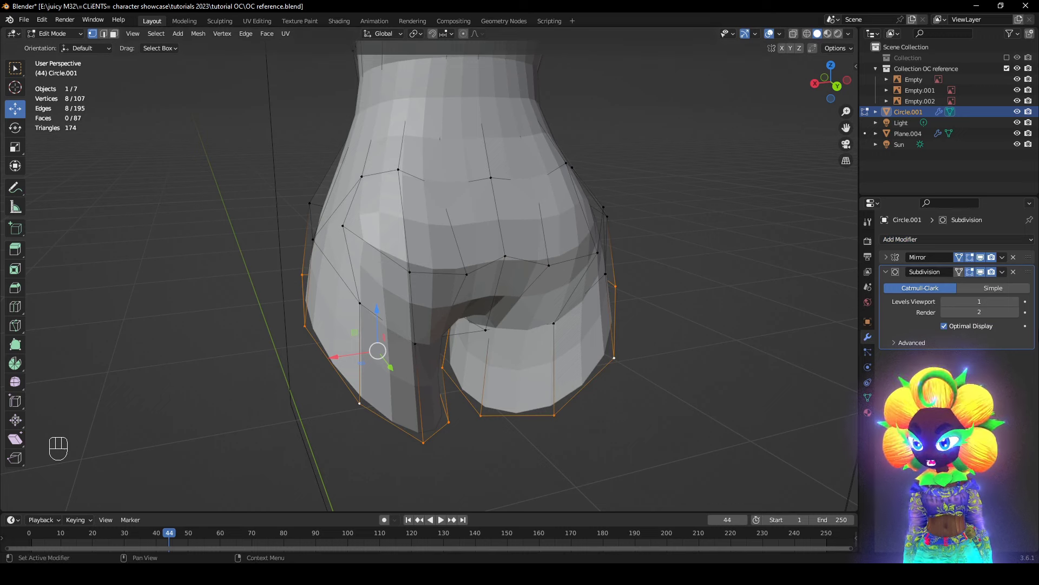
{"action": "left_click", "coordinate": [960, 272]}
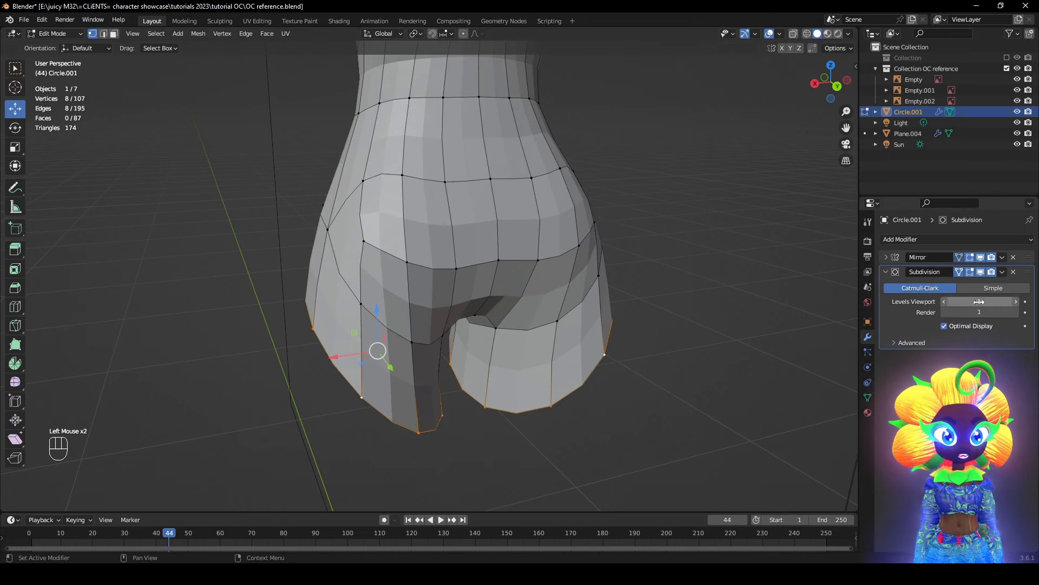
{"action": "middle_click_drag", "start_coordinate": [569, 314], "coordinate": [510, 223]}
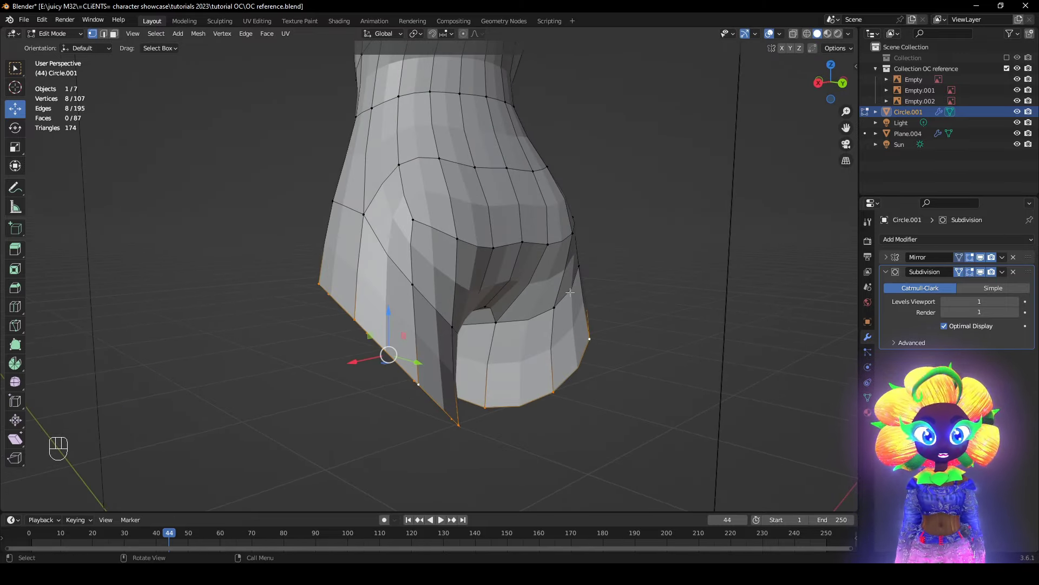
{"action": "middle_click_drag", "start_coordinate": [570, 292], "coordinate": [726, 290]}
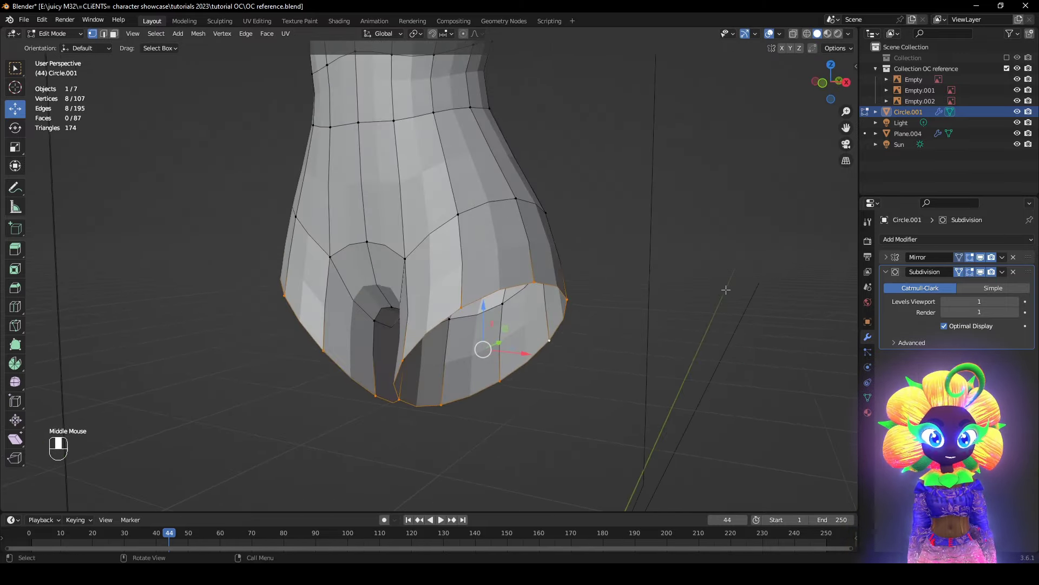
- Turn off the subdivision's viewport display and smooth the three vertices along the buttocks' lower crease
{"action": "left_click", "coordinate": [980, 272]}
{"action": "middle_click_drag", "start_coordinate": [630, 330], "coordinate": [391, 323]}
{"action": "middle_click_drag", "start_coordinate": [401, 320], "coordinate": [424, 306]}
{"action": "key", "text": "z"}
{"action": "scroll", "coordinate": [628, 362], "scroll_direction": "up", "scroll_amount": 1}
{"action": "key", "text": "z"}
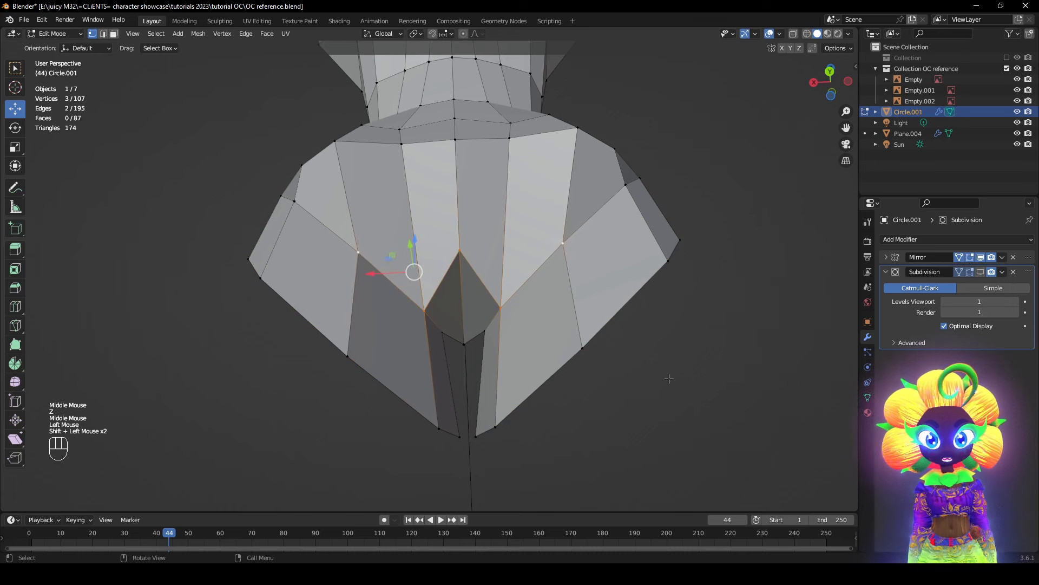
{"action": "right_click", "coordinate": [669, 378]}
{"action": "left_click", "coordinate": [648, 452]}
- Move the rear leg-opening vertex beneath the buttock about 0.037 m backward in the right view
{"action": "middle_click_drag", "start_coordinate": [648, 452], "coordinate": [551, 392]}
{"action": "key", "text": "z"}
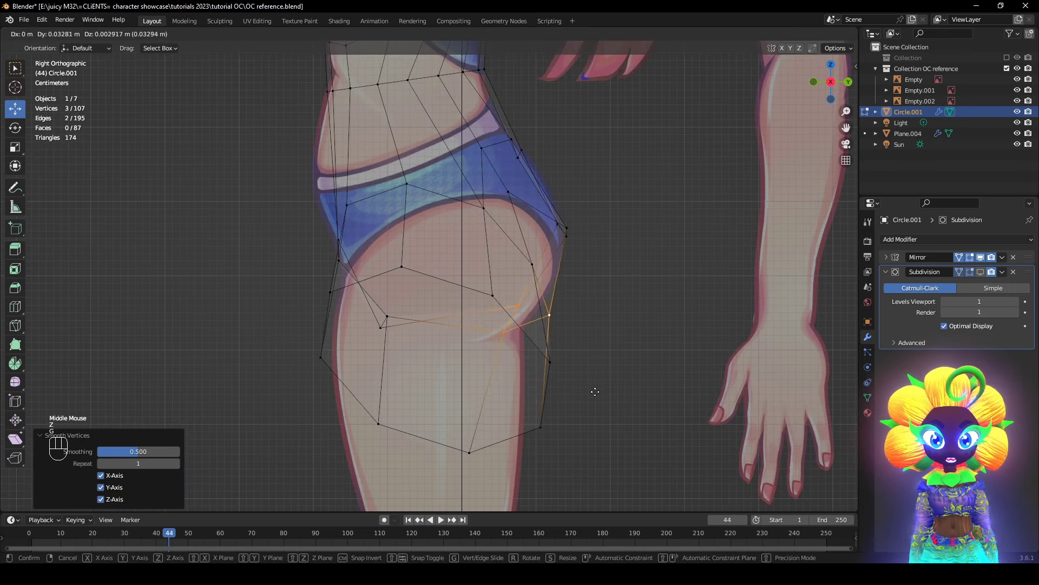
{"action": "right_click", "coordinate": [593, 391]}
{"action": "left_click", "coordinate": [476, 333]}
{"action": "key", "text": "g"}
{"action": "left_click", "coordinate": [506, 336]}
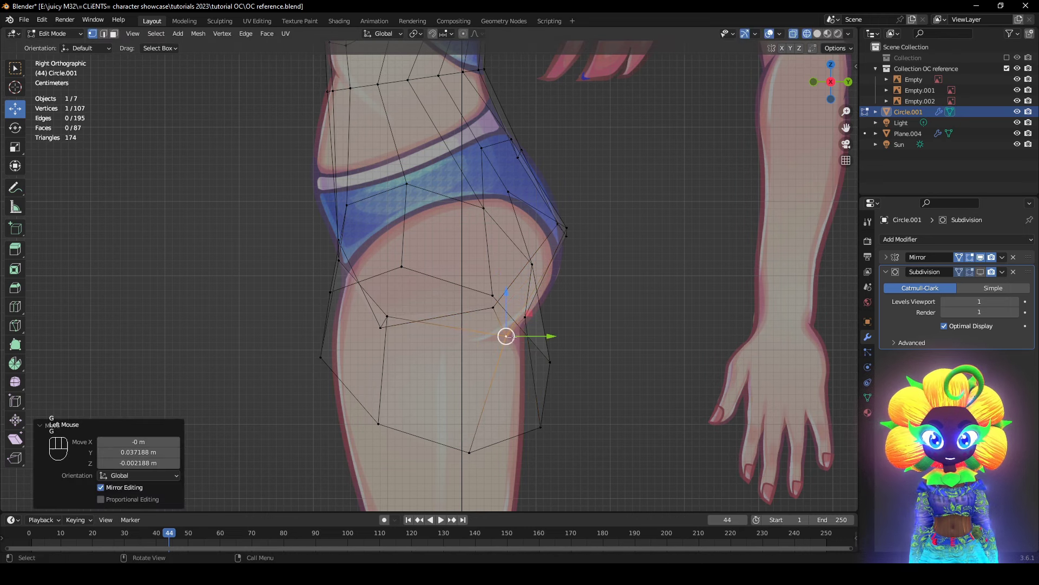
- Reshape the buttock's rearmost point, moving its two vertices about 0.007 m backward and 0.011 m down in the right view
{"action": "left_click", "coordinate": [558, 222]}
{"action": "key", "text": "g"}
{"action": "left_click", "coordinate": [572, 251]}
{"action": "key", "text": "z"}
{"action": "mouse_move", "coordinate": [606, 258]}
{"action": "middle_mouse_down"}
{"action": "mouse_move", "coordinate": [509, 271]}
{"action": "mouse_move", "coordinate": [569, 227]}
{"action": "middle_mouse_up"}
{"action": "key", "text": "shift+z"}
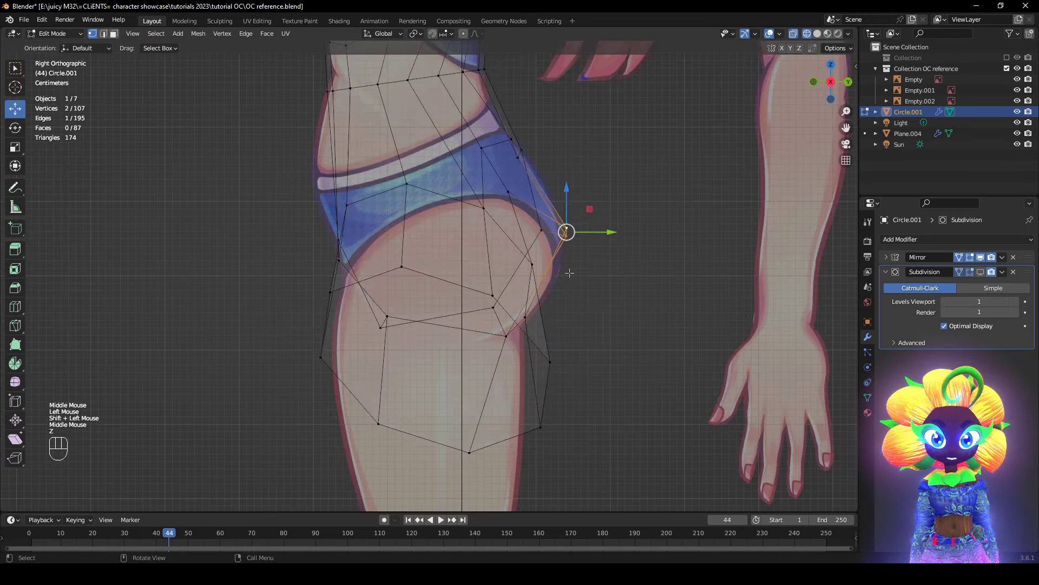
{"action": "left_click", "coordinate": [569, 230], "text": "shift"}
{"action": "key", "text": "g"}
{"action": "left_click", "coordinate": [601, 287]}
{"action": "key", "text": "shift+z"}
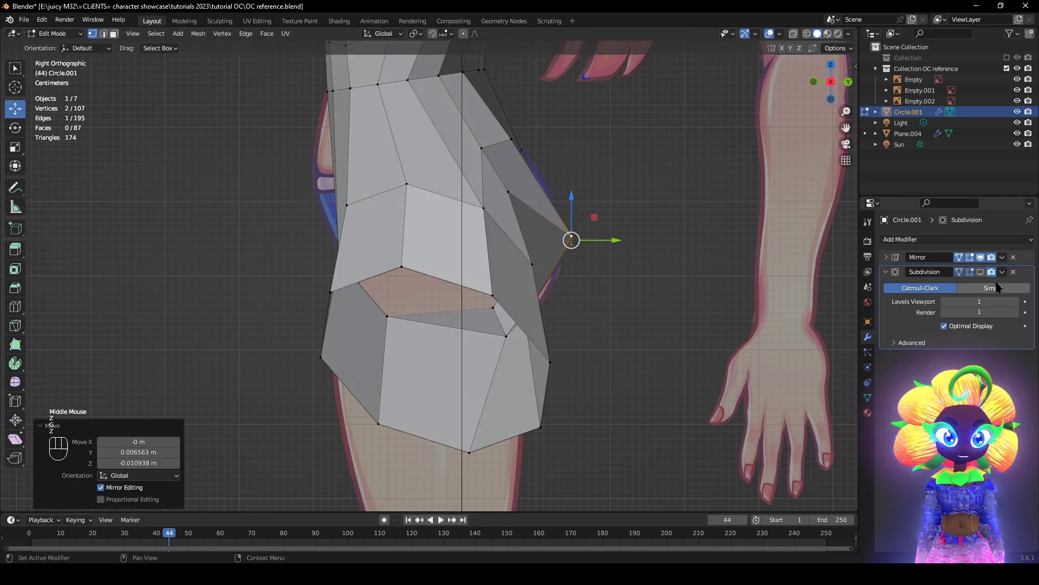
- Push the two rear buttock vertices about 0.024 m backward and 0.049 m down, and lower them another 0.036 m in the back view
{"action": "key", "text": "shift+z"}
{"action": "mouse_move", "coordinate": [647, 317]}
{"action": "middle_mouse_down"}
{"action": "mouse_move", "coordinate": [613, 329]}
{"action": "mouse_move", "coordinate": [677, 330]}
{"action": "middle_mouse_up"}
{"action": "key", "text": "shift+z"}
{"action": "left_click", "coordinate": [982, 271]}
{"action": "middle_click_drag", "start_coordinate": [609, 314], "coordinate": [580, 310], "text": "alt"}
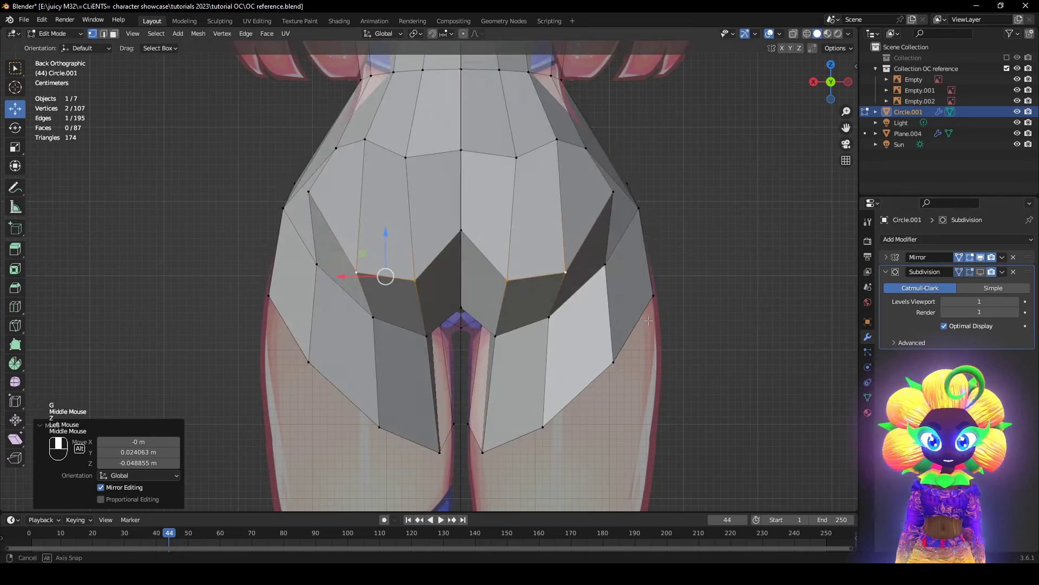
{"action": "key", "text": "z"}
{"action": "key", "text": "z"}
{"action": "key", "text": "g"}
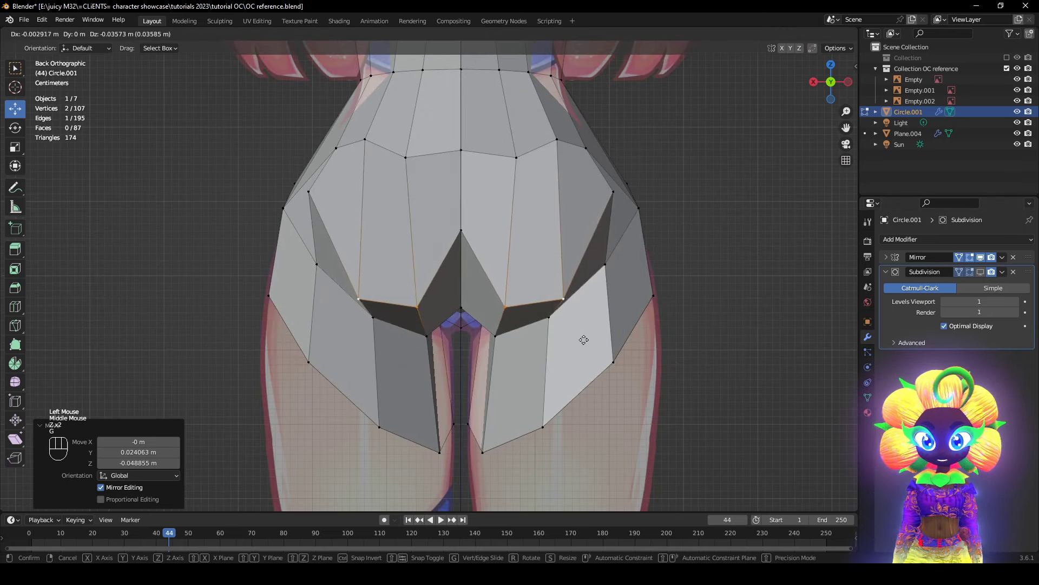
{"action": "left_click", "coordinate": [584, 339]}
- Reposition the rear inner vertex at the top of the thigh, just below the buttock crease
{"action": "left_click", "coordinate": [426, 335]}
{"action": "middle_click_drag", "start_coordinate": [426, 336], "coordinate": [525, 339]}
{"action": "middle_click_drag", "start_coordinate": [582, 375], "coordinate": [574, 284], "text": "alt"}
{"action": "key", "text": "z"}
{"action": "key", "text": "g"}
{"action": "left_click", "coordinate": [647, 374]}
{"action": "key", "text": "z"}
{"action": "scroll", "coordinate": [644, 374], "scroll_direction": "down", "scroll_amount": 1}
{"action": "middle_click_drag", "start_coordinate": [574, 284], "coordinate": [615, 301]}
- Select the thigh's lower boundary loop and flatten it by scaling to 0 along Z
{"action": "left_click", "coordinate": [333, 210], "text": "alt"}
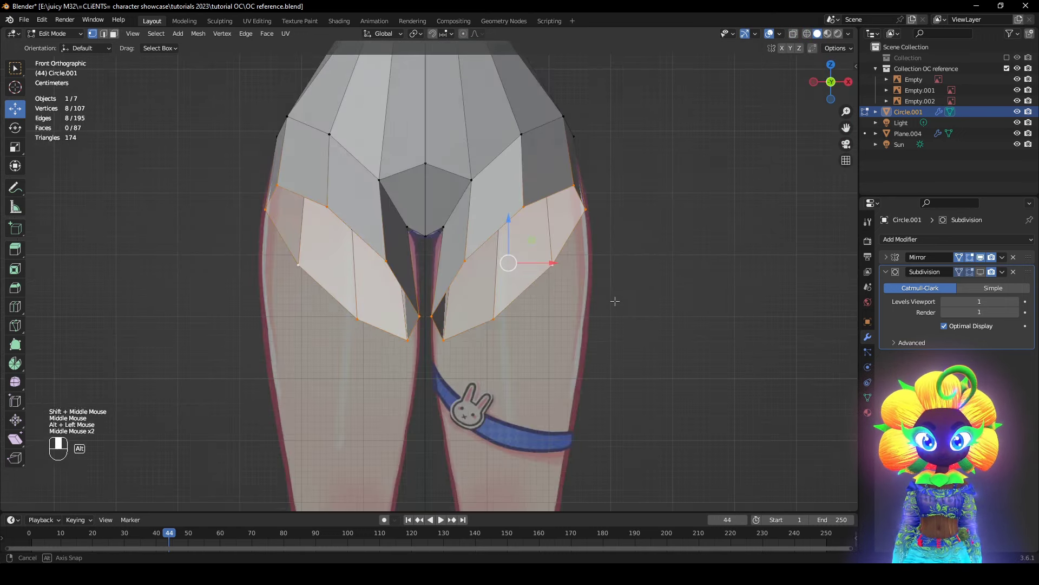
{"action": "scroll", "coordinate": [639, 278], "scroll_direction": "down", "scroll_amount": 1}
{"action": "key", "text": "s"}
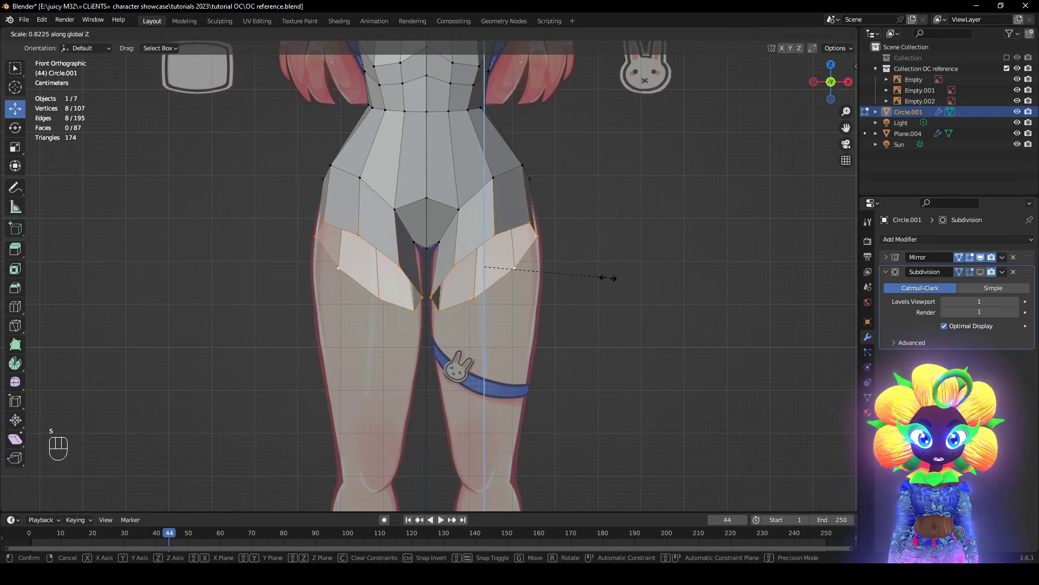
{"action": "left_click", "coordinate": [590, 272]}
{"action": "middle_click_drag", "start_coordinate": [590, 273], "coordinate": [895, 319]}
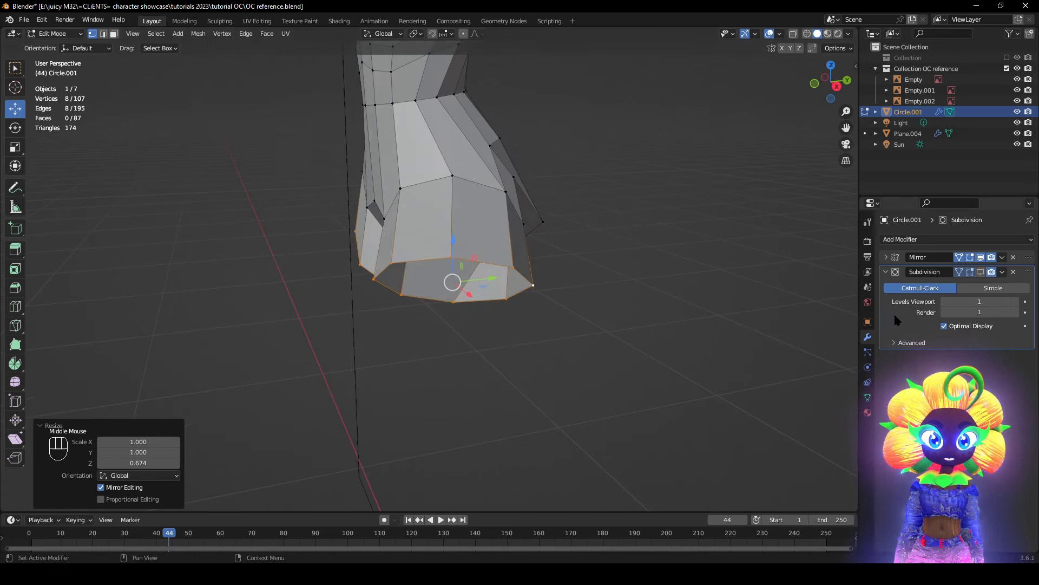
{"action": "middle_click_drag", "start_coordinate": [517, 305], "coordinate": [619, 290], "text": "alt"}
{"action": "type", "text": "s"}
{"action": "type", "text": "0"}
{"action": "key", "text": "Return"}
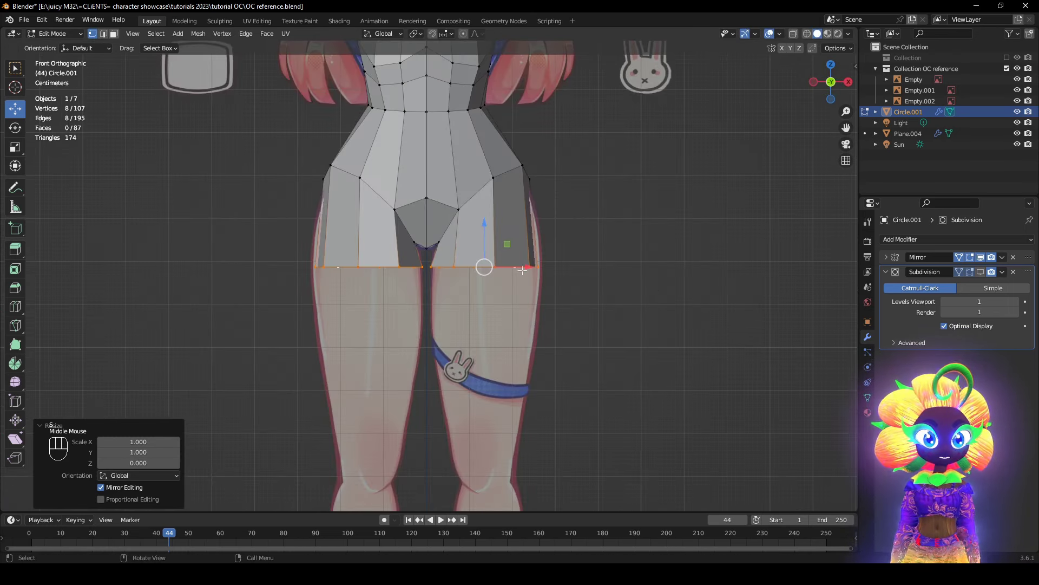
- Shift the flattened thigh loop about 0.01 m outward and rotate it -23.5° in the front view
{"action": "key", "text": "g"}
{"action": "left_click", "coordinate": [581, 308]}
{"action": "key", "text": "r"}
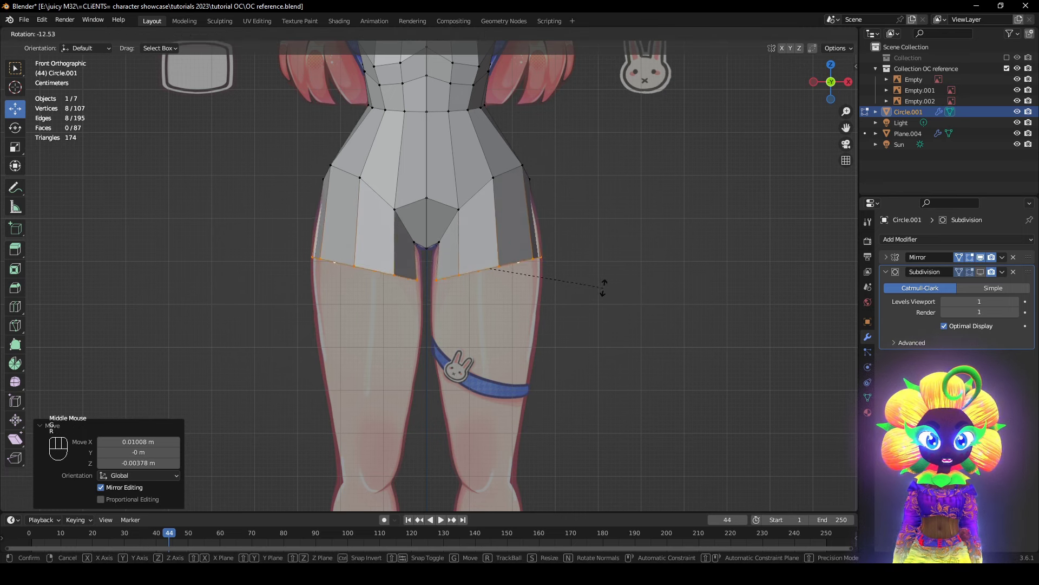
{"action": "left_click", "coordinate": [622, 284]}
- Expand the tilted thigh loop with Shrink/Fatten by about 0.0101 m against the front reference
{"action": "mouse_move", "coordinate": [638, 294]}
{"action": "middle_mouse_down"}
{"action": "mouse_move", "coordinate": [478, 295]}
{"action": "mouse_move", "coordinate": [644, 287]}
{"action": "middle_mouse_up"}
{"action": "key", "text": "z"}
{"action": "key", "text": "alt+s"}
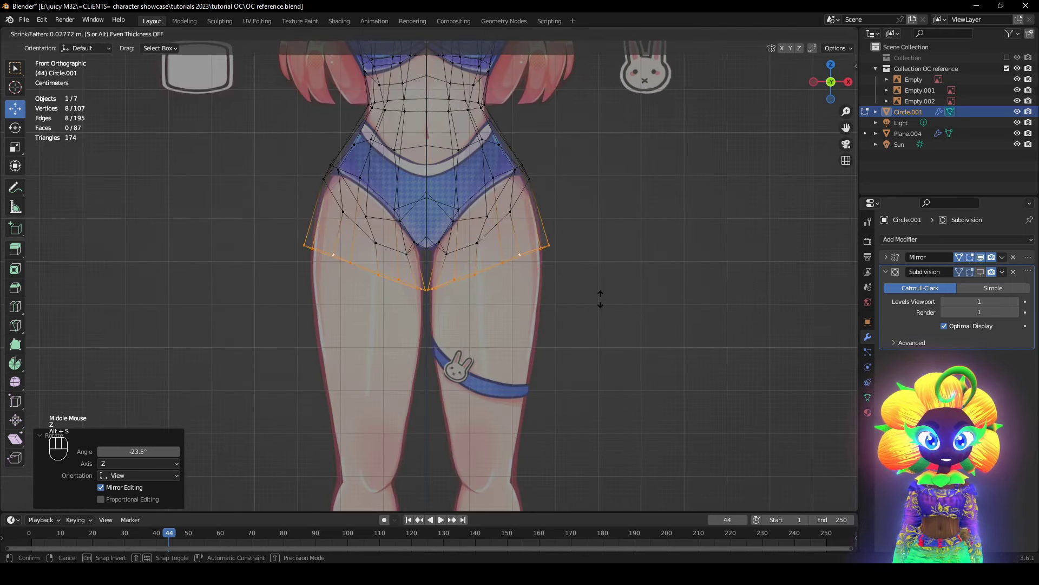
{"action": "left_click", "coordinate": [599, 297]}
- Narrow the thigh loop to 0.757 along Y and move it 0.0063 m forward to fit the side reference
{"action": "middle_click_drag", "start_coordinate": [599, 297], "coordinate": [504, 292]}
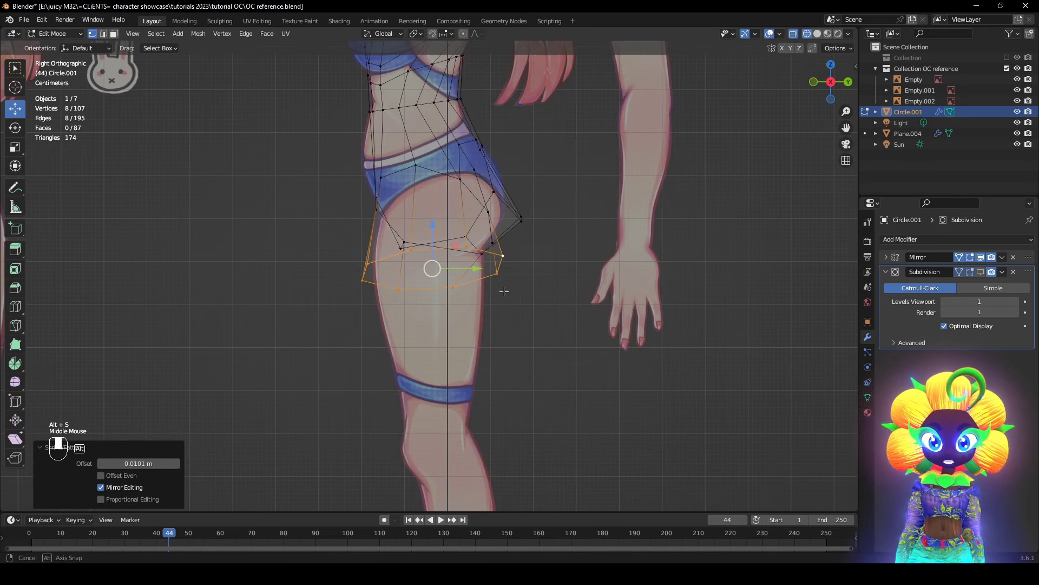
{"action": "scroll", "coordinate": [739, 318], "scroll_direction": "up", "scroll_amount": 1}
{"action": "key", "text": "z"}
{"action": "key", "text": "s"}
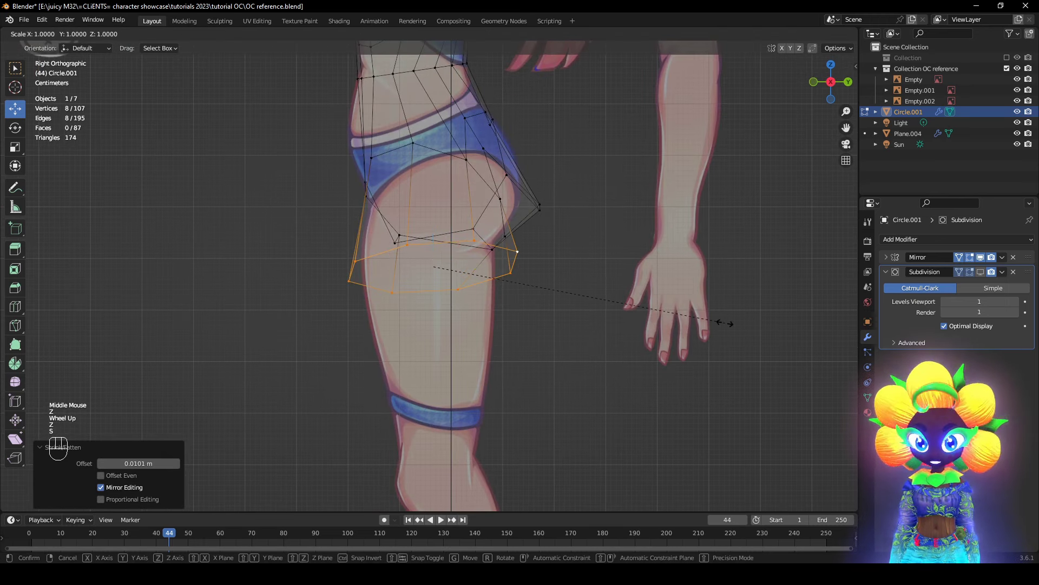
{"action": "key", "text": "y"}
{"action": "left_click", "coordinate": [653, 311]}
{"action": "key", "text": "g"}
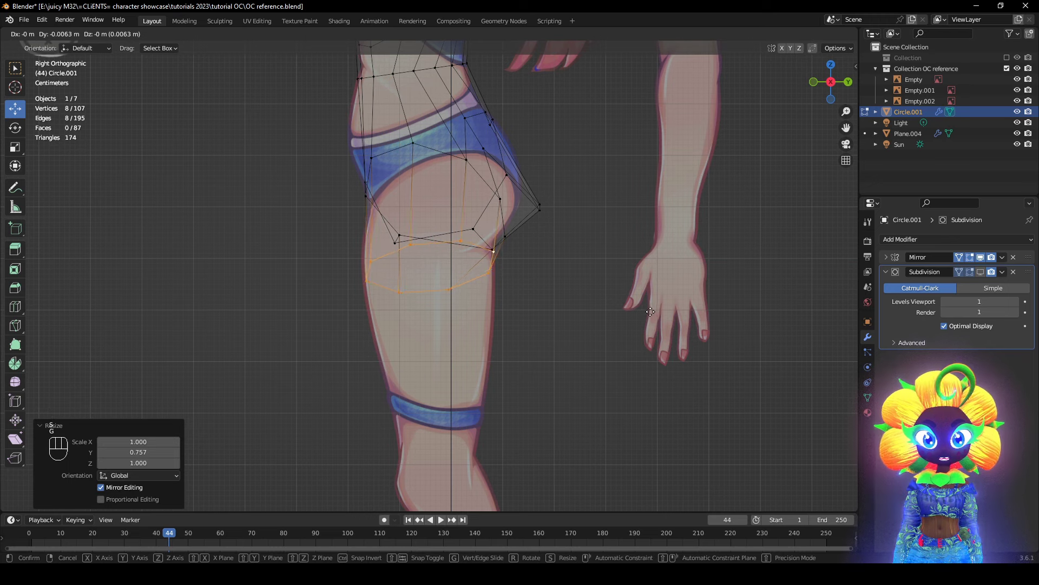
{"action": "left_click", "coordinate": [650, 312]}
- Extrude the thigh loop about 0.413 m down toward the knee and flatten the new edge to 0 along Z
{"action": "key", "text": "z"}
{"action": "middle_click_drag", "start_coordinate": [487, 336], "coordinate": [580, 304]}
{"action": "scroll", "coordinate": [581, 305], "scroll_direction": "down", "scroll_amount": 2}
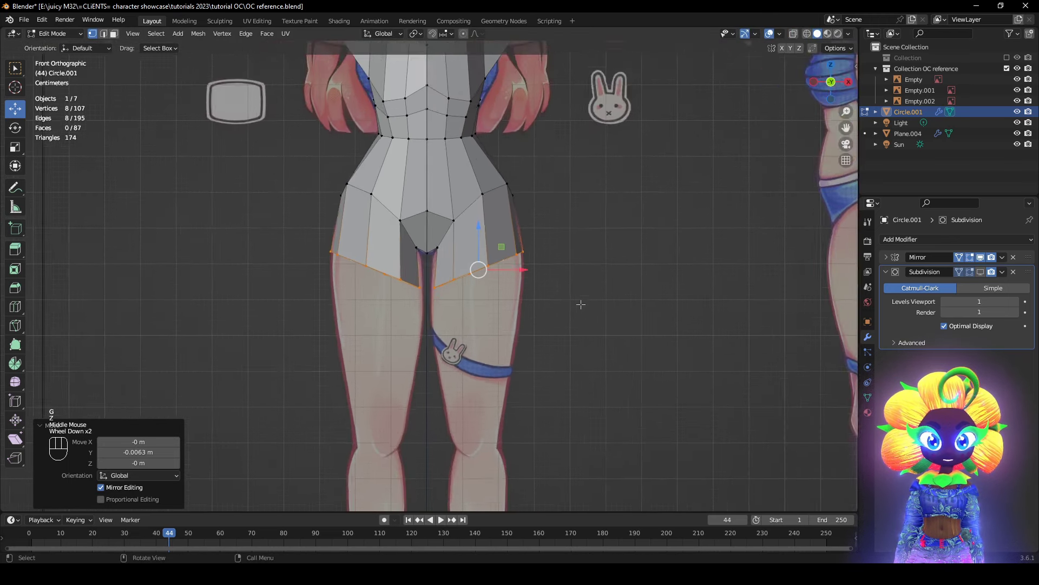
{"action": "scroll", "coordinate": [581, 304], "scroll_direction": "down", "scroll_amount": 3}
{"action": "middle_click_drag", "start_coordinate": [584, 239], "coordinate": [599, 265], "text": "shift"}
{"action": "scroll", "coordinate": [599, 265], "scroll_direction": "up", "scroll_amount": 1}
{"action": "key", "text": "e"}
{"action": "left_click", "coordinate": [610, 398]}
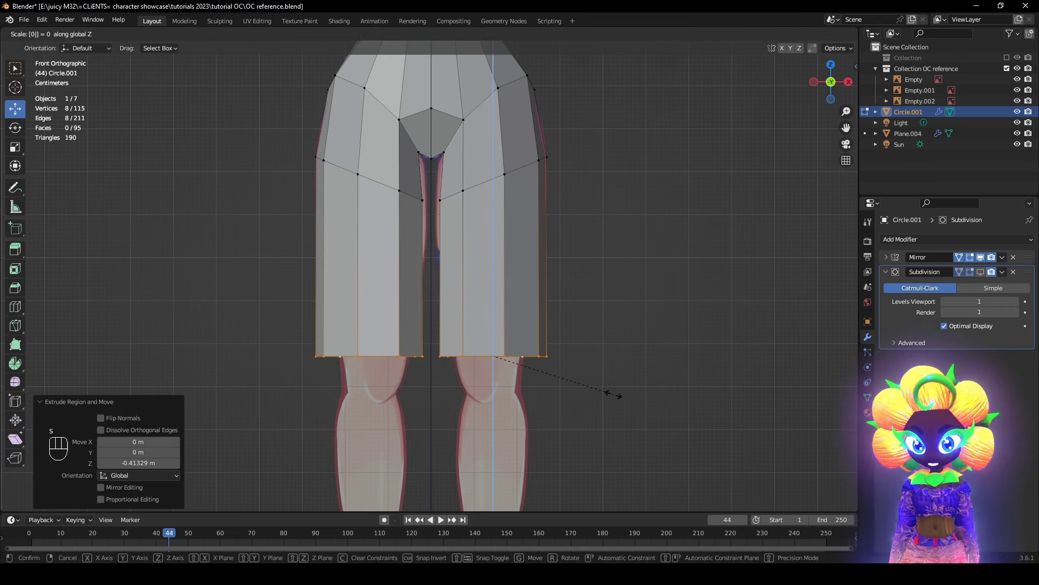
{"action": "left_click", "coordinate": [613, 395]}
- Round the lower loop with LoopTools Circle and rotate it -10.6° around Z
{"action": "right_click", "coordinate": [614, 395]}
{"action": "mouse_move", "coordinate": [601, 232]}
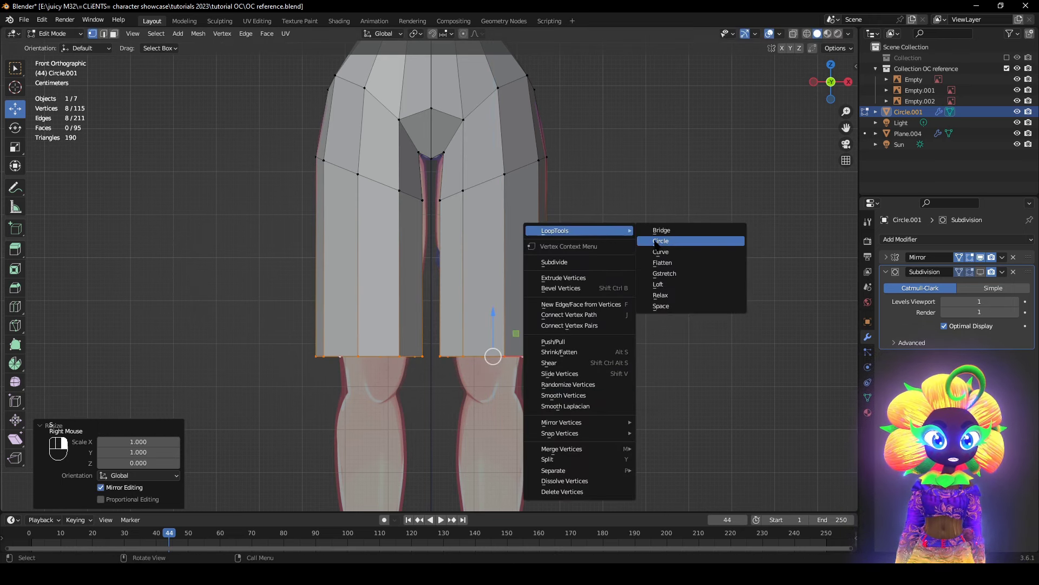
{"action": "left_click", "coordinate": [657, 240]}
{"action": "key", "text": "r"}
{"action": "key", "text": "z"}
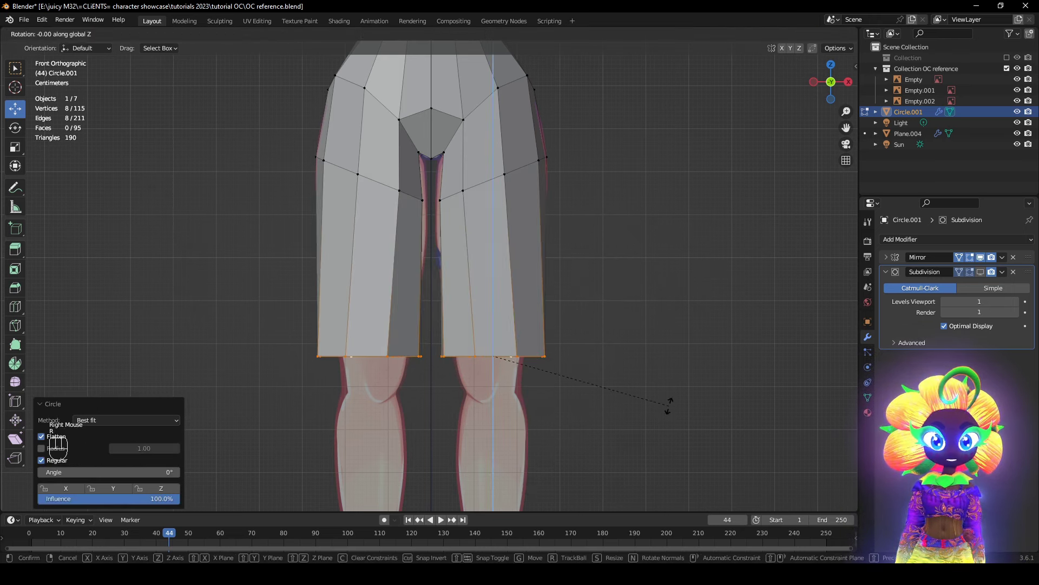
{"action": "left_click", "coordinate": [635, 425]}
- Scale the loop above the knee to about 0.64 and shift it 0.0063 m inward to fit the front reference
{"action": "key", "text": "z"}
{"action": "left_click", "coordinate": [575, 418]}
{"action": "key", "text": "s"}
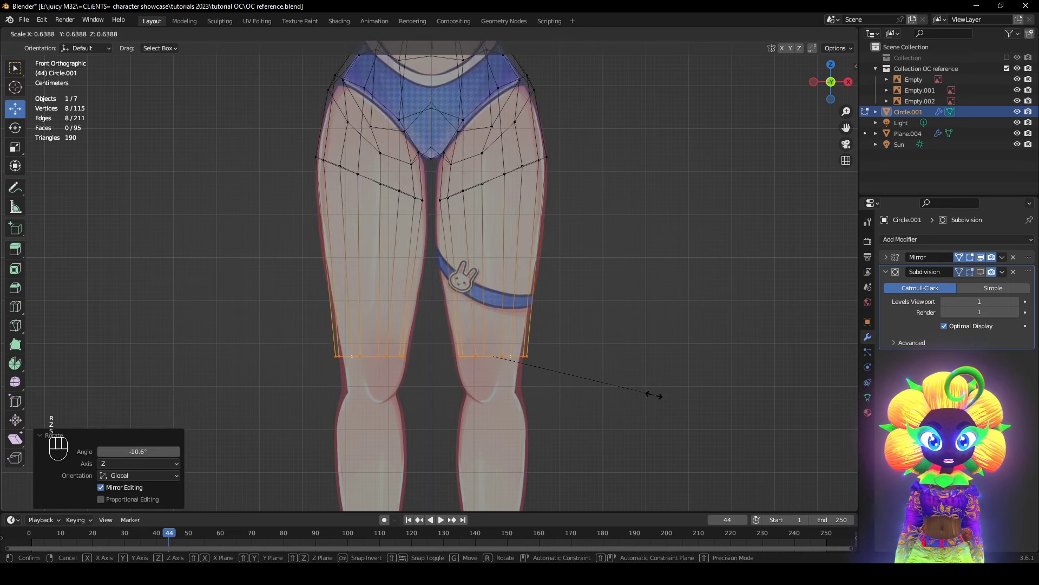
{"action": "left_click", "coordinate": [654, 395]}
{"action": "key", "text": "g"}
{"action": "left_click", "coordinate": [651, 396]}
- Raise the lower loop to just above the knee in the right view, rotate it 4.76°, and align it with the leg outline
{"action": "middle_click_drag", "start_coordinate": [685, 378], "coordinate": [552, 365]}
{"action": "key", "text": "g"}
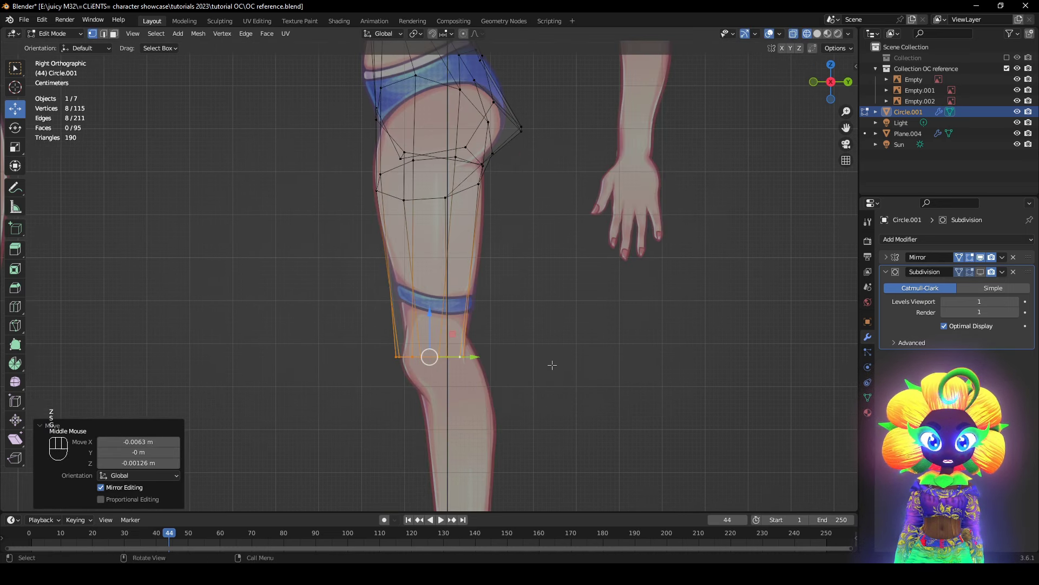
{"action": "left_click", "coordinate": [574, 342]}
{"action": "key", "text": "r"}
{"action": "left_click", "coordinate": [577, 354]}
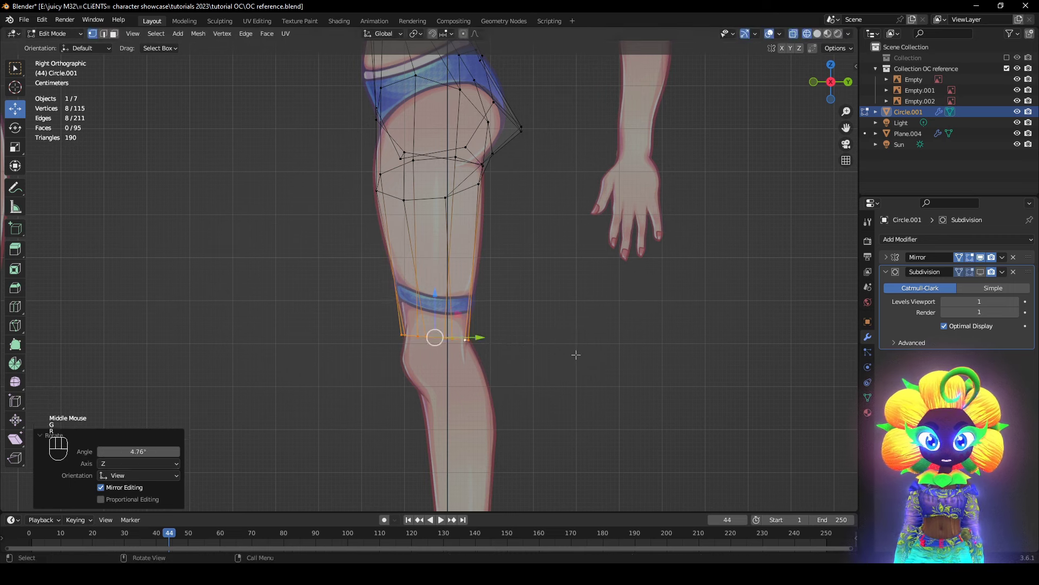
{"action": "key", "text": "g"}
{"action": "left_click", "coordinate": [566, 352]}
- Extrude the loop above the knee about 0.064 m down and 0.006 m backward
{"action": "scroll", "coordinate": [565, 352], "scroll_direction": "up", "scroll_amount": 2}
{"action": "middle_click_drag", "start_coordinate": [564, 338], "coordinate": [561, 324], "text": "shift"}
{"action": "key", "text": "e"}
{"action": "left_click", "coordinate": [568, 343]}
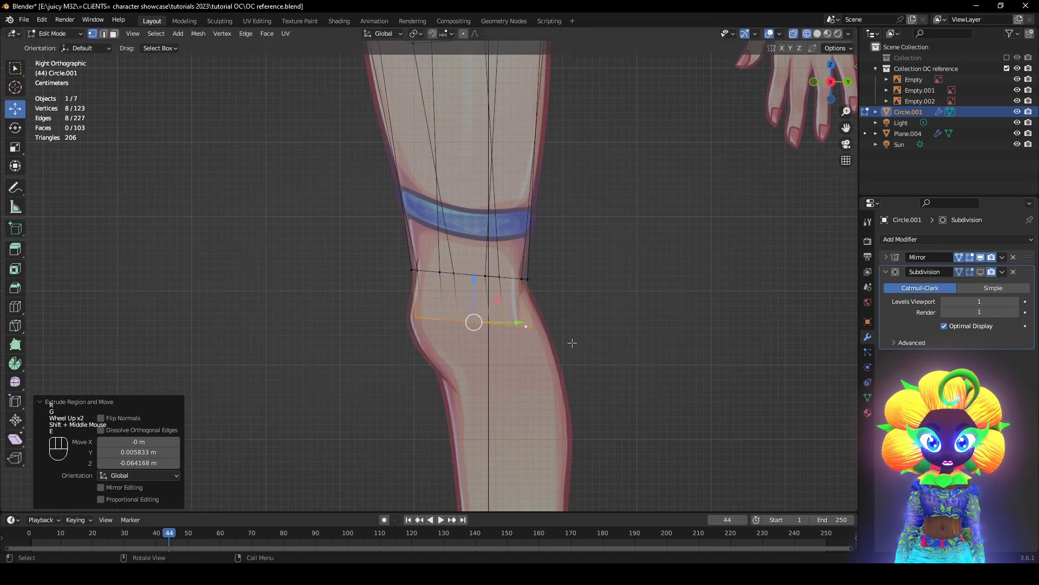
- Tilt and reposition the new knee loop to follow the side reference, and scale it by about 1.05
{"action": "key", "text": "r"}
{"action": "left_click", "coordinate": [600, 272]}
{"action": "left_click", "coordinate": [597, 274]}
{"action": "key", "text": "r"}
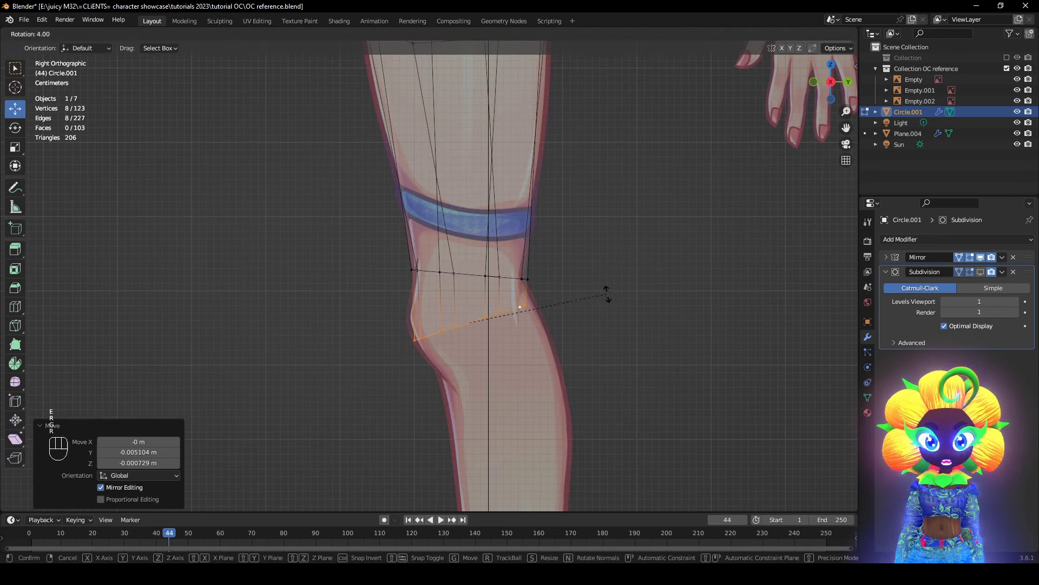
{"action": "left_click", "coordinate": [608, 292]}
{"action": "key", "text": "g"}
{"action": "left_click", "coordinate": [610, 289]}
{"action": "key", "text": "s"}
{"action": "left_click", "coordinate": [615, 291]}
{"action": "middle_click_drag", "start_coordinate": [585, 318], "coordinate": [574, 242], "text": "shift"}
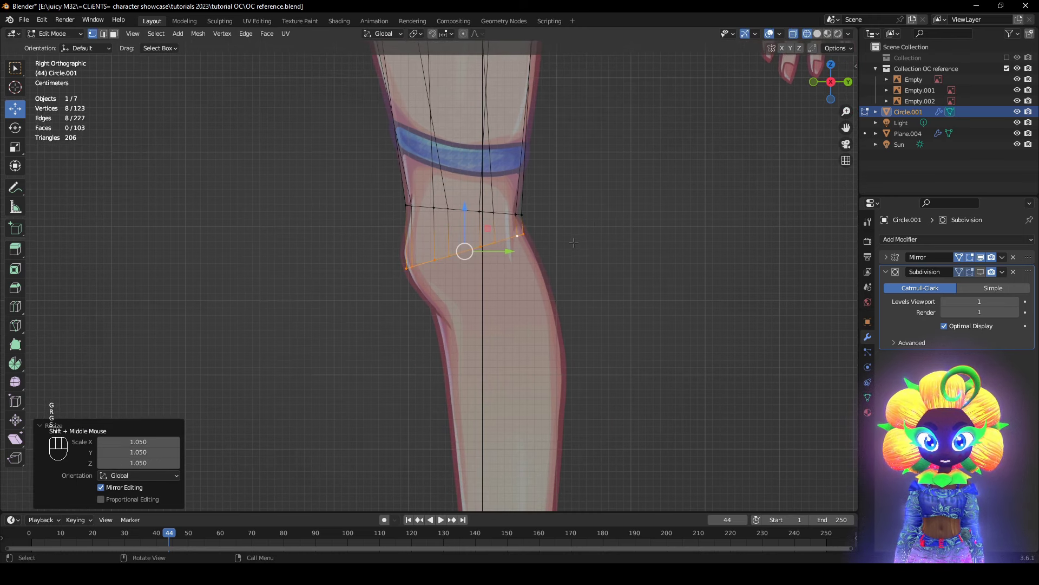
- Extrude the knee loop about 0.082 m down and 0.042 m backward, and scale it to 0.808 along X to fit the front reference
{"action": "left_click", "coordinate": [606, 303]}
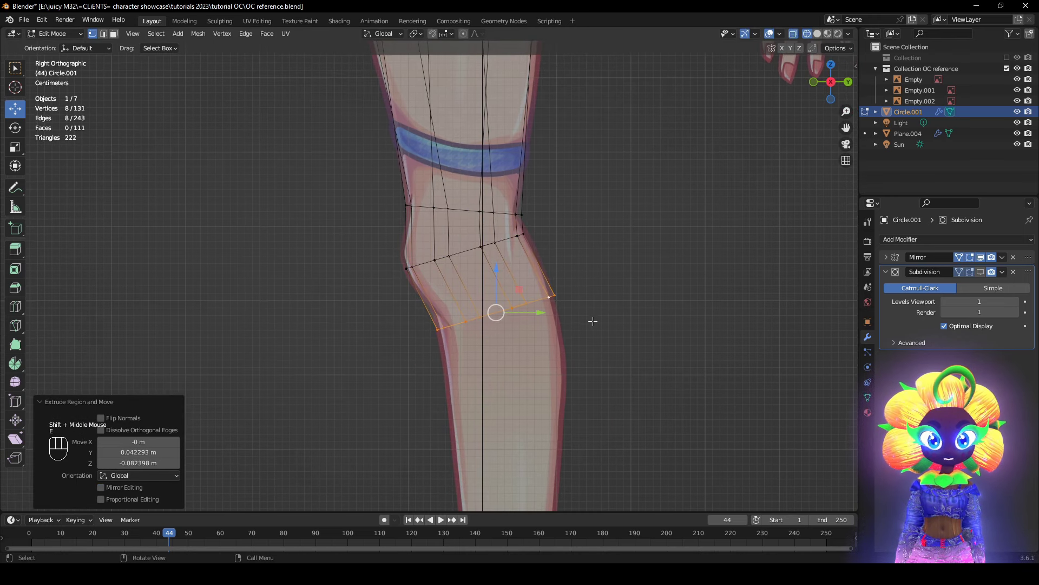
{"action": "middle_click_drag", "start_coordinate": [592, 319], "coordinate": [713, 314], "text": "alt"}
{"action": "key", "text": "s"}
{"action": "key", "text": "x"}
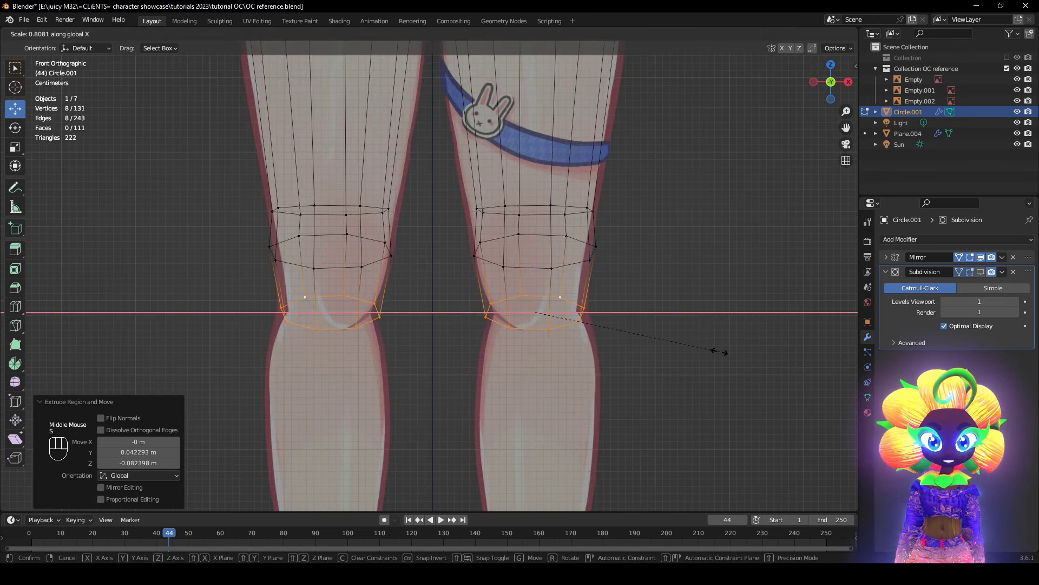
{"action": "left_click", "coordinate": [720, 352]}
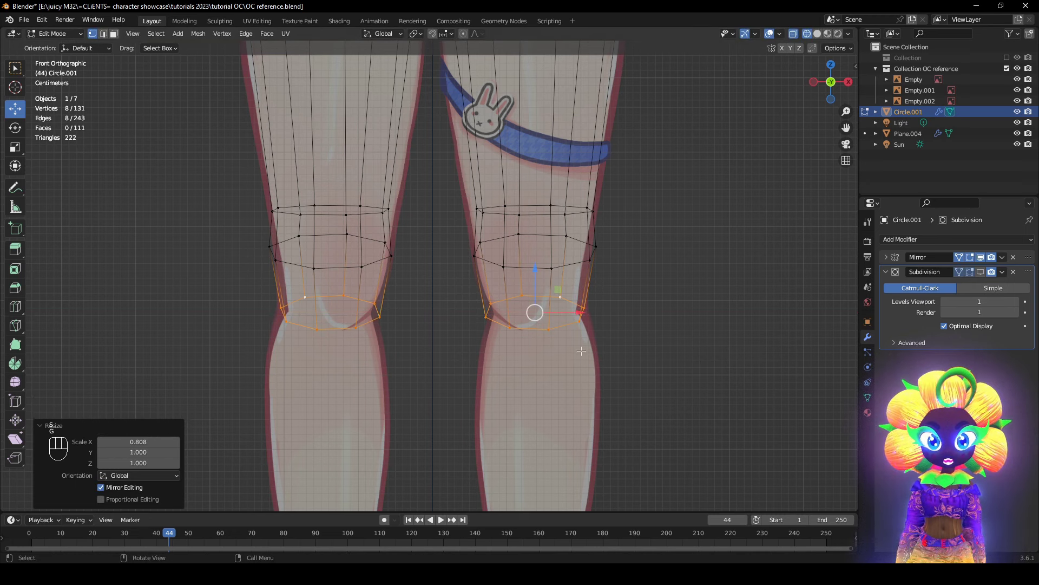
{"action": "key", "text": "g"}
{"action": "key", "text": "g"}
- Shift the mid-knee loop about 0.003 m inward and 0.002 m down in the front view
{"action": "left_click", "coordinate": [574, 265], "text": "alt"}
{"action": "middle_click_drag", "start_coordinate": [587, 305], "coordinate": [577, 325], "text": "shift"}
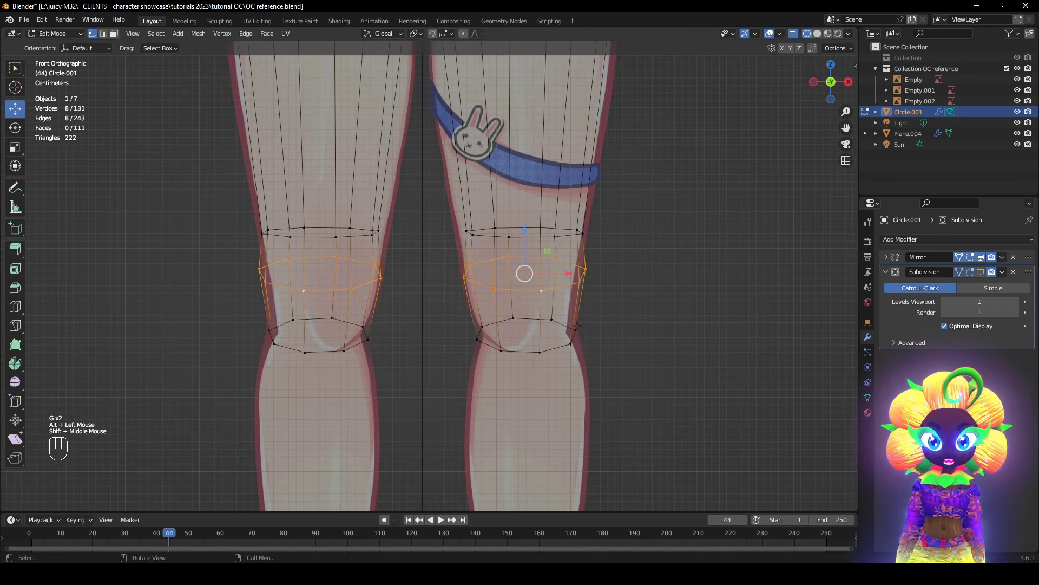
{"action": "left_click", "coordinate": [641, 321]}
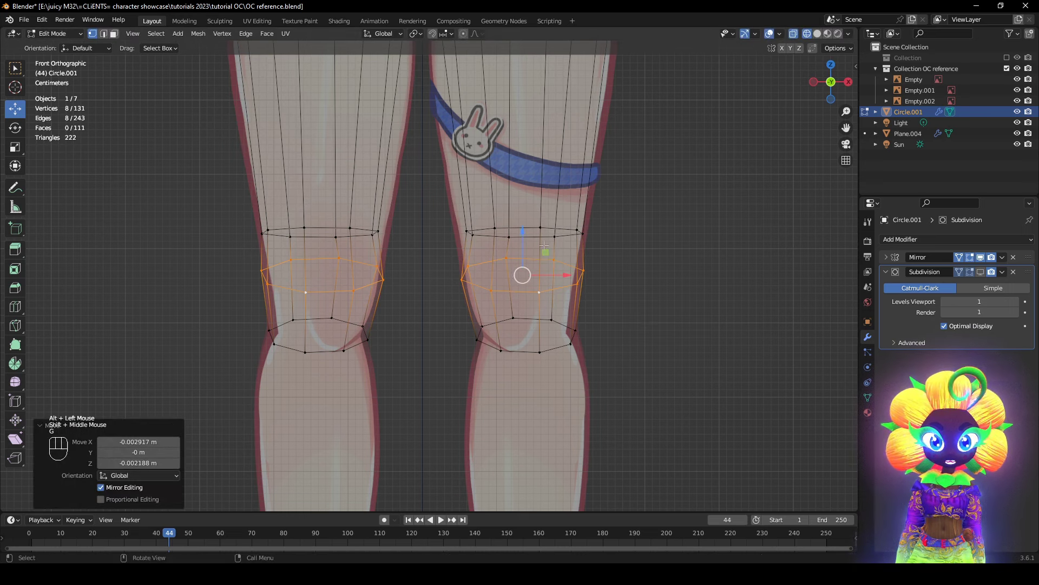
- Widen the loop above the knee to about 1.17 along X and adjust its position to match the front reference
{"action": "left_click", "coordinate": [533, 236], "text": "alt"}
{"action": "key", "text": "s"}
{"action": "key", "text": "x"}
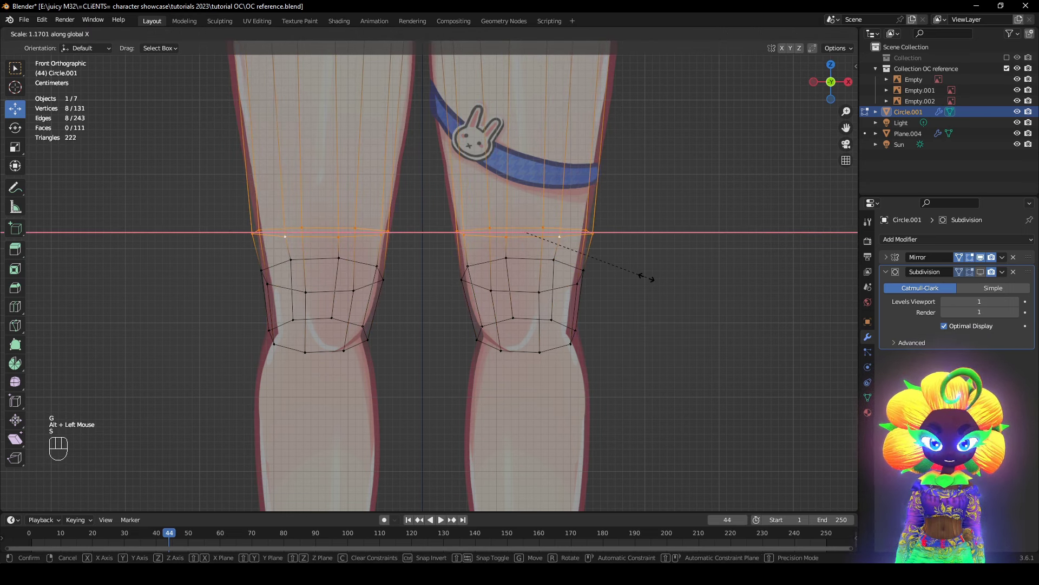
{"action": "left_click", "coordinate": [647, 278]}
{"action": "key", "text": "g"}
{"action": "left_click", "coordinate": [643, 279]}
- Extrude the lowest knee loop 0.1848 m straight down onto the calf and scale it by 1.216
{"action": "scroll", "coordinate": [643, 279], "scroll_direction": "down", "scroll_amount": 2}
{"action": "middle_click_drag", "start_coordinate": [643, 279], "coordinate": [589, 228], "text": "shift"}
{"action": "left_click", "coordinate": [521, 226], "text": "alt"}
{"action": "middle_click_drag", "start_coordinate": [552, 277], "coordinate": [572, 223], "text": "shift"}
{"action": "key", "text": "e"}
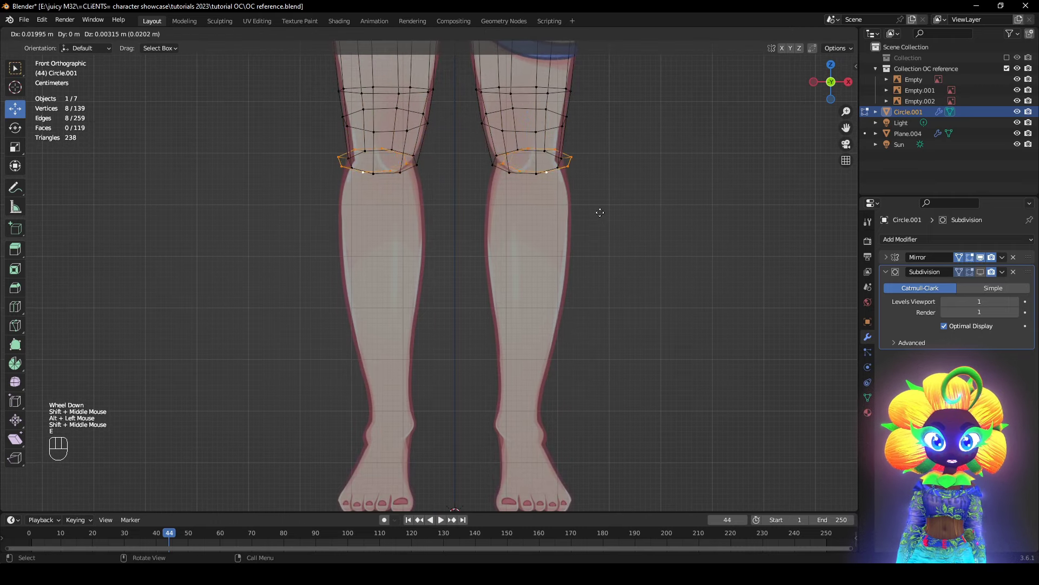
{"action": "left_click", "coordinate": [593, 317]}
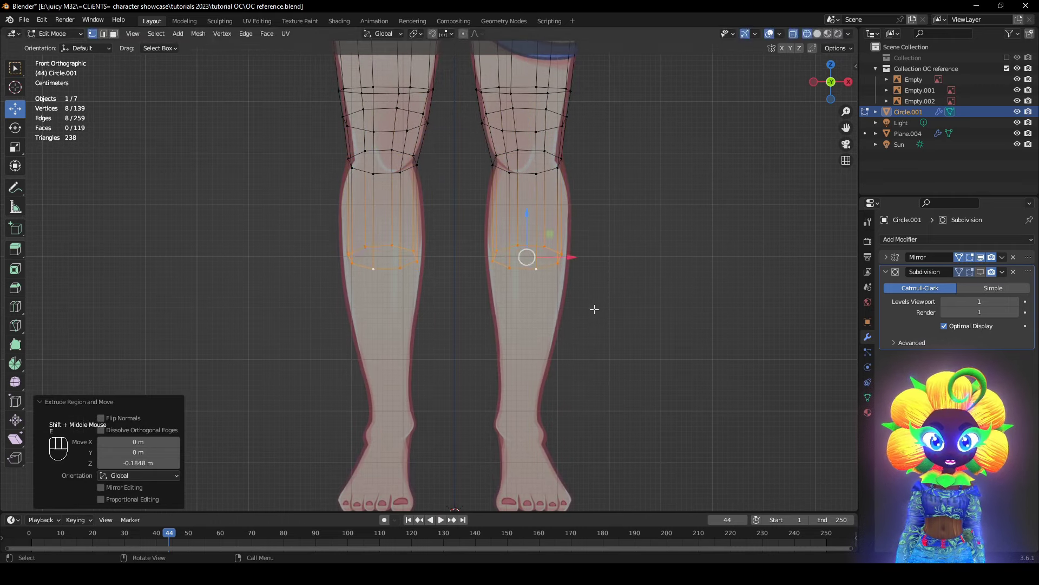
{"action": "key", "text": "s"}
{"action": "left_click", "coordinate": [608, 320]}
- In the right view, raise the calf loop about 0.068 m, move it 0.023 m backward, and tilt it toward the side outline
{"action": "middle_click_drag", "start_coordinate": [608, 320], "coordinate": [488, 324], "text": "alt"}
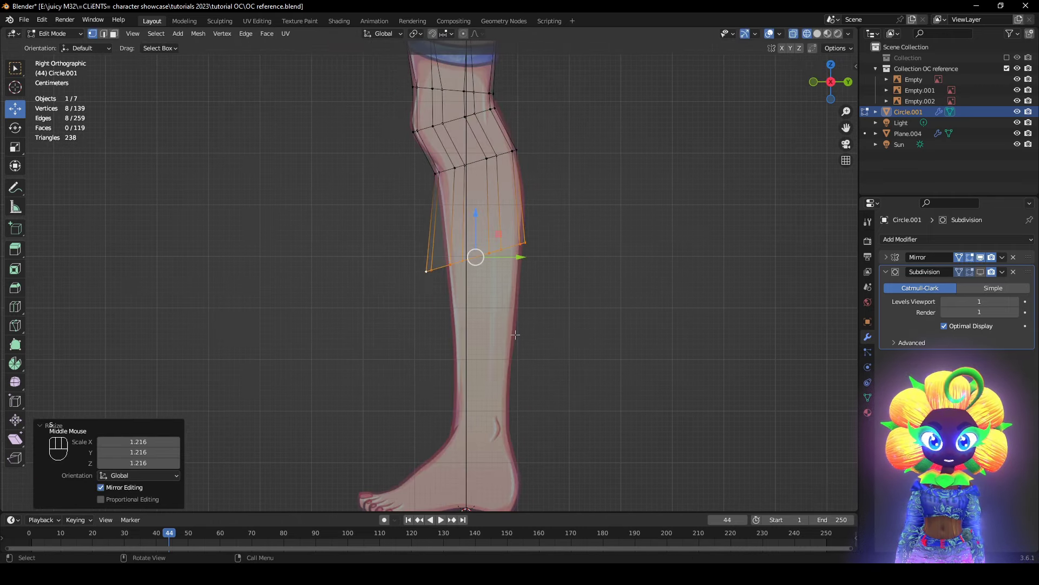
{"action": "key", "text": "g"}
{"action": "left_click", "coordinate": [534, 297]}
{"action": "key", "text": "r"}
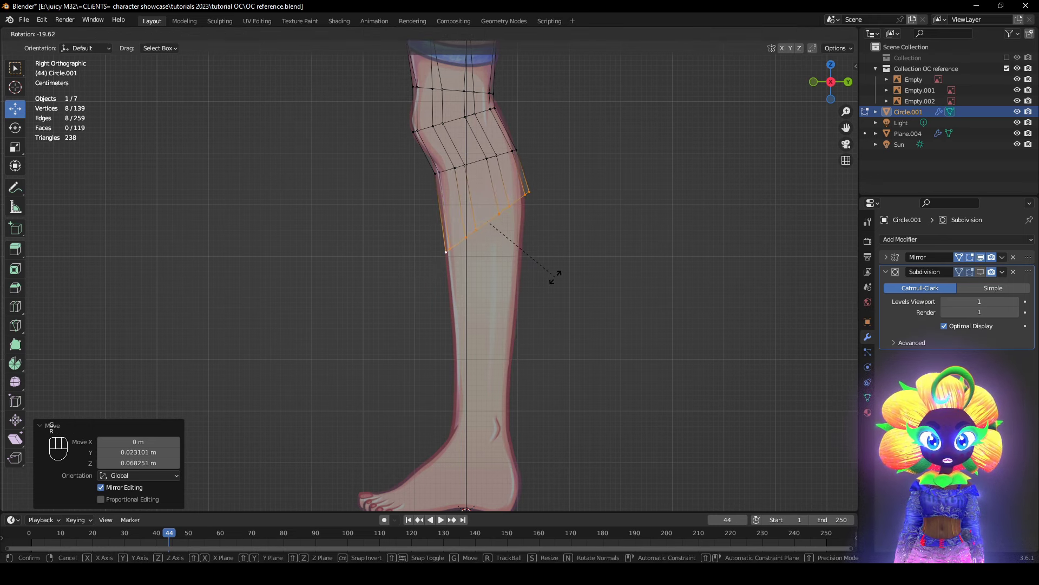
{"action": "left_click", "coordinate": [554, 271]}
{"action": "key", "text": "g"}
{"action": "left_click", "coordinate": [552, 277]}
{"action": "key", "text": "r"}
{"action": "left_click", "coordinate": [559, 307]}
- Fine-tune the calf loop's position on the side reference, rotate it 6.92°, and scale it to 0.864
{"action": "key", "text": "g"}
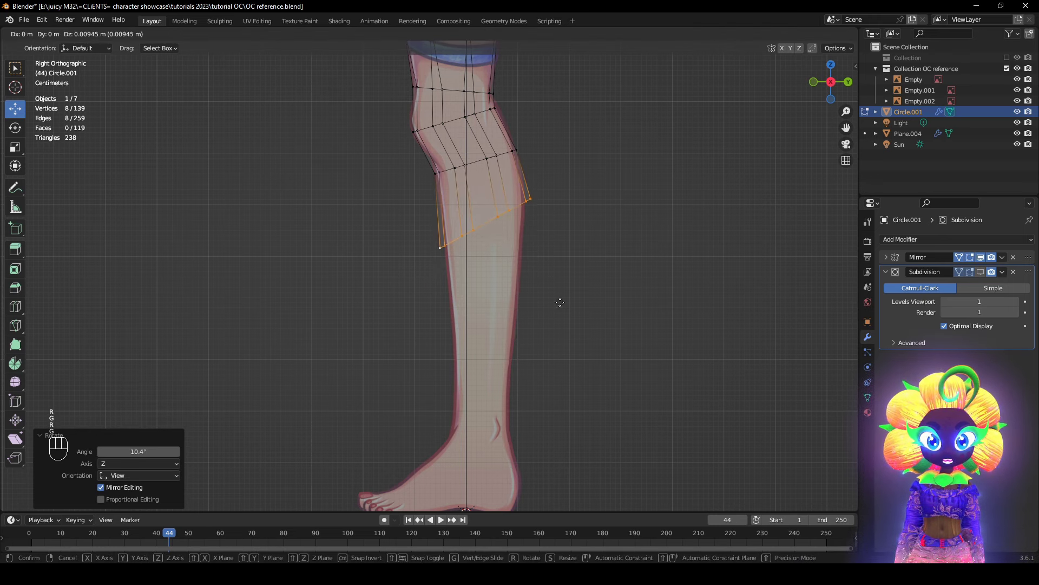
{"action": "left_click", "coordinate": [561, 303]}
{"action": "key", "text": "r"}
{"action": "left_click", "coordinate": [569, 338]}
{"action": "key", "text": "s"}
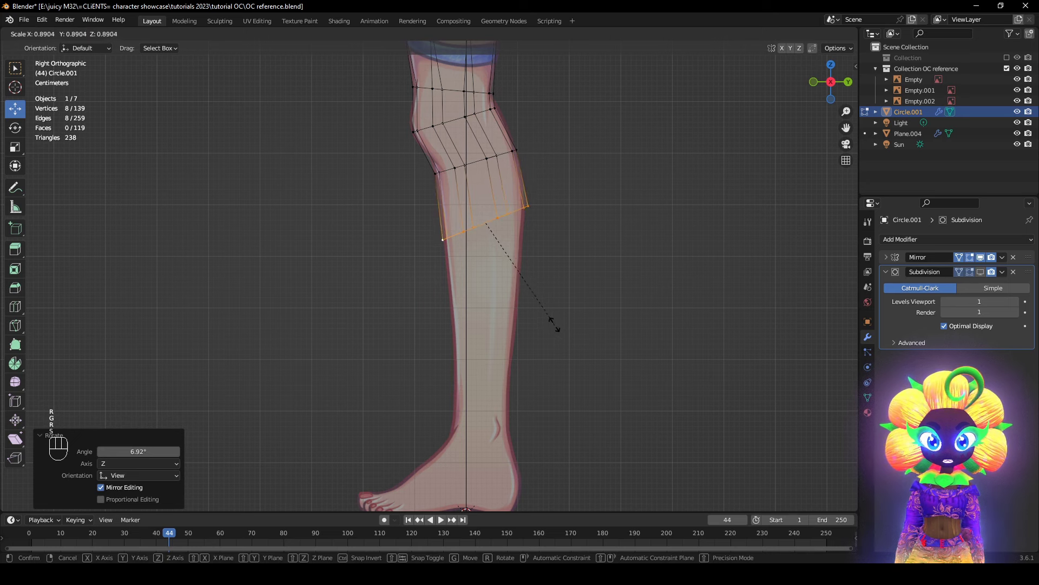
{"action": "left_click", "coordinate": [551, 323]}
- Scale the calf loop by 1.219 along X in the front view to match the calf's width
{"action": "middle_click_drag", "start_coordinate": [551, 323], "coordinate": [670, 334]}
{"action": "key", "text": "s"}
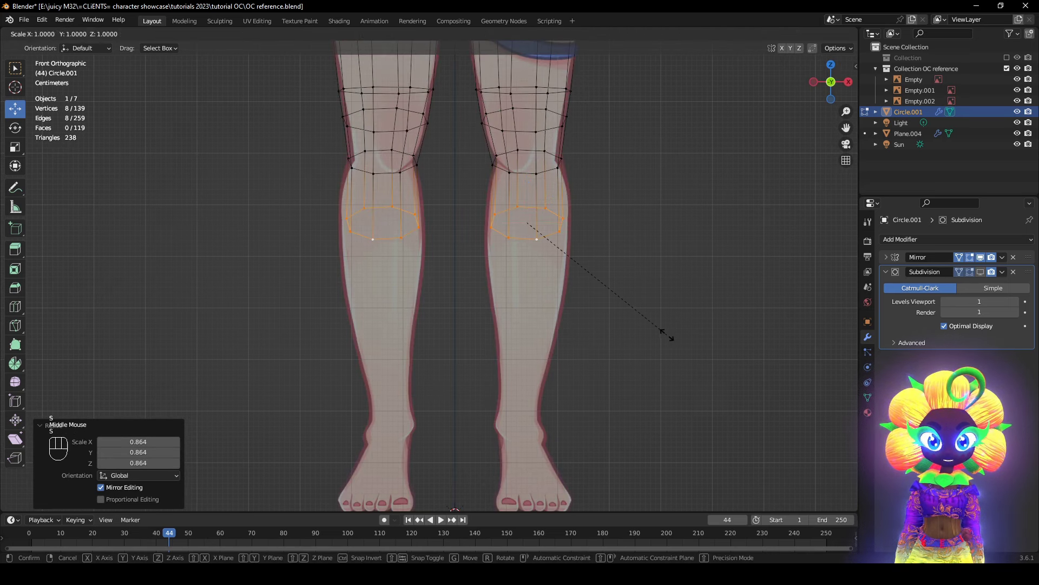
{"action": "key", "text": "x"}
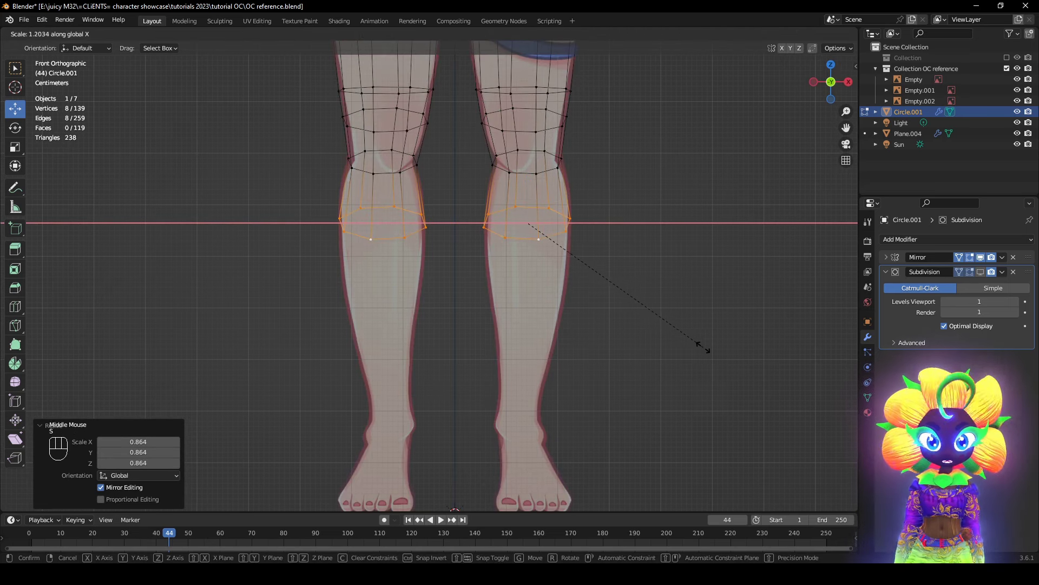
{"action": "left_click", "coordinate": [697, 340]}
- Extrude the calf loop about 0.359 m down to just above the ankle, shrink it, and shift it 0.015 m inward
{"action": "middle_click_drag", "start_coordinate": [630, 292], "coordinate": [622, 206], "text": "shift"}
{"action": "scroll", "coordinate": [620, 205], "scroll_direction": "down", "scroll_amount": 1, "text": "shift"}
{"action": "key", "text": "e"}
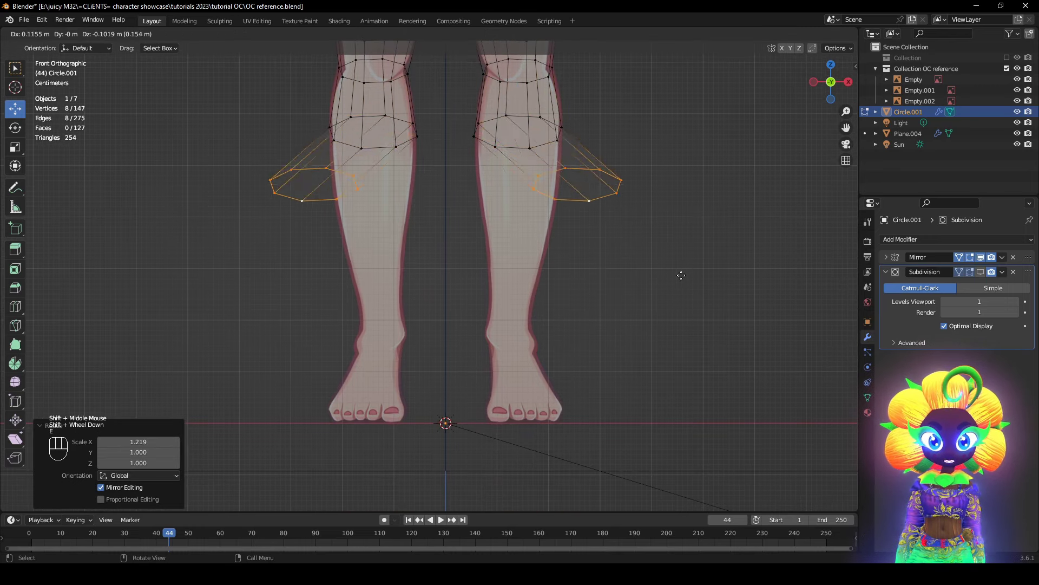
{"action": "key", "text": "z"}
{"action": "left_click", "coordinate": [616, 386]}
{"action": "scroll", "coordinate": [616, 385], "scroll_direction": "up", "scroll_amount": 2}
{"action": "key", "text": "s"}
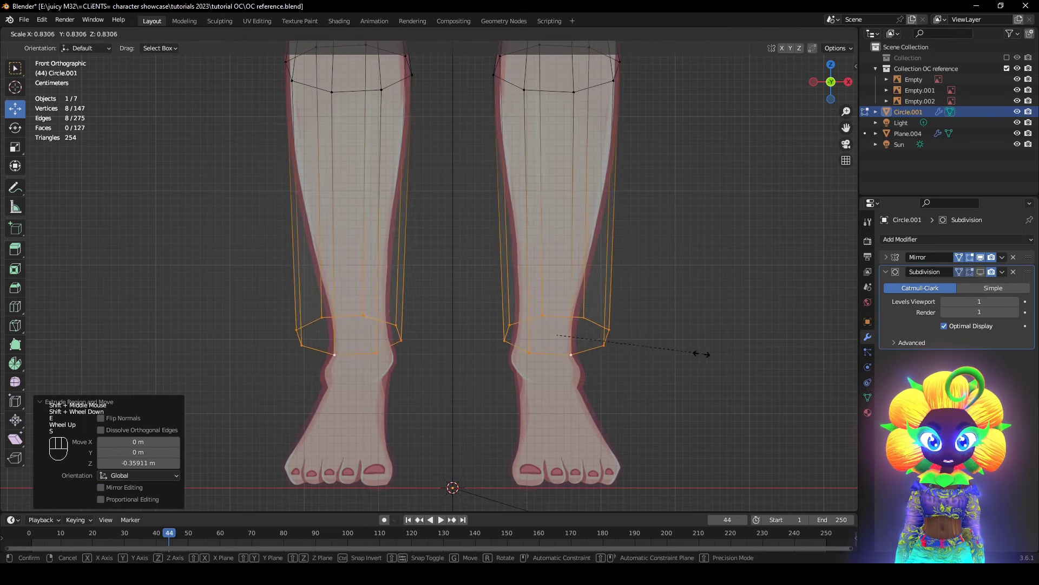
{"action": "left_click", "coordinate": [626, 349]}
{"action": "key", "text": "g"}
- Make the ankle loop circular with LoopTools Circle, rotate it 6.26°, and move it about 0.006 m down and 0.002 m inward
{"action": "right_click", "coordinate": [663, 304]}
{"action": "mouse_move", "coordinate": [649, 283]}
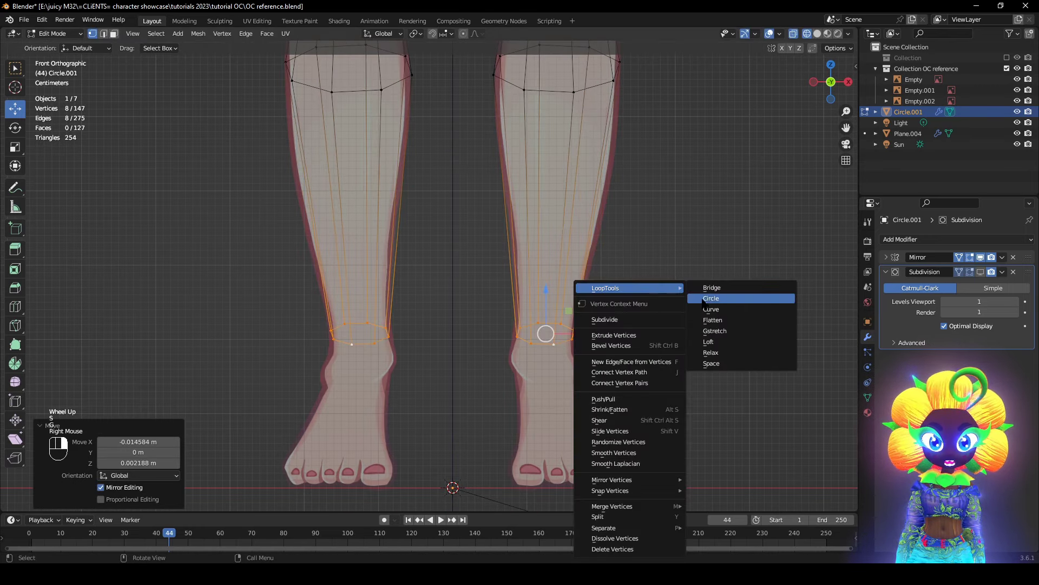
{"action": "left_click", "coordinate": [701, 302]}
{"action": "key", "text": "r"}
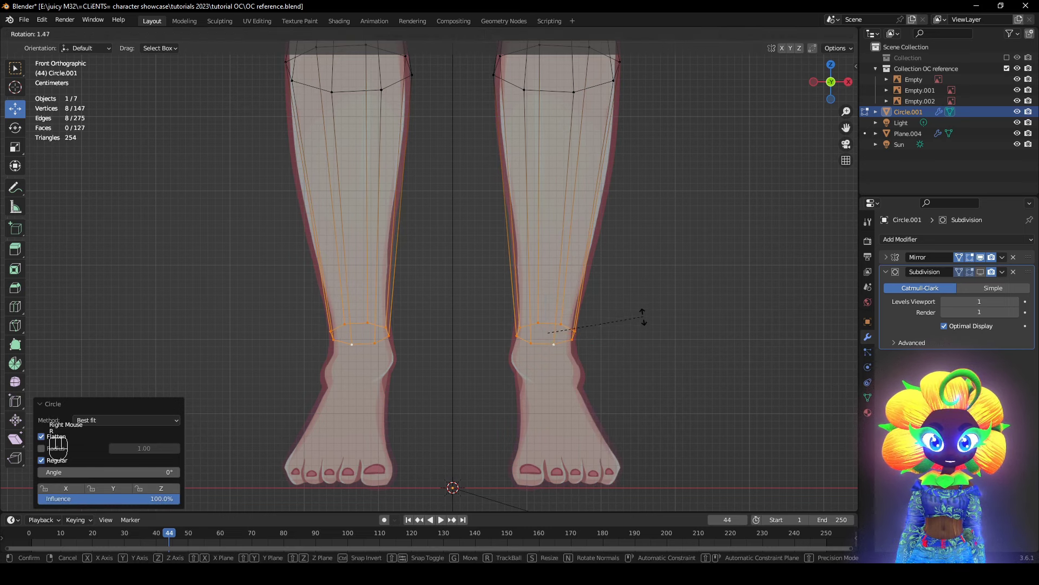
{"action": "left_click", "coordinate": [649, 301]}
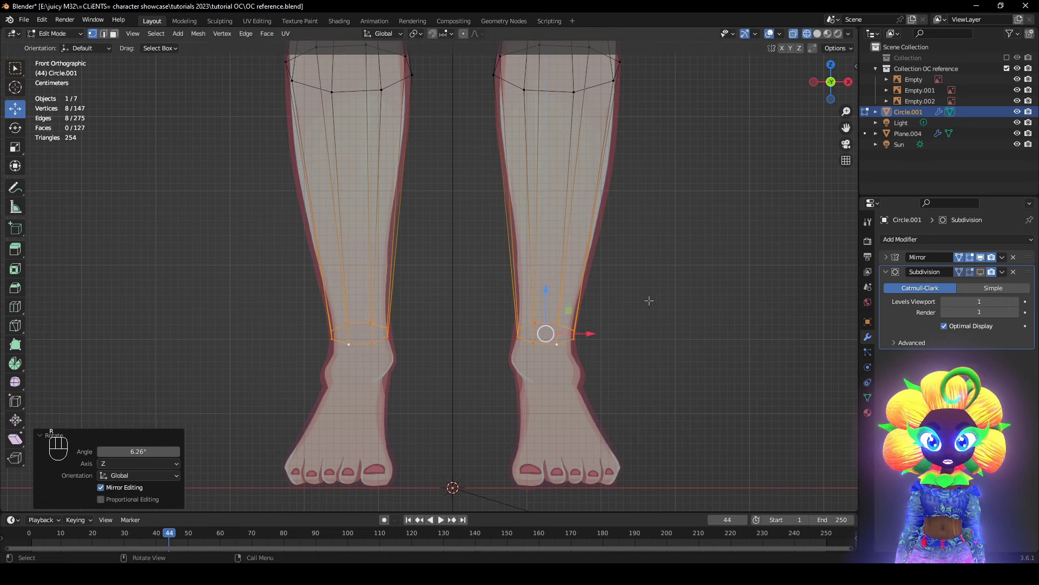
{"action": "key", "text": "g"}
{"action": "left_click", "coordinate": [652, 317]}
- In the right view, level the ankle loop, move it about 0.006 m forward, and scale it by 1.293 along Y
{"action": "middle_click_drag", "start_coordinate": [651, 317], "coordinate": [591, 312]}
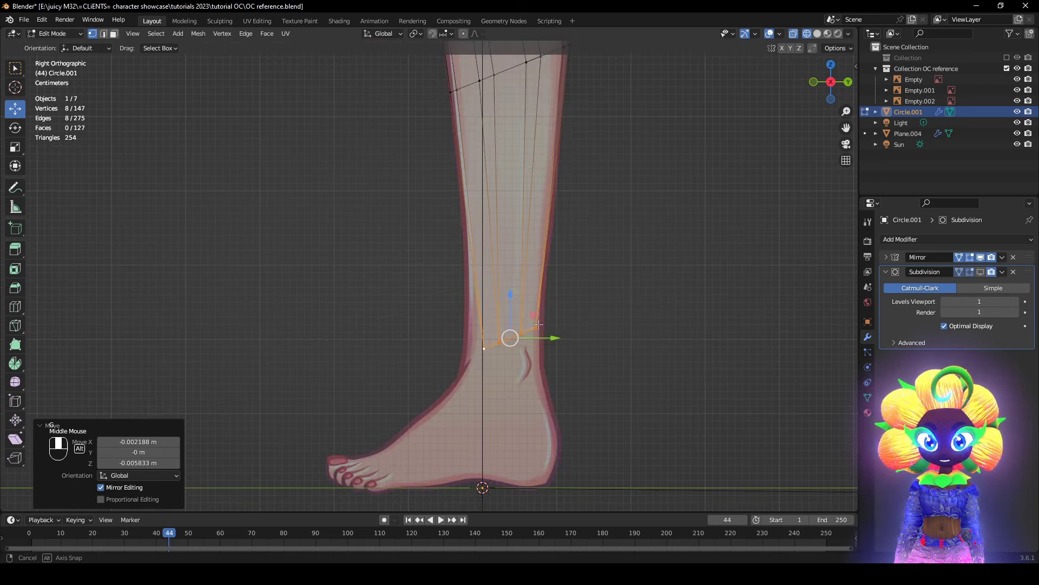
{"action": "key", "text": "r"}
{"action": "right_click", "coordinate": [593, 341]}
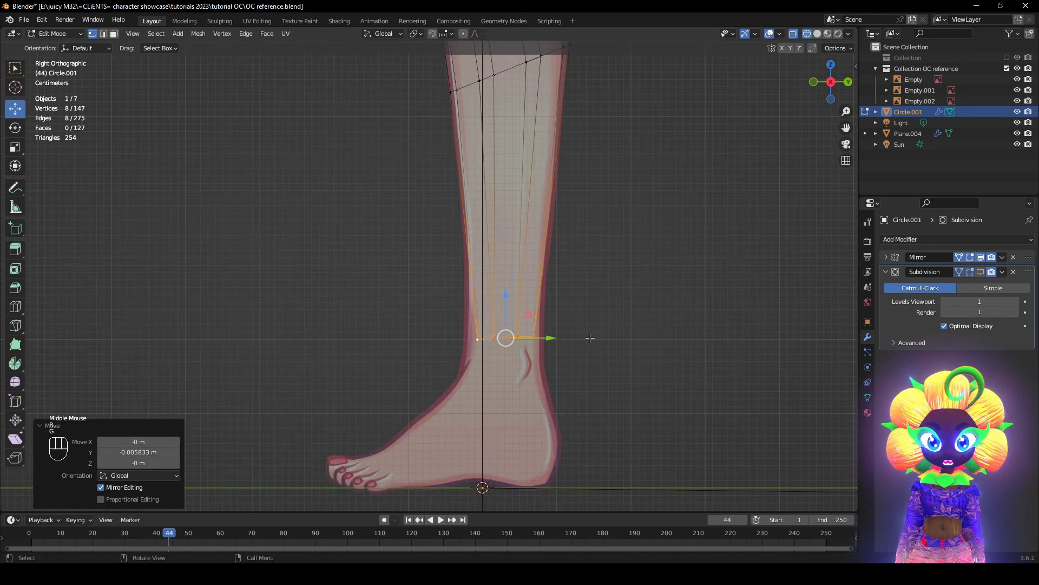
{"action": "key", "text": "s"}
{"action": "key", "text": "y"}
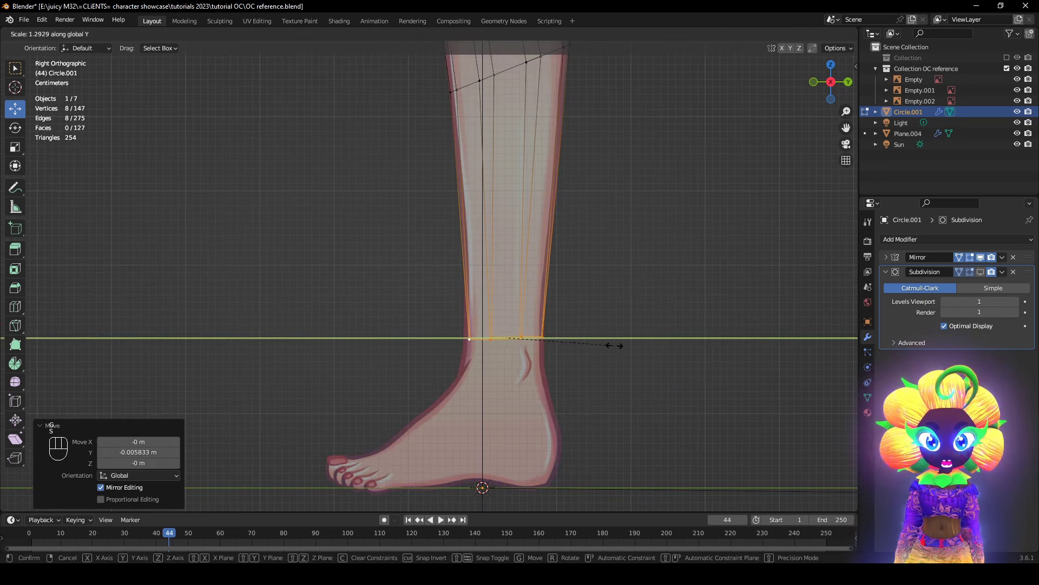
{"action": "left_click", "coordinate": [615, 345]}
- Examine the legs and buttocks in solid shading with the Subdivision modifier's viewport preview enabled, then disable the preview
{"action": "scroll", "coordinate": [590, 282], "scroll_direction": "down", "scroll_amount": 2}
{"action": "middle_click_drag", "start_coordinate": [580, 261], "coordinate": [565, 355], "text": "shift"}
{"action": "scroll", "coordinate": [558, 357], "scroll_direction": "down", "scroll_amount": 1}
{"action": "key", "text": "z"}
{"action": "middle_click_drag", "start_coordinate": [638, 281], "coordinate": [625, 365], "text": "shift"}
{"action": "scroll", "coordinate": [628, 364], "scroll_direction": "up", "scroll_amount": 1}
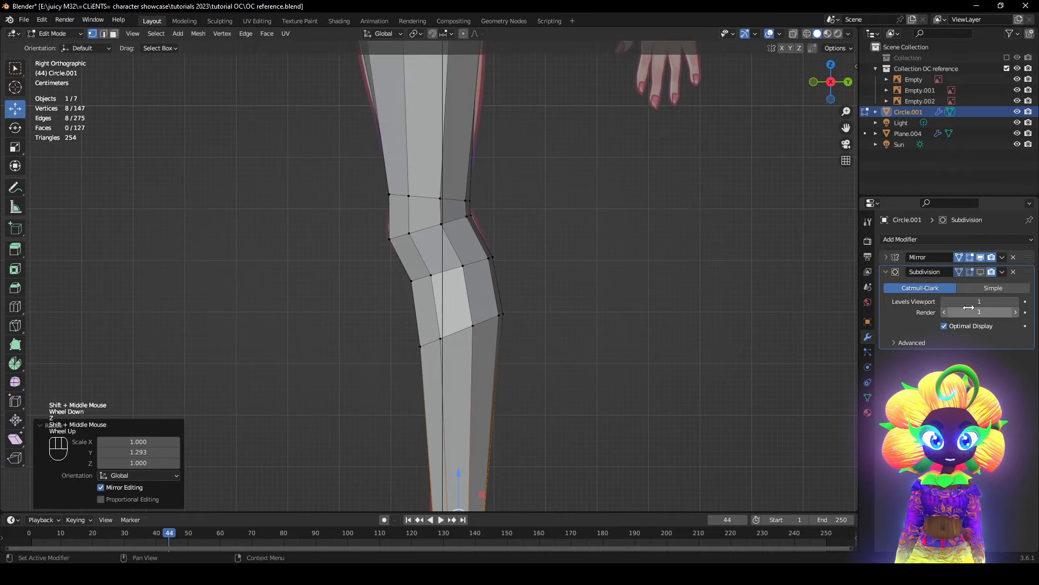
{"action": "left_click", "coordinate": [981, 271]}
{"action": "scroll", "coordinate": [677, 325], "scroll_direction": "down", "scroll_amount": 2}
{"action": "middle_click_drag", "start_coordinate": [676, 324], "coordinate": [571, 346]}
{"action": "middle_click_drag", "start_coordinate": [571, 347], "coordinate": [475, 303]}
{"action": "scroll", "coordinate": [447, 317], "scroll_direction": "up", "scroll_amount": 2}
{"action": "scroll", "coordinate": [455, 312], "scroll_direction": "down", "scroll_amount": 1}
{"action": "scroll", "coordinate": [812, 248], "scroll_direction": "up", "scroll_amount": 1}
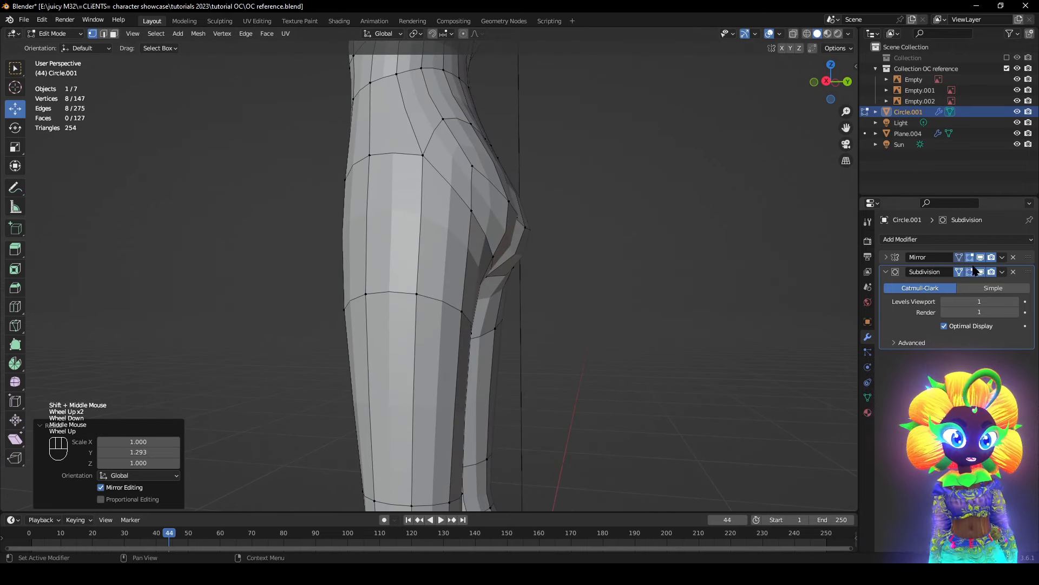
{"action": "left_click", "coordinate": [981, 272]}
- In the back view, lower the under-buttock vertex about 0.026 m and move the neighbouring outer hip vertex down
{"action": "middle_click_drag", "start_coordinate": [699, 300], "coordinate": [583, 301]}
{"action": "key", "text": "z"}
{"action": "mouse_move", "coordinate": [333, 316]}
{"action": "middle_mouse_down", "text": "shift"}
{"action": "mouse_move", "coordinate": [333, 331]}
{"action": "mouse_move", "coordinate": [382, 362]}
{"action": "middle_mouse_up", "text": "shift"}
{"action": "scroll", "coordinate": [381, 362], "scroll_direction": "up", "scroll_amount": 1, "text": "shift"}
{"action": "key", "text": "z"}
{"action": "scroll", "coordinate": [382, 361], "scroll_direction": "up", "scroll_amount": 1}
{"action": "left_click", "coordinate": [373, 339]}
{"action": "key", "text": "g"}
{"action": "left_click", "coordinate": [374, 359]}
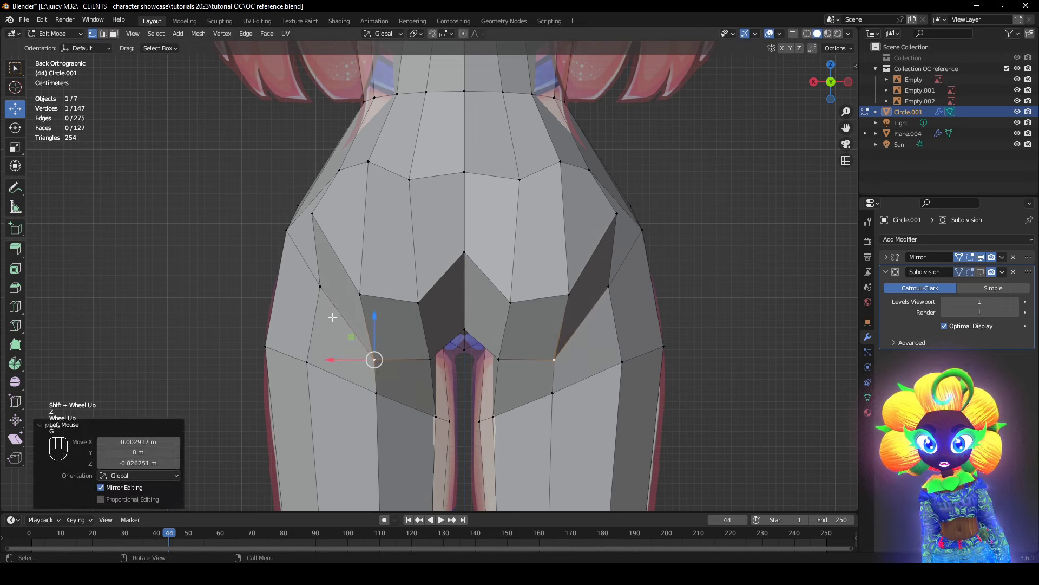
{"action": "left_click", "coordinate": [310, 287]}
{"action": "key", "text": "g"}
{"action": "left_click", "coordinate": [304, 326]}
- Move the outer buttock vertex about 0.047 m backward and 0.050 m down in the right view
{"action": "middle_click_drag", "start_coordinate": [304, 326], "coordinate": [415, 249]}
{"action": "left_click", "coordinate": [374, 217]}
{"action": "middle_click_drag", "start_coordinate": [373, 216], "coordinate": [563, 266]}
{"action": "key", "text": "g"}
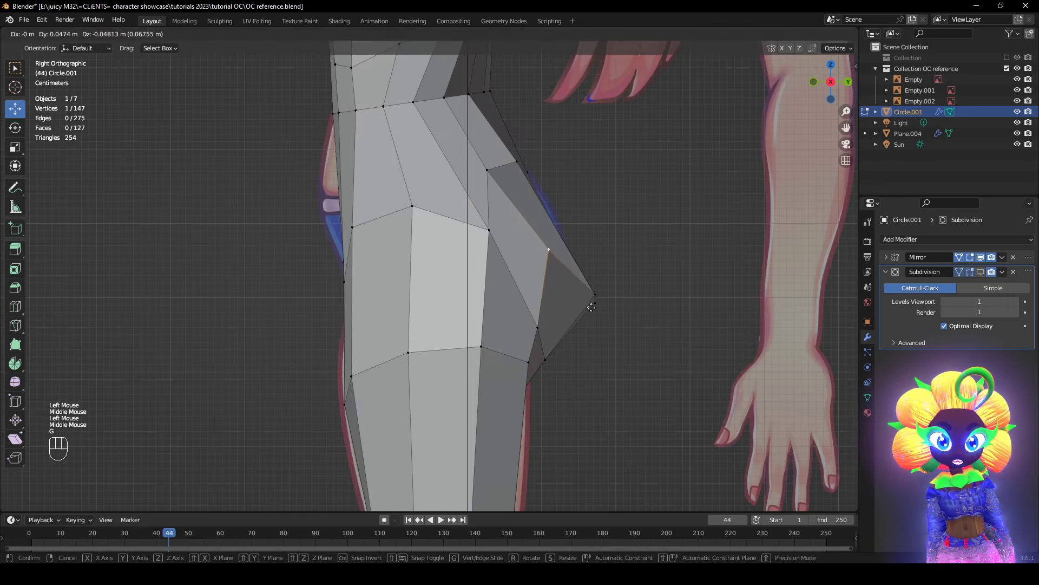
{"action": "left_click", "coordinate": [637, 319]}
- Shift the rearmost buttock vertices about 0.007 m forward and 0.012 m up, and check the subdivided shape in solid shading
{"action": "middle_click_drag", "start_coordinate": [636, 319], "coordinate": [619, 320]}
{"action": "key", "text": "z"}
{"action": "left_click", "coordinate": [382, 330]}
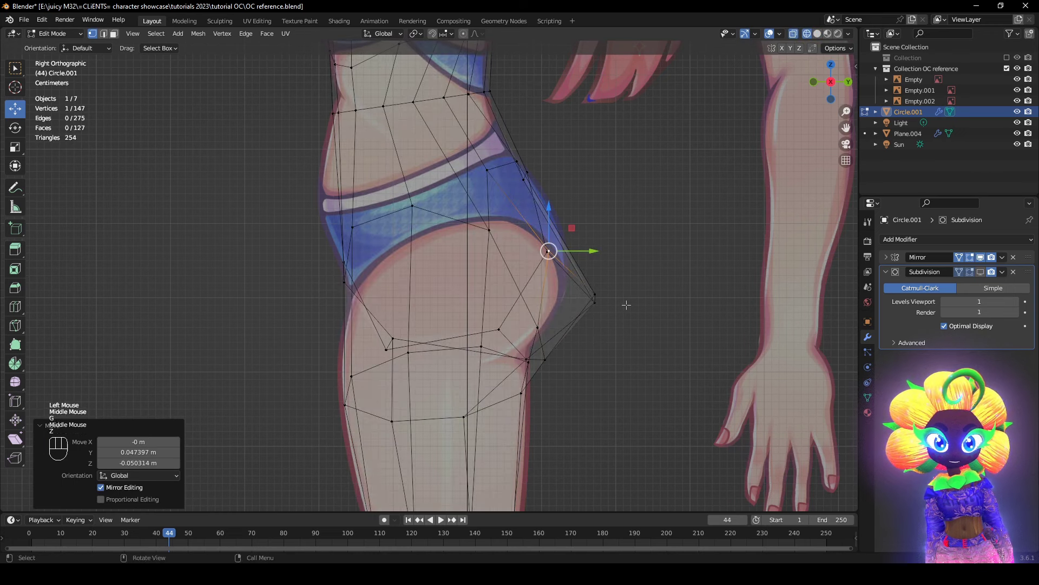
{"action": "left_click_drag", "start_coordinate": [582, 269], "coordinate": [583, 270]}
{"action": "key", "text": "g"}
{"action": "left_click", "coordinate": [593, 260]}
{"action": "left_click", "coordinate": [980, 276]}
{"action": "key", "text": "z"}
{"action": "key", "text": "z"}
{"action": "key", "text": "z"}
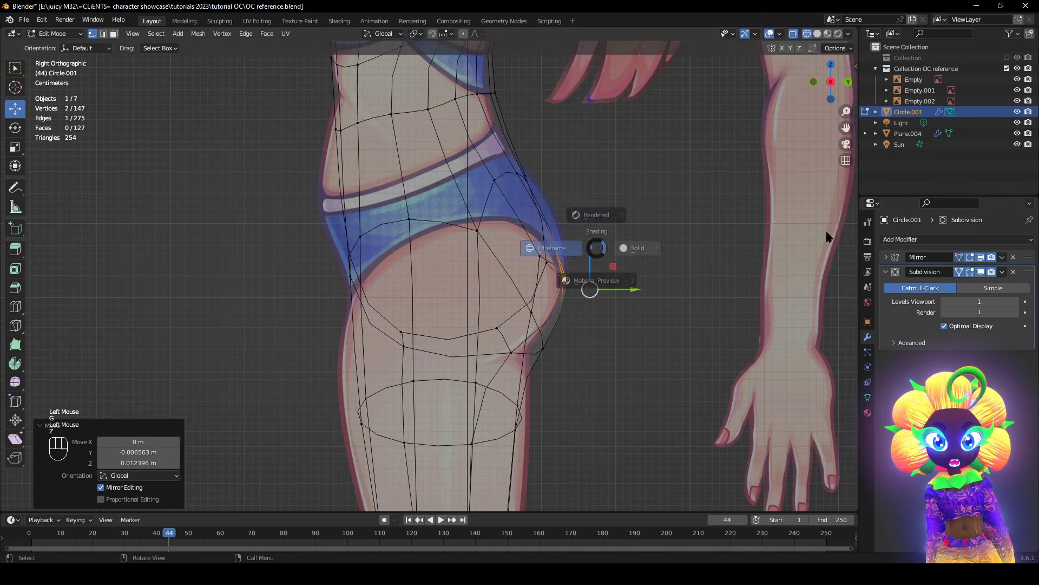
{"action": "left_click", "coordinate": [1035, 331]}
{"action": "left_click", "coordinate": [980, 271]}
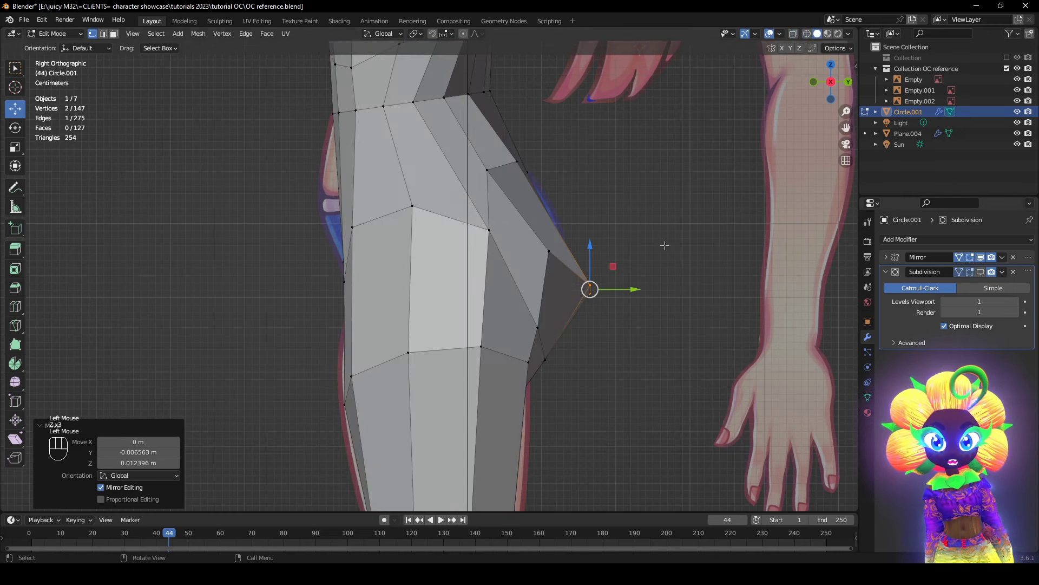
- Slide the upper buttock vertex below the waist slightly down along its edge
{"action": "middle_click_drag", "start_coordinate": [661, 258], "coordinate": [546, 281], "text": "shift"}
{"action": "left_click", "coordinate": [422, 242]}
{"action": "key", "text": "g"}
{"action": "key", "text": "g"}
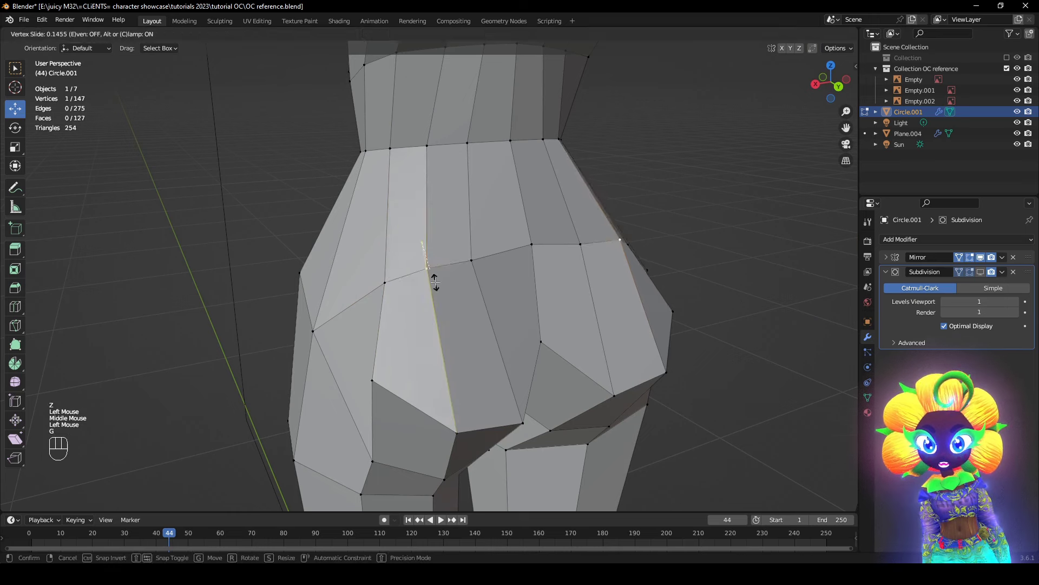
{"action": "left_click", "coordinate": [435, 282]}
- Move the edge at the top of the buttock crease about 0.023 m forward and 0.020 m down, and rotate it -8.82°
{"action": "middle_click_drag", "start_coordinate": [435, 281], "coordinate": [379, 260]}
{"action": "left_click", "coordinate": [482, 274]}
{"action": "left_click", "coordinate": [475, 187], "text": "shift"}
{"action": "middle_click_drag", "start_coordinate": [476, 189], "coordinate": [699, 314]}
{"action": "key", "text": "z"}
{"action": "key", "text": "g"}
{"action": "left_click", "coordinate": [676, 316]}
{"action": "key", "text": "r"}
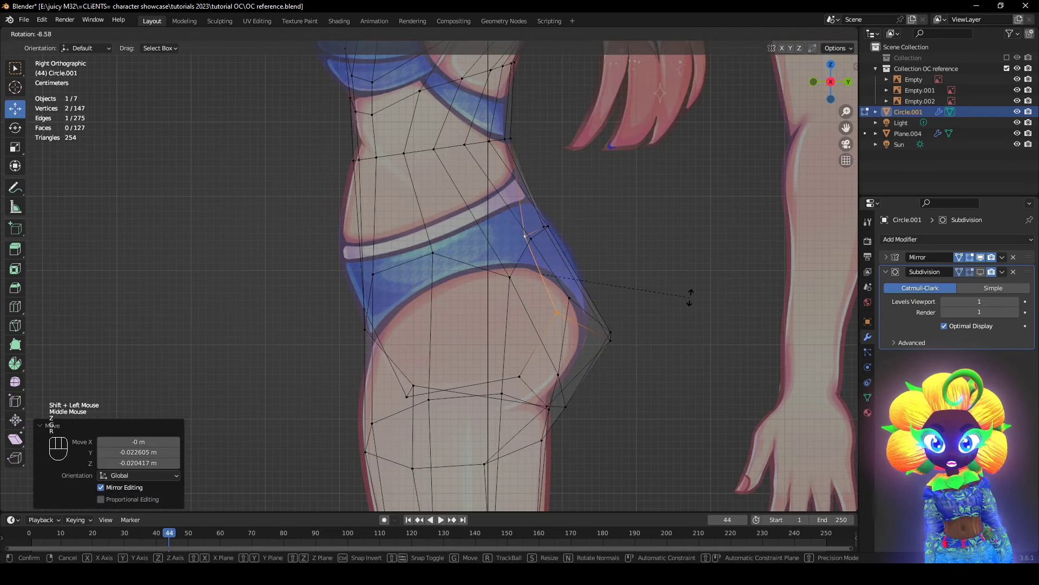
{"action": "left_click", "coordinate": [690, 298]}
- Examine the buttocks and central crease from behind and the side, toggling the subdivision preview and wireframe shading
{"action": "left_click", "coordinate": [981, 273]}
{"action": "key", "text": "z"}
{"action": "mouse_move", "coordinate": [671, 352]}
{"action": "middle_mouse_down"}
{"action": "mouse_move", "coordinate": [590, 343]}
{"action": "mouse_move", "coordinate": [560, 313]}
{"action": "middle_mouse_up"}
{"action": "left_click", "coordinate": [980, 272]}
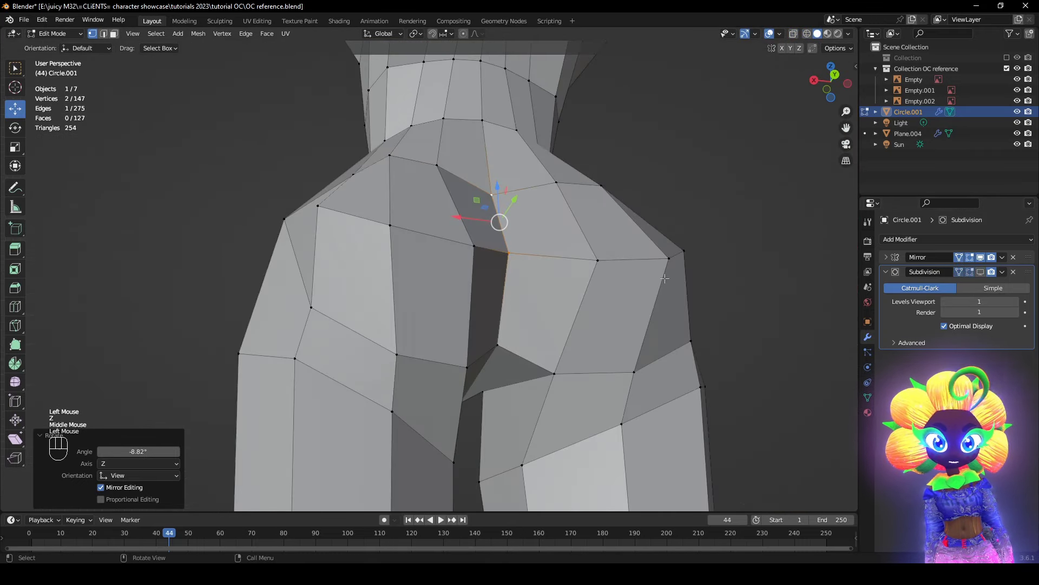
{"action": "middle_click_drag", "start_coordinate": [541, 276], "coordinate": [540, 341]}
{"action": "left_click", "coordinate": [420, 373]}
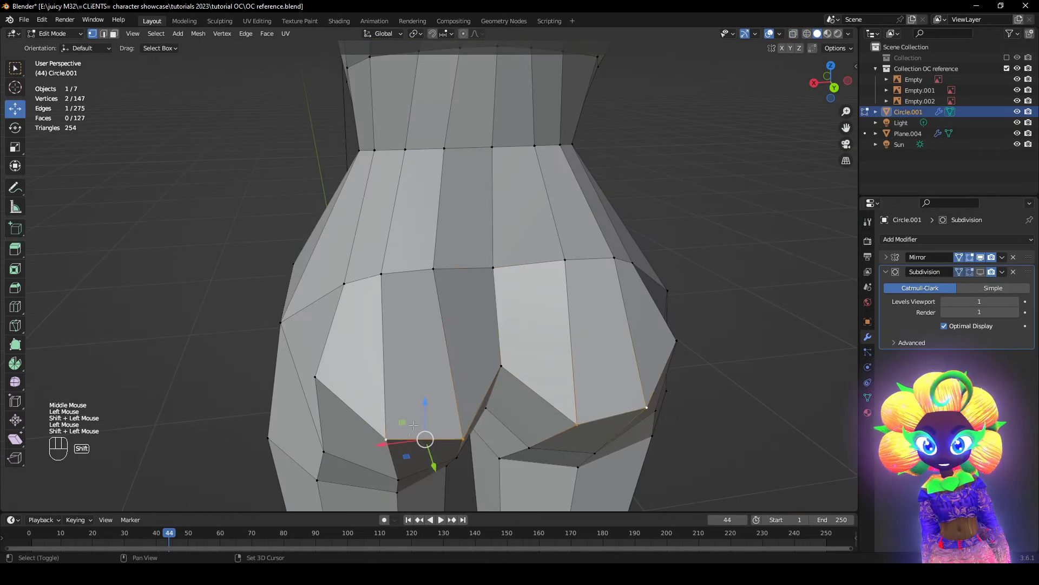
{"action": "middle_click_drag", "start_coordinate": [414, 426], "coordinate": [471, 424]}
{"action": "mouse_move", "coordinate": [542, 460]}
{"action": "middle_mouse_down"}
{"action": "mouse_move", "coordinate": [476, 334]}
{"action": "mouse_move", "coordinate": [582, 379]}
{"action": "mouse_move", "coordinate": [553, 397]}
{"action": "middle_mouse_up"}
{"action": "left_click", "coordinate": [491, 342], "text": "shift"}
{"action": "key", "text": "z"}
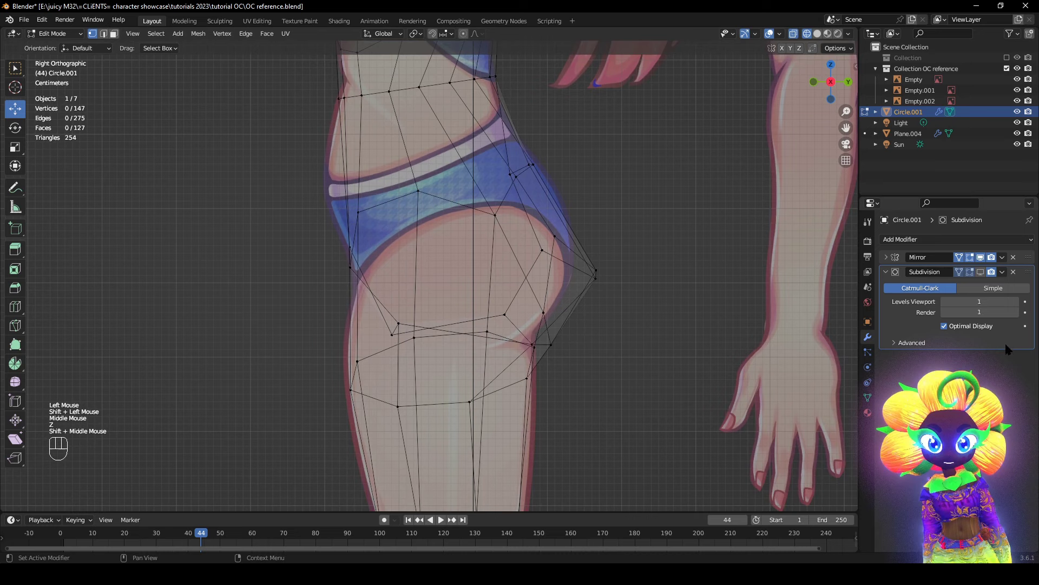
{"action": "left_click", "coordinate": [981, 272]}
{"action": "key", "text": "z"}
{"action": "middle_click_drag", "start_coordinate": [673, 399], "coordinate": [600, 402]}
{"action": "left_click", "coordinate": [980, 273]}
{"action": "middle_click_drag", "start_coordinate": [623, 349], "coordinate": [586, 307]}
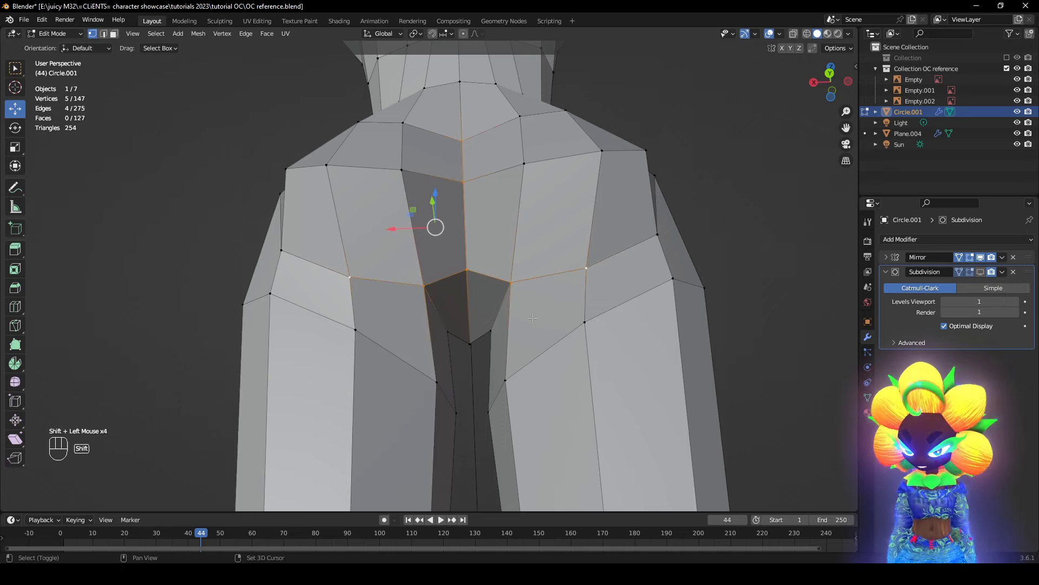
- Crease the selected centre line and lower edges of the buttocks with a factor of 1.000
{"action": "key", "text": "shift+e"}
{"action": "left_click", "coordinate": [464, 241]}
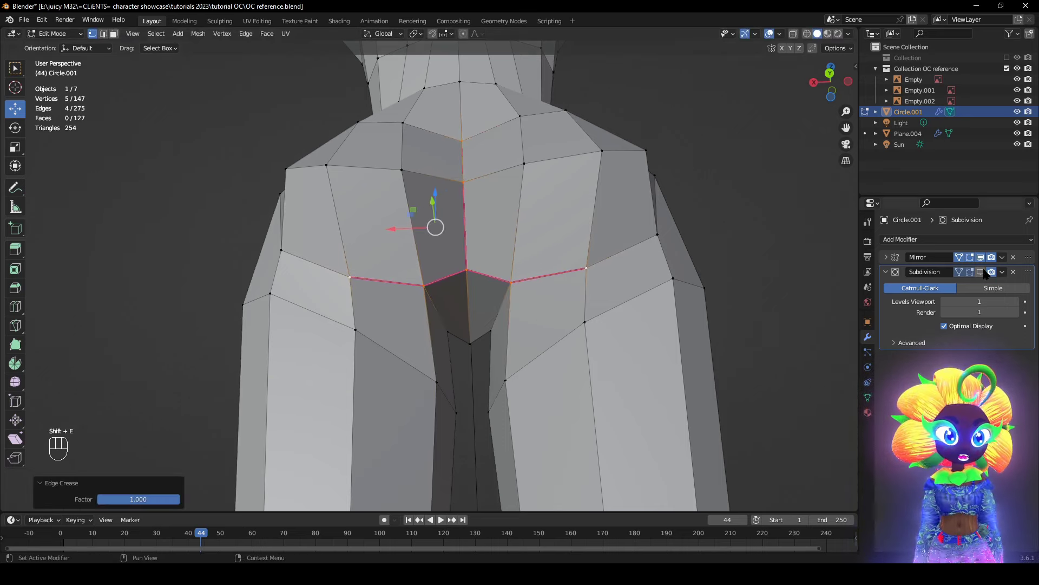
- Try to extend the under-buttock crease to the next outer edge, and undo it
{"action": "middle_click_drag", "start_coordinate": [465, 325], "coordinate": [421, 344]}
{"action": "left_click", "coordinate": [403, 317]}
{"action": "left_click", "coordinate": [465, 358], "text": "shift"}
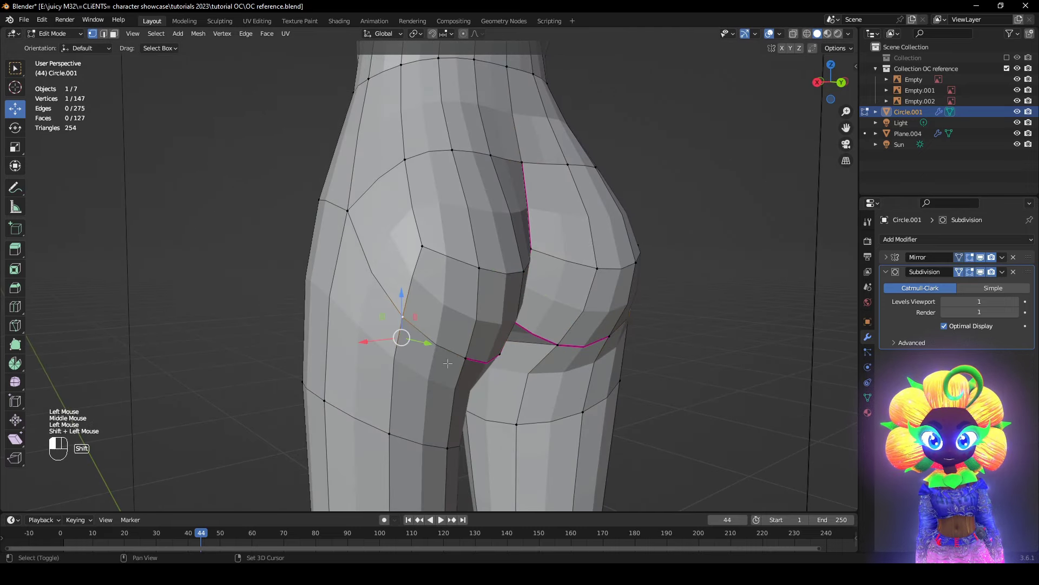
{"action": "key", "text": "shift+e"}
{"action": "left_click", "coordinate": [742, 418]}
{"action": "middle_click_drag", "start_coordinate": [742, 418], "coordinate": [711, 415]}
{"action": "key", "text": "ctrl+z"}
- Crease the front leg-opening edge beside the crotch with a factor of 1.000, and check it with the subdivision preview
{"action": "middle_click_drag", "start_coordinate": [422, 371], "coordinate": [499, 312]}
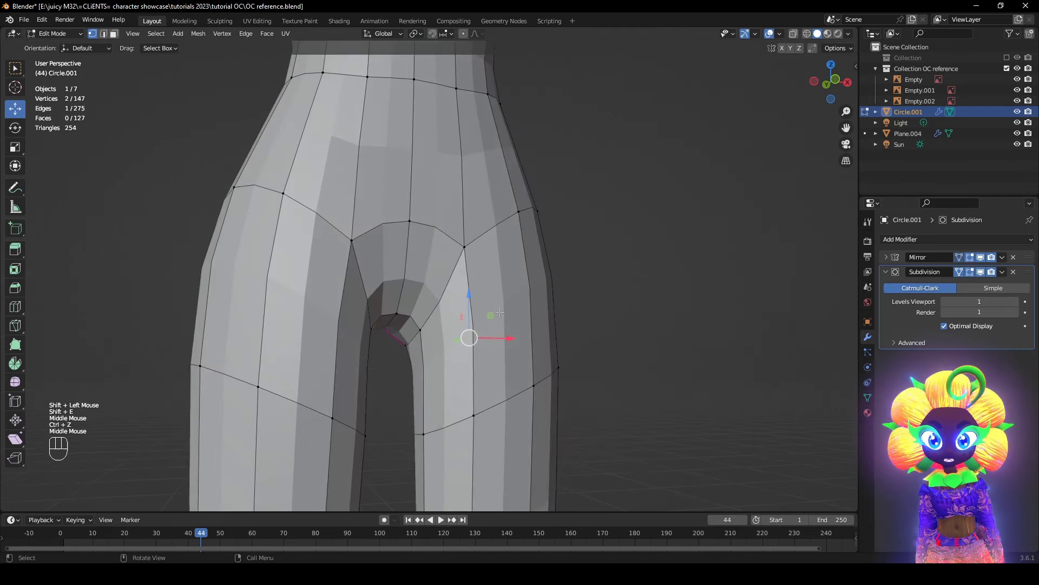
{"action": "left_click", "coordinate": [979, 268]}
{"action": "middle_click_drag", "start_coordinate": [569, 324], "coordinate": [578, 280]}
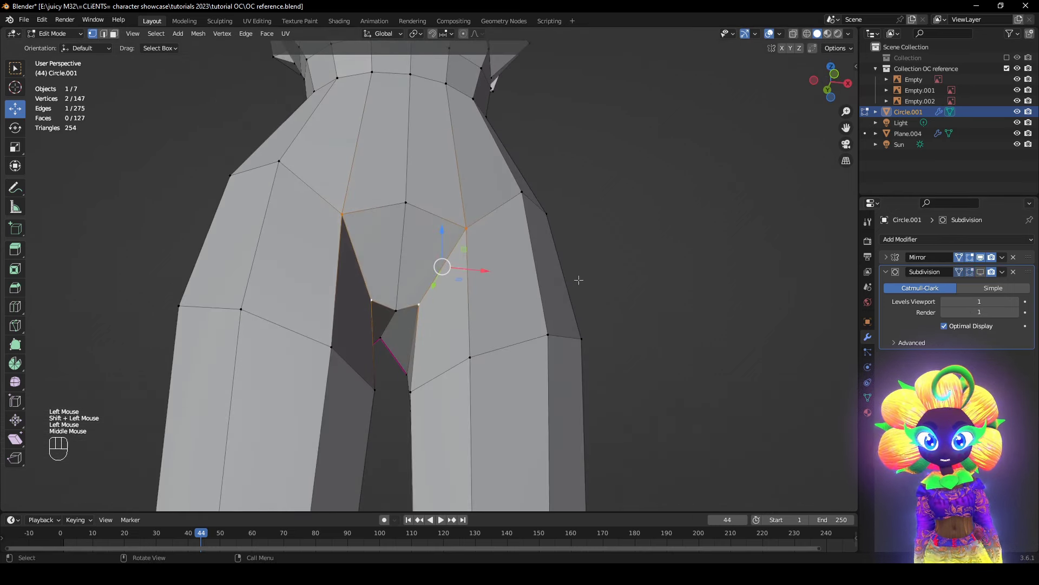
{"action": "left_click", "coordinate": [430, 392]}
{"action": "middle_click_drag", "start_coordinate": [429, 393], "coordinate": [452, 298]}
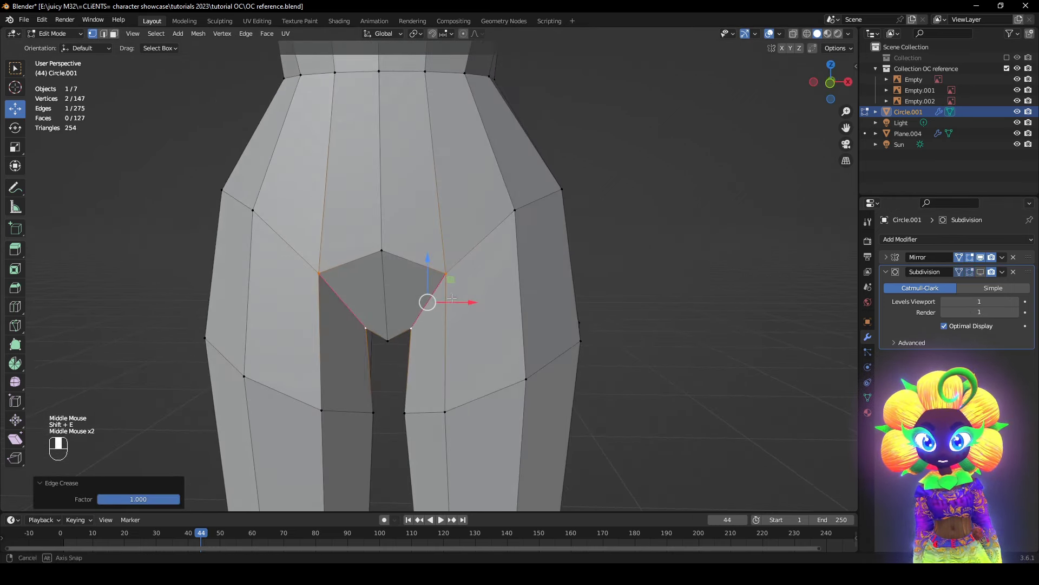
{"action": "left_click", "coordinate": [508, 241], "text": "shift"}
{"action": "left_click", "coordinate": [980, 272]}
{"action": "left_click", "coordinate": [980, 272]}
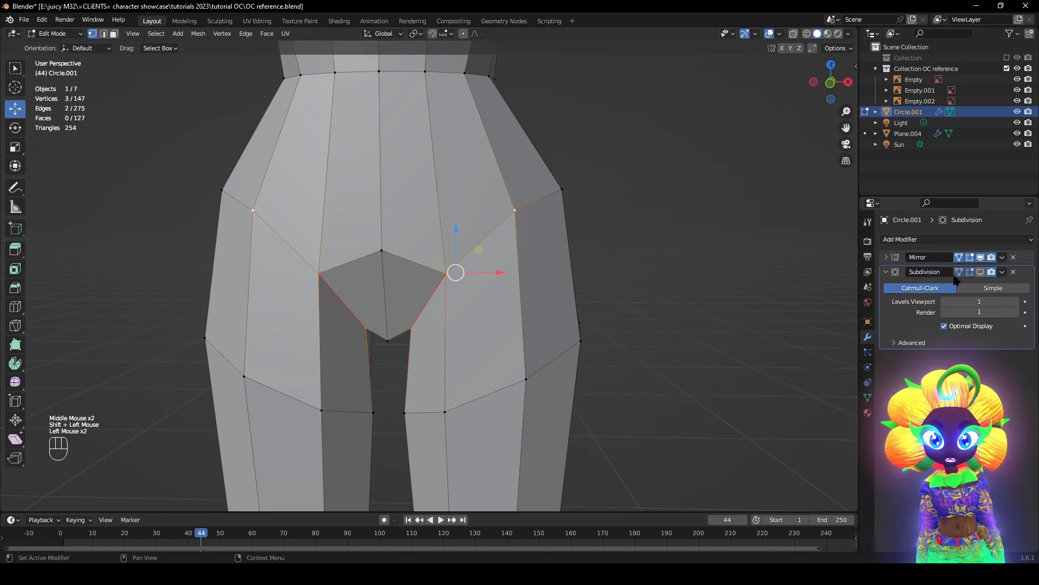
- Move the front groin corner vertex about 0.012 m inward and 0.002 m up in the front view
{"action": "middle_click_drag", "start_coordinate": [514, 282], "coordinate": [510, 272], "text": "alt"}
{"action": "key", "text": "g"}
{"action": "left_click", "coordinate": [499, 269]}
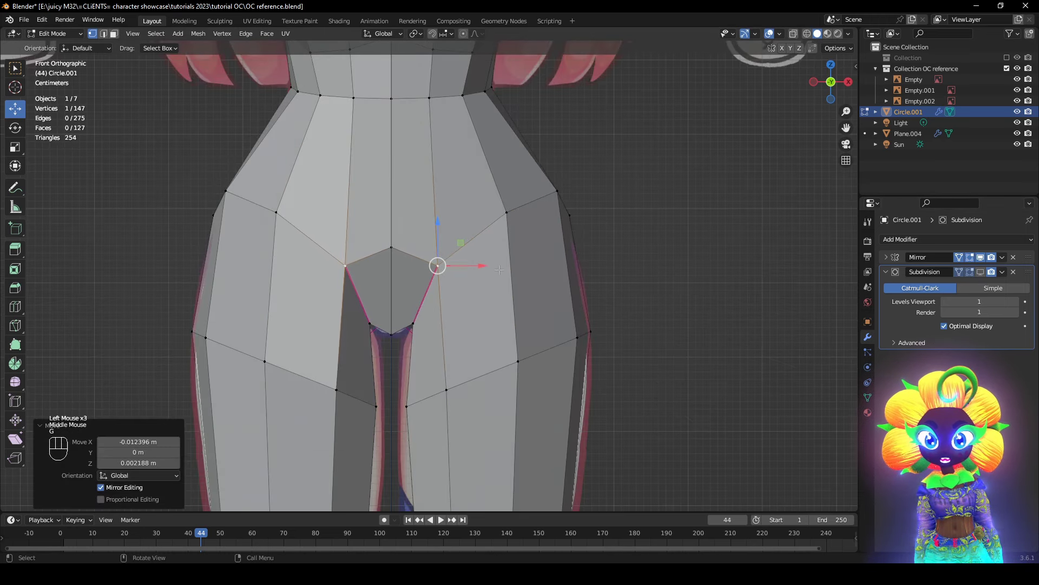
- Push the centre front crotch vertex out 0.0236 m with Shrink/Fatten, and move it about 0.021 m back and 0.108 m down
{"action": "mouse_move", "coordinate": [414, 255]}
{"action": "middle_mouse_down"}
{"action": "mouse_move", "coordinate": [384, 314]}
{"action": "mouse_move", "coordinate": [504, 313]}
{"action": "mouse_move", "coordinate": [476, 346]}
{"action": "middle_mouse_up"}
{"action": "key", "text": "alt+s"}
{"action": "left_click", "coordinate": [387, 303]}
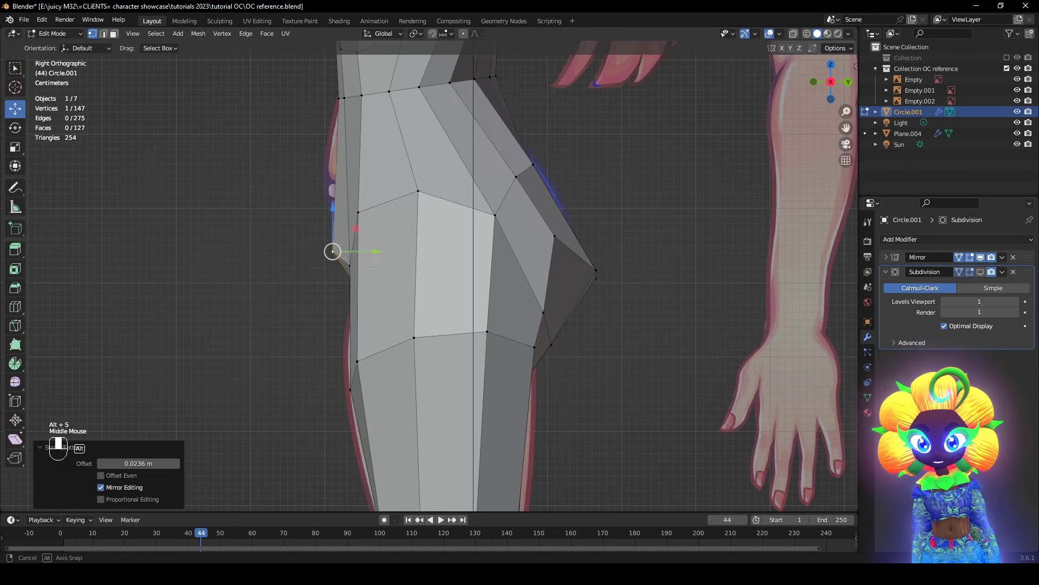
{"action": "key", "text": "z"}
{"action": "key", "text": "g"}
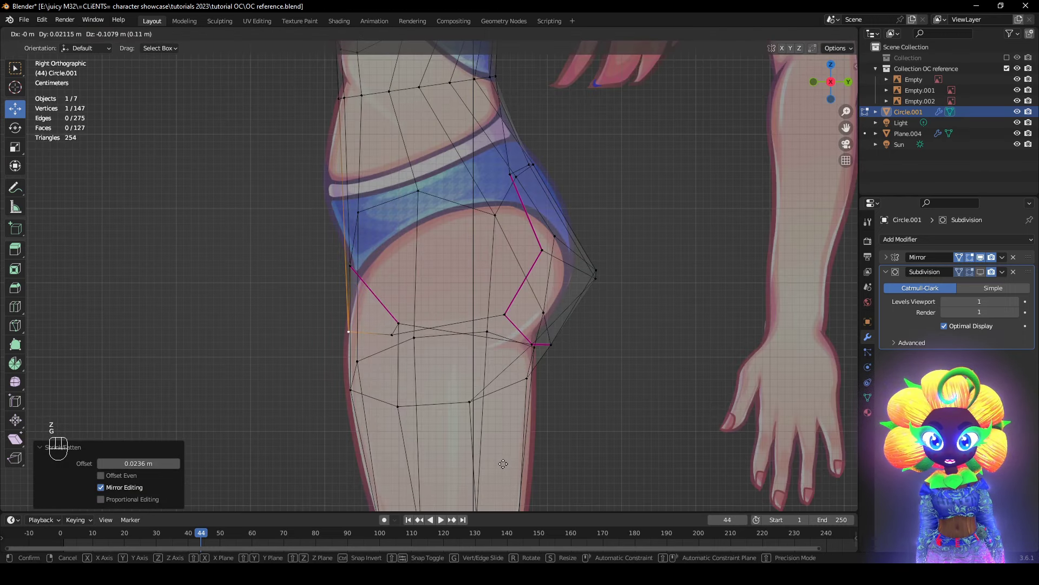
{"action": "left_click", "coordinate": [503, 464]}
- Move the edge under the crotch about 0.051 m back and 0.004 m down, and check the subdivided shape from the front
{"action": "middle_click_drag", "start_coordinate": [493, 452], "coordinate": [417, 366]}
{"action": "mouse_move", "coordinate": [408, 323]}
{"action": "middle_mouse_down"}
{"action": "mouse_move", "coordinate": [410, 300]}
{"action": "mouse_move", "coordinate": [403, 327]}
{"action": "middle_mouse_up"}
{"action": "left_click", "coordinate": [400, 325]}
{"action": "left_click", "coordinate": [393, 335], "text": "shift"}
{"action": "key", "text": "g"}
{"action": "left_click", "coordinate": [456, 344]}
{"action": "key", "text": "z"}
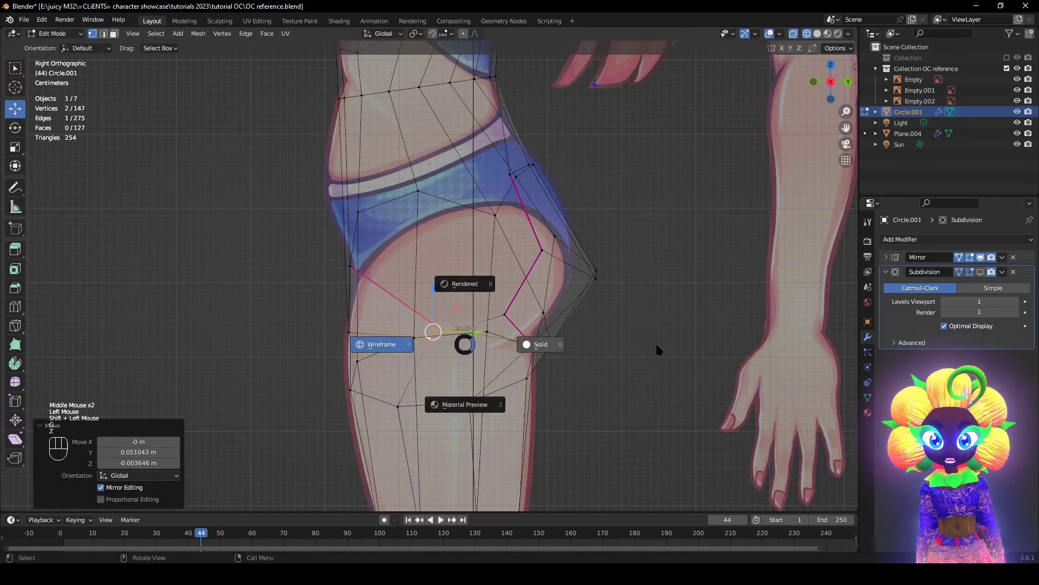
{"action": "scroll", "coordinate": [613, 332], "scroll_direction": "down", "scroll_amount": 1}
{"action": "middle_click_drag", "start_coordinate": [614, 331], "coordinate": [827, 306]}
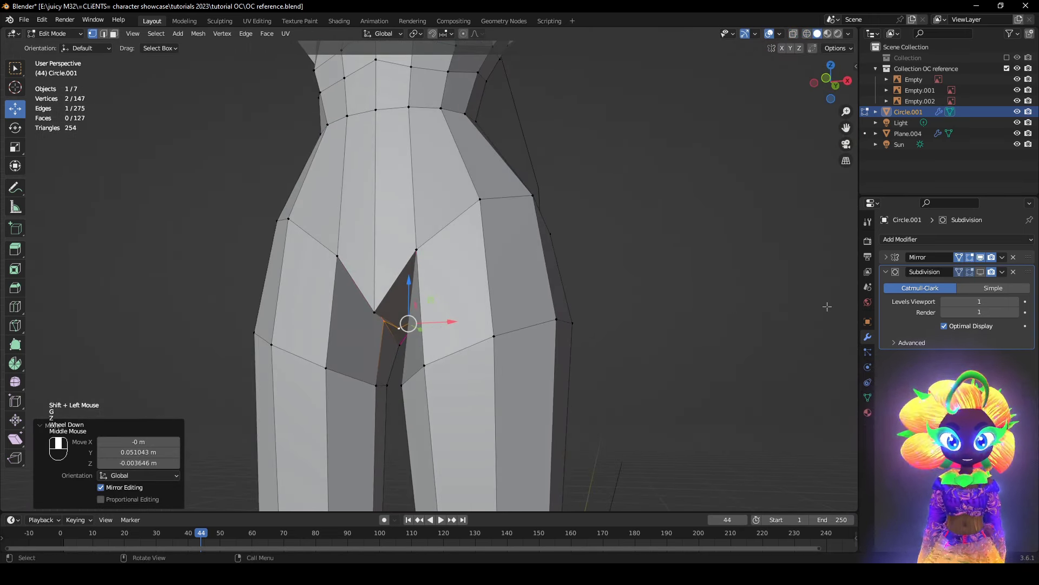
{"action": "left_click", "coordinate": [981, 272]}
{"action": "middle_click_drag", "start_coordinate": [644, 387], "coordinate": [712, 410]}
{"action": "left_click", "coordinate": [981, 272]}
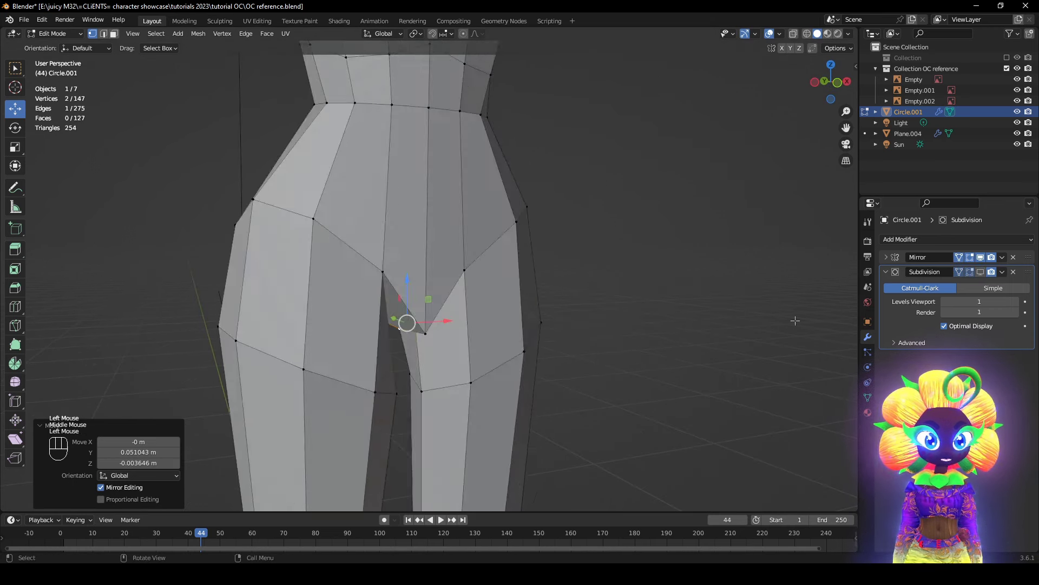
- Raise the centre front crotch vertex about 0.030 m and shift it 0.007 m back in the side view
{"action": "middle_click_drag", "start_coordinate": [795, 320], "coordinate": [606, 368]}
{"action": "key", "text": "z"}
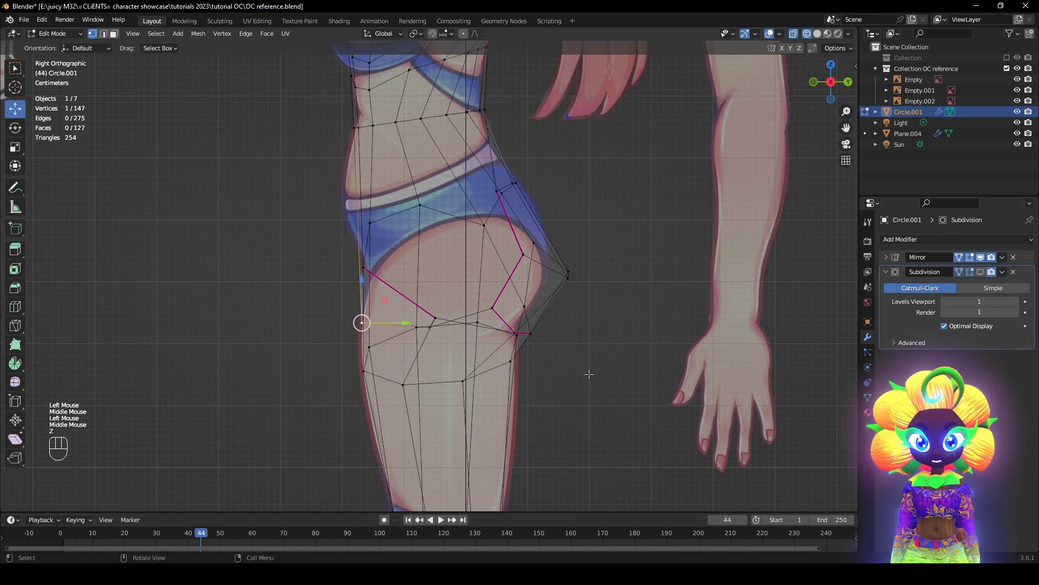
{"action": "key", "text": "g"}
{"action": "left_click", "coordinate": [585, 340]}
{"action": "key", "text": "alt+z"}
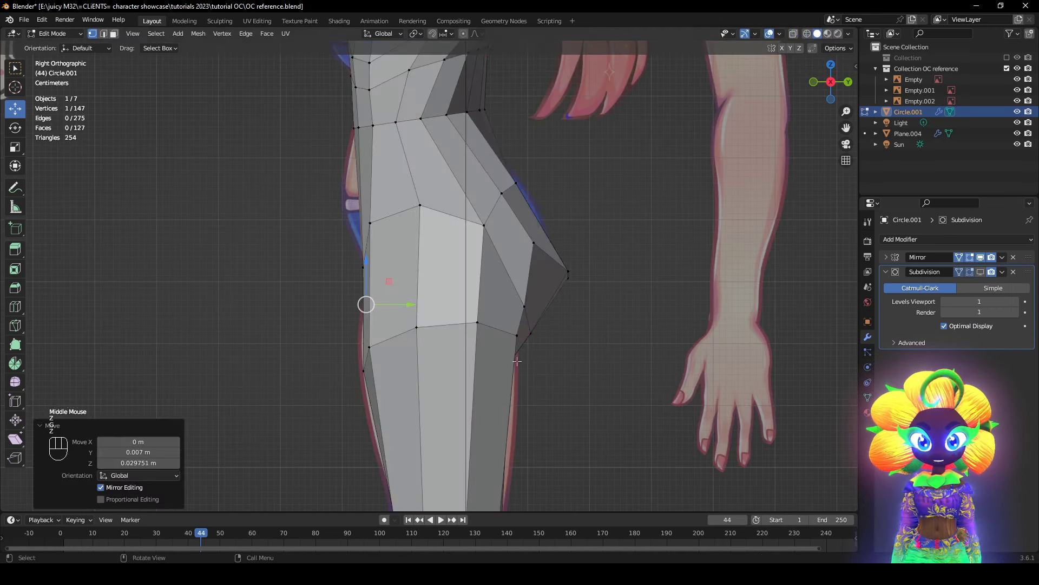
- Crease the centre edge running under the crotch between the buttocks with a factor of 1.000
{"action": "middle_click_drag", "start_coordinate": [585, 340], "coordinate": [850, 298]}
{"action": "left_click", "coordinate": [456, 264]}
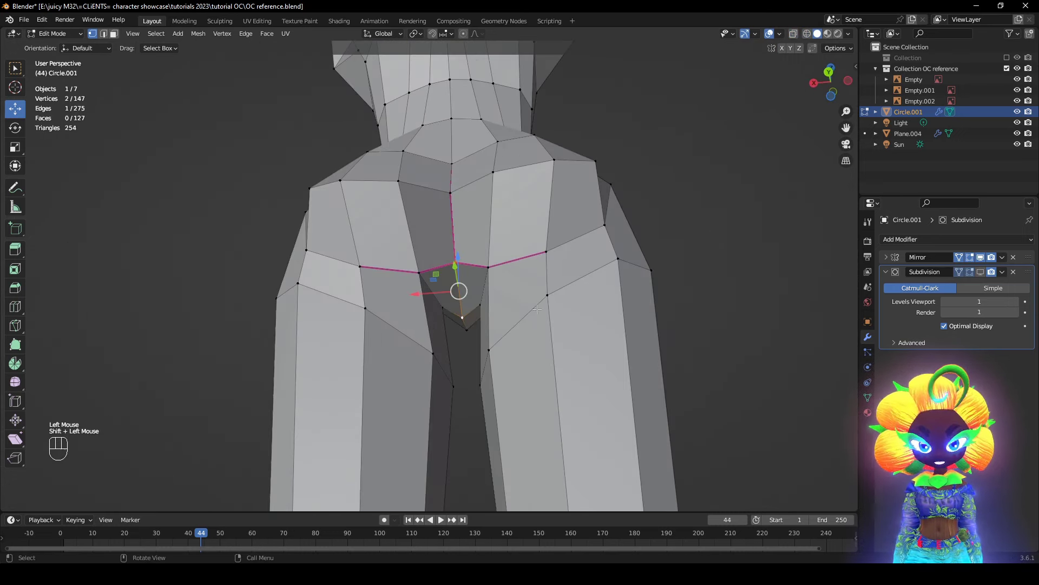
{"action": "key", "text": "shift+e"}
{"action": "left_click", "coordinate": [398, 419]}
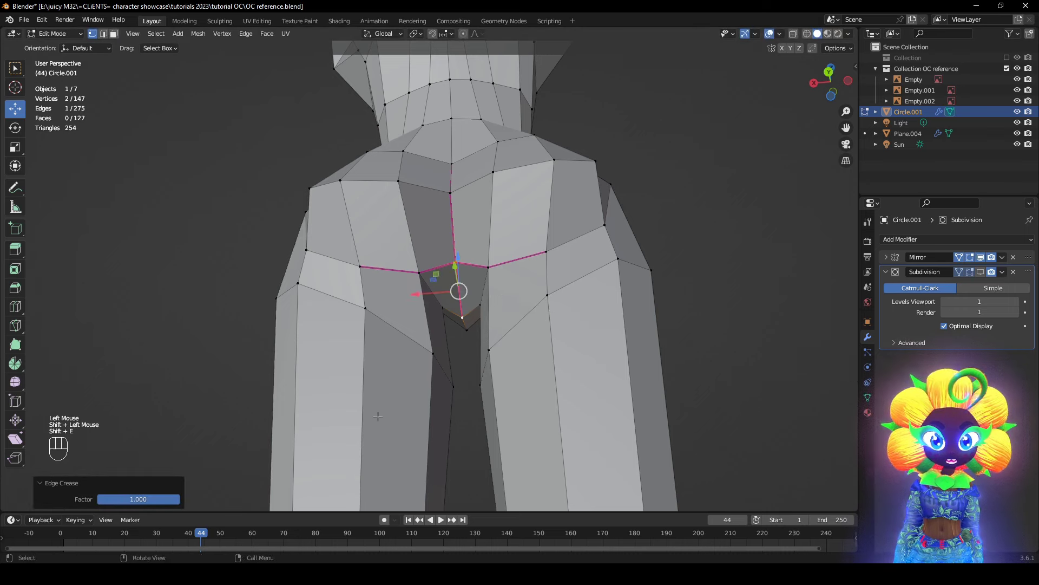
- Move the front groin vertex inward and down along the reference's leg opening, ending with a shift of about 0.005 m inward and 0.018 m down
{"action": "middle_click_drag", "start_coordinate": [398, 420], "coordinate": [398, 317]}
{"action": "left_click", "coordinate": [437, 269]}
{"action": "key", "text": "g"}
{"action": "right_click", "coordinate": [457, 296]}
{"action": "key", "text": "z"}
{"action": "key", "text": "g"}
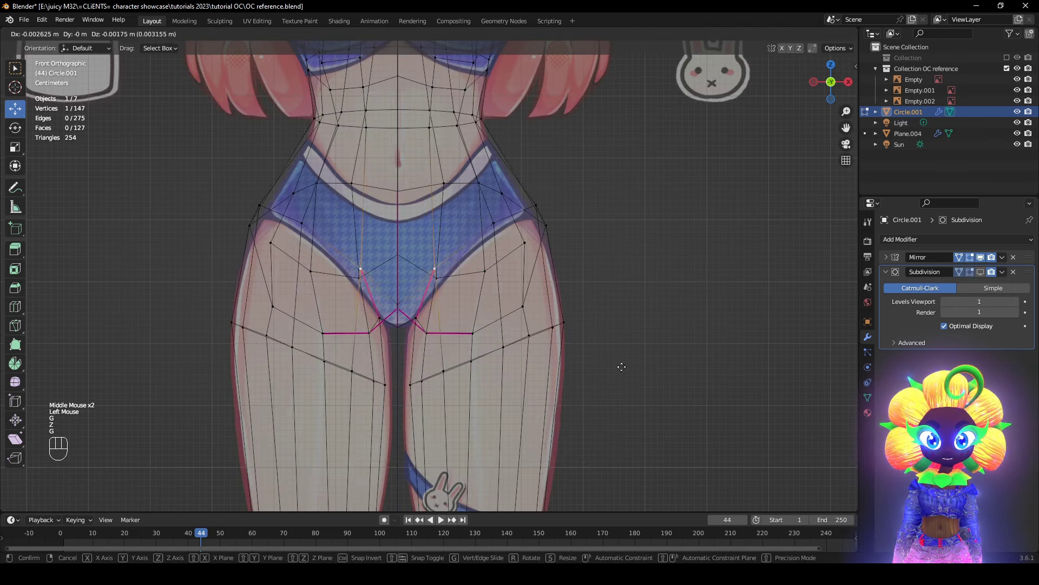
{"action": "left_click", "coordinate": [619, 383]}
{"action": "key", "text": "z"}
{"action": "key", "text": "g"}
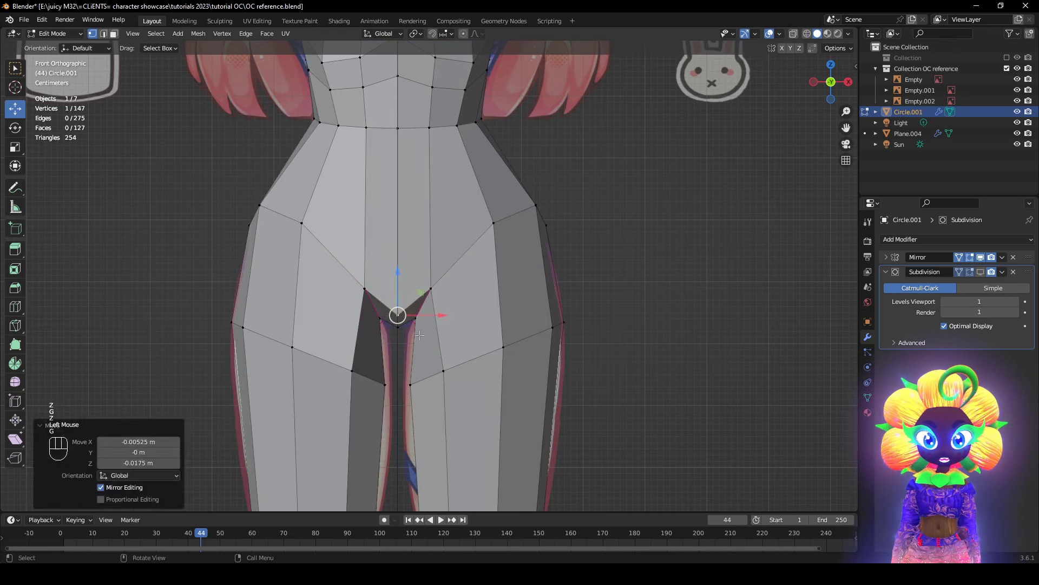
- Move the two underside crotch vertices about 0.031 m back and 0.012 m down in the side view
{"action": "left_click", "coordinate": [399, 333]}
{"action": "left_click", "coordinate": [420, 323], "text": "shift"}
{"action": "middle_click_drag", "start_coordinate": [420, 323], "coordinate": [336, 364]}
{"action": "key", "text": "z"}
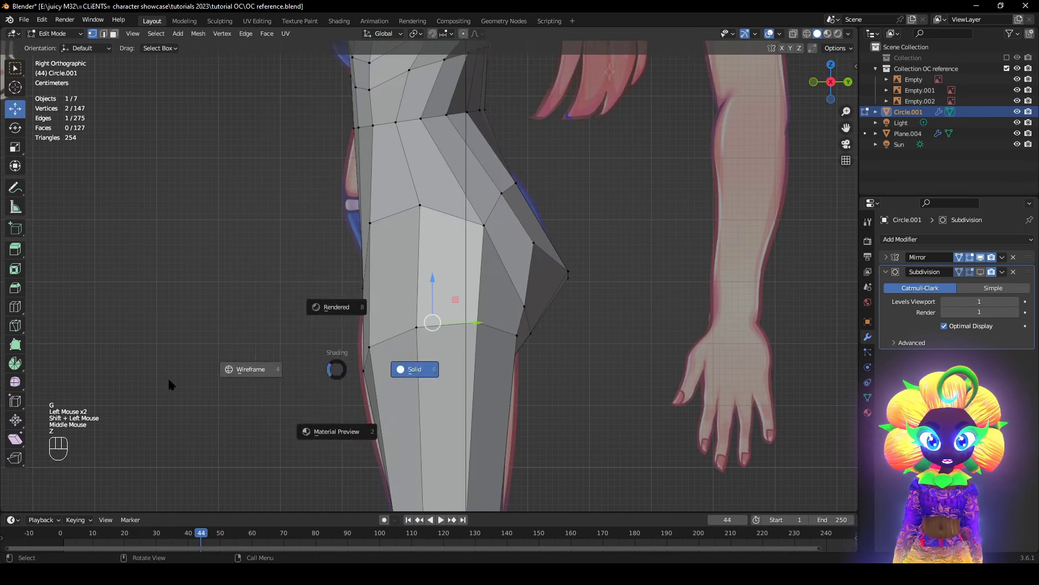
{"action": "key", "text": "g"}
{"action": "left_click", "coordinate": [532, 383]}
- Shift the selected two-vertex crotch edge about 0.010 m inward along X, and inspect the crotch in solid shading
{"action": "middle_click_drag", "start_coordinate": [587, 355], "coordinate": [642, 365]}
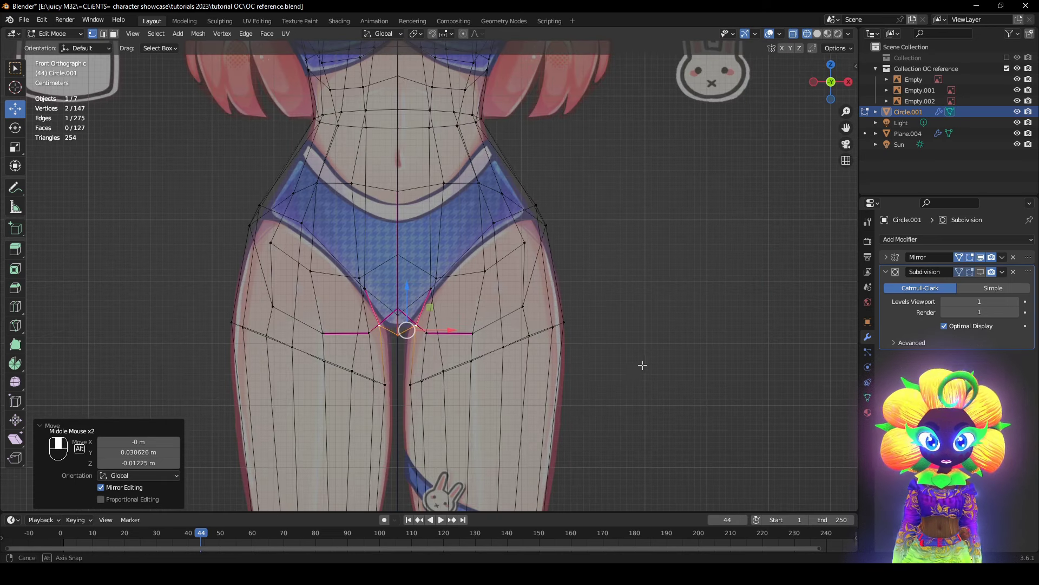
{"action": "left_click", "coordinate": [456, 332]}
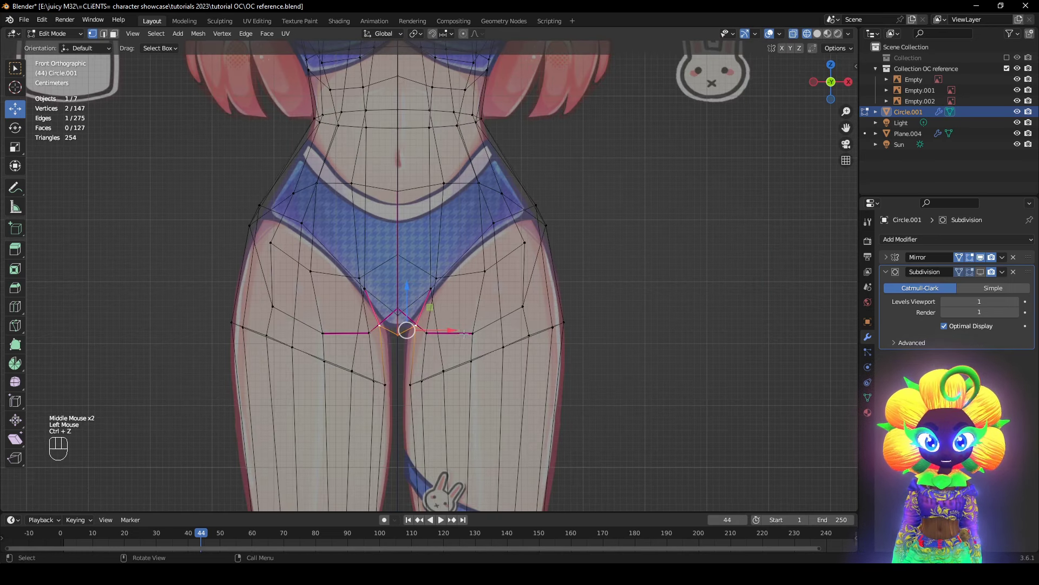
{"action": "left_click_drag", "start_coordinate": [455, 332], "coordinate": [452, 332]}
{"action": "key", "text": "z"}
{"action": "scroll", "coordinate": [441, 346], "scroll_direction": "up", "scroll_amount": 1}
{"action": "mouse_move", "coordinate": [441, 346]}
{"action": "middle_mouse_down"}
{"action": "mouse_move", "coordinate": [432, 364]}
{"action": "mouse_move", "coordinate": [510, 352]}
{"action": "middle_mouse_up"}
{"action": "scroll", "coordinate": [431, 364], "scroll_direction": "down", "scroll_amount": 2}
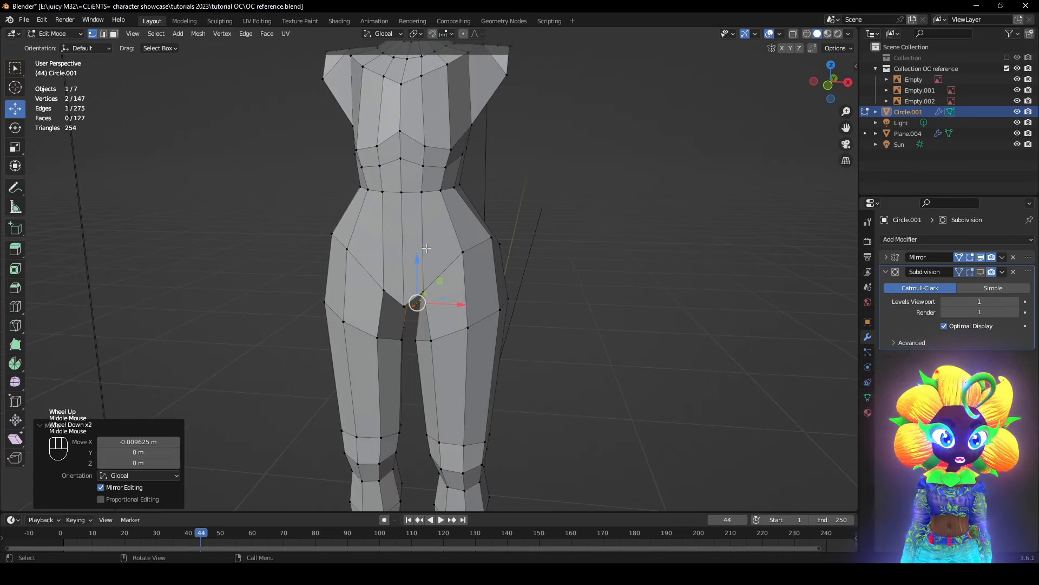
- Leave mesh editing and apply Shade Smooth to the body
{"action": "key", "text": "Tab"}
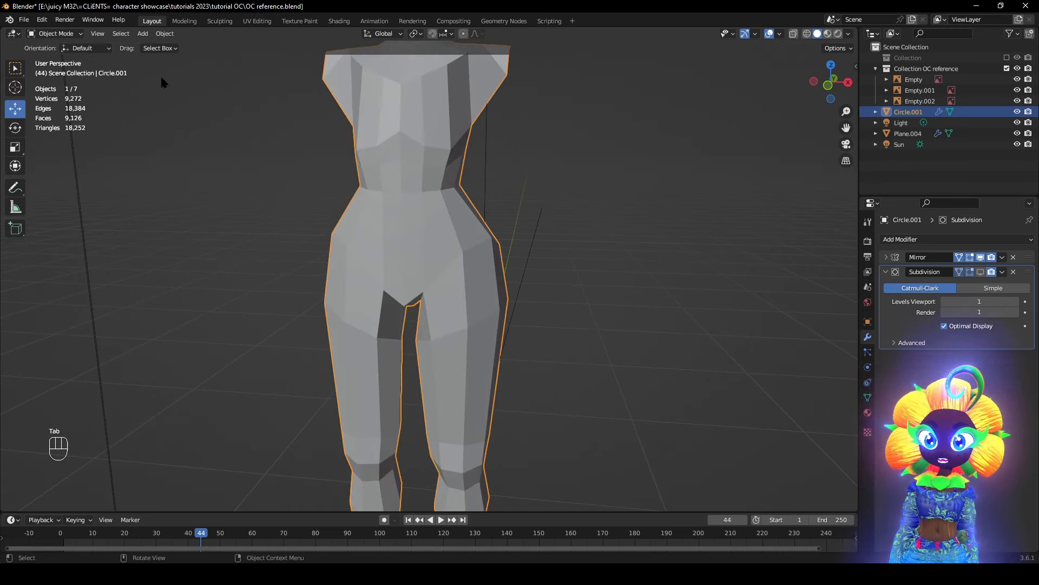
{"action": "right_click", "coordinate": [416, 265]}
{"action": "left_click", "coordinate": [416, 266]}
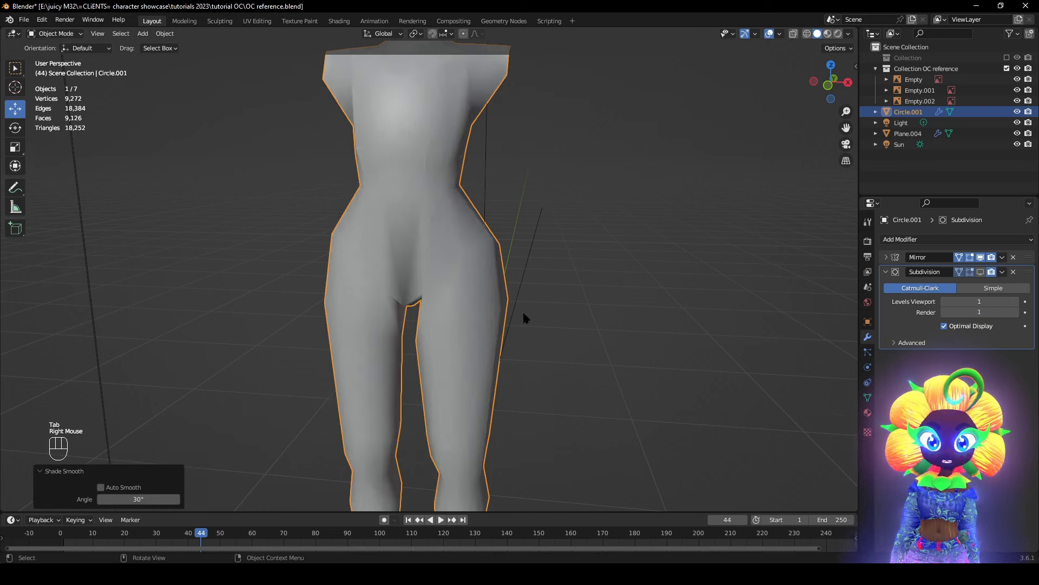
{"action": "mouse_move", "coordinate": [522, 309]}
{"action": "middle_mouse_down"}
{"action": "mouse_move", "coordinate": [509, 321]}
{"action": "mouse_move", "coordinate": [390, 325]}
{"action": "mouse_move", "coordinate": [535, 318]}
{"action": "middle_mouse_up"}
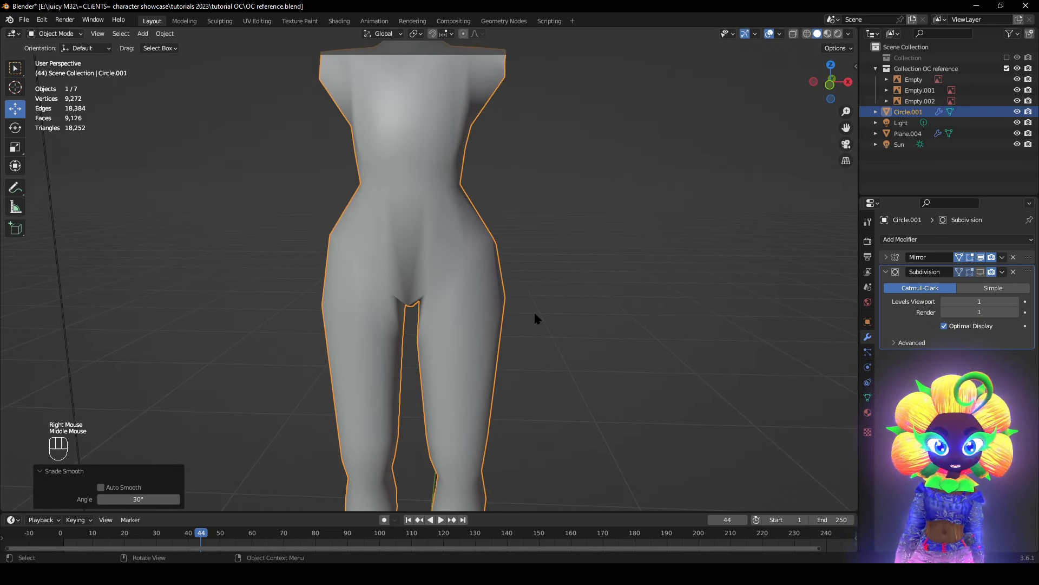
- Select the entire body mesh in Edit Mode and recalculate its normals outside
{"action": "key", "text": "Tab"}
{"action": "key", "text": "a"}
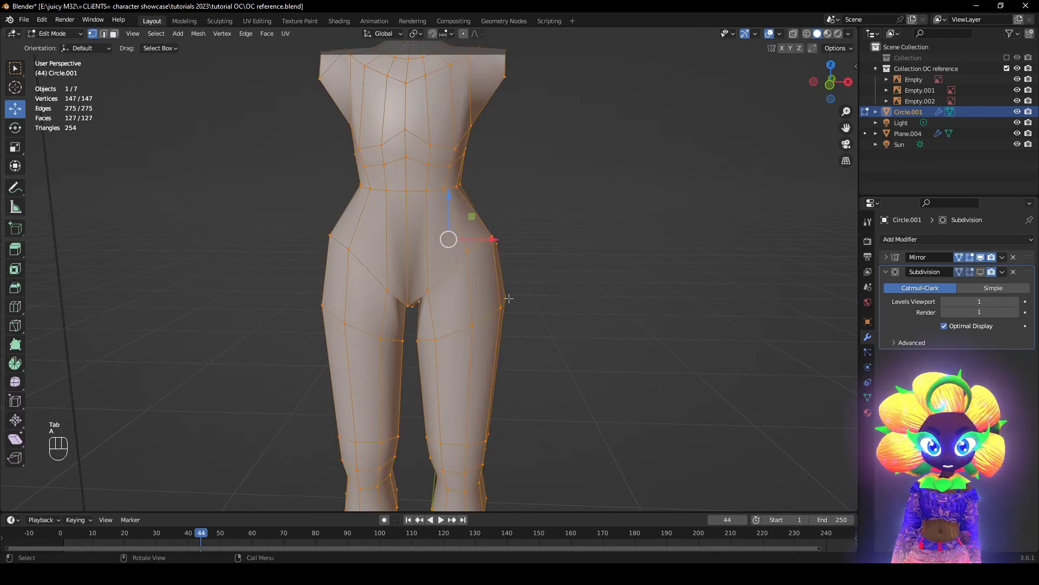
{"action": "key", "text": "alt+n"}
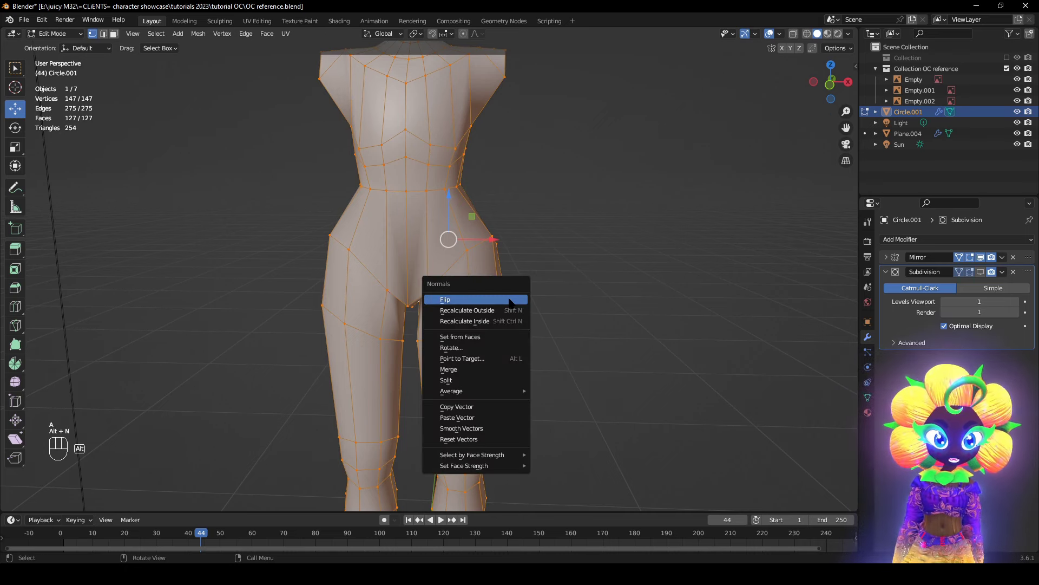
{"action": "left_click", "coordinate": [503, 312]}
{"action": "left_click", "coordinate": [603, 295]}
{"action": "mouse_move", "coordinate": [603, 295]}
{"action": "middle_mouse_down"}
{"action": "mouse_move", "coordinate": [548, 302]}
{"action": "mouse_move", "coordinate": [584, 298]}
{"action": "middle_mouse_up"}
- Crease the diagonal edge from the front groin corner up to the hip, and check it with and without the subdivision preview
{"action": "middle_click_drag", "start_coordinate": [541, 374], "coordinate": [461, 334]}
{"action": "scroll", "coordinate": [416, 364], "scroll_direction": "up", "scroll_amount": 3}
{"action": "scroll", "coordinate": [417, 364], "scroll_direction": "up", "scroll_amount": 1}
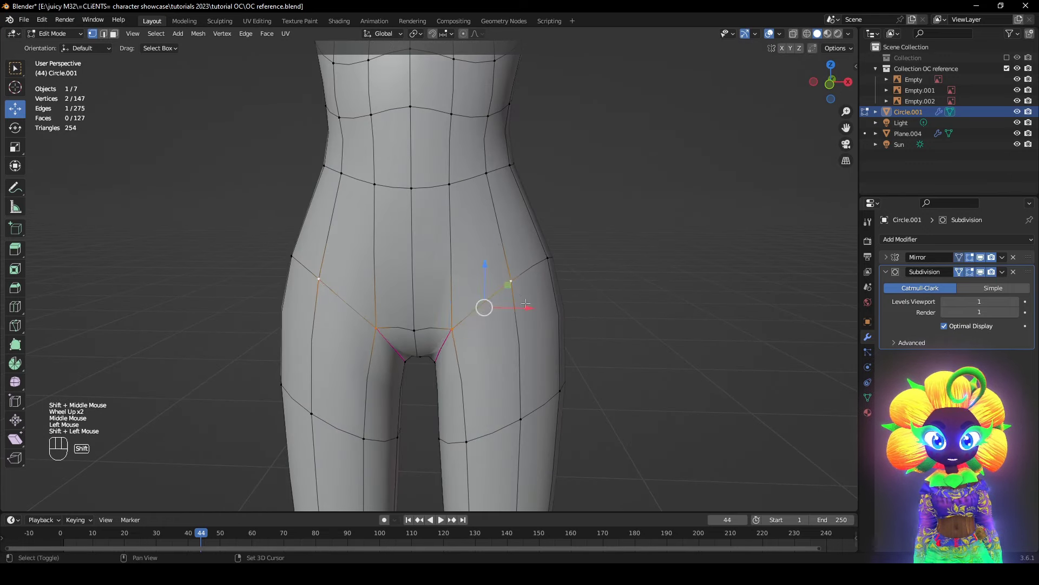
{"action": "key", "text": "shift+e"}
{"action": "left_click", "coordinate": [523, 303]}
{"action": "middle_click_drag", "start_coordinate": [522, 303], "coordinate": [583, 312]}
{"action": "left_click", "coordinate": [687, 296]}
{"action": "scroll", "coordinate": [686, 297], "scroll_direction": "down", "scroll_amount": 1}
{"action": "middle_click_drag", "start_coordinate": [687, 297], "coordinate": [708, 298]}
{"action": "left_click", "coordinate": [981, 271]}
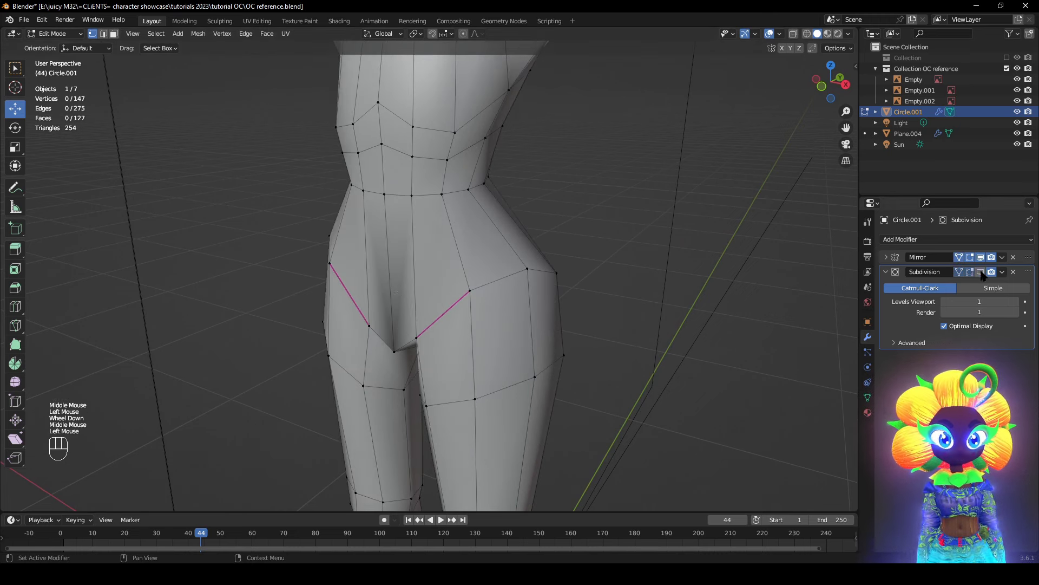
- Move the centre front crotch vertex about 0.01 m forward and 0.035 m up against the side reference
{"action": "middle_click_drag", "start_coordinate": [411, 255], "coordinate": [421, 261]}
{"action": "middle_click_drag", "start_coordinate": [494, 331], "coordinate": [378, 341]}
{"action": "key", "text": "z"}
{"action": "key", "text": "g"}
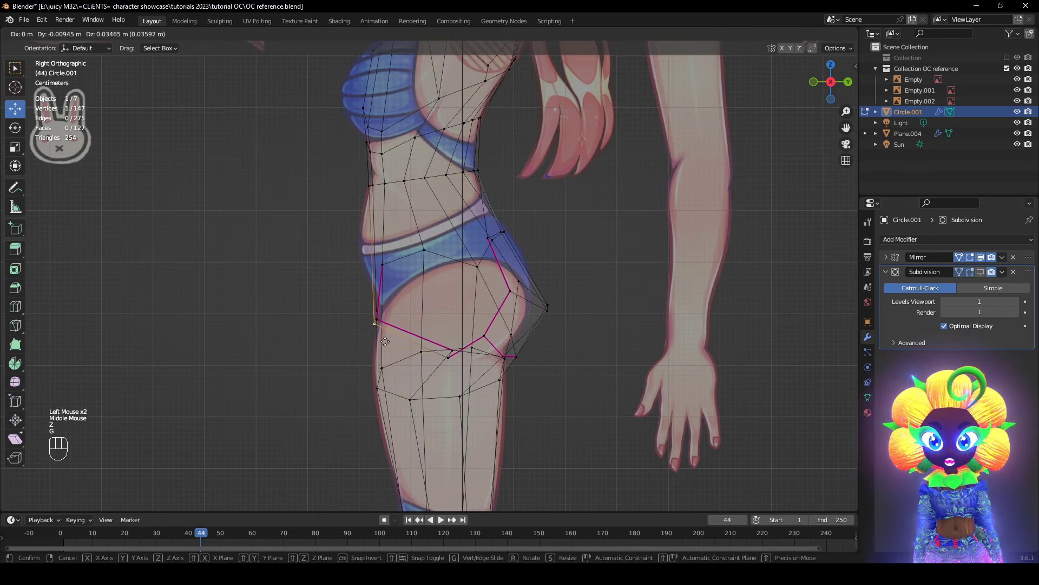
{"action": "left_click", "coordinate": [383, 341]}
- Move the centre front crotch vertex together with the adjacent groin vertex about 0.012 m back and 0.007 m up
{"action": "left_click", "coordinate": [378, 320], "text": "shift"}
{"action": "key", "text": "g"}
{"action": "left_click", "coordinate": [407, 313]}
{"action": "key", "text": "z"}
{"action": "left_click", "coordinate": [524, 311]}
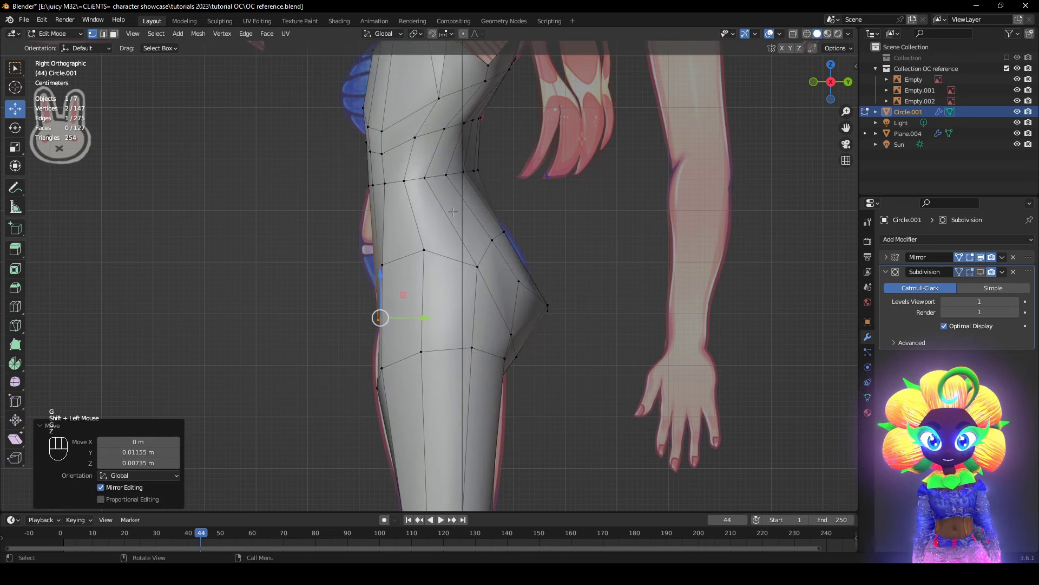
- Add one centred loop cut around the body between the waist and the hips
{"action": "key", "text": "ctrl+r"}
{"action": "left_click", "coordinate": [453, 212]}
{"action": "right_click", "coordinate": [453, 213]}
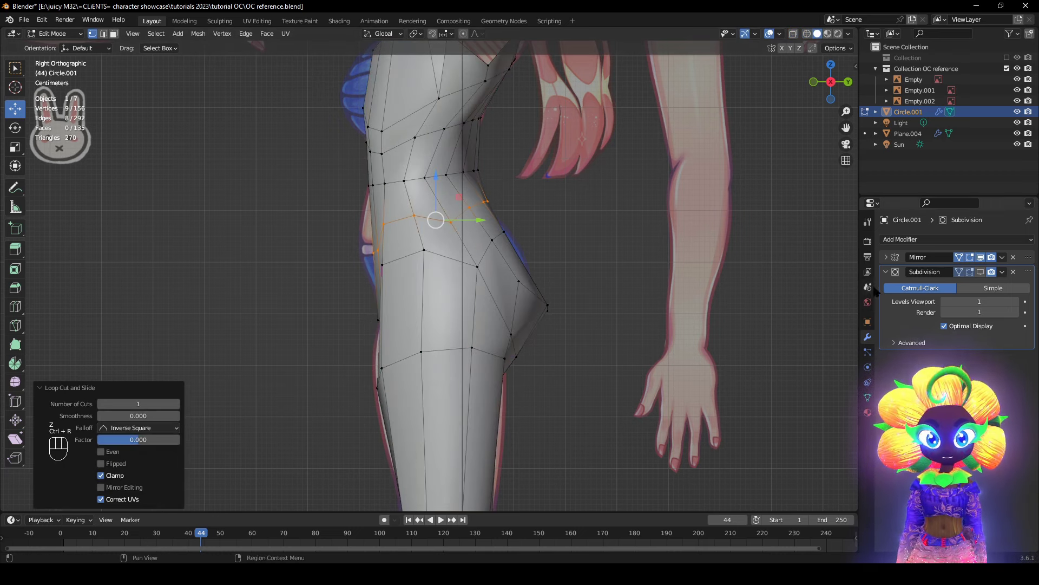
- Shift the loop between waist and hips about 0.008 m forward and 0.002 m down, comparing it with the side reference
{"action": "key", "text": "z"}
{"action": "middle_click_drag", "start_coordinate": [372, 268], "coordinate": [371, 292], "text": "shift"}
{"action": "scroll", "coordinate": [370, 291], "scroll_direction": "up", "scroll_amount": 2}
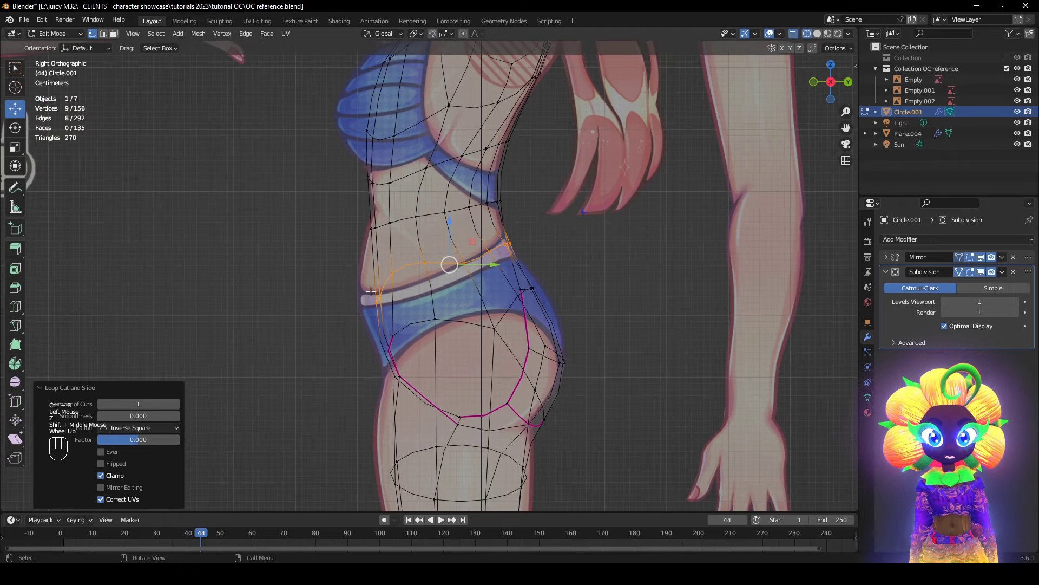
{"action": "key", "text": "z"}
{"action": "key", "text": "g"}
{"action": "left_click", "coordinate": [613, 279]}
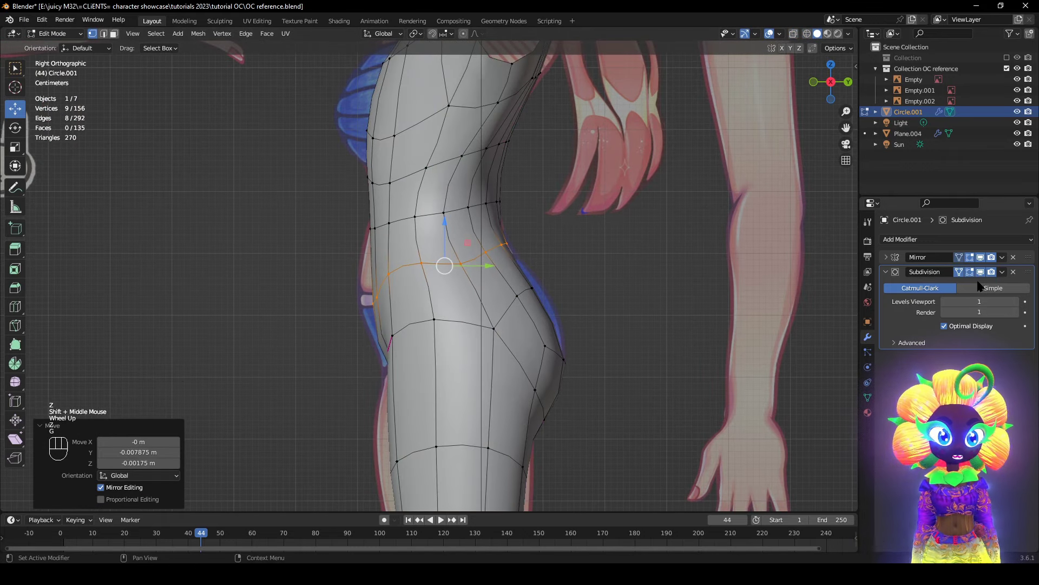
{"action": "key", "text": "z"}
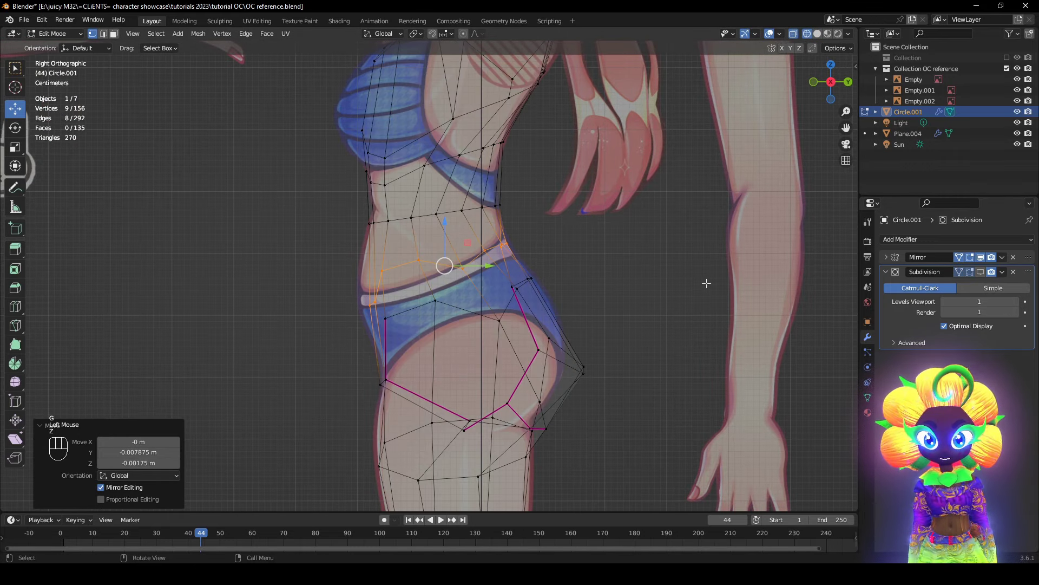
- Scale the edge loop between waist and hips to 1.091 along Y and smooth its vertices once at 0.5 strength
{"action": "key", "text": "s"}
{"action": "key", "text": "y"}
{"action": "left_click", "coordinate": [715, 284]}
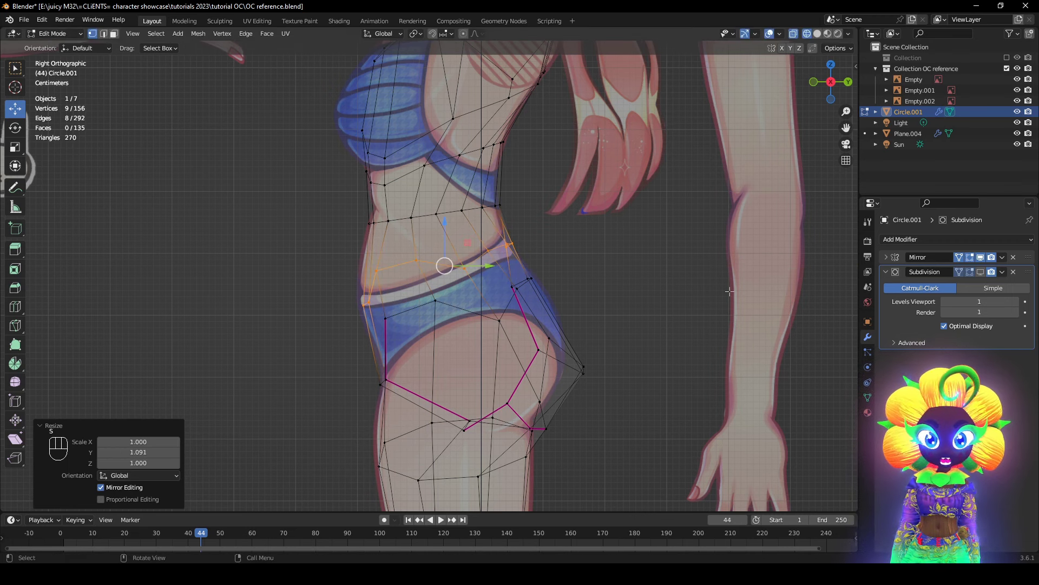
{"action": "middle_click_drag", "start_coordinate": [714, 284], "coordinate": [578, 286]}
{"action": "right_click", "coordinate": [577, 287]}
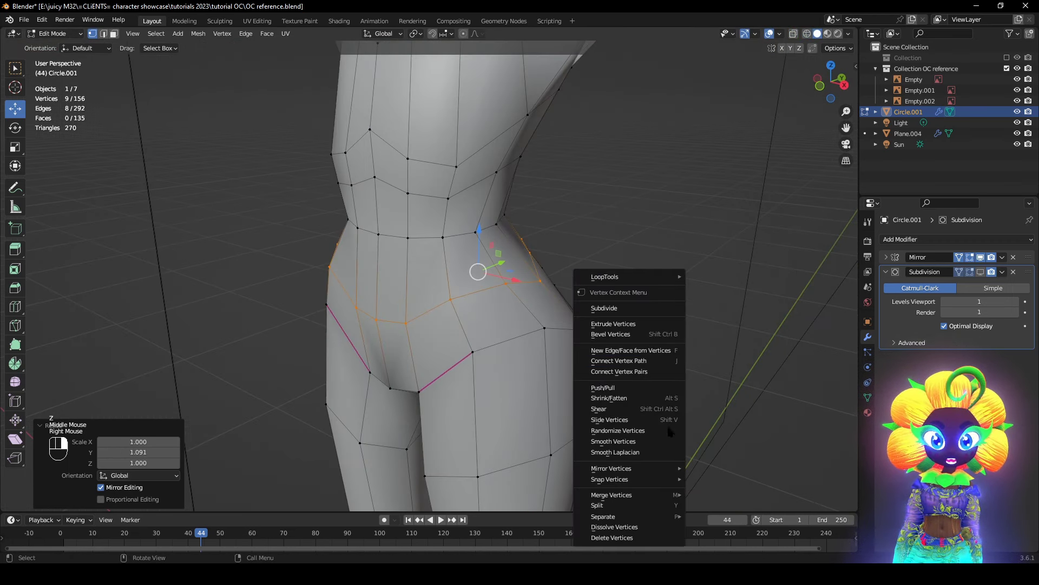
{"action": "left_click", "coordinate": [667, 441]}
{"action": "middle_click_drag", "start_coordinate": [667, 441], "coordinate": [571, 344]}
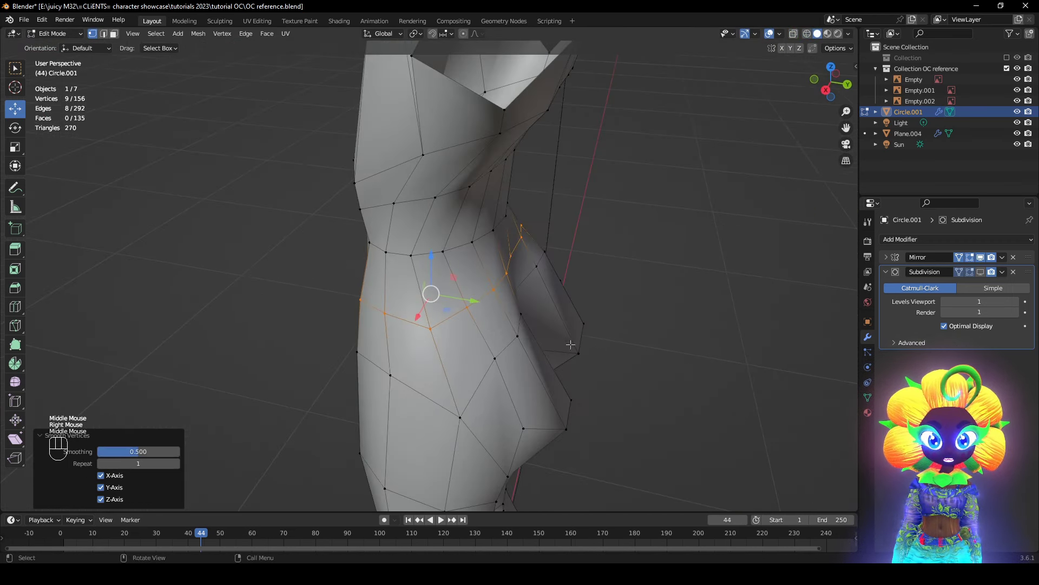
{"action": "left_click", "coordinate": [979, 273]}
{"action": "middle_click_drag", "start_coordinate": [460, 325], "coordinate": [559, 348]}
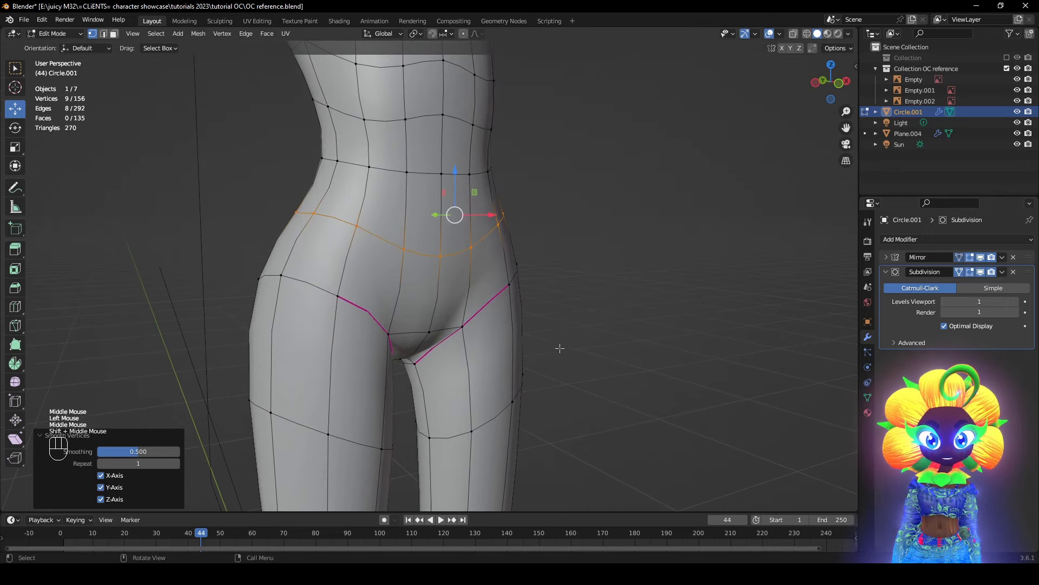
- Adjust the volume of the lower front pelvis with Shrink/Fatten
{"action": "left_click", "coordinate": [433, 341]}
{"action": "key", "text": "alt+s"}
{"action": "left_click", "coordinate": [569, 391]}
{"action": "mouse_move", "coordinate": [569, 391]}
{"action": "middle_mouse_down"}
{"action": "mouse_move", "coordinate": [497, 336]}
{"action": "mouse_move", "coordinate": [427, 335]}
{"action": "mouse_move", "coordinate": [428, 265]}
{"action": "mouse_move", "coordinate": [533, 279]}
{"action": "mouse_move", "coordinate": [433, 328]}
{"action": "mouse_move", "coordinate": [425, 311]}
{"action": "mouse_move", "coordinate": [523, 314]}
{"action": "mouse_move", "coordinate": [460, 318]}
{"action": "middle_mouse_up"}
{"action": "left_click", "coordinate": [981, 273]}
- Reposition the hip vertices, shifting the outer hip vertex about 0.006 m inward and 0.01 m back
{"action": "left_click", "coordinate": [418, 336]}
{"action": "key", "text": "g"}
{"action": "left_click", "coordinate": [417, 337]}
{"action": "key", "text": "g"}
{"action": "left_click", "coordinate": [454, 267]}
{"action": "left_click", "coordinate": [447, 334]}
{"action": "key", "text": "g"}
{"action": "left_click", "coordinate": [435, 312]}
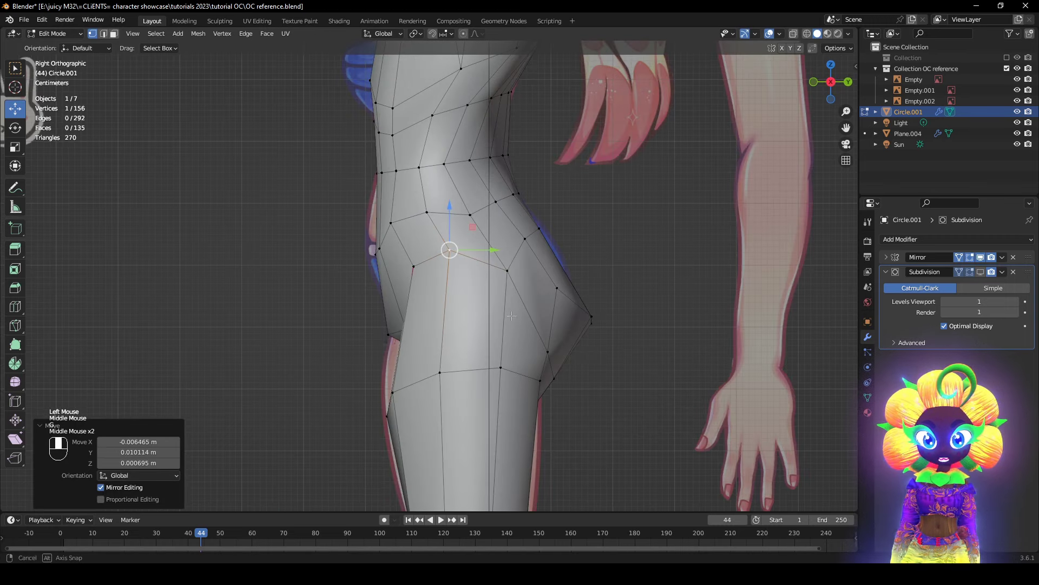
{"action": "key", "text": "z"}
{"action": "middle_click_drag", "start_coordinate": [368, 392], "coordinate": [405, 393]}
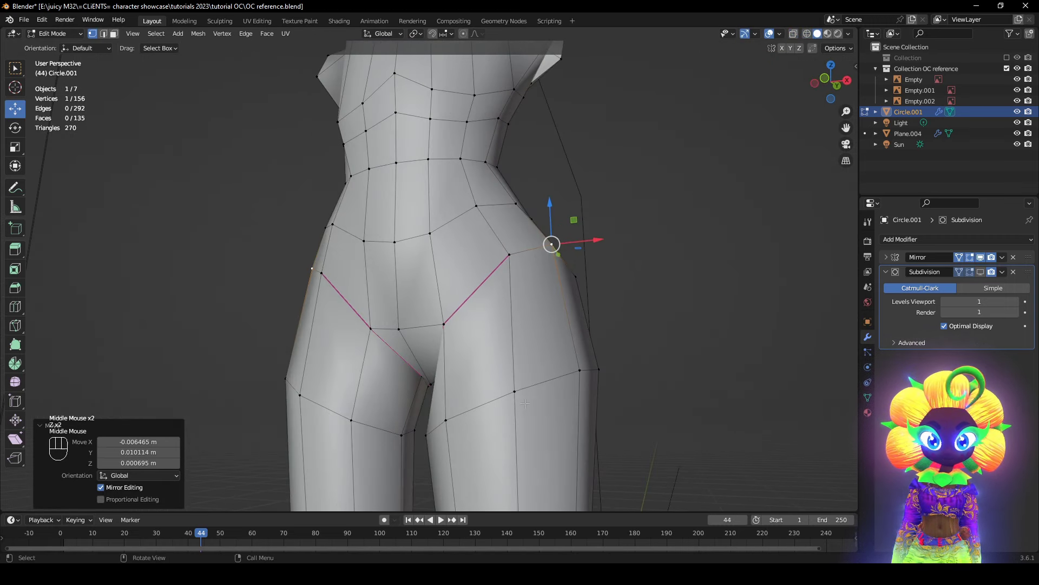
- Try to move the two front upper-thigh vertices about 0.063 m up and 0.005 m forward against the side reference
{"action": "left_click", "coordinate": [445, 420]}
{"action": "left_click", "coordinate": [515, 388], "text": "shift"}
{"action": "middle_click_drag", "start_coordinate": [590, 409], "coordinate": [503, 419]}
{"action": "key", "text": "z"}
{"action": "key", "text": "g"}
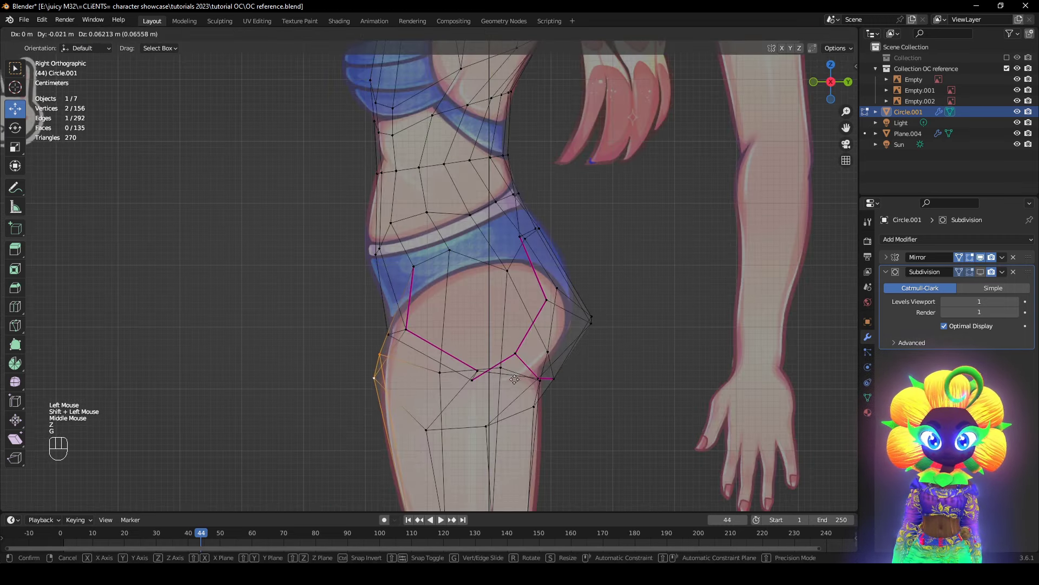
{"action": "left_click", "coordinate": [525, 379]}
{"action": "left_click", "coordinate": [980, 272]}
{"action": "key", "text": "z"}
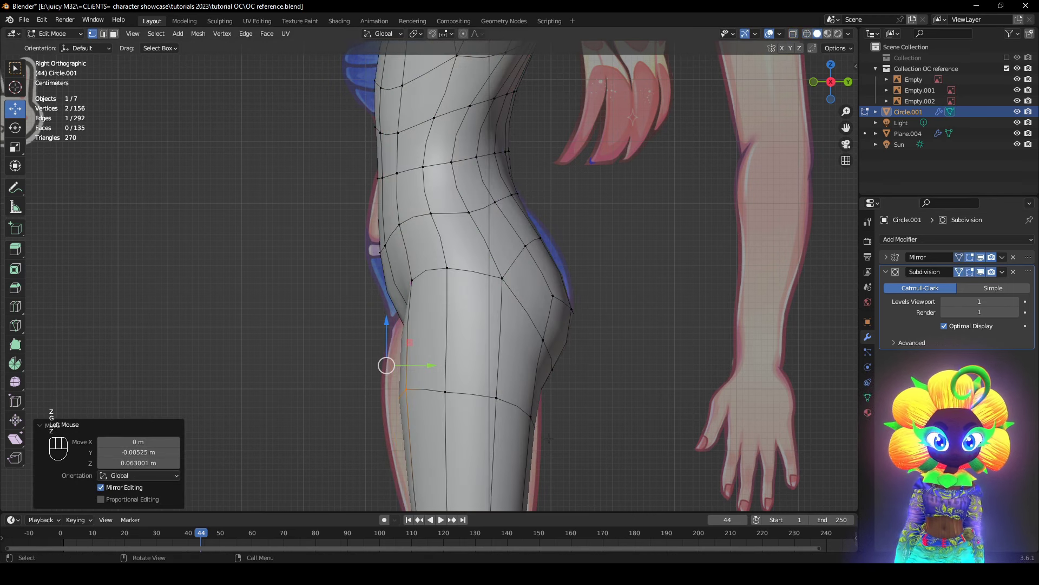
{"action": "key", "text": "ctrl+z"}
- Rotate the upper-thigh edge loop 16° in the side view and move it about 0.007 m forward and 0.007 m up
{"action": "left_click", "coordinate": [980, 272]}
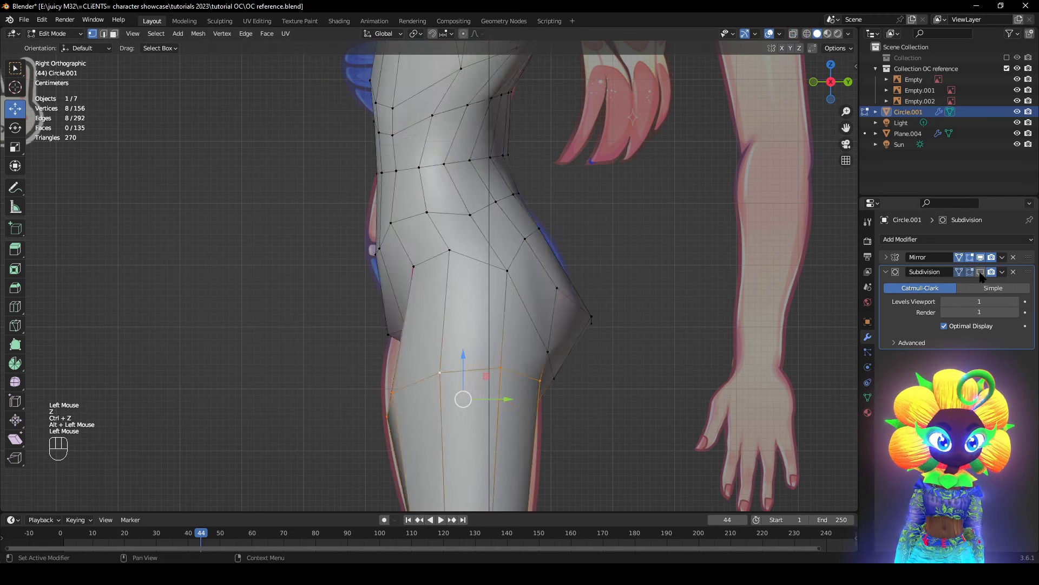
{"action": "key", "text": "z"}
{"action": "middle_click_drag", "start_coordinate": [767, 432], "coordinate": [770, 394], "text": "shift"}
{"action": "key", "text": "r"}
{"action": "left_click", "coordinate": [738, 464]}
{"action": "key", "text": "g"}
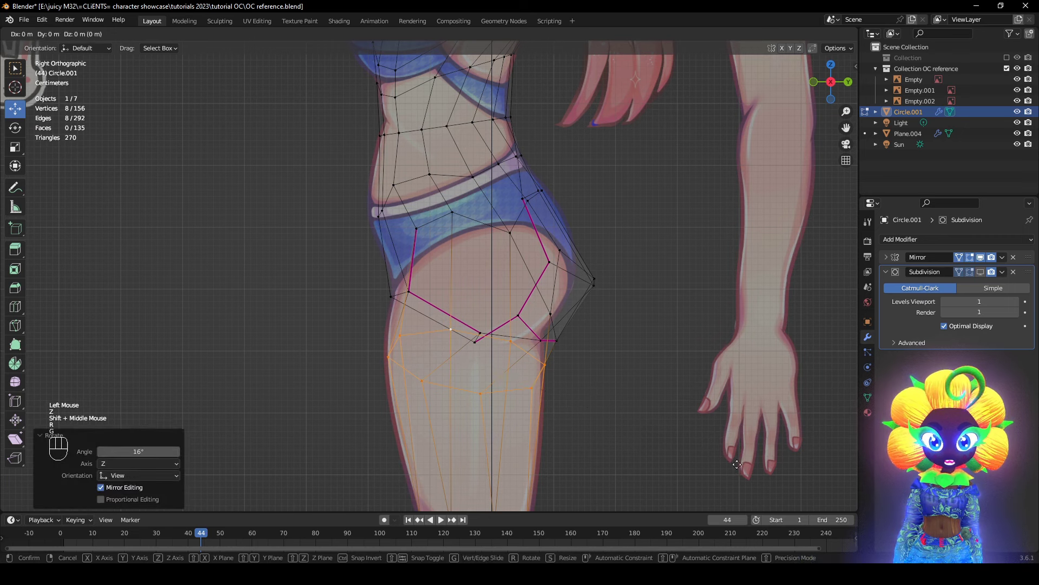
{"action": "left_click", "coordinate": [783, 391]}
{"action": "left_click", "coordinate": [981, 271]}
{"action": "key", "text": "z"}
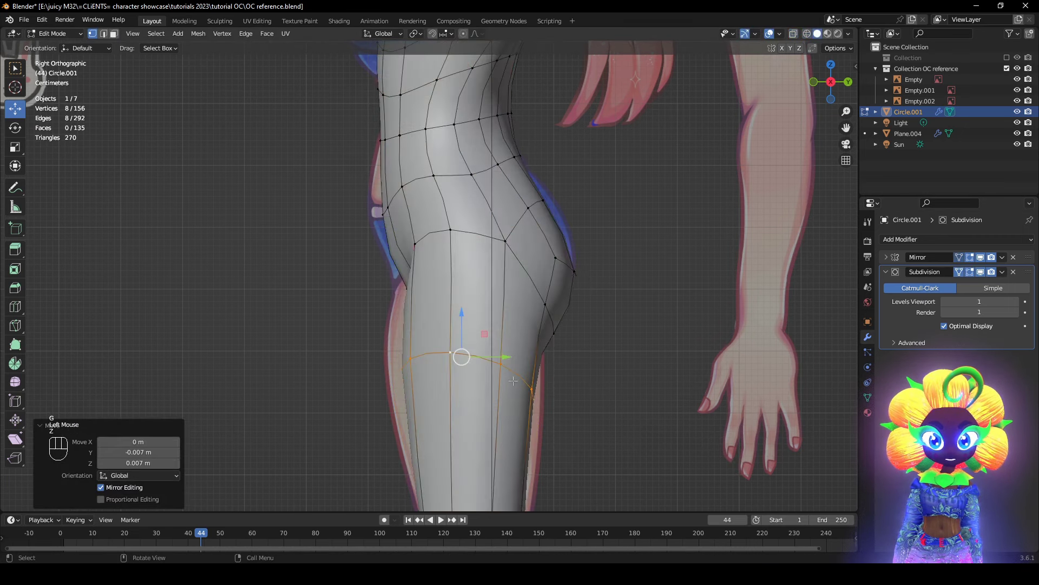
{"action": "mouse_move", "coordinate": [503, 385]}
{"action": "middle_mouse_down"}
{"action": "mouse_move", "coordinate": [610, 391]}
{"action": "mouse_move", "coordinate": [613, 419]}
{"action": "mouse_move", "coordinate": [628, 427]}
{"action": "middle_mouse_up"}
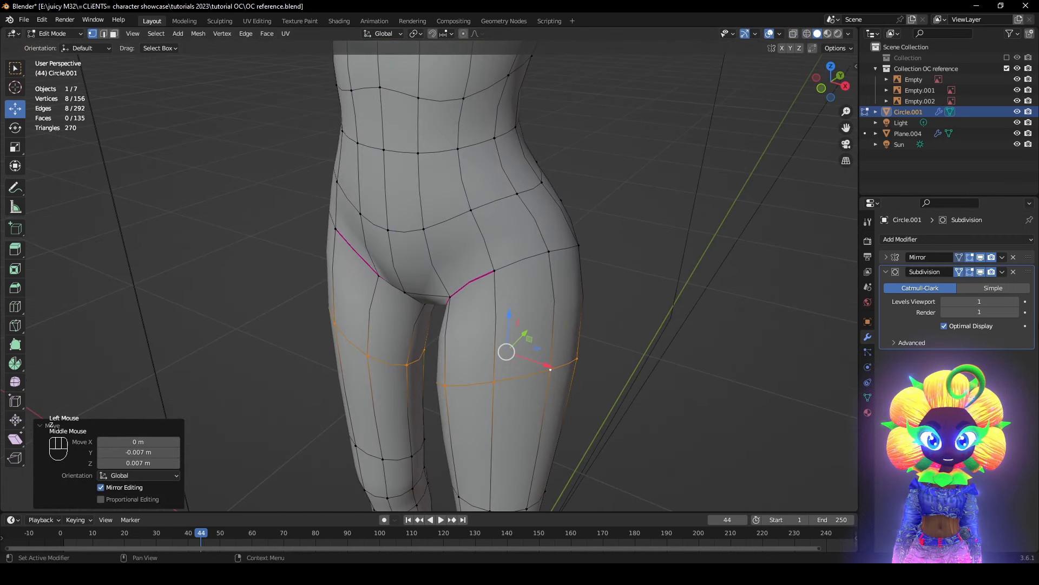
- Move the front groin vertex on the crease about 0.003 m inward, 0.004 m forward and 0.003 m down
{"action": "left_click", "coordinate": [983, 273]}
{"action": "scroll", "coordinate": [541, 347], "scroll_direction": "up", "scroll_amount": 3}
{"action": "middle_click_drag", "start_coordinate": [533, 352], "coordinate": [539, 309]}
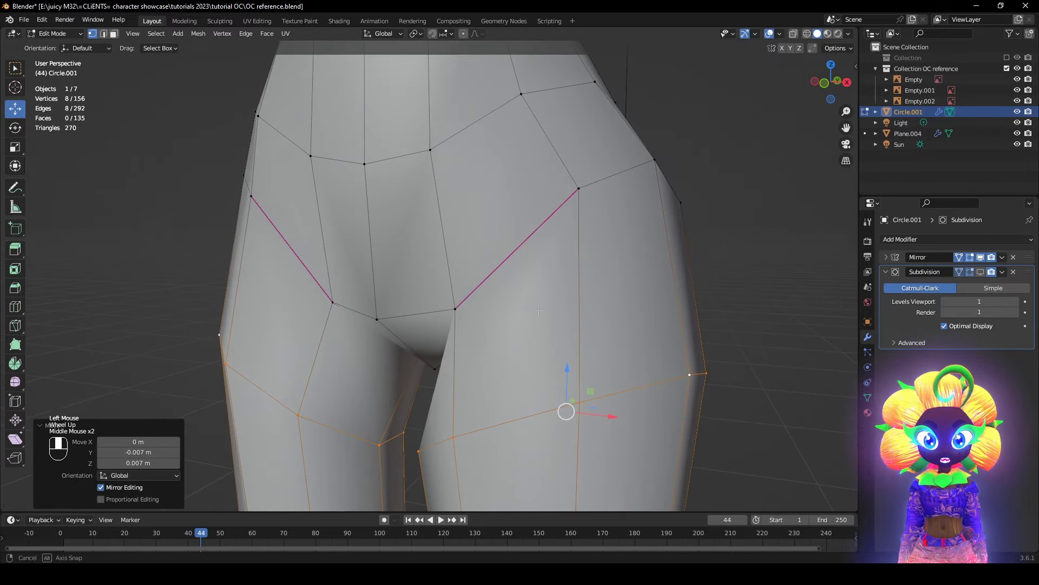
{"action": "left_click", "coordinate": [454, 309]}
{"action": "mouse_move", "coordinate": [455, 309]}
{"action": "middle_mouse_down"}
{"action": "mouse_move", "coordinate": [439, 352]}
{"action": "mouse_move", "coordinate": [471, 303]}
{"action": "middle_mouse_up"}
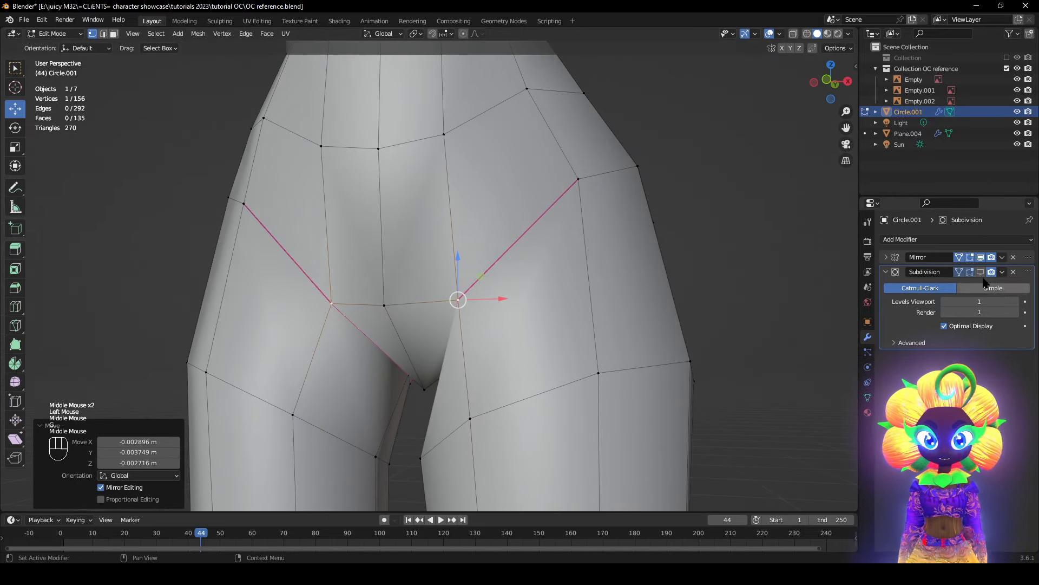
- Examine the subdivided body with overlays hidden to judge the shape of the groin, hips and thighs
{"action": "left_click", "coordinate": [981, 272]}
{"action": "scroll", "coordinate": [680, 325], "scroll_direction": "down", "scroll_amount": 2}
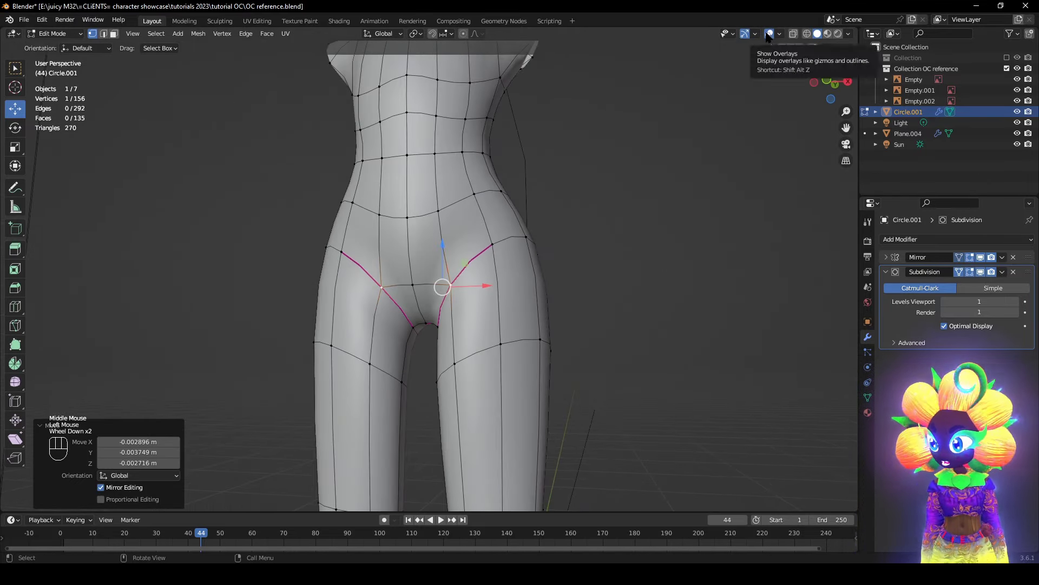
{"action": "left_click", "coordinate": [768, 34]}
{"action": "middle_click_drag", "start_coordinate": [638, 213], "coordinate": [662, 231]}
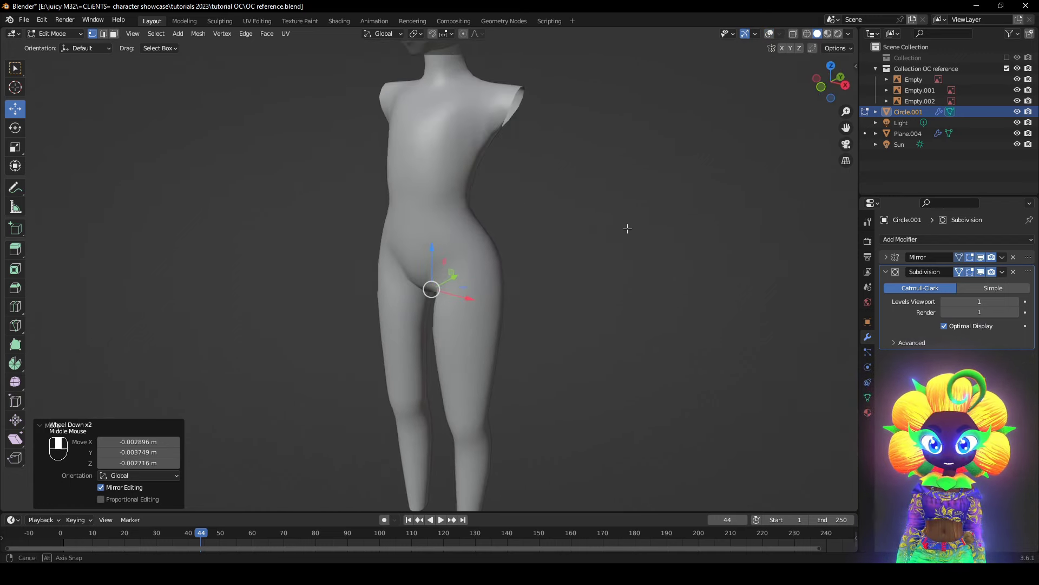
{"action": "scroll", "coordinate": [636, 225], "scroll_direction": "up", "scroll_amount": 2}
{"action": "left_click", "coordinate": [769, 36]}
{"action": "scroll", "coordinate": [728, 249], "scroll_direction": "up", "scroll_amount": 1}
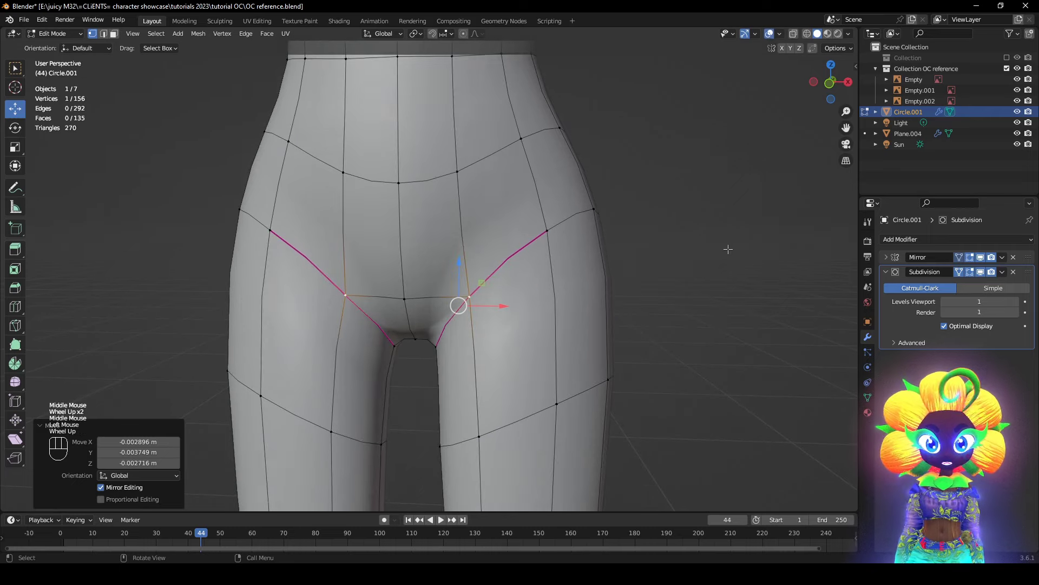
- Move the two vertices of the crease under the buttock about 0.024 m forward and 0.009 m up
{"action": "left_click", "coordinate": [981, 272]}
{"action": "middle_click_drag", "start_coordinate": [626, 365], "coordinate": [566, 398]}
{"action": "scroll", "coordinate": [574, 390], "scroll_direction": "down", "scroll_amount": 1}
{"action": "middle_click_drag", "start_coordinate": [588, 384], "coordinate": [406, 292]}
{"action": "left_click", "coordinate": [416, 320]}
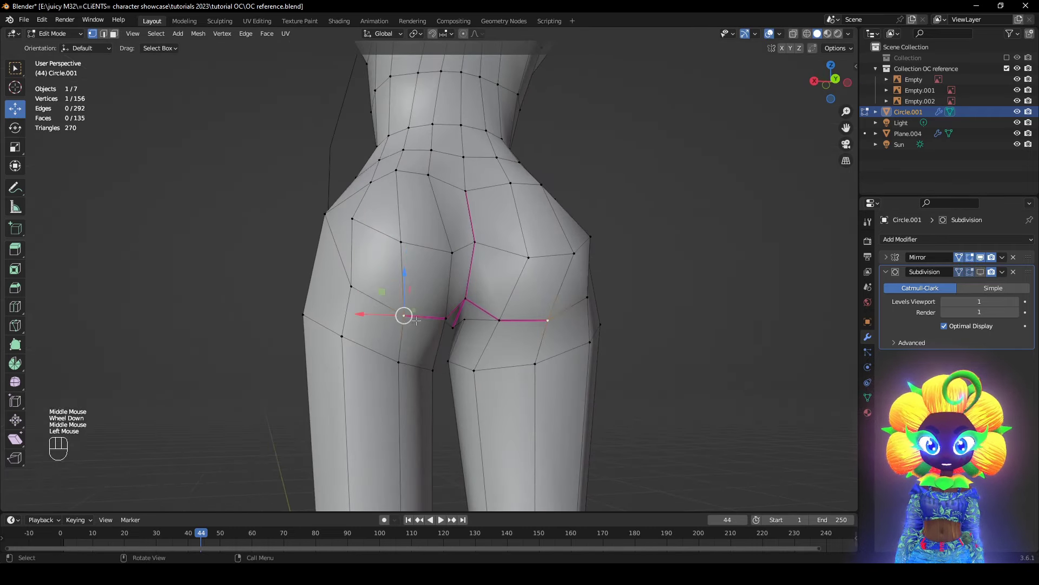
{"action": "mouse_move", "coordinate": [454, 350]}
{"action": "middle_mouse_down", "text": "alt"}
{"action": "mouse_move", "coordinate": [680, 383]}
{"action": "mouse_move", "coordinate": [549, 347]}
{"action": "middle_mouse_up", "text": "alt"}
{"action": "key", "text": "z"}
{"action": "scroll", "coordinate": [654, 392], "scroll_direction": "up", "scroll_amount": 2}
{"action": "key", "text": "g"}
{"action": "left_click", "coordinate": [642, 389]}
{"action": "key", "text": "z"}
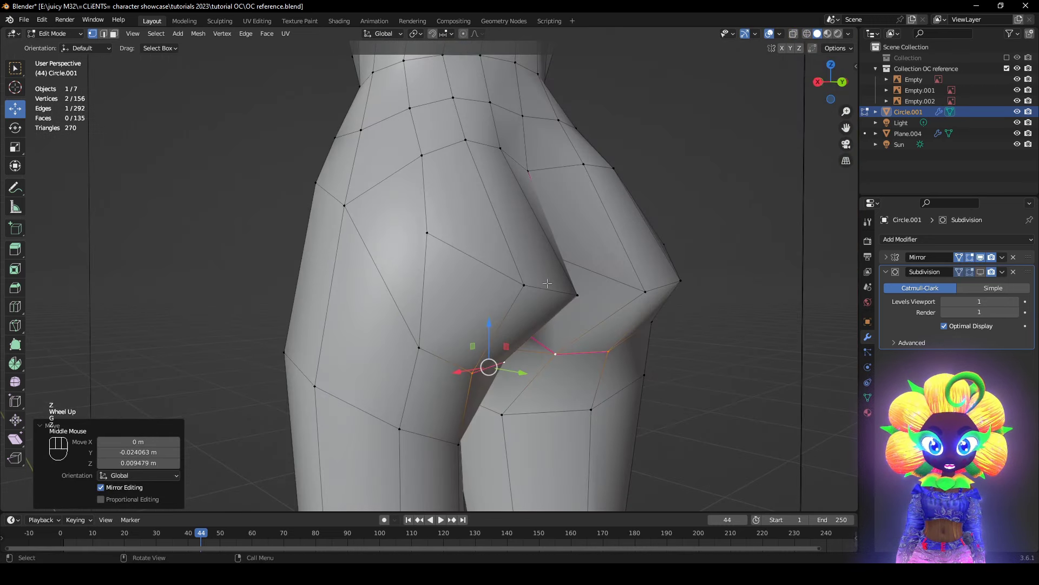
- Move the outer mid-buttock vertex about 0.023 m back and 0.015 m down, comparing it with the side reference
{"action": "left_click", "coordinate": [427, 233]}
{"action": "middle_click_drag", "start_coordinate": [433, 243], "coordinate": [577, 295], "text": "alt"}
{"action": "key", "text": "z"}
{"action": "key", "text": "g"}
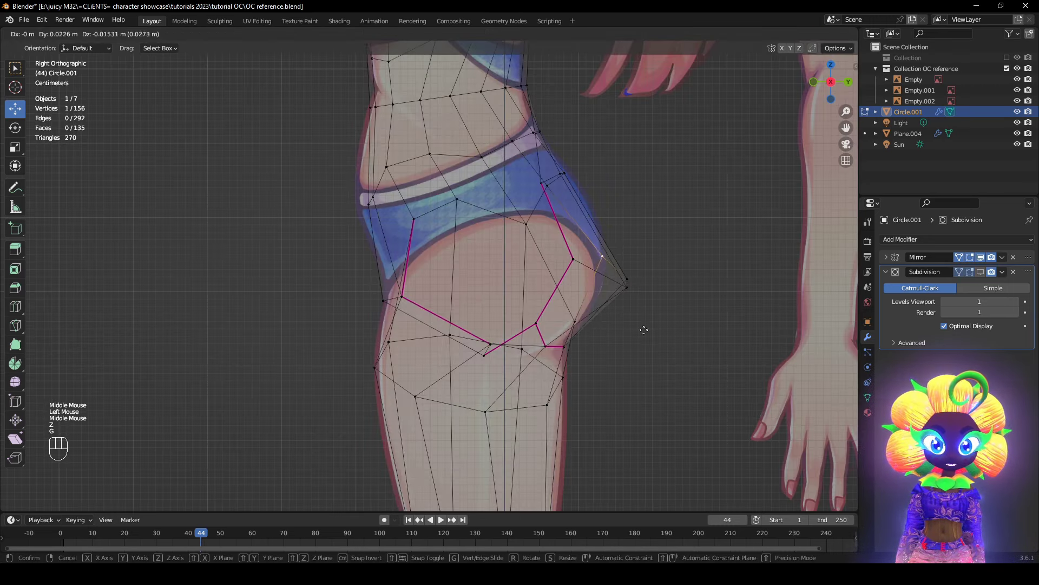
{"action": "left_click", "coordinate": [643, 328]}
{"action": "left_click", "coordinate": [980, 271]}
{"action": "key", "text": "z"}
- Move the three upper buttock vertices together about 0.028 m back and 0.031 m down against the side reference
{"action": "scroll", "coordinate": [657, 327], "scroll_direction": "down", "scroll_amount": 1}
{"action": "middle_click_drag", "start_coordinate": [656, 327], "coordinate": [525, 360]}
{"action": "double_click", "coordinate": [463, 270]}
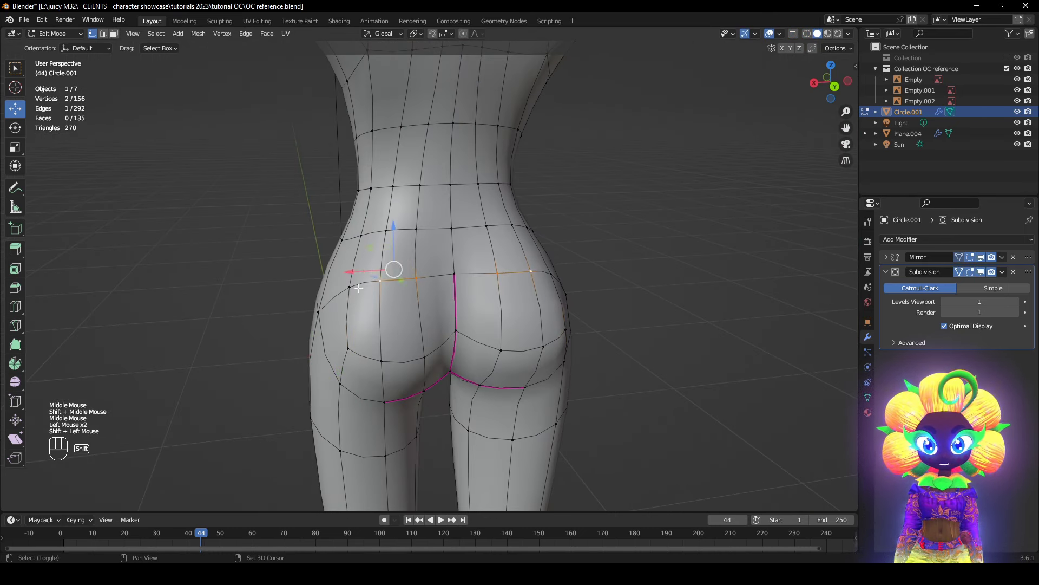
{"action": "left_click", "coordinate": [981, 271]}
{"action": "mouse_move", "coordinate": [595, 298]}
{"action": "middle_mouse_down"}
{"action": "mouse_move", "coordinate": [541, 303]}
{"action": "mouse_move", "coordinate": [629, 341]}
{"action": "middle_mouse_up"}
{"action": "scroll", "coordinate": [541, 303], "scroll_direction": "up", "scroll_amount": 2}
{"action": "key", "text": "z"}
{"action": "left_click", "coordinate": [590, 349]}
{"action": "key", "text": "g"}
{"action": "left_click", "coordinate": [690, 358]}
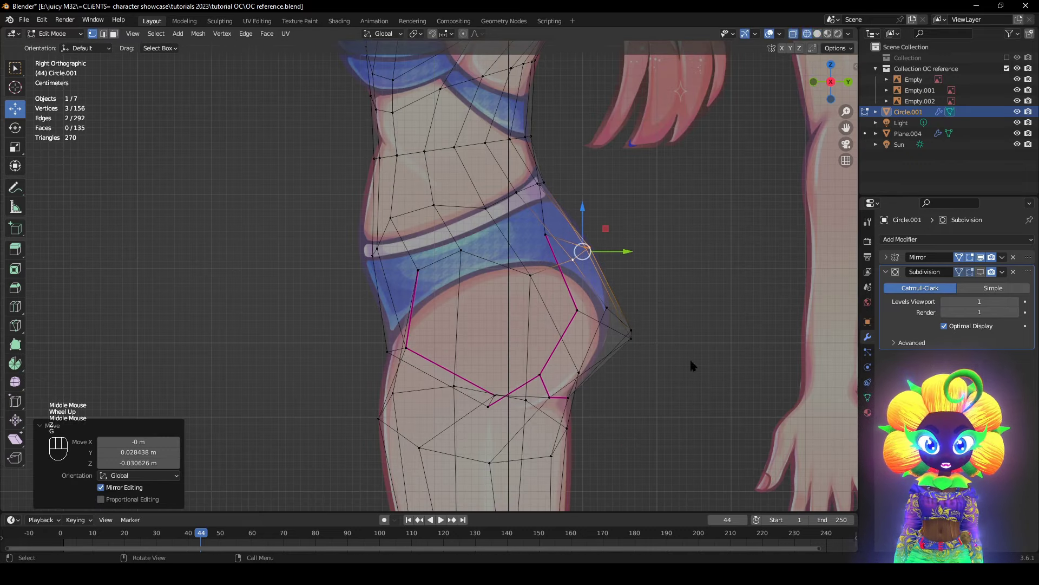
- Reposition the buttock vertex beside the centre crease from the back view
{"action": "key", "text": "z"}
{"action": "mouse_move", "coordinate": [709, 363]}
{"action": "middle_mouse_down"}
{"action": "mouse_move", "coordinate": [644, 383]}
{"action": "mouse_move", "coordinate": [500, 371]}
{"action": "mouse_move", "coordinate": [445, 345]}
{"action": "mouse_move", "coordinate": [528, 347]}
{"action": "mouse_move", "coordinate": [445, 387]}
{"action": "mouse_move", "coordinate": [460, 360]}
{"action": "middle_mouse_up"}
{"action": "left_click", "coordinate": [460, 305]}
{"action": "key", "text": "g"}
{"action": "middle_click_drag", "start_coordinate": [462, 308], "coordinate": [476, 251]}
{"action": "left_click", "coordinate": [476, 314]}
- Move the upper and lower inner buttock vertices together along X toward the body's centre line
{"action": "left_click", "coordinate": [377, 323]}
{"action": "left_click", "coordinate": [369, 199], "text": "shift"}
{"action": "scroll", "coordinate": [382, 252], "scroll_direction": "down", "scroll_amount": 1}
{"action": "key", "text": "g"}
{"action": "key", "text": "x"}
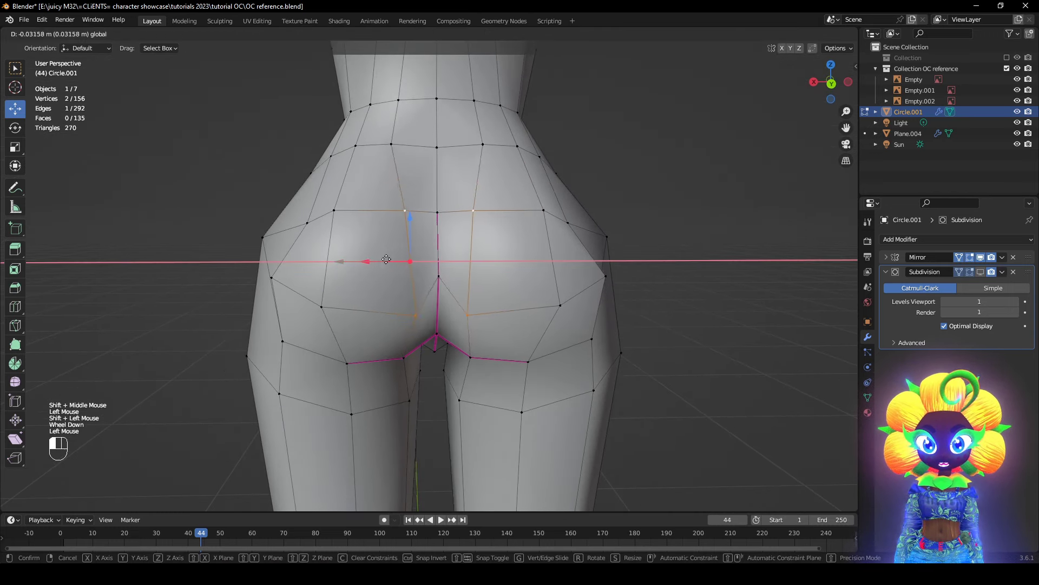
- Align the two inner buttock vertices beside the cleft by scaling them to 0 along X
{"action": "left_click", "coordinate": [418, 260]}
{"action": "key", "text": "s"}
{"action": "key", "text": "x"}
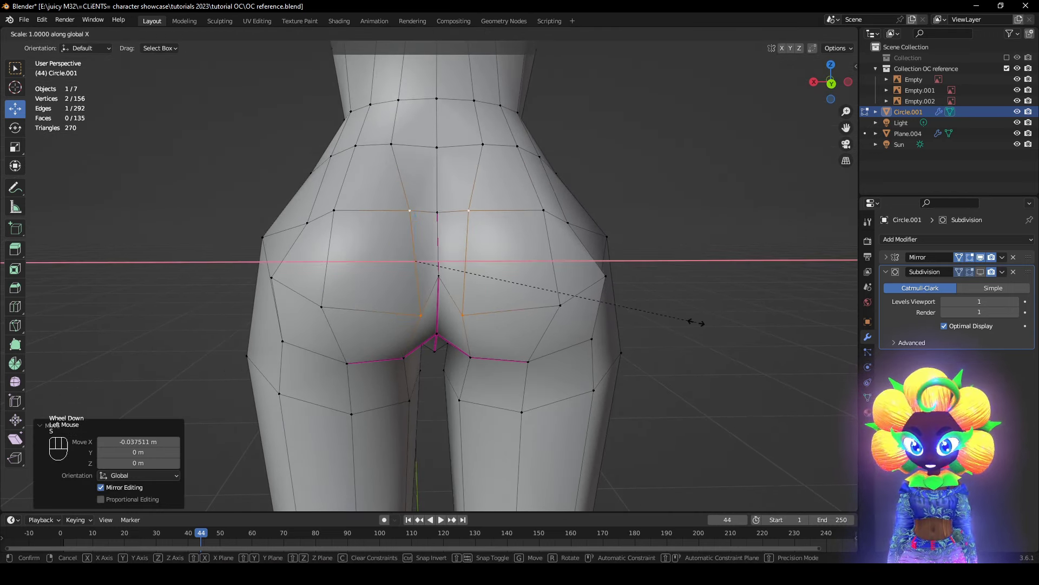
{"action": "key", "text": "0"}
{"action": "key", "text": "Return"}
- Move the inner buttock vertices along X toward the centre line, and the inner fold vertex about 0.016 m the same way
{"action": "middle_click_drag", "start_coordinate": [413, 255], "coordinate": [402, 237]}
{"action": "left_click_drag", "start_coordinate": [375, 189], "coordinate": [393, 188]}
{"action": "left_click", "coordinate": [400, 315], "text": "shift"}
{"action": "middle_click_drag", "start_coordinate": [413, 318], "coordinate": [419, 339]}
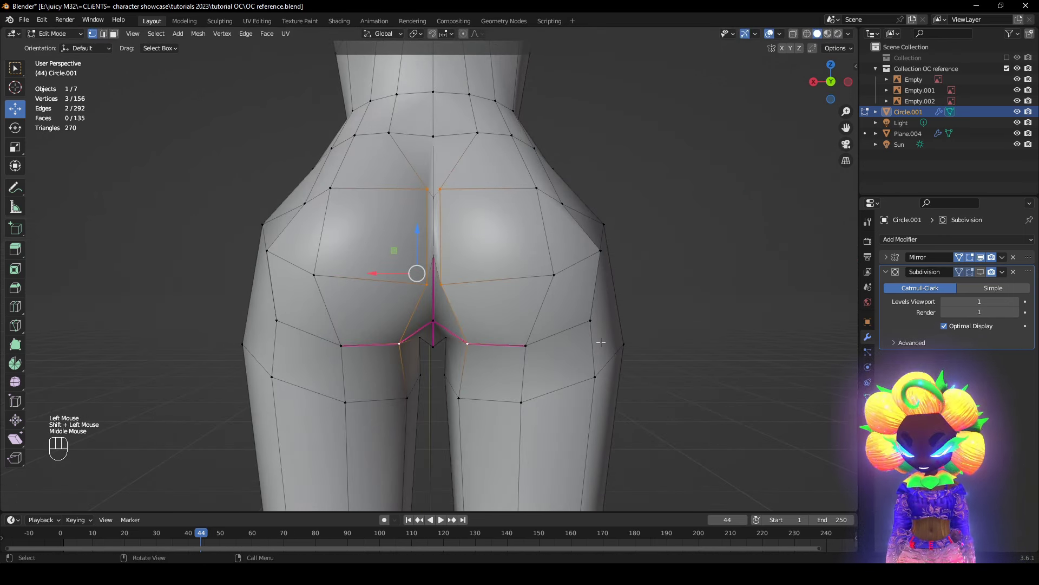
{"action": "left_click_drag", "start_coordinate": [373, 342], "coordinate": [385, 342]}
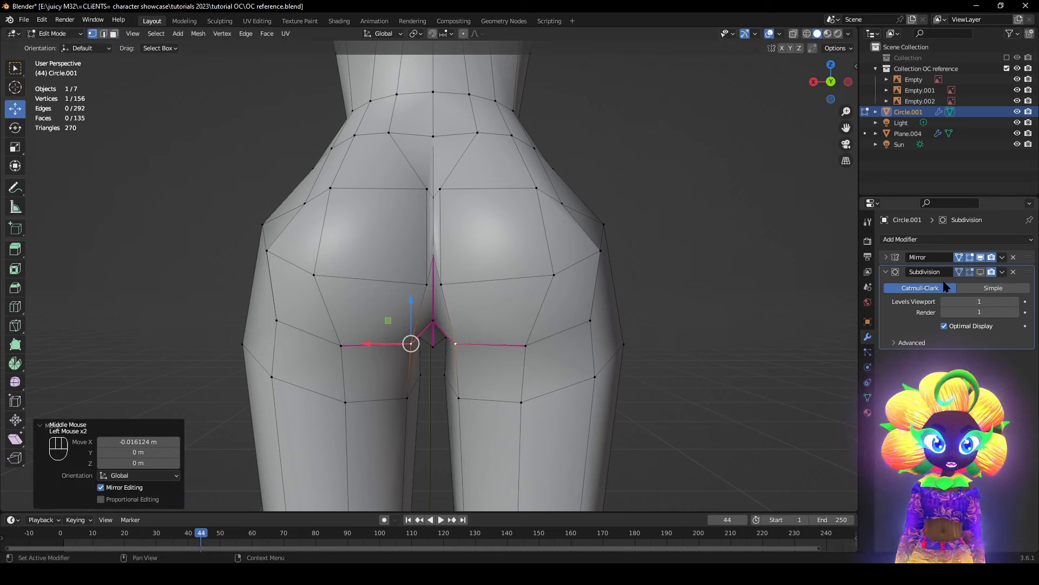
- Apply Shrink/Fatten to the outer mid-buttock vertex, about 0.06 m inward and then about 0.016 m outward
{"action": "middle_click_drag", "start_coordinate": [652, 333], "coordinate": [648, 269]}
{"action": "left_click", "coordinate": [369, 196]}
{"action": "middle_click_drag", "start_coordinate": [370, 194], "coordinate": [438, 244], "text": "shift"}
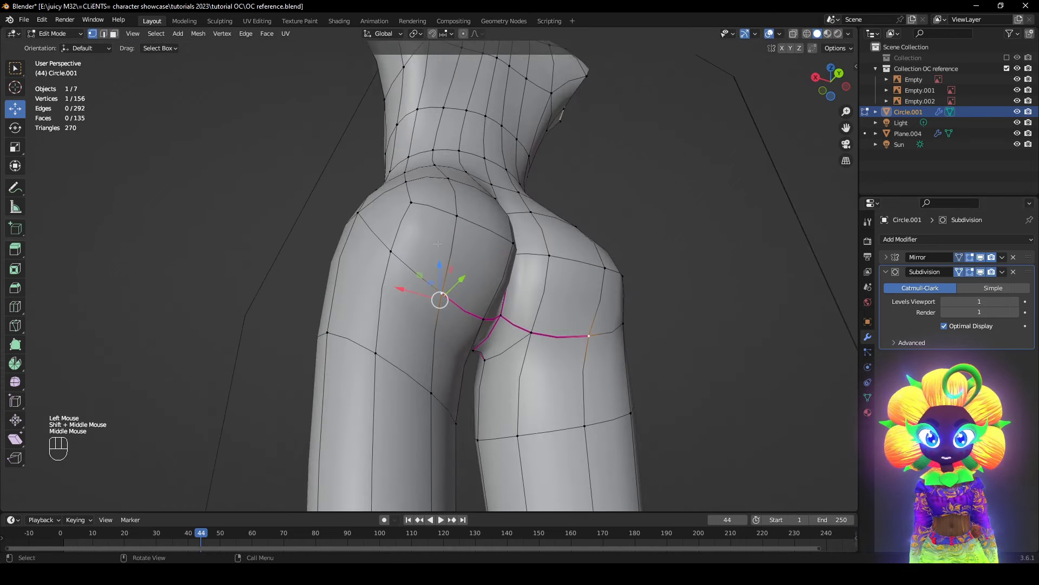
{"action": "middle_click_drag", "start_coordinate": [593, 280], "coordinate": [590, 235]}
{"action": "key", "text": "alt+s"}
{"action": "left_click", "coordinate": [590, 245]}
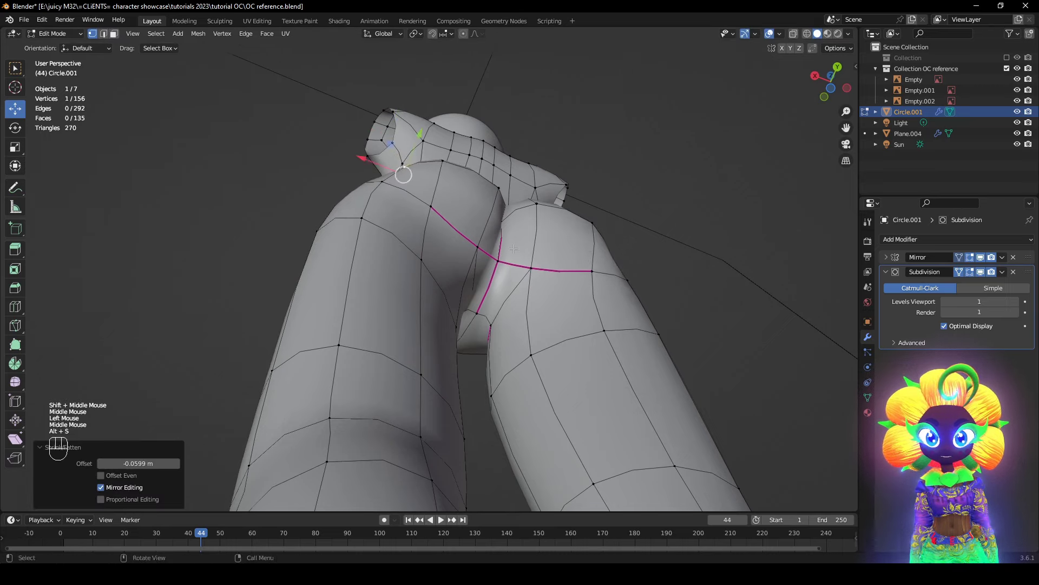
{"action": "key", "text": "alt+s"}
{"action": "middle_click_drag", "start_coordinate": [527, 272], "coordinate": [468, 309]}
{"action": "left_click", "coordinate": [519, 262]}
{"action": "scroll", "coordinate": [539, 352], "scroll_direction": "down", "scroll_amount": 2}
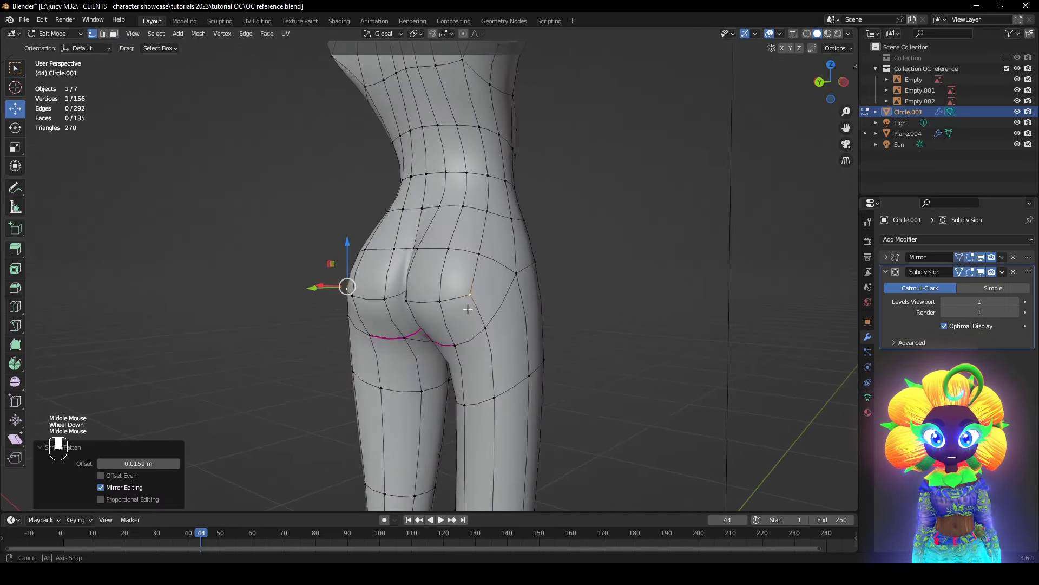
- Select the four vertices of the upper outer buttock face and apply Smooth Vertices
{"action": "left_click", "coordinate": [980, 273]}
{"action": "middle_click_drag", "start_coordinate": [566, 348], "coordinate": [563, 285]}
{"action": "scroll", "coordinate": [598, 295], "scroll_direction": "up", "scroll_amount": 2}
{"action": "middle_click_drag", "start_coordinate": [563, 285], "coordinate": [552, 326], "text": "shift"}
{"action": "left_click", "coordinate": [464, 214]}
{"action": "left_click", "coordinate": [432, 207]}
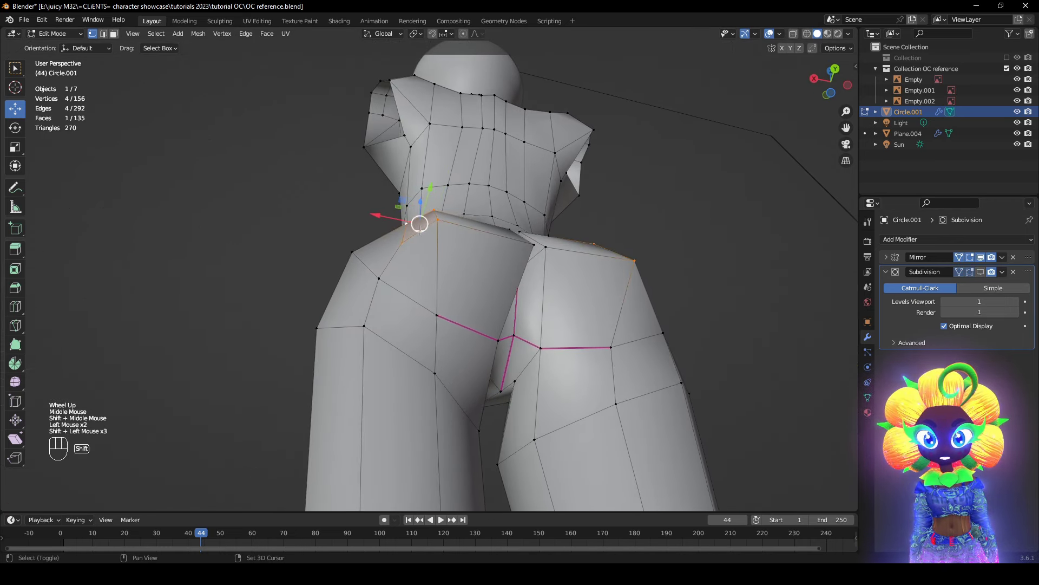
{"action": "left_click", "coordinate": [981, 271]}
{"action": "right_click", "coordinate": [726, 328]}
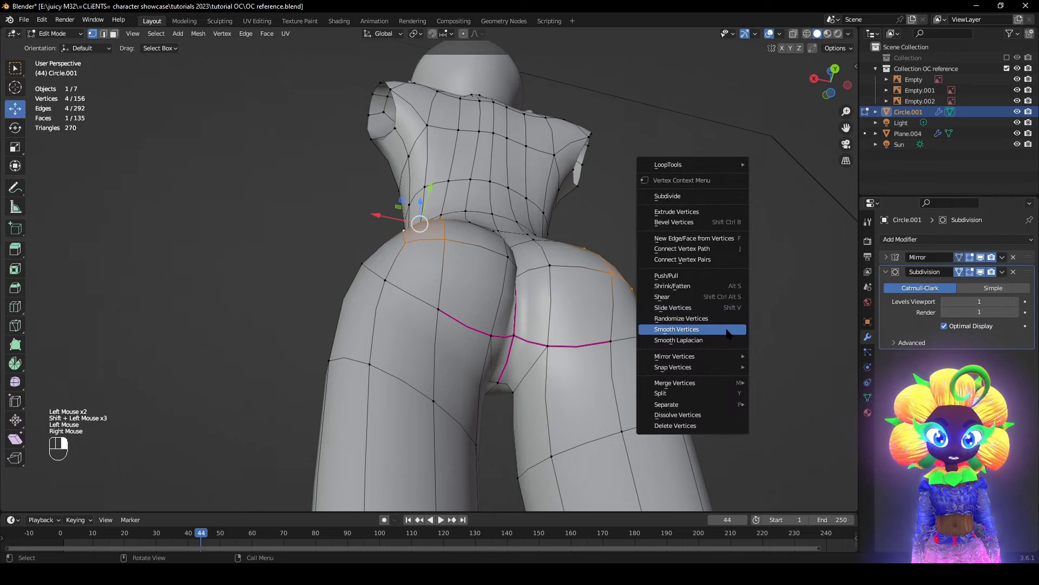
{"action": "left_click", "coordinate": [727, 329]}
{"action": "middle_click_drag", "start_coordinate": [658, 186], "coordinate": [695, 266]}
{"action": "left_click", "coordinate": [721, 248]}
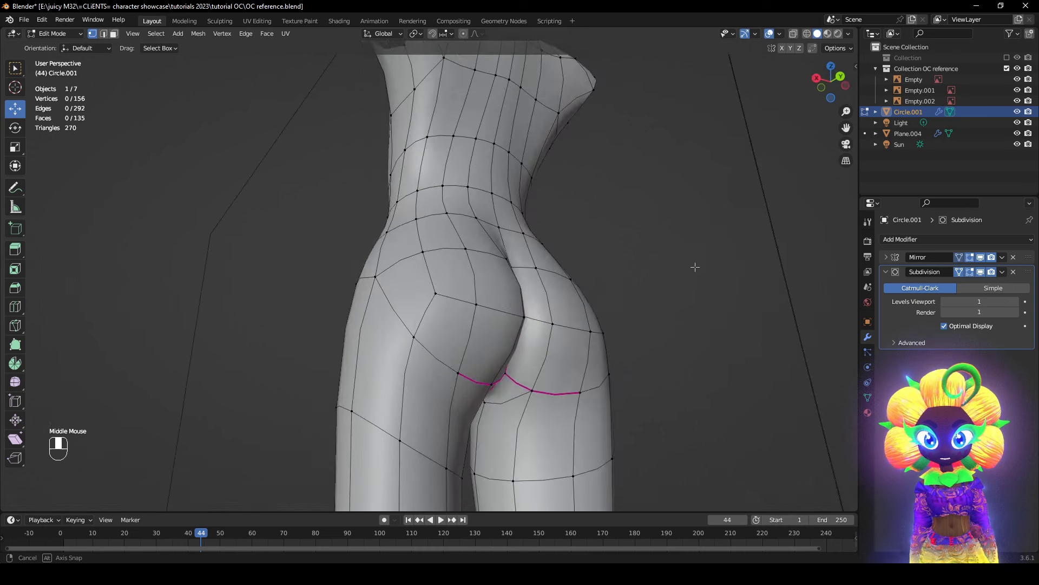
- Reposition the outer hip vertex by about -0.012 m in X, -0.020 m in Y and -0.021 m in Z with subdivision display off
{"action": "left_click", "coordinate": [360, 362]}
{"action": "middle_click_drag", "start_coordinate": [360, 361], "coordinate": [401, 336]}
{"action": "left_click", "coordinate": [980, 271]}
{"action": "middle_click_drag", "start_coordinate": [703, 293], "coordinate": [649, 335]}
{"action": "key", "text": "g"}
{"action": "left_click", "coordinate": [381, 362]}
{"action": "middle_click_drag", "start_coordinate": [387, 344], "coordinate": [615, 374]}
{"action": "key", "text": "g"}
{"action": "left_click", "coordinate": [360, 292]}
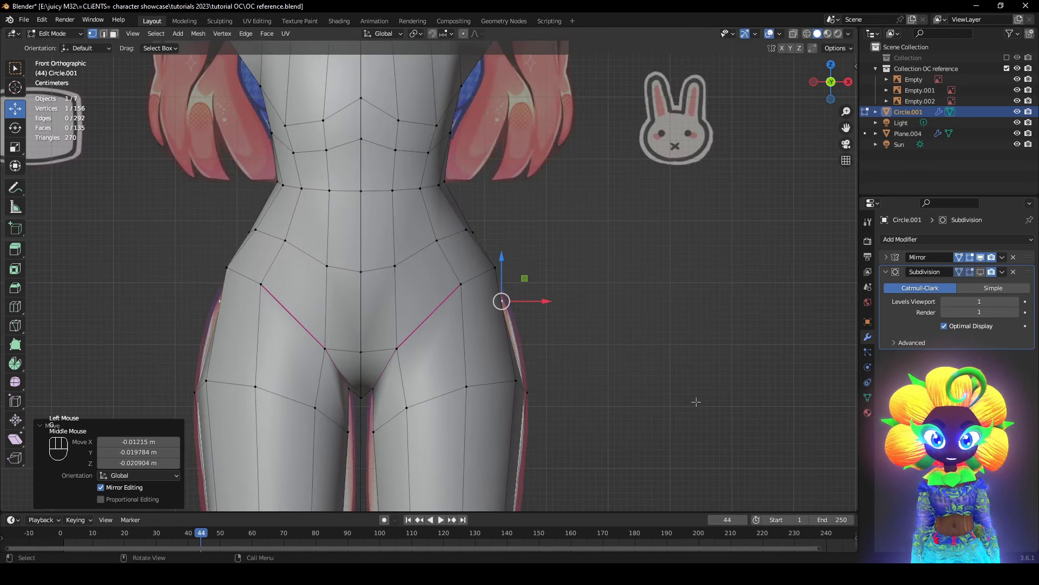
- Move the outer hip vertex about 0.022 m outward along X in front view to follow the reference outline
{"action": "middle_click_drag", "start_coordinate": [696, 401], "coordinate": [686, 404]}
{"action": "key", "text": "z"}
{"action": "key", "text": "g"}
{"action": "left_click", "coordinate": [562, 407]}
{"action": "key", "text": "z"}
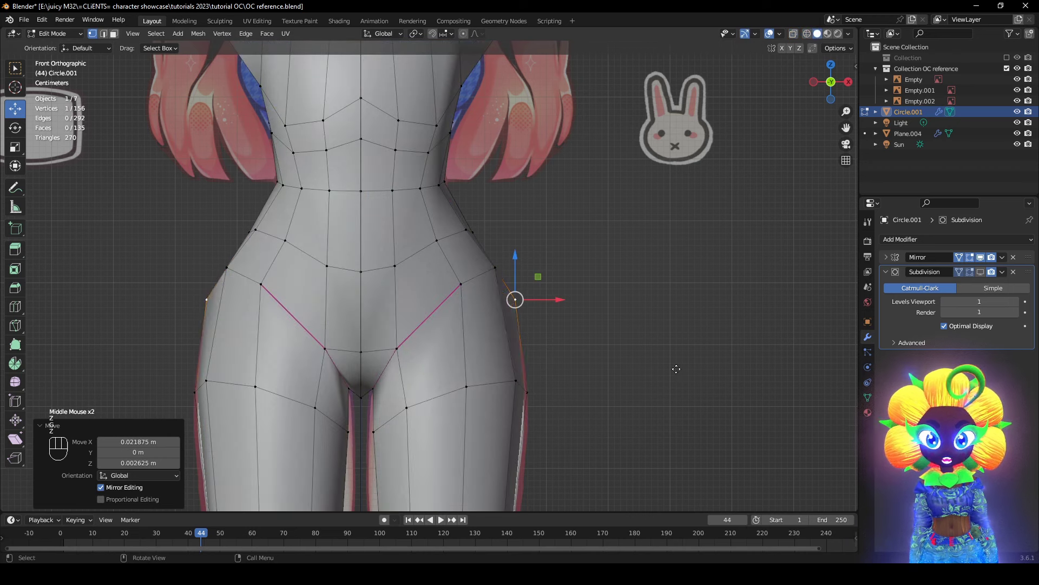
- Lower the upper outer hip vertex about 0.022 m in front view and fine-tune the hip contour from the side
{"action": "left_click", "coordinate": [495, 267]}
{"action": "key", "text": "g"}
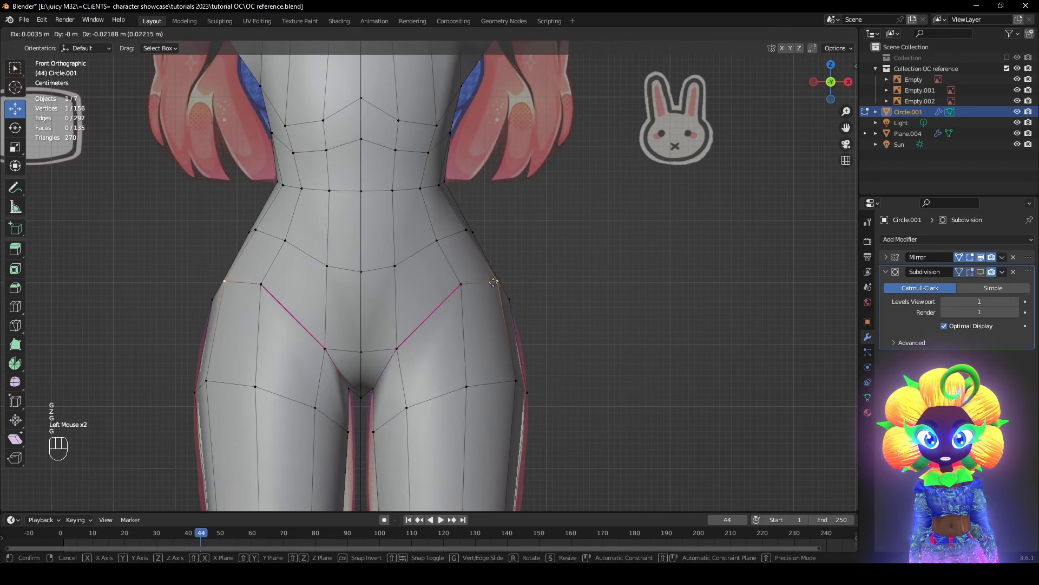
{"action": "left_click", "coordinate": [493, 282]}
{"action": "middle_click_drag", "start_coordinate": [487, 287], "coordinate": [404, 299]}
{"action": "key", "text": "g"}
{"action": "key", "text": "g"}
{"action": "left_click", "coordinate": [498, 326]}
- Reposition the outer hip vertex and the front vertex below the waist to even out the hip contour
{"action": "left_click", "coordinate": [497, 284]}
{"action": "key", "text": "g"}
{"action": "left_click", "coordinate": [474, 221]}
{"action": "left_click", "coordinate": [436, 238]}
{"action": "key", "text": "g"}
{"action": "left_click", "coordinate": [430, 236]}
{"action": "left_click", "coordinate": [428, 232]}
{"action": "key", "text": "g"}
{"action": "left_click", "coordinate": [428, 244]}
- Remove the edge crease from the short crotch edge between the legs, with the subdivided surface displayed
{"action": "left_click", "coordinate": [980, 276]}
{"action": "middle_click_drag", "start_coordinate": [736, 374], "coordinate": [739, 447]}
{"action": "left_click", "coordinate": [984, 275]}
{"action": "scroll", "coordinate": [642, 424], "scroll_direction": "down", "scroll_amount": 1}
{"action": "middle_click_drag", "start_coordinate": [643, 425], "coordinate": [806, 403]}
{"action": "scroll", "coordinate": [530, 394], "scroll_direction": "up", "scroll_amount": 1}
{"action": "middle_click_drag", "start_coordinate": [530, 393], "coordinate": [598, 371]}
{"action": "left_click", "coordinate": [366, 371]}
{"action": "key", "text": "shift+e"}
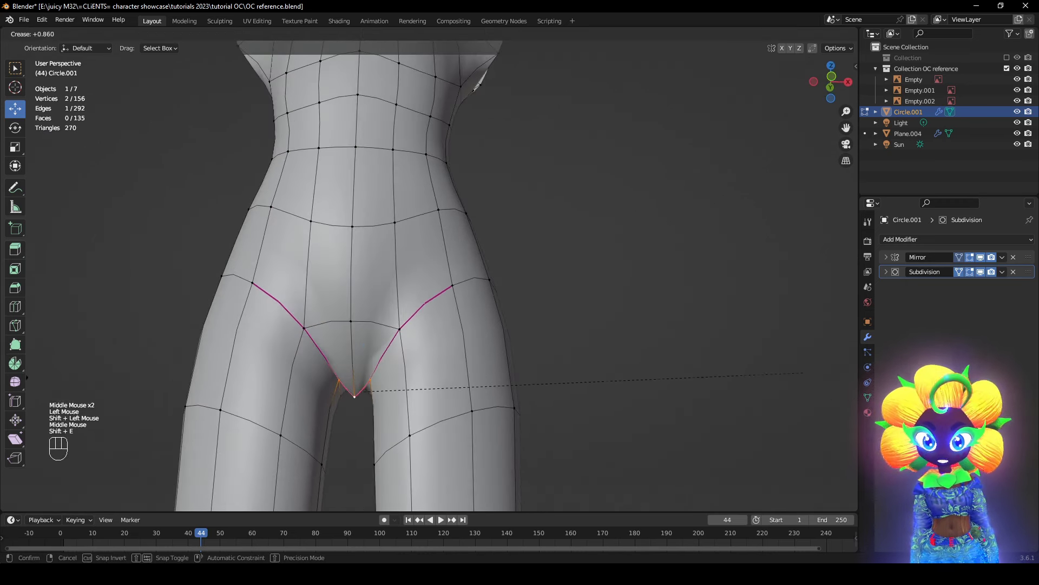
{"action": "left_click", "coordinate": [238, 401]}
- Reset the normal vectors of the whole body mesh and clear all its sharp edges
{"action": "middle_click_drag", "start_coordinate": [690, 316], "coordinate": [458, 313]}
{"action": "key", "text": "a"}
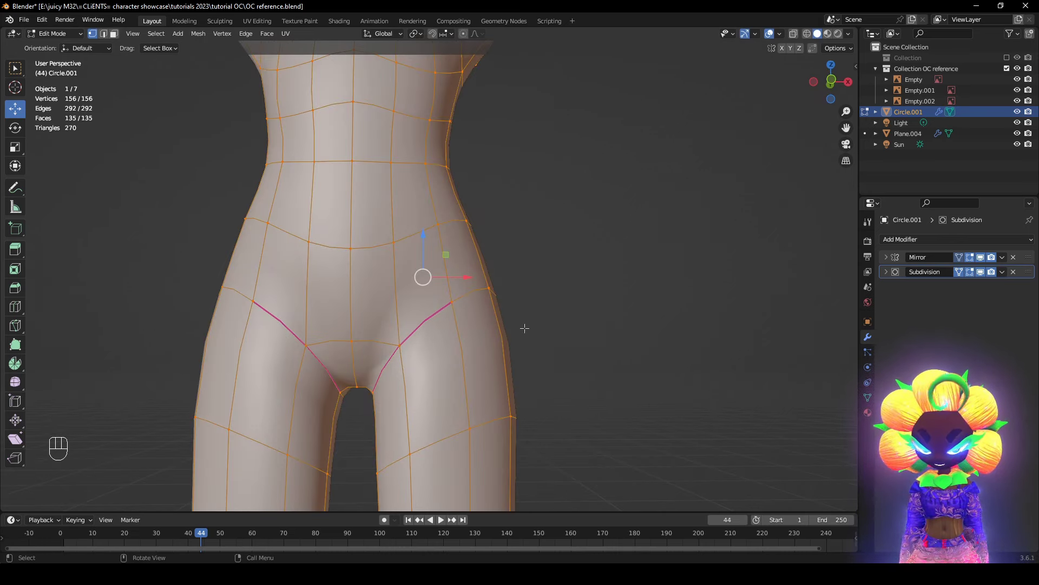
{"action": "key", "text": "alt+n"}
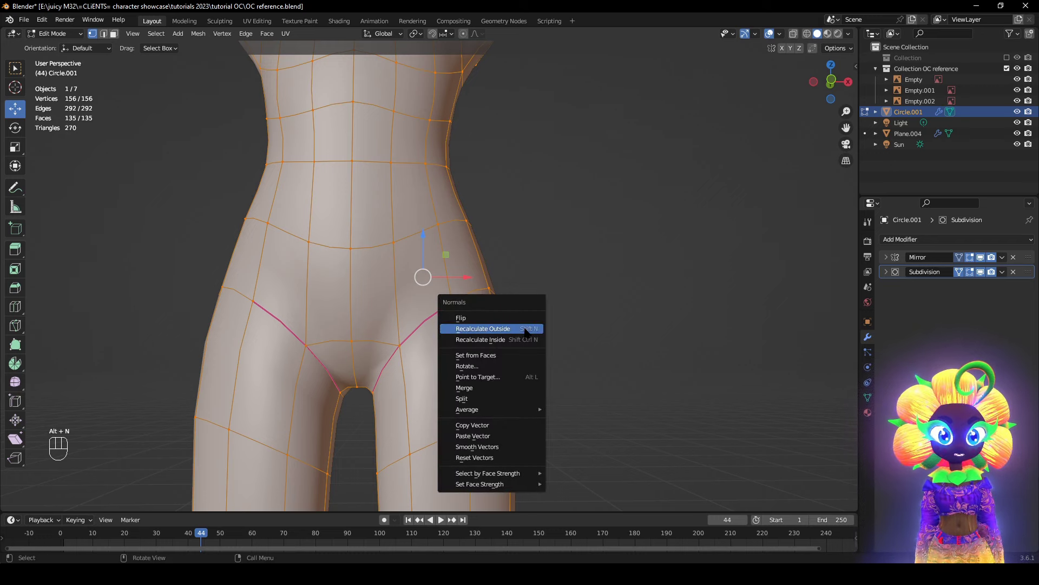
{"action": "left_click", "coordinate": [502, 459]}
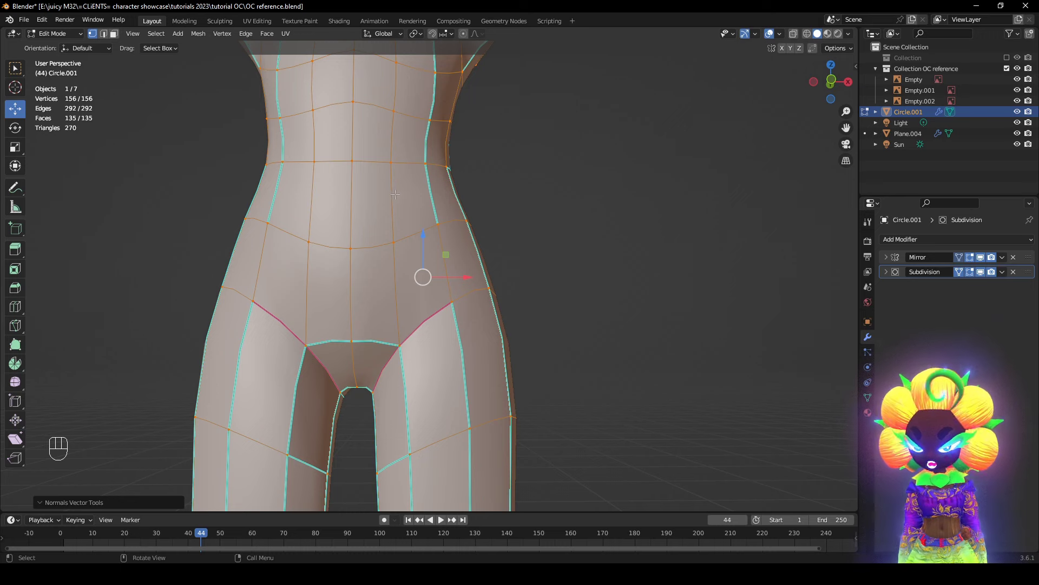
{"action": "key", "text": "ctrl+e"}
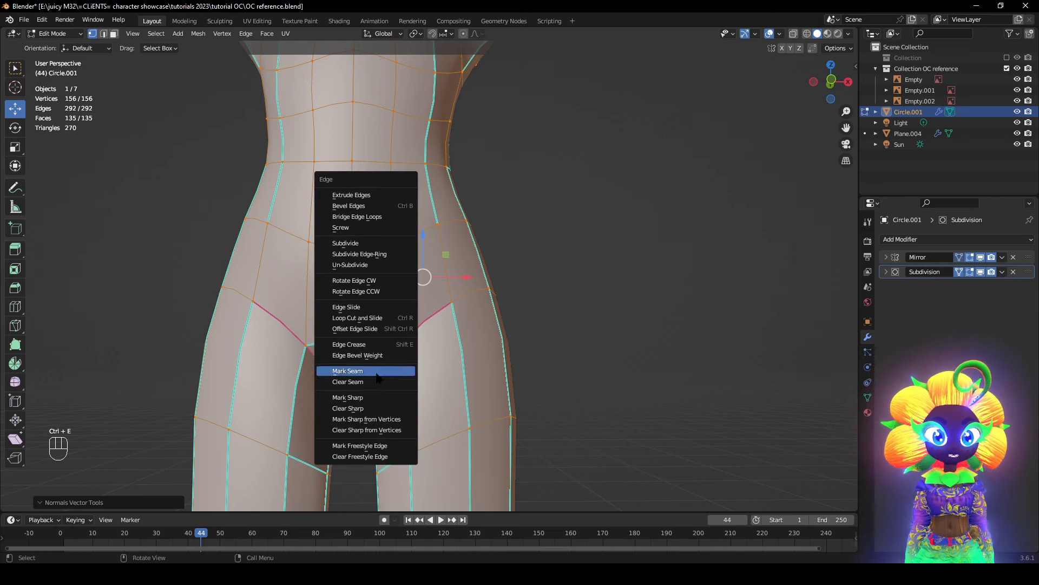
{"action": "left_click", "coordinate": [369, 410]}
{"action": "left_click", "coordinate": [580, 316]}
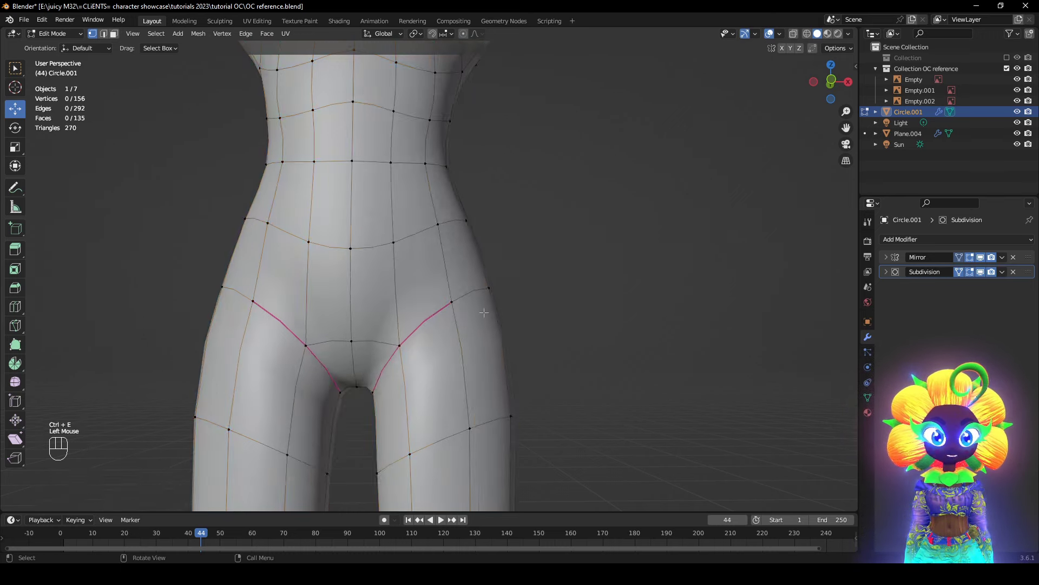
{"action": "middle_click_drag", "start_coordinate": [487, 303], "coordinate": [454, 297]}
{"action": "middle_click_drag", "start_coordinate": [385, 375], "coordinate": [499, 298]}
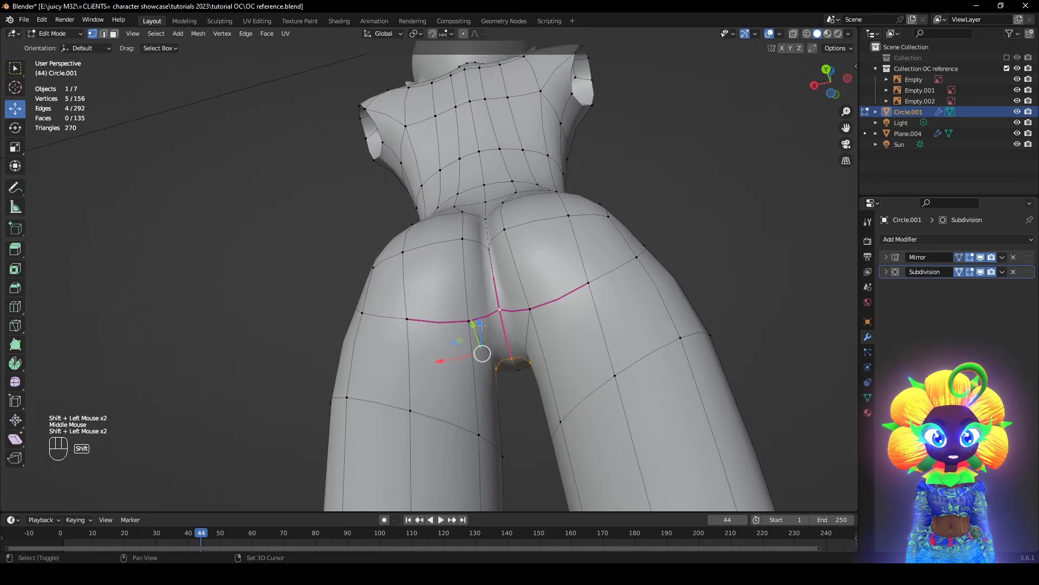
{"action": "middle_click_drag", "start_coordinate": [423, 323], "coordinate": [558, 331]}
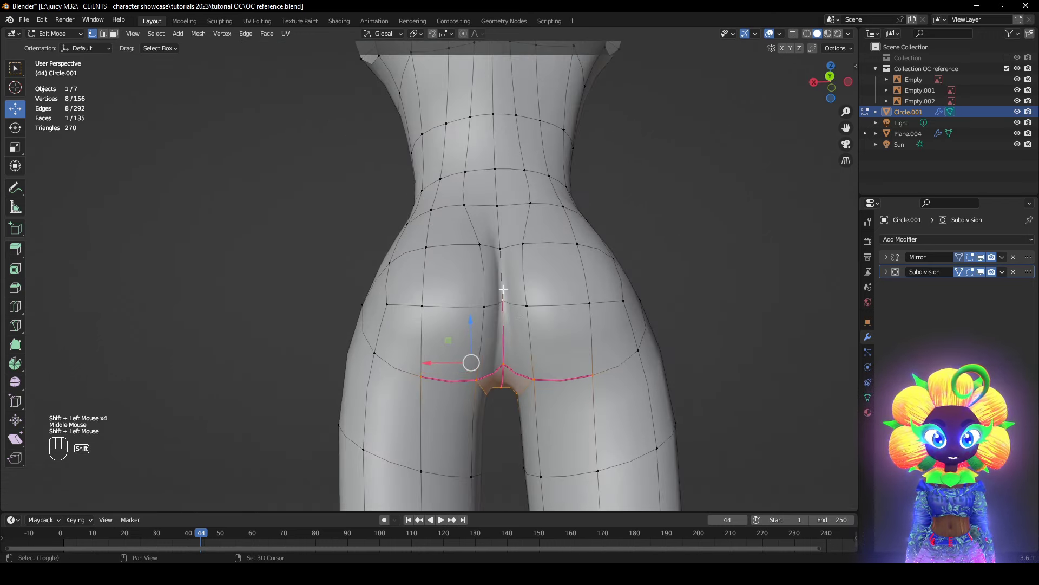
- In edge selection, select the groin line edges running between the legs and set their edge crease factor to 1.000
{"action": "left_click", "coordinate": [103, 36]}
{"action": "middle_click_drag", "start_coordinate": [514, 349], "coordinate": [493, 288]}
{"action": "key", "text": "z"}
{"action": "middle_click_drag", "start_coordinate": [414, 298], "coordinate": [416, 318]}
{"action": "key", "text": "z"}
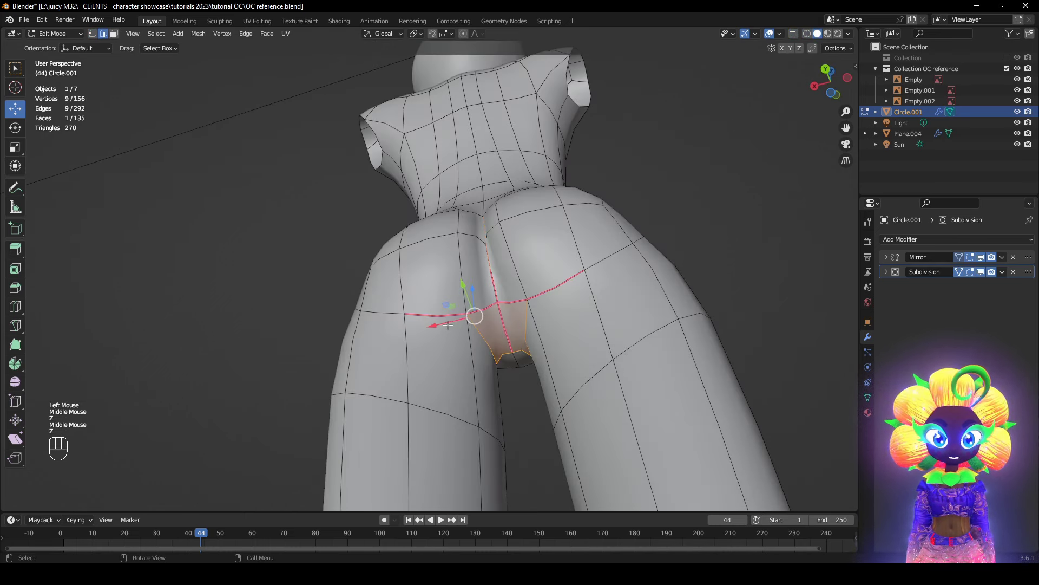
{"action": "middle_click_drag", "start_coordinate": [564, 292], "coordinate": [479, 221]}
{"action": "left_click", "coordinate": [511, 325], "text": "shift"}
{"action": "middle_click_drag", "start_coordinate": [298, 279], "coordinate": [441, 361]}
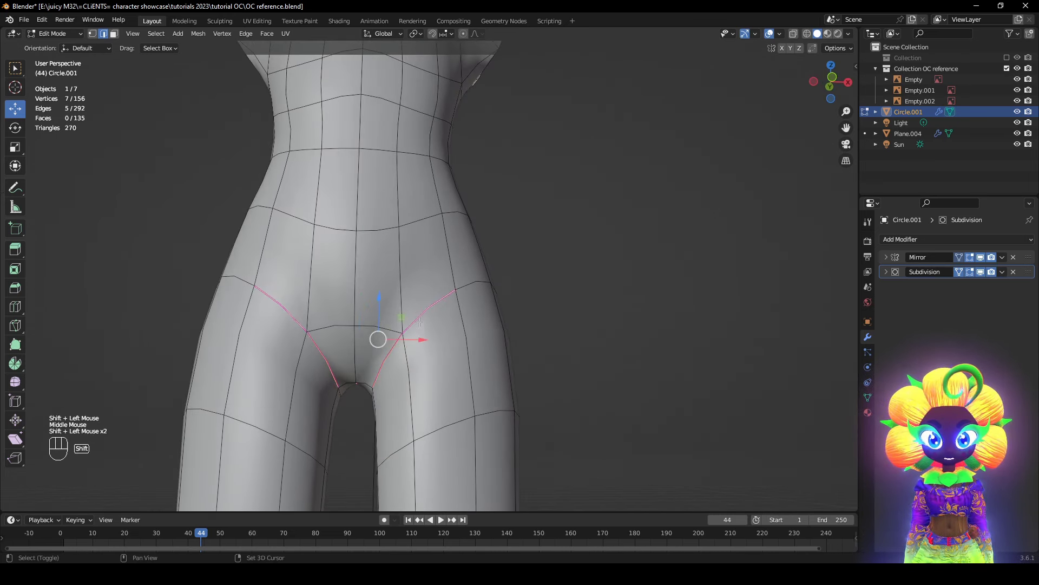
{"action": "key", "text": "shift+e"}
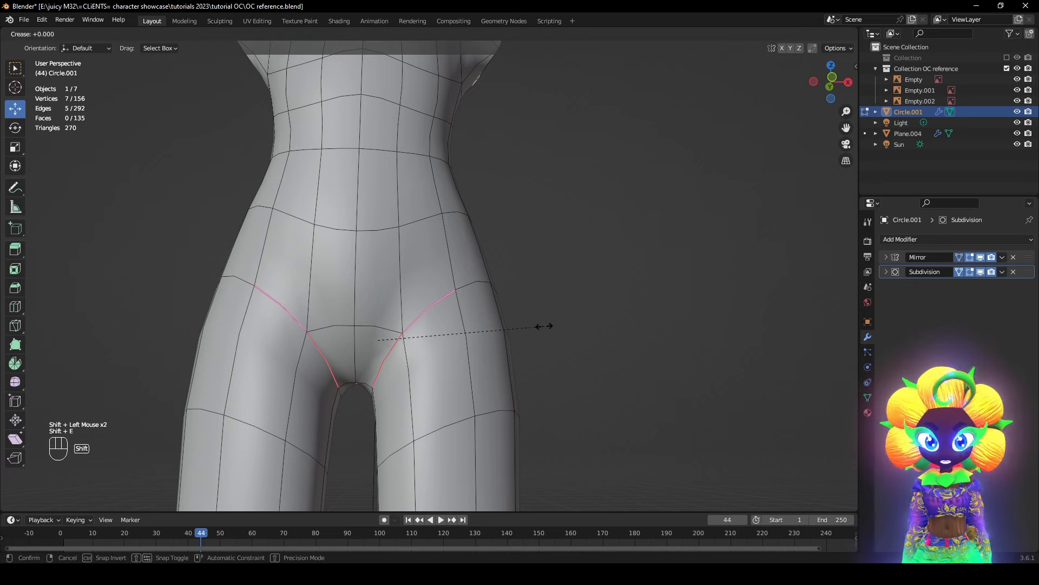
{"action": "right_click", "coordinate": [544, 325]}
{"action": "key", "text": "shift+e"}
{"action": "left_click", "coordinate": [86, 327]}
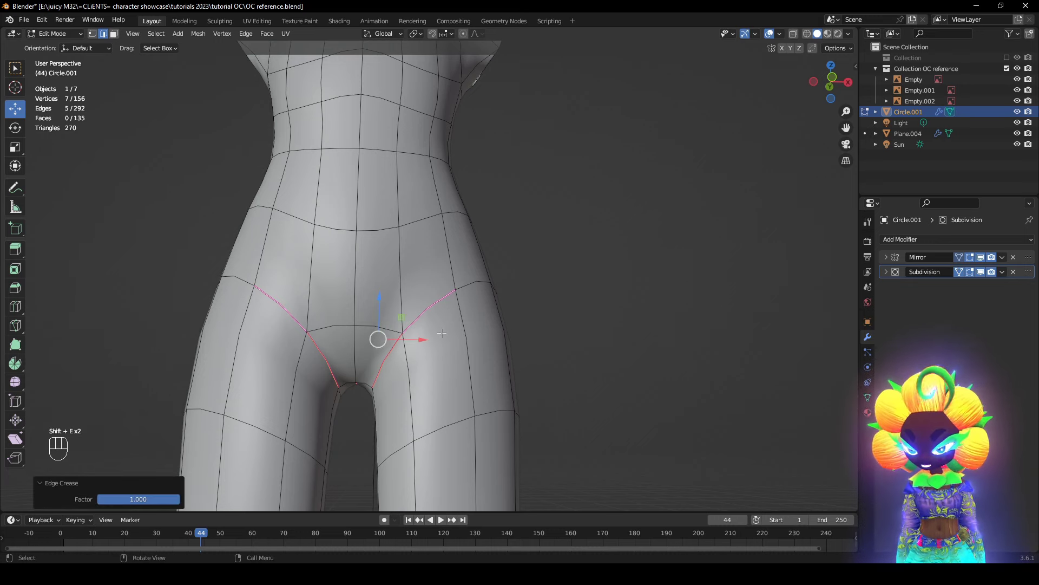
- Mark the selected groin line edges as sharp and clear the selection
{"action": "key", "text": "ctrl+e"}
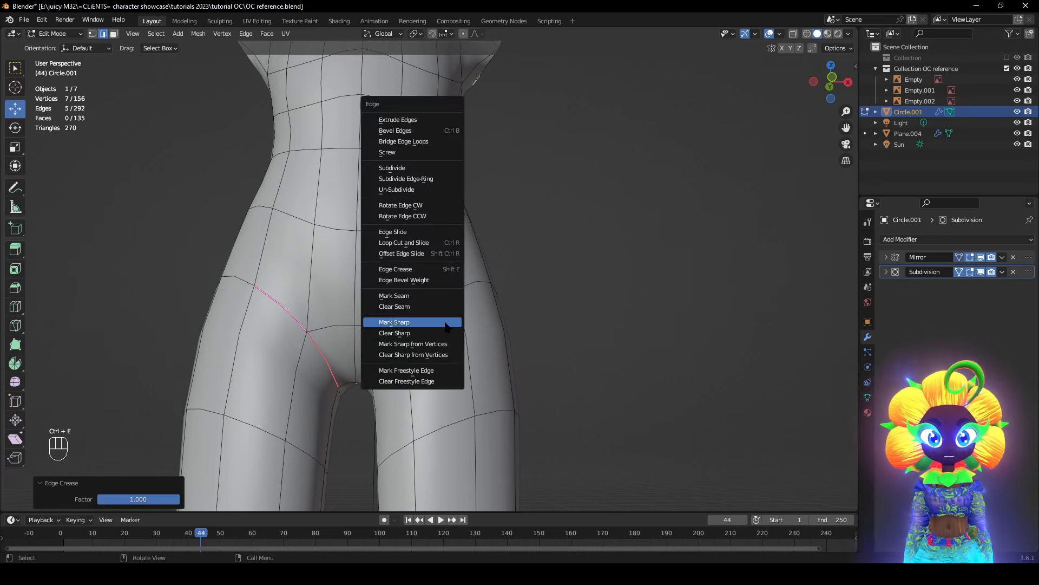
{"action": "left_click", "coordinate": [445, 324]}
{"action": "left_click", "coordinate": [681, 307]}
{"action": "middle_click_drag", "start_coordinate": [570, 328], "coordinate": [572, 351]}
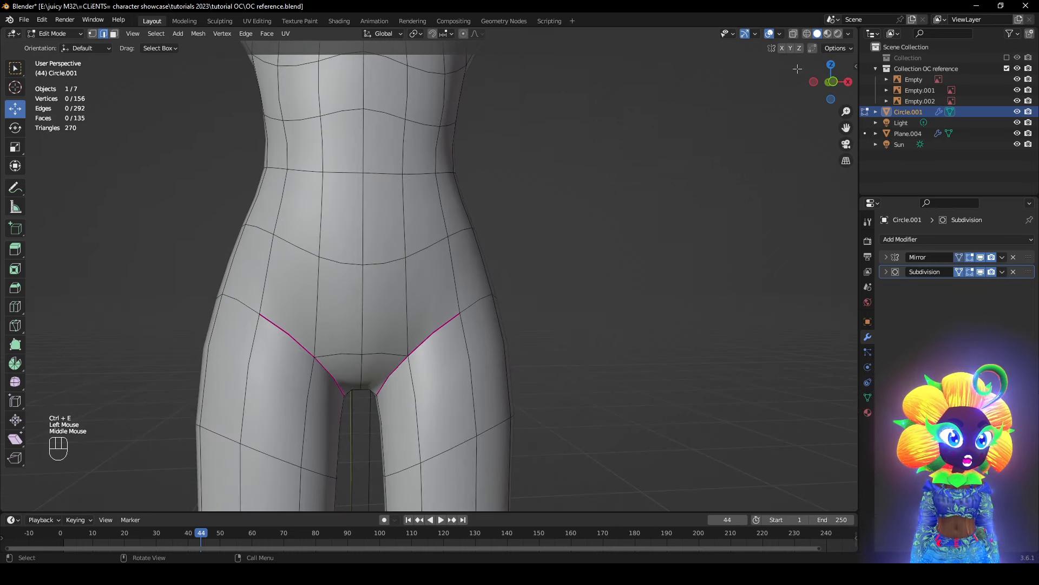
- Hide the viewport overlays and examine the shading of the groin, hips and buttocks from the front and back
{"action": "left_click", "coordinate": [770, 35]}
{"action": "scroll", "coordinate": [569, 269], "scroll_direction": "down", "scroll_amount": 2}
{"action": "scroll", "coordinate": [505, 334], "scroll_direction": "up", "scroll_amount": 2}
{"action": "middle_click_drag", "start_coordinate": [568, 269], "coordinate": [170, 337]}
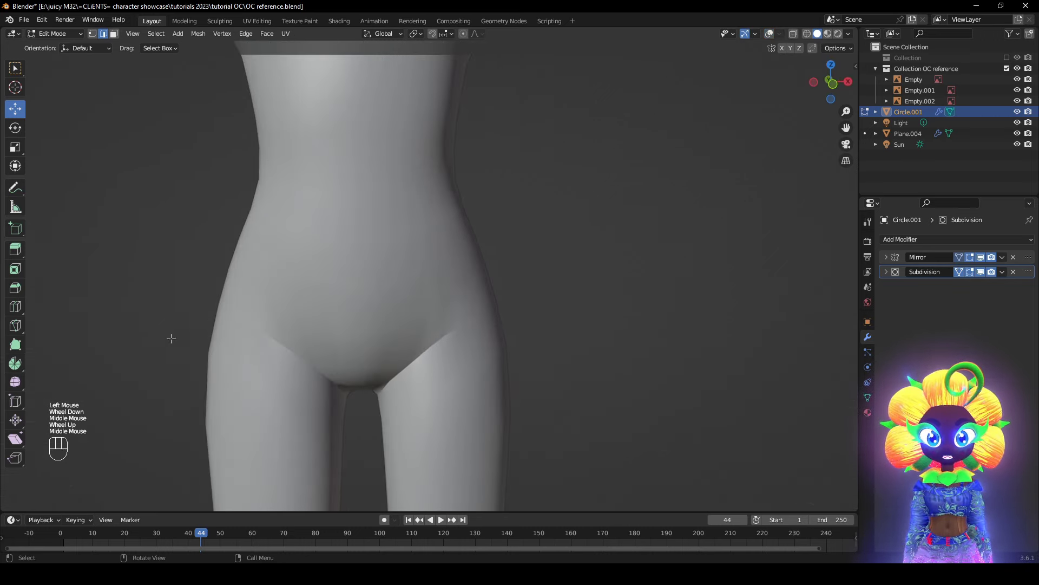
{"action": "scroll", "coordinate": [417, 313], "scroll_direction": "down", "scroll_amount": 3}
{"action": "middle_click_drag", "start_coordinate": [417, 314], "coordinate": [681, 309]}
{"action": "scroll", "coordinate": [421, 312], "scroll_direction": "up", "scroll_amount": 2}
{"action": "scroll", "coordinate": [426, 310], "scroll_direction": "down", "scroll_amount": 1}
{"action": "scroll", "coordinate": [577, 332], "scroll_direction": "up", "scroll_amount": 1}
{"action": "middle_click_drag", "start_coordinate": [577, 331], "coordinate": [626, 331]}
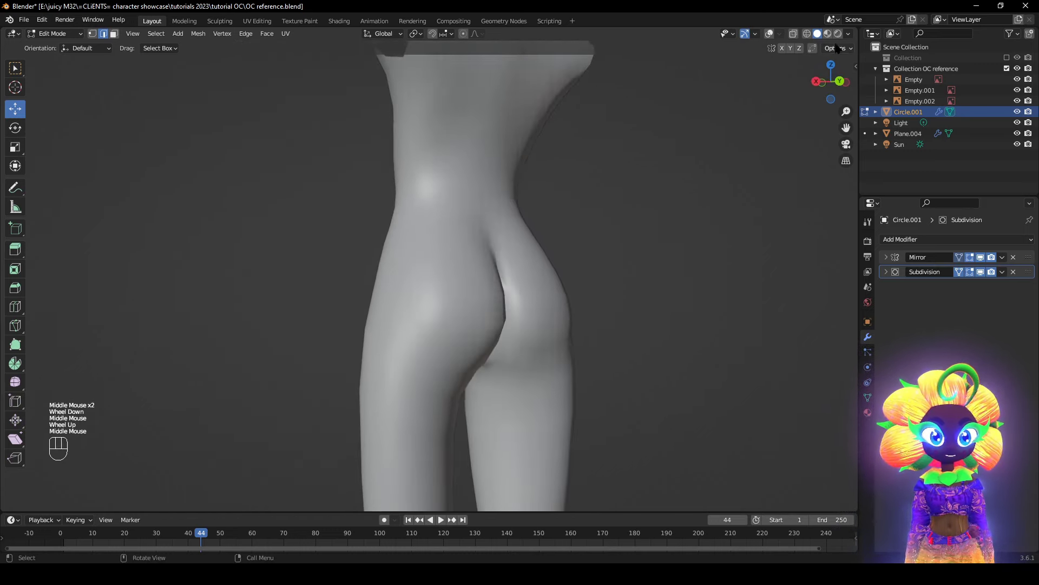
- Show the overlays again and mark the outer edge of the buttock fold as sharp
{"action": "left_click", "coordinate": [769, 34]}
{"action": "middle_click_drag", "start_coordinate": [477, 387], "coordinate": [478, 389]}
{"action": "scroll", "coordinate": [478, 388], "scroll_direction": "up", "scroll_amount": 2}
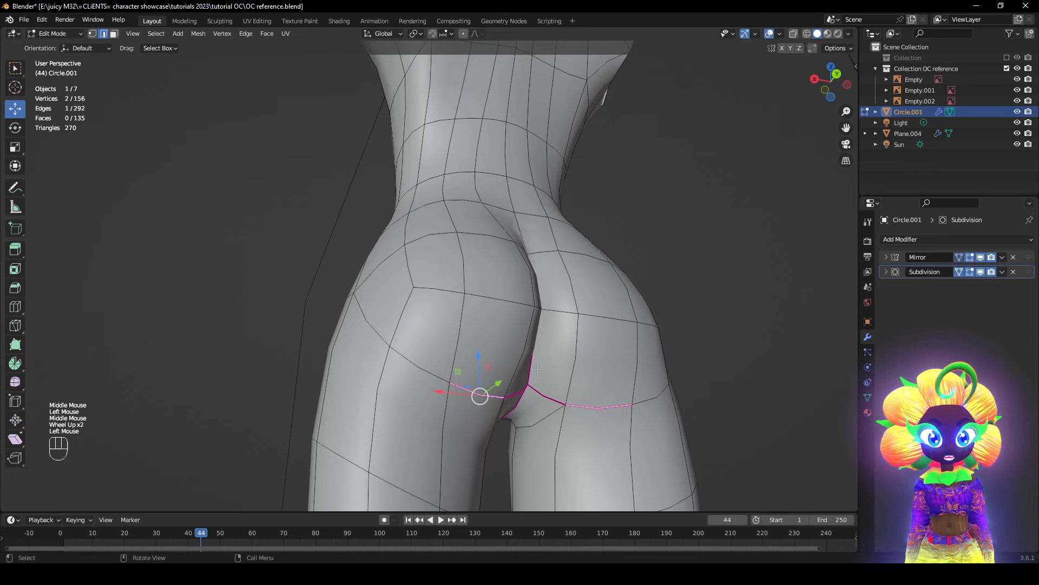
{"action": "key", "text": "ctrl+e"}
{"action": "left_click", "coordinate": [582, 266]}
{"action": "left_click", "coordinate": [698, 239]}
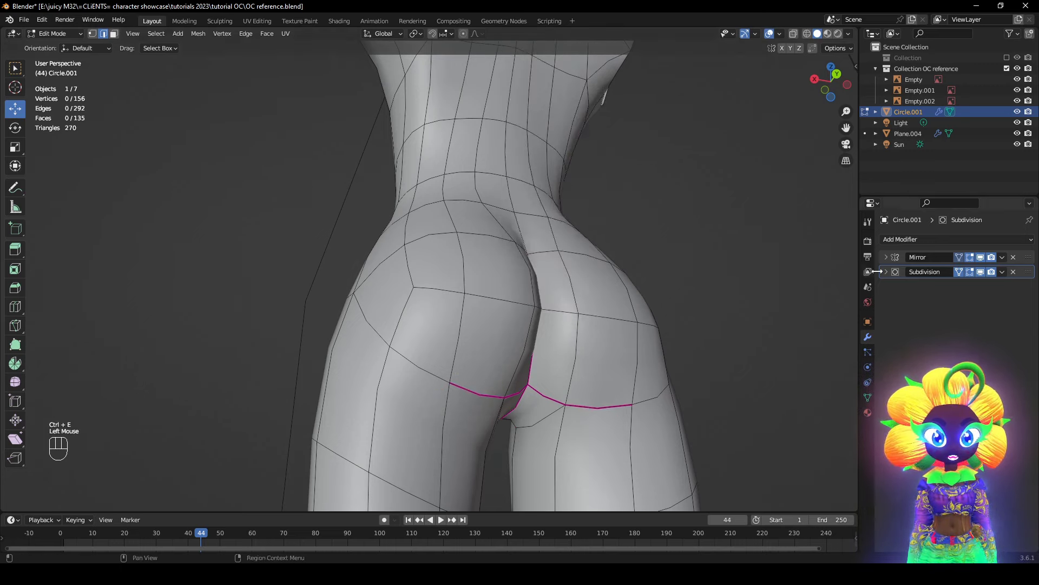
- Mark the buttock cleft edges as sharp and check the back's shading with the overlays temporarily hidden
{"action": "middle_click_drag", "start_coordinate": [762, 42], "coordinate": [533, 339]}
{"action": "left_click", "coordinate": [533, 339]}
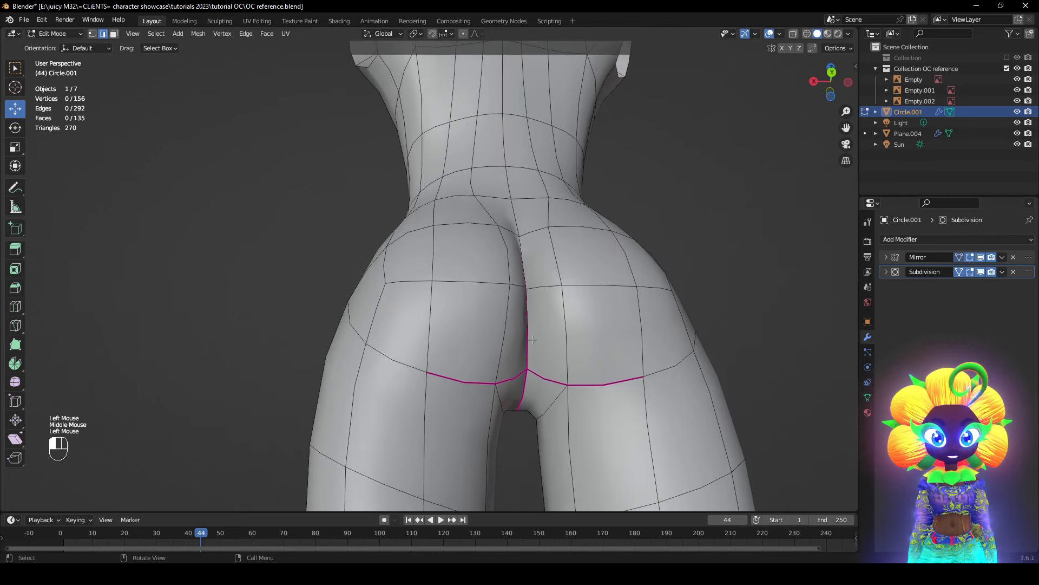
{"action": "key", "text": "ctrl+e"}
{"action": "left_click", "coordinate": [617, 385]}
{"action": "left_click", "coordinate": [740, 302]}
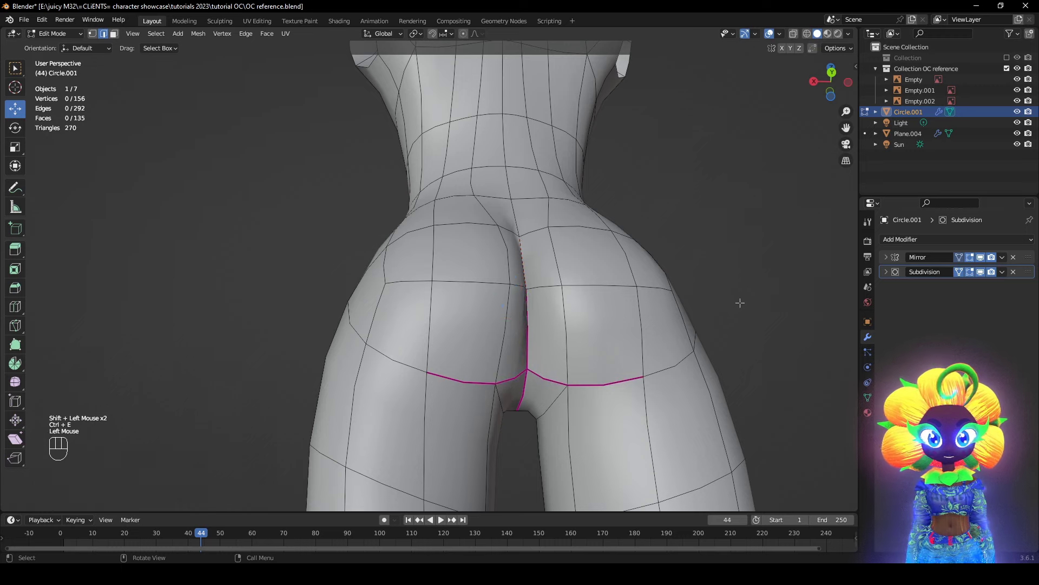
{"action": "left_click", "coordinate": [768, 33]}
{"action": "scroll", "coordinate": [666, 228], "scroll_direction": "down", "scroll_amount": 2}
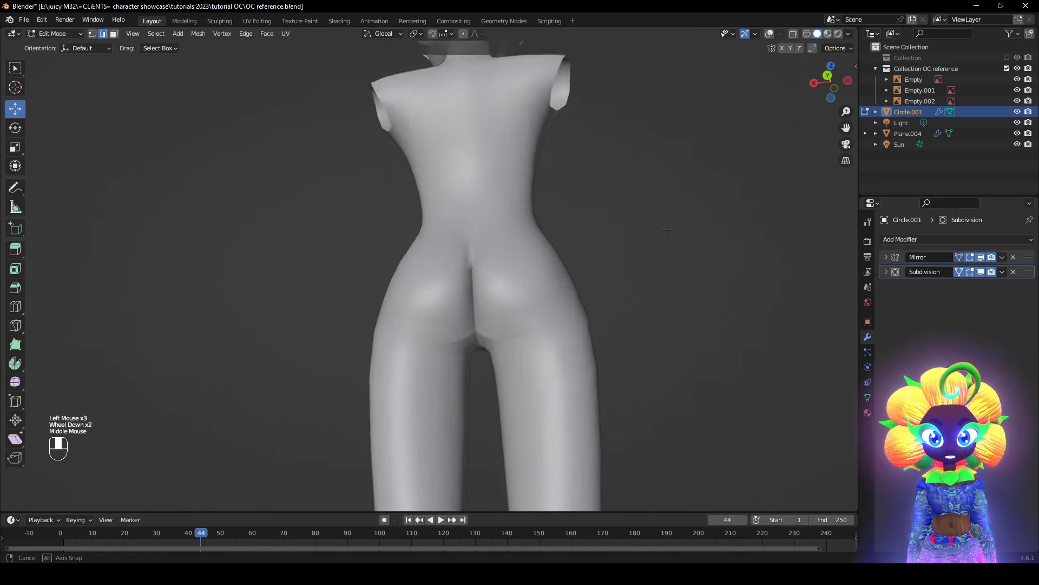
{"action": "middle_click_drag", "start_coordinate": [666, 227], "coordinate": [214, 59]}
{"action": "scroll", "coordinate": [681, 220], "scroll_direction": "up", "scroll_amount": 1}
{"action": "left_click", "coordinate": [768, 33]}
- Turn off the subdivision preview, enable vertex selection and nudge the inner end vertex of the buttock fold along X
{"action": "left_click", "coordinate": [980, 272]}
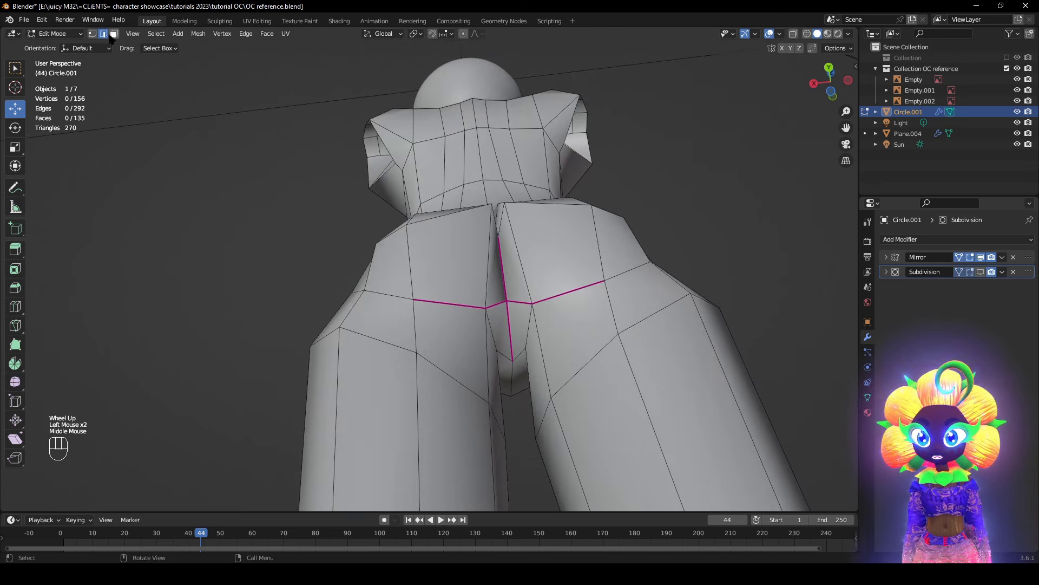
{"action": "left_click", "coordinate": [92, 33]}
{"action": "middle_click_drag", "start_coordinate": [476, 299], "coordinate": [454, 373]}
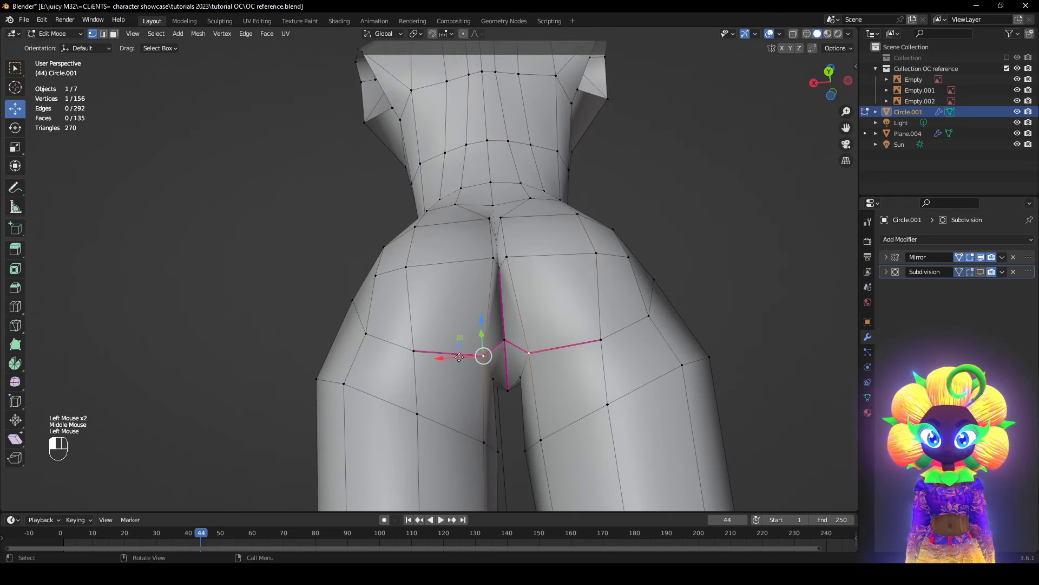
{"action": "left_click_drag", "start_coordinate": [459, 358], "coordinate": [465, 357]}
{"action": "mouse_move", "coordinate": [466, 357]}
{"action": "middle_mouse_down"}
{"action": "mouse_move", "coordinate": [490, 398]}
{"action": "mouse_move", "coordinate": [432, 237]}
{"action": "mouse_move", "coordinate": [399, 227]}
{"action": "mouse_move", "coordinate": [457, 265]}
{"action": "mouse_move", "coordinate": [470, 301]}
{"action": "middle_mouse_up"}
- Adjust a back-of-thigh vertex beneath the buttock fold and select the edge loop around the upper thigh
{"action": "left_click", "coordinate": [391, 218]}
{"action": "left_click", "coordinate": [385, 236], "text": "shift"}
{"action": "key", "text": "g"}
{"action": "left_click", "coordinate": [483, 252]}
{"action": "left_click", "coordinate": [429, 289], "text": "alt"}
{"action": "key", "text": "z"}
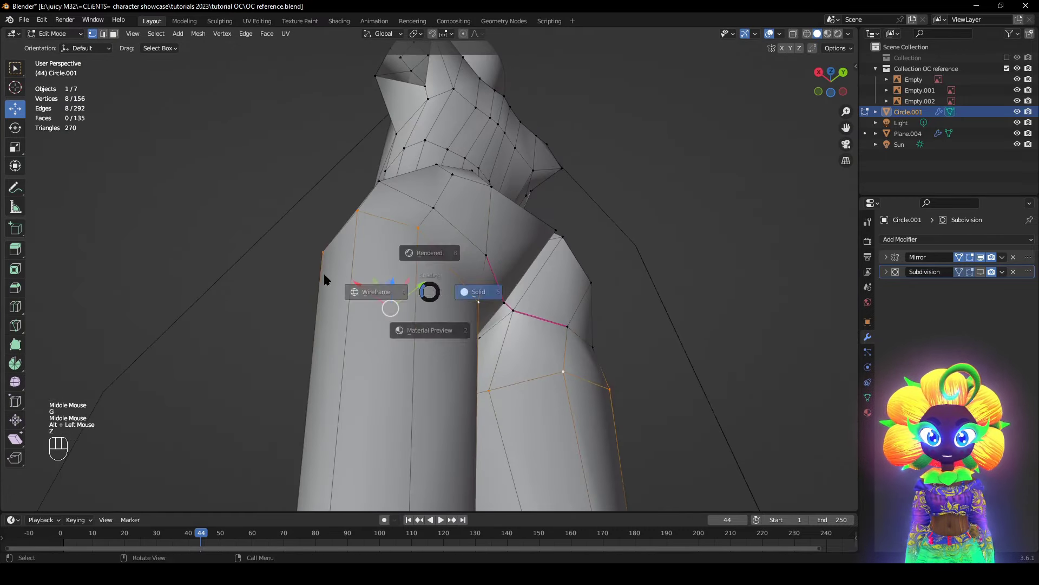
{"action": "left_click", "coordinate": [328, 279]}
- Slide two back vertices of the upper-thigh loop along their edges to even out the loop below the buttock
{"action": "mouse_move", "coordinate": [346, 284]}
{"action": "middle_mouse_down"}
{"action": "mouse_move", "coordinate": [452, 244]}
{"action": "mouse_move", "coordinate": [421, 266]}
{"action": "mouse_move", "coordinate": [405, 198]}
{"action": "middle_mouse_up"}
{"action": "key", "text": "z"}
{"action": "left_click", "coordinate": [386, 196]}
{"action": "key", "text": "g"}
{"action": "key", "text": "g"}
{"action": "left_click", "coordinate": [440, 212]}
{"action": "left_click", "coordinate": [369, 190]}
{"action": "key", "text": "g"}
{"action": "key", "text": "g"}
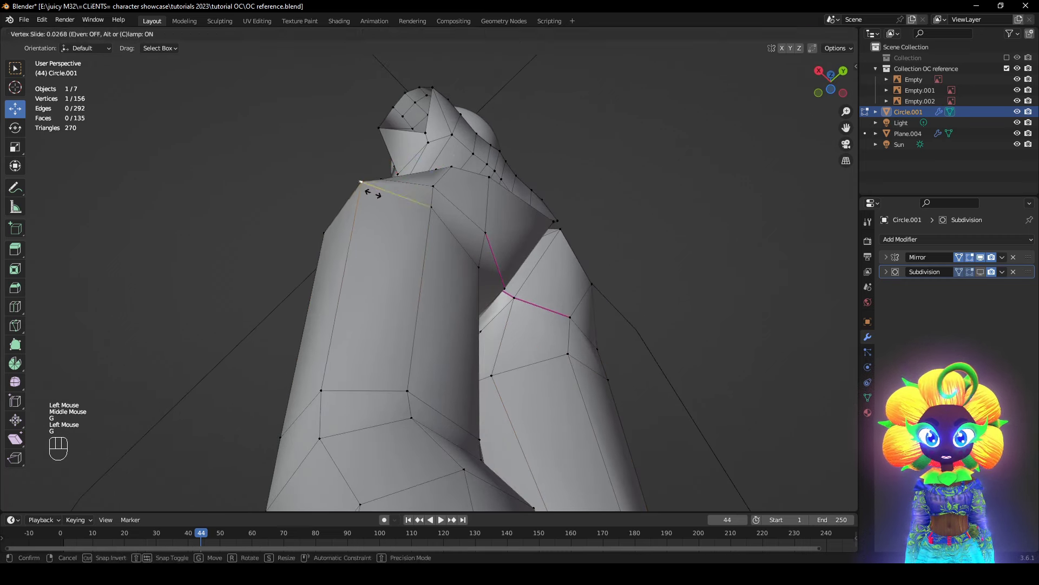
{"action": "left_click", "coordinate": [374, 193]}
{"action": "key", "text": "z"}
{"action": "key", "text": "z"}
{"action": "middle_click_drag", "start_coordinate": [371, 181], "coordinate": [455, 357]}
- Try to raise the whole upper-thigh edge loop along Z with the subdivision preview on, and undo the move
{"action": "left_click", "coordinate": [435, 379], "text": "alt"}
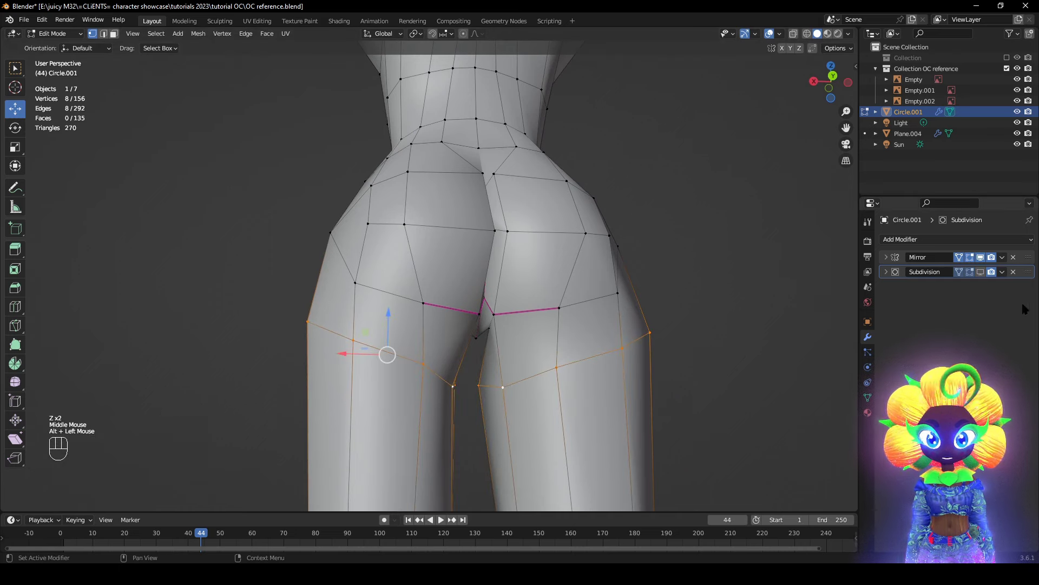
{"action": "left_click", "coordinate": [981, 271]}
{"action": "mouse_move", "coordinate": [636, 341]}
{"action": "middle_mouse_down"}
{"action": "mouse_move", "coordinate": [661, 357]}
{"action": "mouse_move", "coordinate": [650, 348]}
{"action": "mouse_move", "coordinate": [646, 356]}
{"action": "middle_mouse_up"}
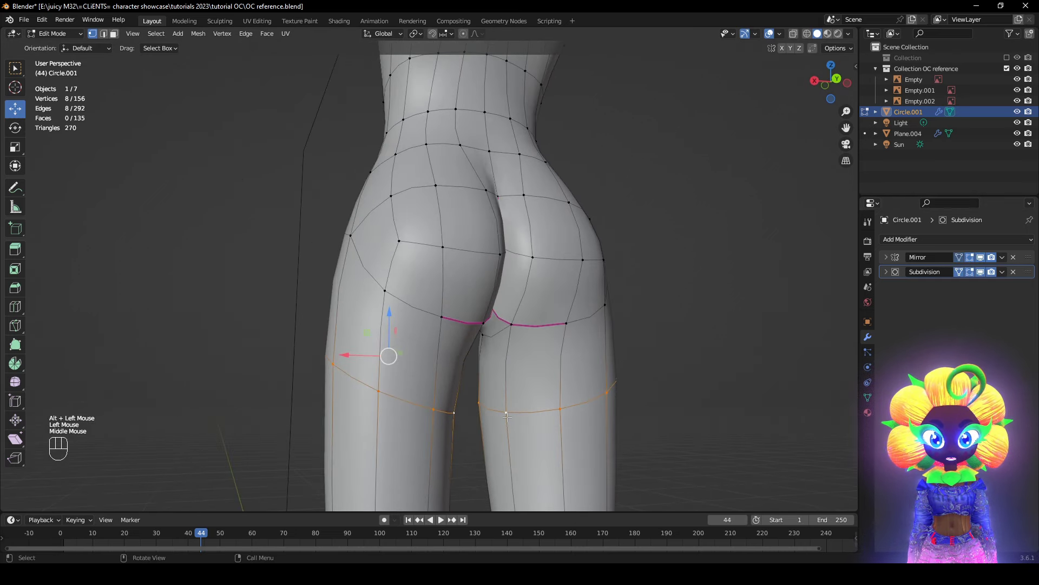
{"action": "key", "text": "g"}
{"action": "key", "text": "g"}
{"action": "right_click", "coordinate": [466, 337]}
{"action": "key", "text": "z"}
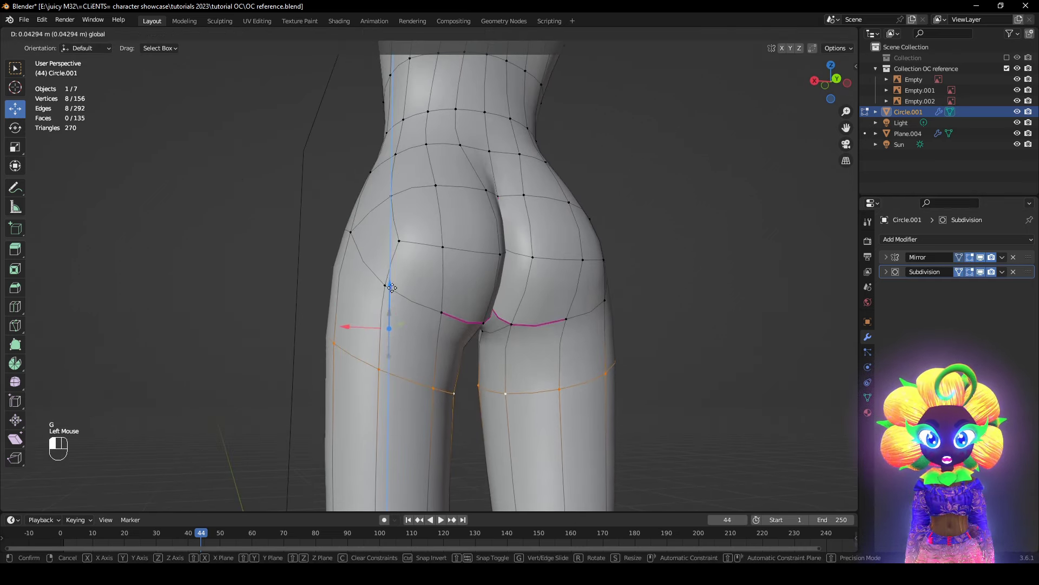
{"action": "left_click_drag", "start_coordinate": [392, 282], "coordinate": [393, 281]}
{"action": "middle_click_drag", "start_coordinate": [446, 314], "coordinate": [448, 367]}
{"action": "key", "text": "ctrl+z"}
{"action": "left_click", "coordinate": [659, 362]}
- Slide the inner and back upper-thigh vertices beneath the crotch along their edges on the unsubdivided mesh
{"action": "middle_click_drag", "start_coordinate": [576, 314], "coordinate": [726, 301]}
{"action": "scroll", "coordinate": [726, 301], "scroll_direction": "down", "scroll_amount": 3}
{"action": "mouse_move", "coordinate": [587, 380]}
{"action": "middle_mouse_down"}
{"action": "mouse_move", "coordinate": [557, 378]}
{"action": "mouse_move", "coordinate": [601, 366]}
{"action": "middle_mouse_up"}
{"action": "scroll", "coordinate": [415, 372], "scroll_direction": "up", "scroll_amount": 2}
{"action": "middle_click_drag", "start_coordinate": [415, 372], "coordinate": [629, 289]}
{"action": "left_click", "coordinate": [435, 290]}
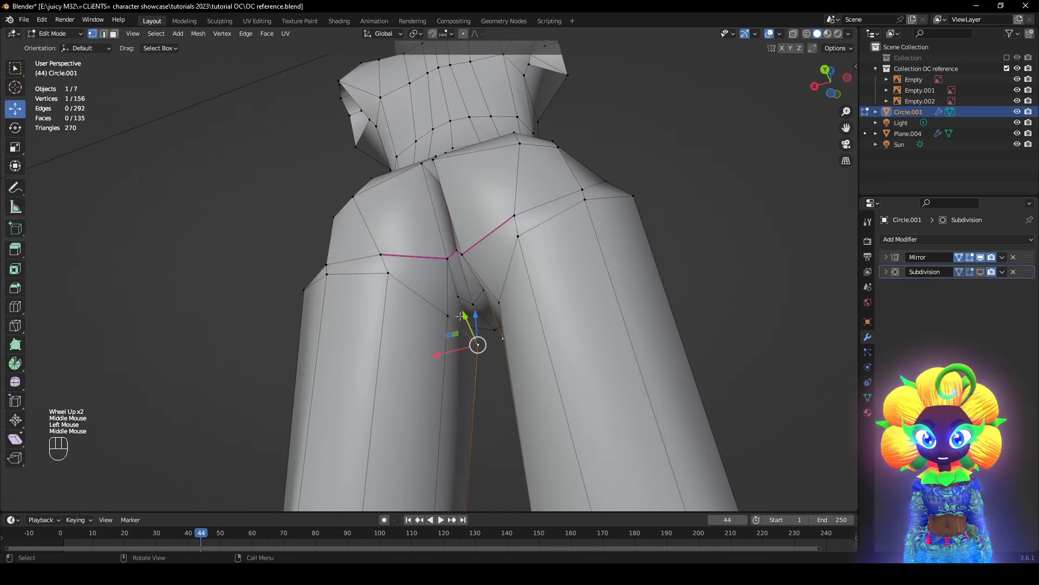
{"action": "middle_click_drag", "start_coordinate": [546, 330], "coordinate": [544, 297]}
{"action": "key", "text": "g"}
{"action": "key", "text": "g"}
{"action": "left_click", "coordinate": [472, 318]}
{"action": "left_click", "coordinate": [444, 281]}
{"action": "key", "text": "g"}
{"action": "key", "text": "g"}
{"action": "left_click", "coordinate": [434, 274]}
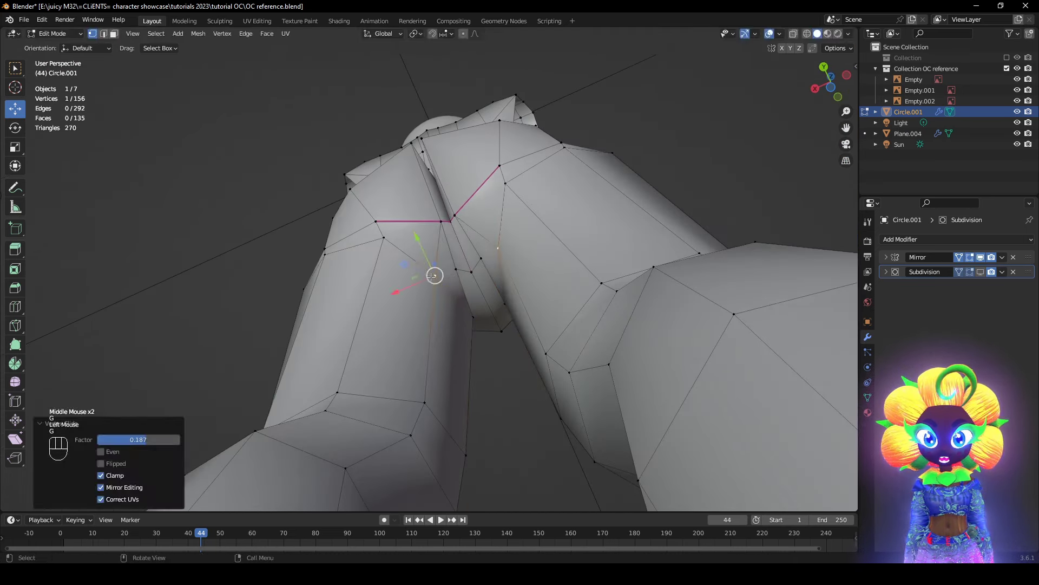
- Examine the groin and front thigh topology from the front with the subdivision preview on and off
{"action": "middle_click_drag", "start_coordinate": [433, 273], "coordinate": [264, 422]}
{"action": "left_click", "coordinate": [431, 314]}
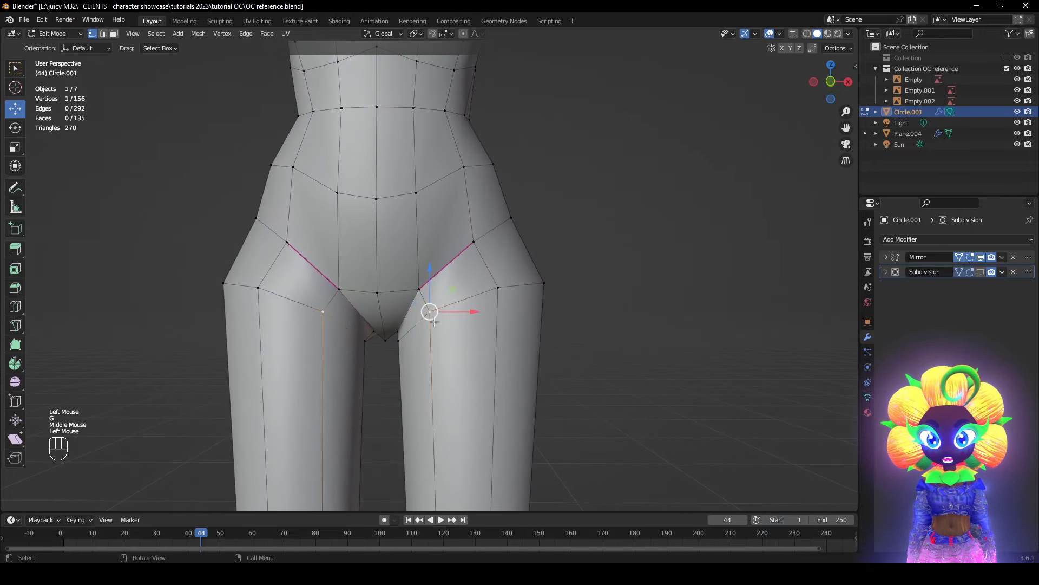
{"action": "left_click", "coordinate": [980, 272]}
{"action": "middle_click_drag", "start_coordinate": [599, 379], "coordinate": [600, 422]}
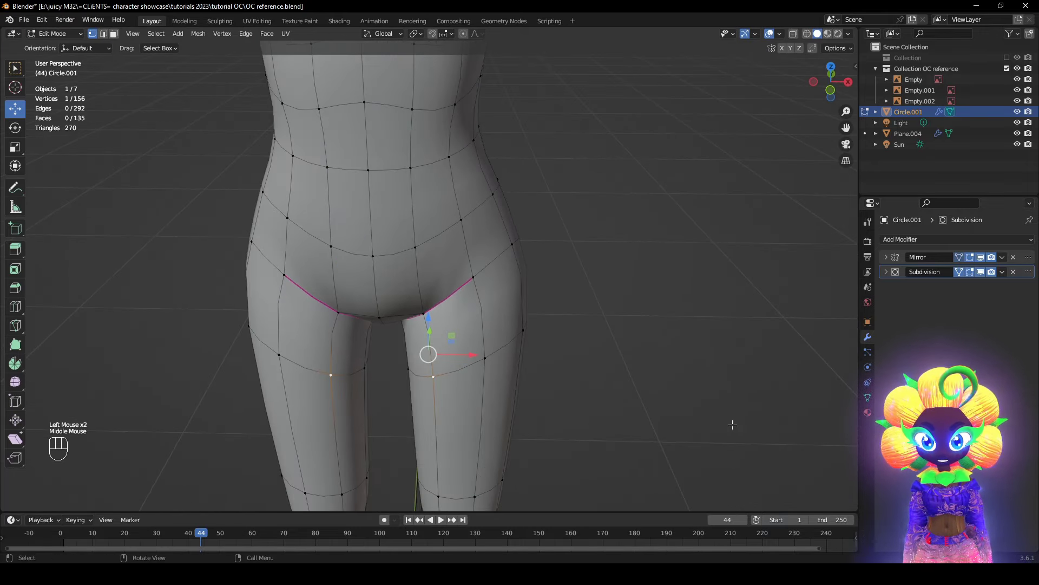
{"action": "middle_click_drag", "start_coordinate": [542, 335], "coordinate": [514, 321]}
{"action": "left_click", "coordinate": [513, 322]}
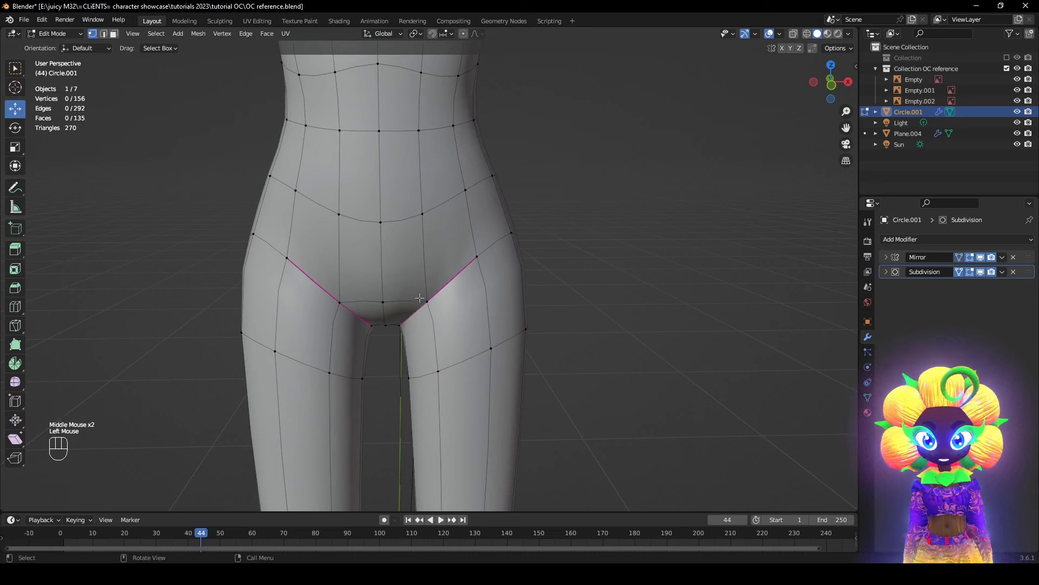
{"action": "middle_click_drag", "start_coordinate": [419, 297], "coordinate": [448, 344]}
{"action": "left_click", "coordinate": [981, 271]}
{"action": "middle_click_drag", "start_coordinate": [683, 324], "coordinate": [657, 278]}
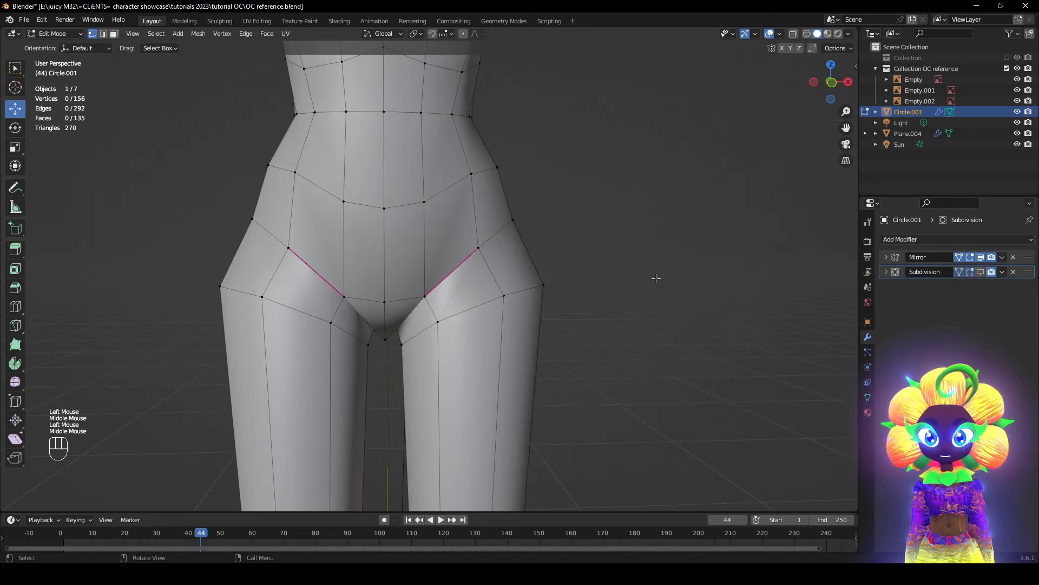
- Compare the subdivided hips and thighs with the reference drawing in front orthographic wireframe view
{"action": "left_click", "coordinate": [425, 296]}
{"action": "middle_click_drag", "start_coordinate": [424, 296], "coordinate": [303, 344]}
{"action": "scroll", "coordinate": [412, 352], "scroll_direction": "down", "scroll_amount": 1}
{"action": "middle_click_drag", "start_coordinate": [487, 358], "coordinate": [476, 398]}
{"action": "middle_click_drag", "start_coordinate": [542, 411], "coordinate": [681, 389]}
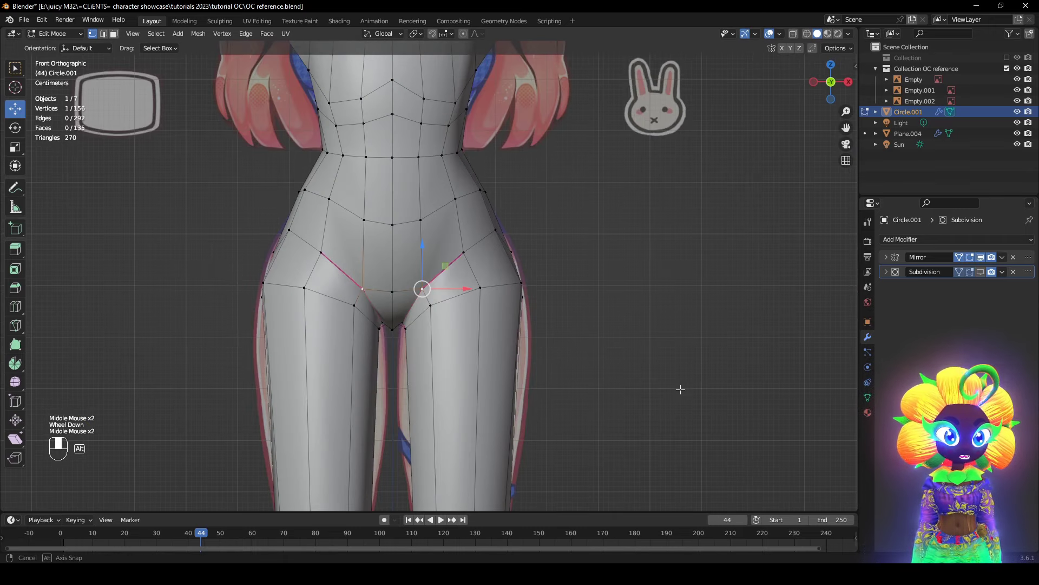
{"action": "left_click", "coordinate": [983, 275]}
{"action": "key", "text": "z"}
{"action": "middle_click_drag", "start_coordinate": [538, 371], "coordinate": [551, 312], "text": "shift"}
{"action": "key", "text": "z"}
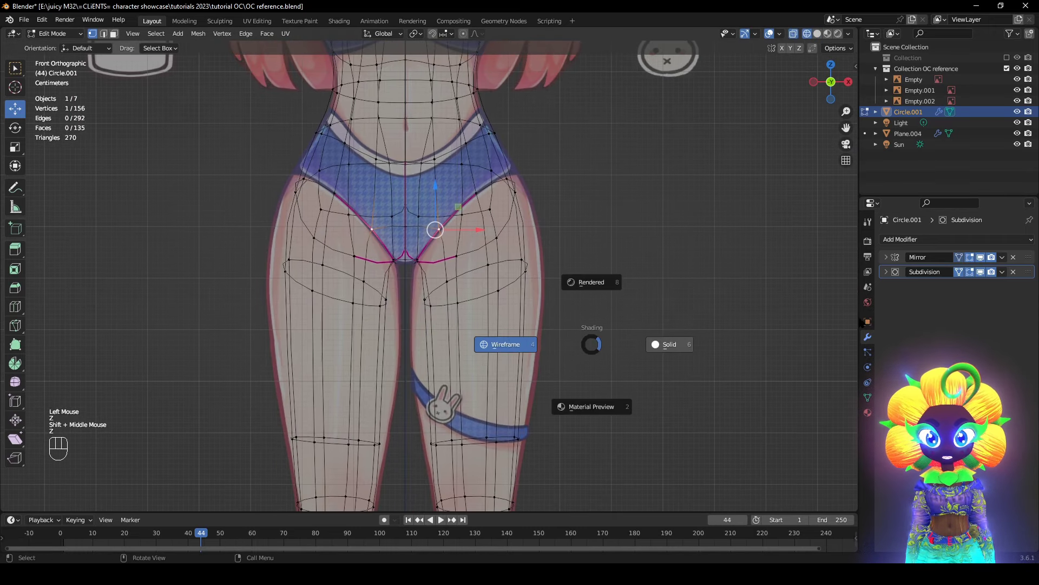
{"action": "key", "text": "z"}
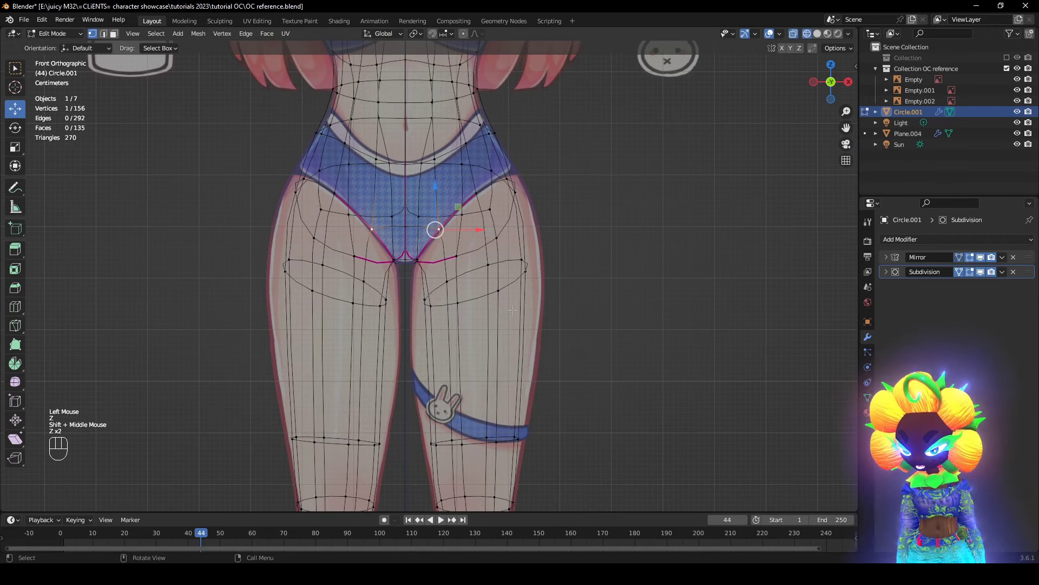
- Add one edge loop around the middle of the thighs and fatten it by 0.0189 m toward the reference outline
{"action": "key", "text": "ctrl+r"}
{"action": "left_click", "coordinate": [547, 319]}
{"action": "right_click", "coordinate": [546, 319]}
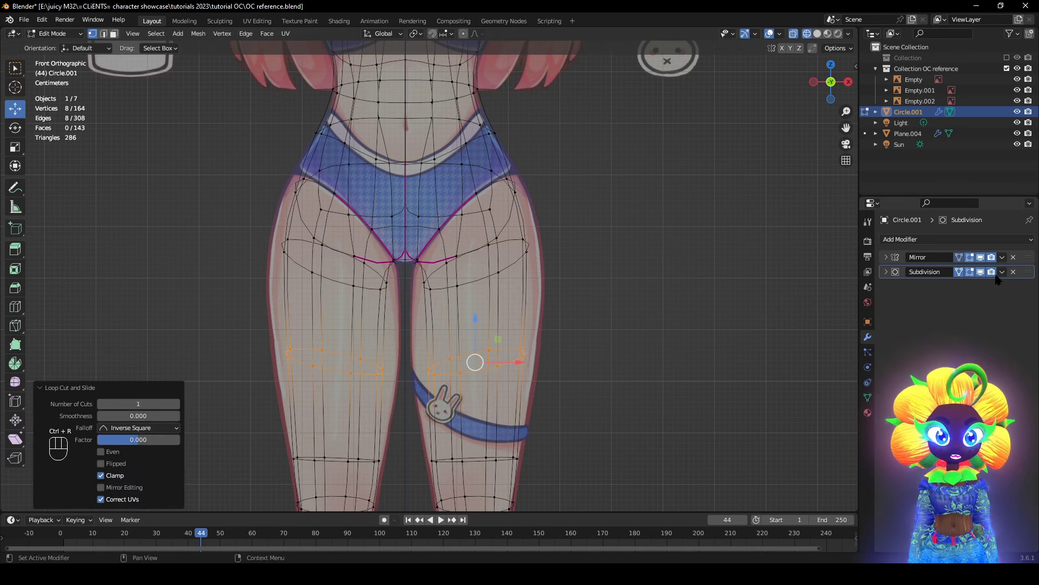
{"action": "key", "text": "z"}
{"action": "key", "text": "alt+s"}
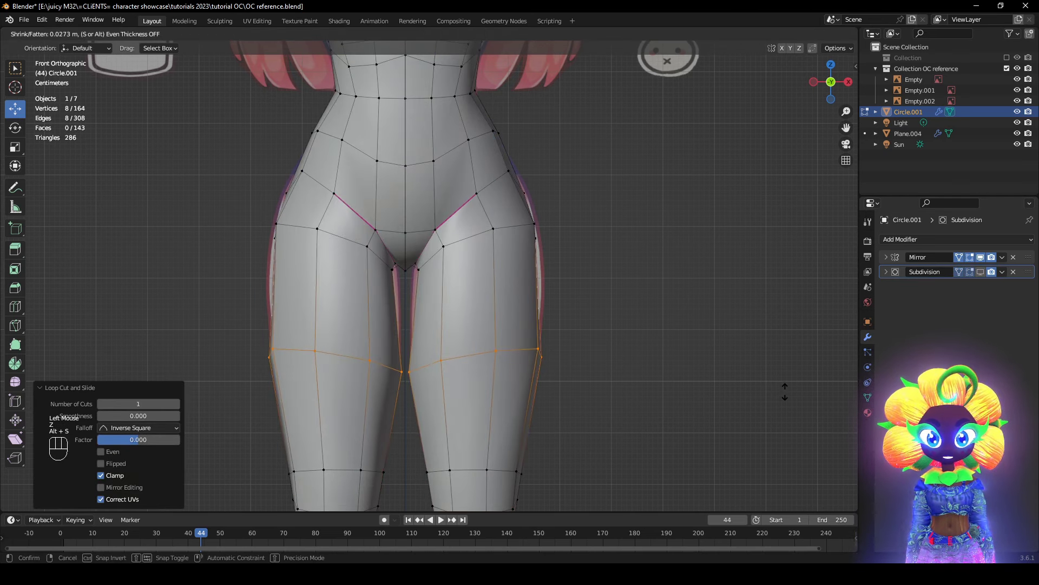
{"action": "left_click", "coordinate": [765, 390]}
{"action": "key", "text": "z"}
{"action": "key", "text": "z"}
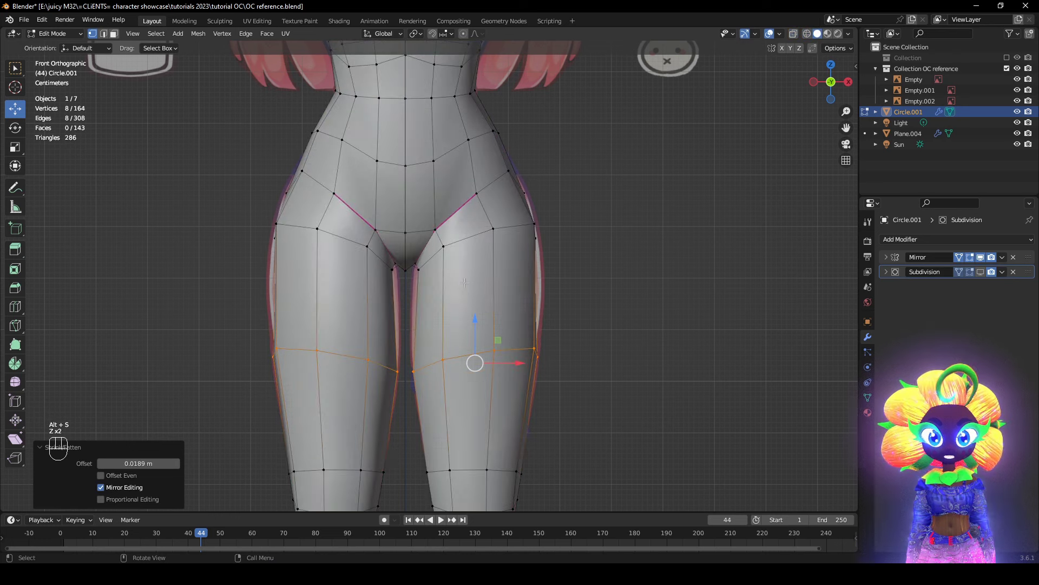
- Add another edge loop around the upper thighs, fatten it by 0.0126 m and restore the subdivision preview
{"action": "left_click", "coordinate": [502, 264]}
{"action": "key", "text": "alt+s"}
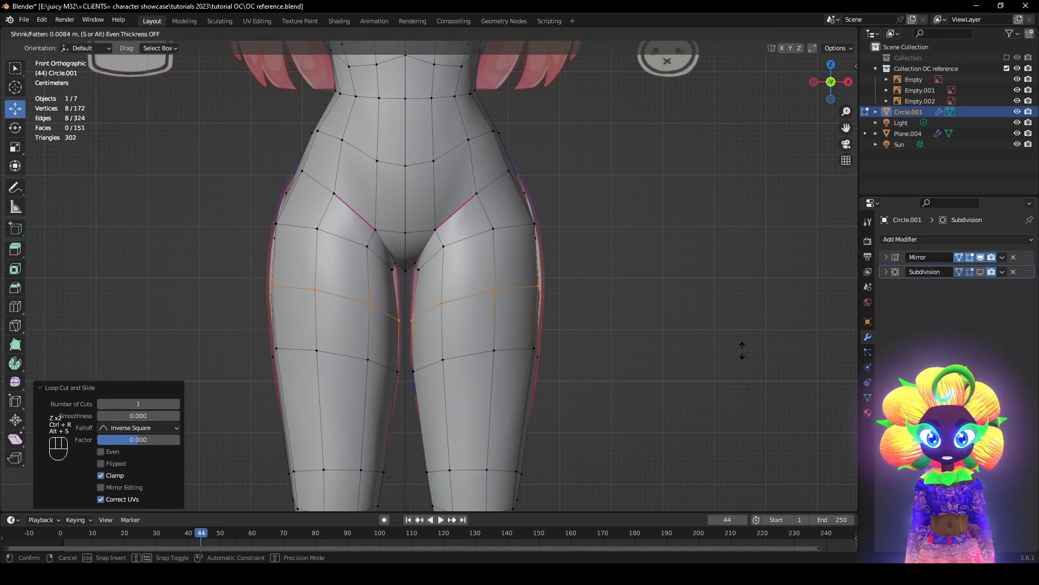
{"action": "left_click", "coordinate": [747, 346]}
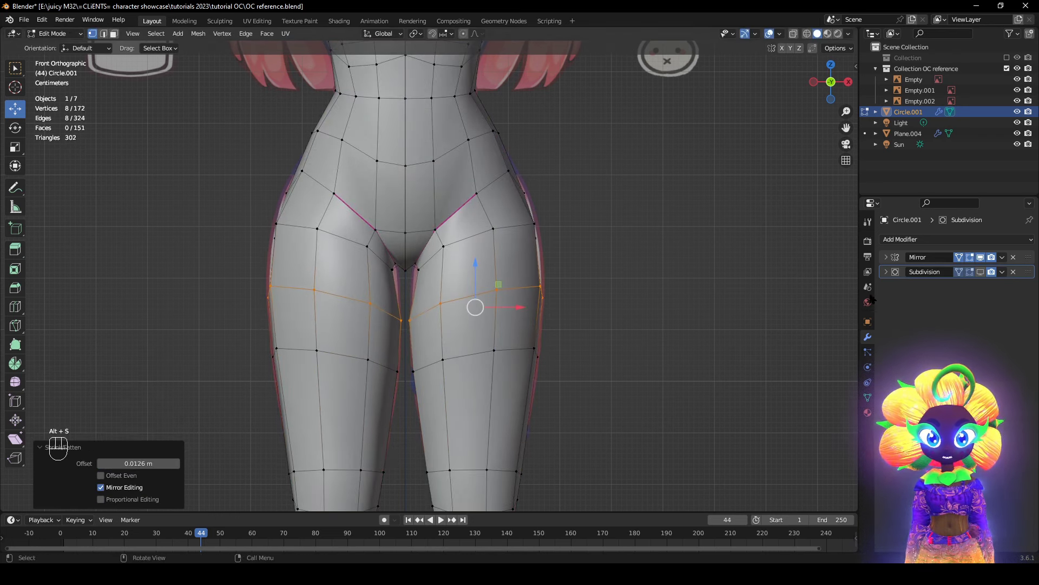
{"action": "left_click", "coordinate": [980, 273]}
- Select the outer hip vertices in wireframe and move them outward to the reference outline with proportional editing
{"action": "key", "text": "z"}
{"action": "left_click", "coordinate": [515, 210]}
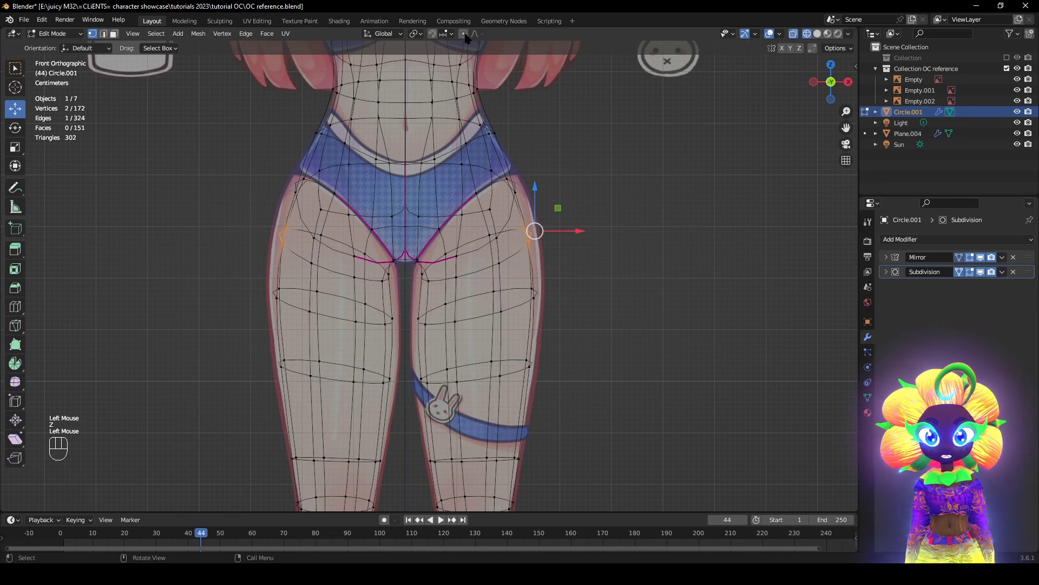
{"action": "key", "text": "z"}
{"action": "key", "text": "g"}
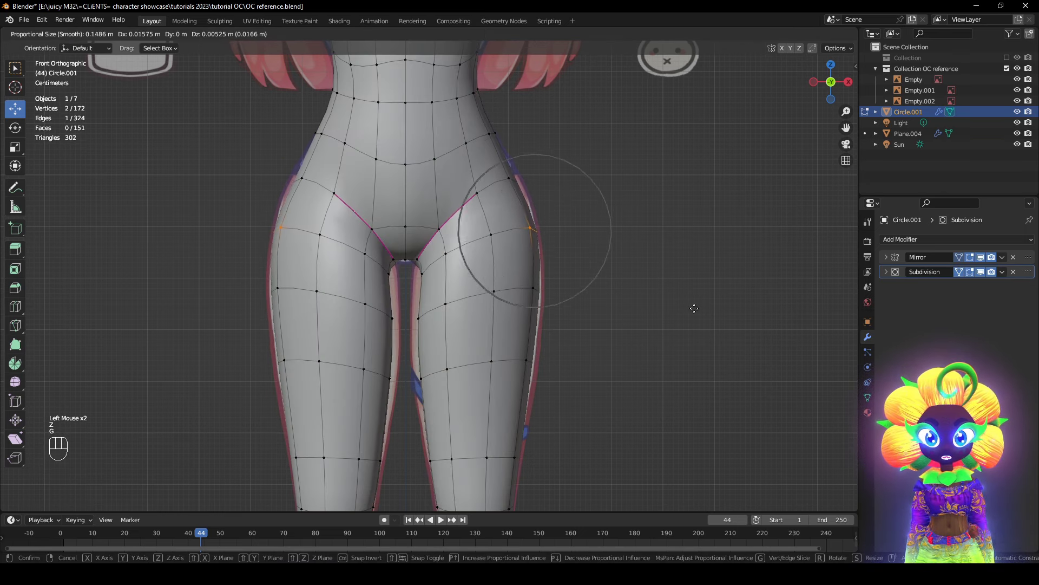
{"action": "left_click", "coordinate": [695, 308]}
- Move the outer and inner mid-thigh vertices outward with proportional editing to fit the reference silhouette
{"action": "left_click", "coordinate": [532, 359]}
{"action": "key", "text": "g"}
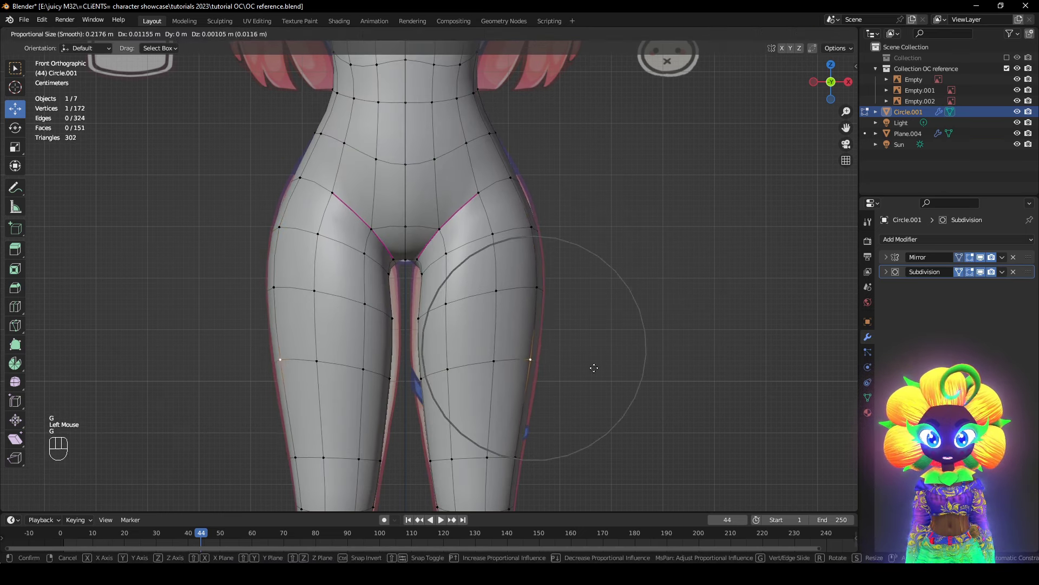
{"action": "left_click", "coordinate": [541, 348]}
{"action": "left_click", "coordinate": [413, 366]}
{"action": "key", "text": "g"}
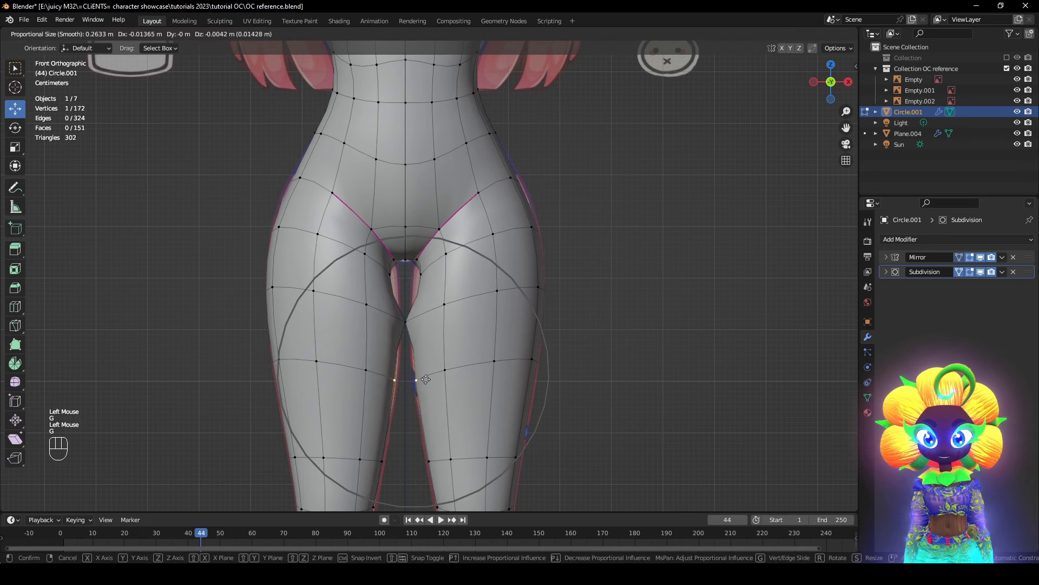
{"action": "left_click", "coordinate": [429, 380]}
- Widen the calves by moving their outer and inner vertices to the reference outline with proportional editing
{"action": "scroll", "coordinate": [429, 379], "scroll_direction": "down", "scroll_amount": 2}
{"action": "middle_click_drag", "start_coordinate": [494, 440], "coordinate": [551, 259], "text": "shift"}
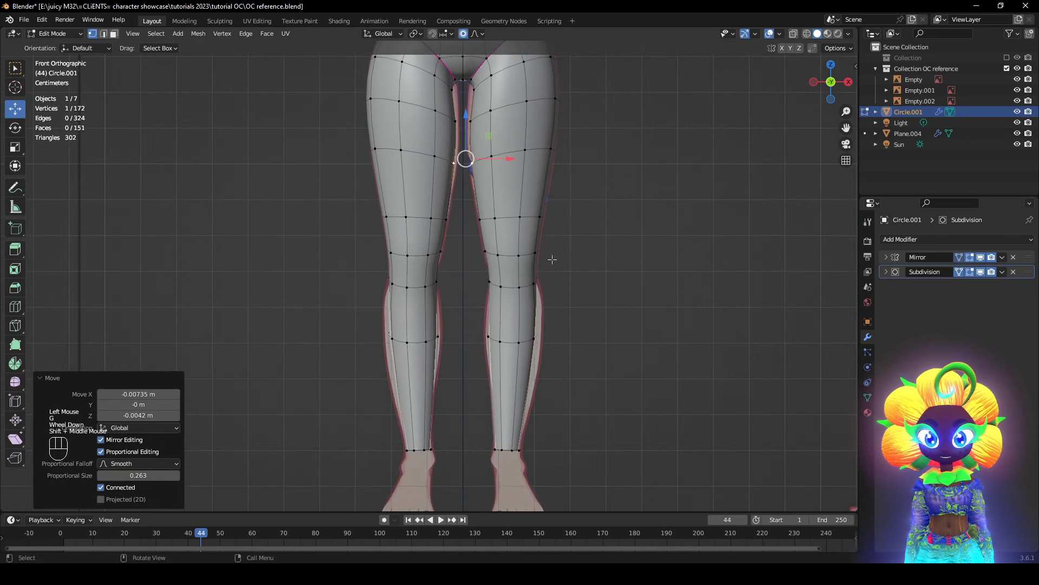
{"action": "key", "text": "g"}
{"action": "left_click", "coordinate": [549, 350]}
{"action": "left_click", "coordinate": [490, 343]}
{"action": "key", "text": "g"}
{"action": "left_click", "coordinate": [484, 343]}
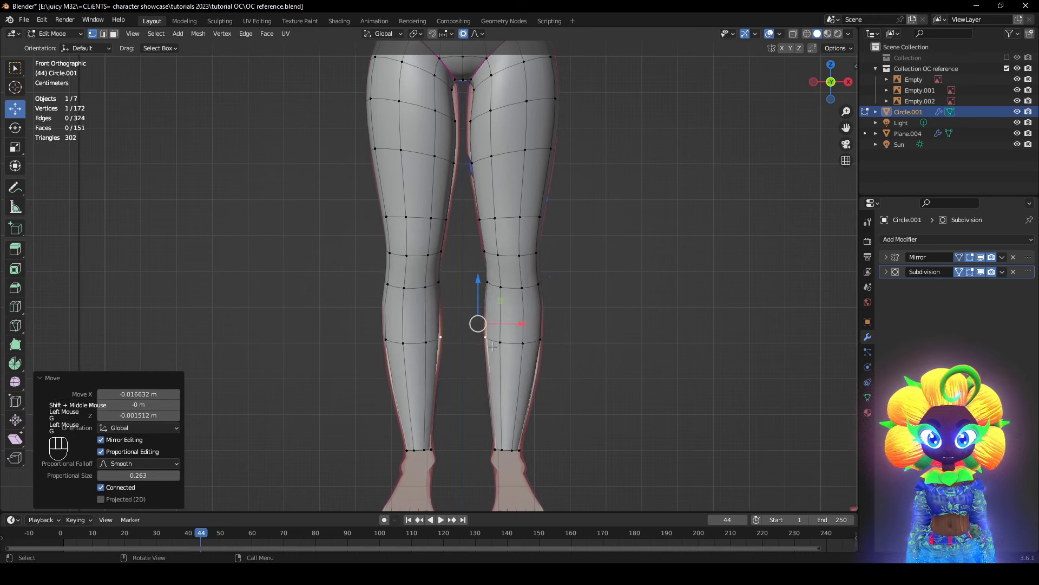
- Add one edge loop around the lower leg between calf and ankle in the right side view
{"action": "middle_click_drag", "start_coordinate": [623, 376], "coordinate": [548, 385], "text": "alt"}
{"action": "scroll", "coordinate": [499, 344], "scroll_direction": "up", "scroll_amount": 1}
{"action": "left_click", "coordinate": [496, 315]}
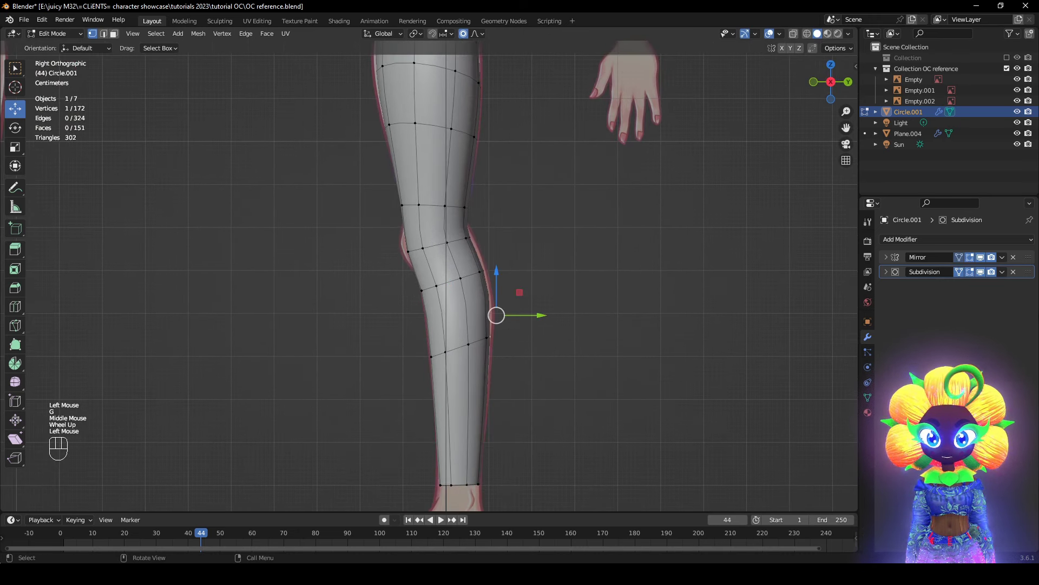
{"action": "left_click", "coordinate": [981, 272]}
{"action": "middle_click_drag", "start_coordinate": [586, 416], "coordinate": [600, 341], "text": "shift"}
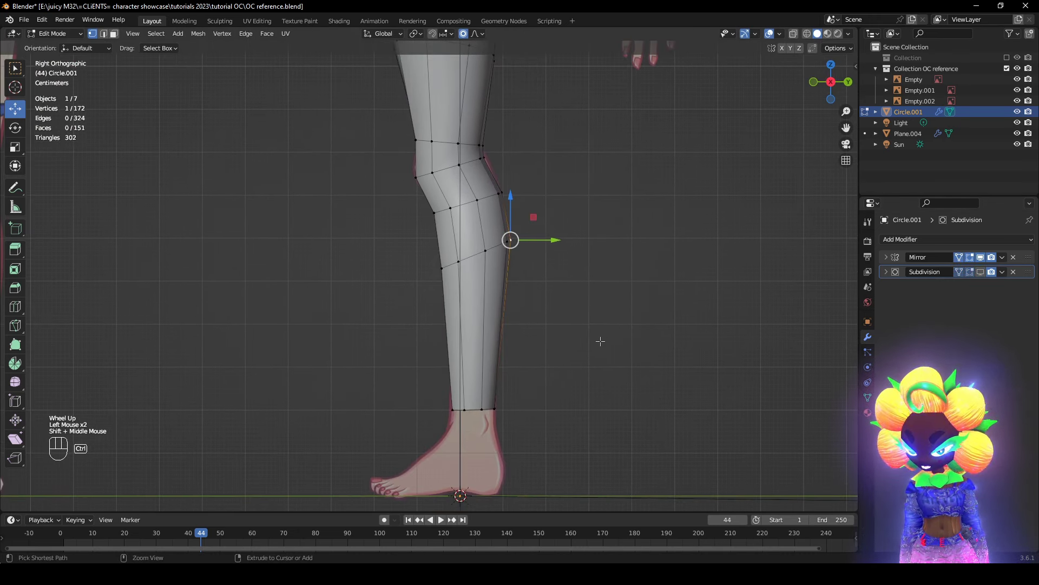
{"action": "key", "text": "ctrl+r"}
{"action": "left_click", "coordinate": [501, 325]}
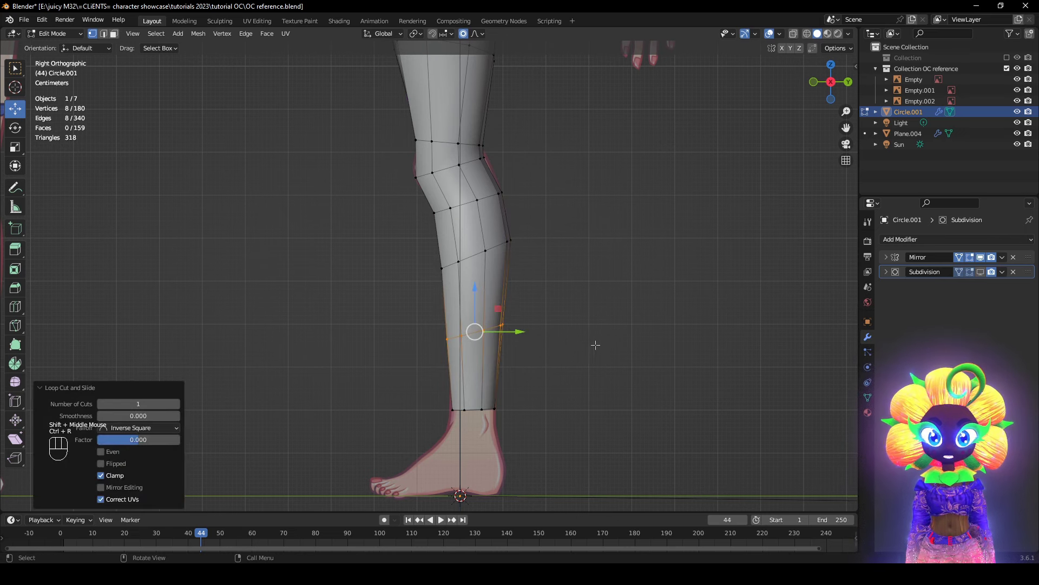
{"action": "left_click", "coordinate": [980, 272]}
{"action": "middle_click_drag", "start_coordinate": [541, 370], "coordinate": [561, 346], "text": "alt"}
{"action": "left_click", "coordinate": [982, 273]}
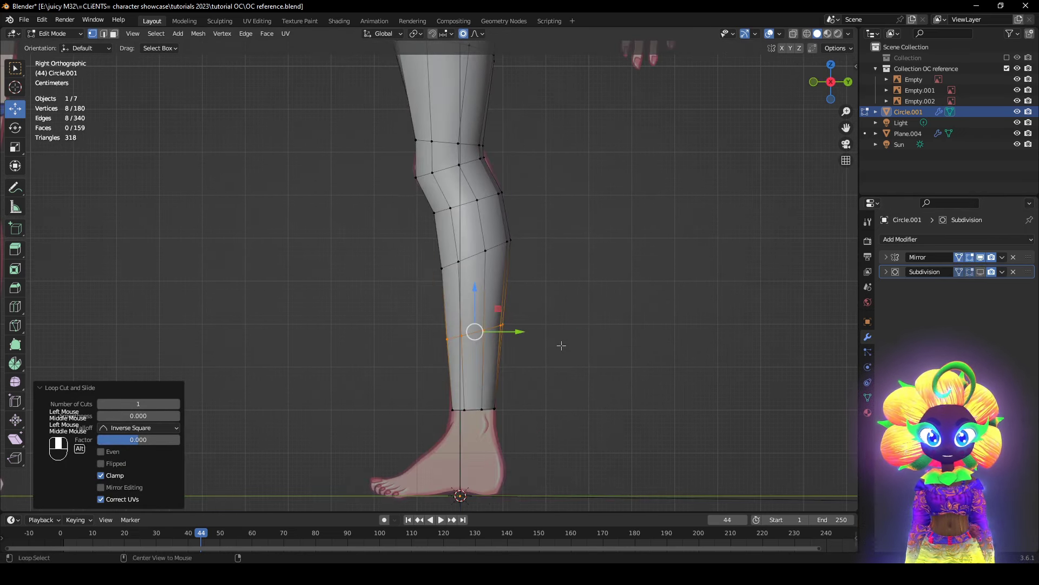
- Move the front knee vertex forward by 0.0126 m to match the side reference, with the subdivision preview on
{"action": "middle_click_drag", "start_coordinate": [674, 256], "coordinate": [672, 378], "text": "shift"}
{"action": "scroll", "coordinate": [672, 378], "scroll_direction": "up", "scroll_amount": 1}
{"action": "left_click", "coordinate": [980, 272]}
{"action": "left_click", "coordinate": [412, 302]}
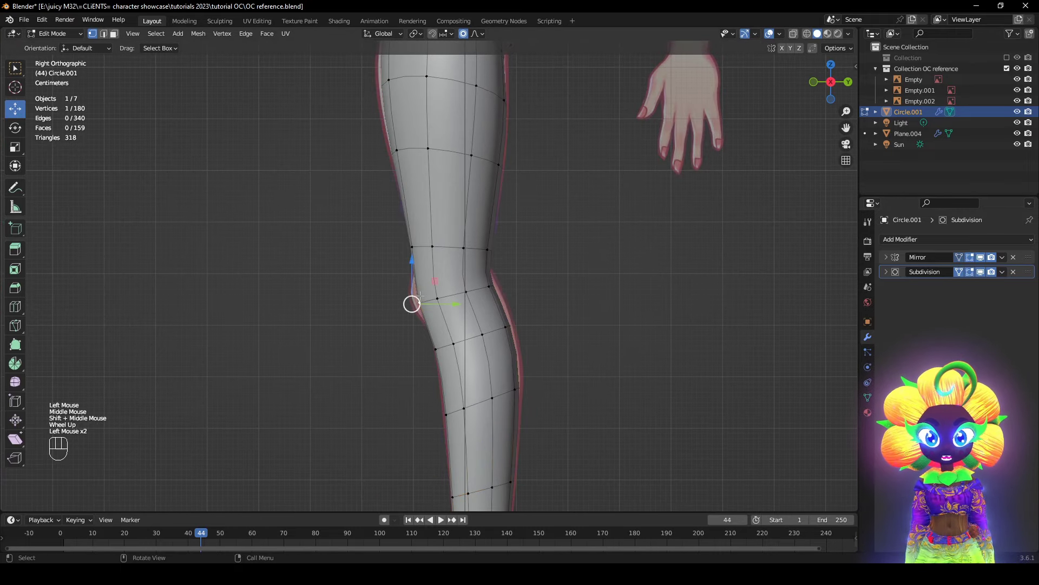
{"action": "key", "text": "g"}
{"action": "left_click", "coordinate": [405, 299]}
- Widen the upper-thigh edge loop front to back by scaling it about 1.09 along Y in the right side view
{"action": "middle_click_drag", "start_coordinate": [398, 93], "coordinate": [411, 282], "text": "shift"}
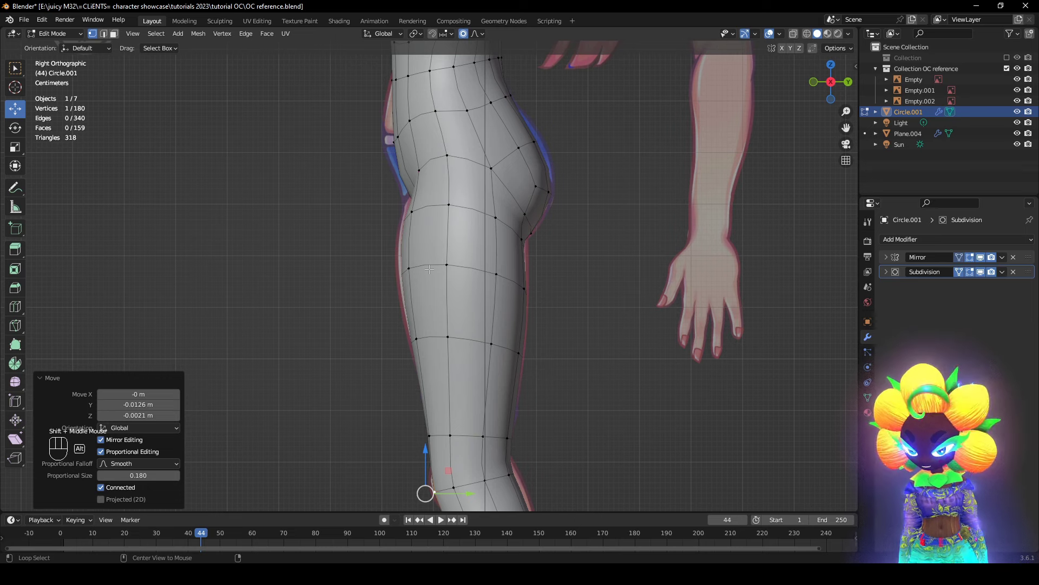
{"action": "left_click", "coordinate": [429, 269], "text": "alt"}
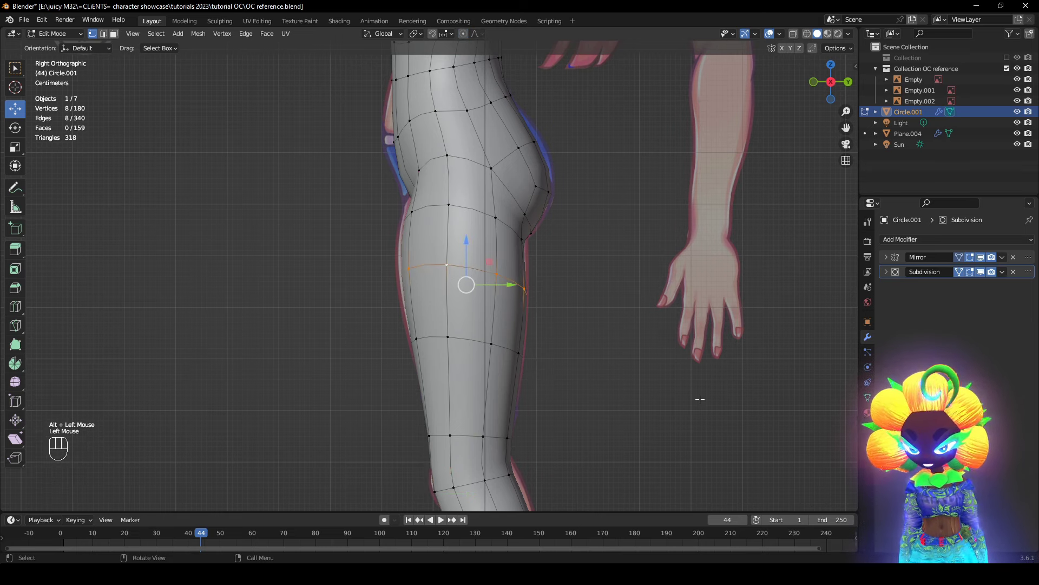
{"action": "key", "text": "s"}
{"action": "key", "text": "y"}
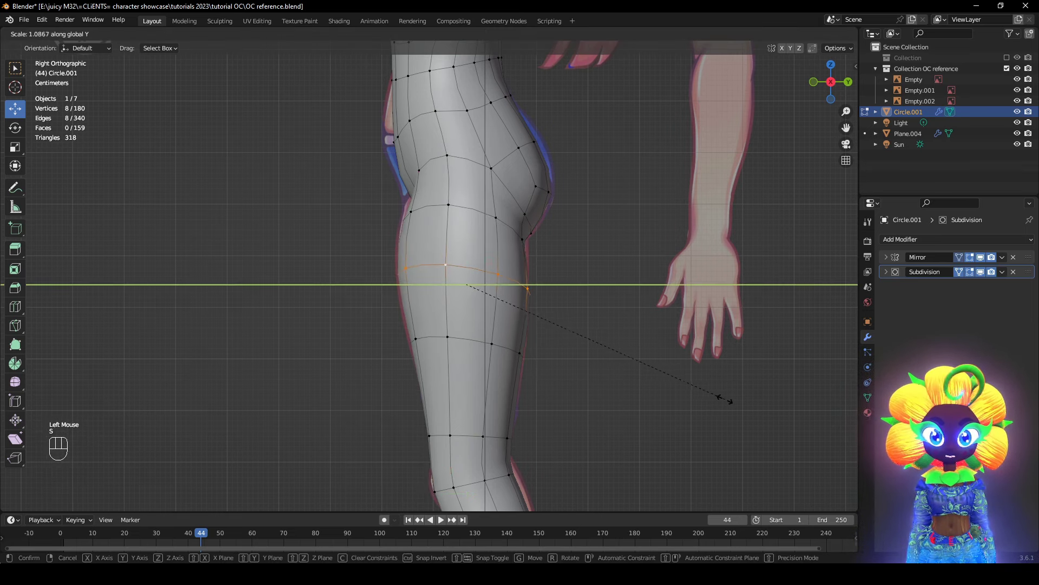
{"action": "left_click", "coordinate": [725, 399]}
- Move the two front vertices at the top of the thigh forward 0.0079 m and up 0.0018 m with proportional editing
{"action": "middle_click_drag", "start_coordinate": [397, 185], "coordinate": [426, 269], "text": "shift"}
{"action": "scroll", "coordinate": [426, 270], "scroll_direction": "up", "scroll_amount": 3}
{"action": "key", "text": "z"}
{"action": "left_click", "coordinate": [379, 328]}
{"action": "left_click", "coordinate": [443, 349]}
{"action": "left_click", "coordinate": [455, 302], "text": "shift"}
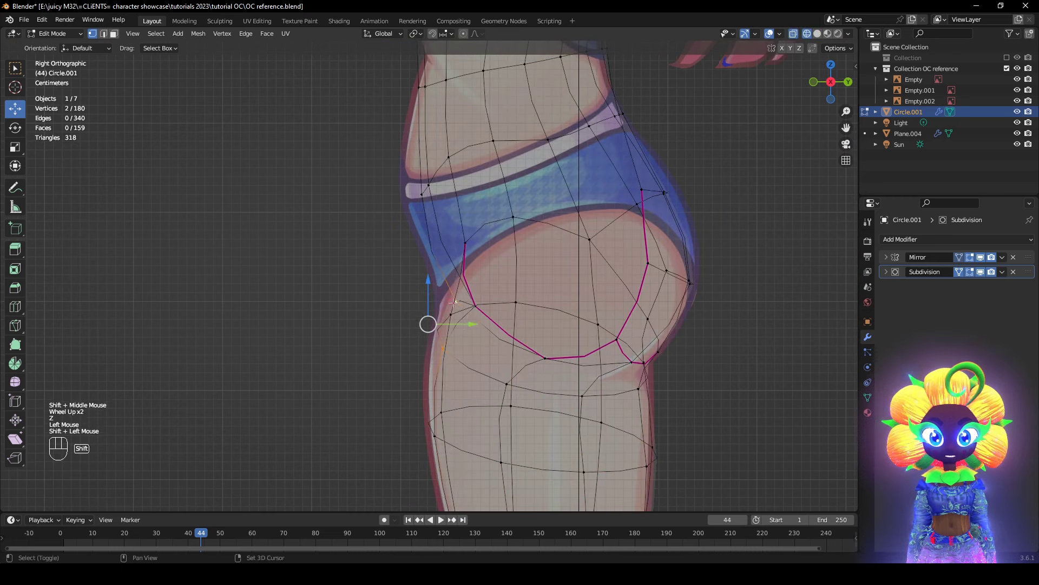
{"action": "key", "text": "z"}
{"action": "key", "text": "z"}
{"action": "left_click", "coordinate": [451, 315]}
{"action": "left_click", "coordinate": [444, 349], "text": "shift"}
{"action": "key", "text": "z"}
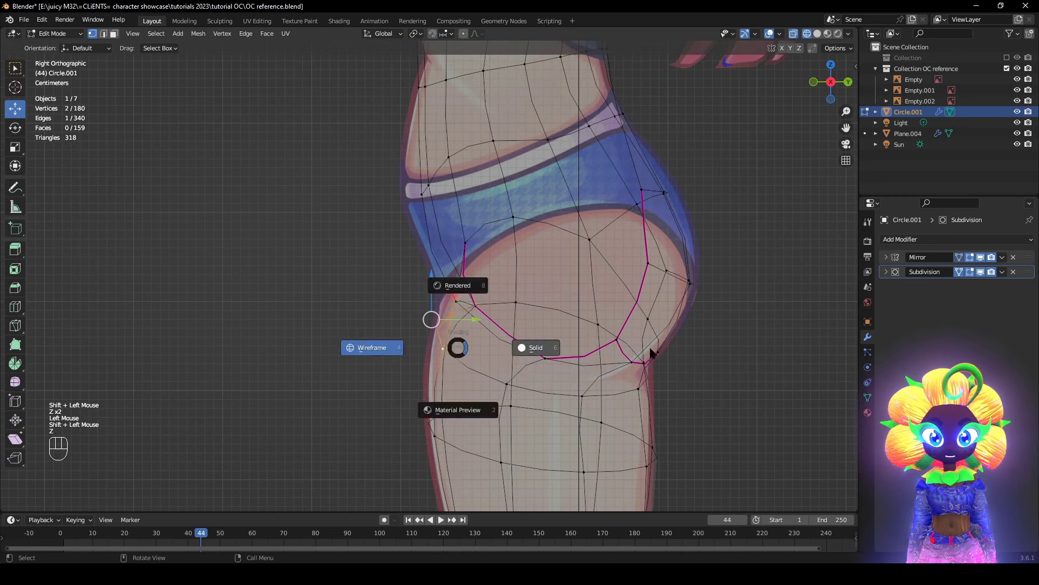
{"action": "key", "text": "g"}
{"action": "right_click", "coordinate": [662, 348]}
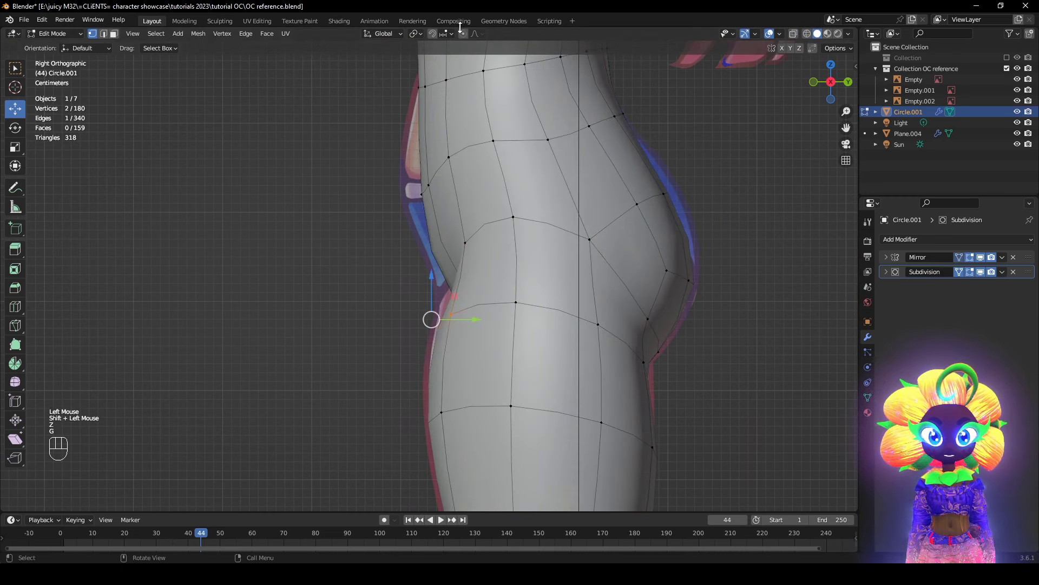
{"action": "key", "text": "g"}
{"action": "scroll", "coordinate": [427, 181], "scroll_direction": "down", "scroll_amount": 1}
{"action": "left_click", "coordinate": [421, 184]}
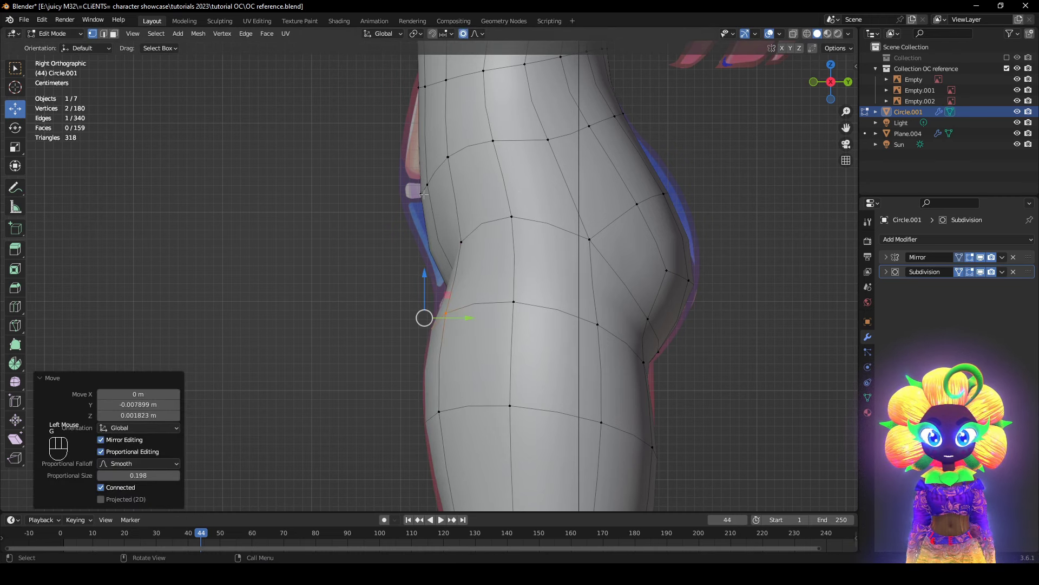
- Move the front centre vertex at the waistband forward 0.0152 m with proportional editing
{"action": "left_click", "coordinate": [420, 195]}
{"action": "key", "text": "g"}
{"action": "left_click", "coordinate": [405, 196]}
{"action": "middle_click_drag", "start_coordinate": [496, 193], "coordinate": [498, 320], "text": "shift"}
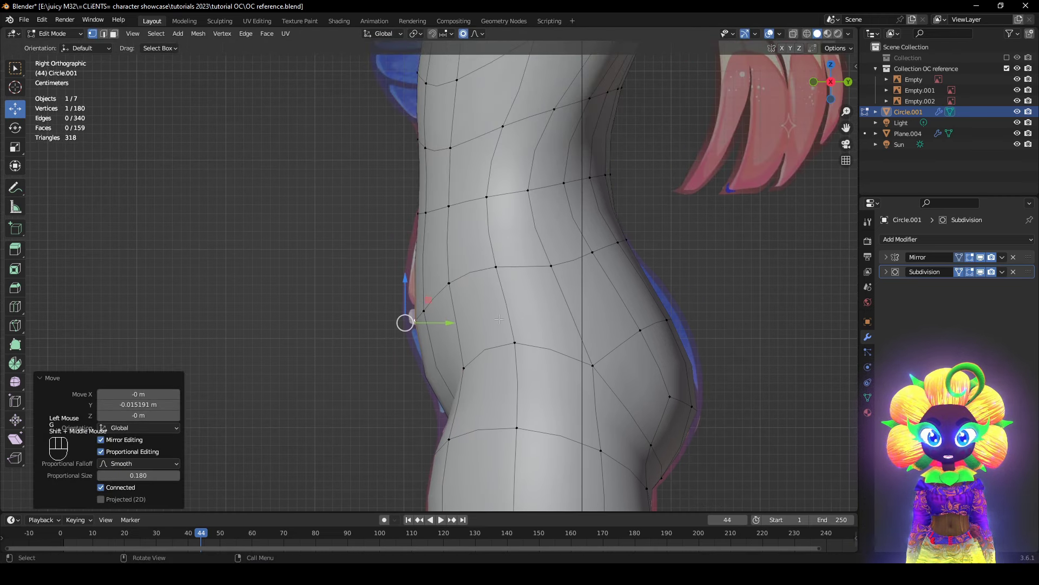
- Raise the front waistband vertex 0.0213 m, then push it forward 0.0128 m to match the belly outline of the side reference
{"action": "left_click", "coordinate": [980, 271]}
{"action": "key", "text": "alt+z"}
{"action": "key", "text": "g"}
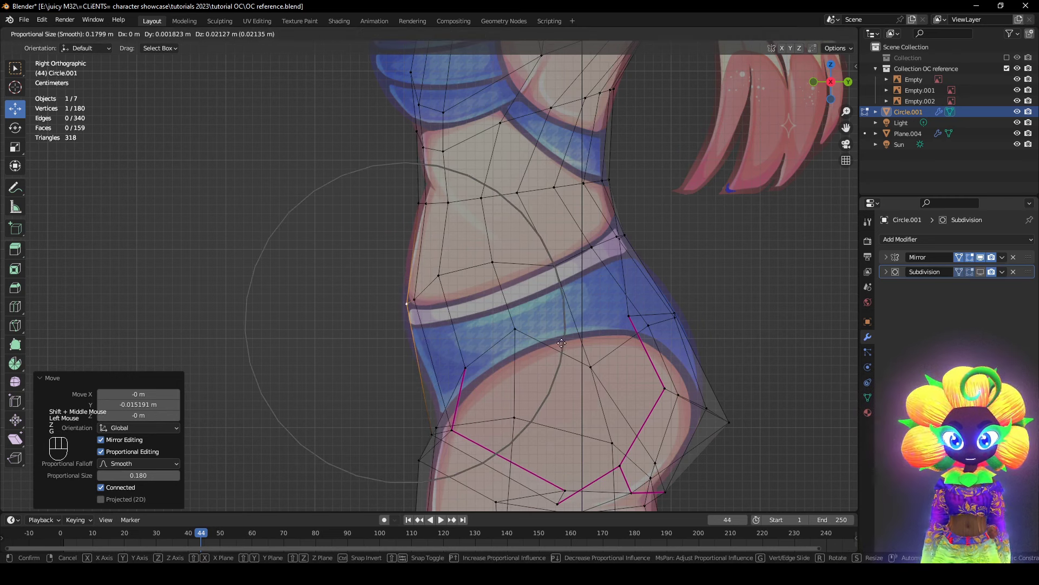
{"action": "left_click", "coordinate": [561, 342]}
{"action": "left_click", "coordinate": [980, 271]}
{"action": "key", "text": "alt+z"}
{"action": "key", "text": "g"}
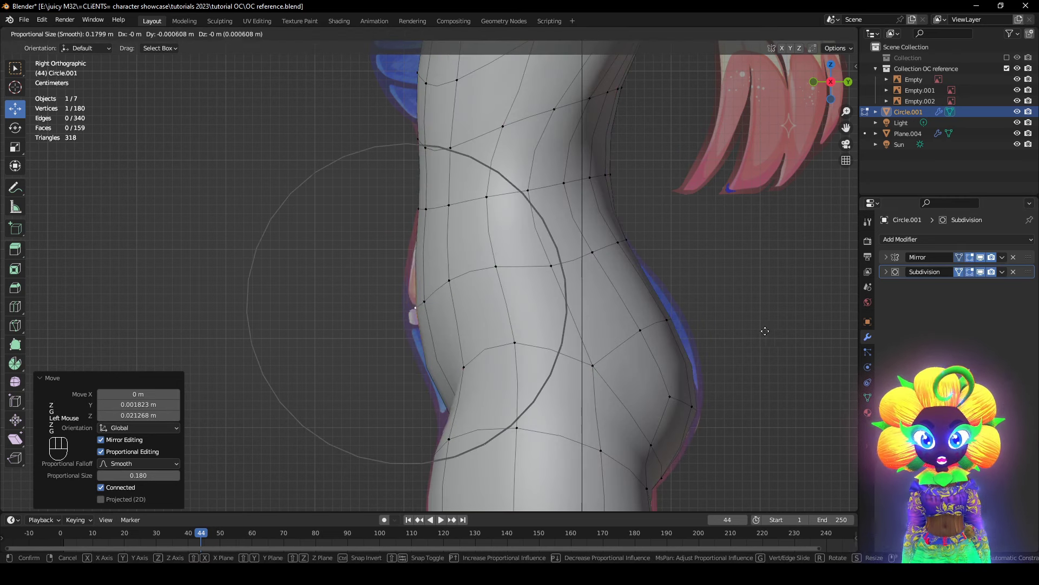
{"action": "left_click", "coordinate": [644, 338]}
- Select the two vertices at the front groin crease and move them forward to the reference outline with proportional editing
{"action": "key", "text": "z"}
{"action": "middle_click_drag", "start_coordinate": [432, 395], "coordinate": [437, 364], "text": "shift"}
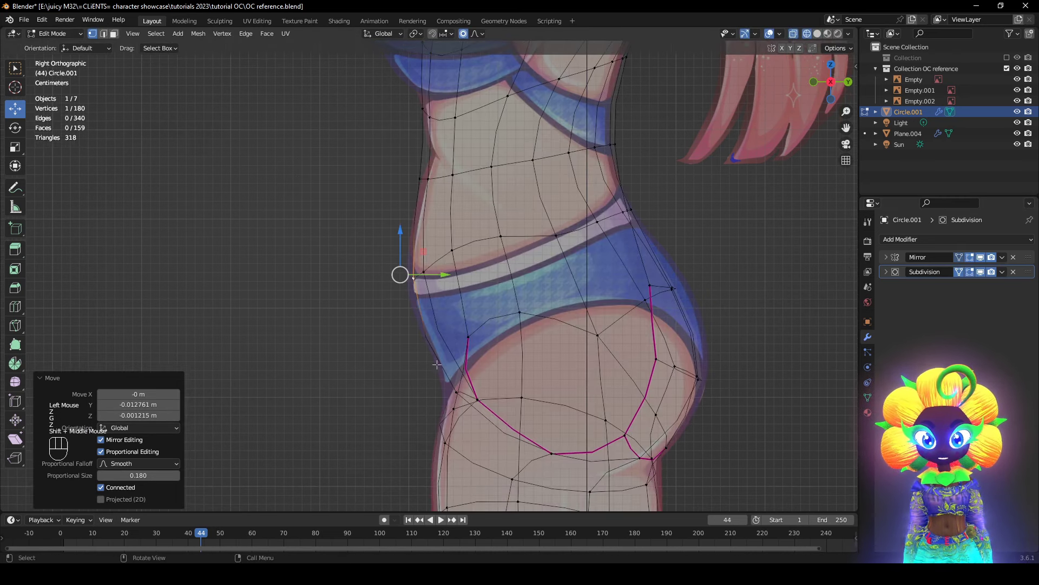
{"action": "left_click", "coordinate": [455, 391]}
{"action": "left_click", "coordinate": [470, 402], "text": "shift"}
{"action": "key", "text": "z"}
{"action": "left_click", "coordinate": [713, 396]}
{"action": "key", "text": "g"}
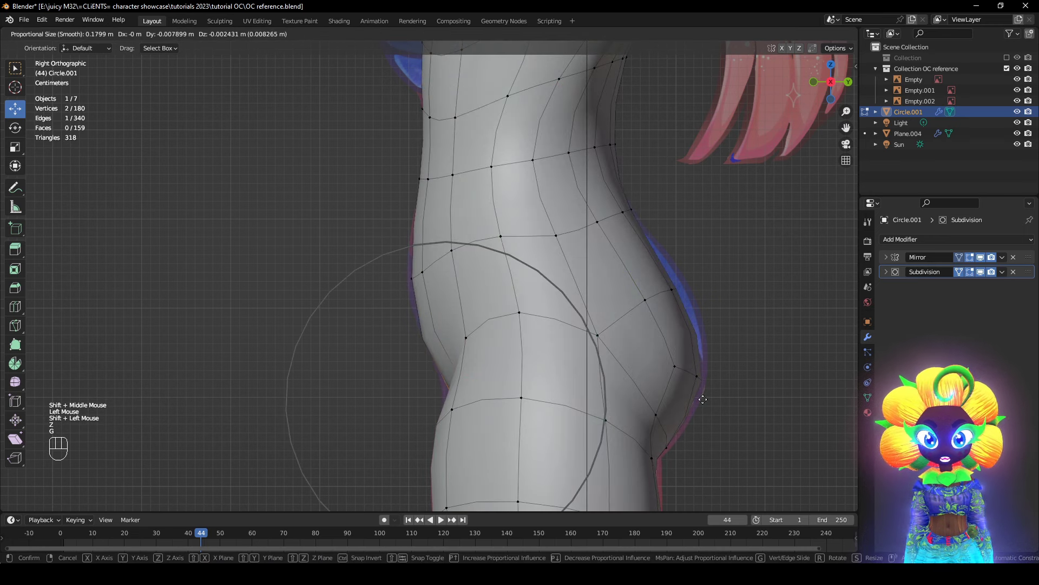
{"action": "left_click", "coordinate": [703, 387]}
- Select four vertices along the back of the buttocks and move them backward 0.0096 m and up 0.0044 m with proportional editing
{"action": "left_click", "coordinate": [672, 289]}
{"action": "key", "text": "alt+z"}
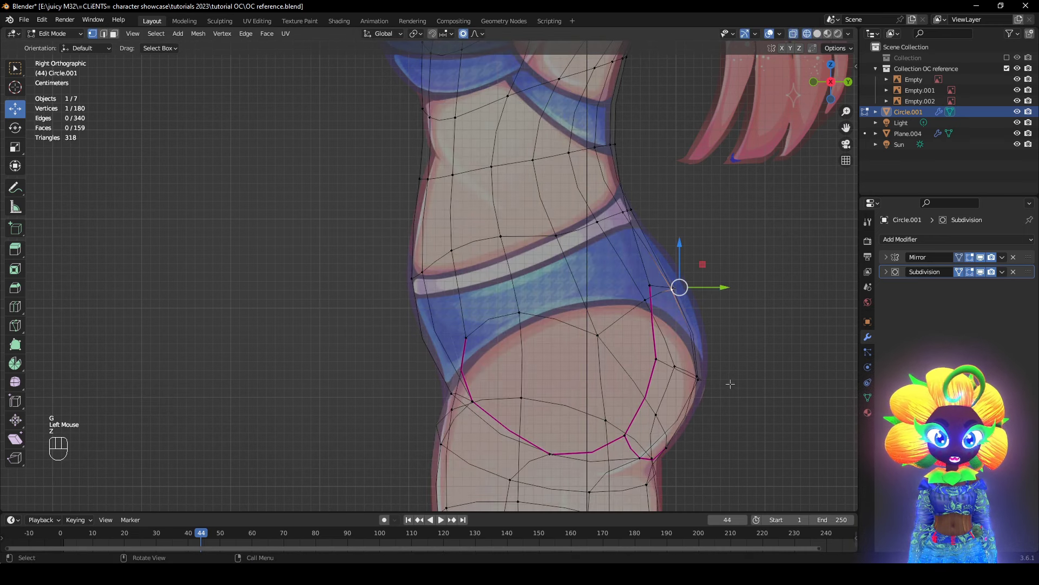
{"action": "left_click_drag", "start_coordinate": [729, 384], "coordinate": [672, 265]}
{"action": "key", "text": "z"}
{"action": "mouse_move", "coordinate": [764, 380]}
{"action": "middle_mouse_down"}
{"action": "mouse_move", "coordinate": [613, 384]}
{"action": "mouse_move", "coordinate": [574, 398]}
{"action": "middle_mouse_up"}
{"action": "scroll", "coordinate": [773, 384], "scroll_direction": "down", "scroll_amount": 2}
{"action": "left_click", "coordinate": [496, 398]}
{"action": "left_click", "coordinate": [472, 358], "text": "shift"}
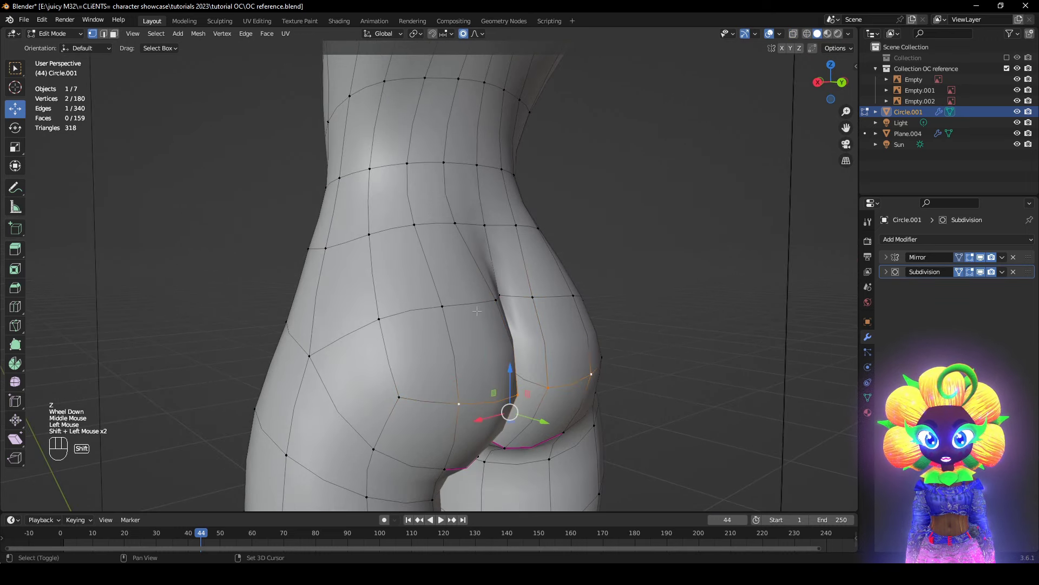
{"action": "left_click", "coordinate": [457, 310], "text": "shift"}
{"action": "middle_click_drag", "start_coordinate": [457, 309], "coordinate": [672, 396]}
{"action": "key", "text": "alt+z"}
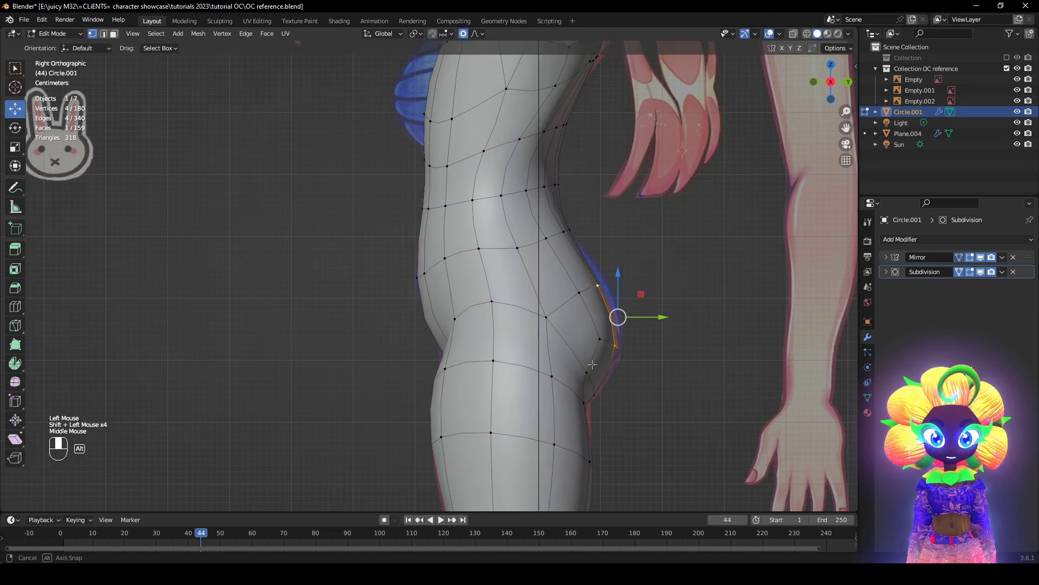
{"action": "key", "text": "g"}
{"action": "left_click", "coordinate": [684, 391]}
{"action": "key", "text": "alt+z"}
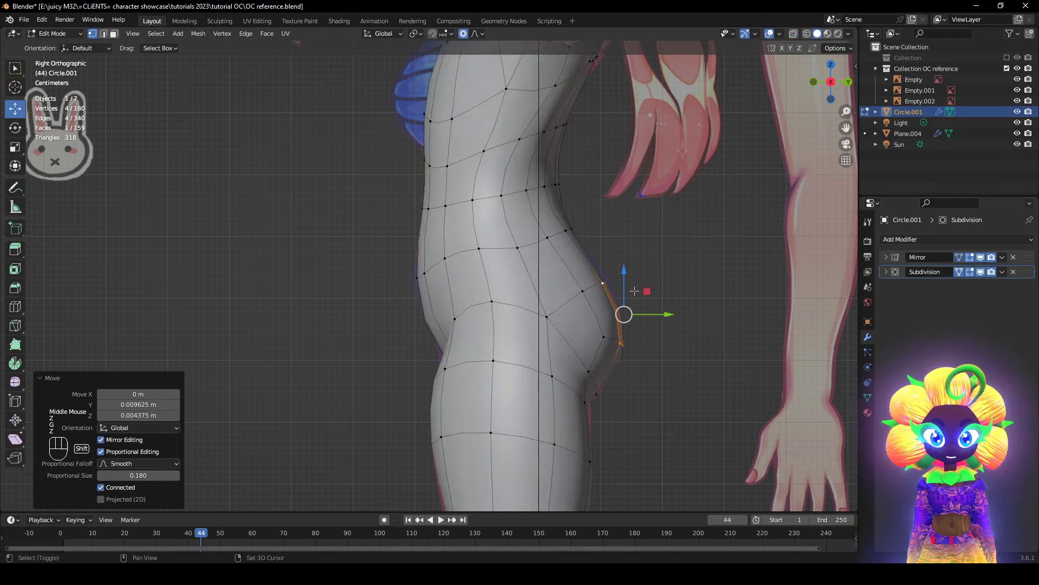
- Move the lower-back vertex at the waist forward 0.0114 m with proportional editing to fit the side reference
{"action": "middle_click_drag", "start_coordinate": [683, 391], "coordinate": [630, 482], "text": "shift"}
{"action": "key", "text": "alt+z"}
{"action": "left_click", "coordinate": [500, 277]}
{"action": "key", "text": "g"}
{"action": "left_click", "coordinate": [649, 317]}
{"action": "key", "text": "alt+z"}
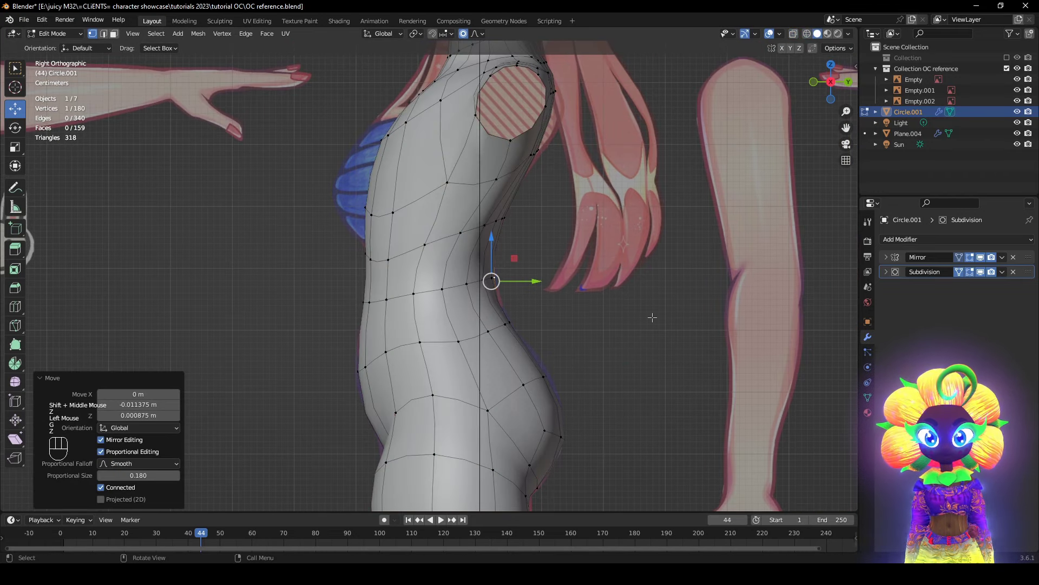
- Inspect the torso against the side reference, then examine the hips and buttocks from behind with the overlays briefly hidden
{"action": "key", "text": "alt+z"}
{"action": "middle_click_drag", "start_coordinate": [542, 297], "coordinate": [362, 314], "text": "shift"}
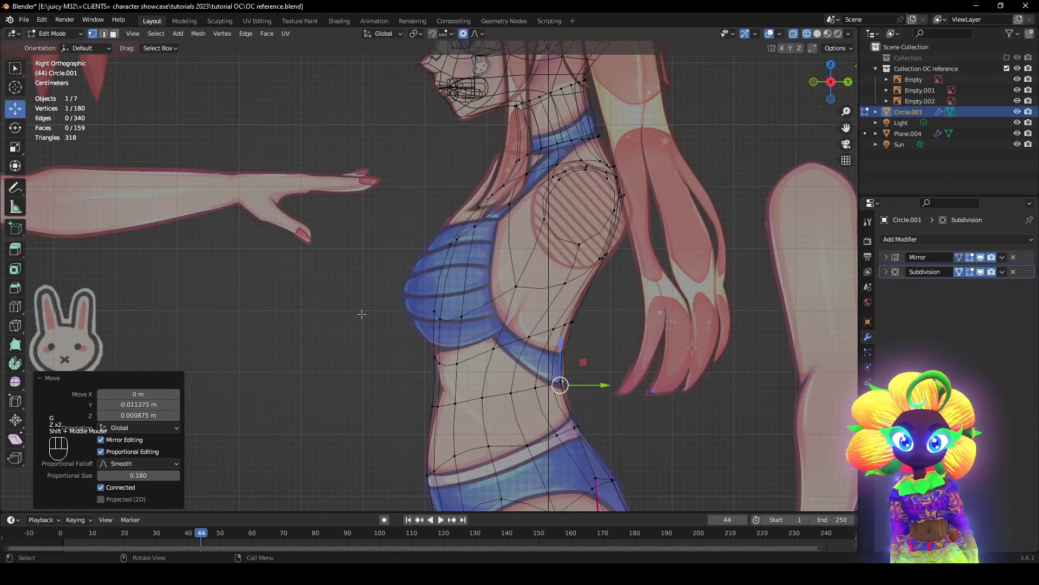
{"action": "key", "text": "z"}
{"action": "scroll", "coordinate": [622, 390], "scroll_direction": "down", "scroll_amount": 1, "text": "shift"}
{"action": "middle_click_drag", "start_coordinate": [622, 390], "coordinate": [619, 189], "text": "shift"}
{"action": "scroll", "coordinate": [620, 189], "scroll_direction": "down", "scroll_amount": 1}
{"action": "middle_click_drag", "start_coordinate": [622, 190], "coordinate": [581, 190]}
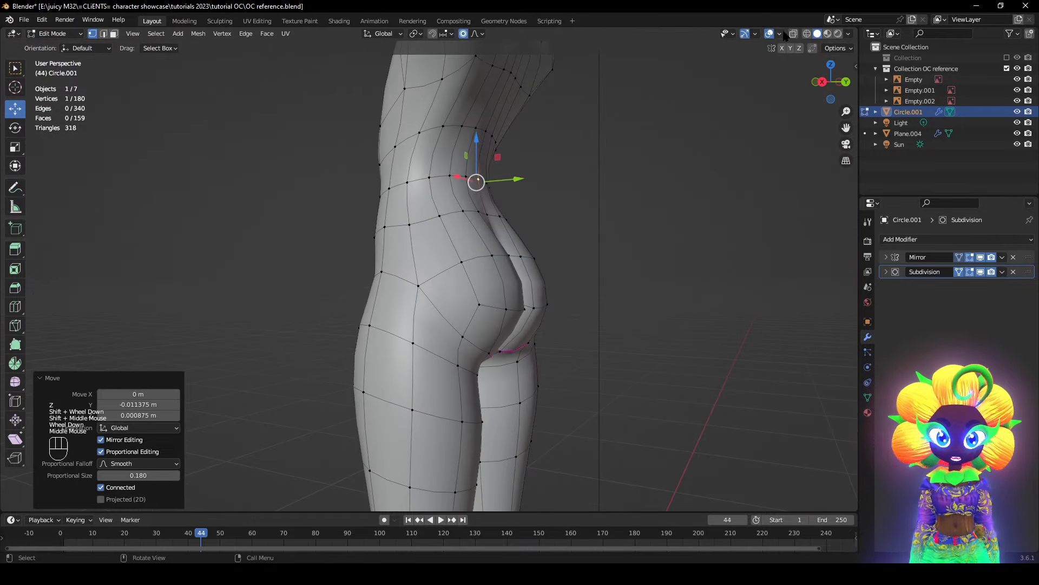
{"action": "left_click", "coordinate": [770, 34]}
{"action": "scroll", "coordinate": [677, 174], "scroll_direction": "down", "scroll_amount": 1}
{"action": "middle_click_drag", "start_coordinate": [671, 179], "coordinate": [638, 173]}
{"action": "left_click", "coordinate": [769, 34]}
{"action": "scroll", "coordinate": [801, 162], "scroll_direction": "up", "scroll_amount": 1}
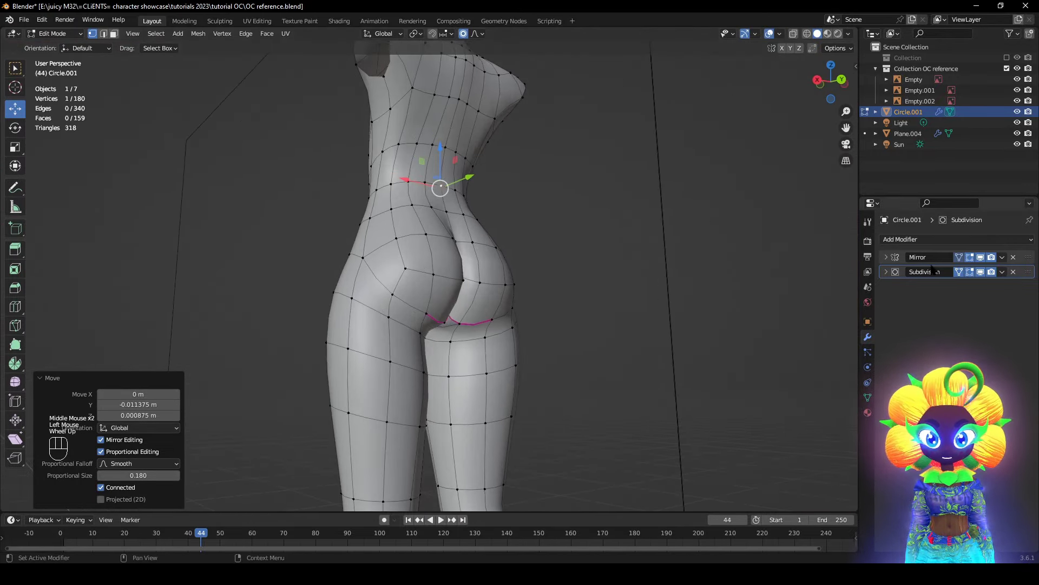
- Fix the normals of the whole mesh with the subdivision preview hidden, and restore the preview
{"action": "left_click", "coordinate": [980, 272]}
{"action": "middle_click_drag", "start_coordinate": [541, 260], "coordinate": [541, 327]}
{"action": "scroll", "coordinate": [541, 327], "scroll_direction": "up", "scroll_amount": 1}
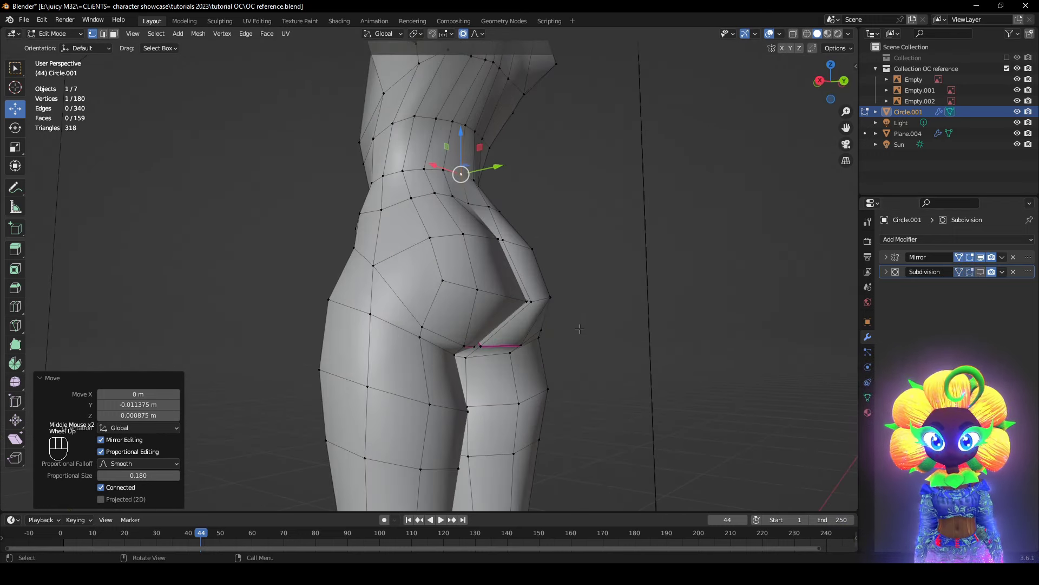
{"action": "key", "text": "a"}
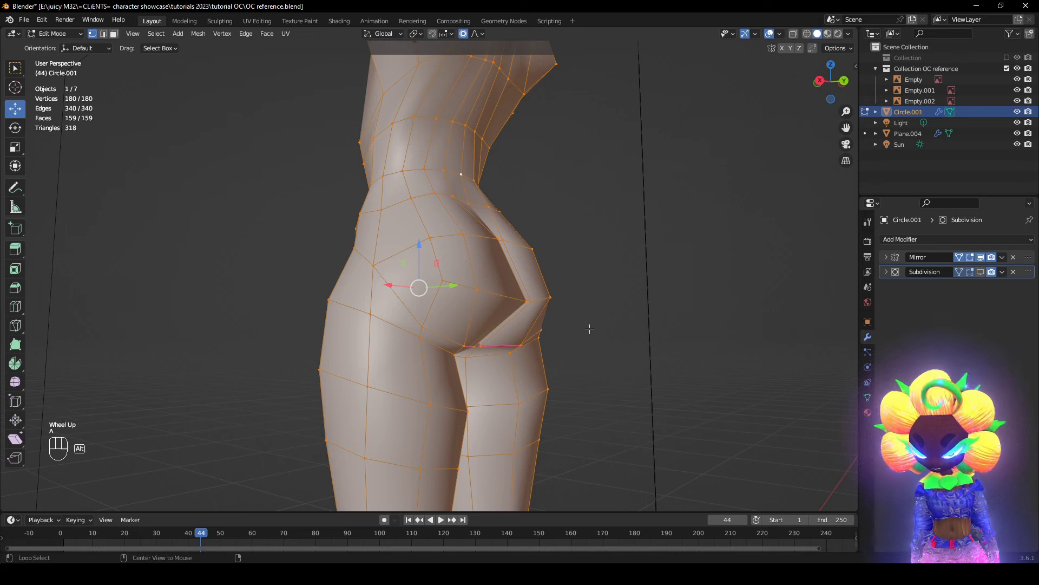
{"action": "key", "text": "alt+n"}
{"action": "left_click", "coordinate": [590, 330]}
{"action": "left_click", "coordinate": [758, 291]}
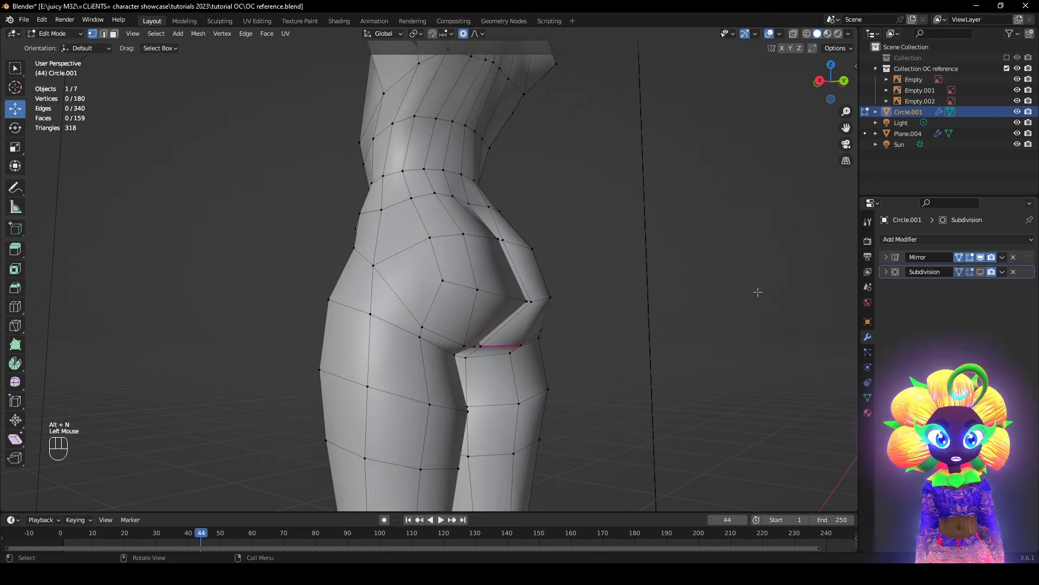
{"action": "left_click", "coordinate": [981, 272]}
{"action": "middle_click_drag", "start_coordinate": [656, 336], "coordinate": [633, 340]}
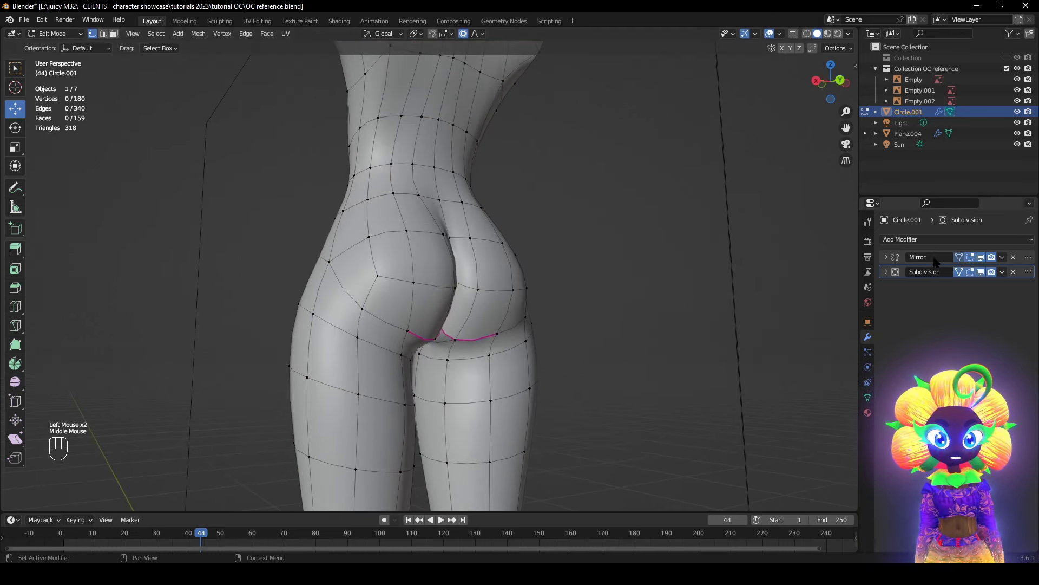
- Hide the subdivision preview and move the inner end vertex of the under-buttock crease away from the centre line without proportional editing
{"action": "left_click", "coordinate": [981, 275]}
{"action": "middle_click_drag", "start_coordinate": [508, 354], "coordinate": [479, 319]}
{"action": "middle_click_drag", "start_coordinate": [479, 320], "coordinate": [515, 291], "text": "shift"}
{"action": "scroll", "coordinate": [483, 287], "scroll_direction": "up", "scroll_amount": 2}
{"action": "left_click", "coordinate": [454, 277]}
{"action": "scroll", "coordinate": [485, 336], "scroll_direction": "up", "scroll_amount": 1}
{"action": "key", "text": "g"}
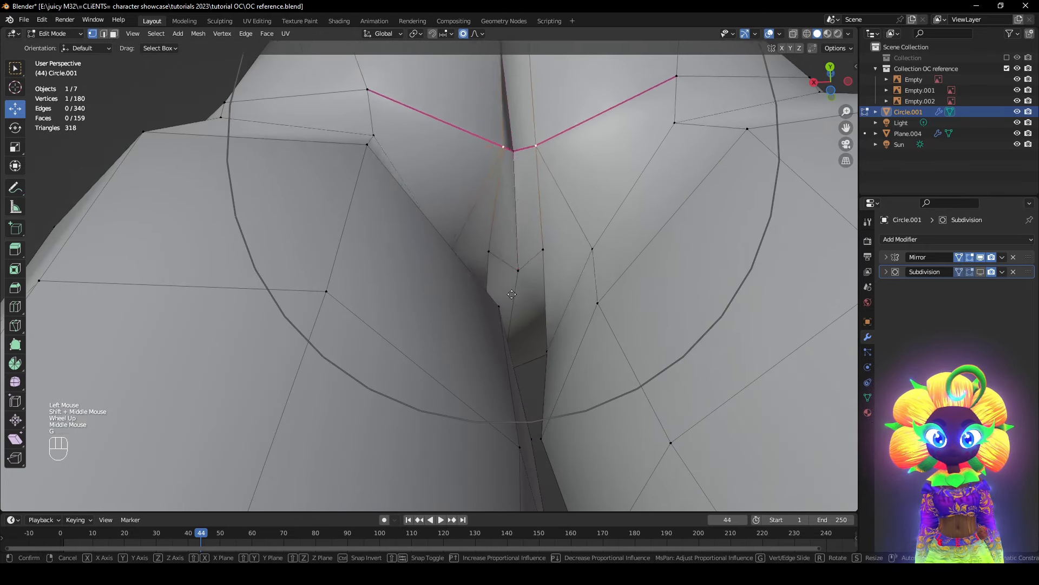
{"action": "left_click", "coordinate": [483, 293]}
{"action": "key", "text": "g"}
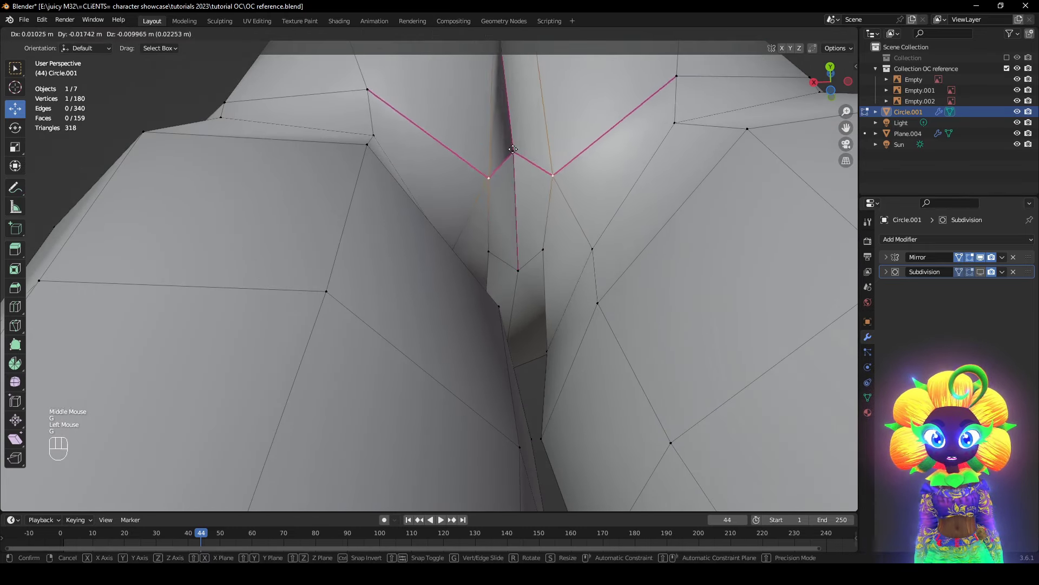
{"action": "left_click", "coordinate": [467, 225]}
- Reposition individual vertices around the inner upper thigh just below the buttock crease to even out the topology
{"action": "middle_click_drag", "start_coordinate": [467, 225], "coordinate": [462, 295]}
{"action": "left_click", "coordinate": [448, 316]}
{"action": "middle_click_drag", "start_coordinate": [391, 287], "coordinate": [438, 286]}
{"action": "middle_click_drag", "start_coordinate": [439, 248], "coordinate": [487, 287]}
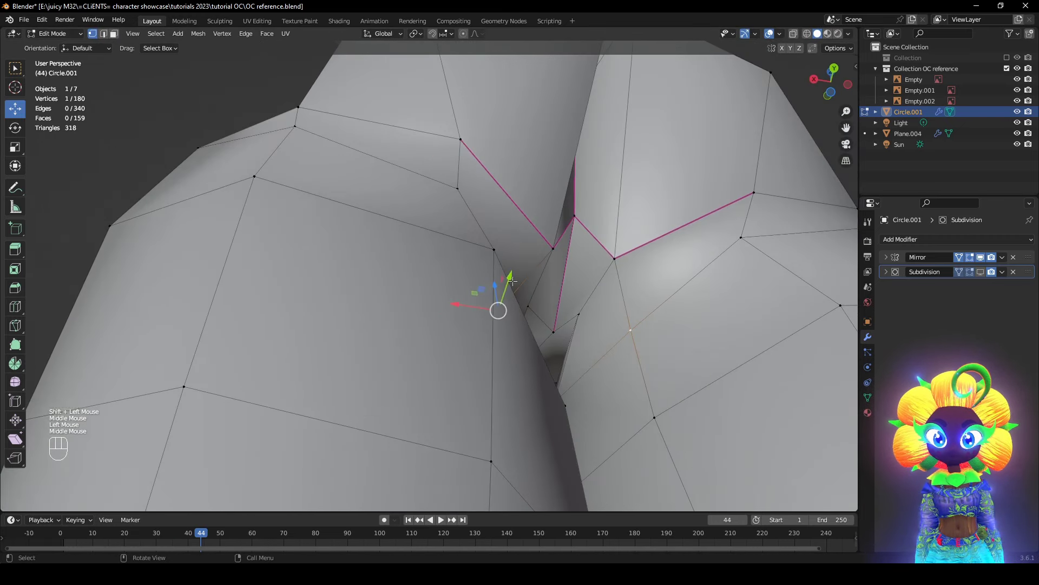
{"action": "left_click_drag", "start_coordinate": [487, 287], "coordinate": [518, 248]}
{"action": "middle_click_drag", "start_coordinate": [518, 248], "coordinate": [509, 221]}
{"action": "left_click_drag", "start_coordinate": [423, 328], "coordinate": [430, 329]}
{"action": "left_click", "coordinate": [402, 298]}
{"action": "middle_click_drag", "start_coordinate": [485, 345], "coordinate": [568, 359]}
{"action": "left_click_drag", "start_coordinate": [700, 352], "coordinate": [720, 350]}
{"action": "left_click", "coordinate": [586, 294]}
{"action": "middle_click_drag", "start_coordinate": [586, 294], "coordinate": [628, 320]}
- Select the edge loop around the top of the thigh and slide it by a factor of 0.268
{"action": "left_click", "coordinate": [674, 392], "text": "alt"}
{"action": "scroll", "coordinate": [674, 393], "scroll_direction": "down", "scroll_amount": 2}
{"action": "left_click", "coordinate": [502, 324], "text": "alt"}
{"action": "middle_click_drag", "start_coordinate": [504, 325], "coordinate": [593, 342]}
{"action": "scroll", "coordinate": [656, 310], "scroll_direction": "up", "scroll_amount": 2}
{"action": "key", "text": "g"}
{"action": "key", "text": "g"}
{"action": "left_click", "coordinate": [771, 342]}
{"action": "scroll", "coordinate": [555, 329], "scroll_direction": "down", "scroll_amount": 1}
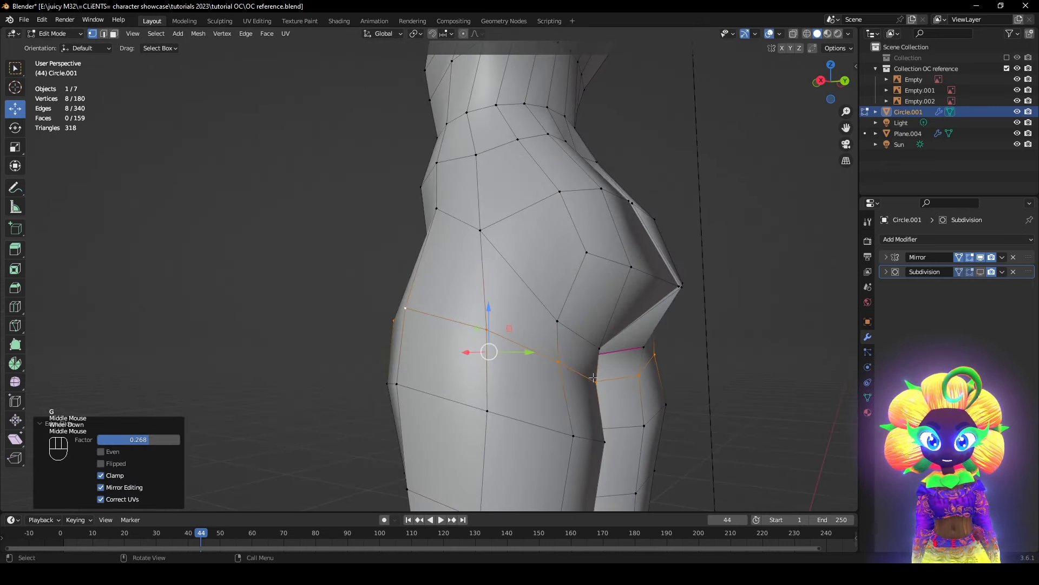
- Push the two vertices on the back of the upper thigh outward by 0.00556 m with Shrink/Fatten and check the smoothed shape
{"action": "left_click", "coordinate": [599, 386]}
{"action": "left_click", "coordinate": [591, 378], "text": "shift"}
{"action": "middle_click_drag", "start_coordinate": [667, 437], "coordinate": [696, 441]}
{"action": "key", "text": "alt+s"}
{"action": "left_click", "coordinate": [578, 388]}
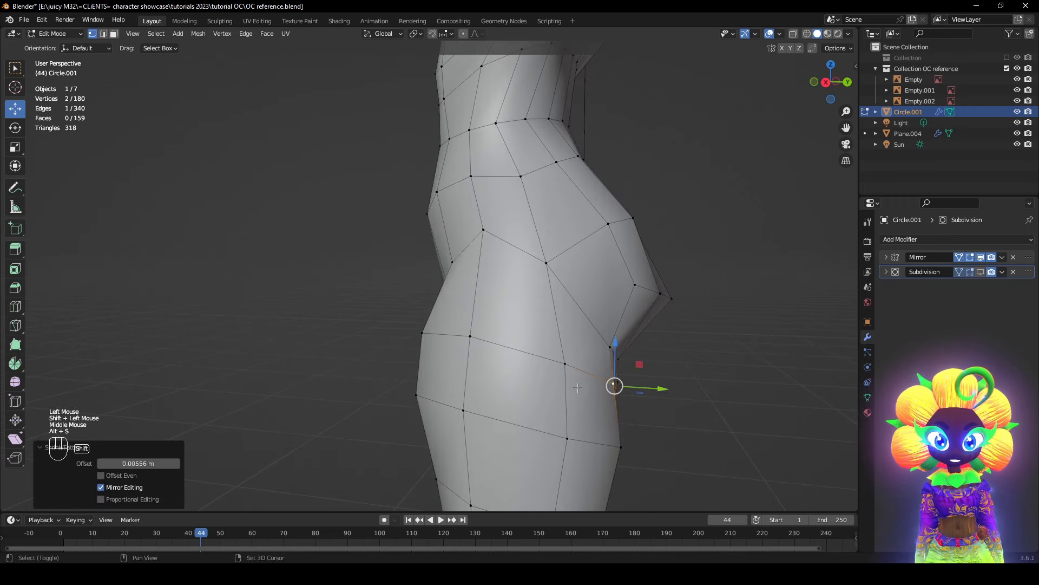
{"action": "left_click", "coordinate": [980, 272]}
{"action": "scroll", "coordinate": [716, 383], "scroll_direction": "down", "scroll_amount": 1}
{"action": "middle_click_drag", "start_coordinate": [716, 383], "coordinate": [633, 361]}
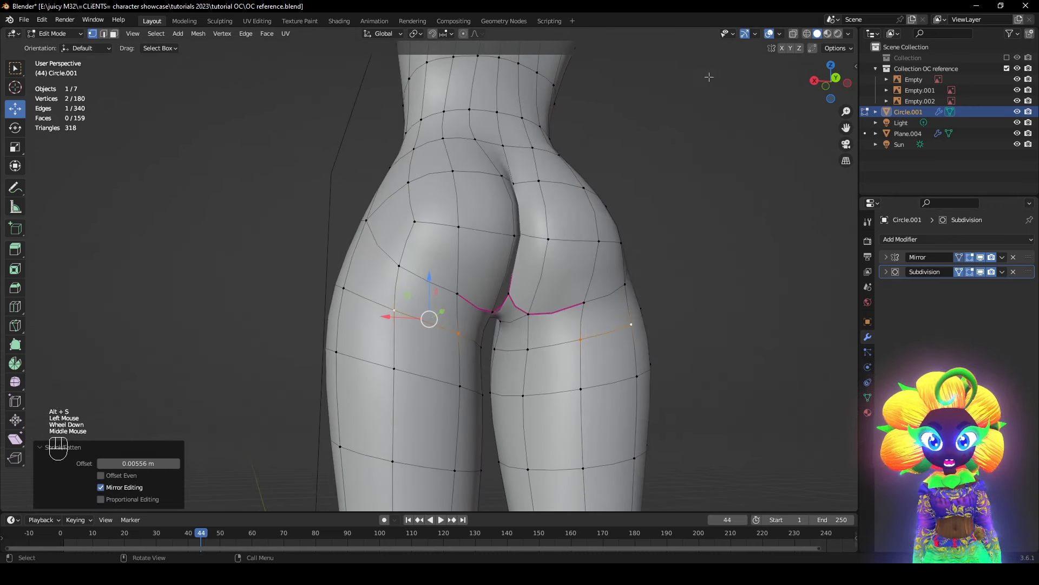
{"action": "left_click", "coordinate": [769, 34]}
{"action": "middle_click_drag", "start_coordinate": [704, 173], "coordinate": [715, 120]}
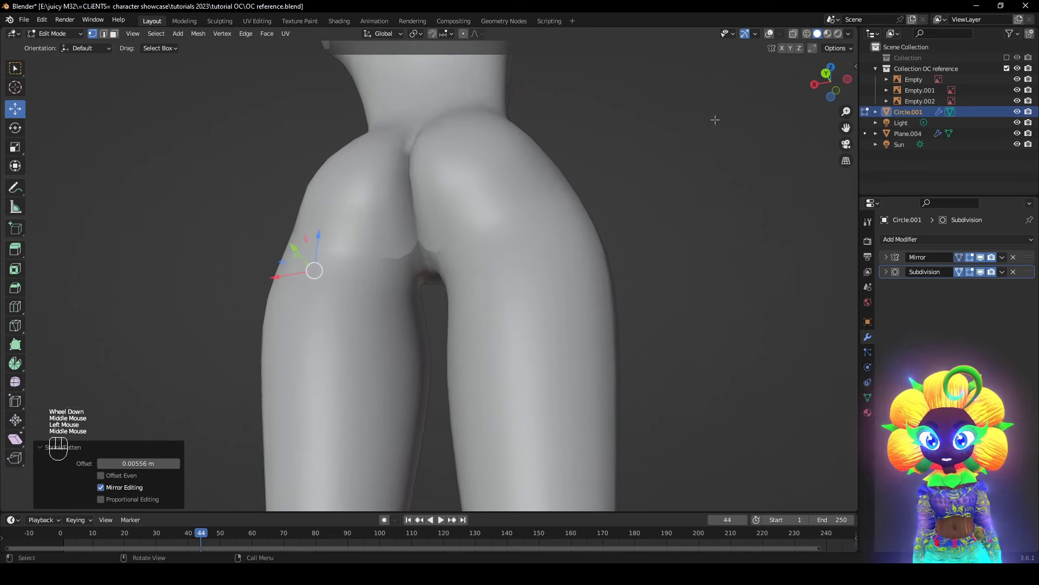
- Crease the centre edge running from the bottom of the buttock cleft to the groin with factor 1.000 and mark it sharp
{"action": "left_click", "coordinate": [771, 33]}
{"action": "scroll", "coordinate": [422, 244], "scroll_direction": "up", "scroll_amount": 1}
{"action": "left_click", "coordinate": [417, 232]}
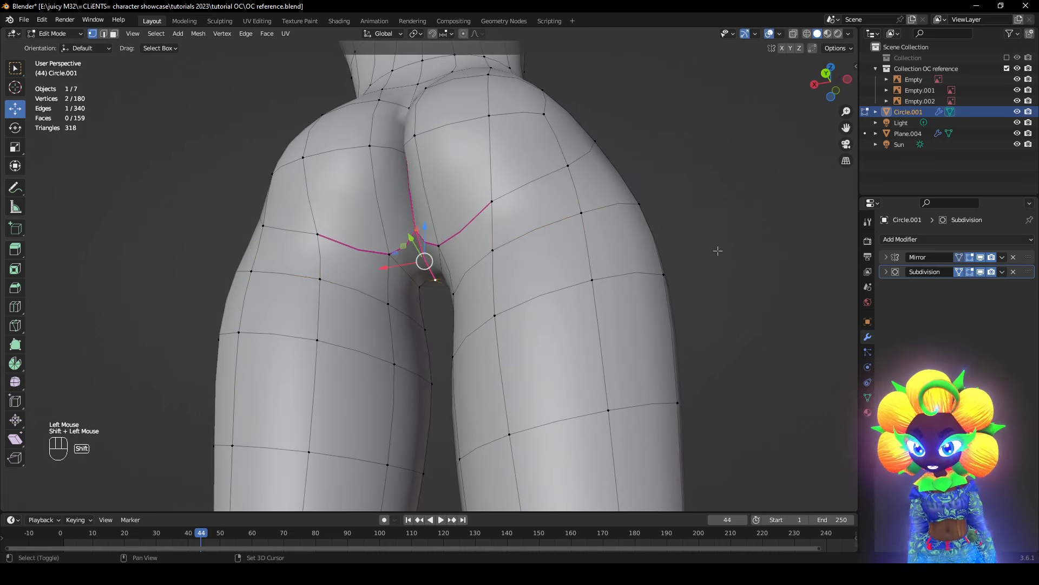
{"action": "key", "text": "shift+e"}
{"action": "left_click", "coordinate": [432, 274]}
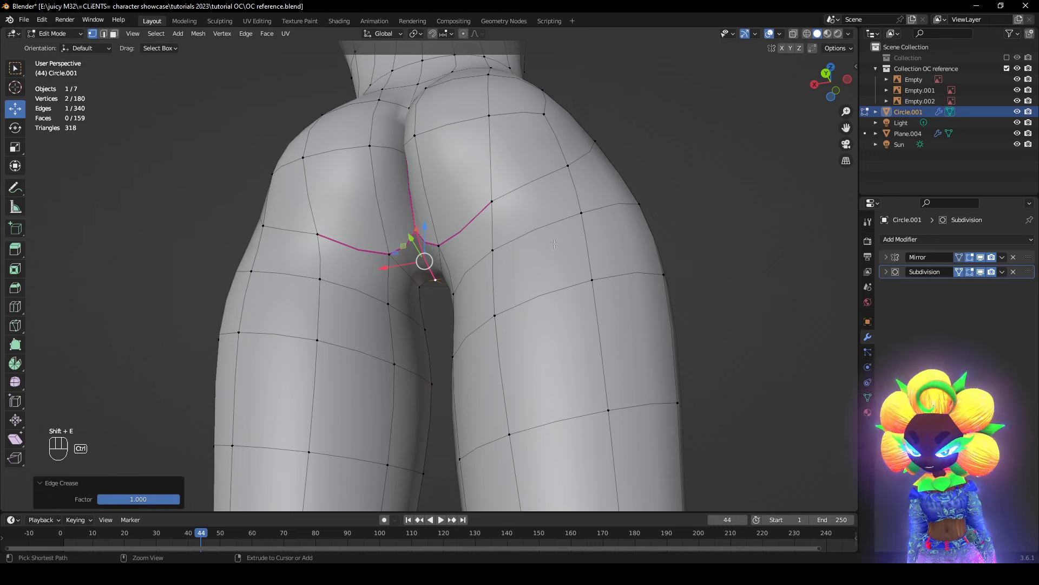
{"action": "key", "text": "ctrl+e"}
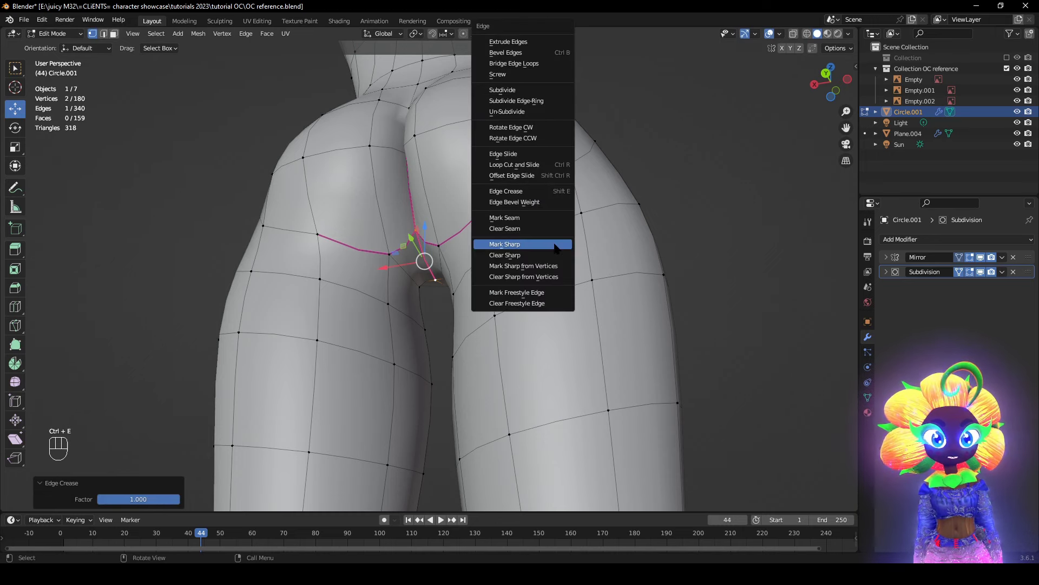
{"action": "left_click", "coordinate": [554, 246]}
{"action": "left_click", "coordinate": [698, 231]}
{"action": "key", "text": "ctrl+e"}
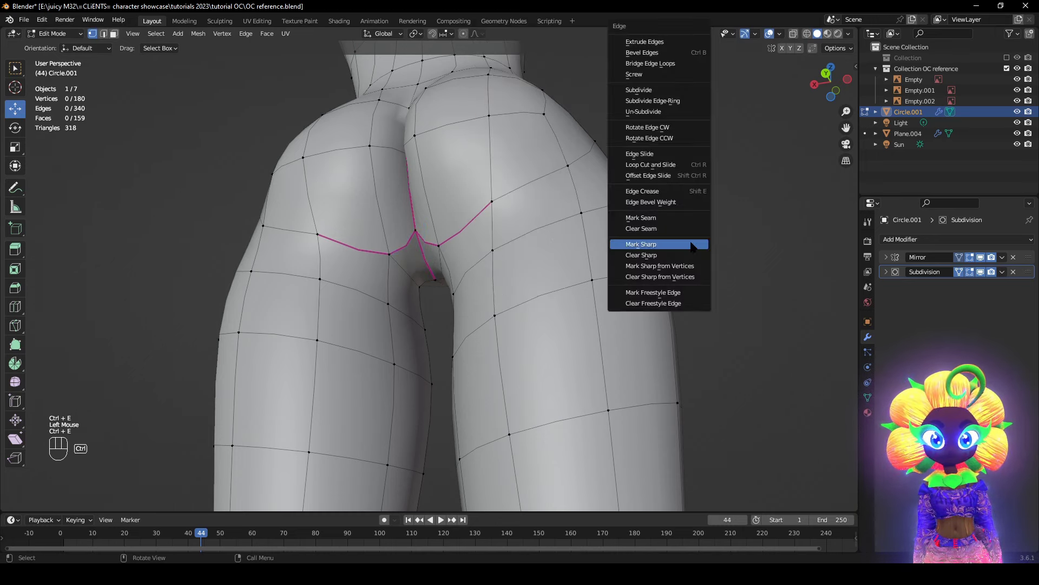
{"action": "key", "text": "ctrl+e"}
{"action": "left_click", "coordinate": [746, 314]}
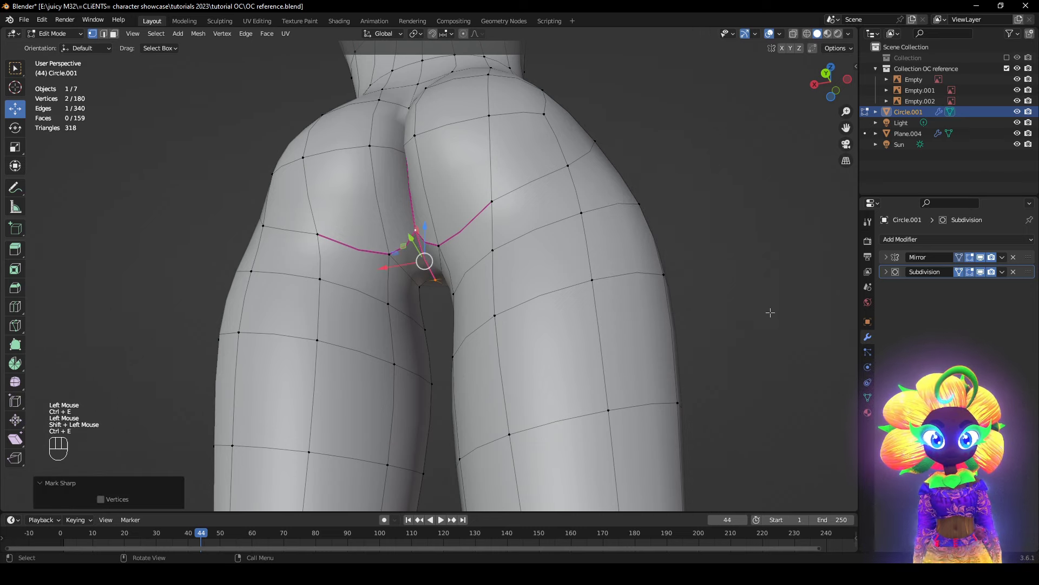
- Compare the buttock cleft and under-buttock creases with the subdivision preview off and on, including with overlays hidden
{"action": "left_click", "coordinate": [986, 276]}
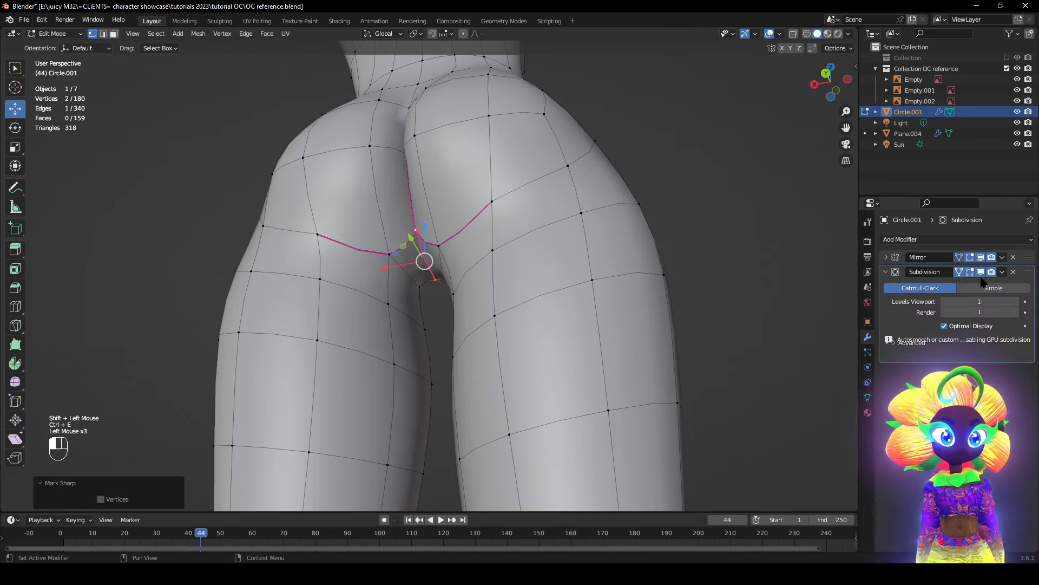
{"action": "left_click", "coordinate": [980, 274]}
{"action": "middle_click_drag", "start_coordinate": [449, 243], "coordinate": [479, 261]}
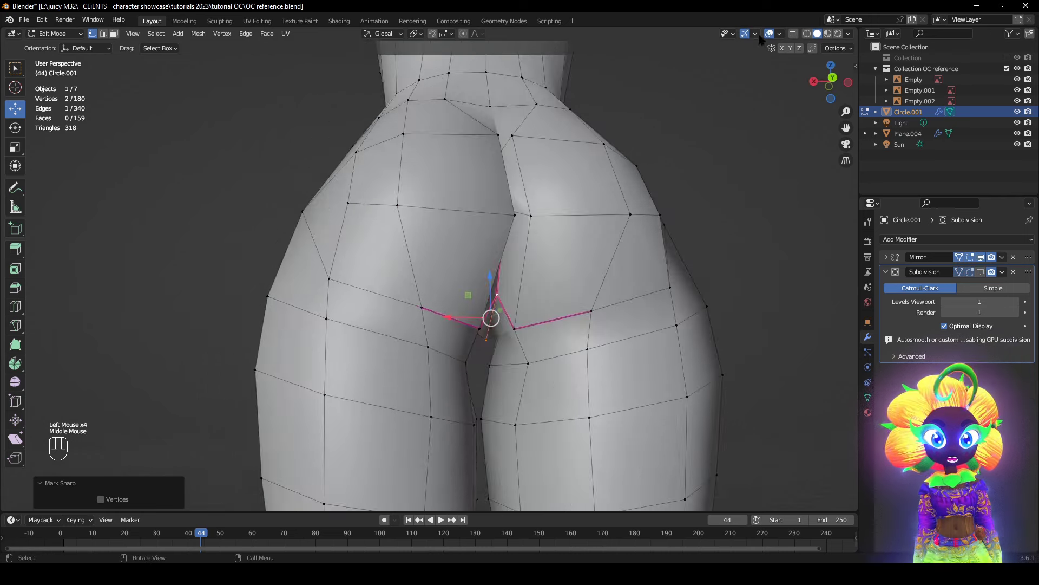
{"action": "left_click", "coordinate": [768, 34]}
{"action": "left_click", "coordinate": [980, 272]}
{"action": "middle_click_drag", "start_coordinate": [628, 346], "coordinate": [667, 398]}
{"action": "scroll", "coordinate": [659, 423], "scroll_direction": "down", "scroll_amount": 2}
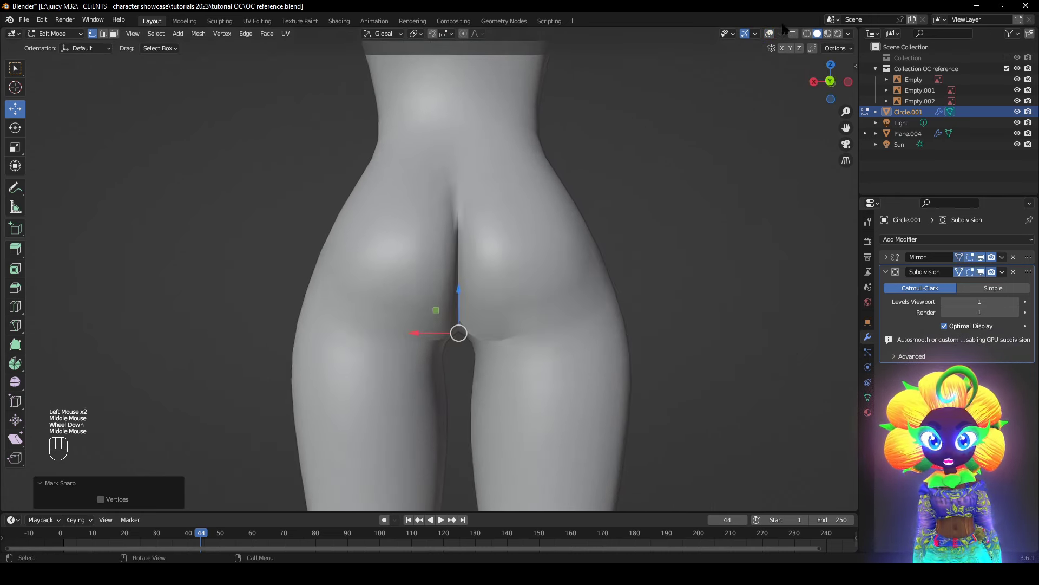
{"action": "left_click", "coordinate": [770, 34]}
{"action": "middle_click_drag", "start_coordinate": [779, 320], "coordinate": [797, 307]}
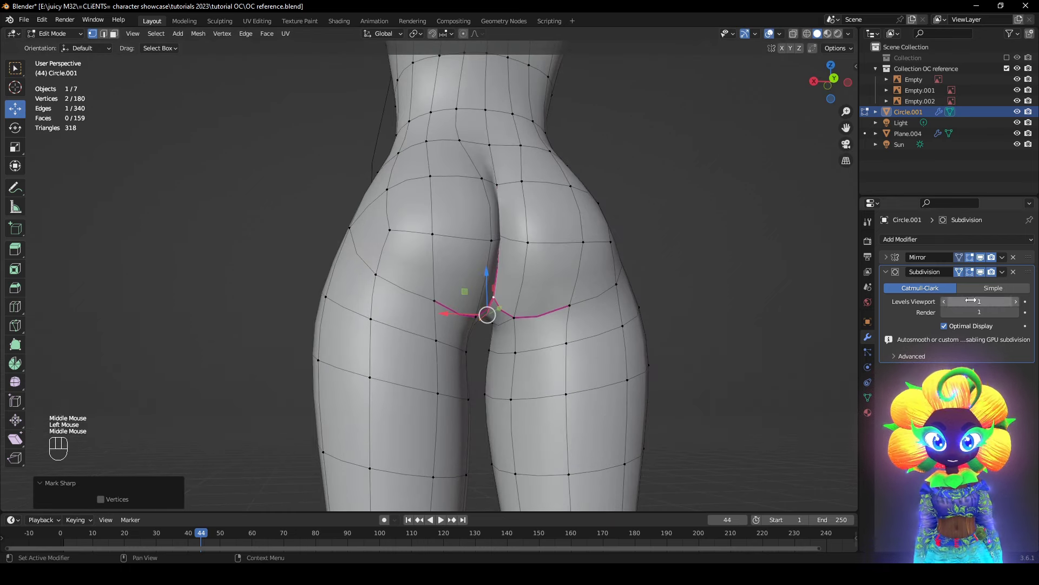
- Switch to Sculpt Mode and stroke the under-buttock fold and cleft with the Crease brush at a 63 px radius
{"action": "left_click", "coordinate": [54, 33]}
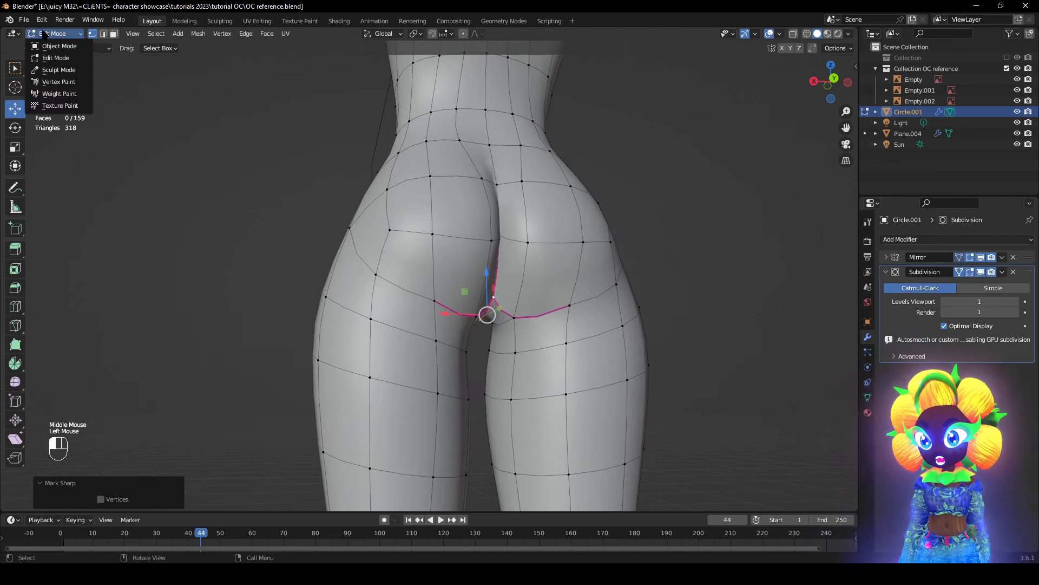
{"action": "left_click", "coordinate": [78, 75]}
{"action": "scroll", "coordinate": [520, 327], "scroll_direction": "down", "scroll_amount": 1}
{"action": "middle_click_drag", "start_coordinate": [524, 334], "coordinate": [507, 353]}
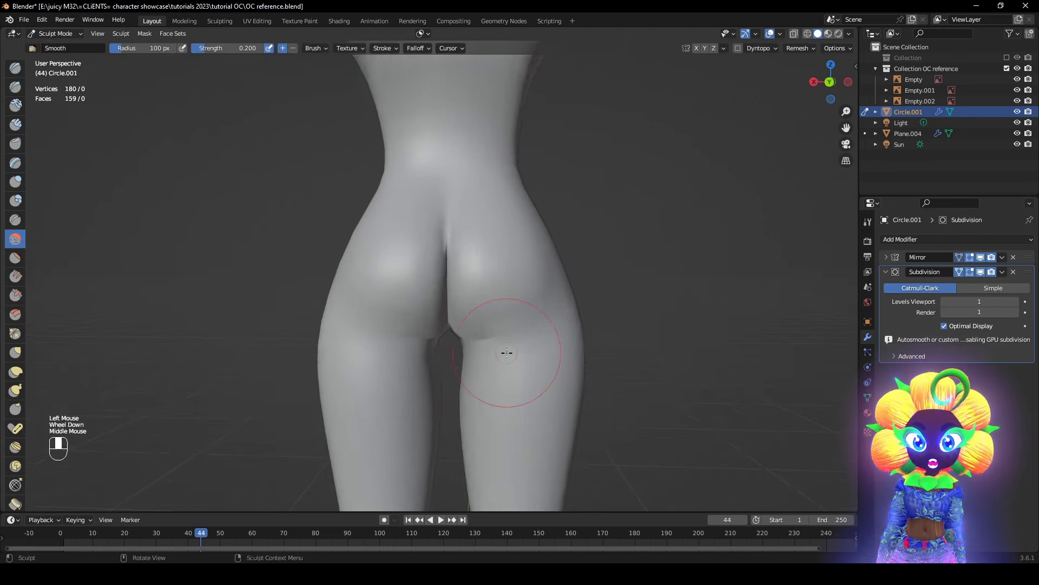
{"action": "left_click", "coordinate": [19, 222]}
{"action": "scroll", "coordinate": [232, 278], "scroll_direction": "up", "scroll_amount": 1}
{"action": "key", "text": "f"}
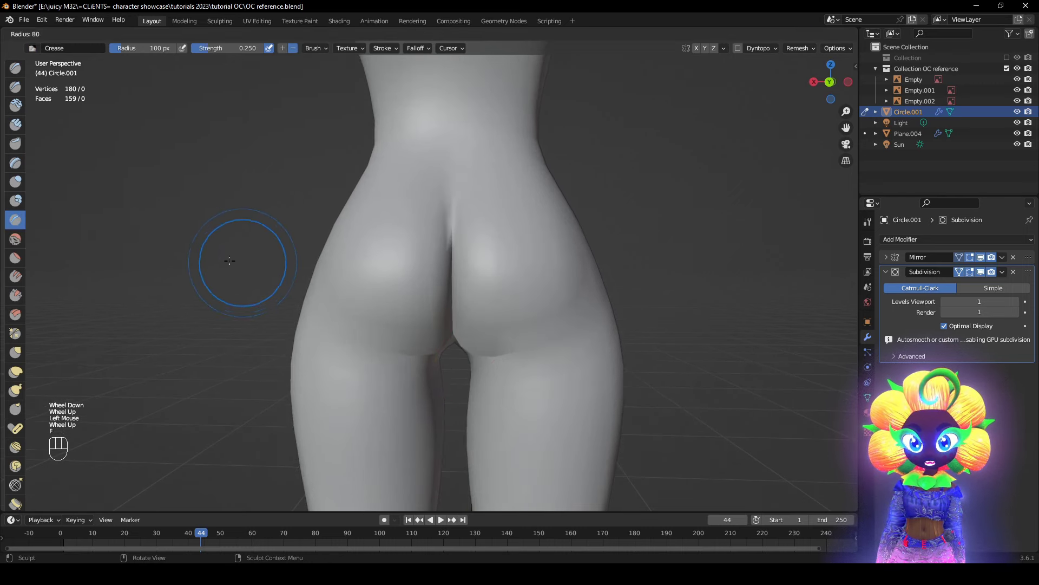
{"action": "left_click", "coordinate": [230, 260]}
{"action": "middle_click_drag", "start_coordinate": [231, 260], "coordinate": [237, 244]}
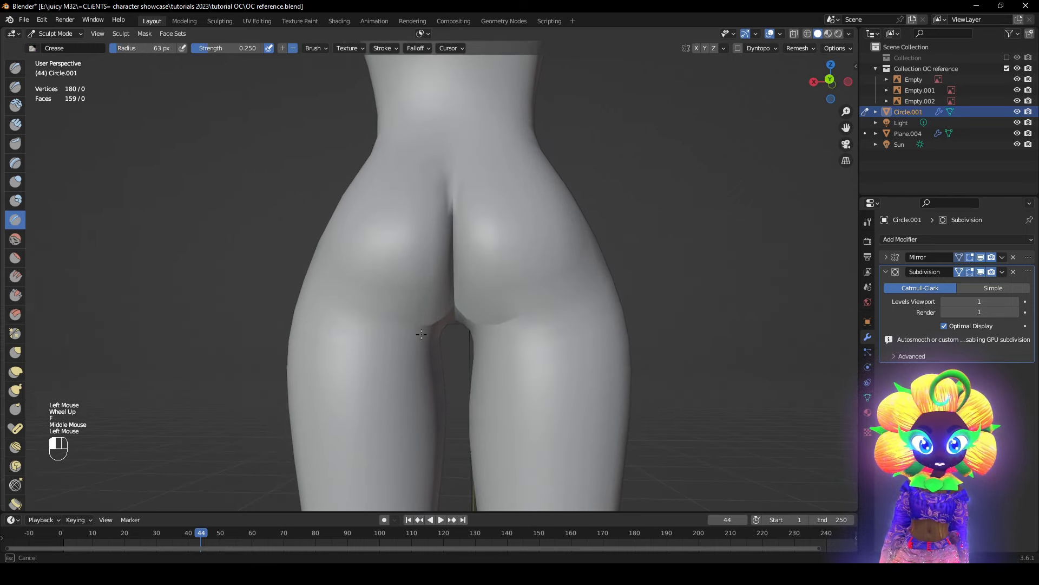
{"action": "middle_click_drag", "start_coordinate": [261, 279], "coordinate": [445, 340]}
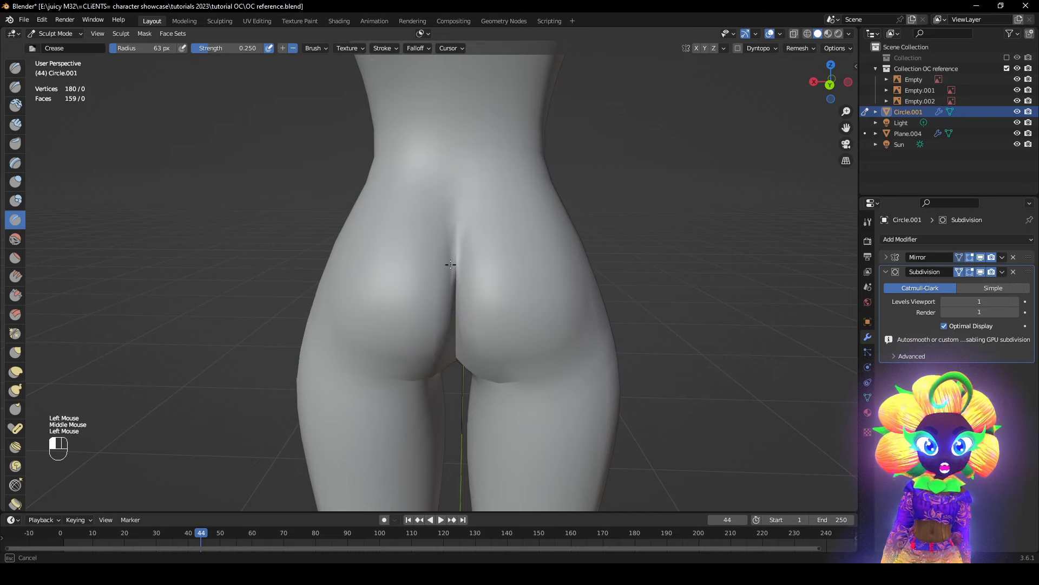
{"action": "middle_click_drag", "start_coordinate": [415, 224], "coordinate": [219, 255]}
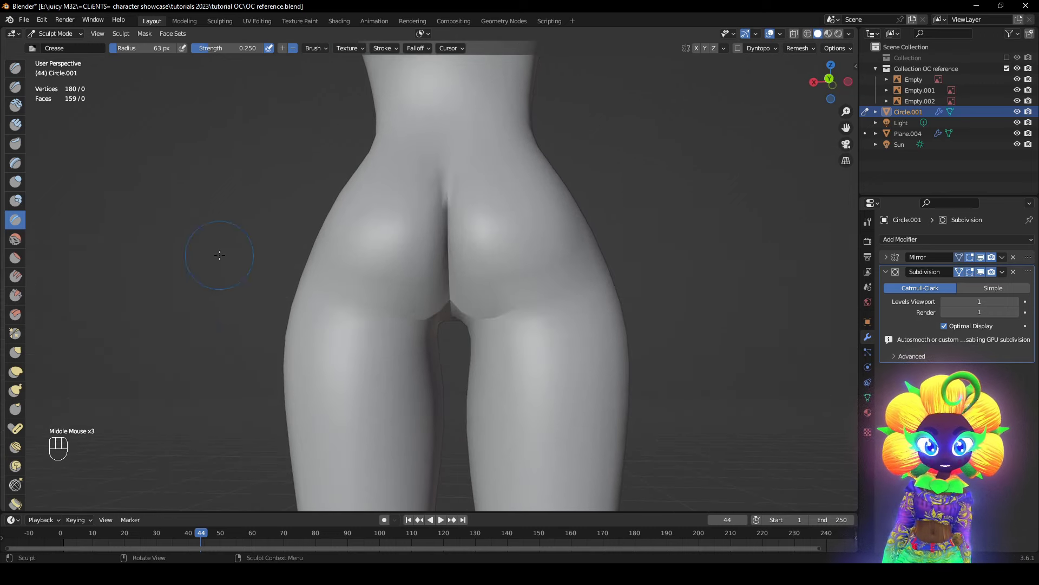
- Adjust the fold beneath the buttocks and the inner upper thigh with the Grab brush at a 99 px radius
{"action": "left_click", "coordinate": [15, 352]}
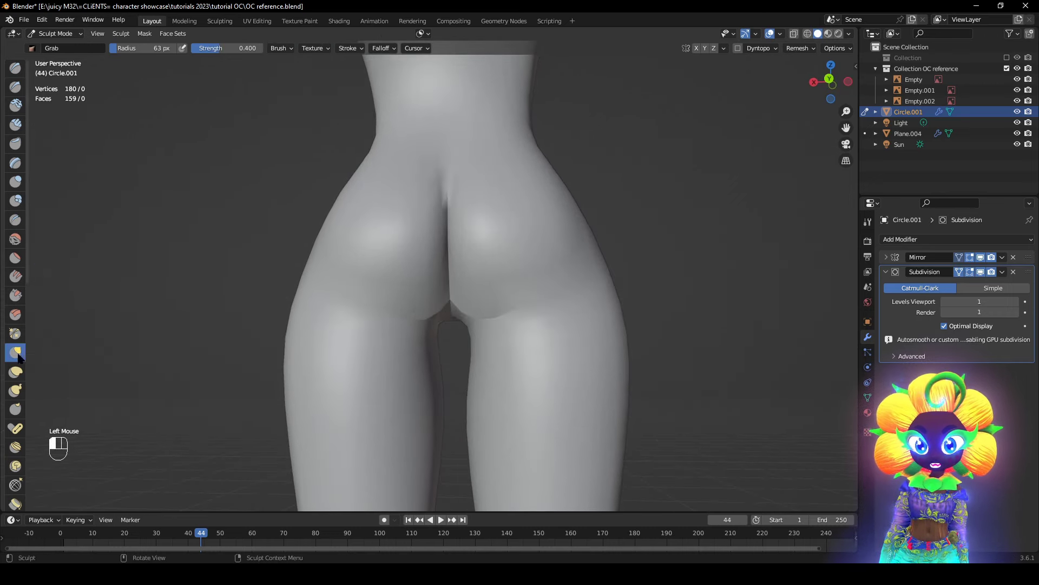
{"action": "key", "text": "f"}
{"action": "left_click", "coordinate": [436, 318]}
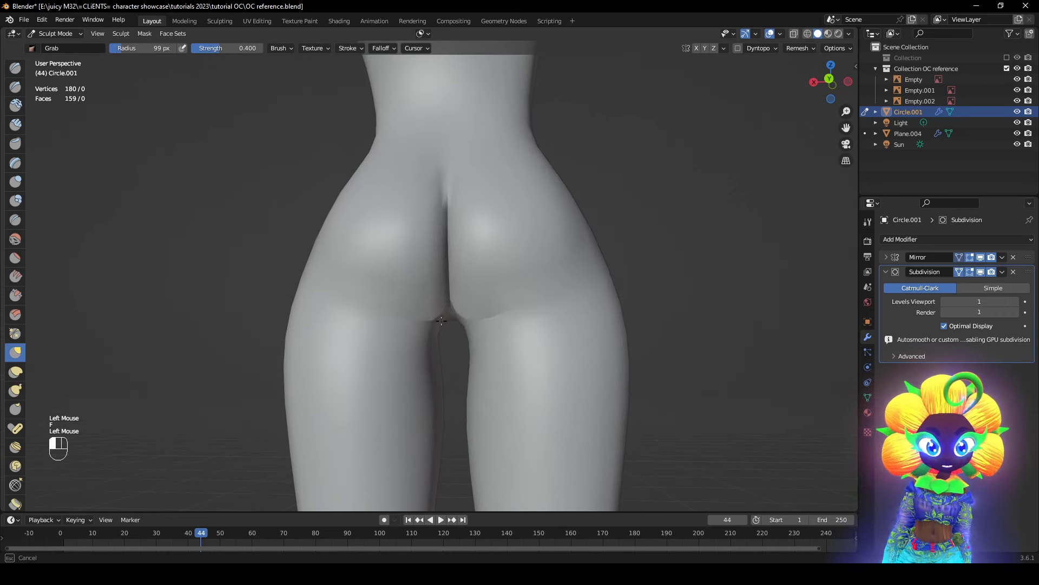
{"action": "mouse_move", "coordinate": [387, 315]}
{"action": "middle_mouse_down"}
{"action": "mouse_move", "coordinate": [411, 308]}
{"action": "mouse_move", "coordinate": [388, 295]}
{"action": "middle_mouse_up"}
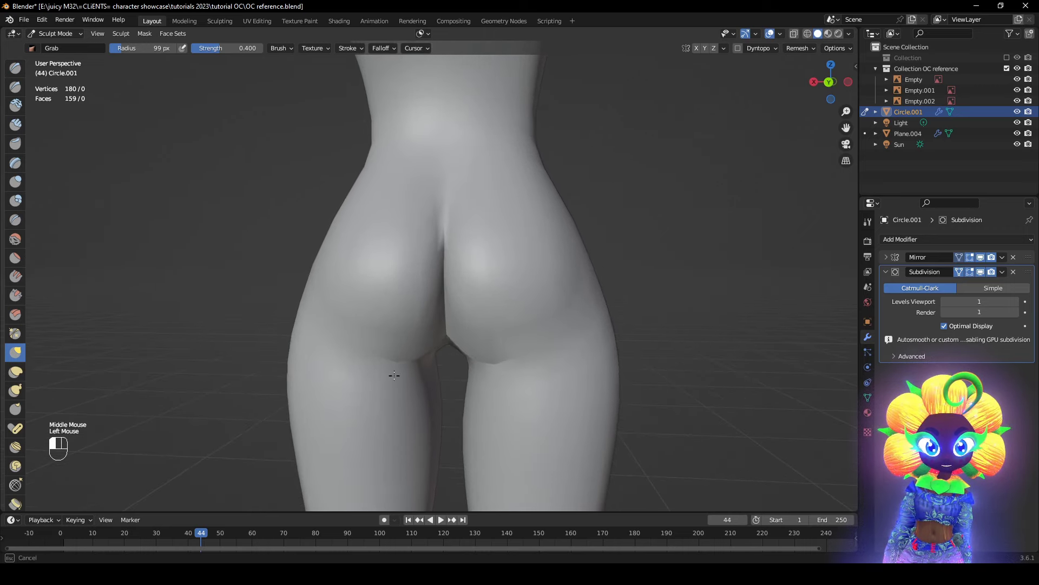
{"action": "scroll", "coordinate": [325, 361], "scroll_direction": "down", "scroll_amount": 1}
{"action": "mouse_move", "coordinate": [327, 360]}
{"action": "middle_mouse_down"}
{"action": "mouse_move", "coordinate": [302, 372]}
{"action": "mouse_move", "coordinate": [325, 362]}
{"action": "middle_mouse_up"}
- Return to Edit Mode, crease the under-buttock edges out to the outer thigh with factor 1.000, and mark them sharp
{"action": "left_click", "coordinate": [54, 33]}
{"action": "left_click", "coordinate": [51, 53]}
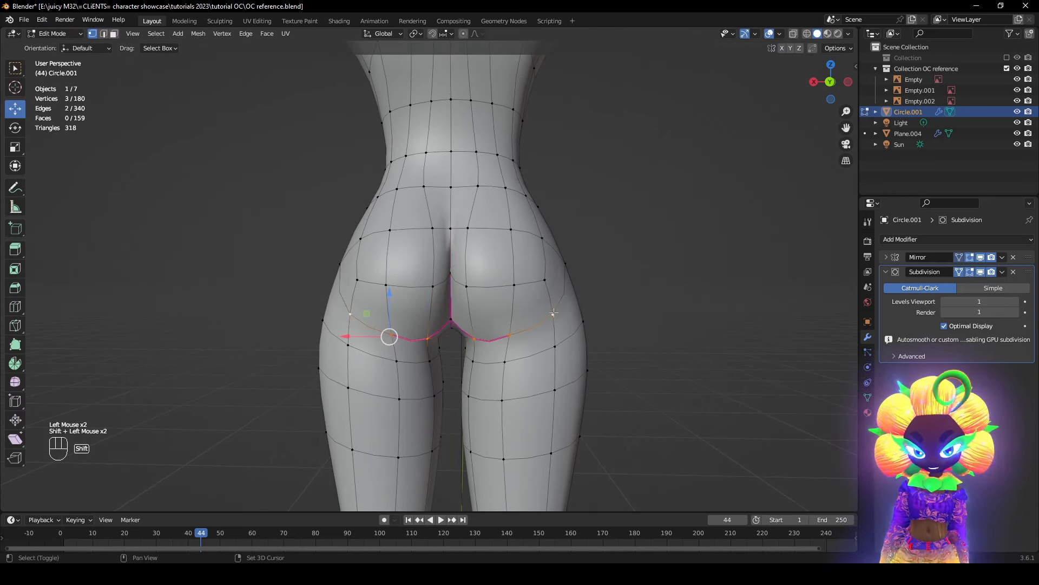
{"action": "key", "text": "shift+e"}
{"action": "left_click", "coordinate": [517, 369]}
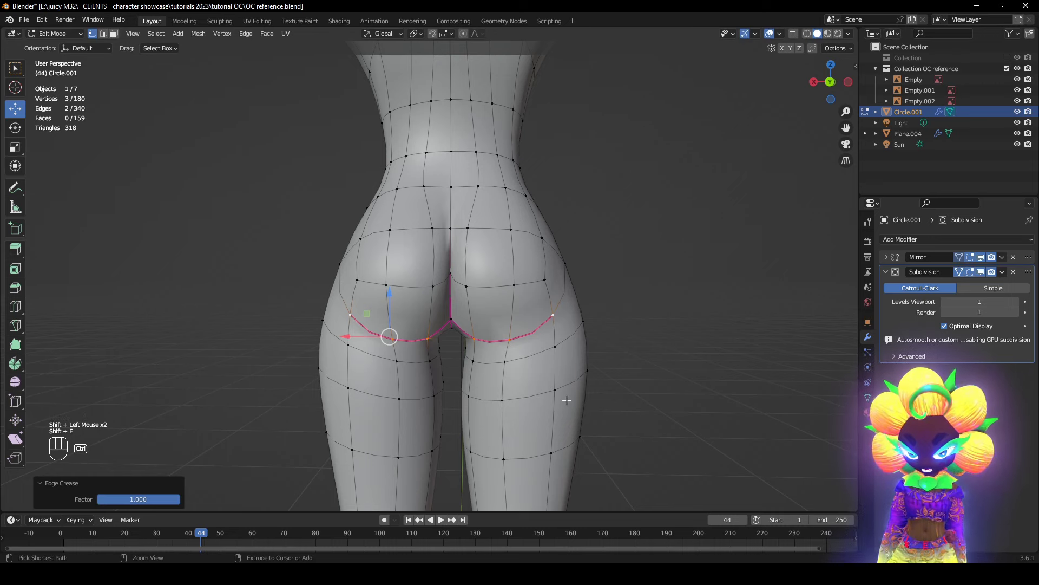
{"action": "key", "text": "ctrl+e"}
{"action": "left_click", "coordinate": [567, 401]}
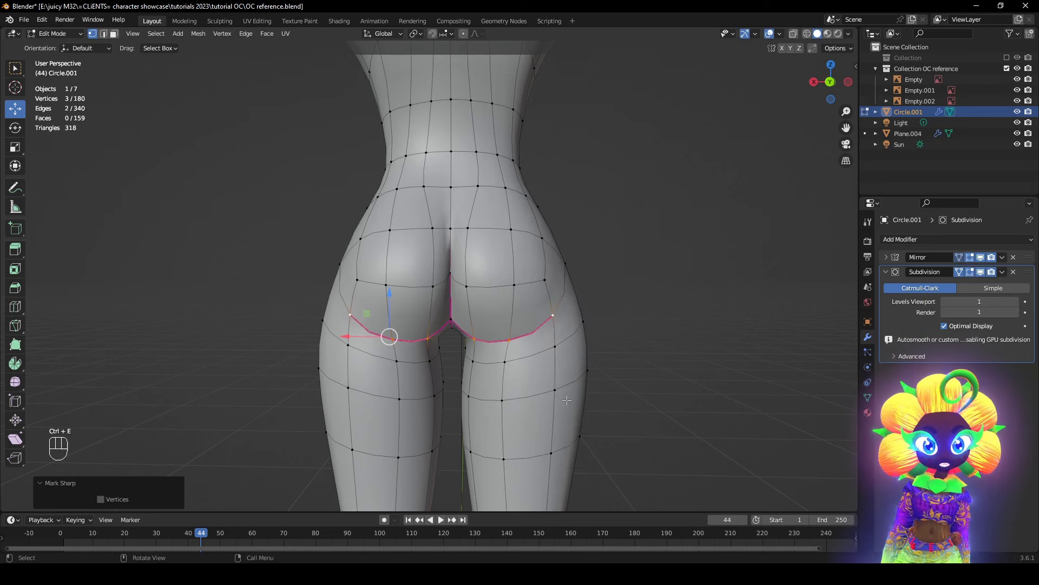
{"action": "left_click", "coordinate": [691, 395]}
- Examine the extended under-buttock crease on the smoothed body from several angles with overlays hidden
{"action": "left_click", "coordinate": [769, 34]}
{"action": "scroll", "coordinate": [390, 325], "scroll_direction": "down", "scroll_amount": 2}
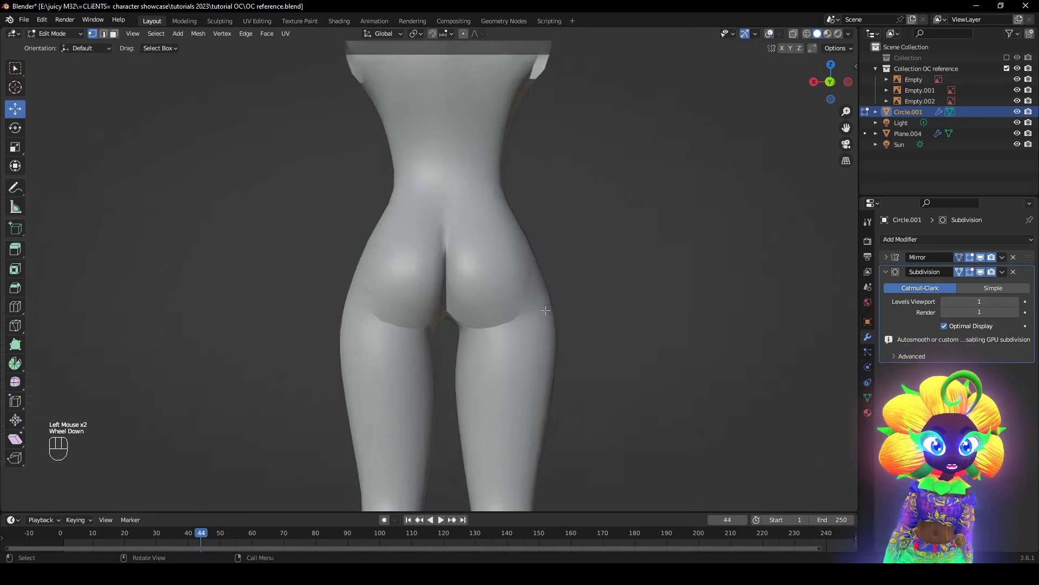
{"action": "middle_click_drag", "start_coordinate": [390, 324], "coordinate": [561, 288]}
{"action": "scroll", "coordinate": [560, 333], "scroll_direction": "up", "scroll_amount": 1}
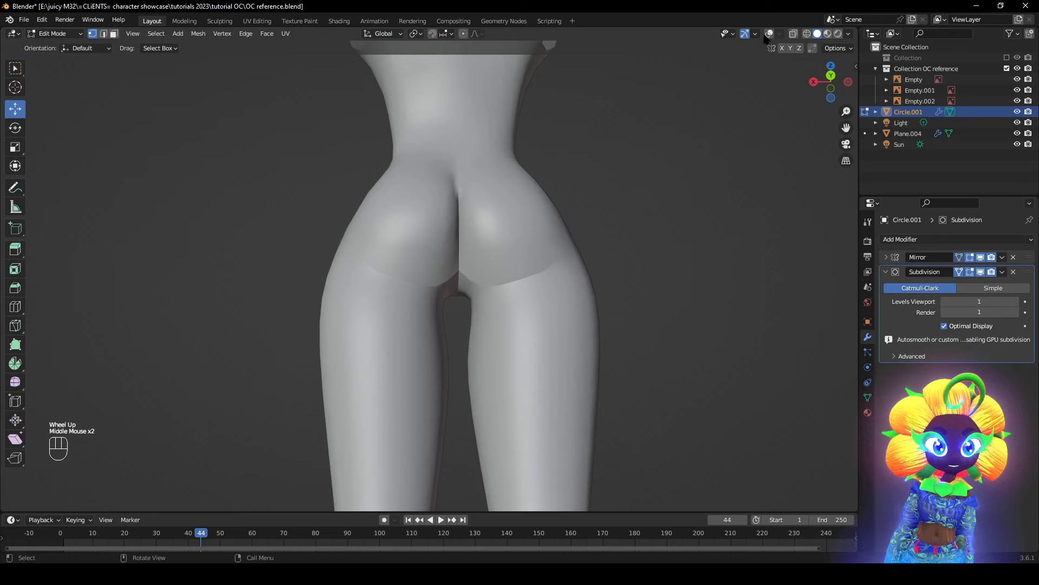
{"action": "scroll", "coordinate": [550, 331], "scroll_direction": "up", "scroll_amount": 1}
{"action": "middle_click_drag", "start_coordinate": [551, 331], "coordinate": [671, 331]}
{"action": "left_click", "coordinate": [796, 344]}
{"action": "middle_click_drag", "start_coordinate": [775, 348], "coordinate": [811, 379]}
- Hide the subdivision preview and slide the vertex in the middle of the lower buttock by a factor of 0.223
{"action": "left_click", "coordinate": [982, 273]}
{"action": "middle_click_drag", "start_coordinate": [769, 326], "coordinate": [645, 328]}
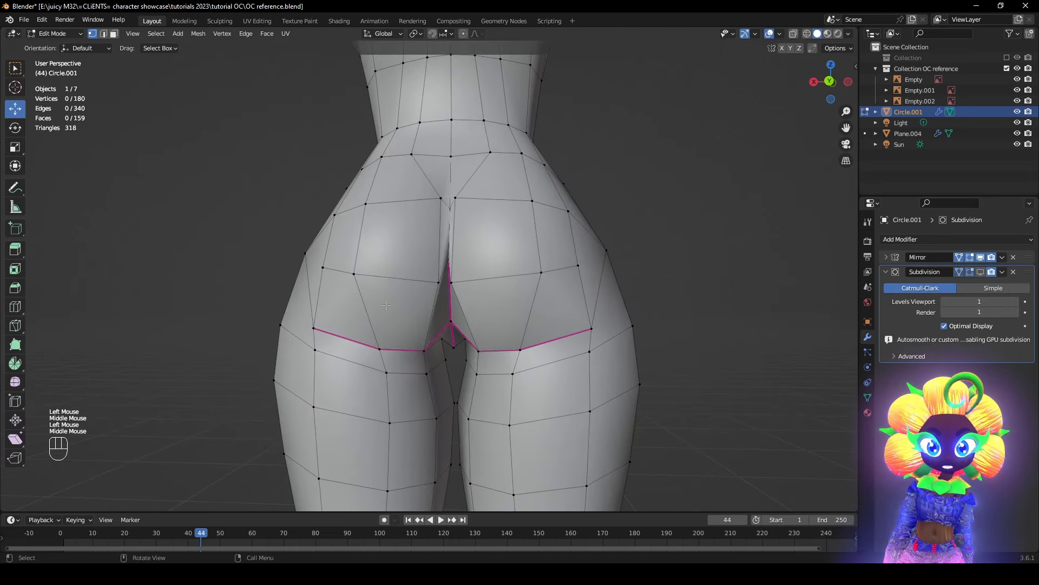
{"action": "middle_click_drag", "start_coordinate": [431, 283], "coordinate": [441, 286]}
{"action": "left_click", "coordinate": [374, 278]}
{"action": "key", "text": "g"}
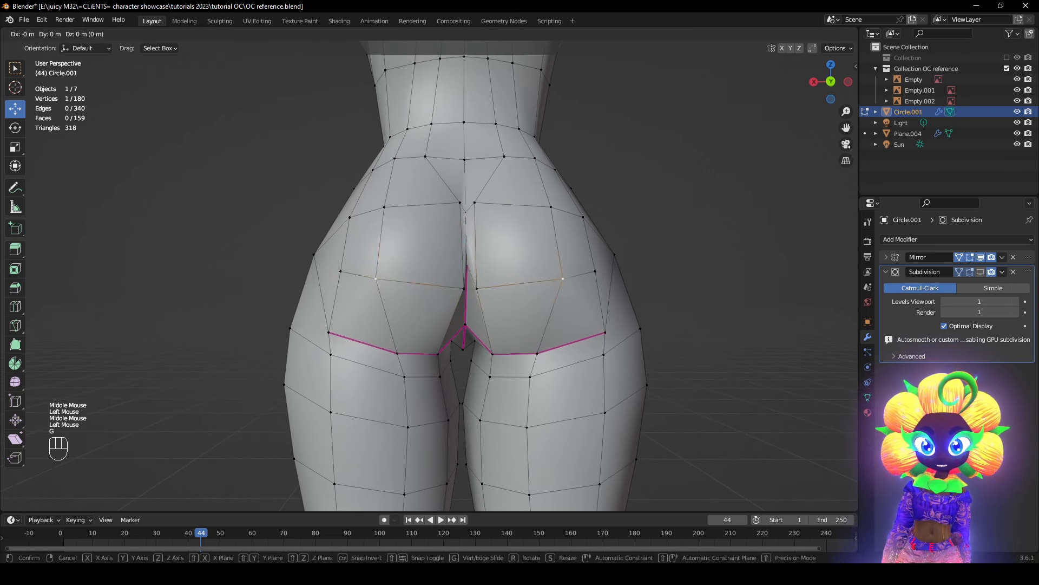
{"action": "key", "text": "g"}
{"action": "left_click", "coordinate": [413, 282]}
{"action": "middle_click_drag", "start_coordinate": [347, 267], "coordinate": [427, 298]}
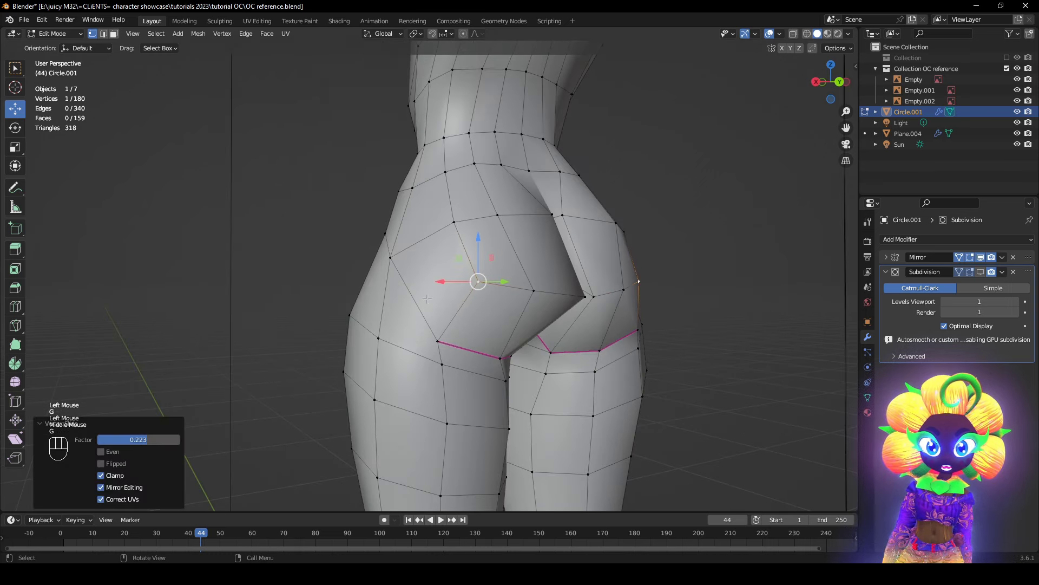
- Restore the subdivision preview and push the two vertices across the fullest part of the buttock outward with Shrink/Fatten
{"action": "left_click", "coordinate": [981, 273]}
{"action": "middle_click_drag", "start_coordinate": [520, 260], "coordinate": [482, 157]}
{"action": "middle_click_drag", "start_coordinate": [477, 157], "coordinate": [487, 325], "text": "shift"}
{"action": "scroll", "coordinate": [458, 252], "scroll_direction": "up", "scroll_amount": 2}
{"action": "left_click", "coordinate": [460, 248], "text": "shift"}
{"action": "scroll", "coordinate": [460, 248], "scroll_direction": "down", "scroll_amount": 1}
{"action": "key", "text": "alt+s"}
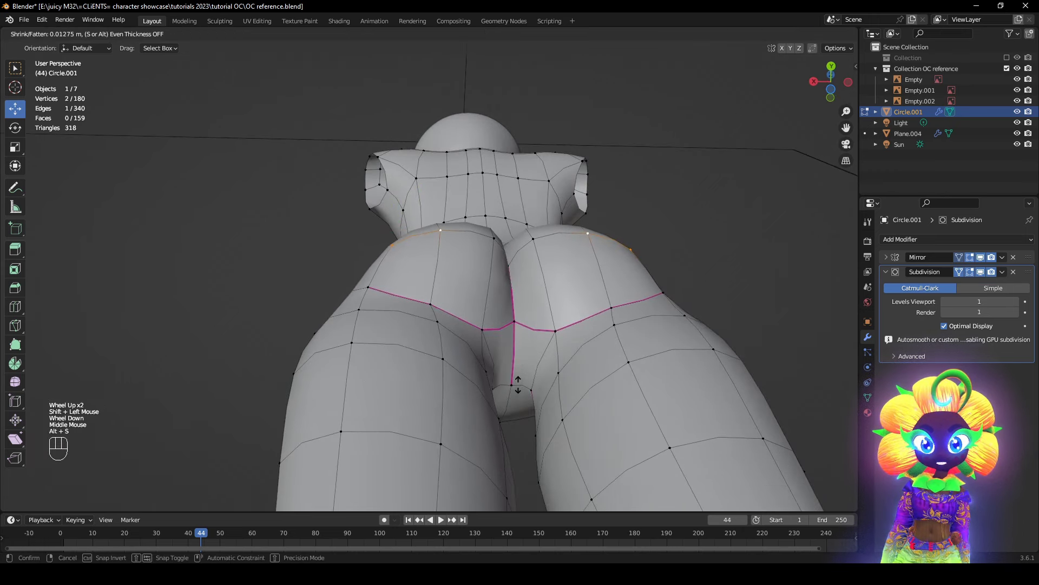
{"action": "middle_click_drag", "start_coordinate": [518, 384], "coordinate": [438, 260]}
{"action": "left_click", "coordinate": [400, 269], "text": "shift"}
{"action": "middle_click_drag", "start_coordinate": [442, 320], "coordinate": [538, 297]}
{"action": "key", "text": "alt+s"}
{"action": "left_click", "coordinate": [469, 281]}
{"action": "key", "text": "ctrl+z"}
- Select two neighbouring vertices on the buttock and offset them by 0.009 m with Shrink/Fatten
{"action": "middle_click_drag", "start_coordinate": [585, 392], "coordinate": [640, 445]}
{"action": "left_click", "coordinate": [401, 255]}
{"action": "left_click", "coordinate": [408, 245], "text": "shift"}
{"action": "key", "text": "alt+s"}
{"action": "left_click", "coordinate": [572, 293]}
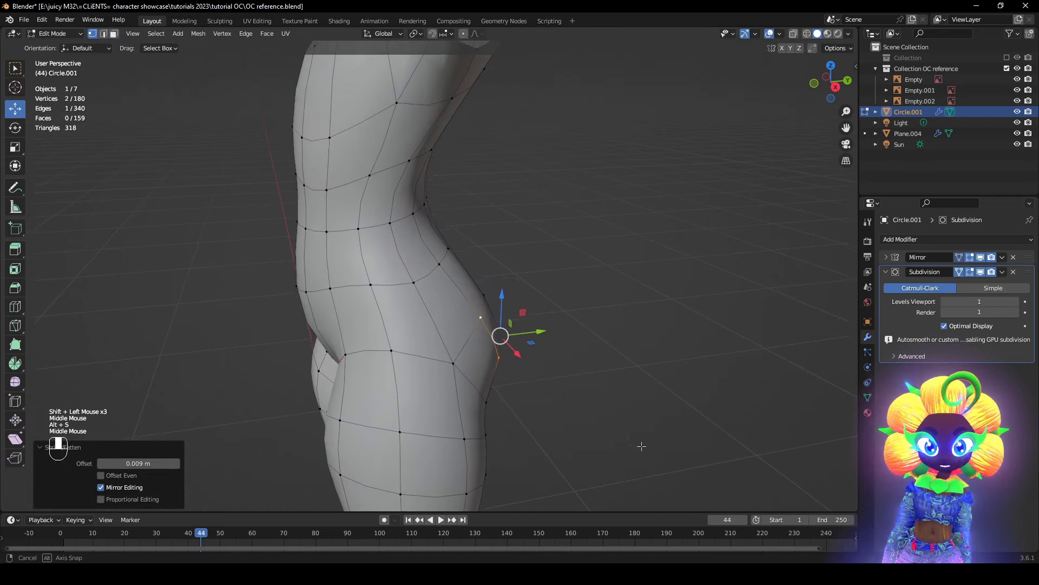
{"action": "left_click", "coordinate": [644, 441]}
- Examine the smoothed buttocks and back from the side, rear and below, with overlays hidden and shown
{"action": "left_click", "coordinate": [774, 36]}
{"action": "scroll", "coordinate": [689, 360], "scroll_direction": "down", "scroll_amount": 2}
{"action": "middle_click_drag", "start_coordinate": [689, 359], "coordinate": [522, 385]}
{"action": "scroll", "coordinate": [514, 381], "scroll_direction": "up", "scroll_amount": 2}
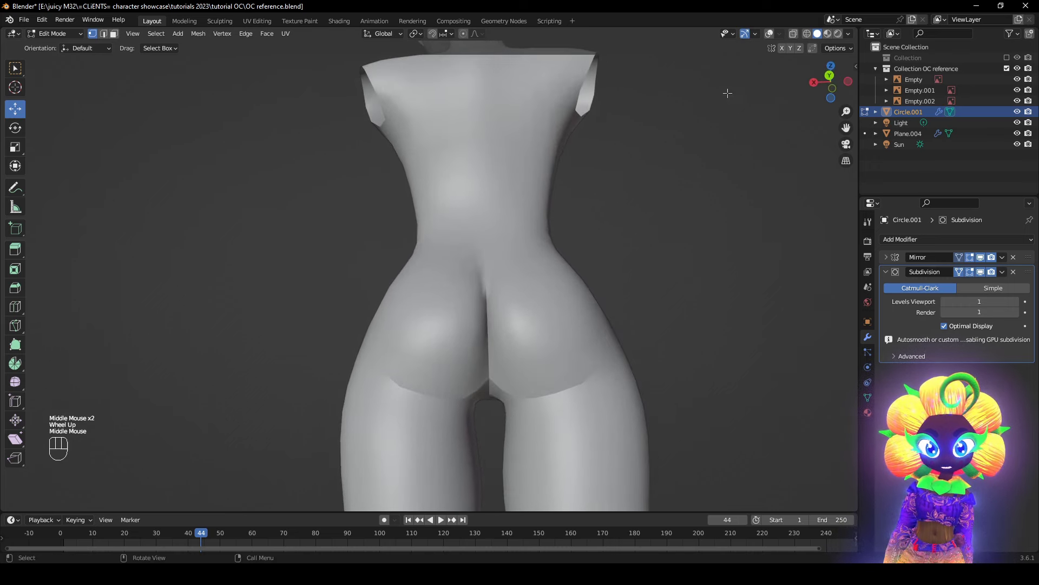
{"action": "left_click", "coordinate": [769, 36]}
{"action": "middle_click_drag", "start_coordinate": [662, 396], "coordinate": [647, 336], "text": "shift"}
{"action": "scroll", "coordinate": [647, 335], "scroll_direction": "up", "scroll_amount": 1}
{"action": "middle_click_drag", "start_coordinate": [647, 336], "coordinate": [625, 290]}
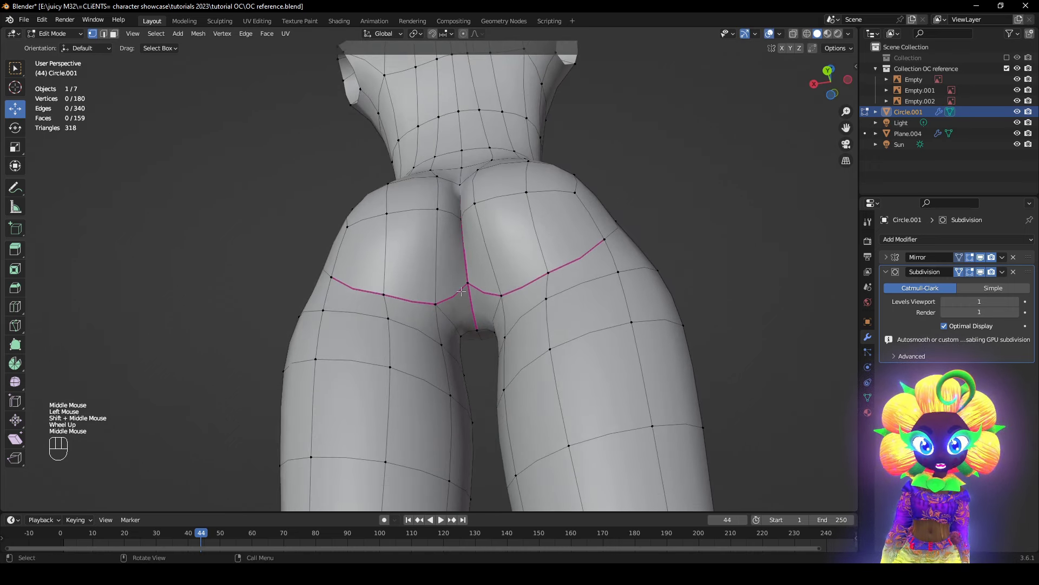
{"action": "middle_click_drag", "start_coordinate": [453, 308], "coordinate": [405, 366]}
{"action": "left_click", "coordinate": [405, 366]}
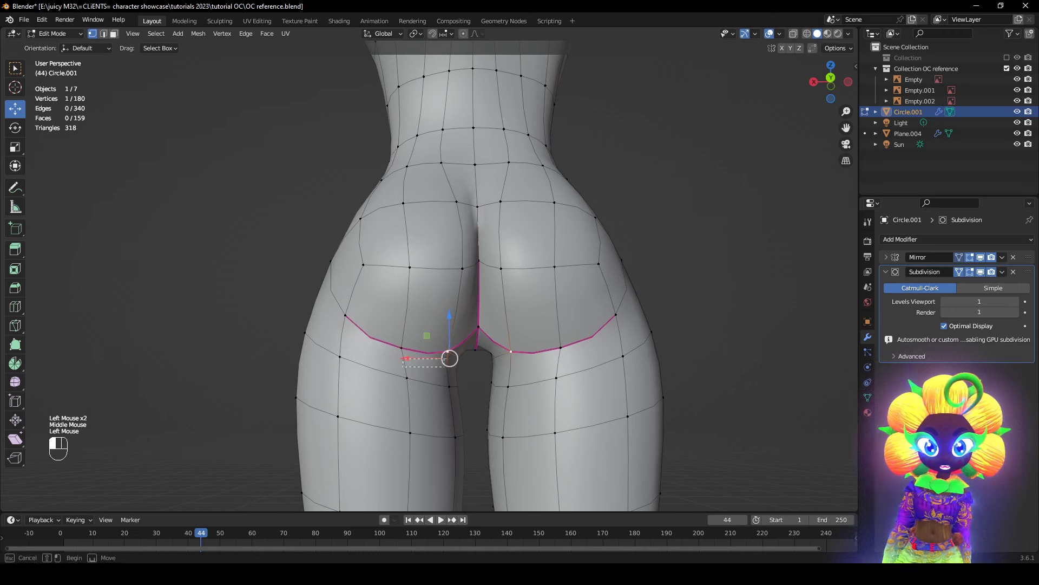
{"action": "left_click_drag", "start_coordinate": [421, 359], "coordinate": [446, 358]}
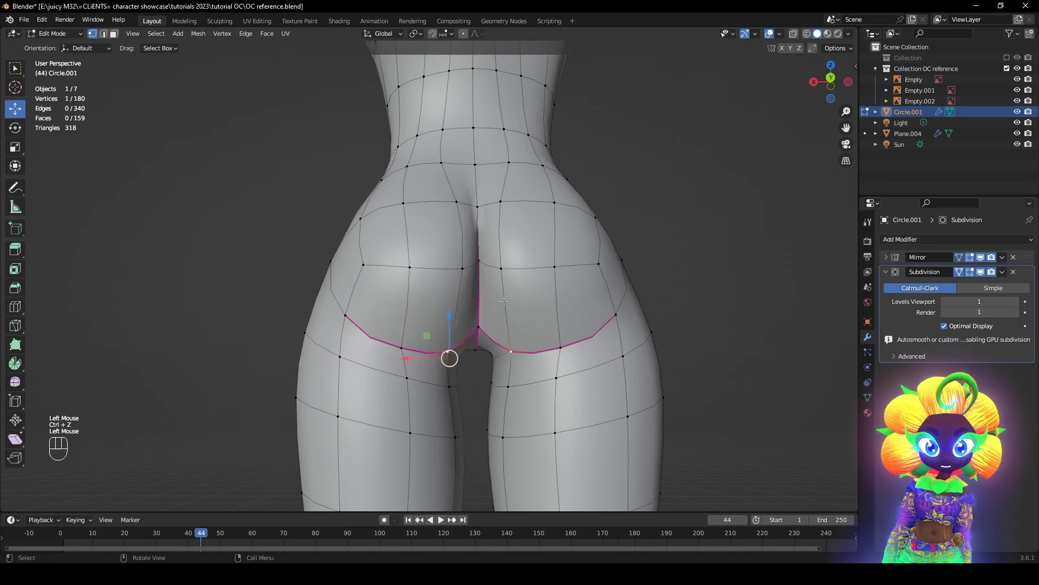
{"action": "left_click", "coordinate": [402, 349], "text": "shift"}
{"action": "middle_click_drag", "start_coordinate": [402, 351], "coordinate": [406, 359]}
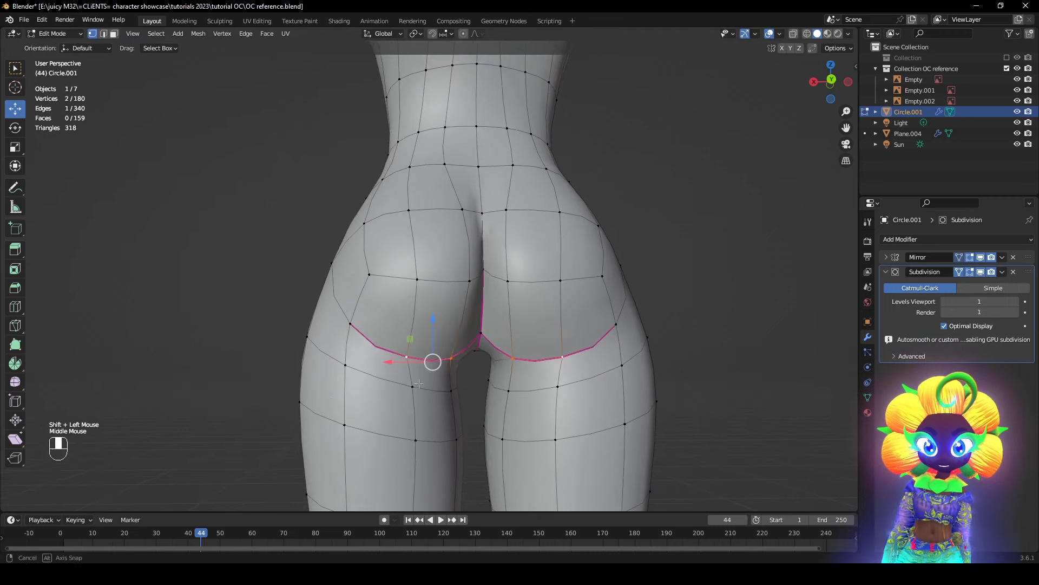
{"action": "left_click_drag", "start_coordinate": [405, 361], "coordinate": [423, 358]}
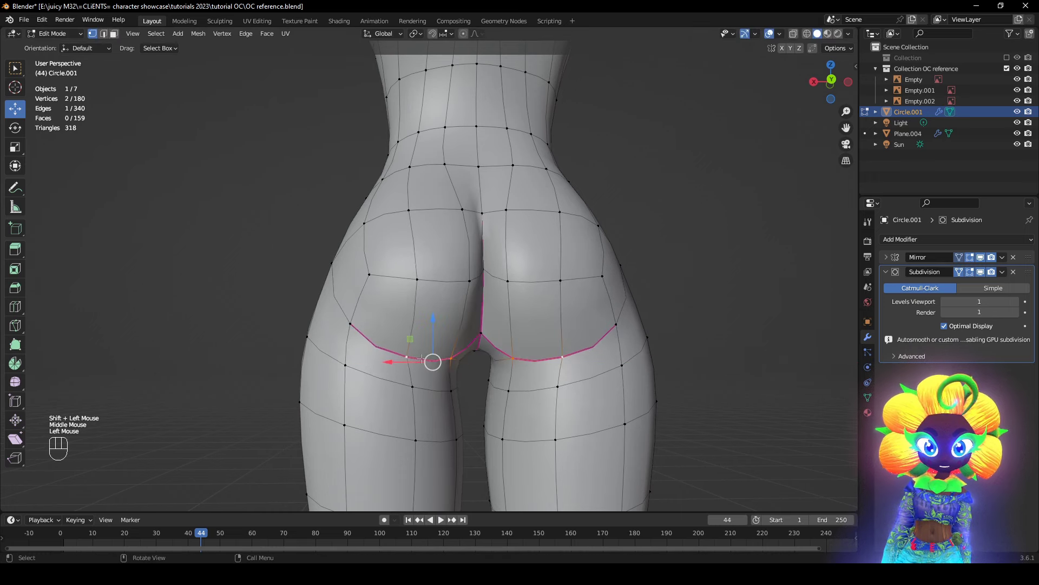
{"action": "middle_click_drag", "start_coordinate": [432, 359], "coordinate": [582, 408]}
- Hide the subdivision preview and move the vertex just below the under-buttock crease about 0.003 m in X and -0.006 m in Y
{"action": "left_click", "coordinate": [982, 273]}
{"action": "middle_click_drag", "start_coordinate": [506, 418], "coordinate": [566, 355], "text": "shift"}
{"action": "scroll", "coordinate": [531, 367], "scroll_direction": "up", "scroll_amount": 2}
{"action": "left_click", "coordinate": [519, 361]}
{"action": "left_click_drag", "start_coordinate": [569, 355], "coordinate": [570, 354]}
{"action": "middle_click_drag", "start_coordinate": [565, 373], "coordinate": [614, 381]}
{"action": "key", "text": "g"}
{"action": "left_click", "coordinate": [613, 390]}
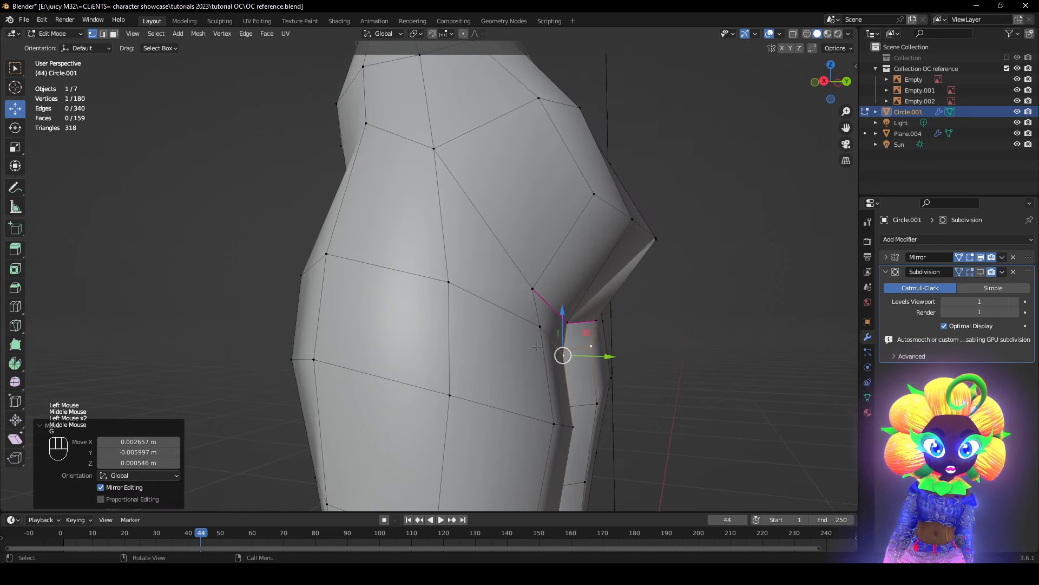
- Move the vertex below the outer end of the under-buttock crease about 0.003 m in X and -0.012 m in Y, and restore the subdivision preview
{"action": "middle_click_drag", "start_coordinate": [525, 354], "coordinate": [561, 392]}
{"action": "key", "text": "g"}
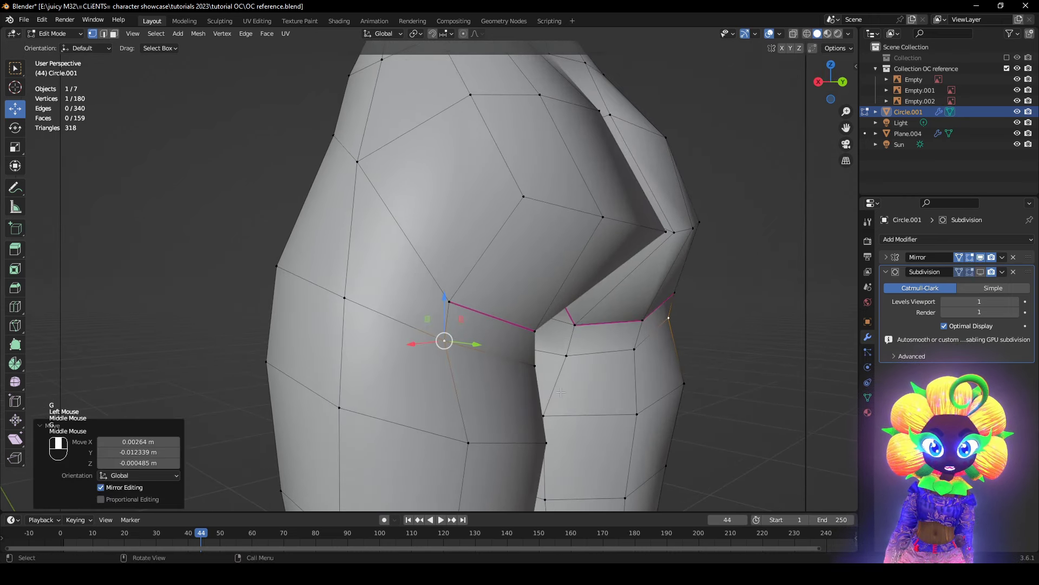
{"action": "left_click", "coordinate": [982, 272]}
- Examine the smoothed hips, legs, buttocks and back from the front and rear, with overlays hidden and shown
{"action": "scroll", "coordinate": [630, 394], "scroll_direction": "down", "scroll_amount": 1}
{"action": "mouse_move", "coordinate": [629, 394]}
{"action": "middle_mouse_down"}
{"action": "mouse_move", "coordinate": [530, 397]}
{"action": "mouse_move", "coordinate": [639, 404]}
{"action": "mouse_move", "coordinate": [596, 432]}
{"action": "mouse_move", "coordinate": [606, 417]}
{"action": "mouse_move", "coordinate": [576, 408]}
{"action": "mouse_move", "coordinate": [490, 411]}
{"action": "mouse_move", "coordinate": [490, 334]}
{"action": "mouse_move", "coordinate": [651, 302]}
{"action": "middle_mouse_up"}
{"action": "key", "text": "z"}
{"action": "key", "text": "z"}
{"action": "scroll", "coordinate": [490, 412], "scroll_direction": "up", "scroll_amount": 2}
{"action": "scroll", "coordinate": [490, 333], "scroll_direction": "down", "scroll_amount": 1}
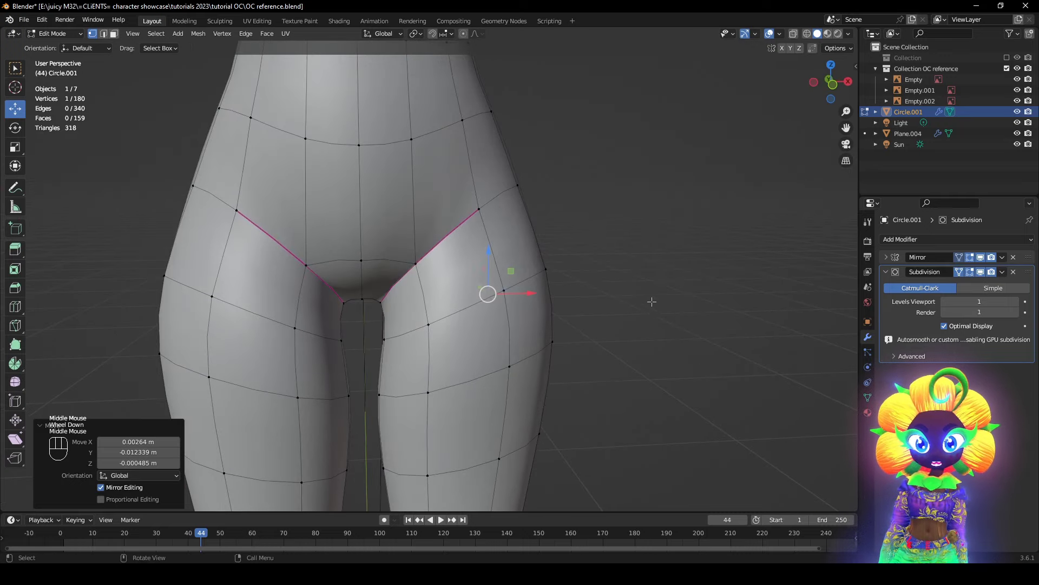
{"action": "scroll", "coordinate": [652, 295], "scroll_direction": "down", "scroll_amount": 1}
{"action": "left_click", "coordinate": [769, 34]}
{"action": "scroll", "coordinate": [574, 303], "scroll_direction": "down", "scroll_amount": 2}
{"action": "middle_click_drag", "start_coordinate": [547, 303], "coordinate": [579, 302]}
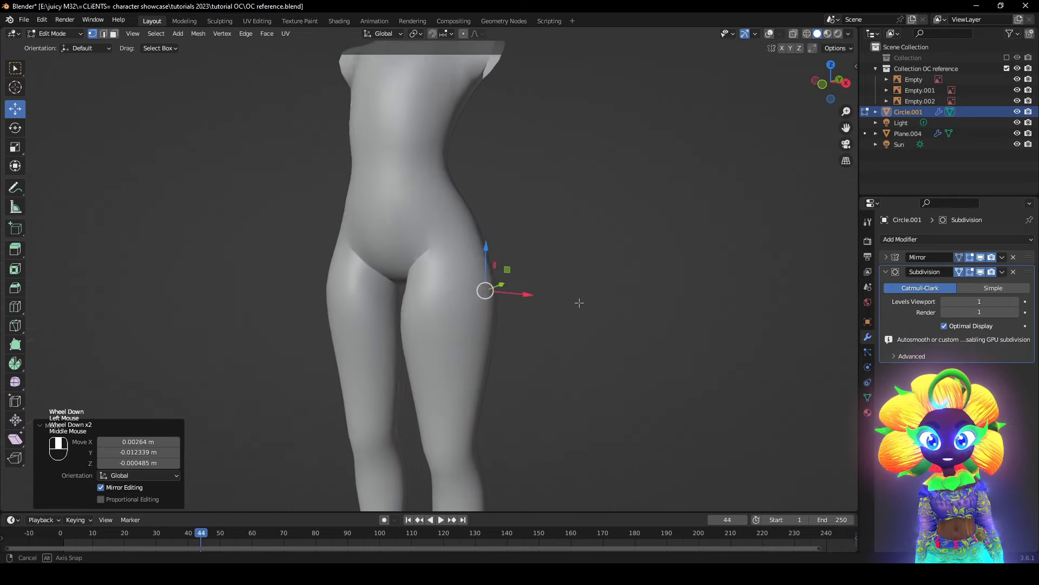
{"action": "middle_click_drag", "start_coordinate": [387, 310], "coordinate": [687, 279]}
{"action": "middle_click_drag", "start_coordinate": [479, 283], "coordinate": [752, 334], "text": "shift"}
{"action": "scroll", "coordinate": [514, 325], "scroll_direction": "up", "scroll_amount": 1}
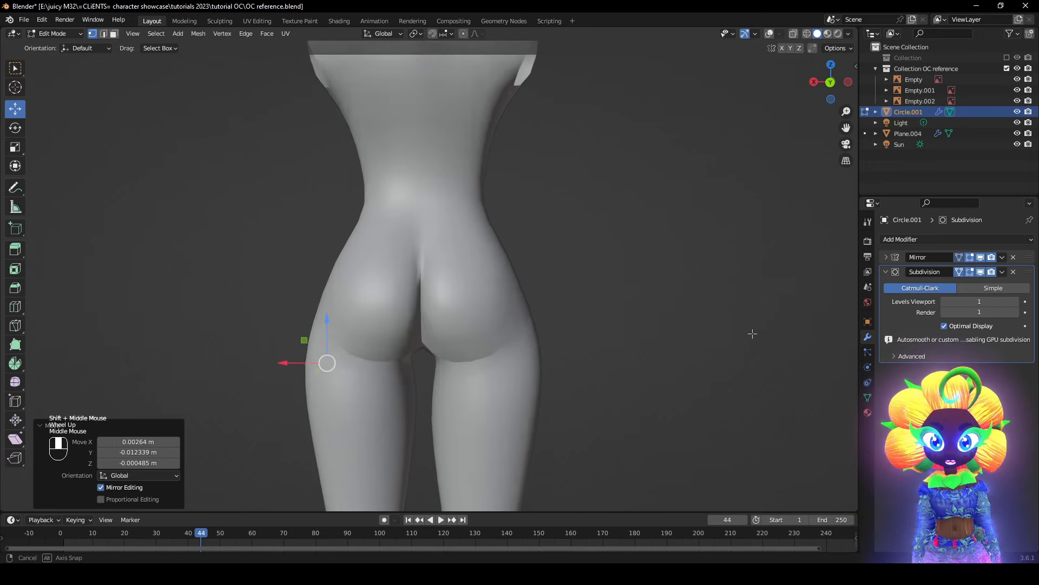
{"action": "left_click", "coordinate": [769, 33]}
{"action": "middle_click_drag", "start_coordinate": [626, 237], "coordinate": [661, 306], "text": "shift"}
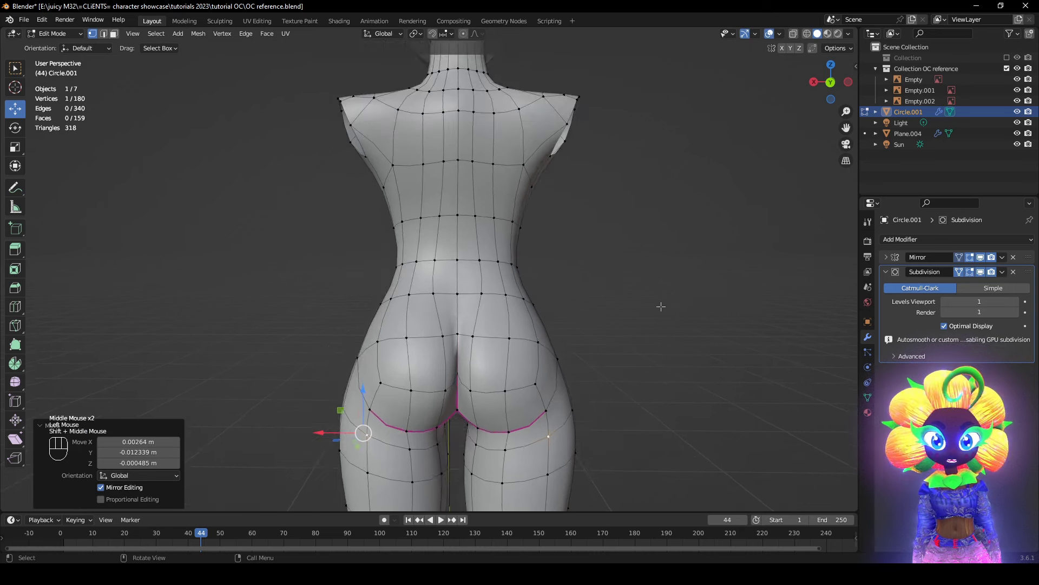
{"action": "scroll", "coordinate": [661, 306], "scroll_direction": "up", "scroll_amount": 1}
{"action": "scroll", "coordinate": [661, 306], "scroll_direction": "down", "scroll_amount": 1}
{"action": "middle_click_drag", "start_coordinate": [490, 193], "coordinate": [497, 243], "text": "shift"}
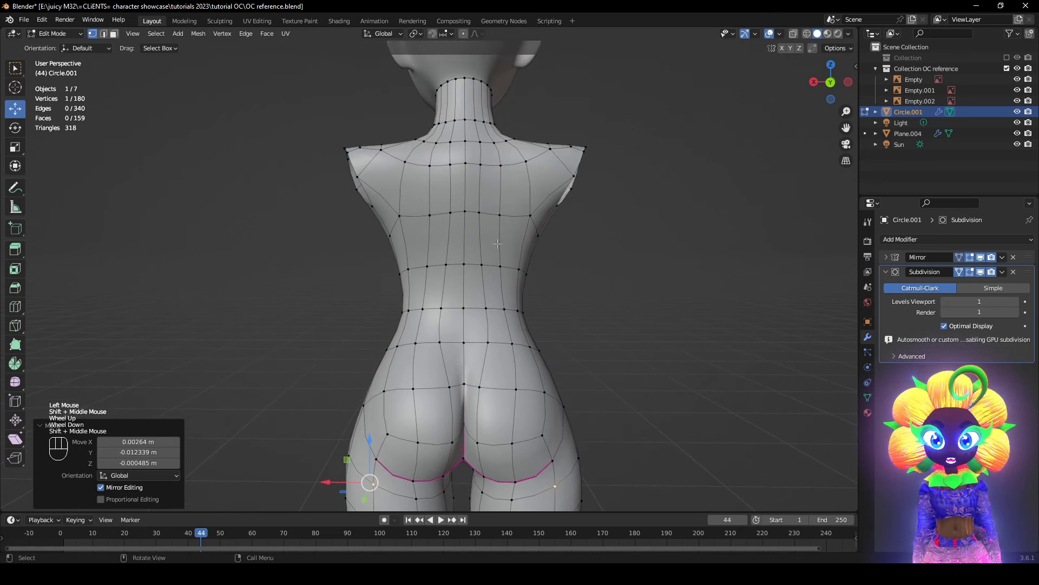
- Select the vertical edge loop beside the spine, deselect its part below the top of the cleft, and dissolve the remaining selected edges
{"action": "left_click", "coordinate": [452, 196], "text": "alt"}
{"action": "scroll", "coordinate": [484, 223], "scroll_direction": "down", "scroll_amount": 1}
{"action": "middle_click_drag", "start_coordinate": [499, 230], "coordinate": [557, 246]}
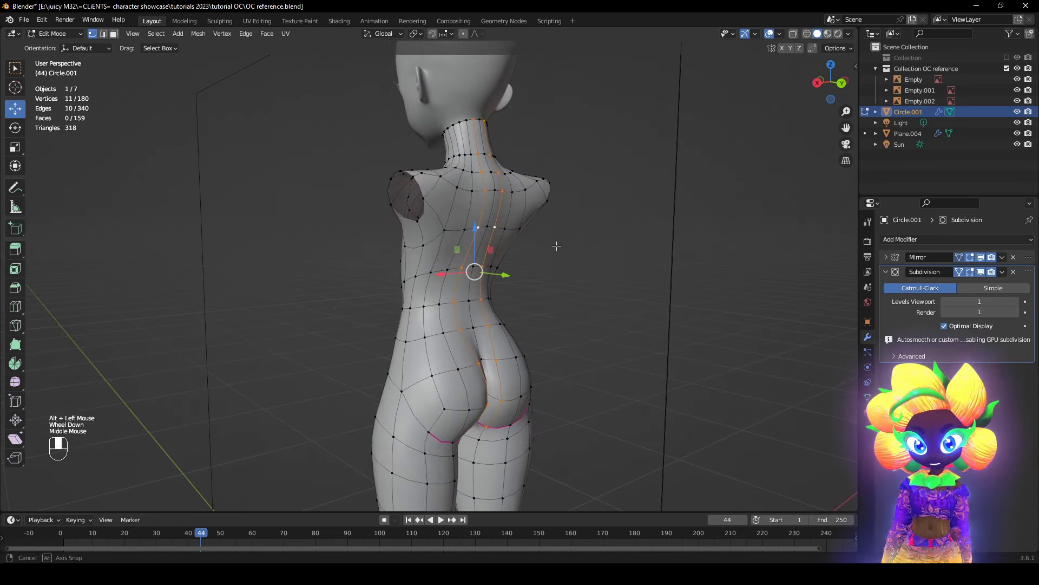
{"action": "key", "text": "z"}
{"action": "left_click", "coordinate": [448, 250]}
{"action": "middle_click_drag", "start_coordinate": [504, 284], "coordinate": [488, 303]}
{"action": "key", "text": "c"}
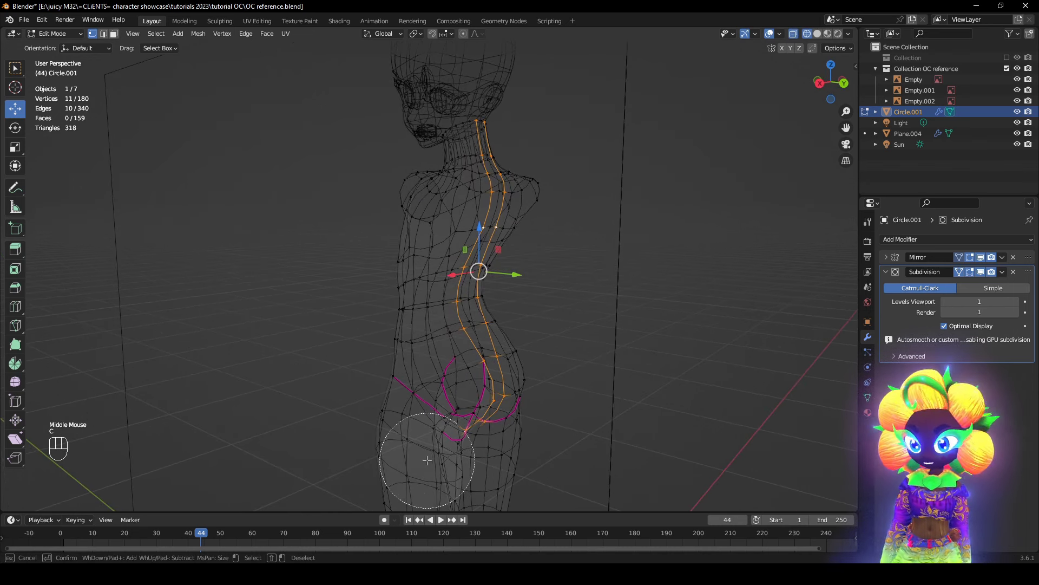
{"action": "middle_click_drag", "start_coordinate": [480, 428], "coordinate": [493, 401]}
{"action": "right_click", "coordinate": [494, 402]}
{"action": "key", "text": "z"}
{"action": "left_click", "coordinate": [614, 415]}
{"action": "middle_click_drag", "start_coordinate": [682, 432], "coordinate": [552, 415]}
{"action": "scroll", "coordinate": [551, 415], "scroll_direction": "up", "scroll_amount": 2}
{"action": "left_click", "coordinate": [470, 416], "text": "shift"}
{"action": "scroll", "coordinate": [617, 386], "scroll_direction": "up", "scroll_amount": 1}
{"action": "middle_click_drag", "start_coordinate": [470, 416], "coordinate": [630, 402], "text": "shift"}
{"action": "key", "text": "x"}
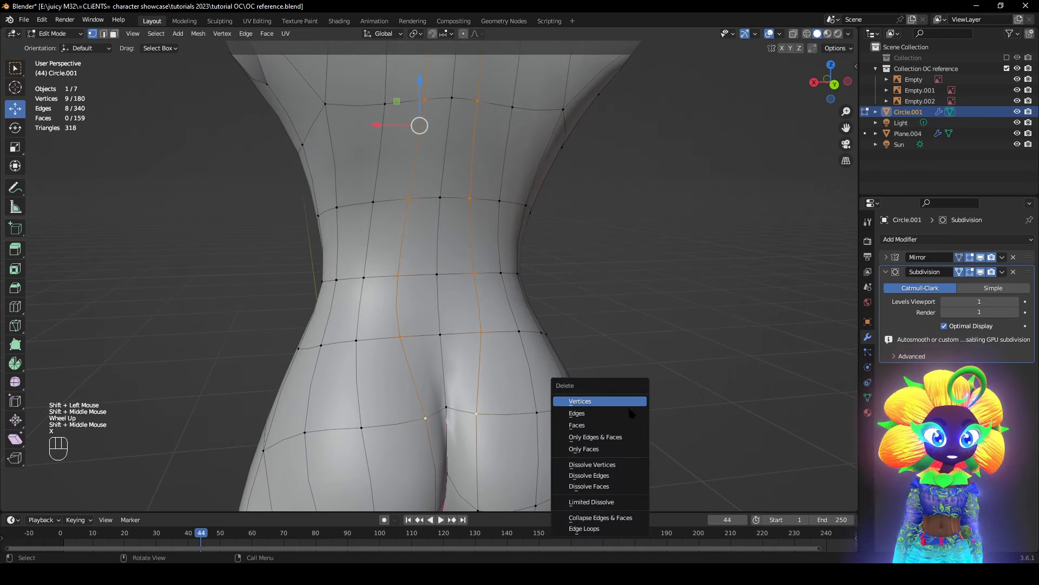
{"action": "left_click", "coordinate": [607, 476]}
- Hide the subdivision preview and knife-cut from the inner buttock vertex diagonally to the lower-back vertex, with a branch to the centre line
{"action": "middle_click_drag", "start_coordinate": [441, 413], "coordinate": [531, 319]}
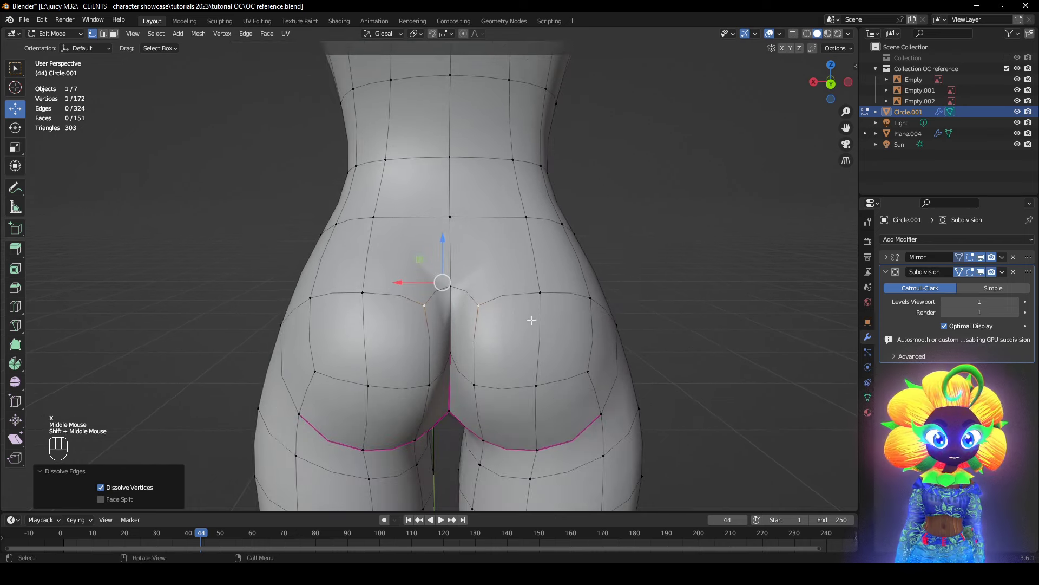
{"action": "left_click", "coordinate": [982, 273]}
{"action": "scroll", "coordinate": [754, 362], "scroll_direction": "up", "scroll_amount": 2}
{"action": "middle_click_drag", "start_coordinate": [738, 275], "coordinate": [738, 364], "text": "shift"}
{"action": "middle_click_drag", "start_coordinate": [483, 376], "coordinate": [487, 371]}
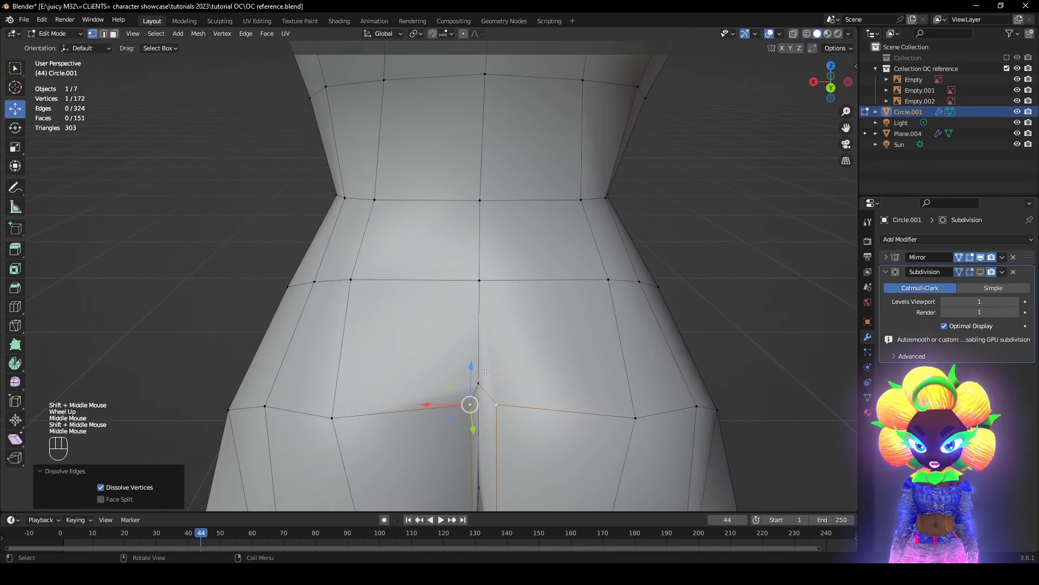
{"action": "key", "text": "k"}
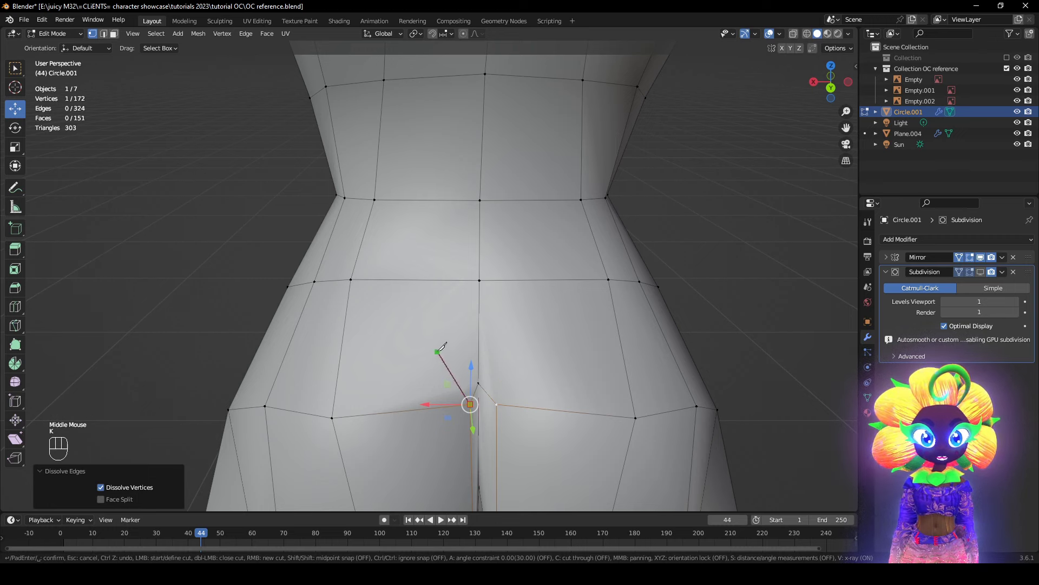
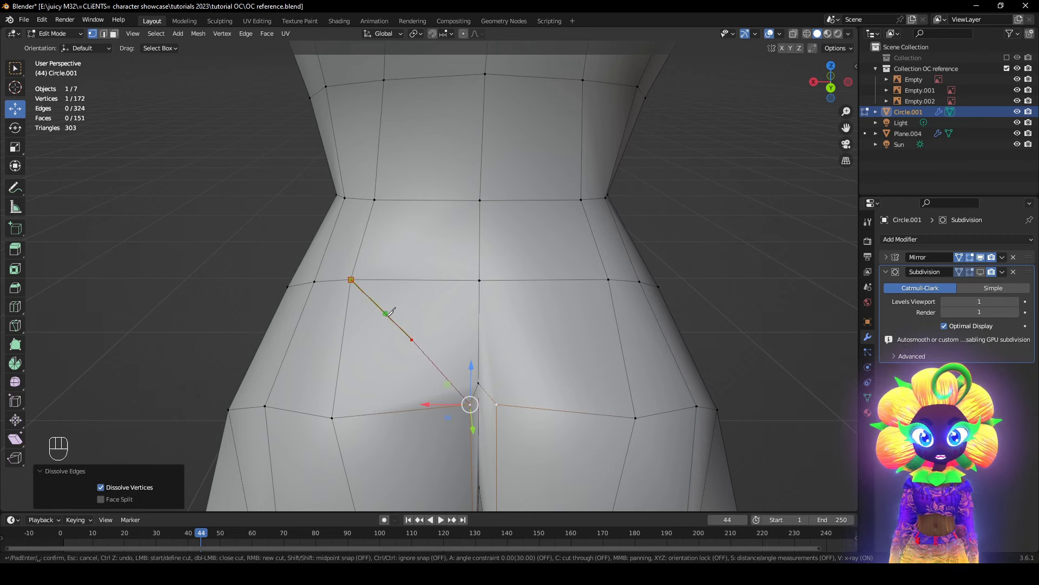
{"action": "left_click", "coordinate": [479, 332]}
{"action": "key", "text": "Return"}
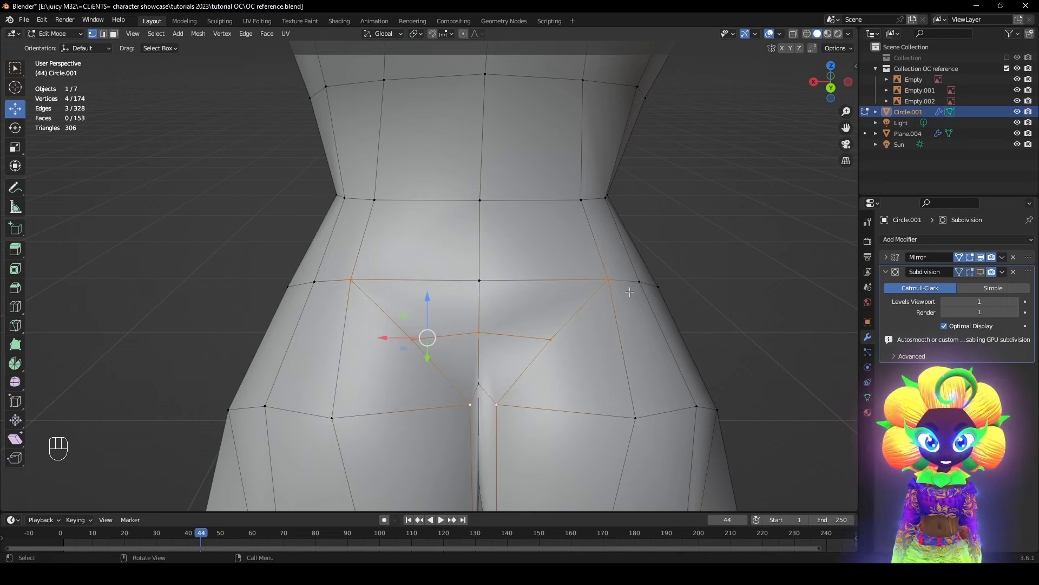
- Restore the subdivision preview and examine the re-cut lower back and buttocks from behind, with overlays hidden and shown
{"action": "scroll", "coordinate": [738, 253], "scroll_direction": "down", "scroll_amount": 3}
{"action": "middle_click_drag", "start_coordinate": [429, 221], "coordinate": [413, 367], "text": "shift"}
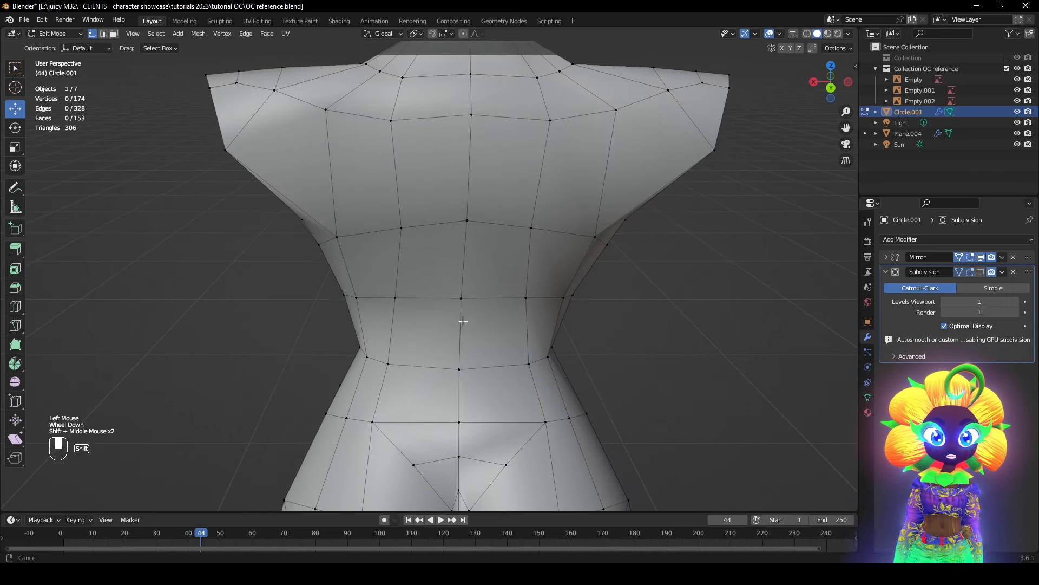
{"action": "scroll", "coordinate": [463, 321], "scroll_direction": "up", "scroll_amount": 1}
{"action": "middle_click_drag", "start_coordinate": [462, 321], "coordinate": [465, 311], "text": "shift"}
{"action": "left_click", "coordinate": [981, 272]}
{"action": "middle_click_drag", "start_coordinate": [466, 407], "coordinate": [722, 172], "text": "shift"}
{"action": "left_click", "coordinate": [486, 360]}
{"action": "left_click", "coordinate": [464, 329]}
{"action": "left_click", "coordinate": [769, 32]}
{"action": "scroll", "coordinate": [633, 360], "scroll_direction": "down", "scroll_amount": 1}
{"action": "middle_click_drag", "start_coordinate": [633, 360], "coordinate": [587, 355]}
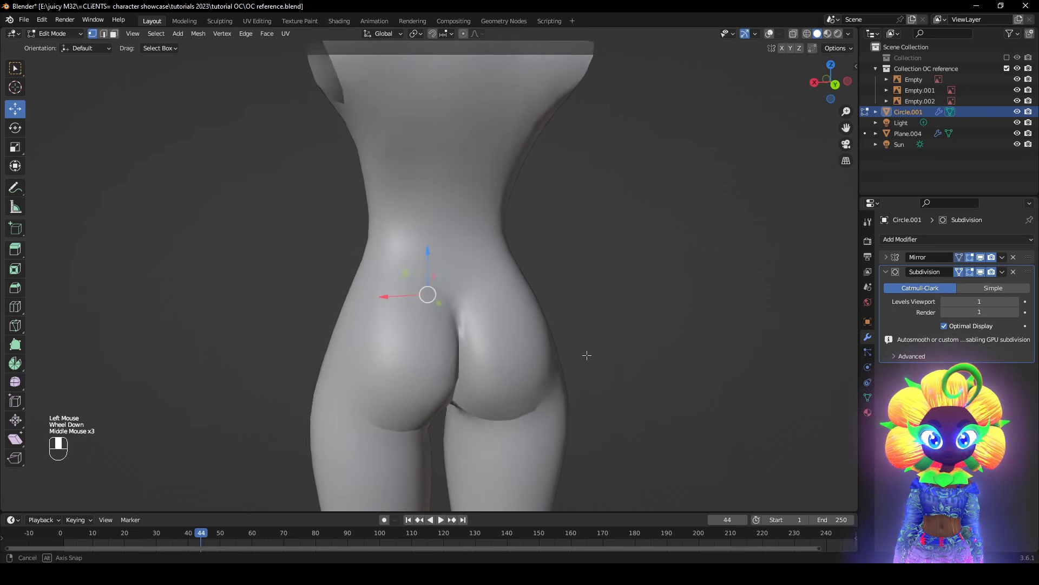
{"action": "left_click", "coordinate": [769, 34]}
{"action": "scroll", "coordinate": [466, 336], "scroll_direction": "up", "scroll_amount": 1}
{"action": "mouse_move", "coordinate": [466, 337]}
{"action": "middle_mouse_down"}
{"action": "mouse_move", "coordinate": [443, 344]}
{"action": "mouse_move", "coordinate": [466, 343]}
{"action": "mouse_move", "coordinate": [460, 335]}
{"action": "middle_mouse_up"}
- Try creasing the edges at the top of the buttock cleft with a factor of 1.000
{"action": "left_click", "coordinate": [442, 345]}
{"action": "key", "text": "z"}
{"action": "key", "text": "z"}
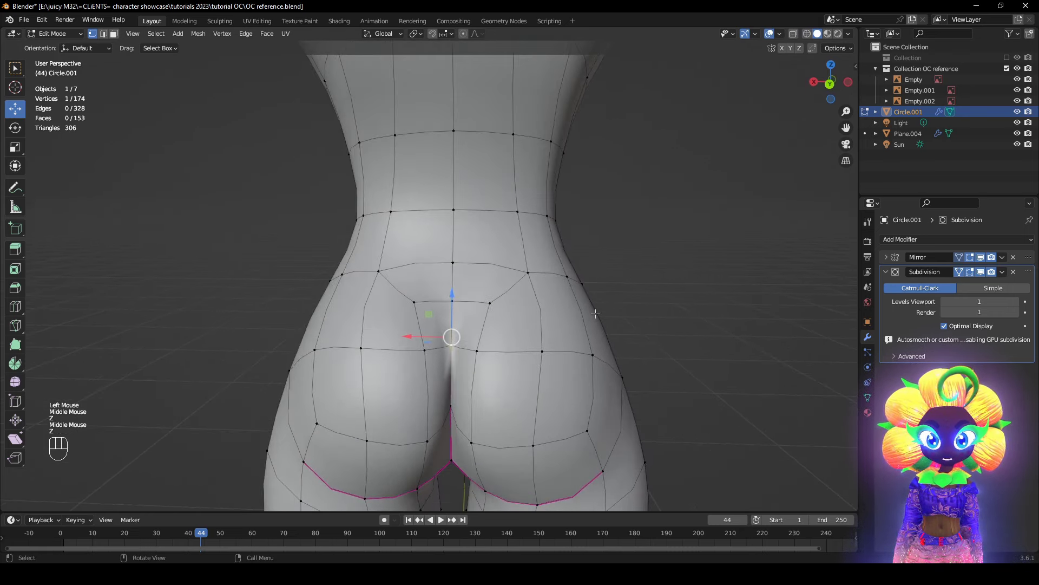
{"action": "left_click", "coordinate": [770, 34]}
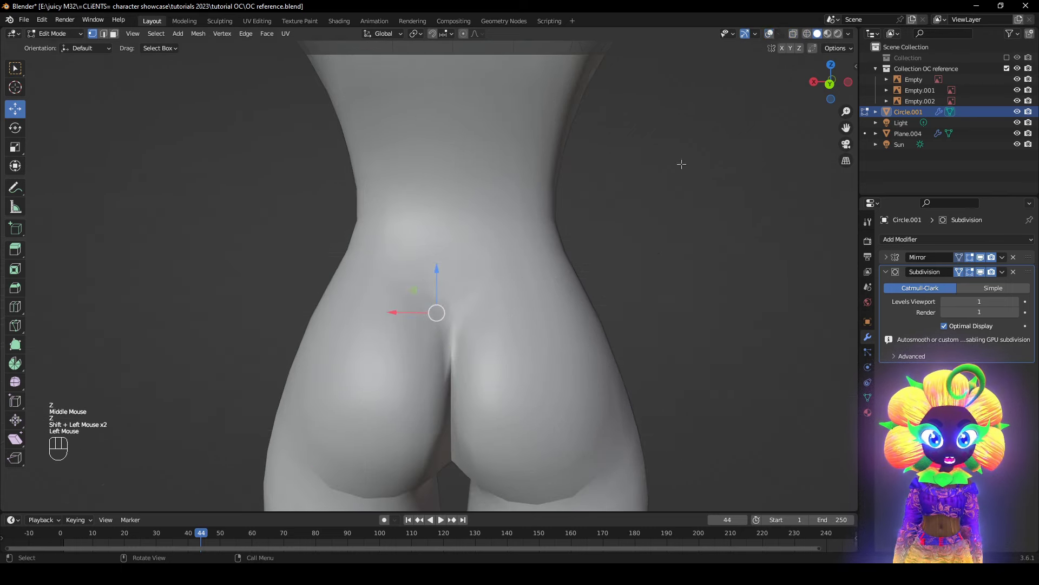
{"action": "left_click", "coordinate": [503, 274]}
{"action": "middle_click_drag", "start_coordinate": [503, 274], "coordinate": [633, 282]}
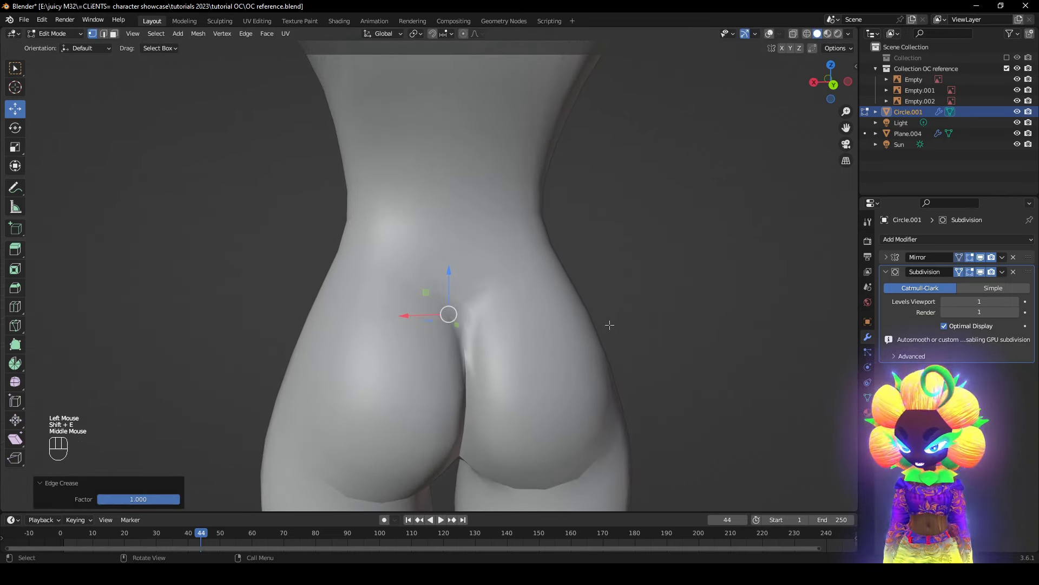
- Try marking the creased cleft edges sharp, and undo both the sharp marking and the crease
{"action": "key", "text": "ctrl+e"}
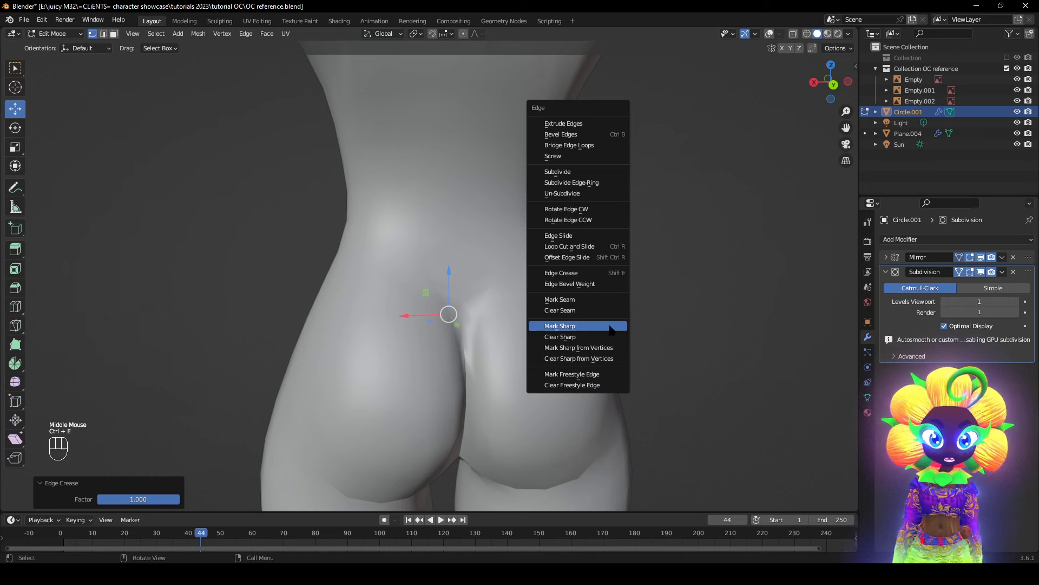
{"action": "left_click", "coordinate": [610, 326]}
{"action": "middle_click_drag", "start_coordinate": [632, 327], "coordinate": [610, 332]}
{"action": "left_click", "coordinate": [769, 34]}
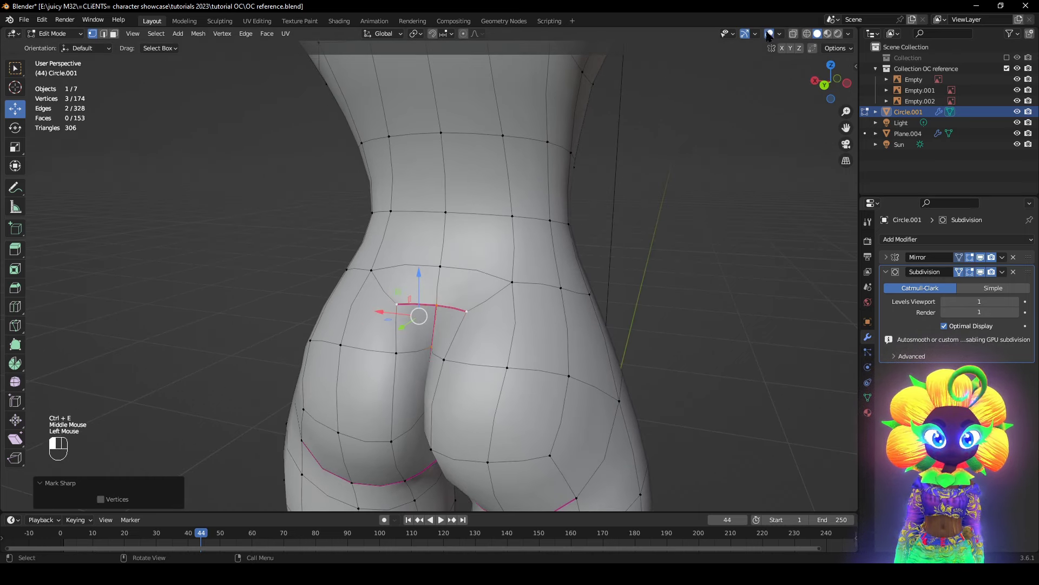
{"action": "middle_click_drag", "start_coordinate": [676, 206], "coordinate": [606, 220]}
{"action": "key", "text": "ctrl+z"}
{"action": "key", "text": "ctrl+z"}
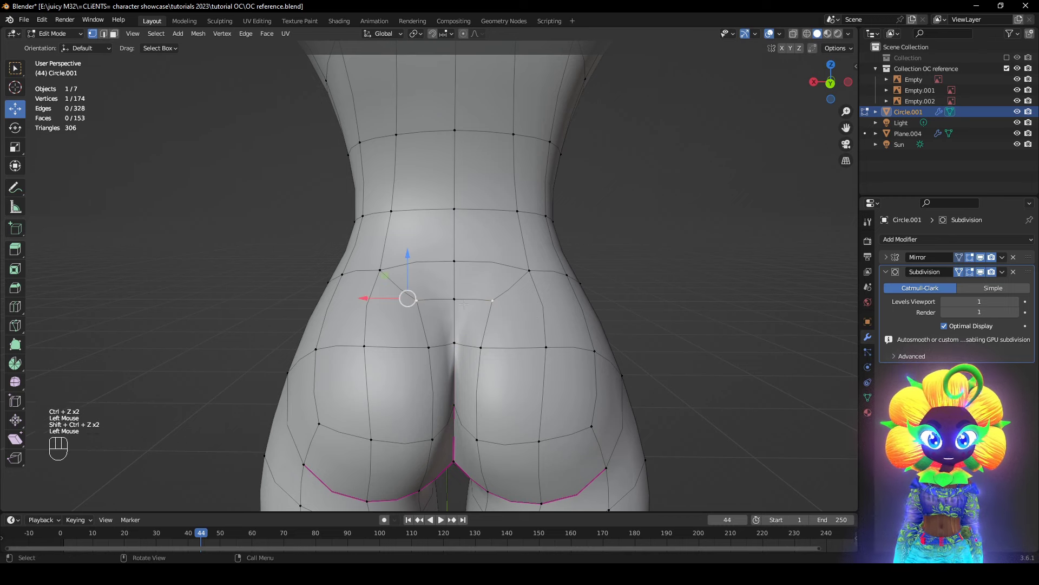
- Crease the branch edge and the centre-line edge at the top of the cleft with a factor of 1.000
{"action": "left_click", "coordinate": [44, 295]}
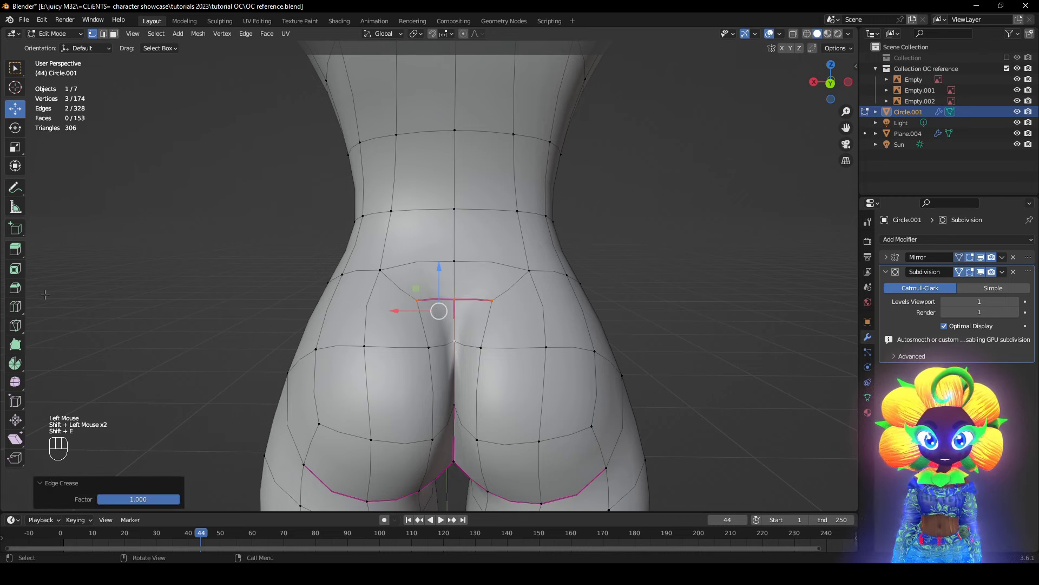
{"action": "key", "text": "shift+e"}
{"action": "left_click", "coordinate": [356, 304]}
{"action": "key", "text": "shift+e"}
{"action": "left_click", "coordinate": [748, 168]}
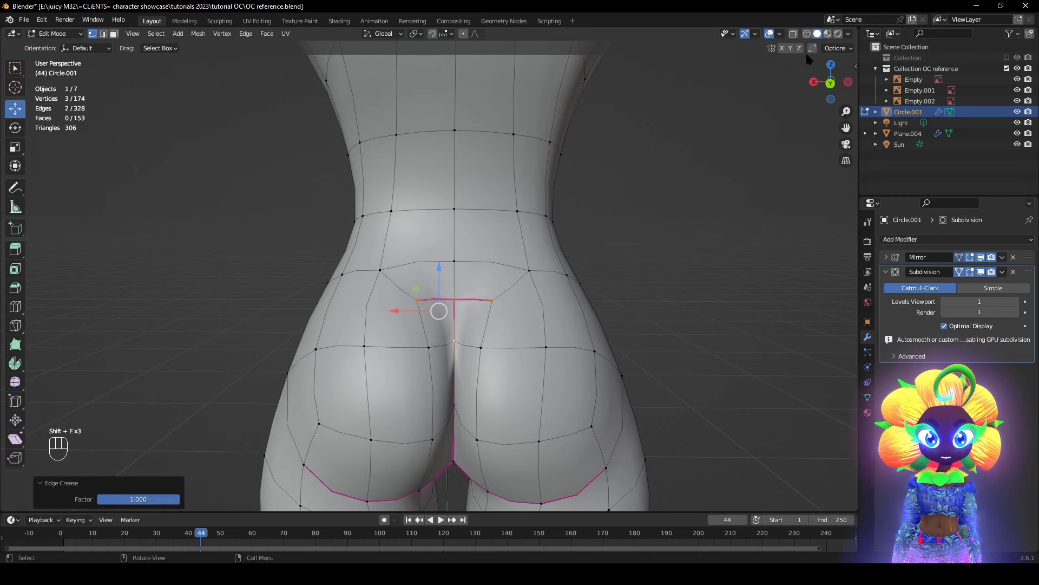
{"action": "left_click", "coordinate": [770, 34]}
{"action": "middle_click_drag", "start_coordinate": [722, 156], "coordinate": [765, 156]}
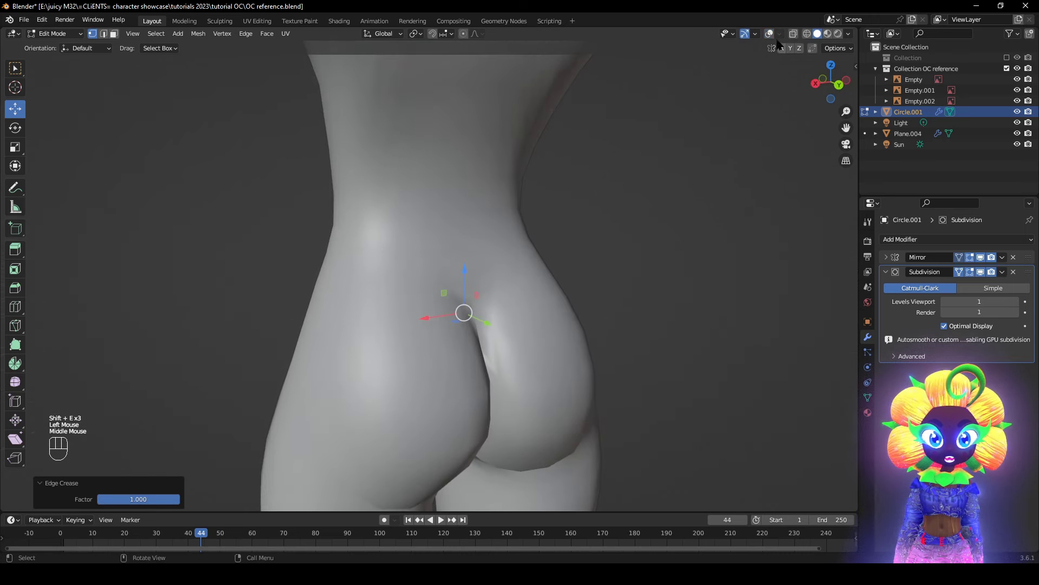
- Mark the two creased edges at the top of the cleft as sharp and compare the surface with overlays hidden and shown
{"action": "left_click", "coordinate": [769, 34]}
{"action": "key", "text": "ctrl+e"}
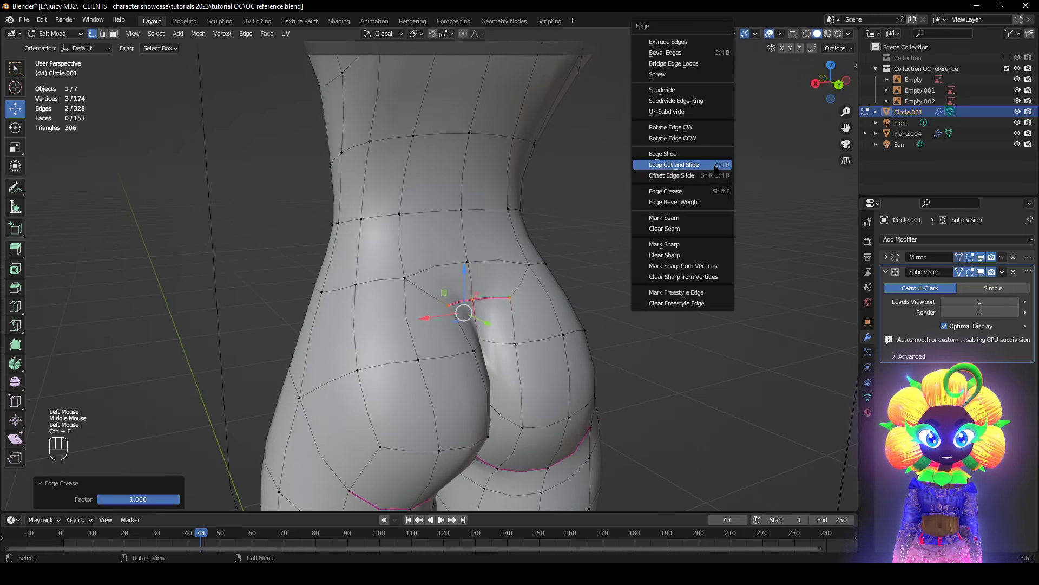
{"action": "left_click", "coordinate": [699, 244]}
{"action": "middle_click_drag", "start_coordinate": [698, 244], "coordinate": [658, 255]}
{"action": "left_click", "coordinate": [769, 34]}
{"action": "left_click", "coordinate": [769, 34]}
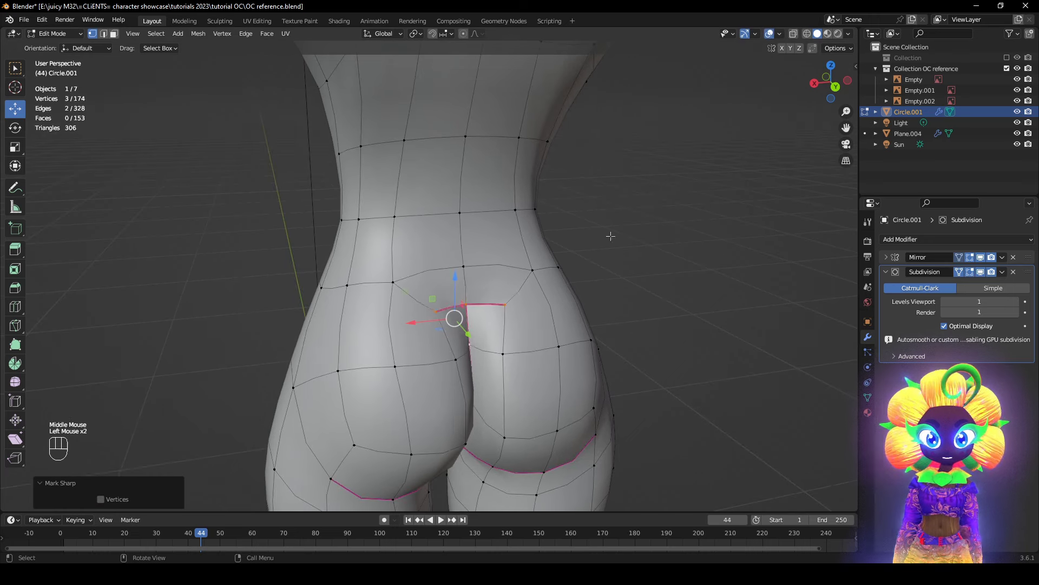
- Move the vertex at the outer end of the upper cleft crease about -0.023 m in Y and 0.049 m in Z
{"action": "left_click", "coordinate": [506, 307]}
{"action": "left_click", "coordinate": [769, 33]}
{"action": "key", "text": "g"}
{"action": "middle_click_drag", "start_coordinate": [656, 359], "coordinate": [717, 104]}
{"action": "left_click", "coordinate": [632, 326]}
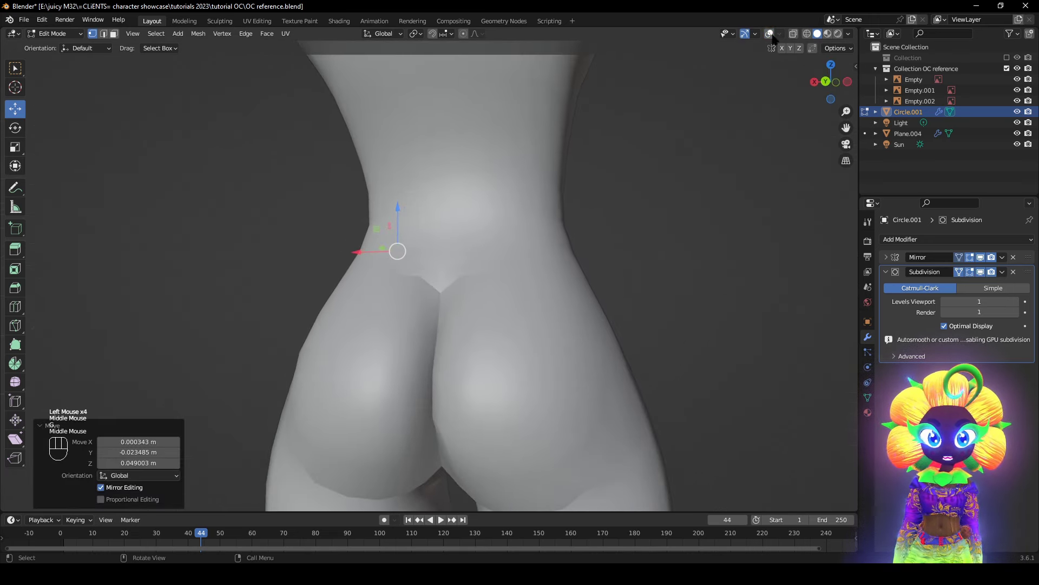
- Hide the subdivision preview and shift the crease's outer end vertex about -0.023 m in X, 0.008 m in Y and -0.018 m in Z
{"action": "left_click", "coordinate": [770, 34]}
{"action": "left_click", "coordinate": [980, 273]}
{"action": "middle_click_drag", "start_coordinate": [630, 338], "coordinate": [631, 367]}
{"action": "key", "text": "g"}
{"action": "right_click", "coordinate": [576, 326]}
{"action": "middle_click_drag", "start_coordinate": [576, 326], "coordinate": [592, 326]}
{"action": "key", "text": "g"}
{"action": "left_click", "coordinate": [609, 342]}
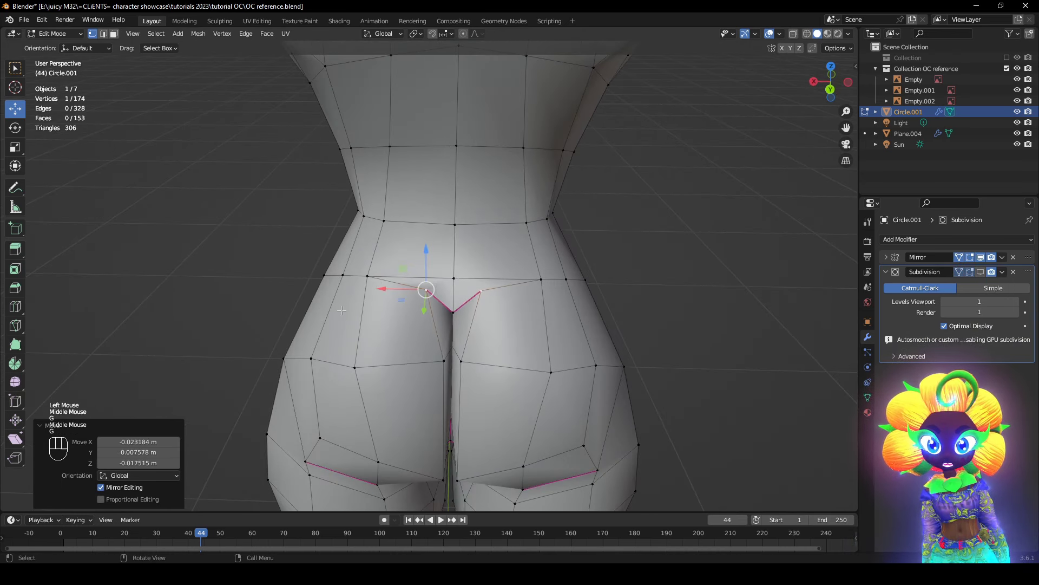
- Move the centre-line vertex of the lower-back row upward, away from the top of the cleft
{"action": "left_click", "coordinate": [460, 266]}
{"action": "key", "text": "g"}
{"action": "middle_click_drag", "start_coordinate": [460, 266], "coordinate": [425, 299]}
{"action": "key", "text": "g"}
{"action": "left_click", "coordinate": [499, 221]}
- Select the three vertices beside the spine from the waist to the lower back and reposition them, along with one neighbouring vertex
{"action": "left_click", "coordinate": [375, 263]}
{"action": "scroll", "coordinate": [417, 339], "scroll_direction": "down", "scroll_amount": 2}
{"action": "left_click", "coordinate": [430, 257], "text": "shift"}
{"action": "key", "text": "g"}
{"action": "key", "text": "g"}
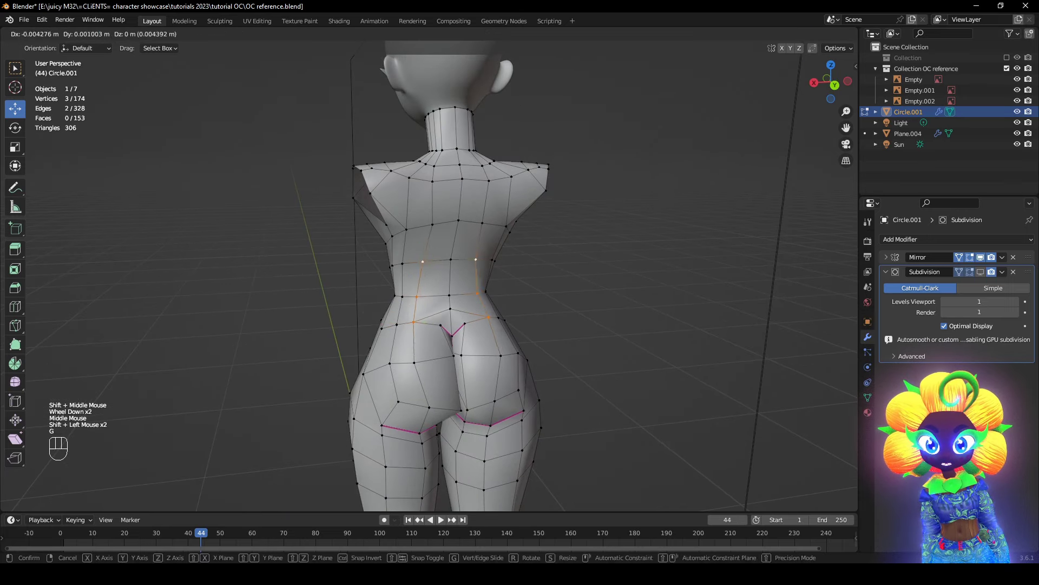
{"action": "left_click", "coordinate": [463, 257]}
{"action": "scroll", "coordinate": [459, 299], "scroll_direction": "up", "scroll_amount": 1, "text": "shift"}
{"action": "scroll", "coordinate": [459, 299], "scroll_direction": "up", "scroll_amount": 1}
{"action": "mouse_move", "coordinate": [464, 257]}
{"action": "middle_mouse_down", "text": "shift"}
{"action": "mouse_move", "coordinate": [459, 299]}
{"action": "mouse_move", "coordinate": [446, 277]}
{"action": "mouse_move", "coordinate": [464, 269]}
{"action": "middle_mouse_up", "text": "shift"}
{"action": "left_click", "coordinate": [427, 283]}
{"action": "key", "text": "g"}
{"action": "left_click", "coordinate": [427, 283]}
- Edge-slide the three-vertex run beside the spine at the waist to even out the column spacing
{"action": "left_click", "coordinate": [407, 399]}
{"action": "left_click", "coordinate": [405, 364], "text": "shift"}
{"action": "key", "text": "g"}
{"action": "key", "text": "g"}
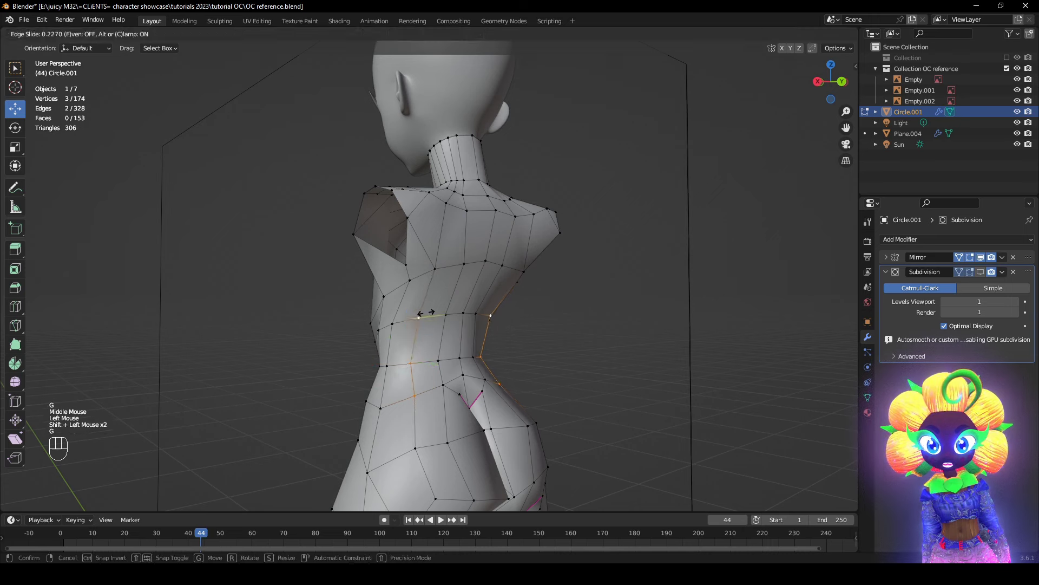
{"action": "left_click", "coordinate": [433, 314]}
- Slide individual vertices around the side of the waist along their edges to even out the mesh flow
{"action": "left_click", "coordinate": [420, 279]}
{"action": "middle_click_drag", "start_coordinate": [434, 303], "coordinate": [388, 185]}
{"action": "key", "text": "g"}
{"action": "key", "text": "g"}
{"action": "left_click", "coordinate": [414, 283]}
{"action": "key", "text": "g"}
{"action": "key", "text": "g"}
{"action": "left_click", "coordinate": [380, 286]}
- Slide the lower-back vertex above the buttock along its edge by a factor of 0.093
{"action": "middle_click_drag", "start_coordinate": [388, 185], "coordinate": [412, 198]}
{"action": "scroll", "coordinate": [415, 206], "scroll_direction": "up", "scroll_amount": 2}
{"action": "left_click", "coordinate": [477, 339]}
{"action": "left_click", "coordinate": [434, 334]}
{"action": "middle_click_drag", "start_coordinate": [473, 336], "coordinate": [525, 344]}
{"action": "left_click", "coordinate": [456, 299]}
{"action": "key", "text": "g"}
{"action": "key", "text": "g"}
{"action": "left_click", "coordinate": [531, 350]}
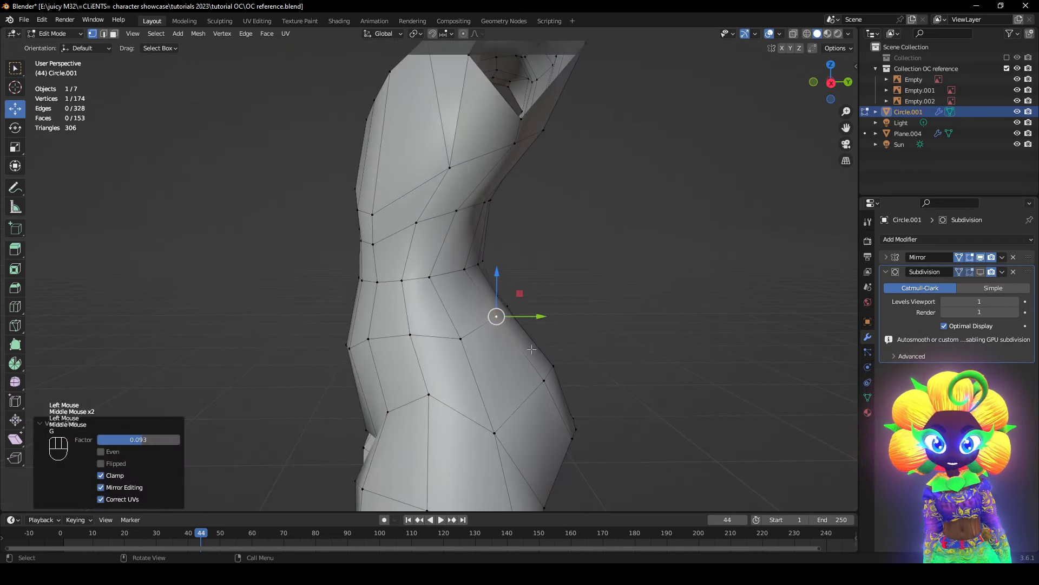
- Restore the subdivision preview and examine the smoothed body from the rear and front, with overlays hidden and shown
{"action": "scroll", "coordinate": [704, 216], "scroll_direction": "down", "scroll_amount": 2}
{"action": "middle_click_drag", "start_coordinate": [704, 217], "coordinate": [786, 208]}
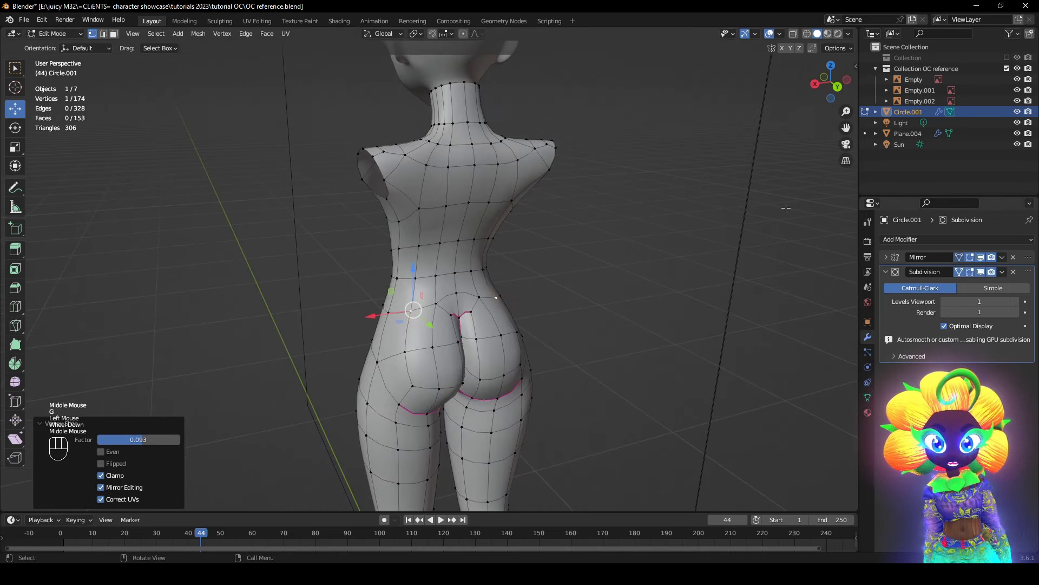
{"action": "left_click", "coordinate": [769, 33]}
{"action": "mouse_move", "coordinate": [676, 260]}
{"action": "middle_mouse_down"}
{"action": "mouse_move", "coordinate": [642, 262]}
{"action": "mouse_move", "coordinate": [619, 246]}
{"action": "mouse_move", "coordinate": [668, 255]}
{"action": "mouse_move", "coordinate": [734, 348]}
{"action": "mouse_move", "coordinate": [675, 278]}
{"action": "middle_mouse_up"}
{"action": "scroll", "coordinate": [723, 132], "scroll_direction": "up", "scroll_amount": 2}
{"action": "left_click", "coordinate": [769, 34]}
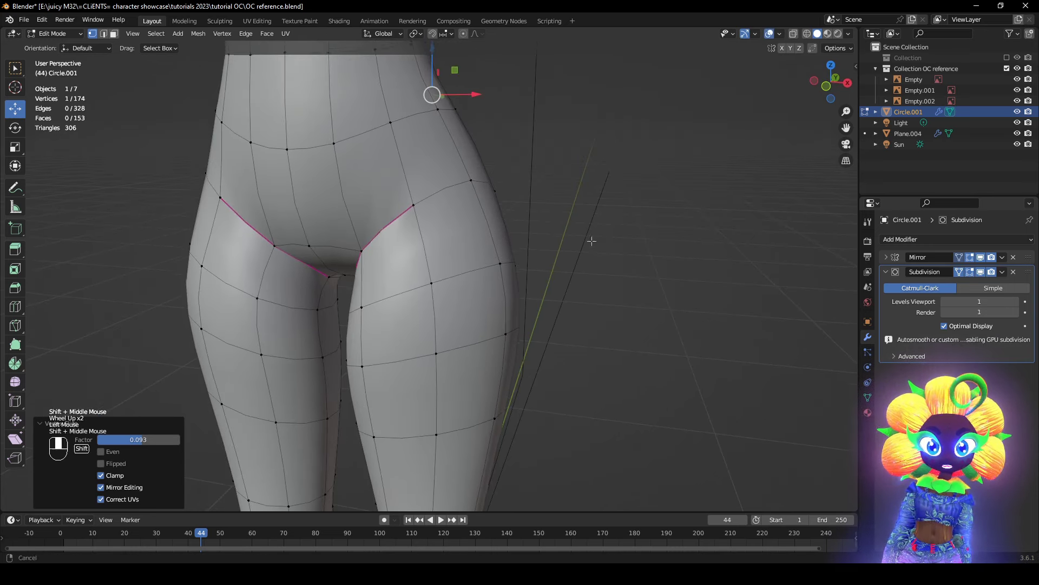
- Reposition the inner-thigh vertex just below the front crotch crease to smooth the leg's inner contour
{"action": "middle_click_drag", "start_coordinate": [704, 216], "coordinate": [755, 263], "text": "shift"}
{"action": "left_click", "coordinate": [420, 365]}
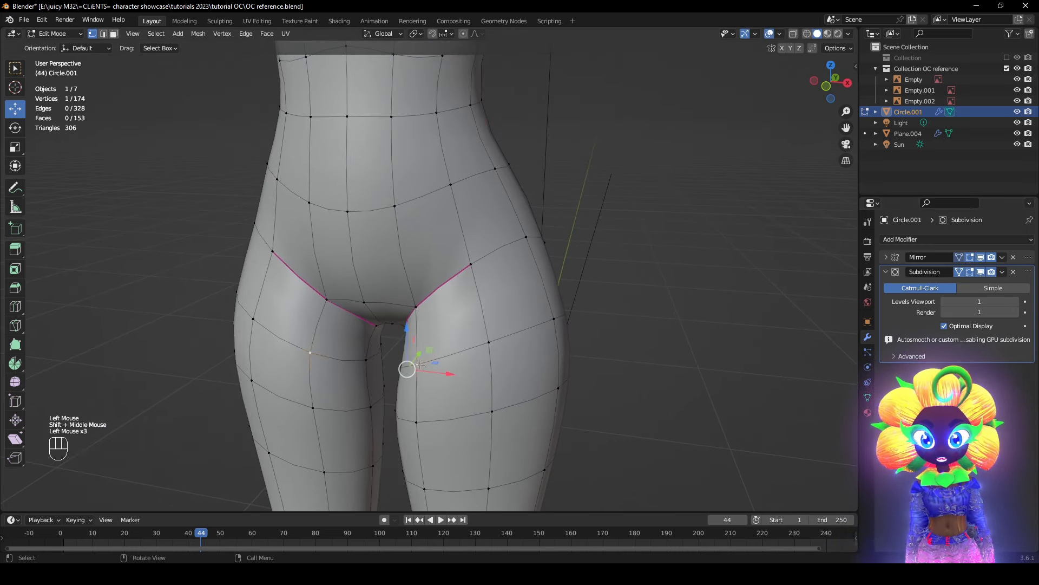
{"action": "key", "text": "g"}
{"action": "middle_click_drag", "start_coordinate": [441, 373], "coordinate": [606, 398]}
{"action": "left_click", "coordinate": [569, 409]}
- Reposition the vertices where the front leg crease meets the crotch so the crease line runs smoothly
{"action": "left_click", "coordinate": [415, 311]}
{"action": "middle_click_drag", "start_coordinate": [481, 361], "coordinate": [495, 310]}
{"action": "key", "text": "g"}
{"action": "left_click", "coordinate": [470, 352]}
{"action": "key", "text": "g"}
{"action": "left_click", "coordinate": [503, 413]}
{"action": "left_click", "coordinate": [357, 329], "text": "shift"}
{"action": "key", "text": "g"}
{"action": "left_click", "coordinate": [508, 356]}
{"action": "left_click_drag", "start_coordinate": [439, 332], "coordinate": [428, 336]}
{"action": "middle_click_drag", "start_coordinate": [428, 336], "coordinate": [413, 377]}
{"action": "key", "text": "ctrl+z"}
- Shift the inner-thigh vertices below the crotch in the front view, using the wireframe against the reference, and clear the selection
{"action": "key", "text": "g"}
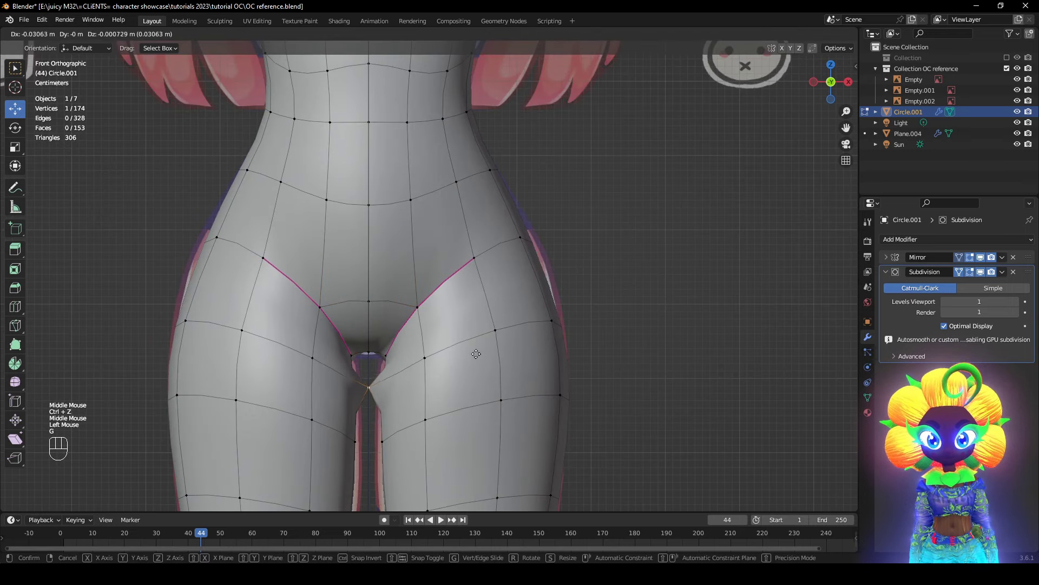
{"action": "left_click", "coordinate": [481, 354]}
{"action": "mouse_move", "coordinate": [481, 355]}
{"action": "middle_mouse_down", "text": "shift"}
{"action": "mouse_move", "coordinate": [495, 256]}
{"action": "mouse_move", "coordinate": [509, 261]}
{"action": "middle_mouse_up", "text": "shift"}
{"action": "key", "text": "z"}
{"action": "left_click", "coordinate": [397, 257]}
{"action": "key", "text": "z"}
{"action": "key", "text": "g"}
{"action": "left_click", "coordinate": [494, 274]}
{"action": "left_click", "coordinate": [703, 267]}
- Turn off the Subdivision viewport display and move the crotch underside crease vertex about 0.007 m in Y and 0.016 m in Z in the side view
{"action": "middle_click_drag", "start_coordinate": [606, 257], "coordinate": [758, 233]}
{"action": "scroll", "coordinate": [758, 234], "scroll_direction": "down", "scroll_amount": 1}
{"action": "middle_click_drag", "start_coordinate": [758, 234], "coordinate": [837, 238]}
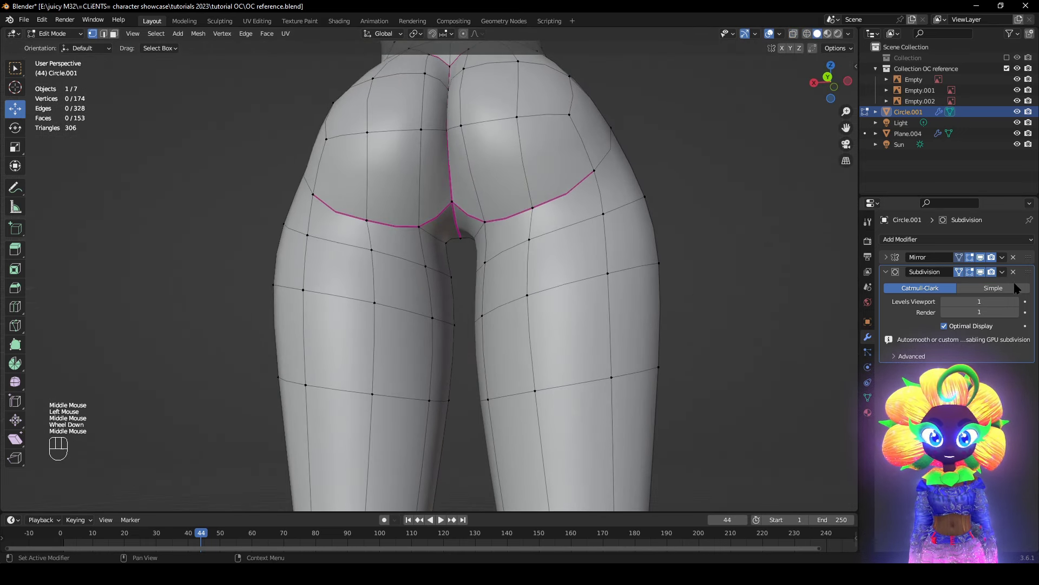
{"action": "left_click_drag", "start_coordinate": [980, 273], "coordinate": [969, 273]}
{"action": "middle_click_drag", "start_coordinate": [458, 201], "coordinate": [512, 211]}
{"action": "left_click", "coordinate": [469, 203]}
{"action": "left_click", "coordinate": [481, 256]}
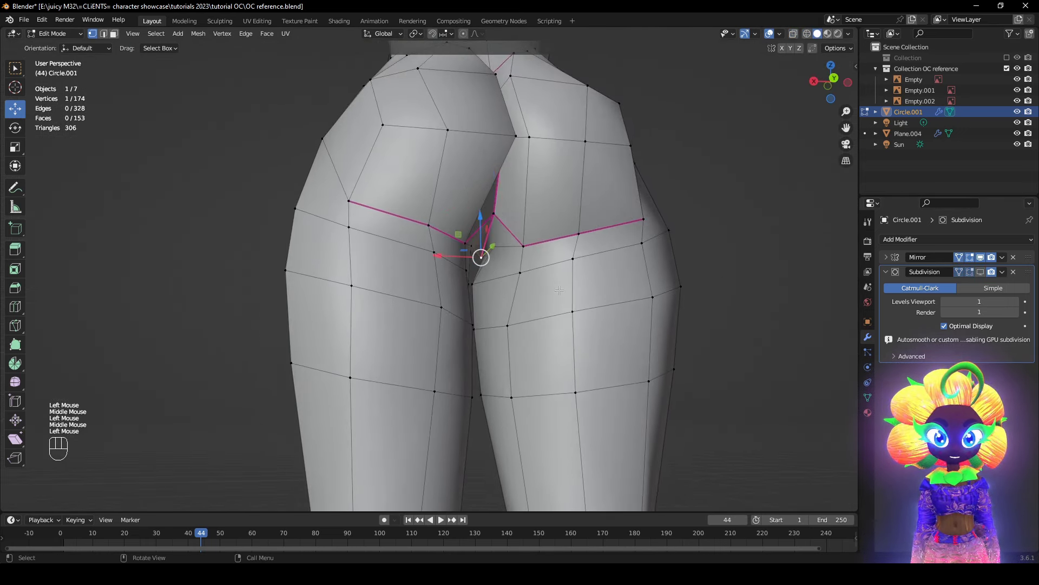
{"action": "middle_click_drag", "start_coordinate": [480, 256], "coordinate": [652, 306], "text": "alt"}
{"action": "key", "text": "z"}
{"action": "key", "text": "g"}
{"action": "left_click", "coordinate": [673, 391]}
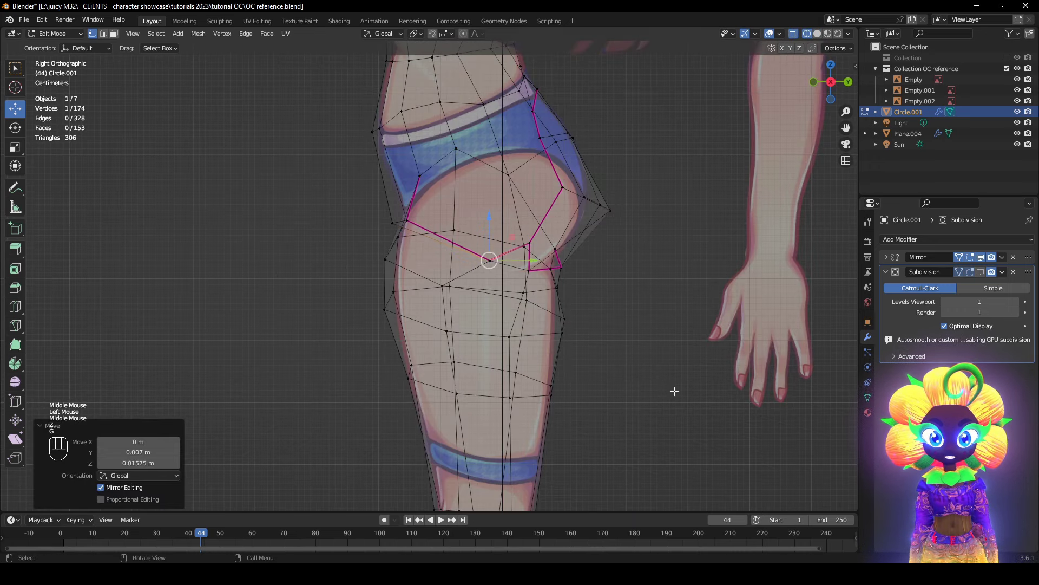
- Nudge the crotch underside vertex another 0.001 m in Y and 0.005 m in Z, and restore the subdivision preview
{"action": "middle_click_drag", "start_coordinate": [673, 391], "coordinate": [549, 398], "text": "shift"}
{"action": "scroll", "coordinate": [549, 398], "scroll_direction": "up", "scroll_amount": 1, "text": "shift"}
{"action": "scroll", "coordinate": [550, 398], "scroll_direction": "up", "scroll_amount": 1}
{"action": "key", "text": "z"}
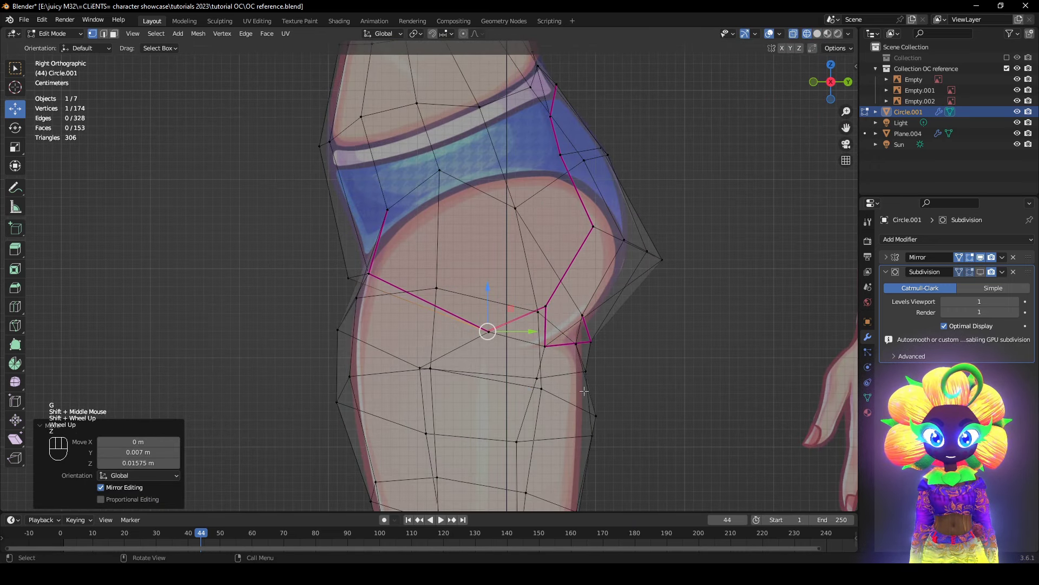
{"action": "key", "text": "z"}
{"action": "key", "text": "z"}
{"action": "key", "text": "z"}
{"action": "middle_click_drag", "start_coordinate": [398, 389], "coordinate": [639, 414]}
{"action": "key", "text": "z"}
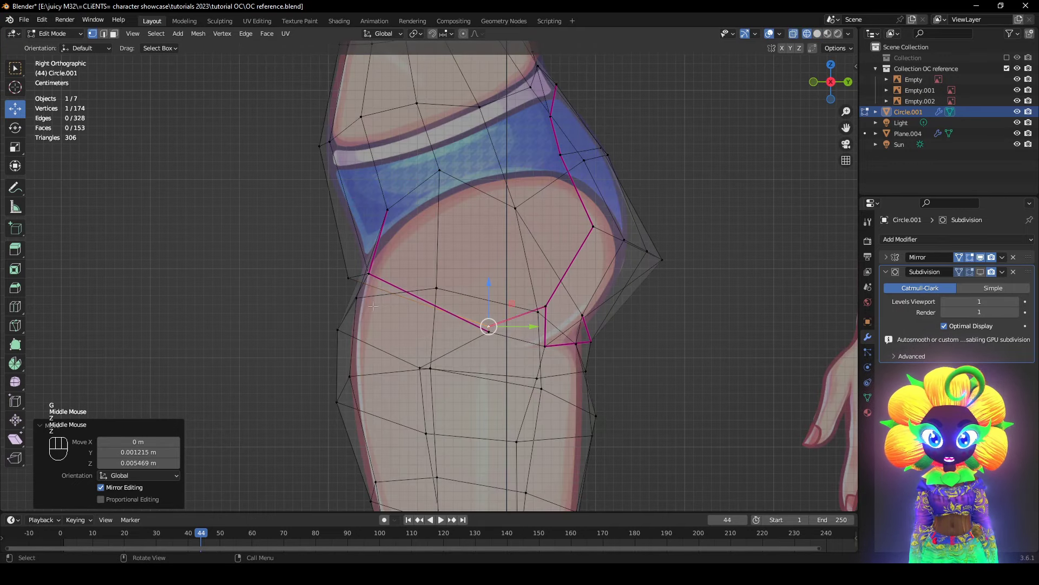
{"action": "key", "text": "alt+z"}
{"action": "mouse_move", "coordinate": [373, 306]}
{"action": "middle_mouse_down"}
{"action": "mouse_move", "coordinate": [354, 279]}
{"action": "mouse_move", "coordinate": [408, 279]}
{"action": "middle_mouse_up"}
{"action": "scroll", "coordinate": [367, 274], "scroll_direction": "down", "scroll_amount": 3}
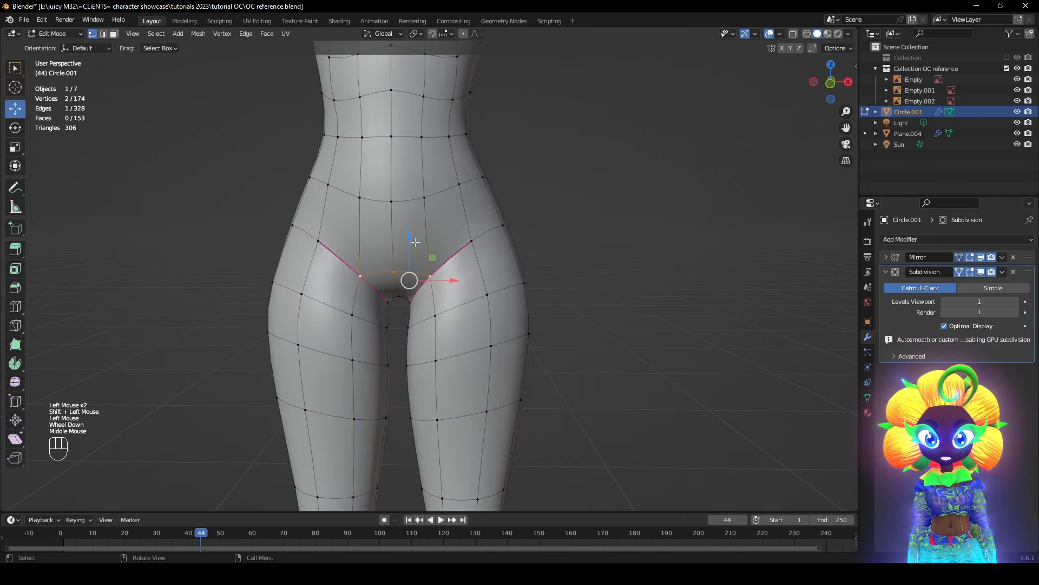
- Try lowering the front crotch edge by about 0.046 m along Z and compare it with the side reference
{"action": "left_click_drag", "start_coordinate": [410, 256], "coordinate": [412, 271]}
{"action": "middle_click_drag", "start_coordinate": [419, 279], "coordinate": [541, 317]}
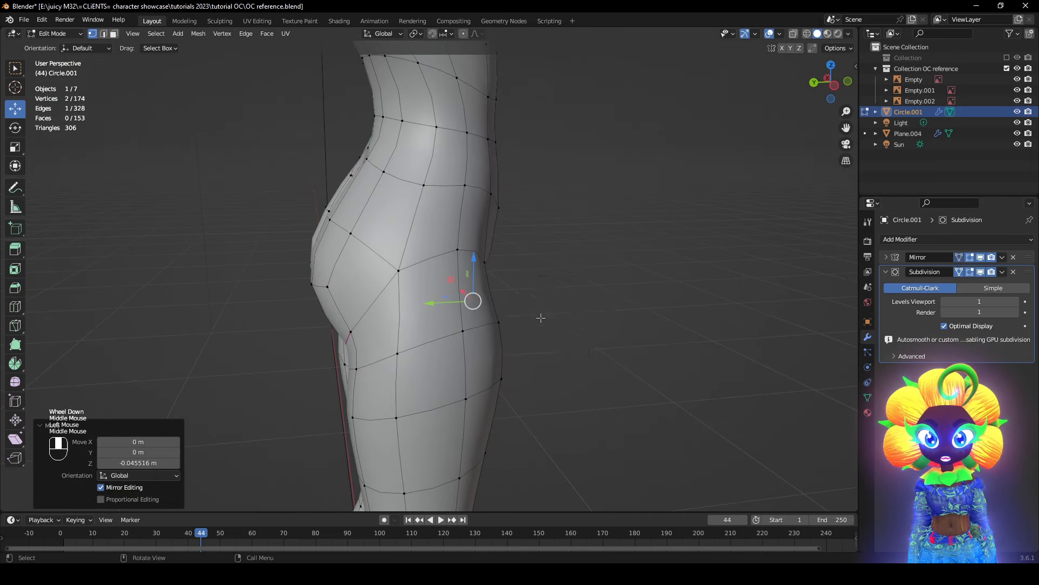
{"action": "key", "text": "z"}
{"action": "middle_click_drag", "start_coordinate": [398, 306], "coordinate": [375, 311]}
{"action": "key", "text": "z"}
{"action": "middle_click_drag", "start_coordinate": [728, 346], "coordinate": [576, 347], "text": "alt"}
{"action": "key", "text": "z"}
{"action": "scroll", "coordinate": [305, 349], "scroll_direction": "up", "scroll_amount": 2}
{"action": "middle_click_drag", "start_coordinate": [305, 349], "coordinate": [378, 379], "text": "alt"}
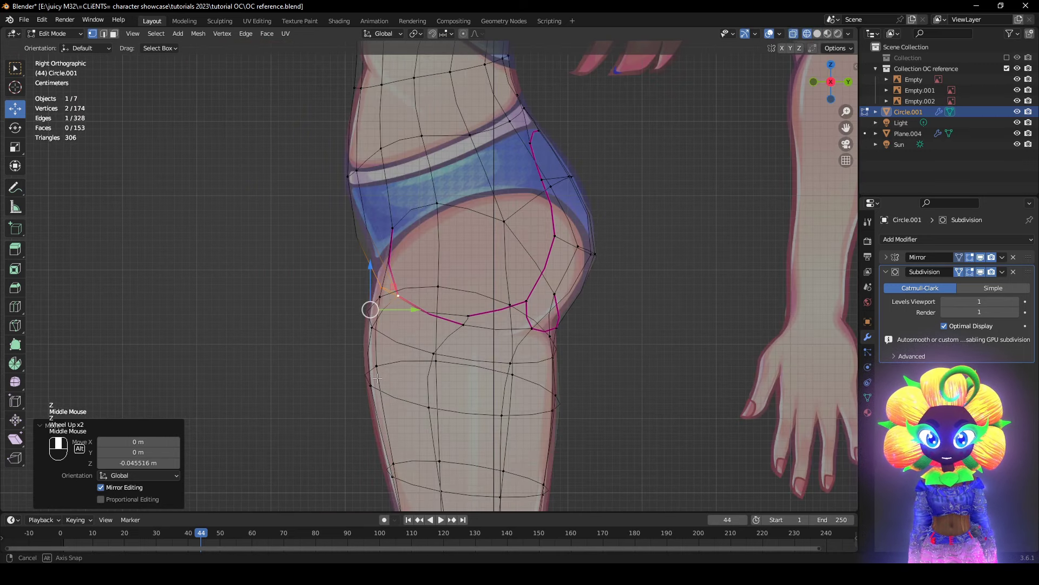
{"action": "scroll", "coordinate": [681, 373], "scroll_direction": "down", "scroll_amount": 2}
{"action": "left_click", "coordinate": [514, 359]}
{"action": "middle_click_drag", "start_coordinate": [487, 355], "coordinate": [561, 367]}
{"action": "key", "text": "ctrl+z"}
{"action": "key", "text": "ctrl+z"}
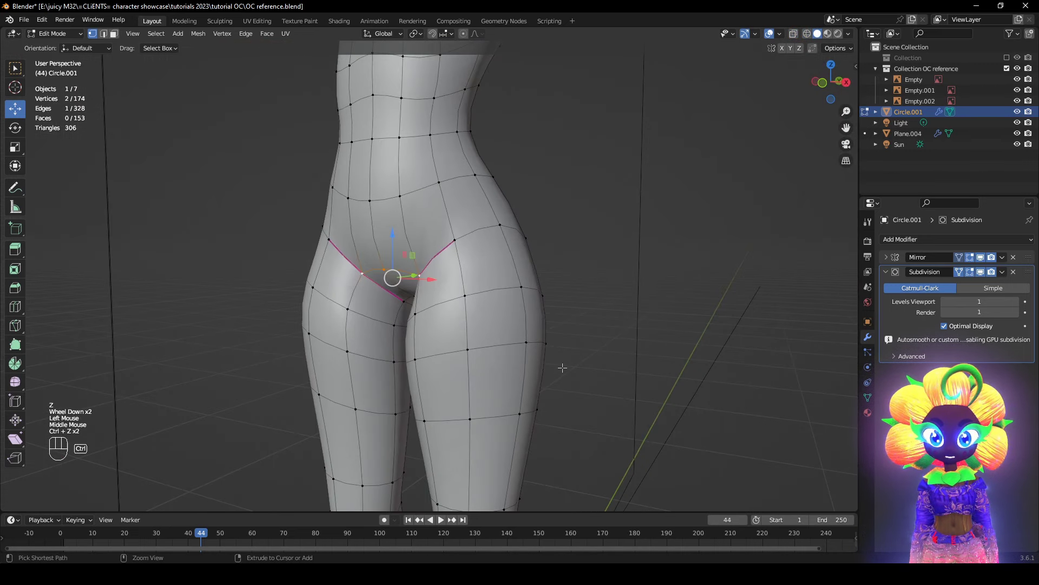
- Examine the smoothed hips with overlays hidden and shown, and view the whole body against the front reference
{"action": "middle_click_drag", "start_coordinate": [753, 128], "coordinate": [763, 127]}
{"action": "left_click", "coordinate": [770, 35]}
{"action": "middle_click_drag", "start_coordinate": [694, 160], "coordinate": [630, 270]}
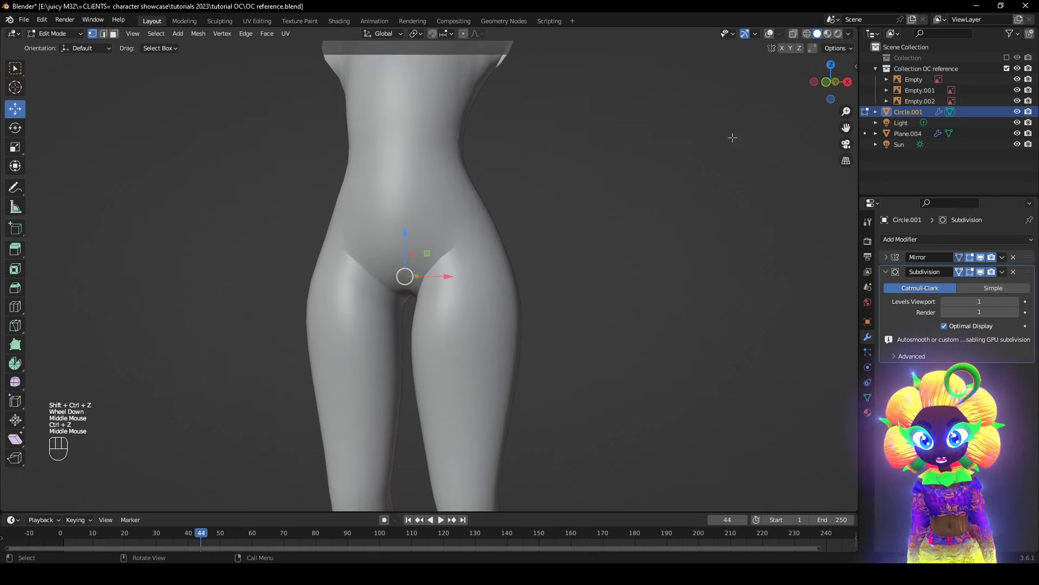
{"action": "left_click", "coordinate": [771, 36]}
{"action": "mouse_move", "coordinate": [662, 220]}
{"action": "middle_mouse_down"}
{"action": "mouse_move", "coordinate": [701, 223]}
{"action": "mouse_move", "coordinate": [679, 222]}
{"action": "middle_mouse_up"}
{"action": "left_click", "coordinate": [701, 223]}
{"action": "key", "text": "a"}
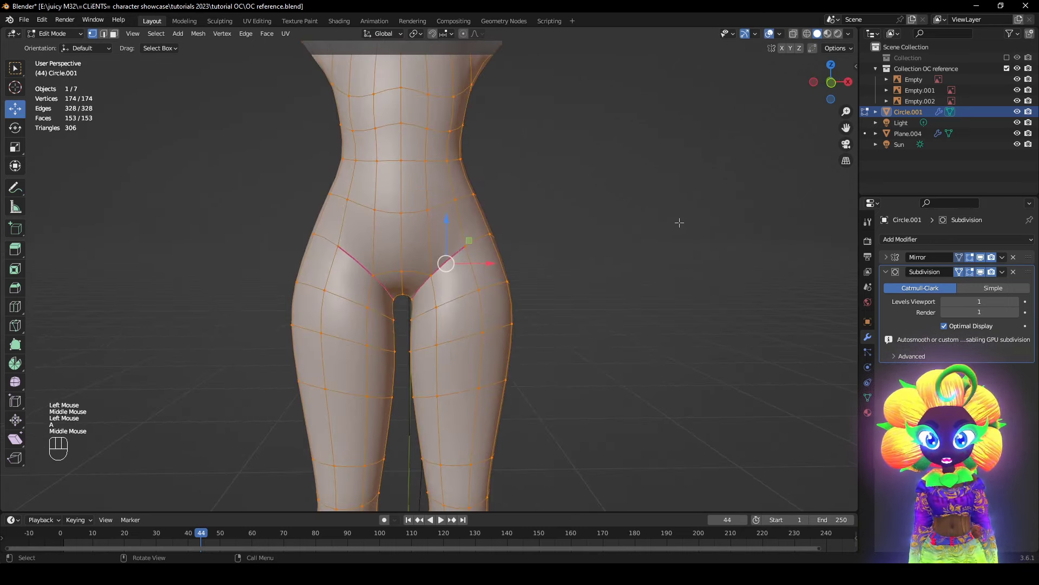
{"action": "key", "text": "KP_1"}
{"action": "key", "text": "KP_Decimal"}
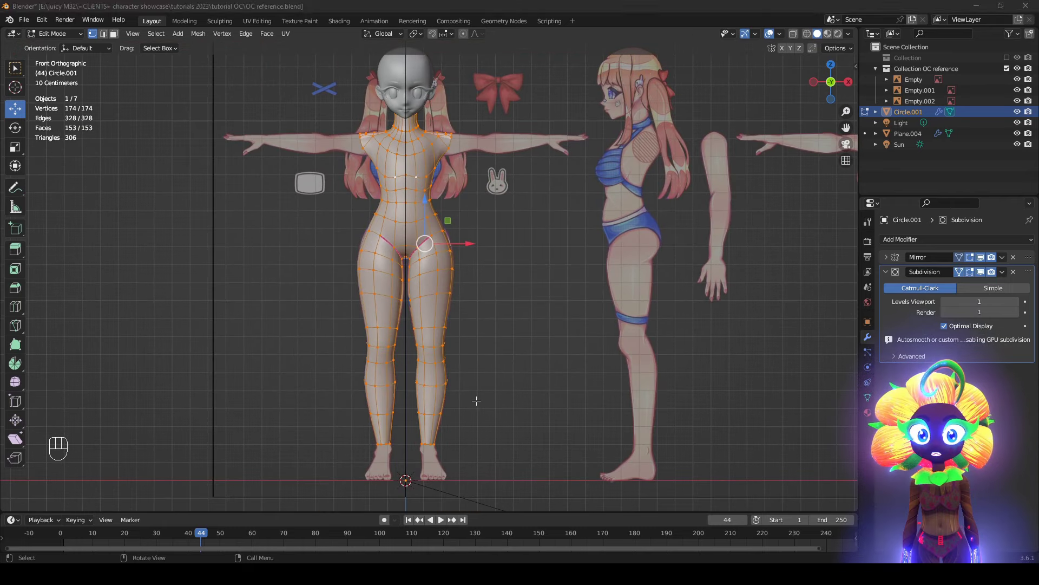
- Select and frame the edge across the front of the lower chest, and turn off the Subdivision viewport display
{"action": "middle_click_drag", "start_coordinate": [460, 311], "coordinate": [450, 308]}
{"action": "middle_click_drag", "start_coordinate": [448, 306], "coordinate": [453, 353], "text": "shift"}
{"action": "scroll", "coordinate": [430, 225], "scroll_direction": "up", "scroll_amount": 1}
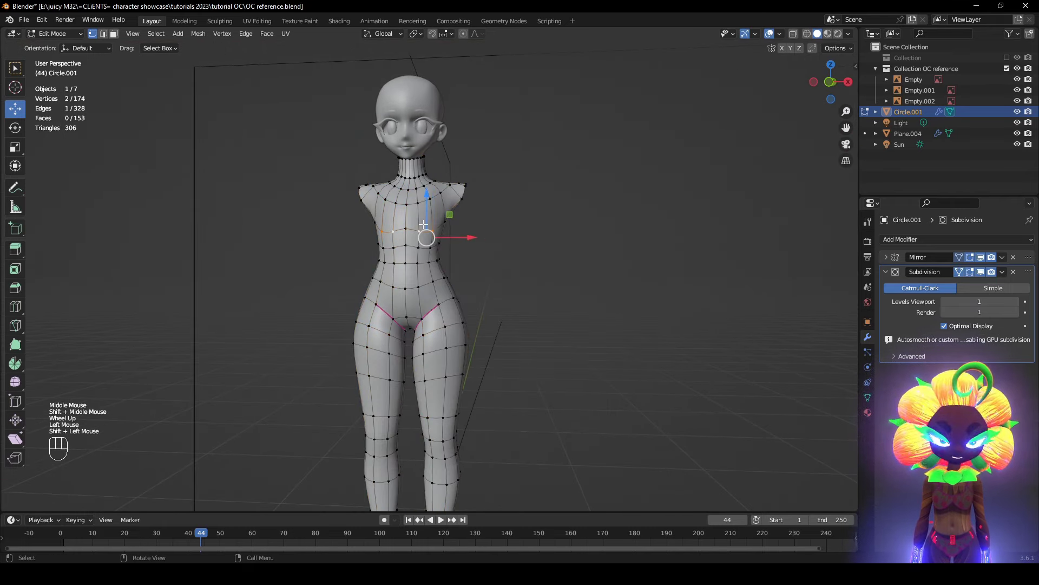
{"action": "key", "text": "KP_Decimal"}
{"action": "scroll", "coordinate": [428, 271], "scroll_direction": "down", "scroll_amount": 2}
{"action": "left_click", "coordinate": [980, 272]}
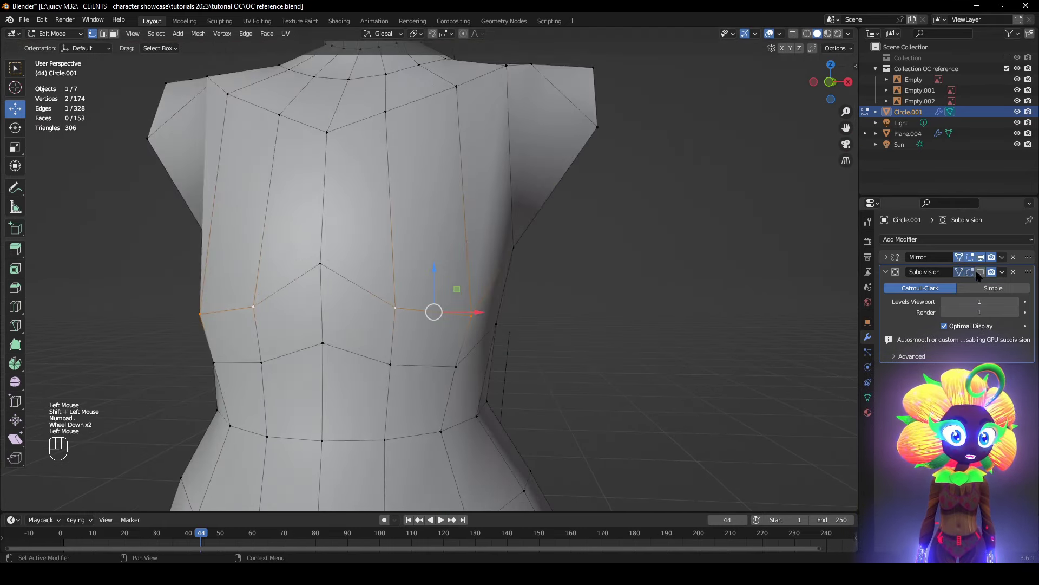
- Reposition the side ribcage vertex below the armhole in the right view to even out the surrounding faces
{"action": "middle_click_drag", "start_coordinate": [460, 255], "coordinate": [490, 311], "text": "shift"}
{"action": "middle_click_drag", "start_coordinate": [490, 311], "coordinate": [495, 297]}
{"action": "scroll", "coordinate": [496, 297], "scroll_direction": "down", "scroll_amount": 1}
{"action": "key", "text": "z"}
{"action": "key", "text": "z"}
{"action": "mouse_move", "coordinate": [558, 325]}
{"action": "middle_mouse_down"}
{"action": "mouse_move", "coordinate": [437, 313]}
{"action": "mouse_move", "coordinate": [340, 357]}
{"action": "middle_mouse_up"}
{"action": "key", "text": "z"}
{"action": "left_click", "coordinate": [446, 337]}
{"action": "key", "text": "z"}
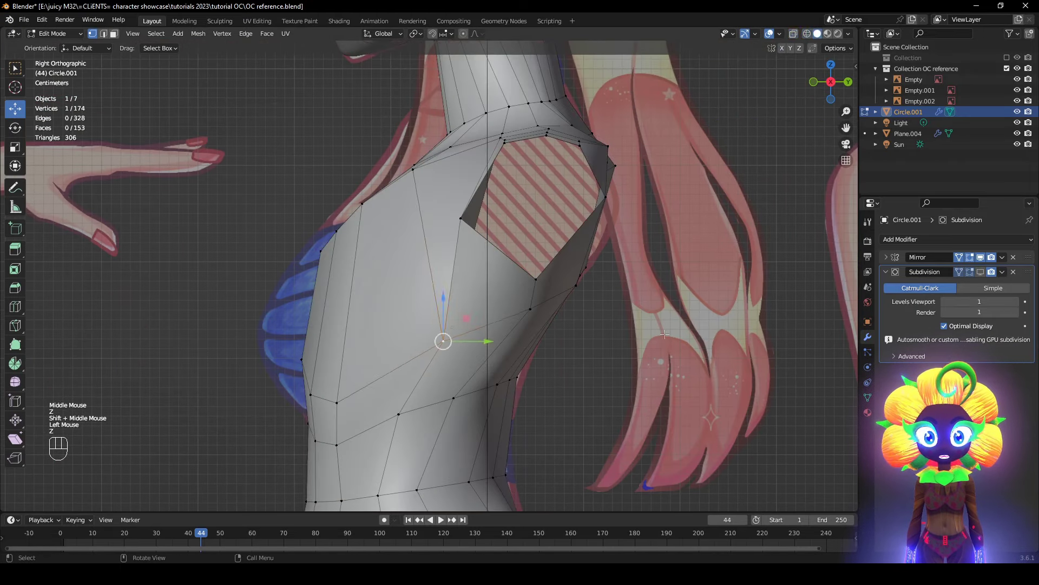
{"action": "key", "text": "g"}
{"action": "left_click", "coordinate": [584, 331]}
- Move the outer upper-back vertex about 0.021 m down and 0.008 m inward in the back view, and fine-tune its position
{"action": "middle_click_drag", "start_coordinate": [578, 334], "coordinate": [517, 346]}
{"action": "middle_click_drag", "start_coordinate": [574, 349], "coordinate": [436, 325]}
{"action": "scroll", "coordinate": [484, 341], "scroll_direction": "down", "scroll_amount": 1}
{"action": "left_click", "coordinate": [459, 311]}
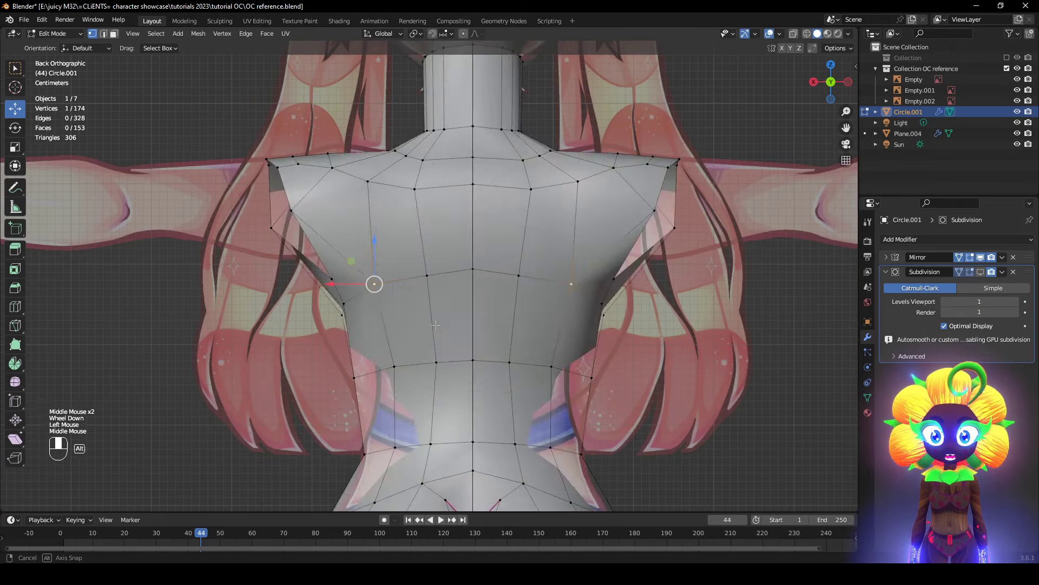
{"action": "key", "text": "z"}
{"action": "key", "text": "z"}
{"action": "key", "text": "z"}
{"action": "key", "text": "g"}
{"action": "left_click", "coordinate": [440, 275]}
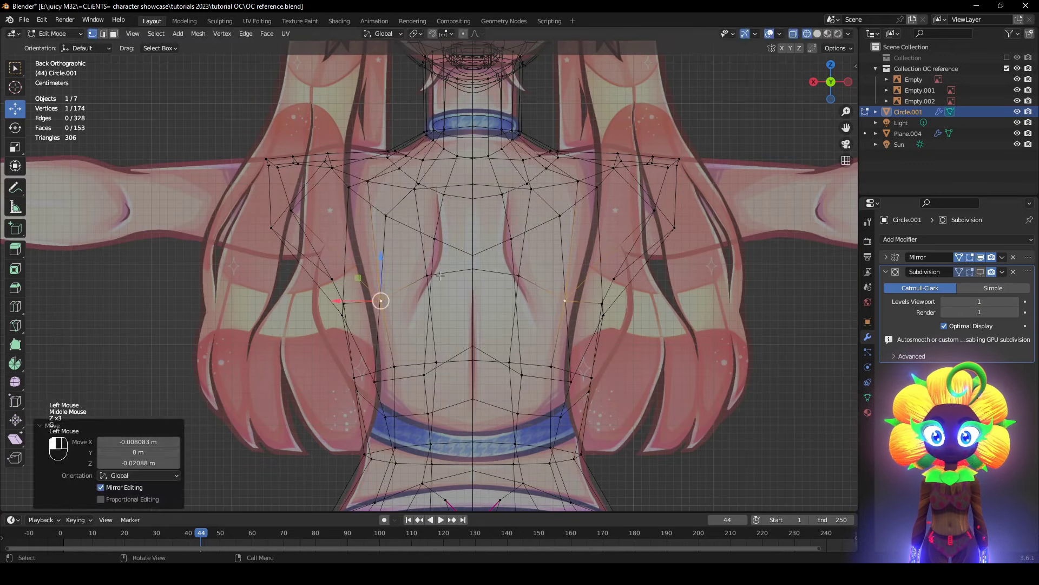
{"action": "key", "text": "g"}
{"action": "left_click", "coordinate": [437, 278]}
{"action": "key", "text": "z"}
{"action": "middle_click_drag", "start_coordinate": [437, 277], "coordinate": [479, 336]}
{"action": "left_click", "coordinate": [426, 336]}
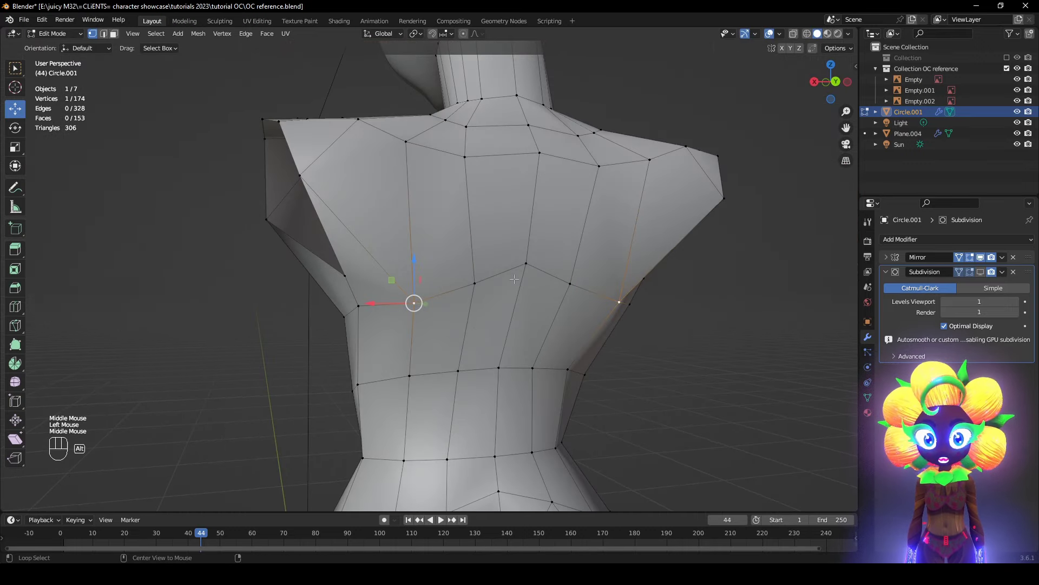
{"action": "middle_click_drag", "start_coordinate": [395, 298], "coordinate": [424, 199]}
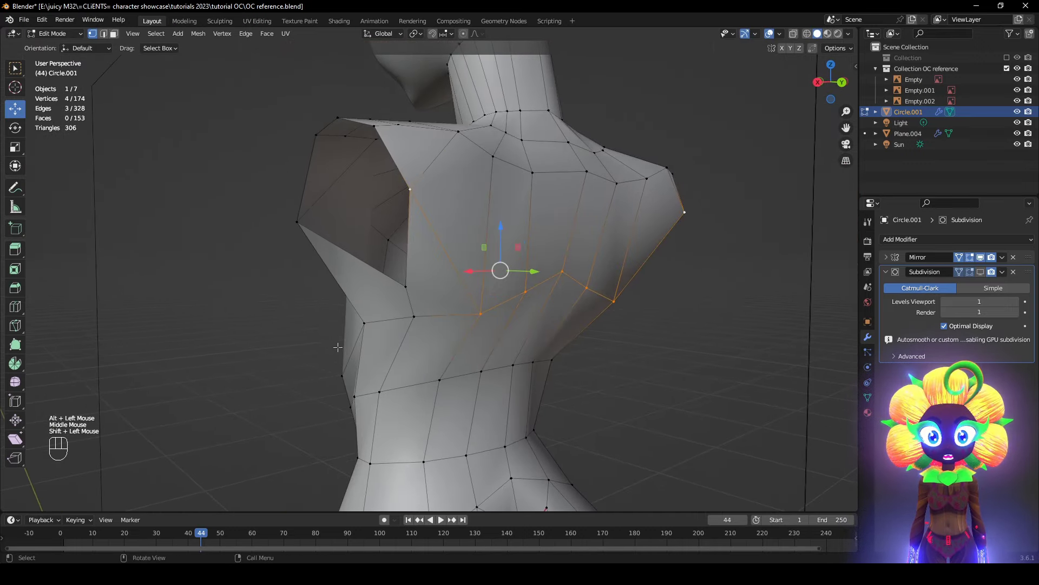
{"action": "middle_click_drag", "start_coordinate": [337, 347], "coordinate": [405, 345]}
- Extrude the armhole's open border loop outward along the X axis in the front view
{"action": "left_click", "coordinate": [416, 258], "text": "alt"}
{"action": "middle_click_drag", "start_coordinate": [428, 303], "coordinate": [563, 358]}
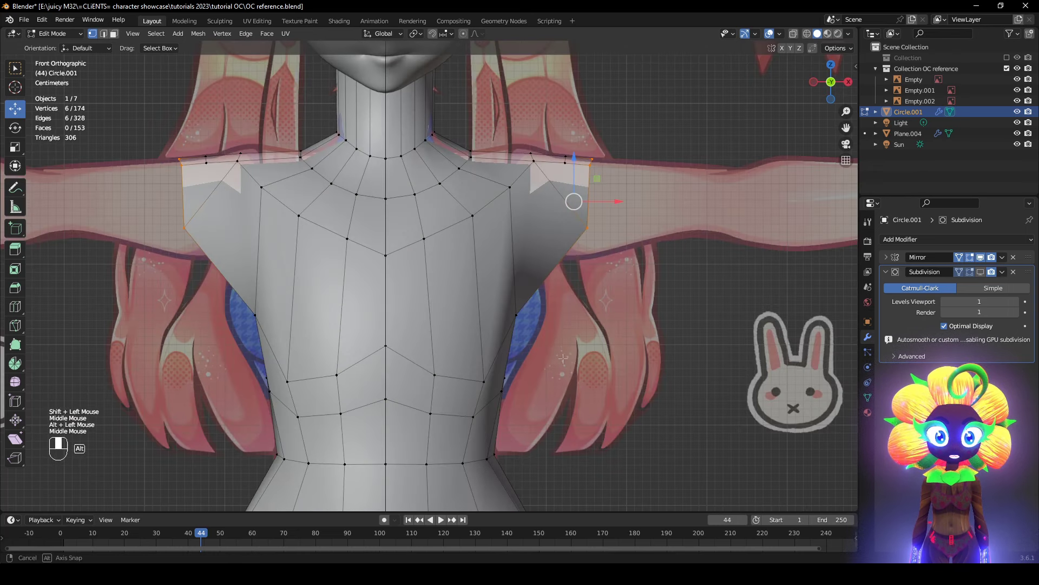
{"action": "key", "text": "z"}
{"action": "key", "text": "g"}
{"action": "right_click", "coordinate": [573, 341]}
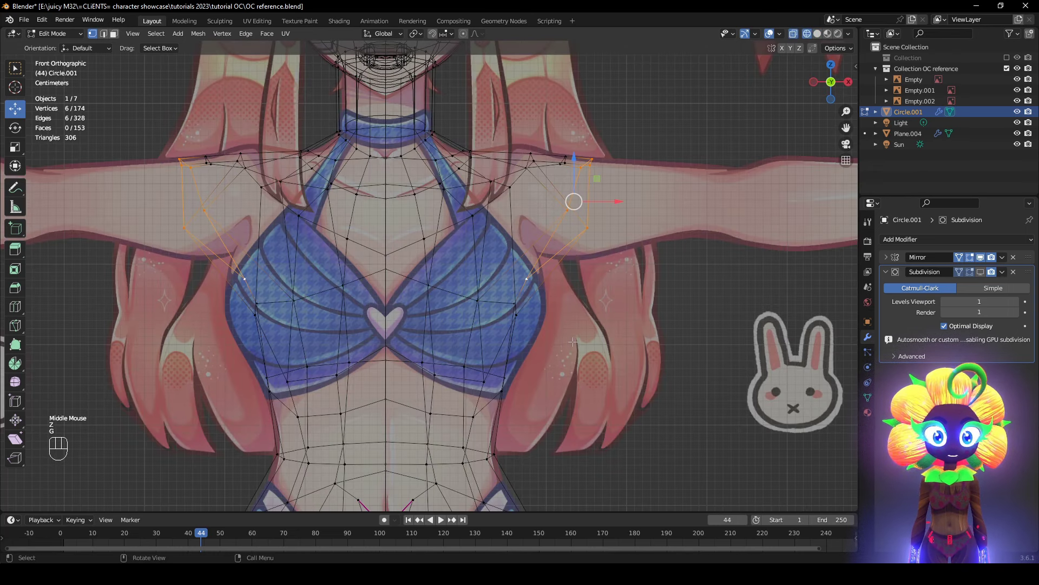
{"action": "key", "text": "e"}
{"action": "left_click", "coordinate": [608, 341]}
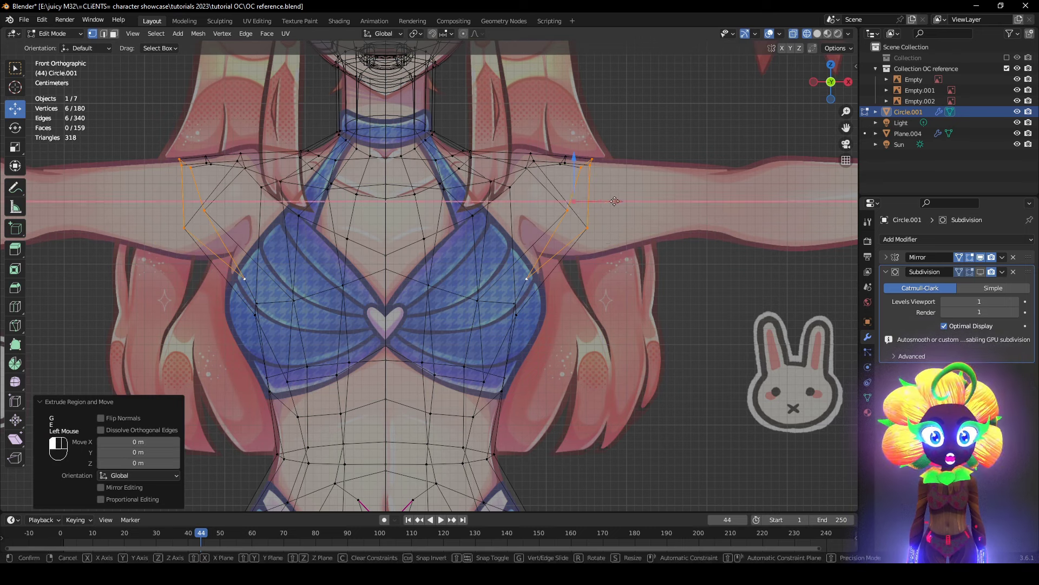
{"action": "key", "text": "z"}
{"action": "left_click", "coordinate": [702, 227]}
- Bevel the loop running across the chest, up to the armhole and around the upper back with one segment
{"action": "mouse_move", "coordinate": [702, 227]}
{"action": "middle_mouse_down"}
{"action": "mouse_move", "coordinate": [649, 244]}
{"action": "mouse_move", "coordinate": [590, 295]}
{"action": "mouse_move", "coordinate": [626, 276]}
{"action": "mouse_move", "coordinate": [467, 354]}
{"action": "middle_mouse_up"}
{"action": "left_click", "coordinate": [466, 354], "text": "alt"}
{"action": "left_click", "coordinate": [584, 201], "text": "alt+shift"}
{"action": "middle_click_drag", "start_coordinate": [584, 201], "coordinate": [458, 343]}
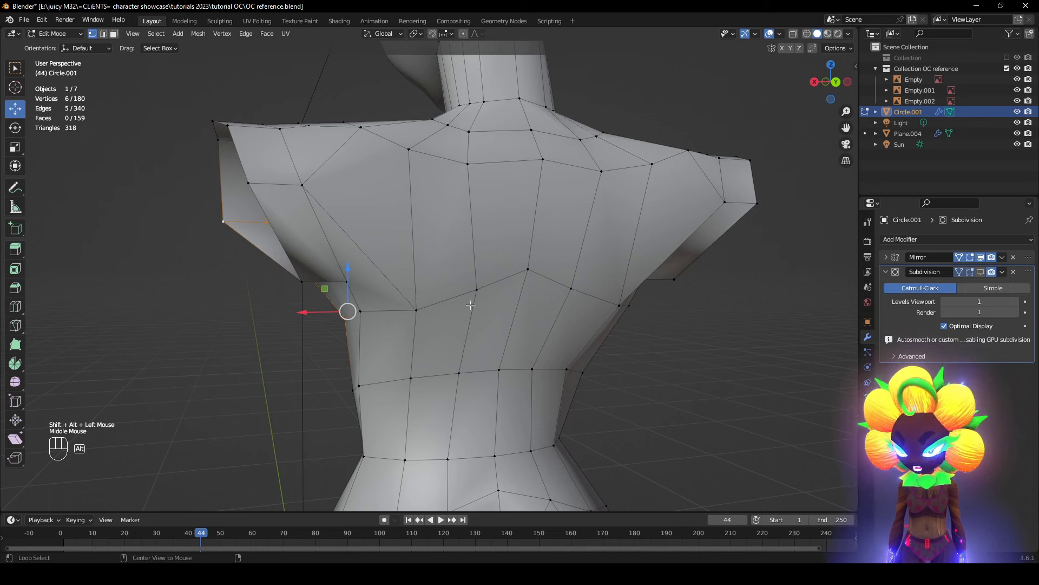
{"action": "middle_click_drag", "start_coordinate": [283, 188], "coordinate": [565, 326]}
{"action": "middle_click_drag", "start_coordinate": [610, 387], "coordinate": [599, 385], "text": "alt"}
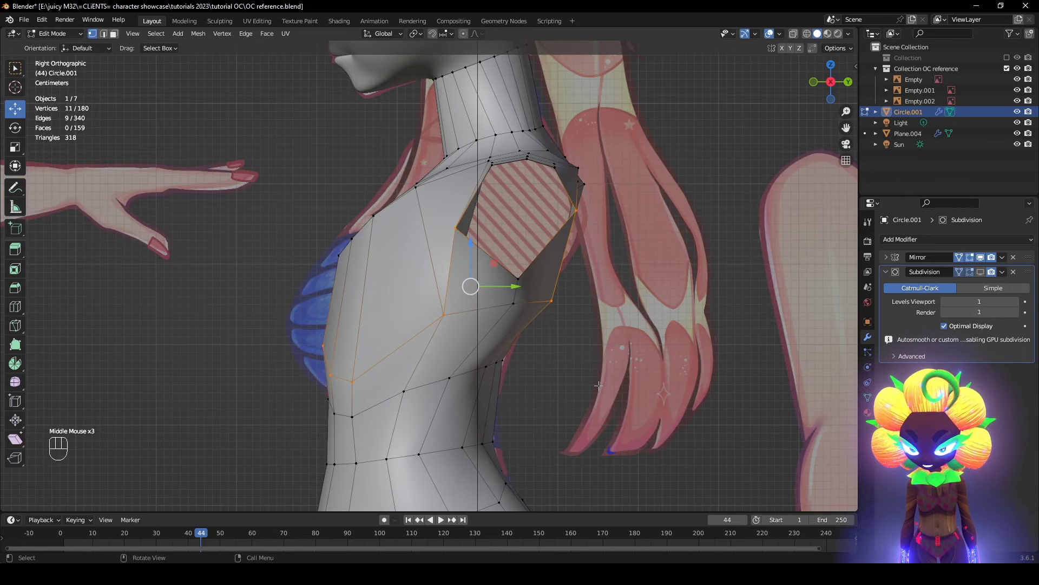
{"action": "key", "text": "ctrl+b"}
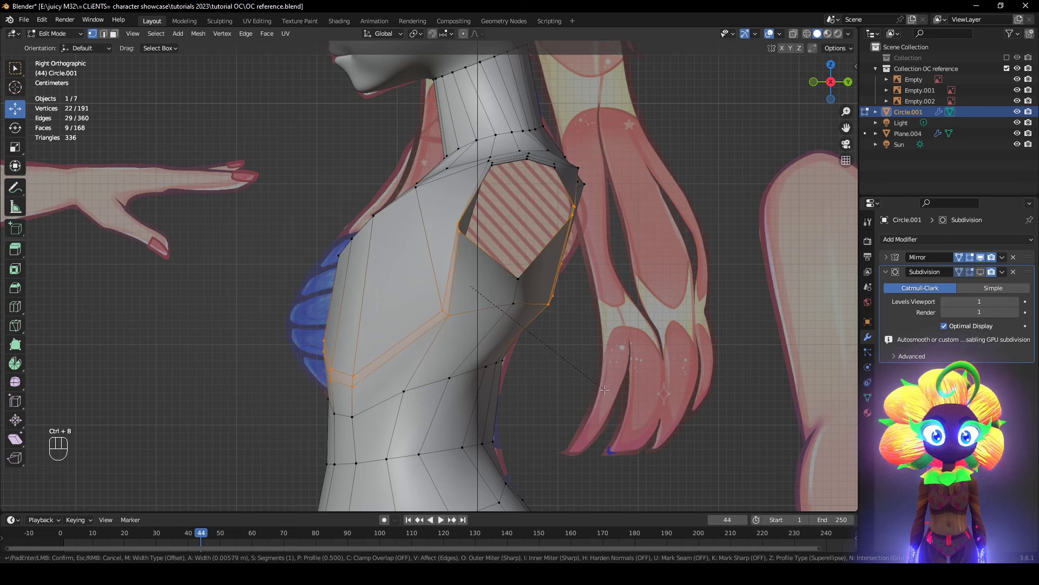
{"action": "left_click", "coordinate": [610, 391]}
{"action": "mouse_move", "coordinate": [558, 398]}
{"action": "middle_mouse_down"}
{"action": "mouse_move", "coordinate": [690, 420]}
{"action": "mouse_move", "coordinate": [494, 420]}
{"action": "middle_mouse_up"}
{"action": "key", "text": "z"}
{"action": "key", "text": "z"}
- Select the original eight-vertex armhole loop inside the extruded border and round it with the LoopTools Circle operation
{"action": "left_click", "coordinate": [385, 214], "text": "alt"}
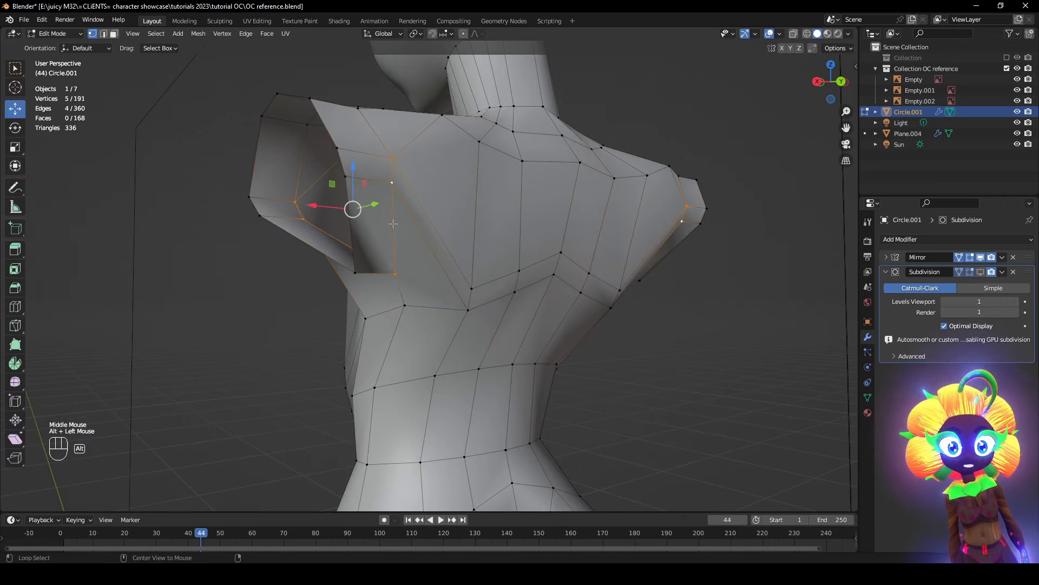
{"action": "middle_click_drag", "start_coordinate": [385, 217], "coordinate": [483, 345], "text": "shift"}
{"action": "left_click", "coordinate": [535, 312], "text": "alt+shift"}
{"action": "middle_click_drag", "start_coordinate": [535, 311], "coordinate": [439, 344]}
{"action": "key", "text": "z"}
{"action": "key", "text": "z"}
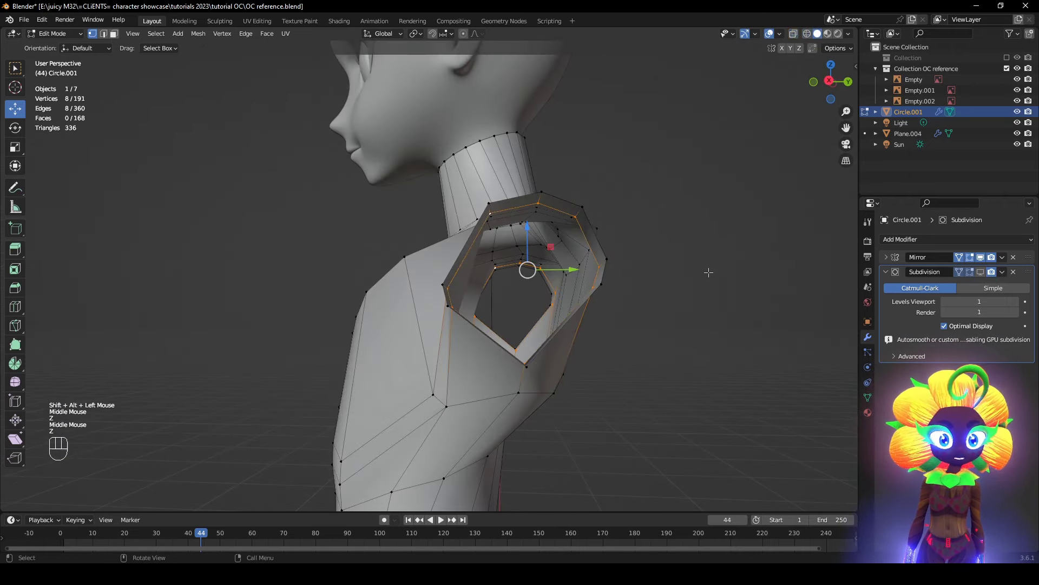
{"action": "right_click", "coordinate": [709, 273]}
{"action": "mouse_move", "coordinate": [704, 259]}
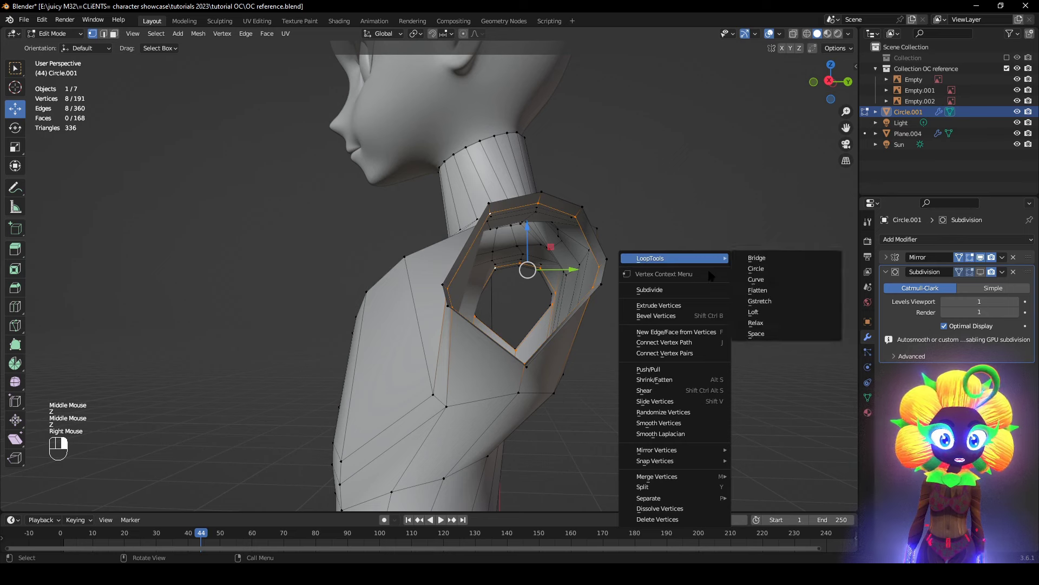
{"action": "left_click", "coordinate": [757, 270]}
- Select the outermost armhole loop and delete its vertices to remove the extruded border
{"action": "middle_click_drag", "start_coordinate": [596, 289], "coordinate": [642, 277]}
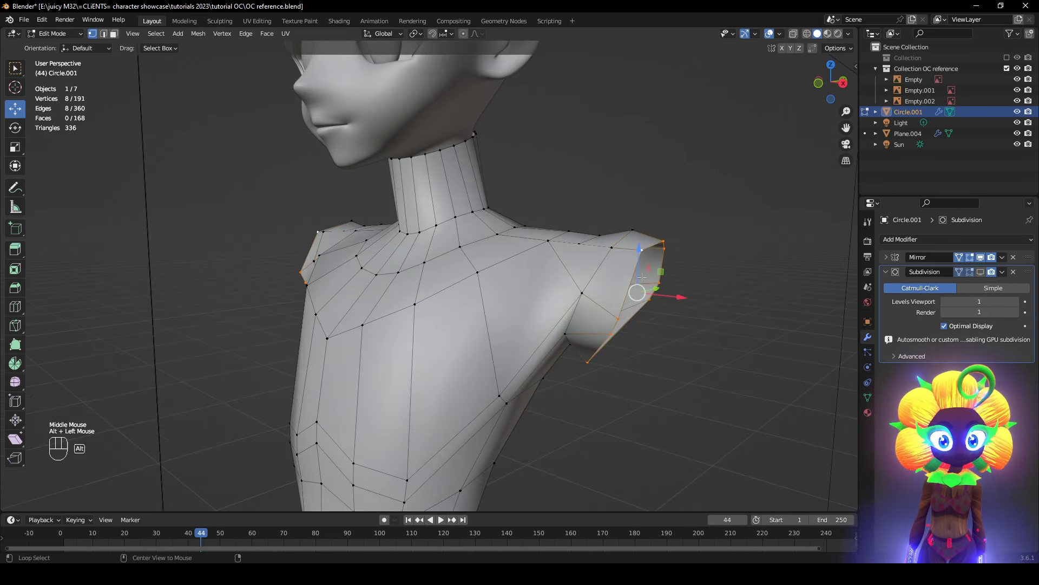
{"action": "key", "text": "x"}
{"action": "left_click", "coordinate": [677, 270]}
{"action": "key", "text": "x"}
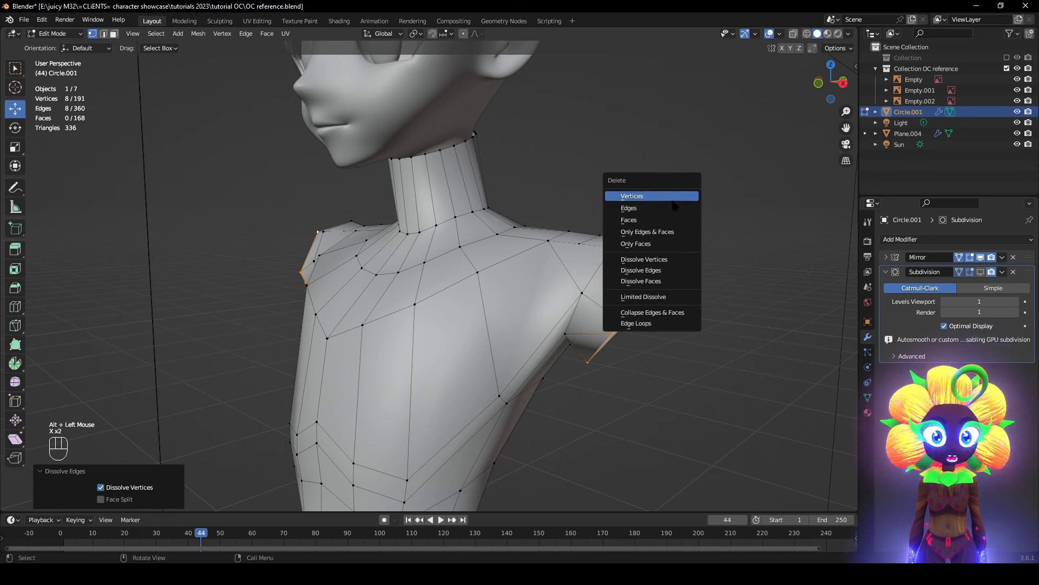
{"action": "left_click", "coordinate": [673, 198]}
- Move the rounded armhole loop about 0.014 m inward in the front view and readjust it to match the reference shoulder
{"action": "middle_click_drag", "start_coordinate": [623, 390], "coordinate": [628, 380]}
{"action": "key", "text": "z"}
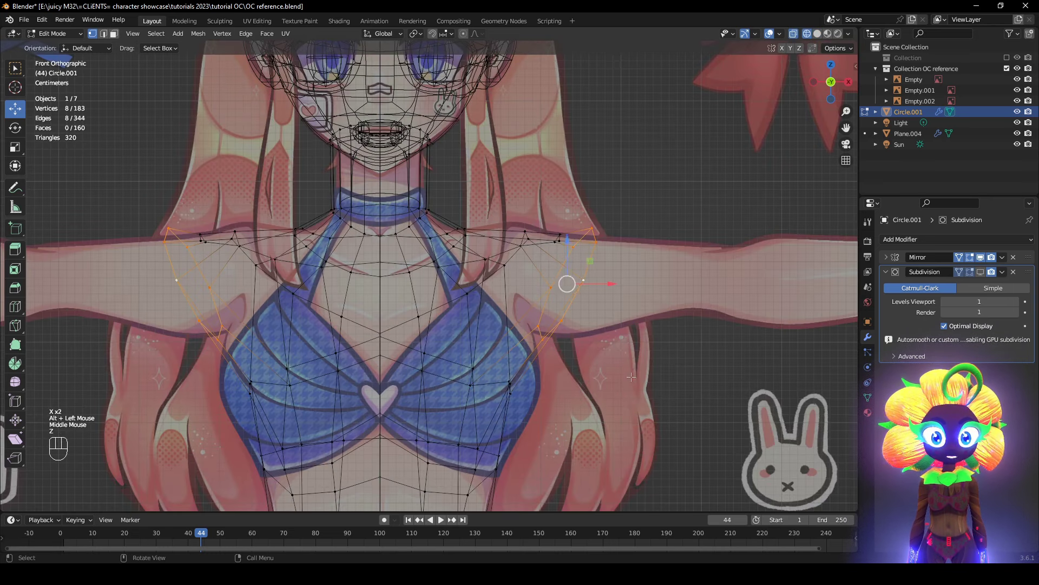
{"action": "key", "text": "g"}
{"action": "left_click", "coordinate": [625, 375]}
{"action": "key", "text": "z"}
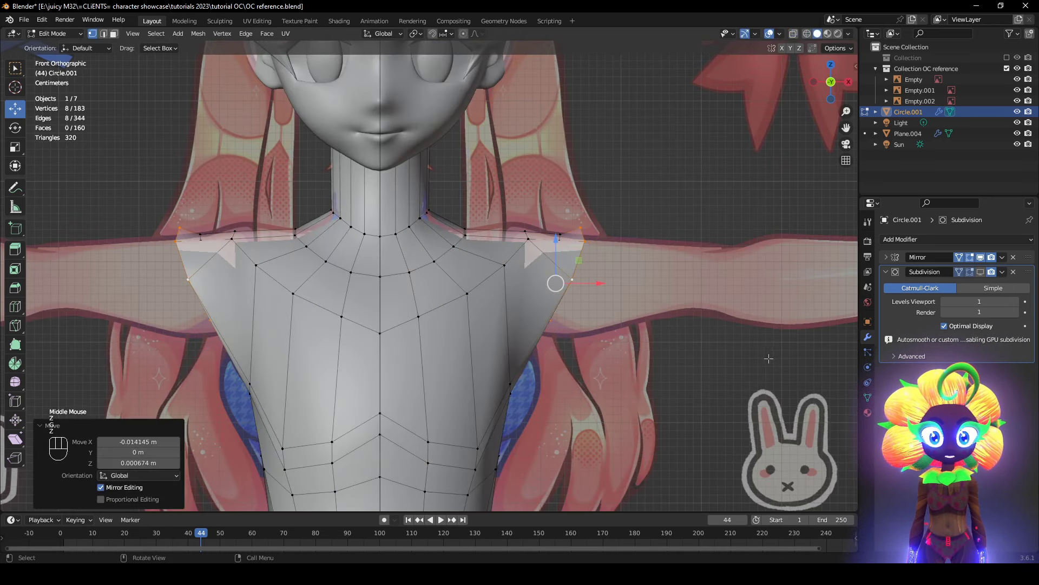
{"action": "key", "text": "z"}
{"action": "key", "text": "g"}
{"action": "left_click", "coordinate": [655, 347]}
{"action": "key", "text": "z"}
- Select two neighbouring vertices on the front of the shoulder beside the armhole and reposition them in the front view
{"action": "middle_click_drag", "start_coordinate": [654, 349], "coordinate": [662, 351], "text": "shift"}
{"action": "scroll", "coordinate": [519, 379], "scroll_direction": "up", "scroll_amount": 2}
{"action": "middle_click_drag", "start_coordinate": [514, 368], "coordinate": [481, 441]}
{"action": "left_click", "coordinate": [458, 291]}
{"action": "left_click", "coordinate": [459, 263], "text": "shift"}
{"action": "middle_click_drag", "start_coordinate": [540, 325], "coordinate": [540, 278]}
{"action": "key", "text": "z"}
{"action": "key", "text": "g"}
{"action": "left_click", "coordinate": [447, 347]}
- Select three connected vertices near the shoulder top and move them about 0.013 m inward and 0.008 m up in the front view
{"action": "left_click", "coordinate": [405, 351]}
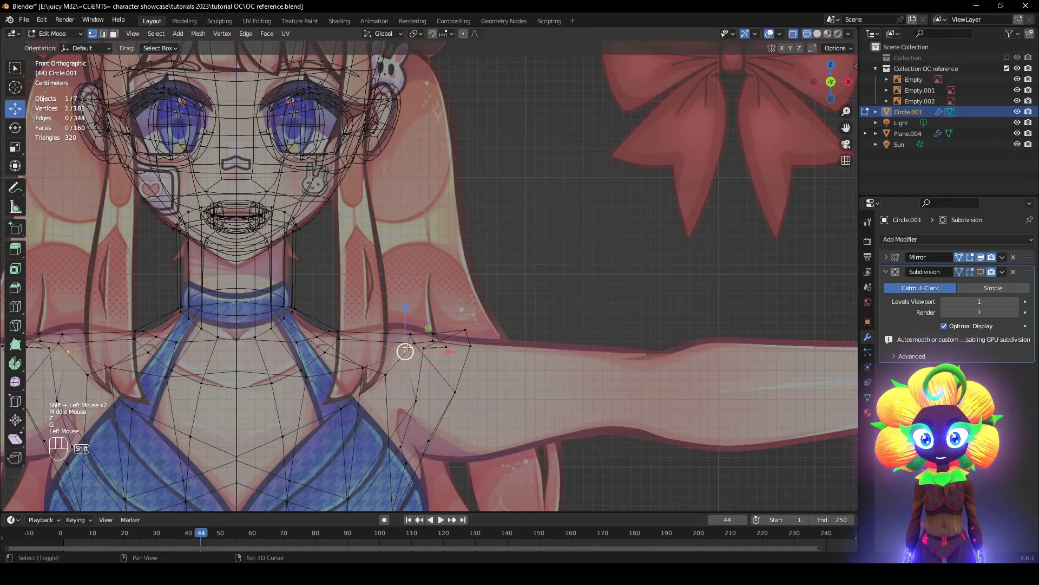
{"action": "left_click", "coordinate": [407, 354], "text": "shift"}
{"action": "key", "text": "g"}
{"action": "left_click", "coordinate": [453, 353]}
{"action": "key", "text": "z"}
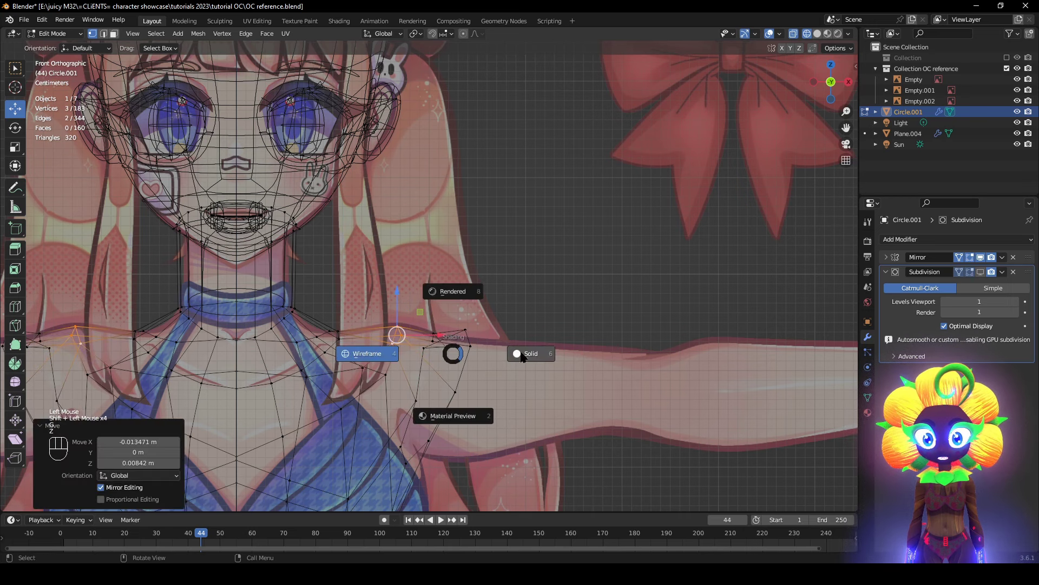
{"action": "middle_click_drag", "start_coordinate": [469, 350], "coordinate": [445, 391]}
- Reposition the three-vertex row across the shoulder next to the armhole, finishing with a move of about 0.011 m outward along X
{"action": "left_click", "coordinate": [444, 276]}
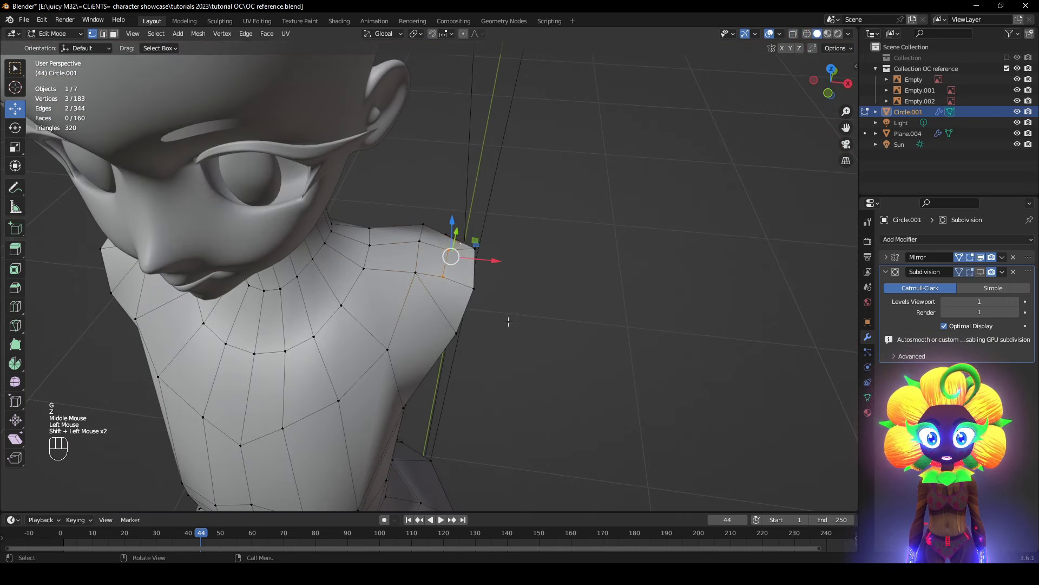
{"action": "middle_click_drag", "start_coordinate": [508, 322], "coordinate": [519, 265]}
{"action": "key", "text": "g"}
{"action": "left_click", "coordinate": [520, 267]}
{"action": "middle_click_drag", "start_coordinate": [557, 382], "coordinate": [377, 460]}
{"action": "mouse_move", "coordinate": [511, 411]}
{"action": "middle_mouse_down"}
{"action": "mouse_move", "coordinate": [576, 352]}
{"action": "mouse_move", "coordinate": [670, 338]}
{"action": "mouse_move", "coordinate": [647, 358]}
{"action": "mouse_move", "coordinate": [574, 379]}
{"action": "middle_mouse_up"}
{"action": "key", "text": "z"}
{"action": "key", "text": "g"}
{"action": "left_click", "coordinate": [528, 391]}
{"action": "key", "text": "z"}
- Smooth the selected three shoulder vertices once with a smoothing of 0.5
{"action": "middle_click_drag", "start_coordinate": [640, 340], "coordinate": [745, 390]}
{"action": "right_click", "coordinate": [744, 390]}
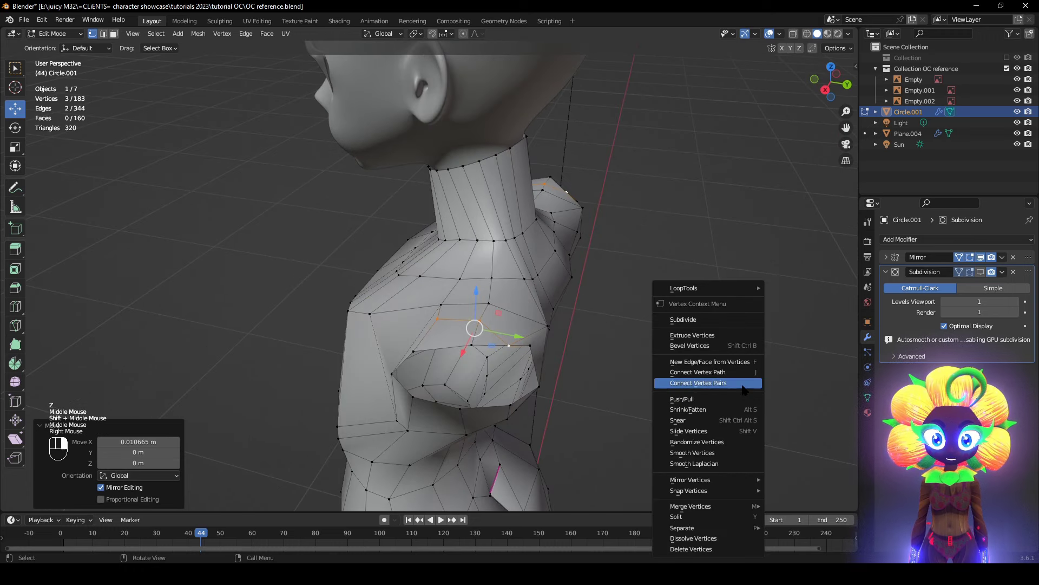
{"action": "left_click", "coordinate": [706, 452]}
{"action": "scroll", "coordinate": [569, 433], "scroll_direction": "up", "scroll_amount": 2}
{"action": "middle_click_drag", "start_coordinate": [568, 433], "coordinate": [544, 440]}
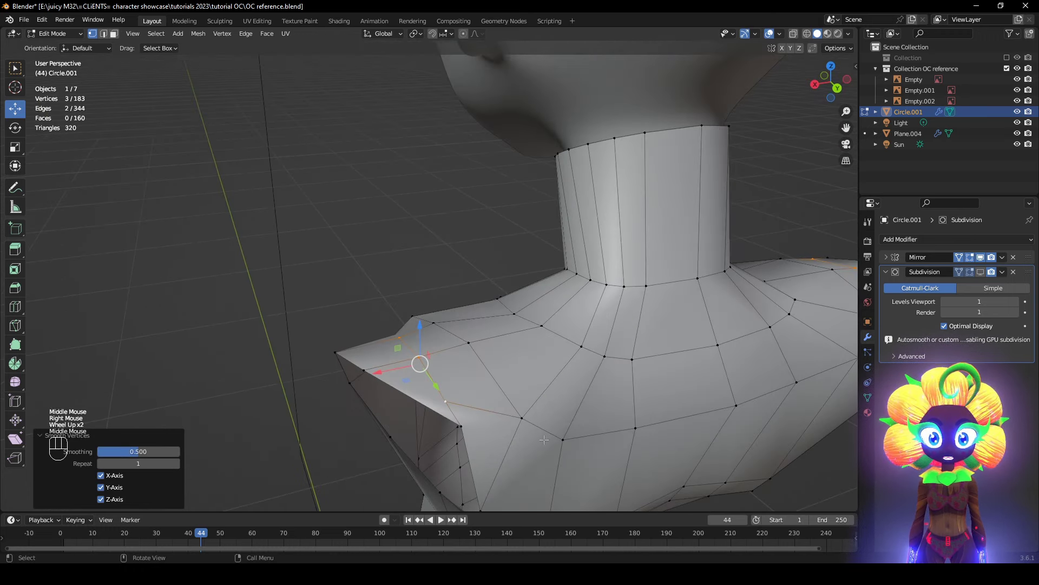
- Move the single vertex at the back of the shoulder slightly forward along Y
{"action": "left_click", "coordinate": [466, 427]}
{"action": "middle_click_drag", "start_coordinate": [466, 427], "coordinate": [551, 467]}
{"action": "middle_click_drag", "start_coordinate": [512, 400], "coordinate": [572, 365]}
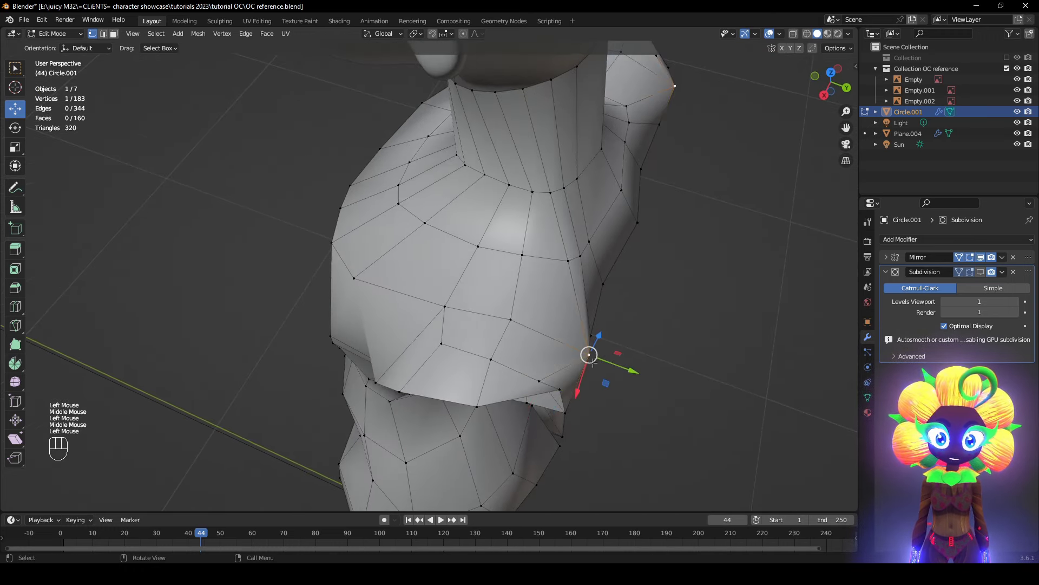
{"action": "left_click_drag", "start_coordinate": [624, 368], "coordinate": [603, 360]}
- Select the three-vertex row running over the shoulder top and reposition it in the right view to match the reference shoulder
{"action": "left_click", "coordinate": [445, 308]}
{"action": "middle_click_drag", "start_coordinate": [441, 344], "coordinate": [469, 334]}
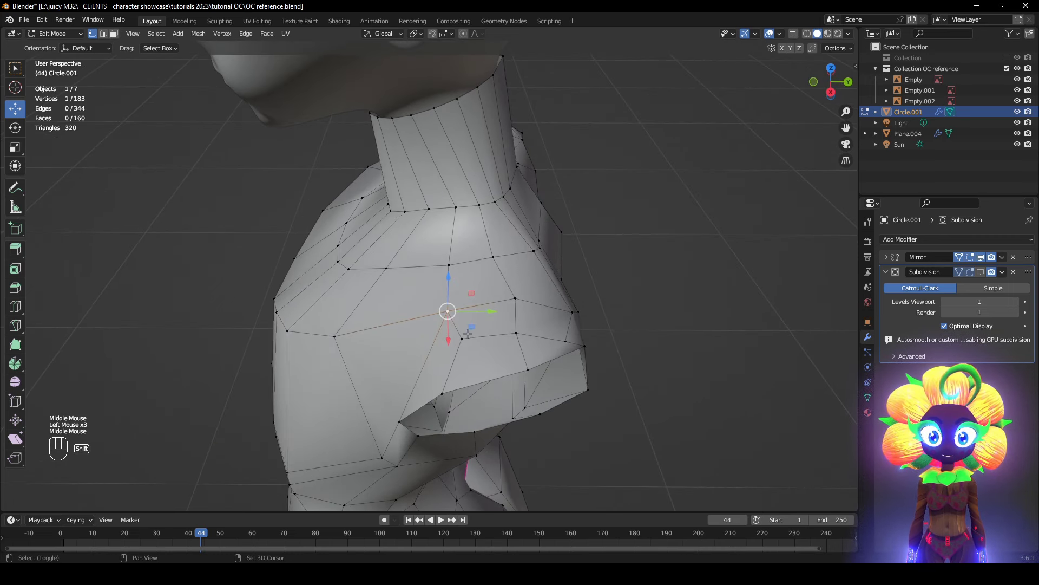
{"action": "middle_click_drag", "start_coordinate": [554, 334], "coordinate": [551, 296], "text": "alt"}
{"action": "key", "text": "z"}
{"action": "key", "text": "g"}
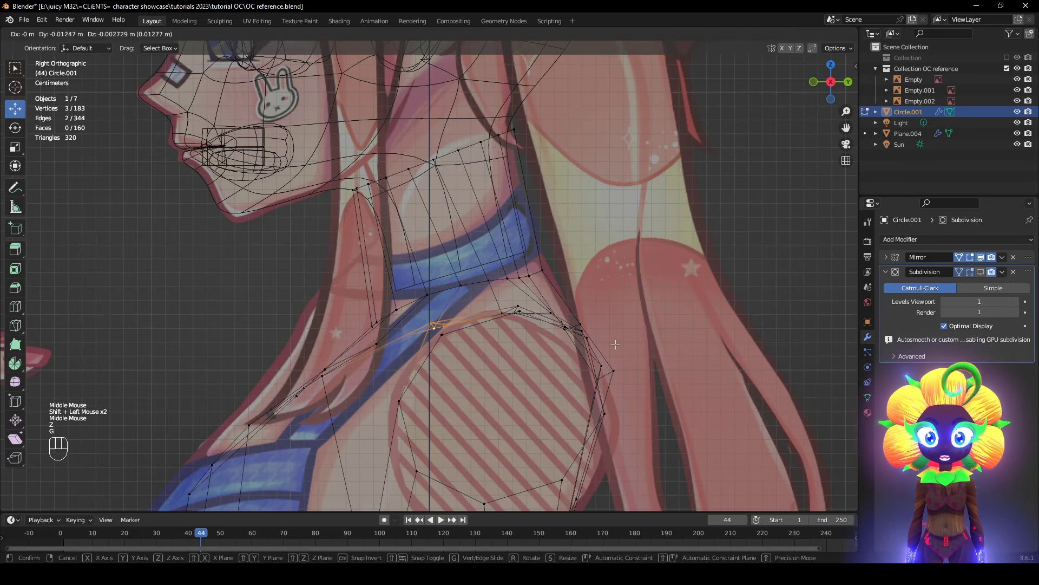
{"action": "left_click", "coordinate": [469, 365]}
{"action": "key", "text": "z"}
- Move the single vertex on the rear edge of the armhole about 0.023 m outward along X
{"action": "mouse_move", "coordinate": [470, 365]}
{"action": "middle_mouse_down"}
{"action": "mouse_move", "coordinate": [541, 404]}
{"action": "mouse_move", "coordinate": [471, 400]}
{"action": "middle_mouse_up"}
{"action": "left_click", "coordinate": [573, 381], "text": "alt"}
{"action": "middle_click_drag", "start_coordinate": [470, 400], "coordinate": [501, 374], "text": "shift"}
{"action": "middle_click_drag", "start_coordinate": [501, 374], "coordinate": [442, 346]}
{"action": "left_click_drag", "start_coordinate": [416, 379], "coordinate": [380, 390]}
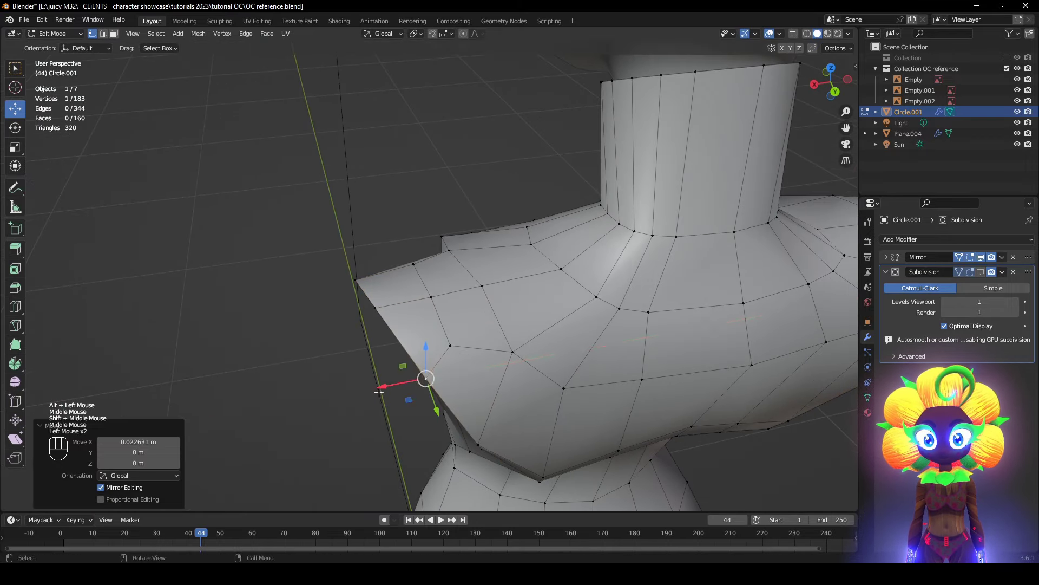
- Select the eight-vertex armhole loop, extrude it and move the new loop about 0.069 m outward along the upper arm
{"action": "mouse_move", "coordinate": [381, 389]}
{"action": "middle_mouse_down"}
{"action": "mouse_move", "coordinate": [441, 364]}
{"action": "mouse_move", "coordinate": [672, 389]}
{"action": "middle_mouse_up"}
{"action": "left_click", "coordinate": [460, 301], "text": "alt"}
{"action": "key", "text": "z"}
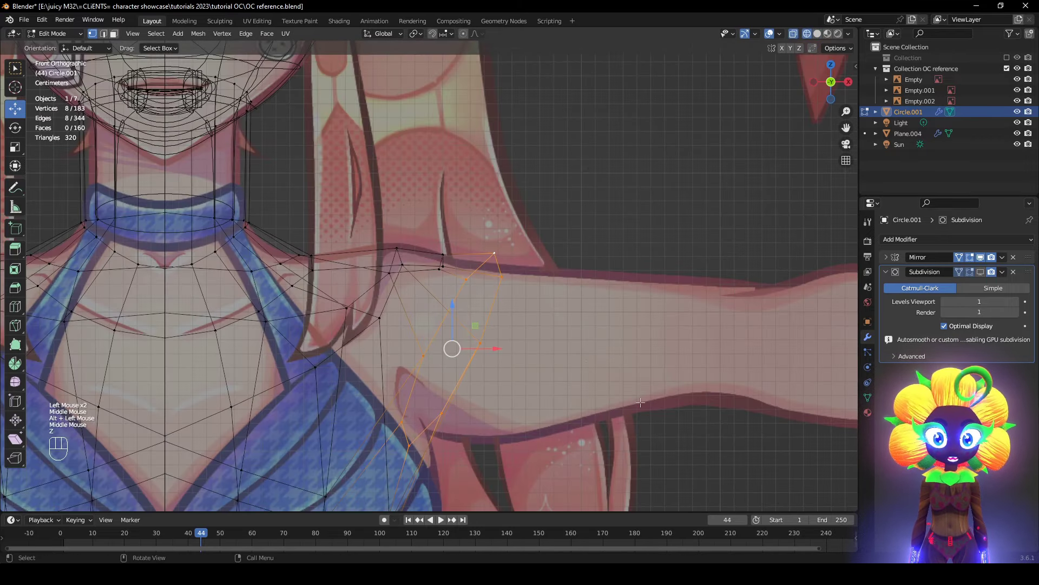
{"action": "scroll", "coordinate": [568, 396], "scroll_direction": "down", "scroll_amount": 1}
{"action": "key", "text": "e"}
{"action": "left_click", "coordinate": [448, 332]}
{"action": "left_click_drag", "start_coordinate": [519, 336], "coordinate": [575, 336]}
- Flatten the extruded arm loop by scaling it to 0 along X, and scale it uniformly to 0.77
{"action": "key", "text": "s"}
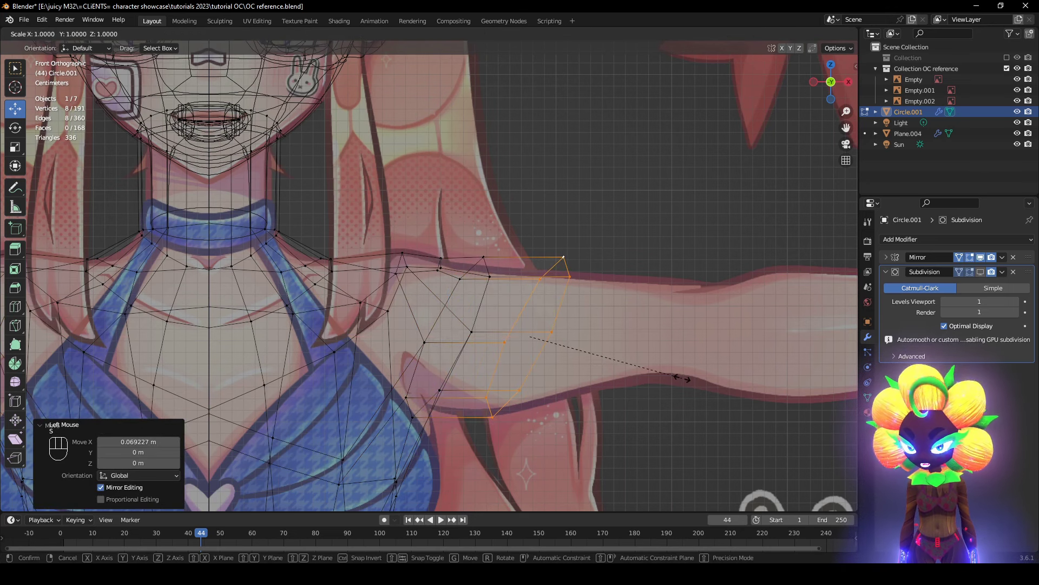
{"action": "left_click", "coordinate": [682, 379]}
{"action": "key", "text": "s"}
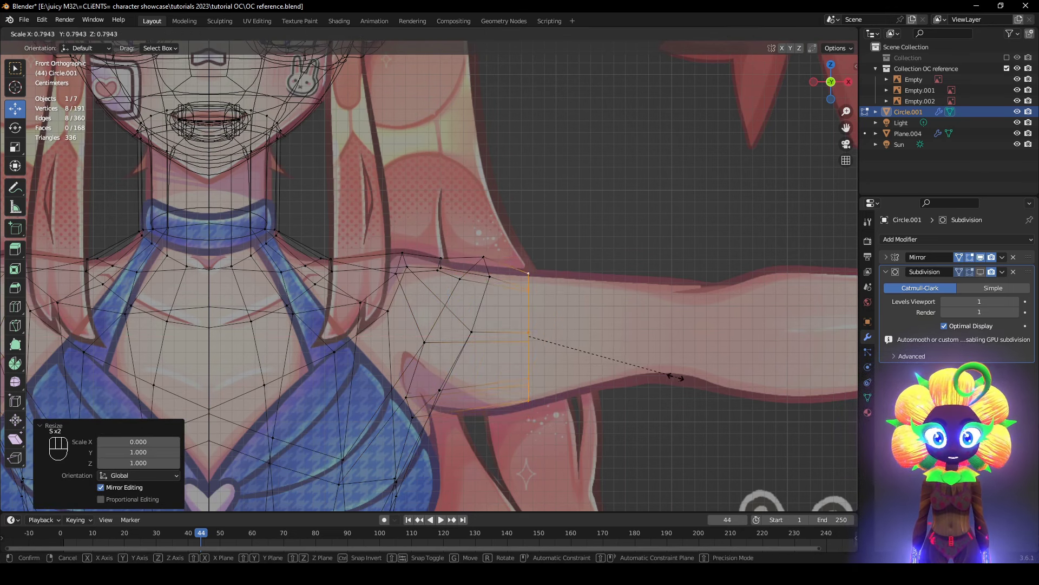
{"action": "left_click", "coordinate": [648, 372]}
- Move the underarm vertex pair of the armhole down in the right view to the lower edge of the striped reference circle
{"action": "middle_click_drag", "start_coordinate": [648, 372], "coordinate": [559, 371]}
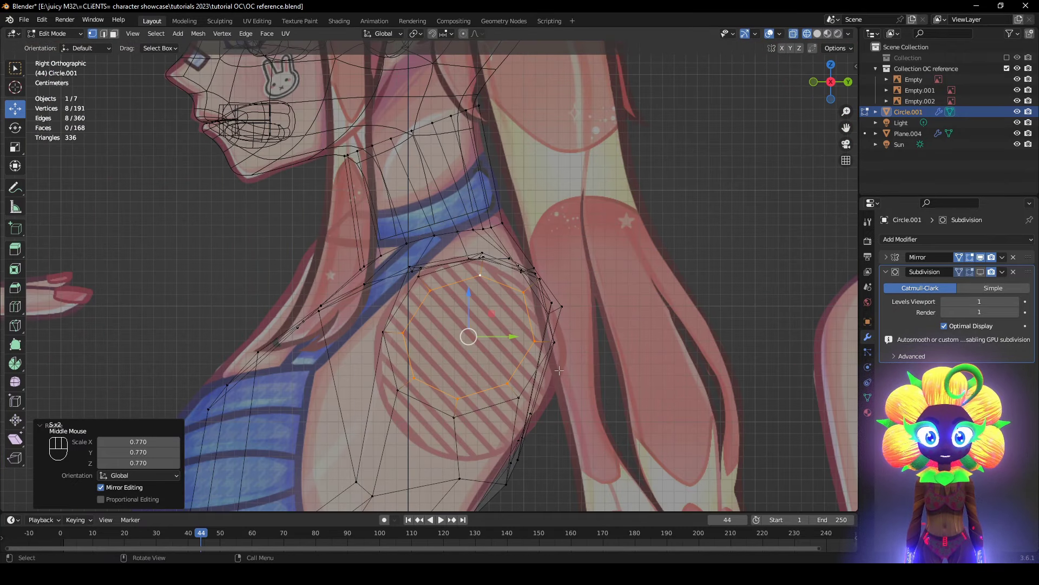
{"action": "left_click", "coordinate": [453, 417]}
{"action": "middle_click_drag", "start_coordinate": [456, 413], "coordinate": [460, 320], "text": "shift"}
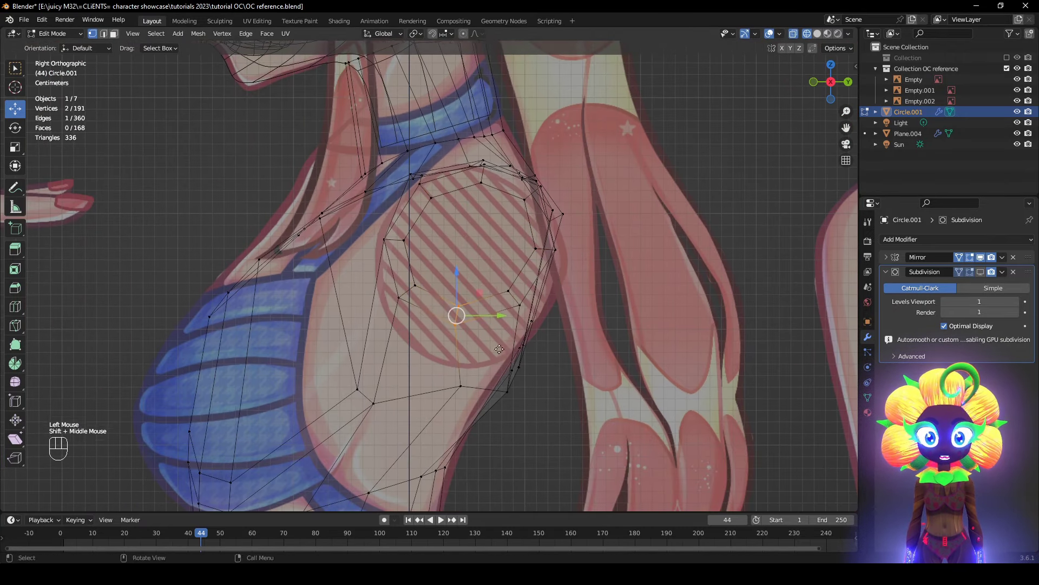
{"action": "key", "text": "g"}
{"action": "left_click", "coordinate": [508, 399]}
- Move the armhole's lower-front vertex pair down and forward, and its lower-rear pair about 0.018 m back and 0.01 m down
{"action": "left_click_drag", "start_coordinate": [399, 279], "coordinate": [398, 279]}
{"action": "key", "text": "g"}
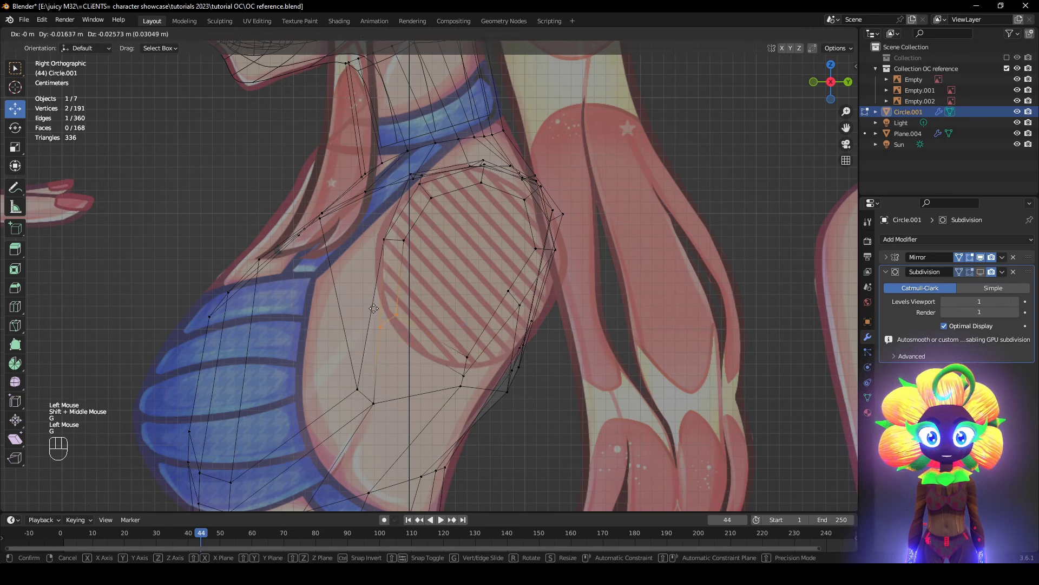
{"action": "left_click", "coordinate": [374, 311]}
{"action": "left_click_drag", "start_coordinate": [518, 311], "coordinate": [527, 318]}
{"action": "key", "text": "g"}
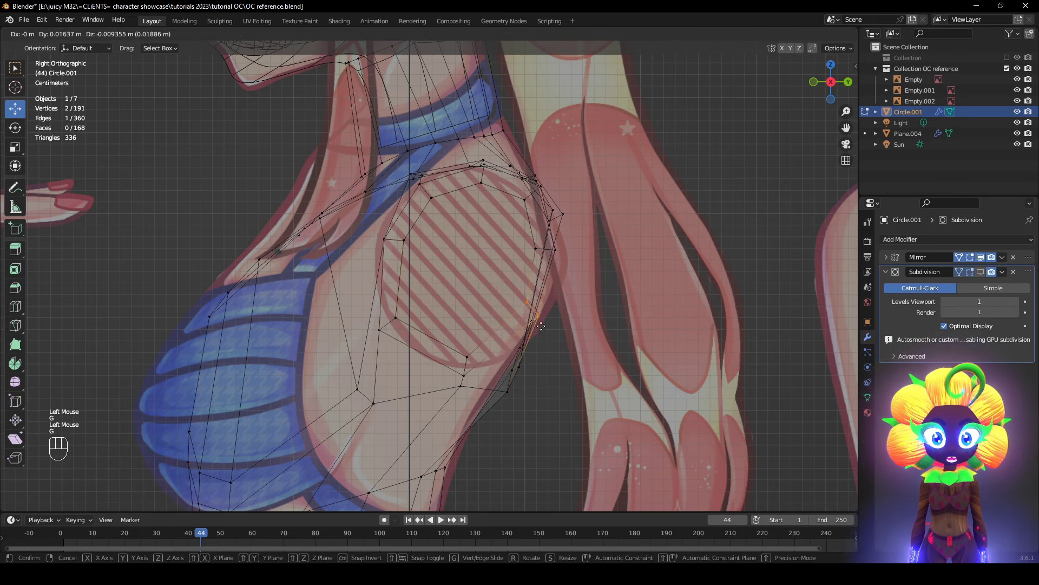
{"action": "left_click", "coordinate": [547, 328]}
- Select the vertex pair at mid-height on the rear of the armhole and move it about 0.01 m backward in the right view
{"action": "key", "text": "z"}
{"action": "left_click", "coordinate": [616, 308]}
{"action": "mouse_move", "coordinate": [621, 290]}
{"action": "middle_mouse_down"}
{"action": "mouse_move", "coordinate": [553, 332]}
{"action": "mouse_move", "coordinate": [583, 346]}
{"action": "mouse_move", "coordinate": [615, 338]}
{"action": "mouse_move", "coordinate": [595, 295]}
{"action": "mouse_move", "coordinate": [545, 289]}
{"action": "middle_mouse_up"}
{"action": "key", "text": "z"}
{"action": "left_click", "coordinate": [535, 291]}
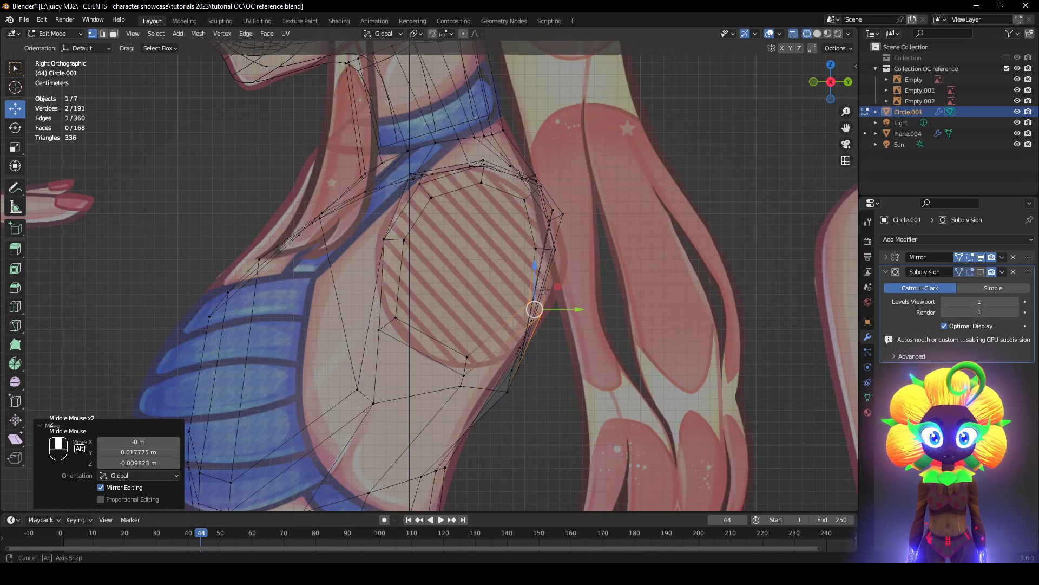
{"action": "left_click", "coordinate": [541, 246]}
{"action": "left_click", "coordinate": [534, 245], "text": "shift"}
{"action": "key", "text": "g"}
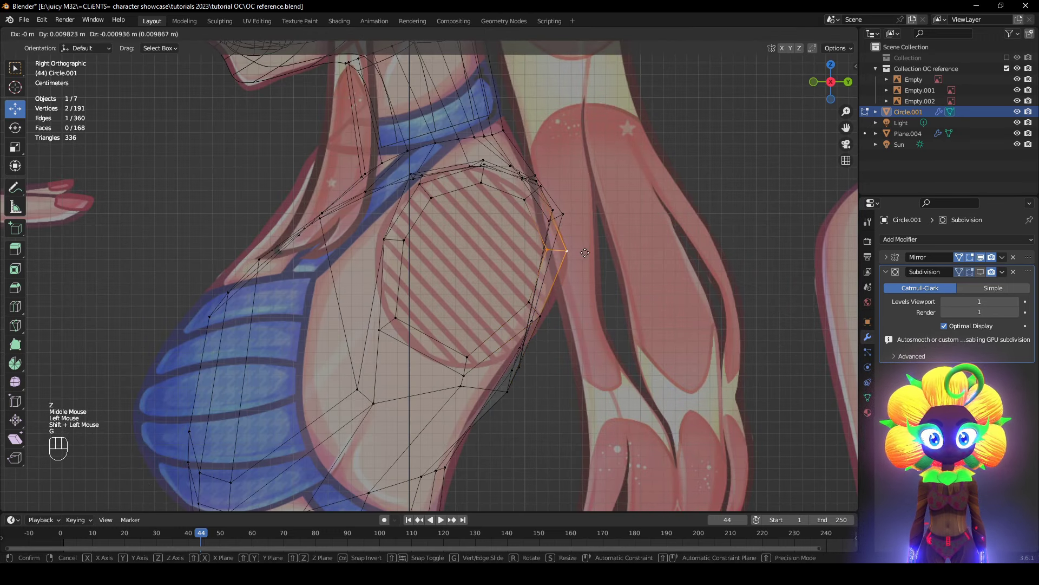
{"action": "left_click", "coordinate": [587, 253]}
- Move the vertex pair at mid-height on the front of the armhole about 0.012 m forward in the right view
{"action": "key", "text": "z"}
{"action": "left_click", "coordinate": [668, 238]}
{"action": "key", "text": "z"}
{"action": "left_click", "coordinate": [398, 235]}
{"action": "left_click_drag", "start_coordinate": [427, 250], "coordinate": [380, 228]}
{"action": "key", "text": "g"}
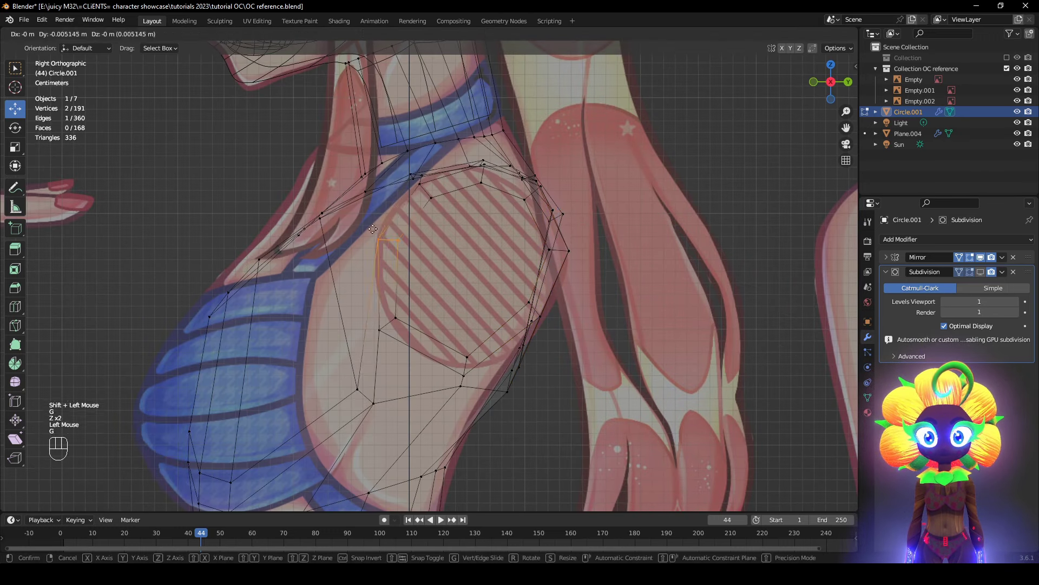
{"action": "left_click", "coordinate": [368, 228]}
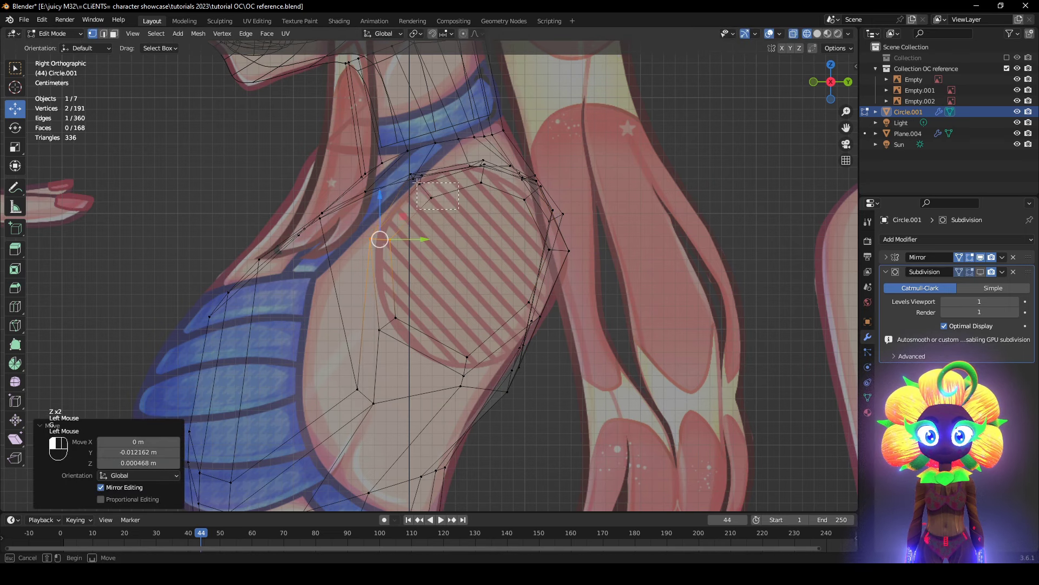
- Adjust the upper-front vertices of the armhole in the right view to follow the striped reference circle
{"action": "left_click_drag", "start_coordinate": [417, 183], "coordinate": [416, 182]}
{"action": "key", "text": "g"}
{"action": "left_click", "coordinate": [414, 182]}
{"action": "key", "text": "z"}
{"action": "left_click", "coordinate": [483, 178]}
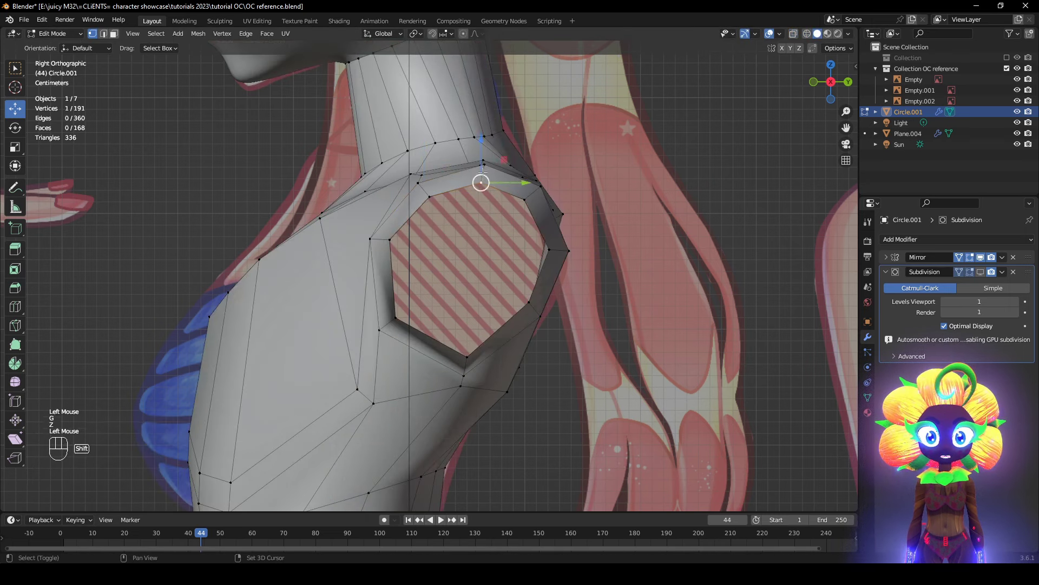
- Select the underarm vertex pair and raise it about 0.02 m in the front view
{"action": "mouse_move", "coordinate": [573, 268]}
{"action": "middle_mouse_down"}
{"action": "mouse_move", "coordinate": [679, 278]}
{"action": "mouse_move", "coordinate": [644, 277]}
{"action": "middle_mouse_up"}
{"action": "key", "text": "z"}
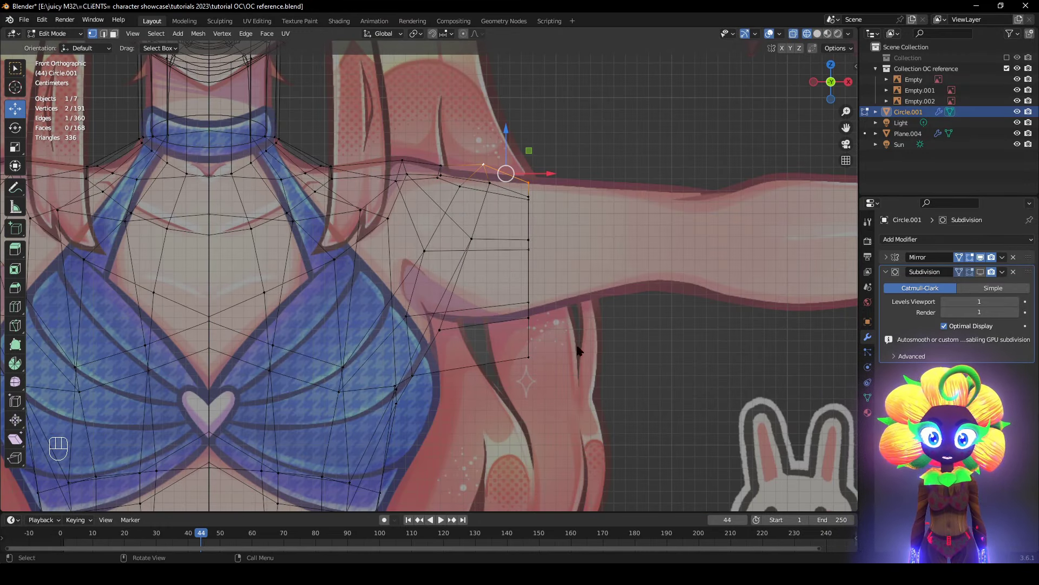
{"action": "middle_click_drag", "start_coordinate": [578, 351], "coordinate": [536, 346], "text": "alt"}
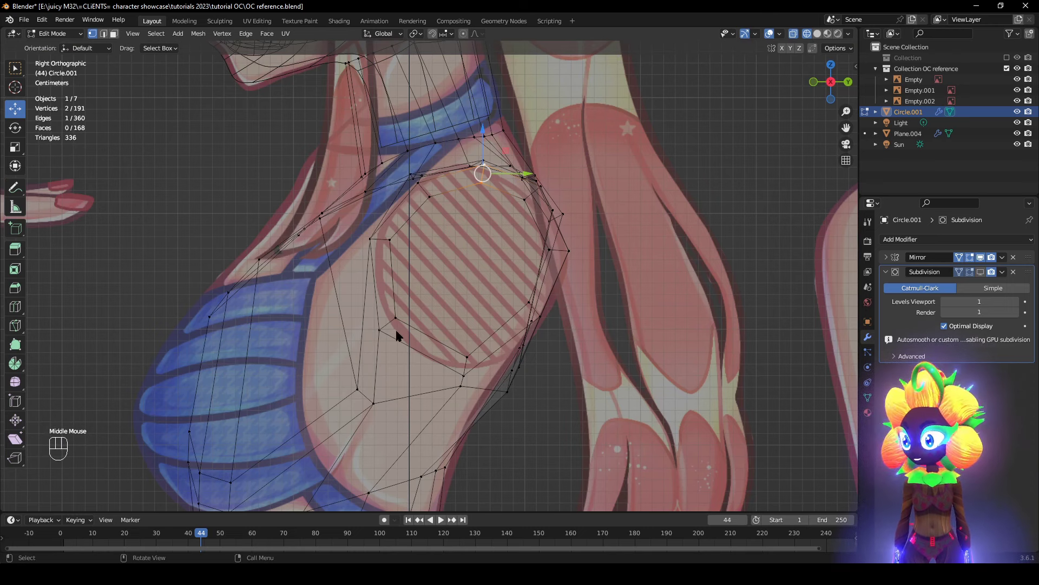
{"action": "middle_click_drag", "start_coordinate": [397, 336], "coordinate": [534, 331], "text": "alt"}
{"action": "key", "text": "z"}
{"action": "scroll", "coordinate": [470, 391], "scroll_direction": "down", "scroll_amount": 2}
{"action": "scroll", "coordinate": [471, 391], "scroll_direction": "up", "scroll_amount": 1}
{"action": "mouse_move", "coordinate": [470, 391]}
{"action": "middle_mouse_down"}
{"action": "mouse_move", "coordinate": [487, 400]}
{"action": "mouse_move", "coordinate": [471, 410]}
{"action": "mouse_move", "coordinate": [513, 388]}
{"action": "mouse_move", "coordinate": [436, 345]}
{"action": "mouse_move", "coordinate": [410, 348]}
{"action": "middle_mouse_up"}
{"action": "key", "text": "z"}
{"action": "scroll", "coordinate": [411, 348], "scroll_direction": "up", "scroll_amount": 2}
{"action": "key", "text": "g"}
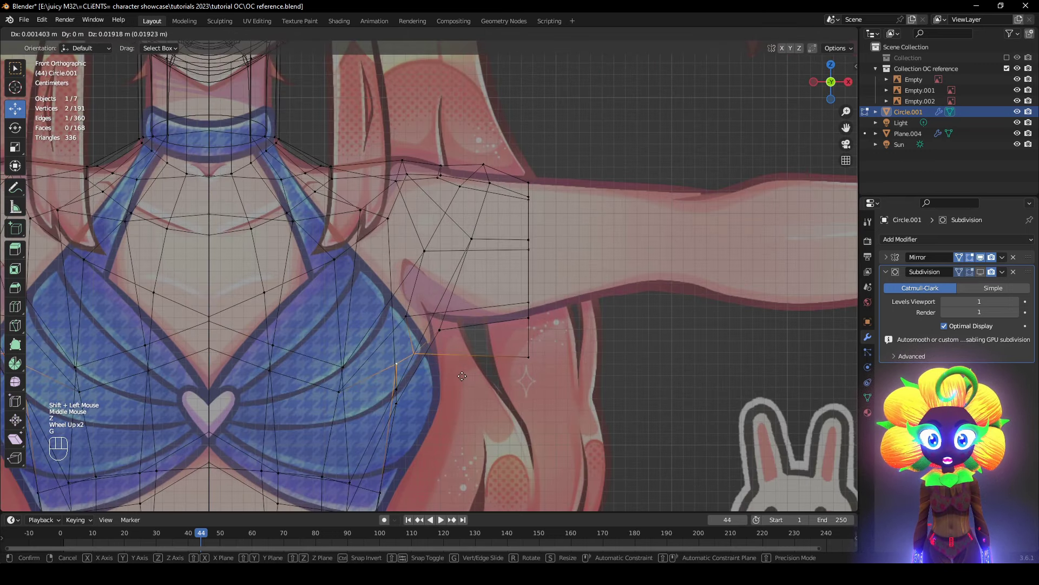
{"action": "left_click", "coordinate": [462, 374]}
- Shift the underarm vertex pair about 0.004 m back and 0.01 m up in the right view, and fine-tune its position
{"action": "middle_click_drag", "start_coordinate": [462, 375], "coordinate": [368, 374]}
{"action": "key", "text": "g"}
{"action": "left_click", "coordinate": [473, 380]}
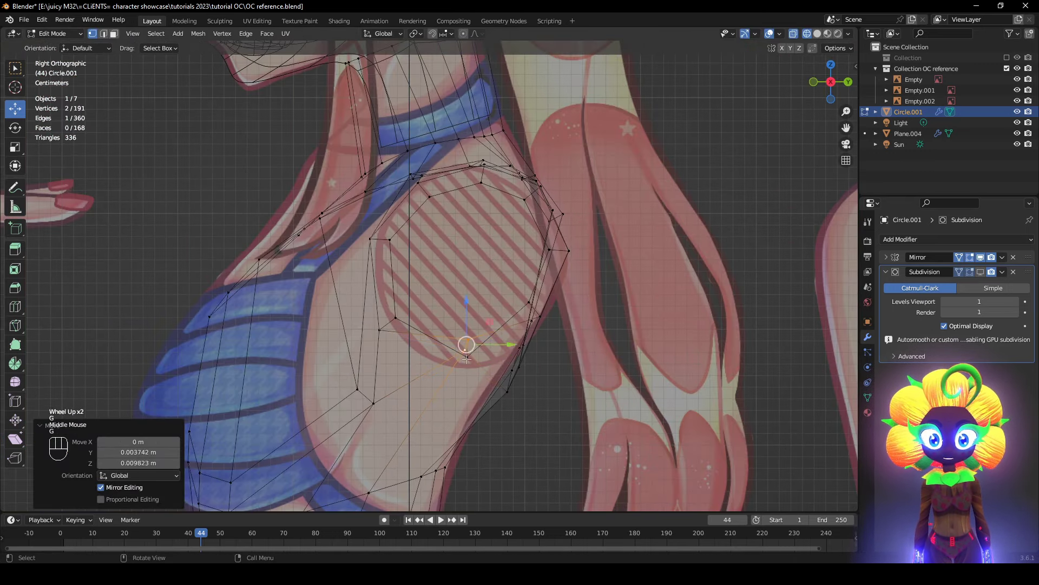
{"action": "key", "text": "g"}
{"action": "left_click", "coordinate": [469, 335]}
- Move the lower-front vertex pair of the armhole about 0.015 m backward in the right view
{"action": "left_click", "coordinate": [379, 330]}
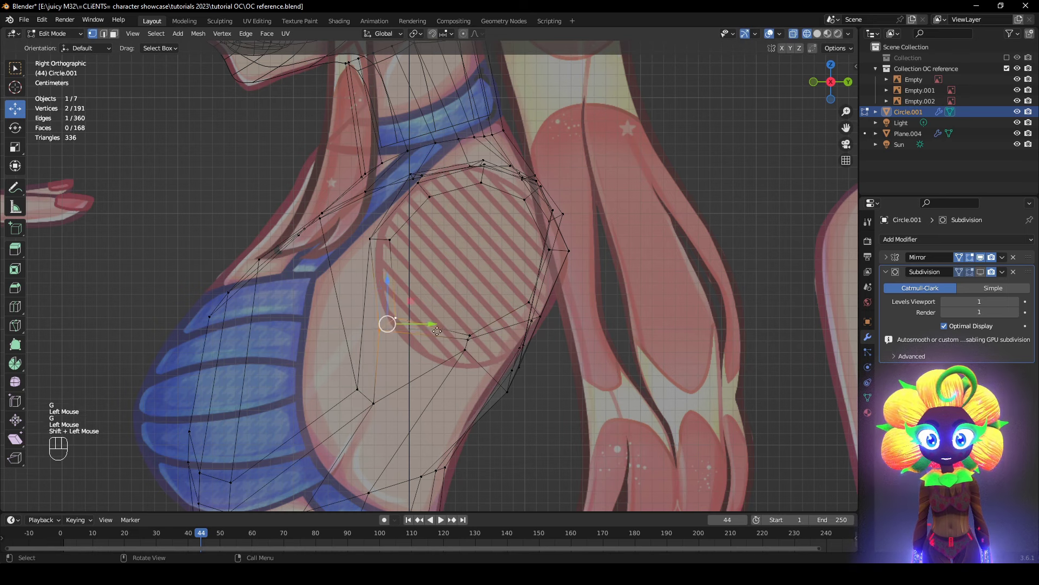
{"action": "key", "text": "g"}
{"action": "left_click", "coordinate": [454, 330]}
{"action": "key", "text": "z"}
{"action": "left_click", "coordinate": [633, 345]}
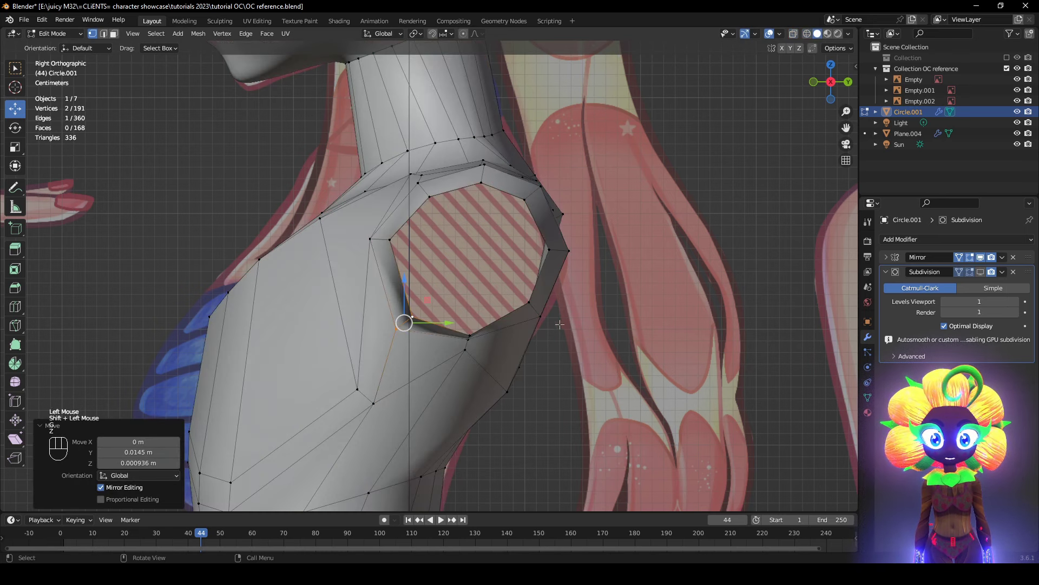
- Move the lower-rear vertex pair of the armhole about 0.006 m forward in the right view
{"action": "left_click", "coordinate": [541, 317]}
{"action": "left_click", "coordinate": [530, 304], "text": "shift"}
{"action": "key", "text": "g"}
{"action": "left_click", "coordinate": [522, 302]}
{"action": "key", "text": "z"}
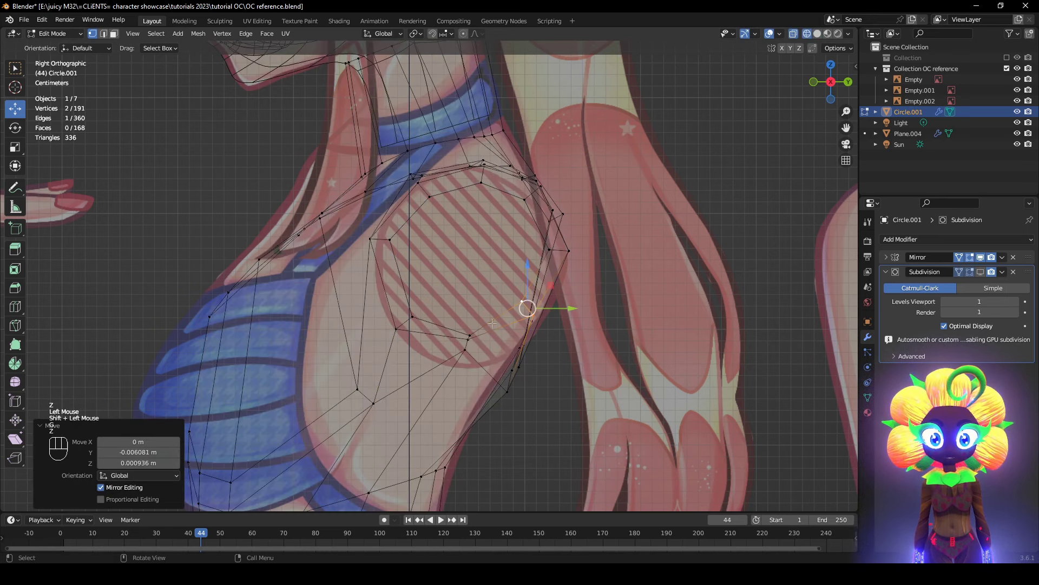
{"action": "key", "text": "z"}
- Select the upper arm's end loop, move it up to centre it on the reference arm, and scale it to 0.895 along Z
{"action": "middle_click_drag", "start_coordinate": [414, 320], "coordinate": [489, 291], "text": "alt"}
{"action": "key", "text": "z"}
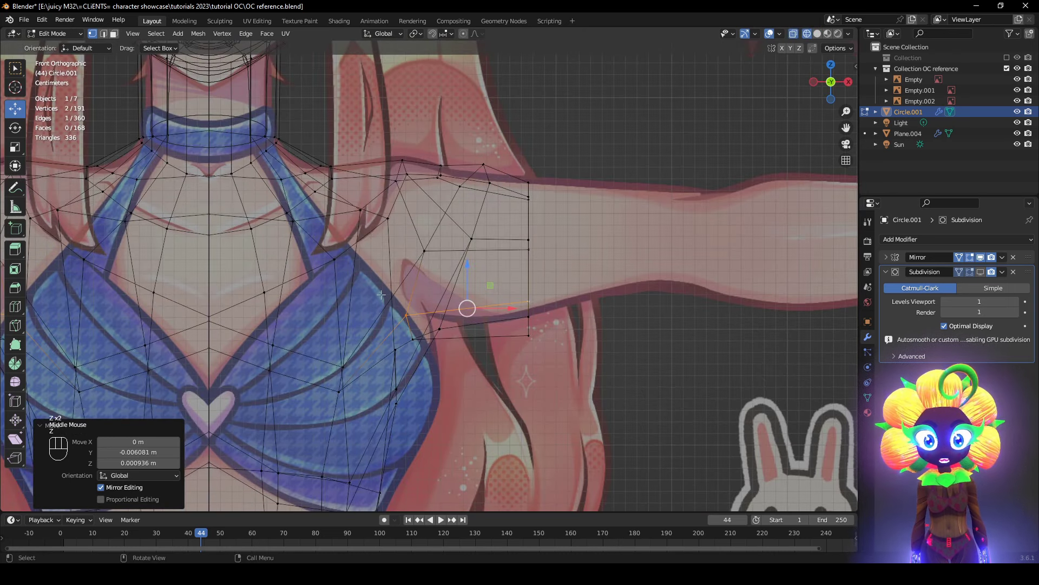
{"action": "left_click", "coordinate": [531, 270], "text": "alt"}
{"action": "key", "text": "z"}
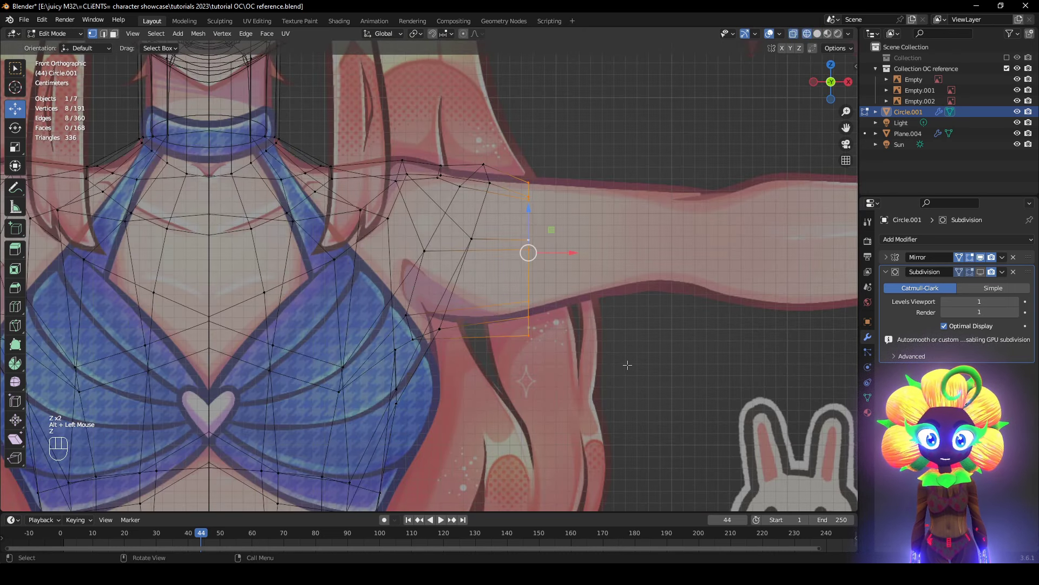
{"action": "key", "text": "g"}
{"action": "left_click", "coordinate": [626, 359]}
{"action": "key", "text": "s"}
{"action": "key", "text": "z"}
{"action": "left_click", "coordinate": [608, 348]}
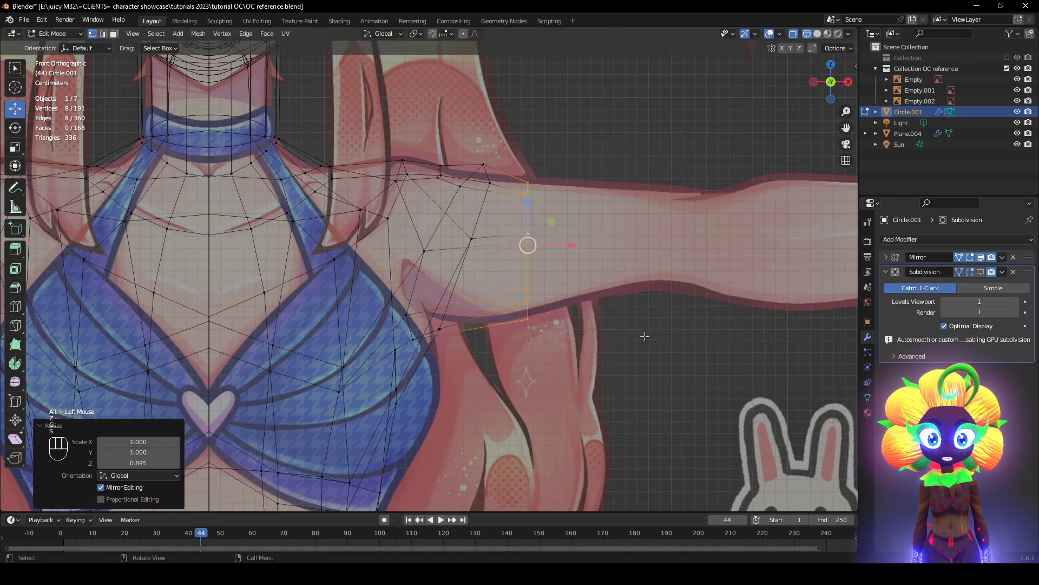
- Round the upper arm's end loop with the LoopTools Circle operation
{"action": "right_click", "coordinate": [667, 144]}
{"action": "left_click", "coordinate": [735, 156]}
{"action": "middle_click_drag", "start_coordinate": [705, 288], "coordinate": [581, 284]}
{"action": "scroll", "coordinate": [476, 271], "scroll_direction": "down", "scroll_amount": 3}
{"action": "middle_click_drag", "start_coordinate": [461, 254], "coordinate": [464, 227]}
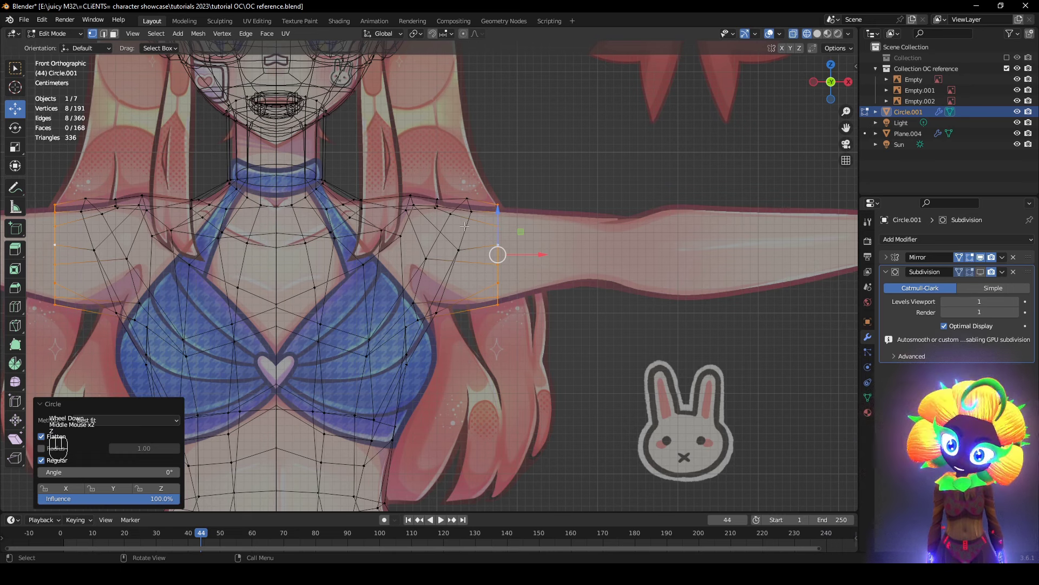
- Extrude the rounded arm loop outward along X to just before the elbow and scale the new loop to 0.646
{"action": "key", "text": "z"}
{"action": "scroll", "coordinate": [530, 324], "scroll_direction": "up", "scroll_amount": 2}
{"action": "mouse_move", "coordinate": [601, 294]}
{"action": "middle_mouse_down", "text": "shift"}
{"action": "mouse_move", "coordinate": [531, 324]}
{"action": "mouse_move", "coordinate": [480, 314]}
{"action": "middle_mouse_up", "text": "shift"}
{"action": "key", "text": "z"}
{"action": "scroll", "coordinate": [480, 315], "scroll_direction": "down", "scroll_amount": 1, "text": "shift"}
{"action": "scroll", "coordinate": [479, 314], "scroll_direction": "down", "scroll_amount": 1}
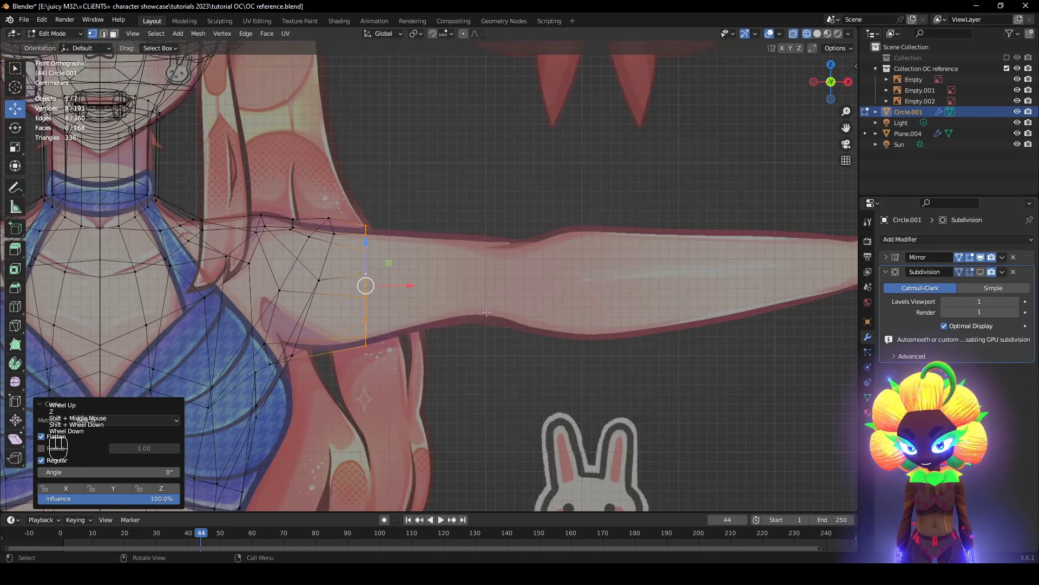
{"action": "key", "text": "e"}
{"action": "right_click", "coordinate": [629, 310]}
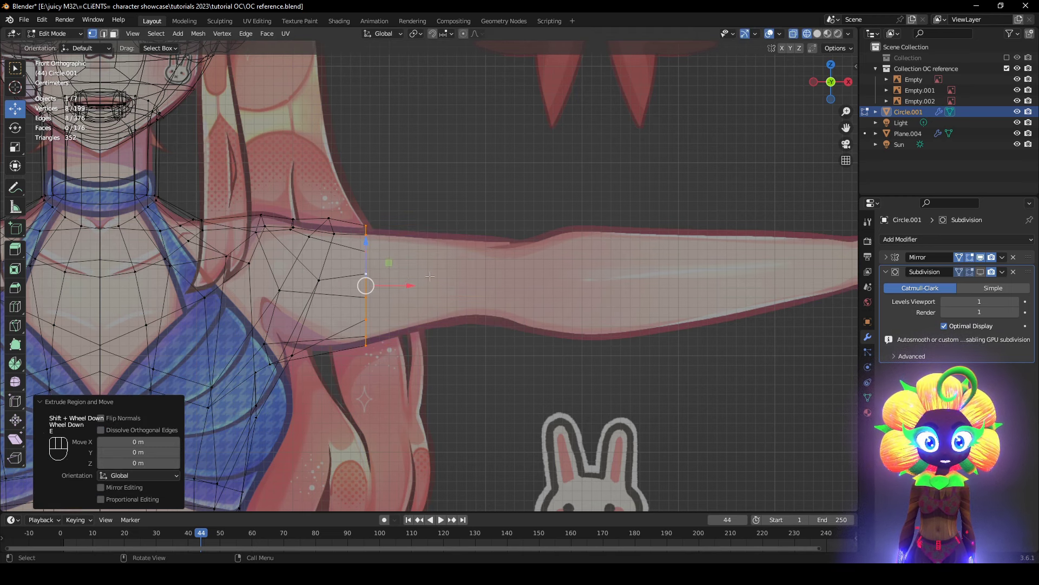
{"action": "left_click_drag", "start_coordinate": [413, 283], "coordinate": [535, 278]}
{"action": "key", "text": "s"}
{"action": "left_click", "coordinate": [611, 313]}
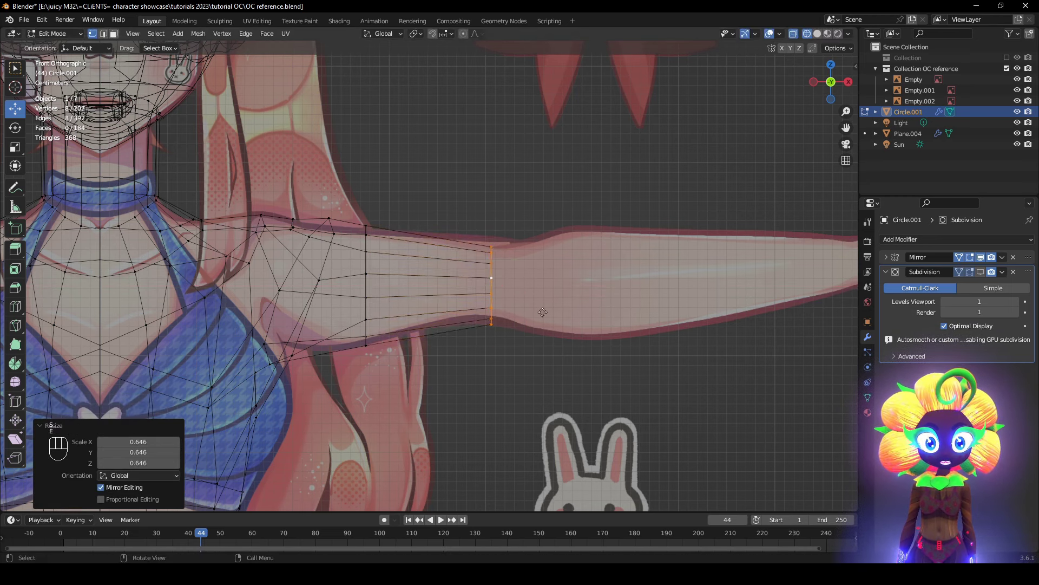
- Extrude the loop before the elbow about 0.091 m outward along X onto the forearm and scale the new loop to 1.479
{"action": "key", "text": "e"}
{"action": "right_click", "coordinate": [639, 311]}
{"action": "left_click_drag", "start_coordinate": [535, 285], "coordinate": [623, 283]}
{"action": "key", "text": "s"}
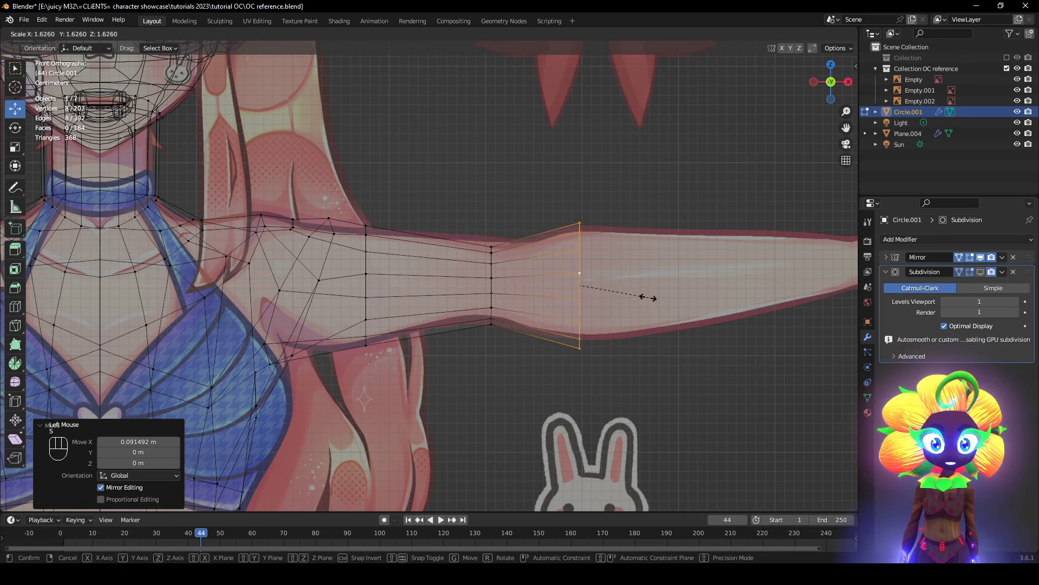
{"action": "left_click", "coordinate": [642, 294]}
- Extrude the forearm loop outward to the wrist, scale the new loop to 0.385, and nudge it to fit the reference wrist
{"action": "middle_click_drag", "start_coordinate": [642, 294], "coordinate": [528, 311], "text": "shift"}
{"action": "key", "text": "e"}
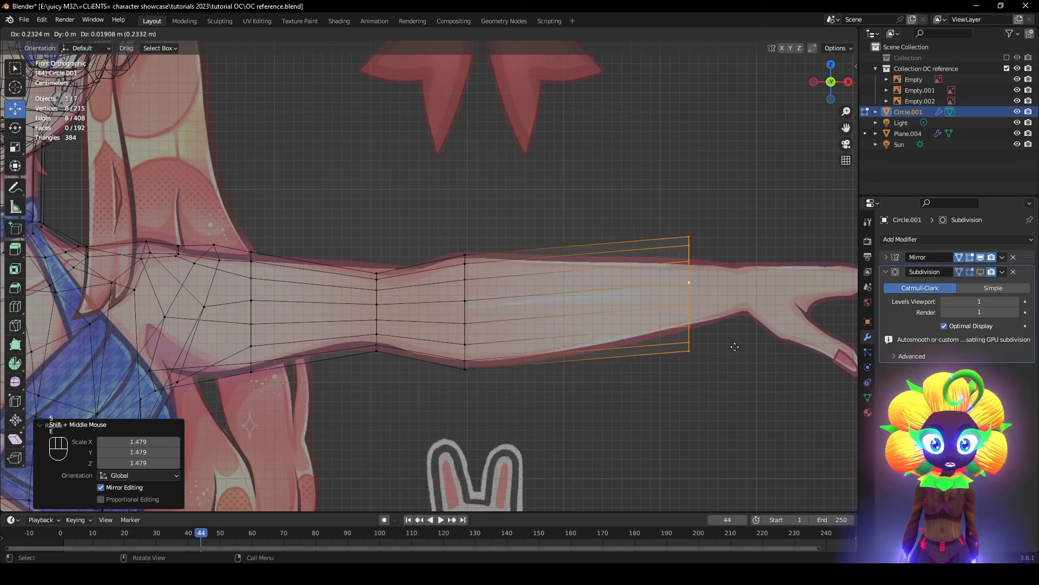
{"action": "left_click", "coordinate": [780, 345]}
{"action": "key", "text": "s"}
{"action": "left_click", "coordinate": [752, 331]}
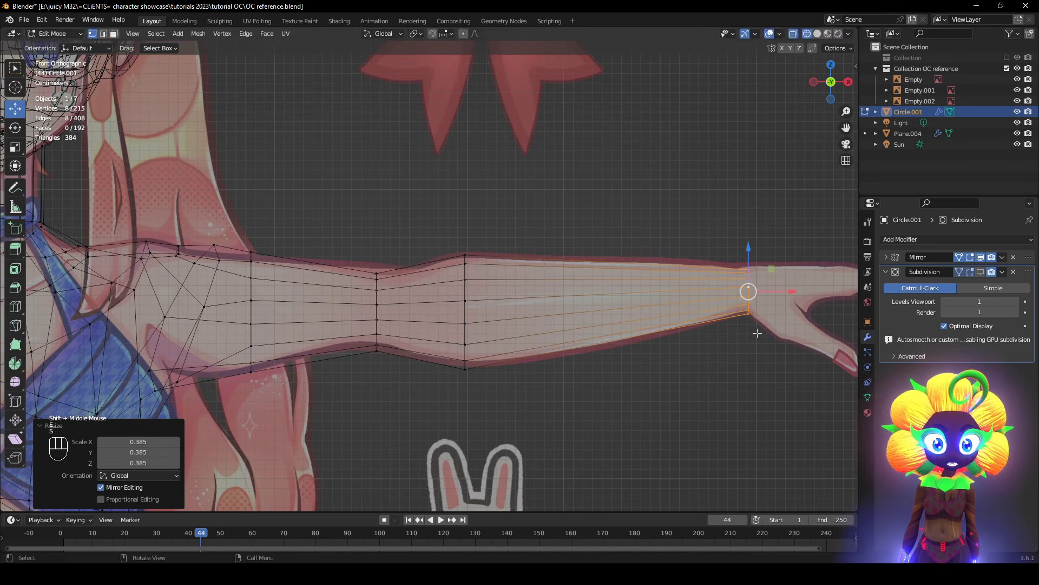
{"action": "key", "text": "g"}
{"action": "left_click", "coordinate": [750, 332]}
- Select the loop just before the elbow, move it slightly up onto the reference arm, and fine-tune its scale to 0.956
{"action": "left_click", "coordinate": [380, 297], "text": "alt"}
{"action": "key", "text": "s"}
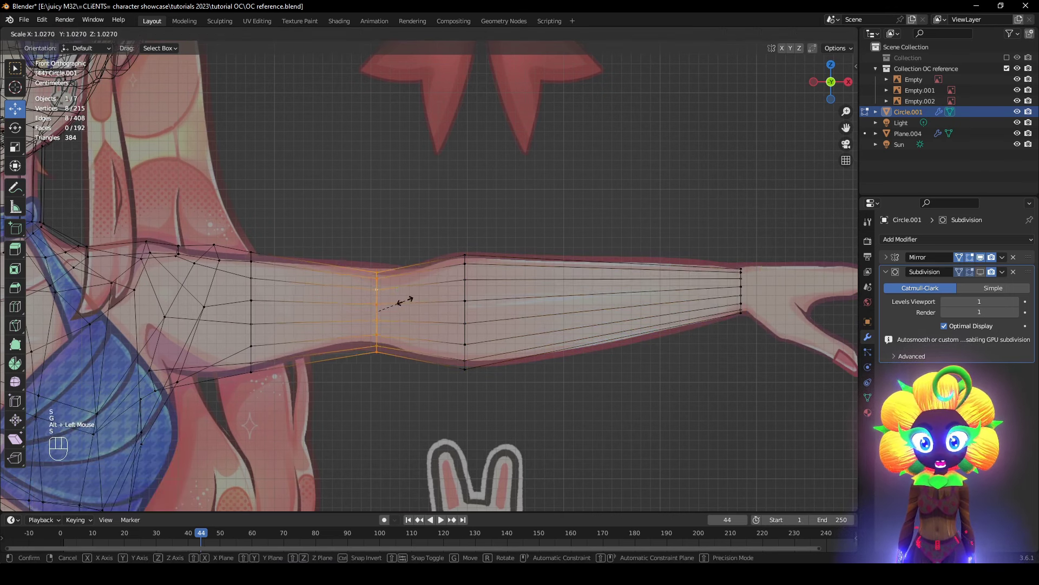
{"action": "left_click", "coordinate": [441, 313]}
{"action": "key", "text": "g"}
{"action": "left_click", "coordinate": [443, 307]}
{"action": "key", "text": "s"}
{"action": "left_click", "coordinate": [477, 321]}
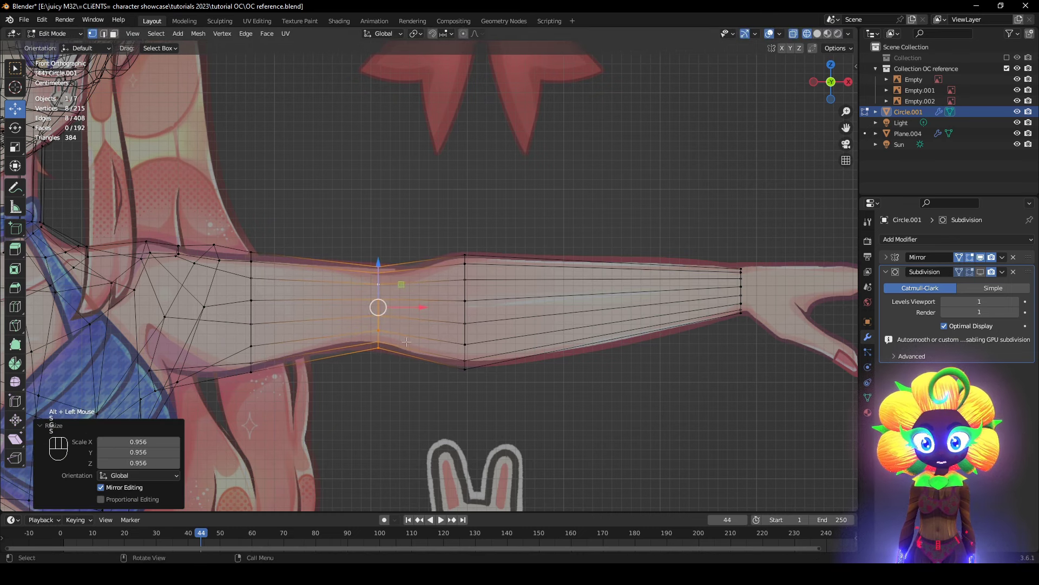
- Display the body in solid shading and switch to Object Mode with the whole front reference in view
{"action": "middle_click_drag", "start_coordinate": [598, 314], "coordinate": [736, 294], "text": "shift"}
{"action": "scroll", "coordinate": [653, 302], "scroll_direction": "down", "scroll_amount": 1}
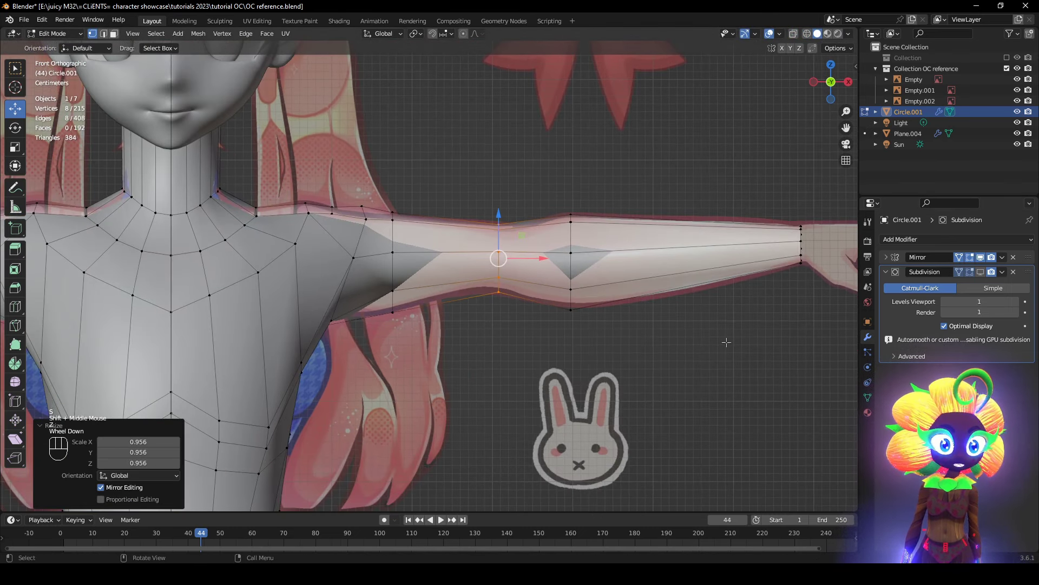
{"action": "scroll", "coordinate": [727, 342], "scroll_direction": "down", "scroll_amount": 2}
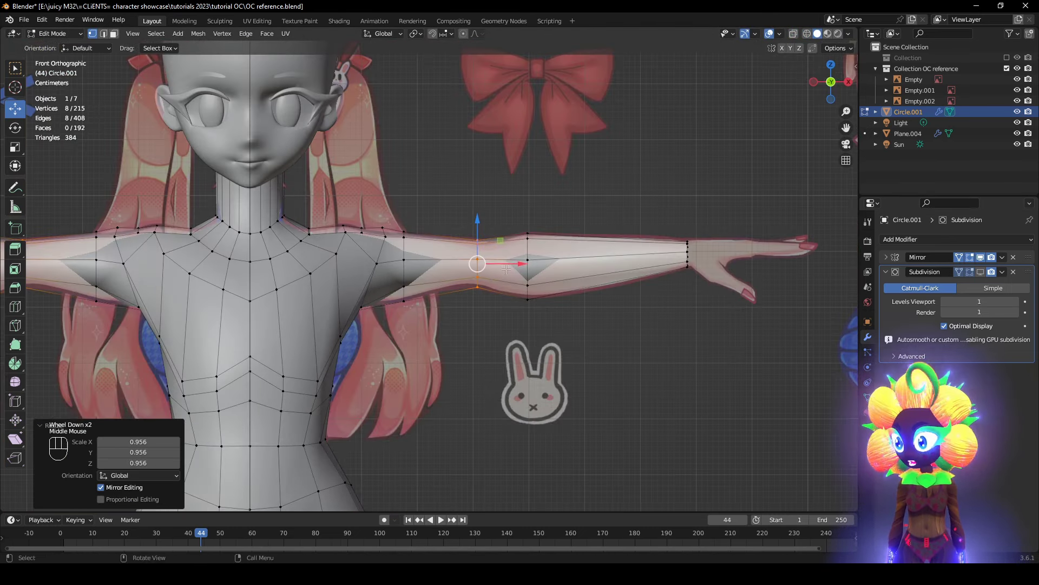
{"action": "key", "text": "z"}
{"action": "scroll", "coordinate": [509, 292], "scroll_direction": "up", "scroll_amount": 1}
{"action": "scroll", "coordinate": [509, 310], "scroll_direction": "down", "scroll_amount": 3}
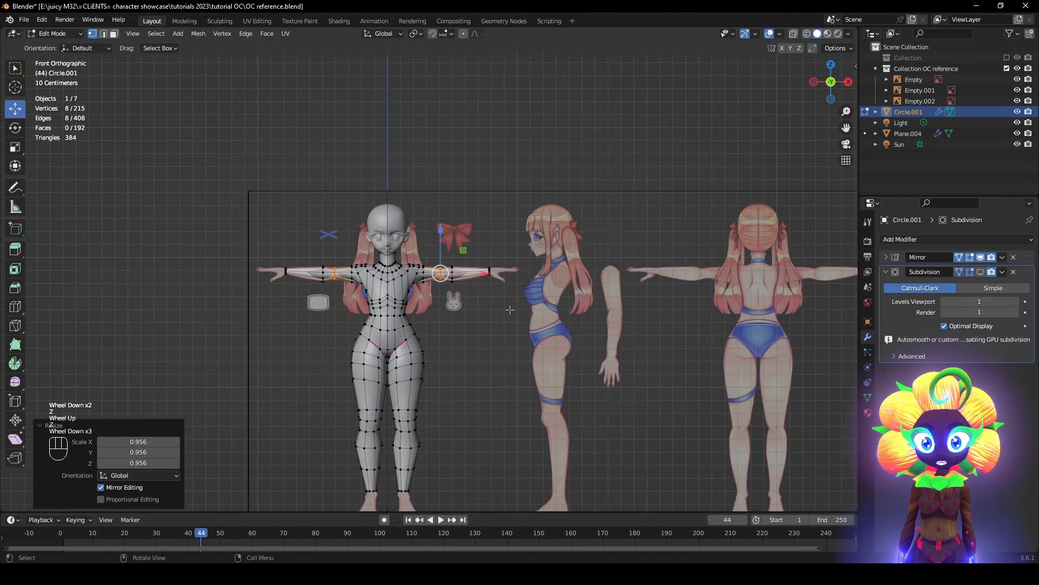
{"action": "key", "text": "Tab"}
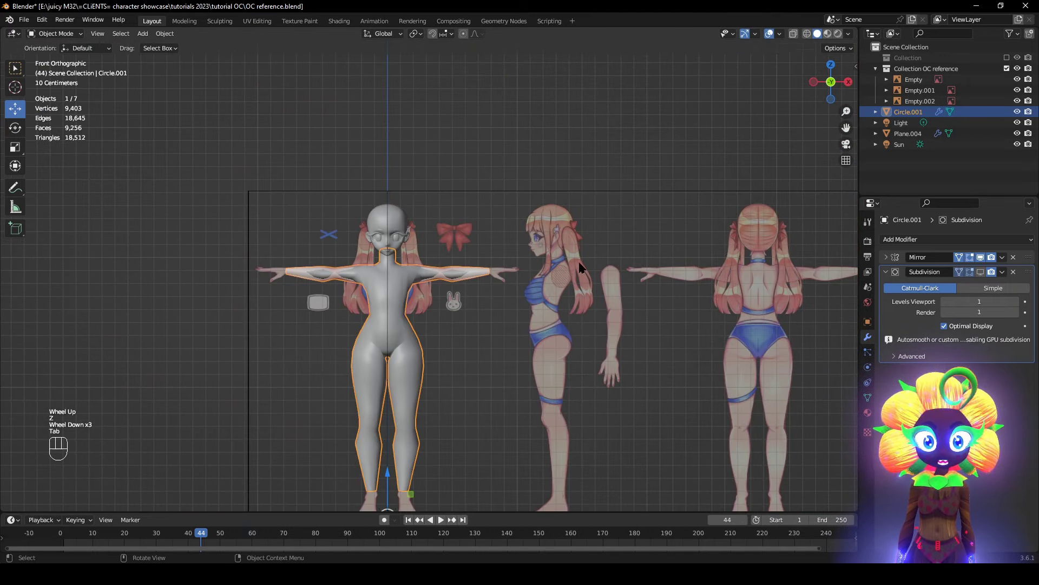
- Select the front reference image and set its depth to Back
{"action": "left_click", "coordinate": [548, 248]}
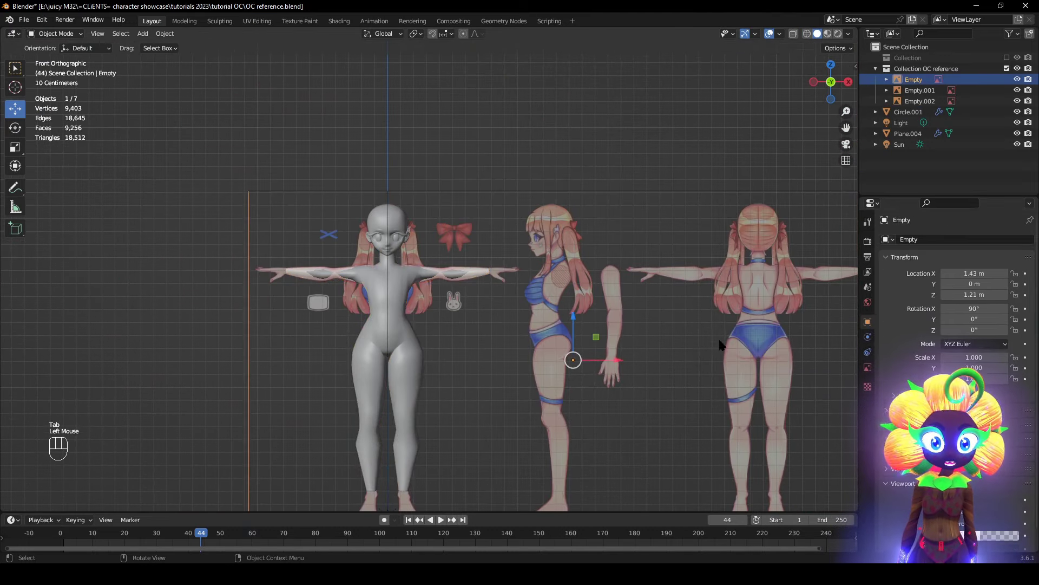
{"action": "left_click", "coordinate": [868, 368]}
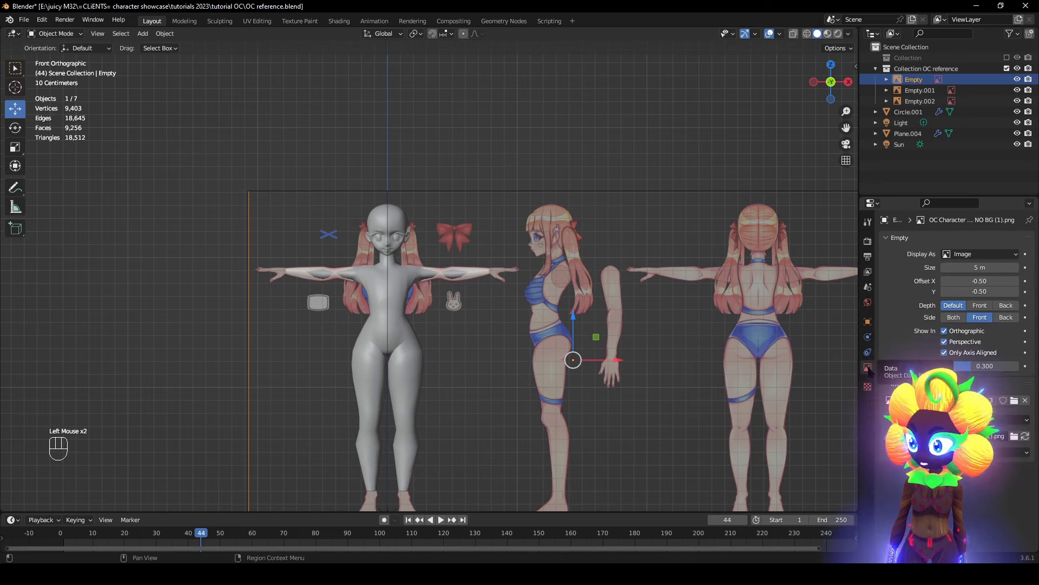
{"action": "scroll", "coordinate": [554, 318], "scroll_direction": "up", "scroll_amount": 2}
{"action": "scroll", "coordinate": [555, 314], "scroll_direction": "up", "scroll_amount": 1}
{"action": "left_click", "coordinate": [980, 307]}
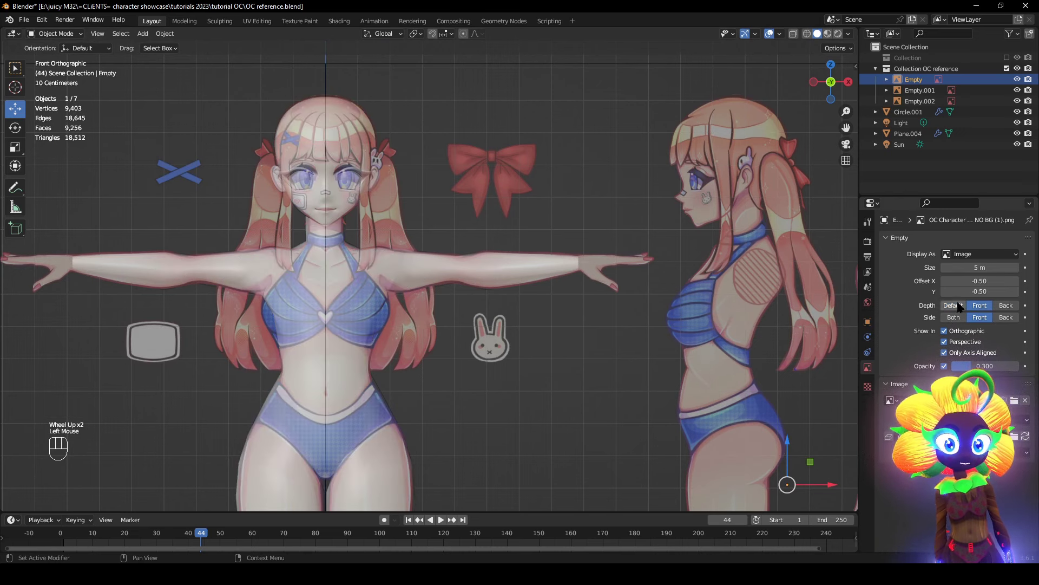
{"action": "left_click", "coordinate": [956, 305]}
{"action": "left_click", "coordinate": [1005, 305]}
{"action": "scroll", "coordinate": [673, 359], "scroll_direction": "down", "scroll_amount": 1}
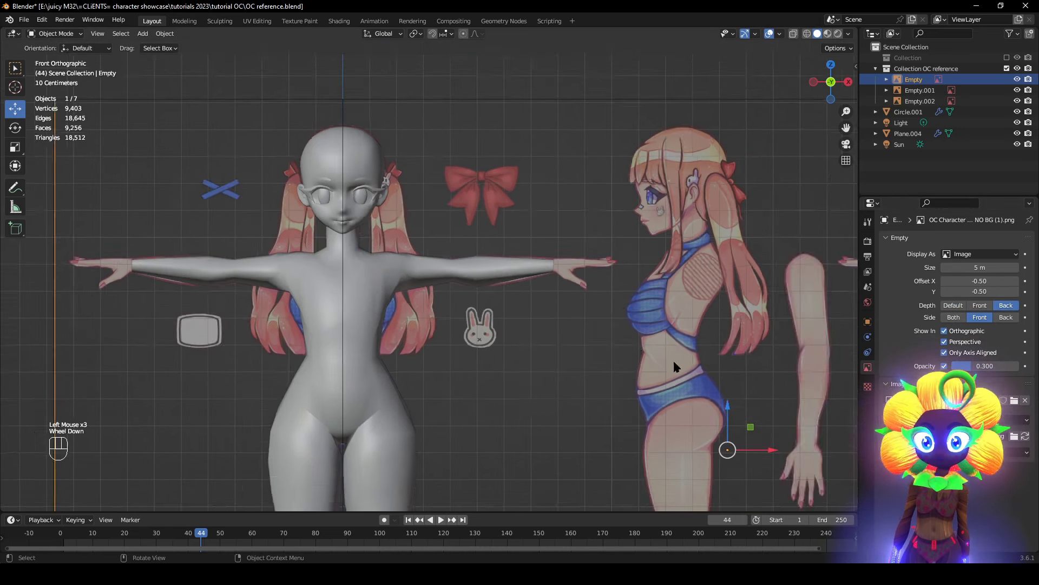
- Select the side reference image in the right view and set its depth to Back
{"action": "middle_click_drag", "start_coordinate": [673, 359], "coordinate": [566, 370], "text": "alt"}
{"action": "left_click", "coordinate": [296, 265]}
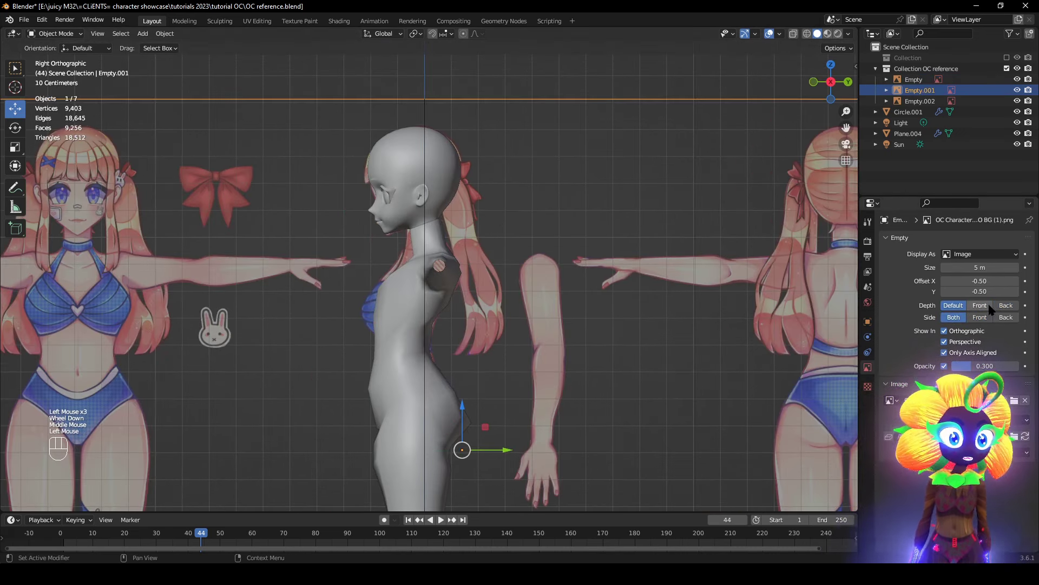
{"action": "left_click", "coordinate": [1002, 308]}
{"action": "left_click", "coordinate": [962, 307]}
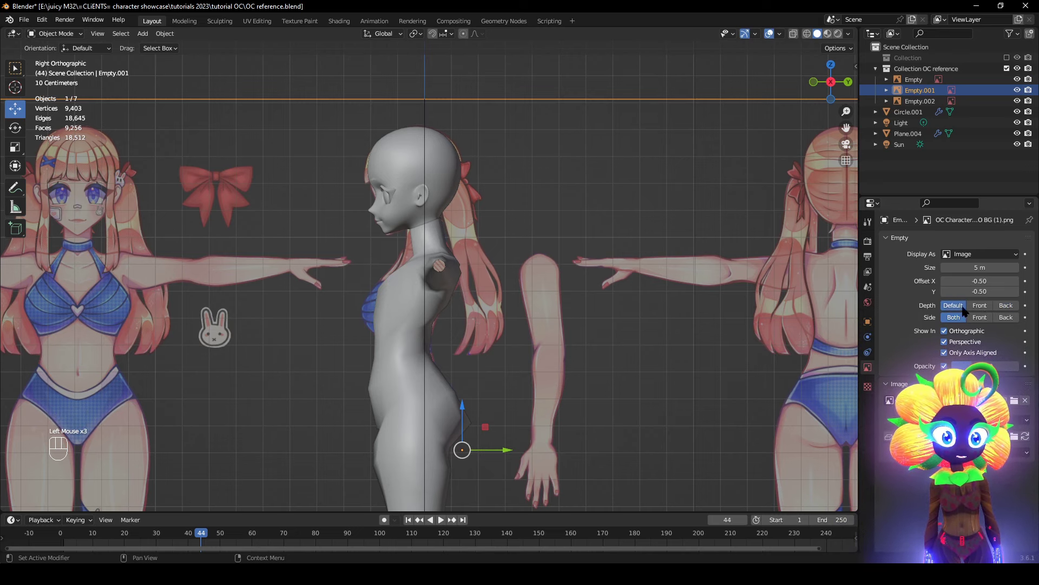
{"action": "left_click", "coordinate": [1005, 305]}
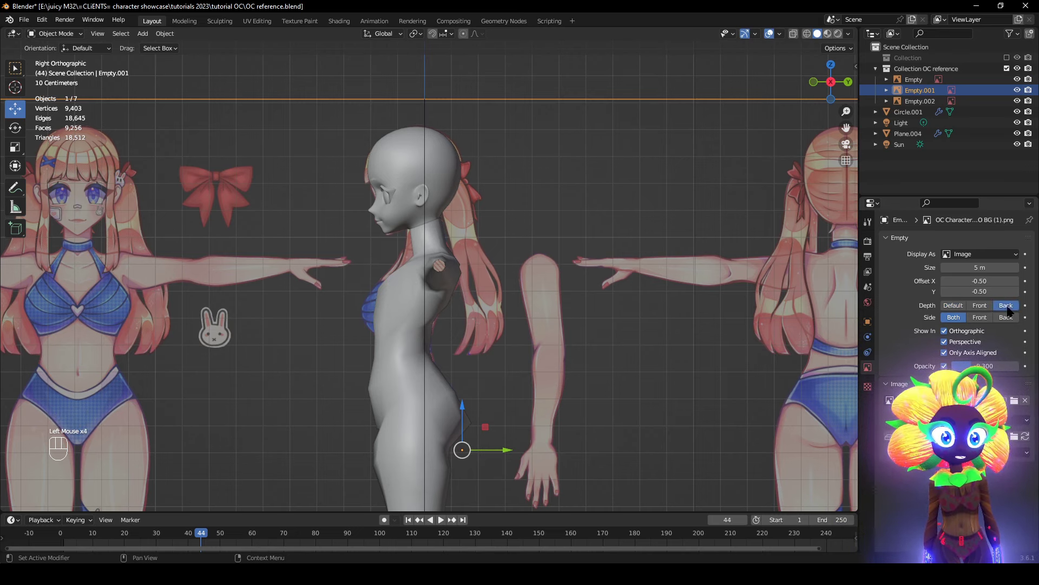
- Select the back reference image in the back view and set its side to Both and its depth to Back
{"action": "scroll", "coordinate": [488, 351], "scroll_direction": "up", "scroll_amount": 2}
{"action": "middle_click_drag", "start_coordinate": [378, 360], "coordinate": [353, 361]}
{"action": "scroll", "coordinate": [346, 355], "scroll_direction": "down", "scroll_amount": 3}
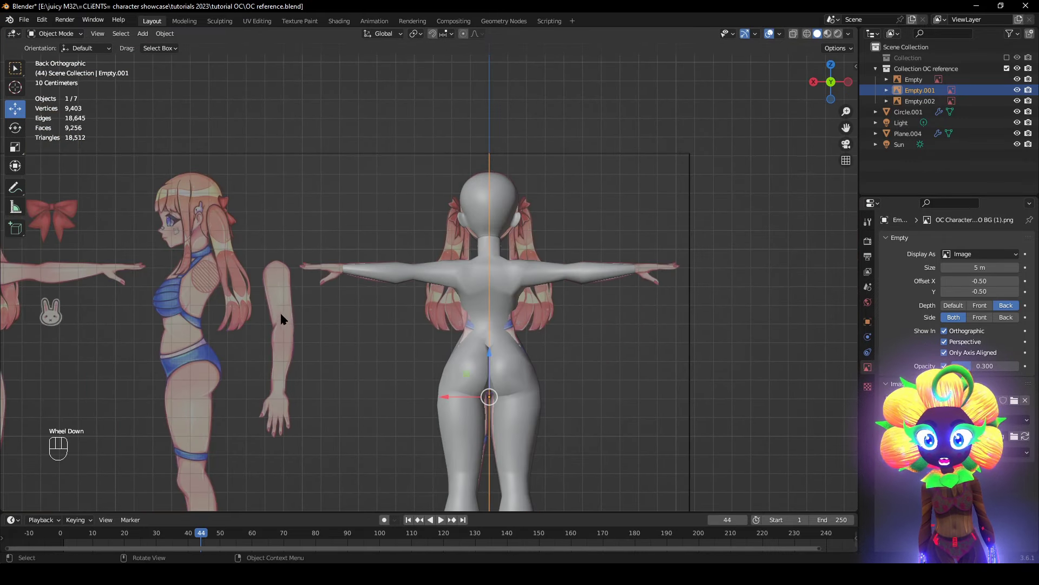
{"action": "left_click", "coordinate": [275, 304]}
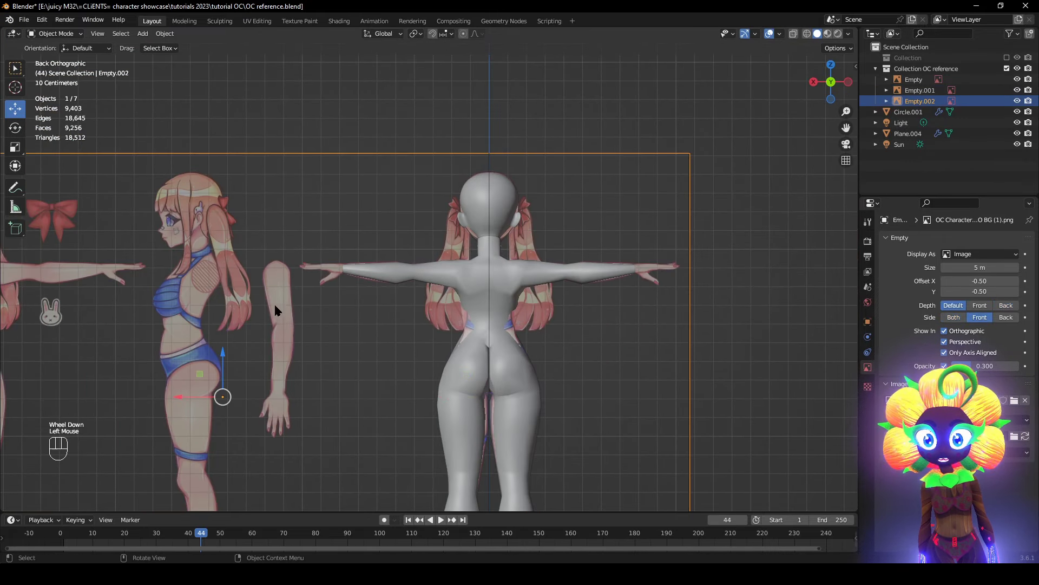
{"action": "left_click", "coordinate": [1007, 317]}
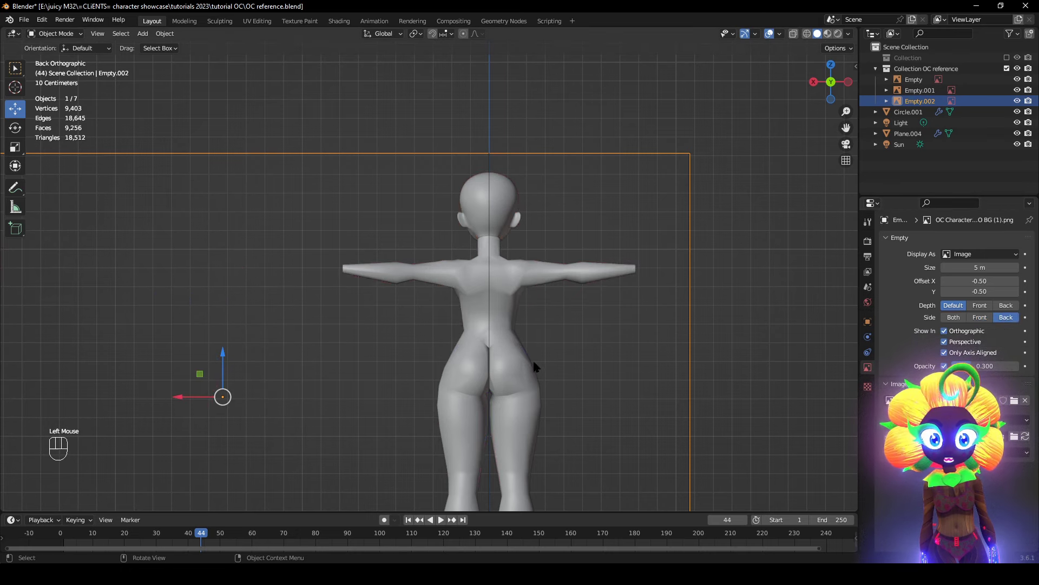
{"action": "left_click", "coordinate": [954, 317]}
{"action": "left_click", "coordinate": [1006, 306]}
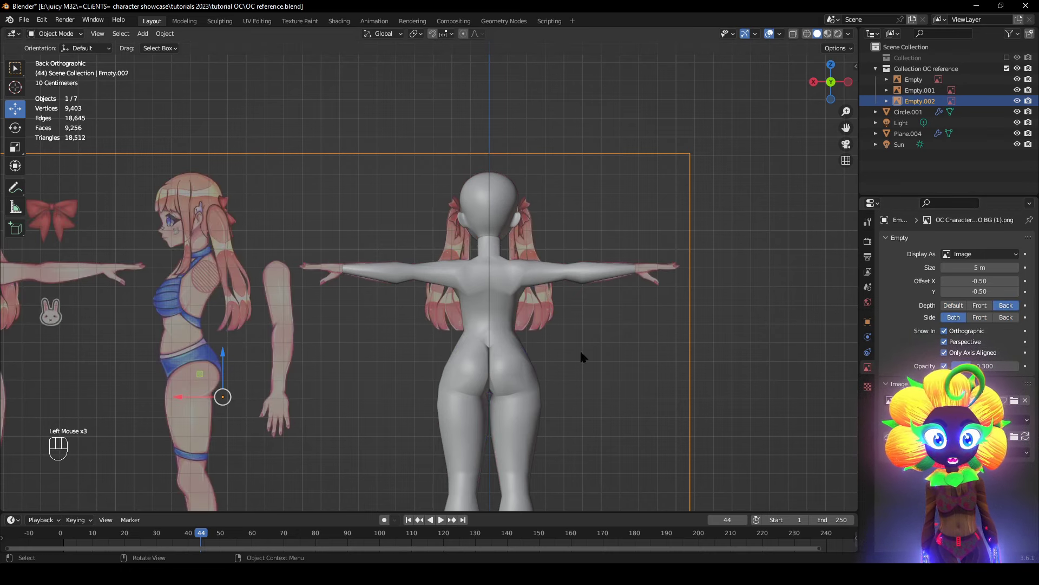
- Select the body mesh and enter Edit Mode in the front view
{"action": "middle_click_drag", "start_coordinate": [579, 349], "coordinate": [510, 328], "text": "alt"}
{"action": "scroll", "coordinate": [510, 328], "scroll_direction": "up", "scroll_amount": 2}
{"action": "left_click", "coordinate": [425, 286]}
{"action": "middle_click_drag", "start_coordinate": [425, 286], "coordinate": [500, 284], "text": "alt"}
{"action": "left_click", "coordinate": [68, 36]}
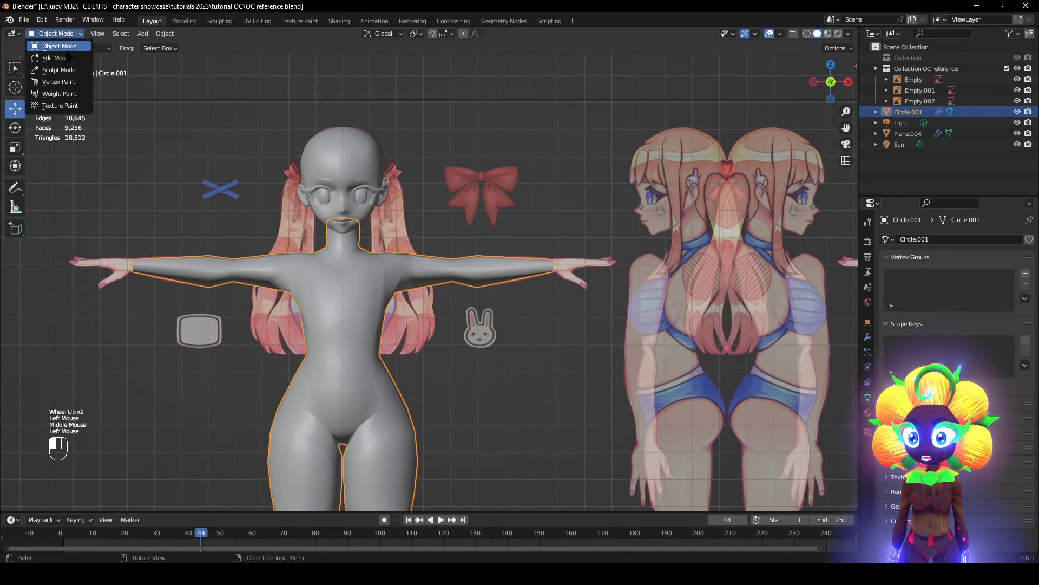
{"action": "left_click", "coordinate": [58, 57]}
{"action": "middle_click_drag", "start_coordinate": [574, 256], "coordinate": [577, 256], "text": "shift"}
{"action": "scroll", "coordinate": [606, 255], "scroll_direction": "up", "scroll_amount": 3}
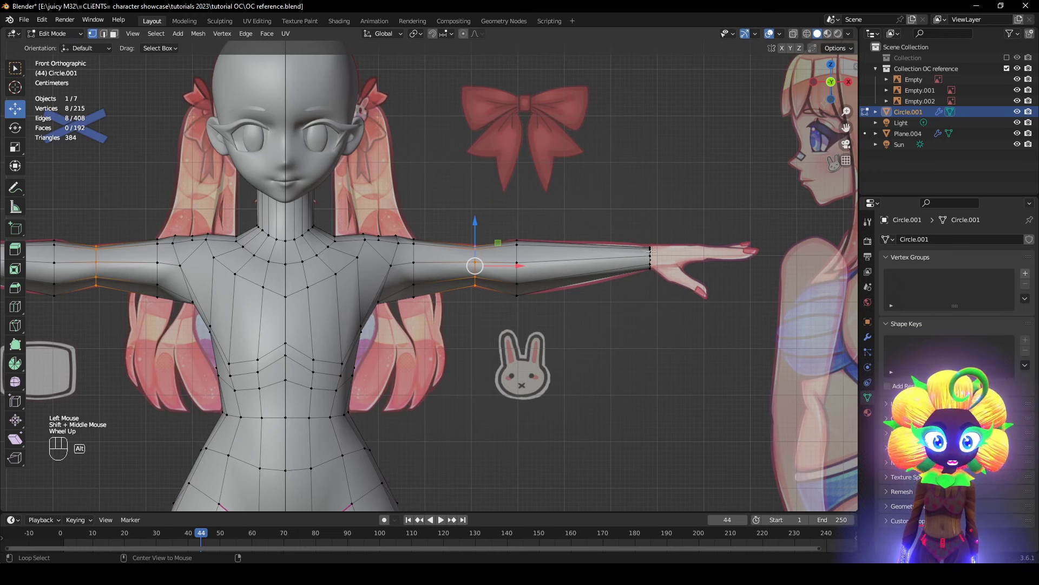
- Preview the arm down to the wrist loop with the Subdivision modifier shown in Edit Mode, and hide the subdivision again
{"action": "left_click", "coordinate": [650, 251], "text": "alt"}
{"action": "key", "text": "KP_Decimal"}
{"action": "scroll", "coordinate": [646, 253], "scroll_direction": "down", "scroll_amount": 1}
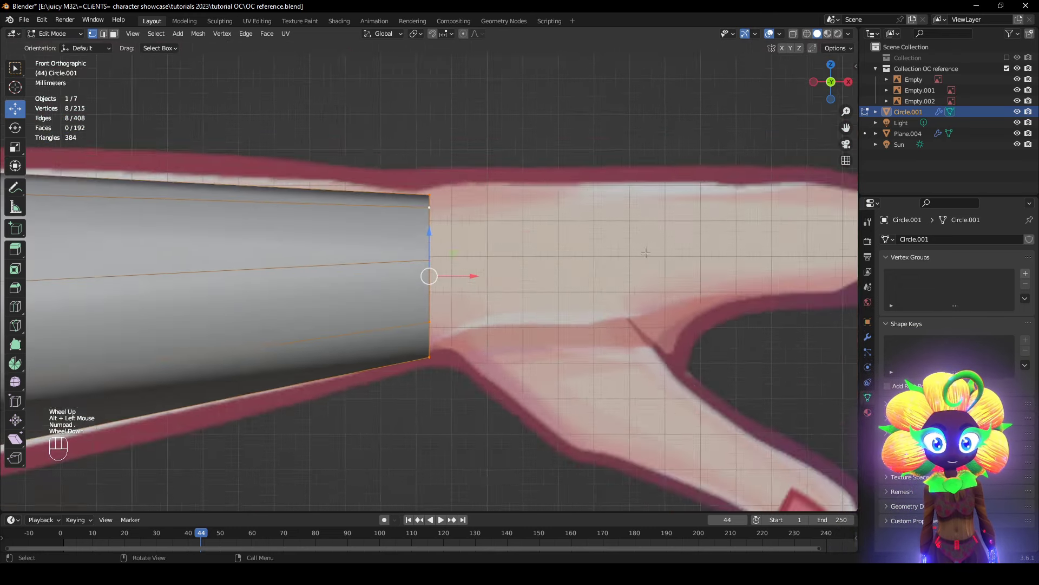
{"action": "scroll", "coordinate": [645, 252], "scroll_direction": "down", "scroll_amount": 2}
{"action": "left_click", "coordinate": [867, 336]}
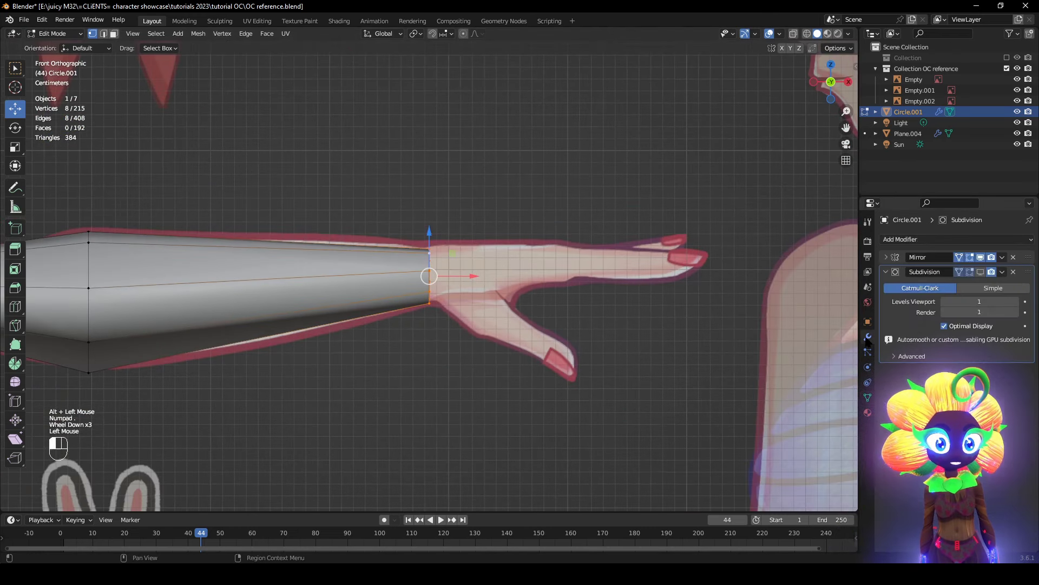
{"action": "left_click", "coordinate": [980, 272]}
{"action": "middle_click_drag", "start_coordinate": [133, 310], "coordinate": [424, 310], "text": "shift"}
{"action": "scroll", "coordinate": [423, 311], "scroll_direction": "down", "scroll_amount": 1}
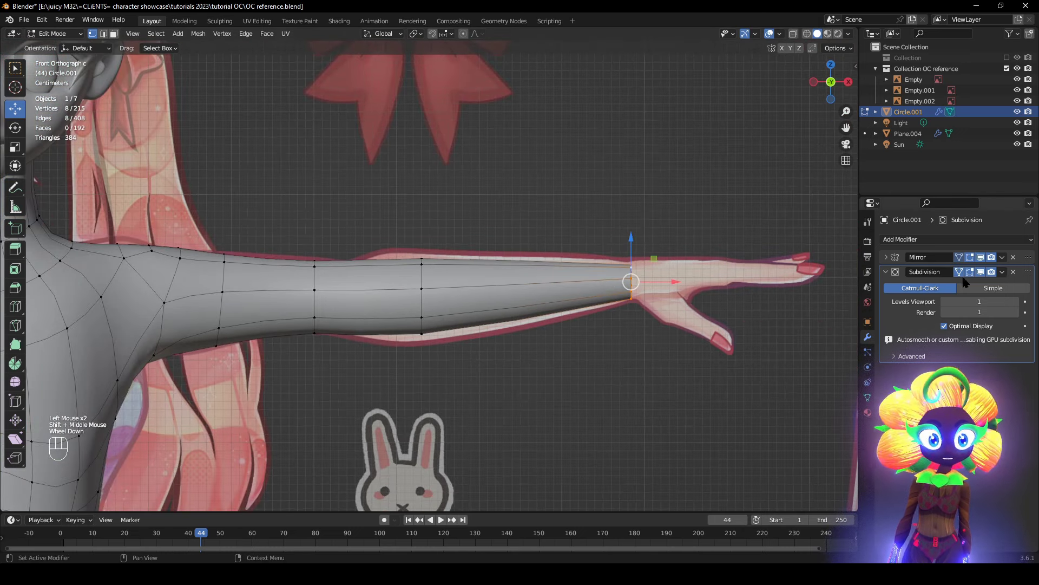
{"action": "left_click", "coordinate": [981, 272]}
- Add one centred loop cut between the elbow loop and the upper forearm loop in wireframe display
{"action": "middle_click_drag", "start_coordinate": [425, 374], "coordinate": [547, 377], "text": "shift"}
{"action": "scroll", "coordinate": [547, 378], "scroll_direction": "up", "scroll_amount": 1}
{"action": "key", "text": "z"}
{"action": "key", "text": "z"}
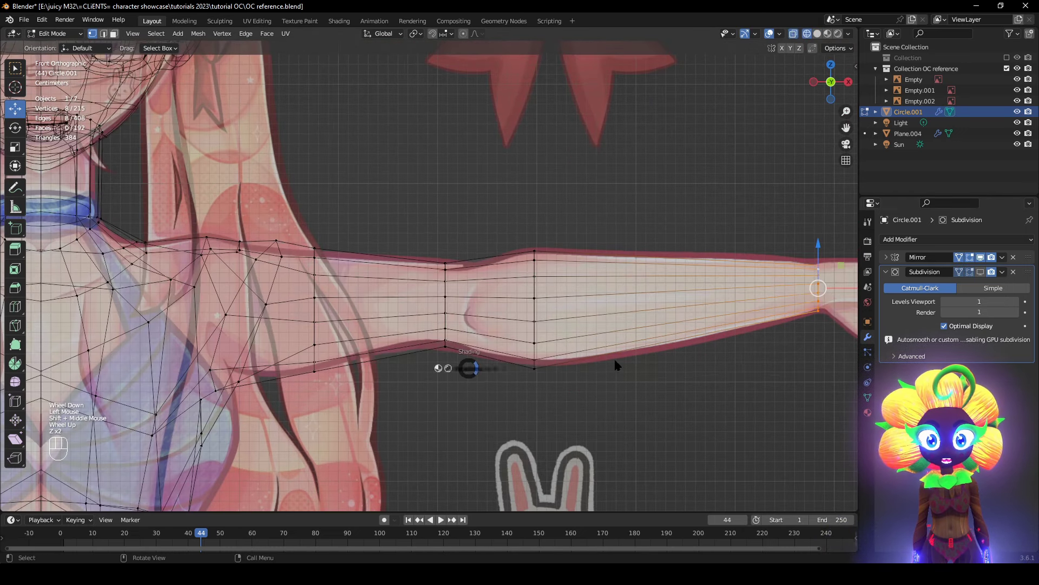
{"action": "key", "text": "z"}
{"action": "left_click", "coordinate": [475, 265]}
{"action": "right_click", "coordinate": [475, 265]}
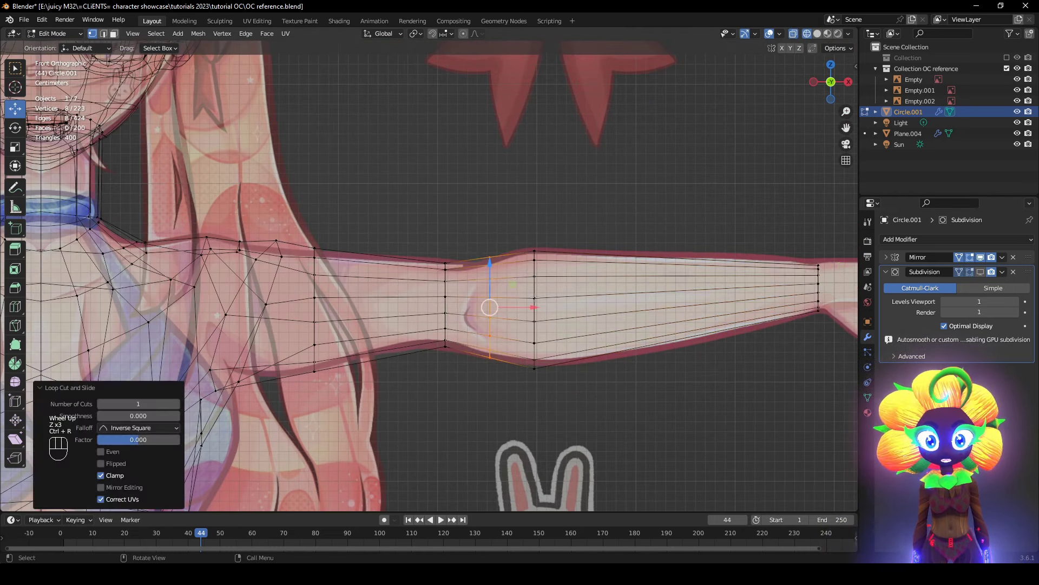
- Scale the new elbow loop to fit the reference and move it about -0.0098 m in X and -0.0027 m in Z
{"action": "key", "text": "s"}
{"action": "left_click", "coordinate": [636, 322]}
{"action": "key", "text": "g"}
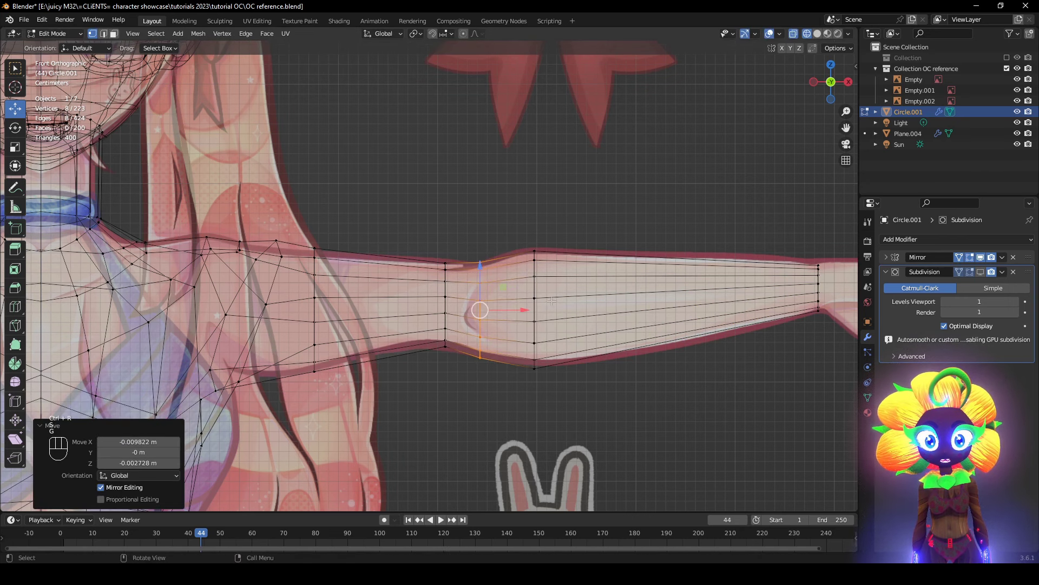
{"action": "left_click", "coordinate": [622, 319]}
- Edge-slide the upper forearm loop a short way toward the elbow
{"action": "left_click", "coordinate": [534, 310], "text": "alt"}
{"action": "key", "text": "g"}
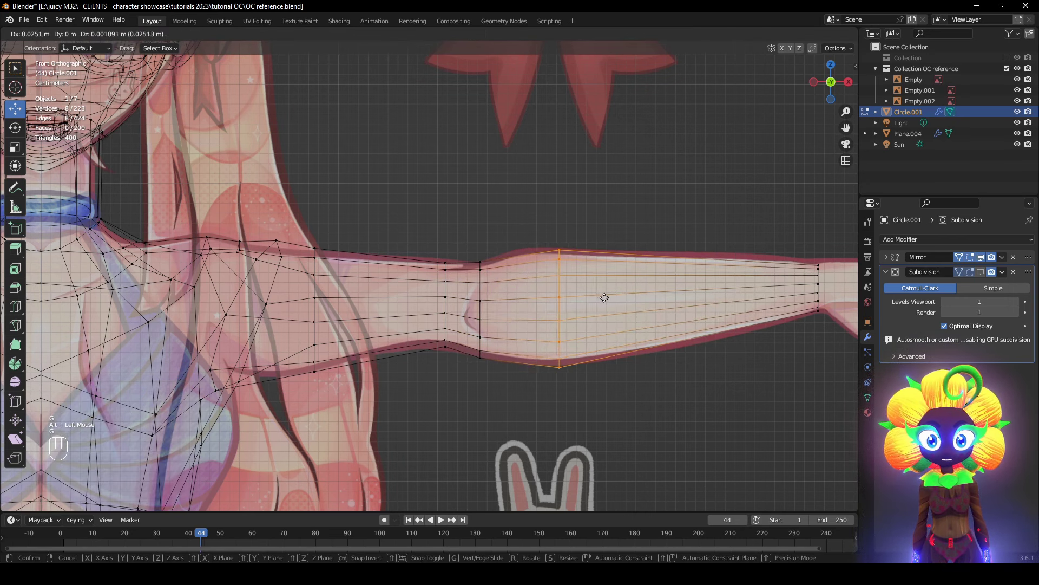
{"action": "right_click", "coordinate": [573, 294]}
{"action": "key", "text": "g"}
{"action": "key", "text": "g"}
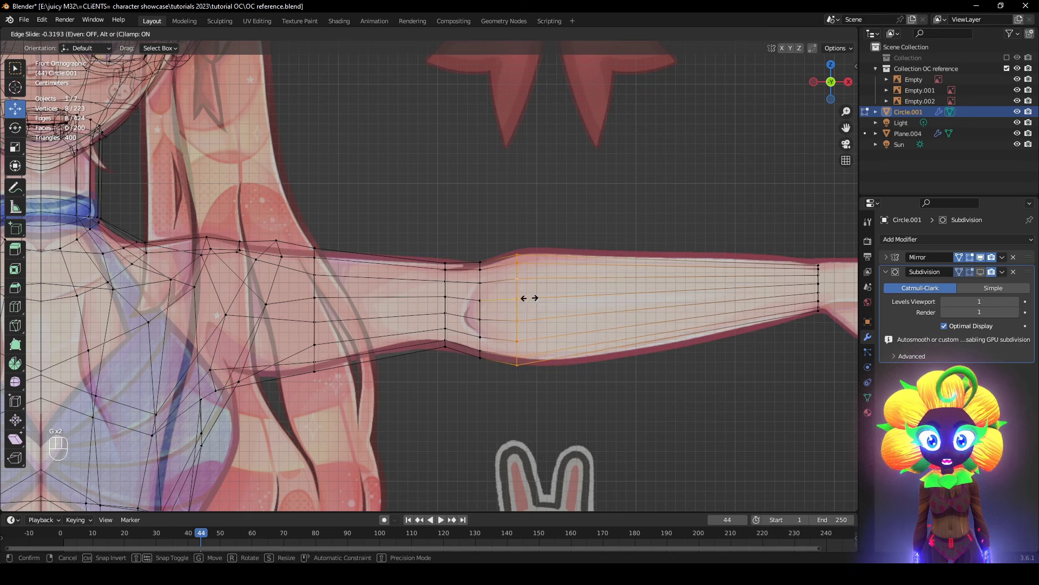
{"action": "left_click", "coordinate": [527, 297]}
- Add one centred loop cut between the upper forearm loop and the wrist
{"action": "key", "text": "ctrl+r"}
{"action": "left_click", "coordinate": [611, 288]}
{"action": "right_click", "coordinate": [615, 288]}
{"action": "key", "text": "g"}
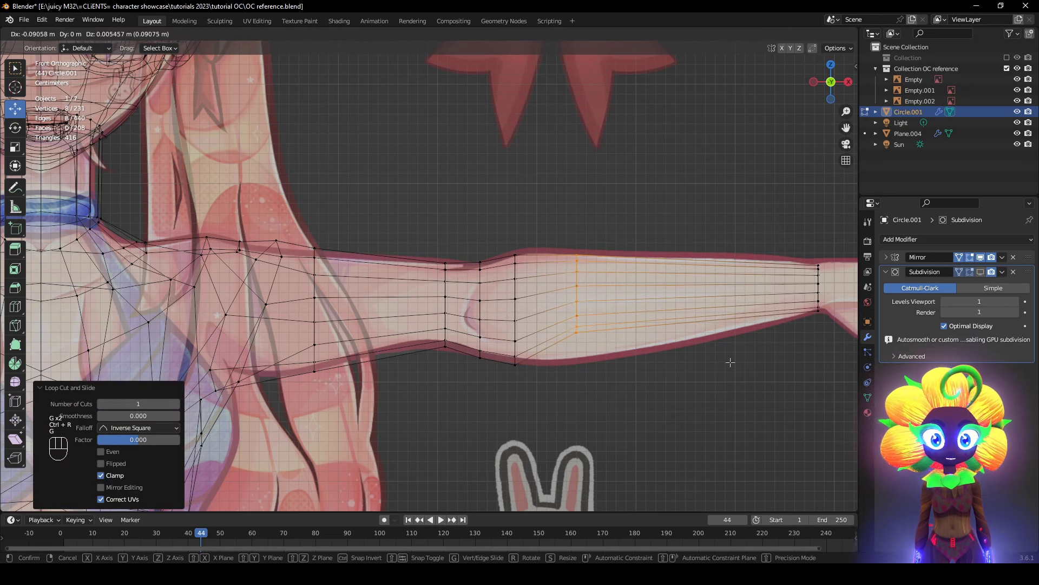
{"action": "right_click", "coordinate": [730, 362]}
- Move the new forearm loop about 0.073 m toward the elbow and scale it to 1.454 to match the reference outline
{"action": "key", "text": "z"}
{"action": "middle_click_drag", "start_coordinate": [662, 309], "coordinate": [594, 330], "text": "shift"}
{"action": "key", "text": "g"}
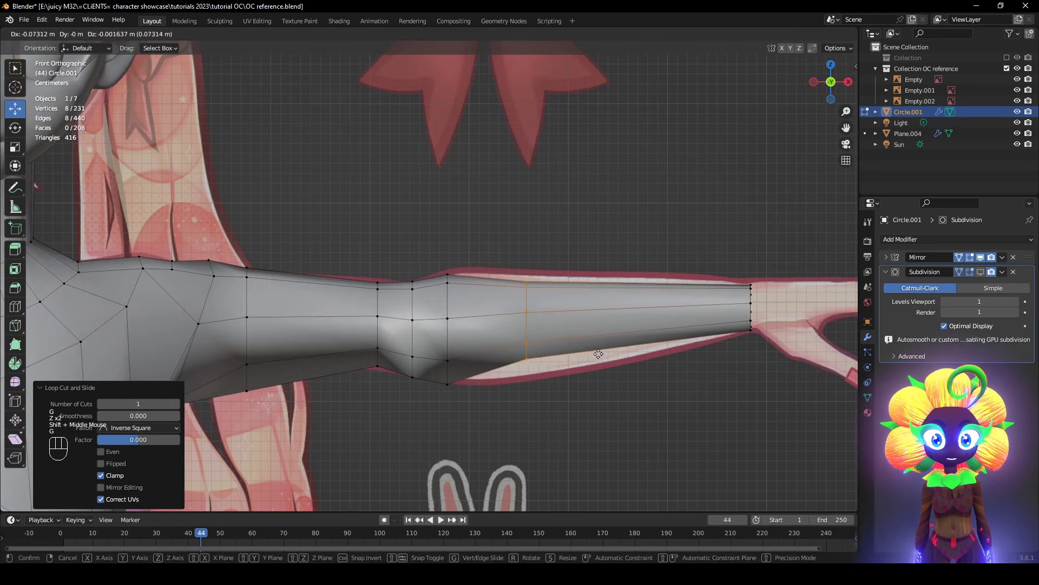
{"action": "left_click", "coordinate": [600, 356]}
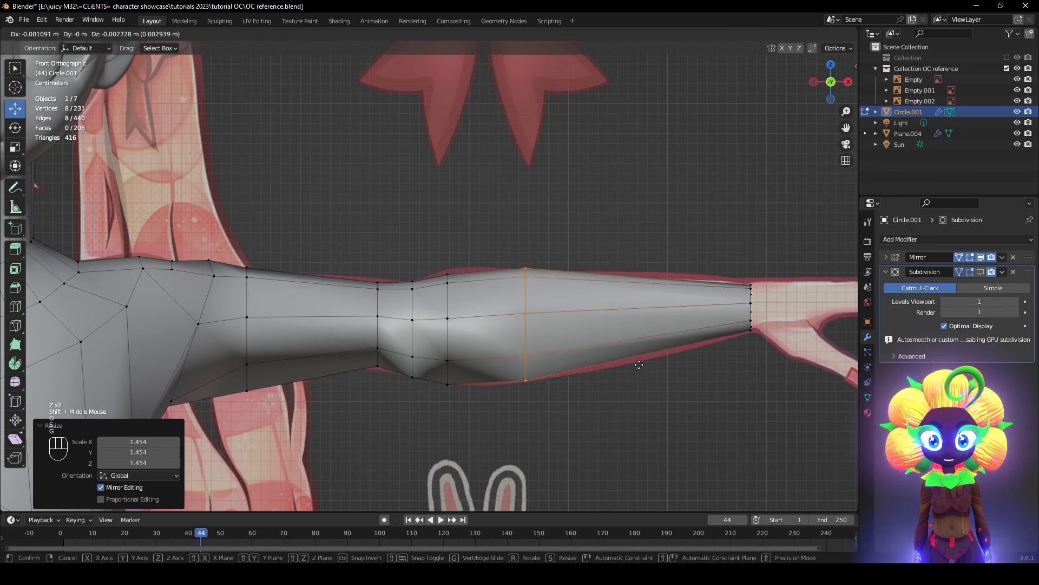
- Select the upper forearm loop just past the elbow, move it slightly up, and scale it to 1.067
{"action": "key", "text": "z"}
{"action": "left_click", "coordinate": [467, 340], "text": "alt"}
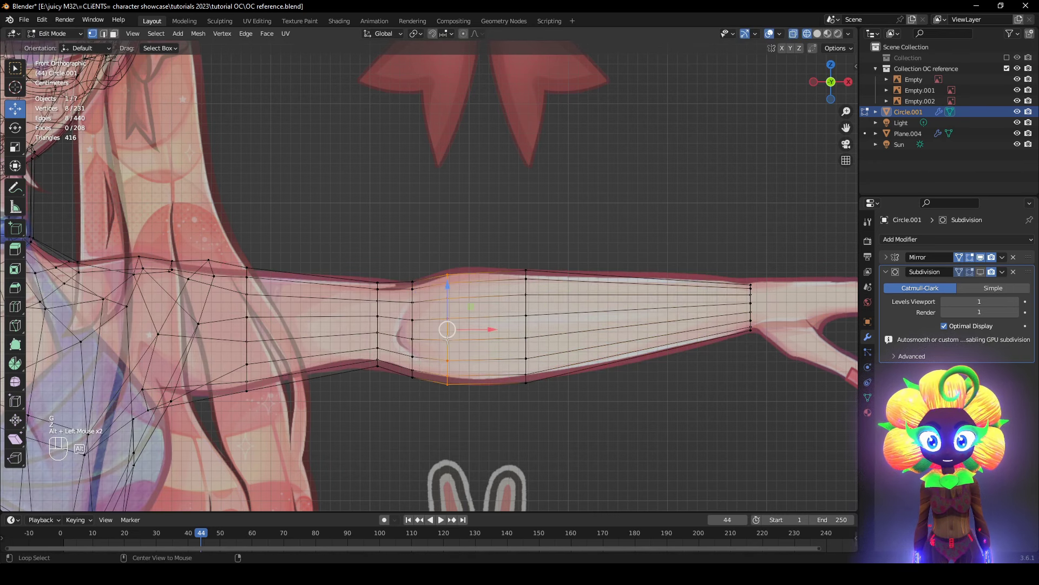
{"action": "key", "text": "z"}
{"action": "key", "text": "g"}
{"action": "key", "text": "s"}
{"action": "left_click", "coordinate": [534, 336]}
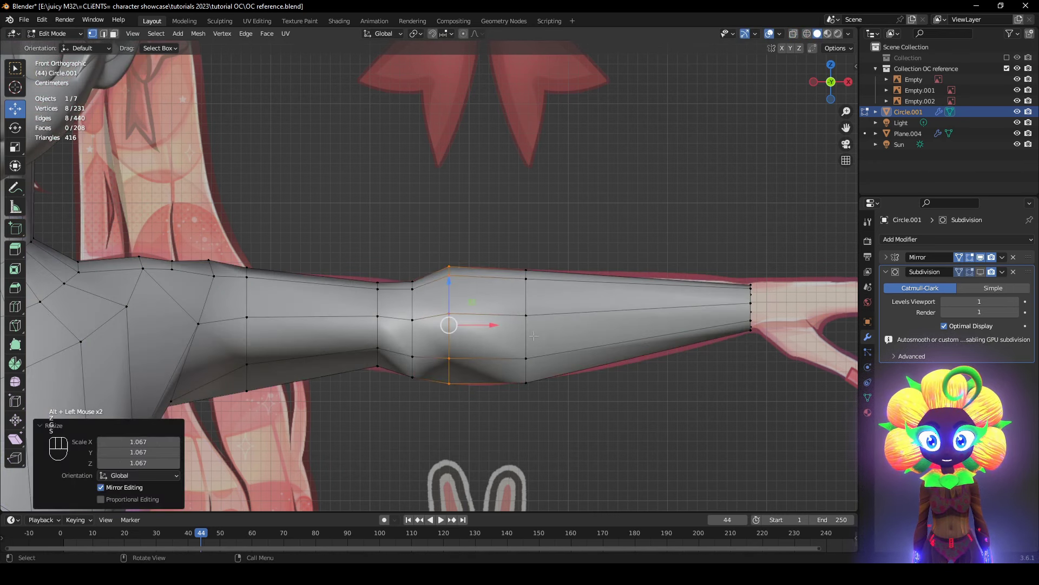
- Select the loop on the upper-arm side of the elbow and scale it to 1.075
{"action": "key", "text": "z"}
{"action": "left_click", "coordinate": [378, 334], "text": "alt"}
{"action": "key", "text": "s"}
{"action": "left_click", "coordinate": [481, 339]}
{"action": "key", "text": "z"}
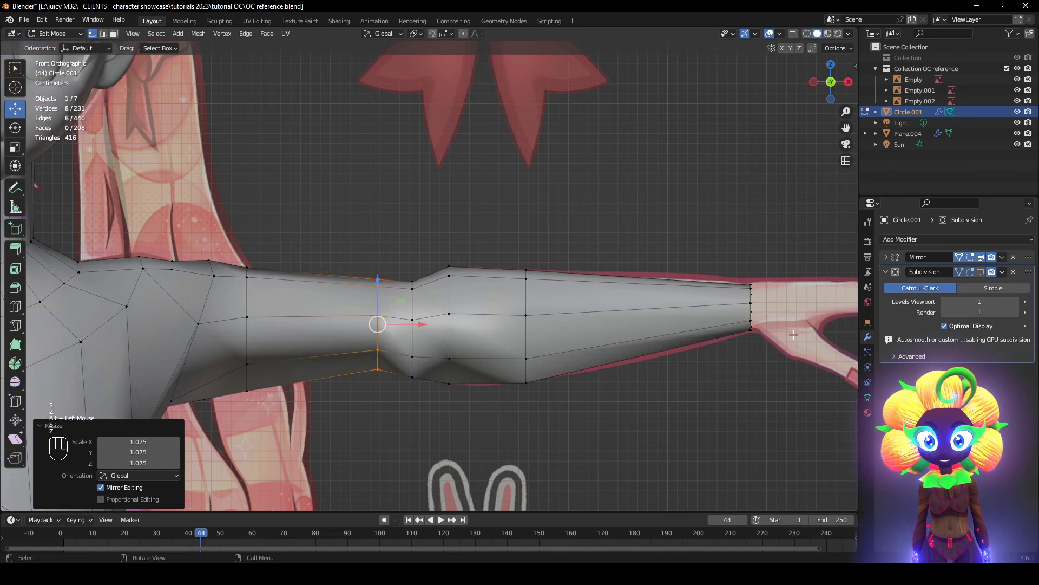
- Add one centred loop cut in the upper arm between shoulder and elbow, and scale it down slightly to match the reference outline
{"action": "scroll", "coordinate": [794, 334], "scroll_direction": "down", "scroll_amount": 1}
{"action": "middle_click_drag", "start_coordinate": [559, 376], "coordinate": [650, 351], "text": "shift"}
{"action": "scroll", "coordinate": [373, 328], "scroll_direction": "up", "scroll_amount": 1}
{"action": "key", "text": "z"}
{"action": "left_click", "coordinate": [423, 260]}
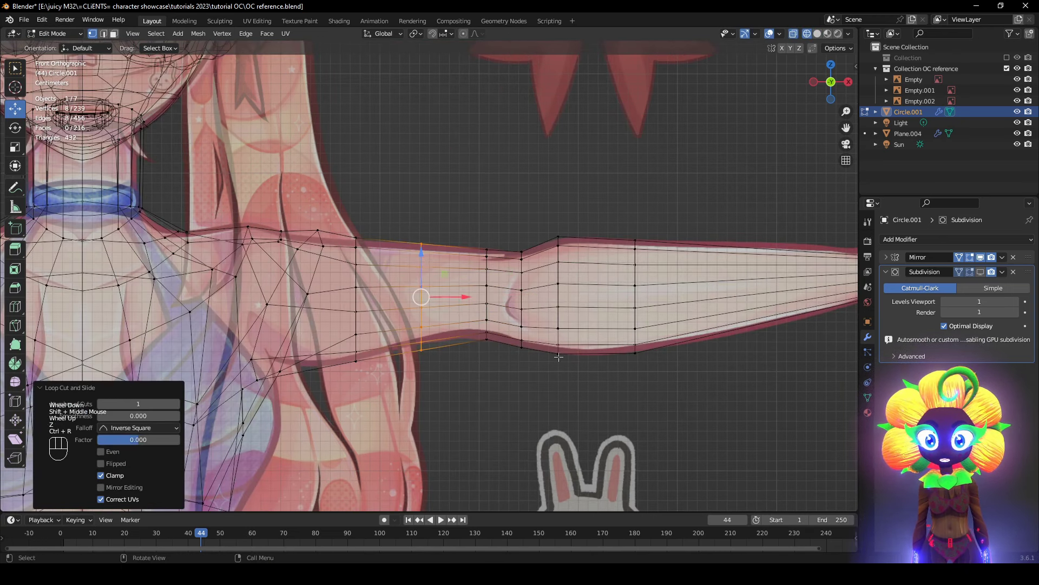
{"action": "key", "text": "s"}
{"action": "left_click", "coordinate": [599, 374]}
{"action": "key", "text": "z"}
{"action": "key", "text": "g"}
{"action": "left_click", "coordinate": [686, 374]}
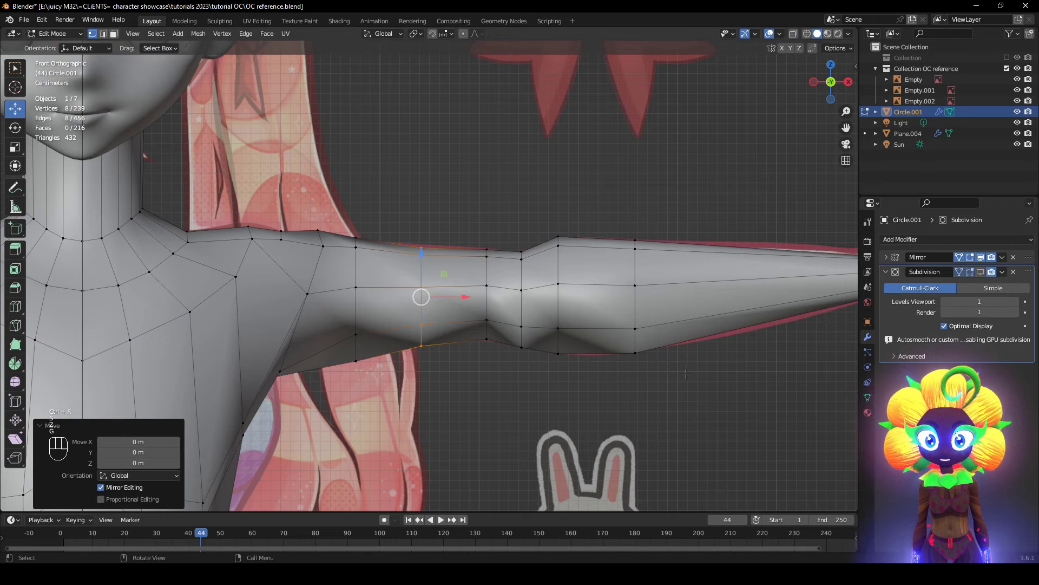
- Show the subdivision in Edit Mode and scale the forearm loop just past the elbow along Z to fit the reference outline
{"action": "left_click_drag", "start_coordinate": [980, 271], "coordinate": [970, 271]}
{"action": "scroll", "coordinate": [703, 403], "scroll_direction": "down", "scroll_amount": 2}
{"action": "left_click", "coordinate": [650, 416]}
{"action": "middle_click_drag", "start_coordinate": [640, 417], "coordinate": [602, 365]}
{"action": "left_click", "coordinate": [529, 298], "text": "alt"}
{"action": "middle_click_drag", "start_coordinate": [550, 336], "coordinate": [584, 368]}
{"action": "key", "text": "s"}
{"action": "key", "text": "z"}
{"action": "left_click", "coordinate": [598, 376]}
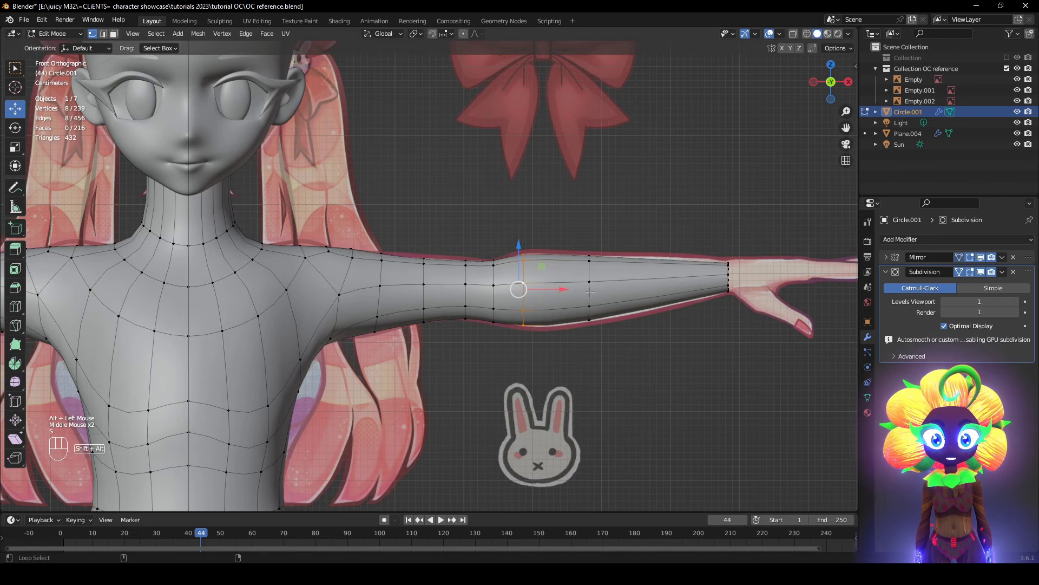
- Add the middle forearm loop to the selection and scale both forearm loops along Z by about 1.10
{"action": "left_click", "coordinate": [590, 287], "text": "alt+shift"}
{"action": "key", "text": "s"}
{"action": "key", "text": "z"}
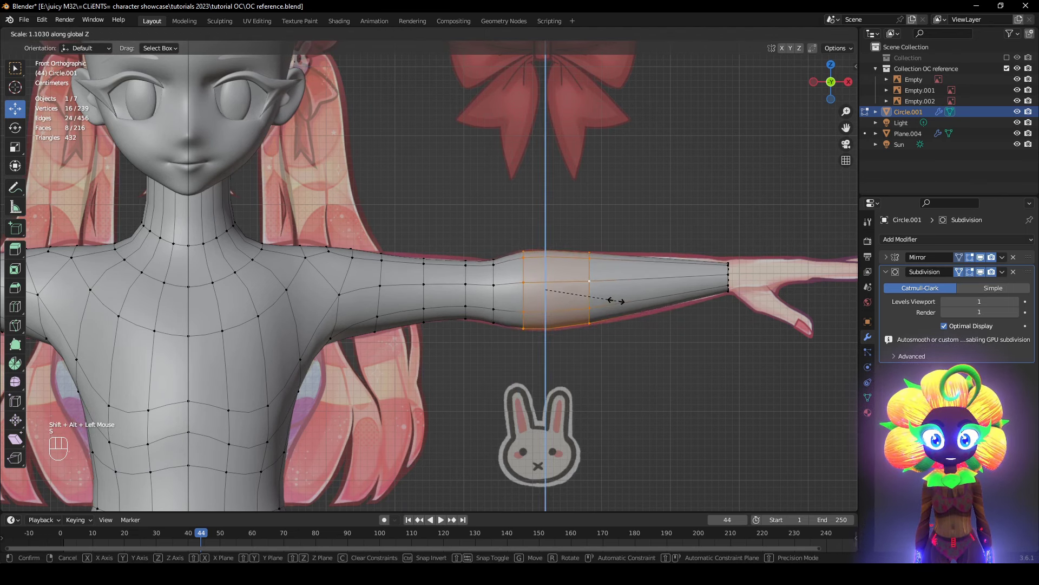
{"action": "left_click", "coordinate": [617, 301]}
- Scale the wrist loop along Z by about 1.27 and adjust its position to meet the reference wrist
{"action": "left_click", "coordinate": [731, 275], "text": "alt"}
{"action": "key", "text": "s"}
{"action": "key", "text": "z"}
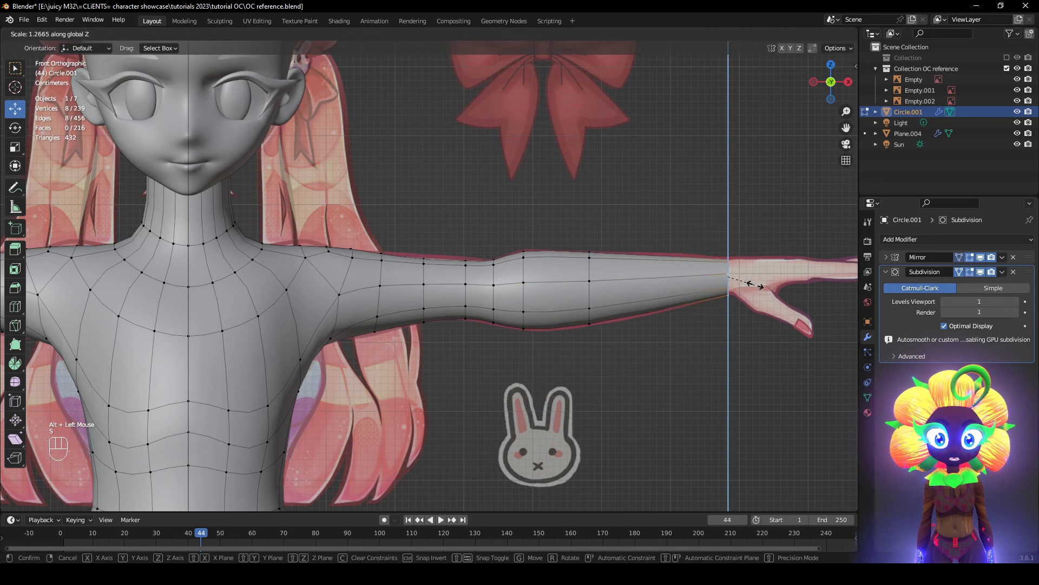
{"action": "left_click", "coordinate": [756, 286]}
{"action": "key", "text": "g"}
{"action": "left_click", "coordinate": [754, 286]}
{"action": "left_click", "coordinate": [689, 360]}
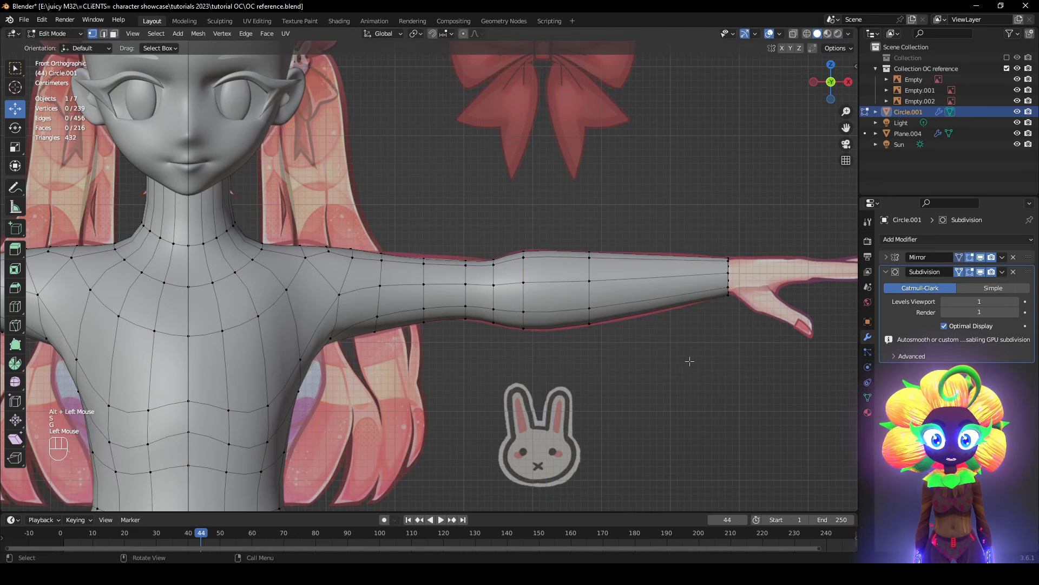
- Select the wrist edge loop and round it with LoopTools Circle
{"action": "middle_click_drag", "start_coordinate": [689, 359], "coordinate": [609, 370]}
{"action": "key", "text": "z"}
{"action": "key", "text": "z"}
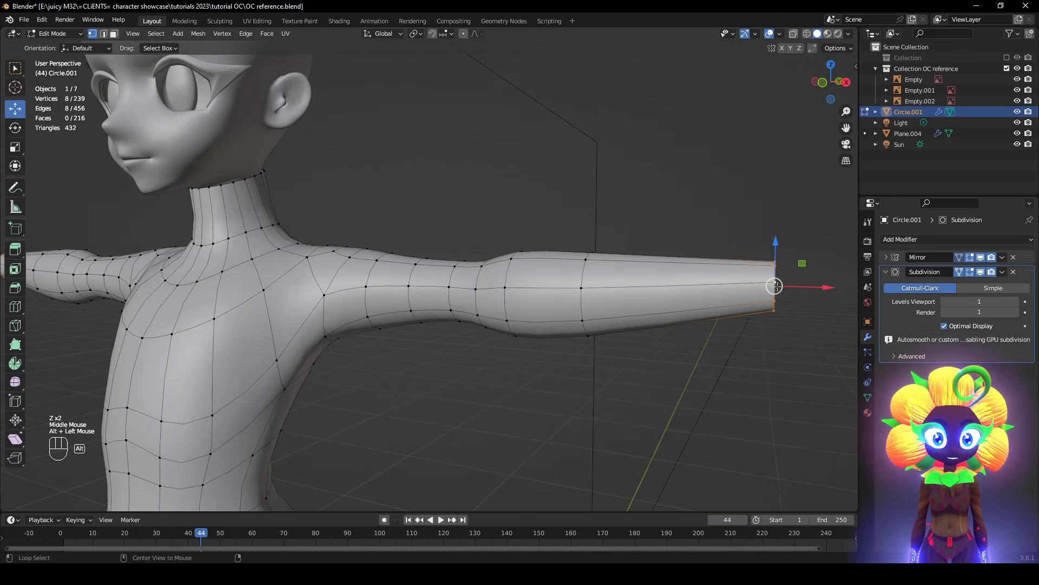
{"action": "middle_click_drag", "start_coordinate": [775, 286], "coordinate": [802, 300]}
{"action": "right_click", "coordinate": [796, 290]}
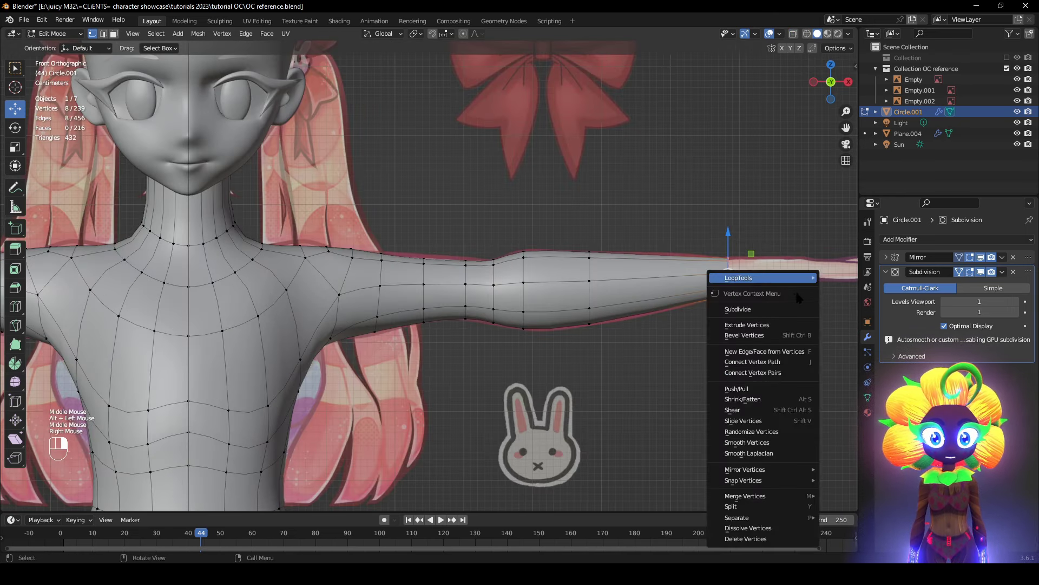
{"action": "left_click", "coordinate": [824, 288]}
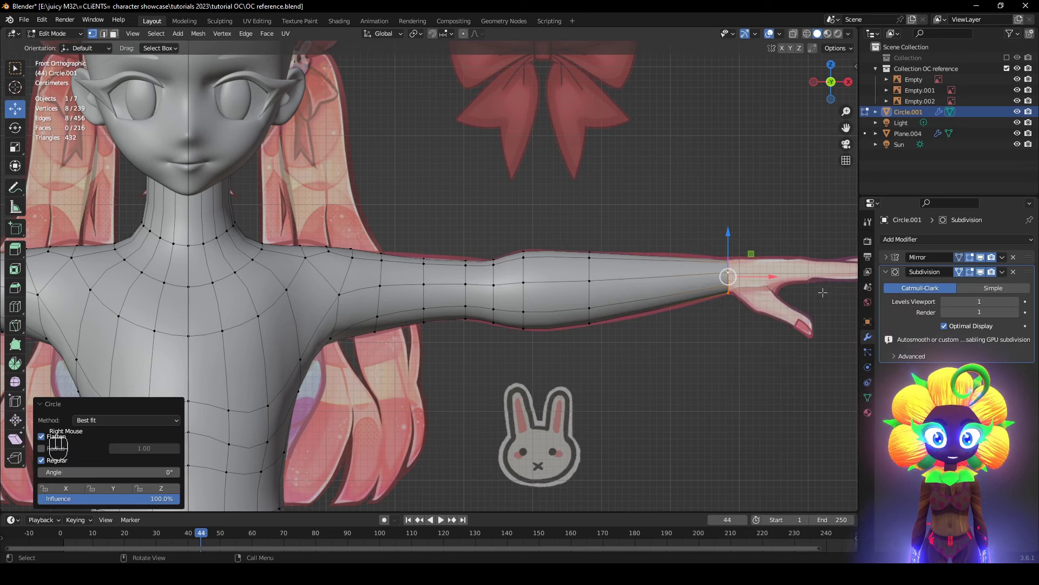
- Select the middle forearm loop together with the elbow loop and round both with LoopTools Circle
{"action": "left_click", "coordinate": [590, 296], "text": "alt"}
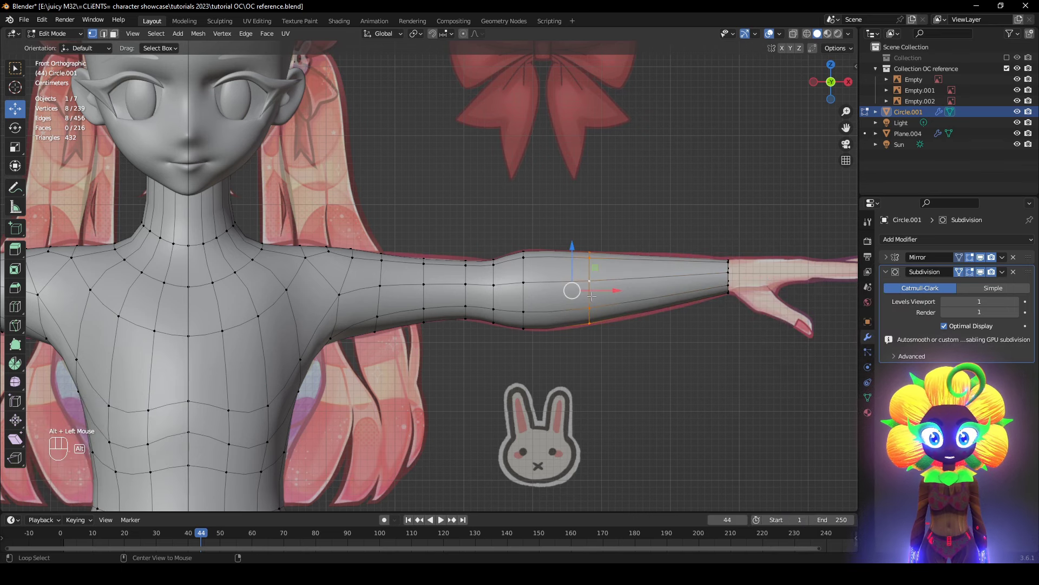
{"action": "left_click", "coordinate": [498, 299], "text": "alt+shift"}
{"action": "right_click", "coordinate": [601, 289]}
{"action": "mouse_move", "coordinate": [679, 288]}
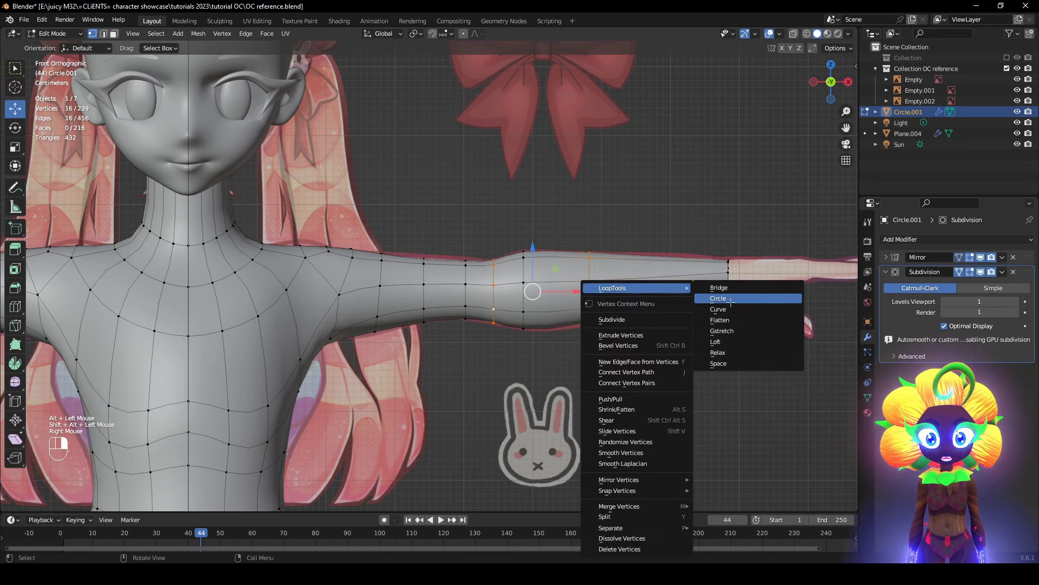
{"action": "left_click", "coordinate": [731, 301]}
- Round the forearm loop just past the elbow and the middle upper-arm loop with LoopTools Circle
{"action": "left_click", "coordinate": [504, 293], "text": "alt"}
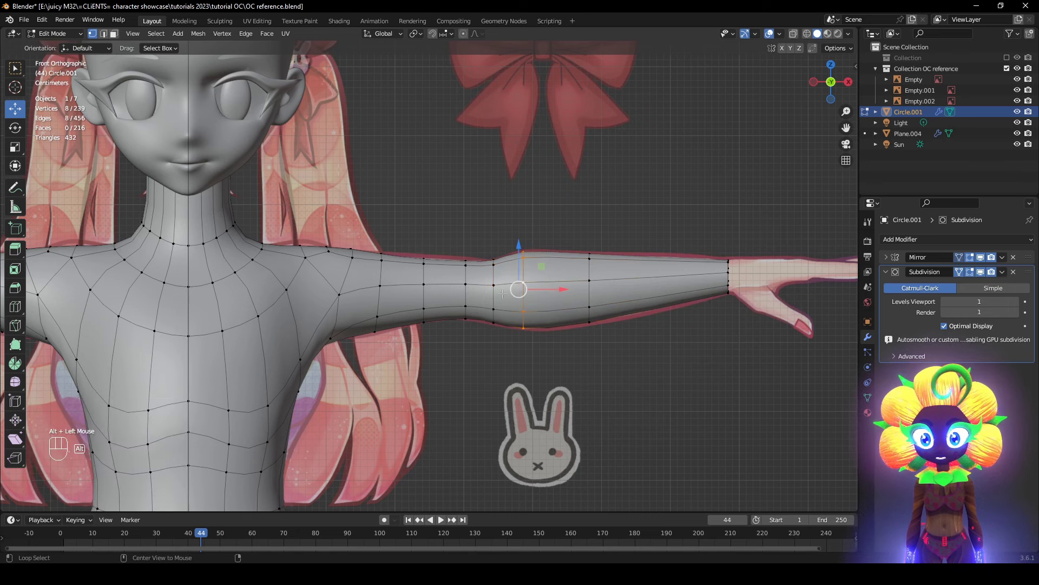
{"action": "right_click", "coordinate": [701, 303]}
{"action": "left_click", "coordinate": [725, 299]}
{"action": "left_click", "coordinate": [421, 291], "text": "alt"}
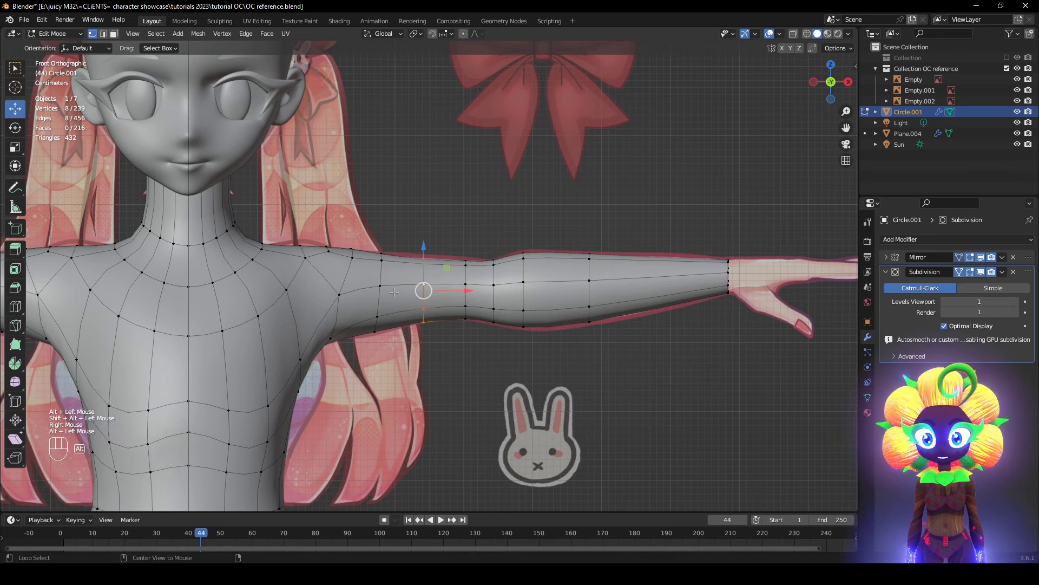
{"action": "right_click", "coordinate": [625, 303]}
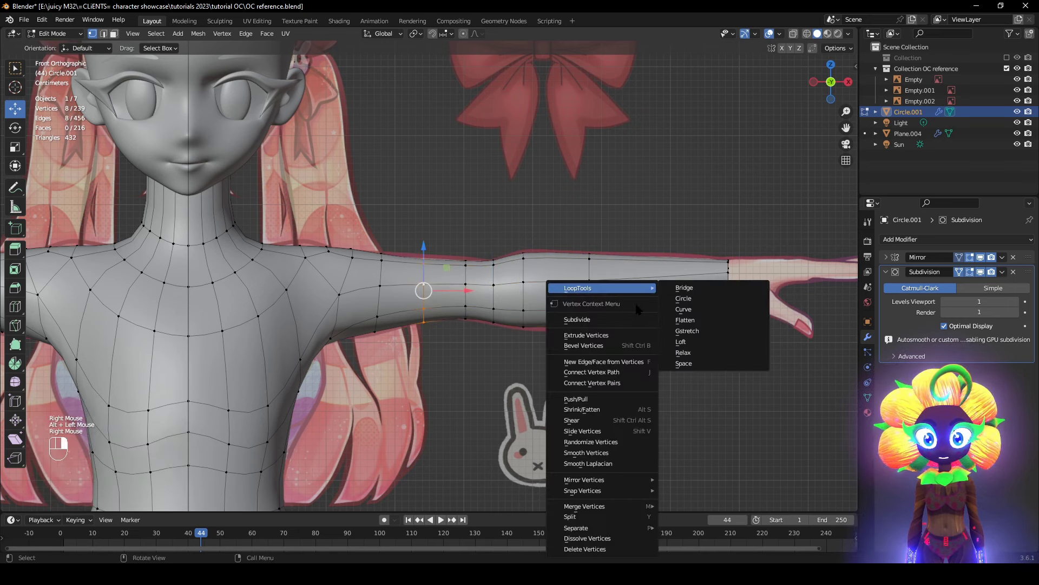
{"action": "left_click", "coordinate": [685, 298]}
- Apply LoopTools Curve to the upper-arm loop nearest the shoulder and clear the selection
{"action": "left_click", "coordinate": [378, 298], "text": "alt"}
{"action": "right_click", "coordinate": [677, 288]}
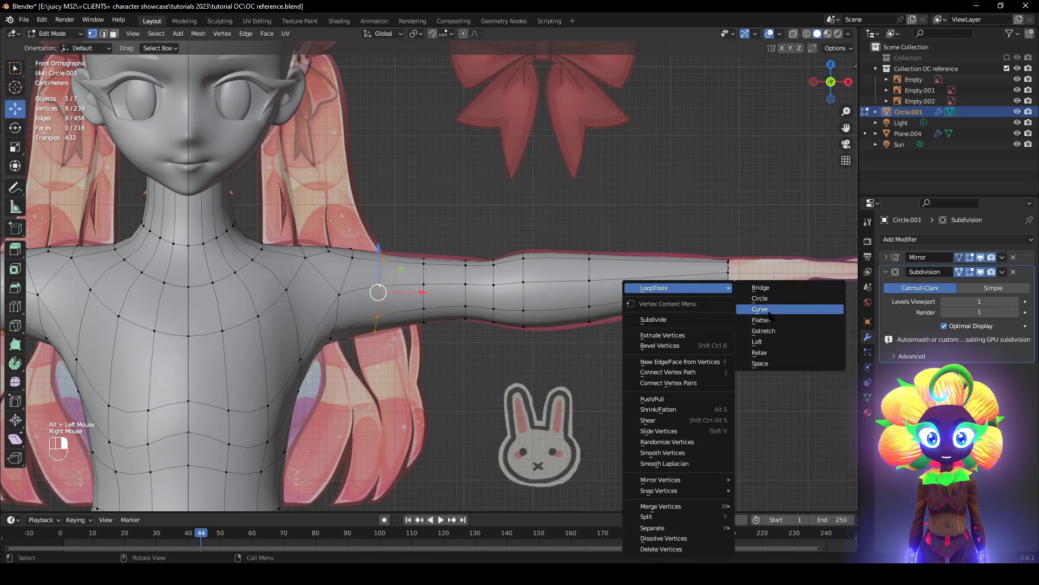
{"action": "left_click", "coordinate": [780, 309]}
{"action": "left_click", "coordinate": [708, 383]}
{"action": "middle_click_drag", "start_coordinate": [708, 383], "coordinate": [657, 383]}
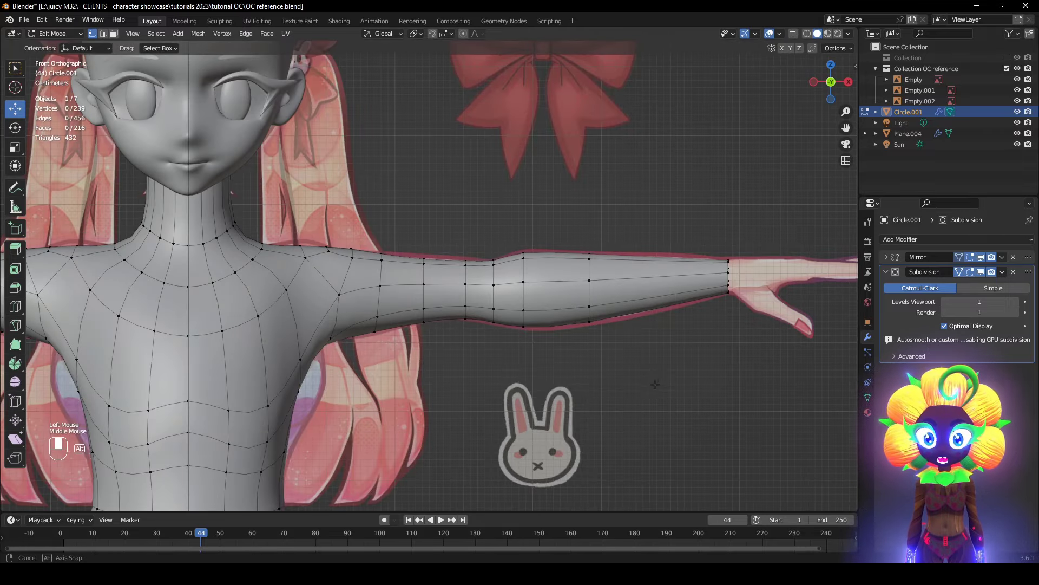
- Move the middle upper-arm loop up about 0.003 m and scale it to 1.099
{"action": "key", "text": "alt+z"}
{"action": "key", "text": "alt+z"}
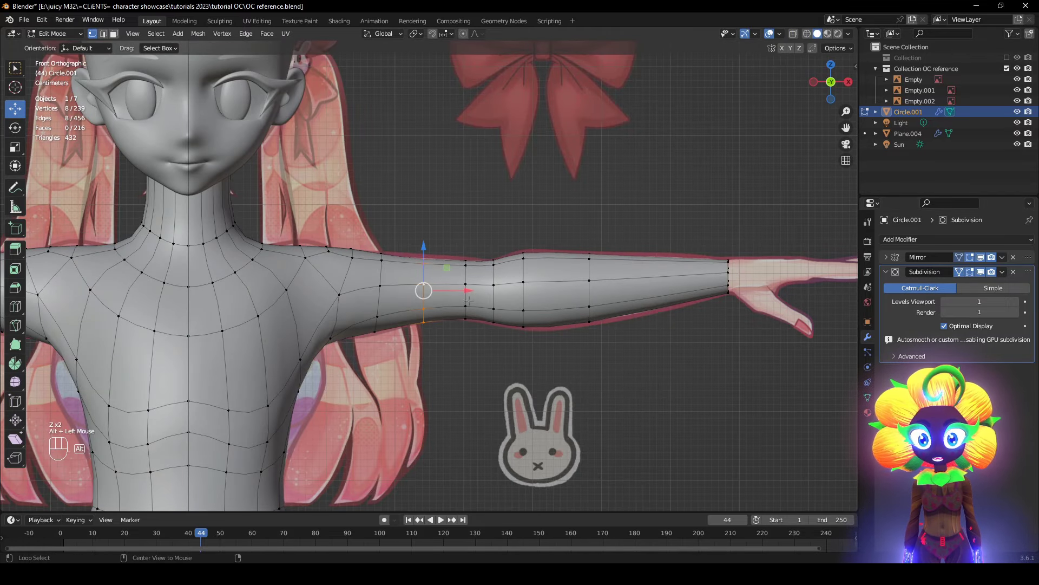
{"action": "key", "text": "g"}
{"action": "key", "text": "g"}
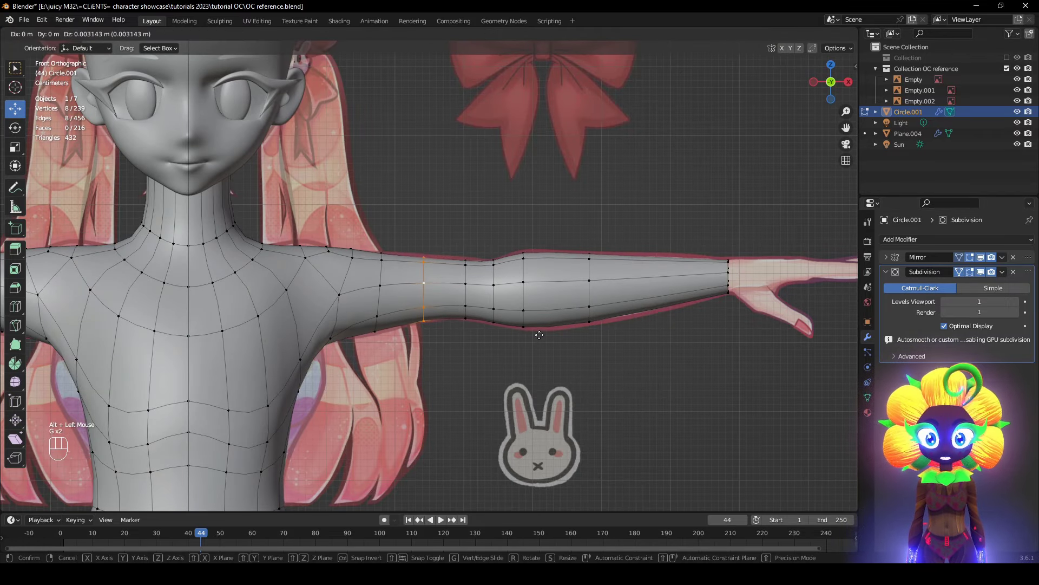
{"action": "key", "text": "s"}
{"action": "left_click", "coordinate": [551, 332]}
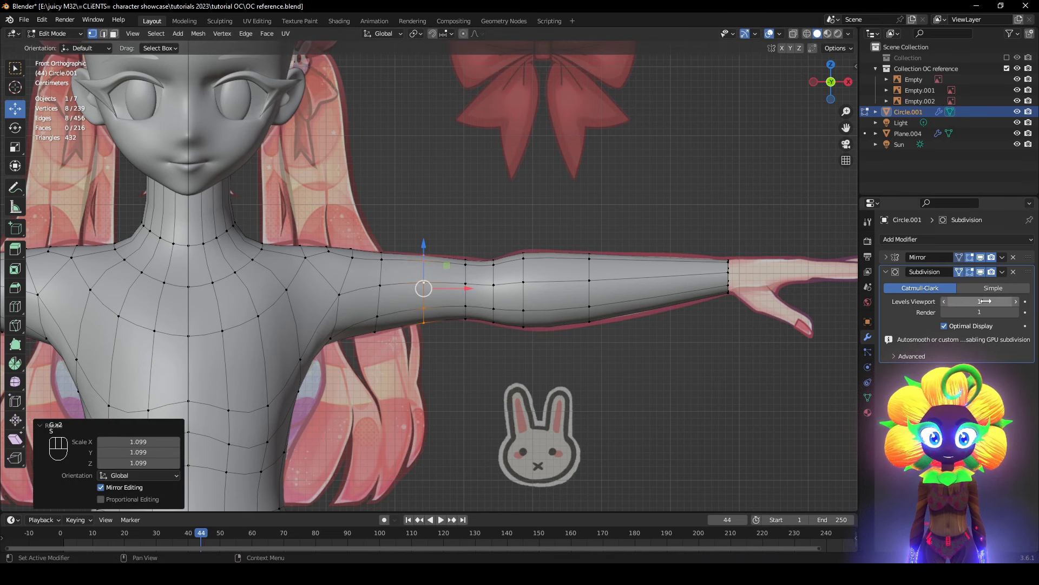
- Scale the middle upper-arm loop to 0.955 with the subdivision hidden, and fine-tune its position with the subdivision shown again
{"action": "left_click", "coordinate": [982, 274]}
{"action": "key", "text": "z"}
{"action": "key", "text": "s"}
{"action": "left_click", "coordinate": [573, 346]}
{"action": "key", "text": "z"}
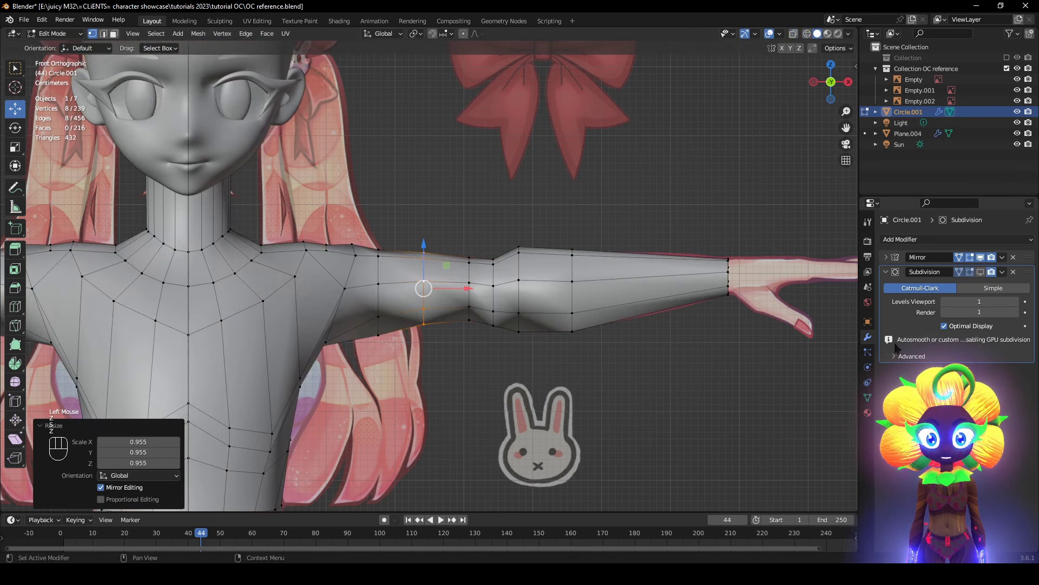
{"action": "left_click", "coordinate": [981, 273]}
{"action": "key", "text": "g"}
{"action": "left_click", "coordinate": [671, 346]}
{"action": "left_click", "coordinate": [691, 367]}
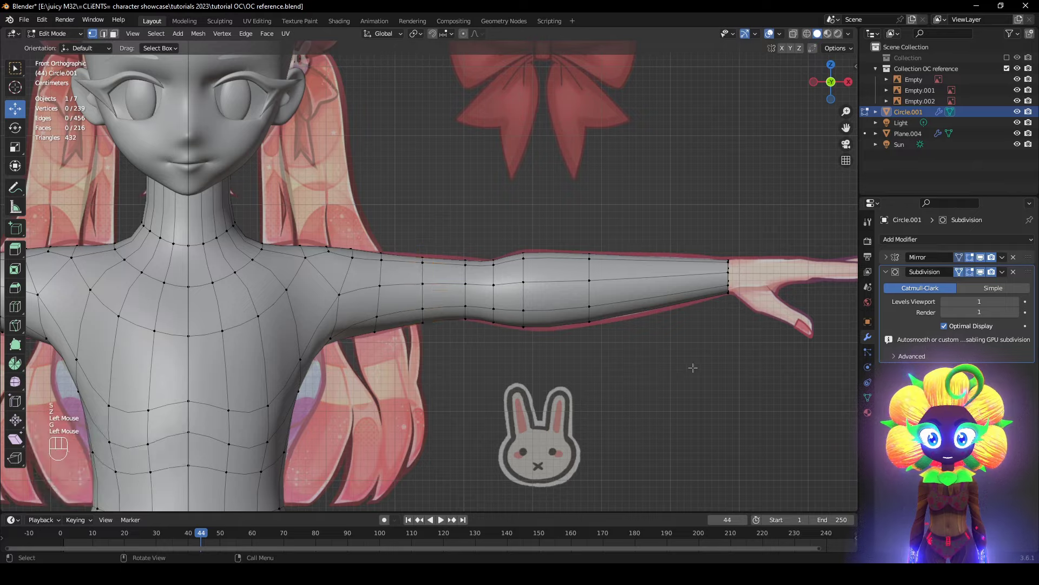
- Examine the whole body against the front reference, and inspect the chest topology up close
{"action": "scroll", "coordinate": [691, 367], "scroll_direction": "down", "scroll_amount": 4}
{"action": "mouse_move", "coordinate": [691, 366]}
{"action": "middle_mouse_down"}
{"action": "mouse_move", "coordinate": [406, 389]}
{"action": "mouse_move", "coordinate": [704, 371]}
{"action": "mouse_move", "coordinate": [675, 364]}
{"action": "middle_mouse_up"}
{"action": "key", "text": "a"}
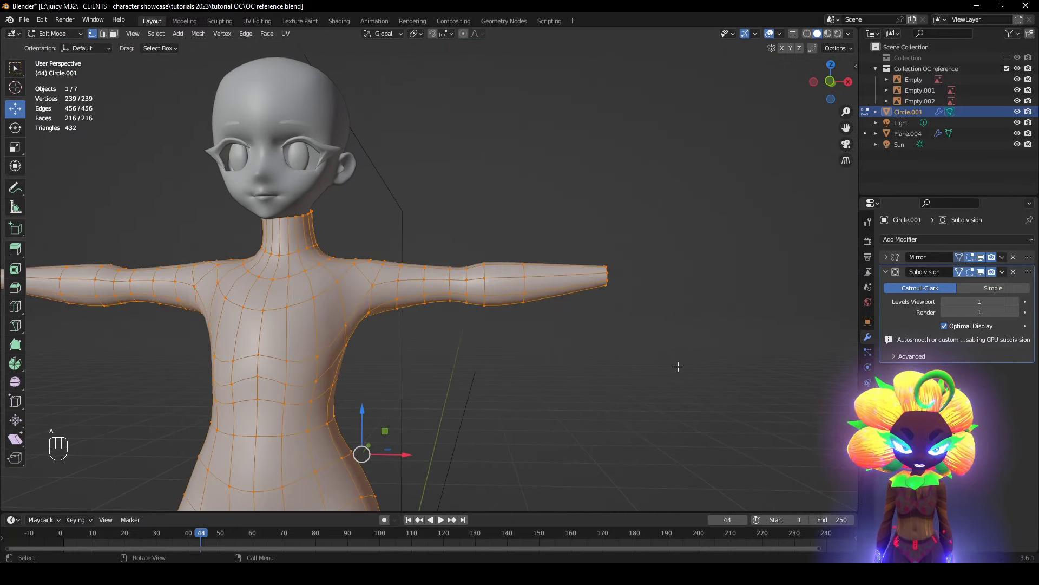
{"action": "key", "text": "KP_1"}
{"action": "key", "text": "KP_Decimal"}
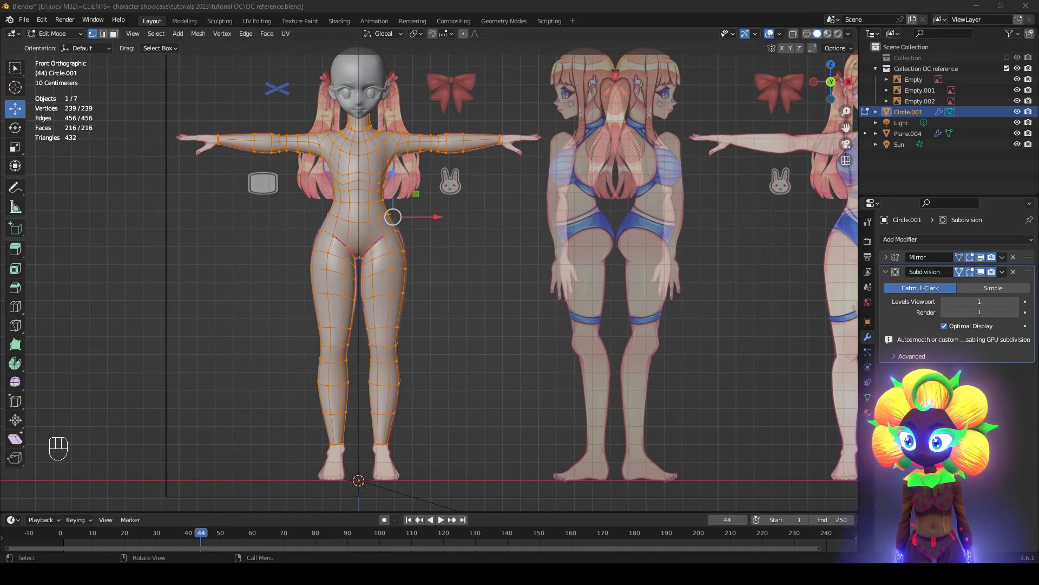
{"action": "left_click", "coordinate": [379, 147]}
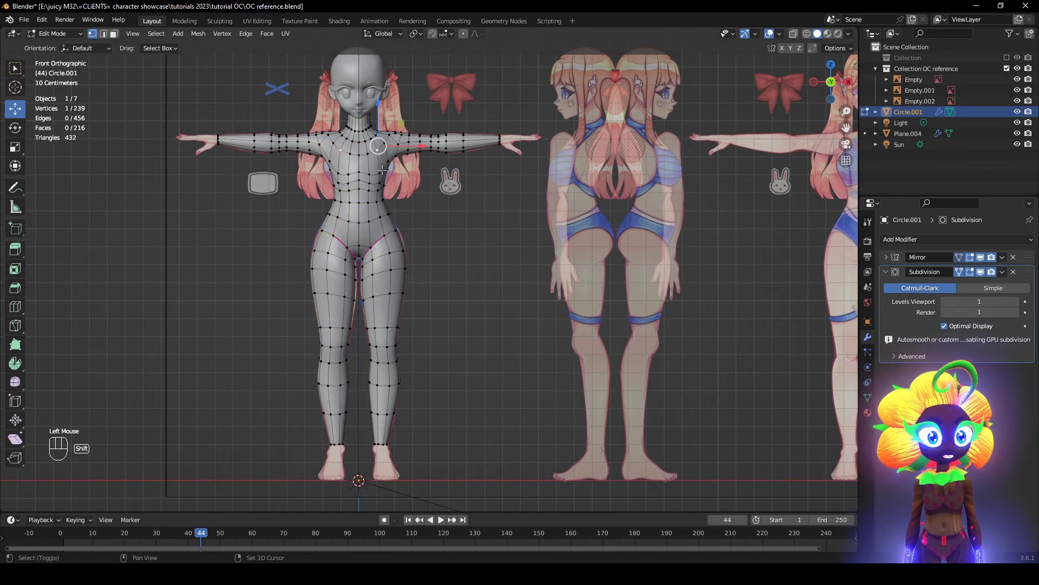
{"action": "key", "text": "KP_Decimal"}
{"action": "scroll", "coordinate": [381, 168], "scroll_direction": "down", "scroll_amount": 4}
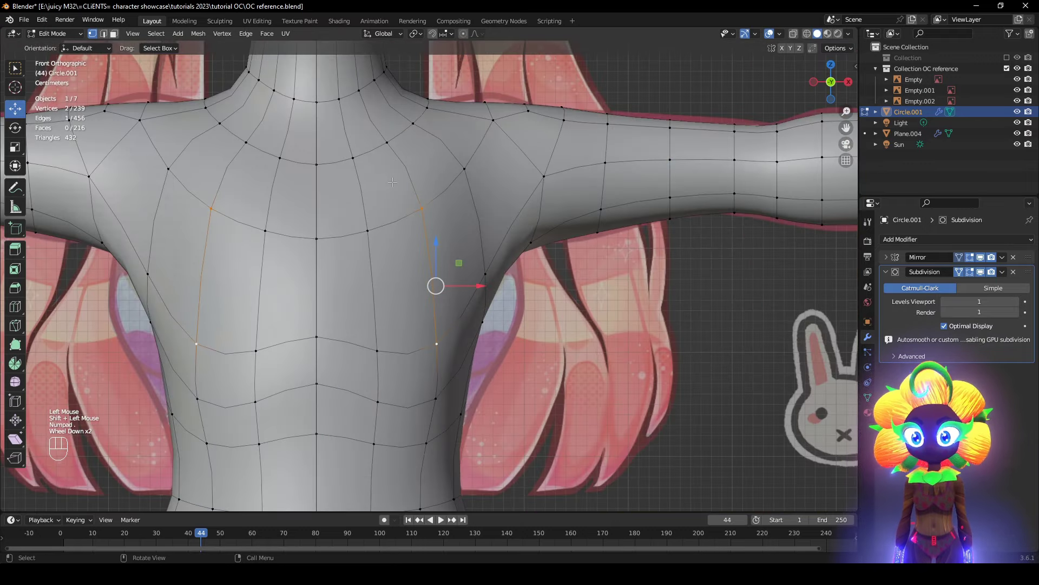
{"action": "middle_click_drag", "start_coordinate": [381, 169], "coordinate": [306, 203]}
{"action": "scroll", "coordinate": [306, 204], "scroll_direction": "up", "scroll_amount": 2}
- Hide the subdivision in Edit Mode and add one centred loop cut around the upper chest and shoulders below the neck
{"action": "left_click", "coordinate": [980, 272]}
{"action": "middle_click_drag", "start_coordinate": [689, 285], "coordinate": [559, 311]}
{"action": "middle_click_drag", "start_coordinate": [453, 331], "coordinate": [604, 332]}
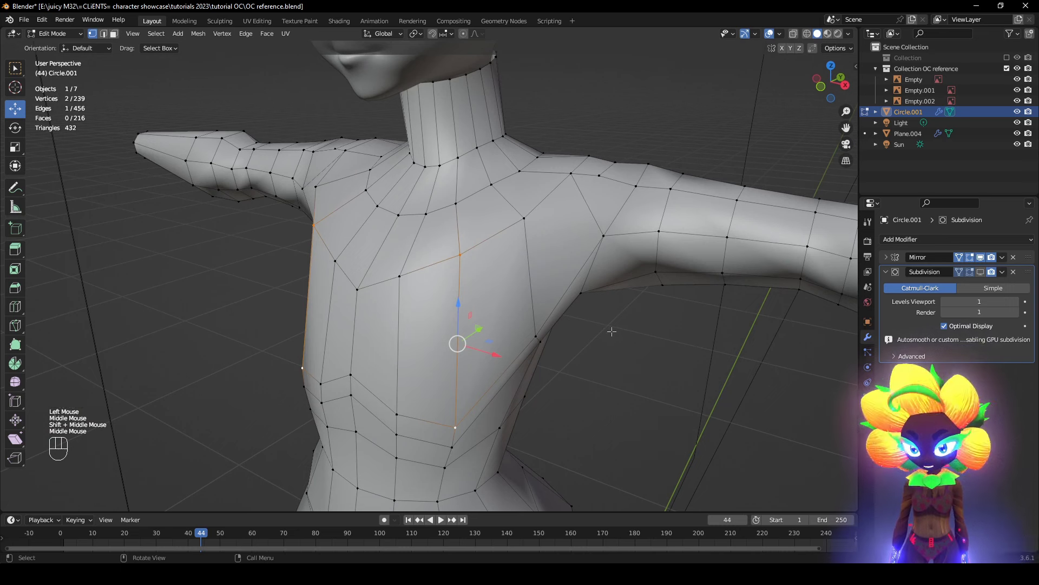
{"action": "double_click", "coordinate": [545, 174]}
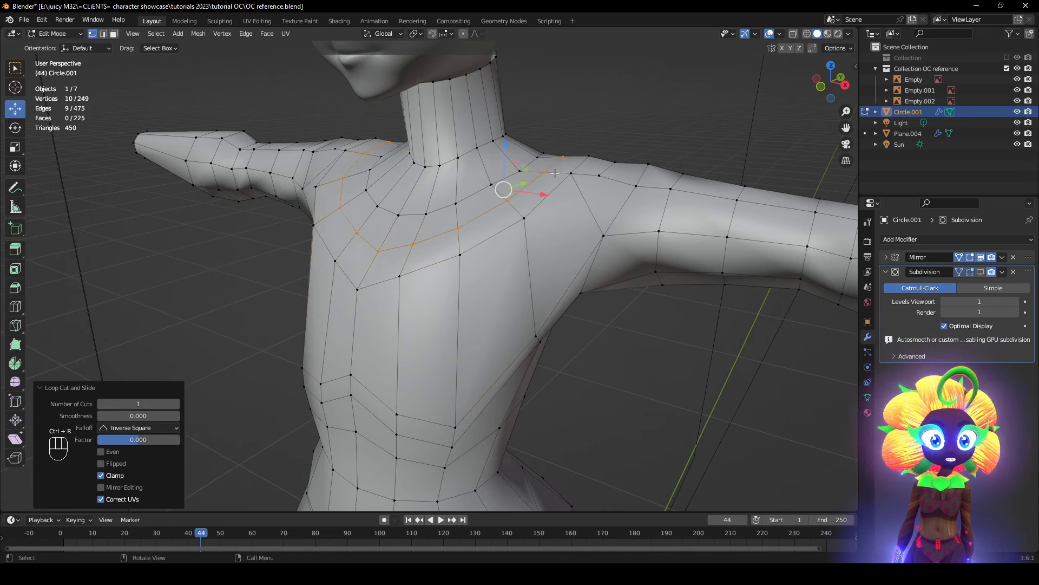
{"action": "middle_click_drag", "start_coordinate": [555, 173], "coordinate": [592, 165]}
- Select the four vertices of the narrow face under the breast, move them slightly down, and rotate them 2.34° in front view
{"action": "key", "text": "z"}
{"action": "key", "text": "z"}
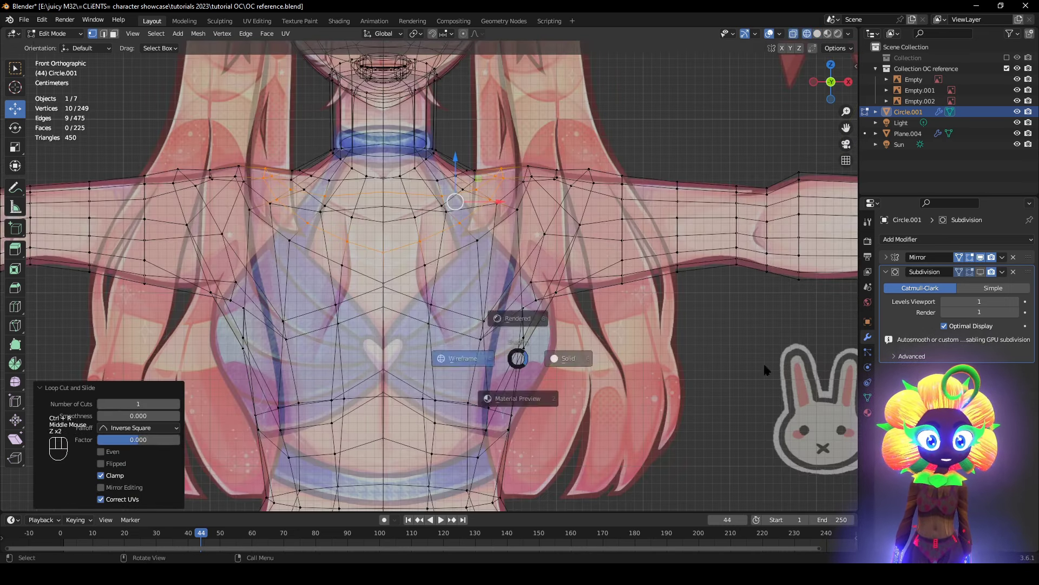
{"action": "middle_click_drag", "start_coordinate": [563, 358], "coordinate": [573, 215], "text": "shift"}
{"action": "scroll", "coordinate": [558, 243], "scroll_direction": "up", "scroll_amount": 2}
{"action": "left_click", "coordinate": [543, 288]}
{"action": "left_click", "coordinate": [549, 256], "text": "shift"}
{"action": "left_click", "coordinate": [461, 248], "text": "shift"}
{"action": "left_click", "coordinate": [459, 282], "text": "shift"}
{"action": "key", "text": "z"}
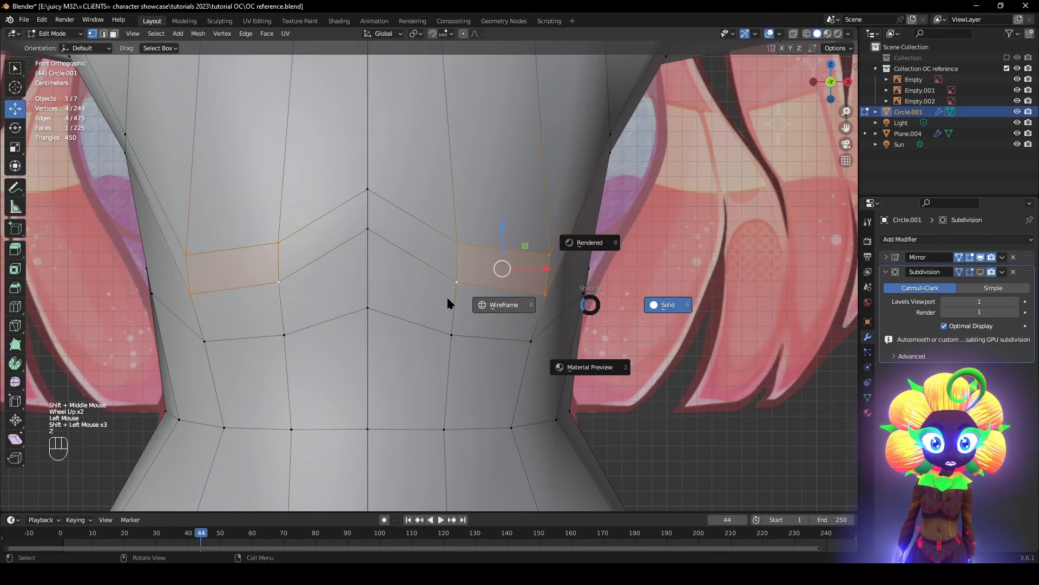
{"action": "key", "text": "g"}
{"action": "left_click", "coordinate": [449, 317]}
{"action": "key", "text": "r"}
{"action": "left_click", "coordinate": [630, 346]}
- Inspect the torso's side profile against the right-view reference, and the topology of the back
{"action": "scroll", "coordinate": [634, 349], "scroll_direction": "down", "scroll_amount": 1}
{"action": "middle_click_drag", "start_coordinate": [637, 349], "coordinate": [536, 345]}
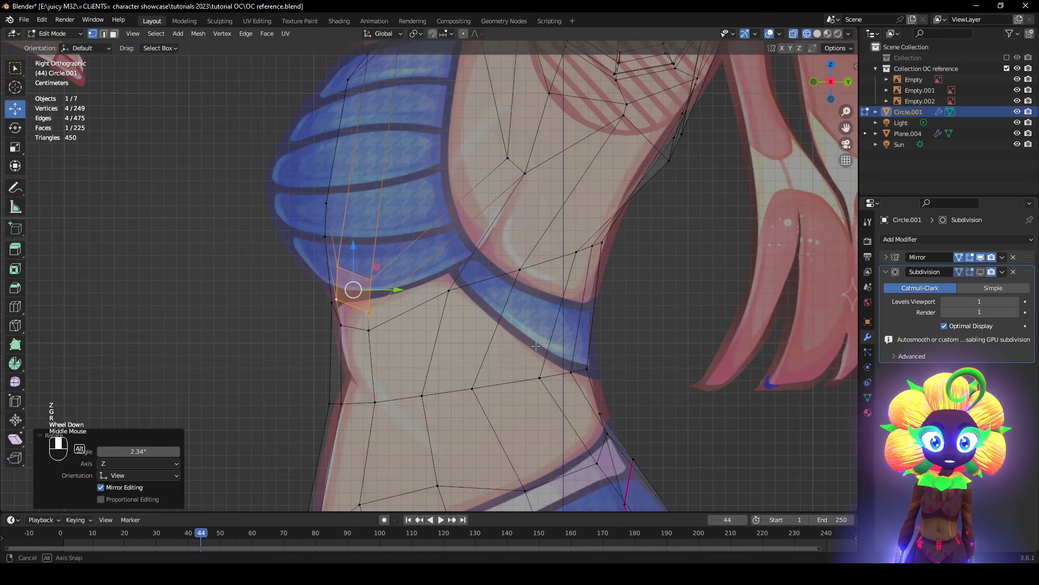
{"action": "key", "text": "z"}
{"action": "scroll", "coordinate": [543, 311], "scroll_direction": "down", "scroll_amount": 2}
{"action": "key", "text": "z"}
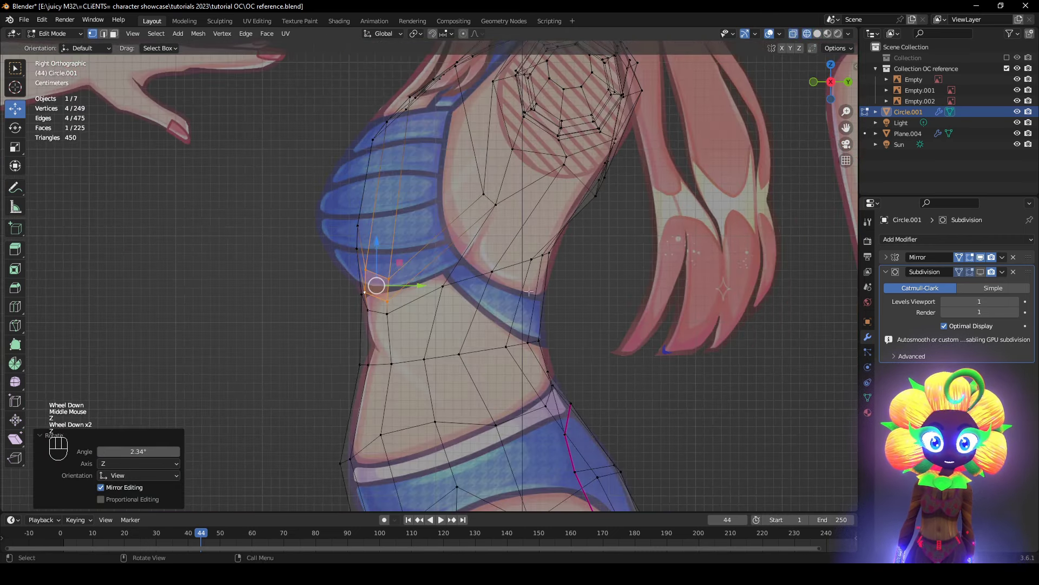
{"action": "middle_click_drag", "start_coordinate": [572, 296], "coordinate": [452, 290]}
{"action": "key", "text": "z"}
{"action": "middle_click_drag", "start_coordinate": [389, 208], "coordinate": [408, 286], "text": "shift"}
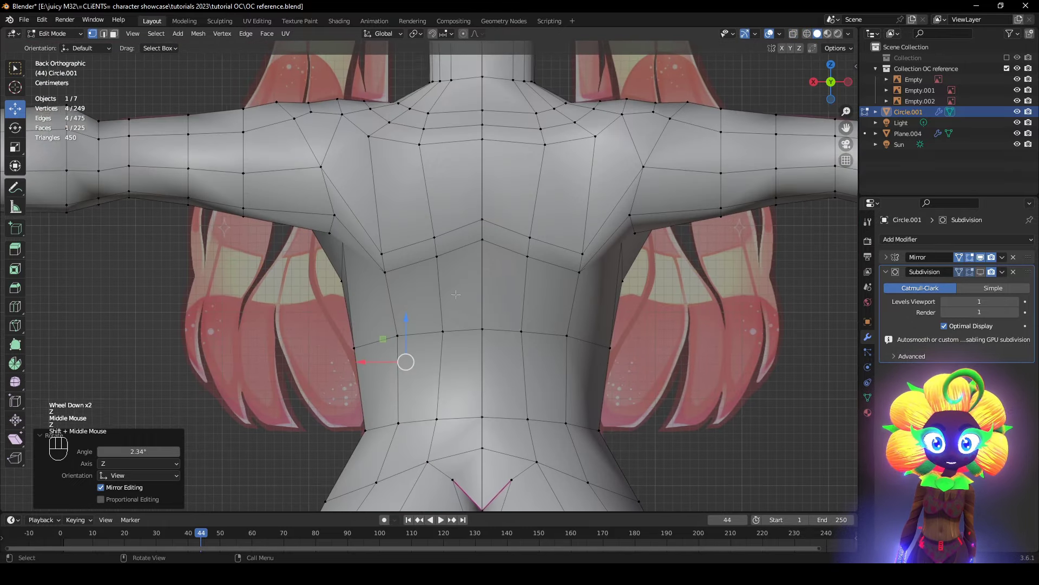
- Select the four vertices of the narrow face below the shoulder blade, move them slightly down, and rotate them -23.2° in back view
{"action": "key", "text": "z"}
{"action": "key", "text": "z"}
{"action": "left_click", "coordinate": [436, 257]}
{"action": "left_click", "coordinate": [388, 269], "text": "shift"}
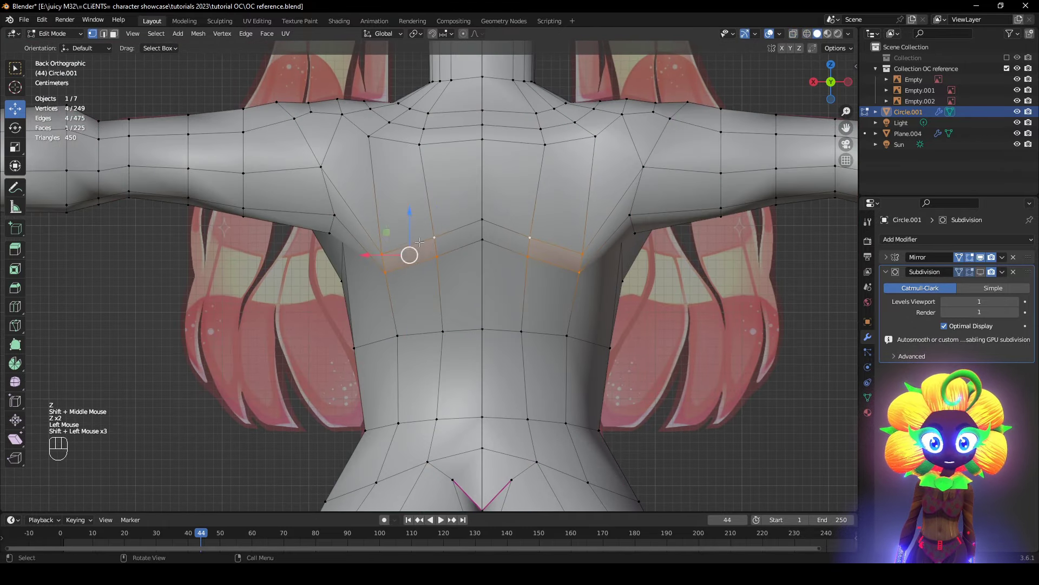
{"action": "key", "text": "g"}
{"action": "left_click", "coordinate": [399, 261]}
{"action": "key", "text": "z"}
{"action": "key", "text": "r"}
{"action": "left_click", "coordinate": [410, 300]}
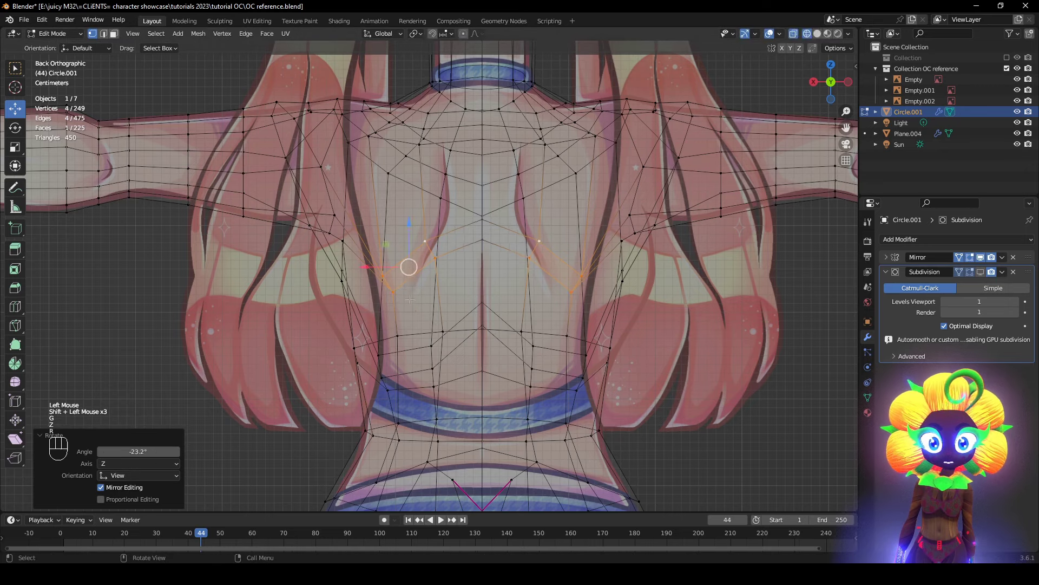
- Inspect the reshaped torso loops from the front, back and side, alternating wireframe and solid shading
{"action": "key", "text": "z"}
{"action": "middle_click_drag", "start_coordinate": [409, 300], "coordinate": [598, 320]}
{"action": "key", "text": "z"}
{"action": "key", "text": "z"}
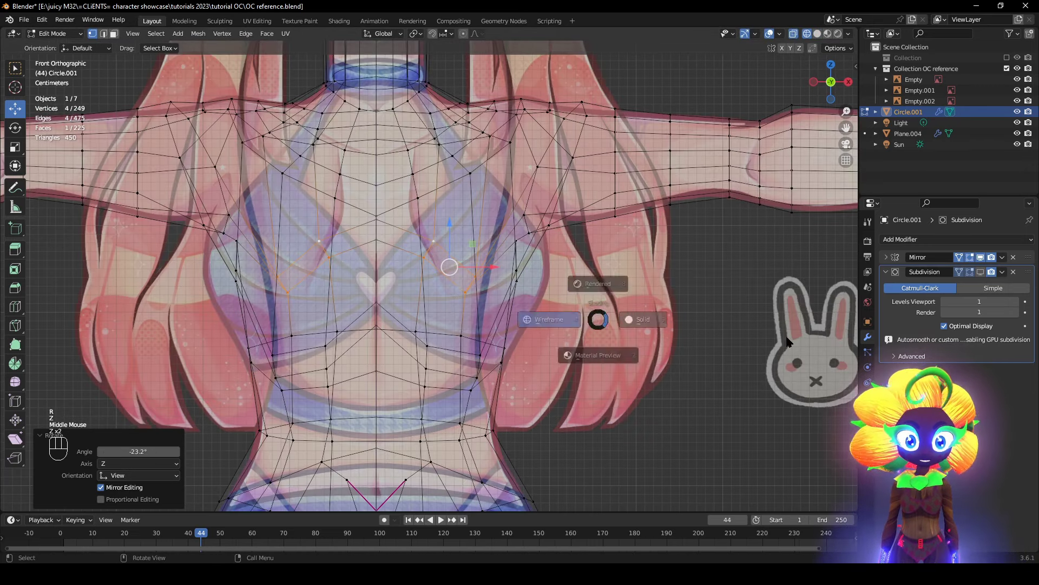
{"action": "middle_click_drag", "start_coordinate": [787, 342], "coordinate": [606, 351]}
{"action": "key", "text": "z"}
{"action": "key", "text": "z"}
{"action": "scroll", "coordinate": [492, 357], "scroll_direction": "down", "scroll_amount": 1}
{"action": "middle_click_drag", "start_coordinate": [493, 358], "coordinate": [652, 378]}
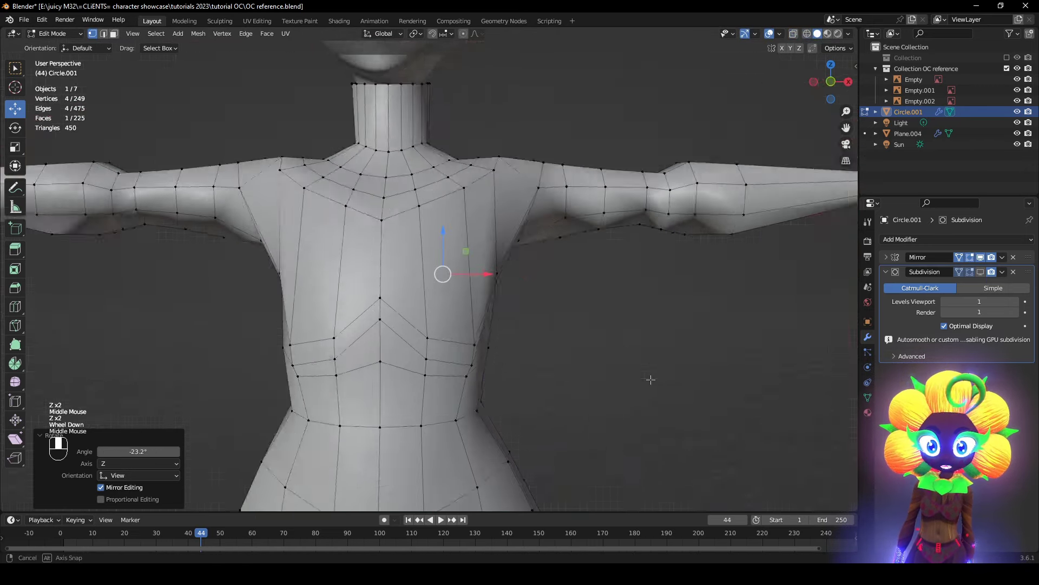
{"action": "key", "text": "z"}
{"action": "mouse_move", "coordinate": [594, 362]}
{"action": "middle_mouse_down"}
{"action": "mouse_move", "coordinate": [544, 356]}
{"action": "mouse_move", "coordinate": [465, 381]}
{"action": "mouse_move", "coordinate": [400, 361]}
{"action": "middle_mouse_up"}
{"action": "key", "text": "z"}
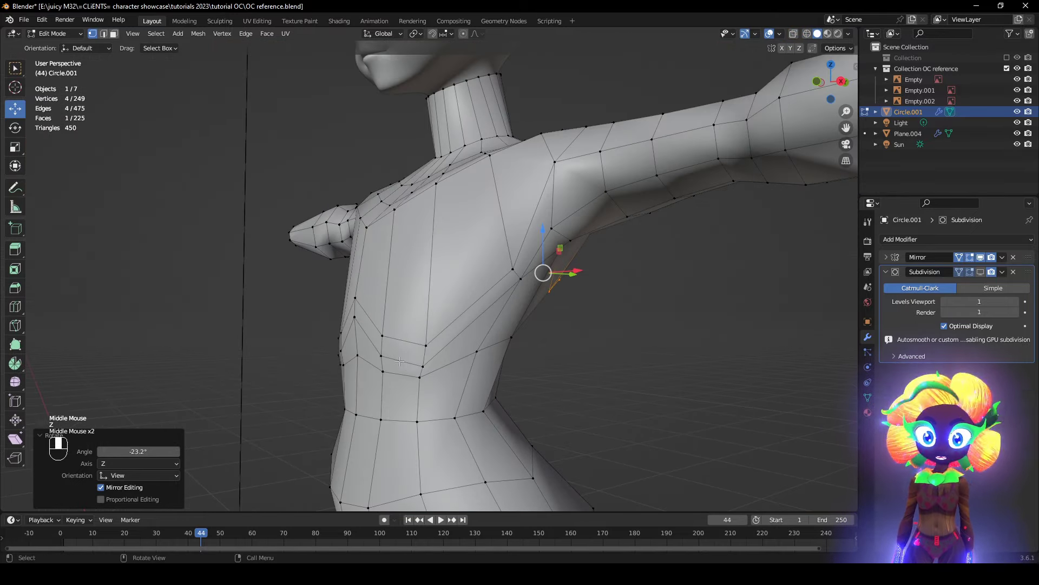
- Select the three loop vertices around the ribs below the chest and edge-slide them slightly downward
{"action": "left_click", "coordinate": [417, 376]}
{"action": "left_click", "coordinate": [375, 369], "text": "shift"}
{"action": "key", "text": "g"}
{"action": "key", "text": "g"}
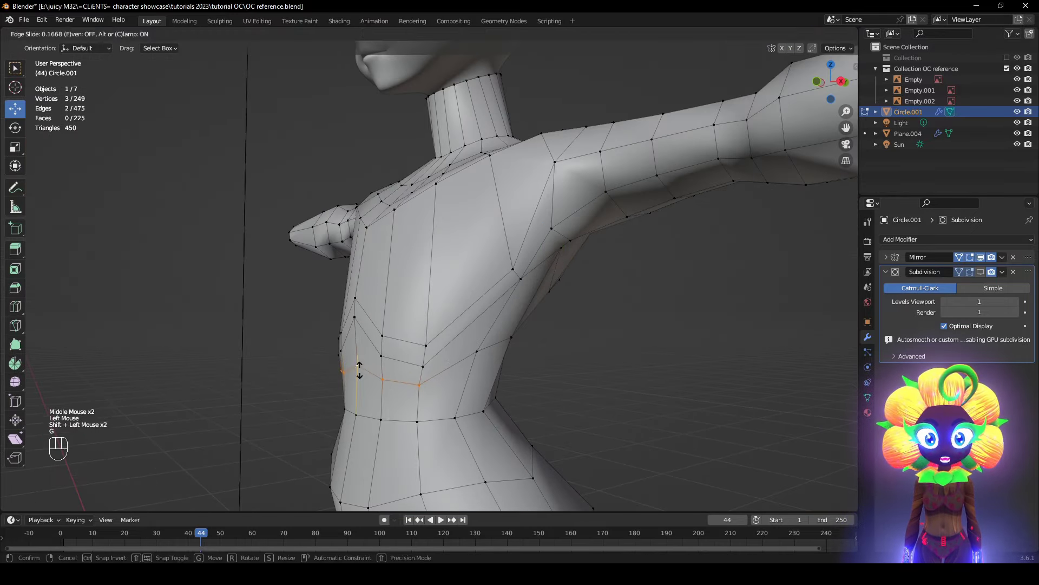
{"action": "left_click", "coordinate": [359, 379]}
- With the Mirror modifier temporarily hidden, move the two sternum centreline vertices 0.004987 m along X, opening a gap at the middle of the chest
{"action": "middle_click_drag", "start_coordinate": [460, 382], "coordinate": [534, 385]}
{"action": "scroll", "coordinate": [373, 302], "scroll_direction": "up", "scroll_amount": 1}
{"action": "left_click", "coordinate": [372, 310]}
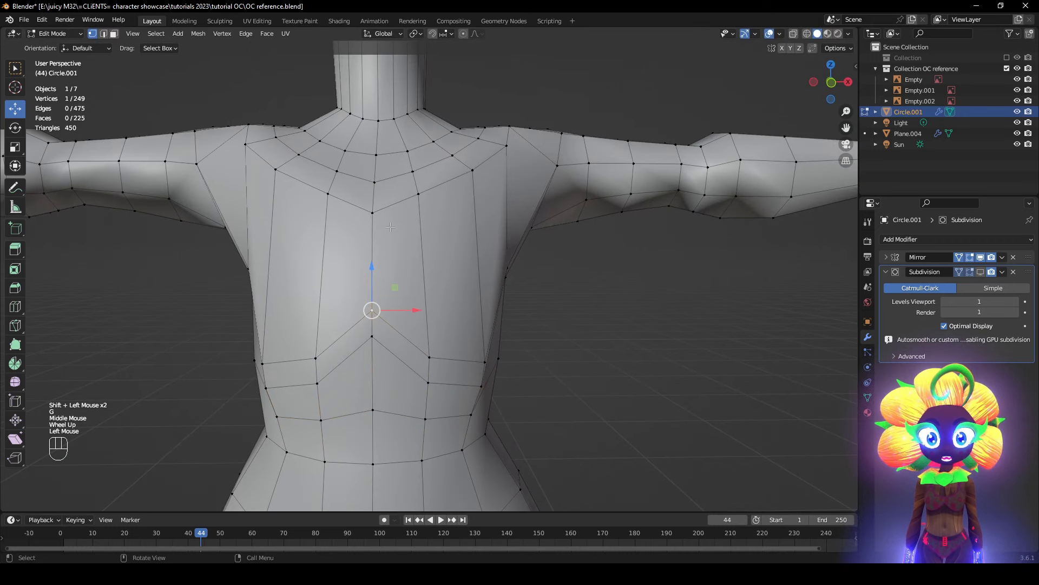
{"action": "key", "text": "ctrl+z"}
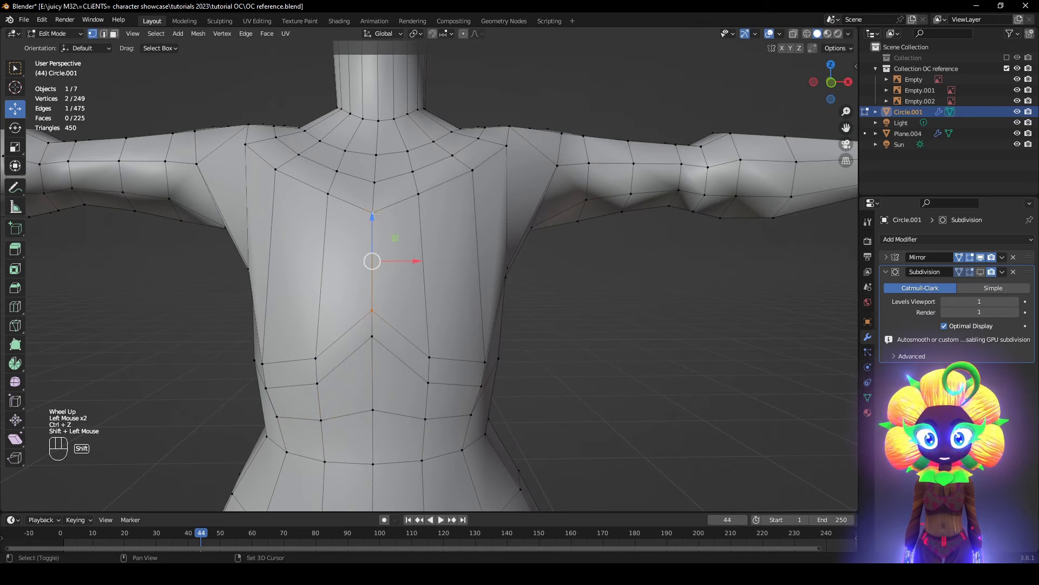
{"action": "left_click", "coordinate": [982, 257]}
{"action": "left_click_drag", "start_coordinate": [416, 261], "coordinate": [418, 261]}
{"action": "middle_click_drag", "start_coordinate": [418, 261], "coordinate": [494, 298], "text": "alt"}
{"action": "left_click", "coordinate": [981, 258]}
{"action": "scroll", "coordinate": [462, 287], "scroll_direction": "down", "scroll_amount": 1}
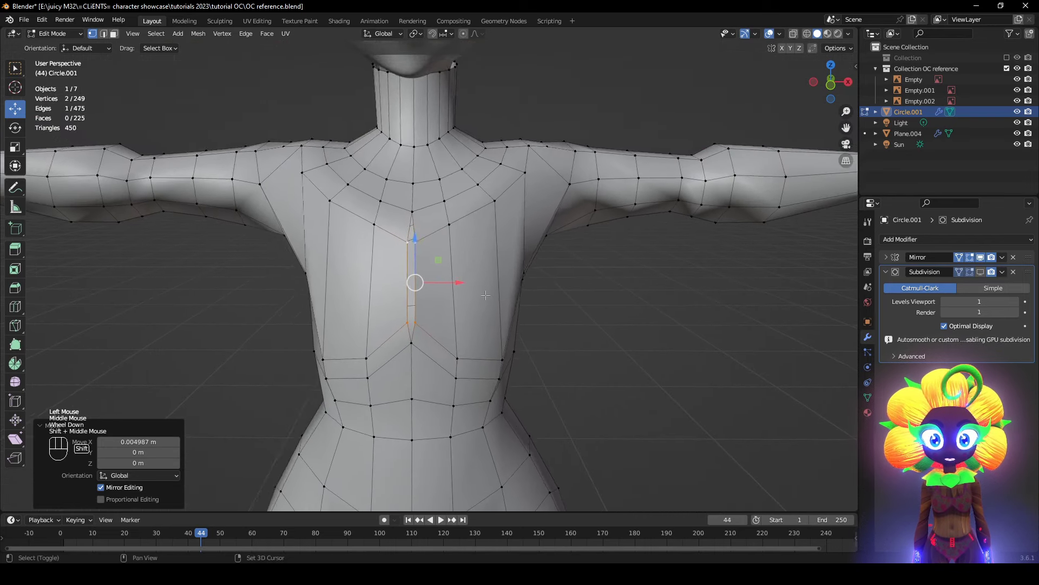
- Extrude the sternum gap edge in place and move the new edge along X back to the centreline
{"action": "scroll", "coordinate": [493, 298], "scroll_direction": "up", "scroll_amount": 2}
{"action": "key", "text": "e"}
{"action": "right_click", "coordinate": [561, 247]}
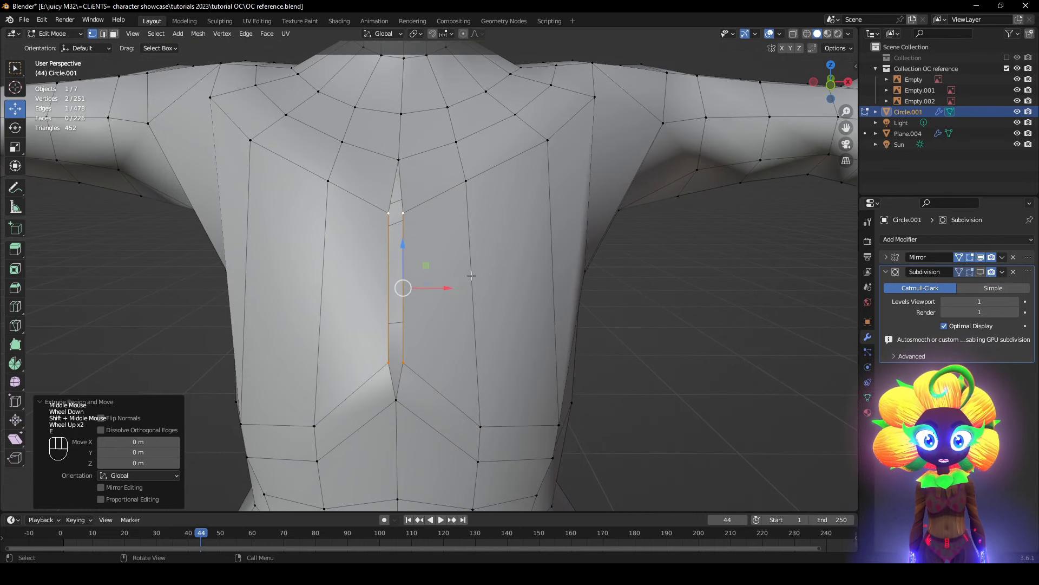
{"action": "left_click_drag", "start_coordinate": [446, 289], "coordinate": [438, 289]}
- Merge the new sternum edge's lower and upper vertices at center with the adjacent centreline vertices
{"action": "double_click", "coordinate": [398, 360]}
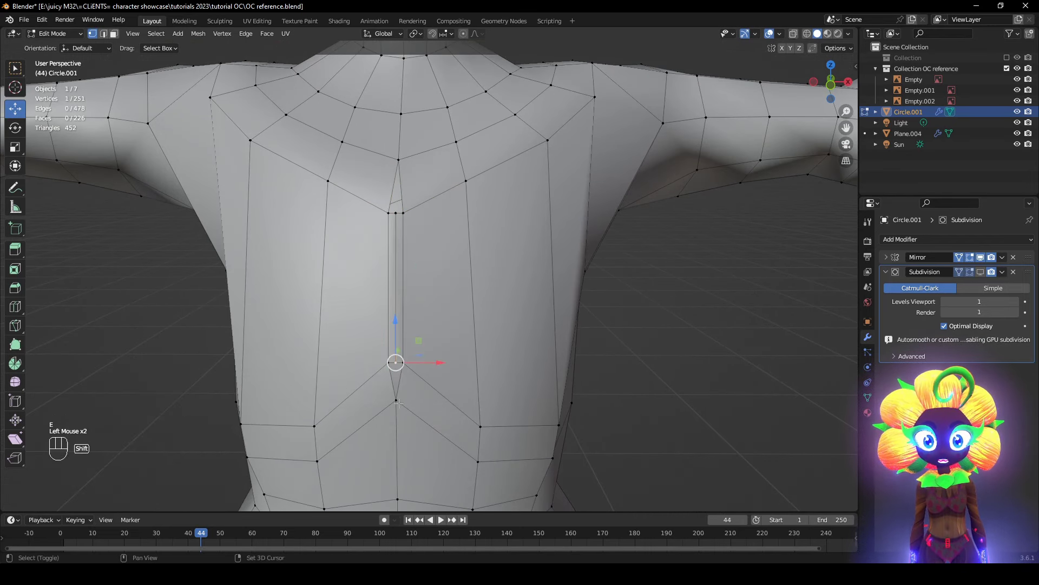
{"action": "key", "text": "m"}
{"action": "left_click", "coordinate": [736, 303]}
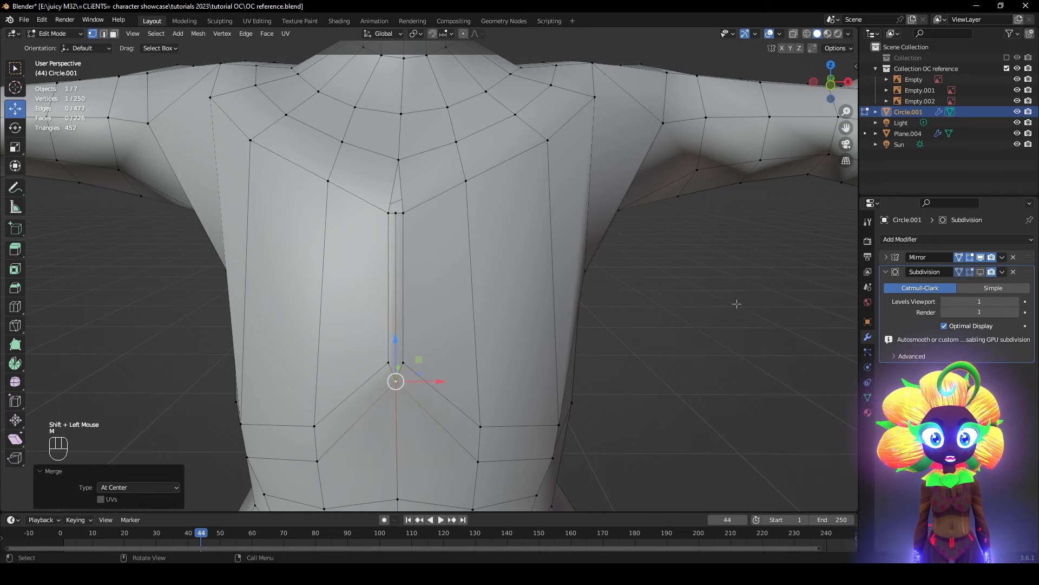
{"action": "left_click", "coordinate": [396, 217]}
{"action": "key", "text": "m"}
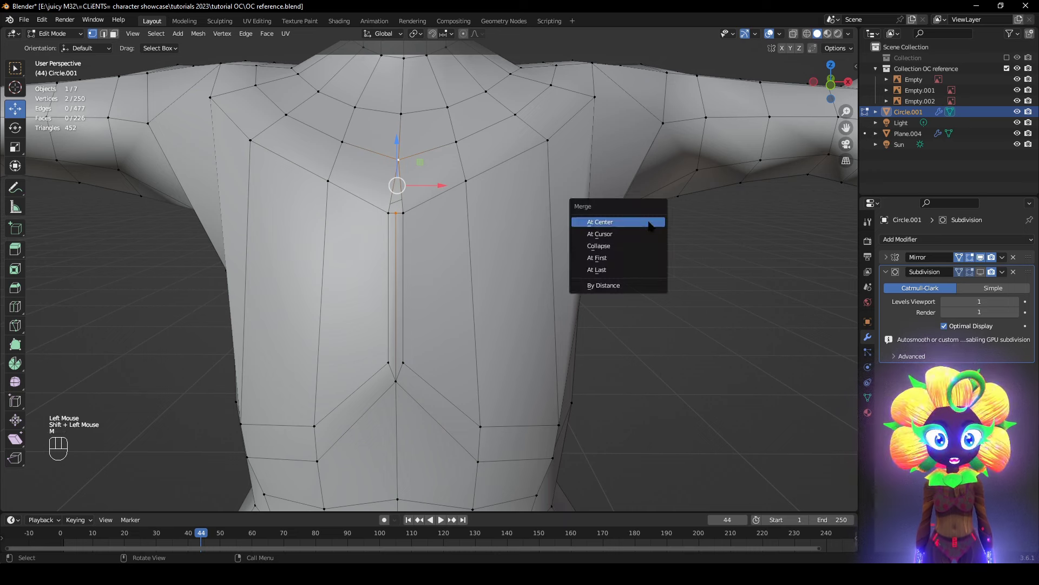
{"action": "left_click", "coordinate": [648, 221]}
{"action": "scroll", "coordinate": [670, 334], "scroll_direction": "down", "scroll_amount": 1}
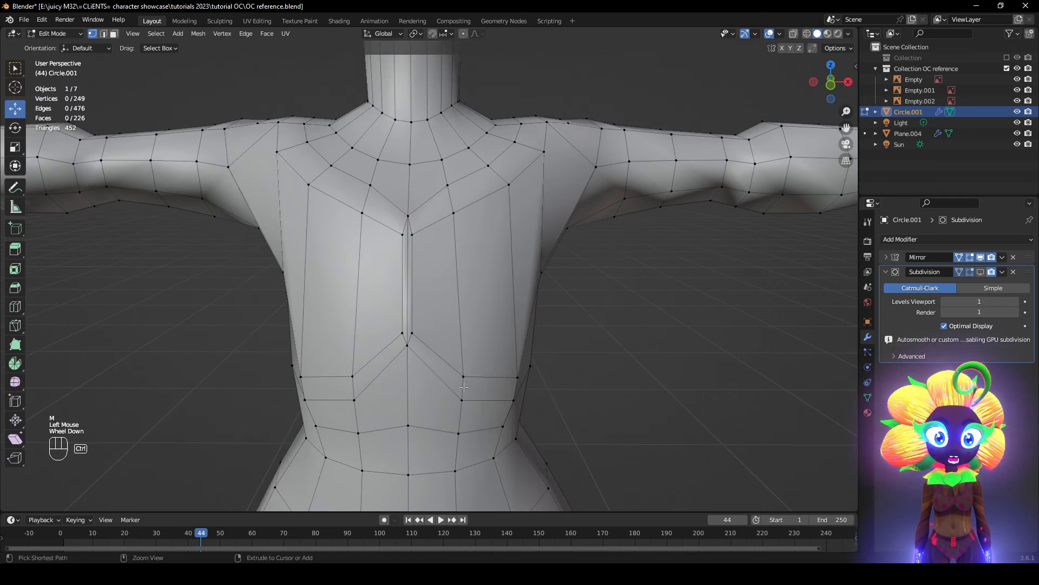
- On the back, move the two spine vertices between the shoulder blades 0.004957 m along X, with the Mirror modifier temporarily hidden
{"action": "key", "text": "ctrl+r"}
{"action": "middle_click_drag", "start_coordinate": [604, 396], "coordinate": [436, 355]}
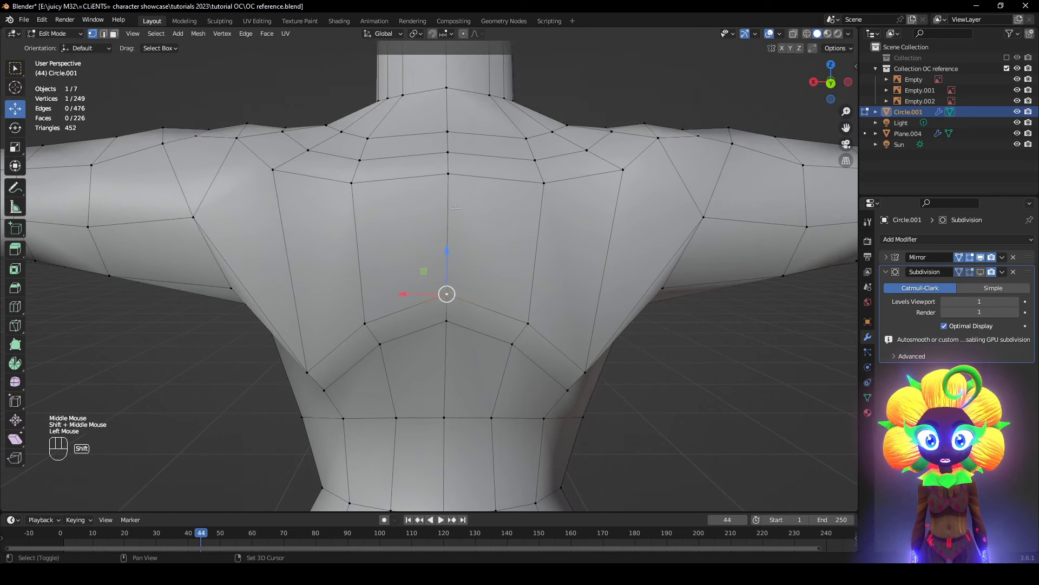
{"action": "left_click", "coordinate": [981, 257]}
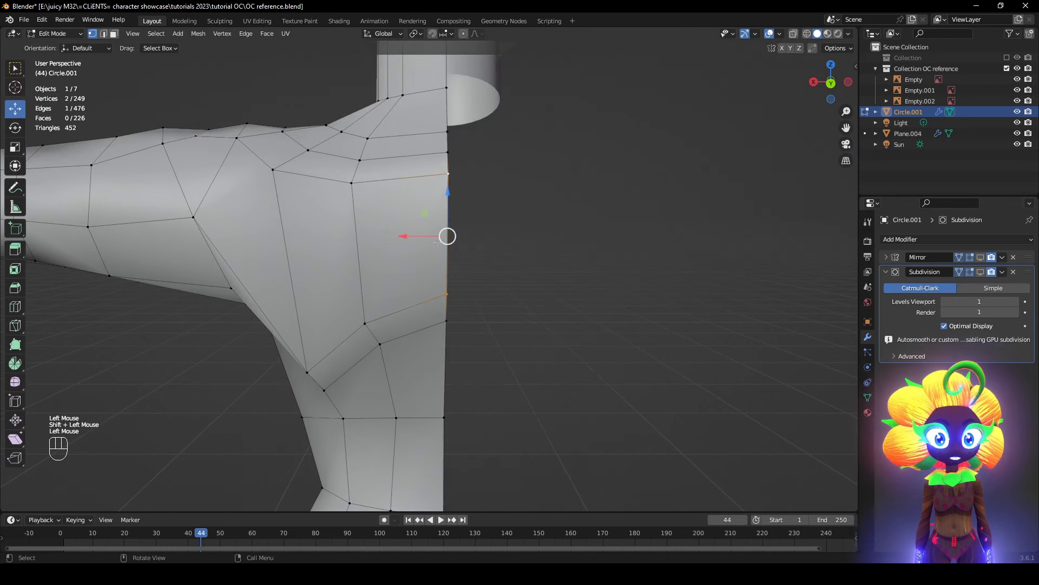
{"action": "left_click_drag", "start_coordinate": [438, 243], "coordinate": [399, 236]}
{"action": "left_click", "coordinate": [980, 257]}
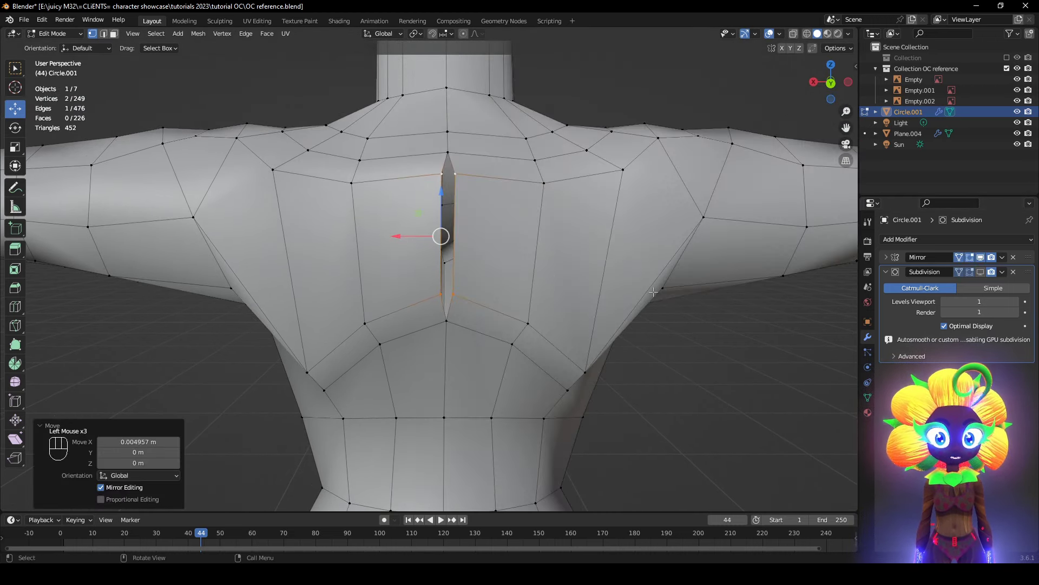
- Extrude the spine gap edge and move the new edge along X back to the centreline
{"action": "key", "text": "e"}
{"action": "left_click_drag", "start_coordinate": [397, 237], "coordinate": [424, 240]}
{"action": "middle_click_drag", "start_coordinate": [423, 240], "coordinate": [563, 278]}
- Merge the new spine edge's lower and upper vertices at center with the adjacent centreline vertices
{"action": "left_click", "coordinate": [421, 326]}
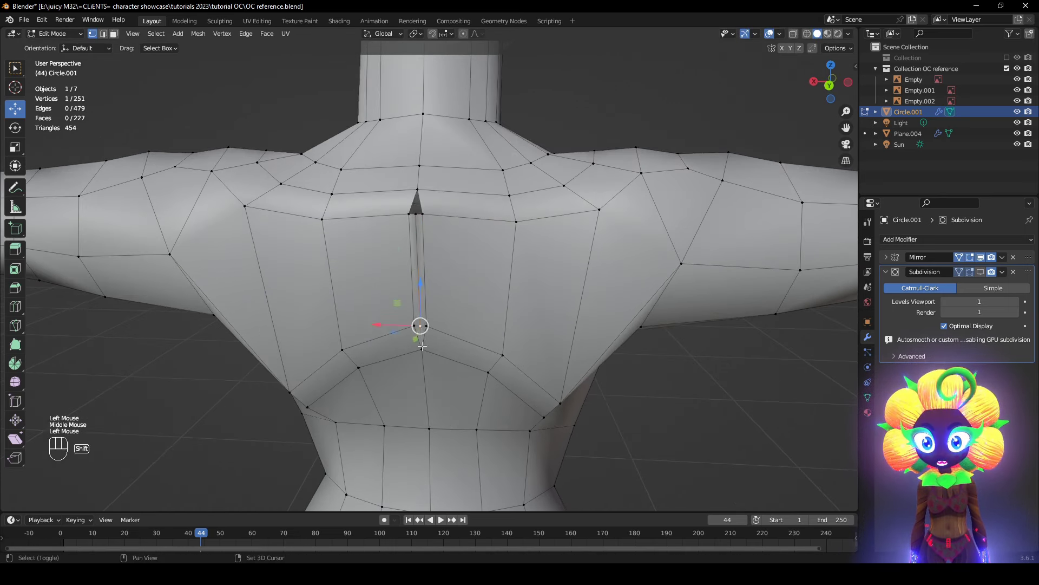
{"action": "key", "text": "m"}
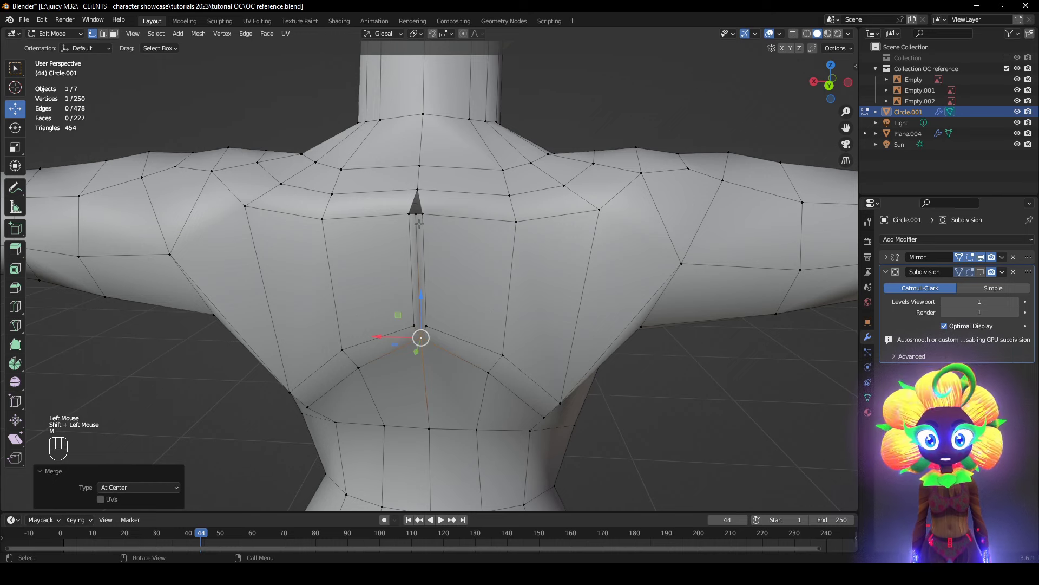
{"action": "left_click", "coordinate": [415, 216]}
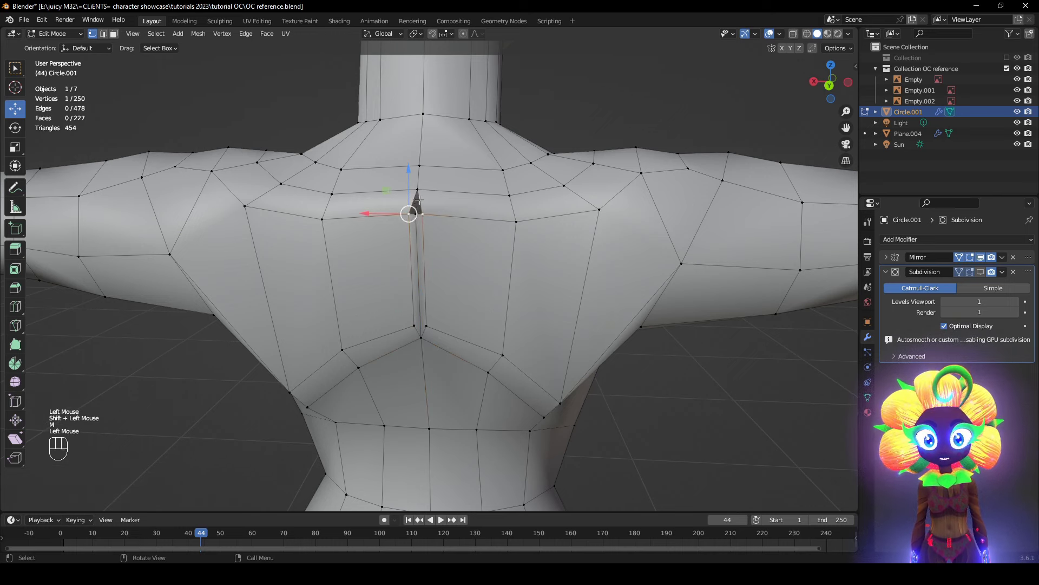
{"action": "key", "text": "m"}
{"action": "left_click", "coordinate": [571, 244]}
{"action": "scroll", "coordinate": [572, 244], "scroll_direction": "down", "scroll_amount": 3}
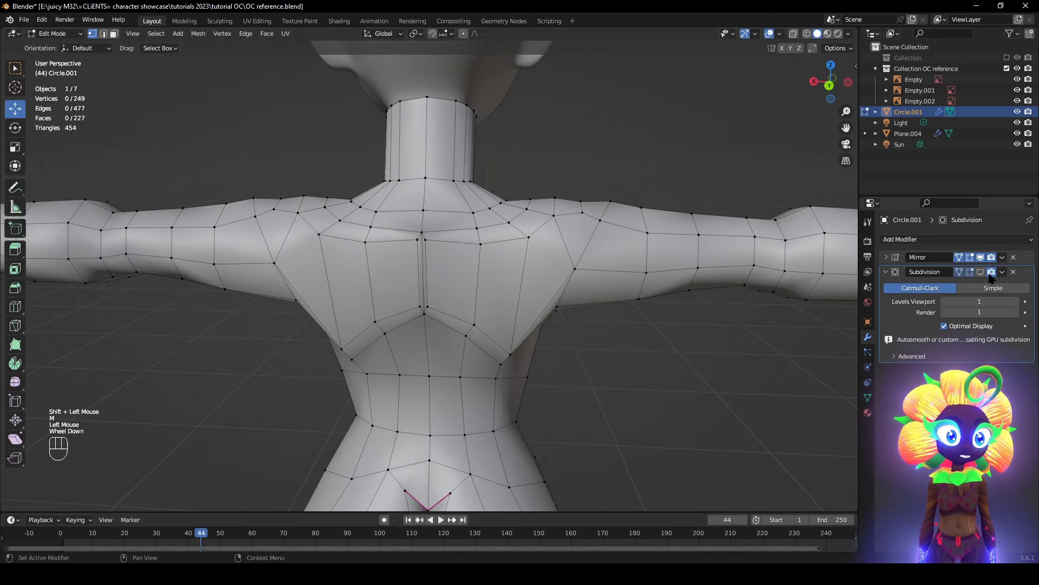
- Inspect the new spine and sternum topology from the back, side and front of the torso
{"action": "middle_click_drag", "start_coordinate": [569, 243], "coordinate": [623, 238]}
{"action": "middle_click_drag", "start_coordinate": [460, 238], "coordinate": [606, 255]}
{"action": "scroll", "coordinate": [512, 242], "scroll_direction": "up", "scroll_amount": 2}
{"action": "left_click", "coordinate": [981, 272]}
{"action": "middle_click_drag", "start_coordinate": [725, 309], "coordinate": [585, 341]}
{"action": "key", "text": "z"}
{"action": "scroll", "coordinate": [346, 319], "scroll_direction": "up", "scroll_amount": 1}
{"action": "key", "text": "z"}
{"action": "scroll", "coordinate": [345, 319], "scroll_direction": "down", "scroll_amount": 2}
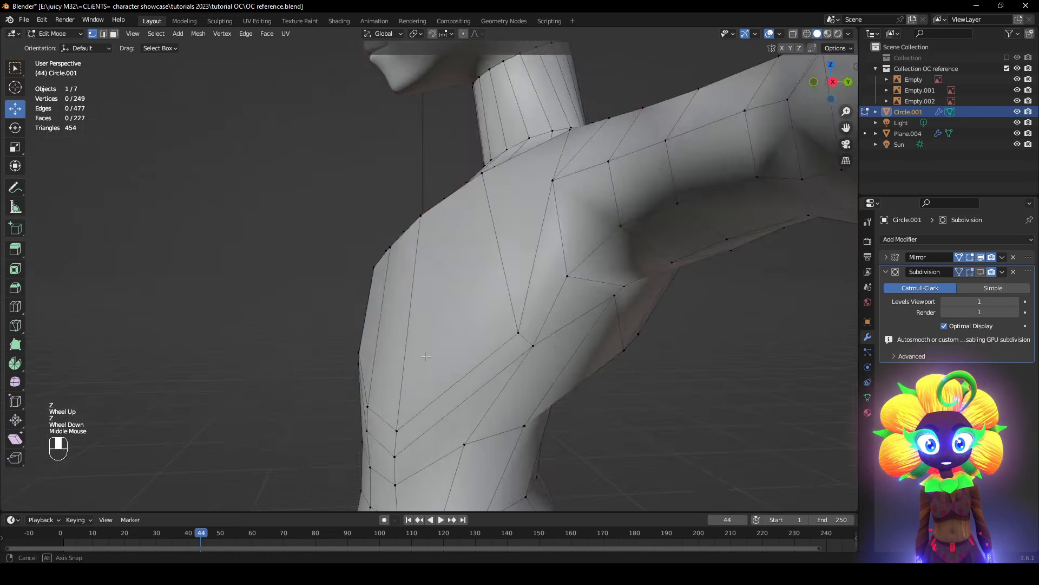
{"action": "middle_click_drag", "start_coordinate": [379, 330], "coordinate": [514, 359]}
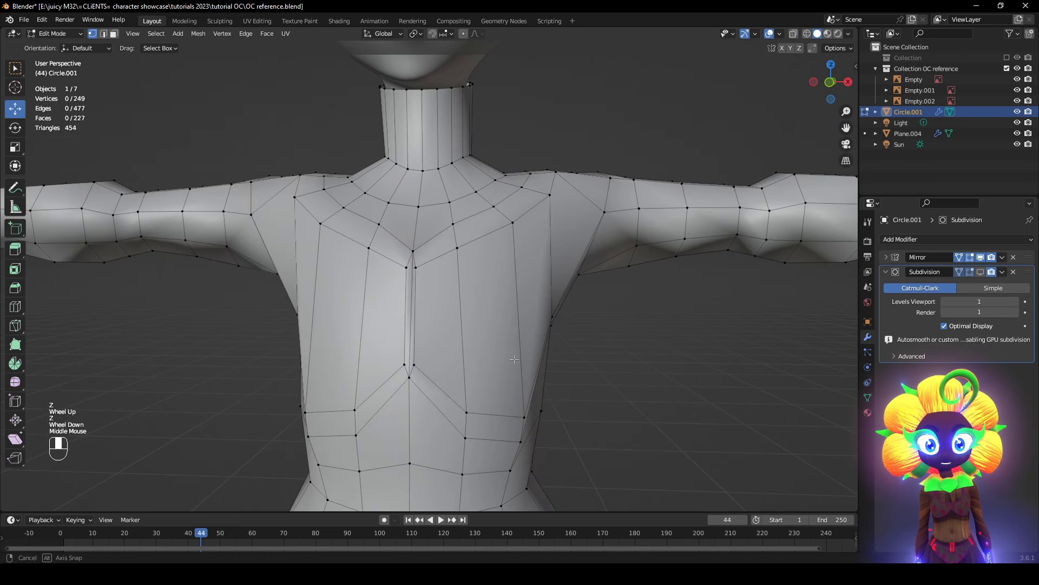
- Try to scale the four vertices of a front chest face to 0.762 and compare the profile in right view
{"action": "key", "text": "s"}
{"action": "left_click", "coordinate": [430, 276]}
{"action": "middle_click_drag", "start_coordinate": [430, 276], "coordinate": [485, 323]}
{"action": "key", "text": "z"}
{"action": "key", "text": "z"}
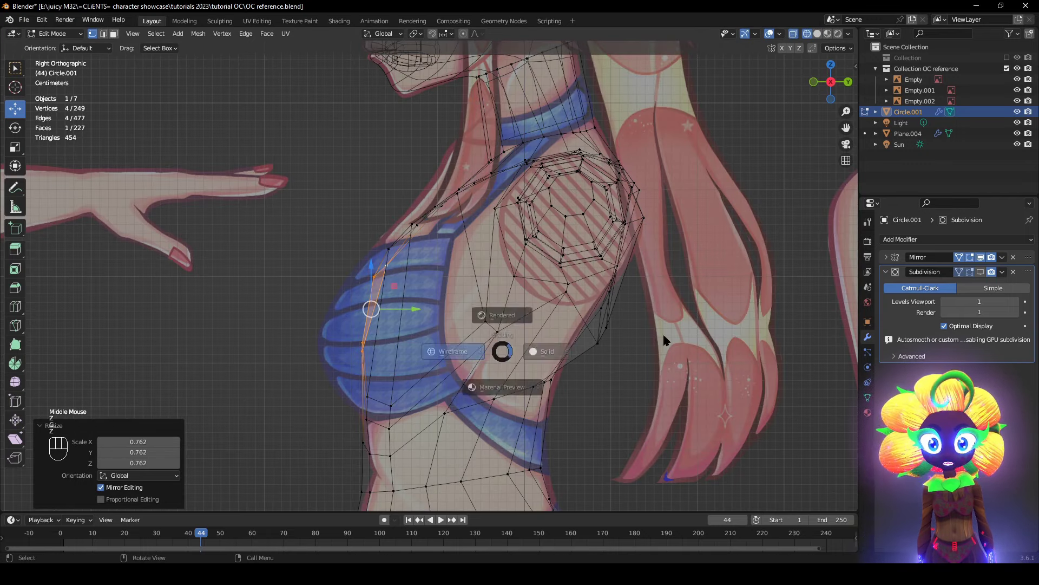
{"action": "key", "text": "z"}
{"action": "scroll", "coordinate": [424, 259], "scroll_direction": "down", "scroll_amount": 2}
{"action": "middle_click_drag", "start_coordinate": [424, 260], "coordinate": [665, 311]}
{"action": "scroll", "coordinate": [672, 385], "scroll_direction": "up", "scroll_amount": 1}
{"action": "key", "text": "ctrl+z"}
{"action": "left_click", "coordinate": [673, 396]}
- Show the subdivision in the viewport and compare the smoothed and unsmoothed torso, ending at the back
{"action": "middle_click_drag", "start_coordinate": [674, 397], "coordinate": [690, 337], "text": "shift"}
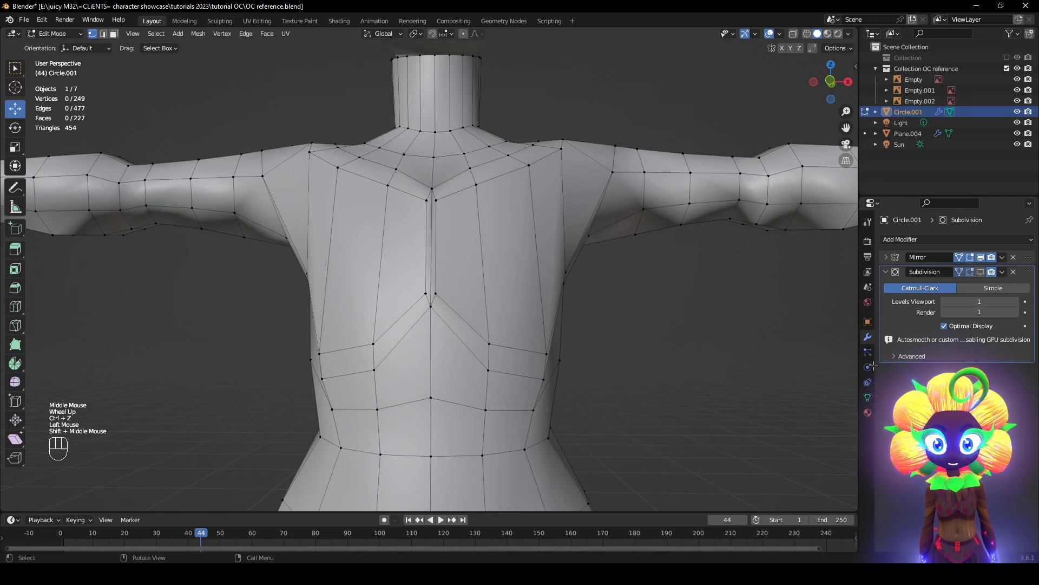
{"action": "left_click", "coordinate": [981, 273]}
{"action": "middle_click_drag", "start_coordinate": [633, 378], "coordinate": [430, 398]}
{"action": "left_click", "coordinate": [980, 272]}
{"action": "scroll", "coordinate": [665, 422], "scroll_direction": "down", "scroll_amount": 1}
{"action": "left_click", "coordinate": [980, 272]}
{"action": "middle_click_drag", "start_coordinate": [680, 252], "coordinate": [644, 355], "text": "shift"}
{"action": "middle_click_drag", "start_coordinate": [643, 355], "coordinate": [414, 338]}
- Move the vertices along the shoulder blade's lower edge and at the lower end of the spine groove slightly down
{"action": "scroll", "coordinate": [425, 349], "scroll_direction": "up", "scroll_amount": 1}
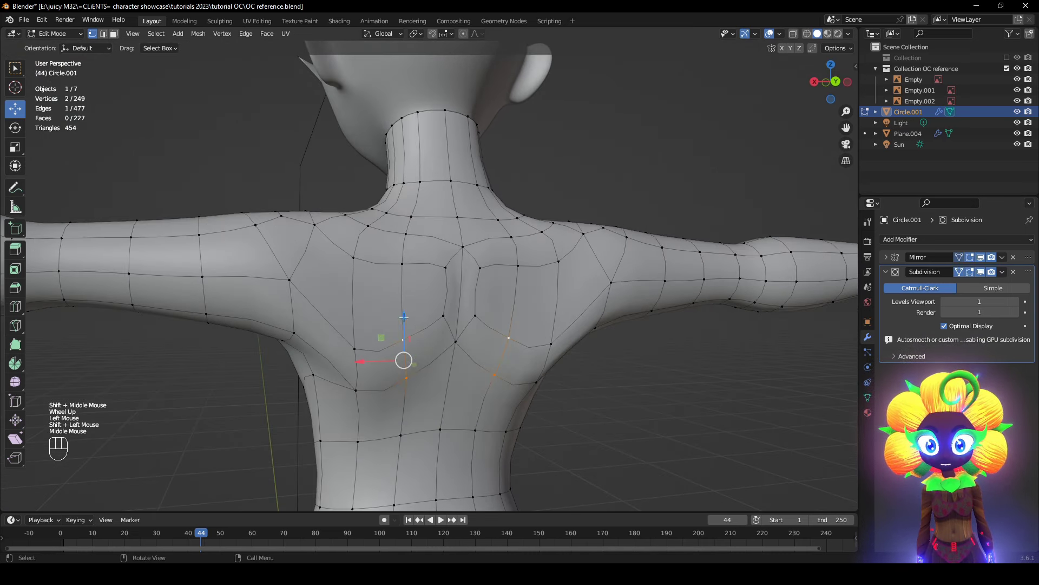
{"action": "left_click_drag", "start_coordinate": [404, 318], "coordinate": [404, 326]}
{"action": "left_click", "coordinate": [459, 341]}
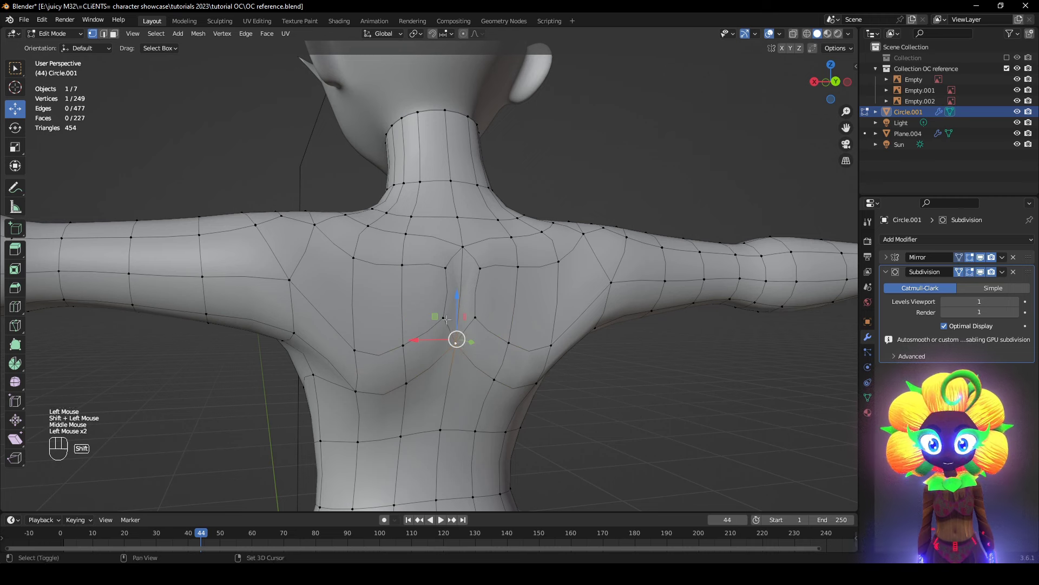
{"action": "left_click_drag", "start_coordinate": [455, 285], "coordinate": [456, 310]}
{"action": "left_click", "coordinate": [640, 418]}
- Try to shrink or fatten two shoulder blade vertices along their normals
{"action": "middle_click_drag", "start_coordinate": [641, 418], "coordinate": [596, 416], "text": "alt"}
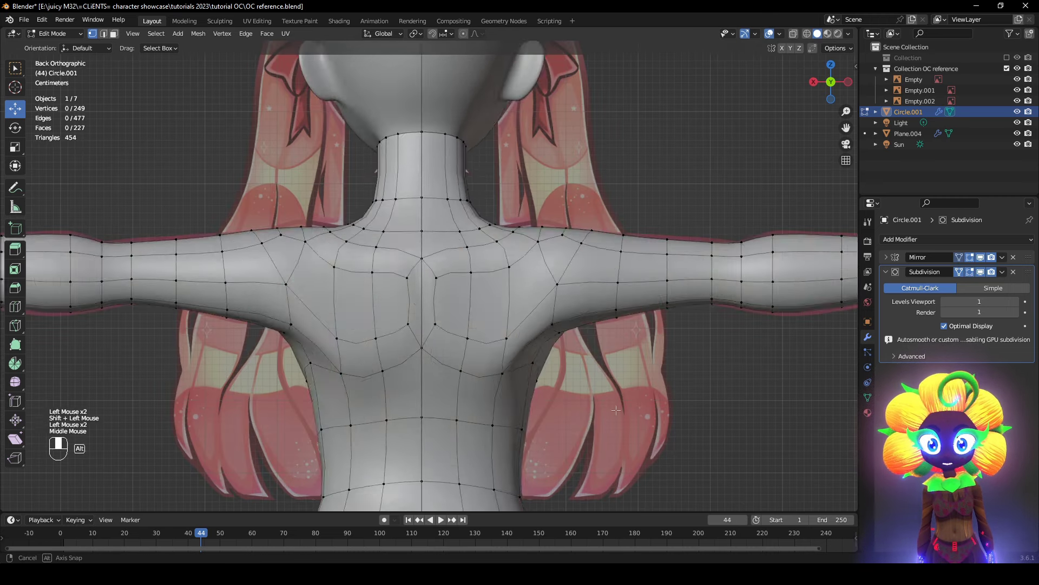
{"action": "key", "text": "z"}
{"action": "key", "text": "z"}
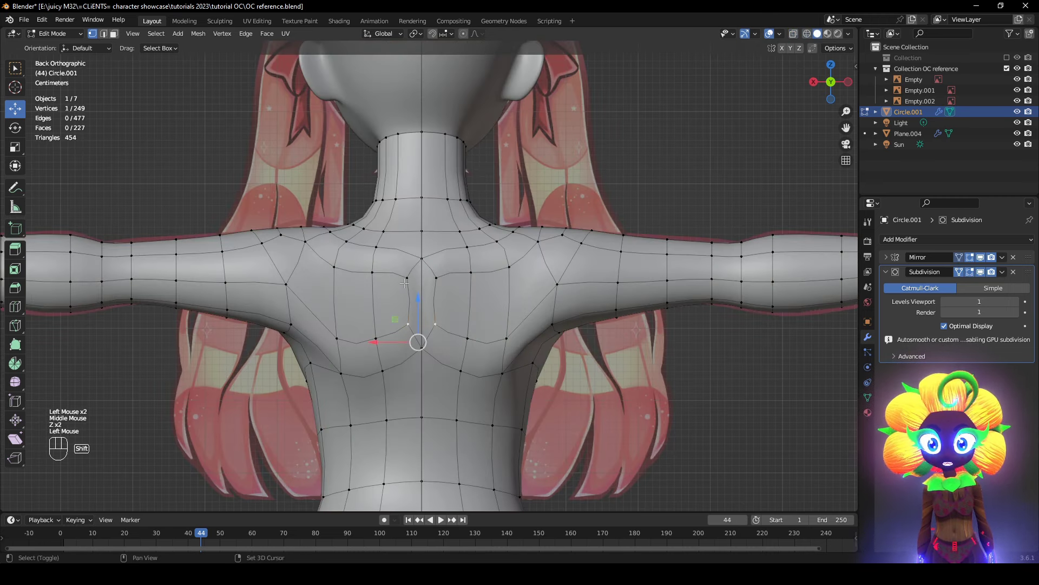
{"action": "middle_click_drag", "start_coordinate": [418, 331], "coordinate": [476, 379]}
{"action": "left_click", "coordinate": [446, 383]}
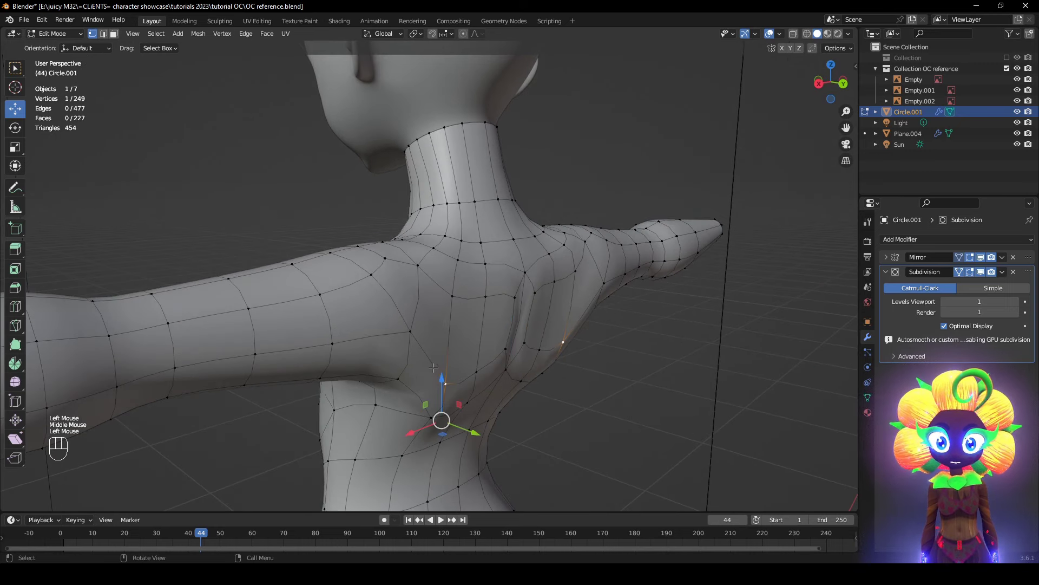
{"action": "left_click", "coordinate": [453, 296], "text": "shift"}
{"action": "middle_click_drag", "start_coordinate": [475, 337], "coordinate": [561, 371]}
{"action": "key", "text": "alt+s"}
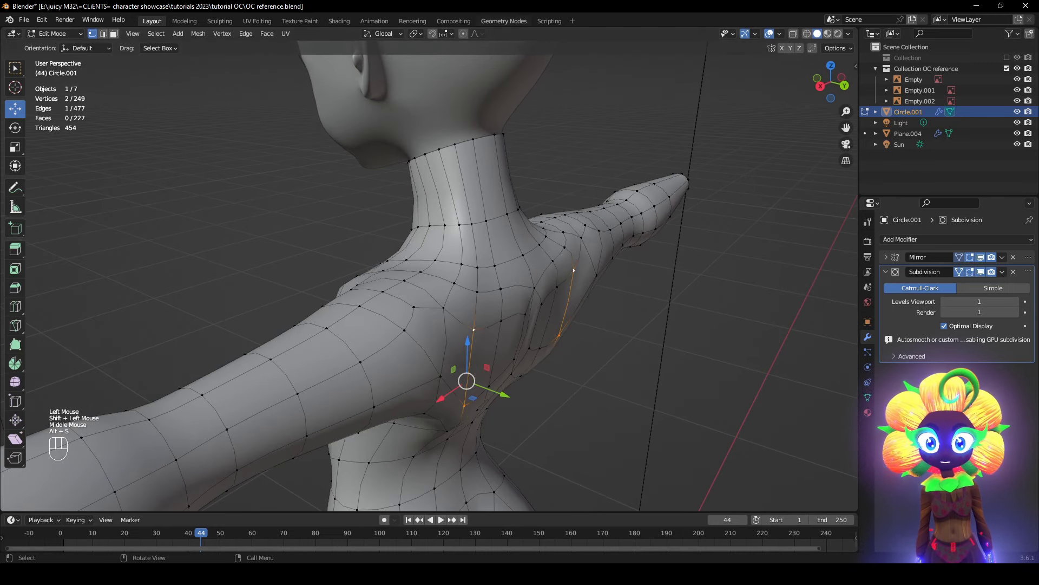
- Switch the body to Sculpt Mode and inflate the shoulder blade using the Inflate/Deflate brush with a 125 px radius
{"action": "left_click", "coordinate": [50, 33]}
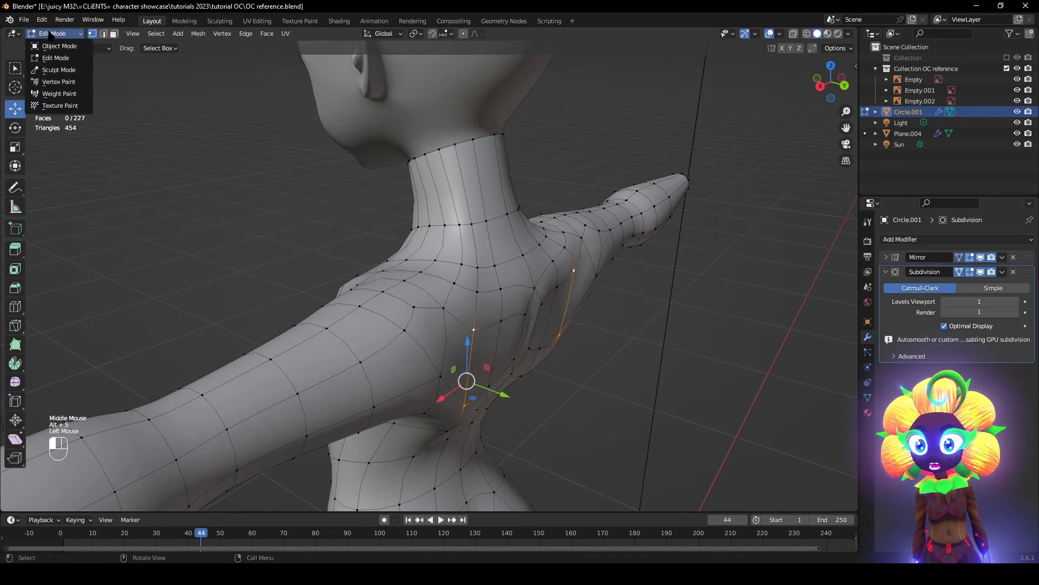
{"action": "left_click", "coordinate": [62, 70]}
{"action": "middle_click_drag", "start_coordinate": [480, 241], "coordinate": [412, 214]}
{"action": "key", "text": "f"}
{"action": "left_click", "coordinate": [184, 280]}
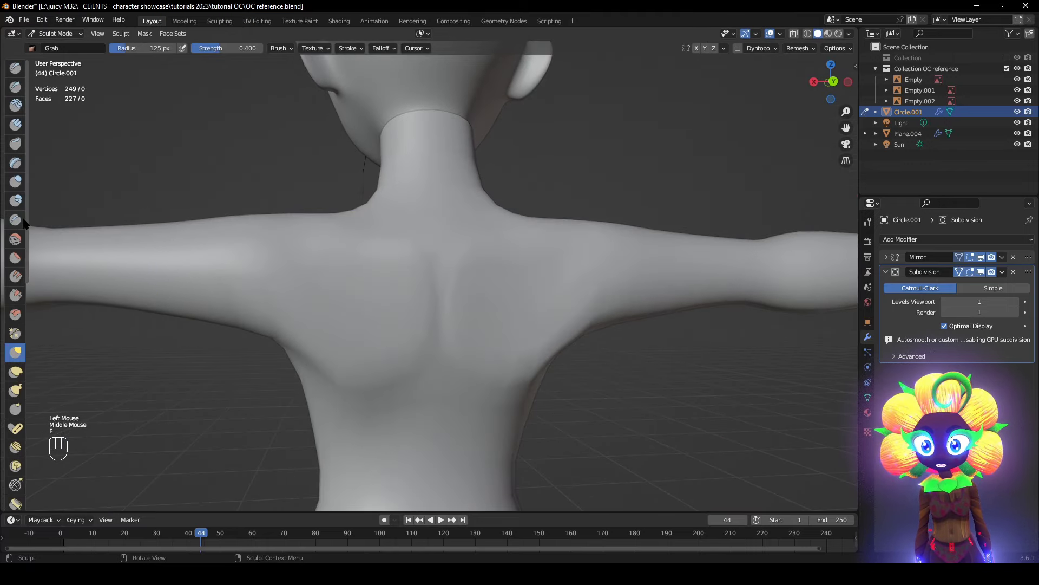
{"action": "left_click", "coordinate": [16, 182]}
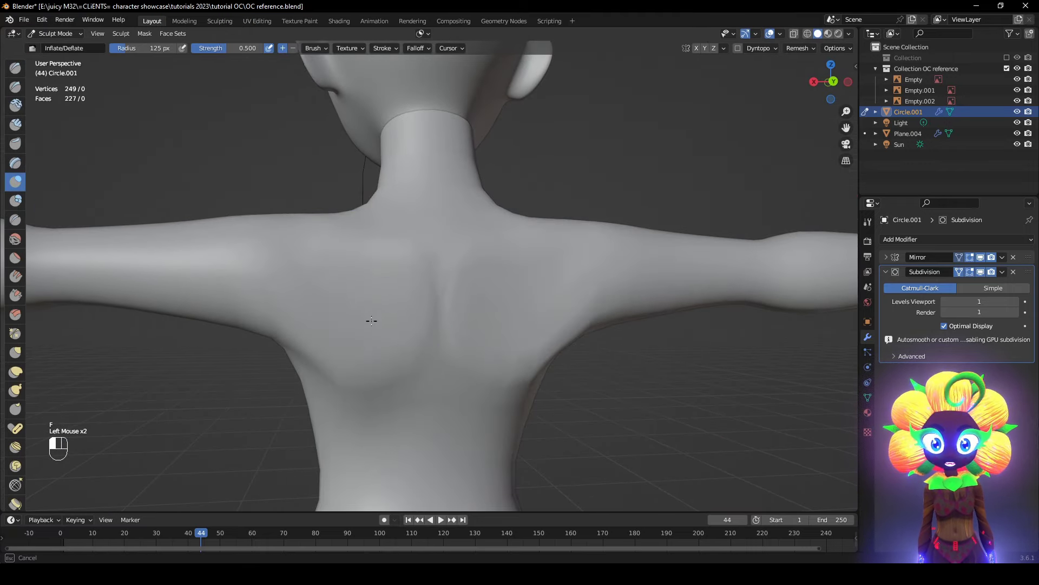
- Compare the upper back with and without the inflated shoulder blades, and return to Edit Mode
{"action": "middle_click_drag", "start_coordinate": [344, 292], "coordinate": [291, 283]}
{"action": "scroll", "coordinate": [467, 420], "scroll_direction": "down", "scroll_amount": 1, "text": "ctrl"}
{"action": "key", "text": "ctrl+shift+z"}
{"action": "scroll", "coordinate": [428, 302], "scroll_direction": "up", "scroll_amount": 1}
{"action": "scroll", "coordinate": [399, 281], "scroll_direction": "down", "scroll_amount": 2}
{"action": "scroll", "coordinate": [278, 297], "scroll_direction": "up", "scroll_amount": 1}
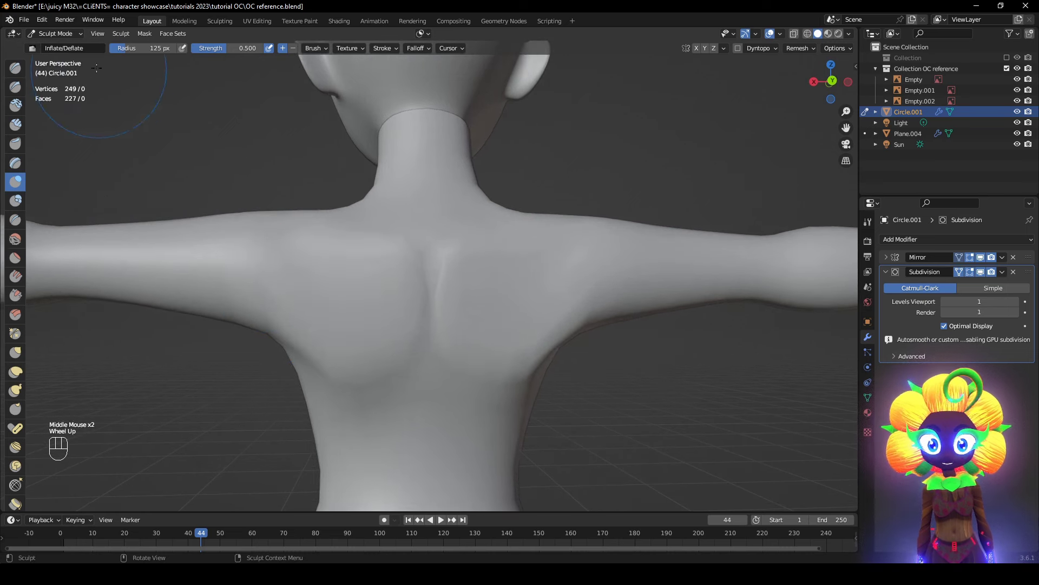
{"action": "left_click", "coordinate": [66, 34]}
{"action": "left_click", "coordinate": [52, 55]}
- Try to add one centred loop cut through the upper torso
{"action": "key", "text": "ctrl+r"}
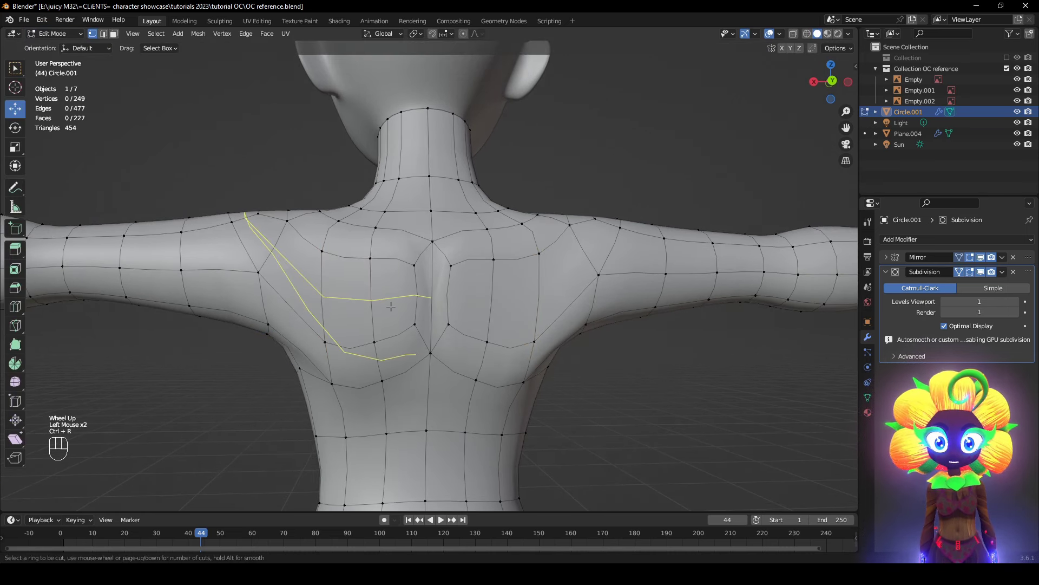
{"action": "scroll", "coordinate": [388, 306], "scroll_direction": "down", "scroll_amount": 1}
{"action": "middle_click_drag", "start_coordinate": [389, 307], "coordinate": [683, 337]}
{"action": "key", "text": "ctrl+r"}
{"action": "left_click", "coordinate": [554, 298]}
{"action": "right_click", "coordinate": [563, 311]}
{"action": "key", "text": "ctrl+z"}
{"action": "middle_click_drag", "start_coordinate": [617, 366], "coordinate": [571, 395]}
{"action": "key", "text": "ctrl+shift+z"}
{"action": "key", "text": "ctrl+z"}
- Inspect the chest, shoulder and armpit from several angles with the subdivision hidden and shown again
{"action": "scroll", "coordinate": [571, 395], "scroll_direction": "up", "scroll_amount": 1}
{"action": "scroll", "coordinate": [571, 395], "scroll_direction": "up", "scroll_amount": 1}
{"action": "middle_click_drag", "start_coordinate": [398, 329], "coordinate": [514, 333]}
{"action": "left_click", "coordinate": [981, 273]}
{"action": "scroll", "coordinate": [604, 369], "scroll_direction": "down", "scroll_amount": 2}
{"action": "middle_click_drag", "start_coordinate": [604, 368], "coordinate": [725, 336]}
{"action": "left_click", "coordinate": [981, 271]}
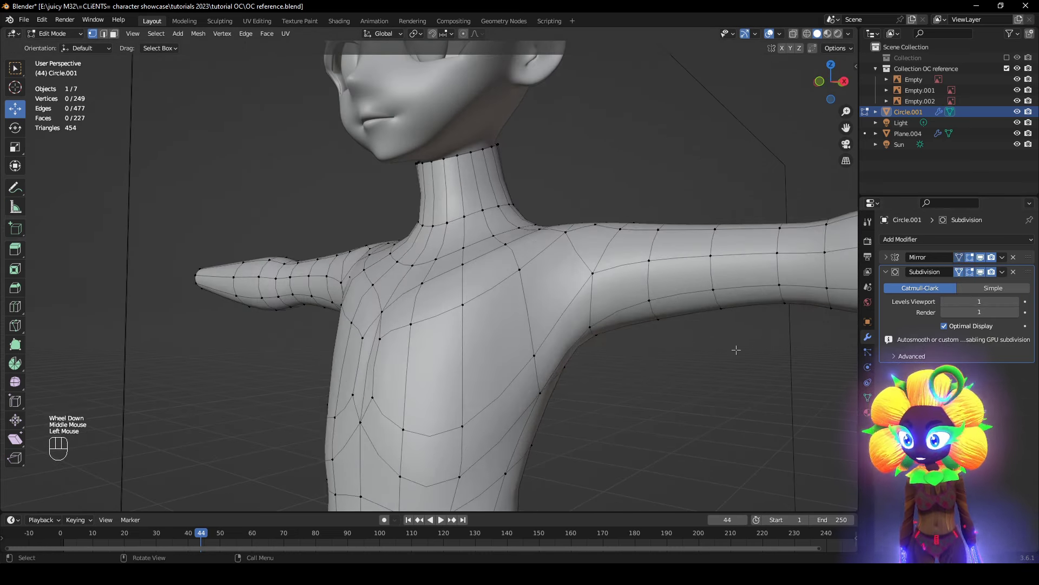
- Add one centred loop cut around the chest, shoulders and back, and fatten the new loop slightly outward
{"action": "key", "text": "ctrl+r"}
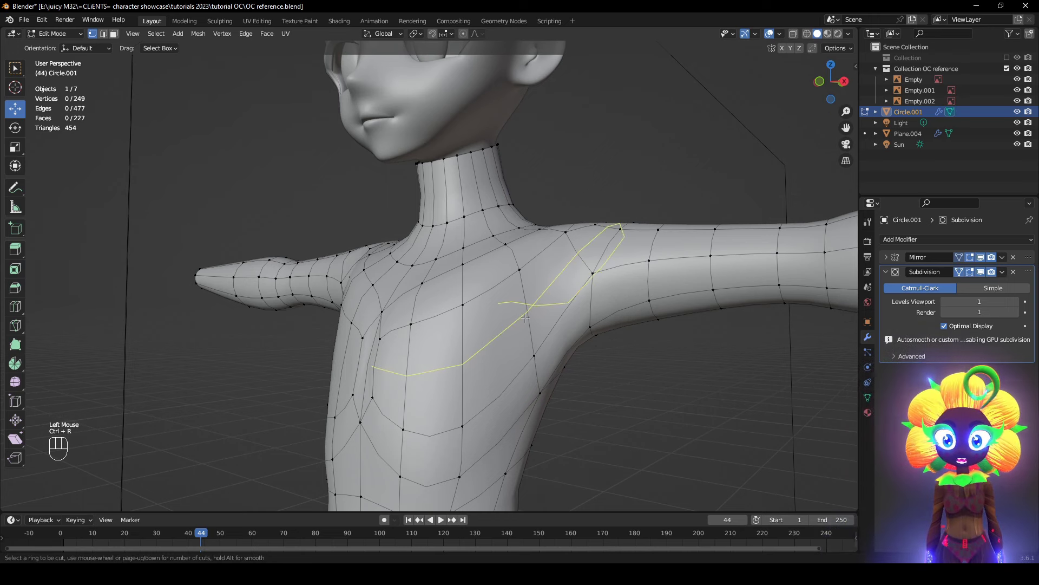
{"action": "double_click", "coordinate": [527, 318]}
{"action": "middle_click_drag", "start_coordinate": [527, 318], "coordinate": [419, 367]}
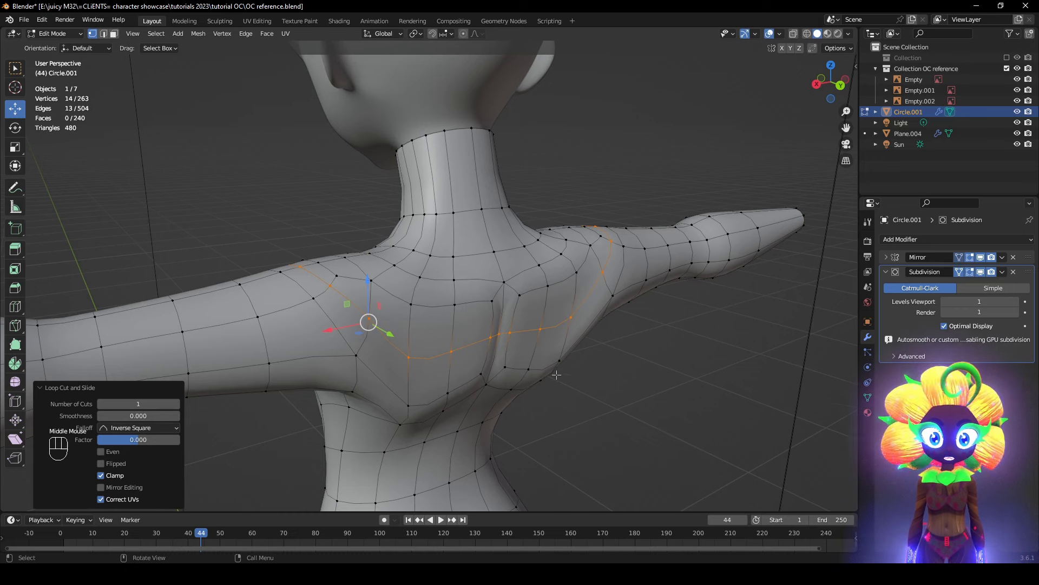
{"action": "middle_click_drag", "start_coordinate": [557, 375], "coordinate": [591, 366]}
{"action": "key", "text": "alt+s"}
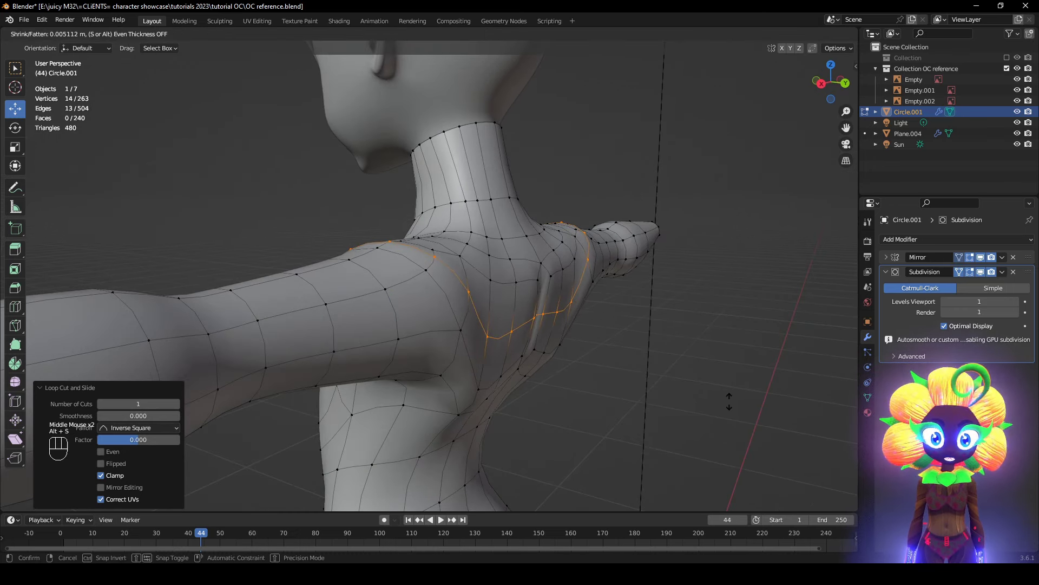
{"action": "left_click", "coordinate": [731, 401]}
{"action": "middle_click_drag", "start_coordinate": [623, 397], "coordinate": [570, 311]}
{"action": "key", "text": "ctrl+z"}
{"action": "key", "text": "ctrl+shift+z"}
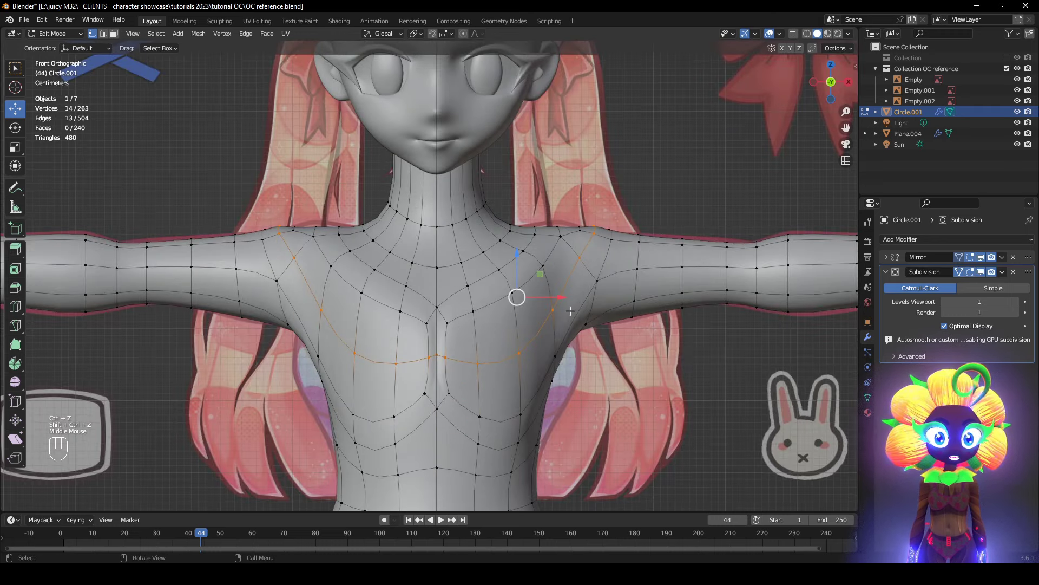
- Hide the subdivision in the viewport, deselect the loop's top shoulder vertices, and shrink/fatten the remaining loop vertices along their normals
{"action": "middle_click_drag", "start_coordinate": [688, 358], "coordinate": [574, 232]}
{"action": "left_click", "coordinate": [980, 271]}
{"action": "mouse_move", "coordinate": [718, 320]}
{"action": "middle_mouse_down"}
{"action": "mouse_move", "coordinate": [620, 325]}
{"action": "mouse_move", "coordinate": [494, 277]}
{"action": "mouse_move", "coordinate": [506, 294]}
{"action": "mouse_move", "coordinate": [492, 298]}
{"action": "mouse_move", "coordinate": [498, 303]}
{"action": "middle_mouse_up"}
{"action": "key", "text": "z"}
{"action": "key", "text": "z"}
{"action": "key", "text": "c"}
{"action": "middle_click", "coordinate": [269, 224]}
{"action": "right_click", "coordinate": [281, 235]}
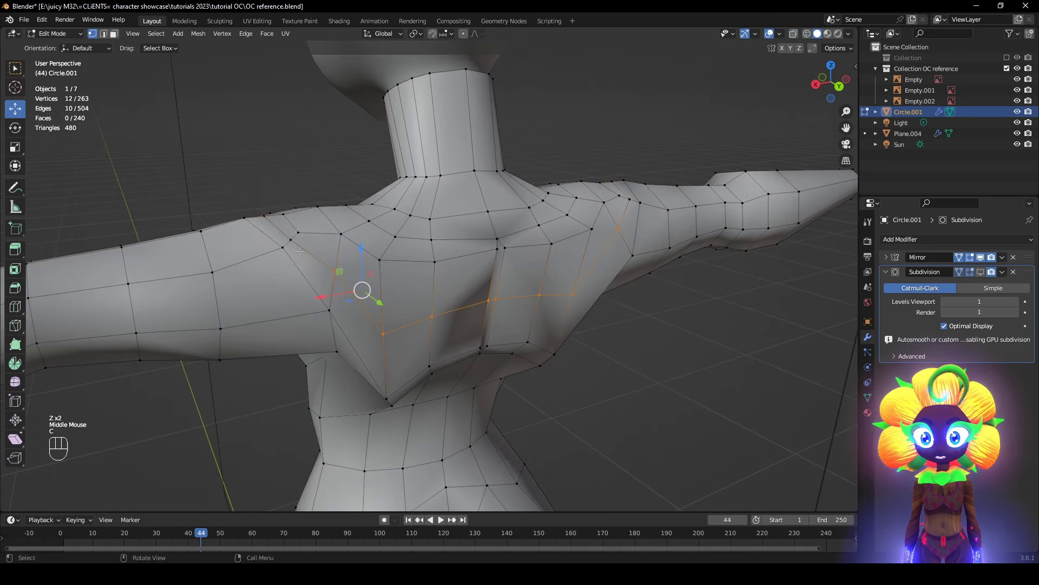
{"action": "middle_click_drag", "start_coordinate": [300, 251], "coordinate": [654, 245]}
{"action": "key", "text": "c"}
{"action": "middle_click_drag", "start_coordinate": [692, 309], "coordinate": [542, 420]}
{"action": "key", "text": "alt+s"}
{"action": "left_click", "coordinate": [645, 307]}
{"action": "left_click", "coordinate": [606, 324]}
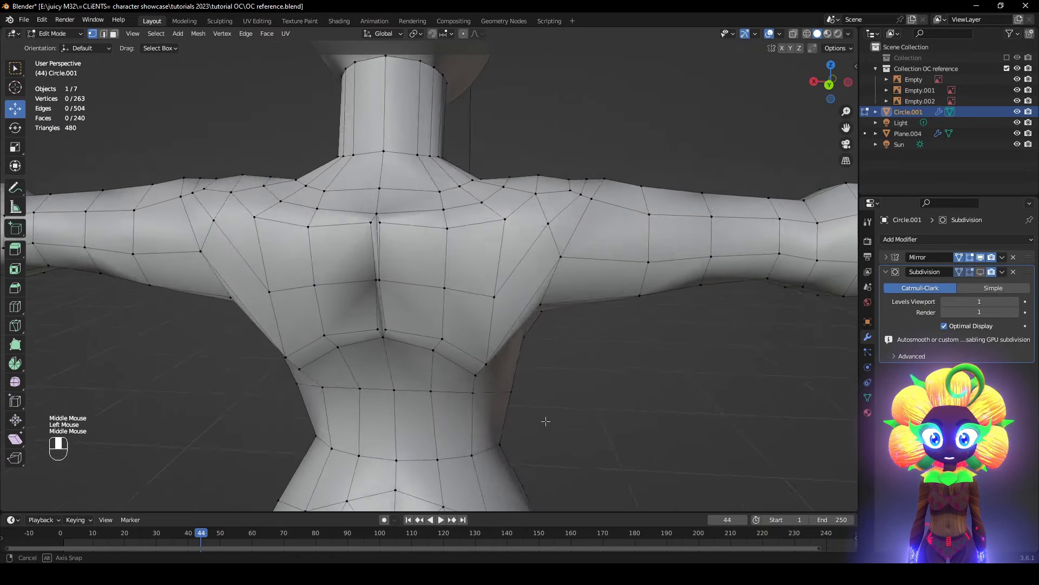
- Select the four faces on one side of the chest and move them about 0.018 m outward along X
{"action": "middle_click_drag", "start_coordinate": [387, 324], "coordinate": [536, 282]}
{"action": "middle_click_drag", "start_coordinate": [217, 102], "coordinate": [223, 79]}
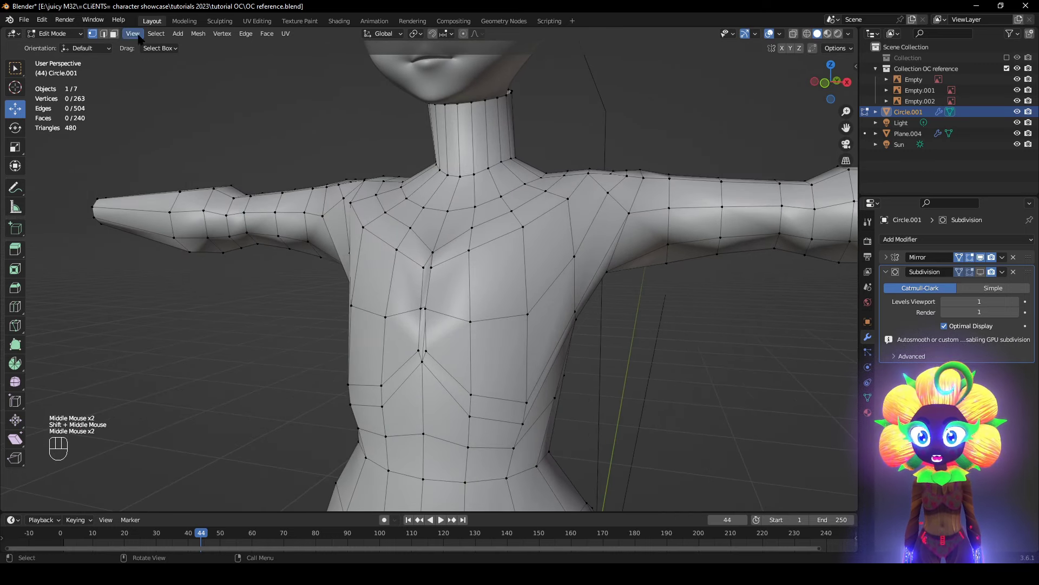
{"action": "left_click", "coordinate": [499, 359], "text": "shift"}
{"action": "left_click", "coordinate": [499, 282], "text": "shift"}
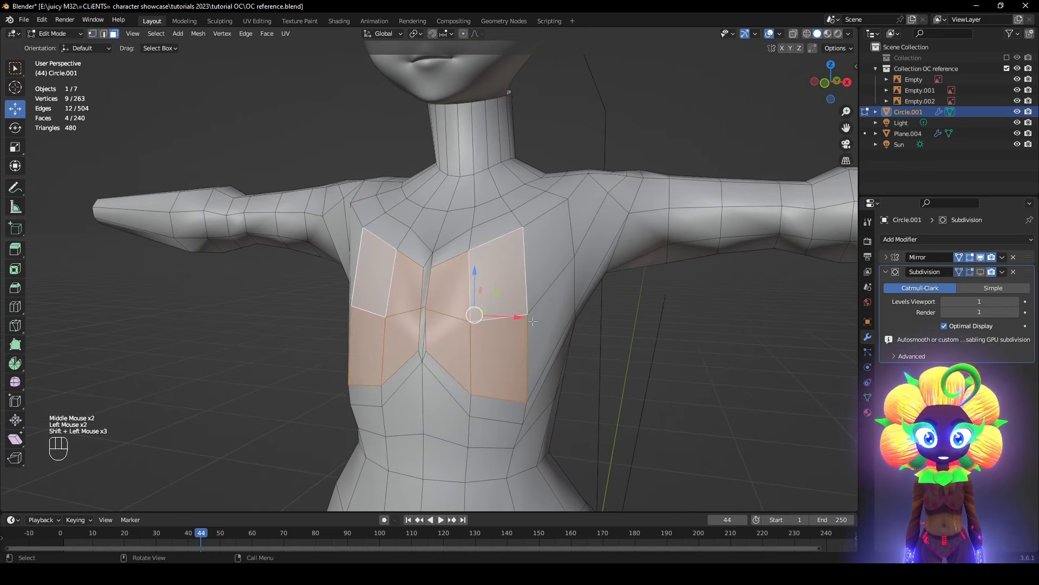
{"action": "middle_click_drag", "start_coordinate": [503, 287], "coordinate": [524, 291]}
{"action": "left_click_drag", "start_coordinate": [529, 315], "coordinate": [549, 316]}
{"action": "mouse_move", "coordinate": [706, 363]}
{"action": "middle_mouse_down"}
{"action": "mouse_move", "coordinate": [635, 361]}
{"action": "mouse_move", "coordinate": [686, 369]}
{"action": "middle_mouse_up"}
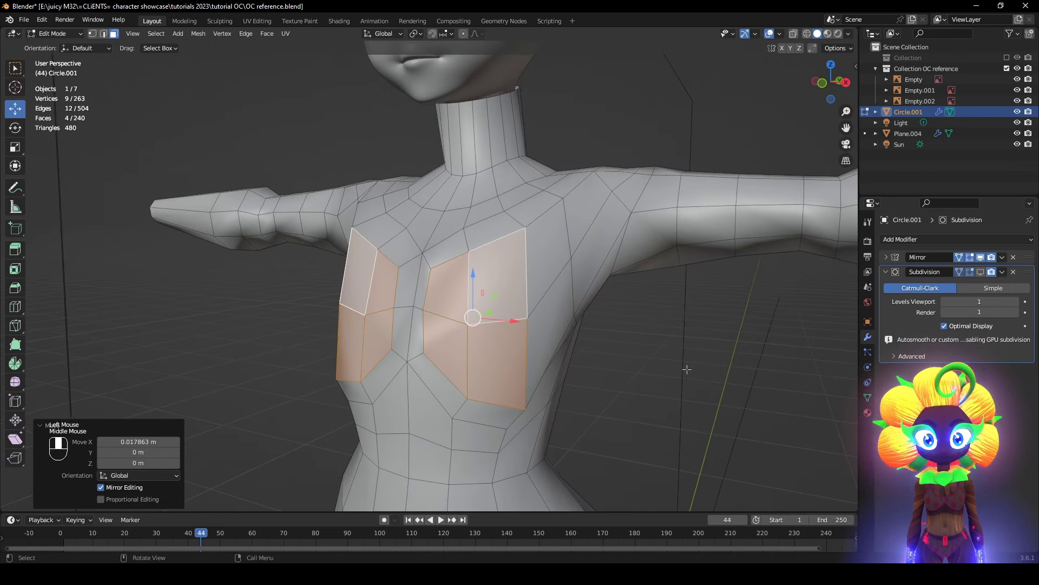
- Shape the selected chest faces into a regular circle with LoopTools and scale it to 0.898
{"action": "right_click", "coordinate": [688, 325]}
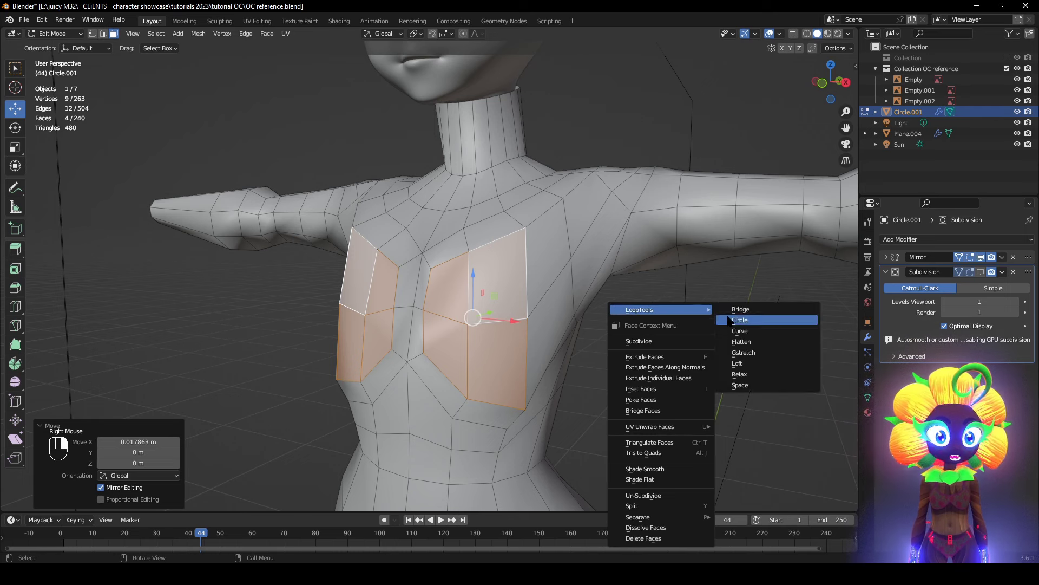
{"action": "left_click", "coordinate": [728, 317]}
{"action": "middle_click_drag", "start_coordinate": [693, 351], "coordinate": [710, 349]}
{"action": "middle_click_drag", "start_coordinate": [987, 261], "coordinate": [969, 255]}
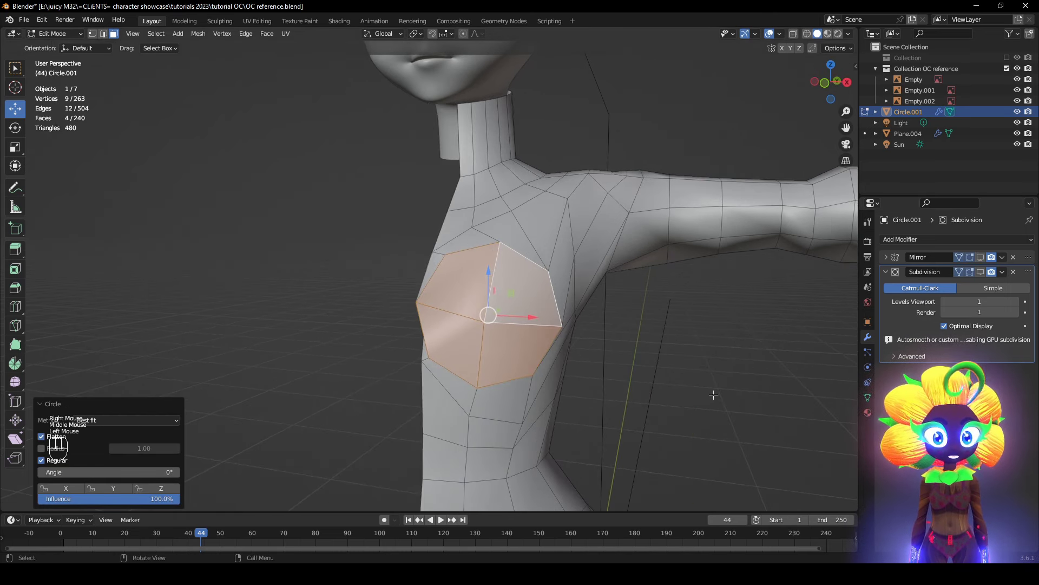
{"action": "key", "text": "s"}
{"action": "left_click", "coordinate": [954, 252]}
- Rotate the chest circle about -7° in front view and scale it to 0.964
{"action": "mouse_move", "coordinate": [677, 346]}
{"action": "middle_mouse_down"}
{"action": "mouse_move", "coordinate": [675, 362]}
{"action": "mouse_move", "coordinate": [693, 357]}
{"action": "middle_mouse_up"}
{"action": "scroll", "coordinate": [689, 360], "scroll_direction": "up", "scroll_amount": 3}
{"action": "key", "text": "r"}
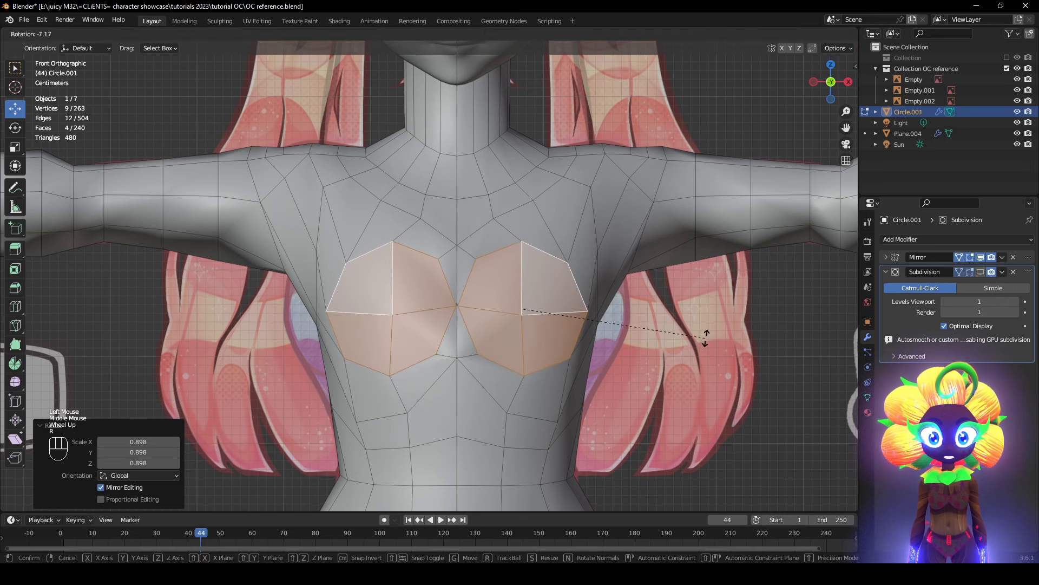
{"action": "left_click", "coordinate": [706, 340]}
{"action": "key", "text": "s"}
{"action": "left_click", "coordinate": [700, 342]}
{"action": "middle_click_drag", "start_coordinate": [699, 343], "coordinate": [635, 372]}
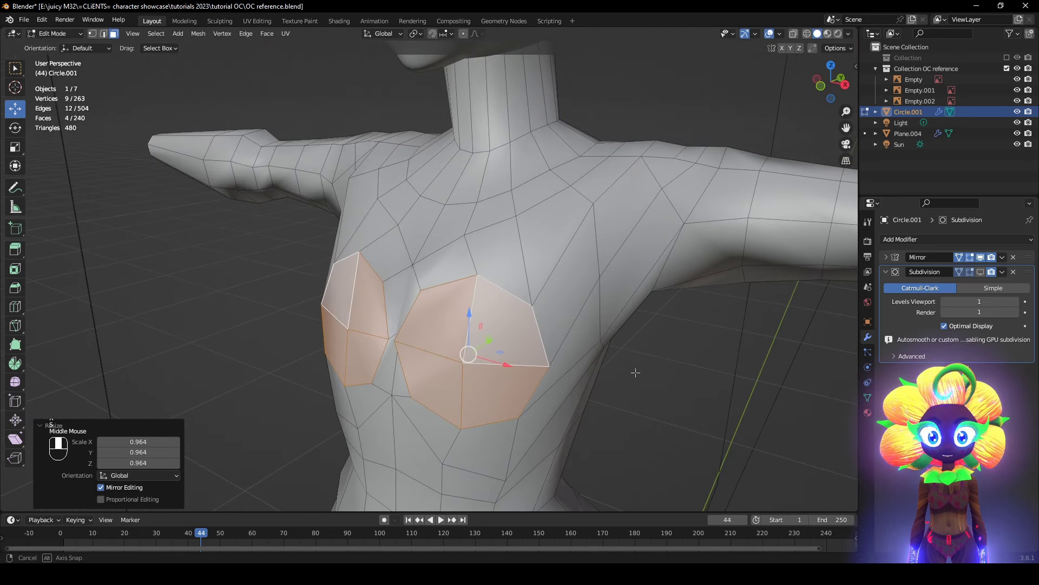
- Delete the circular chest faces to open a hole on each side of the chest
{"action": "key", "text": "x"}
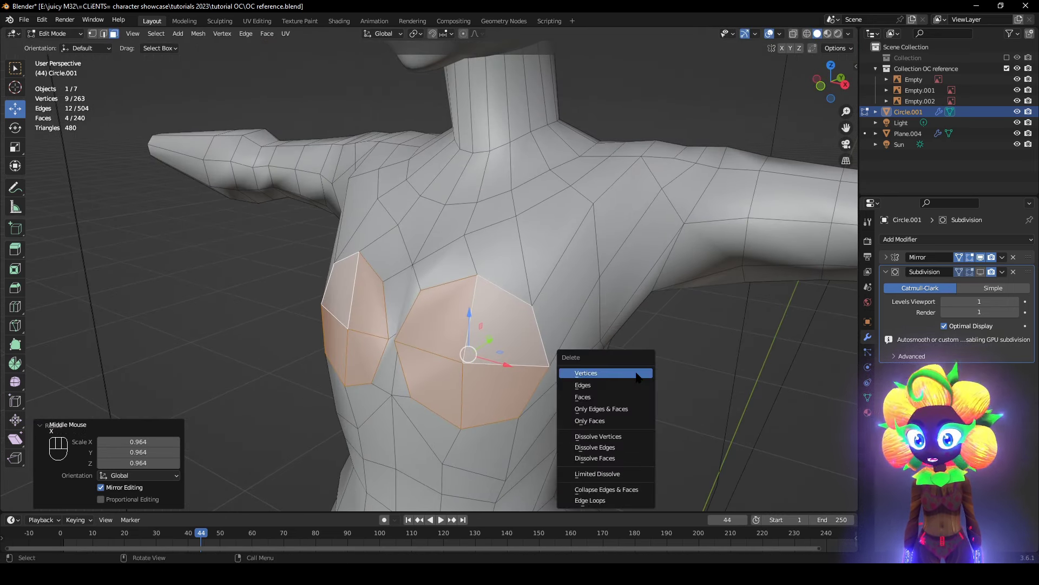
{"action": "left_click", "coordinate": [625, 402]}
{"action": "middle_click_drag", "start_coordinate": [625, 402], "coordinate": [571, 368]}
{"action": "middle_click_drag", "start_coordinate": [555, 332], "coordinate": [565, 345]}
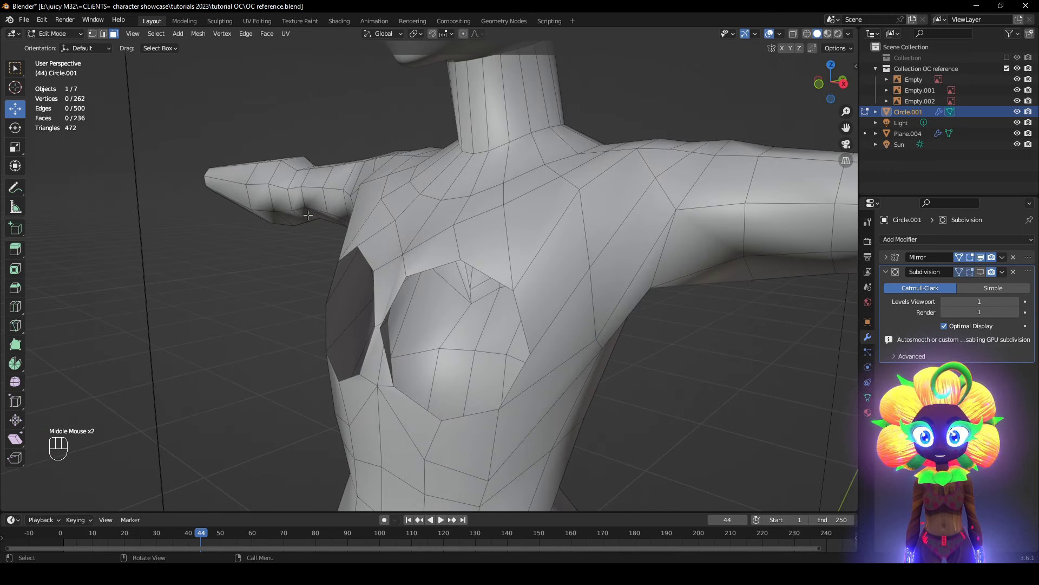
- Slide the upper outer edge of the chest hole toward the shoulder with an edge slide factor of 0.412
{"action": "scroll", "coordinate": [309, 215], "scroll_direction": "down", "scroll_amount": 2}
{"action": "scroll", "coordinate": [309, 214], "scroll_direction": "up", "scroll_amount": 3}
{"action": "left_click", "coordinate": [104, 33]}
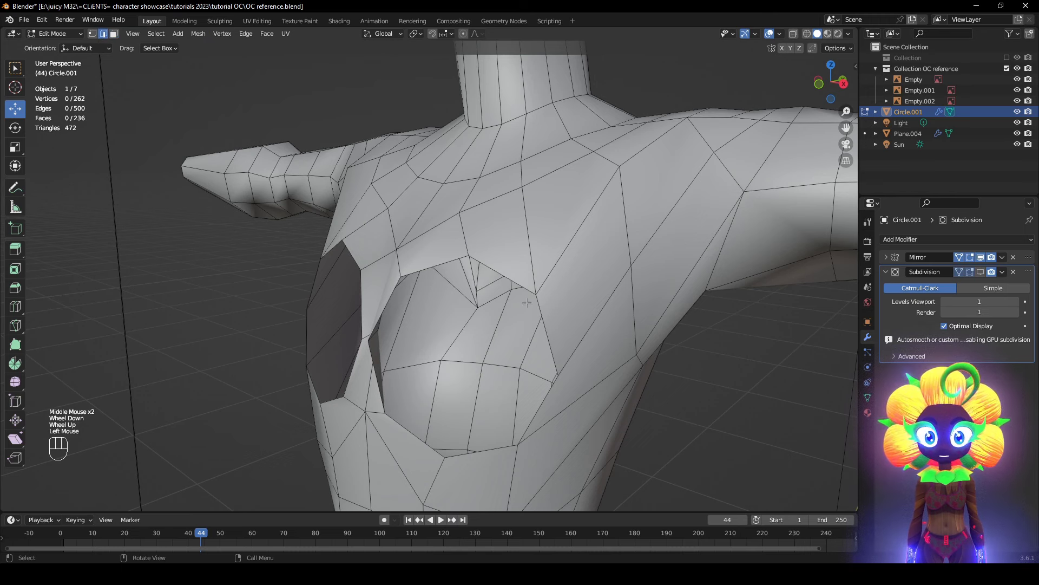
{"action": "key", "text": "g"}
{"action": "key", "text": "g"}
{"action": "left_click", "coordinate": [583, 295]}
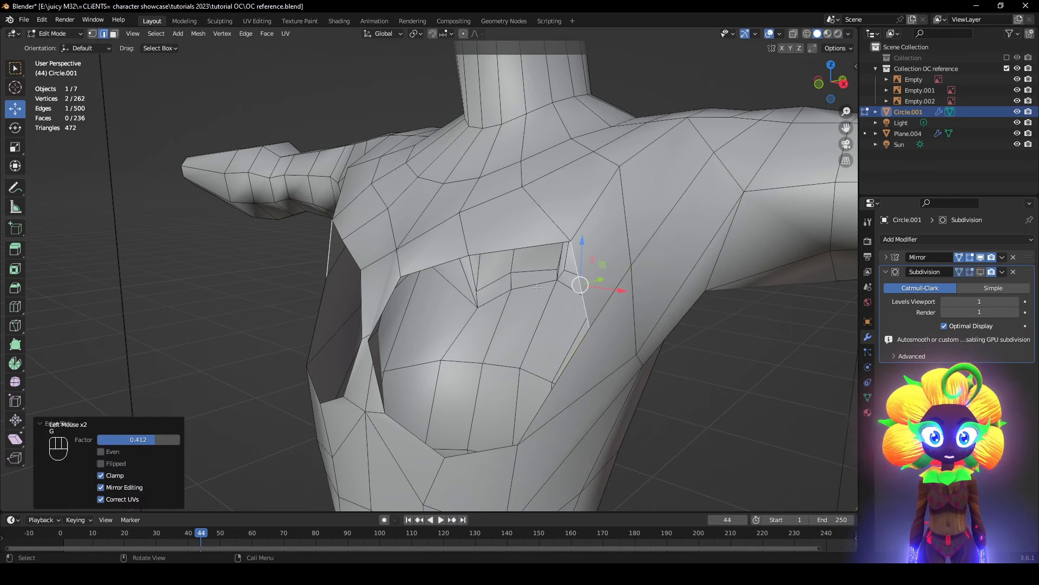
{"action": "middle_click_drag", "start_coordinate": [583, 295], "coordinate": [154, 81]}
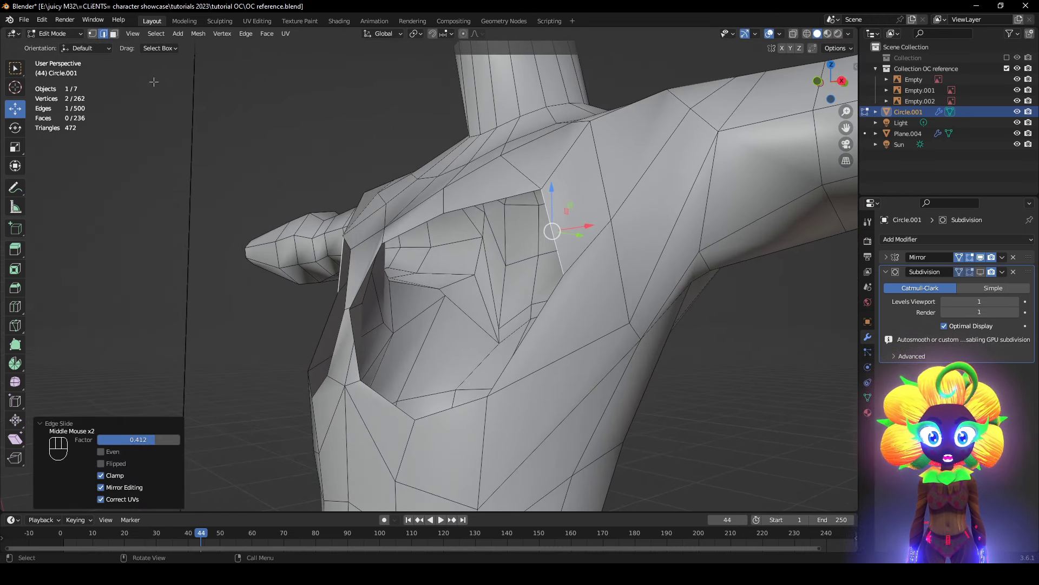
- Slide the vertex at the lower outer corner of the chest hole along its edge
{"action": "scroll", "coordinate": [315, 214], "scroll_direction": "down", "scroll_amount": 1}
{"action": "left_click", "coordinate": [482, 368]}
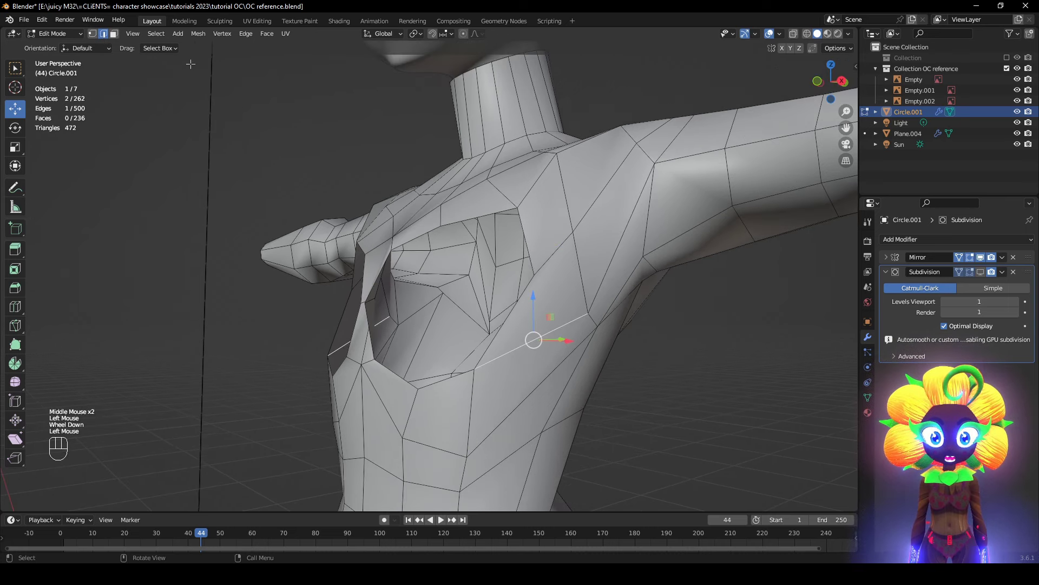
{"action": "left_click", "coordinate": [92, 34]}
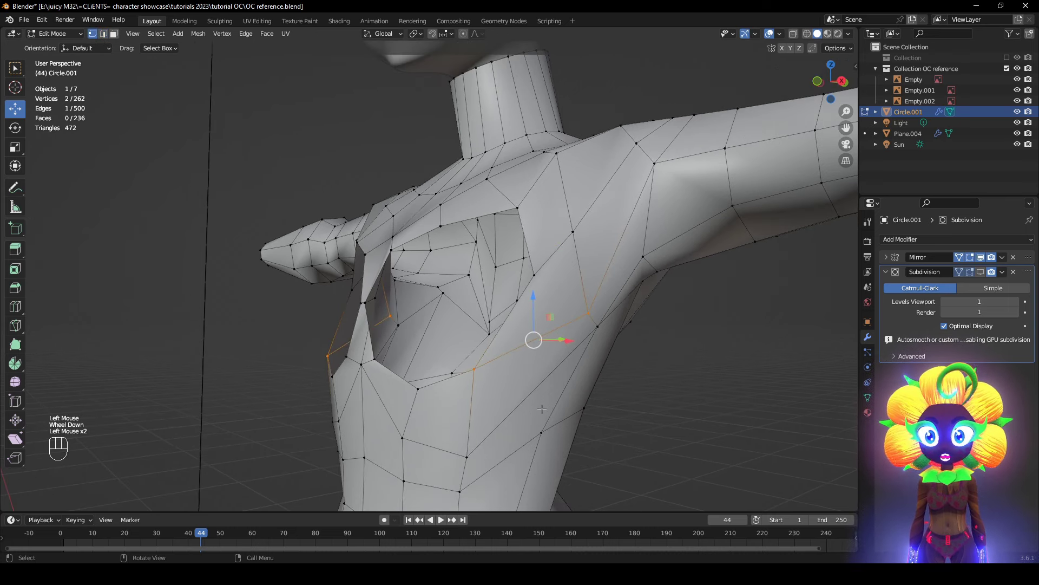
{"action": "key", "text": "g"}
{"action": "key", "text": "g"}
{"action": "left_click", "coordinate": [498, 378]}
- Add a UV sphere with 8 segments and 8 rings to the body mesh
{"action": "middle_click_drag", "start_coordinate": [498, 378], "coordinate": [615, 300]}
{"action": "scroll", "coordinate": [622, 303], "scroll_direction": "down", "scroll_amount": 4}
{"action": "left_click", "coordinate": [612, 243]}
{"action": "left_click", "coordinate": [178, 34]}
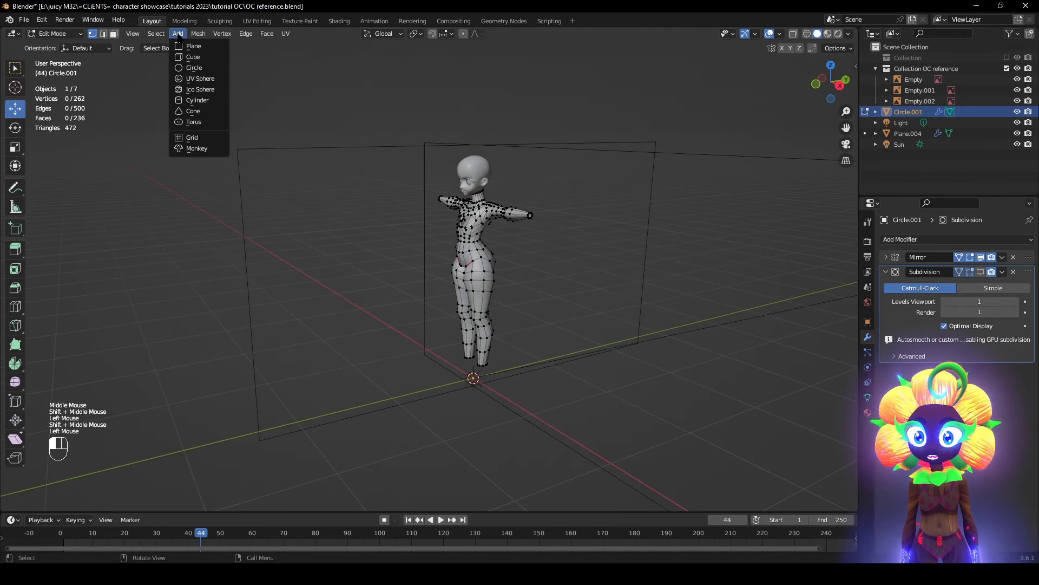
{"action": "left_click", "coordinate": [200, 79]}
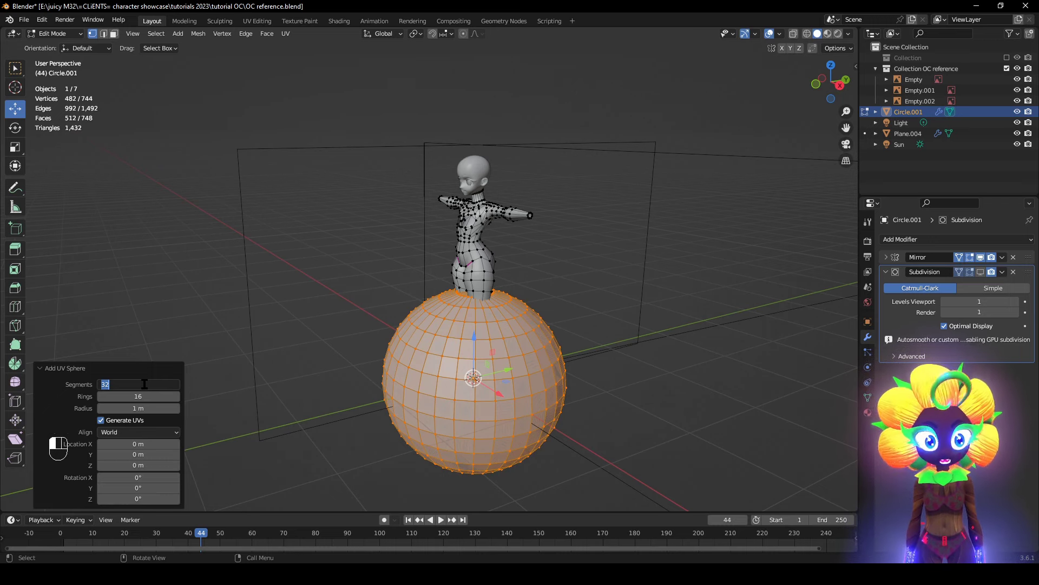
{"action": "key", "text": "Return"}
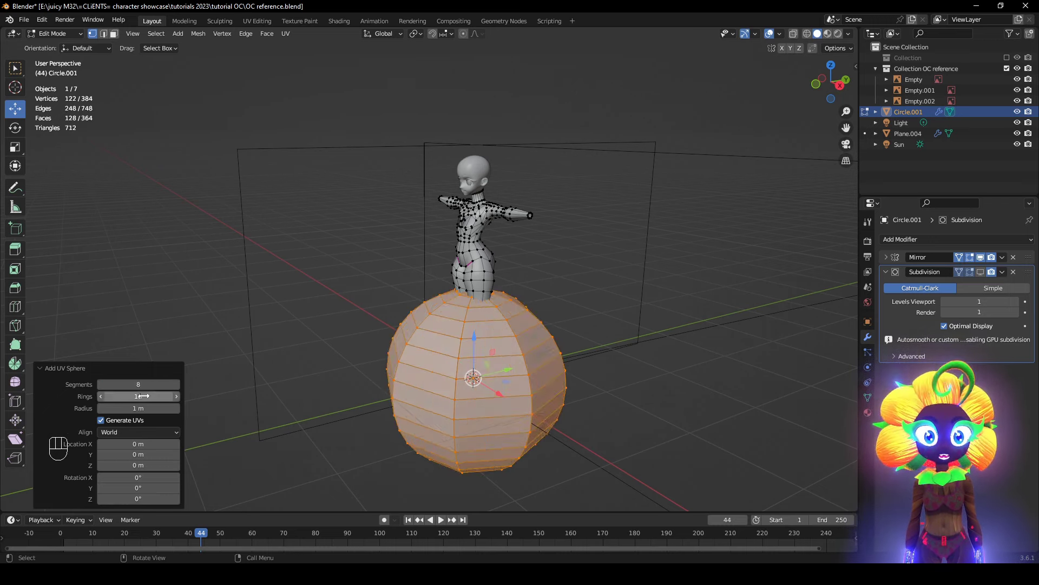
{"action": "type", "text": "8"}
{"action": "key", "text": "Return"}
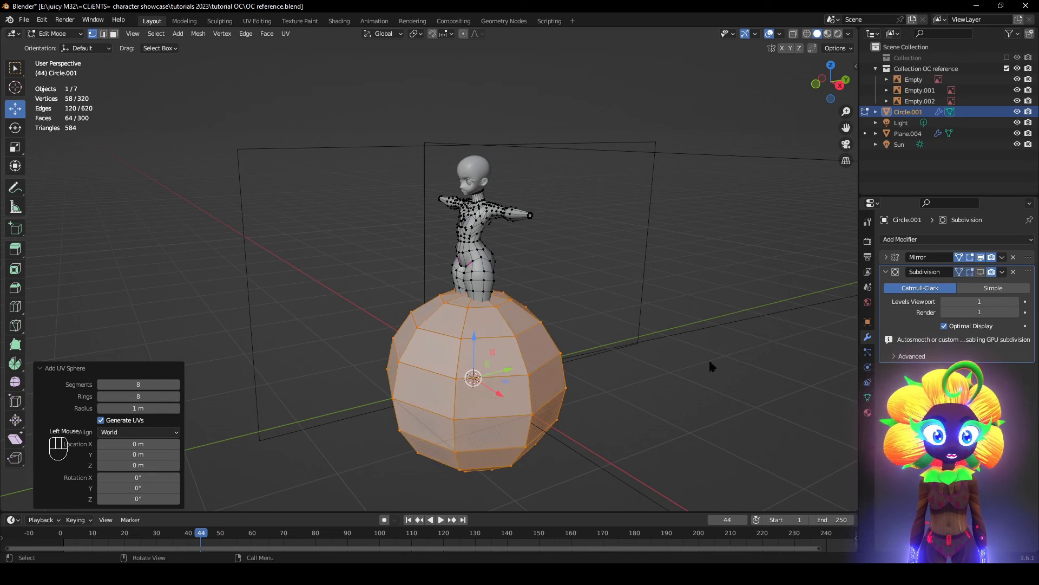
- Hide the mirroring in the viewport and rotate the sphere -90° in a wireframe right side view
{"action": "left_click", "coordinate": [981, 257]}
{"action": "middle_click_drag", "start_coordinate": [622, 369], "coordinate": [575, 350]}
{"action": "key", "text": "z"}
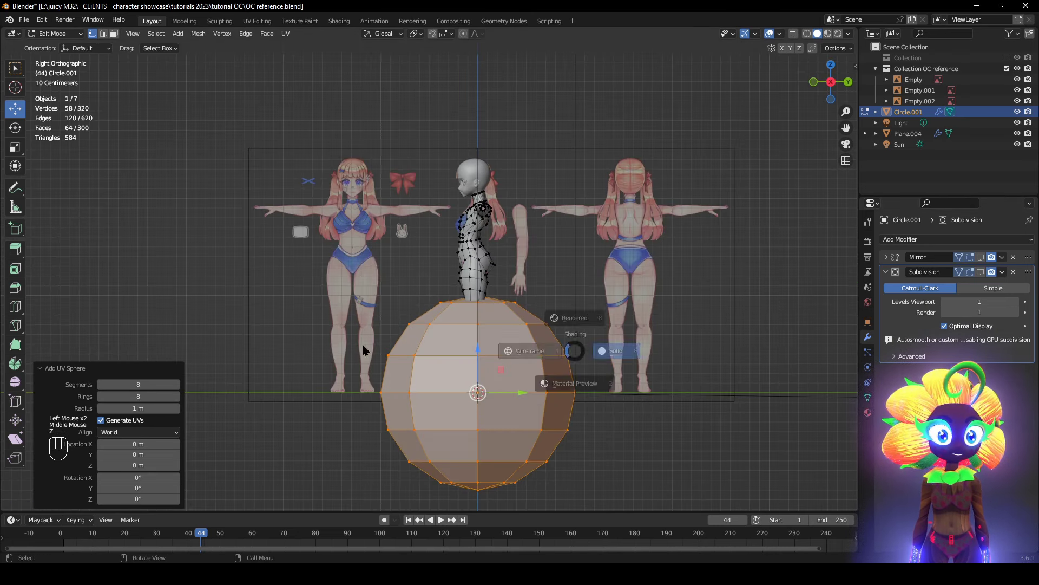
{"action": "key", "text": "r"}
{"action": "left_click", "coordinate": [703, 475]}
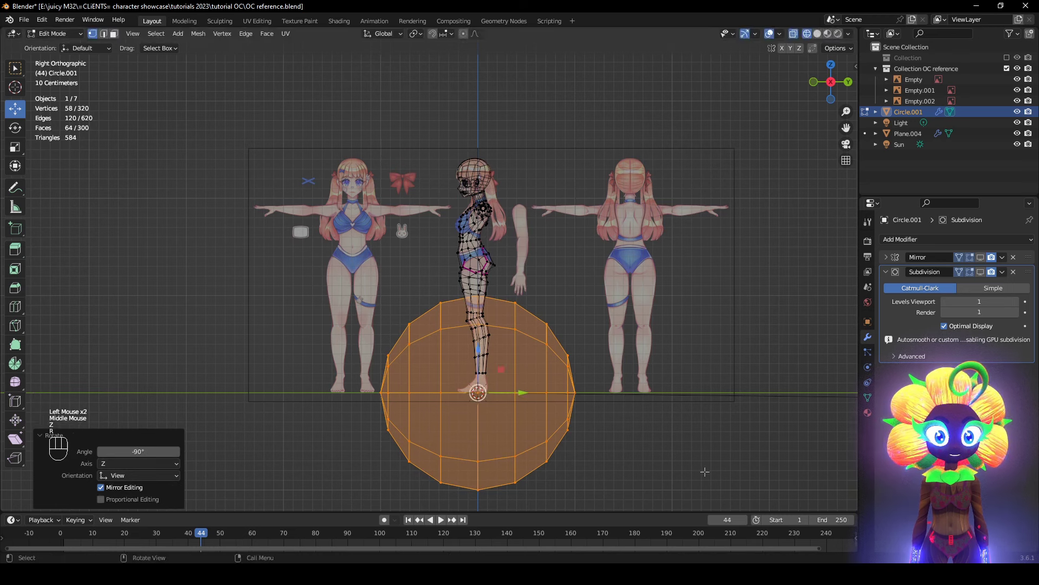
- Move the sphere -1 m along Y and 1.9 m along Z, and scale it to 0.1
{"action": "key", "text": "g"}
{"action": "left_click", "coordinate": [606, 286]}
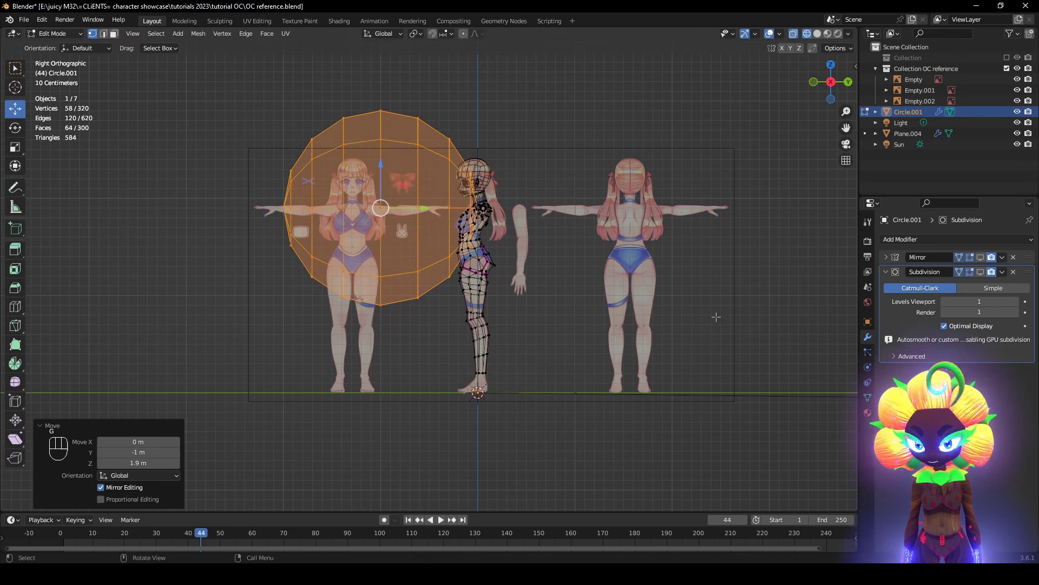
{"action": "key", "text": "s"}
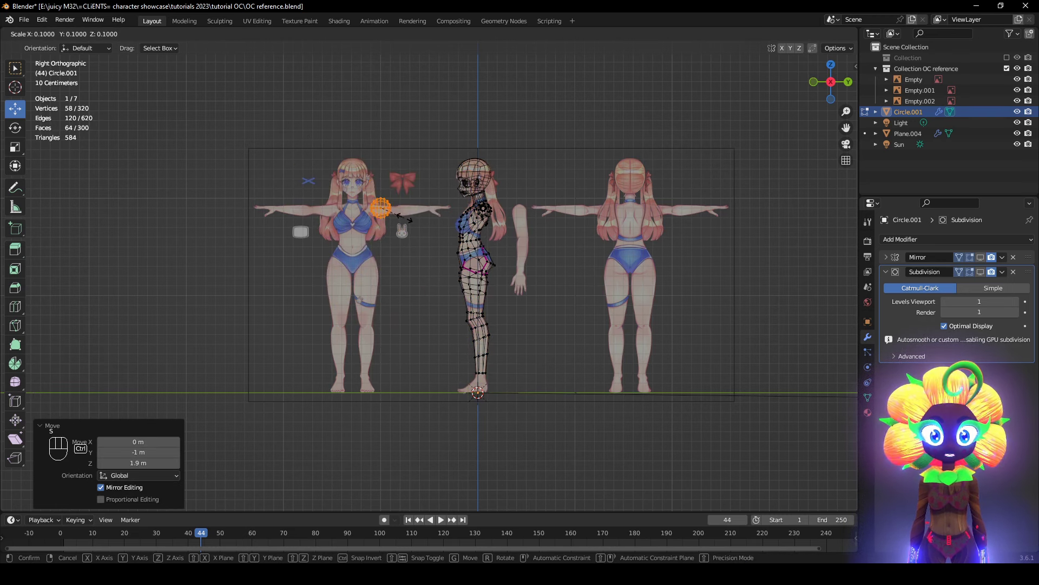
{"action": "left_click", "coordinate": [405, 219]}
{"action": "key", "text": "KP_Decimal"}
{"action": "scroll", "coordinate": [405, 219], "scroll_direction": "up", "scroll_amount": 1}
{"action": "scroll", "coordinate": [405, 218], "scroll_direction": "down", "scroll_amount": 2}
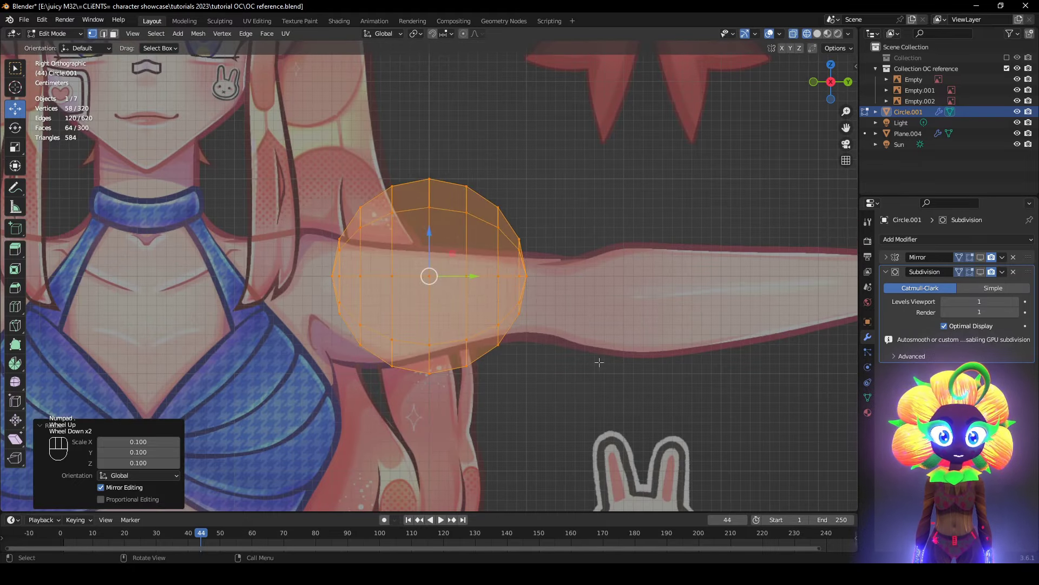
- Delete the vertices of the sphere's rear half in the side view, keeping a front hemisphere
{"action": "left_click", "coordinate": [671, 438]}
{"action": "left_click_drag", "start_coordinate": [673, 441], "coordinate": [445, 108]}
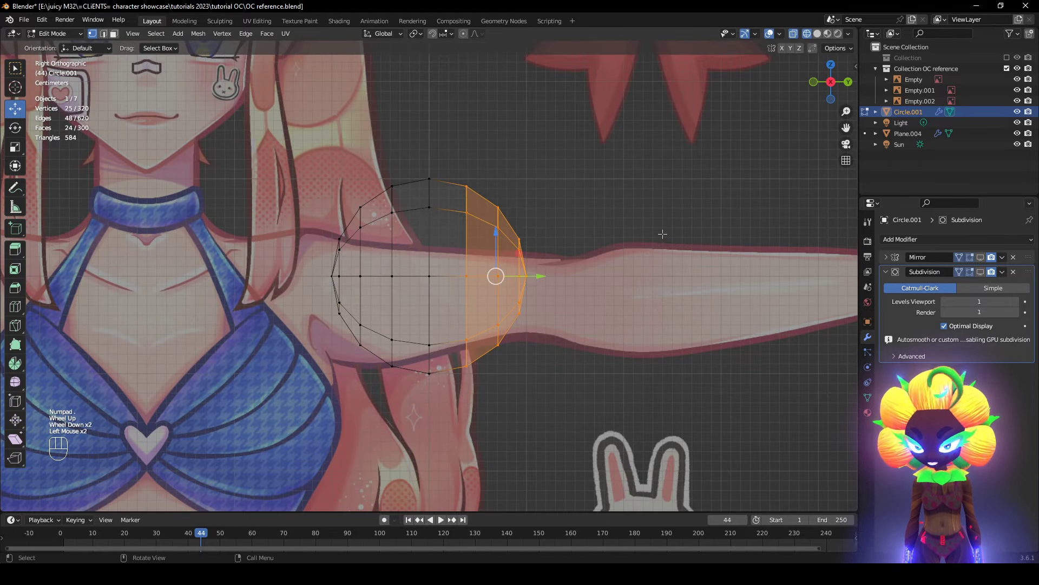
{"action": "key", "text": "x"}
{"action": "left_click", "coordinate": [655, 210]}
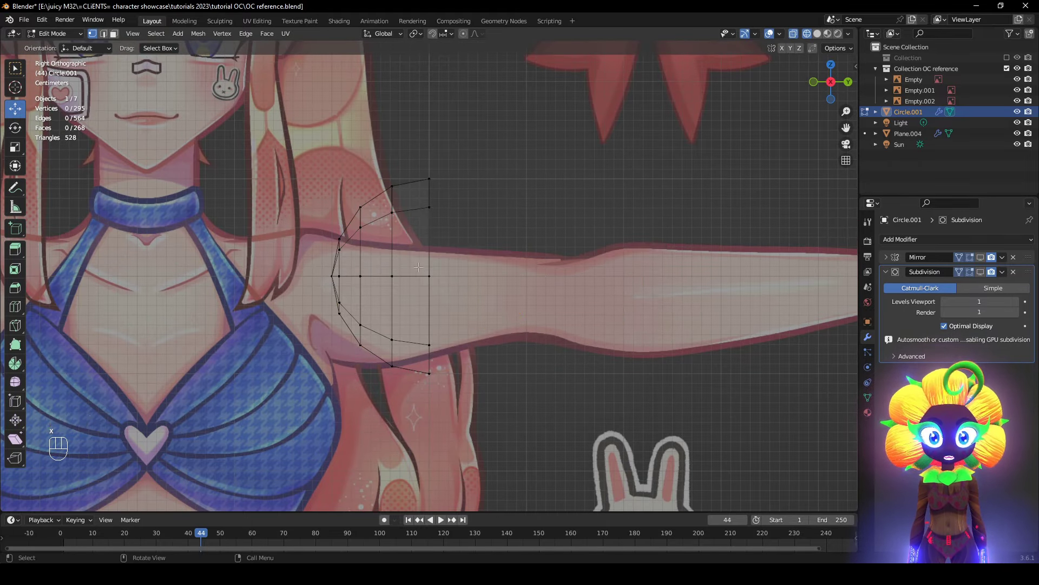
- Move the whole hemisphere onto the side-view bust reference, about 0.89 m along Y and -0.15 m along Z, and fine-tune its position
{"action": "key", "text": "l"}
{"action": "scroll", "coordinate": [430, 276], "scroll_direction": "down", "scroll_amount": 2}
{"action": "middle_click_drag", "start_coordinate": [429, 276], "coordinate": [318, 246], "text": "shift"}
{"action": "scroll", "coordinate": [318, 246], "scroll_direction": "up", "scroll_amount": 2}
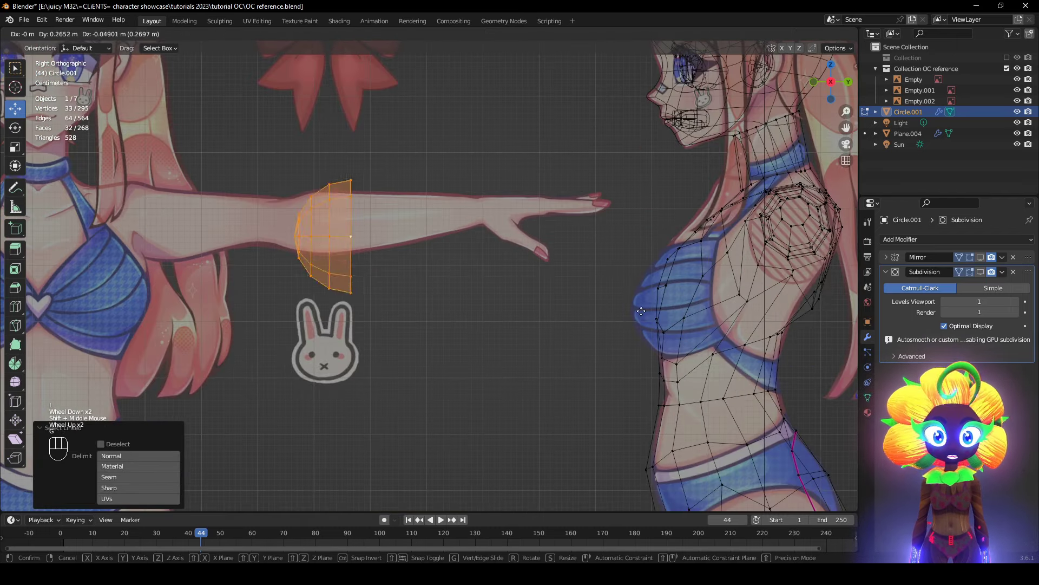
{"action": "key", "text": "g"}
{"action": "left_click", "coordinate": [72, 357]}
{"action": "middle_click_drag", "start_coordinate": [647, 301], "coordinate": [449, 301], "text": "shift"}
{"action": "scroll", "coordinate": [449, 300], "scroll_direction": "up", "scroll_amount": 3}
{"action": "key", "text": "g"}
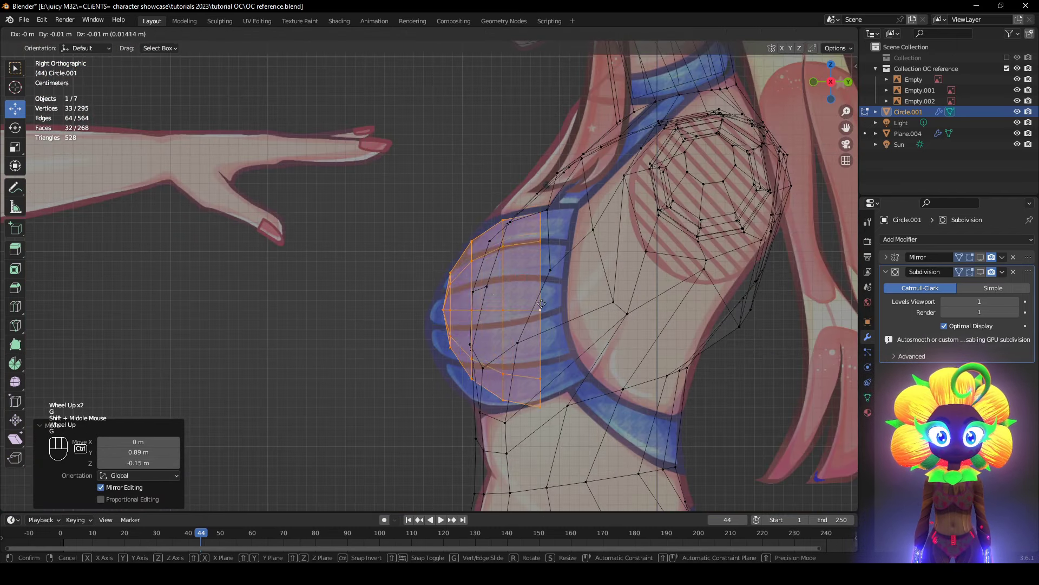
{"action": "left_click", "coordinate": [533, 313]}
- Move the hemisphere about 0.105 m along X in the front view so it sits over the breast on the reference
{"action": "middle_click_drag", "start_coordinate": [533, 313], "coordinate": [649, 341]}
{"action": "key", "text": "g"}
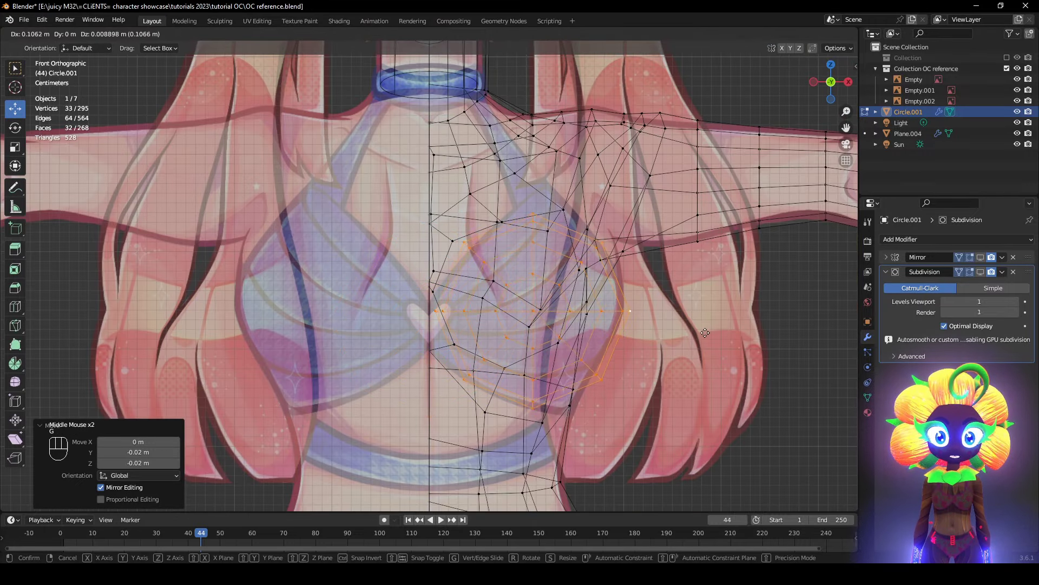
{"action": "left_click", "coordinate": [705, 329]}
{"action": "key", "text": "z"}
{"action": "scroll", "coordinate": [622, 357], "scroll_direction": "down", "scroll_amount": 2}
{"action": "scroll", "coordinate": [601, 365], "scroll_direction": "up", "scroll_amount": 2}
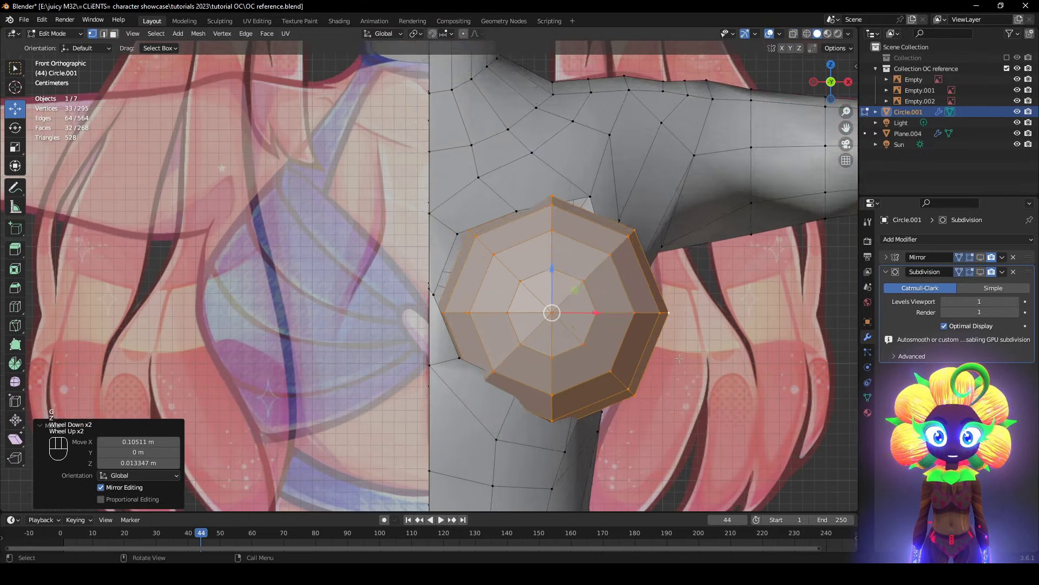
{"action": "key", "text": "z"}
{"action": "middle_click_drag", "start_coordinate": [589, 371], "coordinate": [528, 387]}
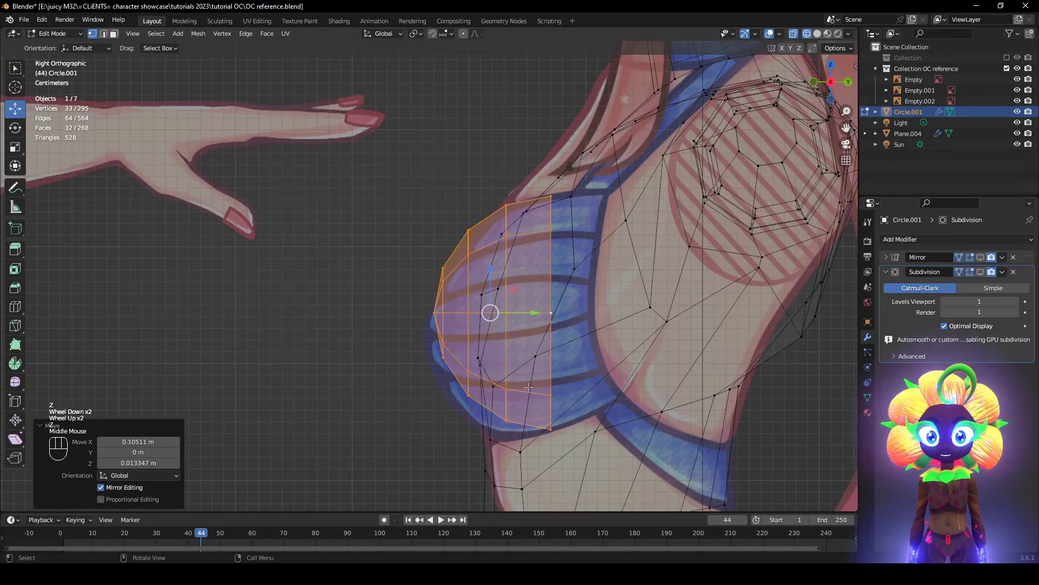
- Nudge the hemisphere in the side view to match the bust outline of the reference
{"action": "key", "text": "g"}
{"action": "left_click", "coordinate": [537, 351]}
{"action": "middle_click_drag", "start_coordinate": [538, 351], "coordinate": [304, 353]}
{"action": "scroll", "coordinate": [643, 359], "scroll_direction": "down", "scroll_amount": 1}
{"action": "scroll", "coordinate": [378, 367], "scroll_direction": "up", "scroll_amount": 2}
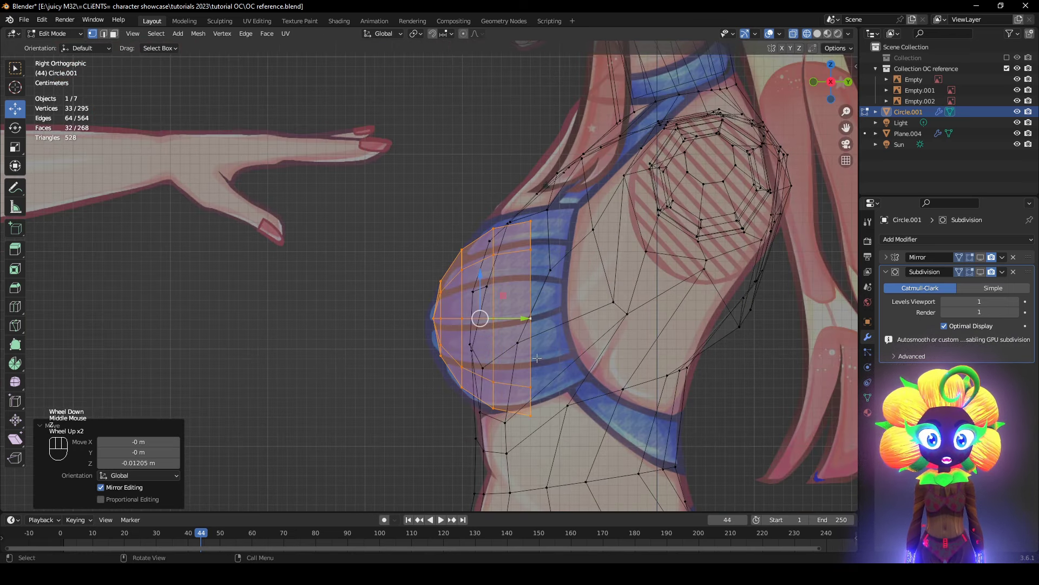
{"action": "key", "text": "g"}
{"action": "left_click", "coordinate": [535, 357]}
{"action": "scroll", "coordinate": [535, 357], "scroll_direction": "down", "scroll_amount": 1}
{"action": "mouse_move", "coordinate": [535, 356]}
{"action": "middle_mouse_down"}
{"action": "mouse_move", "coordinate": [692, 383]}
{"action": "mouse_move", "coordinate": [791, 444]}
{"action": "mouse_move", "coordinate": [696, 461]}
{"action": "mouse_move", "coordinate": [710, 420]}
{"action": "middle_mouse_up"}
{"action": "key", "text": "g"}
{"action": "left_click", "coordinate": [578, 358]}
{"action": "key", "text": "ctrl+z"}
- Rotate the hemisphere about 23.3° around the global Z axis so it angles outward from the chest
{"action": "key", "text": "z"}
{"action": "scroll", "coordinate": [696, 461], "scroll_direction": "up", "scroll_amount": 2}
{"action": "key", "text": "r"}
{"action": "key", "text": "z"}
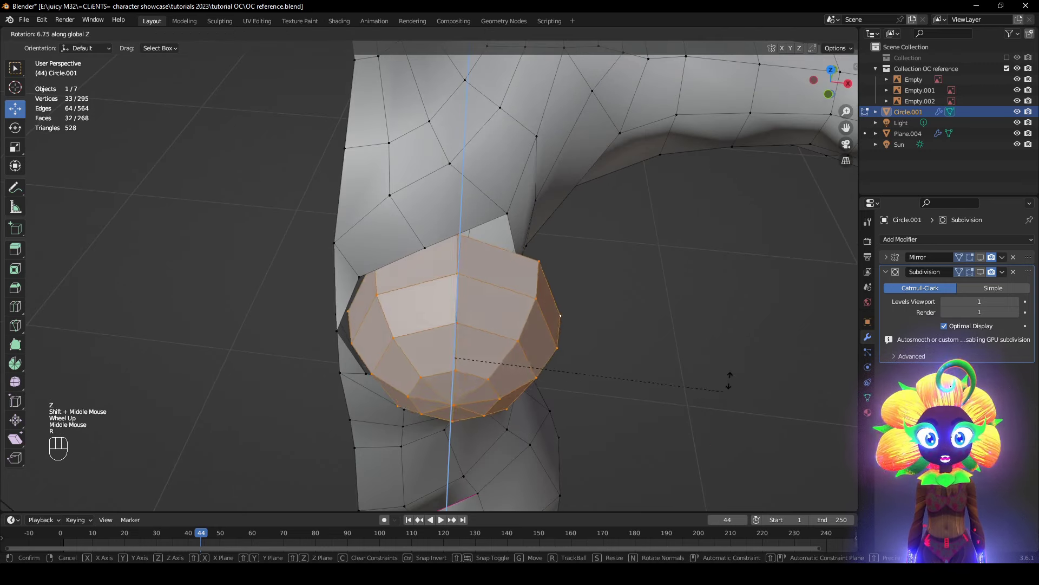
{"action": "left_click", "coordinate": [742, 304]}
- Adjust the hemisphere's rotation against the chest and shift it about 0.007 m in X, -0.015 m in Y and 0.002 m in Z
{"action": "middle_click_drag", "start_coordinate": [743, 303], "coordinate": [751, 314]}
{"action": "middle_click_drag", "start_coordinate": [737, 210], "coordinate": [737, 199]}
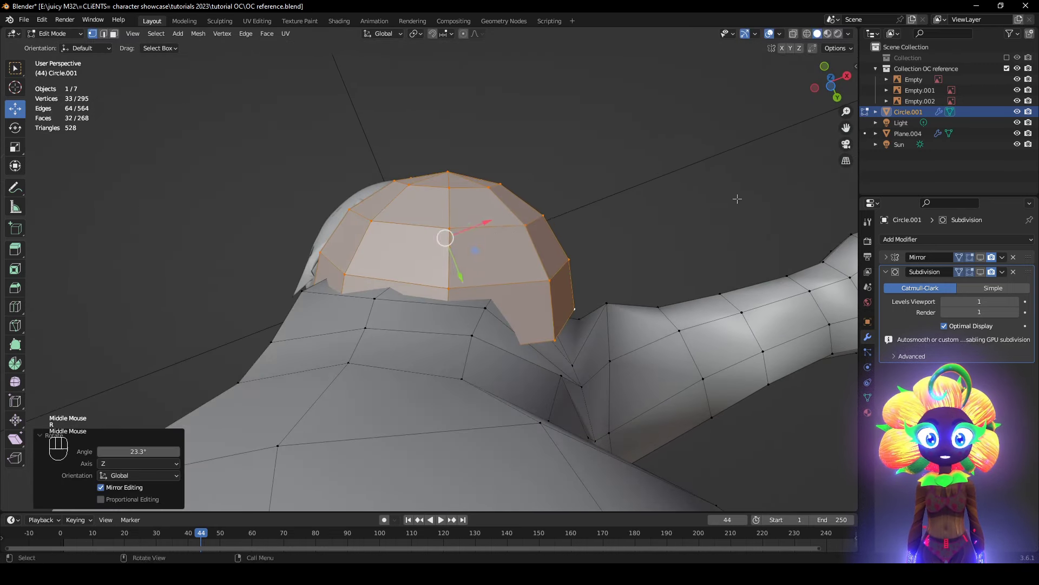
{"action": "left_click", "coordinate": [740, 231]}
{"action": "mouse_move", "coordinate": [738, 238]}
{"action": "middle_mouse_down"}
{"action": "mouse_move", "coordinate": [695, 314]}
{"action": "mouse_move", "coordinate": [663, 330]}
{"action": "mouse_move", "coordinate": [765, 376]}
{"action": "mouse_move", "coordinate": [743, 357]}
{"action": "mouse_move", "coordinate": [559, 341]}
{"action": "mouse_move", "coordinate": [631, 277]}
{"action": "mouse_move", "coordinate": [729, 383]}
{"action": "mouse_move", "coordinate": [717, 381]}
{"action": "mouse_move", "coordinate": [728, 373]}
{"action": "mouse_move", "coordinate": [476, 384]}
{"action": "mouse_move", "coordinate": [627, 390]}
{"action": "middle_mouse_up"}
{"action": "key", "text": "alt+z"}
{"action": "left_click", "coordinate": [591, 360]}
{"action": "key", "text": "alt+z"}
{"action": "scroll", "coordinate": [693, 360], "scroll_direction": "down", "scroll_amount": 1}
{"action": "scroll", "coordinate": [558, 341], "scroll_direction": "up", "scroll_amount": 1}
{"action": "key", "text": "r"}
{"action": "left_click", "coordinate": [642, 298]}
{"action": "left_click", "coordinate": [737, 352]}
{"action": "key", "text": "g"}
{"action": "left_click", "coordinate": [726, 383]}
{"action": "key", "text": "z"}
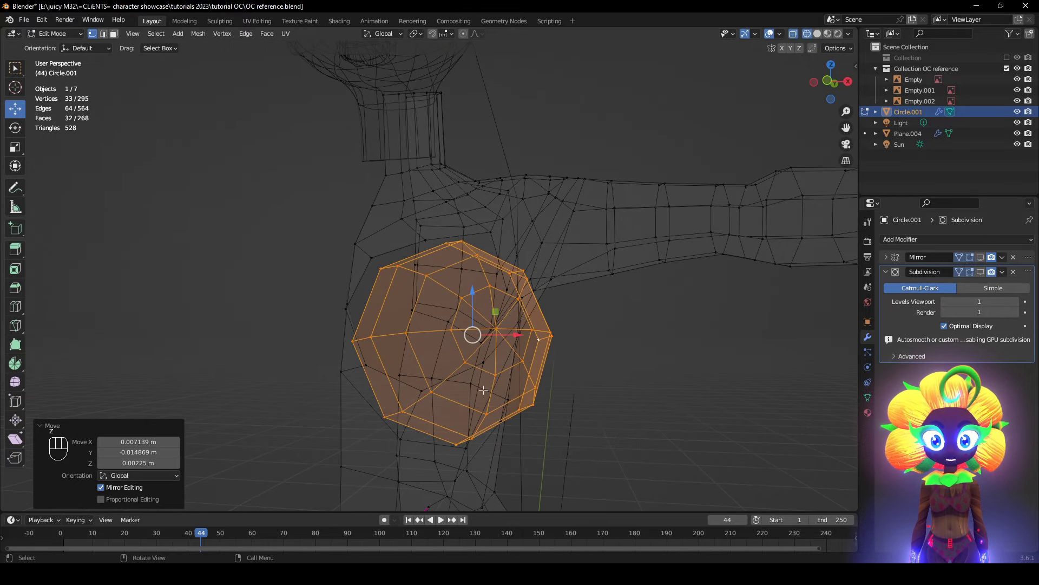
{"action": "key", "text": "alt+z"}
{"action": "middle_click_drag", "start_coordinate": [553, 387], "coordinate": [566, 389]}
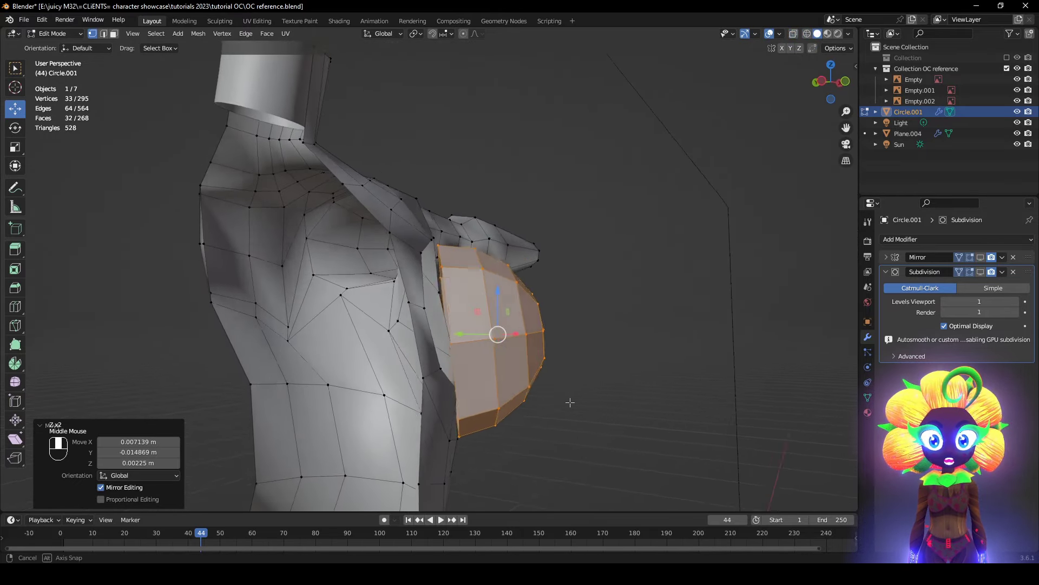
- Refine the hemisphere's height against the front reference, raising it about 0.027 m and lowering it about 0.01 m
{"action": "key", "text": "g"}
{"action": "mouse_move", "coordinate": [668, 398]}
{"action": "middle_mouse_down"}
{"action": "mouse_move", "coordinate": [483, 387]}
{"action": "mouse_move", "coordinate": [494, 392]}
{"action": "middle_mouse_up"}
{"action": "key", "text": "z"}
{"action": "middle_click_drag", "start_coordinate": [433, 375], "coordinate": [460, 377]}
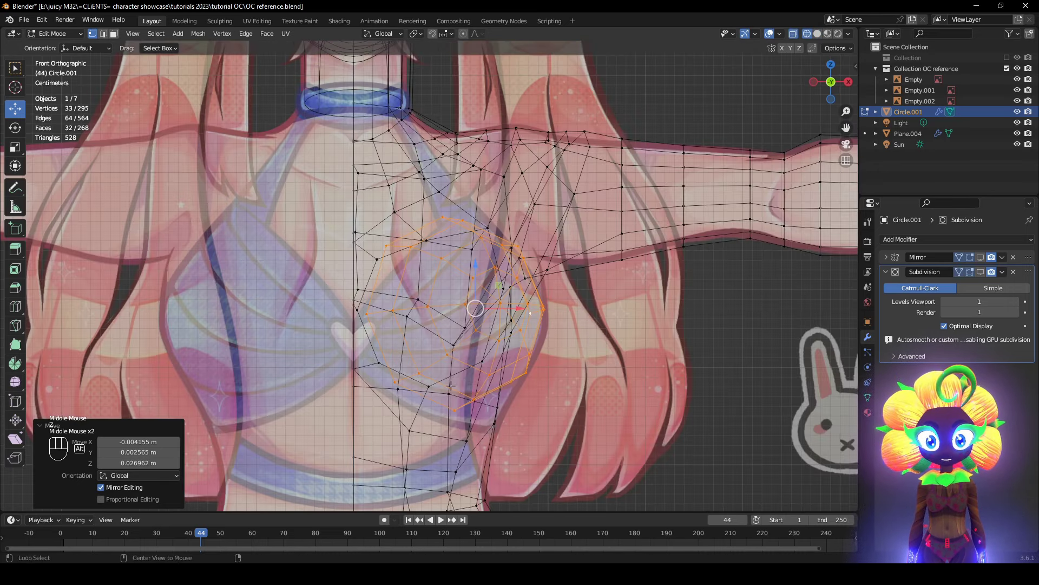
{"action": "key", "text": "z"}
{"action": "mouse_move", "coordinate": [585, 385]}
{"action": "middle_mouse_down", "text": "alt"}
{"action": "mouse_move", "coordinate": [462, 391]}
{"action": "mouse_move", "coordinate": [475, 409]}
{"action": "mouse_move", "coordinate": [535, 422]}
{"action": "mouse_move", "coordinate": [611, 371]}
{"action": "mouse_move", "coordinate": [553, 425]}
{"action": "mouse_move", "coordinate": [563, 421]}
{"action": "middle_mouse_up", "text": "alt"}
{"action": "key", "text": "z"}
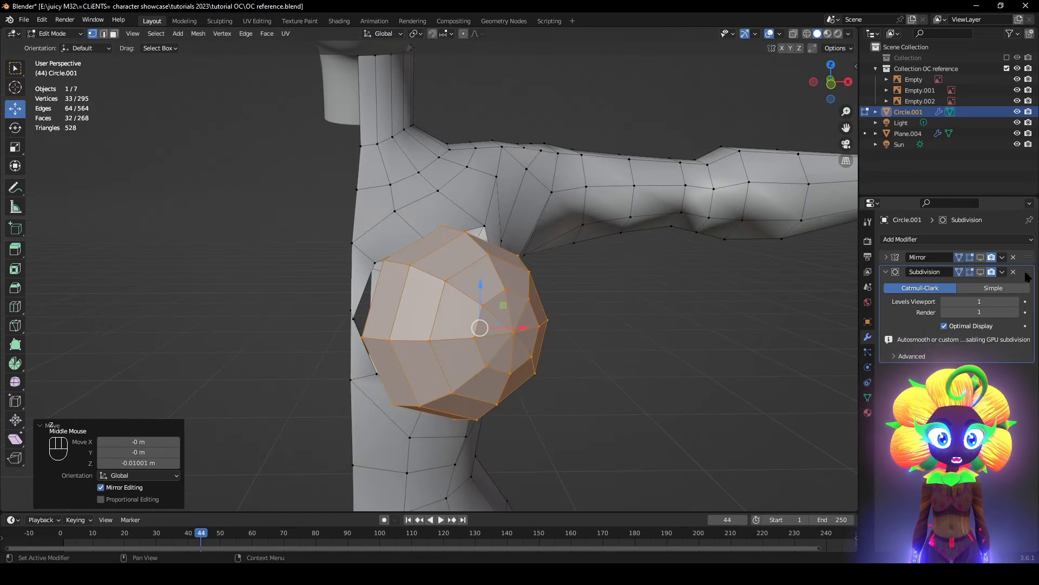
{"action": "scroll", "coordinate": [486, 335], "scroll_direction": "down", "scroll_amount": 1}
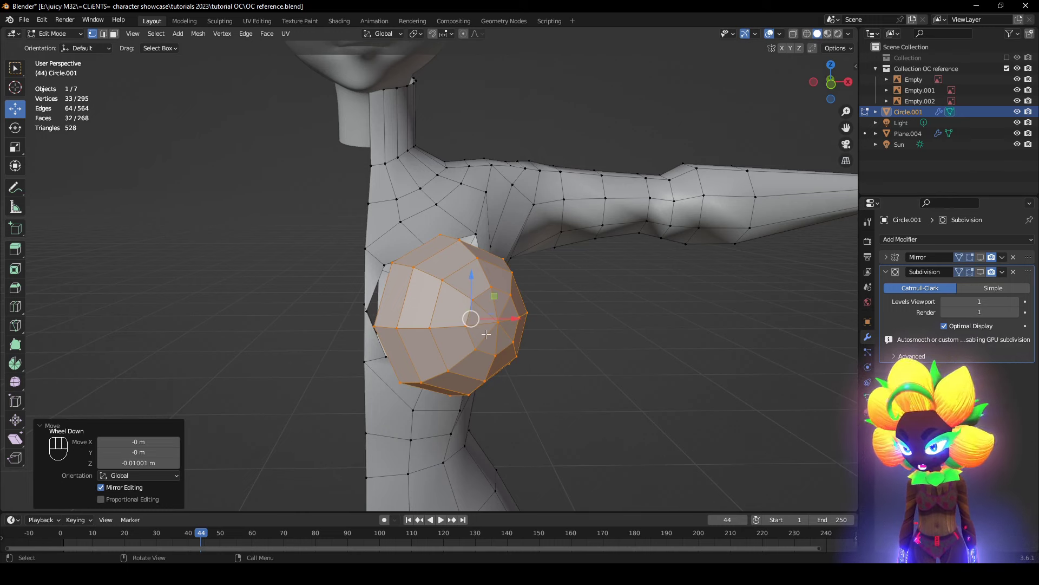
- Apply smooth shading to the body object
{"action": "key", "text": "Tab"}
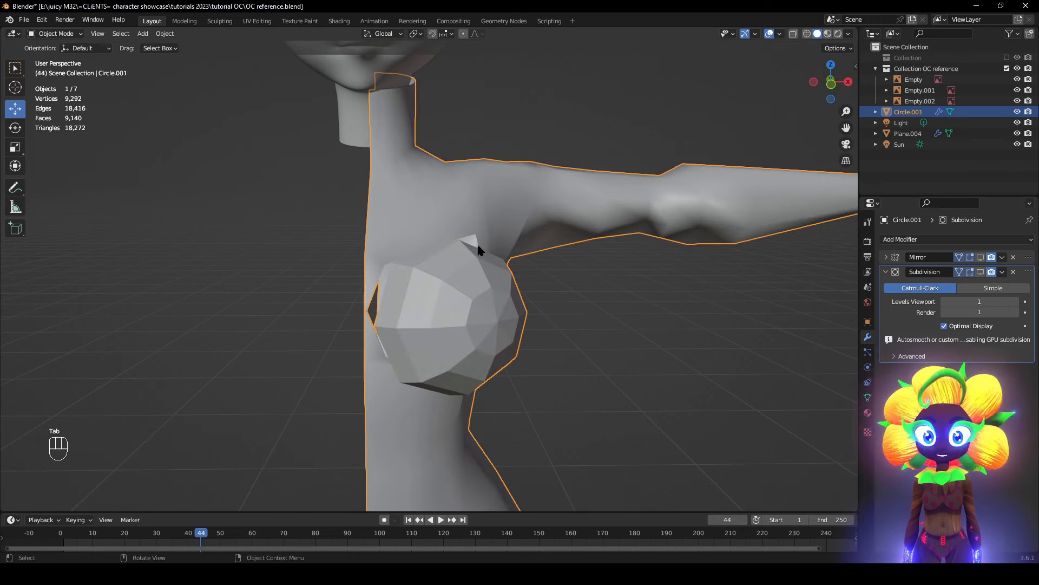
{"action": "right_click", "coordinate": [498, 236]}
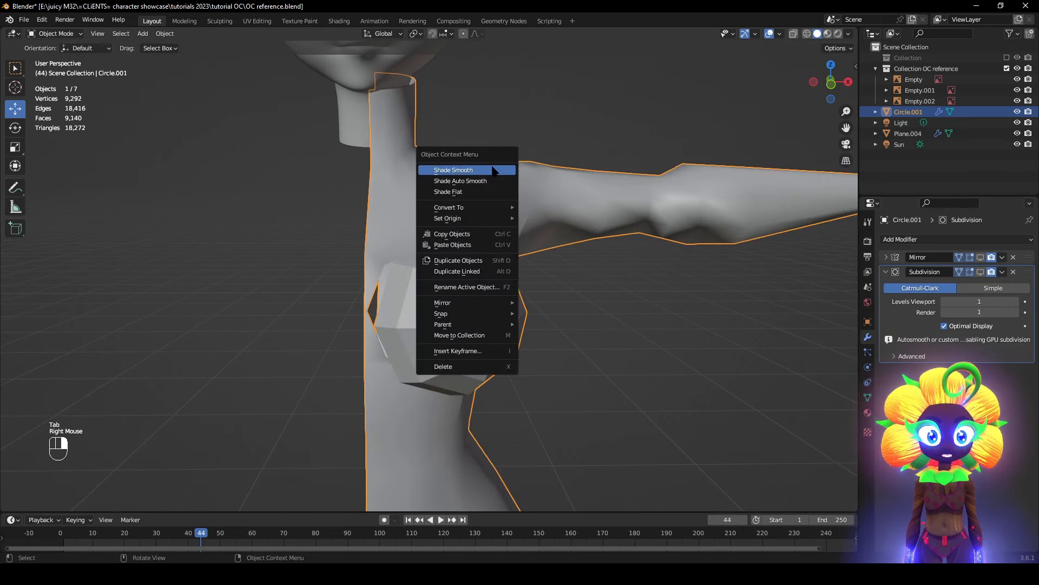
{"action": "left_click", "coordinate": [494, 171]}
{"action": "middle_click_drag", "start_coordinate": [509, 244], "coordinate": [435, 266]}
- Show the Mirror modifier's result in the viewport and scale the open edge loop of the chest hole to about 1.128
{"action": "key", "text": "Tab"}
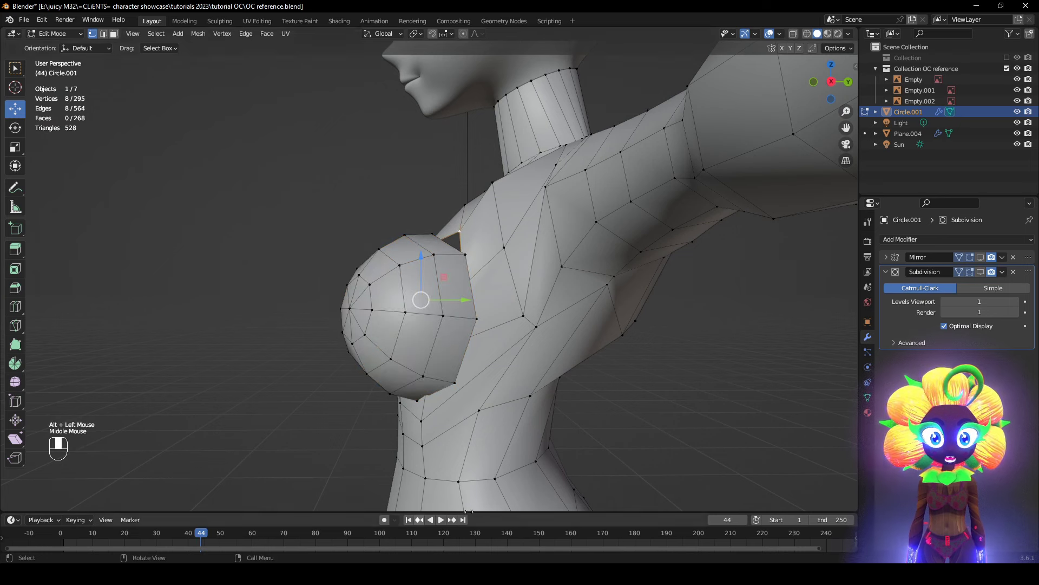
{"action": "middle_click_drag", "start_coordinate": [469, 511], "coordinate": [492, 433]}
{"action": "left_click", "coordinate": [450, 416]}
{"action": "key", "text": "s"}
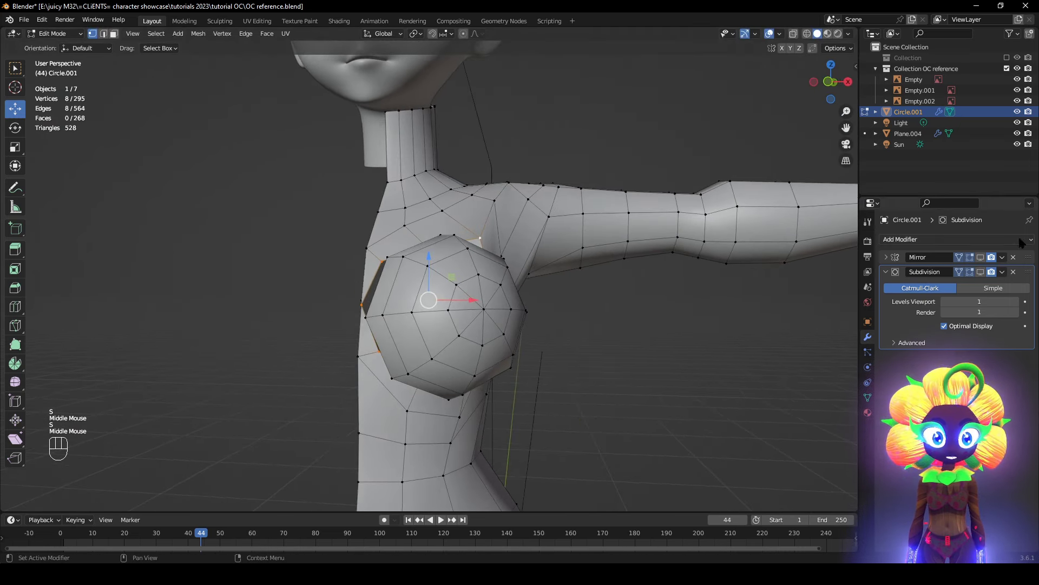
{"action": "left_click", "coordinate": [981, 258]}
{"action": "key", "text": "s"}
{"action": "left_click", "coordinate": [671, 346]}
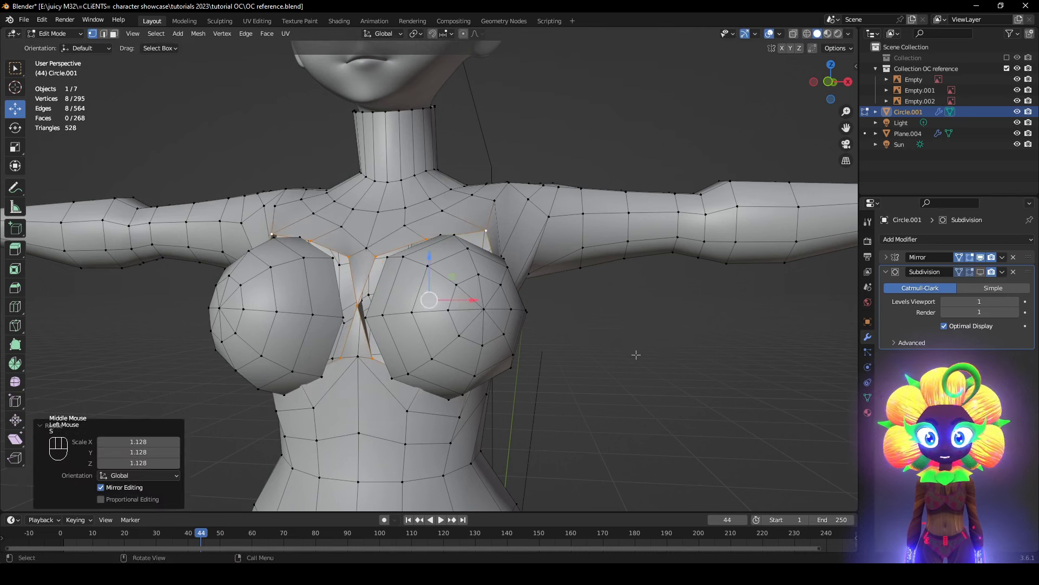
- Use proportional editing to pull the chest hole's lower outer vertex into place beneath the breast
{"action": "middle_click_drag", "start_coordinate": [623, 355], "coordinate": [530, 372]}
{"action": "key", "text": "z"}
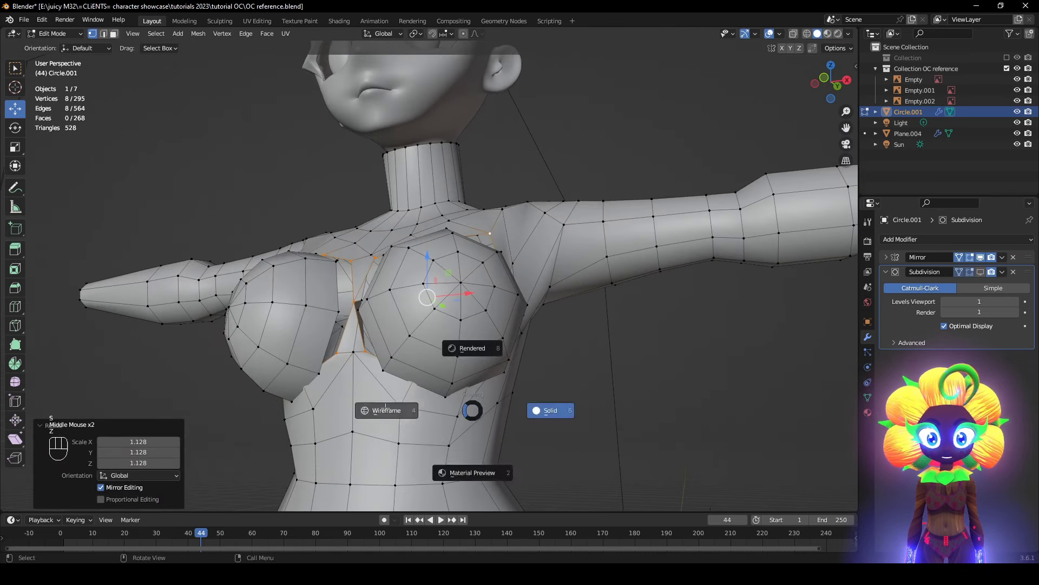
{"action": "middle_click_drag", "start_coordinate": [465, 411], "coordinate": [461, 414]}
{"action": "left_click", "coordinate": [457, 417]}
{"action": "key", "text": "z"}
{"action": "mouse_move", "coordinate": [690, 366]}
{"action": "middle_mouse_down"}
{"action": "mouse_move", "coordinate": [627, 352]}
{"action": "mouse_move", "coordinate": [624, 387]}
{"action": "middle_mouse_up"}
{"action": "left_click", "coordinate": [618, 387]}
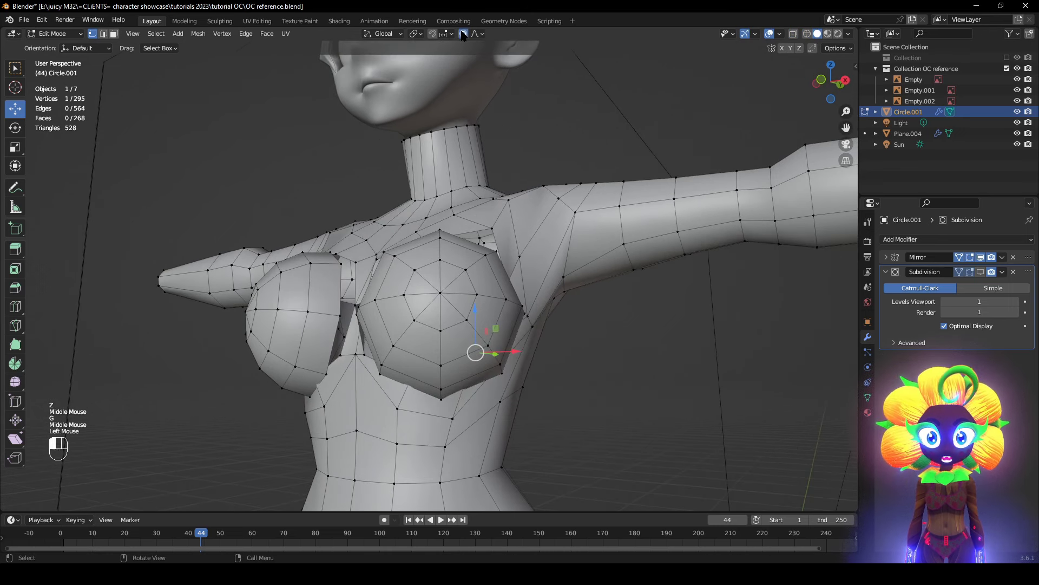
{"action": "left_click", "coordinate": [727, 395]}
{"action": "middle_click_drag", "start_coordinate": [579, 398], "coordinate": [482, 374]}
{"action": "key", "text": "z"}
{"action": "middle_click_drag", "start_coordinate": [477, 378], "coordinate": [551, 406]}
{"action": "key", "text": "z"}
{"action": "key", "text": "g"}
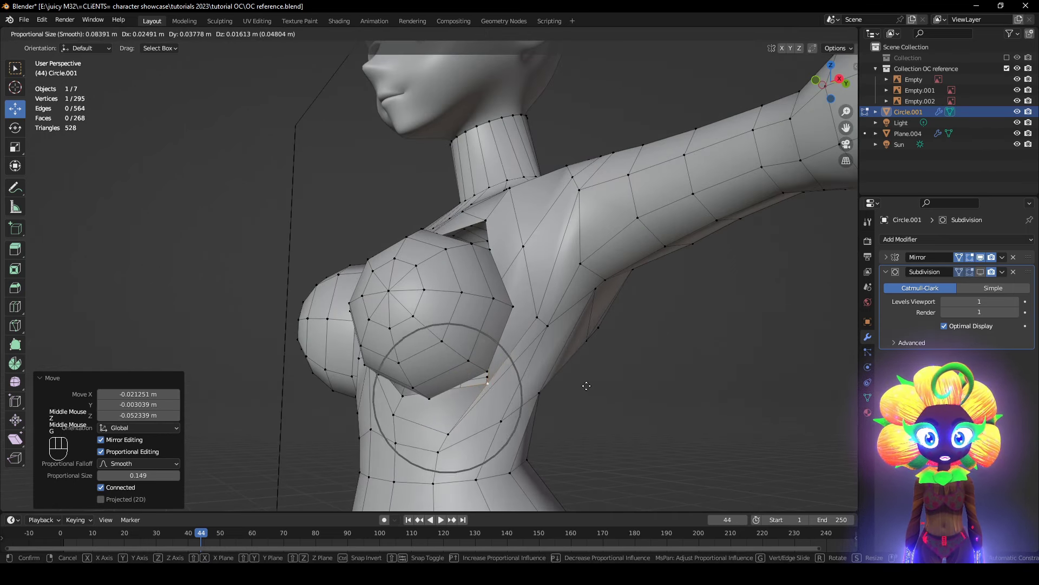
- Turn off proportional editing and move the torso vertex below the breast outward along the ribs
{"action": "left_click", "coordinate": [464, 35]}
{"action": "middle_click_drag", "start_coordinate": [477, 347], "coordinate": [475, 297], "text": "shift"}
{"action": "left_click", "coordinate": [449, 386]}
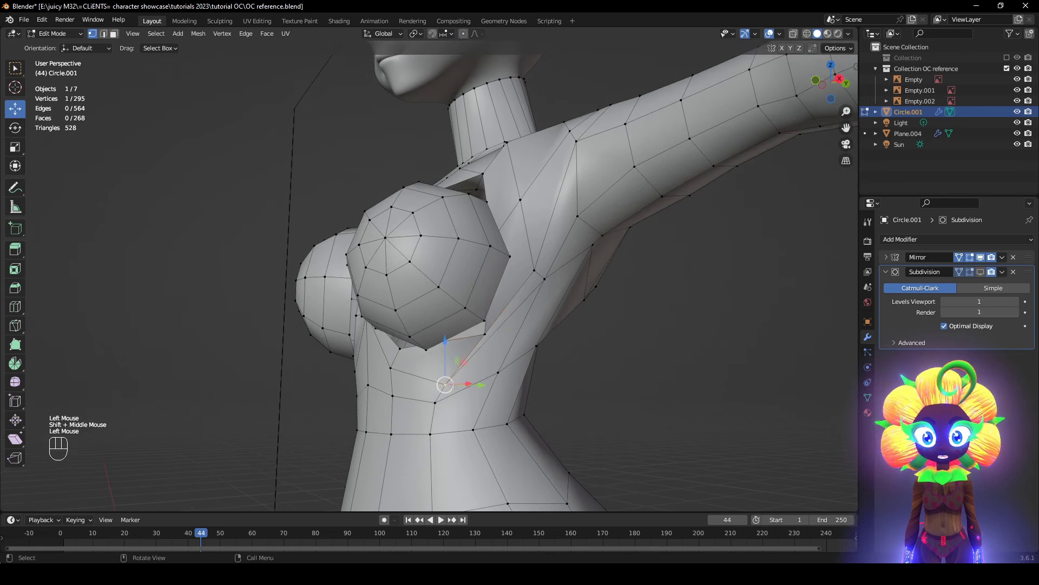
{"action": "middle_click_drag", "start_coordinate": [458, 386], "coordinate": [450, 386]}
{"action": "key", "text": "g"}
{"action": "key", "text": "g"}
{"action": "left_click", "coordinate": [486, 382]}
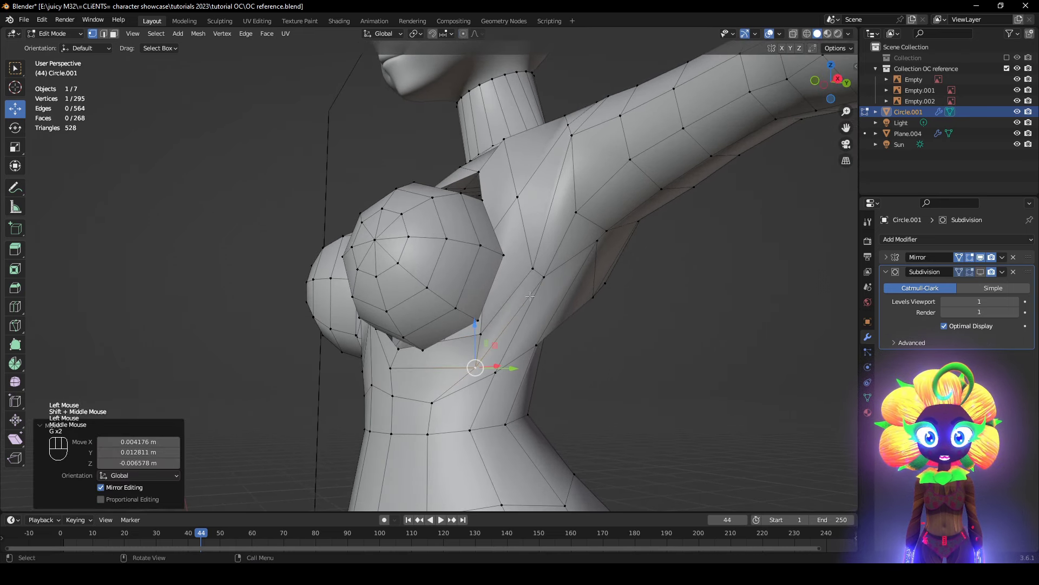
- Reposition the chest vertices between the outer side of the breast and the armpit
{"action": "left_click", "coordinate": [543, 276]}
{"action": "mouse_move", "coordinate": [545, 272]}
{"action": "middle_mouse_down"}
{"action": "mouse_move", "coordinate": [527, 285]}
{"action": "mouse_move", "coordinate": [507, 274]}
{"action": "middle_mouse_up"}
{"action": "left_click", "coordinate": [527, 285]}
{"action": "left_click", "coordinate": [527, 272]}
{"action": "key", "text": "z"}
{"action": "left_click", "coordinate": [454, 253]}
{"action": "key", "text": "z"}
{"action": "key", "text": "g"}
{"action": "mouse_move", "coordinate": [577, 285]}
{"action": "middle_mouse_down"}
{"action": "mouse_move", "coordinate": [609, 287]}
{"action": "mouse_move", "coordinate": [598, 353]}
{"action": "mouse_move", "coordinate": [569, 375]}
{"action": "mouse_move", "coordinate": [457, 265]}
{"action": "middle_mouse_up"}
{"action": "left_click", "coordinate": [617, 294]}
- Try to move and rotate the whole breast hemisphere against the chest
{"action": "left_click", "coordinate": [476, 263]}
{"action": "key", "text": "l"}
{"action": "middle_click_drag", "start_coordinate": [577, 301], "coordinate": [626, 211]}
{"action": "left_click", "coordinate": [614, 379]}
{"action": "key", "text": "ctrl+z"}
{"action": "key", "text": "r"}
{"action": "left_click", "coordinate": [578, 222]}
{"action": "key", "text": "ctrl+z"}
- Move the chest hole's vertex on the centre line about 0.008 m along X with the mirrored half hidden, and show the mirror again
{"action": "middle_click_drag", "start_coordinate": [379, 318], "coordinate": [409, 321]}
{"action": "scroll", "coordinate": [409, 321], "scroll_direction": "up", "scroll_amount": 1}
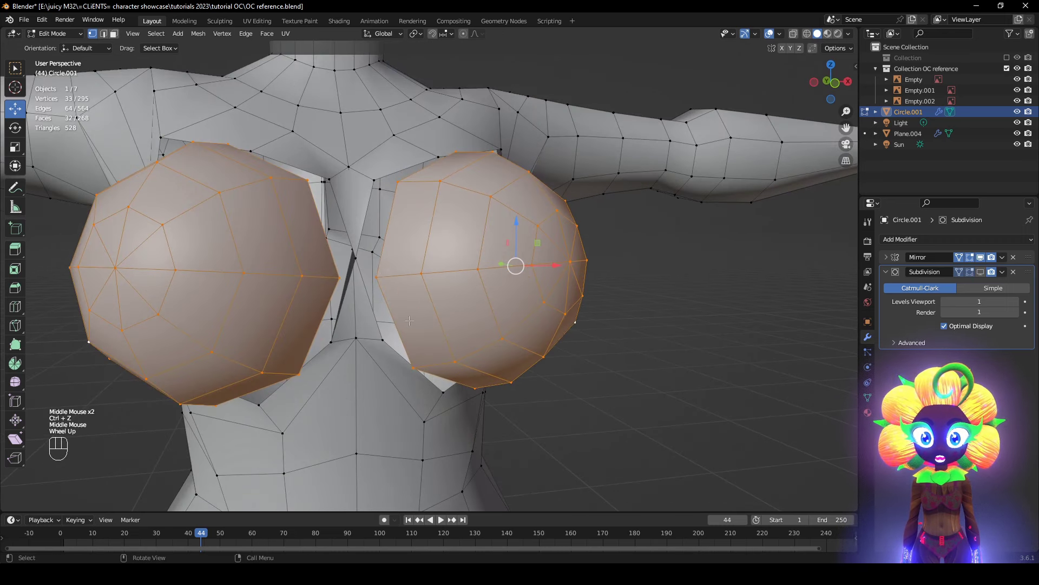
{"action": "left_click", "coordinate": [353, 251]}
{"action": "middle_click_drag", "start_coordinate": [352, 251], "coordinate": [834, 245]}
{"action": "left_click", "coordinate": [981, 258]}
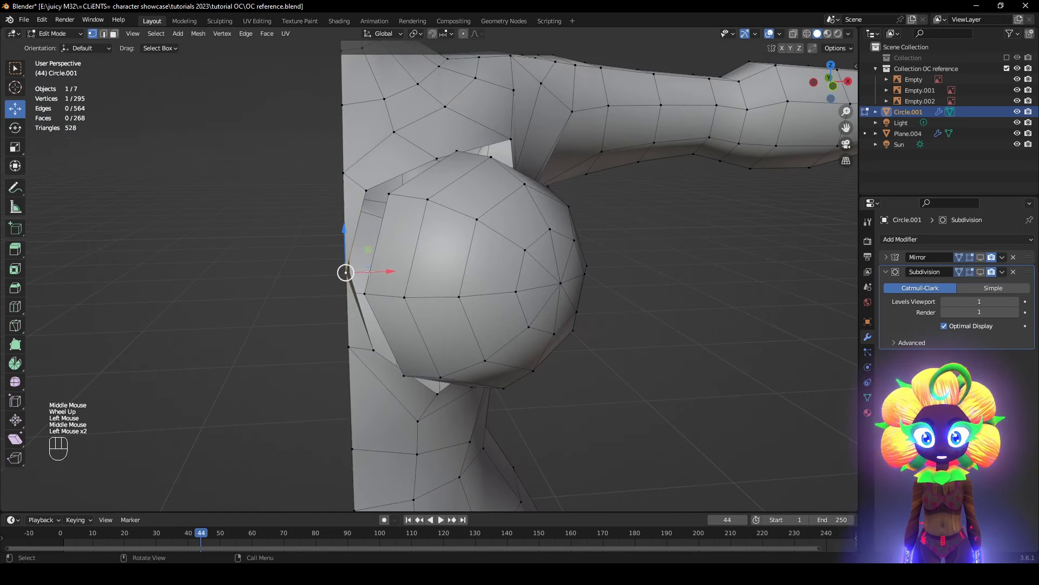
{"action": "left_click", "coordinate": [395, 269]}
{"action": "left_click", "coordinate": [981, 258]}
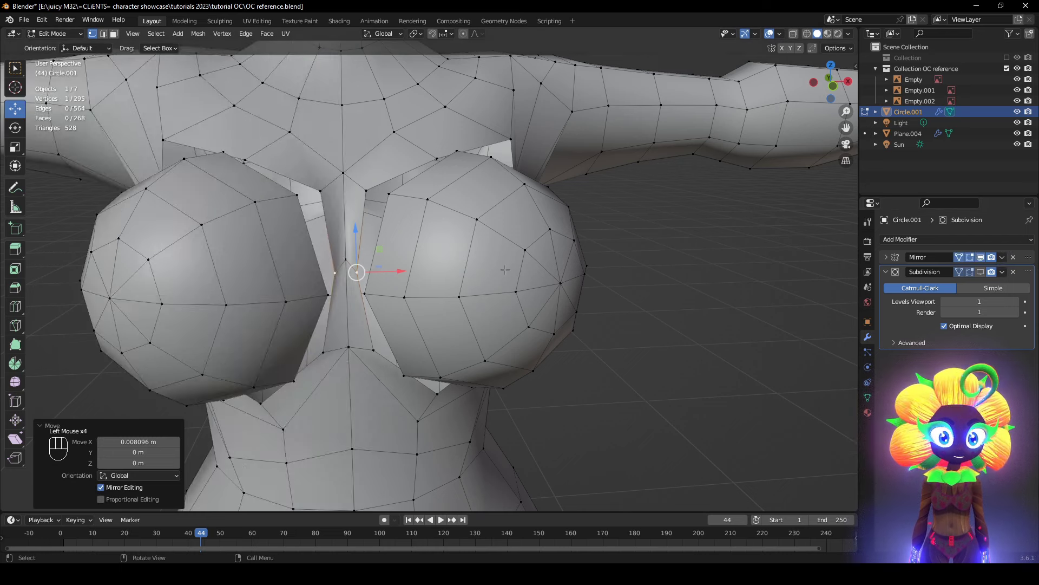
- Fill faces between the inner and upper rim of the breast and the edge of the chest hole
{"action": "middle_click_drag", "start_coordinate": [374, 276], "coordinate": [389, 287]}
{"action": "left_click", "coordinate": [404, 283], "text": "shift"}
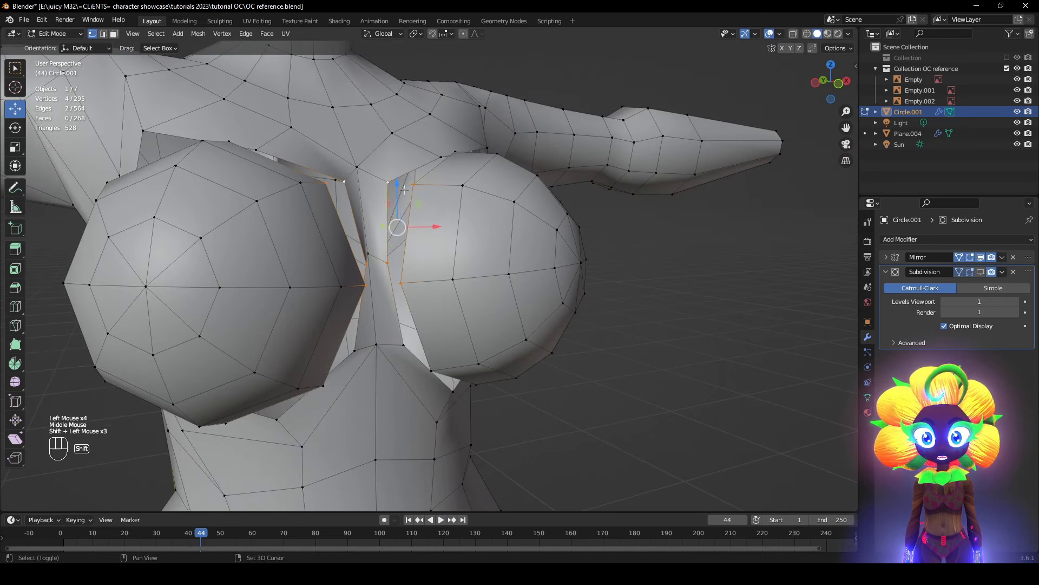
{"action": "key", "text": "f"}
{"action": "middle_click_drag", "start_coordinate": [404, 190], "coordinate": [441, 237]}
{"action": "middle_click_drag", "start_coordinate": [600, 280], "coordinate": [578, 312]}
{"action": "key", "text": "f"}
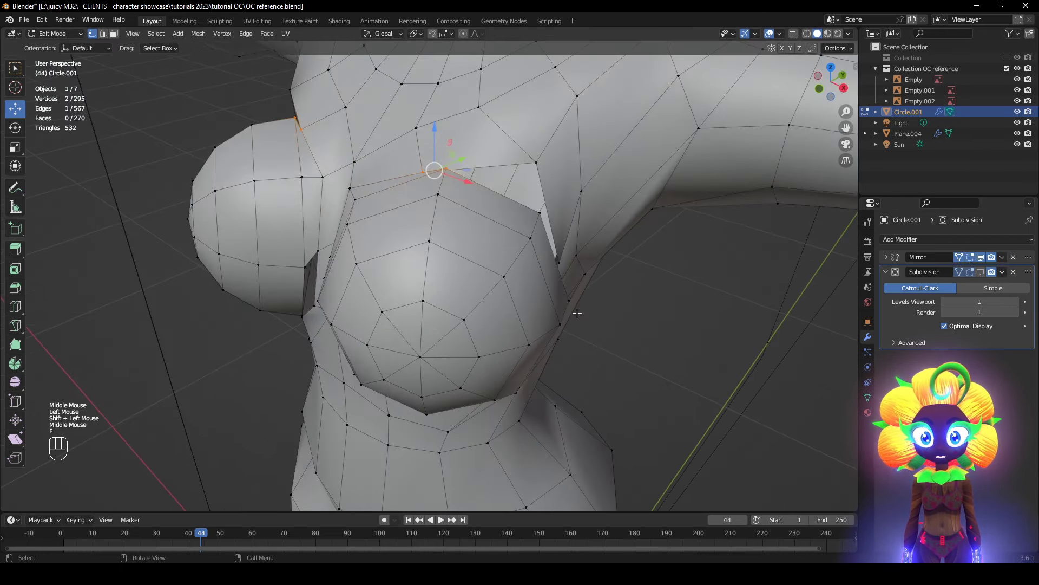
- Fill the remaining gaps around the breast's outer side, underside and cleavage with faces
{"action": "key", "text": "f"}
{"action": "middle_click_drag", "start_coordinate": [612, 353], "coordinate": [583, 279]}
{"action": "middle_click_drag", "start_coordinate": [480, 339], "coordinate": [579, 318]}
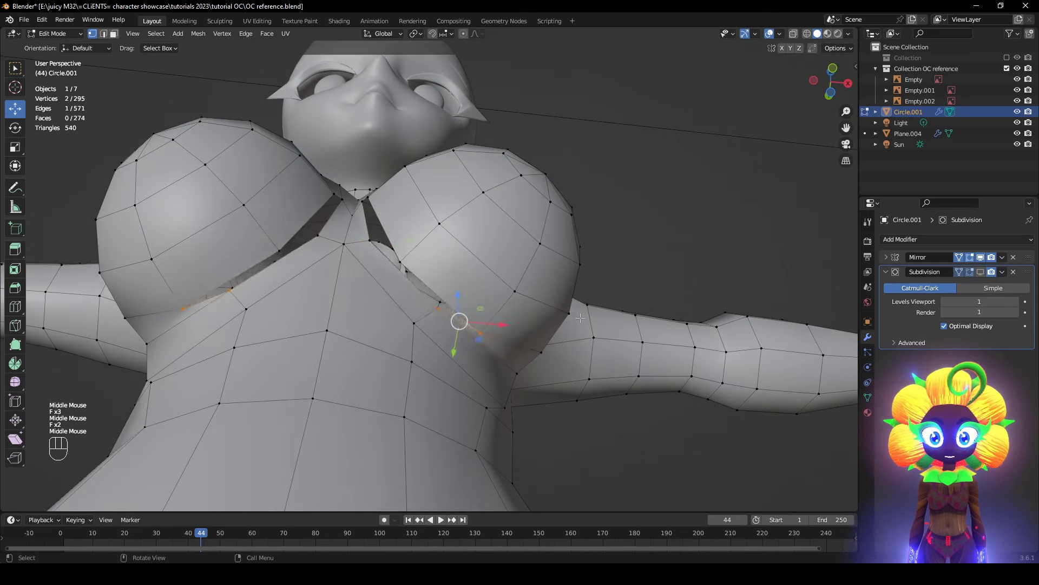
{"action": "middle_click_drag", "start_coordinate": [525, 299], "coordinate": [1016, 304]}
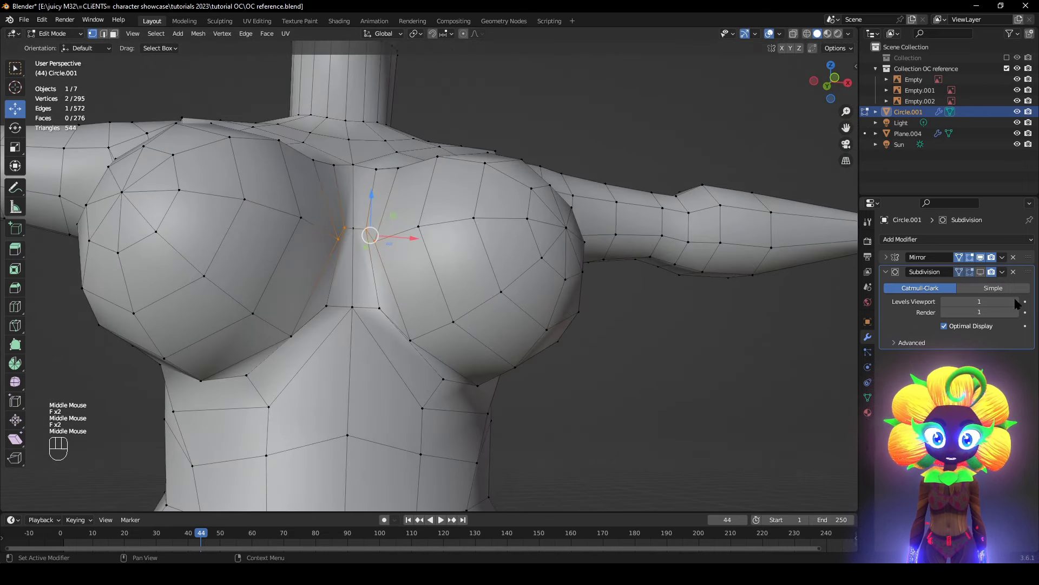
- Enable the Subdivision modifier's viewport display and compare the joined chest with and without smoothing
{"action": "left_click", "coordinate": [981, 272]}
{"action": "middle_click_drag", "start_coordinate": [698, 353], "coordinate": [544, 402]}
{"action": "scroll", "coordinate": [557, 405], "scroll_direction": "down", "scroll_amount": 5}
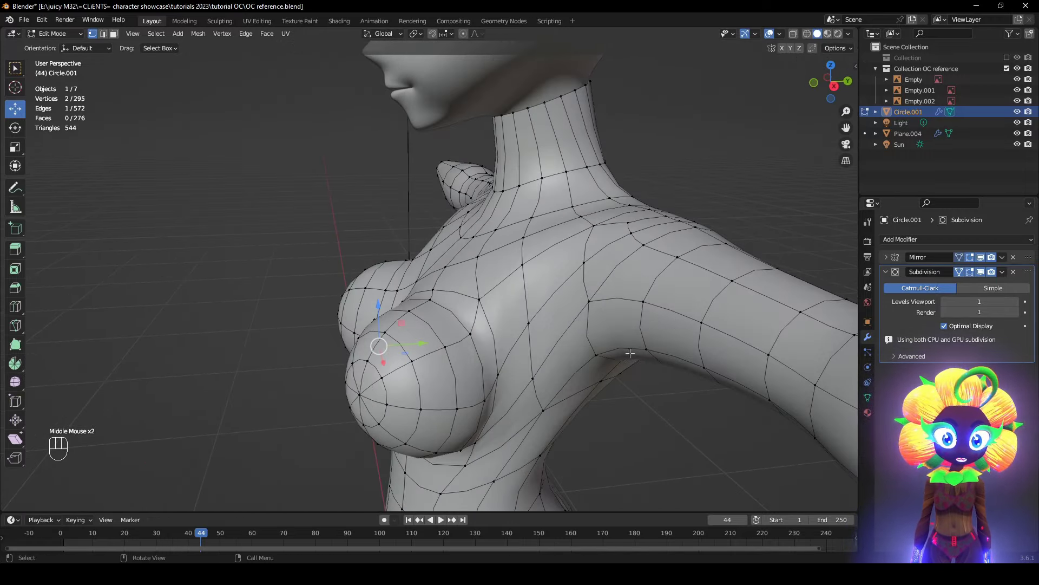
{"action": "middle_click_drag", "start_coordinate": [630, 353], "coordinate": [606, 352]}
{"action": "left_click", "coordinate": [981, 271]}
{"action": "left_click", "coordinate": [980, 272]}
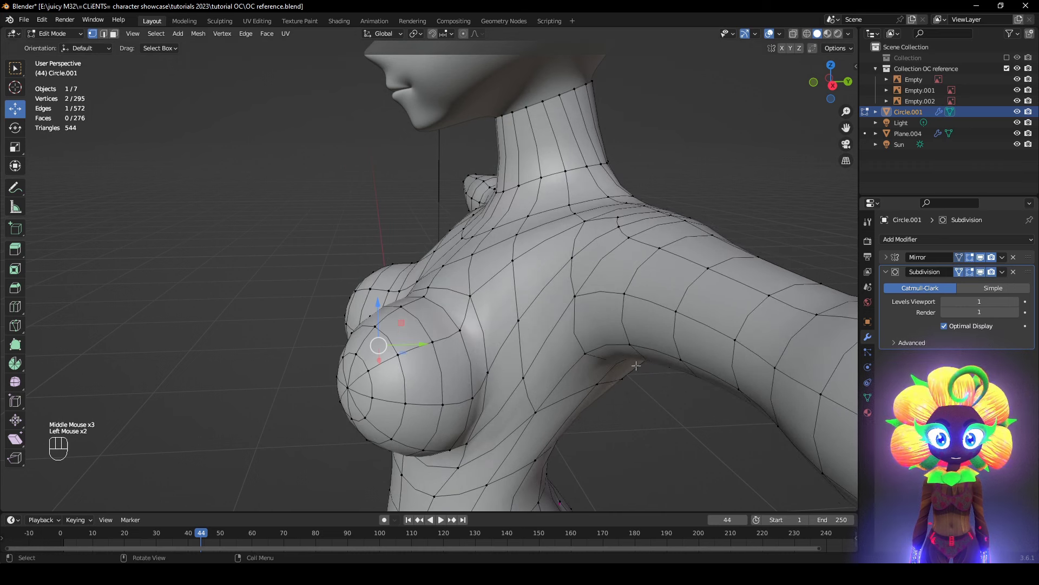
- Dissolve the extra edge loop around the base of the breast, including its vertices
{"action": "key", "text": "x"}
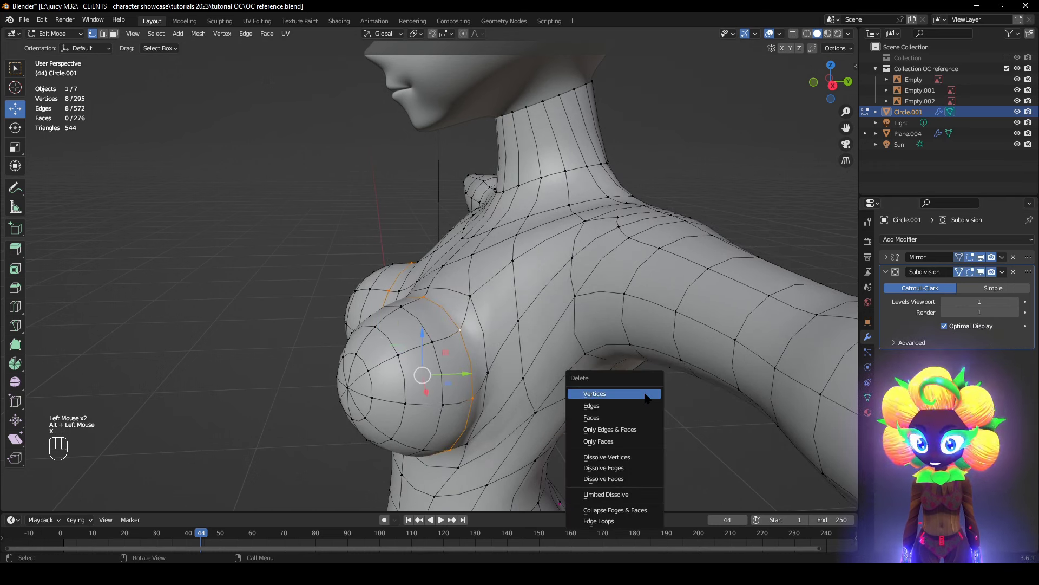
{"action": "left_click", "coordinate": [636, 468]}
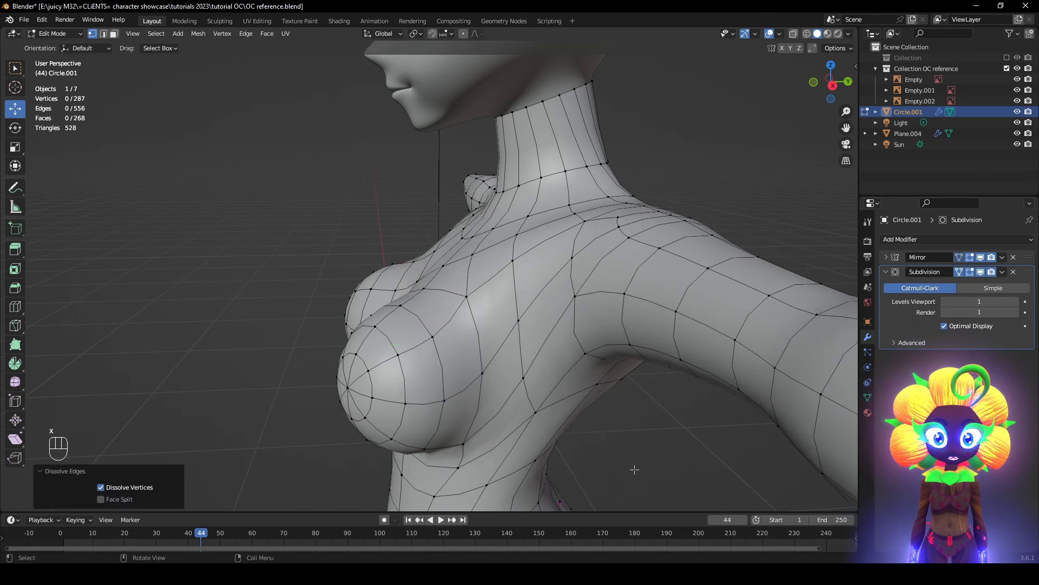
{"action": "middle_click_drag", "start_coordinate": [617, 369], "coordinate": [636, 415]}
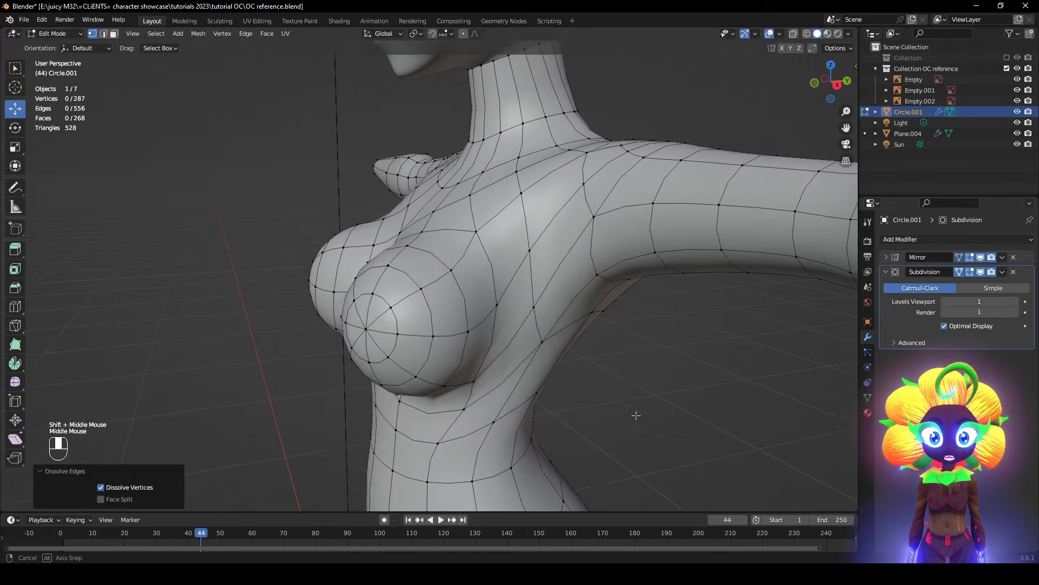
- Hide the Subdivision display, select the breast's front vertices and rotate them about 5.13° in side view
{"action": "left_click", "coordinate": [980, 273]}
{"action": "mouse_move", "coordinate": [698, 337]}
{"action": "middle_mouse_down"}
{"action": "mouse_move", "coordinate": [631, 321]}
{"action": "mouse_move", "coordinate": [558, 331]}
{"action": "middle_mouse_up"}
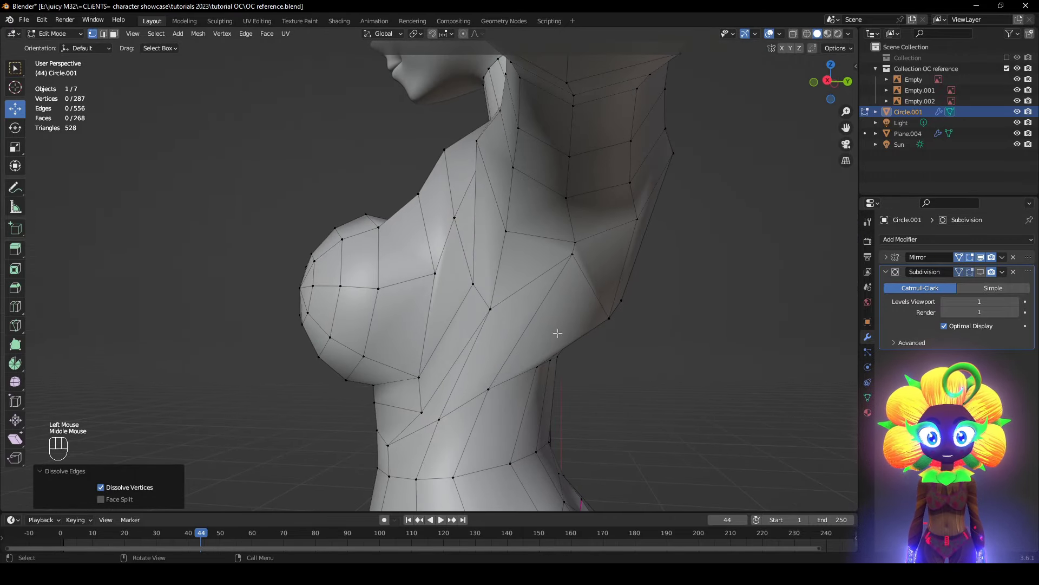
{"action": "key", "text": "z"}
{"action": "mouse_move", "coordinate": [395, 334]}
{"action": "middle_mouse_down"}
{"action": "mouse_move", "coordinate": [362, 333]}
{"action": "mouse_move", "coordinate": [319, 308]}
{"action": "middle_mouse_up"}
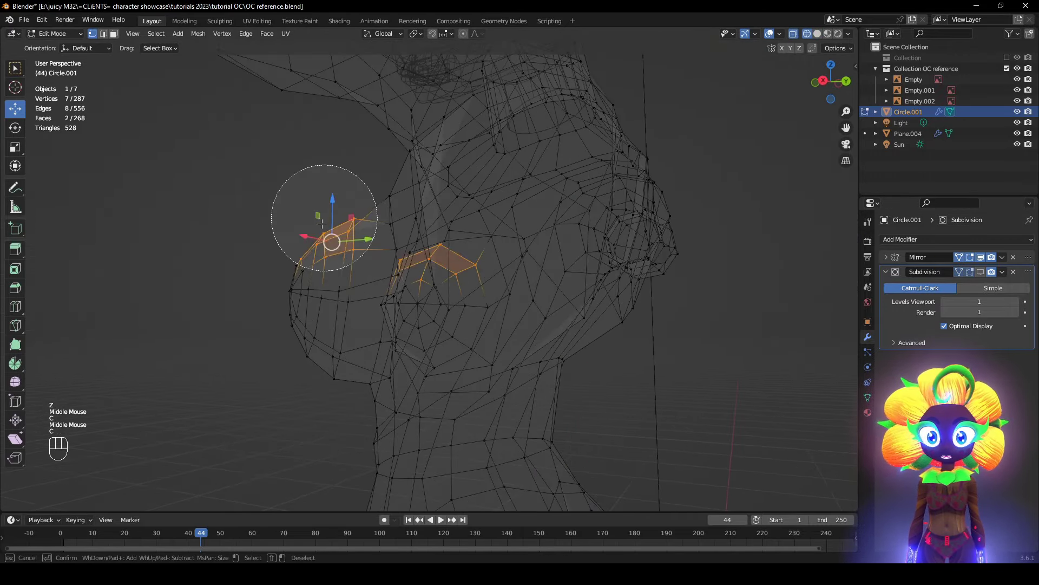
{"action": "key", "text": "z"}
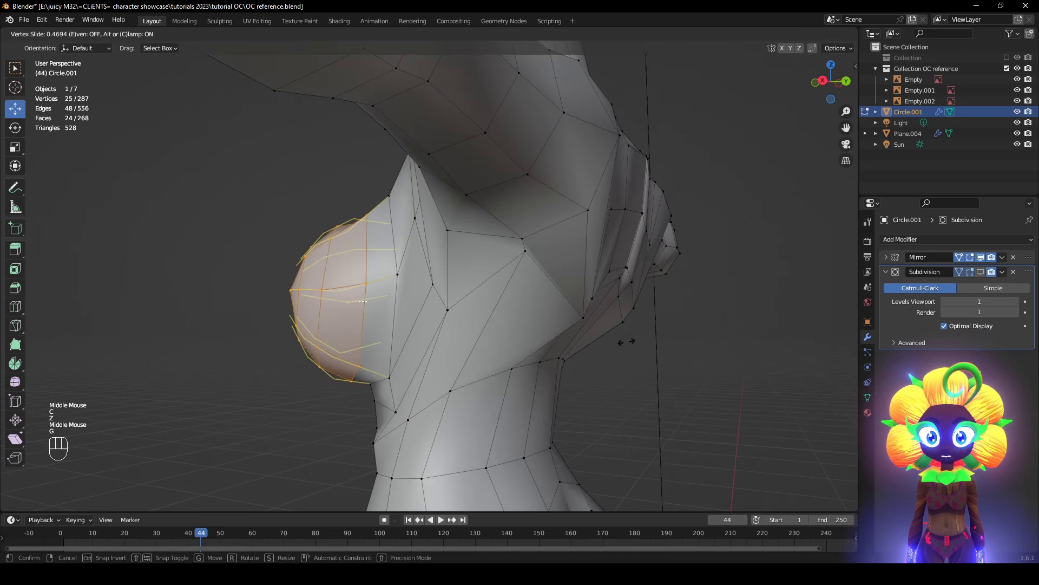
{"action": "left_click", "coordinate": [632, 335]}
{"action": "mouse_move", "coordinate": [631, 336]}
{"action": "middle_mouse_down"}
{"action": "mouse_move", "coordinate": [684, 371]}
{"action": "mouse_move", "coordinate": [632, 355]}
{"action": "mouse_move", "coordinate": [676, 322]}
{"action": "mouse_move", "coordinate": [657, 301]}
{"action": "mouse_move", "coordinate": [684, 328]}
{"action": "mouse_move", "coordinate": [477, 342]}
{"action": "mouse_move", "coordinate": [587, 359]}
{"action": "mouse_move", "coordinate": [679, 357]}
{"action": "mouse_move", "coordinate": [599, 376]}
{"action": "mouse_move", "coordinate": [698, 487]}
{"action": "mouse_move", "coordinate": [591, 397]}
{"action": "mouse_move", "coordinate": [552, 382]}
{"action": "middle_mouse_up"}
{"action": "left_click", "coordinate": [656, 346]}
{"action": "key", "text": "alt+z"}
{"action": "left_click", "coordinate": [477, 356]}
{"action": "key", "text": "z"}
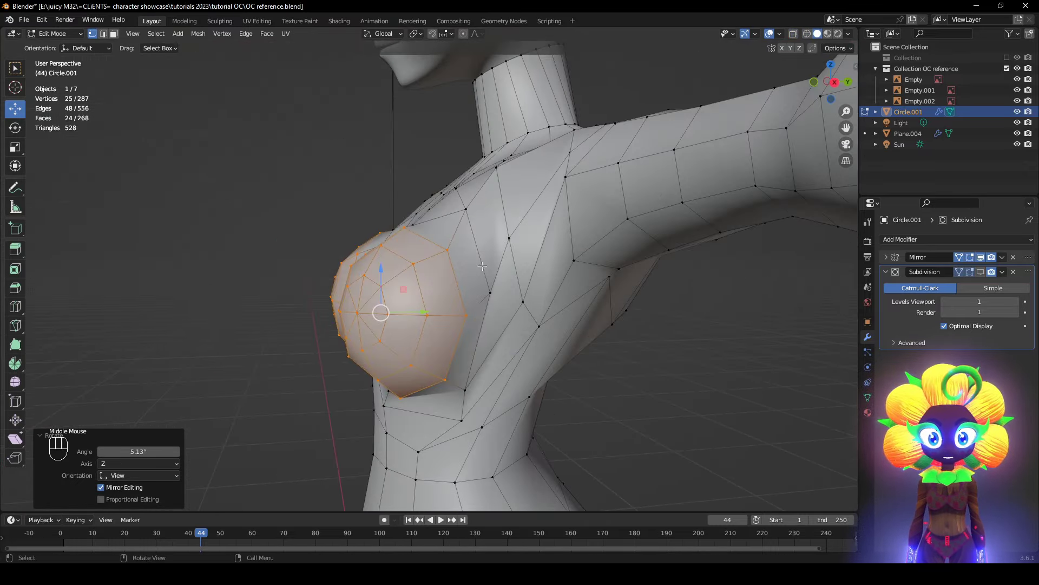
- Add the breast's outer face ring to the selection and smooth the vertices once at 0.500
{"action": "left_click", "coordinate": [478, 331], "text": "alt+shift"}
{"action": "middle_click_drag", "start_coordinate": [479, 335], "coordinate": [450, 317]}
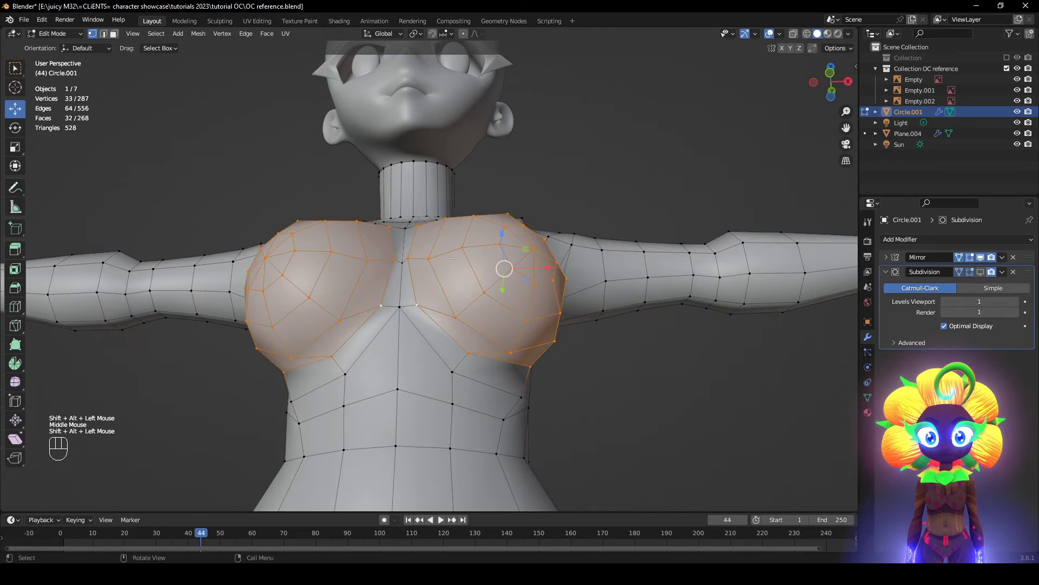
{"action": "middle_click_drag", "start_coordinate": [450, 259], "coordinate": [470, 370]}
{"action": "middle_click_drag", "start_coordinate": [579, 315], "coordinate": [629, 286]}
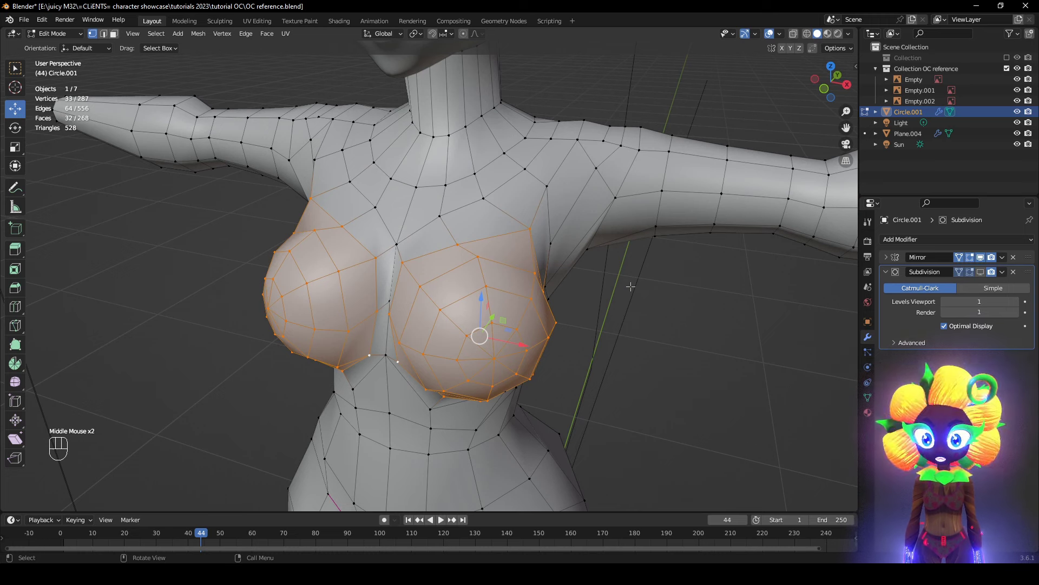
{"action": "right_click", "coordinate": [631, 293]}
{"action": "left_click", "coordinate": [617, 437]}
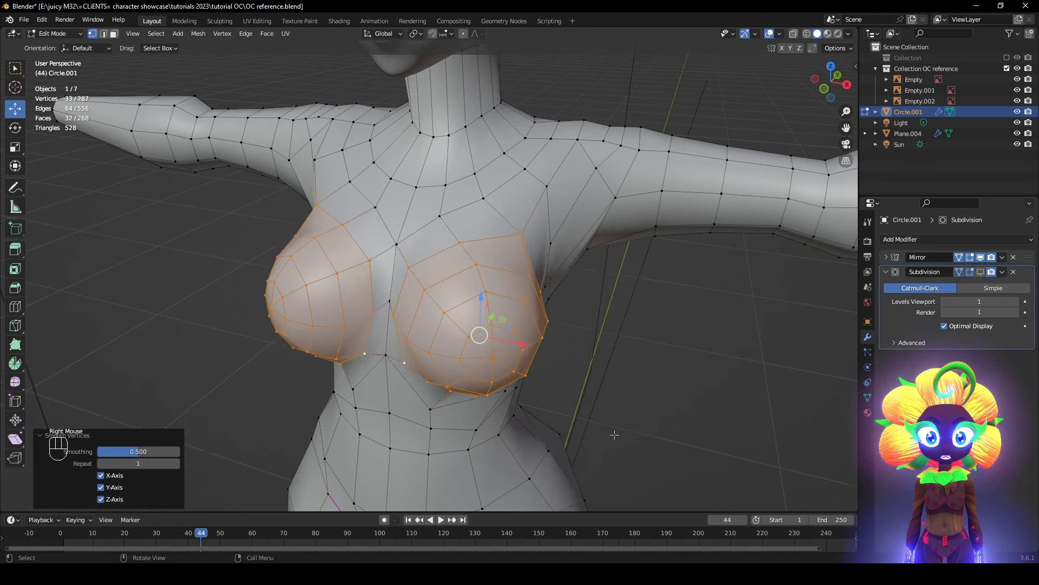
- Show the Subdivision modifier in the viewport and compare the breast with and without the vertex smoothing
{"action": "middle_click_drag", "start_coordinate": [617, 436], "coordinate": [722, 367]}
{"action": "key", "text": "ctrl+z"}
{"action": "left_click", "coordinate": [981, 273]}
{"action": "key", "text": "ctrl+shift+z"}
{"action": "mouse_move", "coordinate": [662, 352]}
{"action": "middle_mouse_down"}
{"action": "mouse_move", "coordinate": [720, 368]}
{"action": "mouse_move", "coordinate": [675, 347]}
{"action": "middle_mouse_up"}
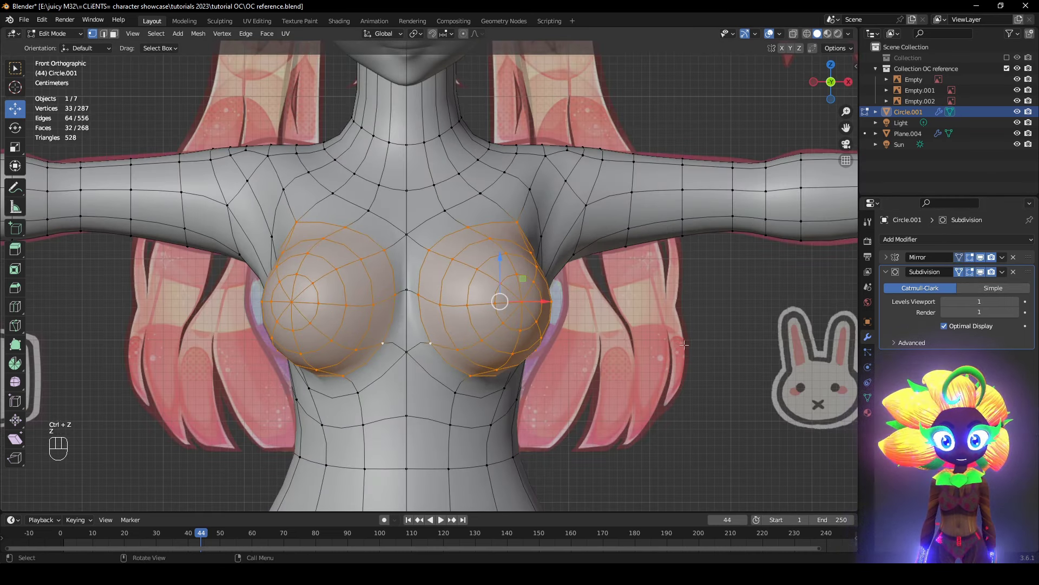
- Move the selected breast vertices about 0.007 m along X and scale them to about 1.07 in front view
{"action": "scroll", "coordinate": [728, 317], "scroll_direction": "up", "scroll_amount": 2}
{"action": "key", "text": "z"}
{"action": "scroll", "coordinate": [677, 312], "scroll_direction": "down", "scroll_amount": 1}
{"action": "key", "text": "z"}
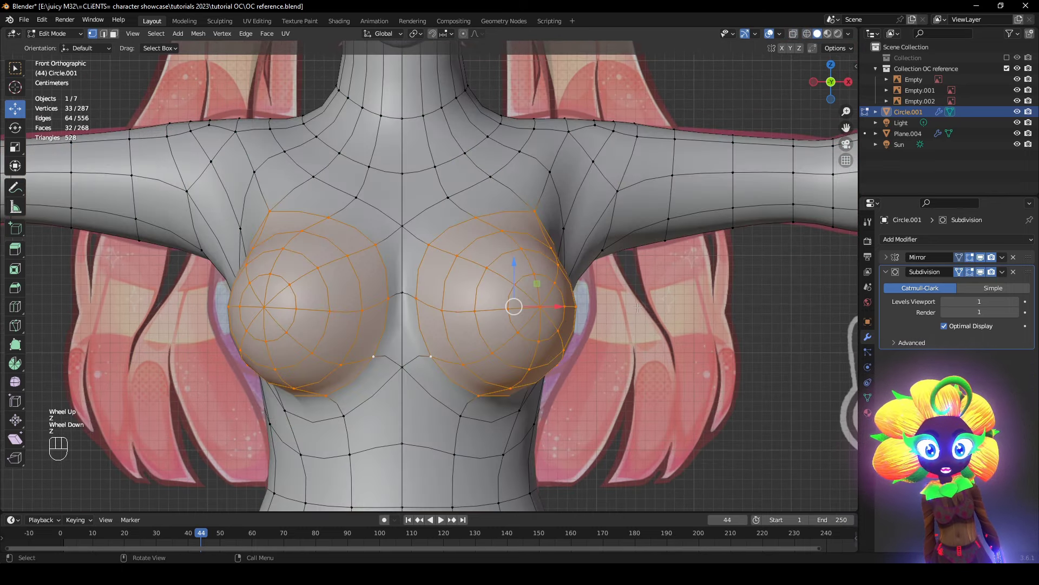
{"action": "left_click", "coordinate": [649, 308]}
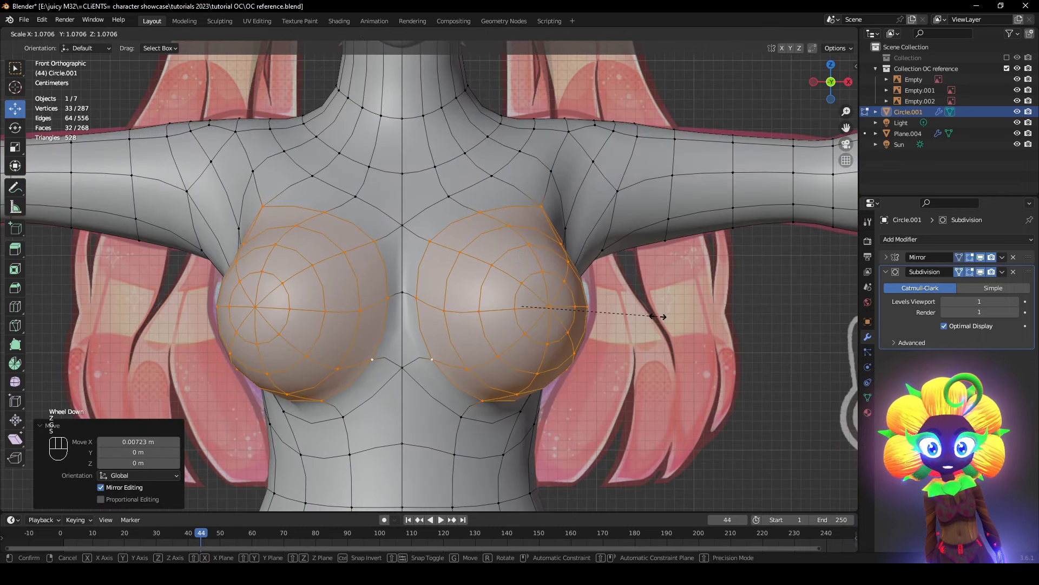
{"action": "left_click", "coordinate": [658, 317]}
- Compare the breast before and after the last scaling by undoing and redoing it
{"action": "middle_click_drag", "start_coordinate": [658, 317], "coordinate": [577, 352]}
{"action": "key", "text": "z"}
{"action": "key", "text": "z"}
{"action": "scroll", "coordinate": [586, 324], "scroll_direction": "down", "scroll_amount": 2}
{"action": "key", "text": "ctrl+z"}
{"action": "key", "text": "ctrl+shift+z"}
{"action": "key", "text": "ctrl+shift+z"}
- Deselect the mesh and examine the bust's profile against the side reference
{"action": "left_click", "coordinate": [683, 426]}
{"action": "middle_click_drag", "start_coordinate": [684, 426], "coordinate": [647, 414]}
{"action": "scroll", "coordinate": [530, 320], "scroll_direction": "up", "scroll_amount": 1}
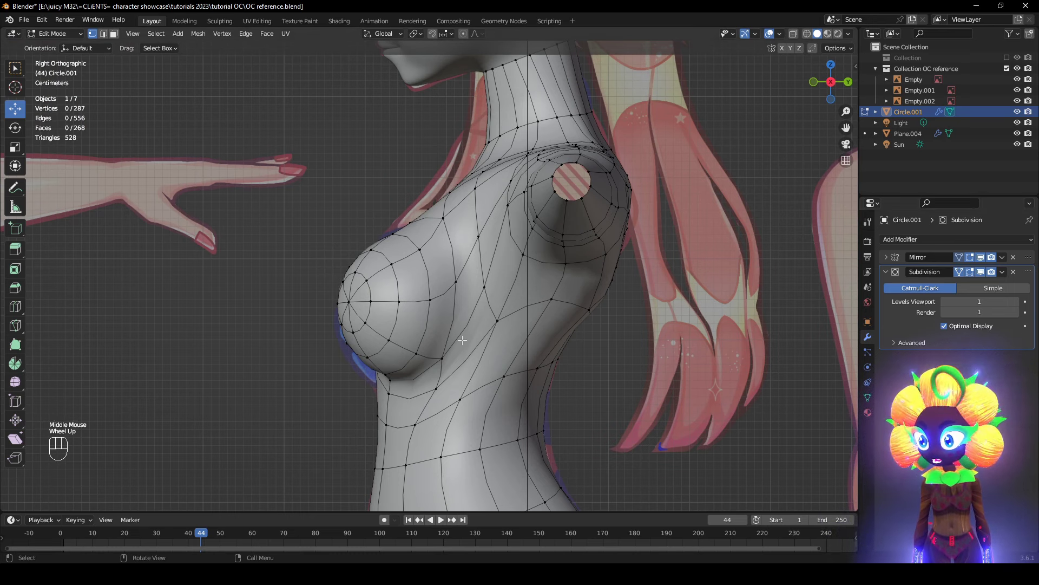
{"action": "scroll", "coordinate": [462, 340], "scroll_direction": "down", "scroll_amount": 2}
{"action": "key", "text": "z"}
{"action": "key", "text": "z"}
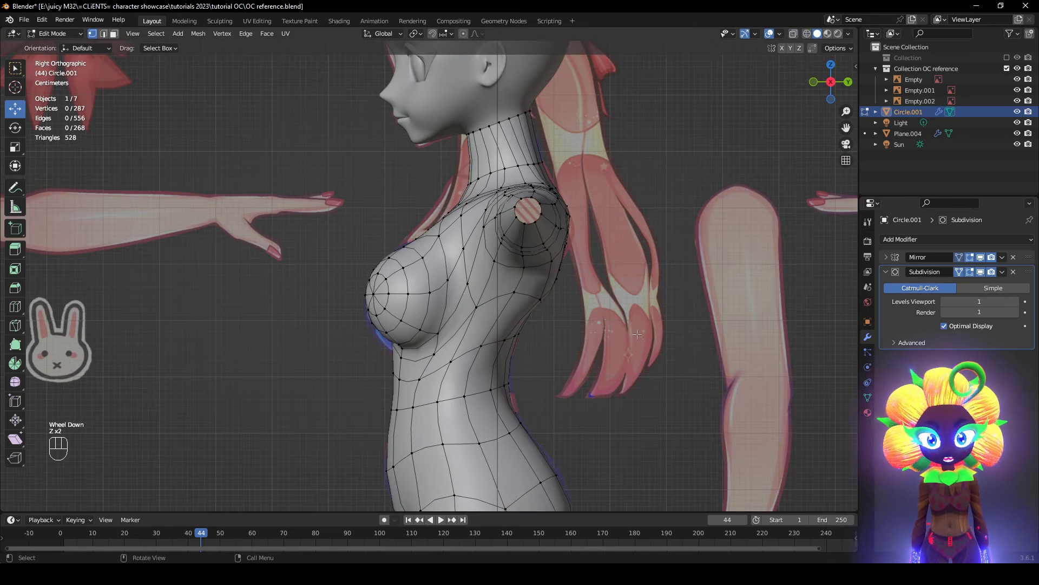
{"action": "mouse_move", "coordinate": [610, 326]}
{"action": "middle_mouse_down", "text": "shift"}
{"action": "mouse_move", "coordinate": [608, 363]}
{"action": "mouse_move", "coordinate": [661, 374]}
{"action": "middle_mouse_up", "text": "shift"}
{"action": "scroll", "coordinate": [301, 432], "scroll_direction": "up", "scroll_amount": 1}
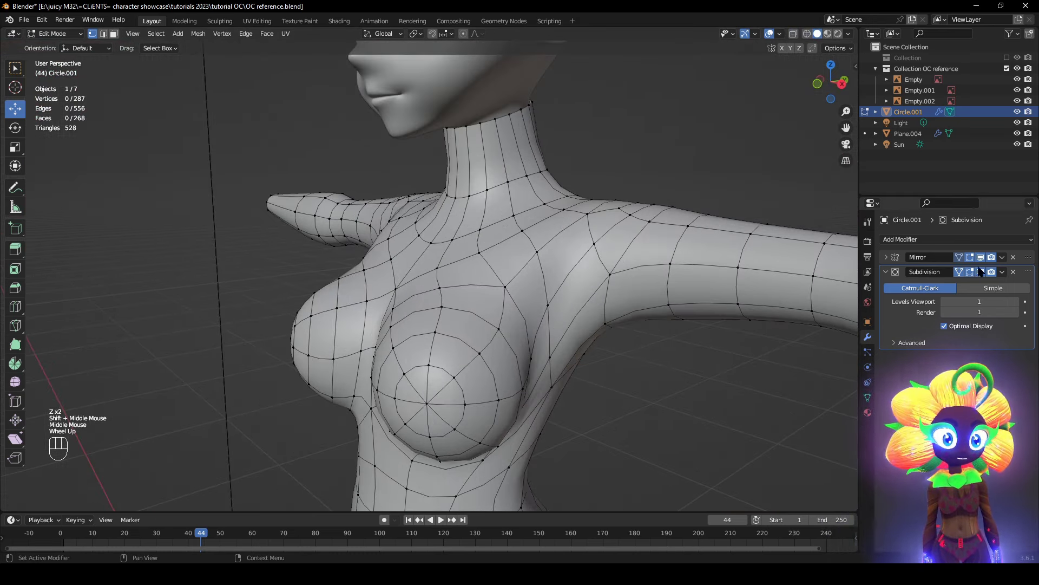
- Compare the chest mesh with the Subdivision modifier hidden and shown in the viewport
{"action": "left_click", "coordinate": [980, 272]}
{"action": "mouse_move", "coordinate": [703, 325]}
{"action": "middle_mouse_down"}
{"action": "mouse_move", "coordinate": [663, 332]}
{"action": "mouse_move", "coordinate": [702, 361]}
{"action": "middle_mouse_up"}
{"action": "key", "text": "z"}
{"action": "key", "text": "z"}
{"action": "left_click", "coordinate": [980, 271]}
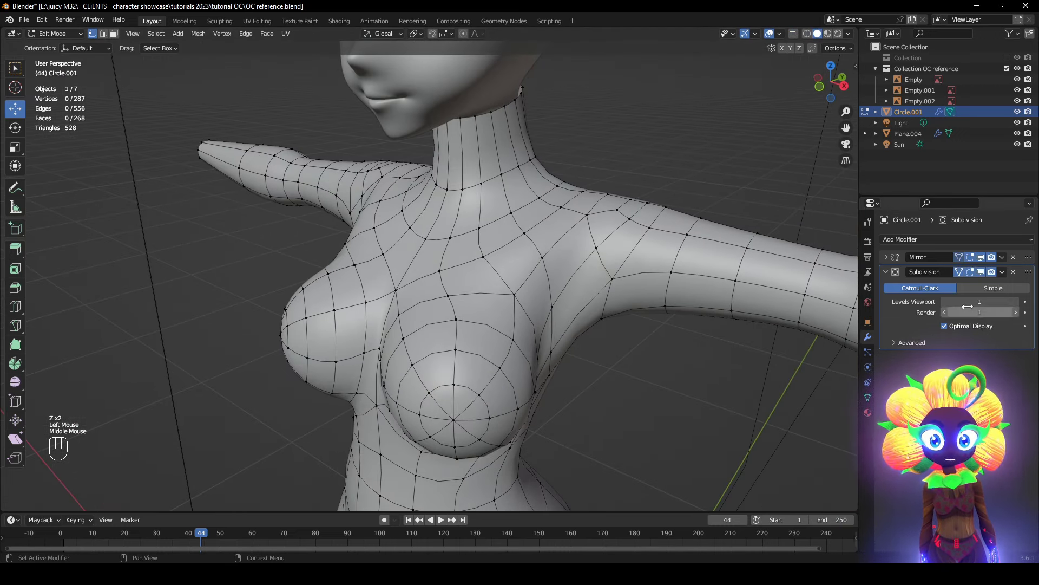
- Hide the Subdivision display and move a vertex at the breast's outer side about -0.0075 m in X and -0.0038 m in Y
{"action": "left_click", "coordinate": [980, 272]}
{"action": "scroll", "coordinate": [529, 351], "scroll_direction": "up", "scroll_amount": 1}
{"action": "middle_click_drag", "start_coordinate": [547, 341], "coordinate": [506, 307], "text": "shift"}
{"action": "scroll", "coordinate": [550, 346], "scroll_direction": "up", "scroll_amount": 2}
{"action": "left_click", "coordinate": [573, 343]}
{"action": "scroll", "coordinate": [532, 296], "scroll_direction": "down", "scroll_amount": 1}
{"action": "key", "text": "g"}
{"action": "left_click", "coordinate": [515, 313]}
{"action": "key", "text": "g"}
{"action": "left_click", "coordinate": [501, 316]}
- Slide the edge just below the breast along the surface by a factor of about -0.187
{"action": "middle_click_drag", "start_coordinate": [502, 239], "coordinate": [505, 409]}
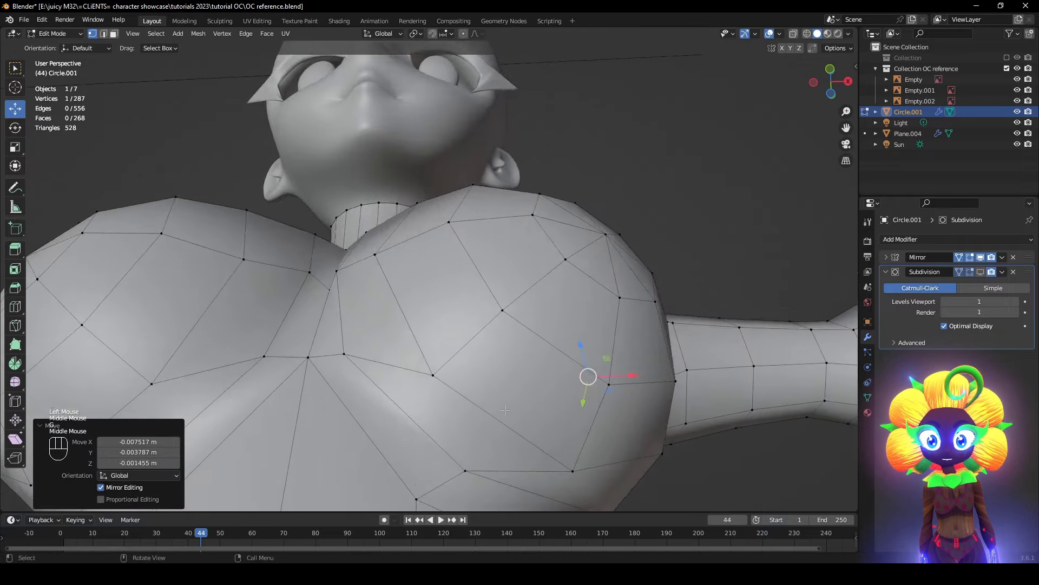
{"action": "left_click_drag", "start_coordinate": [505, 410], "coordinate": [508, 319], "text": "shift"}
{"action": "middle_click_drag", "start_coordinate": [509, 319], "coordinate": [501, 353]}
{"action": "left_click", "coordinate": [444, 440]}
{"action": "middle_click_drag", "start_coordinate": [460, 454], "coordinate": [432, 339], "text": "shift"}
{"action": "scroll", "coordinate": [422, 320], "scroll_direction": "down", "scroll_amount": 5}
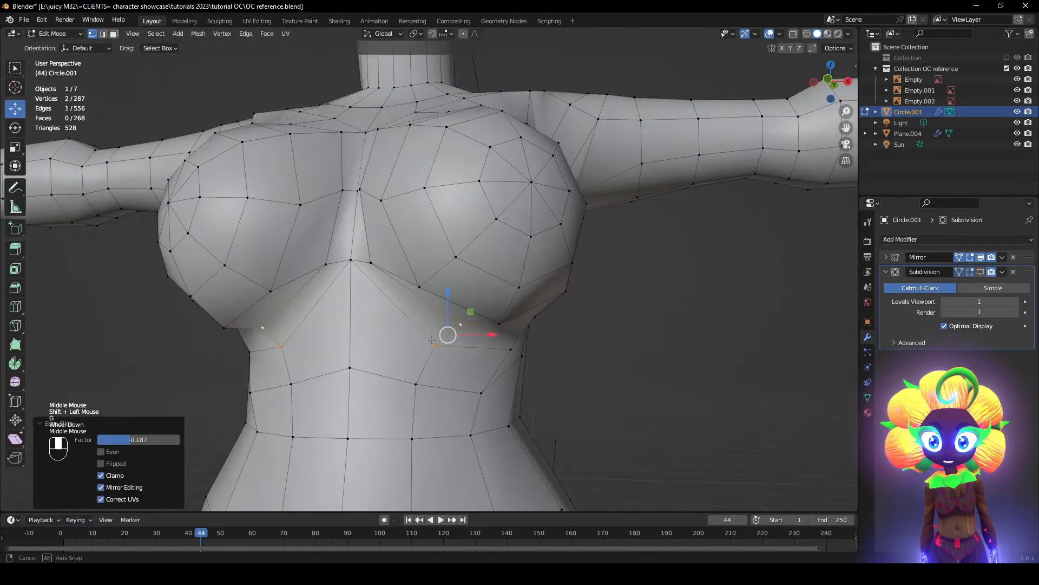
- Move the vertices beneath the breast inward, by about -0.010 m in X for the upper one
{"action": "left_click", "coordinate": [441, 316]}
{"action": "key", "text": "ctrl+z"}
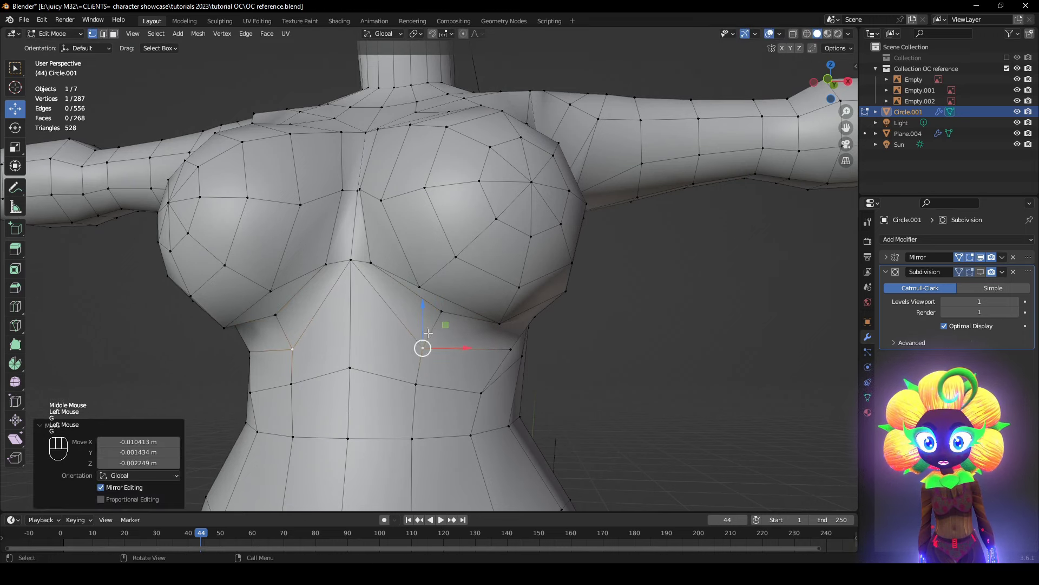
{"action": "left_click", "coordinate": [413, 316]}
{"action": "middle_click_drag", "start_coordinate": [414, 316], "coordinate": [360, 336]}
- Shift the ribcage vertices beside the breast backward in side view, by about 0.015 m along Y
{"action": "left_click", "coordinate": [287, 364]}
{"action": "key", "text": "g"}
{"action": "left_click", "coordinate": [346, 332]}
{"action": "left_click", "coordinate": [360, 354]}
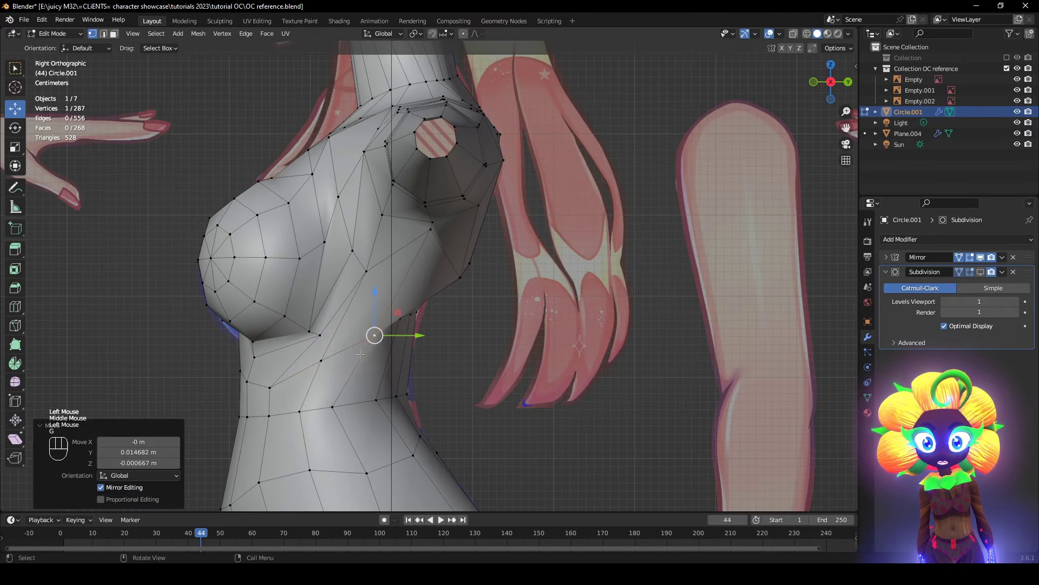
{"action": "left_click", "coordinate": [358, 362]}
{"action": "left_click", "coordinate": [292, 386]}
{"action": "middle_click_drag", "start_coordinate": [292, 385], "coordinate": [409, 296]}
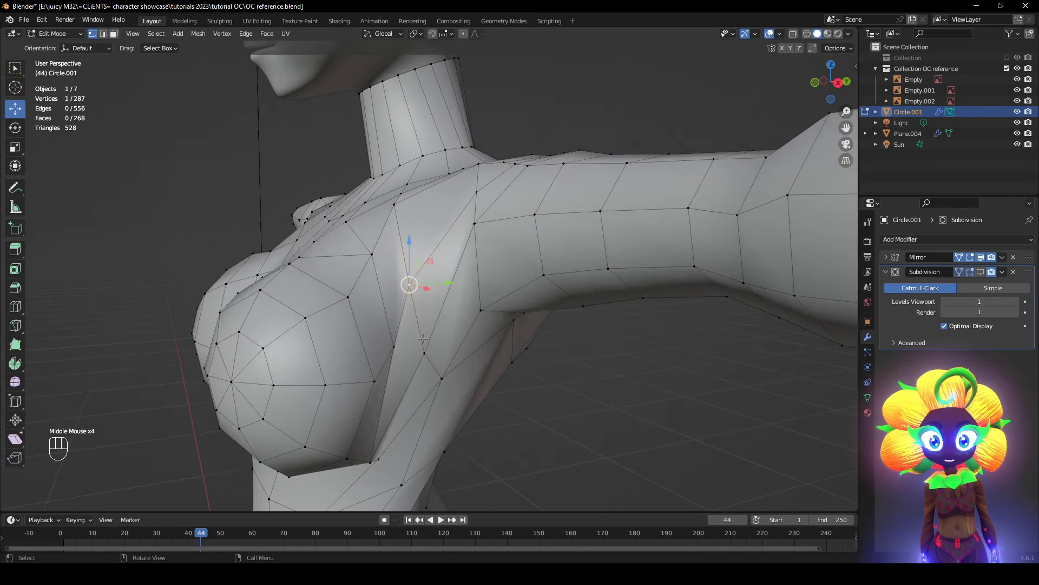
- Move two vertices below the armpit back in side view, one about 0.016 m in Y, the other 0.009 m in Y and -0.021 m in Z
{"action": "middle_click_drag", "start_coordinate": [423, 338], "coordinate": [399, 342]}
{"action": "left_click", "coordinate": [411, 342]}
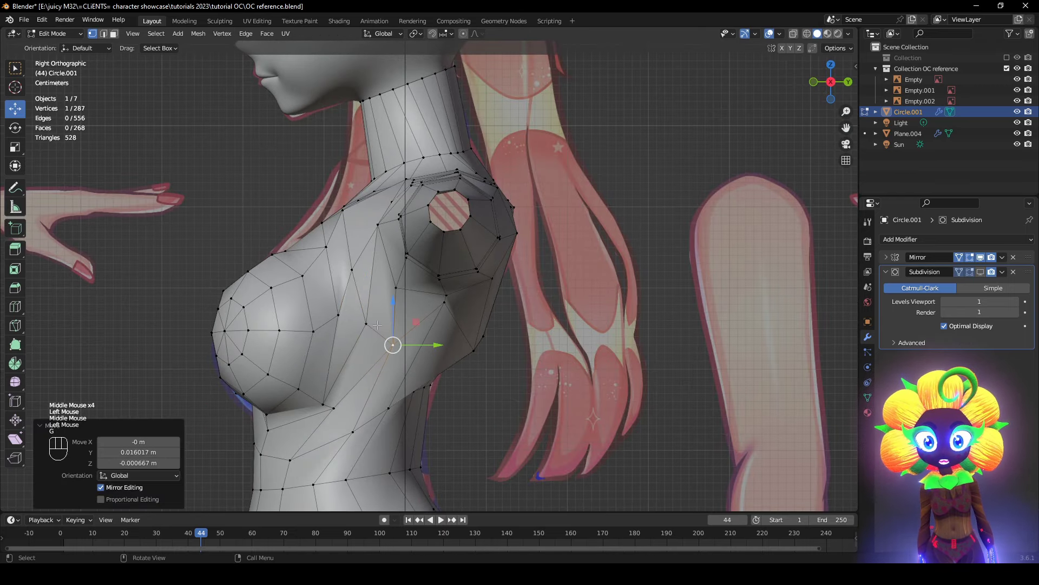
{"action": "key", "text": "g"}
{"action": "left_click", "coordinate": [369, 332]}
{"action": "key", "text": "g"}
{"action": "left_click", "coordinate": [370, 286]}
{"action": "middle_click_drag", "start_coordinate": [370, 286], "coordinate": [425, 325]}
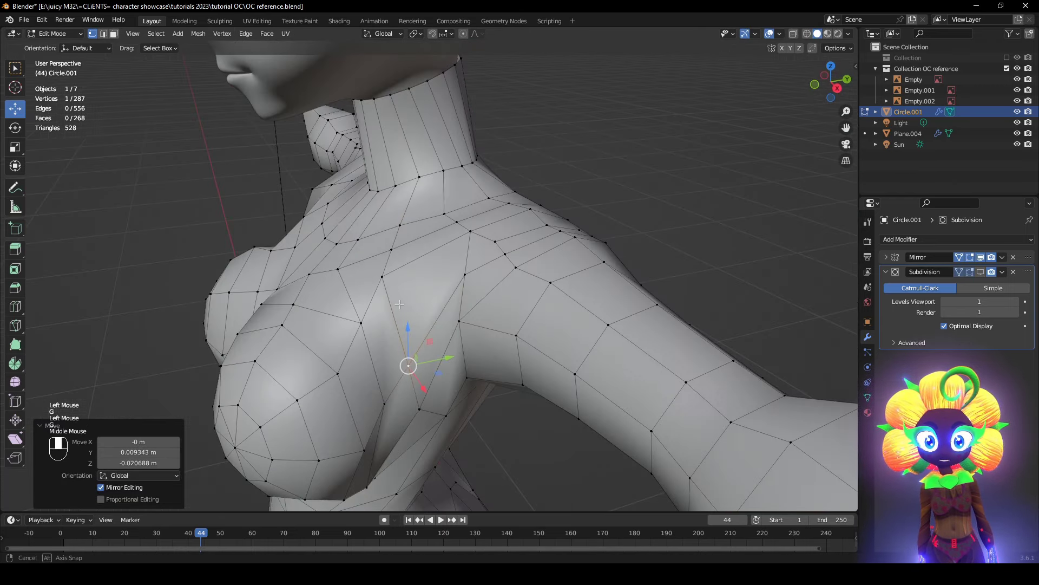
- Move the vertex in front of the armpit about 0.006 m in X, 0.006 m in Y and -0.009 m in Z
{"action": "left_click", "coordinate": [380, 263]}
{"action": "middle_click_drag", "start_coordinate": [391, 269], "coordinate": [373, 246]}
{"action": "right_click", "coordinate": [592, 281]}
{"action": "left_click", "coordinate": [594, 278]}
{"action": "middle_click_drag", "start_coordinate": [594, 281], "coordinate": [534, 232]}
{"action": "scroll", "coordinate": [539, 340], "scroll_direction": "up", "scroll_amount": 2}
{"action": "left_click", "coordinate": [544, 320]}
{"action": "scroll", "coordinate": [534, 233], "scroll_direction": "up", "scroll_amount": 1}
{"action": "middle_click_drag", "start_coordinate": [533, 233], "coordinate": [503, 281]}
{"action": "key", "text": "g"}
{"action": "left_click", "coordinate": [429, 274]}
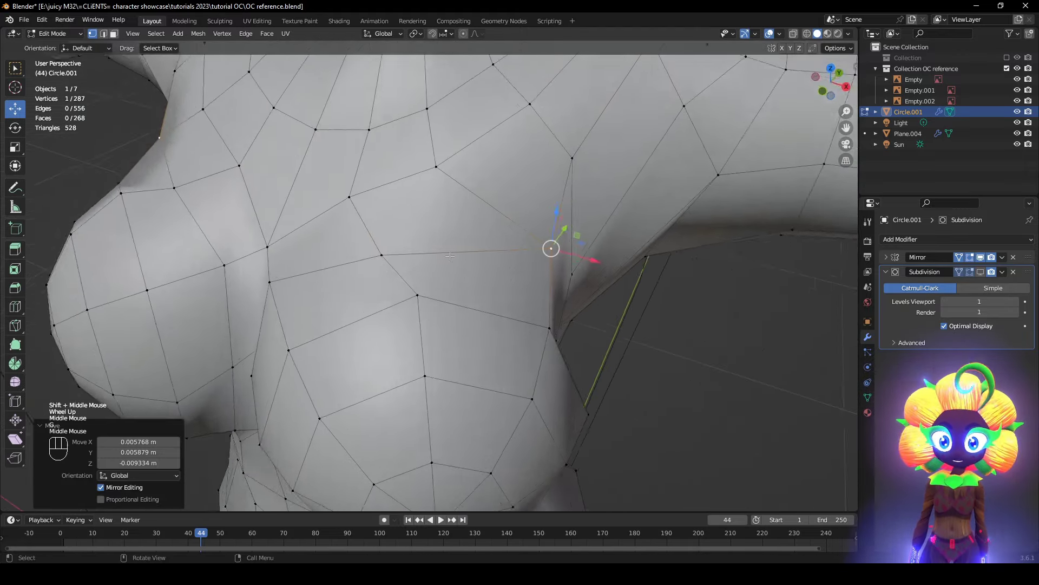
- Even out the upper chest vertices above the breast, moving the last one about 0.007 m in X and 0.005 m in Y
{"action": "scroll", "coordinate": [488, 254], "scroll_direction": "down", "scroll_amount": 1}
{"action": "left_click", "coordinate": [434, 191]}
{"action": "middle_click_drag", "start_coordinate": [438, 200], "coordinate": [497, 277]}
{"action": "key", "text": "g"}
{"action": "left_click", "coordinate": [505, 282]}
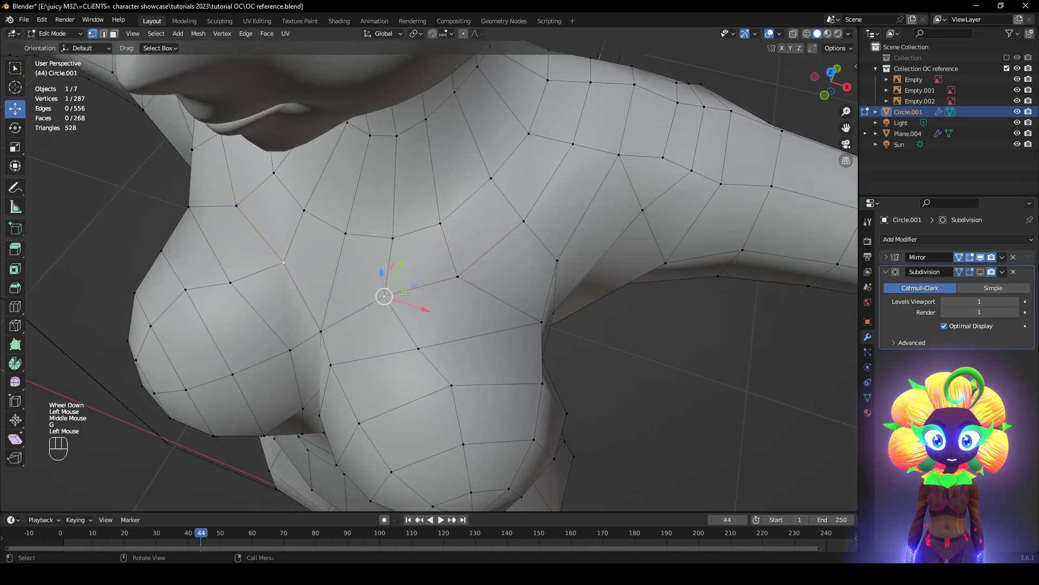
{"action": "key", "text": "g"}
{"action": "left_click", "coordinate": [415, 290]}
{"action": "left_click", "coordinate": [460, 278]}
{"action": "key", "text": "g"}
{"action": "left_click", "coordinate": [472, 272]}
{"action": "middle_click_drag", "start_coordinate": [557, 287], "coordinate": [526, 227]}
{"action": "scroll", "coordinate": [527, 226], "scroll_direction": "down", "scroll_amount": 1}
- Show the Subdivision display and sculpt the front of the armpit with Inflate/Deflate at 95 px radius and 0.500 strength
{"action": "left_click", "coordinate": [980, 273]}
{"action": "middle_click_drag", "start_coordinate": [623, 276], "coordinate": [598, 299]}
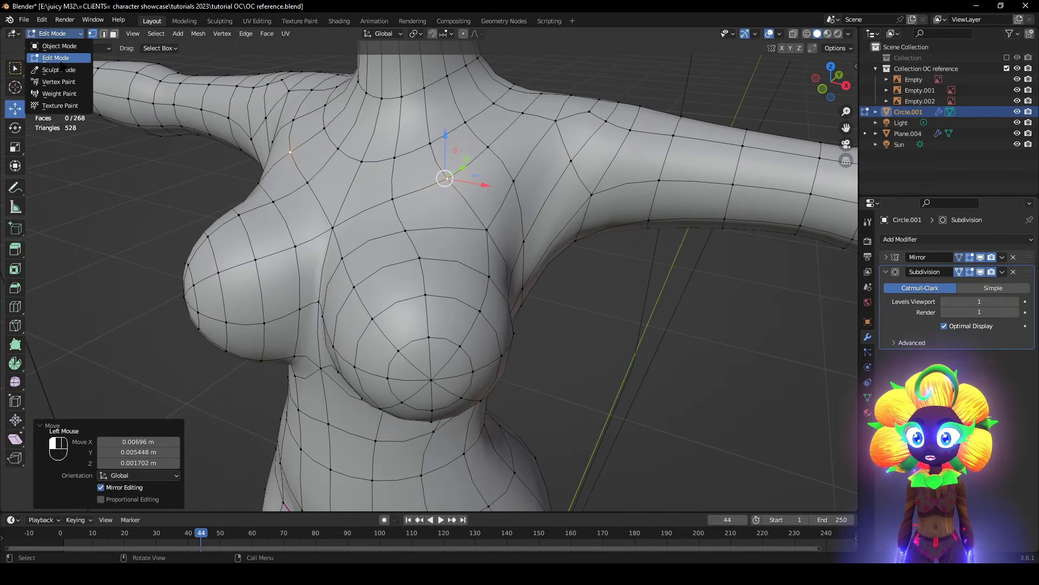
{"action": "left_click", "coordinate": [61, 69]}
{"action": "scroll", "coordinate": [574, 273], "scroll_direction": "down", "scroll_amount": 2}
{"action": "mouse_move", "coordinate": [606, 275]}
{"action": "middle_mouse_down"}
{"action": "mouse_move", "coordinate": [562, 283]}
{"action": "mouse_move", "coordinate": [511, 339]}
{"action": "mouse_move", "coordinate": [468, 305]}
{"action": "middle_mouse_up"}
{"action": "scroll", "coordinate": [482, 341], "scroll_direction": "up", "scroll_amount": 3}
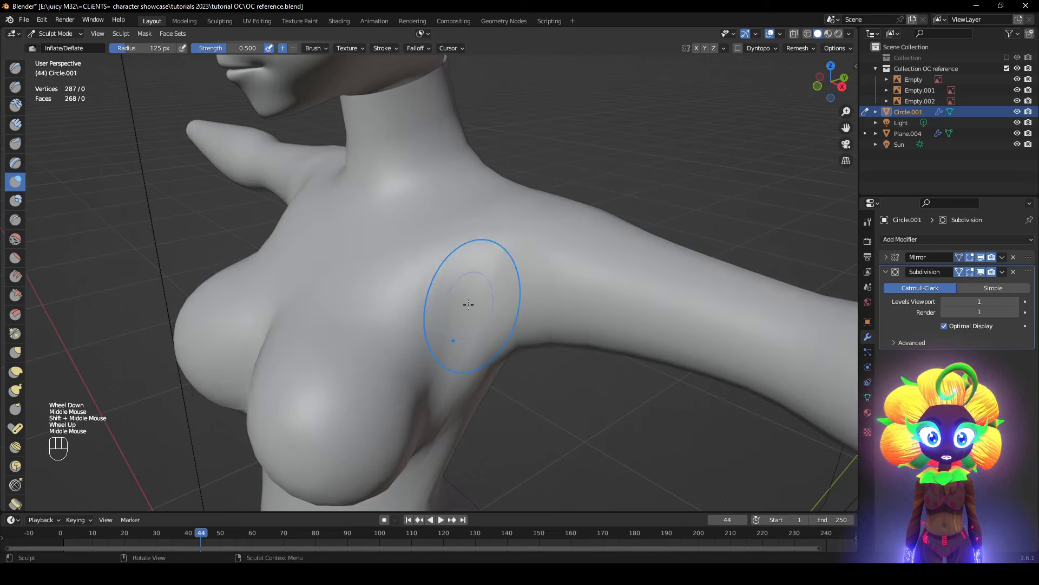
{"action": "middle_click_drag", "start_coordinate": [199, 268], "coordinate": [413, 294]}
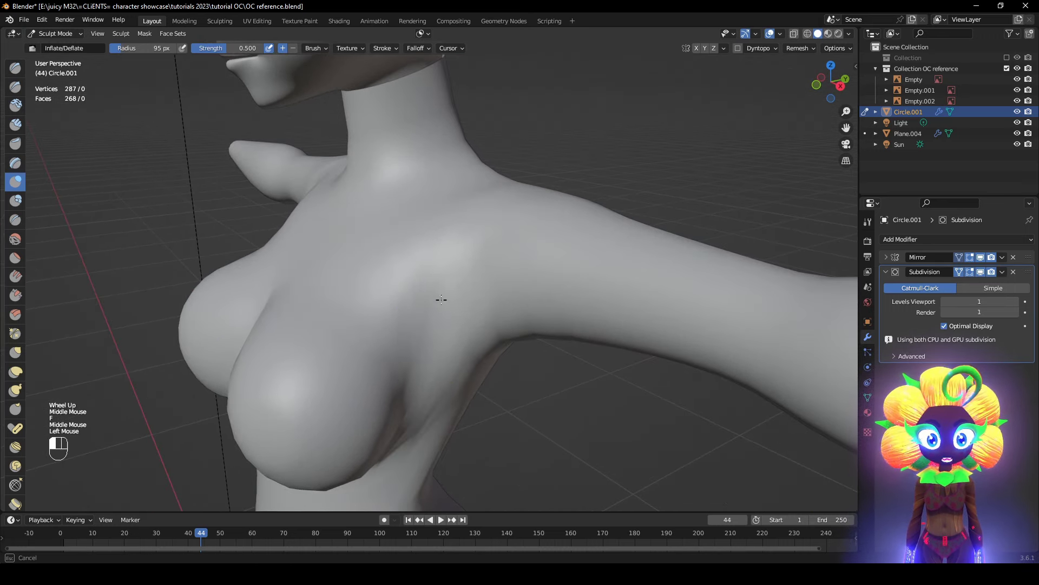
{"action": "middle_click_drag", "start_coordinate": [466, 271], "coordinate": [602, 243]}
- Check the sculpted chest and shoulder from several sides and return to Edit Mode
{"action": "scroll", "coordinate": [580, 267], "scroll_direction": "down", "scroll_amount": 2}
{"action": "scroll", "coordinate": [544, 283], "scroll_direction": "up", "scroll_amount": 2}
{"action": "scroll", "coordinate": [649, 304], "scroll_direction": "down", "scroll_amount": 1}
{"action": "scroll", "coordinate": [663, 325], "scroll_direction": "up", "scroll_amount": 1}
{"action": "middle_click_drag", "start_coordinate": [664, 327], "coordinate": [601, 325]}
{"action": "scroll", "coordinate": [601, 325], "scroll_direction": "down", "scroll_amount": 1}
{"action": "left_click", "coordinate": [52, 56]}
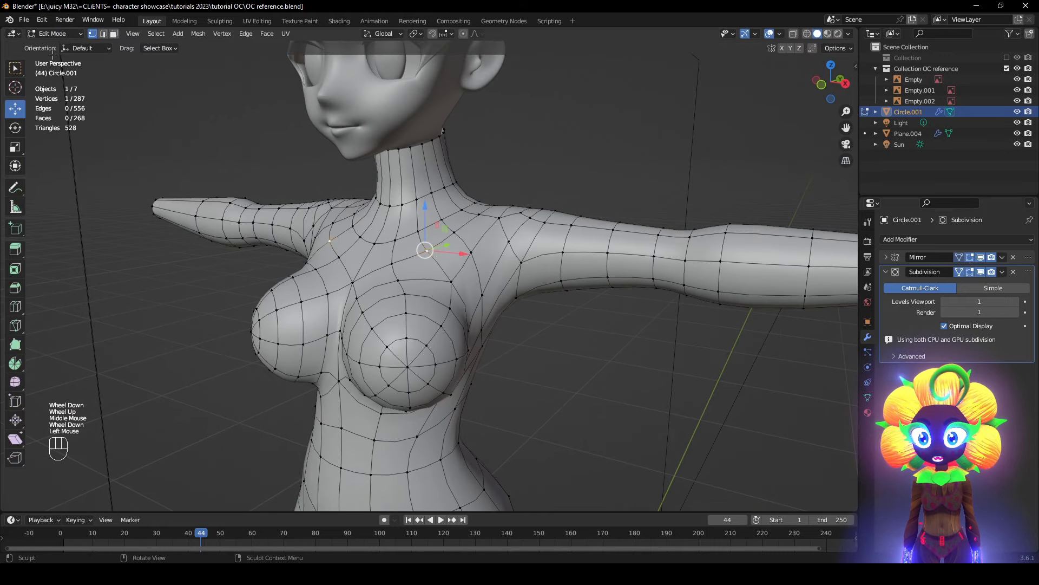
- Hide the Subdivision display, select the edge in front of the armpit and scale it to 0.576
{"action": "left_click", "coordinate": [981, 272]}
{"action": "scroll", "coordinate": [497, 277], "scroll_direction": "up", "scroll_amount": 2}
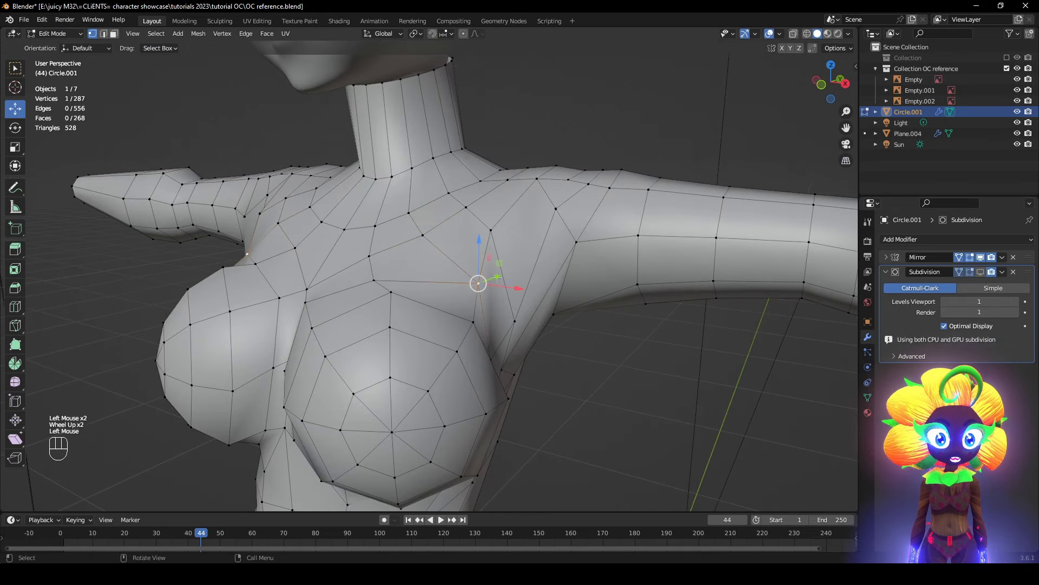
{"action": "key", "text": "KP_Decimal"}
{"action": "scroll", "coordinate": [494, 242], "scroll_direction": "down", "scroll_amount": 5}
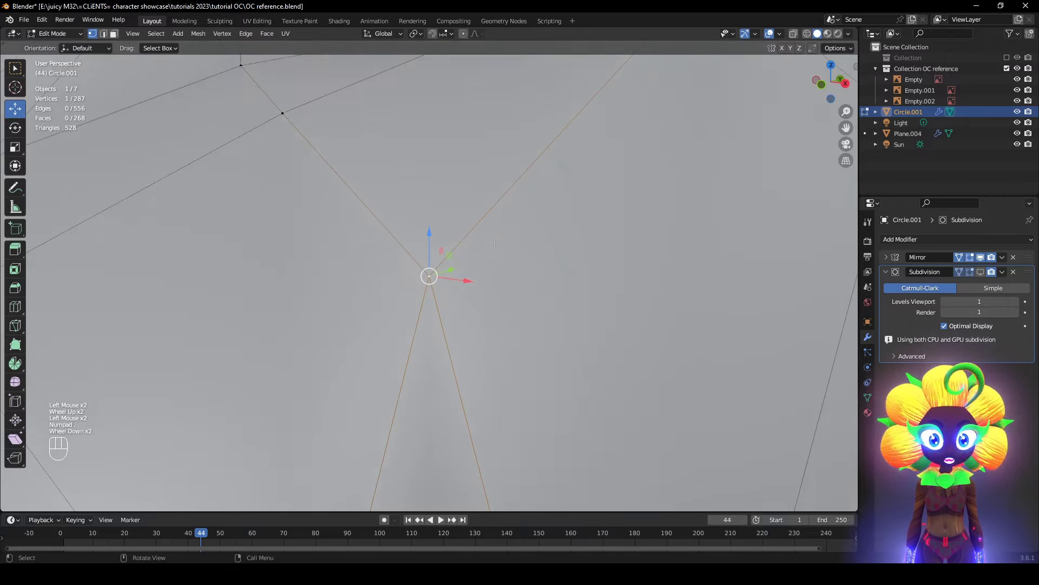
{"action": "middle_click_drag", "start_coordinate": [493, 242], "coordinate": [469, 367]}
{"action": "scroll", "coordinate": [561, 392], "scroll_direction": "up", "scroll_amount": 1}
{"action": "key", "text": "s"}
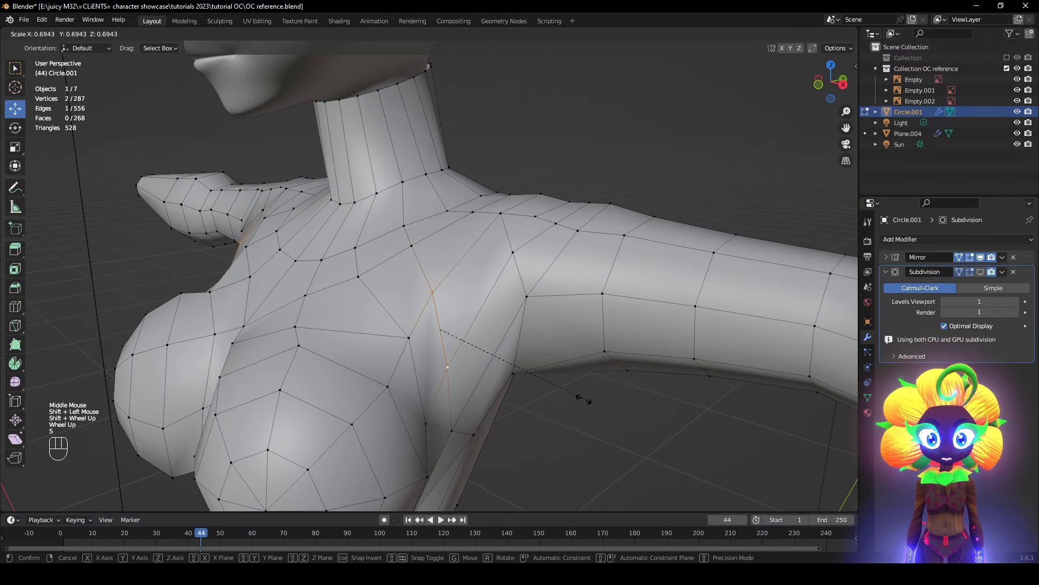
{"action": "left_click", "coordinate": [560, 392]}
{"action": "middle_click_drag", "start_coordinate": [560, 392], "coordinate": [547, 445]}
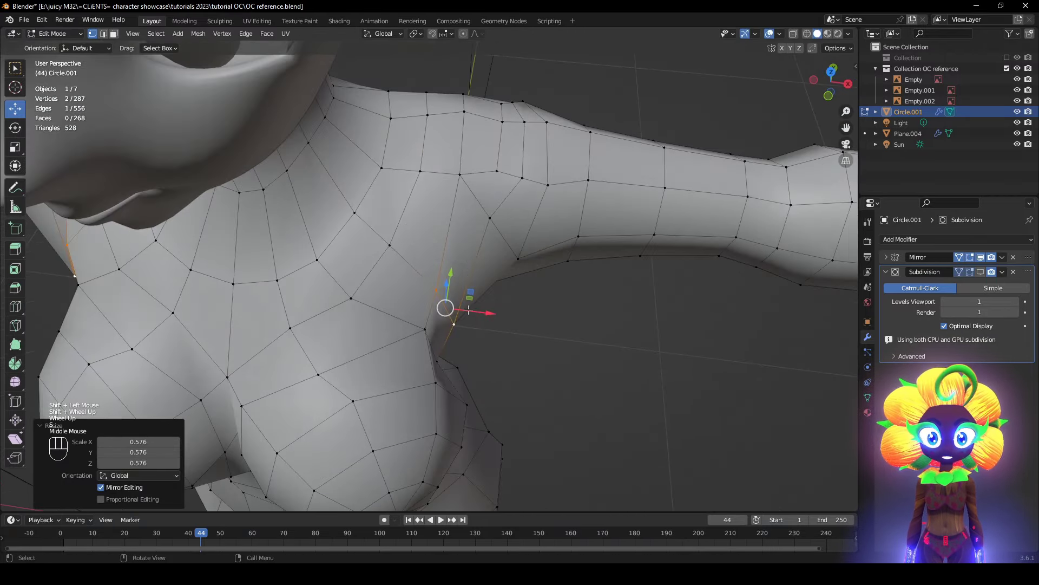
- Select the vertices along the front of the armpit and smooth them with Smooth Vertices
{"action": "middle_click_drag", "start_coordinate": [548, 278], "coordinate": [511, 275]}
{"action": "scroll", "coordinate": [501, 441], "scroll_direction": "down", "scroll_amount": 1}
{"action": "left_click", "coordinate": [497, 403]}
{"action": "scroll", "coordinate": [515, 448], "scroll_direction": "up", "scroll_amount": 2}
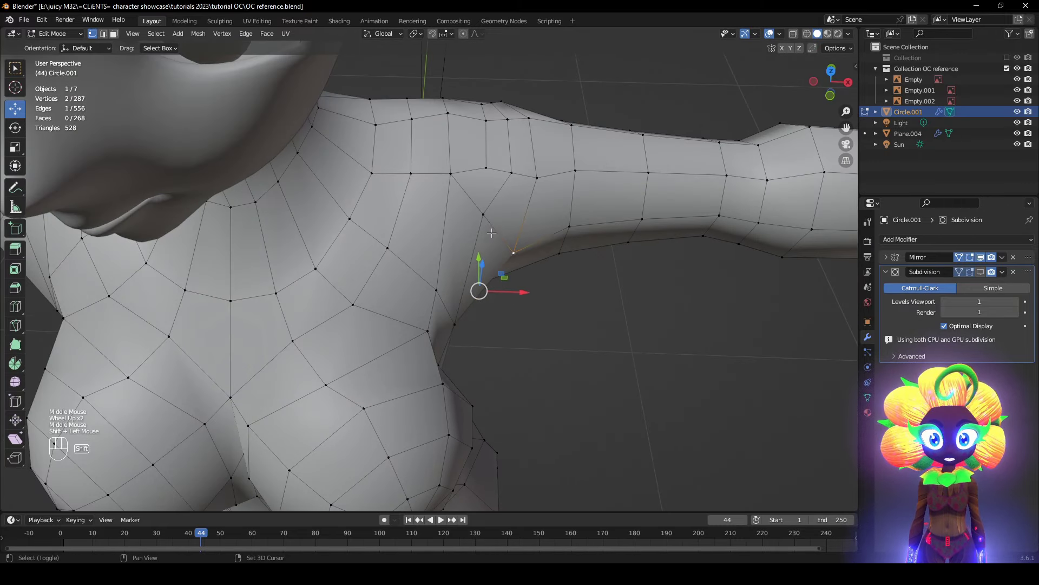
{"action": "left_click", "coordinate": [485, 215], "text": "shift"}
{"action": "middle_click_drag", "start_coordinate": [683, 379], "coordinate": [659, 352]}
{"action": "right_click", "coordinate": [659, 352]}
{"action": "left_click", "coordinate": [654, 465]}
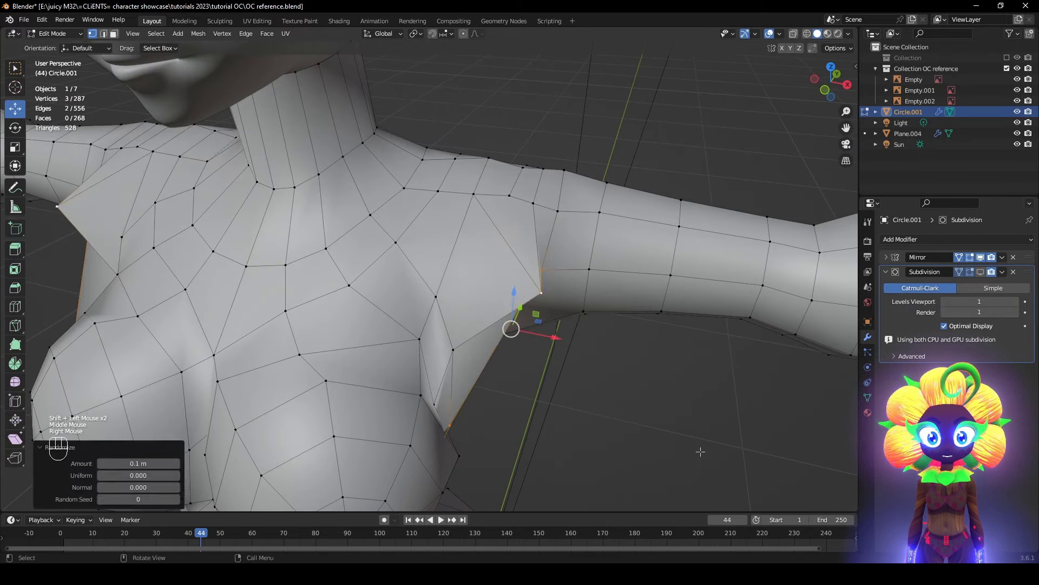
{"action": "middle_click_drag", "start_coordinate": [655, 465], "coordinate": [635, 470]}
{"action": "key", "text": "ctrl+z"}
{"action": "key", "text": "ctrl+z"}
{"action": "right_click", "coordinate": [659, 400]}
{"action": "left_click", "coordinate": [654, 409]}
- Shrink the vertex between the breast and armpit with Shrink/Fatten, using an offset of about -0.0045 m
{"action": "left_click", "coordinate": [465, 415]}
{"action": "middle_click_drag", "start_coordinate": [467, 416], "coordinate": [560, 484]}
{"action": "left_click", "coordinate": [694, 442]}
{"action": "middle_click_drag", "start_coordinate": [694, 442], "coordinate": [623, 430]}
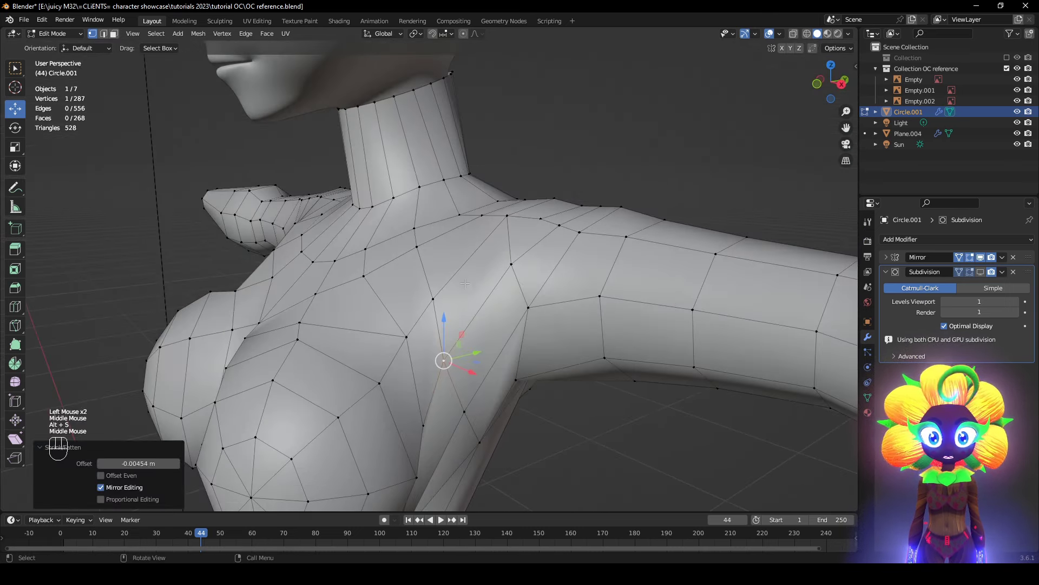
- Move the vertex beside the breast near the armpit about 0.008 m in Y and -0.023 m in Z
{"action": "scroll", "coordinate": [490, 335], "scroll_direction": "down", "scroll_amount": 2}
{"action": "middle_click_drag", "start_coordinate": [485, 328], "coordinate": [504, 438]}
{"action": "left_click", "coordinate": [452, 368]}
{"action": "key", "text": "g"}
{"action": "left_click", "coordinate": [459, 389]}
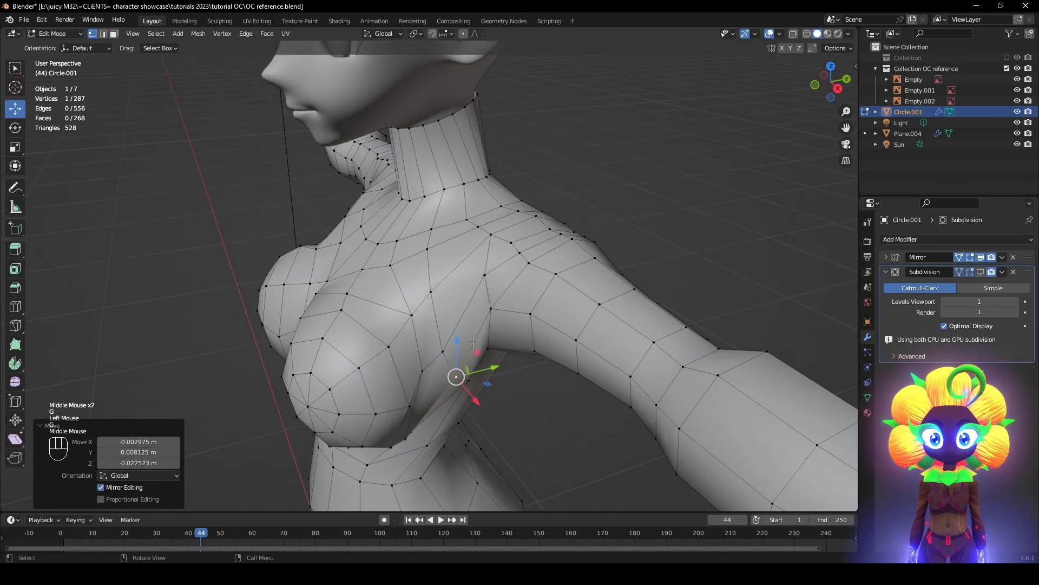
- Adjust the upper chest vertex above the breast, finishing with about -0.006 m in X and 0.006 m in Y, and show the Subdivision display
{"action": "left_click", "coordinate": [433, 292]}
{"action": "key", "text": "g"}
{"action": "left_click", "coordinate": [435, 299]}
{"action": "middle_click_drag", "start_coordinate": [479, 316], "coordinate": [506, 289]}
{"action": "key", "text": "g"}
{"action": "left_click", "coordinate": [579, 355]}
{"action": "middle_click_drag", "start_coordinate": [511, 347], "coordinate": [422, 252], "text": "shift"}
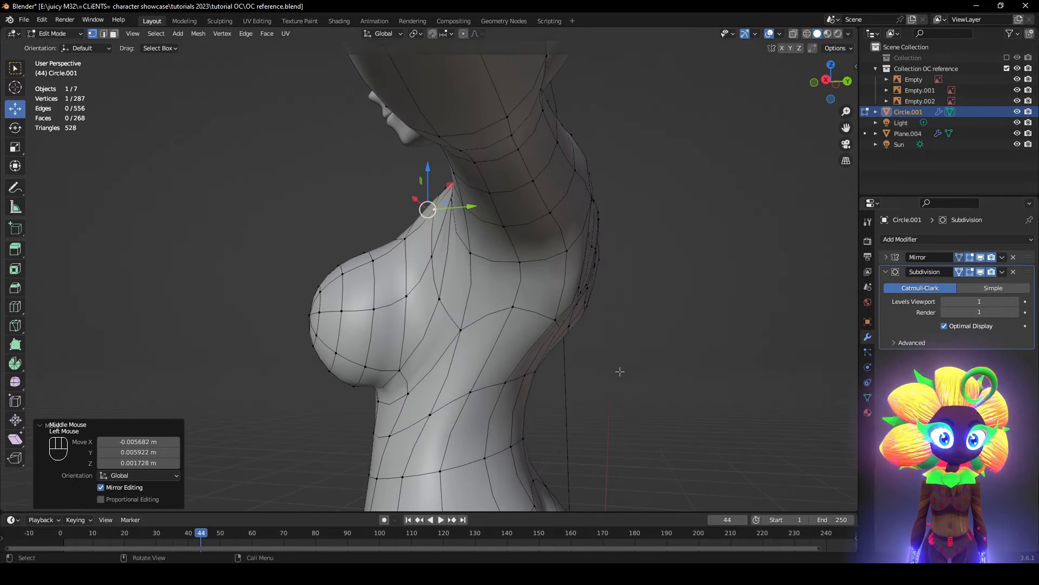
- Circle-select the front vertices of the breast in wireframe display and return to solid display
{"action": "middle_click_drag", "start_coordinate": [619, 371], "coordinate": [720, 370]}
{"action": "scroll", "coordinate": [547, 276], "scroll_direction": "up", "scroll_amount": 1}
{"action": "scroll", "coordinate": [546, 276], "scroll_direction": "down", "scroll_amount": 1}
{"action": "middle_click_drag", "start_coordinate": [547, 270], "coordinate": [547, 327]}
{"action": "middle_click_drag", "start_coordinate": [498, 357], "coordinate": [525, 303], "text": "shift"}
{"action": "mouse_move", "coordinate": [525, 303]}
{"action": "middle_mouse_down"}
{"action": "mouse_move", "coordinate": [527, 336]}
{"action": "mouse_move", "coordinate": [535, 141]}
{"action": "mouse_move", "coordinate": [580, 130]}
{"action": "mouse_move", "coordinate": [505, 139]}
{"action": "mouse_move", "coordinate": [547, 204]}
{"action": "middle_mouse_up"}
{"action": "scroll", "coordinate": [505, 139], "scroll_direction": "down", "scroll_amount": 1}
{"action": "key", "text": "z"}
{"action": "key", "text": "c"}
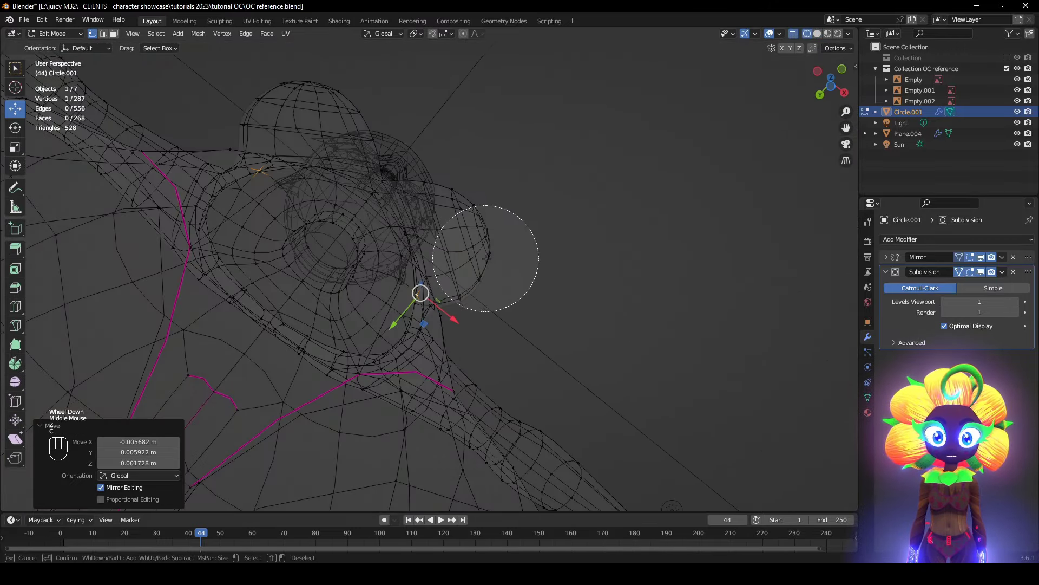
{"action": "right_click", "coordinate": [534, 172]}
{"action": "key", "text": "z"}
- Extend the breast selection with the neighbouring vertices on its outer side
{"action": "scroll", "coordinate": [677, 186], "scroll_direction": "down", "scroll_amount": 2}
{"action": "middle_click_drag", "start_coordinate": [677, 187], "coordinate": [435, 344]}
{"action": "left_click", "coordinate": [471, 224]}
{"action": "key", "text": "ctrl+z"}
{"action": "scroll", "coordinate": [455, 401], "scroll_direction": "up", "scroll_amount": 1}
{"action": "left_click", "coordinate": [472, 198], "text": "shift"}
{"action": "middle_click_drag", "start_coordinate": [484, 262], "coordinate": [449, 235]}
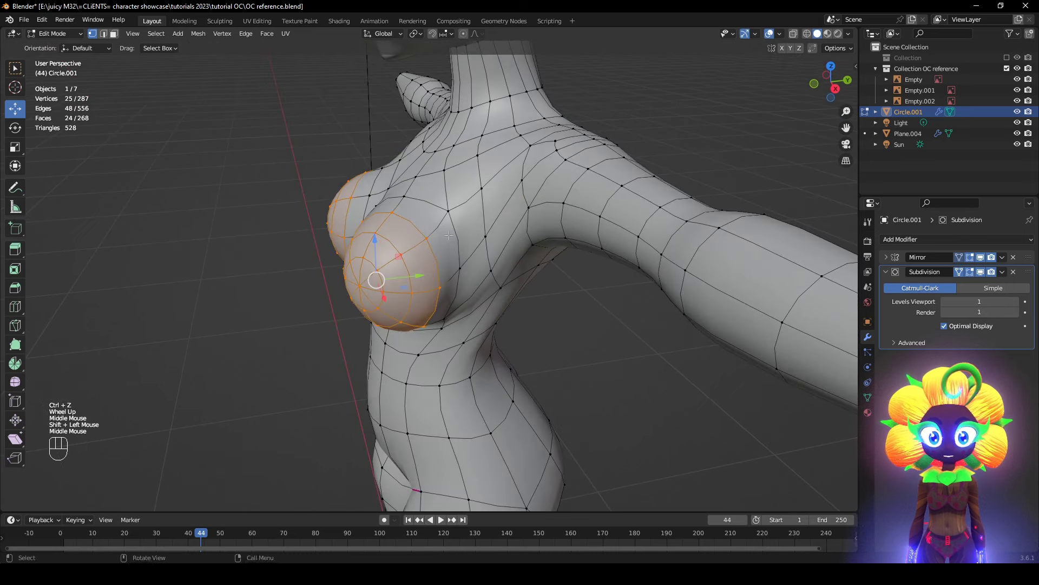
{"action": "left_click", "coordinate": [452, 306], "text": "shift"}
- Try moving the selected breast vertices outward along X, undo the move and clear the selection
{"action": "middle_click_drag", "start_coordinate": [452, 307], "coordinate": [483, 323]}
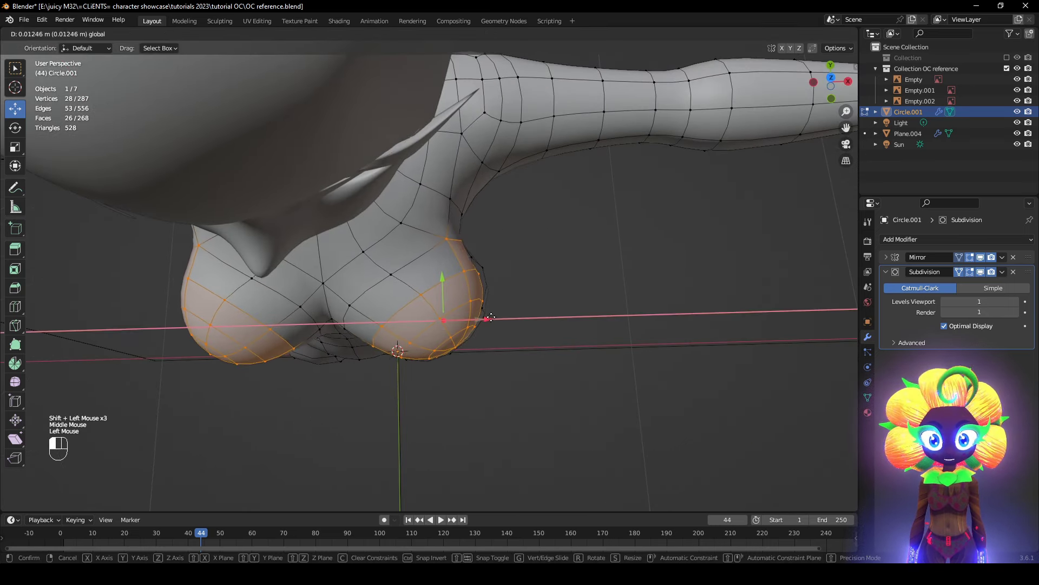
{"action": "left_click_drag", "start_coordinate": [491, 318], "coordinate": [496, 317]}
{"action": "middle_click_drag", "start_coordinate": [519, 333], "coordinate": [529, 370]}
{"action": "middle_click_drag", "start_coordinate": [529, 369], "coordinate": [565, 289]}
{"action": "key", "text": "ctrl+z"}
{"action": "left_click", "coordinate": [590, 347]}
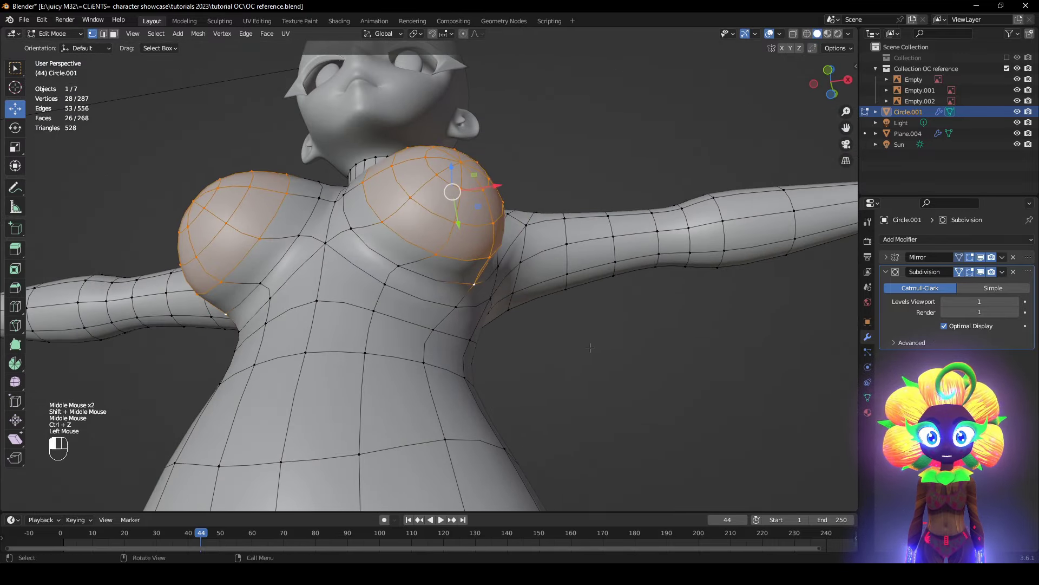
- Show the model in wireframe over the right-side reference and select the chest vertex just above the bust
{"action": "middle_click_drag", "start_coordinate": [547, 330], "coordinate": [565, 485], "text": "shift"}
{"action": "scroll", "coordinate": [547, 432], "scroll_direction": "up", "scroll_amount": 2}
{"action": "scroll", "coordinate": [547, 432], "scroll_direction": "down", "scroll_amount": 1}
{"action": "middle_click_drag", "start_coordinate": [528, 433], "coordinate": [479, 437]}
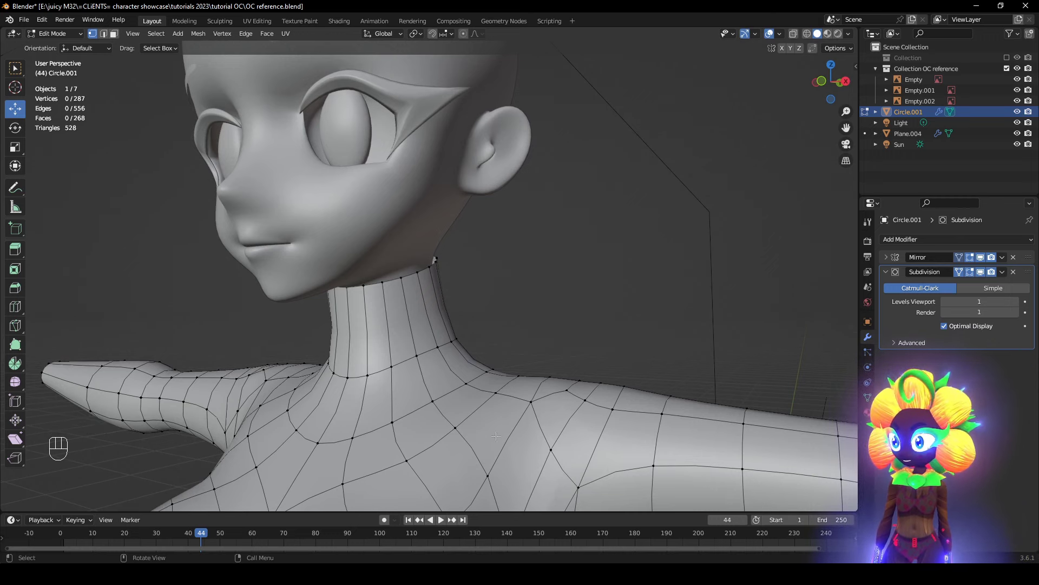
{"action": "mouse_move", "coordinate": [495, 436]}
{"action": "middle_mouse_down"}
{"action": "mouse_move", "coordinate": [410, 413]}
{"action": "mouse_move", "coordinate": [267, 427]}
{"action": "mouse_move", "coordinate": [470, 379]}
{"action": "middle_mouse_up"}
{"action": "key", "text": "z"}
{"action": "left_click", "coordinate": [267, 428]}
{"action": "scroll", "coordinate": [469, 379], "scroll_direction": "down", "scroll_amount": 1}
{"action": "left_click", "coordinate": [334, 437]}
{"action": "scroll", "coordinate": [509, 430], "scroll_direction": "down", "scroll_amount": 1}
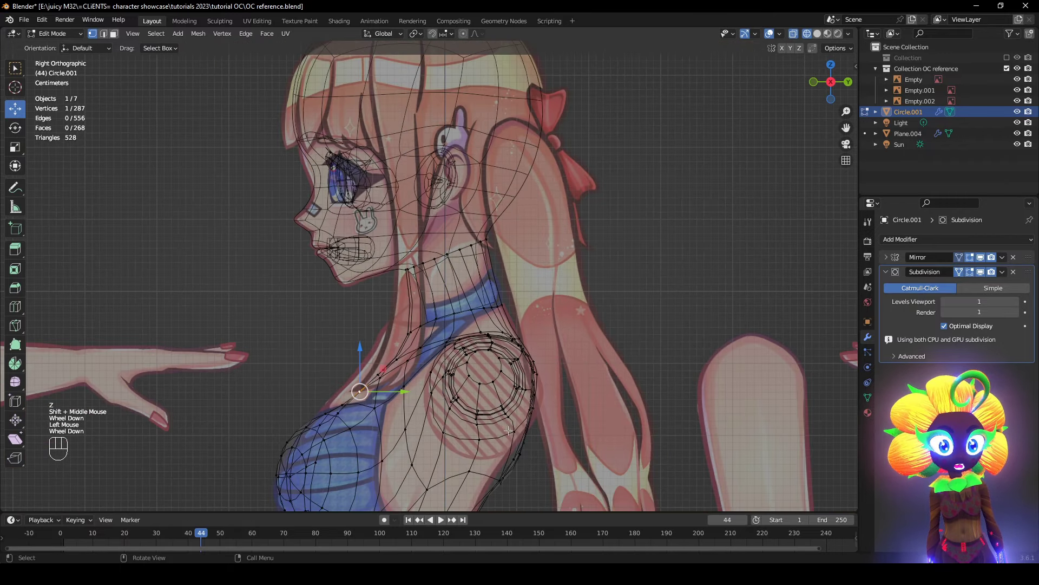
- Move the chest vertex about -0.017 m in Y and 0.017 m in Z with connected Smooth proportional editing, size 0.123
{"action": "scroll", "coordinate": [454, 432], "scroll_direction": "up", "scroll_amount": 2}
{"action": "mouse_move", "coordinate": [433, 412]}
{"action": "middle_mouse_down", "text": "shift"}
{"action": "mouse_move", "coordinate": [453, 432]}
{"action": "mouse_move", "coordinate": [451, 394]}
{"action": "middle_mouse_up", "text": "shift"}
{"action": "key", "text": "z"}
{"action": "key", "text": "z"}
{"action": "middle_click_drag", "start_coordinate": [602, 348], "coordinate": [628, 293], "text": "shift"}
{"action": "key", "text": "g"}
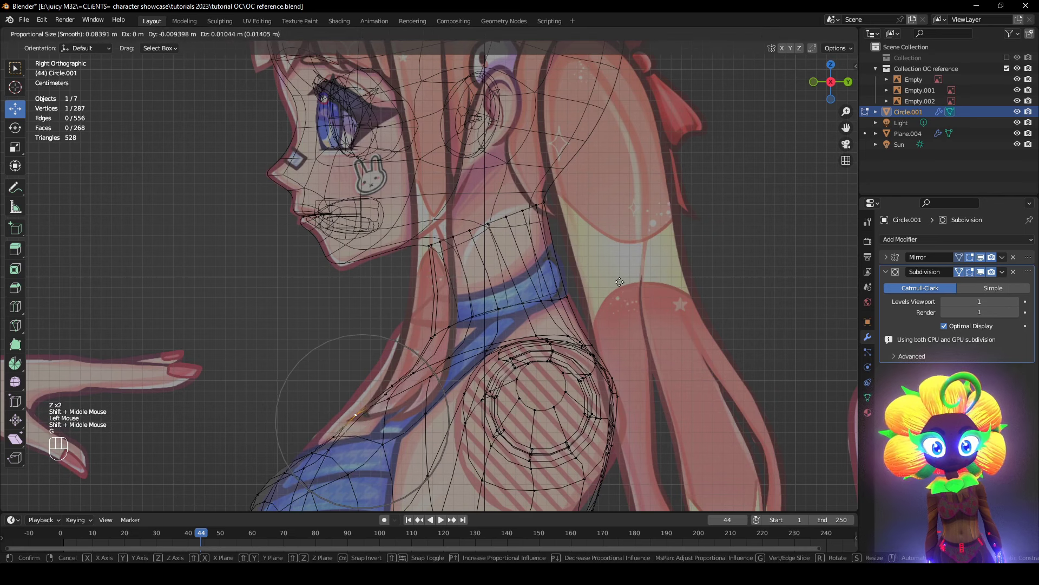
{"action": "left_click", "coordinate": [611, 275]}
- Move the vertex on the underside of the breast down toward the reference outline with proportional editing
{"action": "left_click_drag", "start_coordinate": [612, 275], "coordinate": [636, 102], "text": "shift"}
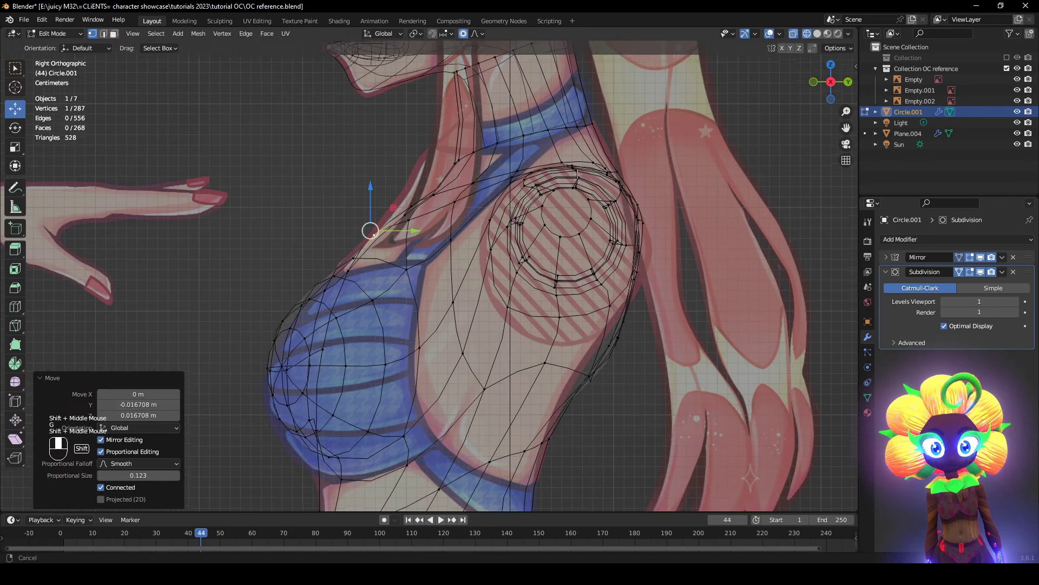
{"action": "middle_click_drag", "start_coordinate": [637, 102], "coordinate": [638, 100], "text": "shift"}
{"action": "left_click", "coordinate": [330, 455]}
{"action": "middle_click_drag", "start_coordinate": [470, 428], "coordinate": [481, 309], "text": "shift"}
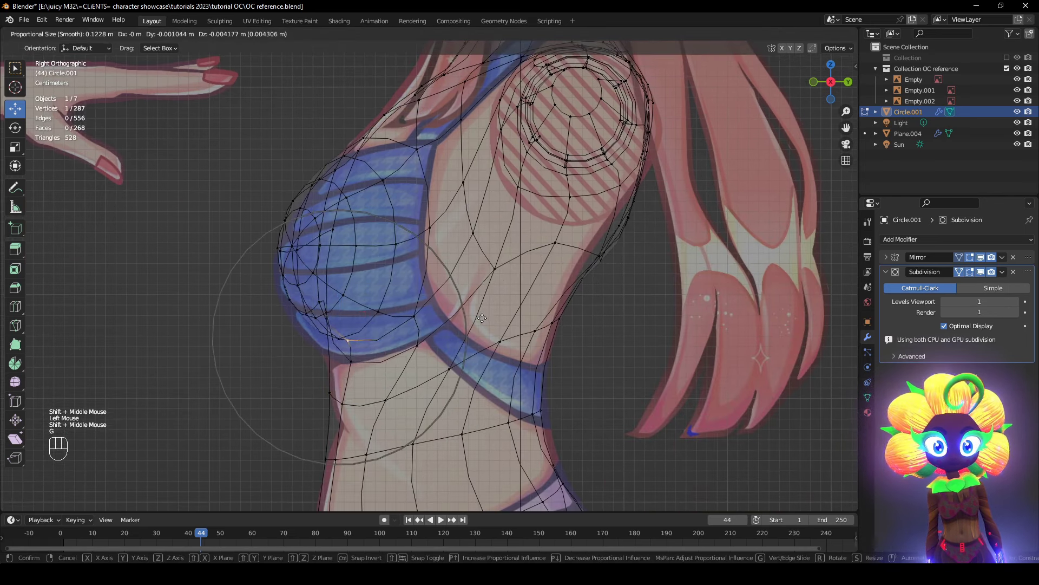
{"action": "left_click", "coordinate": [493, 320]}
- Select the edge on the breast's underside and lower it about 0.023 m in Z with proportional size 0.180
{"action": "key", "text": "z"}
{"action": "key", "text": "z"}
{"action": "mouse_move", "coordinate": [477, 352]}
{"action": "middle_mouse_down"}
{"action": "mouse_move", "coordinate": [506, 368]}
{"action": "mouse_move", "coordinate": [582, 372]}
{"action": "mouse_move", "coordinate": [527, 388]}
{"action": "middle_mouse_up"}
{"action": "middle_click_drag", "start_coordinate": [595, 409], "coordinate": [412, 403], "text": "alt"}
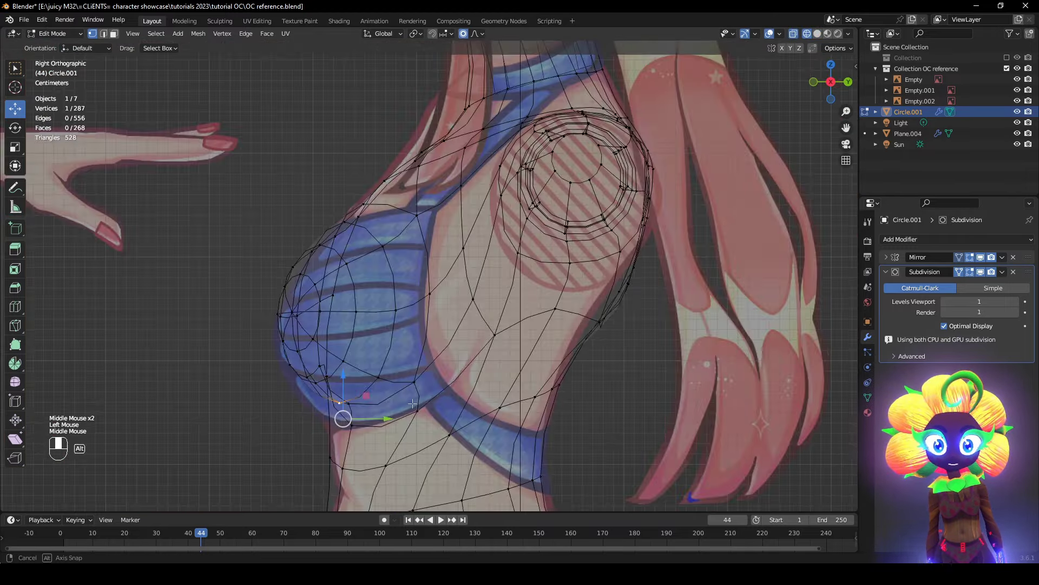
{"action": "left_click", "coordinate": [470, 386]}
{"action": "key", "text": "z"}
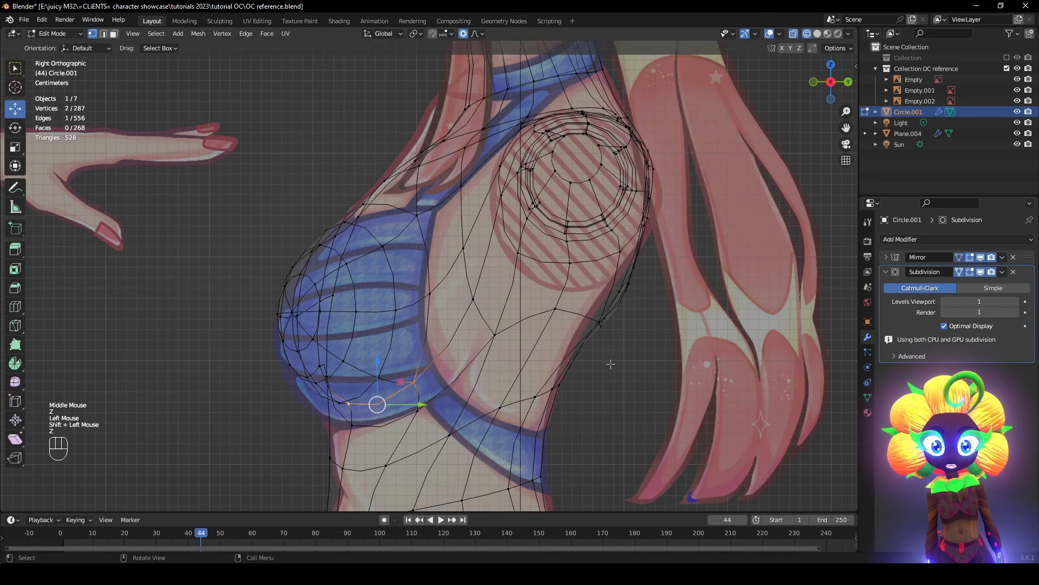
{"action": "left_click", "coordinate": [608, 390]}
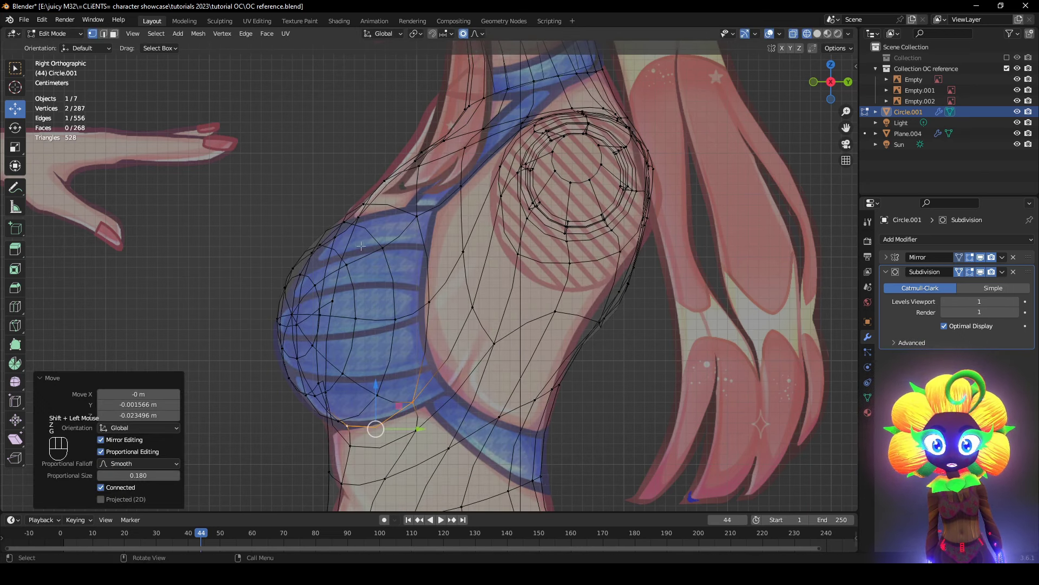
- Move the upper front vertex of the breast about 0.006 m in Y and -0.010 m in Z with proportional size 0.180
{"action": "left_click", "coordinate": [329, 242]}
{"action": "left_click", "coordinate": [357, 263]}
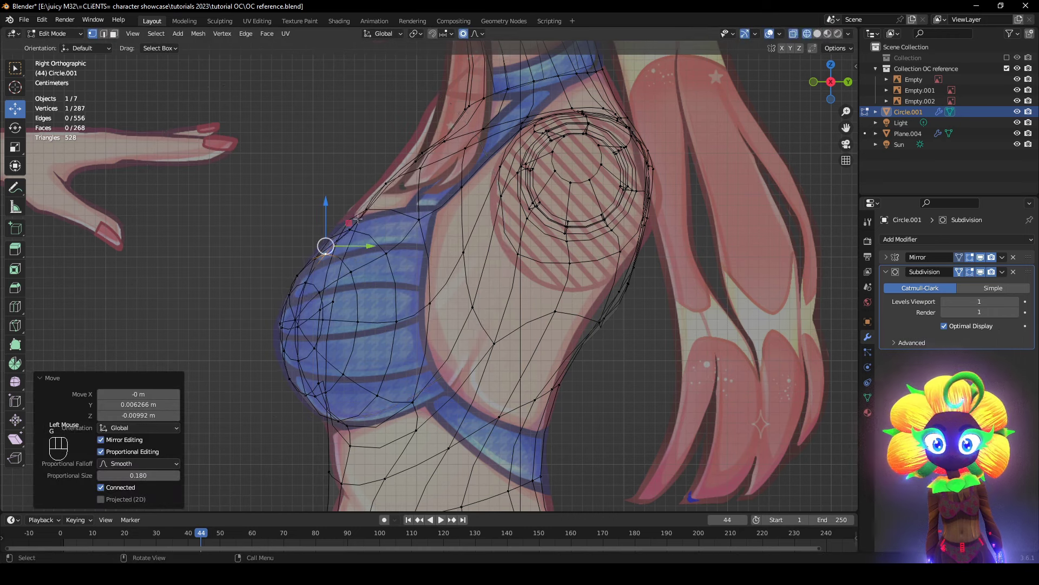
{"action": "key", "text": "z"}
{"action": "key", "text": "z"}
- In front orthographic wireframe view, move the two vertices on the breast's outer side outward toward the reference outline
{"action": "mouse_move", "coordinate": [357, 263]}
{"action": "middle_mouse_down"}
{"action": "mouse_move", "coordinate": [559, 371]}
{"action": "mouse_move", "coordinate": [595, 306]}
{"action": "middle_mouse_up"}
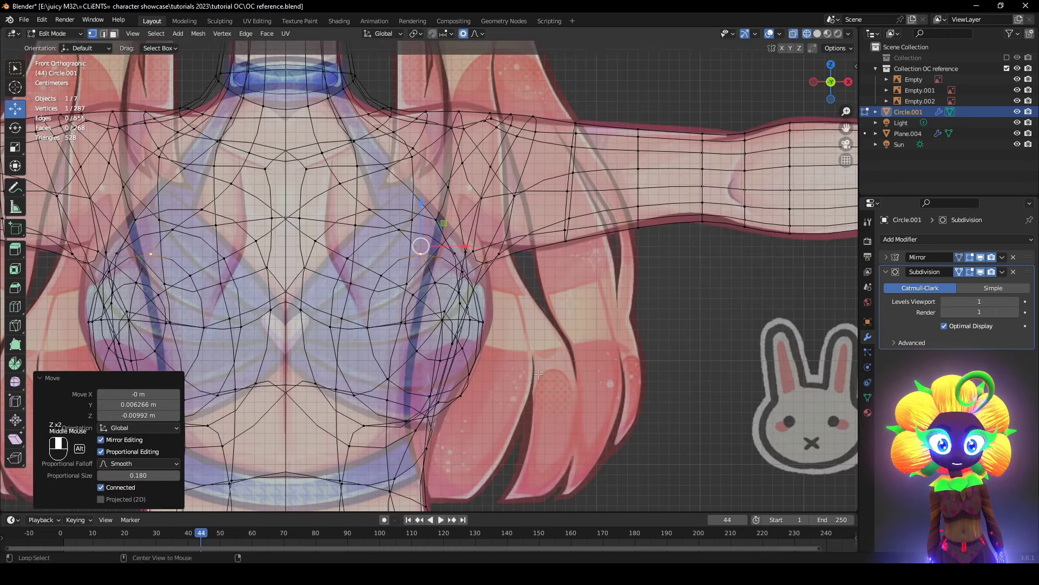
{"action": "key", "text": "z"}
{"action": "middle_click_drag", "start_coordinate": [503, 293], "coordinate": [475, 283]}
{"action": "left_click", "coordinate": [431, 335]}
{"action": "key", "text": "z"}
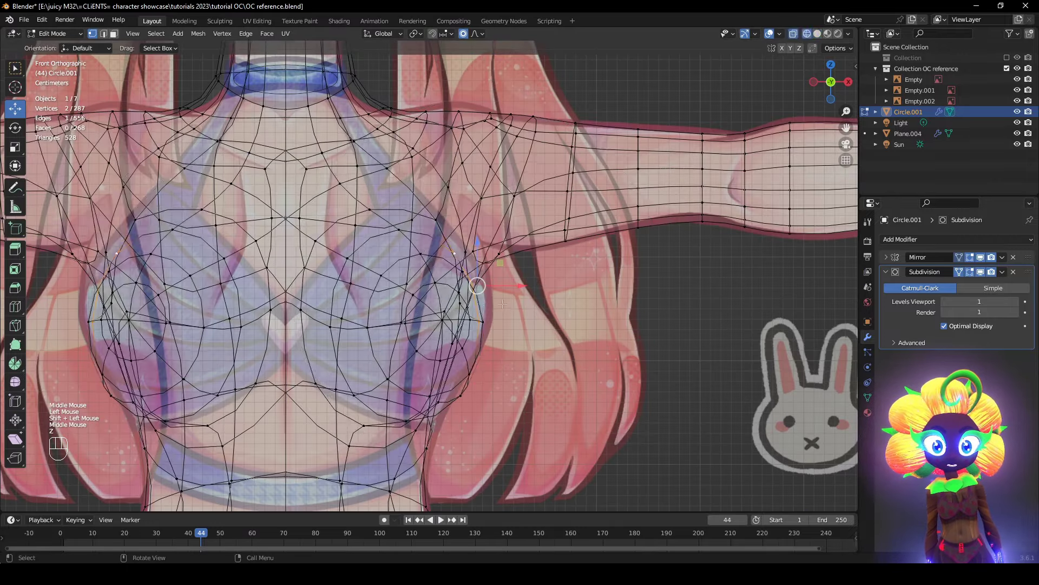
{"action": "key", "text": "g"}
{"action": "left_click", "coordinate": [521, 291]}
- Move the lower outer breast vertex about -0.010 m in X with proportional size 0.180 and return to solid display
{"action": "left_click", "coordinate": [514, 391]}
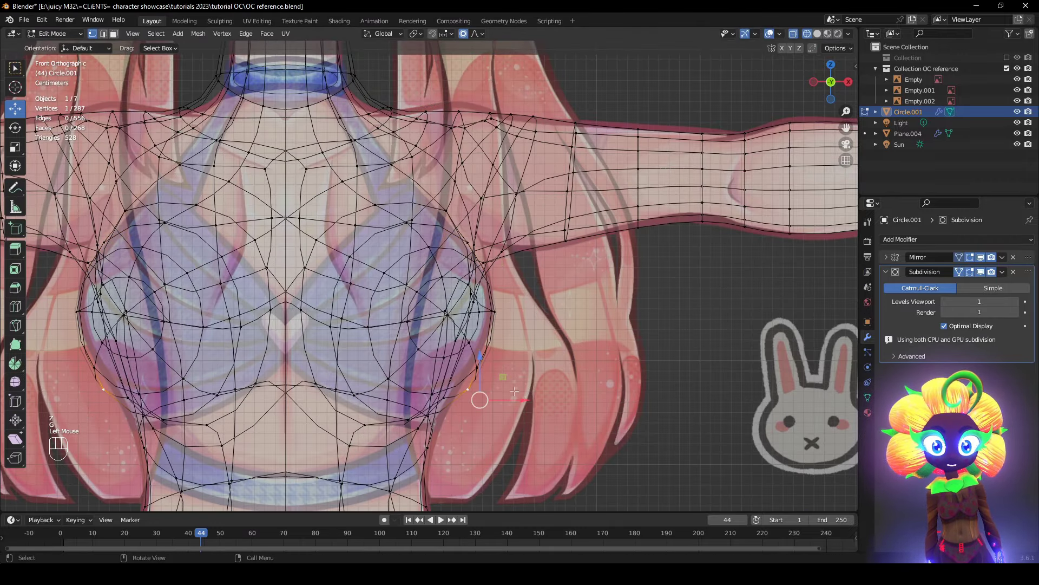
{"action": "left_click_drag", "start_coordinate": [523, 399], "coordinate": [512, 398]}
{"action": "key", "text": "z"}
{"action": "middle_click_drag", "start_coordinate": [693, 401], "coordinate": [706, 218], "text": "shift"}
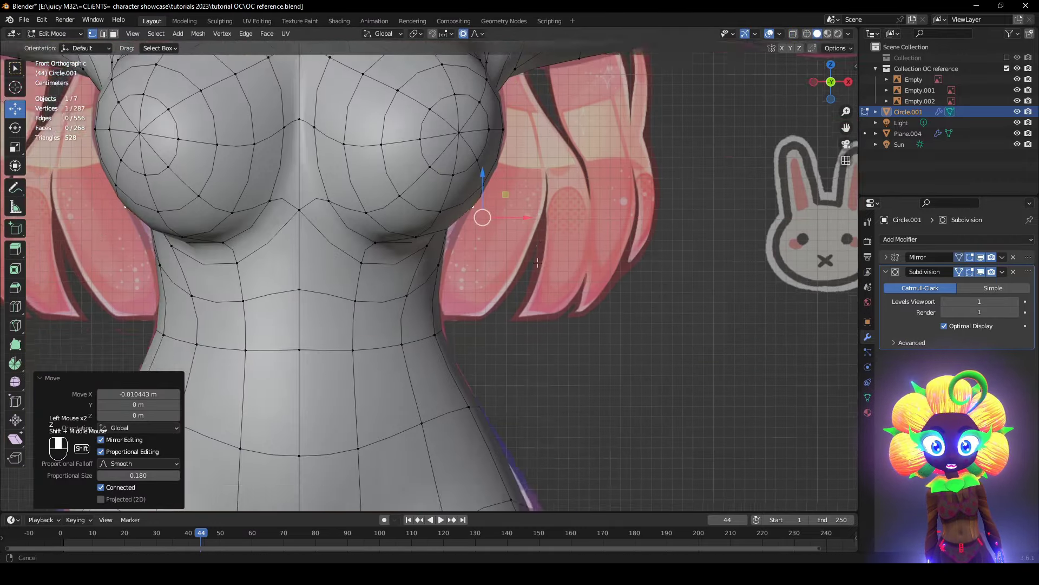
{"action": "scroll", "coordinate": [606, 222], "scroll_direction": "up", "scroll_amount": 3}
- Compare the bust with the reference in wireframe and solid display and examine its shape from the side and underneath
{"action": "key", "text": "z"}
{"action": "key", "text": "z"}
{"action": "scroll", "coordinate": [601, 212], "scroll_direction": "down", "scroll_amount": 1}
{"action": "mouse_move", "coordinate": [601, 212]}
{"action": "middle_mouse_down"}
{"action": "mouse_move", "coordinate": [498, 278]}
{"action": "mouse_move", "coordinate": [409, 382]}
{"action": "mouse_move", "coordinate": [476, 385]}
{"action": "middle_mouse_up"}
{"action": "key", "text": "z"}
{"action": "key", "text": "z"}
{"action": "key", "text": "z"}
{"action": "key", "text": "z"}
{"action": "scroll", "coordinate": [520, 341], "scroll_direction": "down", "scroll_amount": 2}
{"action": "mouse_move", "coordinate": [520, 336]}
{"action": "middle_mouse_down"}
{"action": "mouse_move", "coordinate": [608, 339]}
{"action": "mouse_move", "coordinate": [612, 406]}
{"action": "mouse_move", "coordinate": [656, 401]}
{"action": "mouse_move", "coordinate": [646, 428]}
{"action": "middle_mouse_up"}
{"action": "scroll", "coordinate": [613, 406], "scroll_direction": "up", "scroll_amount": 1}
{"action": "scroll", "coordinate": [647, 428], "scroll_direction": "down", "scroll_amount": 1}
{"action": "middle_click_drag", "start_coordinate": [647, 427], "coordinate": [393, 246]}
{"action": "scroll", "coordinate": [509, 316], "scroll_direction": "down", "scroll_amount": 1}
{"action": "scroll", "coordinate": [509, 316], "scroll_direction": "up", "scroll_amount": 2}
- Hide the Subdivision display, select two edge loops around the breast and round them with LoopTools Circle
{"action": "left_click", "coordinate": [981, 272]}
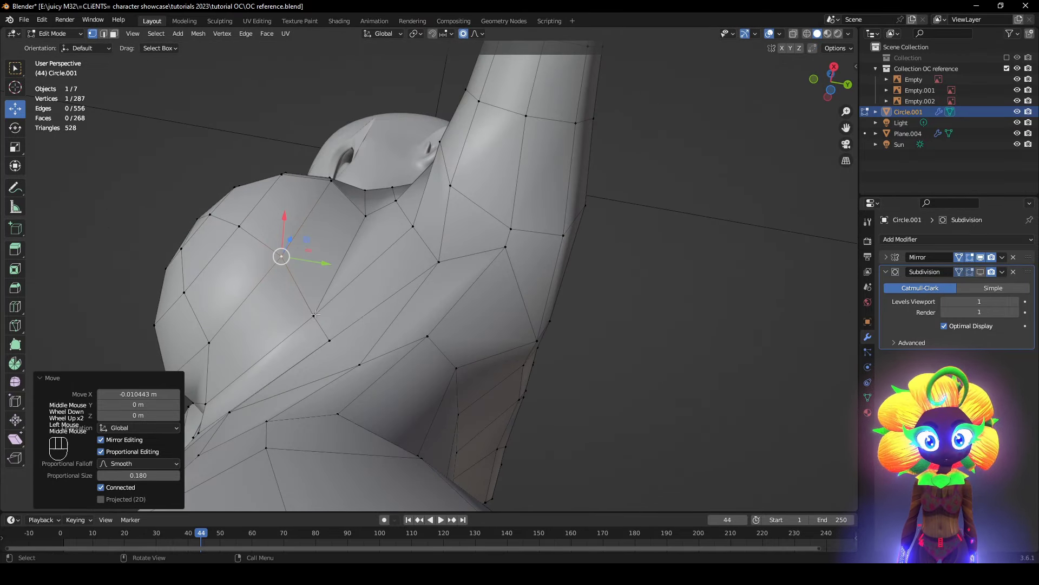
{"action": "left_click", "coordinate": [320, 285]}
{"action": "middle_click_drag", "start_coordinate": [320, 285], "coordinate": [359, 355]}
{"action": "left_click", "coordinate": [337, 265], "text": "alt"}
{"action": "scroll", "coordinate": [336, 257], "scroll_direction": "down", "scroll_amount": 1}
{"action": "middle_click_drag", "start_coordinate": [335, 252], "coordinate": [331, 303]}
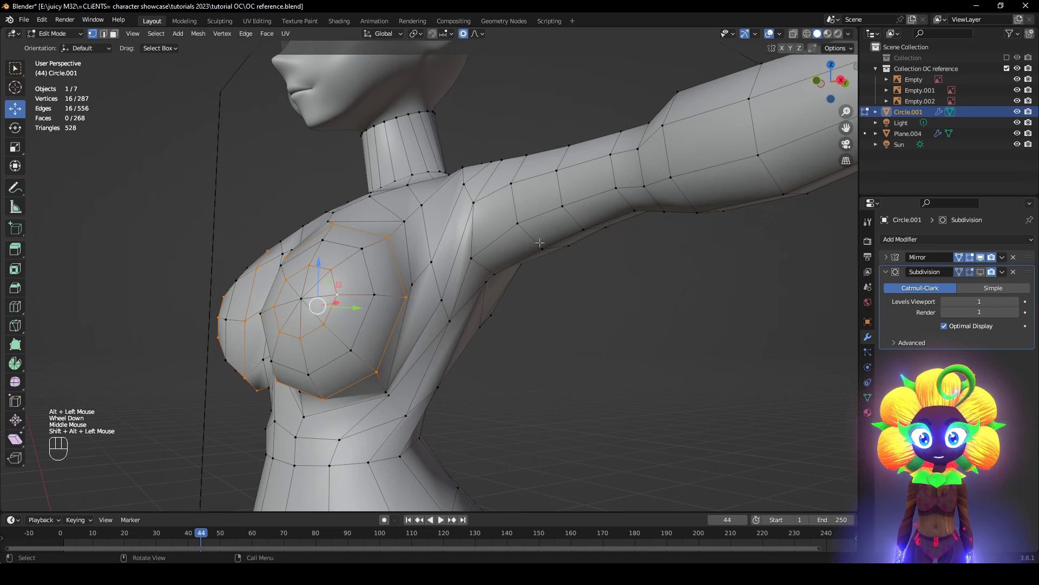
{"action": "middle_click_drag", "start_coordinate": [539, 243], "coordinate": [568, 294]}
{"action": "right_click", "coordinate": [569, 295]}
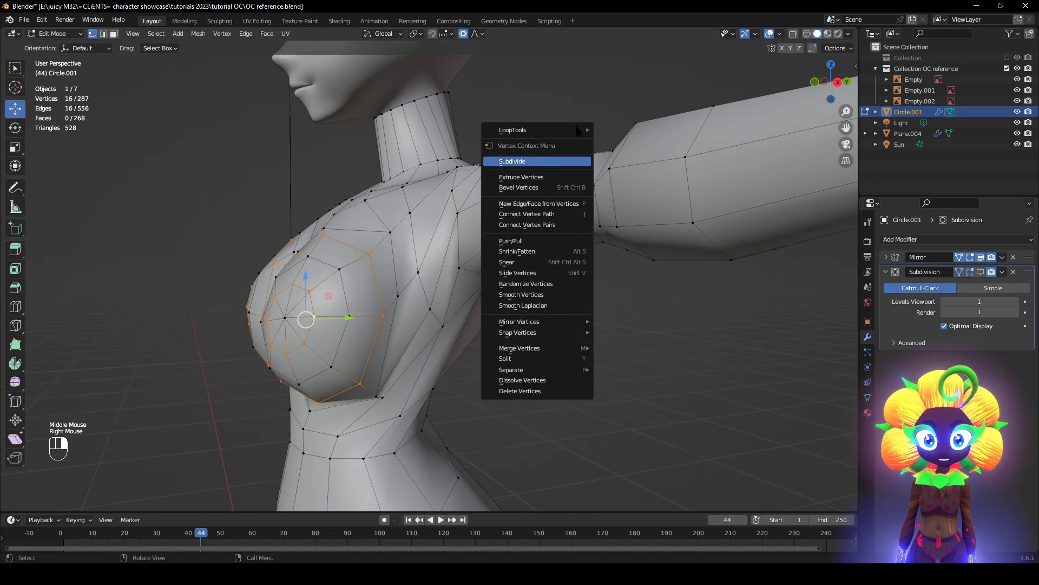
{"action": "left_click", "coordinate": [627, 140]}
- Round the middle edge loop of the breast with LoopTools Circle and show the Subdivision display
{"action": "middle_click_drag", "start_coordinate": [411, 303], "coordinate": [381, 332]}
{"action": "left_click", "coordinate": [382, 332], "text": "alt"}
{"action": "right_click", "coordinate": [641, 288]}
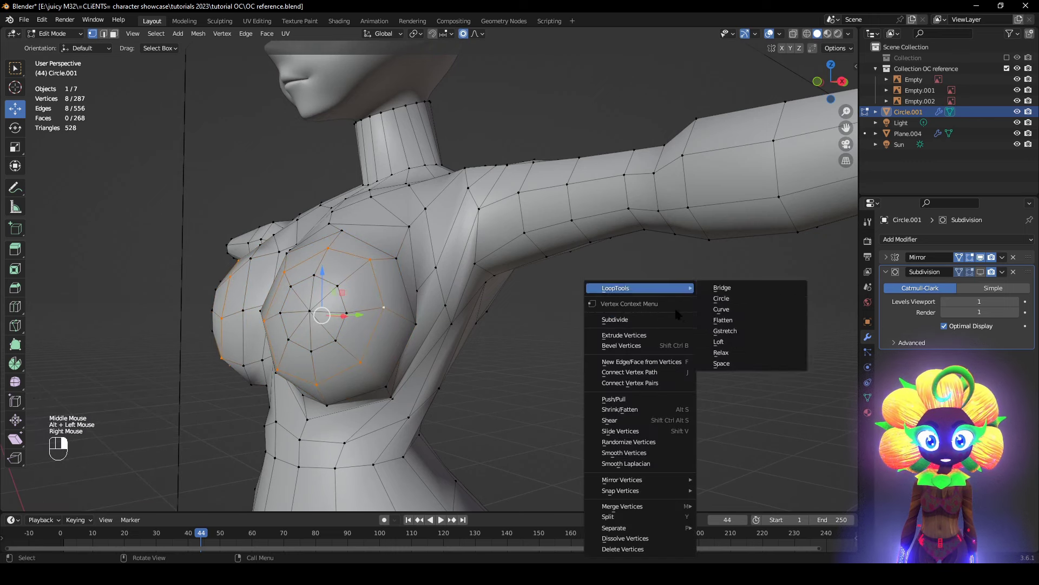
{"action": "left_click", "coordinate": [726, 300]}
{"action": "middle_click_drag", "start_coordinate": [719, 348], "coordinate": [660, 367]}
{"action": "left_click", "coordinate": [981, 272]}
{"action": "left_click", "coordinate": [656, 369]}
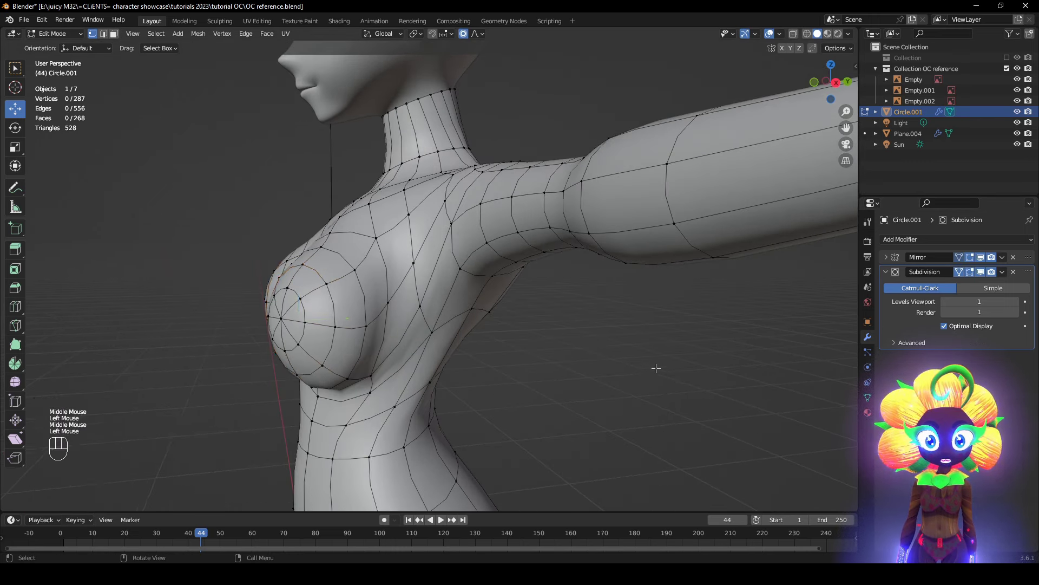
- Examine the smoothed bust and armpit from the side with the overlays hidden, then restore the overlays
{"action": "scroll", "coordinate": [641, 249], "scroll_direction": "up", "scroll_amount": 1}
{"action": "middle_click_drag", "start_coordinate": [640, 248], "coordinate": [707, 131]}
{"action": "scroll", "coordinate": [705, 322], "scroll_direction": "down", "scroll_amount": 1}
{"action": "scroll", "coordinate": [707, 131], "scroll_direction": "up", "scroll_amount": 1}
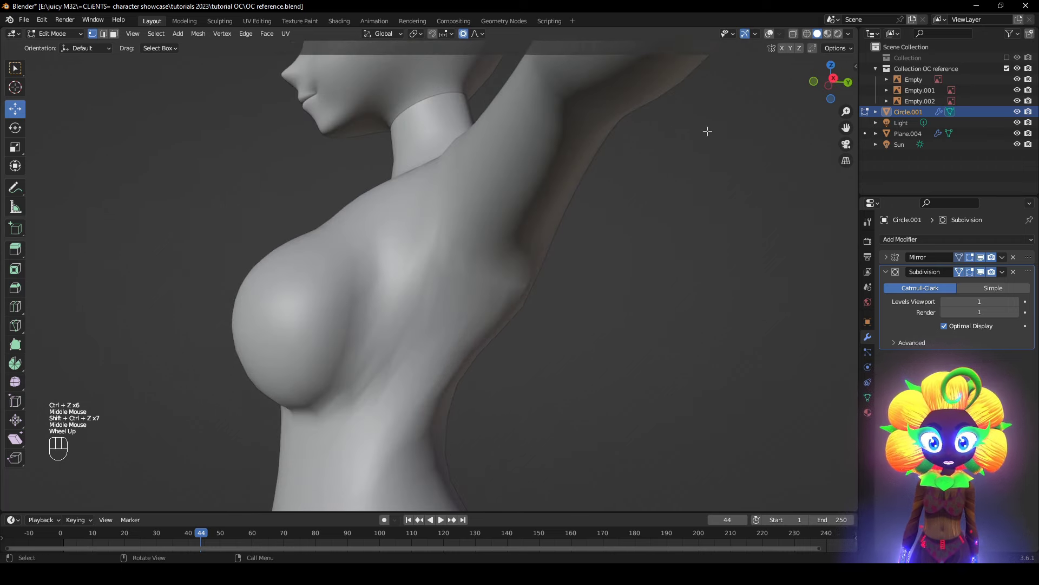
{"action": "left_click", "coordinate": [770, 33]}
{"action": "middle_click_drag", "start_coordinate": [542, 303], "coordinate": [596, 330]}
- Hide the Subdivision display, select the edge at the breast's lower outer crease and smooth its vertices
{"action": "left_click", "coordinate": [980, 272]}
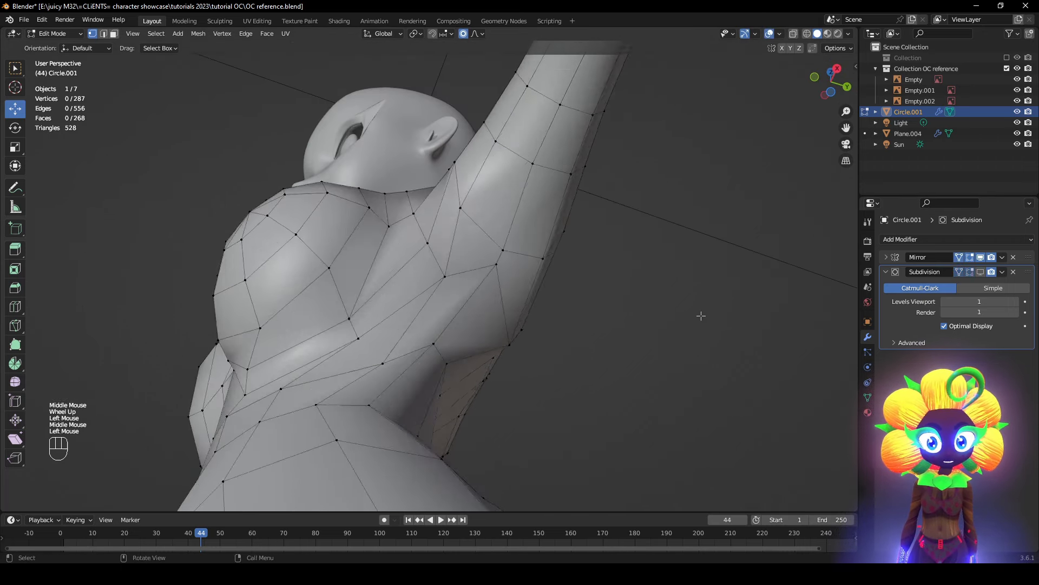
{"action": "middle_click_drag", "start_coordinate": [698, 313], "coordinate": [467, 133]}
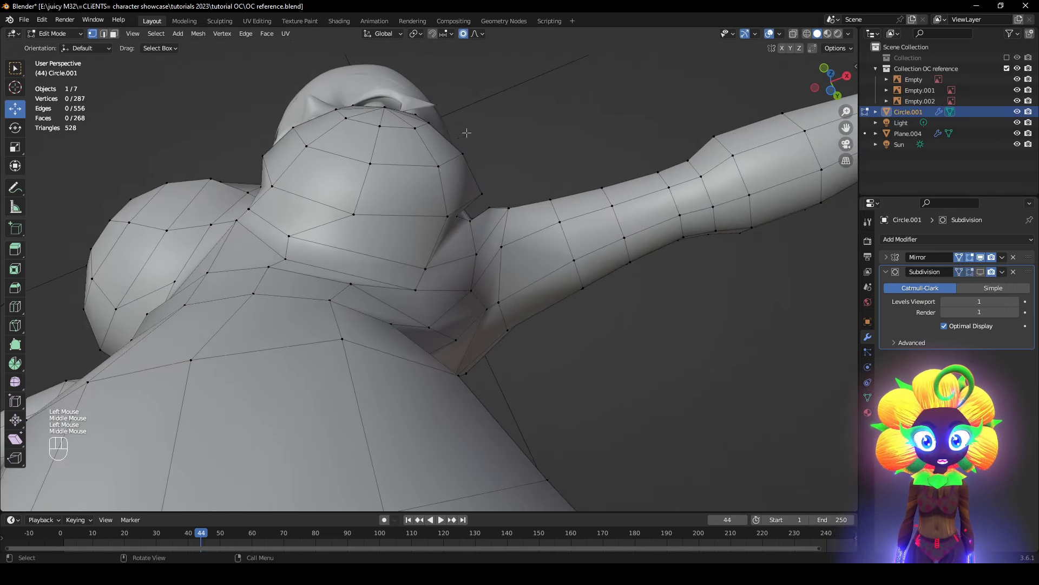
{"action": "left_click", "coordinate": [426, 268]}
{"action": "middle_click_drag", "start_coordinate": [425, 269], "coordinate": [348, 406]}
{"action": "scroll", "coordinate": [351, 411], "scroll_direction": "down", "scroll_amount": 1}
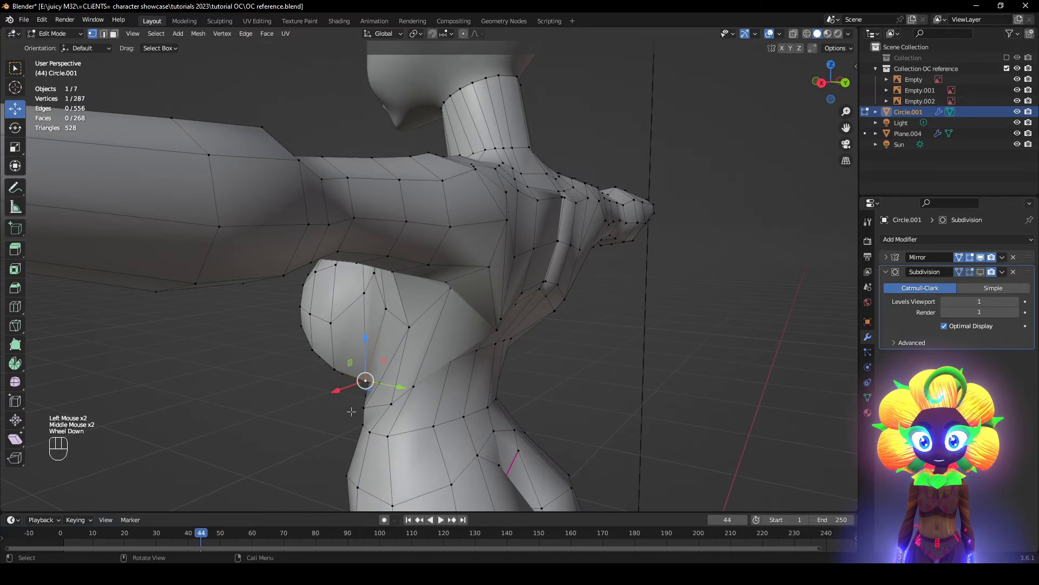
{"action": "right_click", "coordinate": [634, 442]}
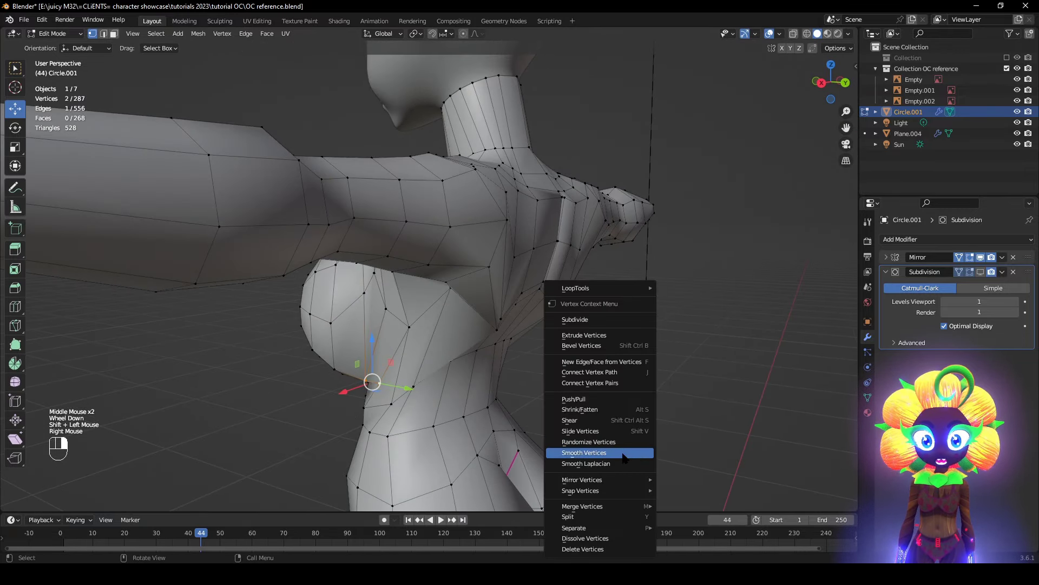
{"action": "left_click", "coordinate": [623, 454]}
- Move the edge under the breast about 0.005 m in X and -0.017 m in Z
{"action": "middle_click_drag", "start_coordinate": [606, 452], "coordinate": [454, 422]}
{"action": "scroll", "coordinate": [526, 447], "scroll_direction": "up", "scroll_amount": 2}
{"action": "left_click", "coordinate": [557, 471]}
{"action": "middle_click_drag", "start_coordinate": [455, 422], "coordinate": [316, 345], "text": "shift"}
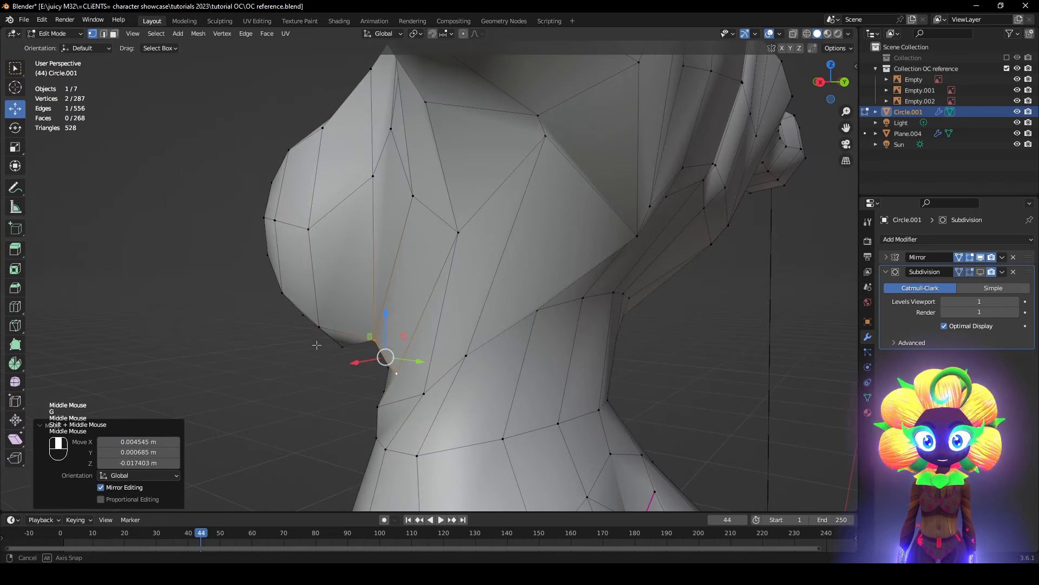
- Adjust the two outer vertices below the breast, moving the upper about -0.004 m in X and the lower about -0.006 m in Y
{"action": "middle_click_drag", "start_coordinate": [393, 334], "coordinate": [455, 297]}
{"action": "key", "text": "g"}
{"action": "left_click", "coordinate": [501, 319]}
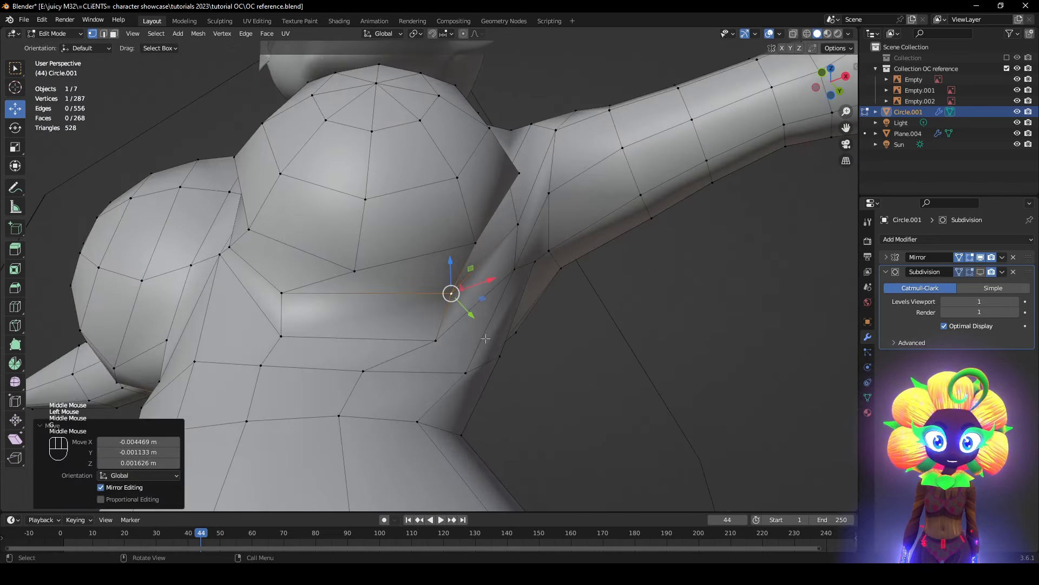
{"action": "left_click", "coordinate": [436, 330]}
{"action": "mouse_move", "coordinate": [491, 347]}
{"action": "middle_mouse_down"}
{"action": "mouse_move", "coordinate": [516, 361]}
{"action": "mouse_move", "coordinate": [481, 360]}
{"action": "middle_mouse_up"}
{"action": "left_click", "coordinate": [418, 332]}
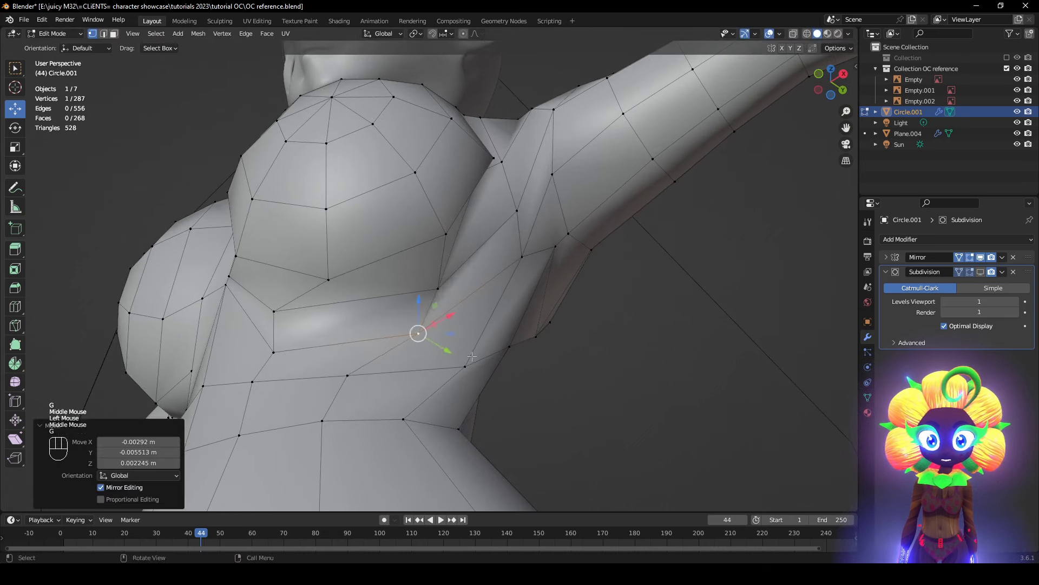
- Move the vertex on the side of the ribcage below the armpit upward to even out the surrounding faces
{"action": "middle_click_drag", "start_coordinate": [418, 332], "coordinate": [450, 383]}
{"action": "left_click", "coordinate": [527, 229]}
{"action": "middle_click_drag", "start_coordinate": [534, 292], "coordinate": [482, 352]}
{"action": "middle_click_drag", "start_coordinate": [482, 374], "coordinate": [567, 330], "text": "shift"}
{"action": "key", "text": "g"}
{"action": "key", "text": "g"}
{"action": "left_click", "coordinate": [444, 289]}
{"action": "scroll", "coordinate": [444, 290], "scroll_direction": "down", "scroll_amount": 2}
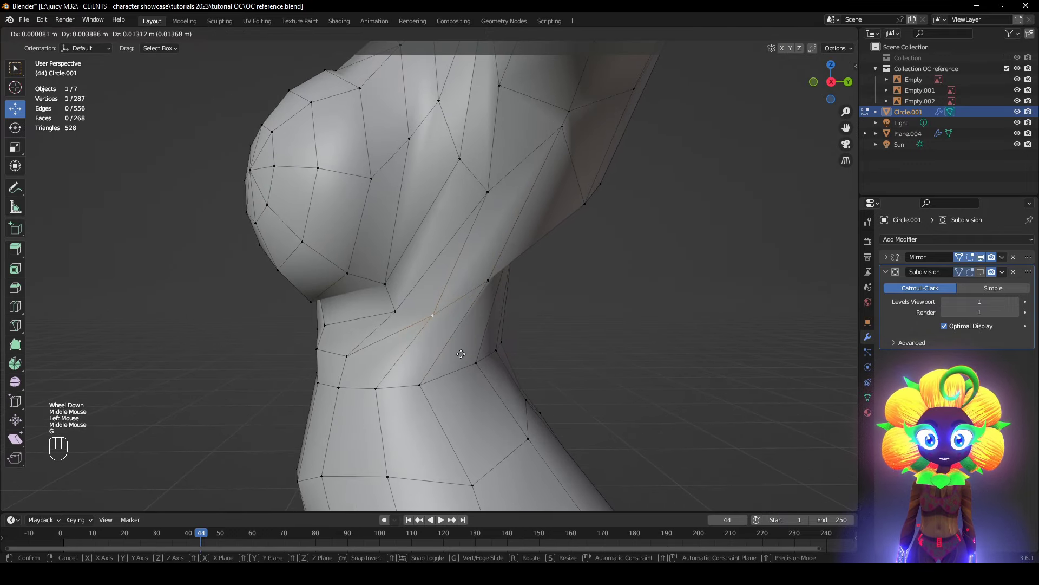
- Slide the vertex in front of the armpit along its edge by a factor of 0.122
{"action": "middle_click_drag", "start_coordinate": [501, 338], "coordinate": [490, 344]}
{"action": "middle_click_drag", "start_coordinate": [482, 298], "coordinate": [593, 370], "text": "shift"}
{"action": "scroll", "coordinate": [563, 357], "scroll_direction": "up", "scroll_amount": 1}
{"action": "left_click", "coordinate": [436, 304]}
{"action": "mouse_move", "coordinate": [441, 309]}
{"action": "middle_mouse_down"}
{"action": "mouse_move", "coordinate": [421, 331]}
{"action": "mouse_move", "coordinate": [433, 299]}
{"action": "middle_mouse_up"}
{"action": "left_click", "coordinate": [424, 333]}
{"action": "key", "text": "g"}
{"action": "key", "text": "g"}
{"action": "middle_click_drag", "start_coordinate": [443, 373], "coordinate": [514, 367]}
{"action": "left_click", "coordinate": [480, 362]}
{"action": "left_click", "coordinate": [506, 361]}
{"action": "mouse_move", "coordinate": [441, 330]}
{"action": "middle_mouse_down", "text": "shift"}
{"action": "mouse_move", "coordinate": [437, 379]}
{"action": "mouse_move", "coordinate": [455, 324]}
{"action": "middle_mouse_up", "text": "shift"}
- Smooth the vertices of the edge at the inner top of the breast and show the Subdivision display again
{"action": "left_click", "coordinate": [444, 393]}
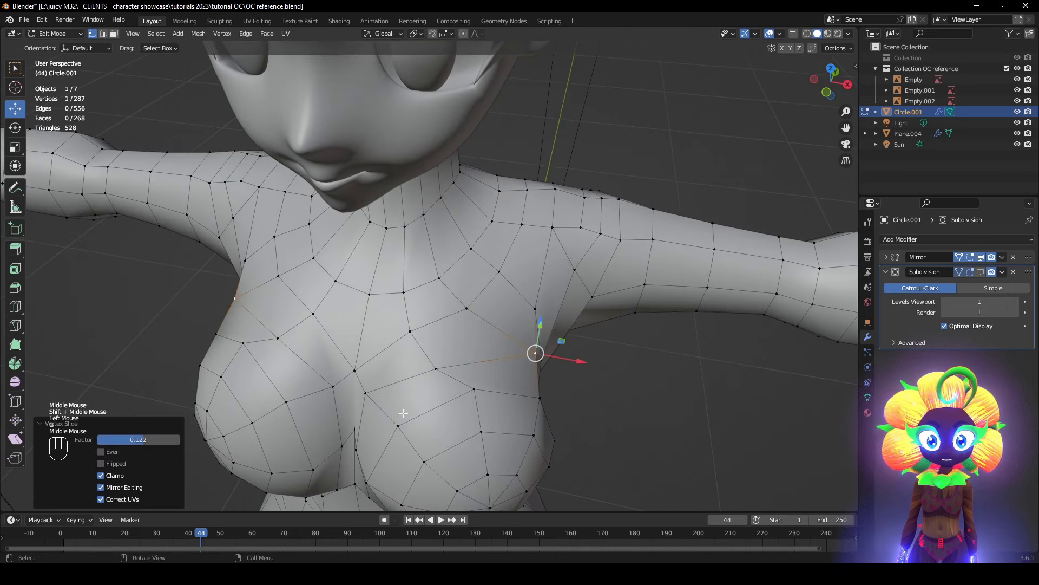
{"action": "scroll", "coordinate": [456, 282], "scroll_direction": "up", "scroll_amount": 4}
{"action": "middle_click_drag", "start_coordinate": [456, 282], "coordinate": [503, 291]}
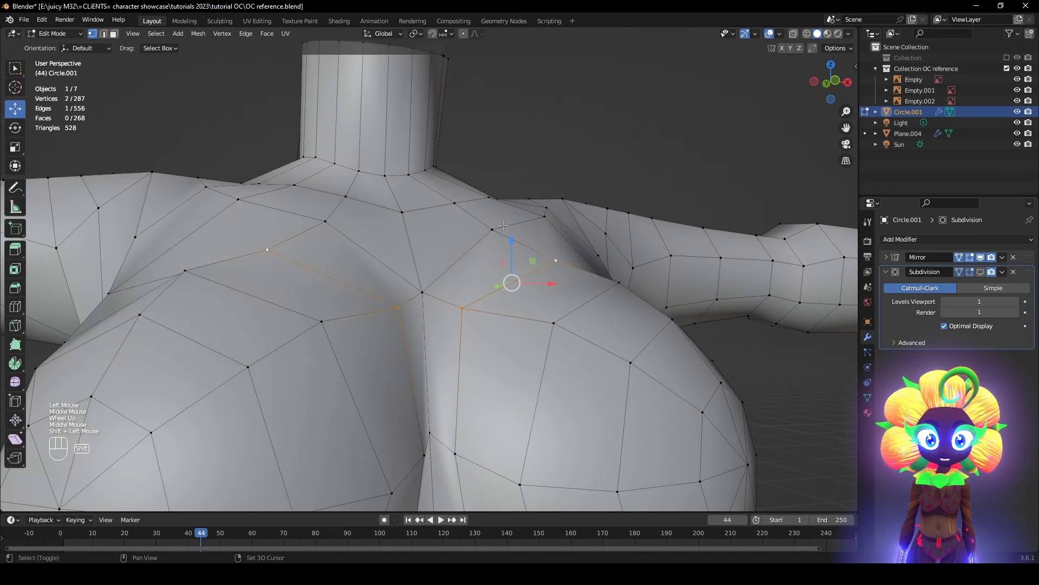
{"action": "right_click", "coordinate": [607, 231]}
{"action": "left_click", "coordinate": [608, 231]}
{"action": "middle_click_drag", "start_coordinate": [601, 238], "coordinate": [622, 278]}
{"action": "left_click", "coordinate": [787, 340]}
{"action": "scroll", "coordinate": [787, 339], "scroll_direction": "down", "scroll_amount": 1}
{"action": "left_click", "coordinate": [980, 272]}
{"action": "scroll", "coordinate": [677, 336], "scroll_direction": "down", "scroll_amount": 2}
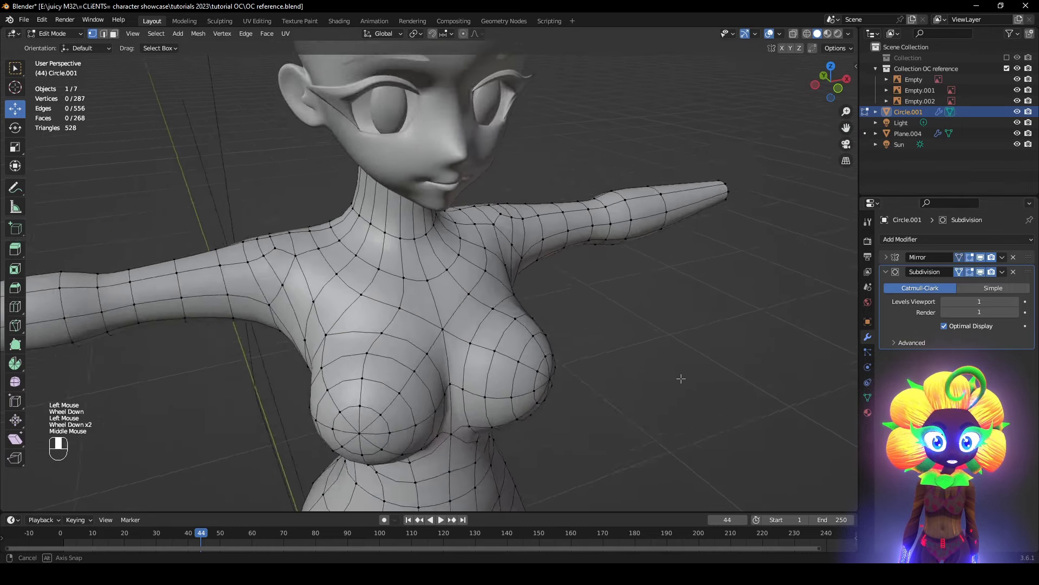
- Dissolve the vertical edges beside the front centre line, from the neck's top rim down to the upper chest
{"action": "middle_click_drag", "start_coordinate": [677, 336], "coordinate": [649, 379]}
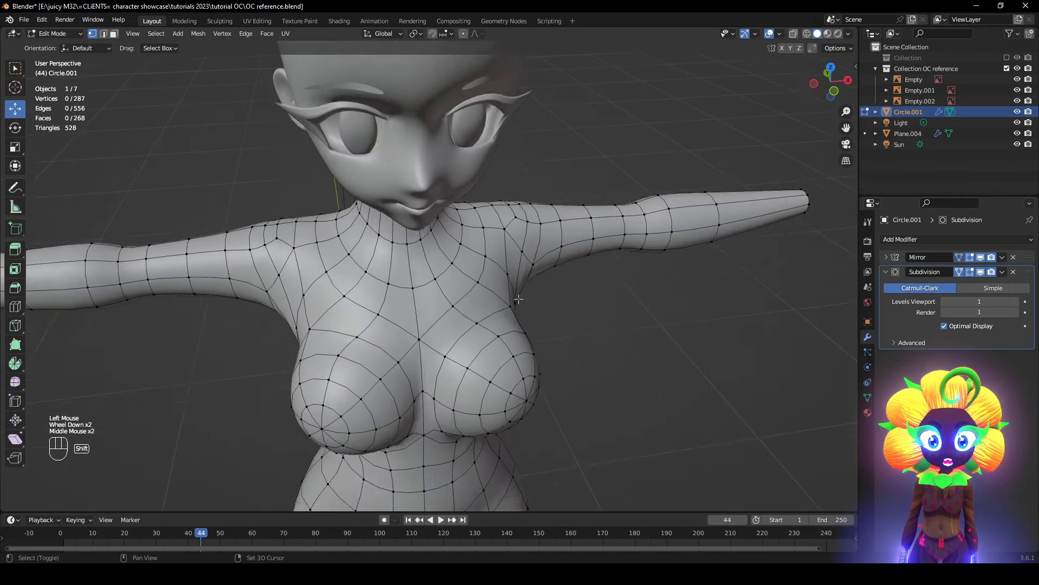
{"action": "middle_click_drag", "start_coordinate": [655, 146], "coordinate": [720, 167], "text": "shift"}
{"action": "scroll", "coordinate": [723, 152], "scroll_direction": "up", "scroll_amount": 2}
{"action": "middle_click_drag", "start_coordinate": [723, 130], "coordinate": [738, 112]}
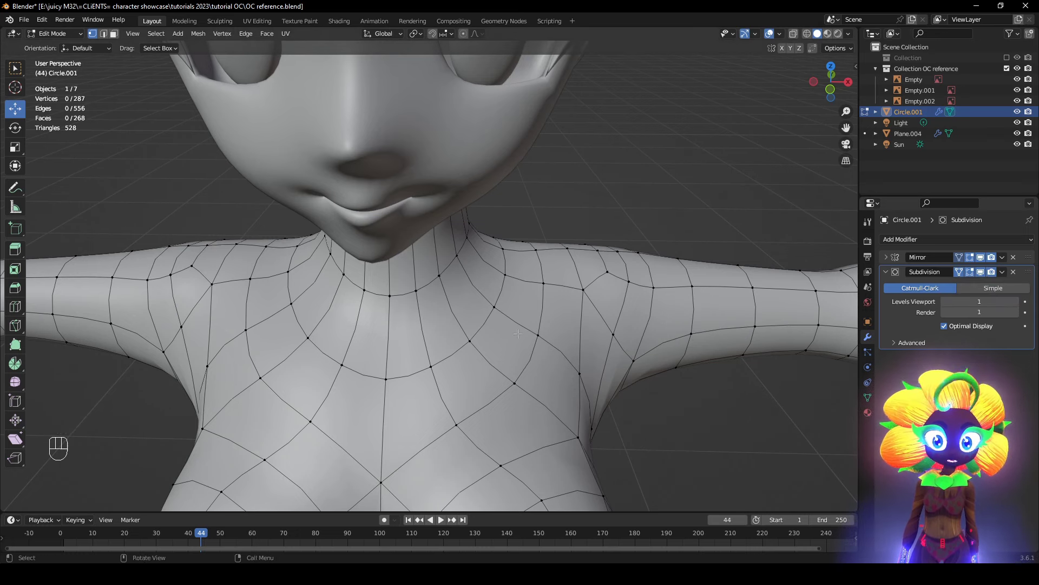
{"action": "middle_click_drag", "start_coordinate": [518, 333], "coordinate": [516, 297]}
{"action": "middle_click_drag", "start_coordinate": [516, 297], "coordinate": [546, 389], "text": "shift"}
{"action": "scroll", "coordinate": [546, 388], "scroll_direction": "up", "scroll_amount": 1}
{"action": "middle_click_drag", "start_coordinate": [481, 344], "coordinate": [460, 316]}
{"action": "left_click", "coordinate": [460, 315]}
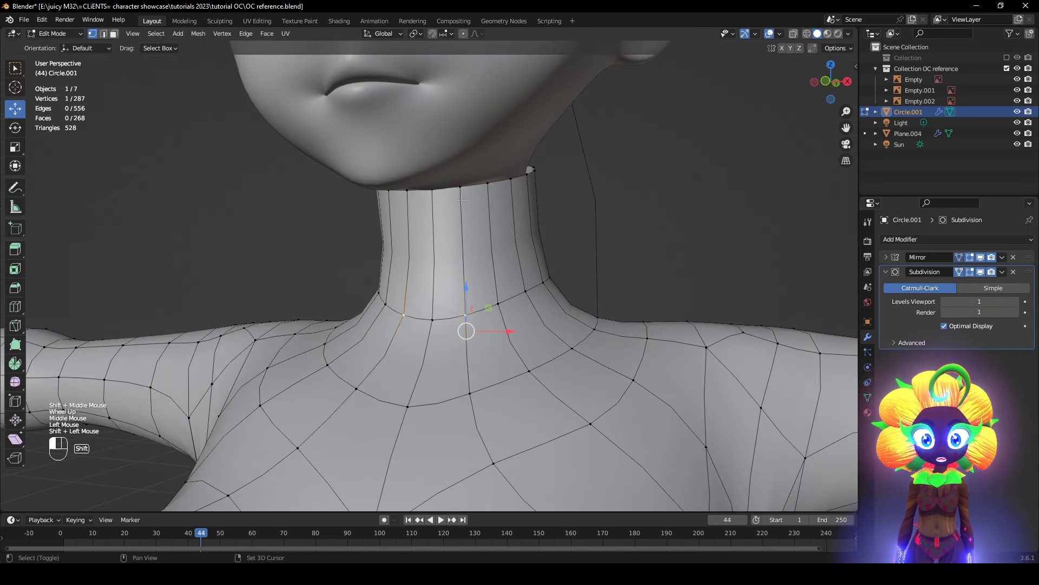
{"action": "middle_click_drag", "start_coordinate": [501, 375], "coordinate": [520, 388]}
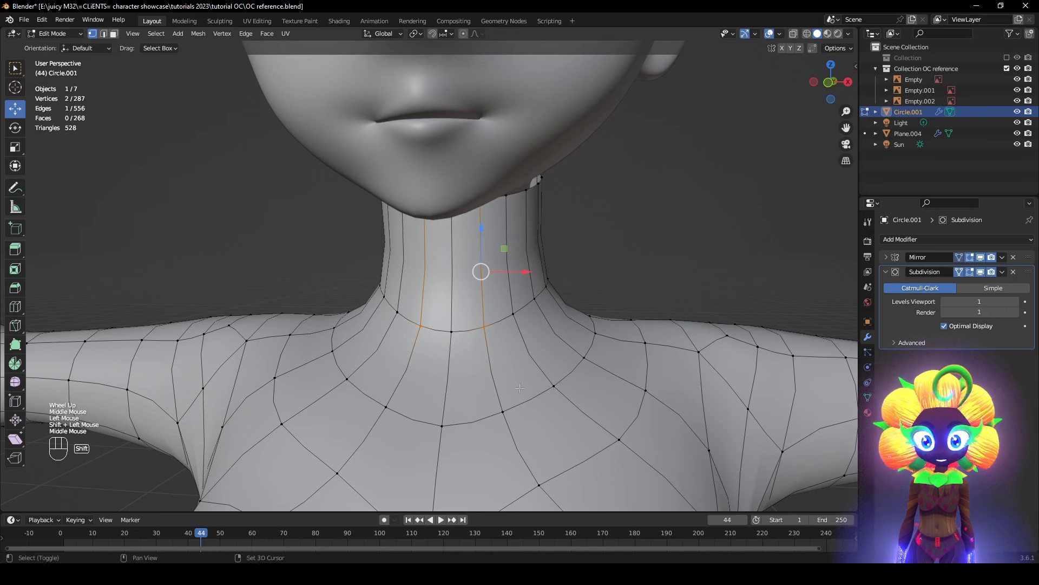
{"action": "key", "text": "x"}
{"action": "left_click", "coordinate": [737, 343]}
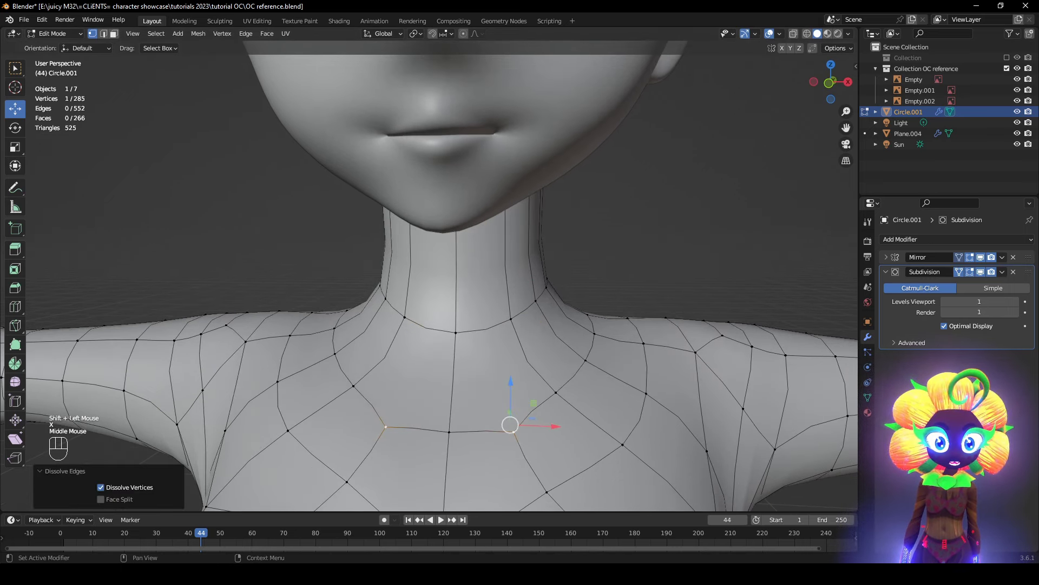
- Hide the Subdivision display and knife-cut new edges from the neck base across the upper chest to the centre line
{"action": "left_click", "coordinate": [981, 272]}
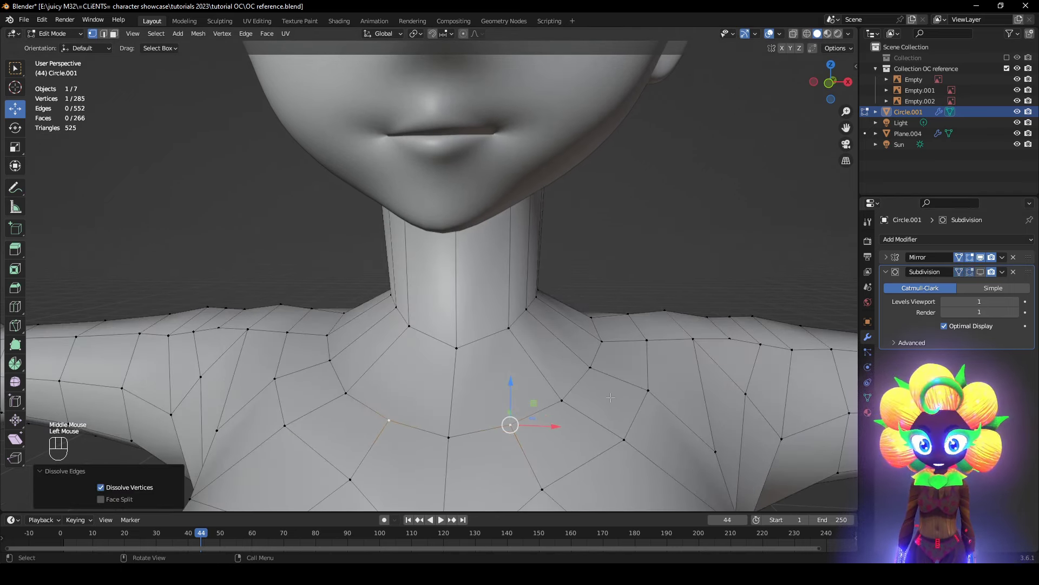
{"action": "key", "text": "k"}
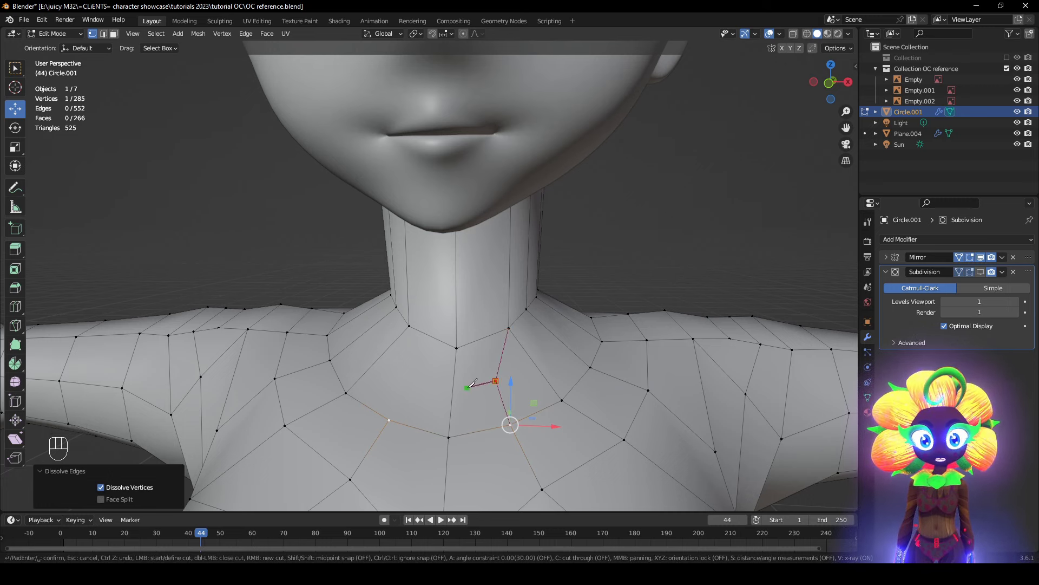
{"action": "left_click", "coordinate": [461, 386], "text": "shift"}
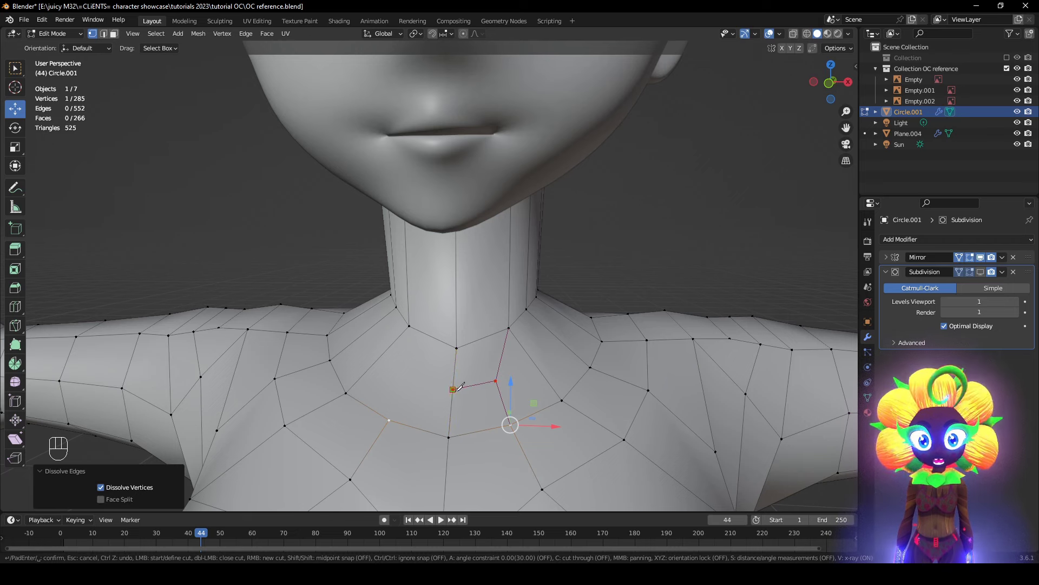
{"action": "key", "text": "Return"}
{"action": "middle_click_drag", "start_coordinate": [646, 358], "coordinate": [604, 364]}
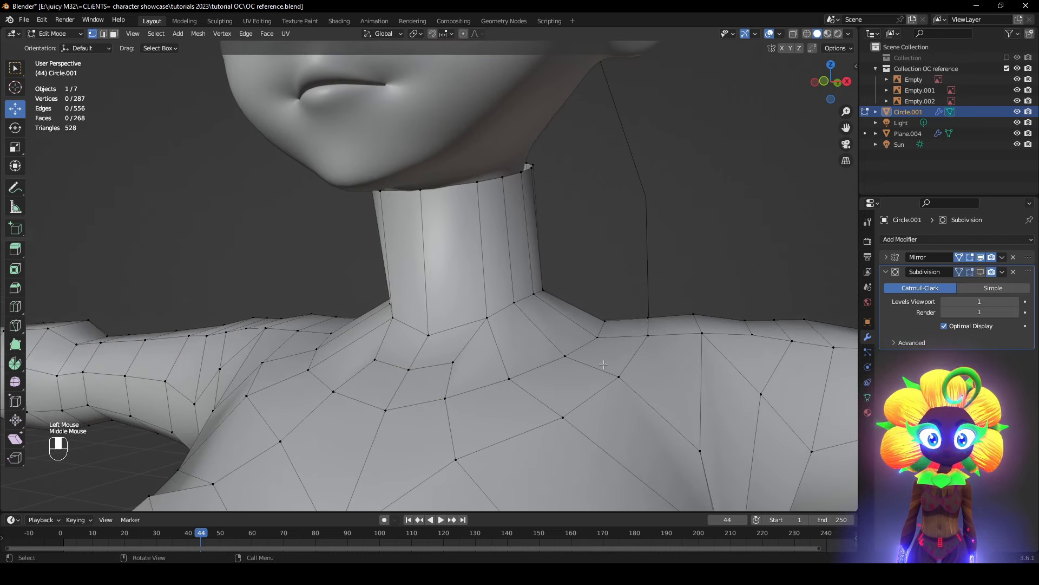
- Round the neck's top edge loop with LoopTools Circle and rotate it -11.5° about the Z axis
{"action": "right_click", "coordinate": [722, 205]}
{"action": "mouse_move", "coordinate": [693, 36]}
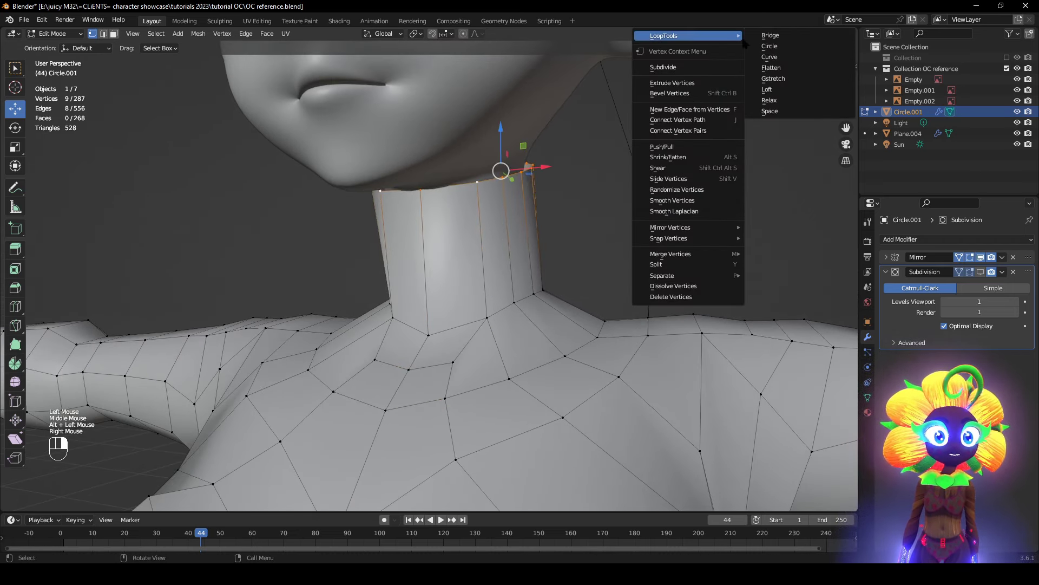
{"action": "left_click", "coordinate": [754, 47]}
{"action": "key", "text": "z"}
{"action": "middle_click_drag", "start_coordinate": [555, 197], "coordinate": [557, 308], "text": "shift"}
{"action": "mouse_move", "coordinate": [620, 302]}
{"action": "middle_mouse_down"}
{"action": "mouse_move", "coordinate": [638, 303]}
{"action": "mouse_move", "coordinate": [622, 302]}
{"action": "middle_mouse_up"}
{"action": "key", "text": "r"}
{"action": "key", "text": "z"}
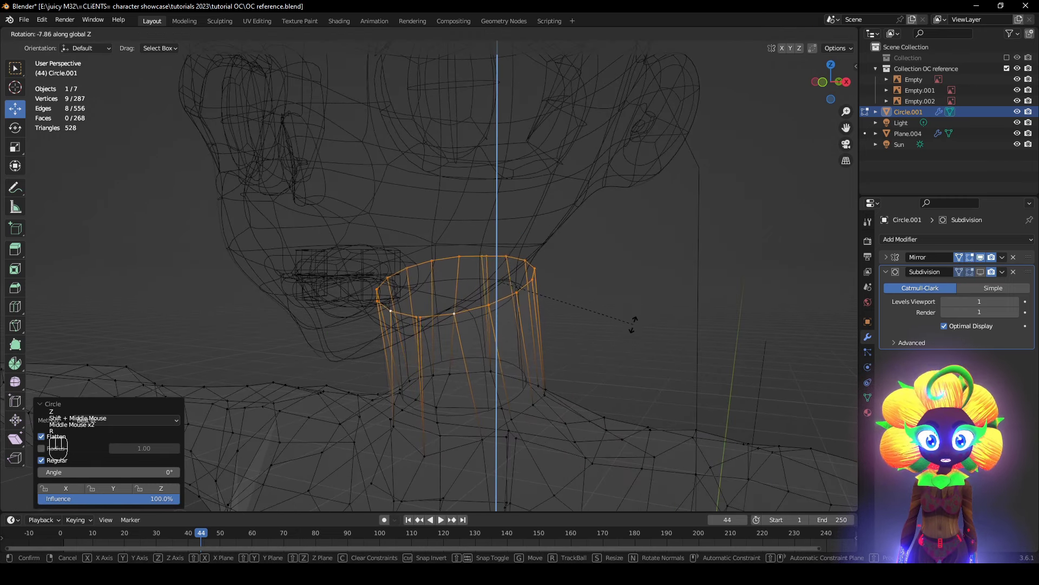
{"action": "left_click", "coordinate": [679, 270]}
- Reapply LoopTools Circle to the neck's top loop, rotating it -3.31° about Z between the two applications, and return to solid shading
{"action": "right_click", "coordinate": [678, 270]}
{"action": "mouse_move", "coordinate": [678, 270]}
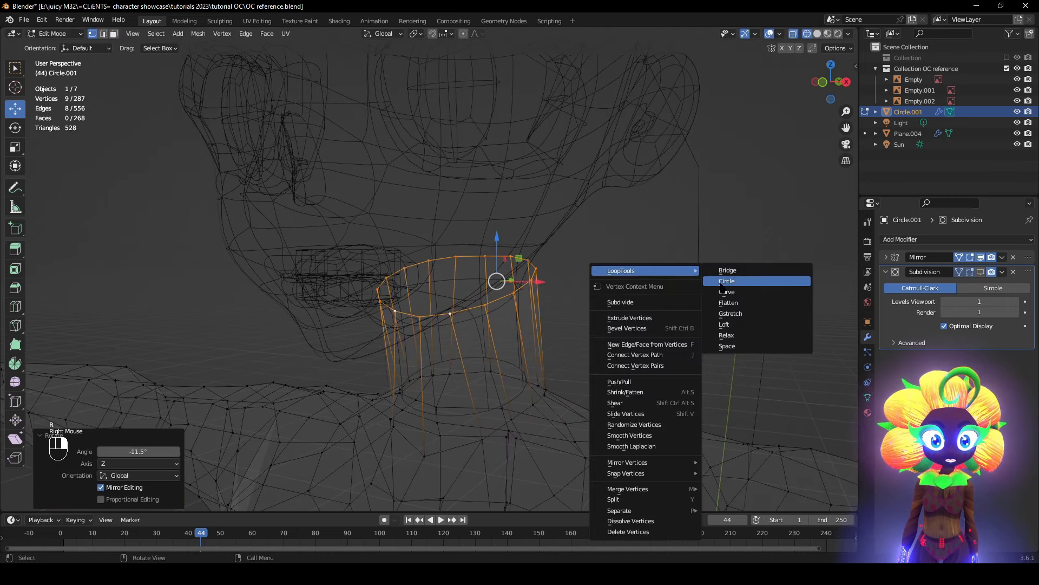
{"action": "left_click", "coordinate": [727, 281]}
{"action": "key", "text": "r"}
{"action": "key", "text": "z"}
{"action": "left_click", "coordinate": [710, 255]}
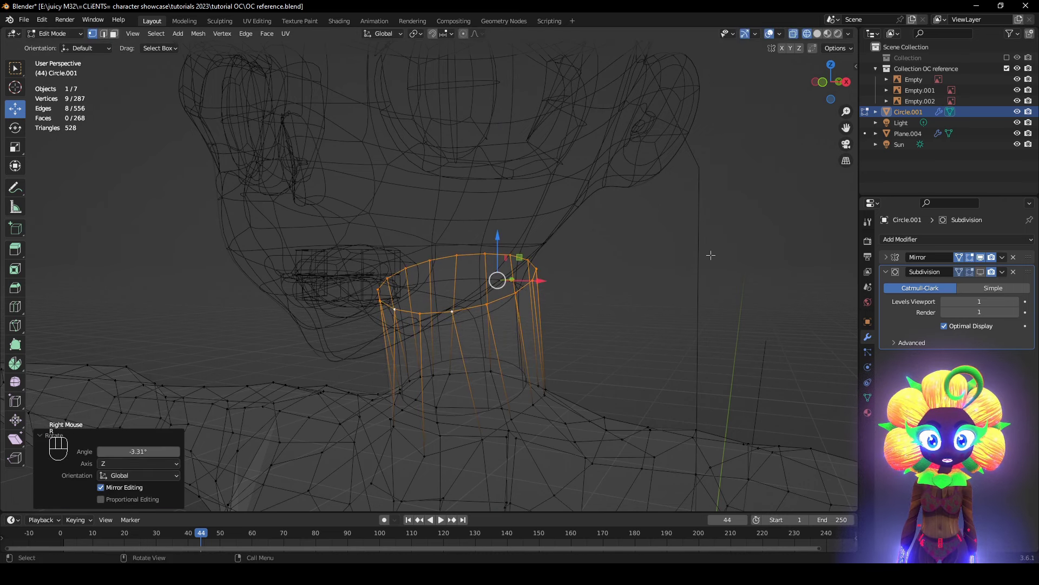
{"action": "right_click", "coordinate": [710, 255]}
{"action": "mouse_move", "coordinate": [711, 255]}
{"action": "left_click", "coordinate": [754, 267]}
{"action": "middle_click_drag", "start_coordinate": [669, 356], "coordinate": [689, 278], "text": "shift"}
{"action": "key", "text": "z"}
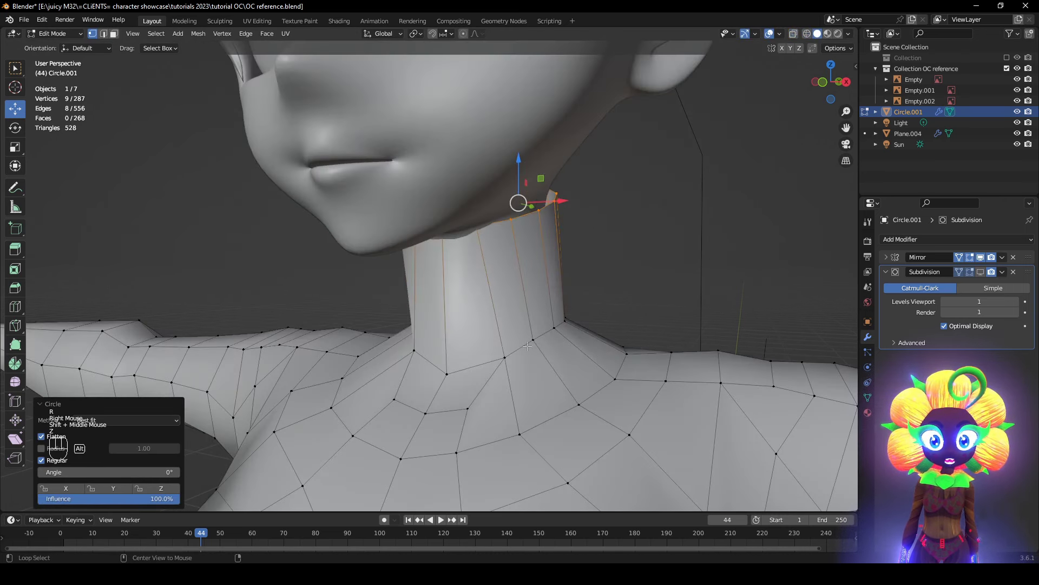
- Round the edge loop at the base of the neck with LoopTools Circle
{"action": "left_click", "coordinate": [526, 345], "text": "alt"}
{"action": "right_click", "coordinate": [660, 240]}
{"action": "mouse_move", "coordinate": [698, 240]}
{"action": "left_click", "coordinate": [737, 255]}
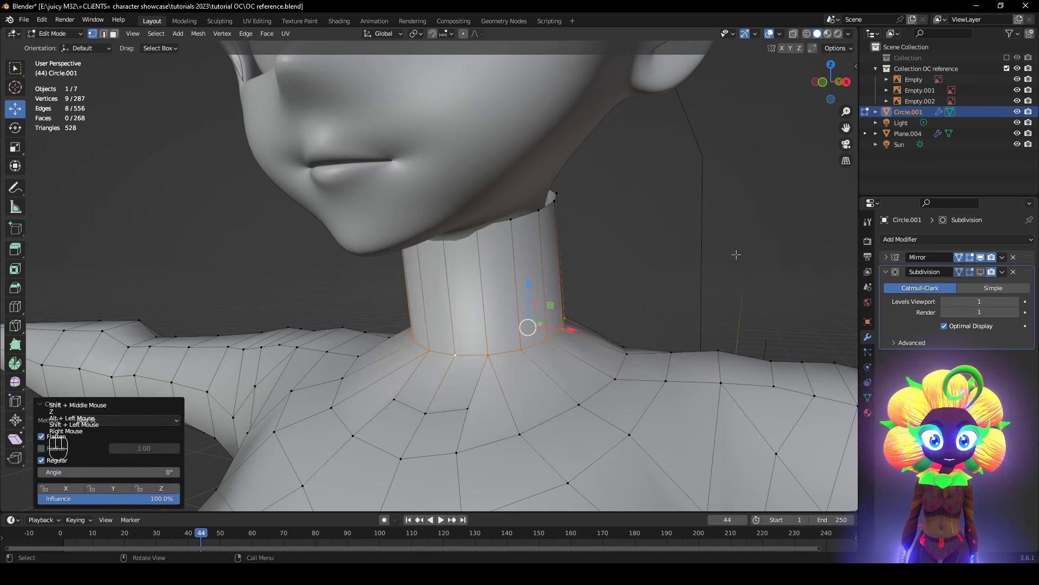
- Move the neck's base loop about -0.006 m in Y and -0.002 m in Z to match the side reference
{"action": "key", "text": "z"}
{"action": "mouse_move", "coordinate": [619, 347]}
{"action": "middle_mouse_down"}
{"action": "mouse_move", "coordinate": [587, 373]}
{"action": "mouse_move", "coordinate": [550, 372]}
{"action": "middle_mouse_up"}
{"action": "key", "text": "z"}
{"action": "middle_click_drag", "start_coordinate": [712, 363], "coordinate": [726, 346], "text": "alt"}
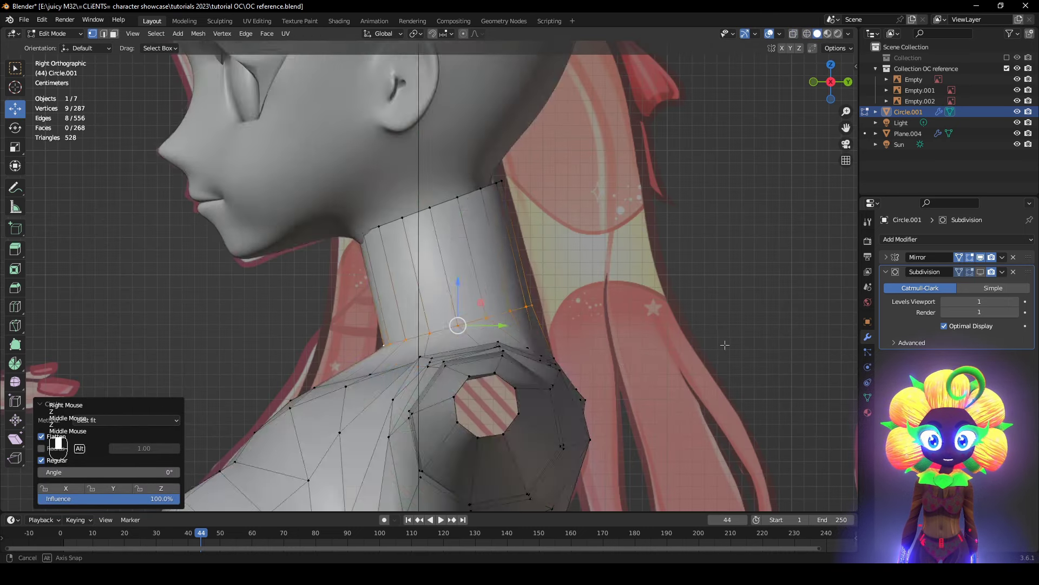
{"action": "key", "text": "z"}
{"action": "key", "text": "g"}
{"action": "left_click", "coordinate": [682, 360]}
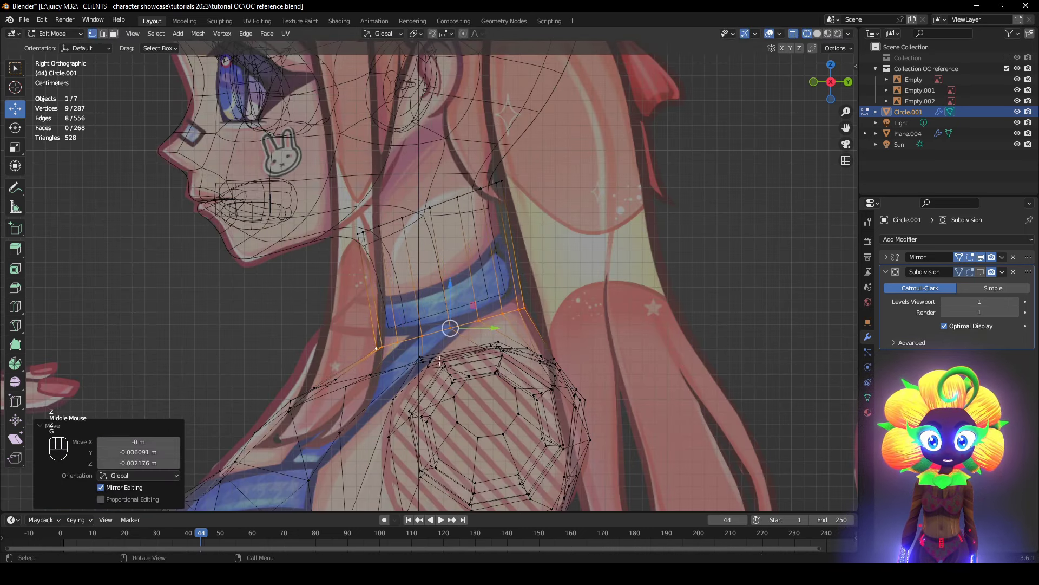
{"action": "key", "text": "z"}
- Select the front centre vertex of the neck's base loop and enable proportional editing in the side wireframe view
{"action": "middle_click_drag", "start_coordinate": [439, 360], "coordinate": [649, 401]}
{"action": "left_click", "coordinate": [412, 372]}
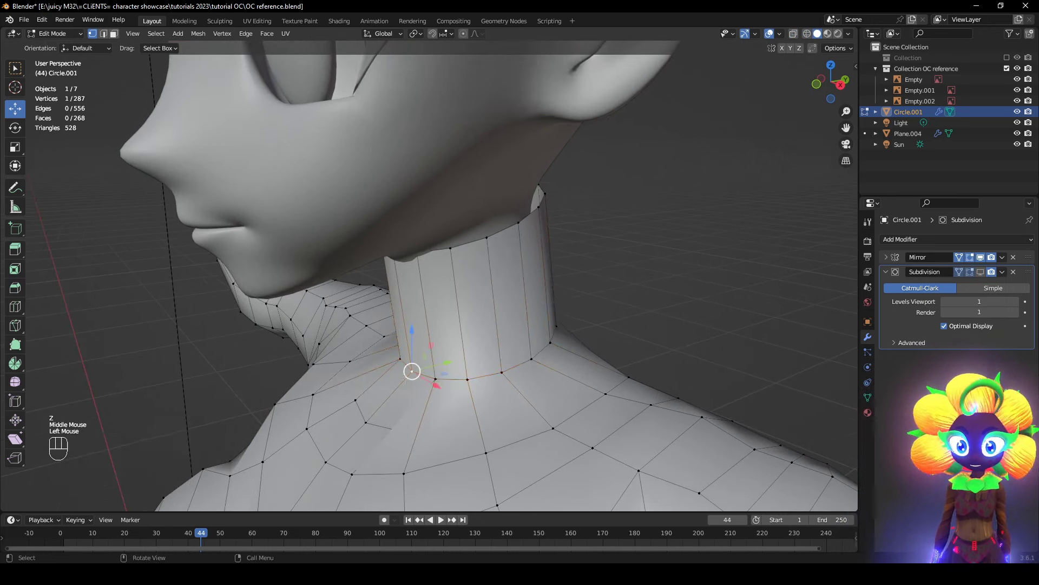
{"action": "middle_click_drag", "start_coordinate": [415, 373], "coordinate": [506, 48], "text": "alt"}
{"action": "left_click", "coordinate": [463, 34]}
{"action": "key", "text": "z"}
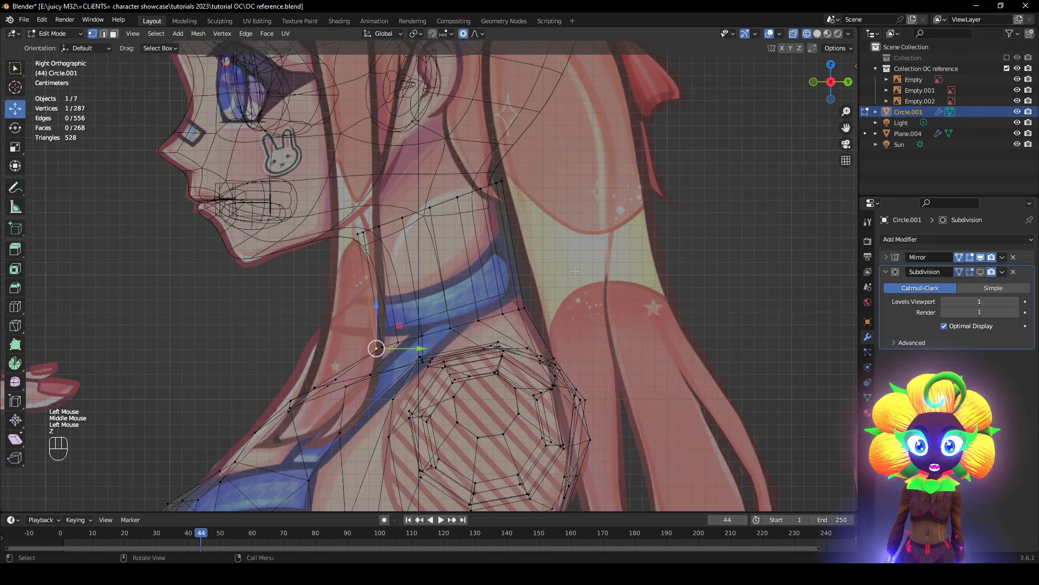
- Try to pull the neck's front base vertex about -0.020 m in Y and 0.011 m in Z with proportional editing
{"action": "key", "text": "g"}
{"action": "left_click", "coordinate": [544, 271]}
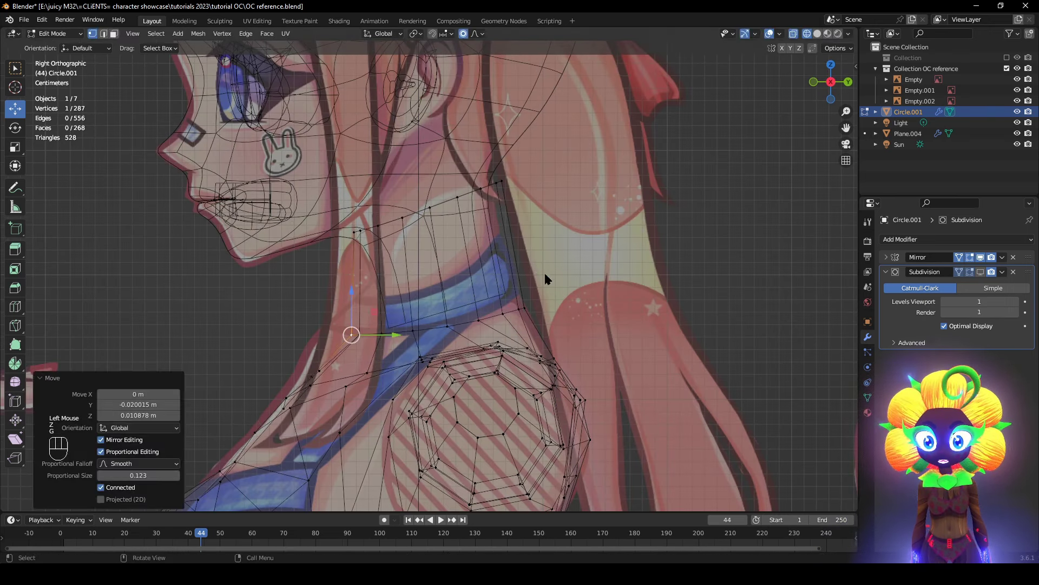
{"action": "key", "text": "z"}
{"action": "mouse_move", "coordinate": [544, 271]}
{"action": "middle_mouse_down"}
{"action": "mouse_move", "coordinate": [573, 281]}
{"action": "mouse_move", "coordinate": [487, 260]}
{"action": "middle_mouse_up"}
{"action": "key", "text": "ctrl+z"}
- Add one centred loop cut around the middle of the neck
{"action": "key", "text": "ctrl+r"}
{"action": "left_click", "coordinate": [481, 256]}
{"action": "right_click", "coordinate": [503, 265]}
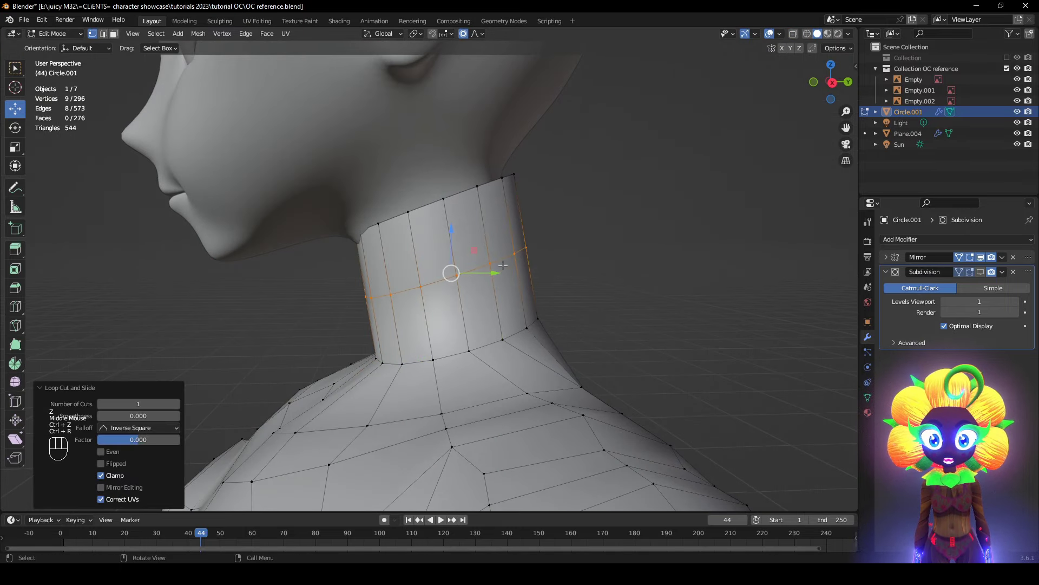
- Try to pull the neck's front base vertex forward with proportional editing and compare the shape with and without the move
{"action": "left_click", "coordinate": [378, 364]}
{"action": "mouse_move", "coordinate": [378, 363]}
{"action": "middle_mouse_down"}
{"action": "mouse_move", "coordinate": [413, 364]}
{"action": "mouse_move", "coordinate": [371, 352]}
{"action": "middle_mouse_up"}
{"action": "key", "text": "z"}
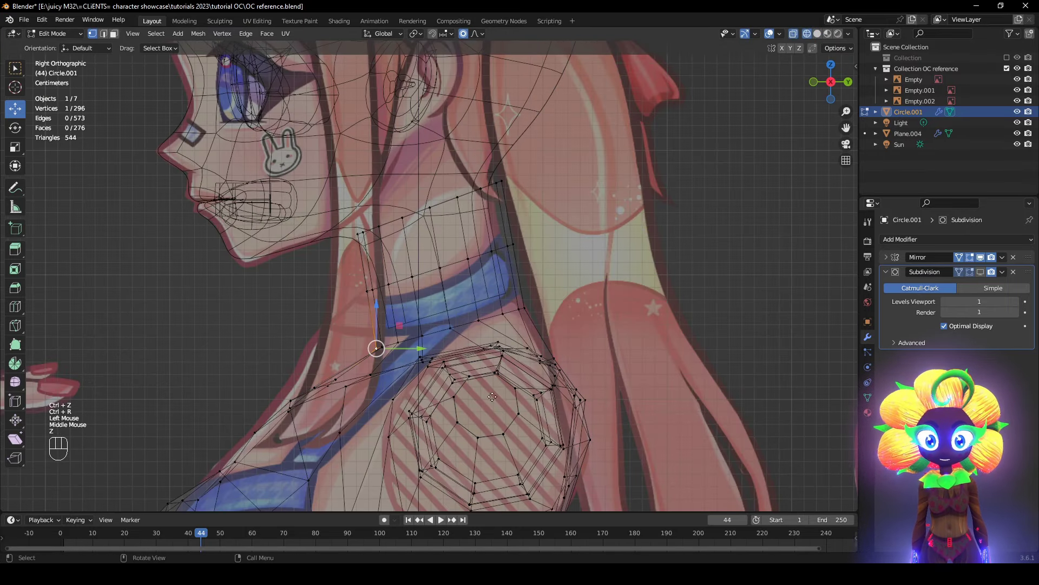
{"action": "key", "text": "g"}
{"action": "left_click", "coordinate": [470, 381]}
{"action": "key", "text": "z"}
{"action": "scroll", "coordinate": [469, 381], "scroll_direction": "down", "scroll_amount": 1}
{"action": "mouse_move", "coordinate": [433, 375]}
{"action": "middle_mouse_down"}
{"action": "mouse_move", "coordinate": [684, 360]}
{"action": "mouse_move", "coordinate": [651, 386]}
{"action": "mouse_move", "coordinate": [657, 379]}
{"action": "middle_mouse_up"}
{"action": "key", "text": "ctrl+z"}
{"action": "scroll", "coordinate": [681, 362], "scroll_direction": "down", "scroll_amount": 4}
{"action": "key", "text": "ctrl+shift+z"}
{"action": "scroll", "coordinate": [651, 386], "scroll_direction": "up", "scroll_amount": 3}
{"action": "key", "text": "ctrl+z"}
- Pull the neck's front base vertex about -0.013 m in Y and 0.005 m in Z with proportional size 0.149, and nudge it once more
{"action": "key", "text": "z"}
{"action": "key", "text": "g"}
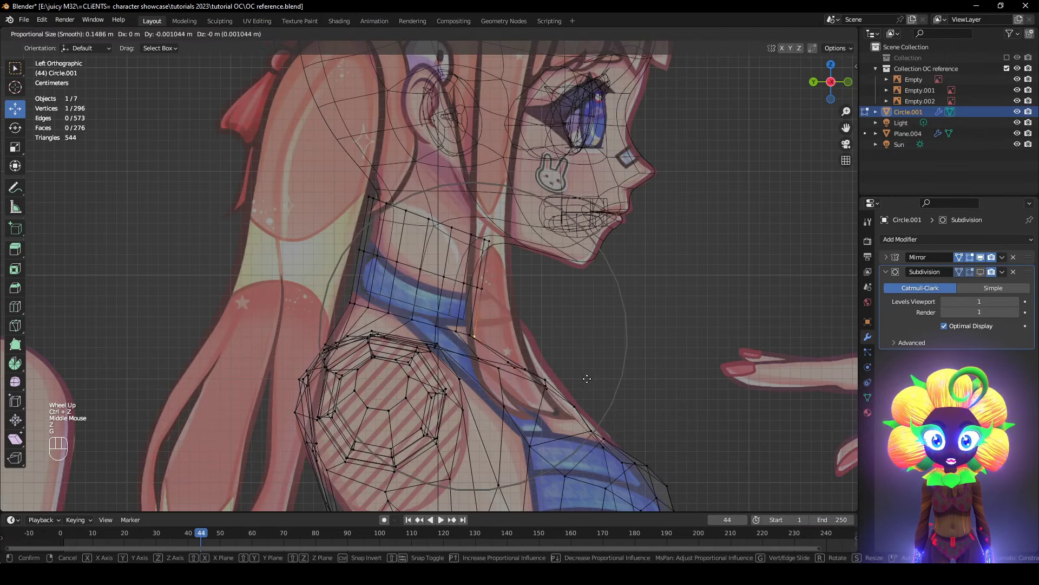
{"action": "left_click", "coordinate": [598, 374]}
{"action": "key", "text": "g"}
{"action": "scroll", "coordinate": [620, 373], "scroll_direction": "up", "scroll_amount": 1}
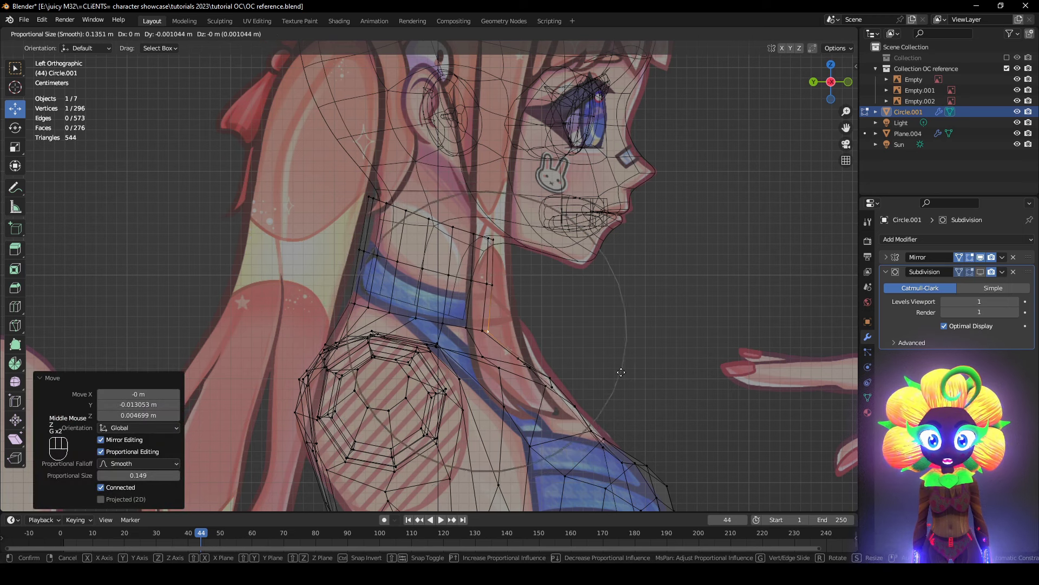
{"action": "left_click", "coordinate": [621, 372]}
{"action": "scroll", "coordinate": [560, 308], "scroll_direction": "up", "scroll_amount": 3}
{"action": "left_click", "coordinate": [536, 289]}
{"action": "key", "text": "ctrl+z"}
{"action": "key", "text": "ctrl+z"}
{"action": "key", "text": "ctrl+z"}
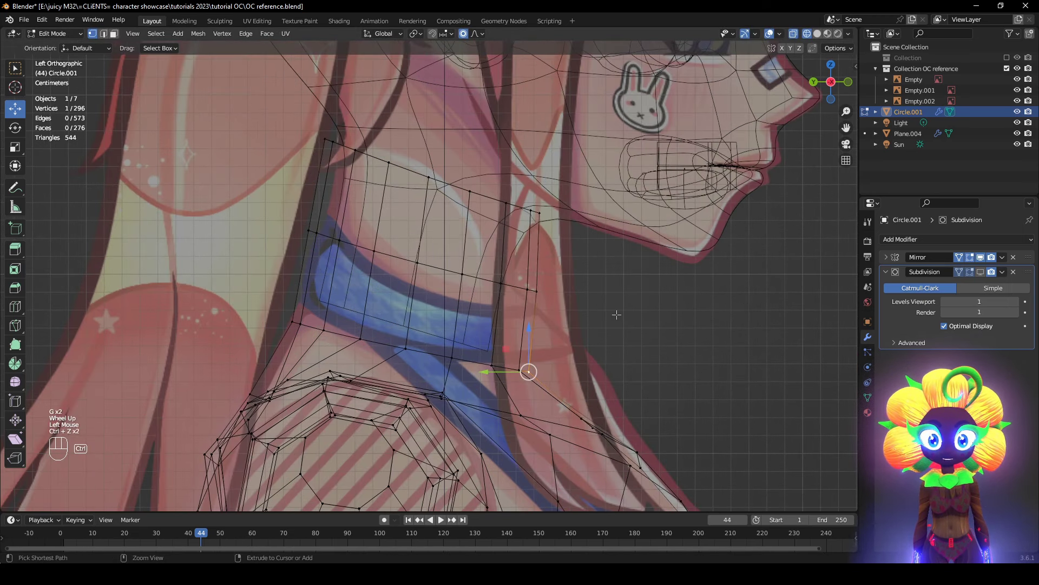
{"action": "key", "text": "ctrl+shift+z"}
{"action": "key", "text": "ctrl+shift+z"}
- Move the front vertex of the neck's middle loop about 0.005 m in Y with proportional size 0.102 and return to solid shading
{"action": "left_click", "coordinate": [536, 291]}
{"action": "key", "text": "g"}
{"action": "scroll", "coordinate": [533, 291], "scroll_direction": "up", "scroll_amount": 3}
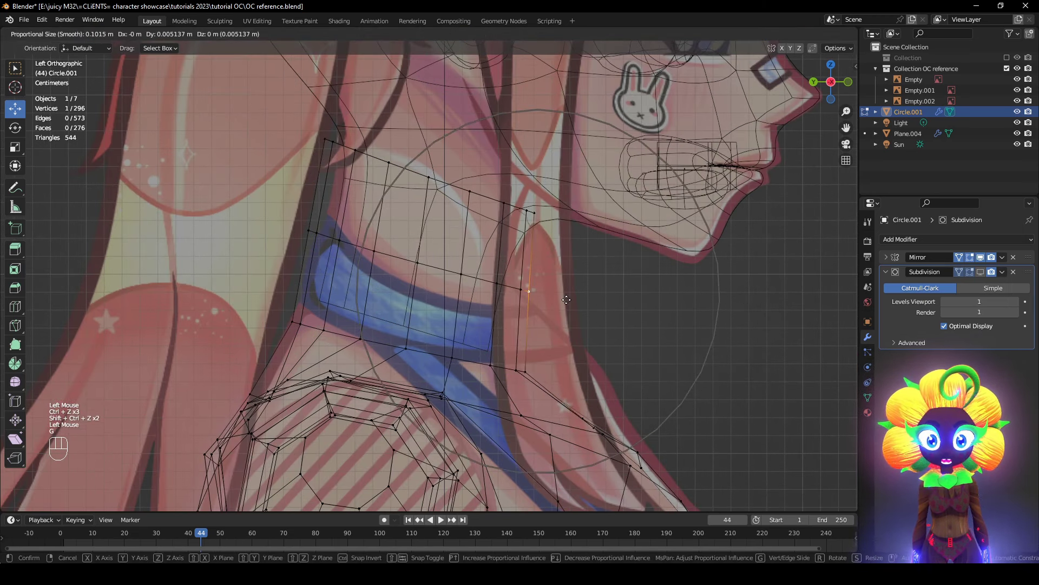
{"action": "left_click", "coordinate": [525, 291]}
{"action": "mouse_move", "coordinate": [526, 292]}
{"action": "middle_mouse_down"}
{"action": "mouse_move", "coordinate": [457, 353]}
{"action": "mouse_move", "coordinate": [427, 351]}
{"action": "middle_mouse_up"}
{"action": "key", "text": "z"}
{"action": "middle_click_drag", "start_coordinate": [460, 360], "coordinate": [439, 358]}
{"action": "scroll", "coordinate": [460, 360], "scroll_direction": "down", "scroll_amount": 1}
{"action": "middle_click_drag", "start_coordinate": [536, 368], "coordinate": [503, 368]}
{"action": "mouse_move", "coordinate": [506, 373]}
{"action": "middle_mouse_down", "text": "shift"}
{"action": "mouse_move", "coordinate": [504, 392]}
{"action": "mouse_move", "coordinate": [531, 402]}
{"action": "middle_mouse_up", "text": "shift"}
{"action": "scroll", "coordinate": [538, 400], "scroll_direction": "down", "scroll_amount": 1}
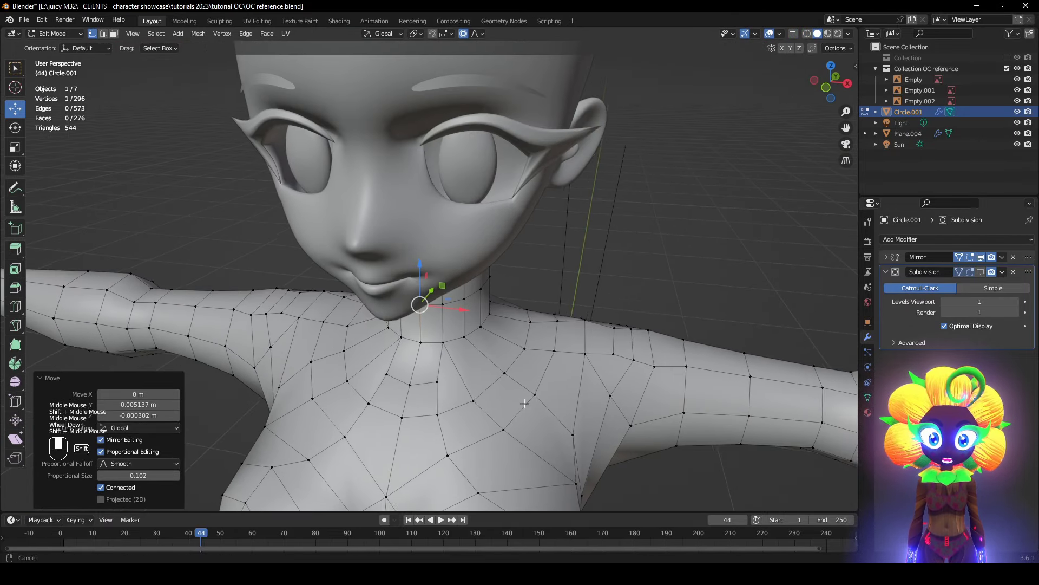
- Turn off proportional editing and select the collarbone vertex line beside the neck, checking it against the front reference in wireframe
{"action": "scroll", "coordinate": [530, 402], "scroll_direction": "up", "scroll_amount": 1}
{"action": "scroll", "coordinate": [481, 391], "scroll_direction": "up", "scroll_amount": 1}
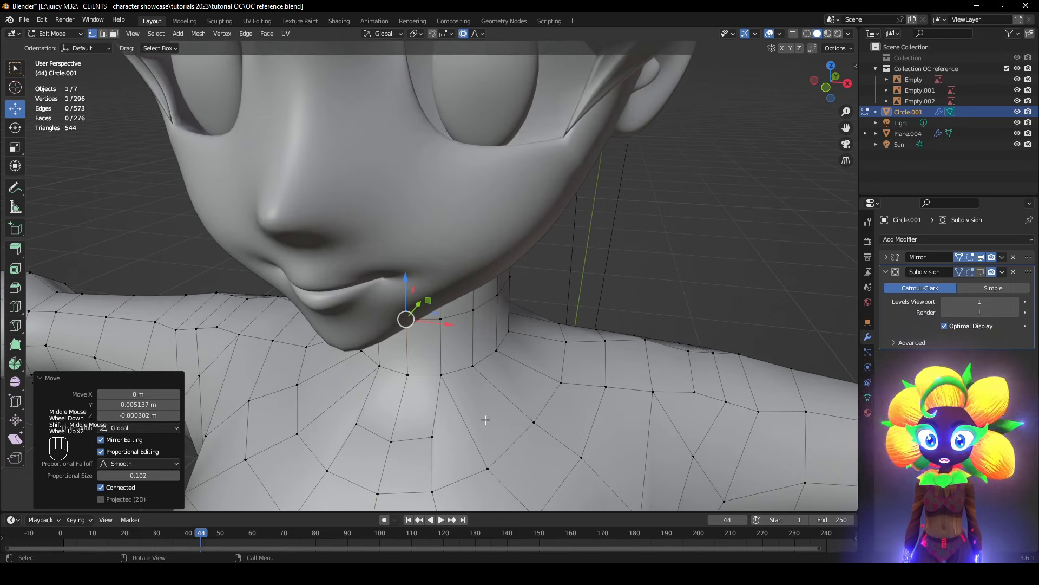
{"action": "left_click", "coordinate": [476, 430]}
{"action": "scroll", "coordinate": [475, 430], "scroll_direction": "down", "scroll_amount": 1}
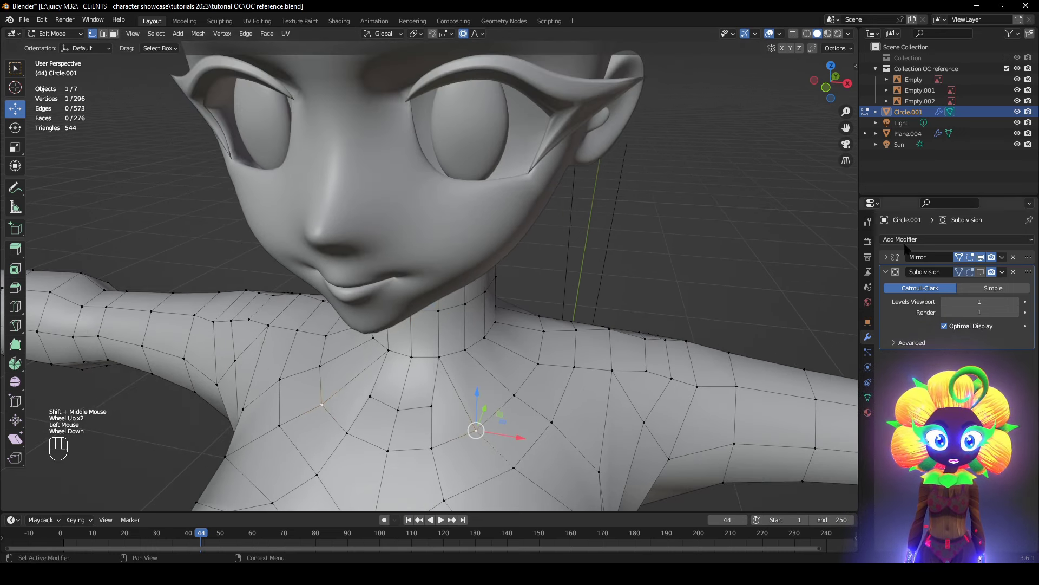
{"action": "left_click", "coordinate": [466, 35]}
{"action": "middle_click_drag", "start_coordinate": [504, 270], "coordinate": [536, 281], "text": "alt"}
{"action": "key", "text": "z"}
{"action": "scroll", "coordinate": [563, 373], "scroll_direction": "up", "scroll_amount": 1}
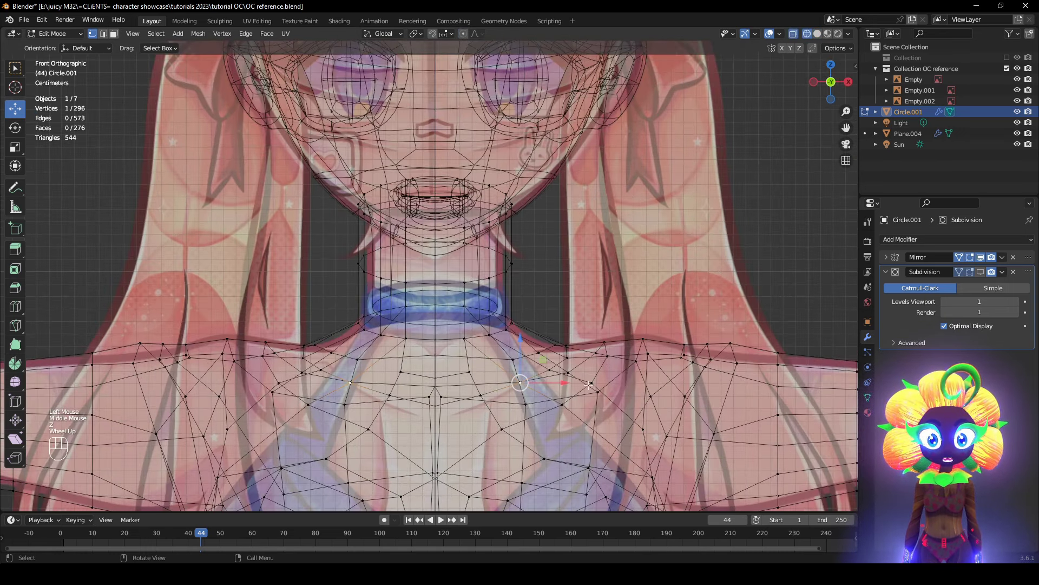
{"action": "key", "text": "z"}
{"action": "left_click", "coordinate": [559, 374], "text": "shift"}
{"action": "key", "text": "z"}
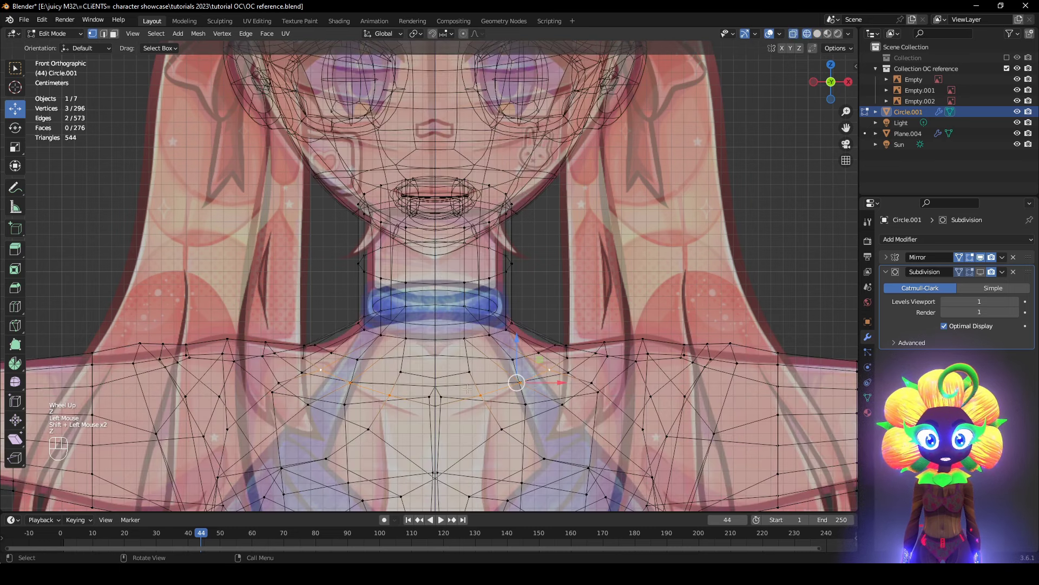
{"action": "key", "text": "z"}
{"action": "middle_click_drag", "start_coordinate": [595, 374], "coordinate": [608, 395]}
{"action": "scroll", "coordinate": [611, 413], "scroll_direction": "up", "scroll_amount": 1}
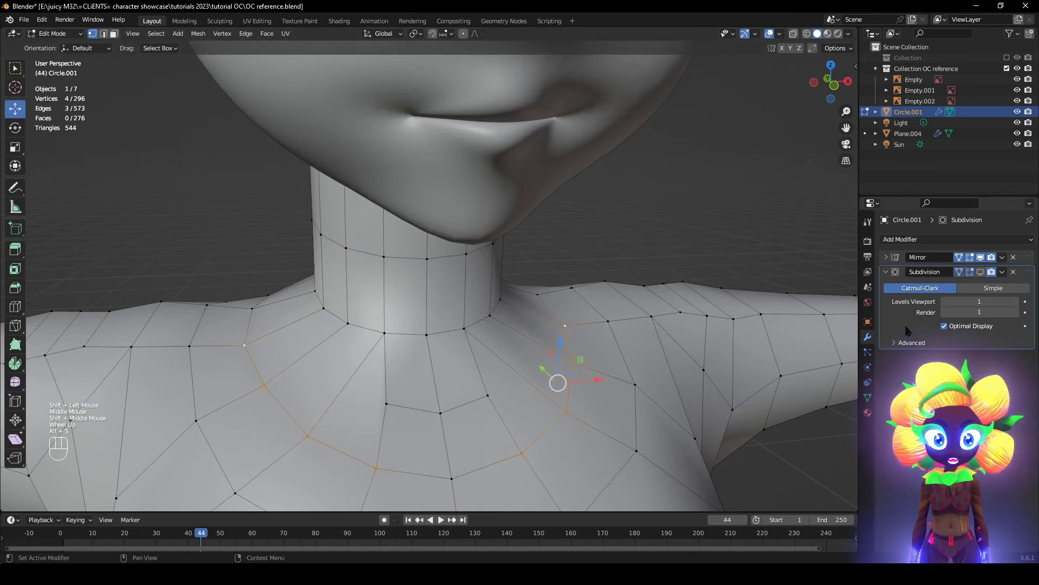
- Try sinking the selected collarbone vertices with Shrink/Fatten at an offset of -0.0199 m, with subdivision shown in edit mode
{"action": "left_click_drag", "start_coordinate": [980, 272], "coordinate": [959, 272]}
{"action": "middle_click_drag", "start_coordinate": [596, 458], "coordinate": [608, 399], "text": "shift"}
{"action": "key", "text": "alt+s"}
{"action": "right_click", "coordinate": [634, 371]}
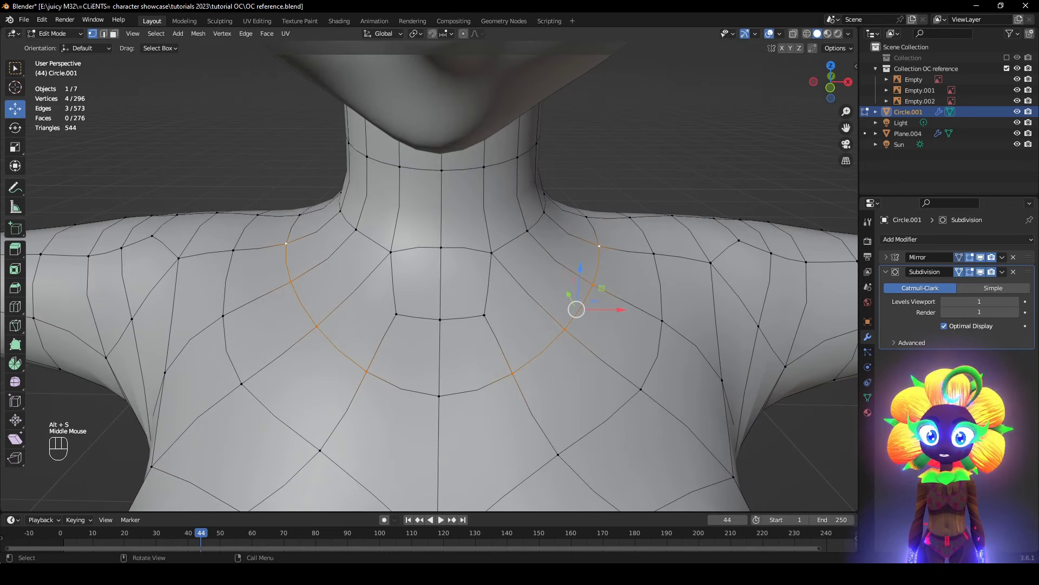
{"action": "key", "text": "alt+s"}
{"action": "left_click", "coordinate": [646, 402]}
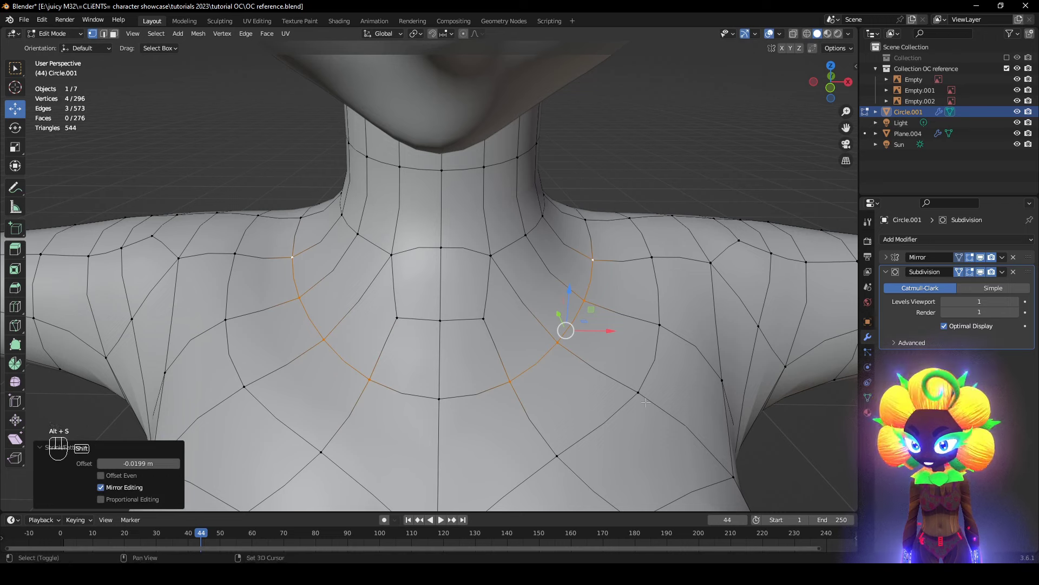
- Try creasing the selected collarbone edges with a factor of 1.000 and inspect the surface without overlays
{"action": "key", "text": "shift+e"}
{"action": "left_click", "coordinate": [661, 413]}
{"action": "middle_click_drag", "start_coordinate": [660, 413], "coordinate": [710, 99]}
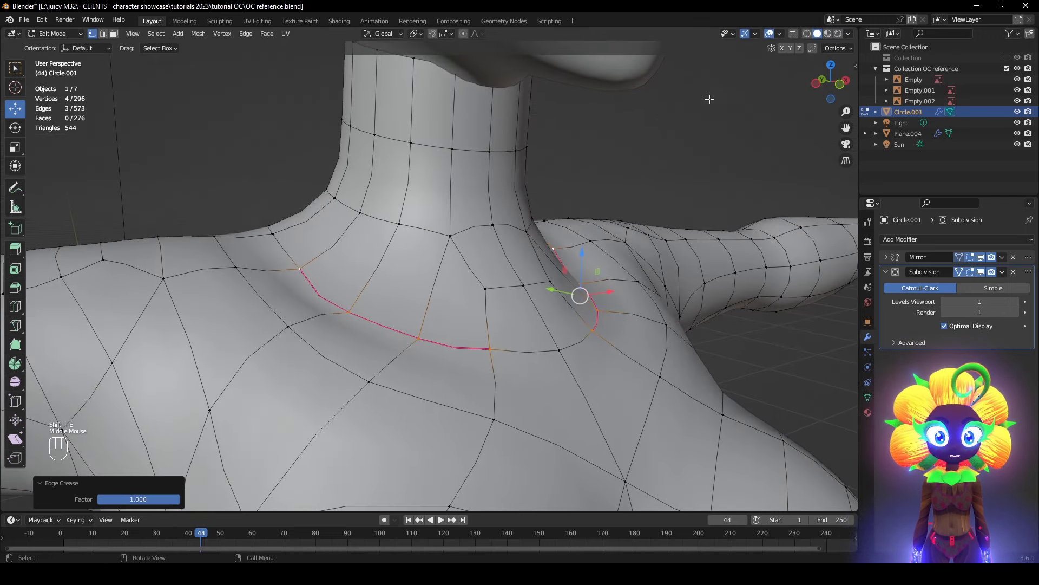
{"action": "left_click", "coordinate": [769, 33]}
{"action": "scroll", "coordinate": [715, 157], "scroll_direction": "down", "scroll_amount": 2}
{"action": "middle_click_drag", "start_coordinate": [703, 135], "coordinate": [715, 156]}
{"action": "scroll", "coordinate": [715, 156], "scroll_direction": "up", "scroll_amount": 1}
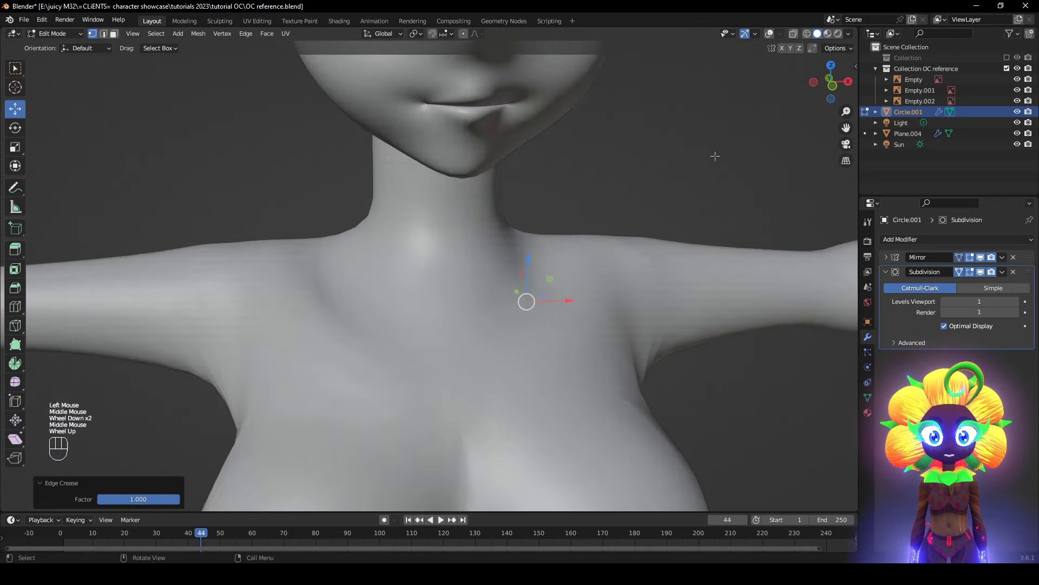
- Undo the collarbone crease and shrink, restore the overlays, and hide the subdivision in edit mode
{"action": "left_click", "coordinate": [769, 34]}
{"action": "scroll", "coordinate": [705, 216], "scroll_direction": "up", "scroll_amount": 1}
{"action": "scroll", "coordinate": [706, 216], "scroll_direction": "up", "scroll_amount": 1, "text": "ctrl"}
{"action": "key", "text": "ctrl+z"}
{"action": "key", "text": "ctrl+z"}
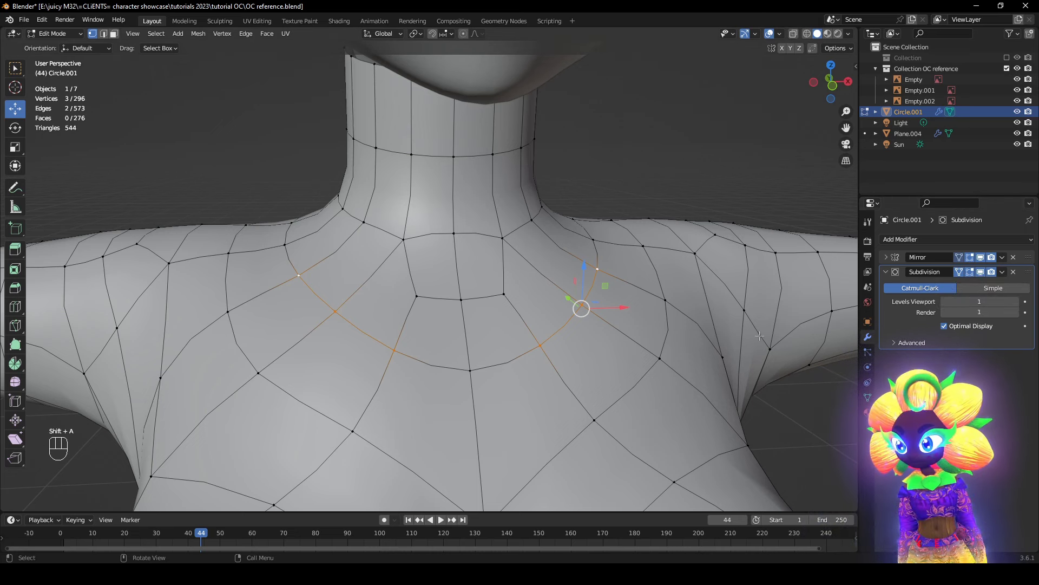
{"action": "middle_click_drag", "start_coordinate": [760, 337], "coordinate": [682, 341]}
{"action": "scroll", "coordinate": [752, 325], "scroll_direction": "down", "scroll_amount": 1}
{"action": "left_click", "coordinate": [980, 272]}
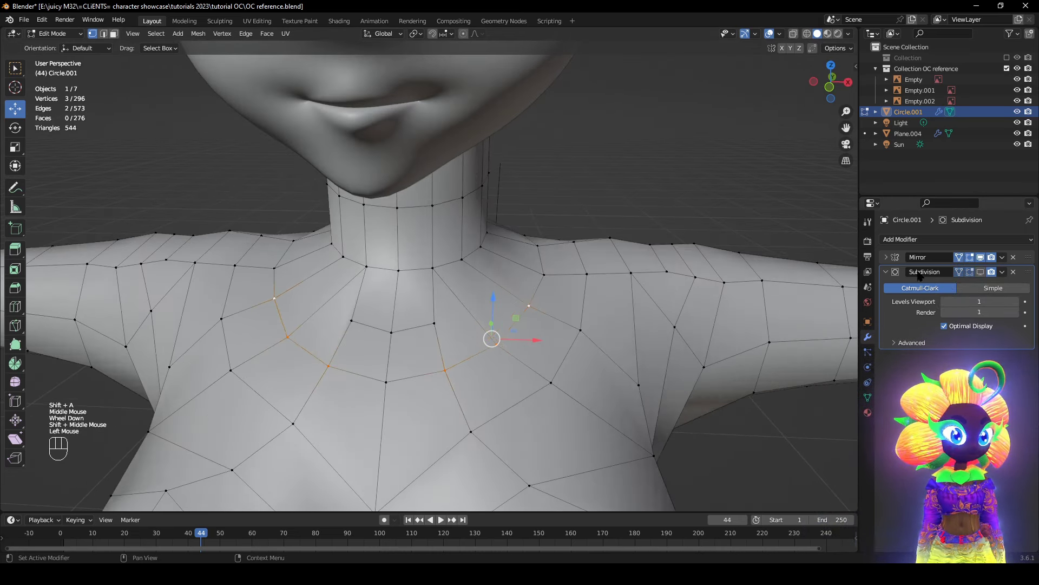
- Slide two collarbone vertices beside the neck base along their edges, the second one by a factor of 0.282
{"action": "middle_click_drag", "start_coordinate": [541, 325], "coordinate": [476, 379]}
{"action": "scroll", "coordinate": [473, 390], "scroll_direction": "up", "scroll_amount": 1}
{"action": "left_click", "coordinate": [473, 420]}
{"action": "scroll", "coordinate": [473, 420], "scroll_direction": "down", "scroll_amount": 3}
{"action": "middle_click_drag", "start_coordinate": [473, 420], "coordinate": [515, 403]}
{"action": "key", "text": "g"}
{"action": "key", "text": "g"}
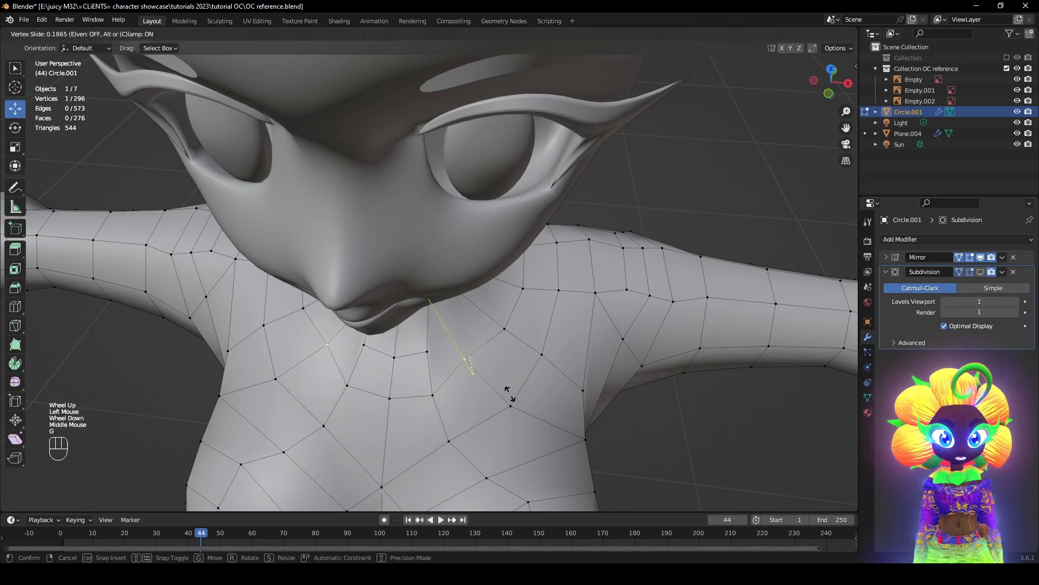
{"action": "left_click", "coordinate": [509, 393]}
{"action": "left_click", "coordinate": [504, 328]}
{"action": "key", "text": "g"}
{"action": "key", "text": "g"}
{"action": "left_click", "coordinate": [498, 334]}
{"action": "middle_click_drag", "start_coordinate": [498, 334], "coordinate": [490, 307]}
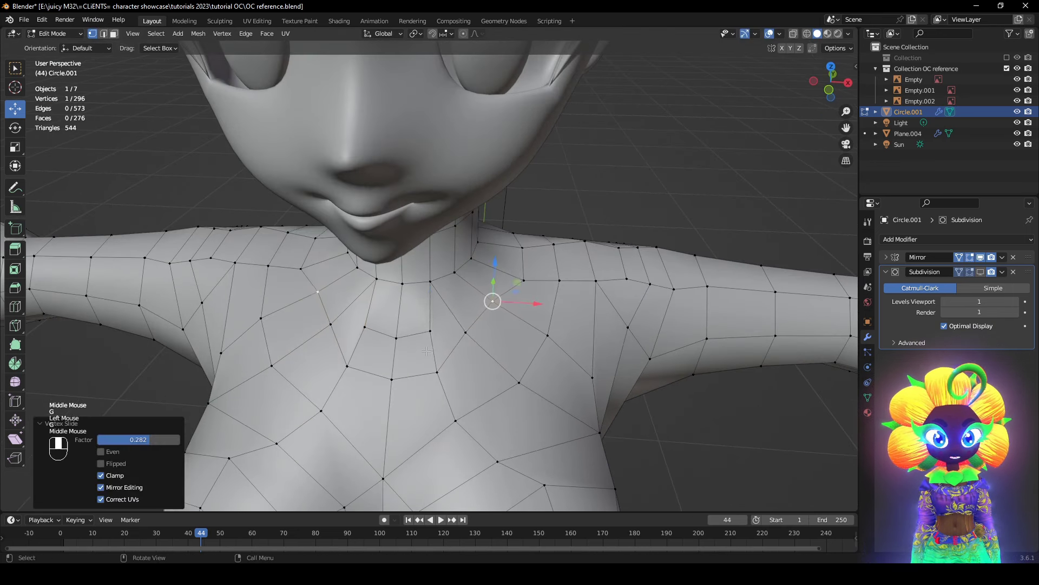
- Slide the two vertices at the throat pit and the chest vertex just below them upward along their edges
{"action": "left_click", "coordinate": [430, 329]}
{"action": "left_click", "coordinate": [398, 336], "text": "shift"}
{"action": "key", "text": "g"}
{"action": "key", "text": "g"}
{"action": "left_click", "coordinate": [463, 355]}
{"action": "left_click", "coordinate": [443, 374]}
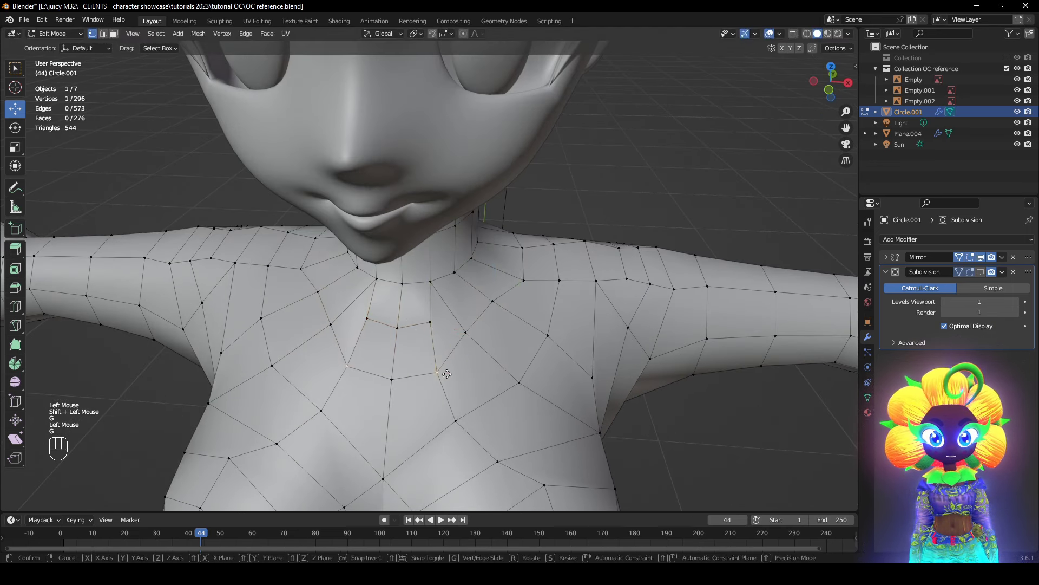
{"action": "key", "text": "g"}
{"action": "key", "text": "g"}
{"action": "left_click", "coordinate": [447, 357]}
- Slide the outer collarbone vertex near the shoulder along its edge by a factor of 0.130
{"action": "left_click", "coordinate": [526, 282]}
{"action": "mouse_move", "coordinate": [543, 321]}
{"action": "middle_mouse_down"}
{"action": "mouse_move", "coordinate": [537, 328]}
{"action": "mouse_move", "coordinate": [537, 319]}
{"action": "middle_mouse_up"}
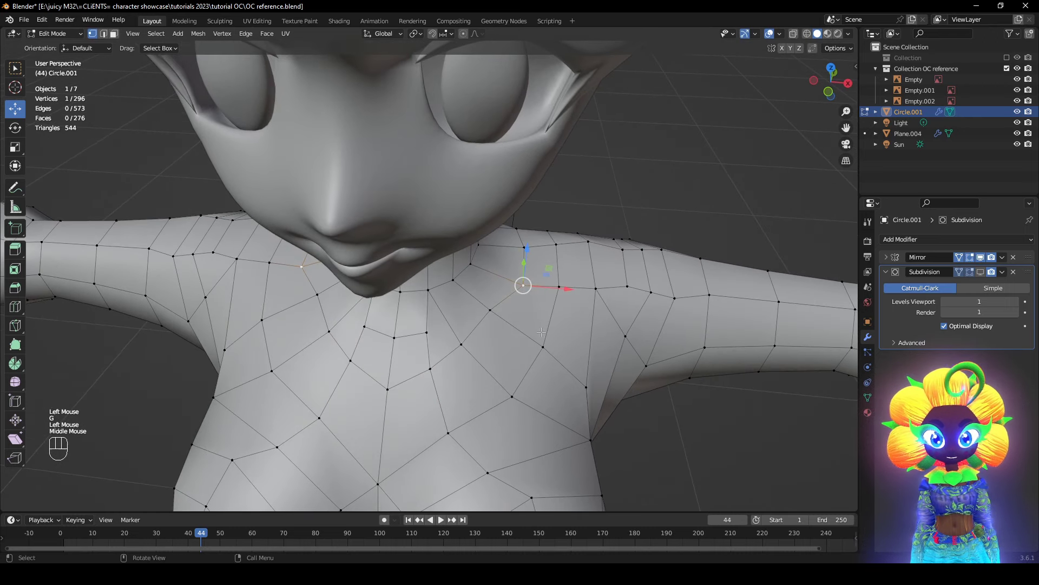
{"action": "key", "text": "g"}
{"action": "key", "text": "g"}
{"action": "left_click", "coordinate": [537, 315]}
{"action": "scroll", "coordinate": [538, 313], "scroll_direction": "up", "scroll_amount": 1}
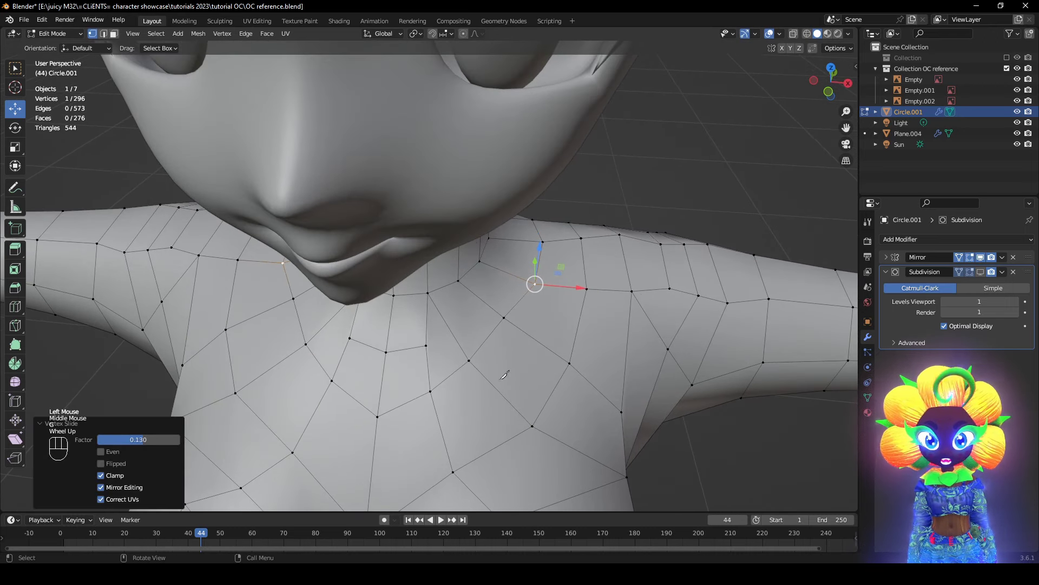
- Knife a diagonal edge line along the collarbone from the upper chest to the shoulder, and slide the vertex above its inner part by 0.167
{"action": "key", "text": "k"}
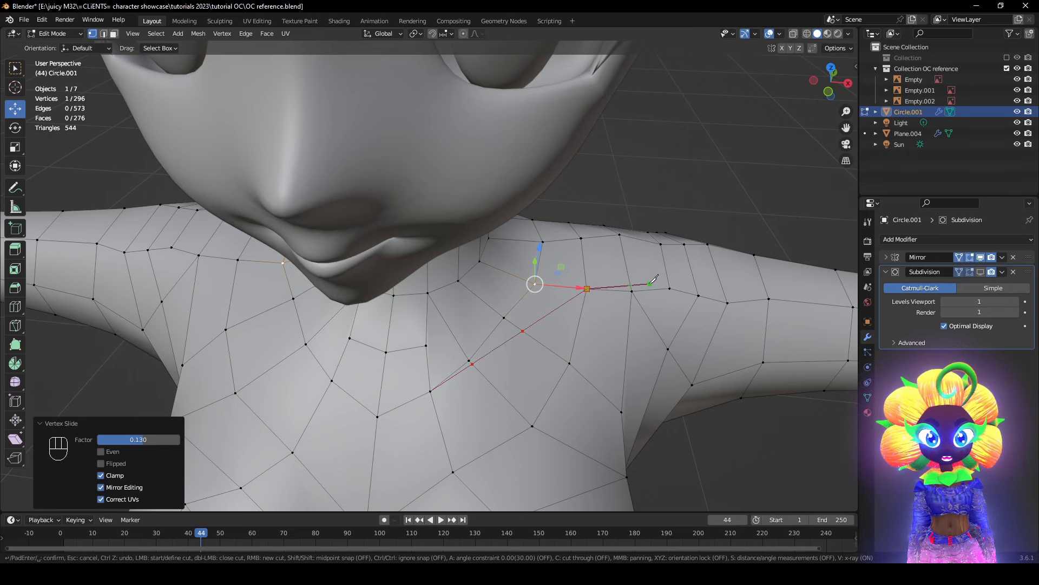
{"action": "key", "text": "Return"}
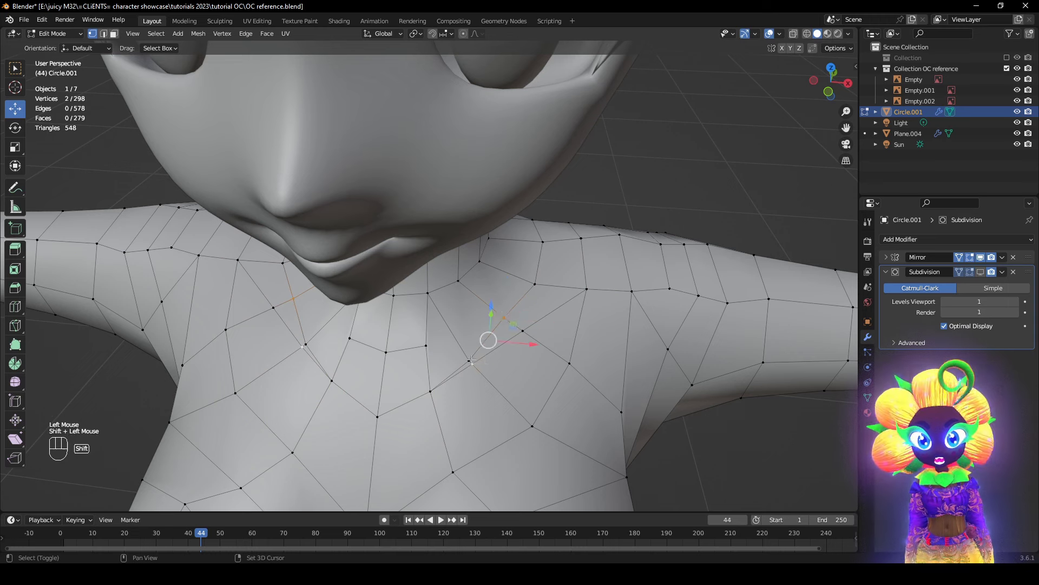
{"action": "key", "text": "g"}
{"action": "key", "text": "g"}
{"action": "left_click", "coordinate": [539, 343]}
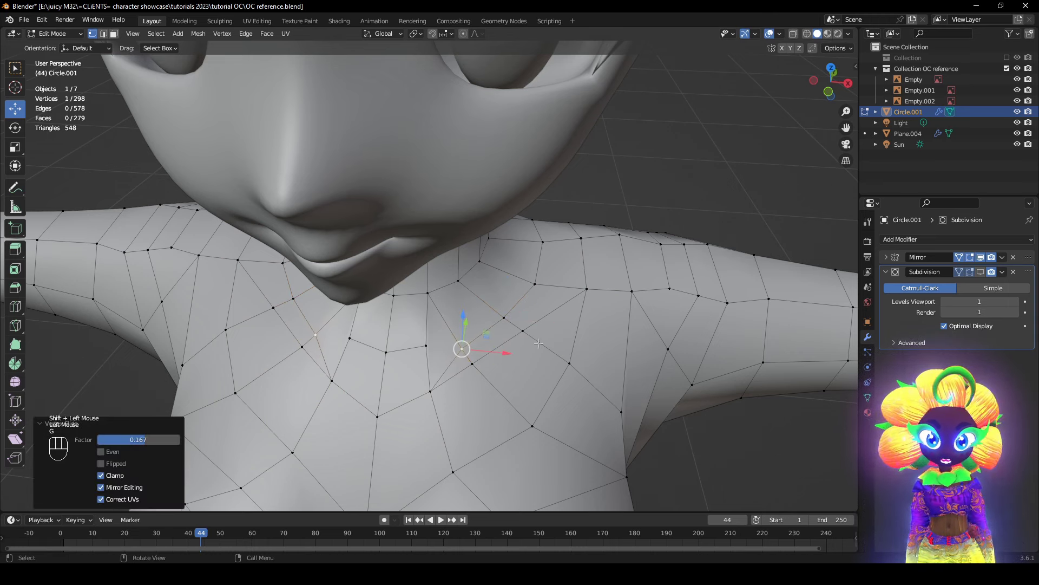
- Sink the three vertices directly above the new collarbone cut with Shrink/Fatten by about -0.008 m
{"action": "middle_click_drag", "start_coordinate": [507, 319], "coordinate": [530, 315]}
{"action": "scroll", "coordinate": [533, 312], "scroll_direction": "up", "scroll_amount": 1}
{"action": "left_click", "coordinate": [543, 304], "text": "shift"}
{"action": "left_click", "coordinate": [561, 262], "text": "shift"}
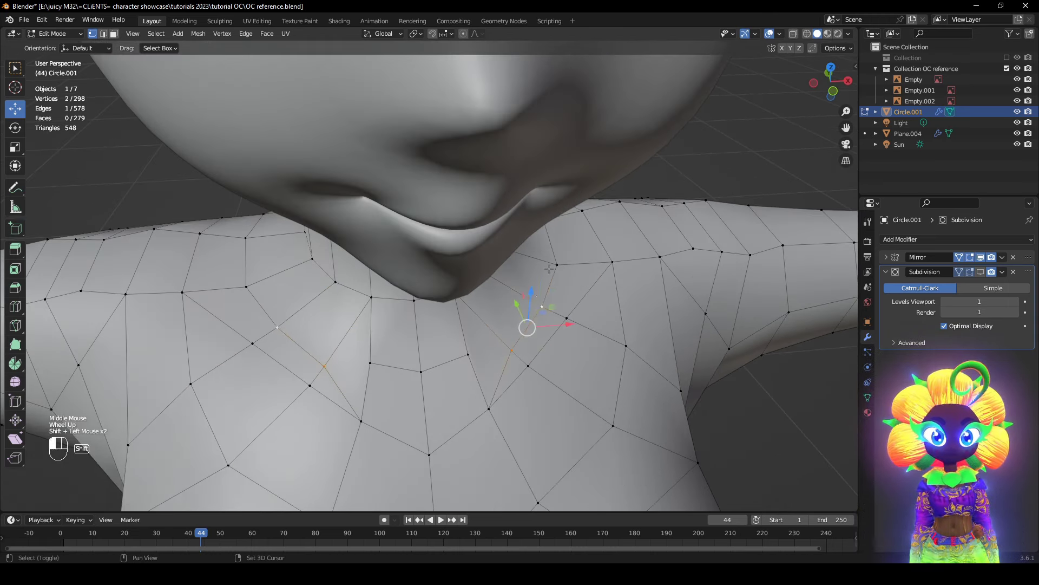
{"action": "middle_click_drag", "start_coordinate": [628, 331], "coordinate": [637, 305]}
{"action": "key", "text": "alt+s"}
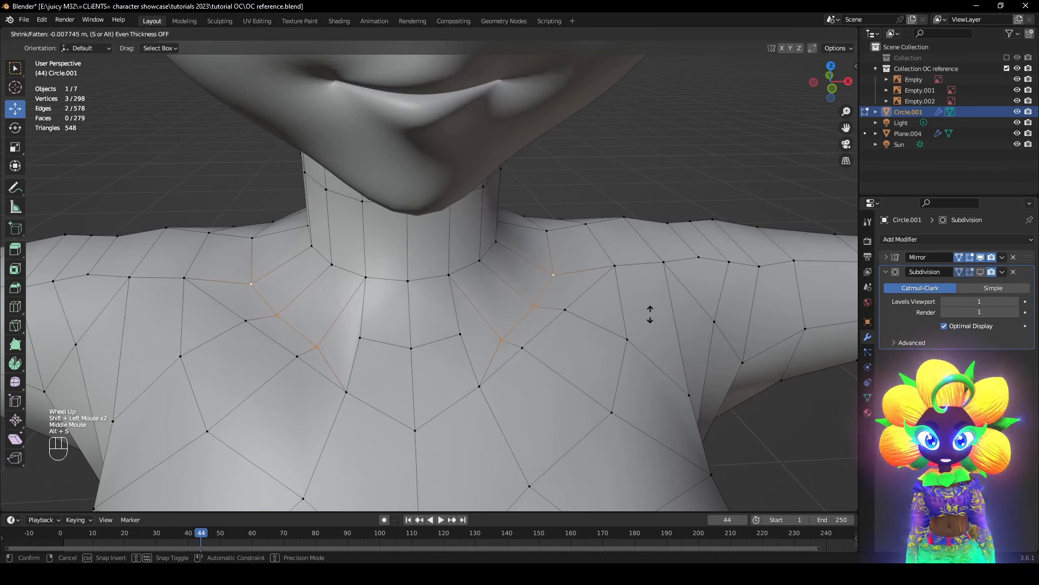
{"action": "left_click", "coordinate": [652, 318]}
- Slide the collarbone's inner end vertex toward the chest centre, and slide the throat pit's side vertex by a factor of 0.347
{"action": "left_click", "coordinate": [492, 390]}
{"action": "middle_click_drag", "start_coordinate": [495, 393], "coordinate": [503, 424]}
{"action": "key", "text": "g"}
{"action": "key", "text": "g"}
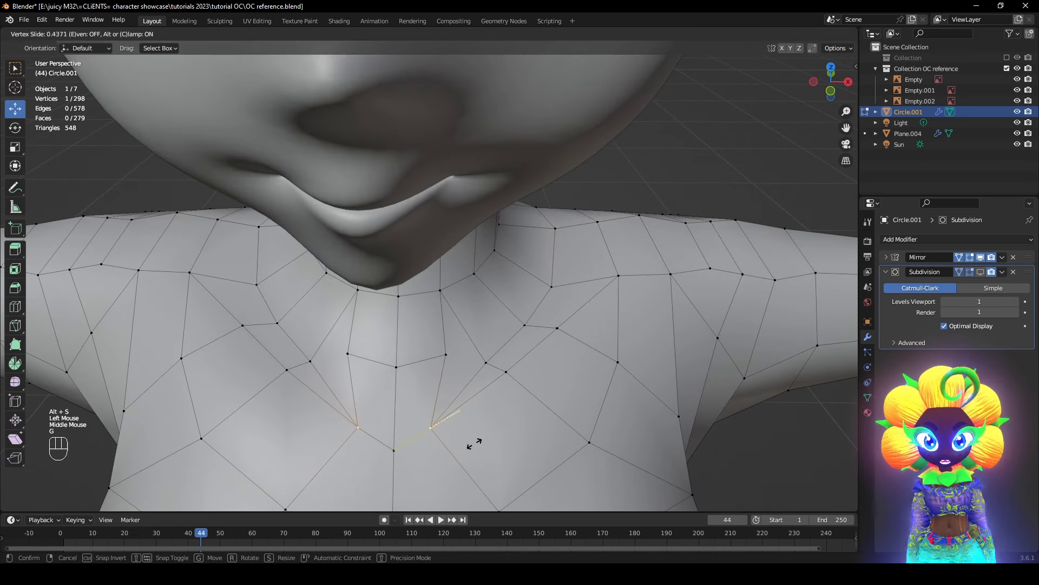
{"action": "left_click", "coordinate": [475, 441]}
{"action": "key", "text": "g"}
{"action": "key", "text": "g"}
{"action": "left_click", "coordinate": [428, 374]}
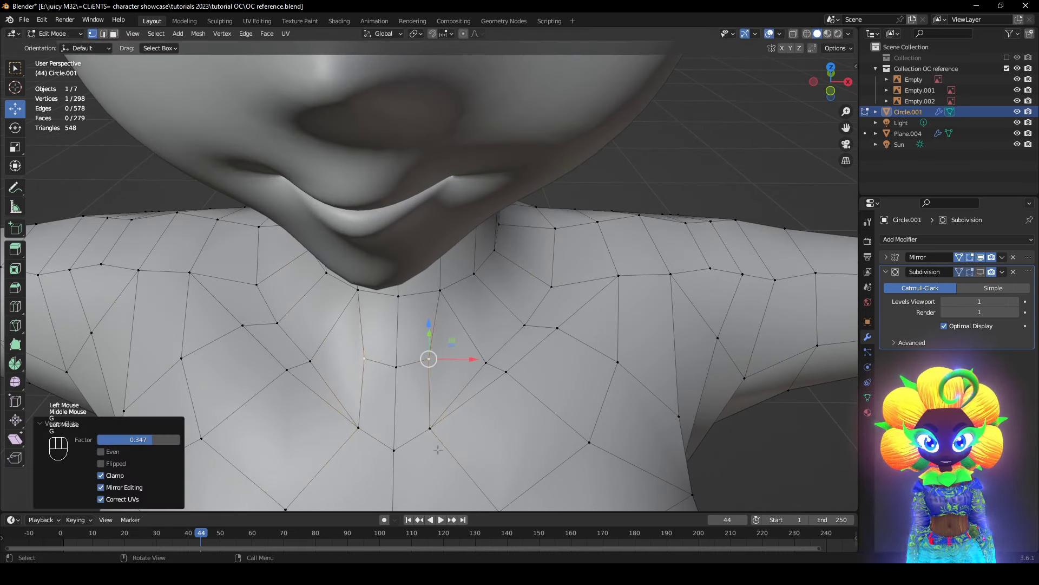
{"action": "middle_click_drag", "start_coordinate": [427, 374], "coordinate": [483, 414]}
- Raise the collarbone's inner end vertex about 0.011 m in Z
{"action": "left_click", "coordinate": [537, 360]}
{"action": "middle_click_drag", "start_coordinate": [537, 360], "coordinate": [522, 297]}
{"action": "left_click_drag", "start_coordinate": [521, 297], "coordinate": [529, 280]}
{"action": "middle_click_drag", "start_coordinate": [529, 281], "coordinate": [533, 347]}
{"action": "scroll", "coordinate": [533, 347], "scroll_direction": "up", "scroll_amount": 1}
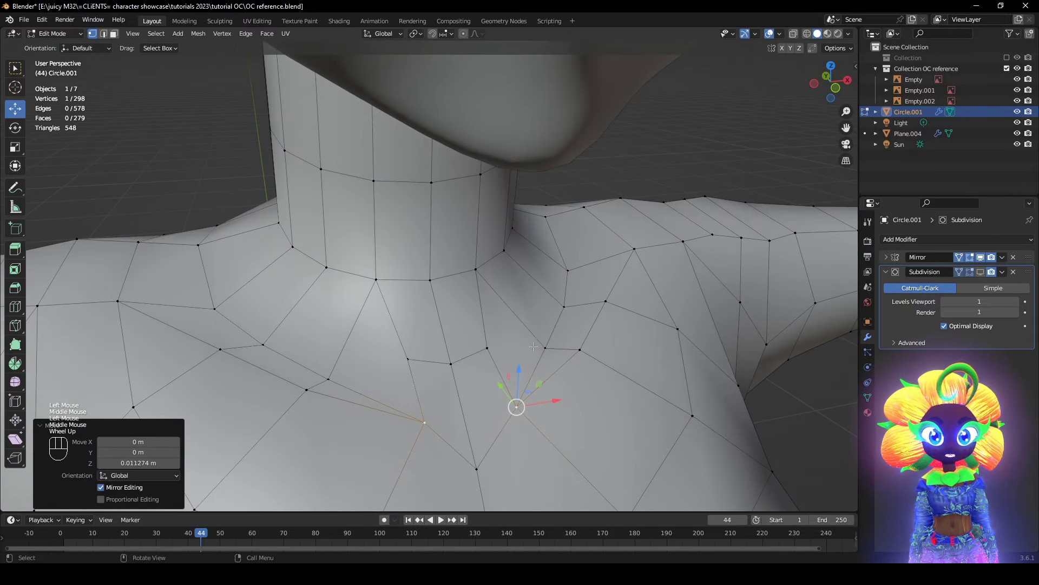
- Crease the collarbone edge line with a factor of 1.000 and preview it with subdivision on and overlays hidden
{"action": "left_click", "coordinate": [575, 350]}
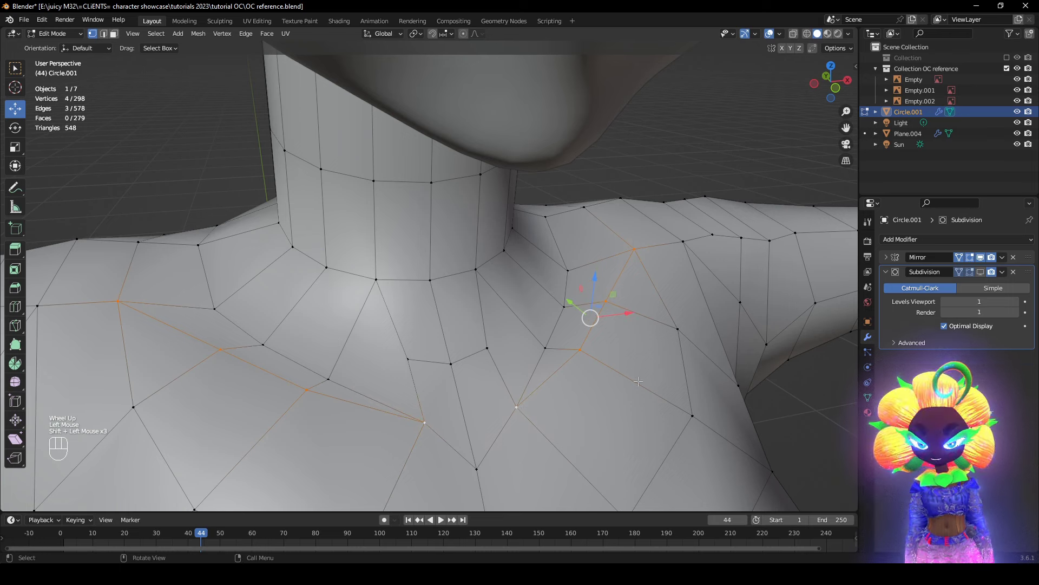
{"action": "key", "text": "shift+e"}
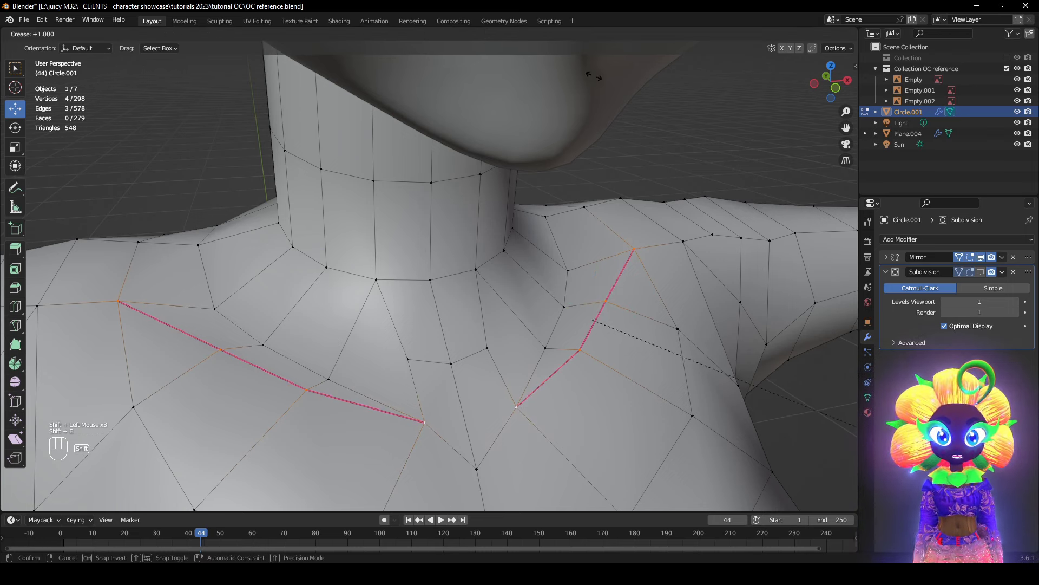
{"action": "left_click", "coordinate": [662, 112]}
{"action": "left_click", "coordinate": [982, 271]}
{"action": "scroll", "coordinate": [741, 216], "scroll_direction": "down", "scroll_amount": 1}
{"action": "middle_click_drag", "start_coordinate": [741, 217], "coordinate": [755, 200]}
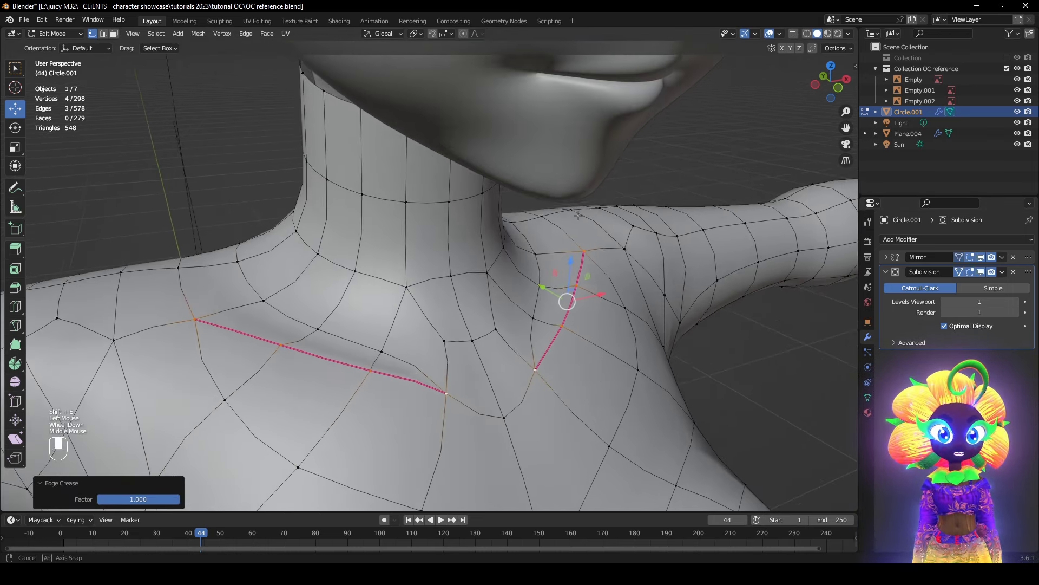
{"action": "left_click", "coordinate": [768, 36]}
{"action": "scroll", "coordinate": [720, 160], "scroll_direction": "down", "scroll_amount": 1}
{"action": "middle_click_drag", "start_coordinate": [720, 160], "coordinate": [665, 177]}
{"action": "scroll", "coordinate": [689, 167], "scroll_direction": "down", "scroll_amount": 2}
{"action": "scroll", "coordinate": [666, 187], "scroll_direction": "down", "scroll_amount": 1}
{"action": "scroll", "coordinate": [669, 203], "scroll_direction": "up", "scroll_amount": 2}
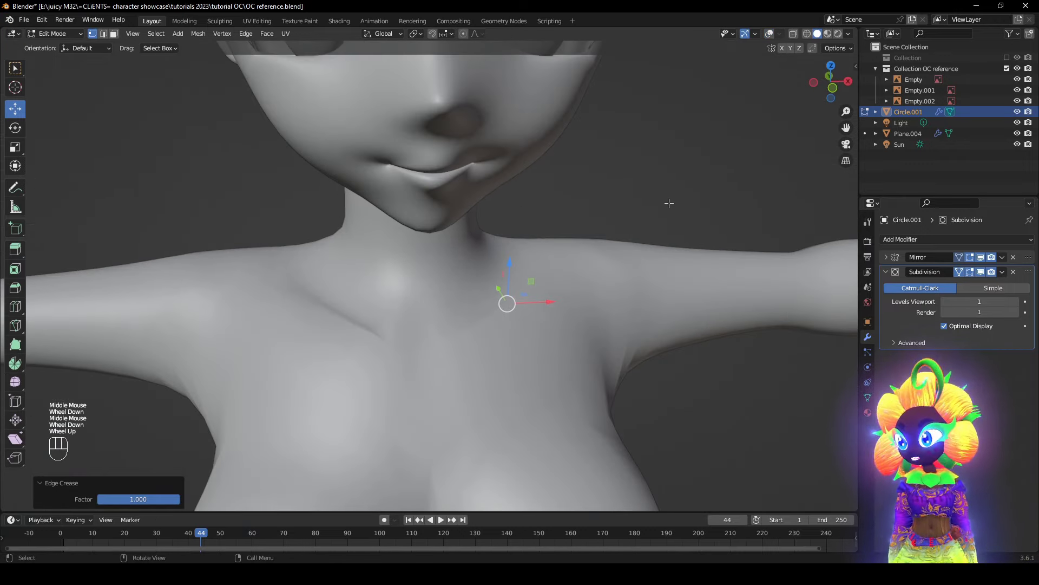
{"action": "left_click", "coordinate": [769, 34]}
- Slide the selected vertices around the collarbone crease along their edges to refine its line
{"action": "scroll", "coordinate": [565, 288], "scroll_direction": "up", "scroll_amount": 1}
{"action": "left_click", "coordinate": [461, 361]}
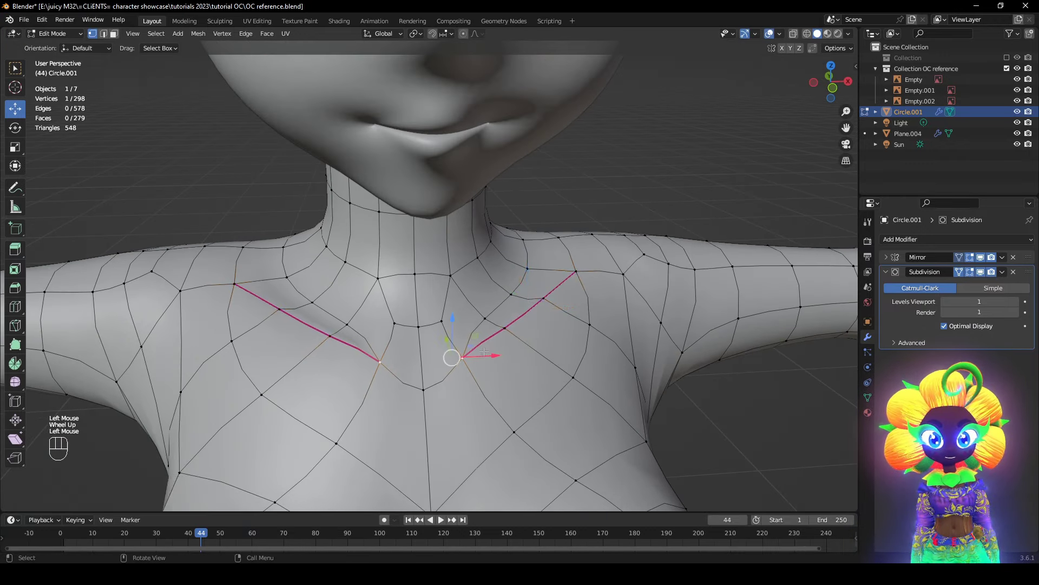
{"action": "middle_click_drag", "start_coordinate": [468, 361], "coordinate": [501, 344]}
{"action": "scroll", "coordinate": [504, 343], "scroll_direction": "up", "scroll_amount": 3}
{"action": "left_click", "coordinate": [591, 311]}
{"action": "left_click", "coordinate": [539, 313], "text": "shift"}
{"action": "middle_click_drag", "start_coordinate": [607, 337], "coordinate": [617, 309]}
{"action": "key", "text": "g"}
{"action": "key", "text": "g"}
{"action": "left_click", "coordinate": [512, 353]}
- Reposition the collarbone's inner end vertex and the centre chest vertex between the two collarbones slightly
{"action": "left_click", "coordinate": [511, 353]}
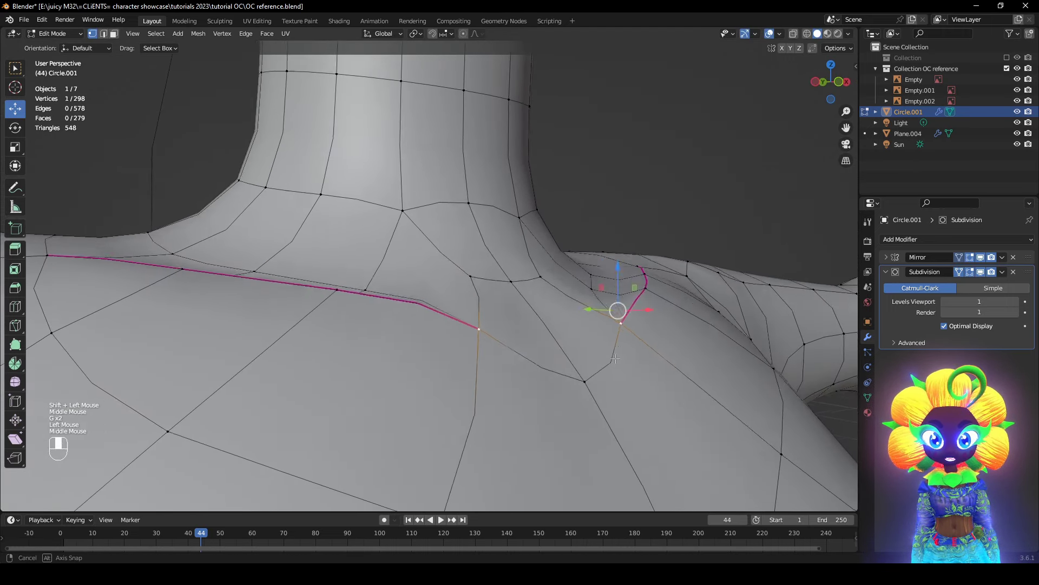
{"action": "key", "text": "g"}
{"action": "left_click", "coordinate": [617, 301]}
{"action": "key", "text": "g"}
{"action": "left_click", "coordinate": [647, 323]}
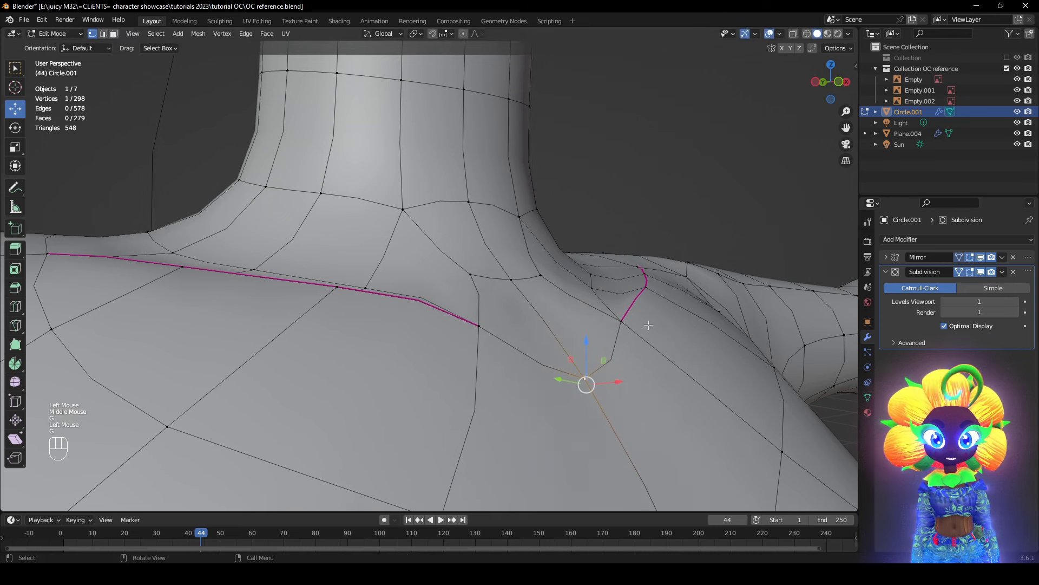
{"action": "scroll", "coordinate": [566, 243], "scroll_direction": "down", "scroll_amount": 2}
{"action": "middle_click_drag", "start_coordinate": [596, 241], "coordinate": [565, 238]}
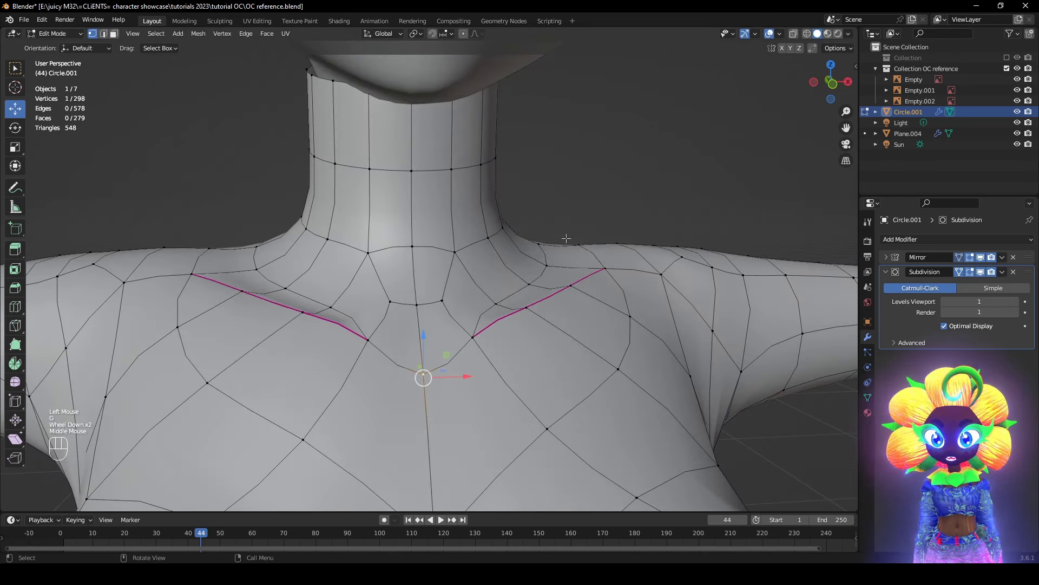
- Adjust the depth of the centre vertex between the collarbones with Shrink/Fatten and review the bust without overlays
{"action": "middle_click_drag", "start_coordinate": [453, 367], "coordinate": [513, 375]}
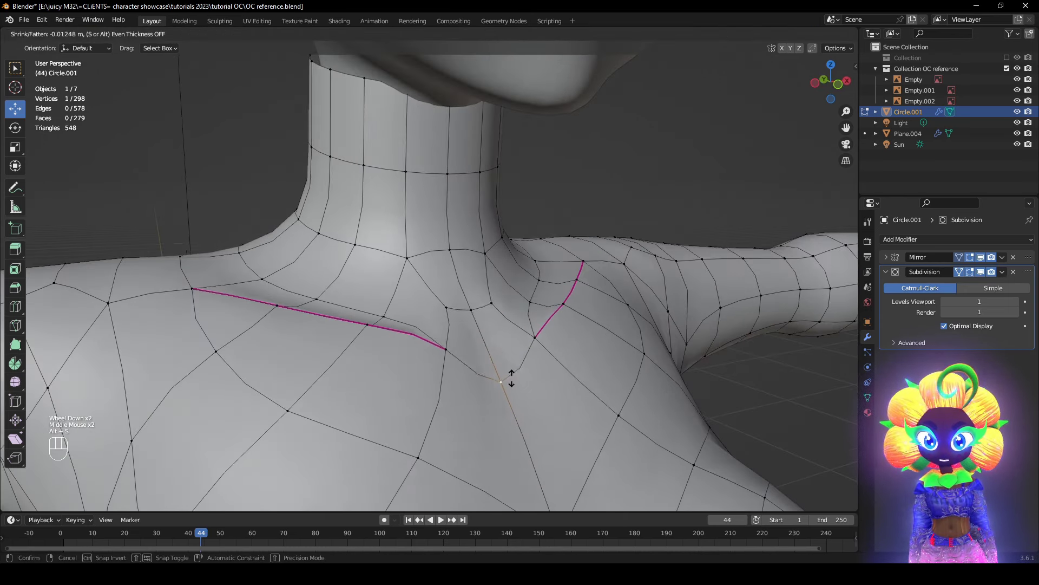
{"action": "key", "text": "alt+s"}
{"action": "left_click", "coordinate": [769, 34]}
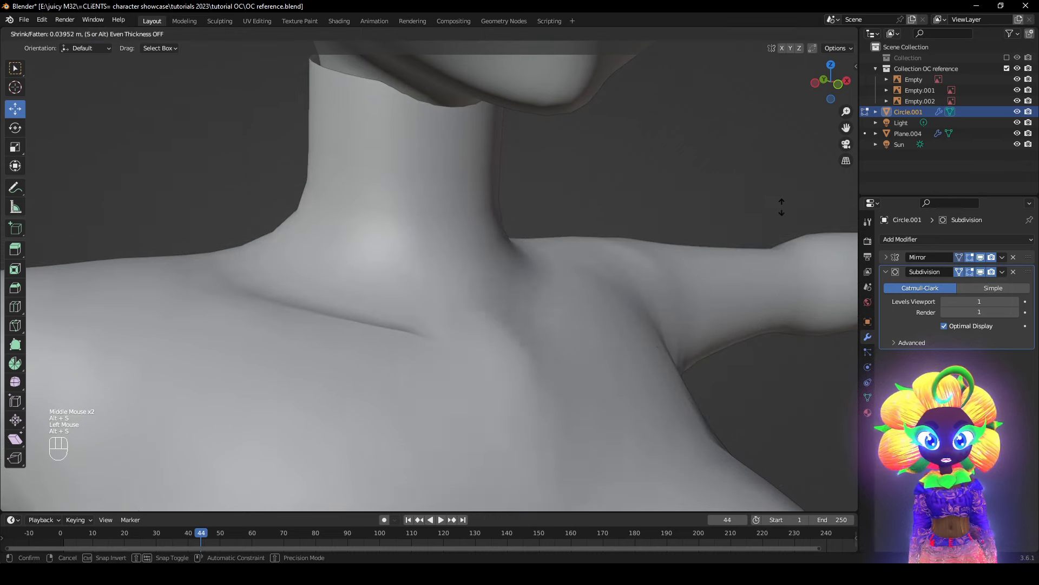
{"action": "middle_click_drag", "start_coordinate": [772, 255], "coordinate": [655, 307]}
{"action": "scroll", "coordinate": [620, 242], "scroll_direction": "down", "scroll_amount": 2}
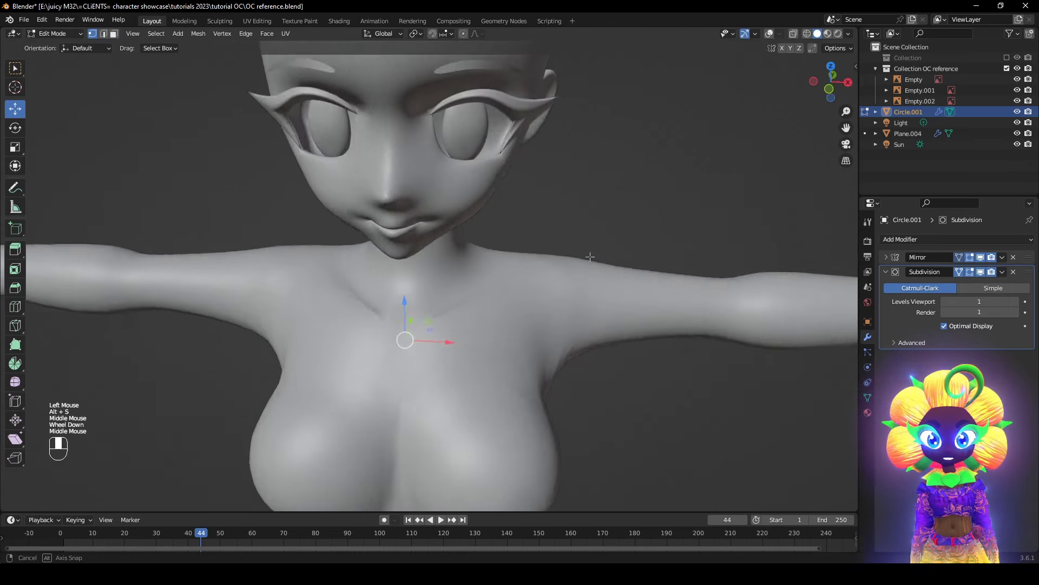
- Examine the bust, neck and creased collarbones up close from the front without overlays
{"action": "mouse_move", "coordinate": [621, 242]}
{"action": "middle_mouse_down"}
{"action": "mouse_move", "coordinate": [598, 249]}
{"action": "mouse_move", "coordinate": [611, 269]}
{"action": "mouse_move", "coordinate": [682, 234]}
{"action": "mouse_move", "coordinate": [601, 229]}
{"action": "mouse_move", "coordinate": [608, 265]}
{"action": "mouse_move", "coordinate": [590, 286]}
{"action": "mouse_move", "coordinate": [557, 283]}
{"action": "middle_mouse_up"}
{"action": "scroll", "coordinate": [598, 248], "scroll_direction": "up", "scroll_amount": 2}
{"action": "scroll", "coordinate": [681, 234], "scroll_direction": "down", "scroll_amount": 3}
{"action": "scroll", "coordinate": [611, 292], "scroll_direction": "up", "scroll_amount": 2}
{"action": "scroll", "coordinate": [590, 286], "scroll_direction": "up", "scroll_amount": 1}
{"action": "scroll", "coordinate": [568, 281], "scroll_direction": "down", "scroll_amount": 1}
{"action": "key", "text": "z"}
{"action": "key", "text": "z"}
{"action": "left_click", "coordinate": [599, 283]}
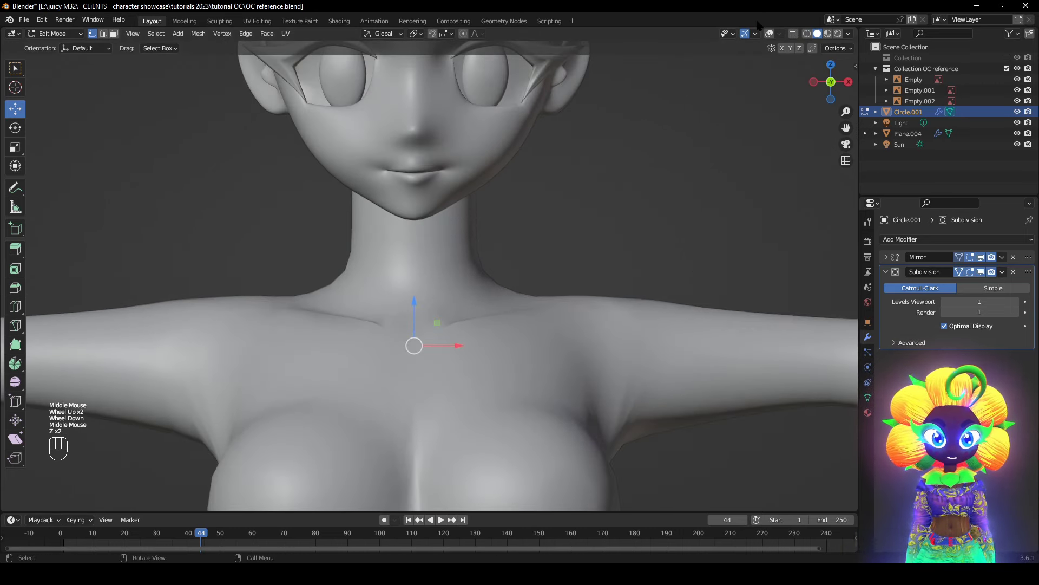
- Show the overlays and move the four throat vertices between the collarbones down Z about 0.027 m with proportional editing, over the front reference
{"action": "left_click", "coordinate": [770, 33]}
{"action": "key", "text": "z"}
{"action": "scroll", "coordinate": [741, 319], "scroll_direction": "up", "scroll_amount": 2}
{"action": "key", "text": "z"}
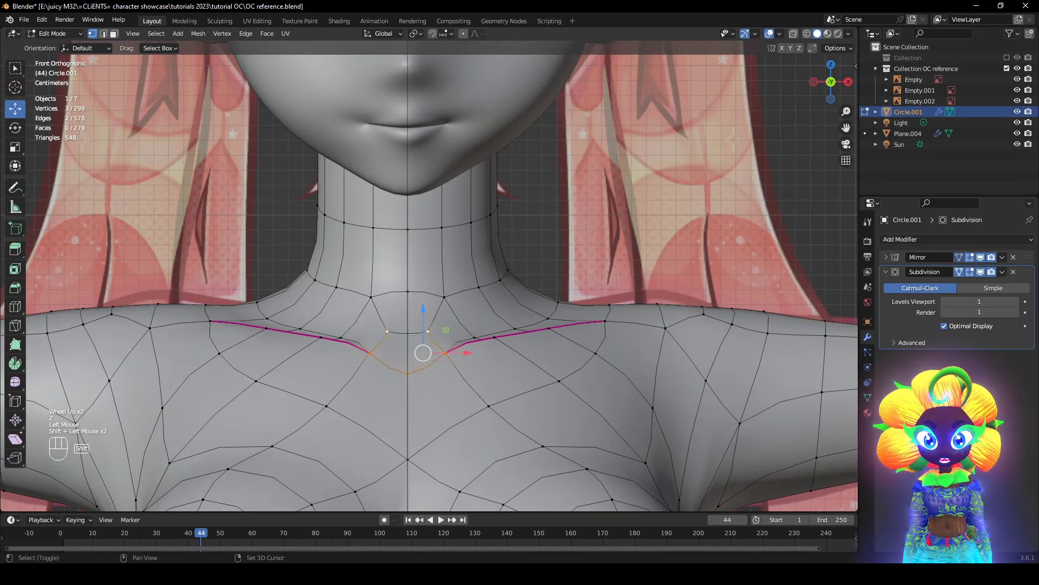
{"action": "key", "text": "z"}
{"action": "key", "text": "g"}
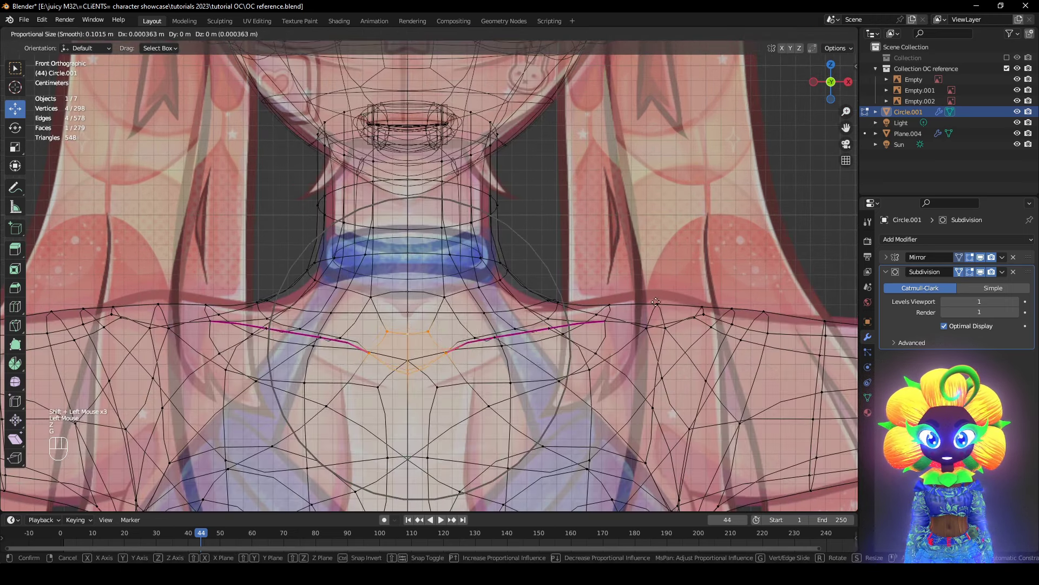
{"action": "right_click", "coordinate": [670, 310]}
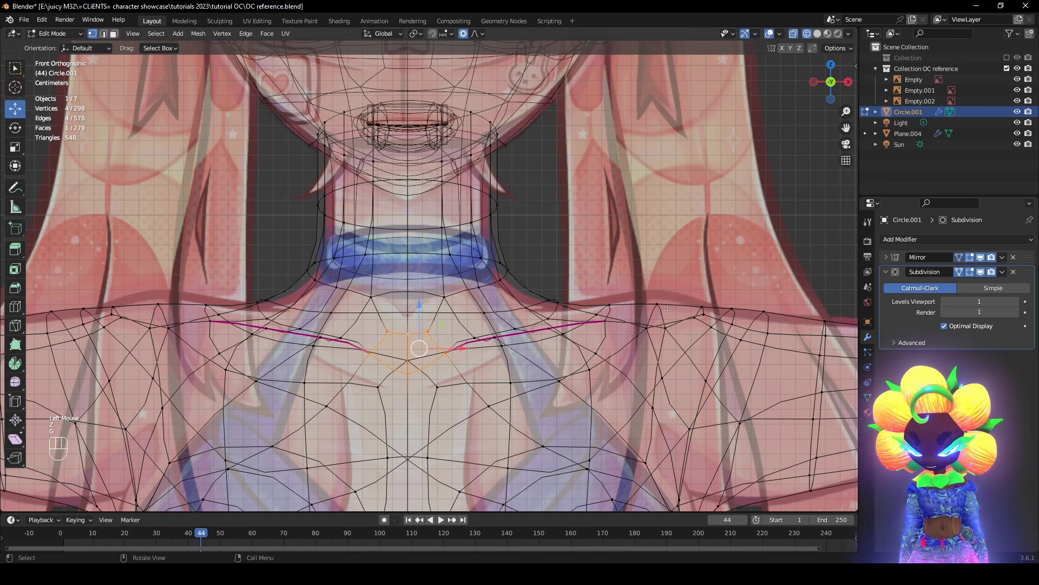
{"action": "key", "text": "g"}
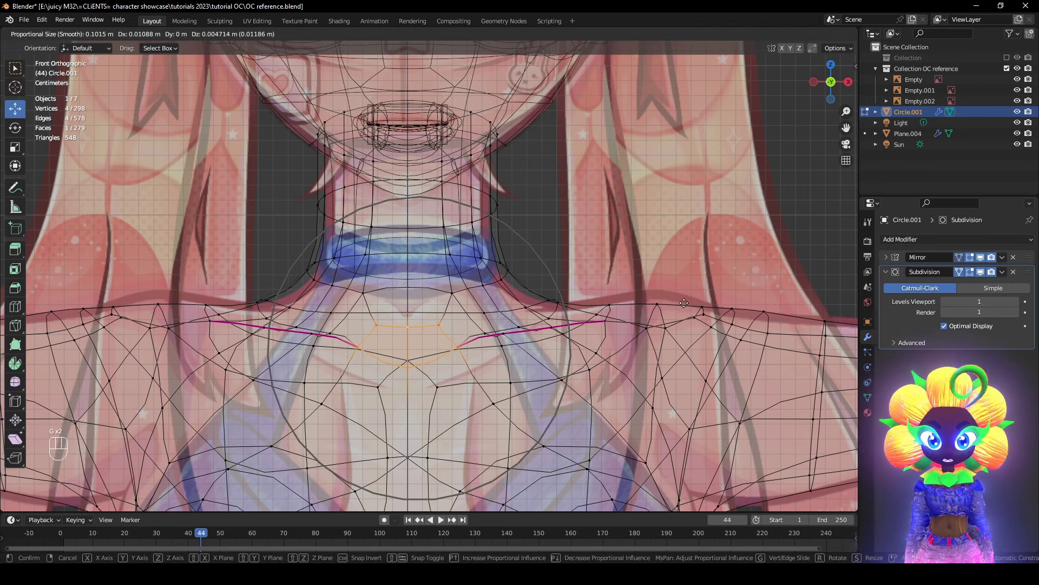
{"action": "key", "text": "z"}
{"action": "scroll", "coordinate": [682, 347], "scroll_direction": "down", "scroll_amount": 1}
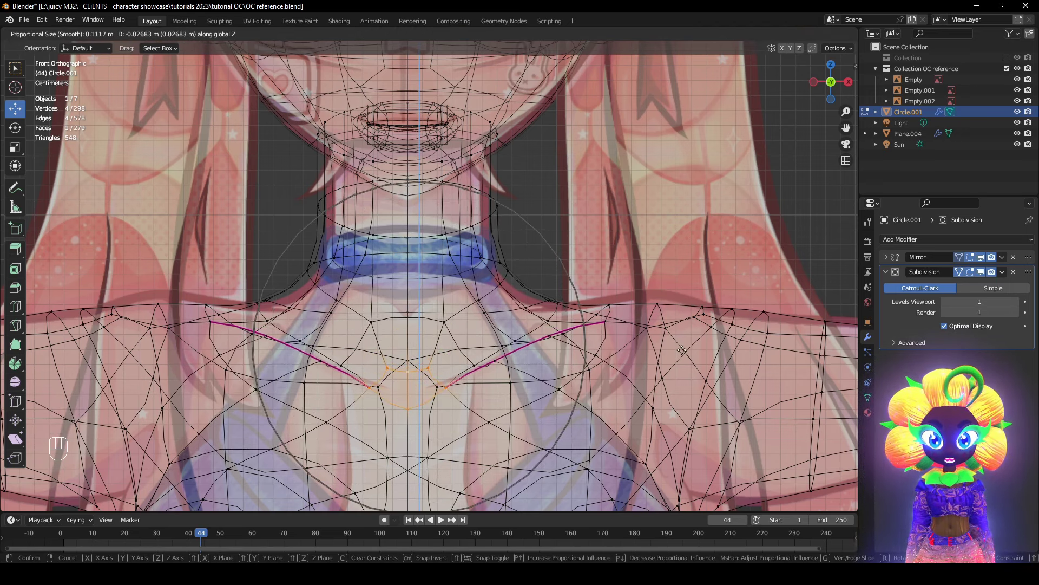
{"action": "left_click", "coordinate": [682, 351]}
- Try moving the collarbone's outer end vertex by -0.029007 m in X and 0.009065 m in Z with proportional editing, and preview the shape
{"action": "left_click", "coordinate": [612, 328]}
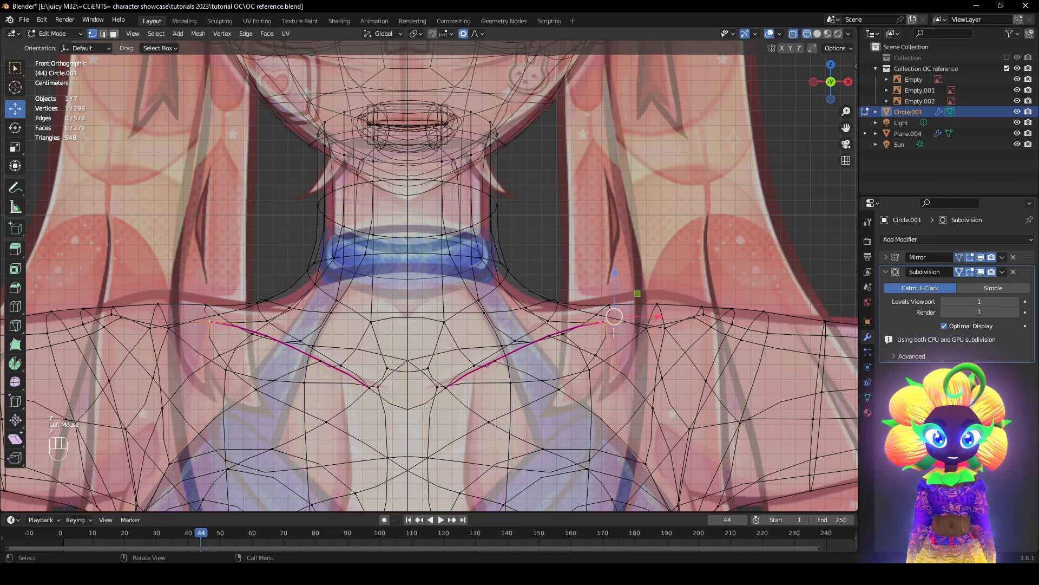
{"action": "key", "text": "g"}
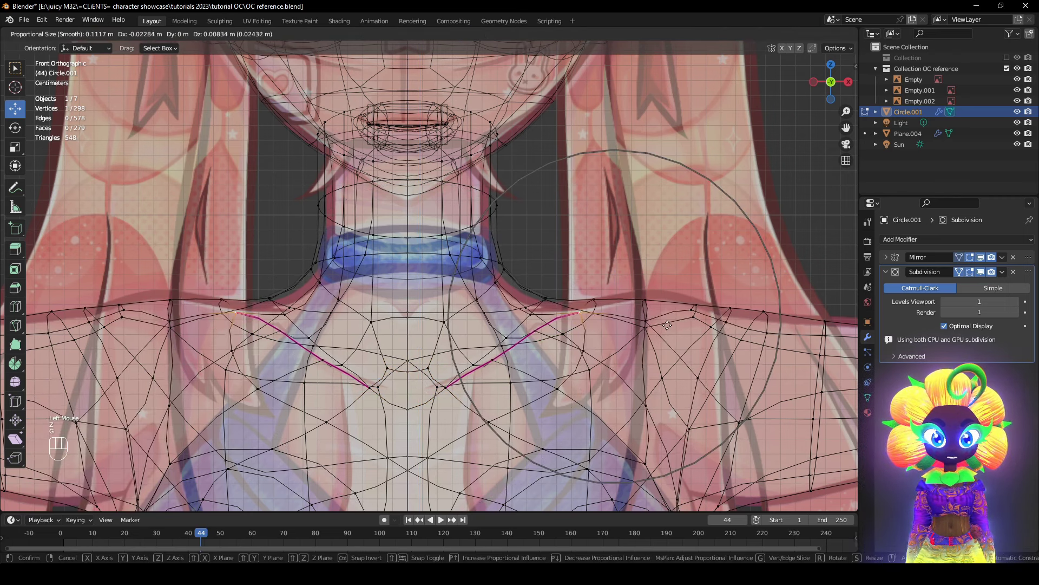
{"action": "left_click", "coordinate": [657, 324]}
{"action": "key", "text": "z"}
{"action": "scroll", "coordinate": [672, 325], "scroll_direction": "down", "scroll_amount": 2}
{"action": "middle_click_drag", "start_coordinate": [671, 325], "coordinate": [689, 341]}
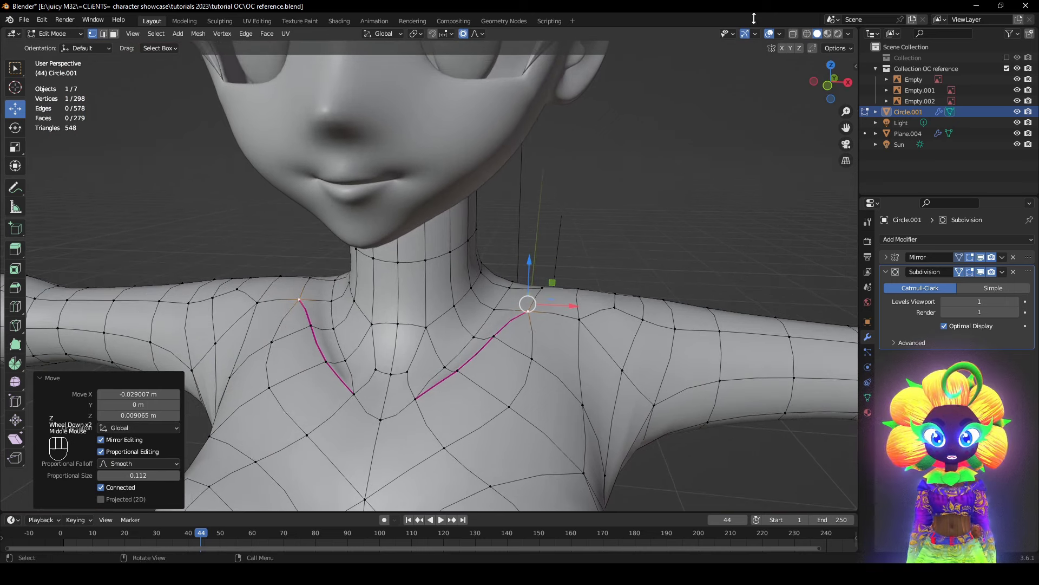
{"action": "left_click", "coordinate": [769, 33]}
{"action": "scroll", "coordinate": [573, 239], "scroll_direction": "down", "scroll_amount": 1}
{"action": "mouse_move", "coordinate": [572, 239]}
{"action": "middle_mouse_down"}
{"action": "mouse_move", "coordinate": [603, 186]}
{"action": "mouse_move", "coordinate": [586, 251]}
{"action": "mouse_move", "coordinate": [574, 253]}
{"action": "mouse_move", "coordinate": [600, 239]}
{"action": "mouse_move", "coordinate": [686, 242]}
{"action": "mouse_move", "coordinate": [468, 269]}
{"action": "middle_mouse_up"}
{"action": "scroll", "coordinate": [587, 250], "scroll_direction": "up", "scroll_amount": 1}
- Compare the collarbone shape before and after the outer end move, and undo that move
{"action": "key", "text": "ctrl+z"}
{"action": "key", "text": "ctrl+shift+z"}
{"action": "key", "text": "ctrl+z"}
{"action": "key", "text": "ctrl+z"}
{"action": "key", "text": "ctrl+z"}
{"action": "key", "text": "ctrl+shift+z"}
{"action": "key", "text": "z"}
{"action": "mouse_move", "coordinate": [300, 264]}
{"action": "middle_mouse_down"}
{"action": "mouse_move", "coordinate": [398, 244]}
{"action": "mouse_move", "coordinate": [533, 252]}
{"action": "middle_mouse_up"}
{"action": "left_click", "coordinate": [770, 34]}
{"action": "key", "text": "z"}
{"action": "key", "text": "ctrl+z"}
{"action": "key", "text": "z"}
- Deselect everything and inspect the collarbones and neck from several angles, with and without overlays
{"action": "middle_click_drag", "start_coordinate": [763, 288], "coordinate": [619, 310], "text": "alt"}
{"action": "scroll", "coordinate": [472, 303], "scroll_direction": "down", "scroll_amount": 2}
{"action": "middle_click_drag", "start_coordinate": [473, 303], "coordinate": [659, 241]}
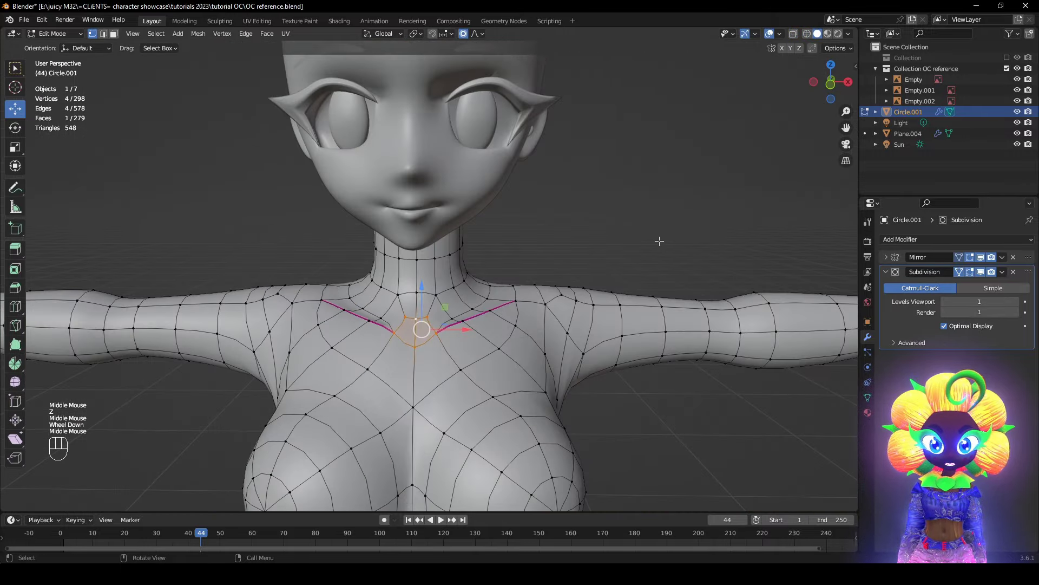
{"action": "scroll", "coordinate": [652, 244], "scroll_direction": "up", "scroll_amount": 2}
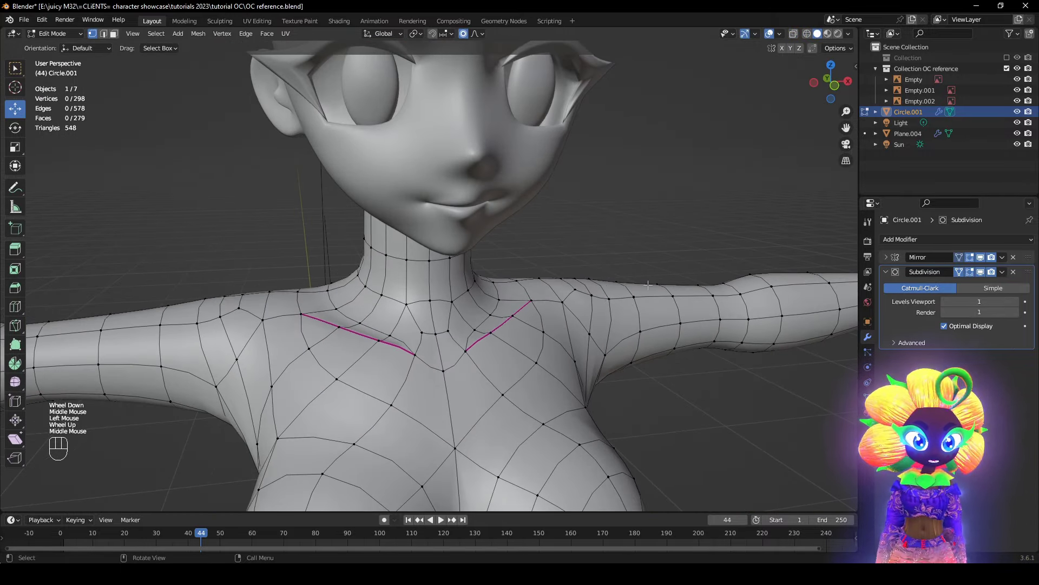
{"action": "middle_click_drag", "start_coordinate": [647, 284], "coordinate": [604, 310]}
{"action": "left_click", "coordinate": [769, 35]}
{"action": "middle_click_drag", "start_coordinate": [765, 57], "coordinate": [670, 258]}
{"action": "scroll", "coordinate": [652, 258], "scroll_direction": "down", "scroll_amount": 1}
{"action": "scroll", "coordinate": [671, 276], "scroll_direction": "up", "scroll_amount": 2}
{"action": "middle_click_drag", "start_coordinate": [673, 297], "coordinate": [728, 155]}
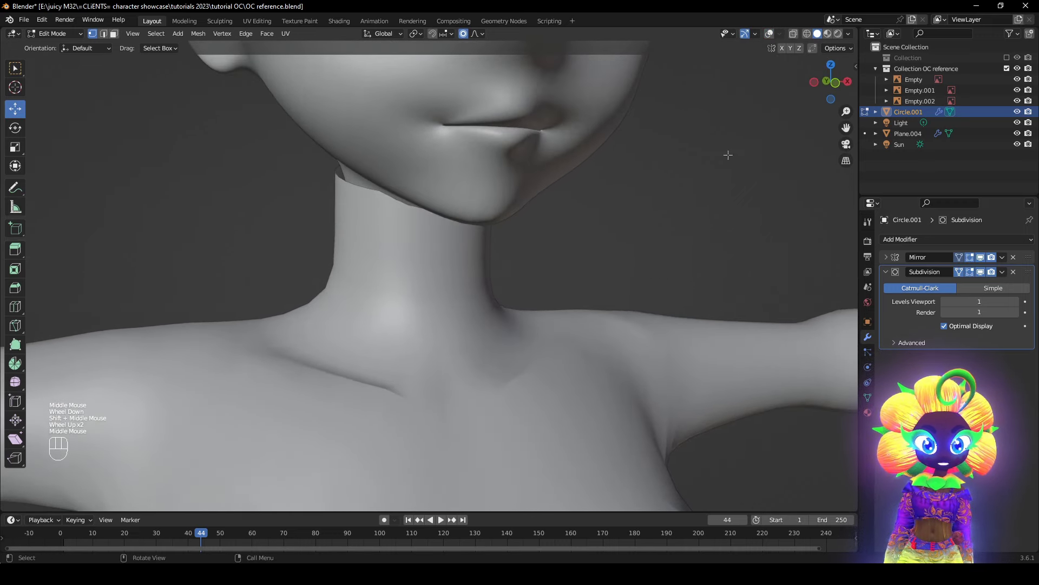
{"action": "left_click", "coordinate": [769, 34]}
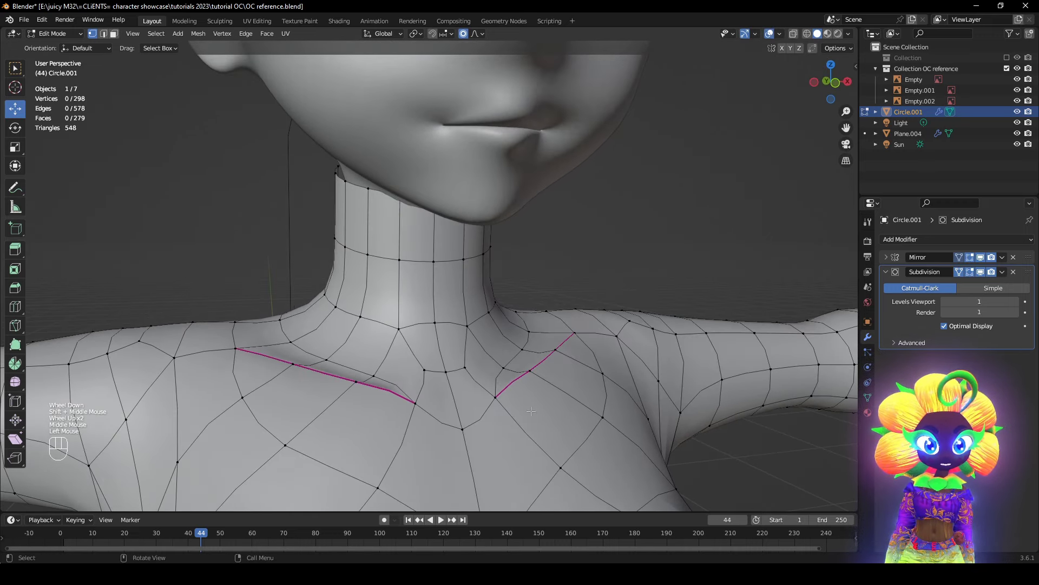
- Select the throat vertices just above the collarbones' inner ends and sink them about 0.018 m with Shrink/Fatten and proportional editing
{"action": "left_click", "coordinate": [980, 271]}
{"action": "middle_click_drag", "start_coordinate": [514, 379], "coordinate": [529, 414], "text": "shift"}
{"action": "scroll", "coordinate": [530, 415], "scroll_direction": "up", "scroll_amount": 2}
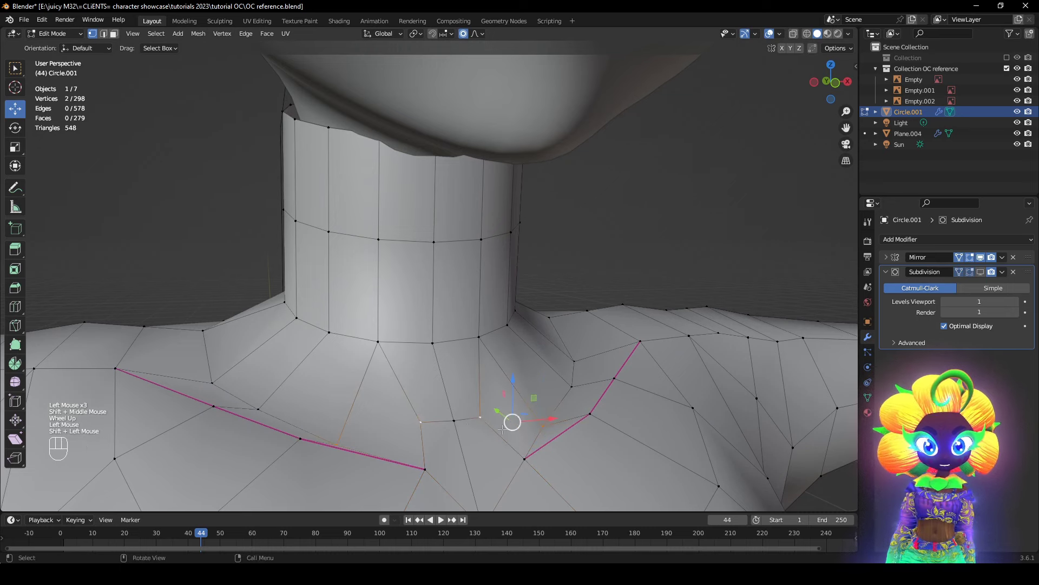
{"action": "left_click", "coordinate": [980, 272]}
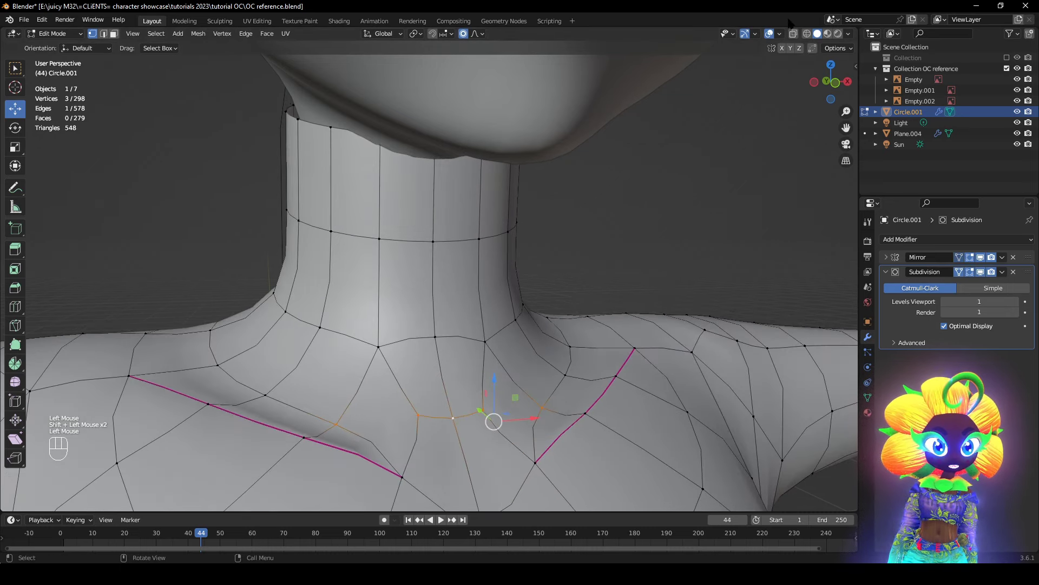
{"action": "left_click", "coordinate": [769, 34]}
{"action": "scroll", "coordinate": [760, 130], "scroll_direction": "down", "scroll_amount": 1}
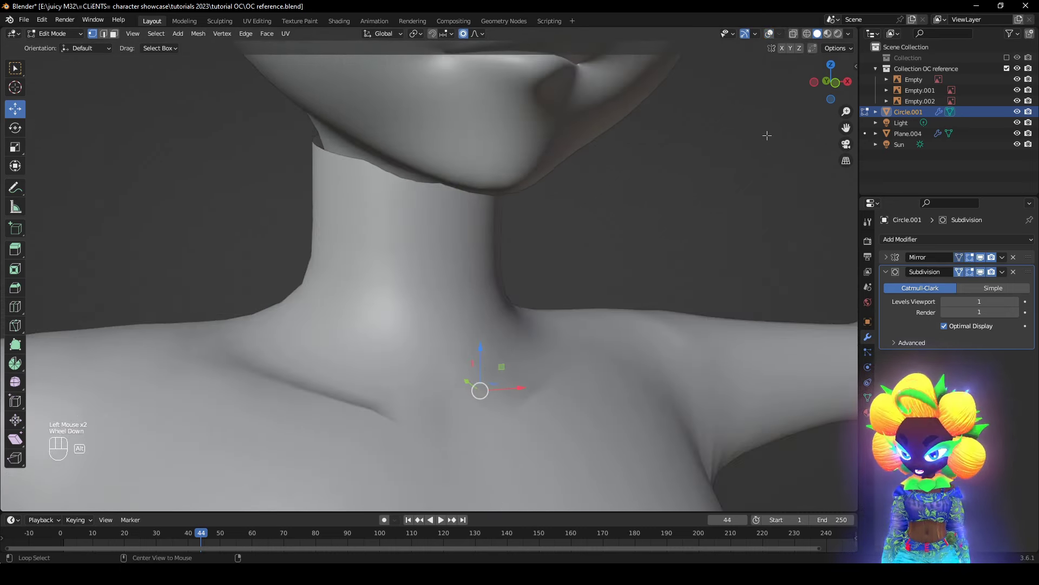
{"action": "key", "text": "alt+s"}
{"action": "scroll", "coordinate": [782, 153], "scroll_direction": "up", "scroll_amount": 10}
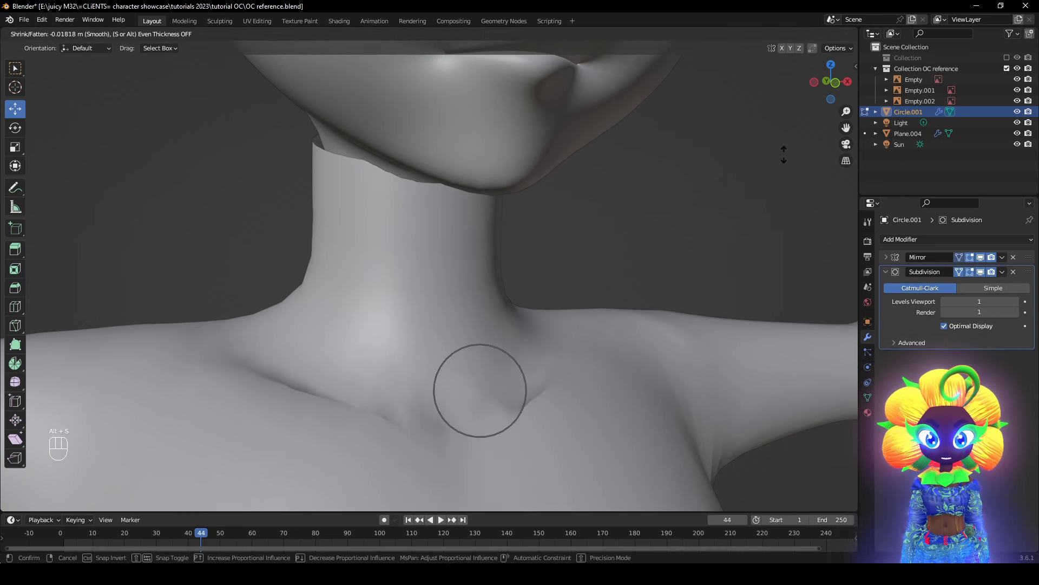
{"action": "scroll", "coordinate": [784, 155], "scroll_direction": "down", "scroll_amount": 2}
{"action": "left_click", "coordinate": [784, 154]}
- Review the throat hollow without overlays, and compare the whole body mesh with the front reference
{"action": "middle_click_drag", "start_coordinate": [783, 155], "coordinate": [666, 211]}
{"action": "scroll", "coordinate": [697, 212], "scroll_direction": "up", "scroll_amount": 1}
{"action": "scroll", "coordinate": [697, 212], "scroll_direction": "down", "scroll_amount": 4}
{"action": "scroll", "coordinate": [654, 220], "scroll_direction": "up", "scroll_amount": 2}
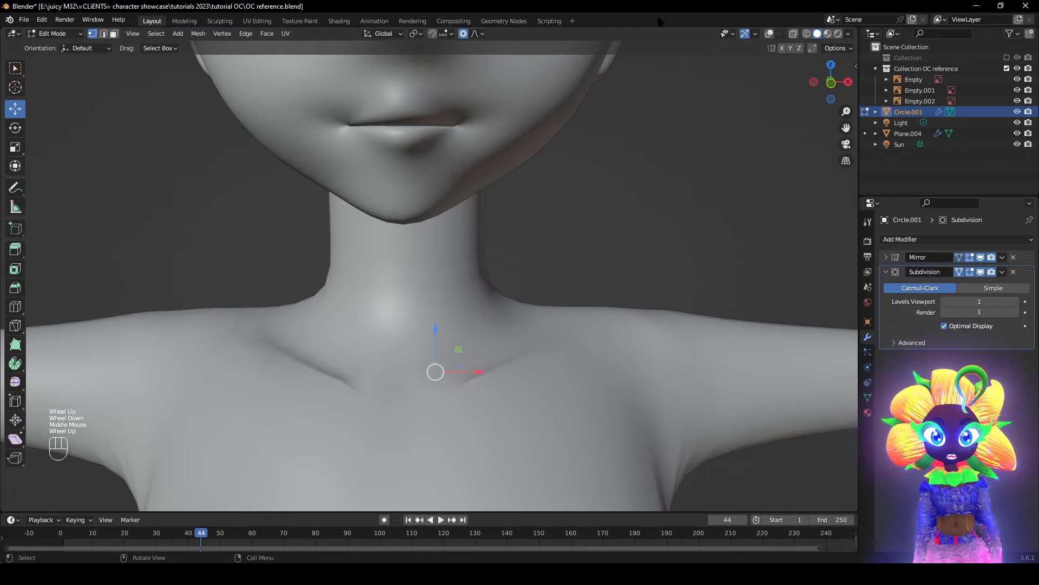
{"action": "left_click", "coordinate": [769, 34]}
{"action": "scroll", "coordinate": [668, 232], "scroll_direction": "down", "scroll_amount": 6}
{"action": "middle_click_drag", "start_coordinate": [668, 233], "coordinate": [642, 210]}
{"action": "left_click", "coordinate": [680, 309]}
{"action": "middle_click_drag", "start_coordinate": [681, 308], "coordinate": [714, 306]}
{"action": "scroll", "coordinate": [714, 307], "scroll_direction": "down", "scroll_amount": 1}
{"action": "key", "text": "a"}
{"action": "key", "text": "KP_1"}
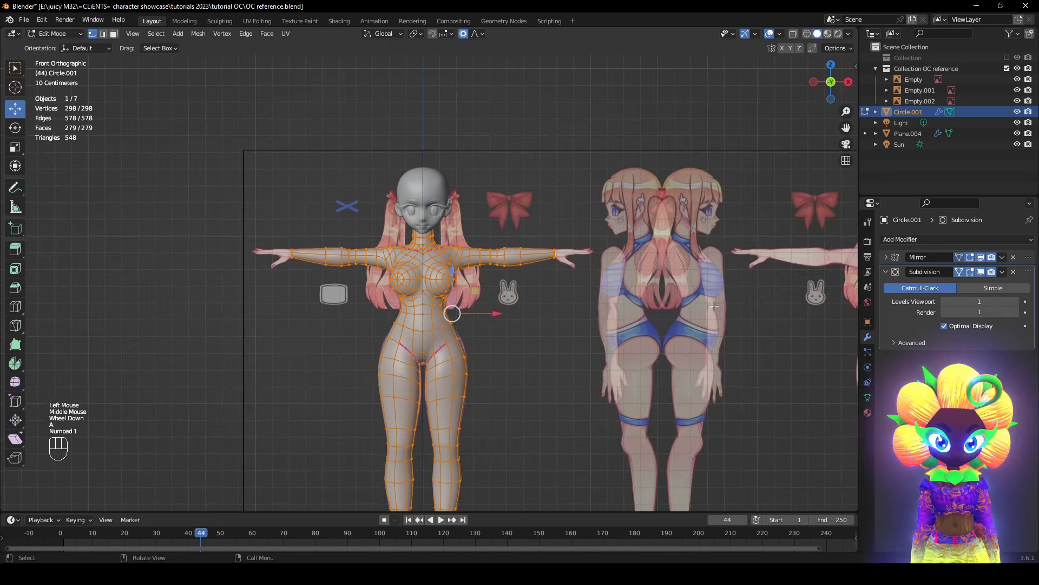
- Focus on the lower abdomen and turn off the Subdivision modifier's viewport display
{"action": "key", "text": "KP_Decimal"}
{"action": "scroll", "coordinate": [428, 271], "scroll_direction": "up", "scroll_amount": 2}
{"action": "middle_click_drag", "start_coordinate": [387, 190], "coordinate": [476, 256], "text": "shift"}
{"action": "middle_click_drag", "start_coordinate": [477, 256], "coordinate": [435, 255]}
{"action": "scroll", "coordinate": [427, 252], "scroll_direction": "up", "scroll_amount": 1}
{"action": "left_click", "coordinate": [327, 224]}
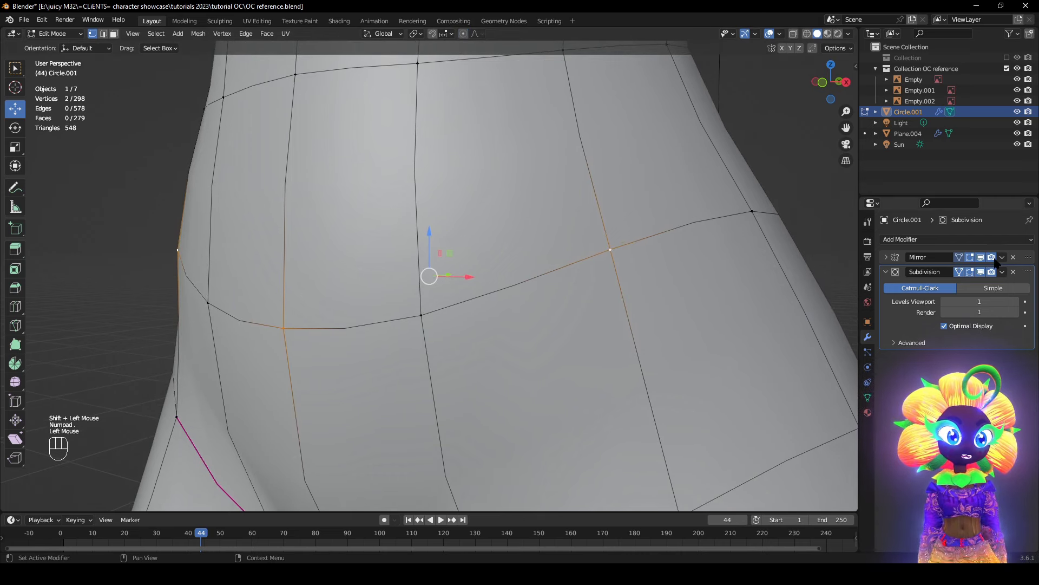
{"action": "left_click", "coordinate": [981, 270]}
{"action": "scroll", "coordinate": [402, 301], "scroll_direction": "down", "scroll_amount": 2}
{"action": "middle_click_drag", "start_coordinate": [400, 301], "coordinate": [441, 301]}
- With proportional editing off, slide the lower belly row's two central vertices down their edges and adjust the neighbouring outer vertex the same way
{"action": "left_click", "coordinate": [440, 301]}
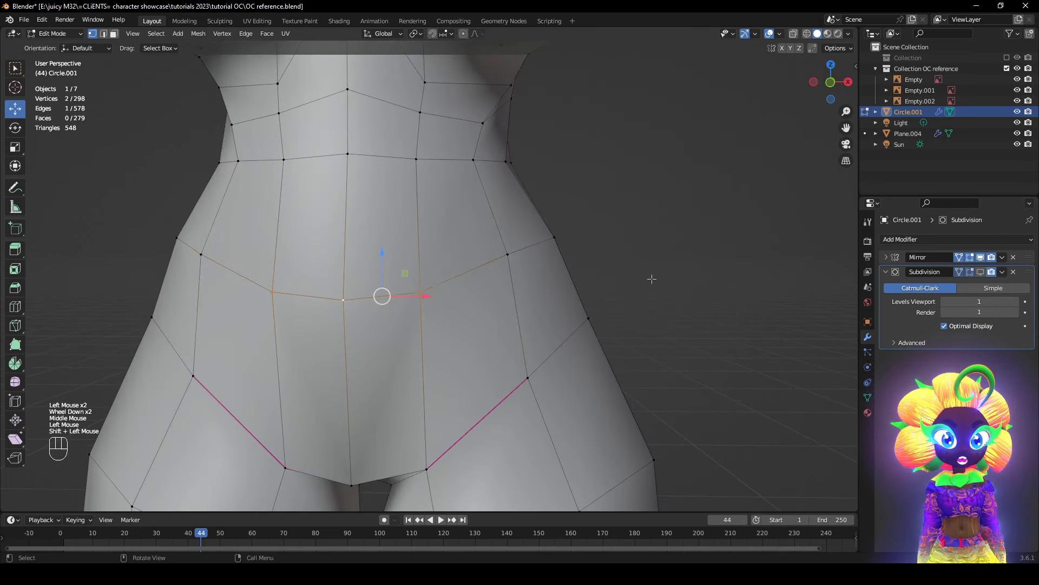
{"action": "scroll", "coordinate": [652, 279], "scroll_direction": "down", "scroll_amount": 1}
{"action": "middle_click_drag", "start_coordinate": [652, 278], "coordinate": [607, 286]}
{"action": "key", "text": "g"}
{"action": "key", "text": "g"}
{"action": "left_click", "coordinate": [603, 330]}
{"action": "left_click", "coordinate": [497, 284]}
{"action": "key", "text": "g"}
{"action": "key", "text": "g"}
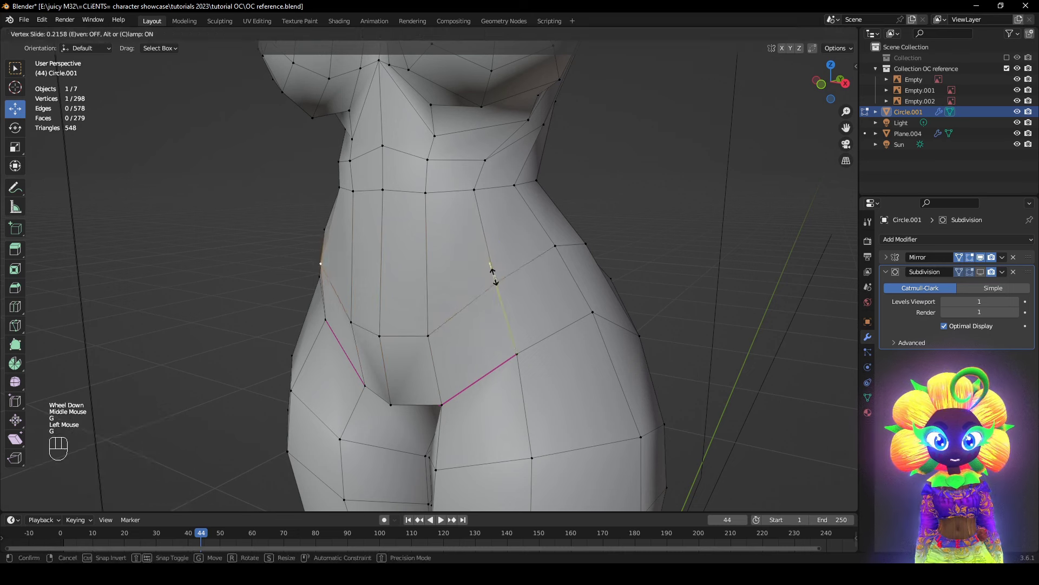
{"action": "left_click", "coordinate": [492, 276]}
- Slide the front waist row's vertices down along their edges with a factor of 0.322
{"action": "middle_click_drag", "start_coordinate": [494, 287], "coordinate": [403, 197]}
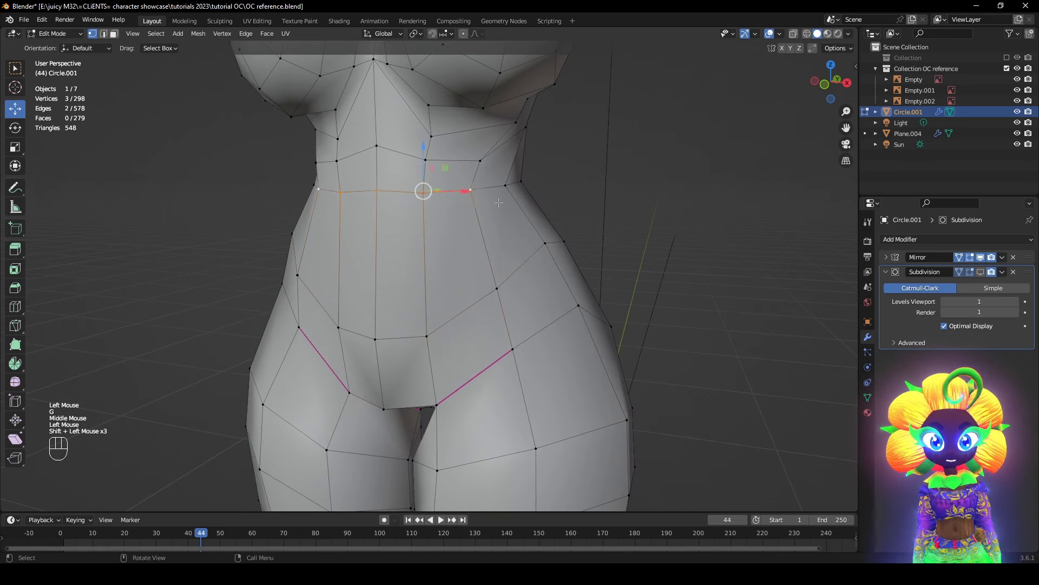
{"action": "key", "text": "g"}
{"action": "key", "text": "g"}
{"action": "left_click", "coordinate": [512, 227]}
- Slide the side waist vertex down its edge to continue the lowered front waist row
{"action": "middle_click_drag", "start_coordinate": [550, 211], "coordinate": [496, 211]}
{"action": "left_click", "coordinate": [521, 189]}
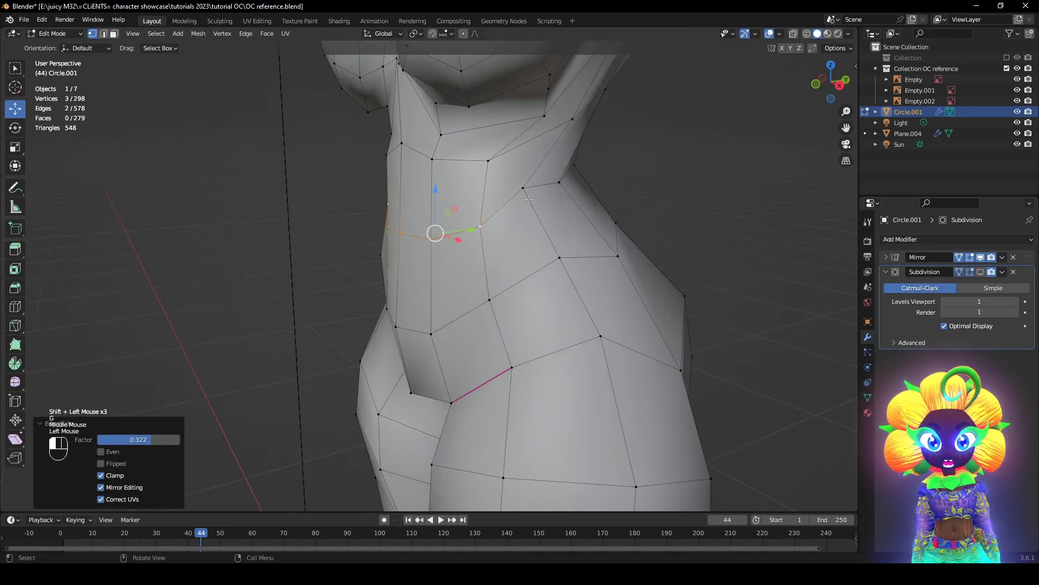
{"action": "left_click", "coordinate": [489, 173]}
{"action": "left_click", "coordinate": [525, 191]}
{"action": "key", "text": "g"}
{"action": "key", "text": "g"}
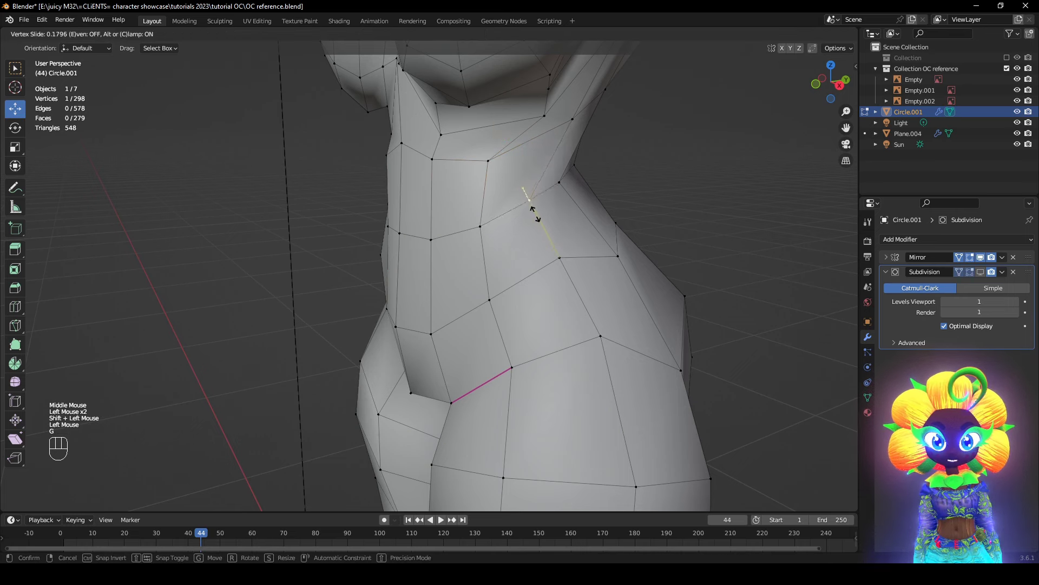
{"action": "left_click", "coordinate": [534, 204]}
- Slide two vertices on the side of the back above the waist along their edges, the second with a factor of 0.116
{"action": "middle_click_drag", "start_coordinate": [533, 204], "coordinate": [524, 232]}
{"action": "scroll", "coordinate": [523, 233], "scroll_direction": "down", "scroll_amount": 2}
{"action": "middle_click_drag", "start_coordinate": [524, 232], "coordinate": [476, 178]}
{"action": "mouse_move", "coordinate": [476, 179]}
{"action": "middle_mouse_down", "text": "shift"}
{"action": "mouse_move", "coordinate": [471, 254]}
{"action": "mouse_move", "coordinate": [503, 155]}
{"action": "mouse_move", "coordinate": [460, 173]}
{"action": "middle_mouse_up", "text": "shift"}
{"action": "scroll", "coordinate": [503, 155], "scroll_direction": "up", "scroll_amount": 1}
{"action": "left_click", "coordinate": [503, 153]}
{"action": "left_click", "coordinate": [430, 194]}
{"action": "key", "text": "g"}
{"action": "key", "text": "g"}
{"action": "left_click", "coordinate": [433, 196]}
{"action": "left_click", "coordinate": [392, 212]}
{"action": "key", "text": "g"}
{"action": "key", "text": "g"}
{"action": "left_click", "coordinate": [398, 209]}
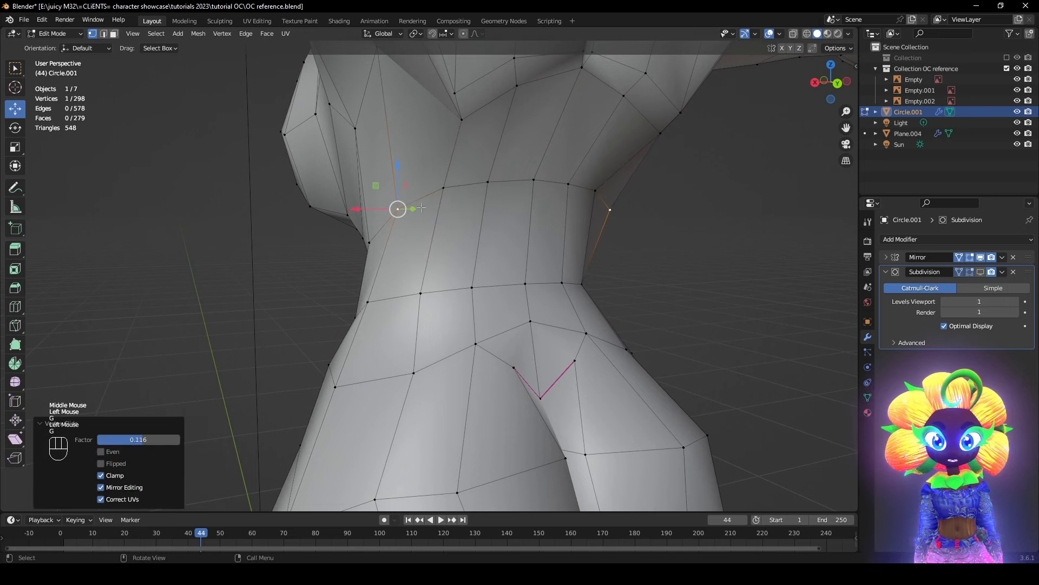
- Select the front waist row's vertices and rip them downward to open a gap across the belly
{"action": "middle_click_drag", "start_coordinate": [400, 210], "coordinate": [552, 238]}
{"action": "middle_click_drag", "start_coordinate": [520, 281], "coordinate": [506, 219], "text": "shift"}
{"action": "scroll", "coordinate": [500, 221], "scroll_direction": "up", "scroll_amount": 1}
{"action": "mouse_move", "coordinate": [465, 227]}
{"action": "middle_mouse_down"}
{"action": "mouse_move", "coordinate": [479, 263]}
{"action": "mouse_move", "coordinate": [475, 242]}
{"action": "middle_mouse_up"}
{"action": "left_click", "coordinate": [471, 240]}
{"action": "left_click", "coordinate": [415, 268], "text": "shift"}
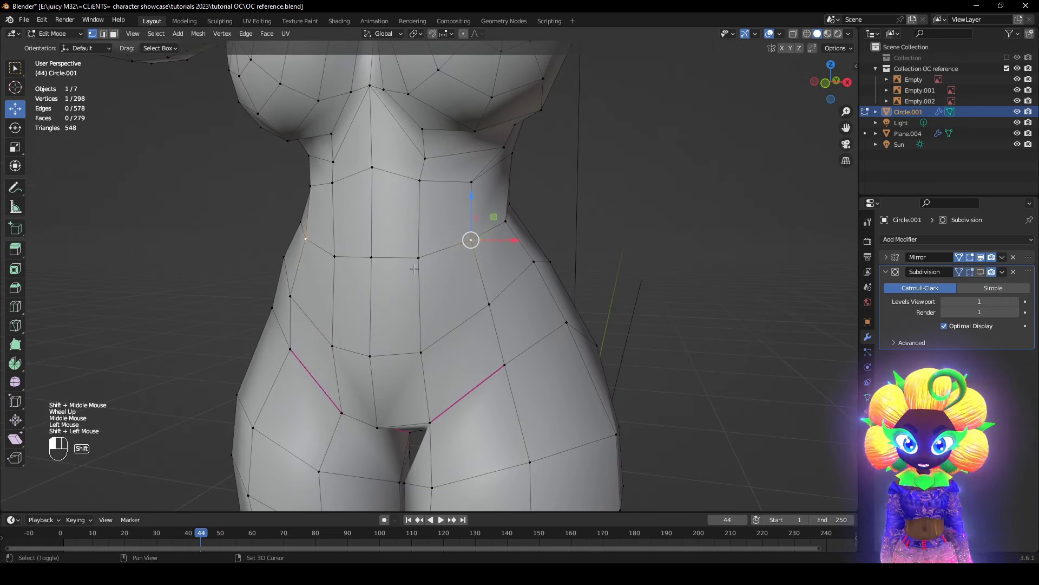
{"action": "middle_click_drag", "start_coordinate": [557, 283], "coordinate": [568, 290]}
{"action": "key", "text": "v"}
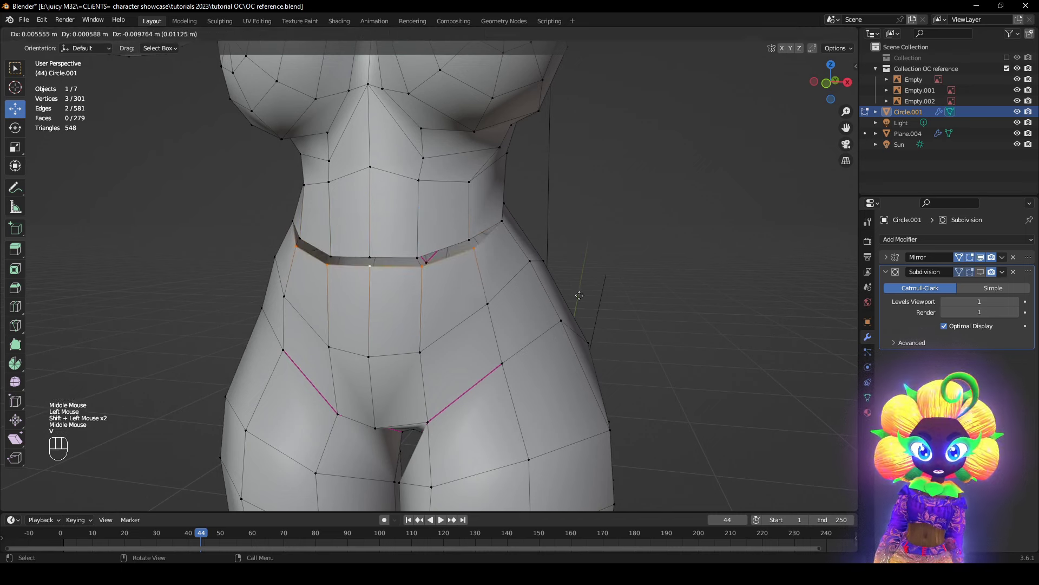
{"action": "left_click", "coordinate": [580, 309]}
- Fill the ripped gap across the front of the waist with new faces
{"action": "scroll", "coordinate": [487, 300], "scroll_direction": "up", "scroll_amount": 1}
{"action": "left_click", "coordinate": [338, 271]}
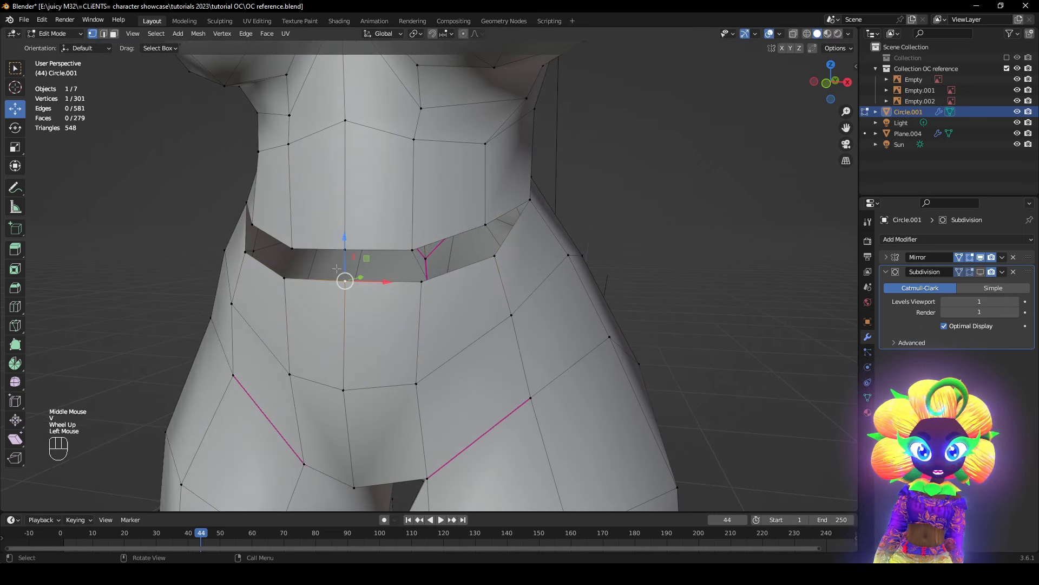
{"action": "key", "text": "f"}
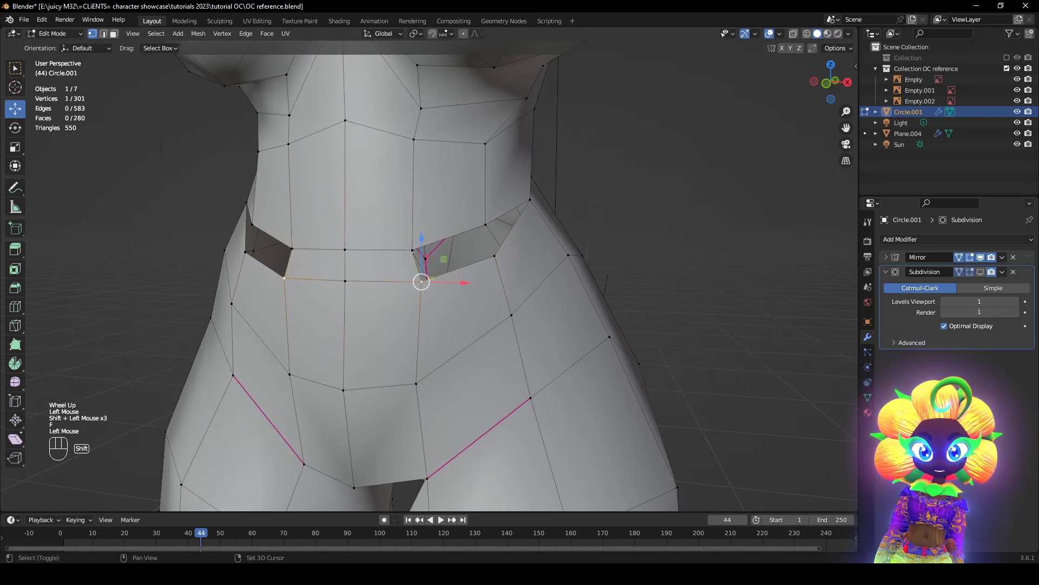
{"action": "middle_click_drag", "start_coordinate": [626, 302], "coordinate": [621, 302]}
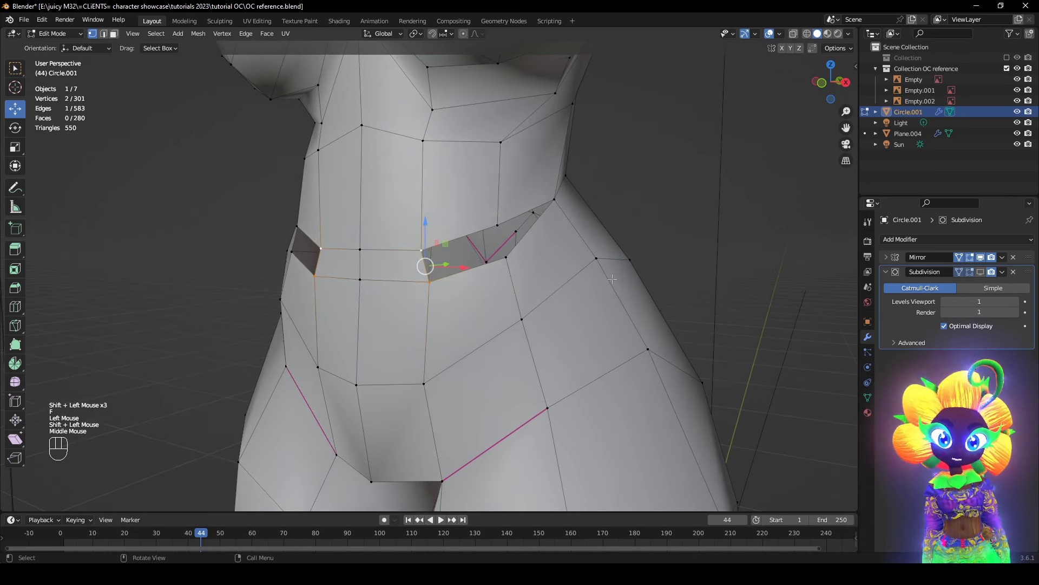
{"action": "key", "text": "f"}
{"action": "key", "text": "f"}
- Slide the upper row of the new belly strip upward along its edges to widen the strip
{"action": "middle_click_drag", "start_coordinate": [558, 293], "coordinate": [502, 273], "text": "shift"}
{"action": "scroll", "coordinate": [541, 284], "scroll_direction": "up", "scroll_amount": 1}
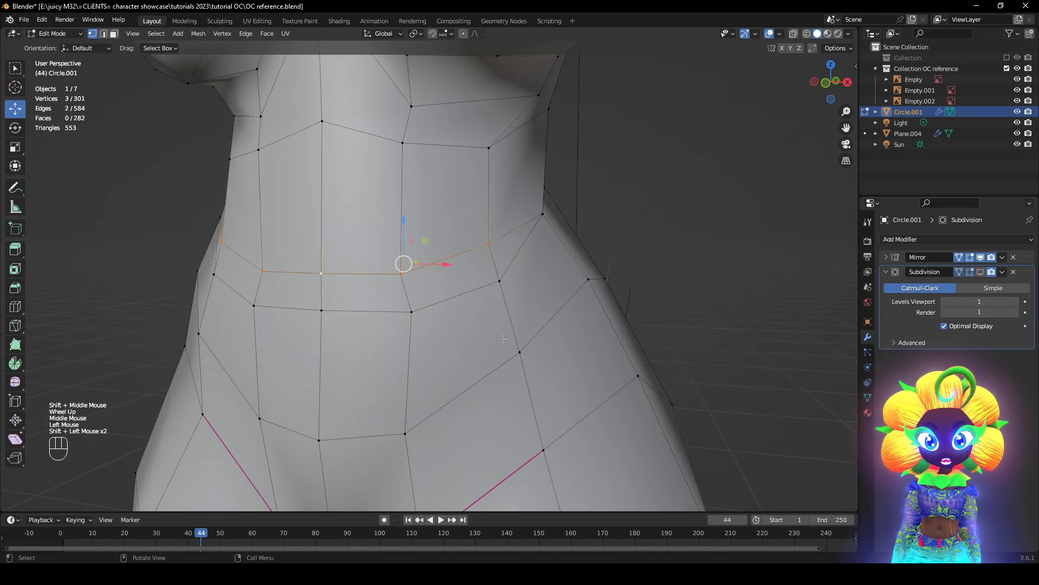
{"action": "key", "text": "g"}
{"action": "key", "text": "g"}
{"action": "left_click", "coordinate": [479, 313]}
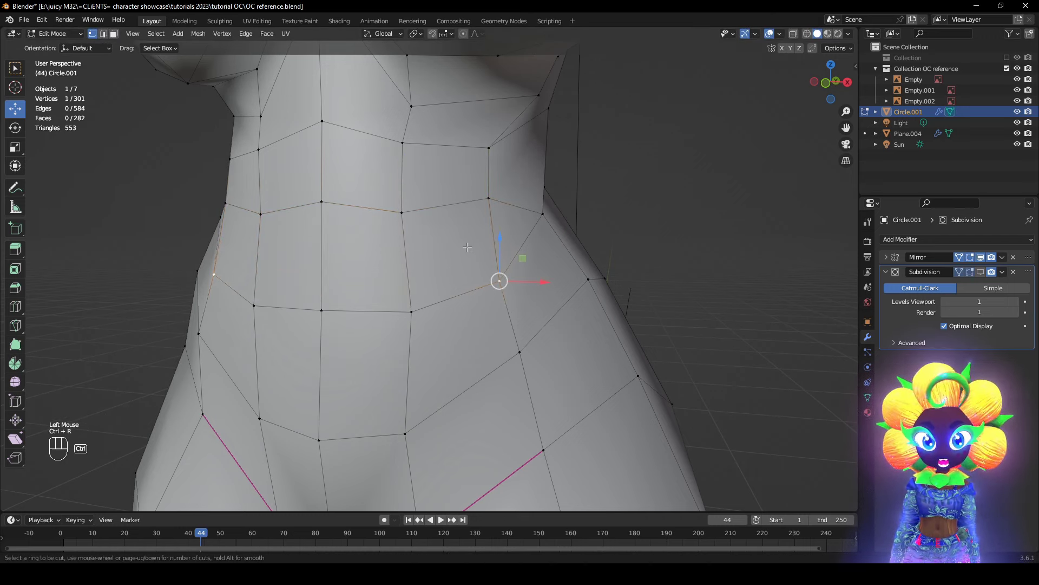
- Add a loop cut across the widened belly strip and scale the new row to 0.956
{"action": "left_click", "coordinate": [492, 238]}
{"action": "middle_click_drag", "start_coordinate": [492, 238], "coordinate": [425, 271]}
{"action": "scroll", "coordinate": [595, 325], "scroll_direction": "down", "scroll_amount": 1}
{"action": "key", "text": "s"}
{"action": "left_click", "coordinate": [584, 354]}
- Move the front waist row's three vertices up to the waist crease in the side reference and smooth them with 0.500 smoothing
{"action": "key", "text": "alt+z"}
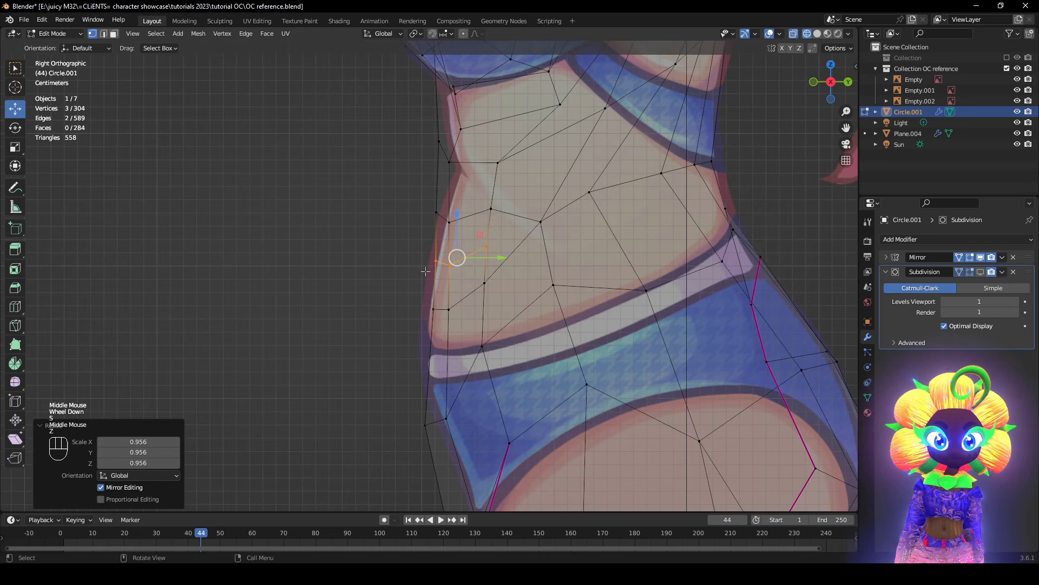
{"action": "left_click_drag", "start_coordinate": [429, 200], "coordinate": [517, 233]}
{"action": "key", "text": "g"}
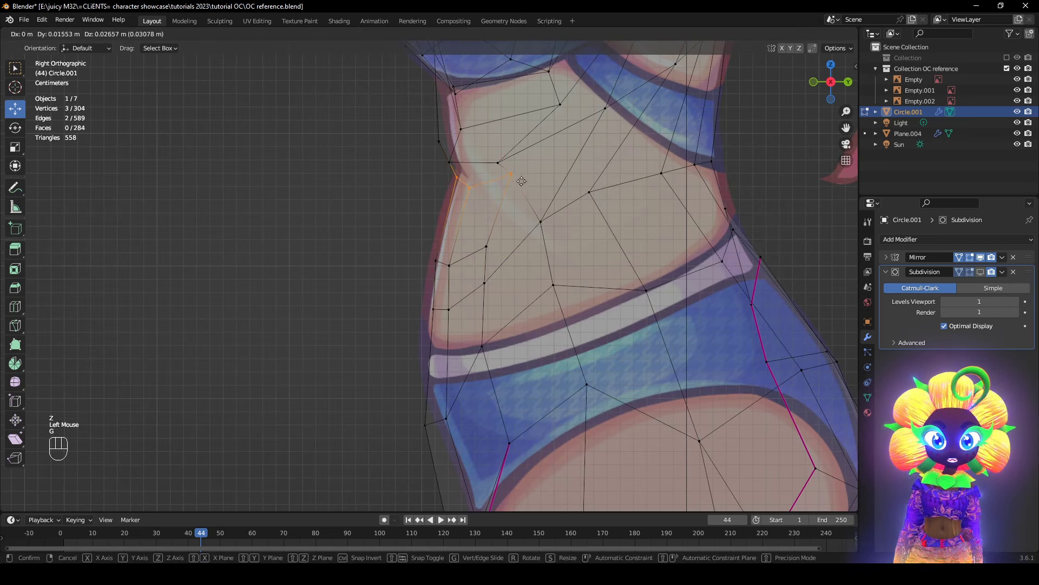
{"action": "left_click", "coordinate": [521, 181]}
{"action": "right_click", "coordinate": [663, 287]}
{"action": "left_click", "coordinate": [675, 421]}
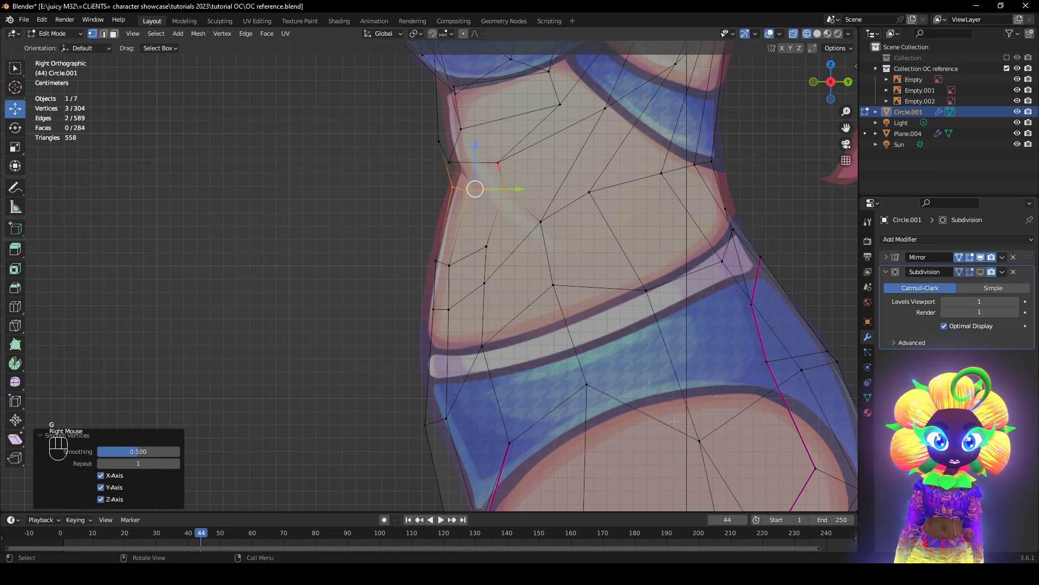
- Nudge the smoothed waist row and reposition the single front vertex just above it to refine the waist profile
{"action": "key", "text": "z"}
{"action": "key", "text": "g"}
{"action": "left_click", "coordinate": [443, 162]}
{"action": "left_click", "coordinate": [496, 163]}
{"action": "key", "text": "g"}
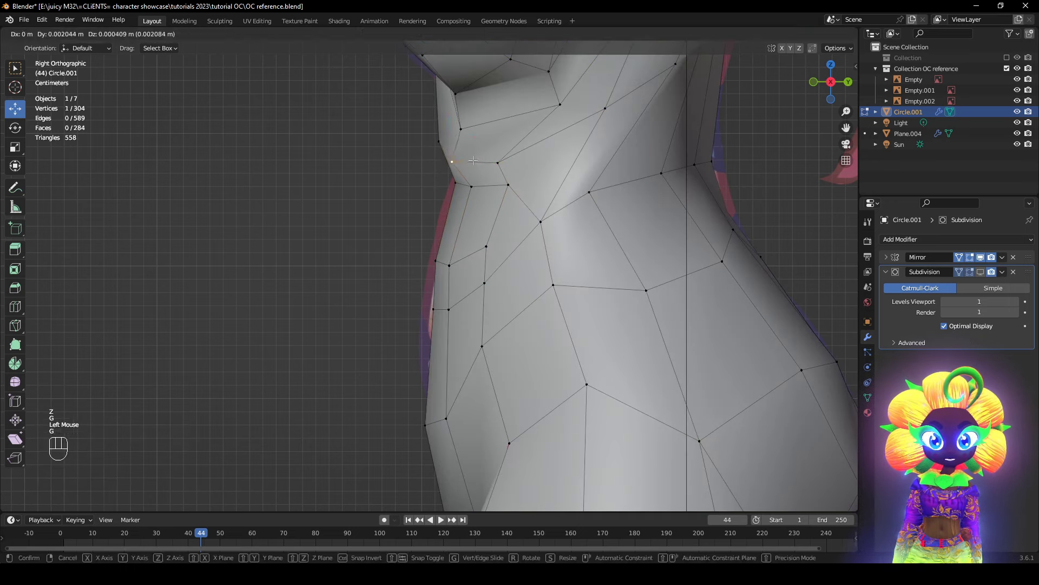
{"action": "left_click", "coordinate": [500, 165]}
- Raise the middle belly row slightly and move the row below it by -0.00654 m in Y and -0.002861 m in Z
{"action": "middle_click_drag", "start_coordinate": [539, 195], "coordinate": [574, 211]}
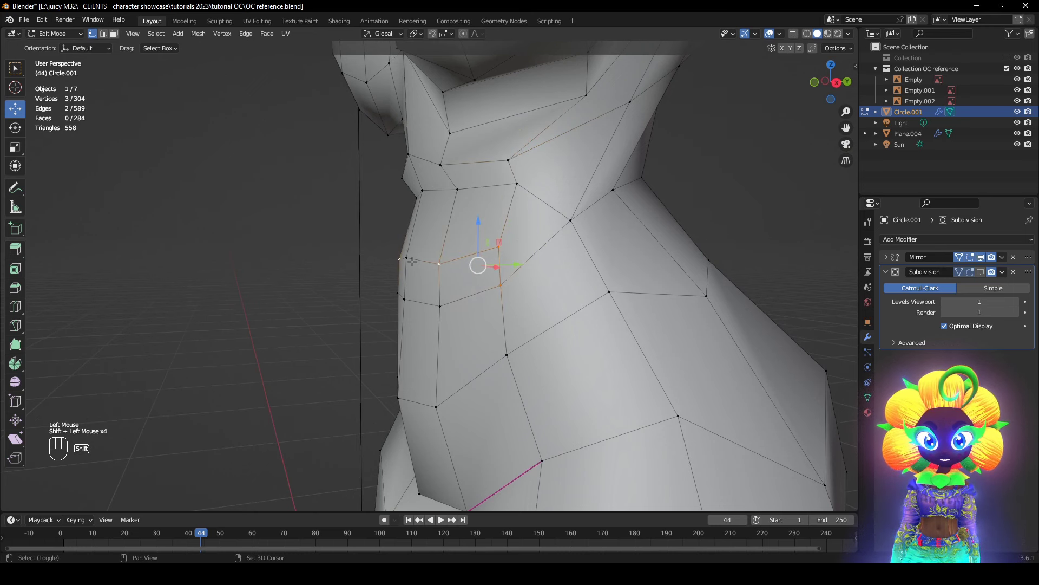
{"action": "middle_click_drag", "start_coordinate": [537, 351], "coordinate": [508, 348]}
{"action": "key", "text": "z"}
{"action": "key", "text": "g"}
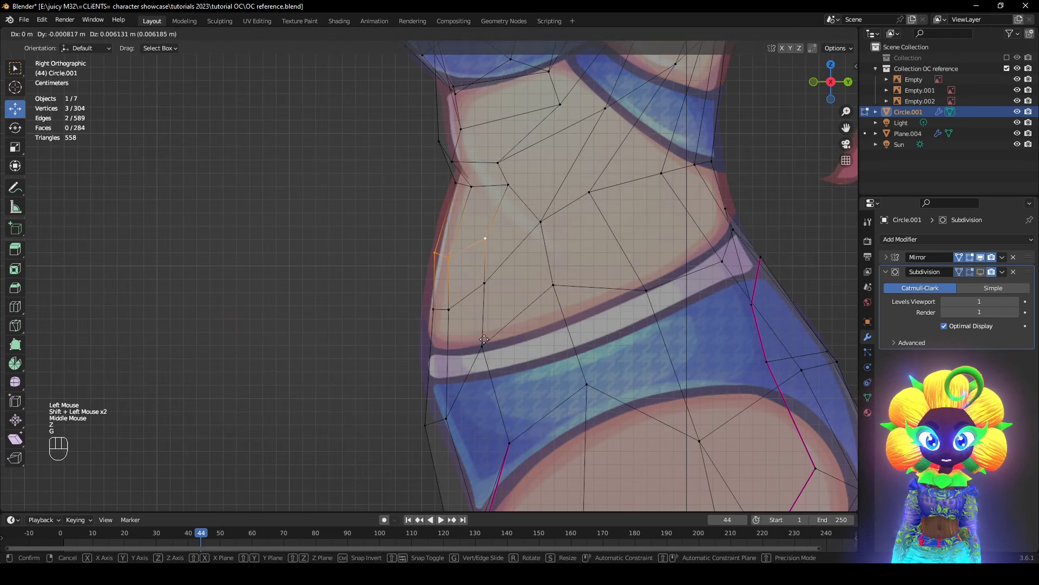
{"action": "left_click", "coordinate": [499, 334]}
{"action": "left_click_drag", "start_coordinate": [495, 331], "coordinate": [415, 277]}
{"action": "key", "text": "g"}
{"action": "left_click", "coordinate": [409, 280]}
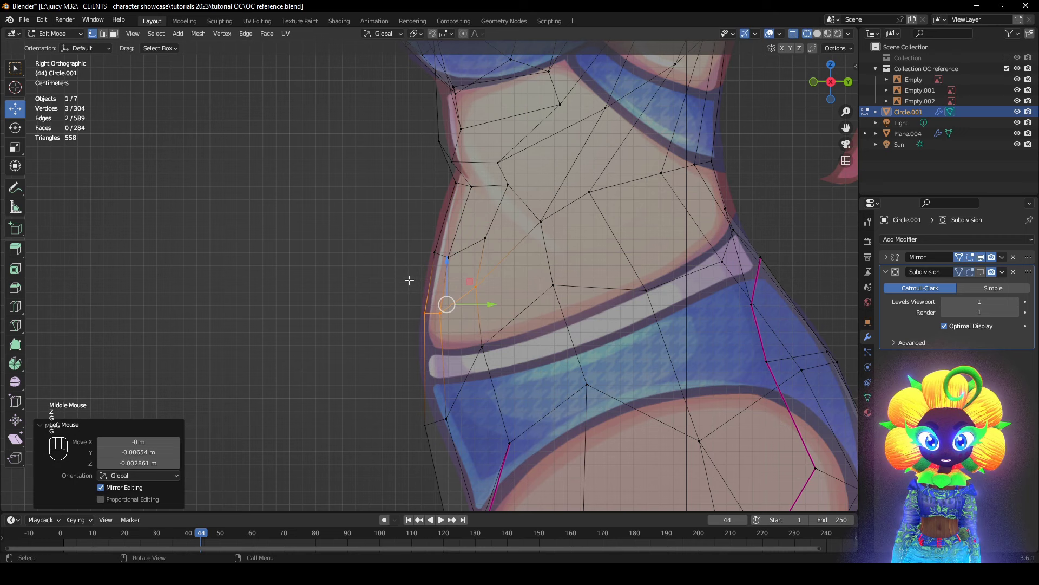
- Enable the subdivision preview and move the lower belly's front vertex pair back about 0.007 m to fit the side reference
{"action": "left_click", "coordinate": [980, 272]}
{"action": "middle_click_drag", "start_coordinate": [415, 371], "coordinate": [393, 322], "text": "shift"}
{"action": "left_click_drag", "start_coordinate": [387, 323], "coordinate": [446, 397]}
{"action": "key", "text": "g"}
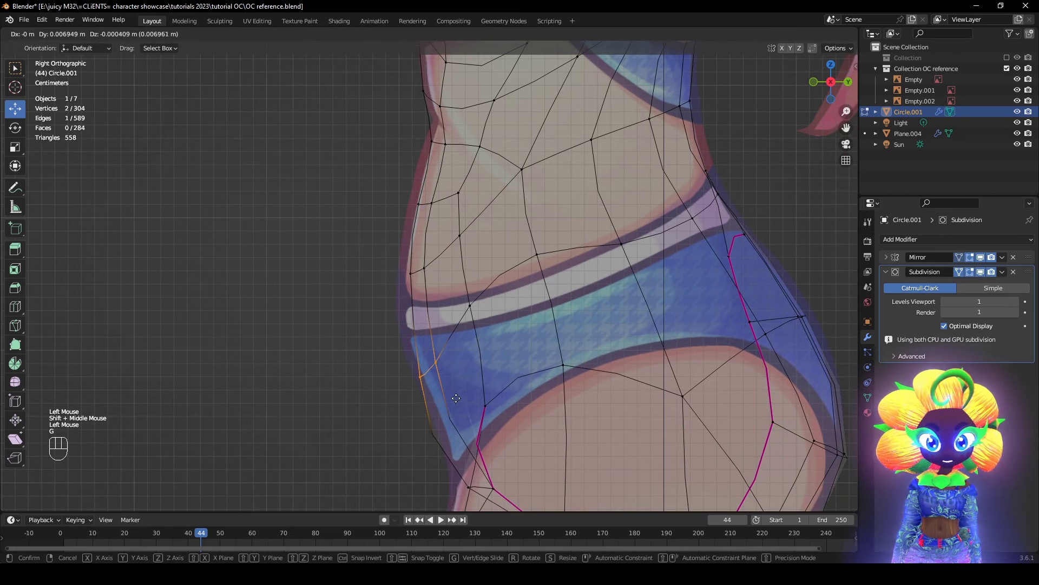
{"action": "left_click", "coordinate": [455, 398]}
{"action": "middle_click_drag", "start_coordinate": [456, 398], "coordinate": [442, 326], "text": "shift"}
{"action": "mouse_move", "coordinate": [433, 389]}
{"action": "left_mouse_down"}
{"action": "mouse_move", "coordinate": [464, 433]}
{"action": "mouse_move", "coordinate": [495, 439]}
{"action": "left_mouse_up"}
{"action": "key", "text": "g"}
{"action": "right_click", "coordinate": [495, 437]}
- Switch to solid shading and move the four front belly vertices forward about 0.006 m toward the reference outline
{"action": "key", "text": "z"}
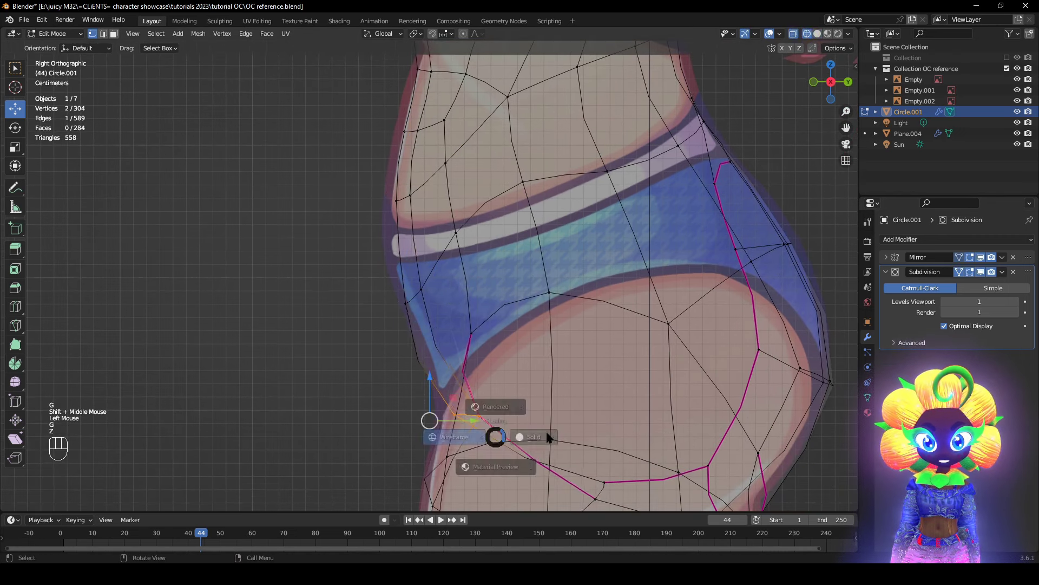
{"action": "left_click", "coordinate": [548, 438]}
{"action": "key", "text": "g"}
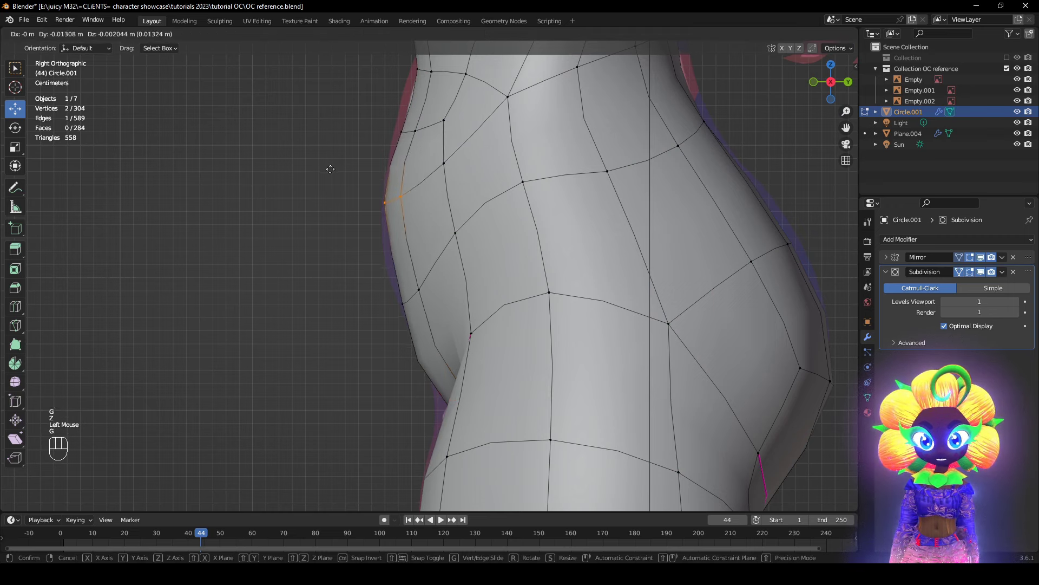
{"action": "right_click", "coordinate": [414, 189]}
{"action": "left_click_drag", "start_coordinate": [368, 114], "coordinate": [368, 114]}
{"action": "key", "text": "g"}
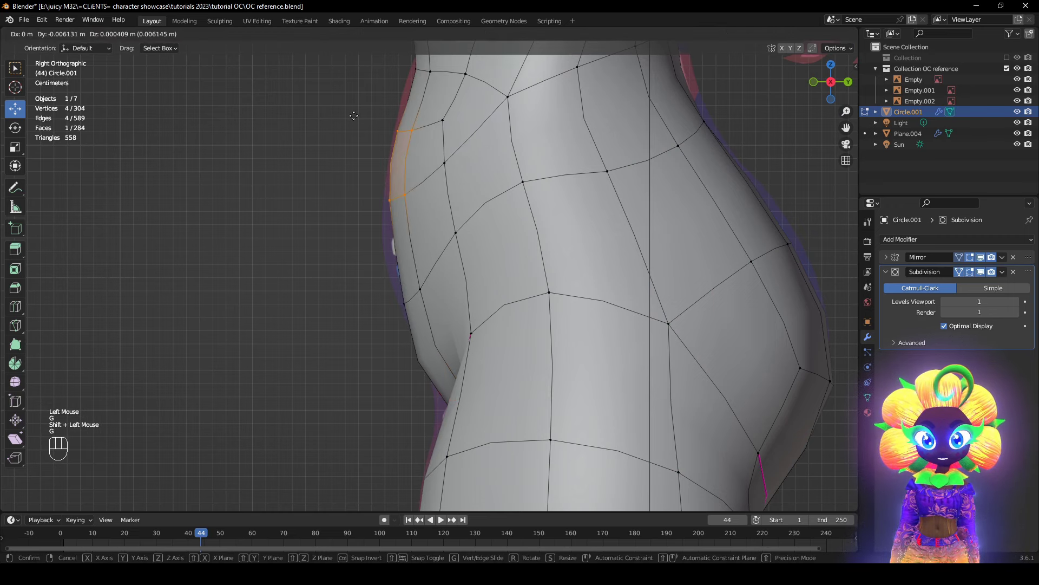
{"action": "left_click", "coordinate": [353, 116]}
- Move the lower belly pair by -0.003679 m in Y and 0.004087 m in Z, and turn off the subdivision preview
{"action": "left_click_drag", "start_coordinate": [357, 246], "coordinate": [456, 342]}
{"action": "key", "text": "g"}
{"action": "left_click", "coordinate": [451, 336]}
{"action": "left_click", "coordinate": [981, 273]}
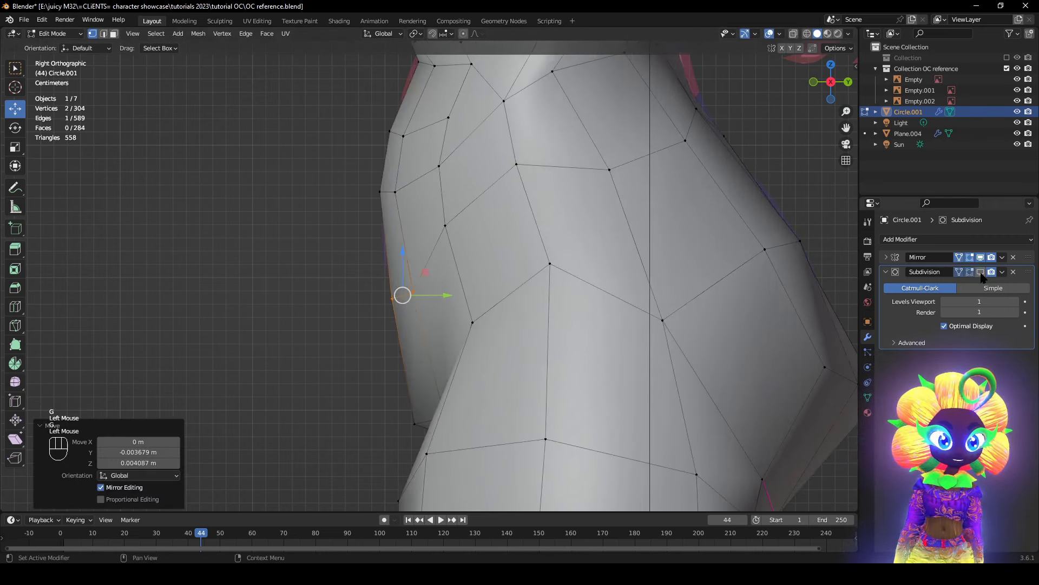
- Edge-slide the two front vertices of the belly row below the waist to even out the row spacing
{"action": "middle_click_drag", "start_coordinate": [519, 269], "coordinate": [545, 323], "text": "shift"}
{"action": "key", "text": "z"}
{"action": "key", "text": "z"}
{"action": "scroll", "coordinate": [466, 303], "scroll_direction": "down", "scroll_amount": 1}
{"action": "middle_click_drag", "start_coordinate": [374, 247], "coordinate": [437, 253]}
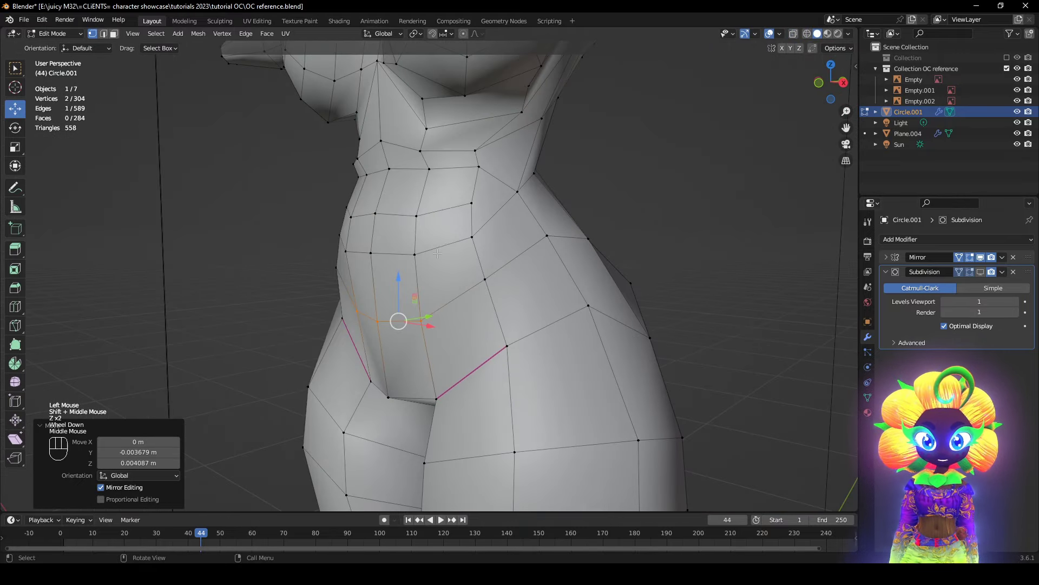
{"action": "left_click", "coordinate": [414, 254]}
{"action": "left_click", "coordinate": [371, 253], "text": "shift"}
{"action": "key", "text": "g"}
{"action": "key", "text": "g"}
{"action": "left_click", "coordinate": [533, 309]}
- Move the centre-line vertex of the belly row above by -0.005722 m in Z in front view
{"action": "middle_click_drag", "start_coordinate": [533, 308], "coordinate": [628, 290]}
{"action": "key", "text": "z"}
{"action": "key", "text": "z"}
{"action": "middle_click_drag", "start_coordinate": [534, 304], "coordinate": [568, 339], "text": "shift"}
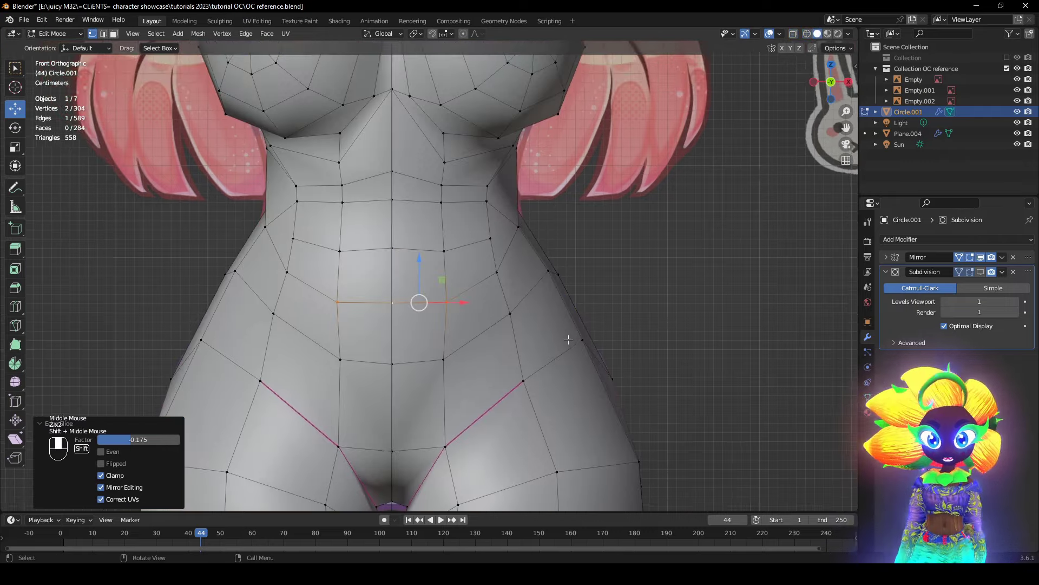
{"action": "scroll", "coordinate": [568, 340], "scroll_direction": "up", "scroll_amount": 4}
{"action": "key", "text": "z"}
{"action": "key", "text": "z"}
{"action": "scroll", "coordinate": [356, 228], "scroll_direction": "down", "scroll_amount": 2}
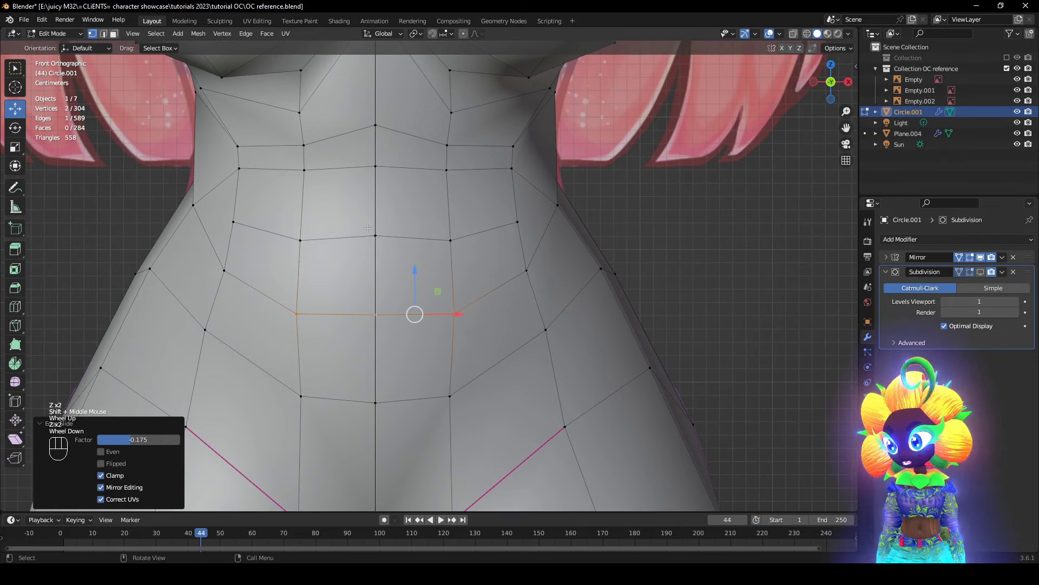
{"action": "left_click", "coordinate": [375, 236]}
{"action": "left_click_drag", "start_coordinate": [375, 236], "coordinate": [375, 243]}
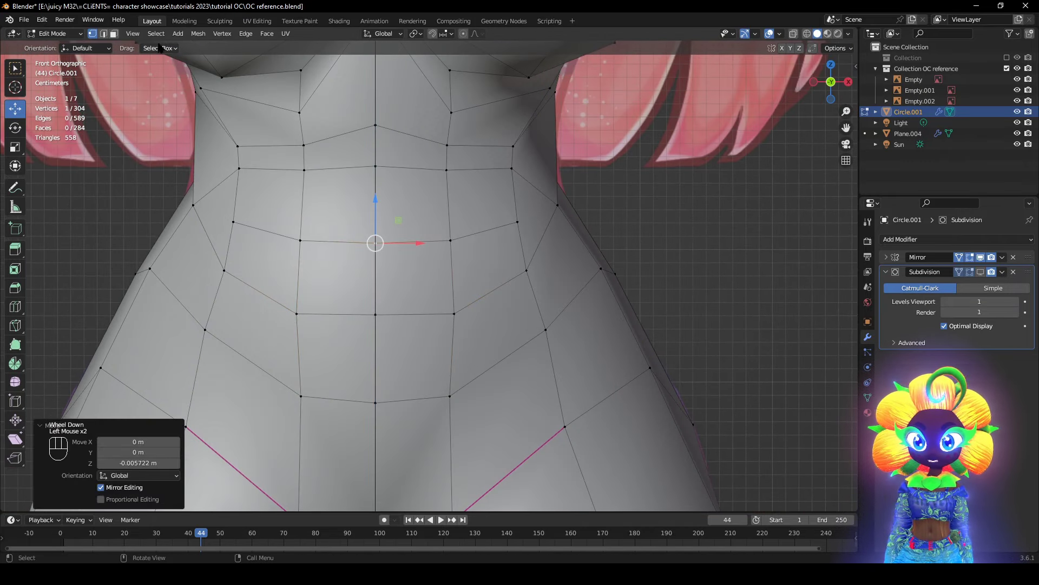
- Select the mirrored central belly face and reshape it into a regular circle for the navel
{"action": "left_click", "coordinate": [113, 33]}
{"action": "left_click", "coordinate": [413, 277]}
{"action": "key", "text": "z"}
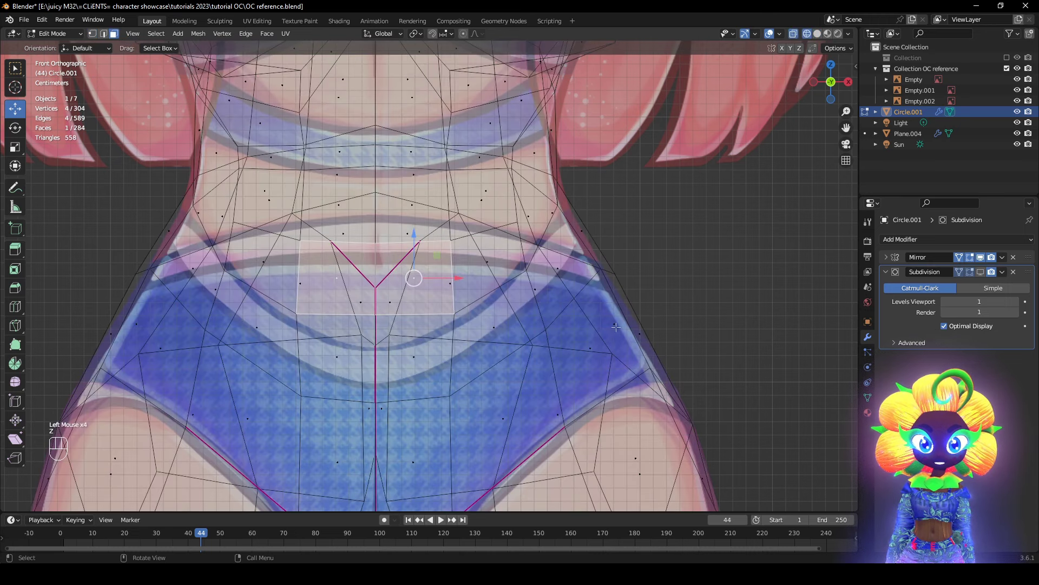
{"action": "key", "text": "z"}
{"action": "scroll", "coordinate": [558, 352], "scroll_direction": "down", "scroll_amount": 2}
{"action": "scroll", "coordinate": [498, 381], "scroll_direction": "up", "scroll_amount": 1}
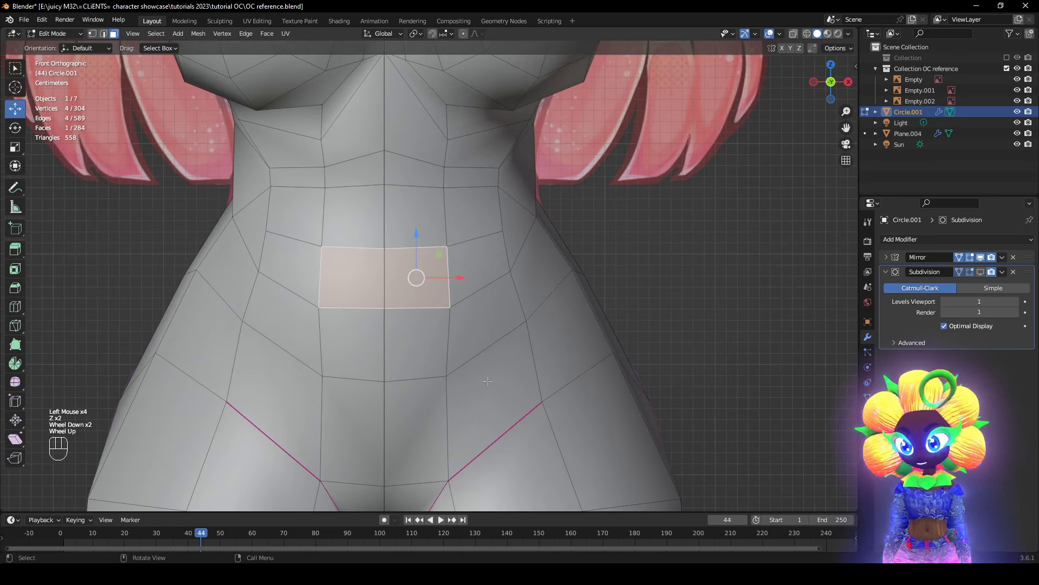
{"action": "key", "text": "z"}
{"action": "key", "text": "z"}
{"action": "scroll", "coordinate": [688, 399], "scroll_direction": "up", "scroll_amount": 2}
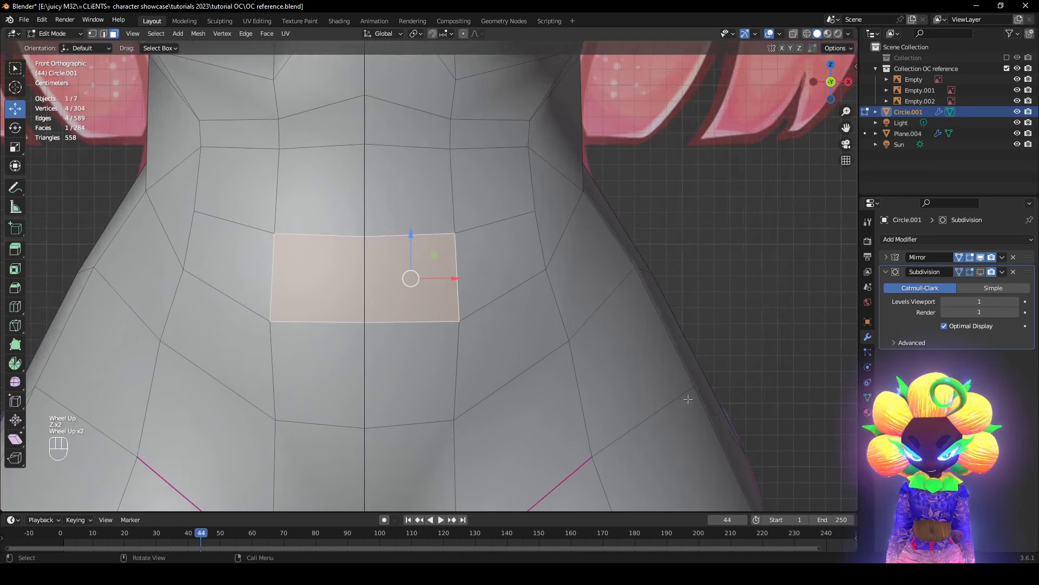
{"action": "right_click", "coordinate": [763, 289]}
{"action": "left_click", "coordinate": [816, 297]}
- Extrude the navel face in place, scale it to 0.6, and move it -0.010219 m in X to close at the centre line
{"action": "key", "text": "e"}
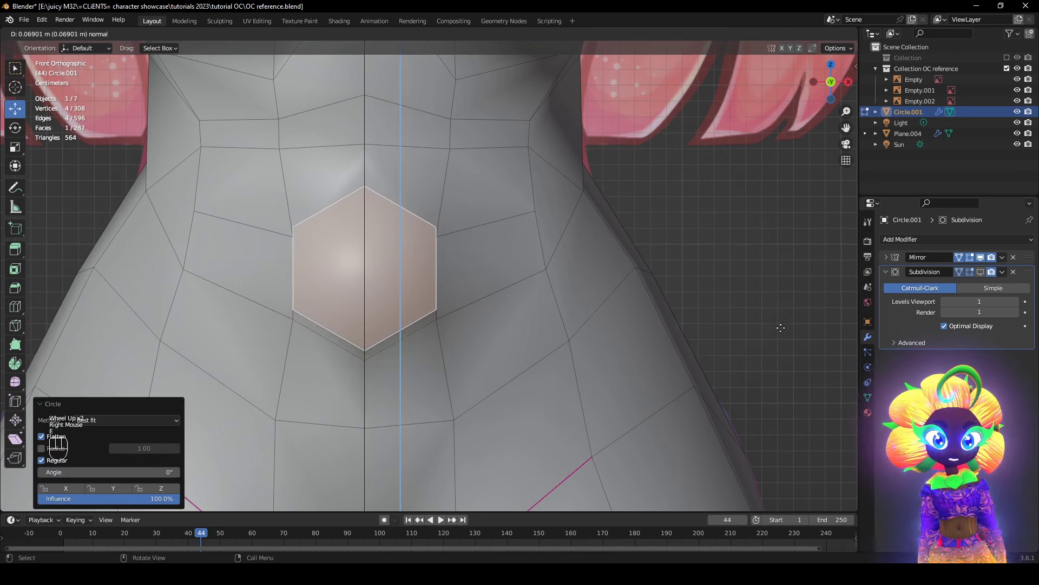
{"action": "left_click", "coordinate": [763, 333]}
{"action": "key", "text": "s"}
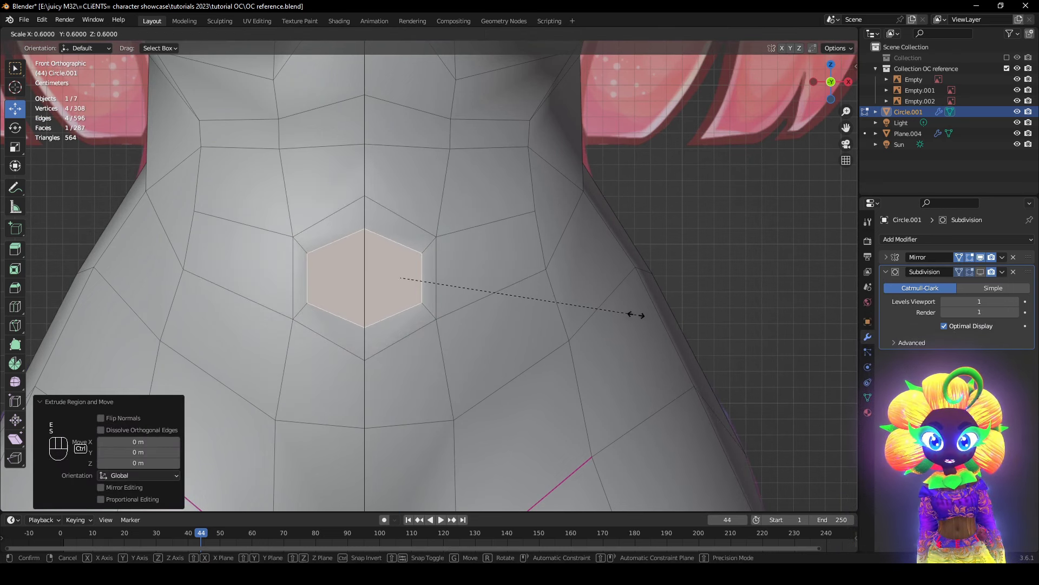
{"action": "left_click", "coordinate": [611, 313]}
{"action": "key", "text": "g"}
{"action": "left_click", "coordinate": [592, 311]}
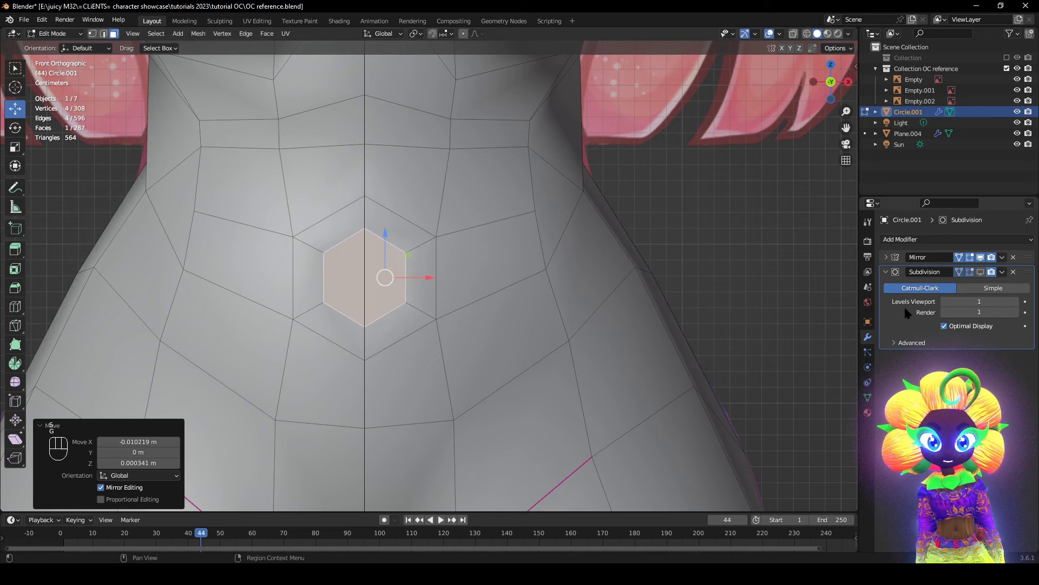
- Turn on the subdivision preview and push the navel's inner face 0.017902 m inward along Y
{"action": "left_click", "coordinate": [978, 274]}
{"action": "middle_click_drag", "start_coordinate": [590, 241], "coordinate": [509, 261]}
{"action": "left_click_drag", "start_coordinate": [438, 257], "coordinate": [460, 252]}
{"action": "mouse_move", "coordinate": [490, 265]}
{"action": "middle_mouse_down"}
{"action": "mouse_move", "coordinate": [431, 262]}
{"action": "mouse_move", "coordinate": [495, 255]}
{"action": "middle_mouse_up"}
- Scale the navel's inner face to about 0.38 and reshape it into a regular circle
{"action": "right_click", "coordinate": [769, 388]}
{"action": "key", "text": "s"}
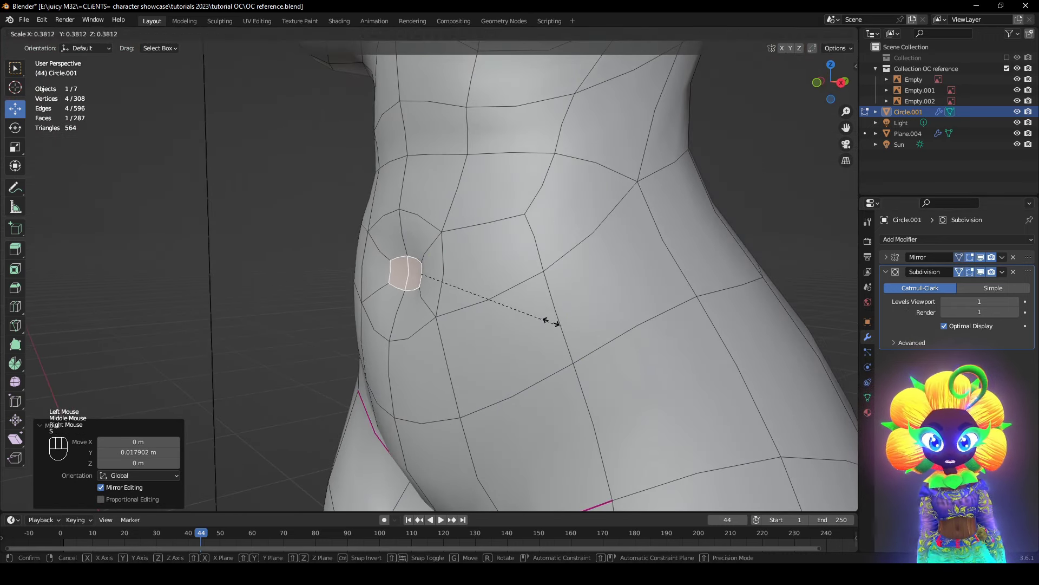
{"action": "left_click", "coordinate": [549, 320]}
{"action": "right_click", "coordinate": [539, 305]}
{"action": "mouse_move", "coordinate": [543, 305]}
{"action": "left_click", "coordinate": [585, 316]}
- Tilt the navel's inner face in side view and move it 0.003066 m in Y and 0.009537 m in Z
{"action": "middle_click_drag", "start_coordinate": [587, 314], "coordinate": [647, 312]}
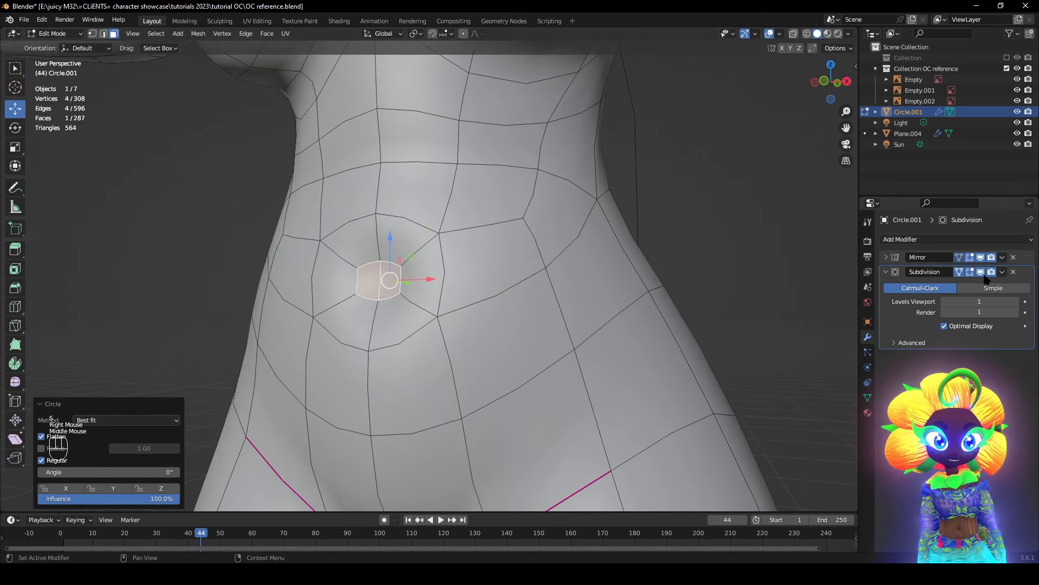
{"action": "left_click", "coordinate": [983, 274]}
{"action": "middle_click_drag", "start_coordinate": [719, 325], "coordinate": [601, 353]}
{"action": "key", "text": "z"}
{"action": "key", "text": "r"}
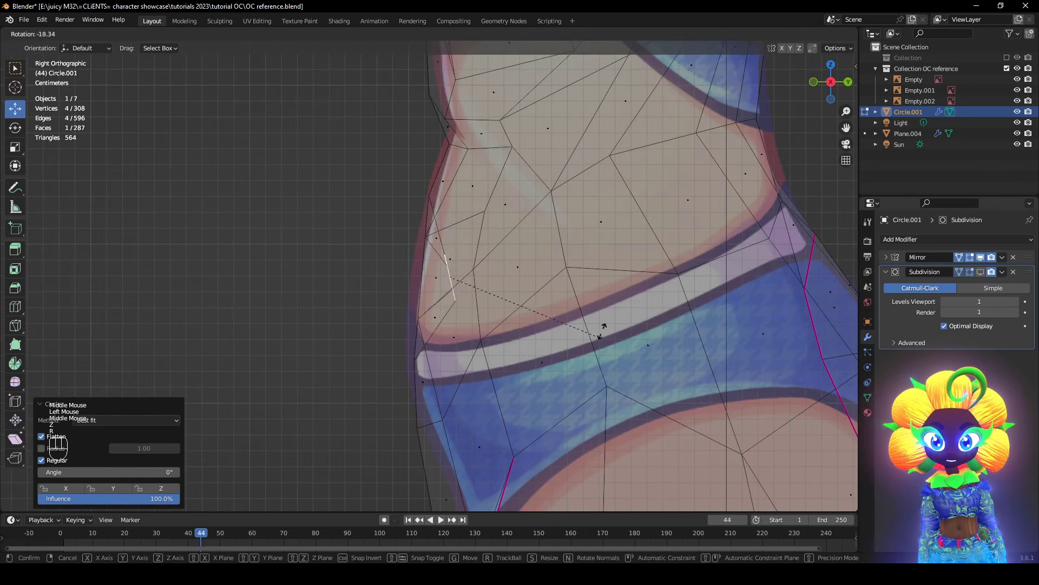
{"action": "left_click", "coordinate": [622, 271]}
{"action": "key", "text": "g"}
{"action": "left_click", "coordinate": [320, 360]}
{"action": "key", "text": "z"}
- Examine the subdivided navel's shape from the front with overlays hidden, and restore the overlays
{"action": "middle_click_drag", "start_coordinate": [775, 293], "coordinate": [833, 313]}
{"action": "left_click", "coordinate": [981, 272]}
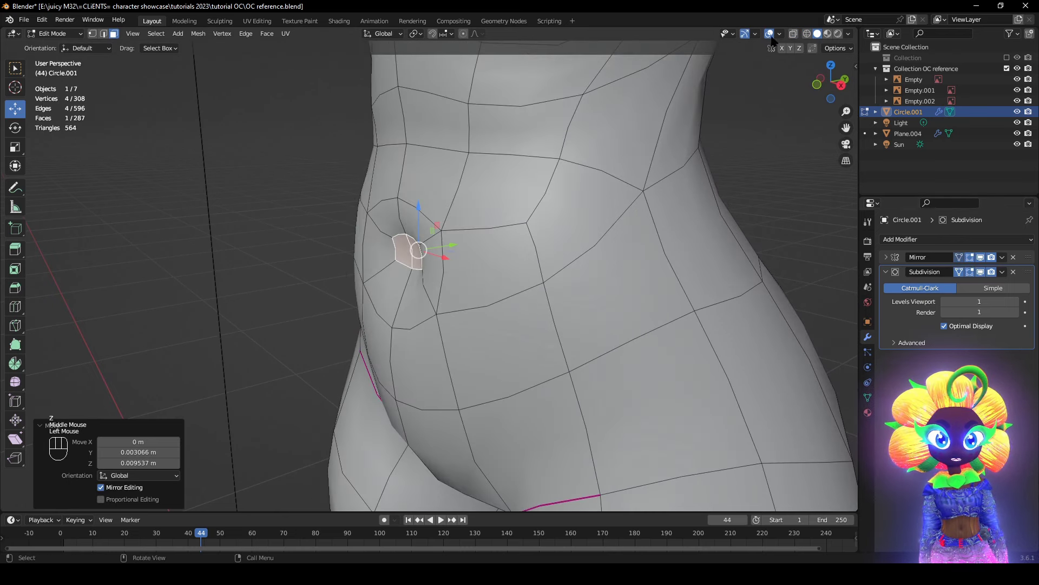
{"action": "left_click", "coordinate": [770, 34]}
{"action": "scroll", "coordinate": [720, 214], "scroll_direction": "down", "scroll_amount": 2}
{"action": "middle_click_drag", "start_coordinate": [720, 214], "coordinate": [722, 211]}
{"action": "scroll", "coordinate": [745, 84], "scroll_direction": "up", "scroll_amount": 3}
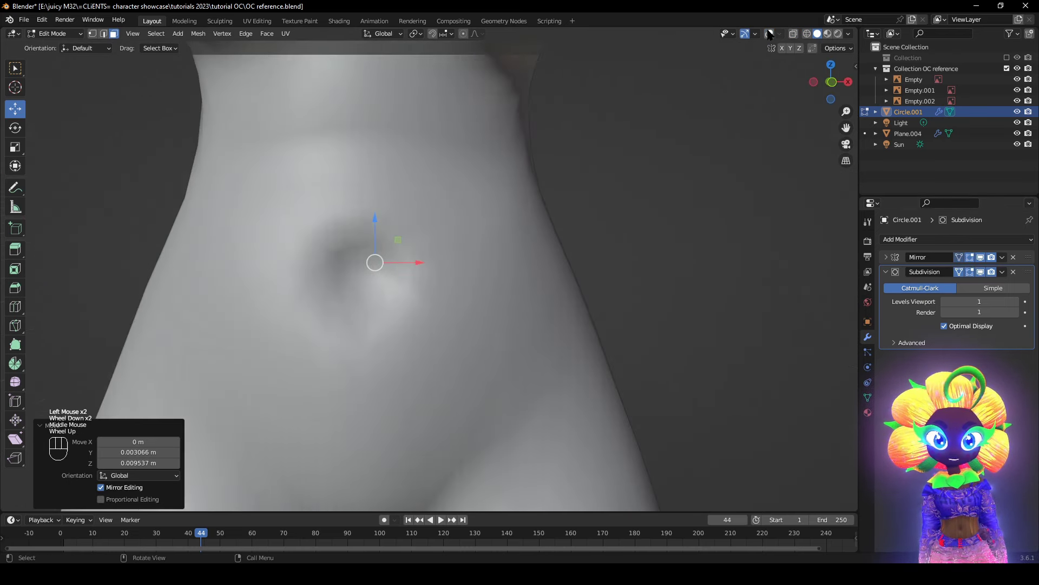
{"action": "left_click", "coordinate": [770, 34]}
- Select the navel's outer side edge on the unsubdivided cage and move it -0.024863 m in X to narrow the navel
{"action": "left_click", "coordinate": [424, 278]}
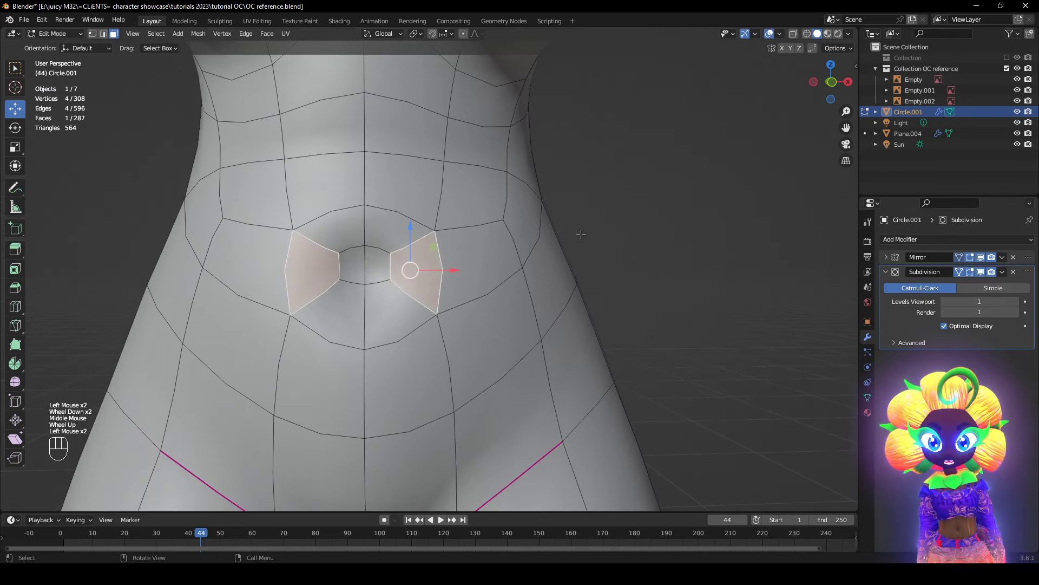
{"action": "left_click", "coordinate": [103, 34]}
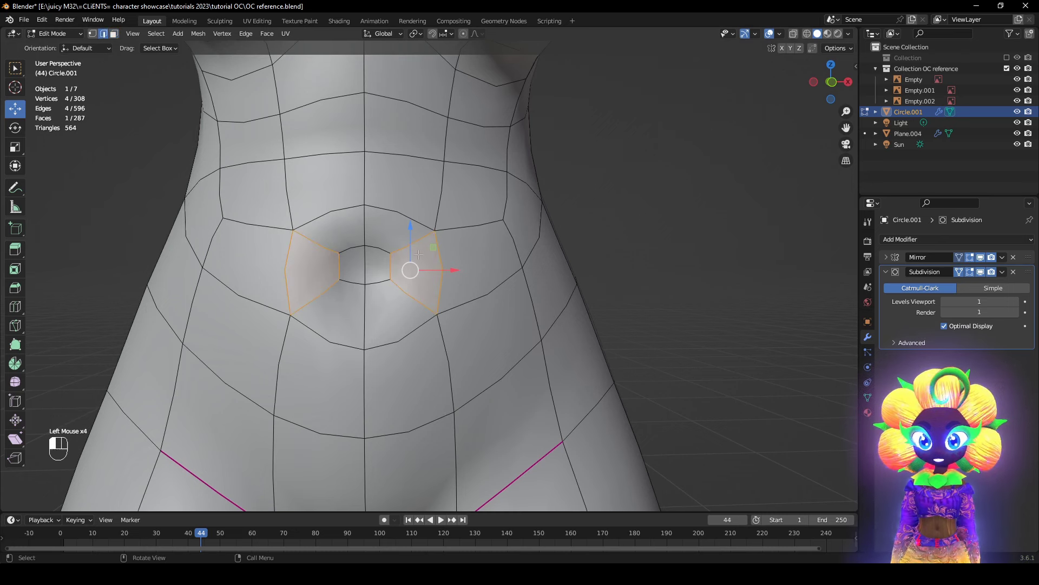
{"action": "left_click", "coordinate": [980, 271]}
{"action": "middle_click_drag", "start_coordinate": [587, 274], "coordinate": [476, 295]}
{"action": "left_click_drag", "start_coordinate": [476, 277], "coordinate": [432, 271]}
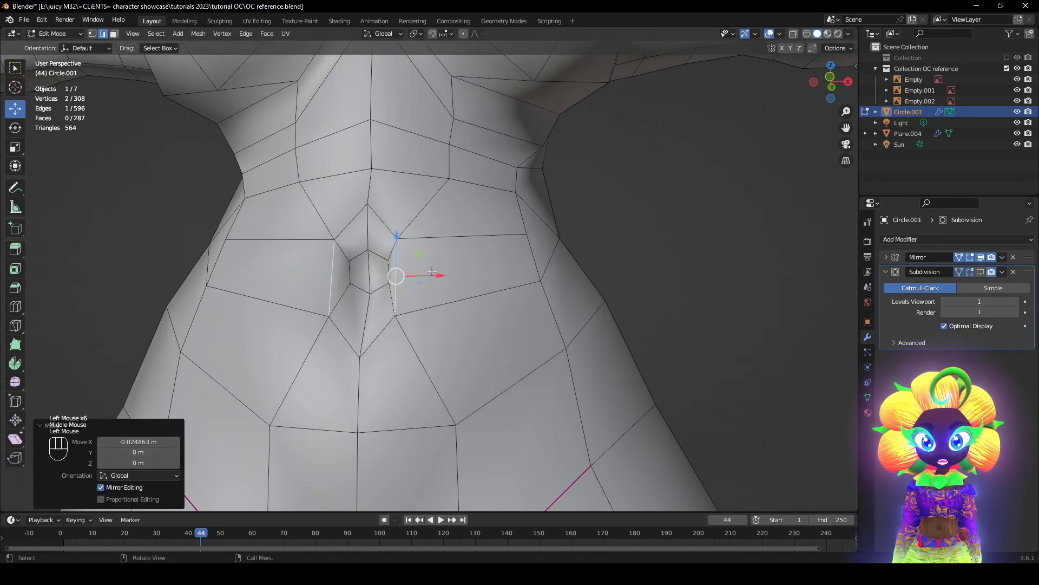
- Examine the narrowed navel and surrounding torso with overlays hidden and subdivision enabled, and restore the overlays
{"action": "middle_click_drag", "start_coordinate": [432, 271], "coordinate": [708, 138]}
{"action": "left_click", "coordinate": [770, 34]}
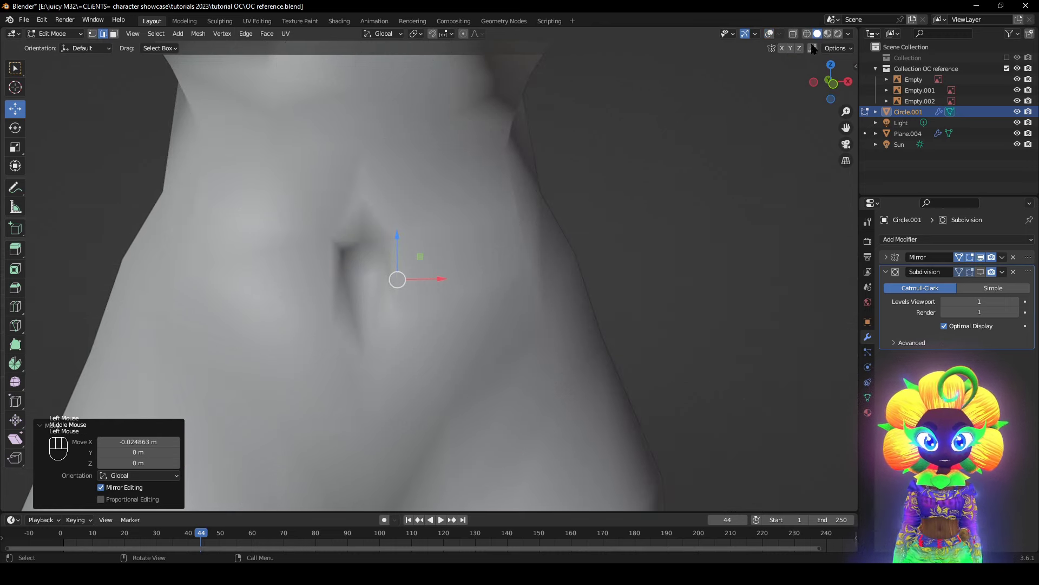
{"action": "left_click", "coordinate": [980, 257]}
{"action": "left_click", "coordinate": [358, 265]}
{"action": "scroll", "coordinate": [433, 271], "scroll_direction": "down", "scroll_amount": 4}
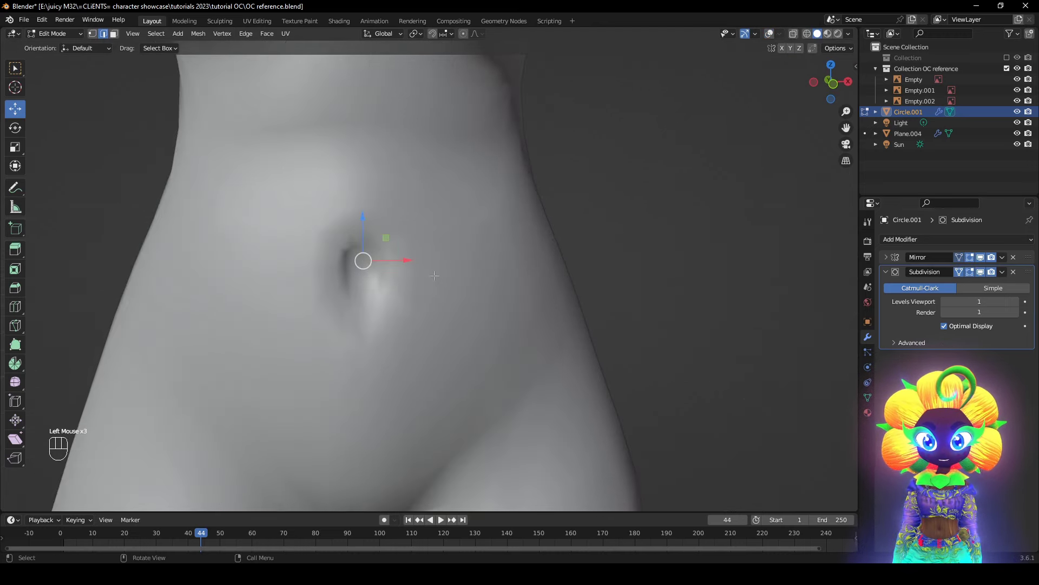
{"action": "middle_click_drag", "start_coordinate": [579, 264], "coordinate": [524, 270]}
{"action": "scroll", "coordinate": [544, 270], "scroll_direction": "down", "scroll_amount": 1}
{"action": "scroll", "coordinate": [544, 271], "scroll_direction": "up", "scroll_amount": 2}
{"action": "left_click", "coordinate": [770, 34]}
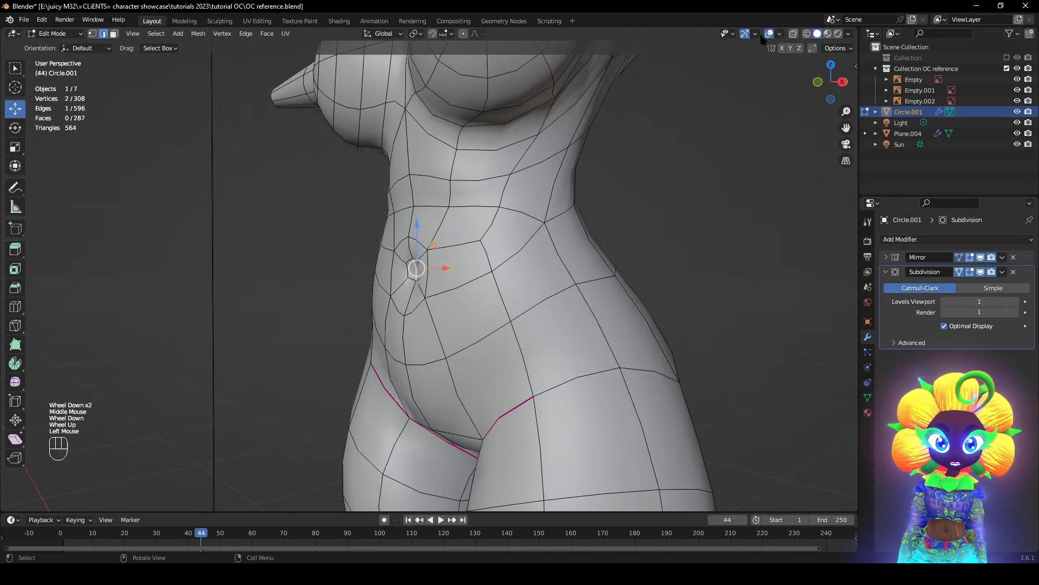
- On the unsubdivided cage, slide the vertical belly edge outside the navel by factor -0.301 and fatten it by 0.012 m
{"action": "scroll", "coordinate": [411, 265], "scroll_direction": "up", "scroll_amount": 2}
{"action": "left_click", "coordinate": [979, 273]}
{"action": "scroll", "coordinate": [530, 249], "scroll_direction": "down", "scroll_amount": 3}
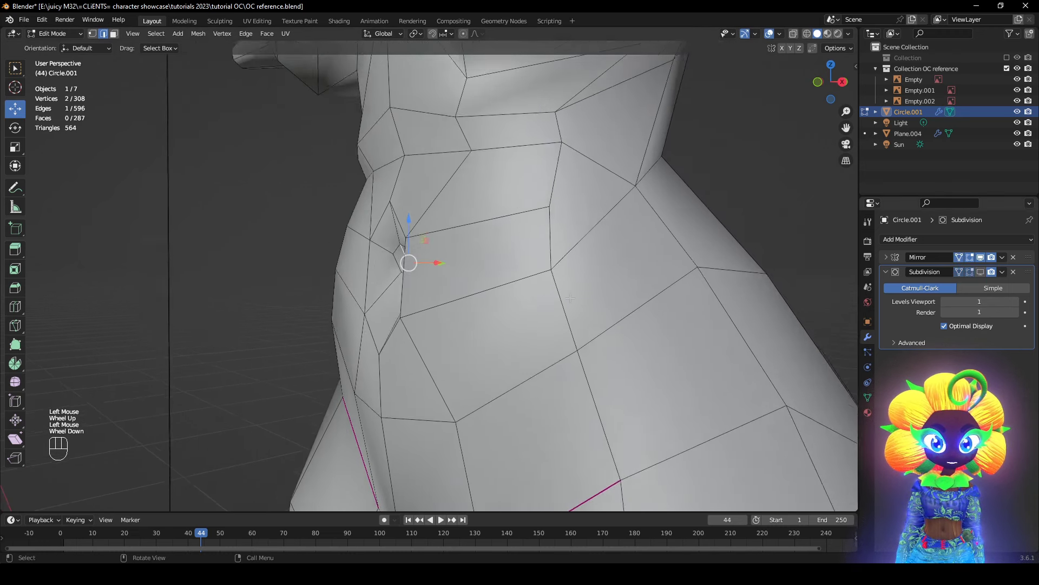
{"action": "left_click", "coordinate": [479, 231]}
{"action": "middle_click_drag", "start_coordinate": [500, 235], "coordinate": [519, 265]}
{"action": "left_click", "coordinate": [519, 243]}
{"action": "key", "text": "g"}
{"action": "key", "text": "g"}
{"action": "left_click", "coordinate": [480, 252]}
{"action": "key", "text": "alt+s"}
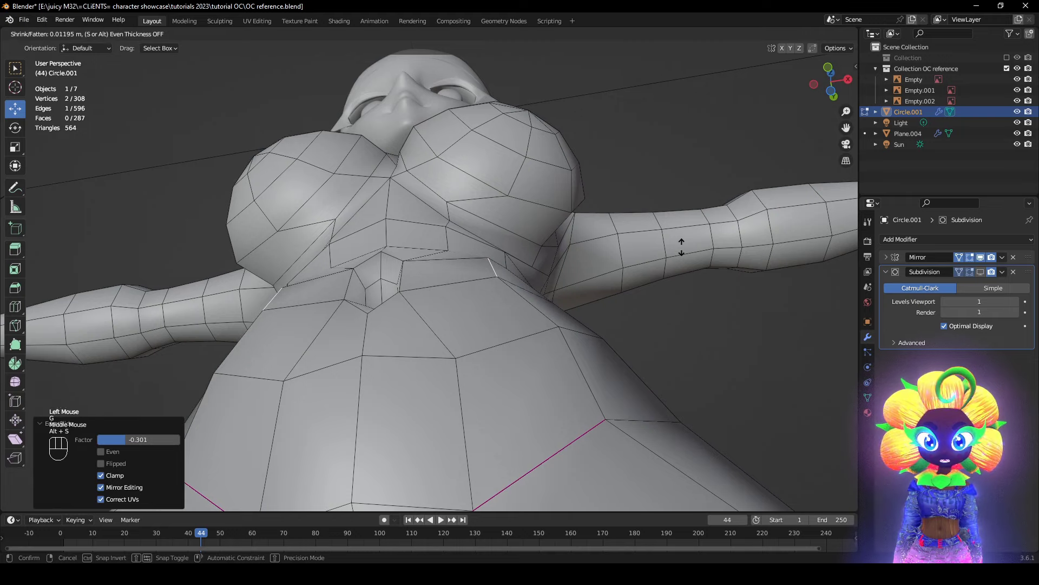
{"action": "left_click", "coordinate": [681, 247]}
{"action": "left_click", "coordinate": [979, 274]}
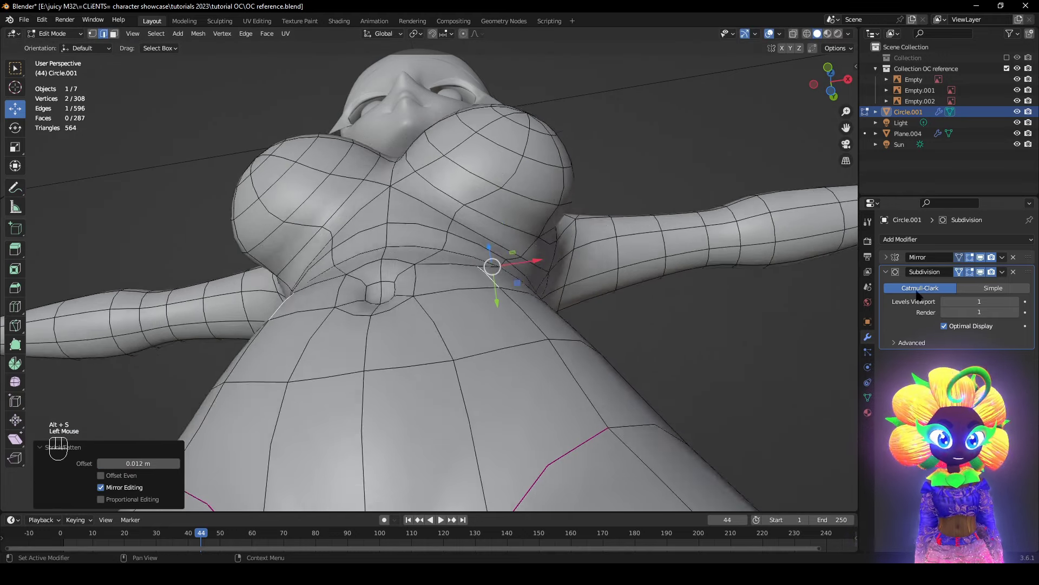
- Examine the subdivided belly and waist from the front and side with overlays hidden, and restore the overlays
{"action": "mouse_move", "coordinate": [757, 355]}
{"action": "middle_mouse_down"}
{"action": "mouse_move", "coordinate": [758, 309]}
{"action": "mouse_move", "coordinate": [752, 382]}
{"action": "mouse_move", "coordinate": [774, 358]}
{"action": "middle_mouse_up"}
{"action": "left_click", "coordinate": [769, 34]}
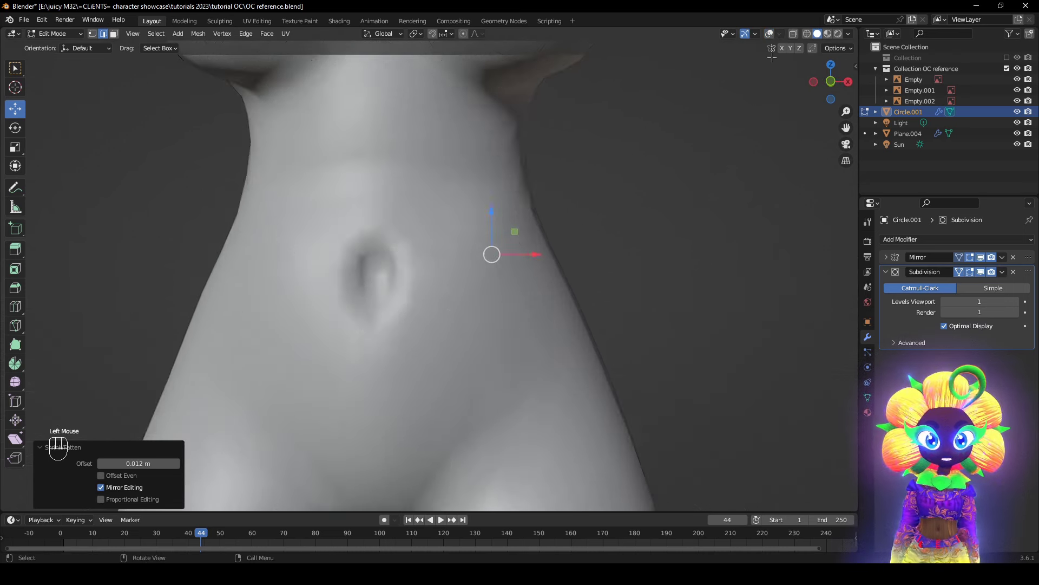
{"action": "scroll", "coordinate": [720, 238], "scroll_direction": "down", "scroll_amount": 2}
{"action": "scroll", "coordinate": [720, 239], "scroll_direction": "up", "scroll_amount": 1}
{"action": "middle_click_drag", "start_coordinate": [720, 238], "coordinate": [703, 54]}
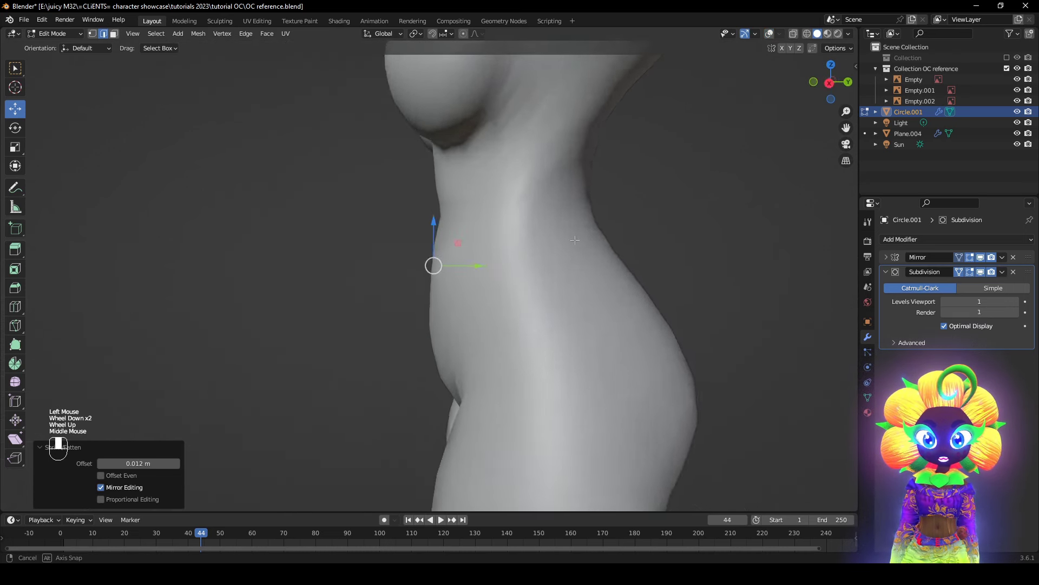
{"action": "scroll", "coordinate": [707, 50], "scroll_direction": "up", "scroll_amount": 1}
{"action": "left_click", "coordinate": [768, 34]}
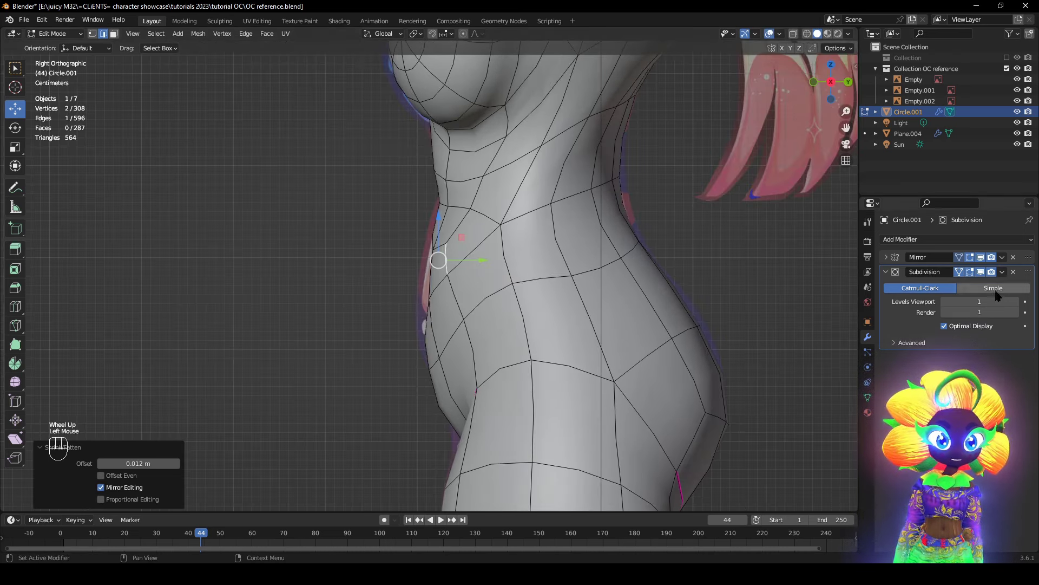
{"action": "scroll", "coordinate": [541, 331], "scroll_direction": "up", "scroll_amount": 2}
{"action": "middle_click_drag", "start_coordinate": [520, 341], "coordinate": [451, 354]}
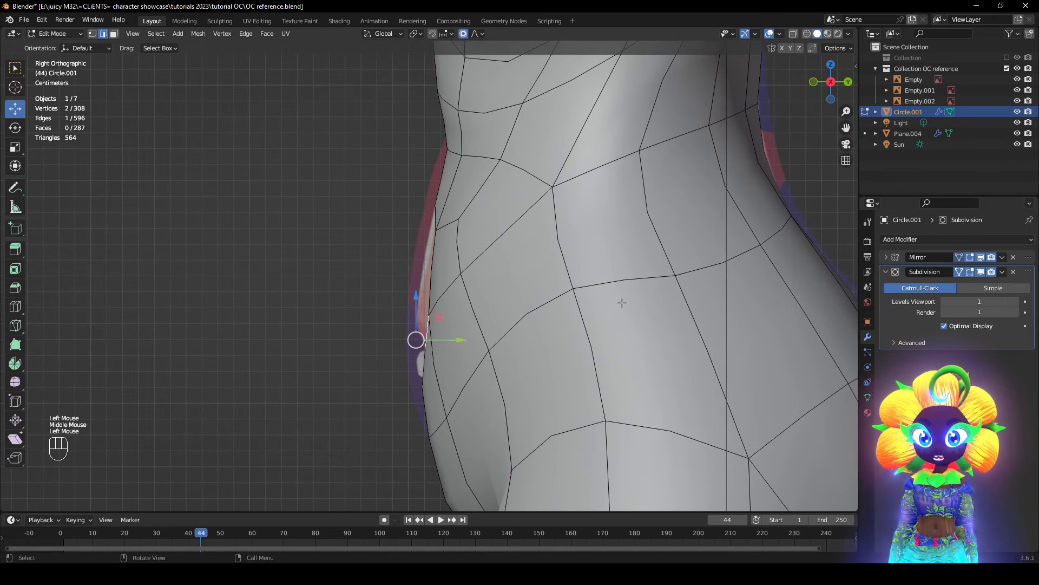
{"action": "key", "text": "g"}
{"action": "scroll", "coordinate": [611, 310], "scroll_direction": "down", "scroll_amount": 11}
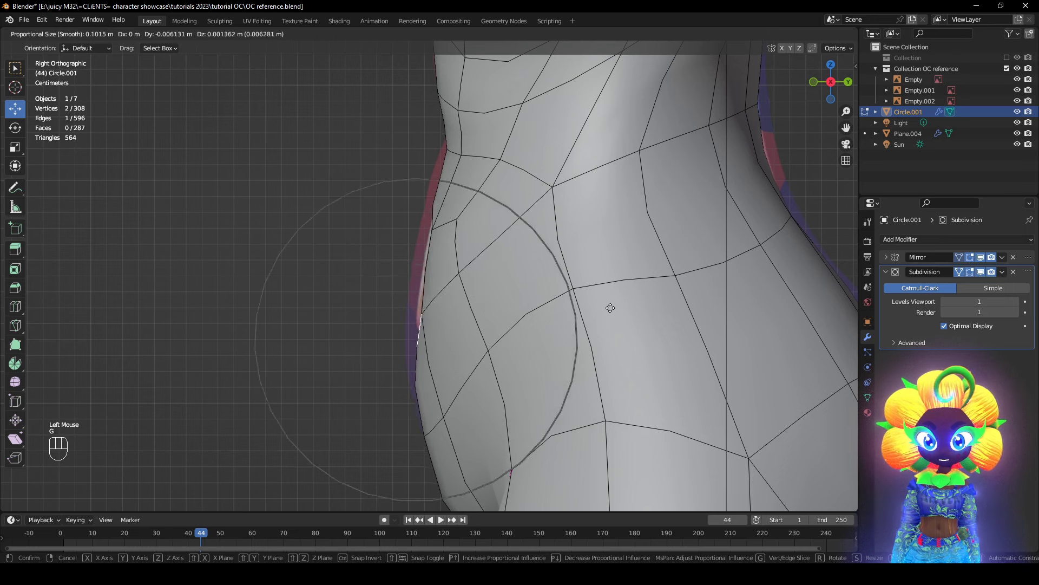
{"action": "right_click", "coordinate": [600, 299]}
- Proportionally move the two front belly edges -0.009197 m in Y and 0.001362 m in Z, and adjust the lower belly edge
{"action": "middle_click_drag", "start_coordinate": [598, 299], "coordinate": [512, 282]}
{"action": "key", "text": "g"}
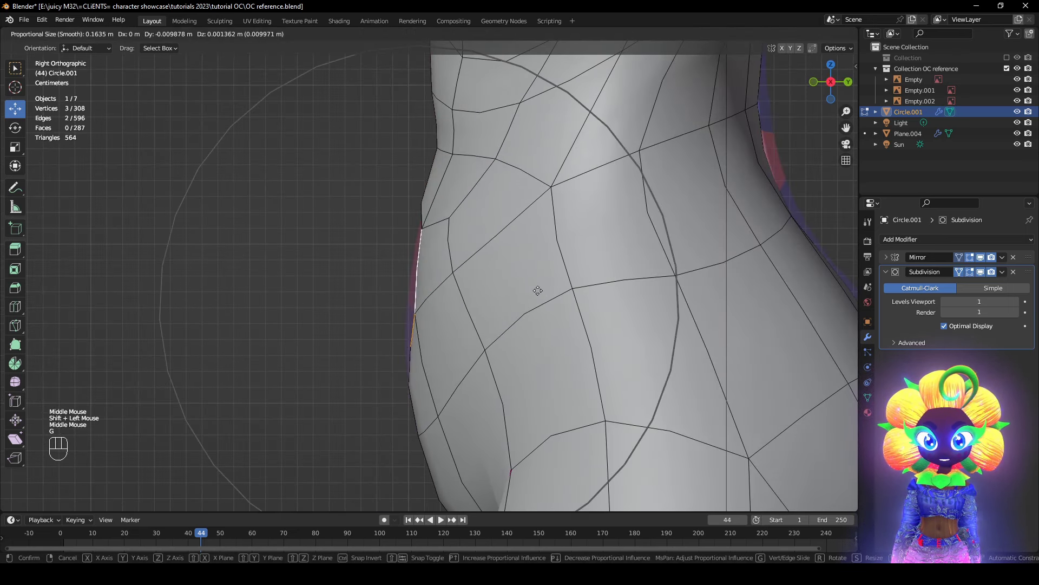
{"action": "left_click", "coordinate": [538, 291]}
{"action": "key", "text": "z"}
{"action": "scroll", "coordinate": [257, 297], "scroll_direction": "down", "scroll_amount": 5}
{"action": "key", "text": "z"}
{"action": "scroll", "coordinate": [366, 371], "scroll_direction": "up", "scroll_amount": 2}
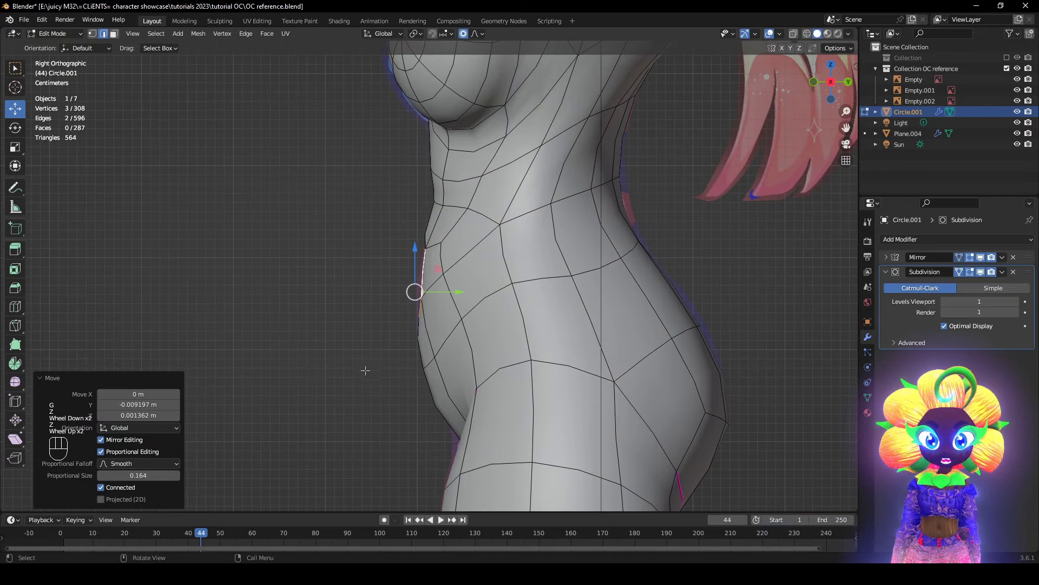
{"action": "left_click", "coordinate": [428, 374]}
{"action": "key", "text": "g"}
{"action": "left_click", "coordinate": [493, 443]}
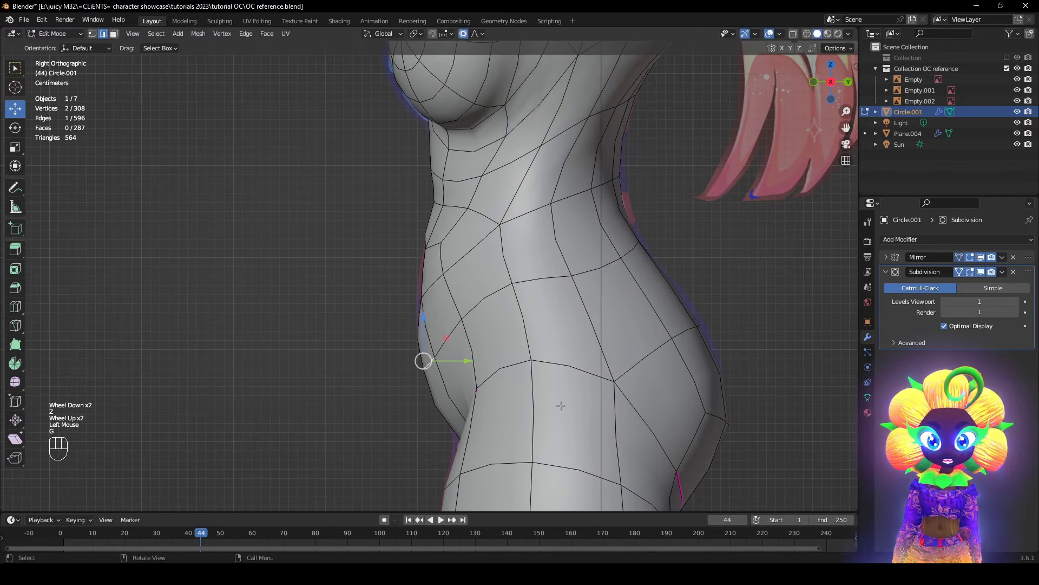
- Check the belly profile from the side with overlays hidden and undo the belly edge moves
{"action": "middle_click_drag", "start_coordinate": [493, 442], "coordinate": [766, 26]}
{"action": "left_click", "coordinate": [770, 34]}
{"action": "scroll", "coordinate": [666, 247], "scroll_direction": "down", "scroll_amount": 3}
{"action": "middle_click_drag", "start_coordinate": [666, 251], "coordinate": [584, 274]}
{"action": "key", "text": "ctrl+shift+z"}
{"action": "scroll", "coordinate": [584, 274], "scroll_direction": "up", "scroll_amount": 1}
{"action": "key", "text": "ctrl+z"}
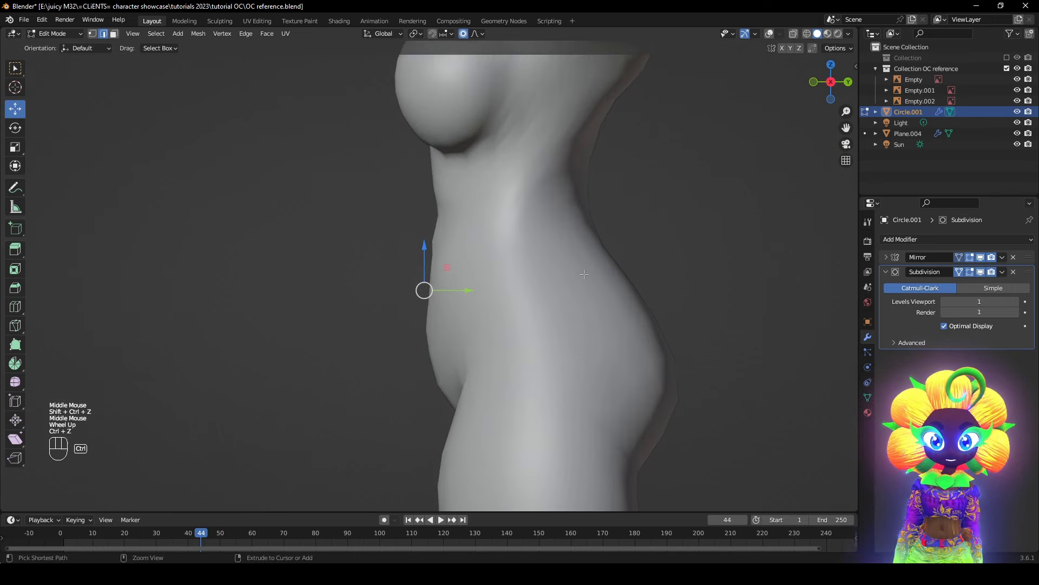
- Restore the overlays, rotate the two front belly edges -2.88° with proportional editing, and shift them slightly forward
{"action": "left_click", "coordinate": [768, 34]}
{"action": "scroll", "coordinate": [681, 307], "scroll_direction": "up", "scroll_amount": 2}
{"action": "key", "text": "r"}
{"action": "left_click", "coordinate": [687, 300]}
{"action": "key", "text": "g"}
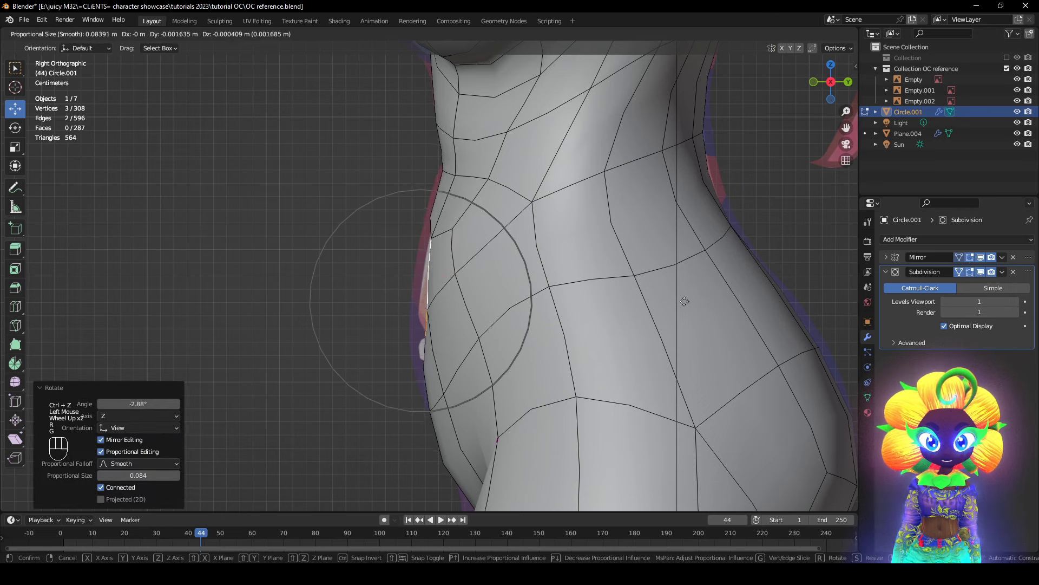
{"action": "left_click", "coordinate": [683, 300]}
{"action": "left_click", "coordinate": [328, 331]}
- Adjust the navel's lower centre vertex on the unsubdivided cage and move its upper centre vertex -0.004496 m in Z
{"action": "scroll", "coordinate": [328, 332], "scroll_direction": "down", "scroll_amount": 1}
{"action": "middle_click_drag", "start_coordinate": [328, 332], "coordinate": [439, 340]}
{"action": "scroll", "coordinate": [439, 339], "scroll_direction": "up", "scroll_amount": 1}
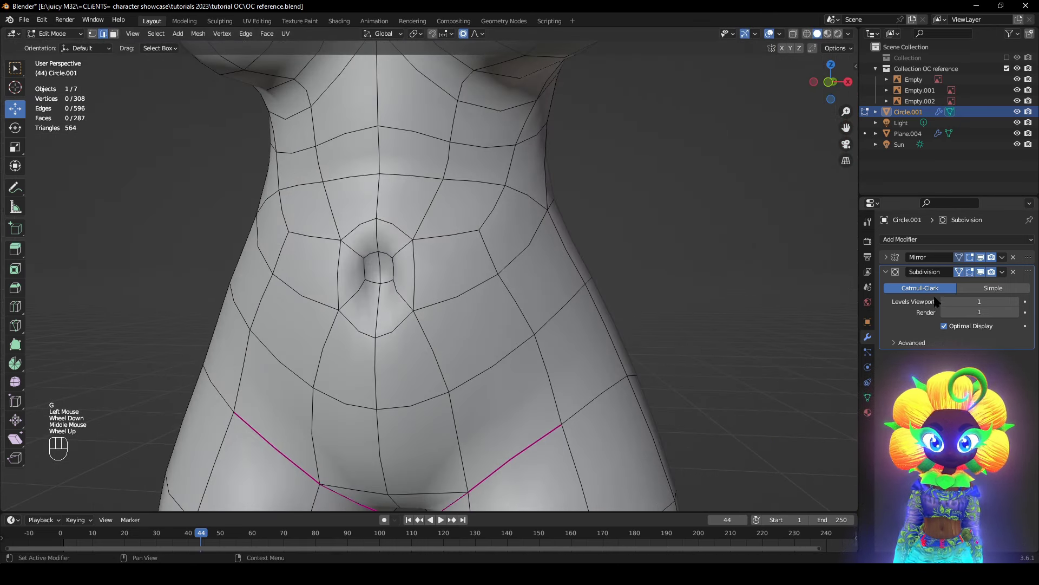
{"action": "left_click", "coordinate": [980, 272]}
{"action": "middle_click_drag", "start_coordinate": [676, 325], "coordinate": [356, 241]}
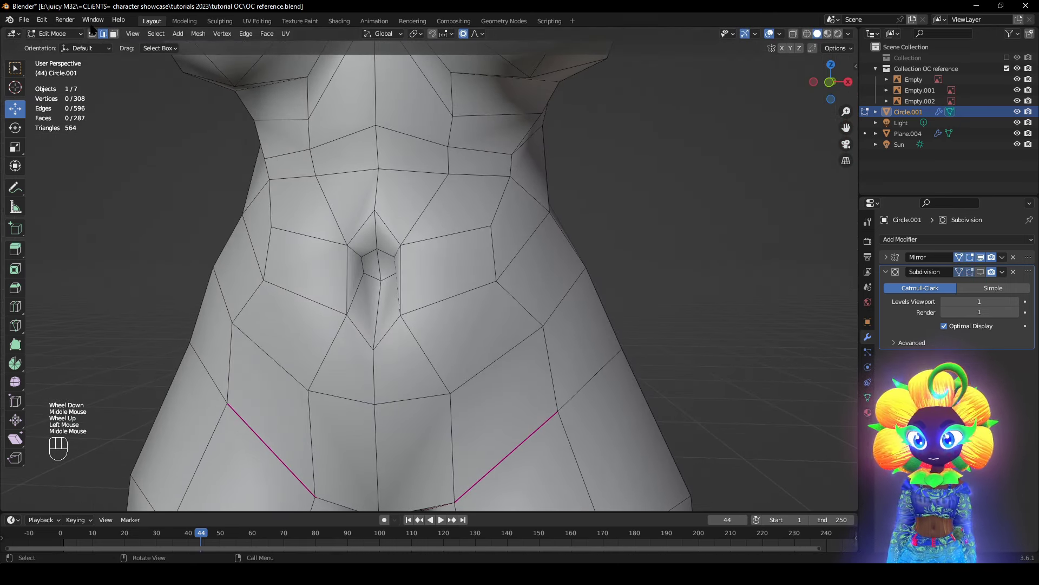
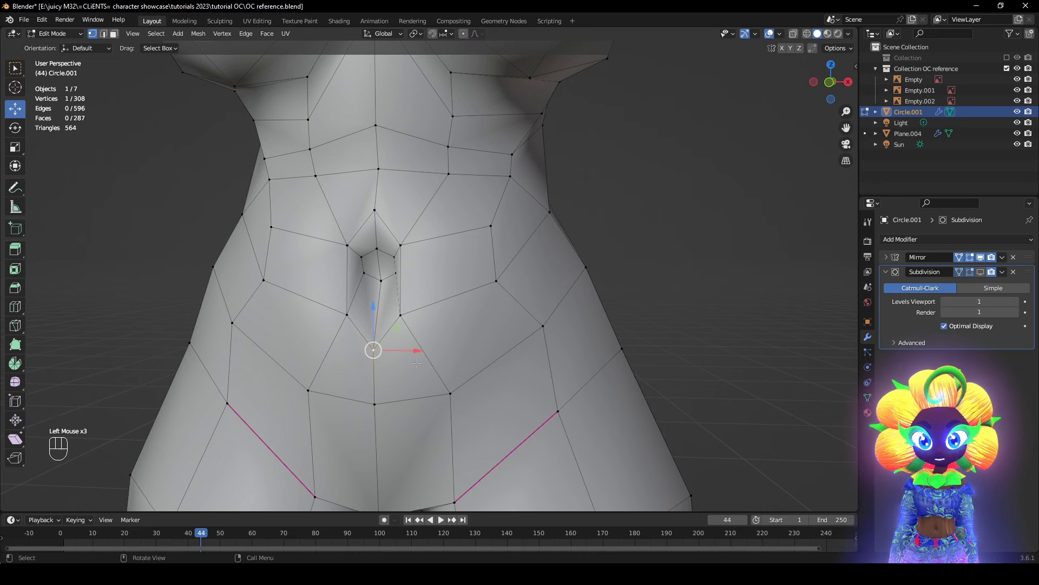
{"action": "middle_click_drag", "start_coordinate": [417, 364], "coordinate": [552, 325]}
{"action": "key", "text": "g"}
{"action": "left_click", "coordinate": [451, 345]}
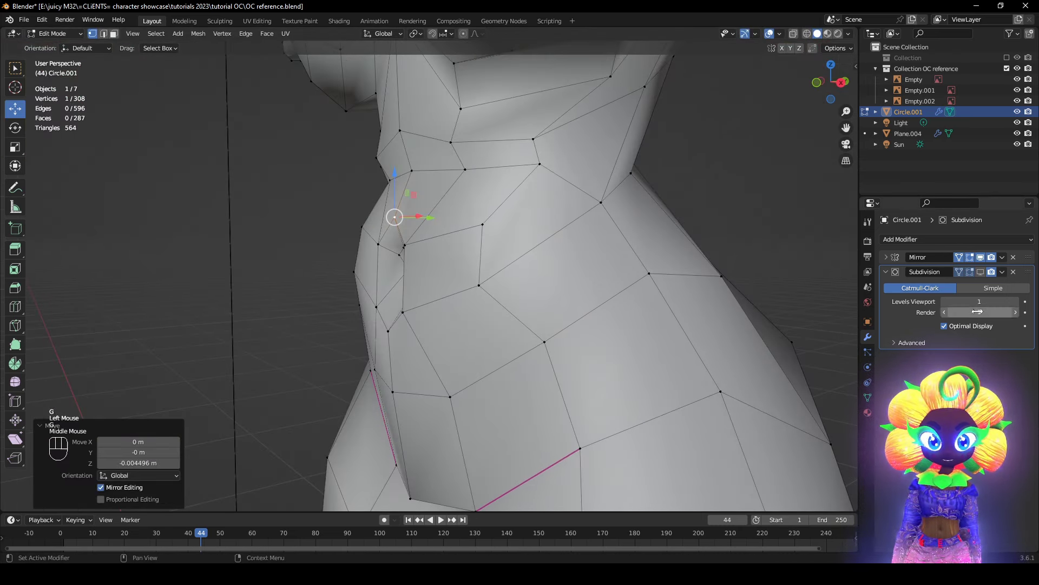
- Examine the subdivided torso from the side and front with overlays hidden, and restore the overlays
{"action": "left_click", "coordinate": [981, 271]}
{"action": "middle_click_drag", "start_coordinate": [676, 324], "coordinate": [608, 338]}
{"action": "scroll", "coordinate": [608, 216], "scroll_direction": "down", "scroll_amount": 2}
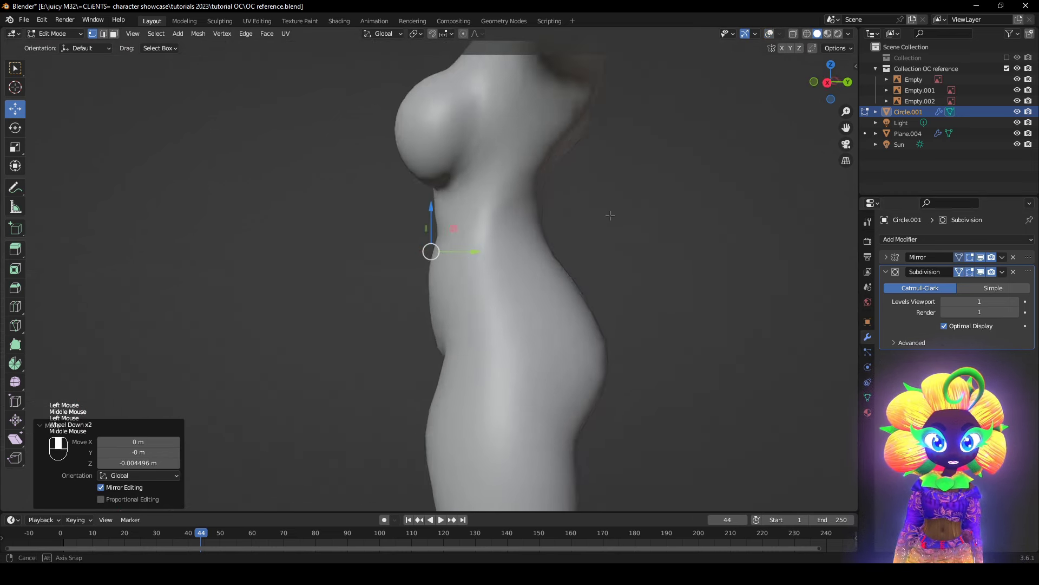
{"action": "middle_click_drag", "start_coordinate": [608, 216], "coordinate": [729, 203]}
{"action": "left_click", "coordinate": [769, 34]}
{"action": "scroll", "coordinate": [728, 202], "scroll_direction": "up", "scroll_amount": 3}
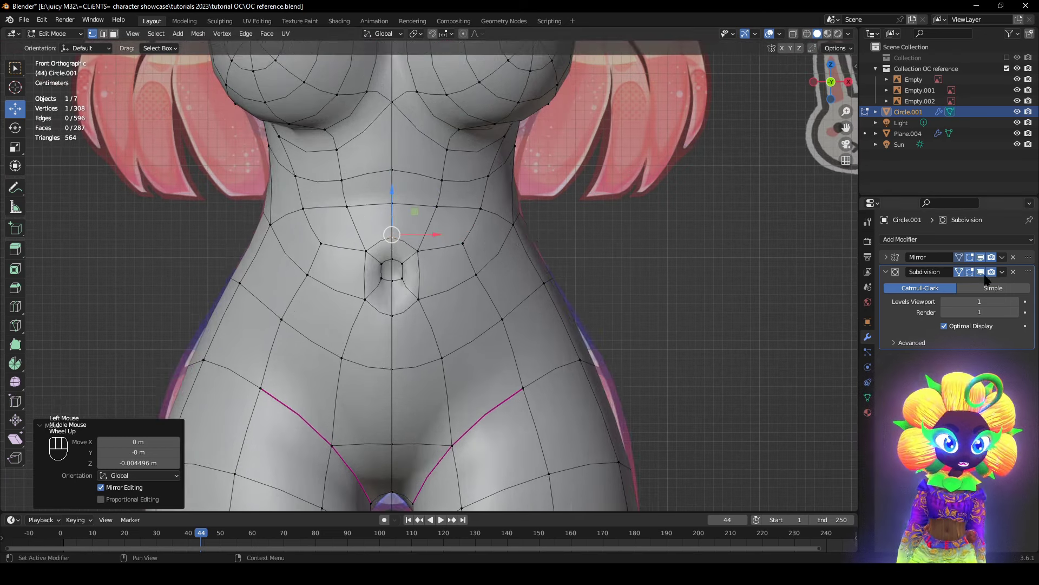
- In front view on the unsubdivided cage, raise the upper midriff row's centre vertex by about 0.01 m
{"action": "left_click", "coordinate": [980, 272]}
{"action": "middle_click_drag", "start_coordinate": [410, 157], "coordinate": [433, 202], "text": "shift"}
{"action": "scroll", "coordinate": [432, 202], "scroll_direction": "up", "scroll_amount": 1, "text": "shift"}
{"action": "scroll", "coordinate": [432, 202], "scroll_direction": "up", "scroll_amount": 1}
{"action": "left_click", "coordinate": [413, 220]}
{"action": "key", "text": "g"}
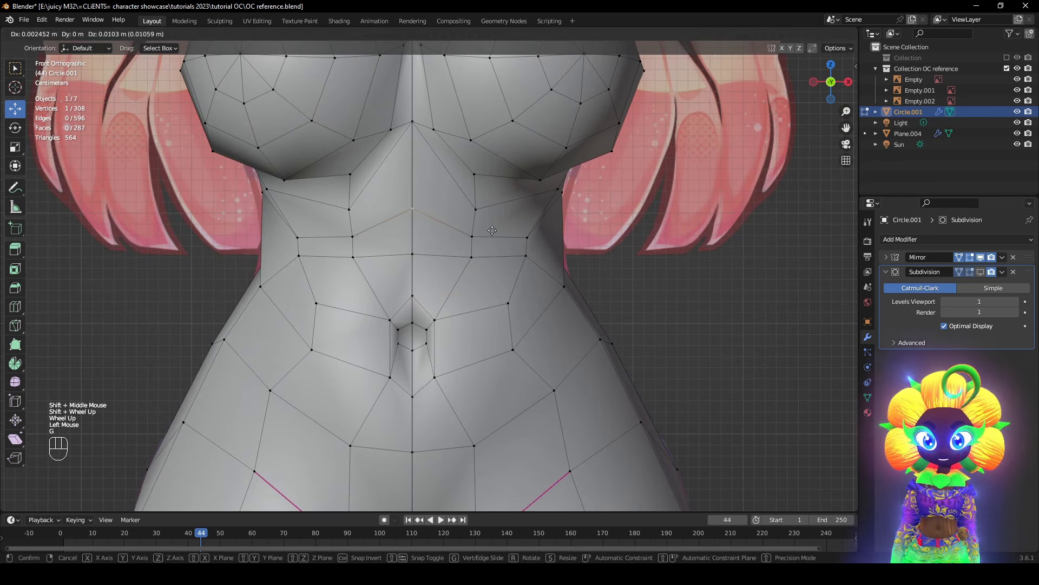
{"action": "left_click", "coordinate": [413, 209]}
- Raise the two midriff vertices beside the centre line, moving the upper one 0.010791 m in Z
{"action": "left_click", "coordinate": [471, 236]}
{"action": "key", "text": "g"}
{"action": "left_click", "coordinate": [486, 221]}
{"action": "left_click", "coordinate": [482, 211]}
{"action": "key", "text": "g"}
{"action": "left_click", "coordinate": [483, 199]}
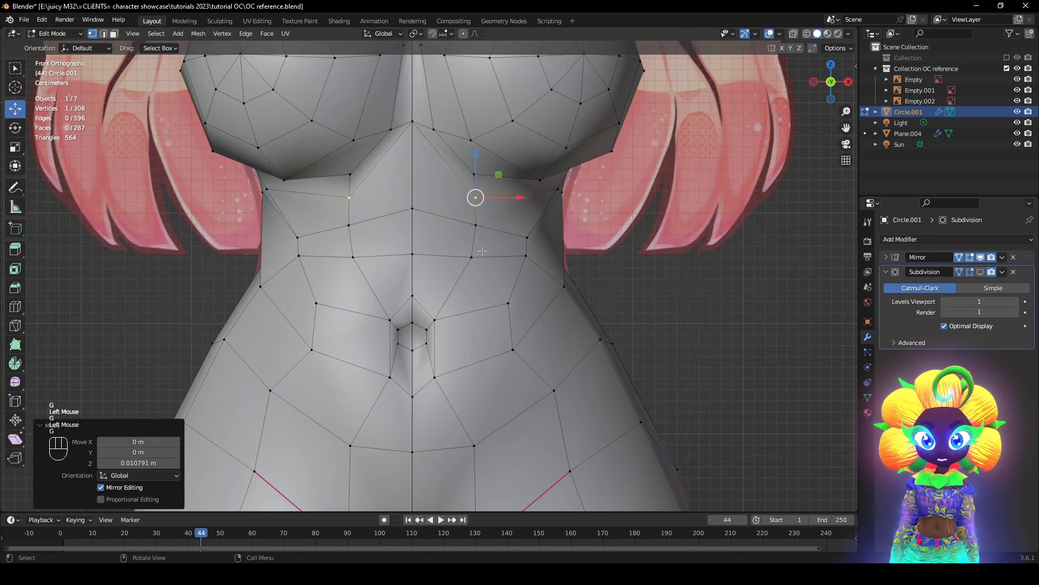
- Raise the lower midriff row's inner vertex and move its centre vertex 0.011772 m in Z
{"action": "left_click", "coordinate": [478, 257]}
{"action": "key", "text": "g"}
{"action": "left_click", "coordinate": [479, 247]}
{"action": "left_click", "coordinate": [425, 252]}
{"action": "key", "text": "g"}
{"action": "left_click", "coordinate": [426, 233]}
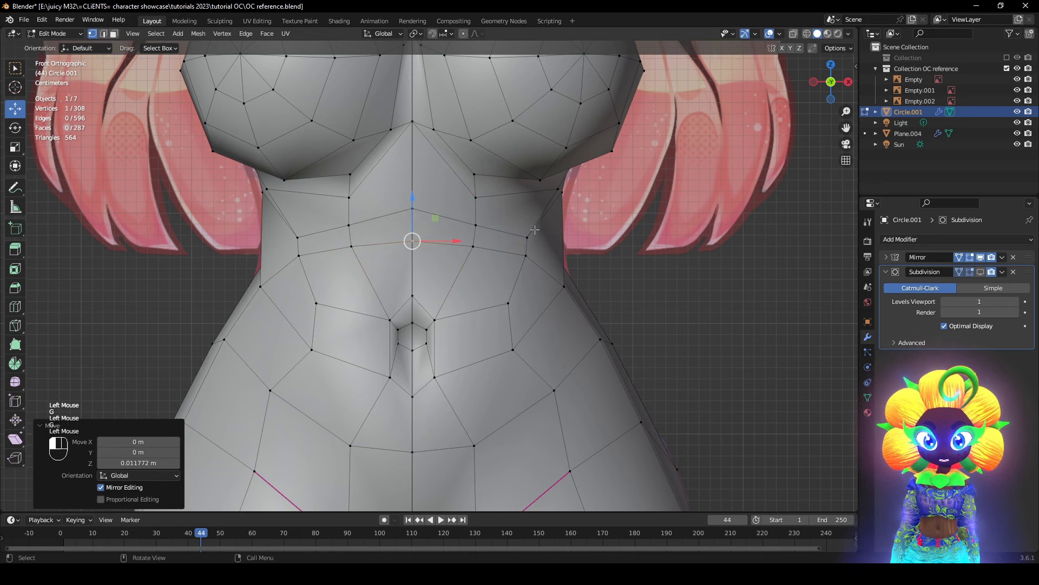
- Raise the upper midriff row's vertex near the waist's side and nudge the one below it 0.000914 m in Z
{"action": "left_click", "coordinate": [535, 230]}
{"action": "middle_click_drag", "start_coordinate": [535, 229], "coordinate": [460, 239]}
{"action": "key", "text": "g"}
{"action": "left_click", "coordinate": [540, 298]}
{"action": "middle_click_drag", "start_coordinate": [540, 298], "coordinate": [575, 295]}
{"action": "key", "text": "g"}
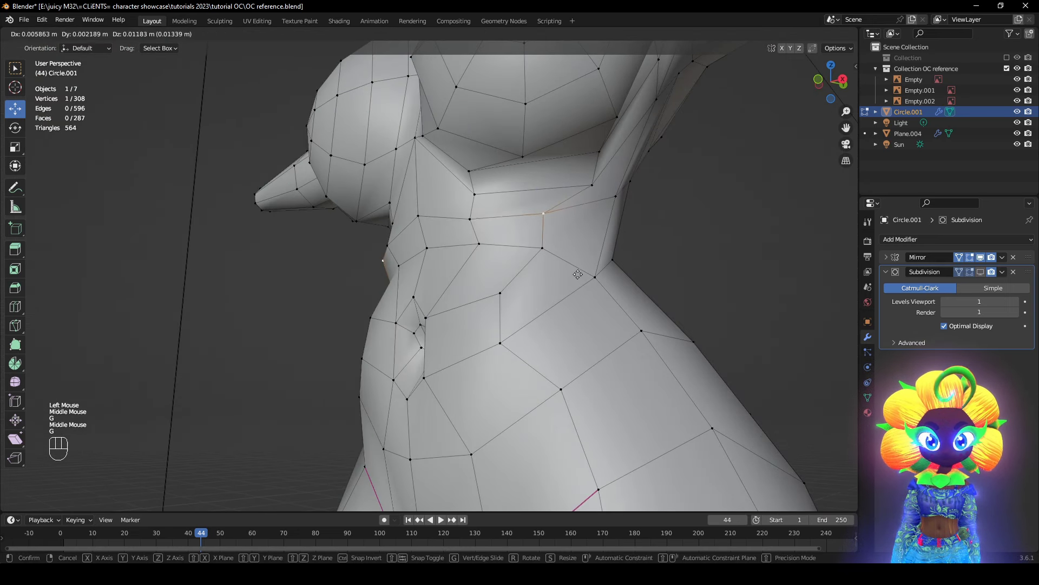
{"action": "left_click", "coordinate": [578, 274]}
{"action": "left_click", "coordinate": [543, 249]}
{"action": "key", "text": "g"}
{"action": "left_click", "coordinate": [543, 247]}
- Try adding an edge loop across the midriff and down the hip, and undo it
{"action": "scroll", "coordinate": [536, 287], "scroll_direction": "down", "scroll_amount": 2}
{"action": "key", "text": "ctrl+r"}
{"action": "left_click", "coordinate": [522, 327]}
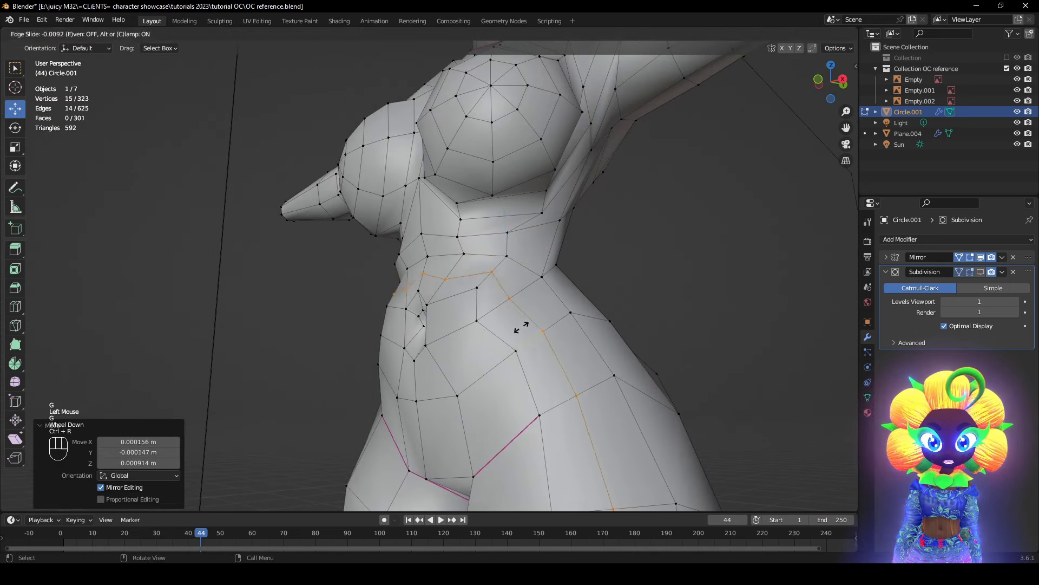
{"action": "left_click", "coordinate": [521, 327]}
{"action": "middle_click_drag", "start_coordinate": [522, 327], "coordinate": [543, 349]}
{"action": "key", "text": "ctrl+z"}
{"action": "scroll", "coordinate": [547, 343], "scroll_direction": "up", "scroll_amount": 2}
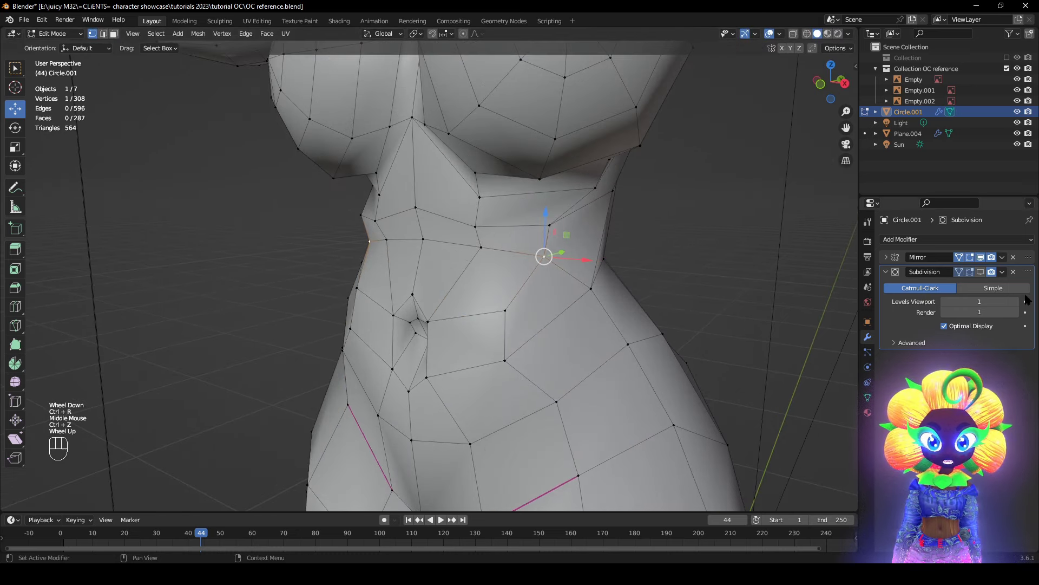
- Examine the subdivided midriff and chest from several angles with overlays hidden, and restore the overlays
{"action": "left_click", "coordinate": [981, 272]}
{"action": "middle_click_drag", "start_coordinate": [717, 335], "coordinate": [581, 265]}
{"action": "left_click", "coordinate": [770, 34]}
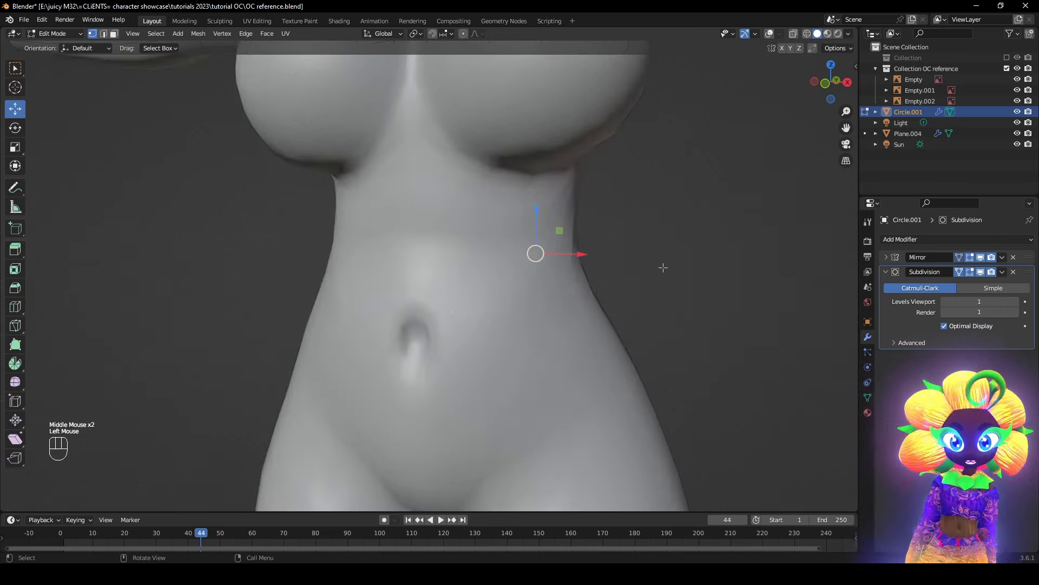
{"action": "scroll", "coordinate": [661, 267], "scroll_direction": "down", "scroll_amount": 2}
{"action": "middle_click_drag", "start_coordinate": [658, 276], "coordinate": [603, 269]}
{"action": "middle_click_drag", "start_coordinate": [603, 270], "coordinate": [602, 330], "text": "shift"}
{"action": "scroll", "coordinate": [603, 329], "scroll_direction": "up", "scroll_amount": 1}
{"action": "middle_click_drag", "start_coordinate": [603, 328], "coordinate": [597, 296]}
{"action": "left_click", "coordinate": [769, 34]}
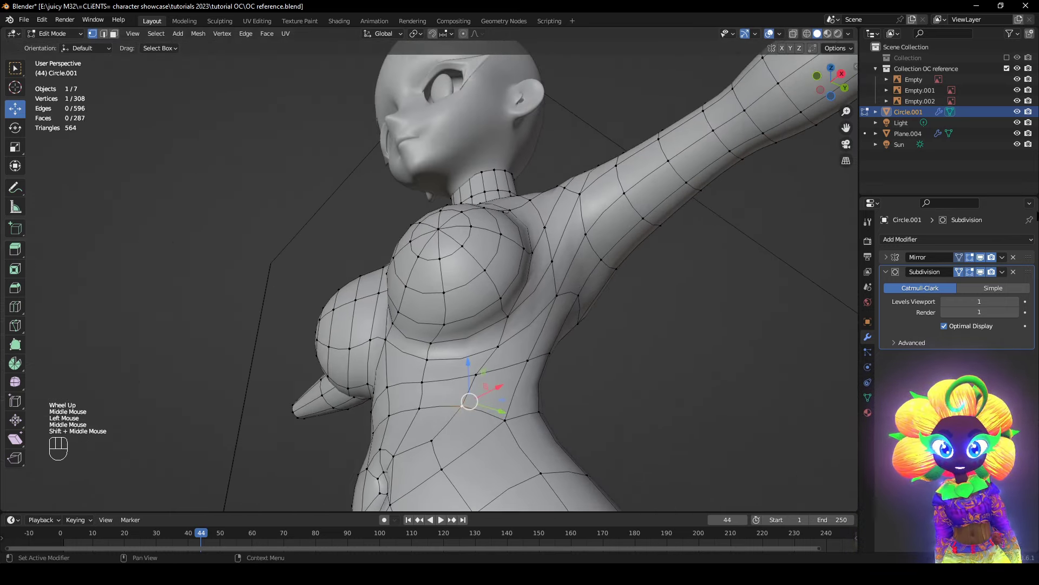
- Compare the torso and breasts from below with subdivision off and on
{"action": "left_click", "coordinate": [981, 272]}
{"action": "middle_click_drag", "start_coordinate": [736, 280], "coordinate": [604, 249]}
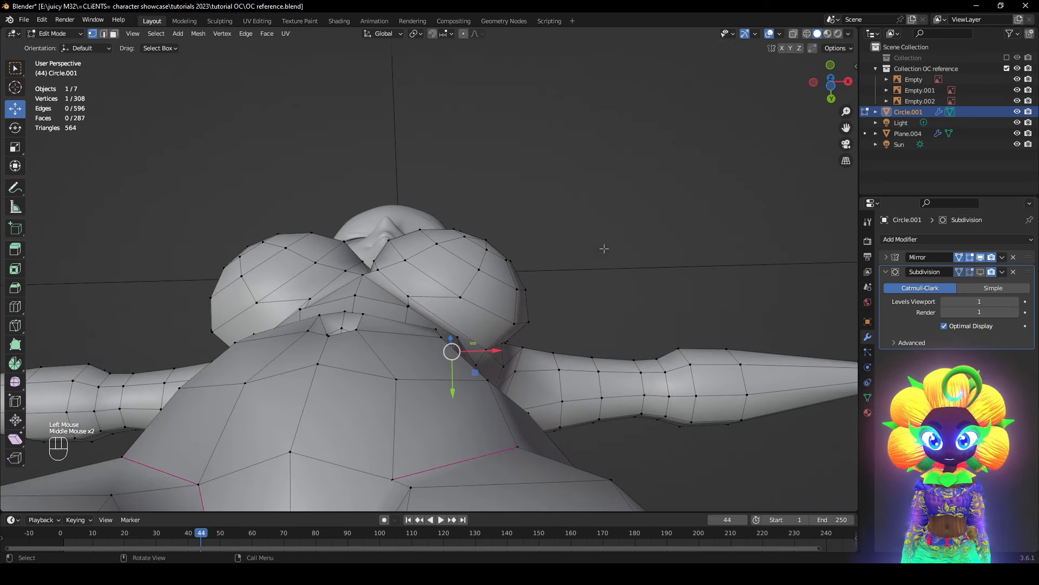
{"action": "left_click", "coordinate": [979, 271]}
{"action": "middle_click_drag", "start_coordinate": [410, 210], "coordinate": [395, 207]}
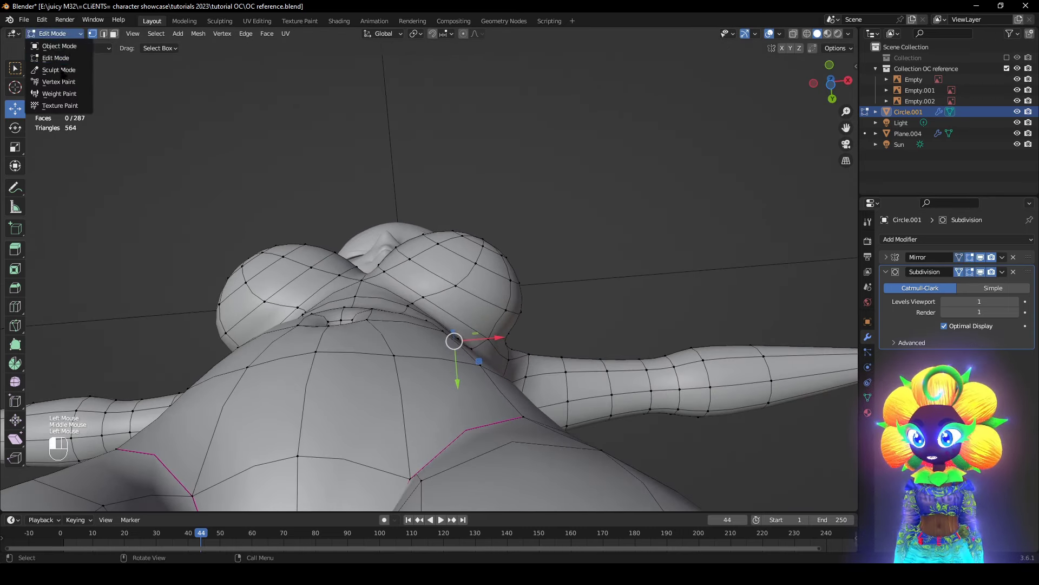
- Switch to Sculpt Mode, set the Elastic Deform brush radius to 150 px, and reshape the breast, checking its side profile
{"action": "key", "text": "Return"}
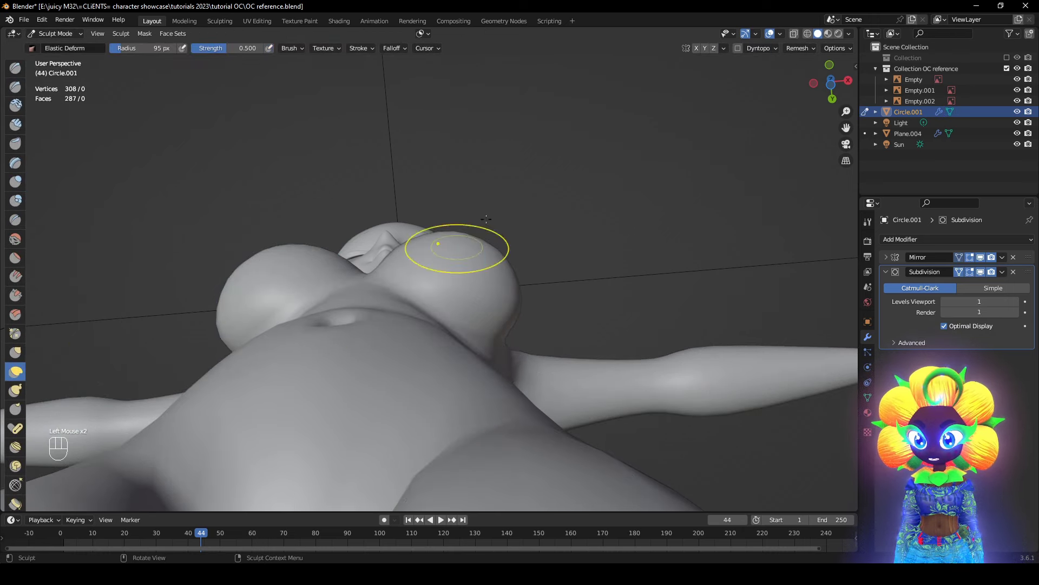
{"action": "middle_click_drag", "start_coordinate": [531, 220], "coordinate": [511, 220]}
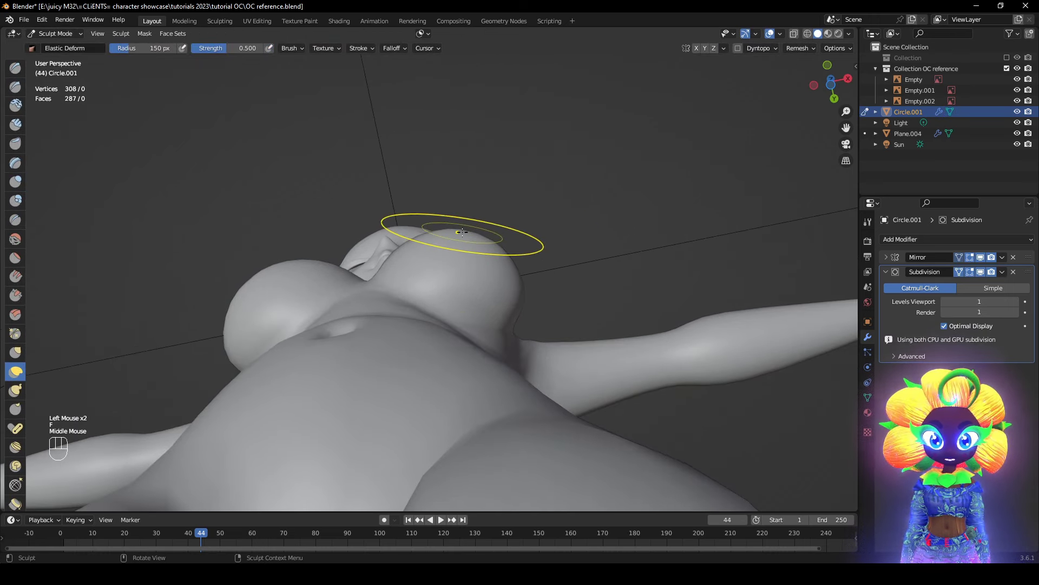
{"action": "mouse_move", "coordinate": [522, 227]}
{"action": "middle_mouse_down"}
{"action": "mouse_move", "coordinate": [476, 230]}
{"action": "mouse_move", "coordinate": [522, 274]}
{"action": "mouse_move", "coordinate": [563, 285]}
{"action": "mouse_move", "coordinate": [533, 384]}
{"action": "mouse_move", "coordinate": [465, 230]}
{"action": "middle_mouse_up"}
{"action": "key", "text": "ctrl+z"}
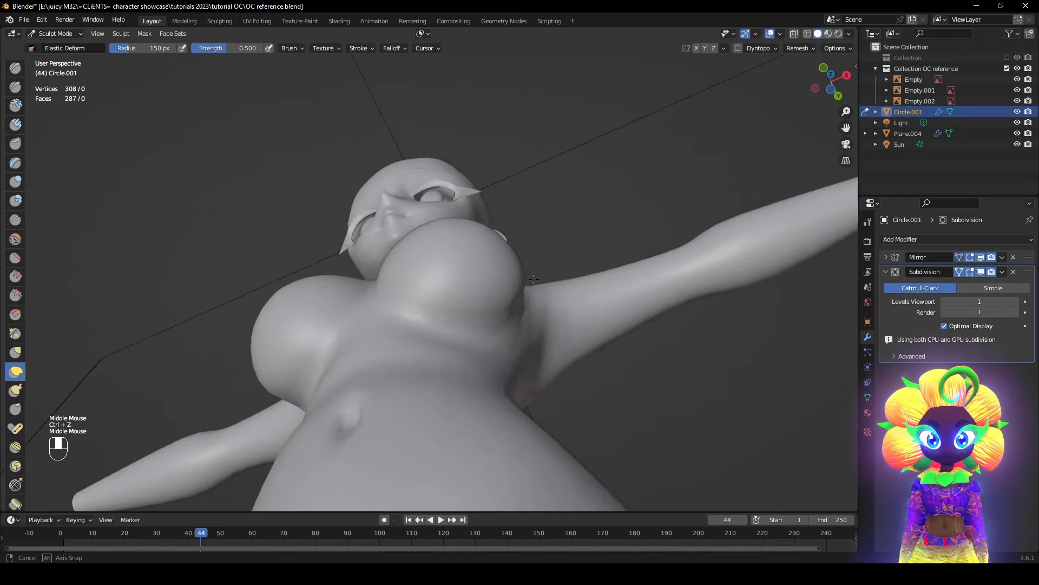
{"action": "scroll", "coordinate": [465, 230], "scroll_direction": "up", "scroll_amount": 2}
{"action": "left_click_drag", "start_coordinate": [478, 159], "coordinate": [478, 157]}
{"action": "mouse_move", "coordinate": [520, 217]}
{"action": "middle_mouse_down"}
{"action": "mouse_move", "coordinate": [534, 203]}
{"action": "mouse_move", "coordinate": [587, 231]}
{"action": "mouse_move", "coordinate": [566, 304]}
{"action": "mouse_move", "coordinate": [489, 342]}
{"action": "mouse_move", "coordinate": [483, 369]}
{"action": "middle_mouse_up"}
{"action": "scroll", "coordinate": [574, 203], "scroll_direction": "down", "scroll_amount": 2}
{"action": "key", "text": "z"}
{"action": "key", "text": "z"}
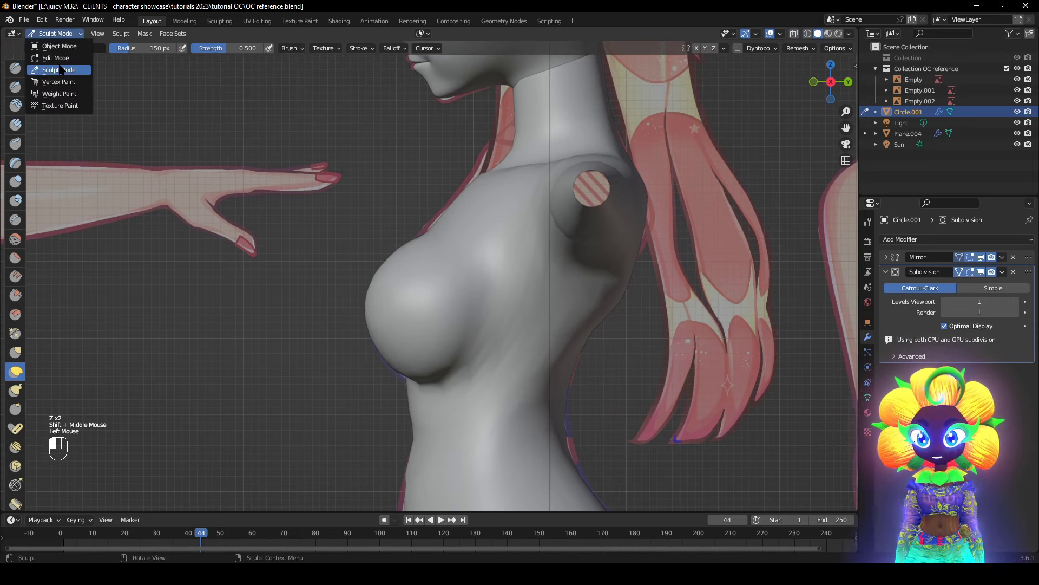
- Return to Edit Mode and reposition two vertices at the side of the chest on the unsubdivided cage
{"action": "left_click", "coordinate": [57, 58]}
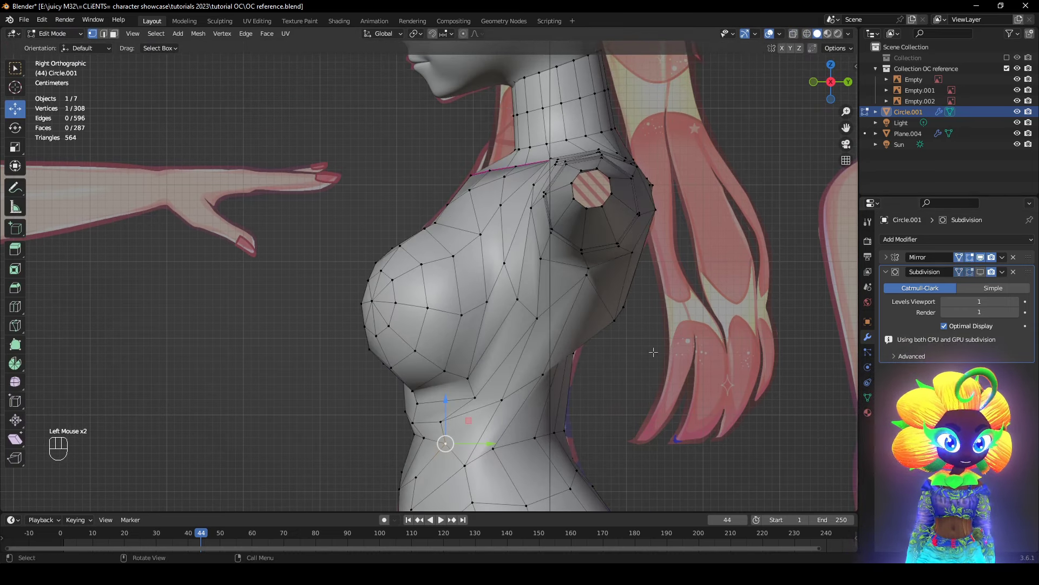
{"action": "middle_click_drag", "start_coordinate": [653, 352], "coordinate": [587, 193]}
{"action": "scroll", "coordinate": [579, 211], "scroll_direction": "up", "scroll_amount": 1}
{"action": "left_click", "coordinate": [514, 358]}
{"action": "middle_click_drag", "start_coordinate": [555, 351], "coordinate": [607, 347]}
{"action": "key", "text": "g"}
{"action": "left_click", "coordinate": [582, 310]}
{"action": "left_click", "coordinate": [555, 289]}
{"action": "key", "text": "g"}
{"action": "left_click", "coordinate": [564, 278]}
- Reposition the vertex at the front of the armpit on the unsubdivided cage and turn the viewport subdivision back on
{"action": "middle_click_drag", "start_coordinate": [606, 347], "coordinate": [547, 398], "text": "shift"}
{"action": "left_click", "coordinate": [482, 376]}
{"action": "middle_click_drag", "start_coordinate": [489, 374], "coordinate": [560, 454]}
{"action": "middle_click_drag", "start_coordinate": [560, 454], "coordinate": [550, 420], "text": "shift"}
{"action": "scroll", "coordinate": [550, 419], "scroll_direction": "up", "scroll_amount": 1}
{"action": "key", "text": "g"}
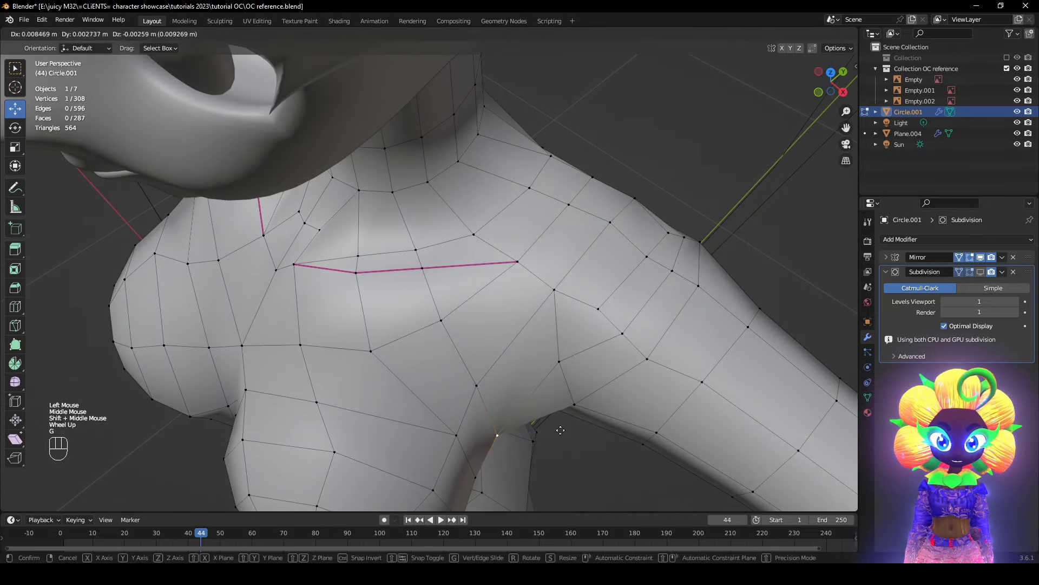
{"action": "left_click", "coordinate": [562, 429]}
{"action": "left_click", "coordinate": [981, 272]}
- Compare the armpit with the last vertex move undone and redone, and inspect the torso from below with overlays hidden
{"action": "scroll", "coordinate": [684, 323], "scroll_direction": "down", "scroll_amount": 4}
{"action": "key", "text": "ctrl+z"}
{"action": "middle_click_drag", "start_coordinate": [574, 330], "coordinate": [601, 373]}
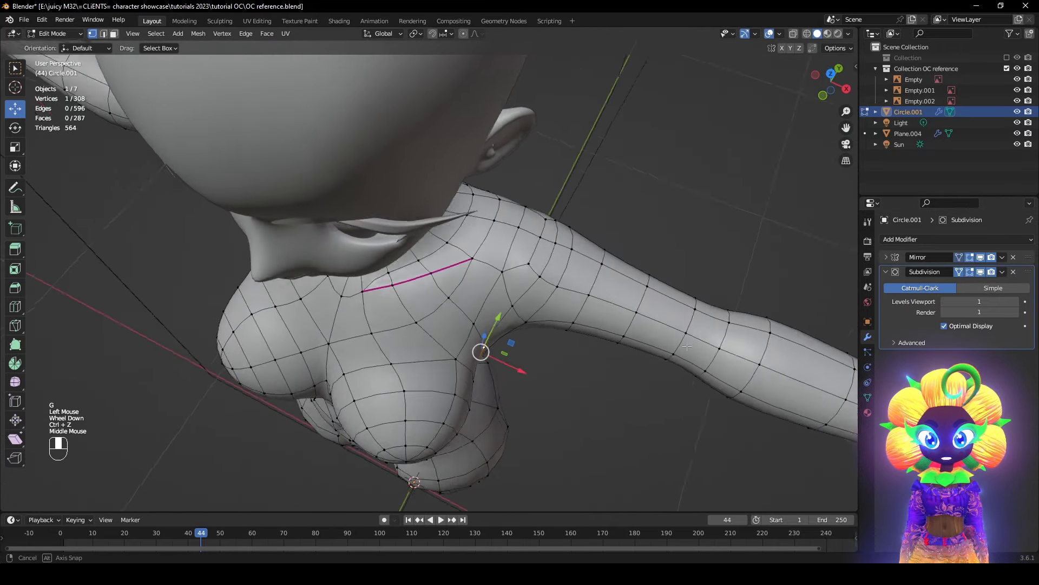
{"action": "key", "text": "ctrl+shift+z"}
{"action": "scroll", "coordinate": [563, 395], "scroll_direction": "up", "scroll_amount": 3}
{"action": "scroll", "coordinate": [498, 385], "scroll_direction": "down", "scroll_amount": 1}
{"action": "middle_click_drag", "start_coordinate": [512, 422], "coordinate": [764, 86]}
{"action": "left_click", "coordinate": [770, 34]}
{"action": "scroll", "coordinate": [607, 135], "scroll_direction": "down", "scroll_amount": 2}
{"action": "mouse_move", "coordinate": [606, 135]}
{"action": "middle_mouse_down"}
{"action": "mouse_move", "coordinate": [528, 92]}
{"action": "mouse_move", "coordinate": [631, 183]}
{"action": "mouse_move", "coordinate": [603, 193]}
{"action": "mouse_move", "coordinate": [608, 135]}
{"action": "mouse_move", "coordinate": [617, 173]}
{"action": "mouse_move", "coordinate": [602, 210]}
{"action": "mouse_move", "coordinate": [598, 128]}
{"action": "middle_mouse_up"}
{"action": "scroll", "coordinate": [599, 128], "scroll_direction": "up", "scroll_amount": 2}
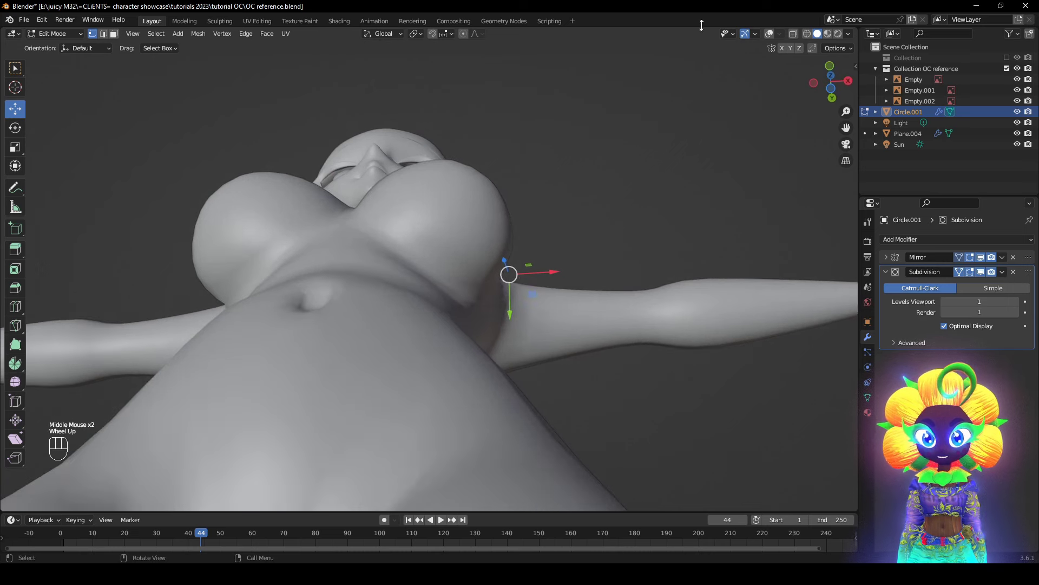
{"action": "left_click", "coordinate": [770, 34]}
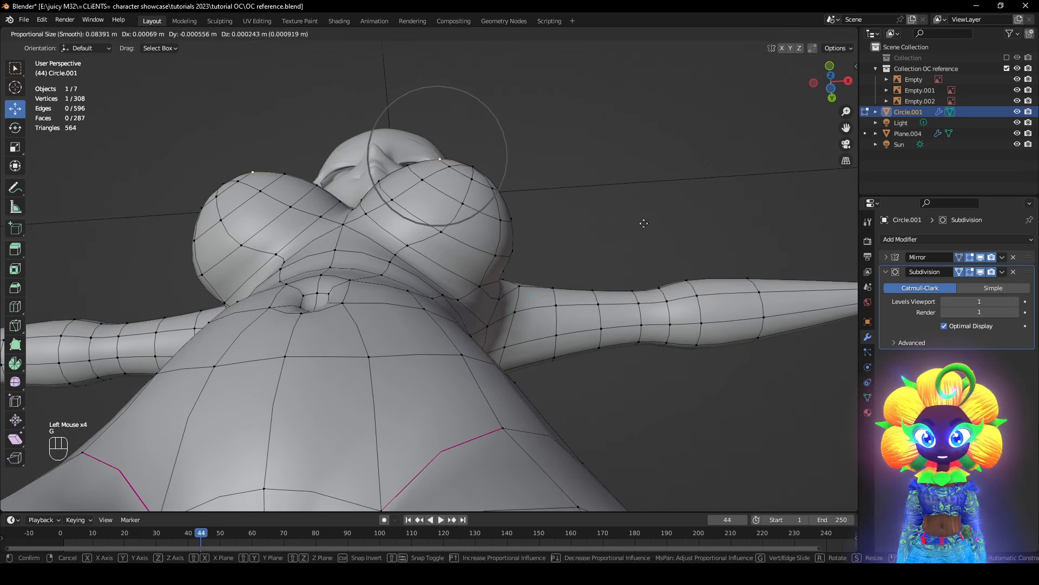
- Reposition the vertex at the front of the breast using connected proportional editing with smooth falloff and a size of 0.18 m
{"action": "left_click", "coordinate": [619, 218]}
{"action": "mouse_move", "coordinate": [619, 217]}
{"action": "middle_mouse_down"}
{"action": "mouse_move", "coordinate": [601, 315]}
{"action": "mouse_move", "coordinate": [451, 417]}
{"action": "mouse_move", "coordinate": [448, 398]}
{"action": "mouse_move", "coordinate": [481, 413]}
{"action": "middle_mouse_up"}
{"action": "scroll", "coordinate": [450, 417], "scroll_direction": "down", "scroll_amount": 1}
- Try moving an outer breast vertex with proportional editing from the top view, undo the move, and view the body in Object Mode
{"action": "key", "text": "z"}
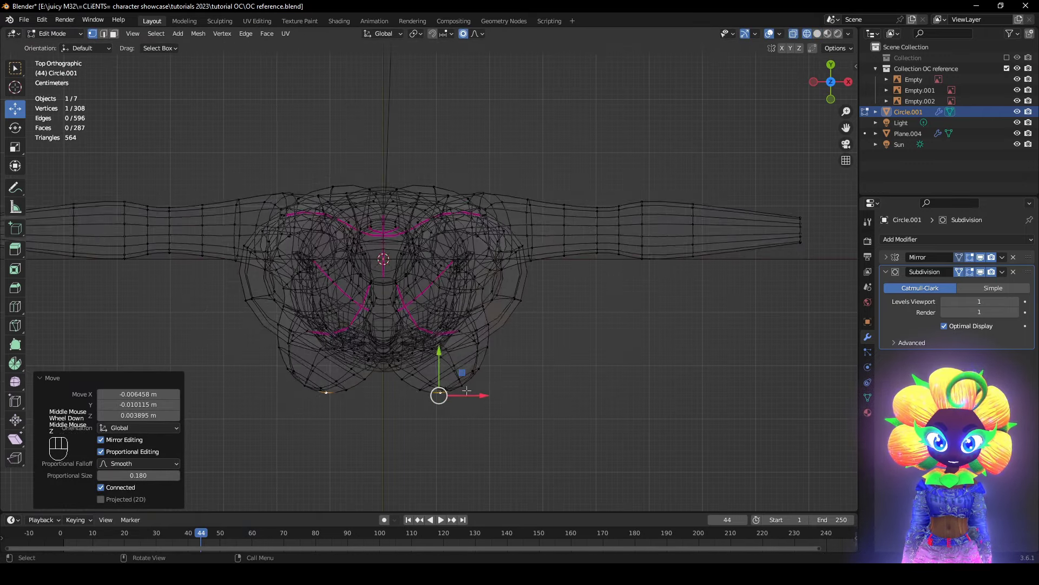
{"action": "scroll", "coordinate": [483, 395], "scroll_direction": "up", "scroll_amount": 1}
{"action": "left_click", "coordinate": [490, 388]}
{"action": "key", "text": "z"}
{"action": "key", "text": "g"}
{"action": "left_click", "coordinate": [560, 393]}
{"action": "middle_click_drag", "start_coordinate": [560, 394], "coordinate": [584, 138]}
{"action": "key", "text": "ctrl+z"}
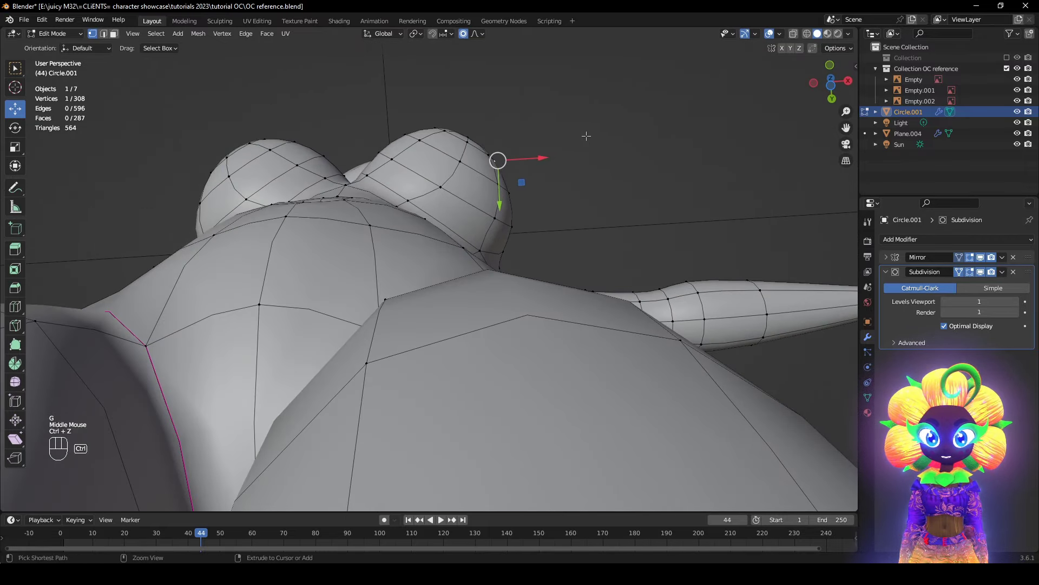
{"action": "scroll", "coordinate": [607, 165], "scroll_direction": "down", "scroll_amount": 3}
{"action": "key", "text": "Tab"}
{"action": "middle_click_drag", "start_coordinate": [596, 219], "coordinate": [546, 314]}
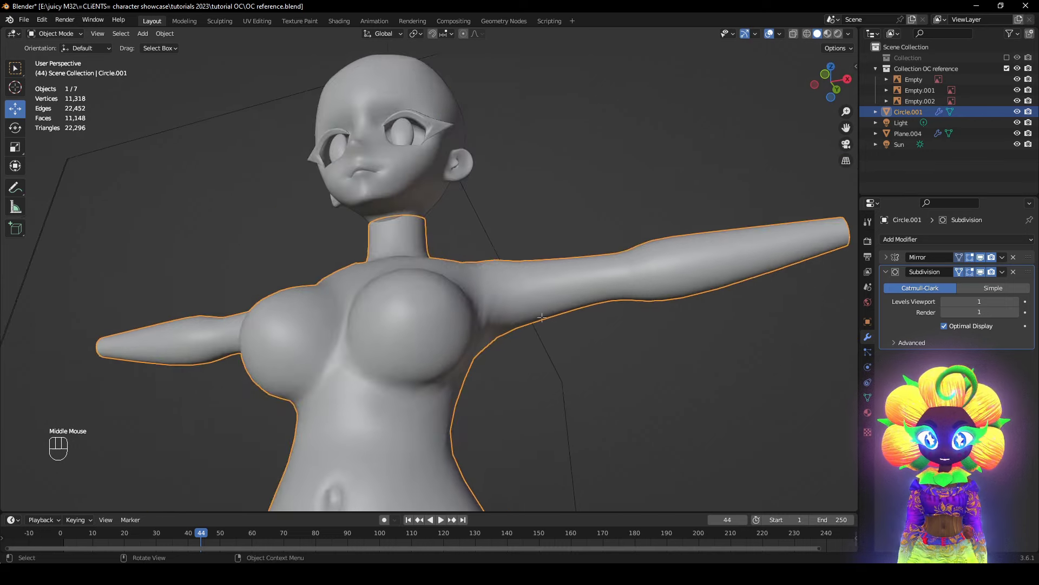
- In Edit Mode, push the vertex at the front of the breast outward with proportional Shrink/Fatten and check the shape in Object Mode
{"action": "key", "text": "Tab"}
{"action": "scroll", "coordinate": [444, 300], "scroll_direction": "up", "scroll_amount": 1}
{"action": "left_click", "coordinate": [430, 298]}
{"action": "scroll", "coordinate": [432, 298], "scroll_direction": "up", "scroll_amount": 1}
{"action": "middle_click_drag", "start_coordinate": [436, 298], "coordinate": [444, 247]}
{"action": "scroll", "coordinate": [519, 271], "scroll_direction": "down", "scroll_amount": 1}
{"action": "key", "text": "alt+s"}
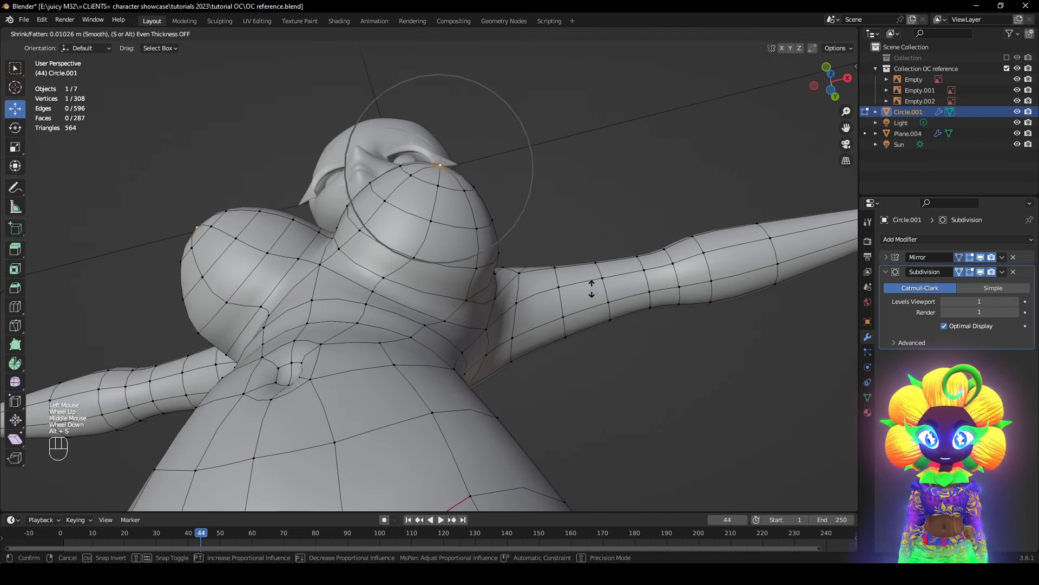
{"action": "middle_click_drag", "start_coordinate": [592, 290], "coordinate": [488, 379]}
{"action": "left_click", "coordinate": [597, 273]}
{"action": "key", "text": "Tab"}
{"action": "scroll", "coordinate": [596, 276], "scroll_direction": "down", "scroll_amount": 3}
{"action": "key", "text": "Tab"}
{"action": "scroll", "coordinate": [462, 400], "scroll_direction": "up", "scroll_amount": 2}
- Turn off the viewport subdivision and reposition vertices between the upper chest and armpit with proportional editing
{"action": "left_click", "coordinate": [979, 273]}
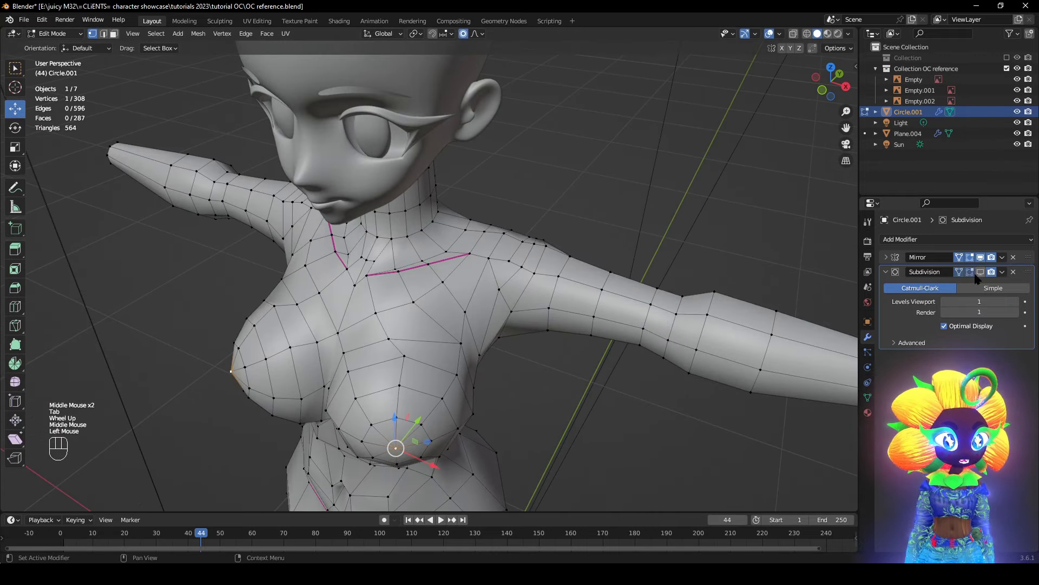
{"action": "middle_click_drag", "start_coordinate": [649, 284], "coordinate": [548, 285]}
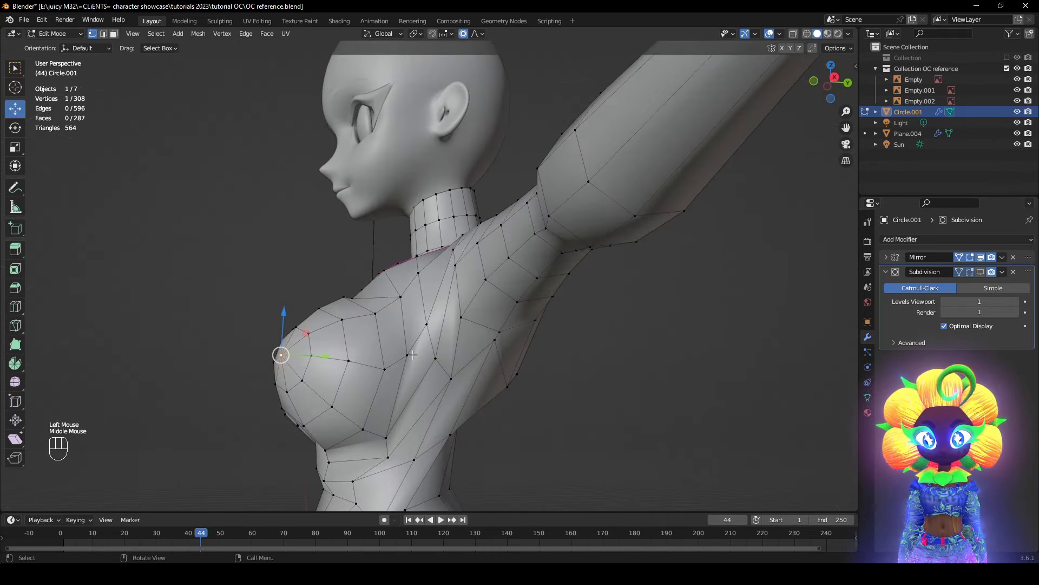
{"action": "middle_click_drag", "start_coordinate": [413, 355], "coordinate": [489, 343]}
{"action": "left_click", "coordinate": [442, 261]}
{"action": "key", "text": "g"}
{"action": "left_click", "coordinate": [420, 275]}
{"action": "left_click", "coordinate": [428, 318]}
{"action": "key", "text": "g"}
{"action": "left_click", "coordinate": [446, 347]}
{"action": "left_click", "coordinate": [446, 349]}
{"action": "key", "text": "g"}
{"action": "left_click", "coordinate": [458, 340]}
- Adjust the remaining vertices of the upper chest in front of the shoulder with proportional editing and turn the viewport subdivision back on
{"action": "left_click", "coordinate": [438, 328]}
{"action": "key", "text": "g"}
{"action": "left_click", "coordinate": [439, 326]}
{"action": "key", "text": "g"}
{"action": "left_click", "coordinate": [486, 339]}
{"action": "left_click", "coordinate": [379, 389]}
{"action": "key", "text": "g"}
{"action": "left_click", "coordinate": [428, 396]}
{"action": "key", "text": "g"}
{"action": "left_click", "coordinate": [579, 323]}
{"action": "left_click", "coordinate": [519, 370]}
{"action": "key", "text": "g"}
{"action": "left_click", "coordinate": [460, 324]}
{"action": "left_click", "coordinate": [461, 324]}
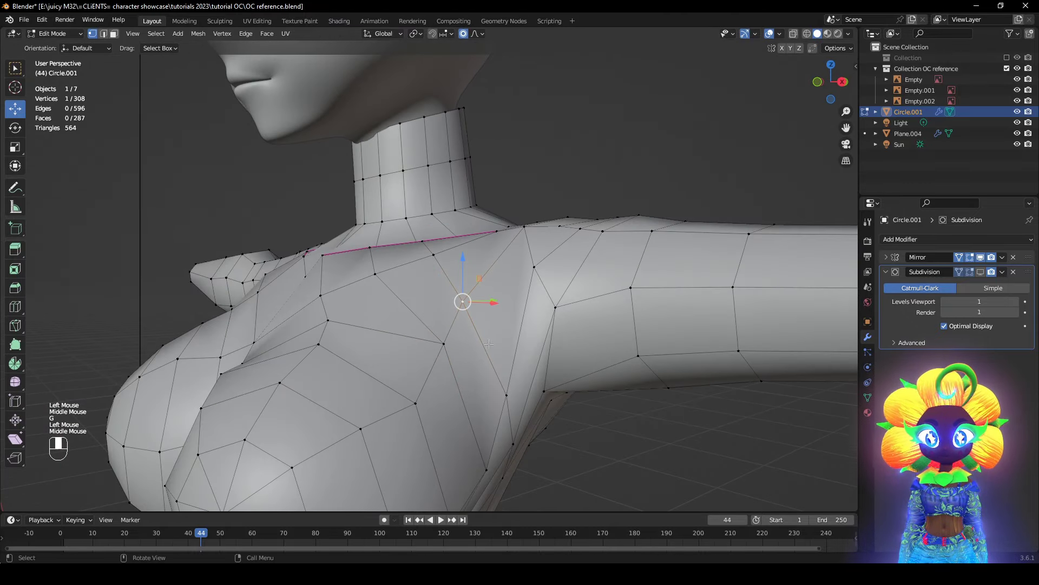
{"action": "left_click", "coordinate": [981, 272]}
{"action": "scroll", "coordinate": [584, 336], "scroll_direction": "down", "scroll_amount": 3}
{"action": "middle_click_drag", "start_coordinate": [584, 336], "coordinate": [655, 261]}
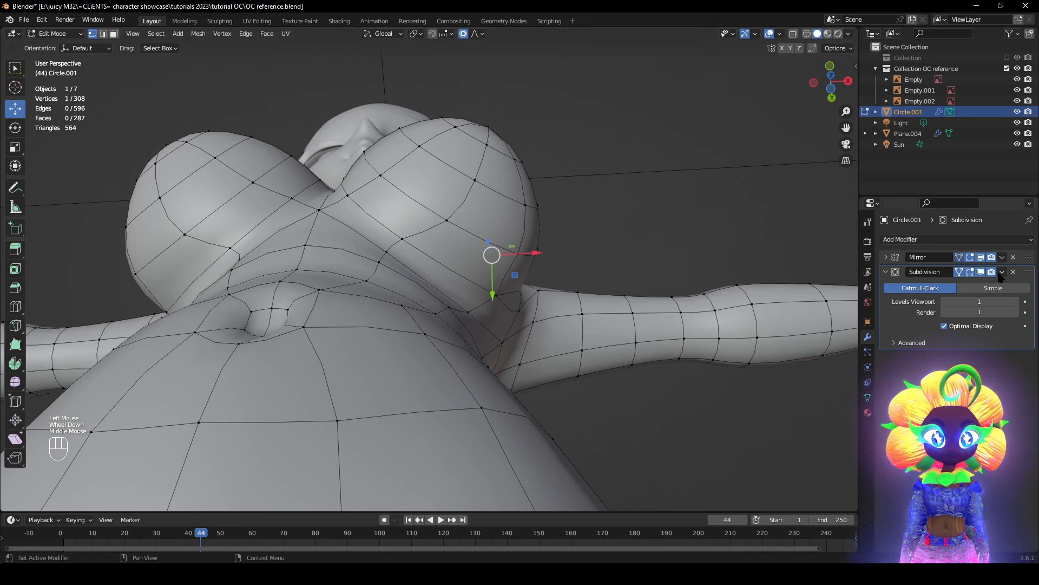
- Try reshaping the front of the breast by fattening, moving and scaling its vertices, and undo the changes
{"action": "left_click", "coordinate": [480, 123]}
{"action": "key", "text": "alt+s"}
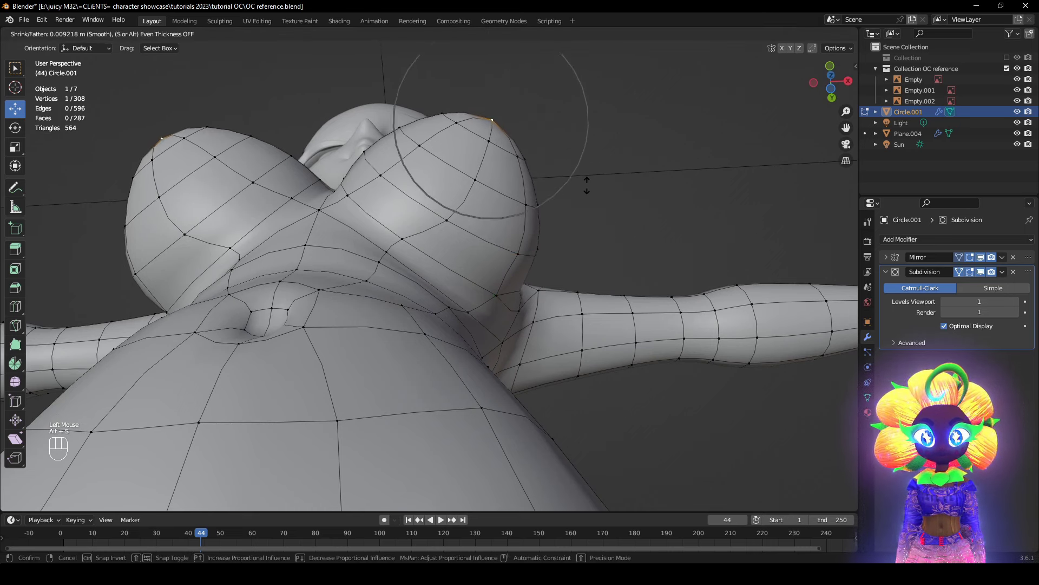
{"action": "left_click", "coordinate": [522, 176]}
{"action": "left_click", "coordinate": [507, 158], "text": "alt"}
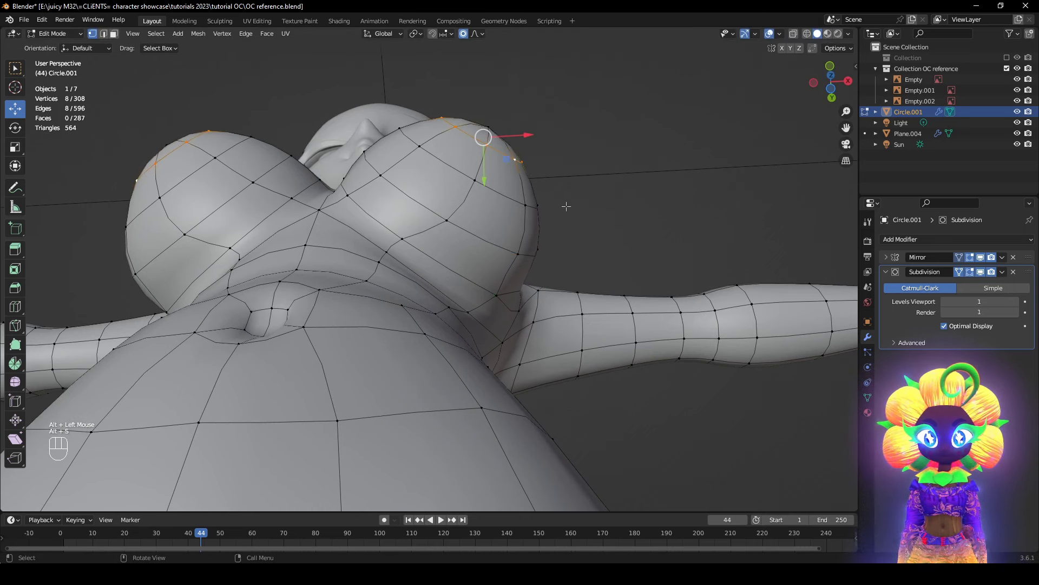
{"action": "left_click", "coordinate": [533, 167], "text": "shift"}
{"action": "middle_click_drag", "start_coordinate": [541, 170], "coordinate": [622, 318]}
{"action": "key", "text": "g"}
{"action": "scroll", "coordinate": [601, 197], "scroll_direction": "up", "scroll_amount": 1}
{"action": "left_click", "coordinate": [608, 199]}
{"action": "key", "text": "s"}
{"action": "scroll", "coordinate": [569, 244], "scroll_direction": "down", "scroll_amount": 2}
{"action": "key", "text": "Tab"}
{"action": "key", "text": "ctrl+z"}
- Move the two vertices at the outer side of the breast inward in front view with proportional editing, and check the body in Object Mode
{"action": "scroll", "coordinate": [621, 317], "scroll_direction": "up", "scroll_amount": 1}
{"action": "key", "text": "g"}
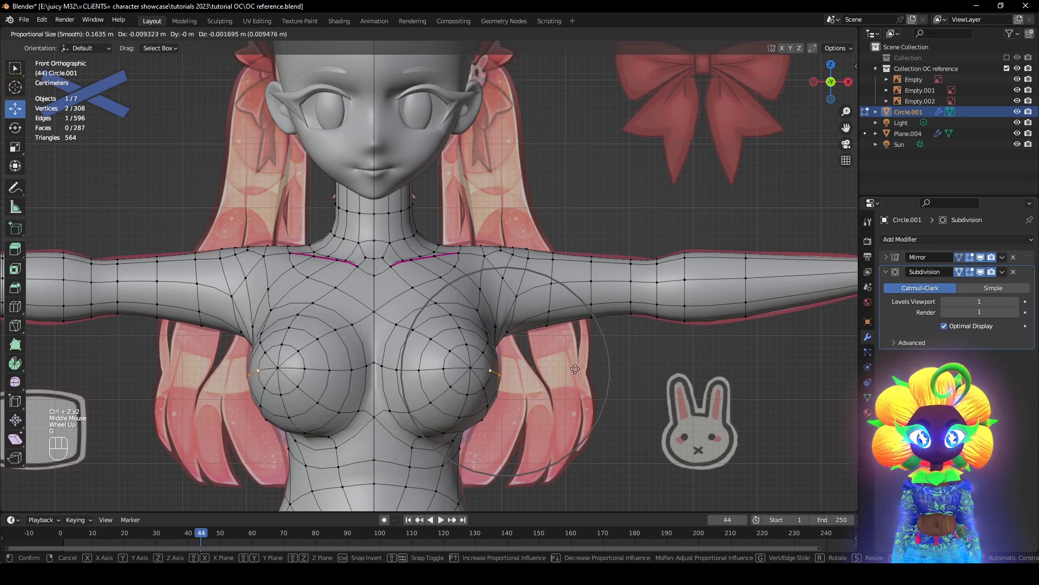
{"action": "left_click", "coordinate": [575, 369]}
{"action": "key", "text": "g"}
{"action": "left_click", "coordinate": [573, 374]}
{"action": "middle_click_drag", "start_coordinate": [572, 374], "coordinate": [556, 335]}
{"action": "key", "text": "Tab"}
{"action": "scroll", "coordinate": [557, 335], "scroll_direction": "down", "scroll_amount": 2}
{"action": "middle_click_drag", "start_coordinate": [556, 335], "coordinate": [456, 341]}
- Return to Edit Mode, select the four faces at the front of the knee, and turn off the viewport subdivision
{"action": "left_click", "coordinate": [55, 58]}
{"action": "scroll", "coordinate": [456, 341], "scroll_direction": "up", "scroll_amount": 4}
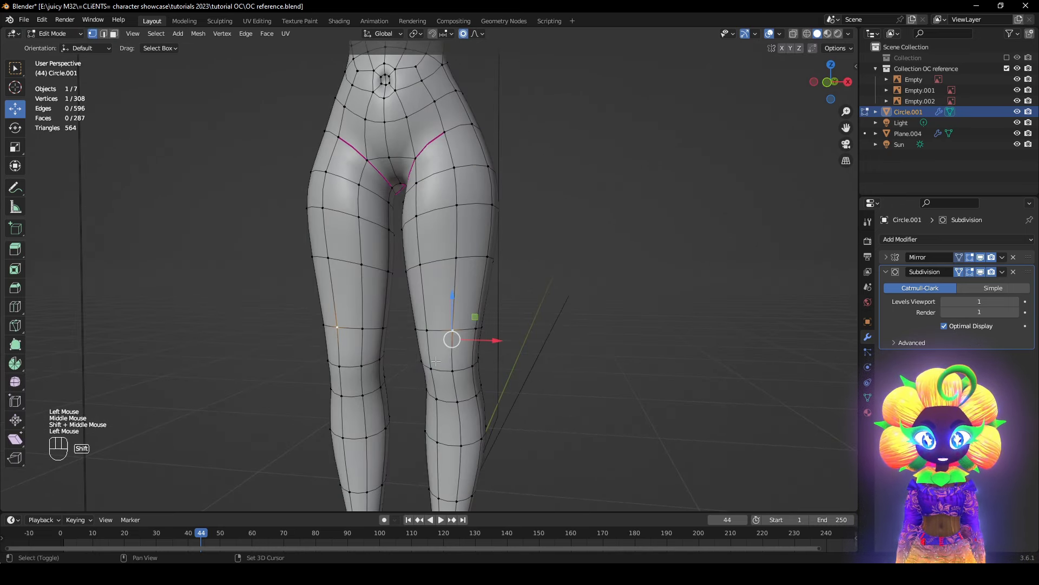
{"action": "key", "text": "KP_Decimal"}
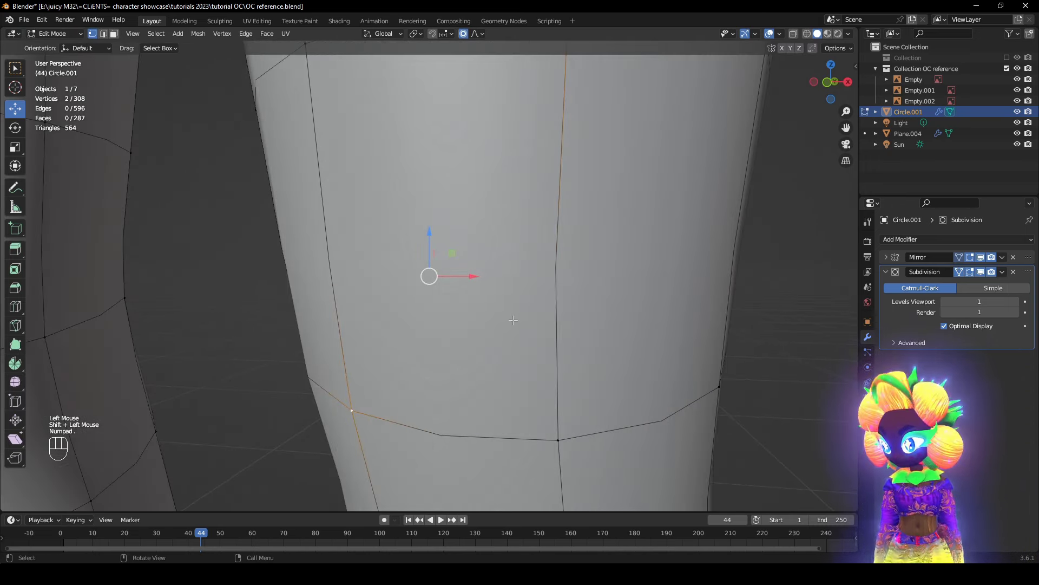
{"action": "scroll", "coordinate": [821, 361], "scroll_direction": "down", "scroll_amount": 3}
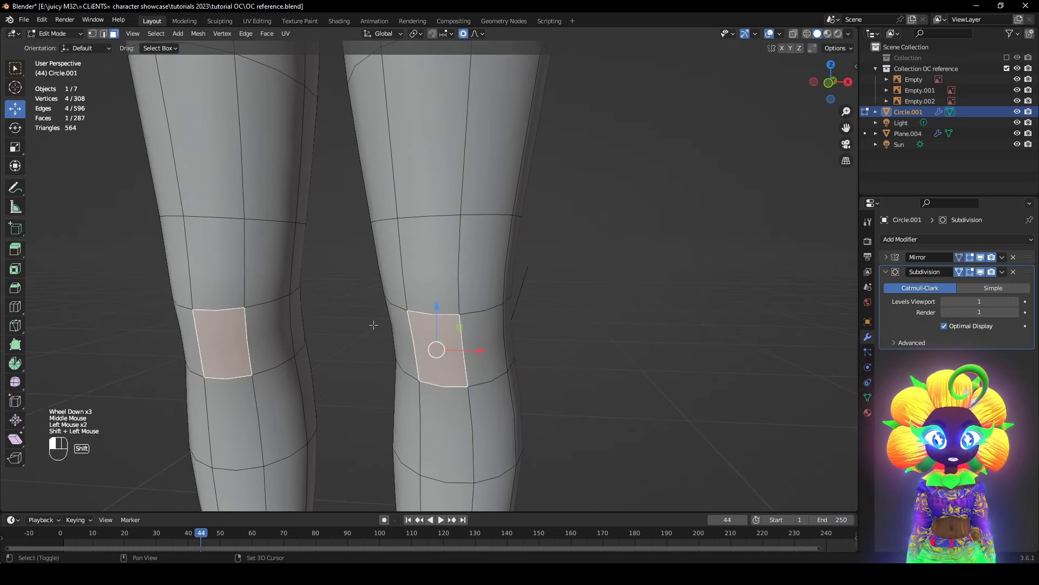
{"action": "left_click", "coordinate": [401, 334], "text": "shift"}
{"action": "left_click", "coordinate": [391, 268], "text": "shift"}
{"action": "left_click", "coordinate": [429, 264], "text": "shift"}
{"action": "middle_click_drag", "start_coordinate": [433, 264], "coordinate": [475, 267]}
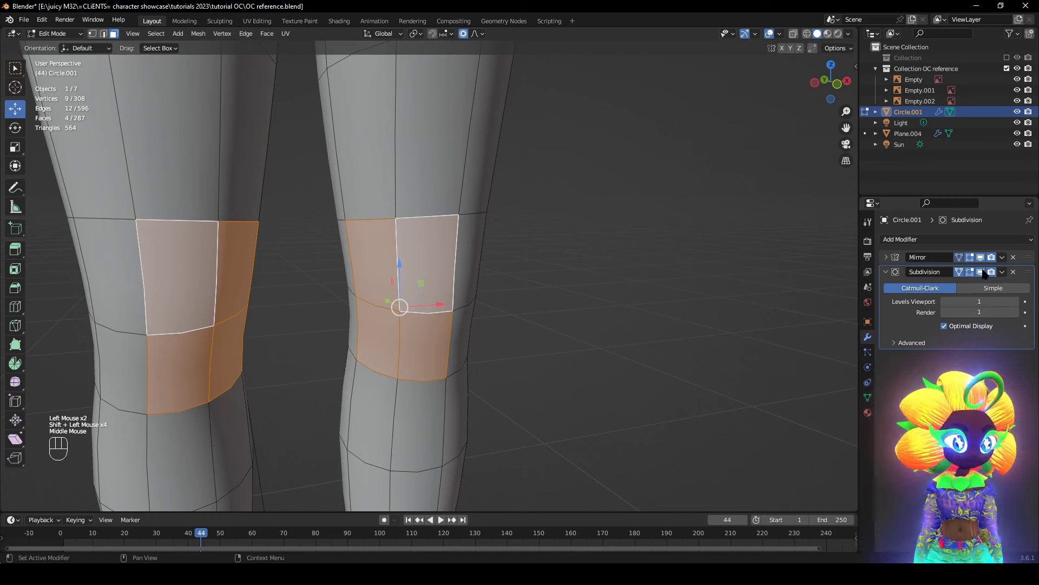
{"action": "left_click", "coordinate": [984, 274]}
- Rotate the two face loops around the knee about the global Z axis by 9.39° and a further 4.45°, with proportional editing
{"action": "middle_click_drag", "start_coordinate": [566, 385], "coordinate": [552, 401]}
{"action": "left_click", "coordinate": [460, 297], "text": "alt+shift"}
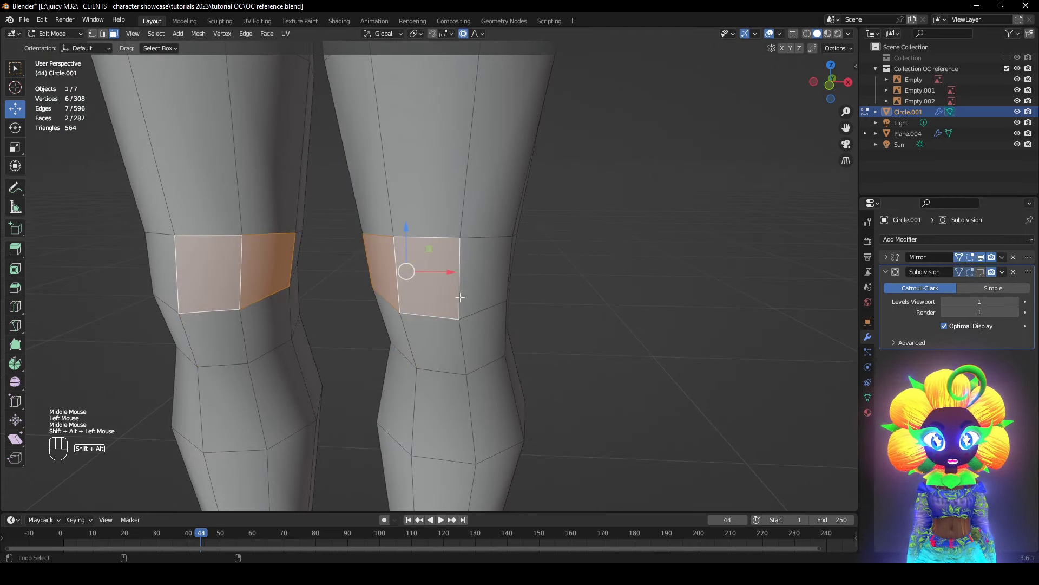
{"action": "left_click", "coordinate": [464, 340], "text": "alt"}
{"action": "left_click", "coordinate": [447, 288], "text": "alt+shift"}
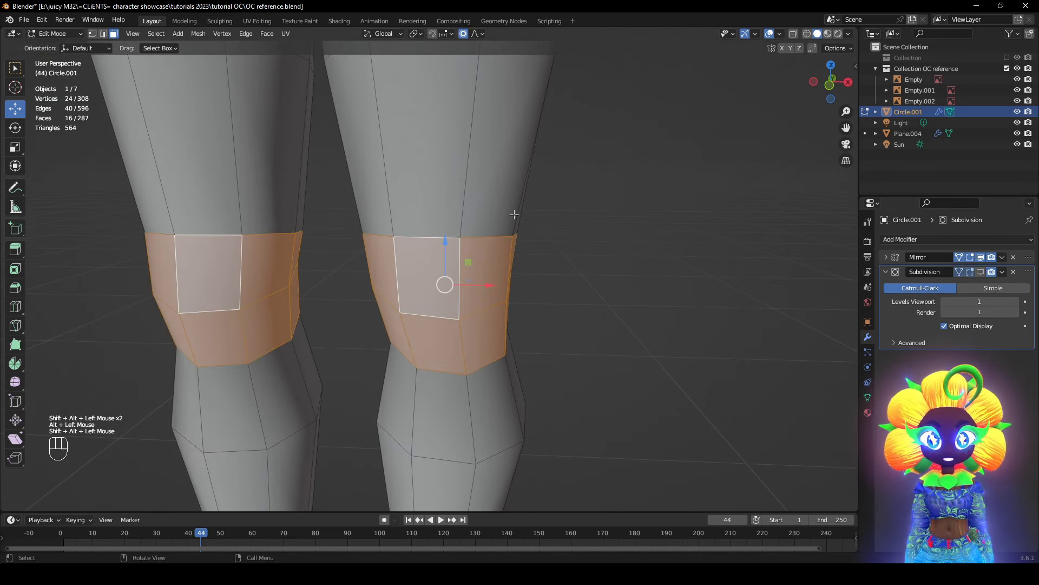
{"action": "middle_click_drag", "start_coordinate": [580, 358], "coordinate": [591, 364]}
{"action": "key", "text": "r"}
{"action": "key", "text": "z"}
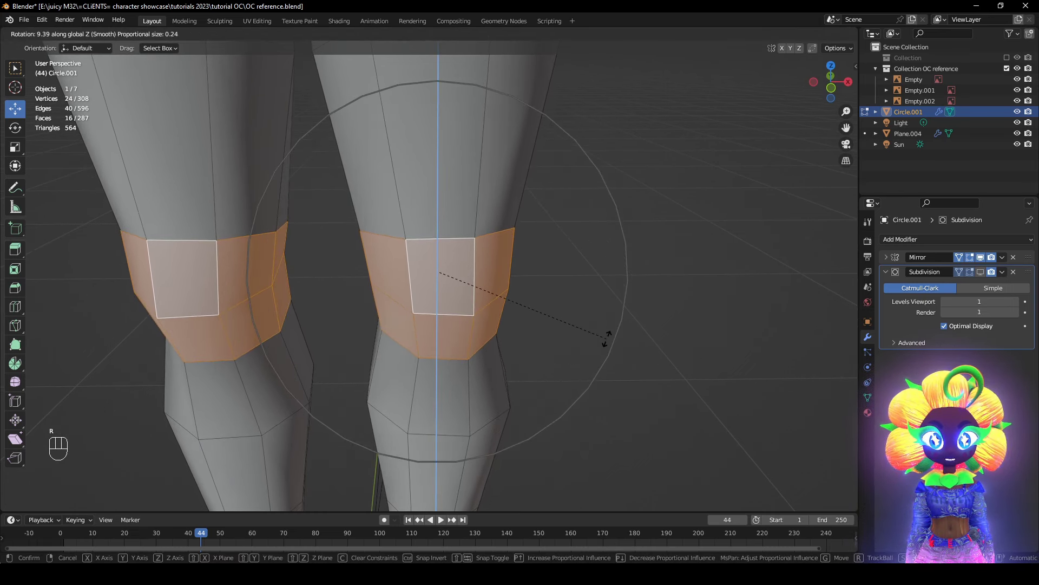
{"action": "left_click", "coordinate": [606, 338]}
{"action": "mouse_move", "coordinate": [557, 371]}
{"action": "middle_mouse_down"}
{"action": "mouse_move", "coordinate": [494, 425]}
{"action": "mouse_move", "coordinate": [540, 364]}
{"action": "mouse_move", "coordinate": [548, 372]}
{"action": "middle_mouse_up"}
{"action": "key", "text": "r"}
{"action": "left_click", "coordinate": [555, 368]}
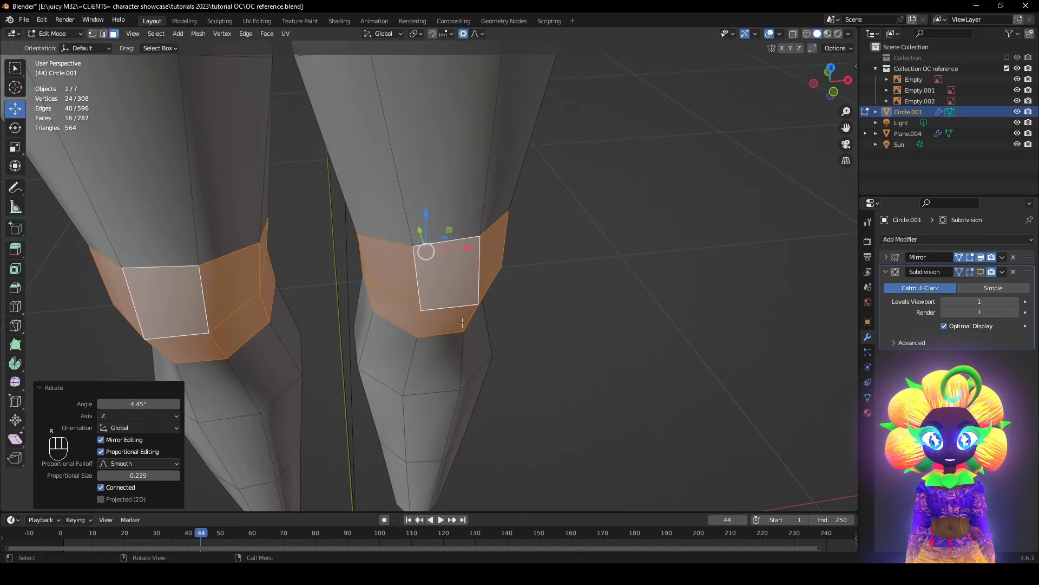
- Select the four kneecap faces at the front of the rotated knee loops
{"action": "left_click", "coordinate": [448, 277]}
{"action": "left_click", "coordinate": [391, 275], "text": "shift"}
{"action": "left_click", "coordinate": [399, 316], "text": "shift"}
{"action": "left_click", "coordinate": [446, 320], "text": "shift"}
{"action": "scroll", "coordinate": [487, 321], "scroll_direction": "down", "scroll_amount": 1}
{"action": "middle_click_drag", "start_coordinate": [544, 321], "coordinate": [610, 293]}
- Try to extrude the four kneecap faces in place and scale them, and undo the extrusion
{"action": "key", "text": "e"}
{"action": "scroll", "coordinate": [571, 329], "scroll_direction": "up", "scroll_amount": 2}
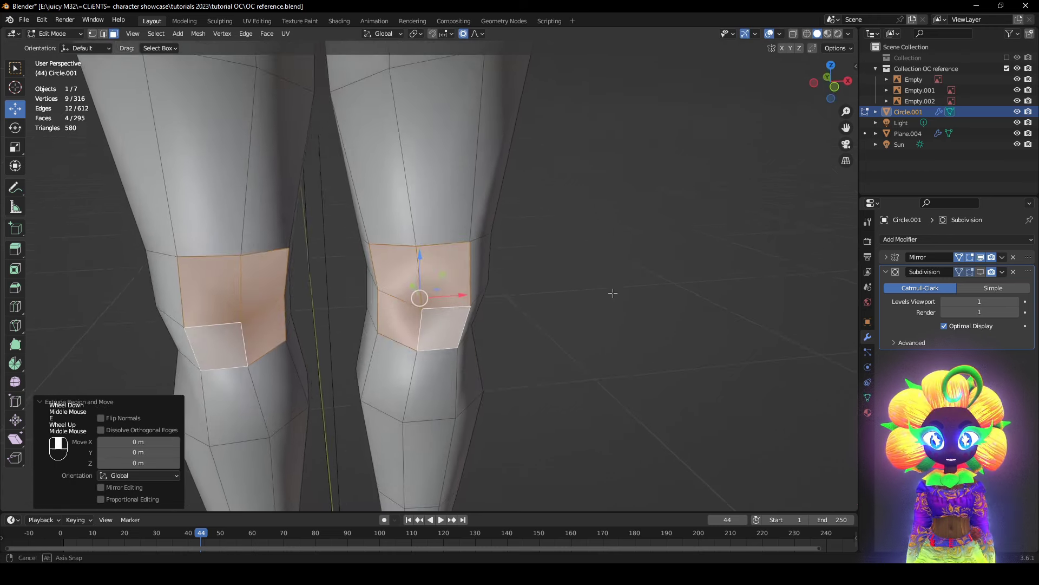
{"action": "key", "text": "s"}
{"action": "key", "text": "Escape"}
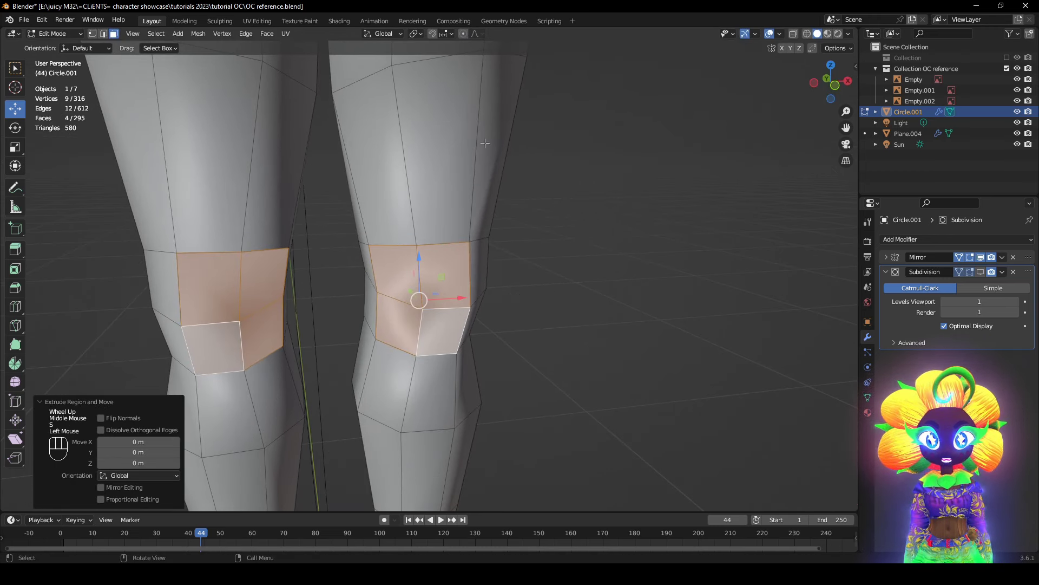
{"action": "key", "text": "ctrl+z"}
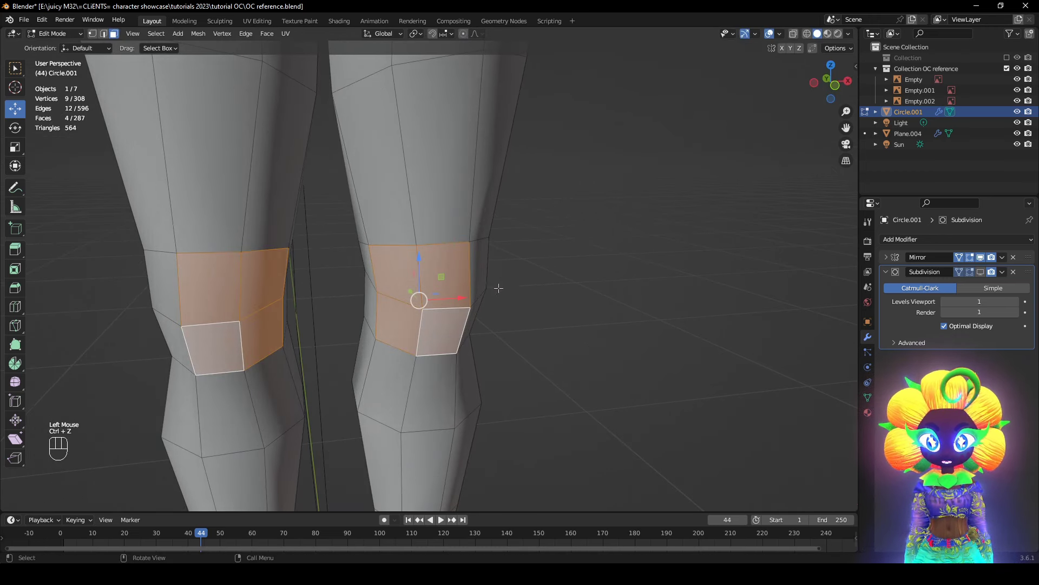
{"action": "left_click", "coordinate": [453, 307]}
{"action": "key", "text": "ctrl+z"}
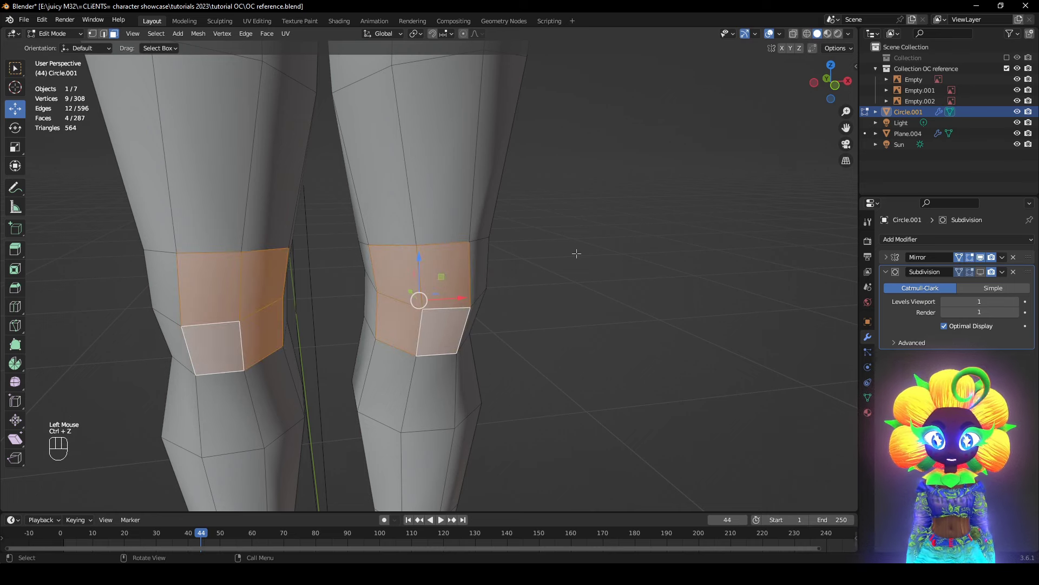
- Round the four kneecap faces with the LoopTools Circle operation at 50% influence and rotate them by -6.99° in the view
{"action": "right_click", "coordinate": [576, 254]}
{"action": "mouse_move", "coordinate": [575, 238]}
{"action": "left_click", "coordinate": [614, 246]}
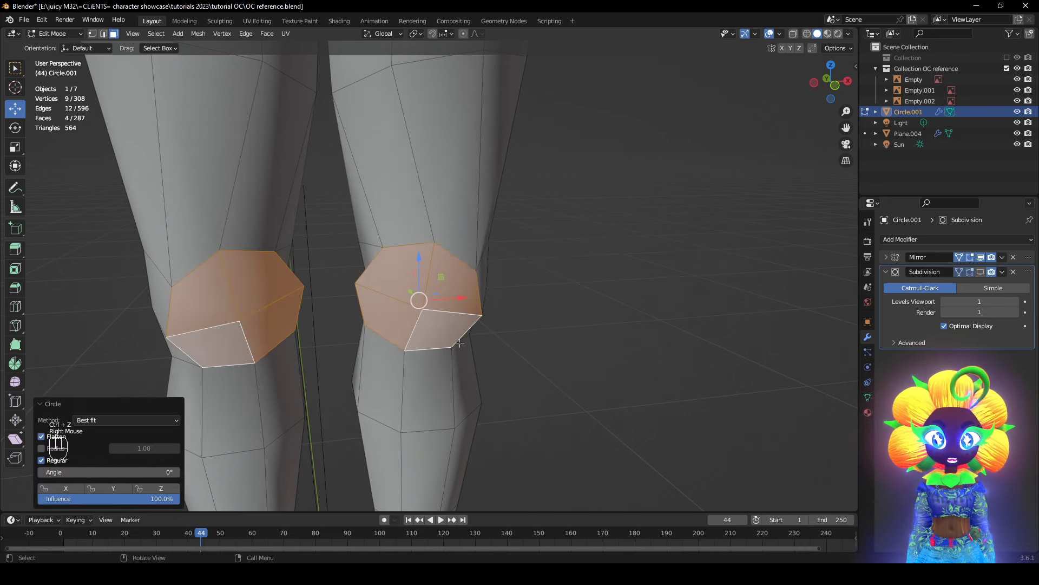
{"action": "left_click_drag", "start_coordinate": [100, 499], "coordinate": [109, 498]}
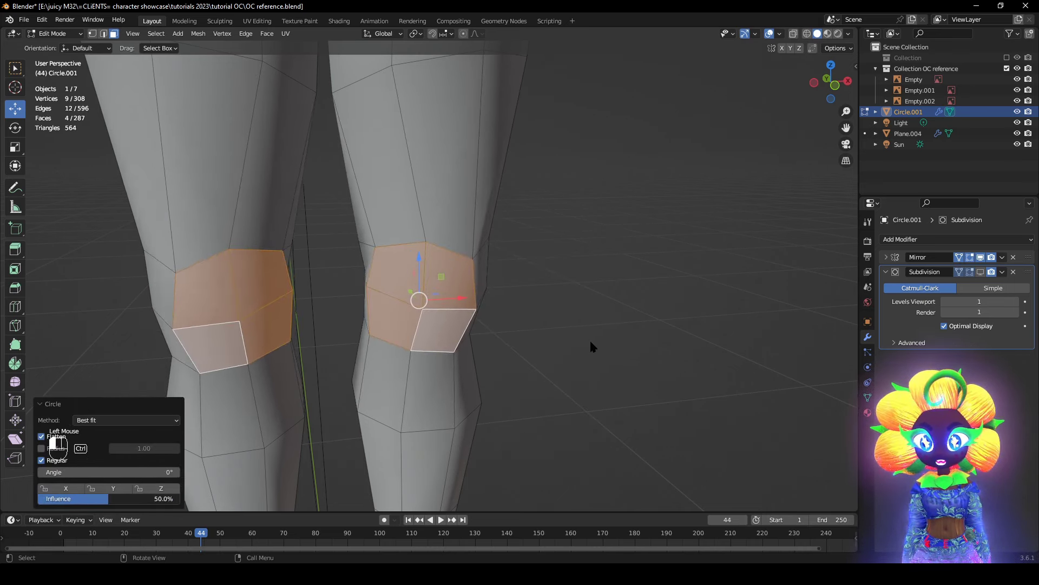
{"action": "middle_click_drag", "start_coordinate": [659, 425], "coordinate": [605, 365]}
{"action": "key", "text": "r"}
{"action": "left_click", "coordinate": [678, 378]}
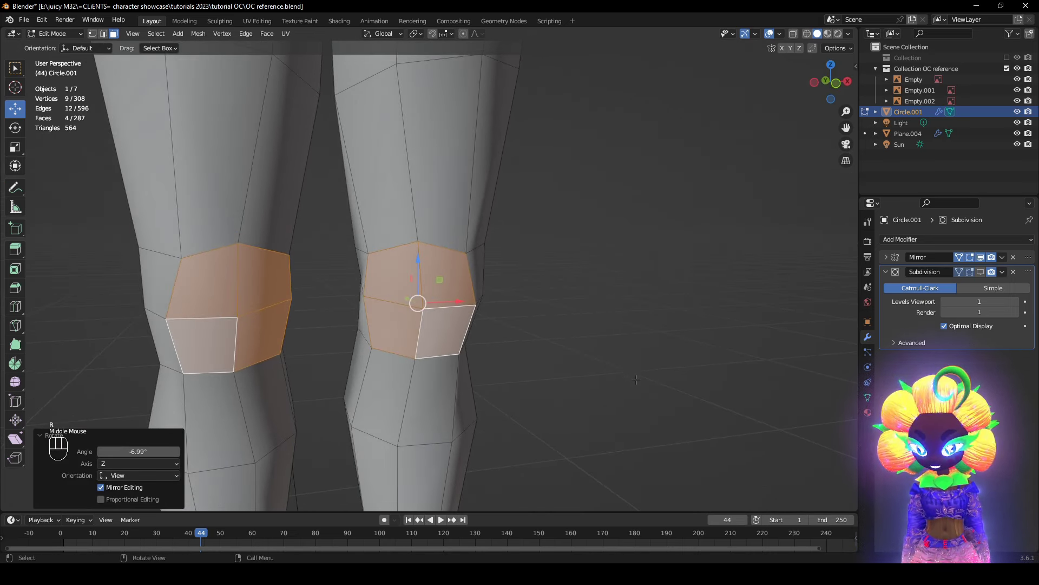
- Extrude the kneecap faces in place and scale the new faces to 0.7
{"action": "key", "text": "e"}
{"action": "key", "text": "s"}
{"action": "left_click", "coordinate": [612, 360]}
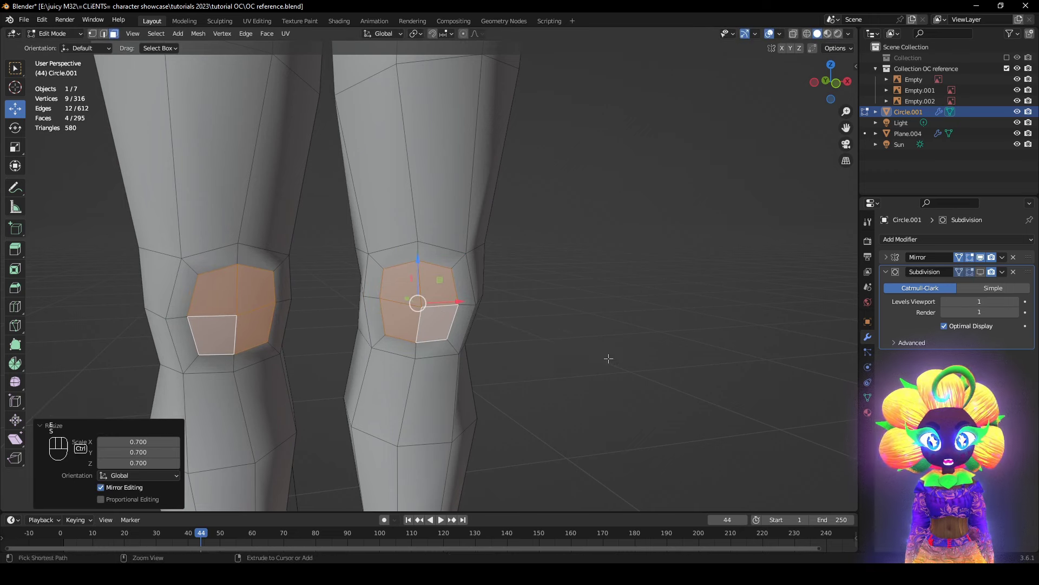
- Round the inner kneecap faces with the Circle operation at 78% influence and rotate them by -4.56° in the view
{"action": "right_click", "coordinate": [613, 313]}
{"action": "mouse_move", "coordinate": [649, 311]}
{"action": "left_click", "coordinate": [682, 324]}
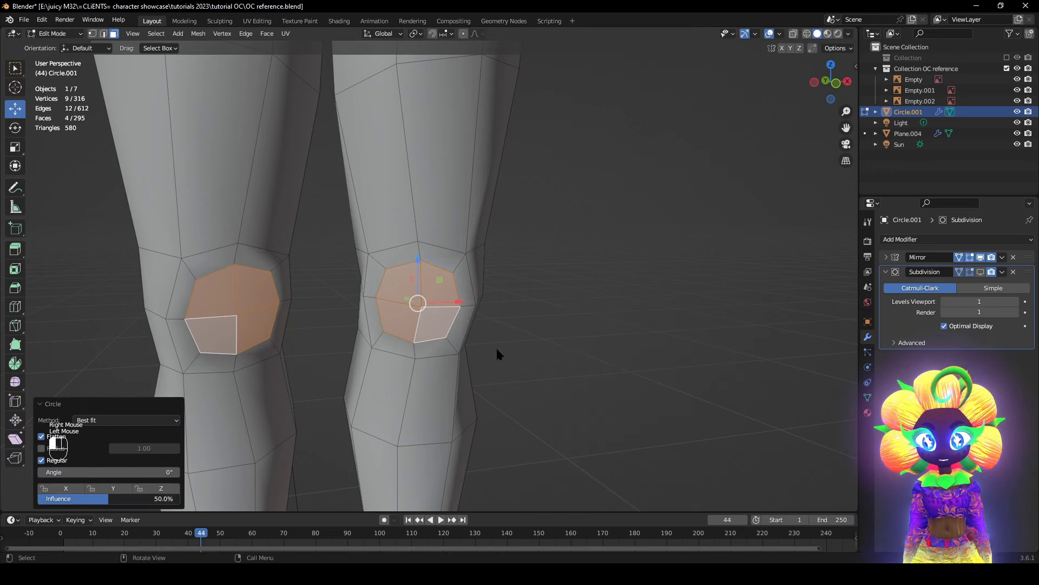
{"action": "middle_click_drag", "start_coordinate": [547, 469], "coordinate": [618, 383]}
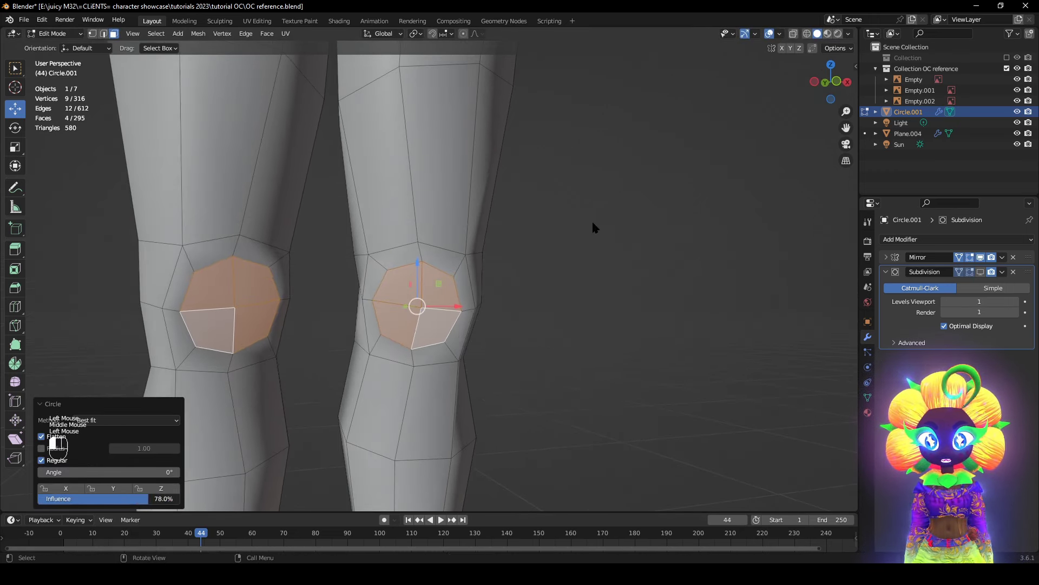
{"action": "left_click", "coordinate": [608, 406]}
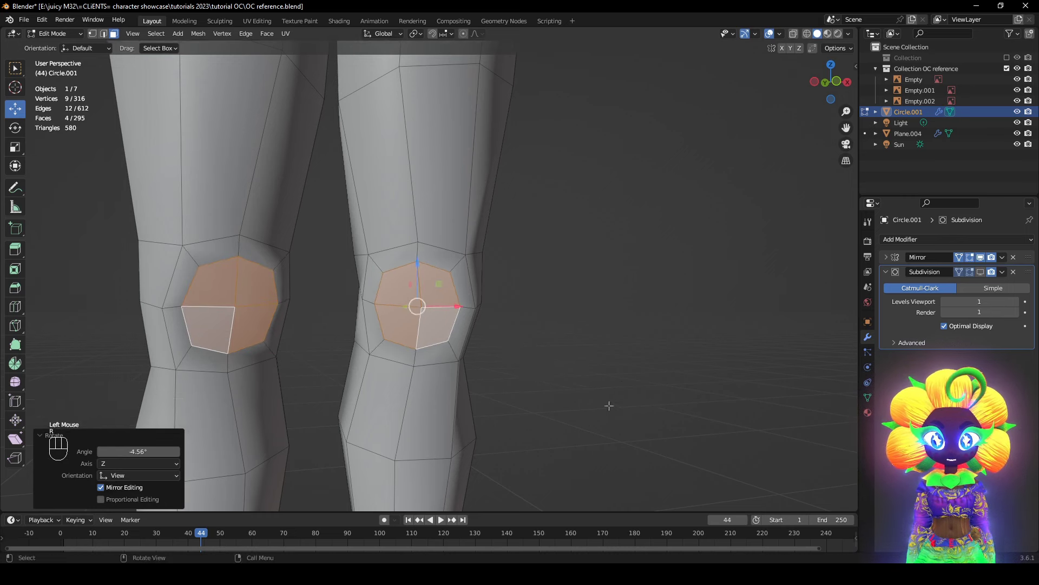
- Push the inner kneecap faces outward with Shrink/Fatten by 0.00874 m
{"action": "middle_click_drag", "start_coordinate": [608, 406], "coordinate": [522, 413]}
{"action": "key", "text": "alt+s"}
{"action": "left_click", "coordinate": [527, 405]}
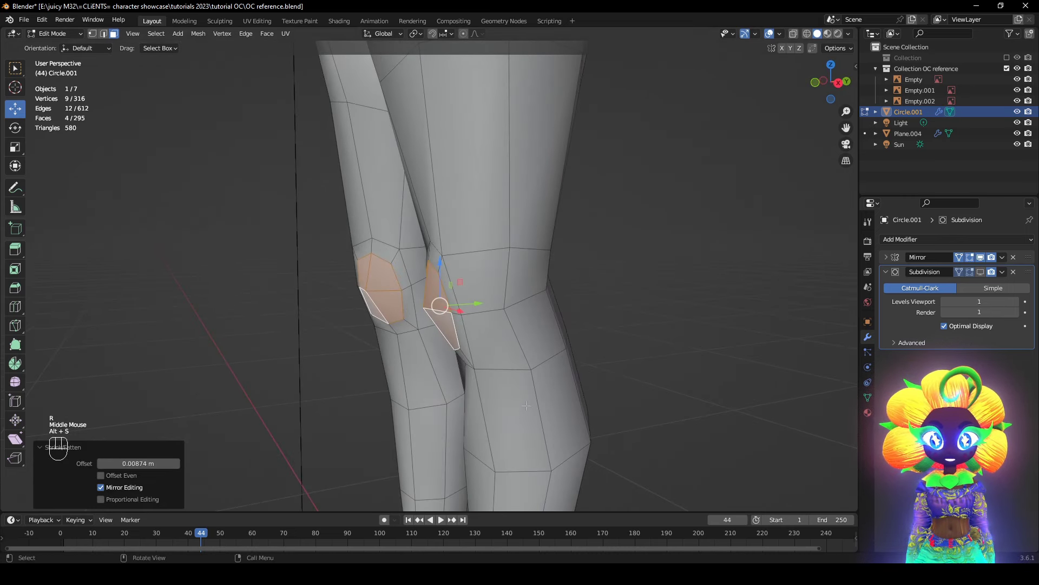
- Show the subdivided surface in the viewport and examine the knees with the overlays hidden
{"action": "left_click", "coordinate": [980, 272]}
{"action": "middle_click_drag", "start_coordinate": [601, 272], "coordinate": [702, 285]}
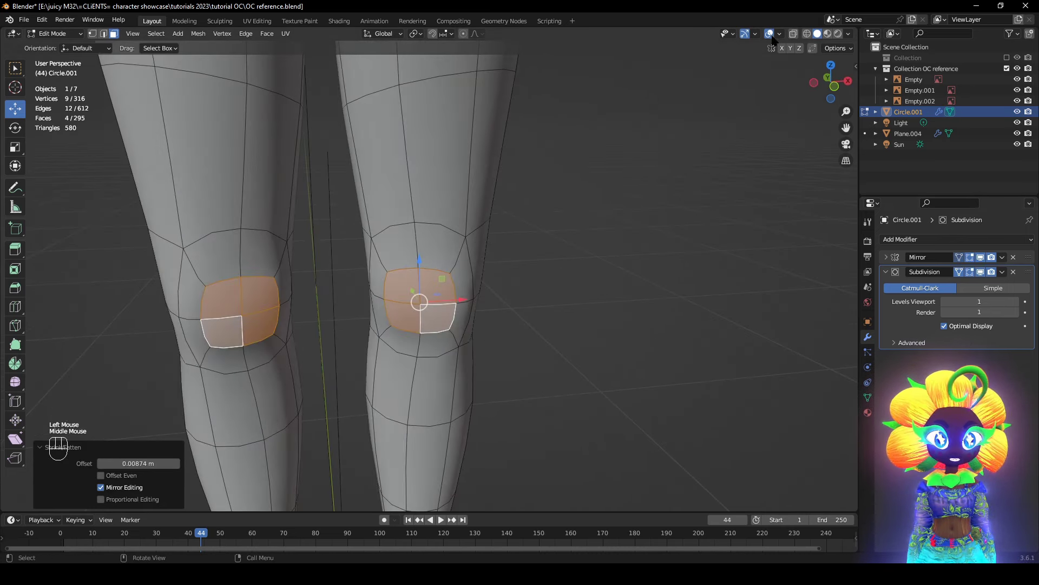
{"action": "left_click", "coordinate": [769, 34]}
{"action": "scroll", "coordinate": [719, 242], "scroll_direction": "down", "scroll_amount": 3}
{"action": "middle_click_drag", "start_coordinate": [719, 241], "coordinate": [647, 241]}
{"action": "scroll", "coordinate": [756, 85], "scroll_direction": "up", "scroll_amount": 3}
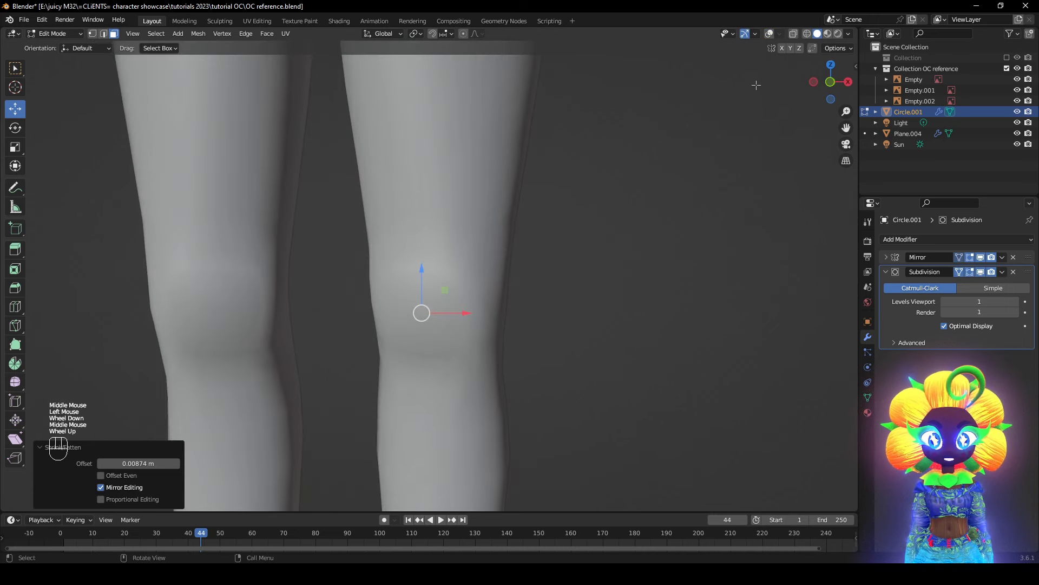
{"action": "left_click", "coordinate": [769, 34]}
- Include the ring of faces around the kneecap in the selection and smooth its vertices with Smooth Vertices
{"action": "left_click", "coordinate": [467, 257], "text": "alt+shift"}
{"action": "left_click", "coordinate": [92, 34]}
{"action": "right_click", "coordinate": [662, 288]}
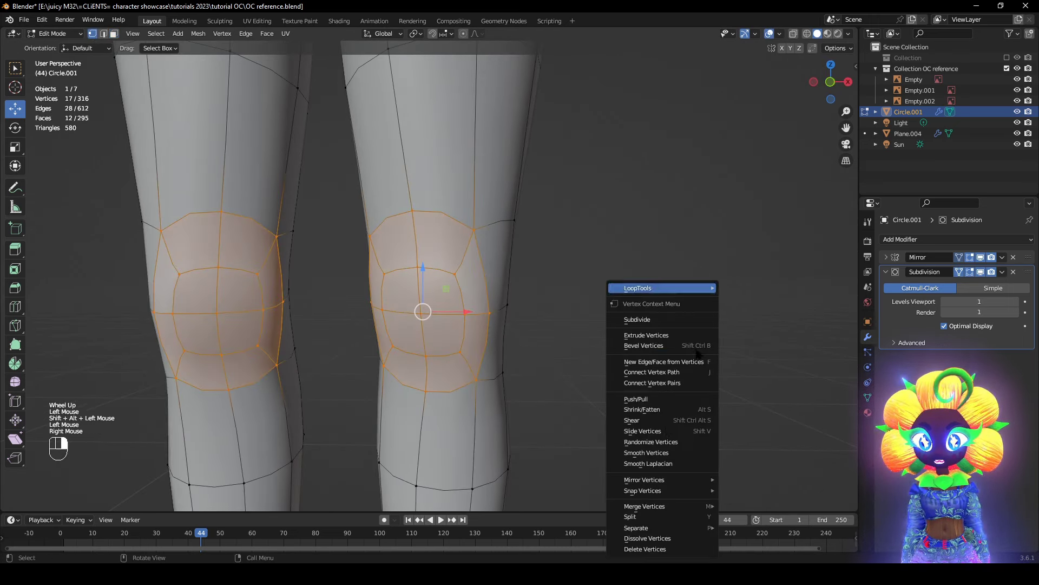
{"action": "left_click", "coordinate": [669, 452]}
{"action": "left_click", "coordinate": [675, 392]}
{"action": "middle_click_drag", "start_coordinate": [598, 371], "coordinate": [630, 409]}
- Adjust the kneecap's middle vertices with Shrink/Fatten and check the knees with the overlays hidden
{"action": "left_click", "coordinate": [415, 293], "text": "shift"}
{"action": "left_click", "coordinate": [416, 270], "text": "shift"}
{"action": "middle_click_drag", "start_coordinate": [547, 293], "coordinate": [634, 302]}
{"action": "key", "text": "alt+s"}
{"action": "left_click", "coordinate": [563, 391]}
{"action": "left_click", "coordinate": [669, 303]}
{"action": "left_click", "coordinate": [634, 302]}
{"action": "middle_click_drag", "start_coordinate": [633, 302], "coordinate": [699, 301]}
{"action": "left_click", "coordinate": [769, 35]}
{"action": "scroll", "coordinate": [689, 251], "scroll_direction": "down", "scroll_amount": 2}
{"action": "middle_click_drag", "start_coordinate": [689, 251], "coordinate": [669, 243], "text": "alt"}
{"action": "left_click", "coordinate": [769, 34]}
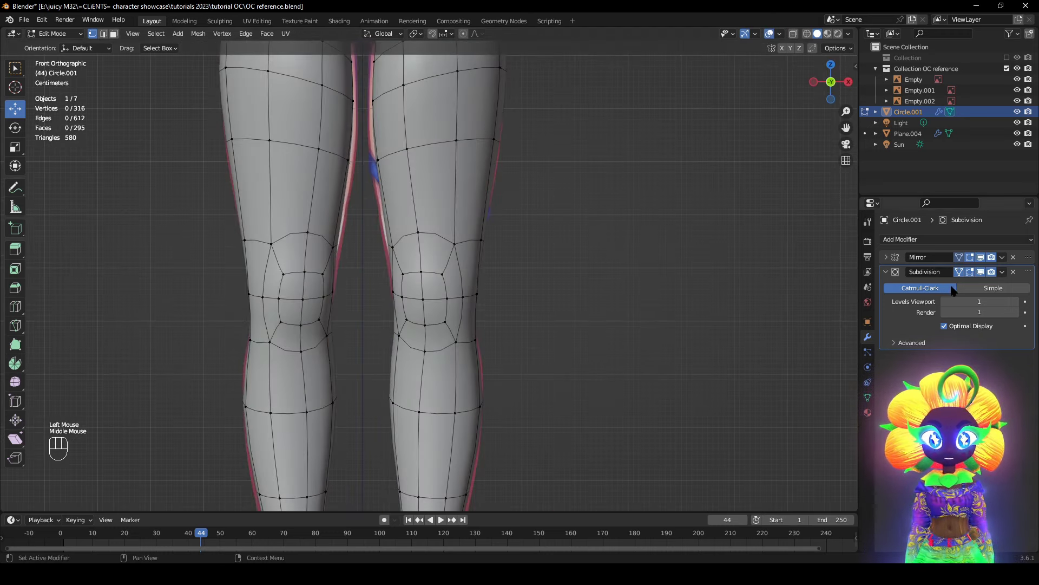
- With the subdivision display off, slide the mid-calf edge loop upward and add another edge loop below it
{"action": "left_click", "coordinate": [980, 268]}
{"action": "middle_click_drag", "start_coordinate": [733, 342], "coordinate": [717, 211], "text": "shift"}
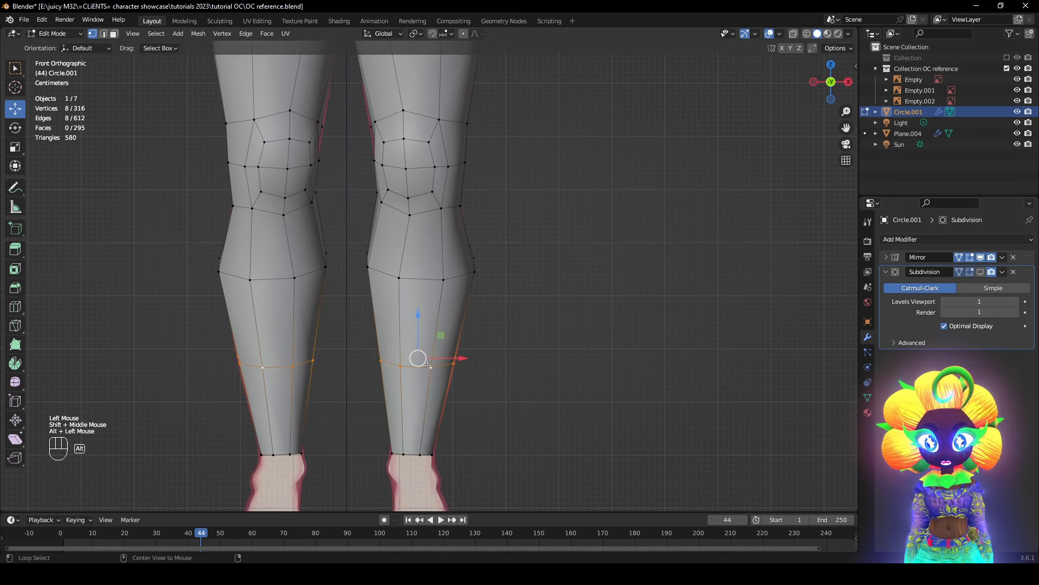
{"action": "left_click", "coordinate": [656, 406]}
{"action": "left_click", "coordinate": [640, 372]}
{"action": "middle_click_drag", "start_coordinate": [638, 371], "coordinate": [519, 293]}
{"action": "middle_click_drag", "start_coordinate": [531, 205], "coordinate": [623, 355], "text": "shift"}
{"action": "scroll", "coordinate": [454, 366], "scroll_direction": "down", "scroll_amount": 1}
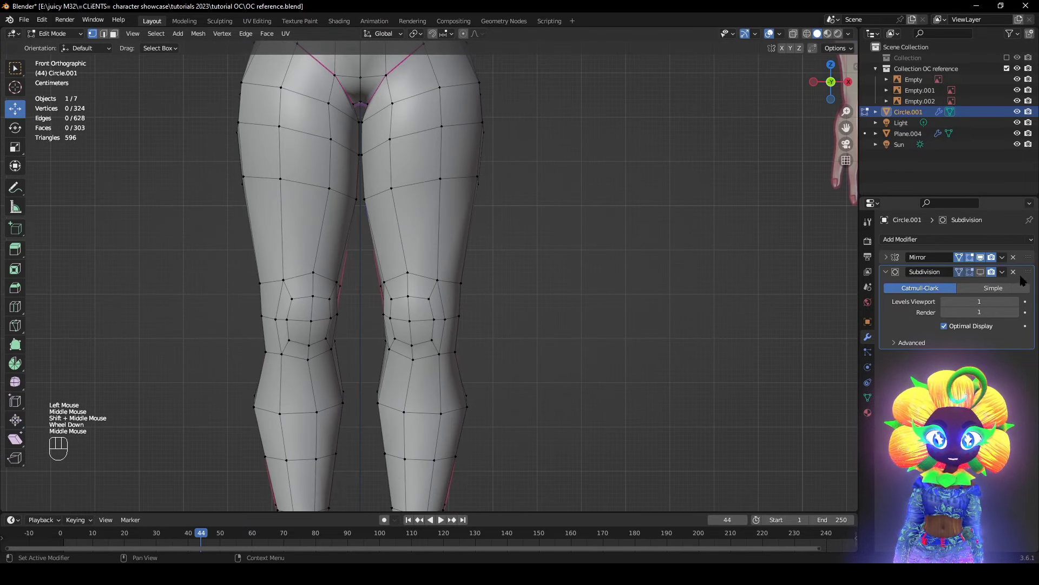
- Slide the mid-thigh edge loop by a factor of -0.242 and add an edge loop between it and the knee
{"action": "left_click", "coordinate": [970, 272]}
{"action": "middle_click_drag", "start_coordinate": [440, 179], "coordinate": [444, 219], "text": "shift"}
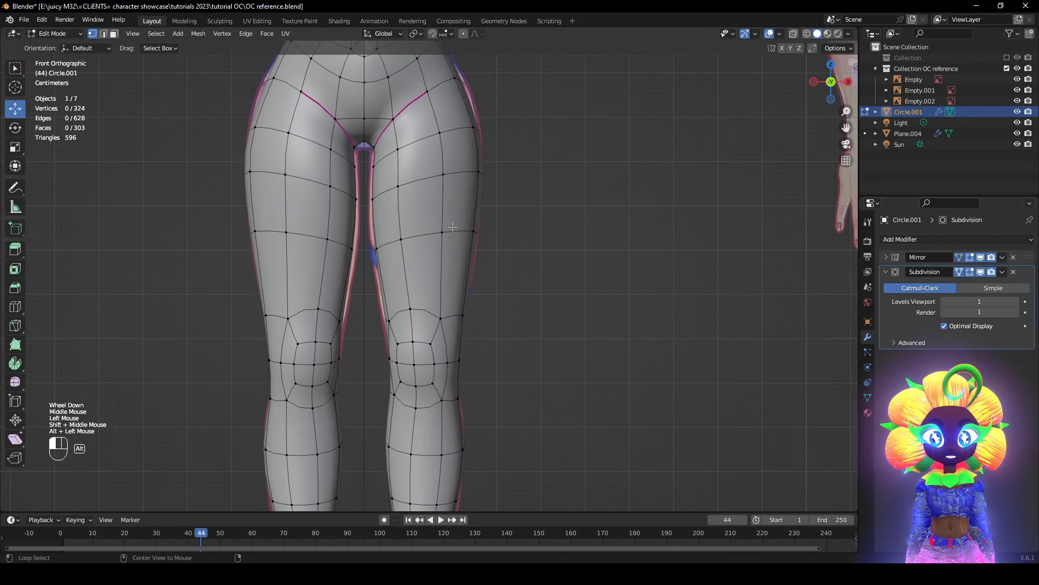
{"action": "left_click", "coordinate": [981, 272]}
{"action": "key", "text": "g"}
{"action": "key", "text": "g"}
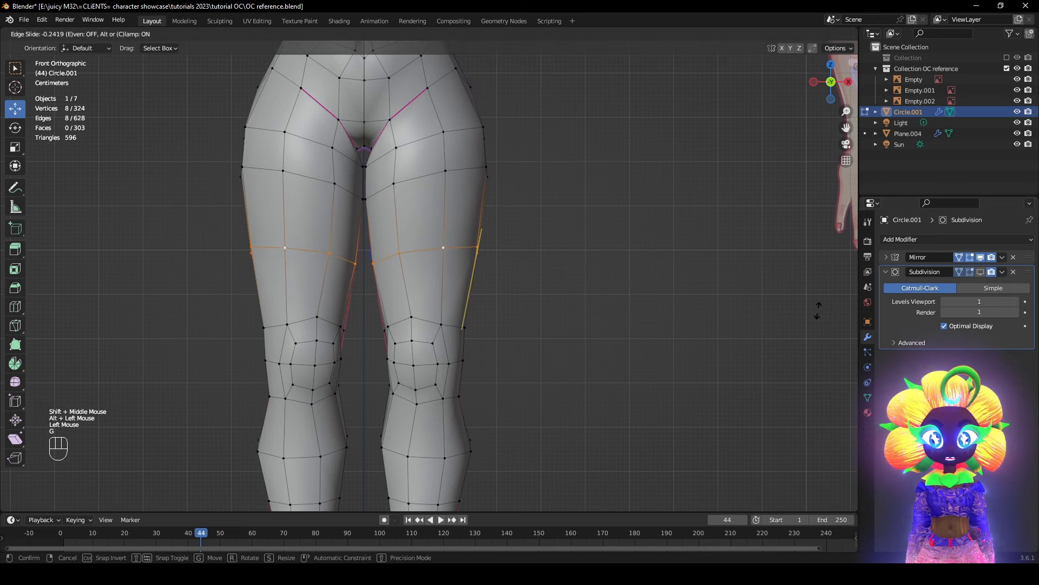
{"action": "left_click", "coordinate": [818, 309]}
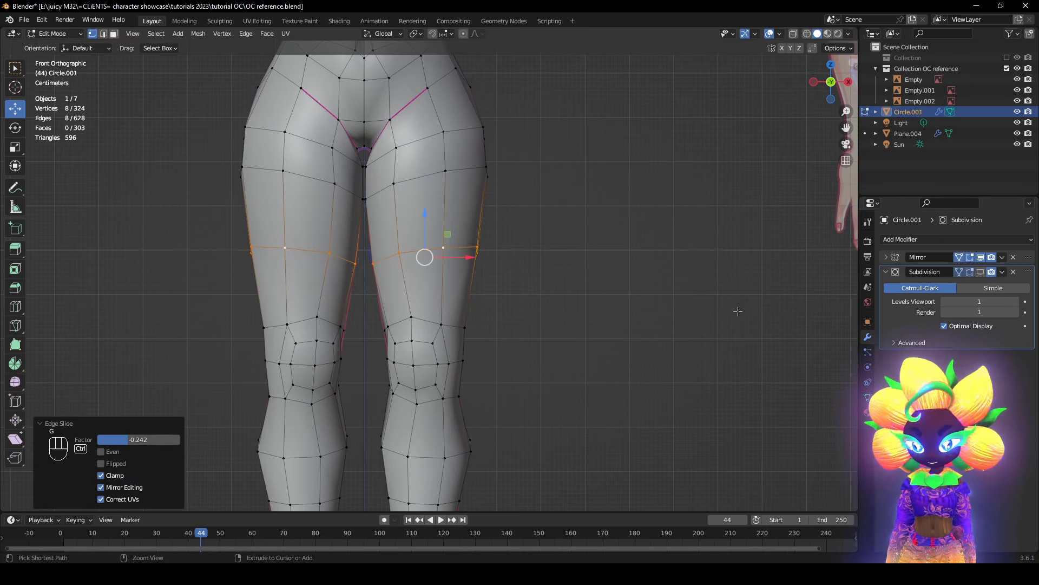
{"action": "left_click", "coordinate": [766, 331]}
{"action": "left_click", "coordinate": [728, 301]}
- Slide the mid-thigh edge loop by a further factor of -0.077 and turn the subdivision display back on
{"action": "middle_click_drag", "start_coordinate": [721, 308], "coordinate": [724, 343], "text": "shift"}
{"action": "scroll", "coordinate": [725, 343], "scroll_direction": "up", "scroll_amount": 2}
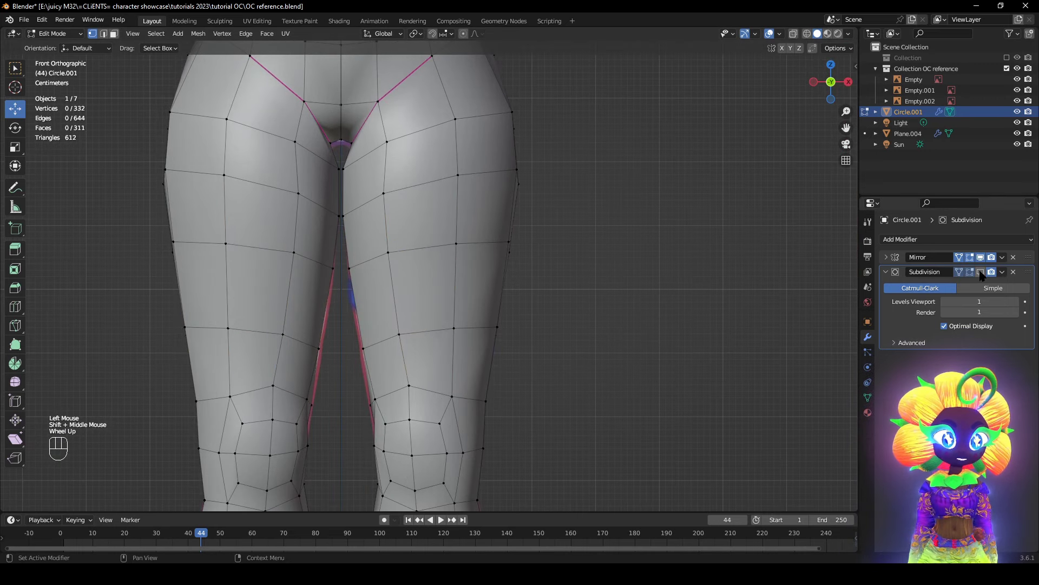
{"action": "key", "text": "g"}
{"action": "key", "text": "g"}
{"action": "left_click", "coordinate": [604, 310]}
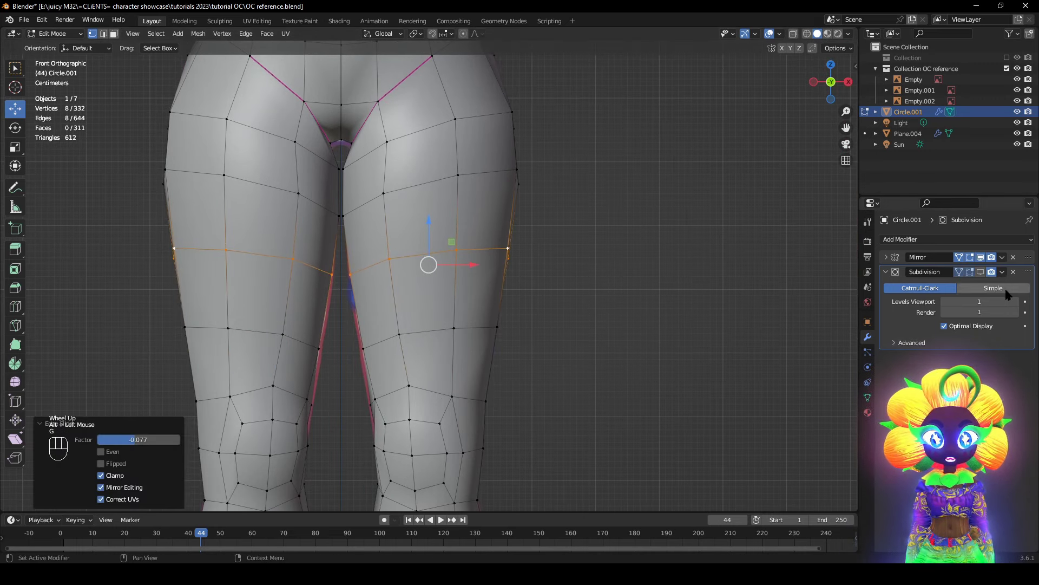
{"action": "left_click", "coordinate": [980, 271]}
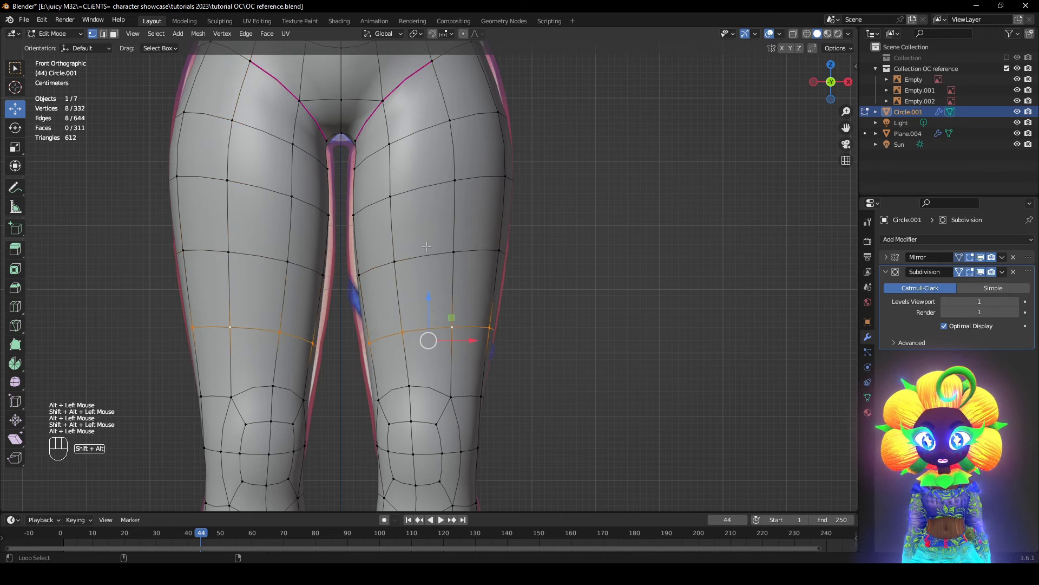
- Scale the mid-thigh edge loop and the loop below it together by 1.043, plus a further 1.039
{"action": "key", "text": "s"}
{"action": "left_click", "coordinate": [620, 328]}
{"action": "key", "text": "g"}
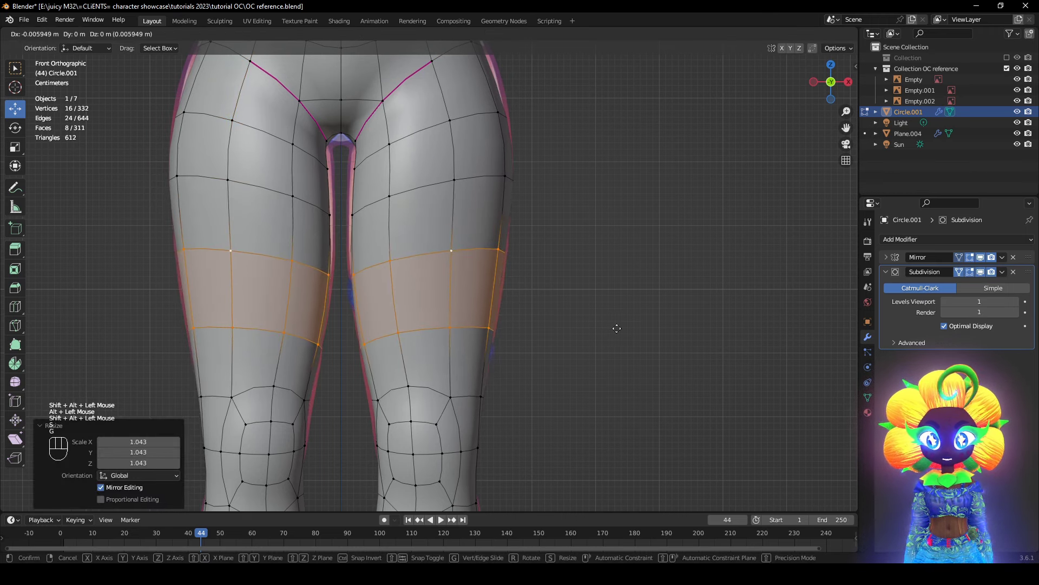
{"action": "right_click", "coordinate": [622, 327]}
{"action": "key", "text": "s"}
{"action": "left_click", "coordinate": [637, 334]}
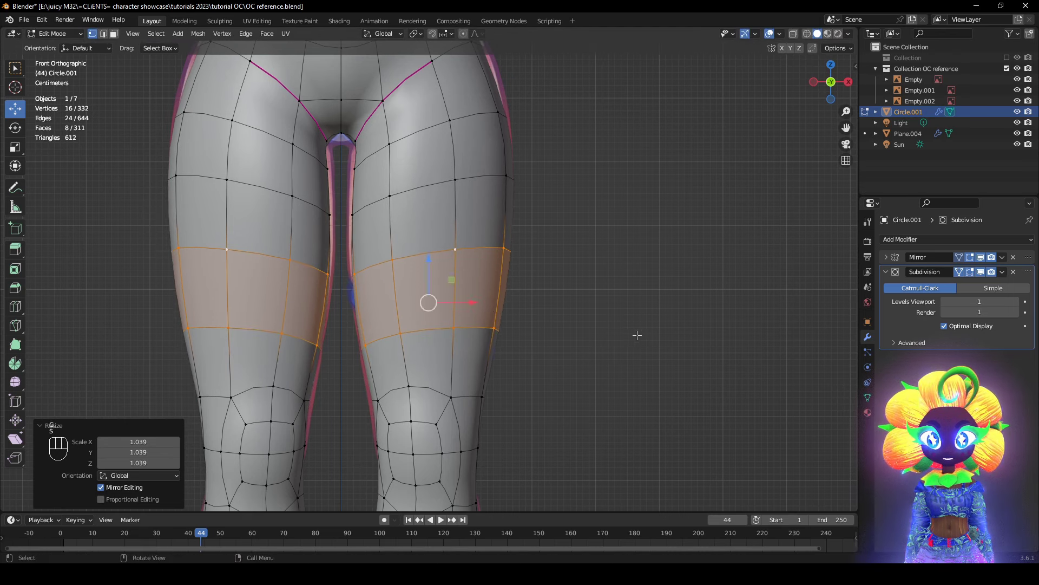
{"action": "left_click", "coordinate": [637, 331]}
- Examine the legs from the side and the whole body in perspective with the overlays hidden, including a front view check
{"action": "scroll", "coordinate": [644, 323], "scroll_direction": "down", "scroll_amount": 1}
{"action": "left_click_drag", "start_coordinate": [621, 320], "coordinate": [632, 374], "text": "shift"}
{"action": "scroll", "coordinate": [628, 362], "scroll_direction": "down", "scroll_amount": 1}
{"action": "middle_click_drag", "start_coordinate": [610, 323], "coordinate": [539, 322]}
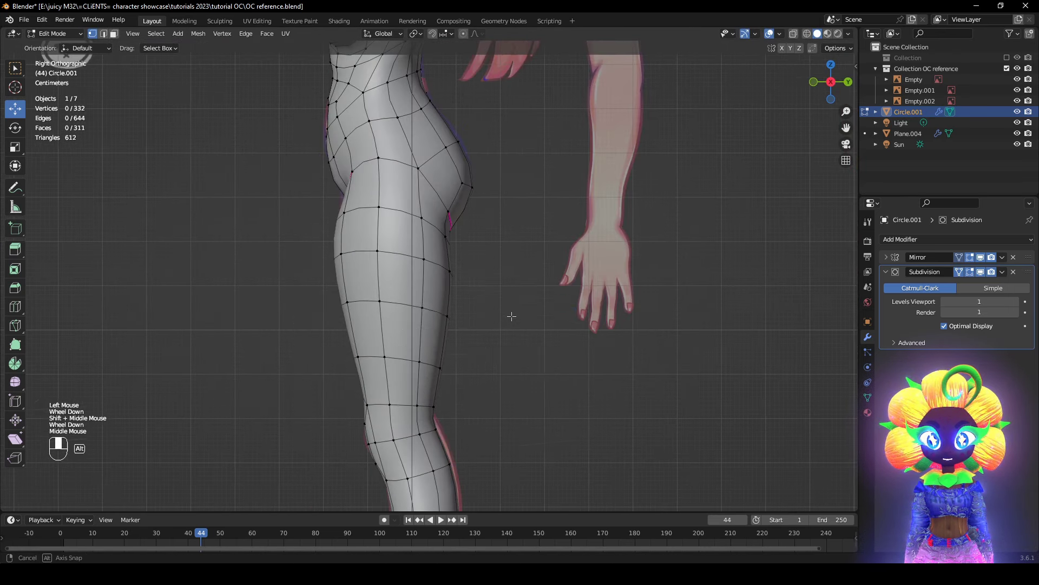
{"action": "key", "text": "z"}
{"action": "key", "text": "z"}
{"action": "scroll", "coordinate": [595, 323], "scroll_direction": "down", "scroll_amount": 1}
{"action": "middle_click_drag", "start_coordinate": [595, 323], "coordinate": [601, 335]}
{"action": "scroll", "coordinate": [600, 335], "scroll_direction": "down", "scroll_amount": 1}
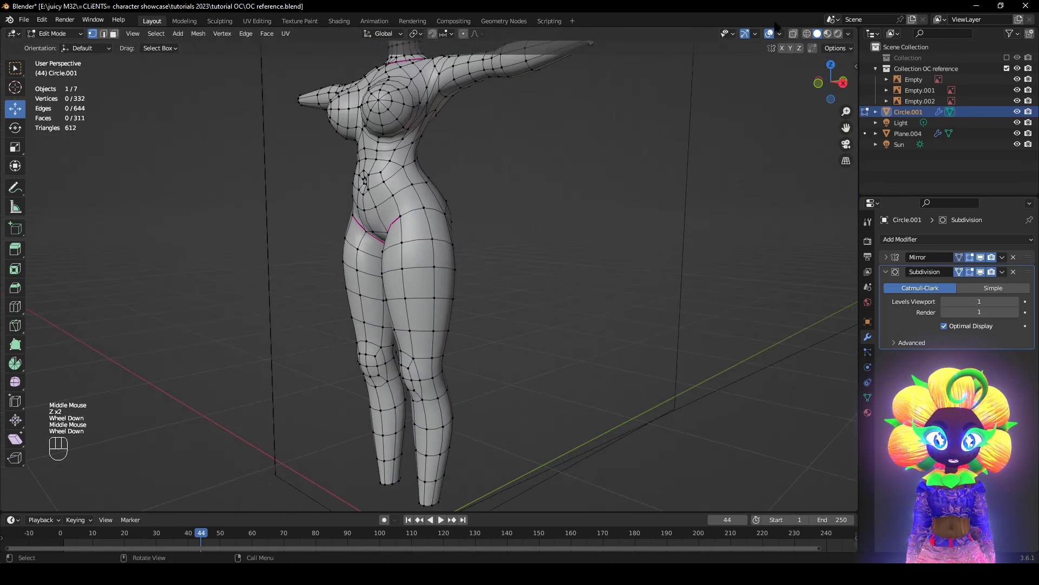
{"action": "left_click", "coordinate": [769, 34]}
{"action": "middle_click_drag", "start_coordinate": [628, 228], "coordinate": [696, 226]}
{"action": "scroll", "coordinate": [774, 68], "scroll_direction": "up", "scroll_amount": 3}
{"action": "left_click", "coordinate": [769, 34]}
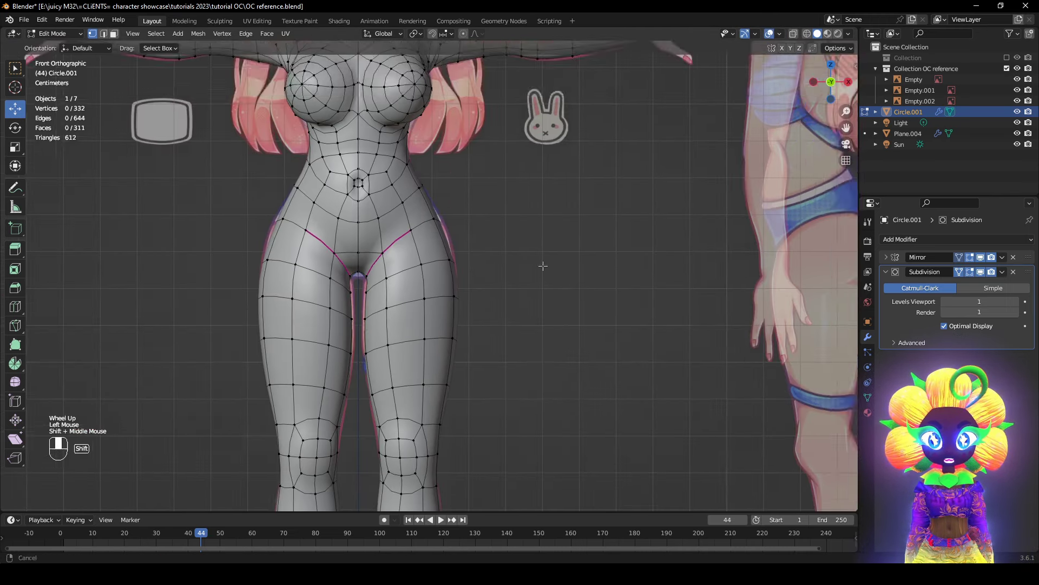
- Select the four faces at the back of the elbow and round them with LoopTools Circle at 50% influence
{"action": "scroll", "coordinate": [438, 299], "scroll_direction": "up", "scroll_amount": 1}
{"action": "mouse_move", "coordinate": [487, 228]}
{"action": "middle_mouse_down", "text": "shift"}
{"action": "mouse_move", "coordinate": [437, 299]}
{"action": "mouse_move", "coordinate": [459, 362]}
{"action": "mouse_move", "coordinate": [697, 219]}
{"action": "middle_mouse_up", "text": "shift"}
{"action": "key", "text": "KP_Decimal"}
{"action": "scroll", "coordinate": [427, 277], "scroll_direction": "down", "scroll_amount": 1}
{"action": "scroll", "coordinate": [459, 362], "scroll_direction": "up", "scroll_amount": 2}
{"action": "scroll", "coordinate": [275, 162], "scroll_direction": "up", "scroll_amount": 1}
{"action": "key", "text": "z"}
{"action": "scroll", "coordinate": [245, 402], "scroll_direction": "up", "scroll_amount": 1}
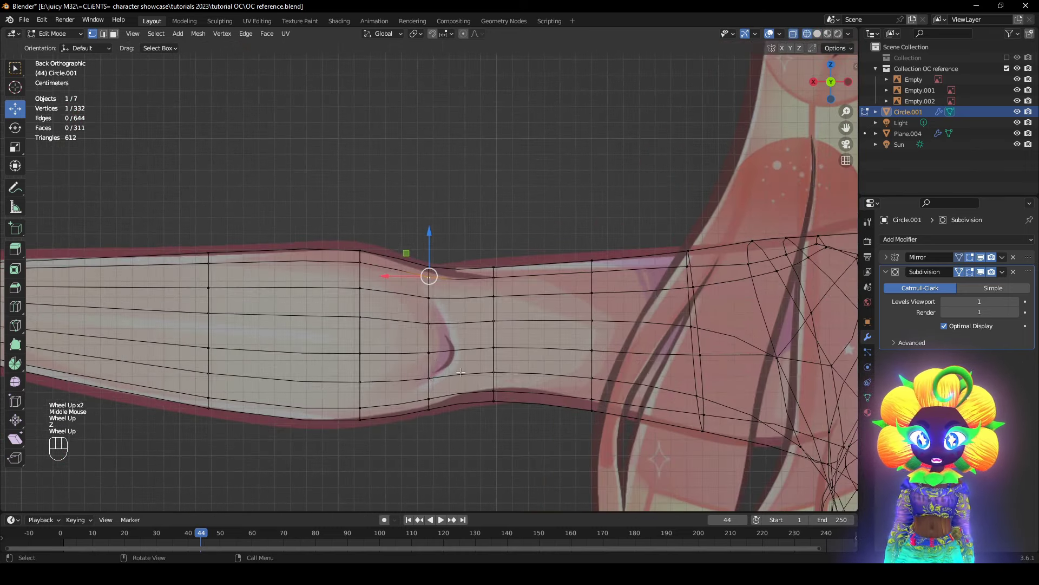
{"action": "key", "text": "z"}
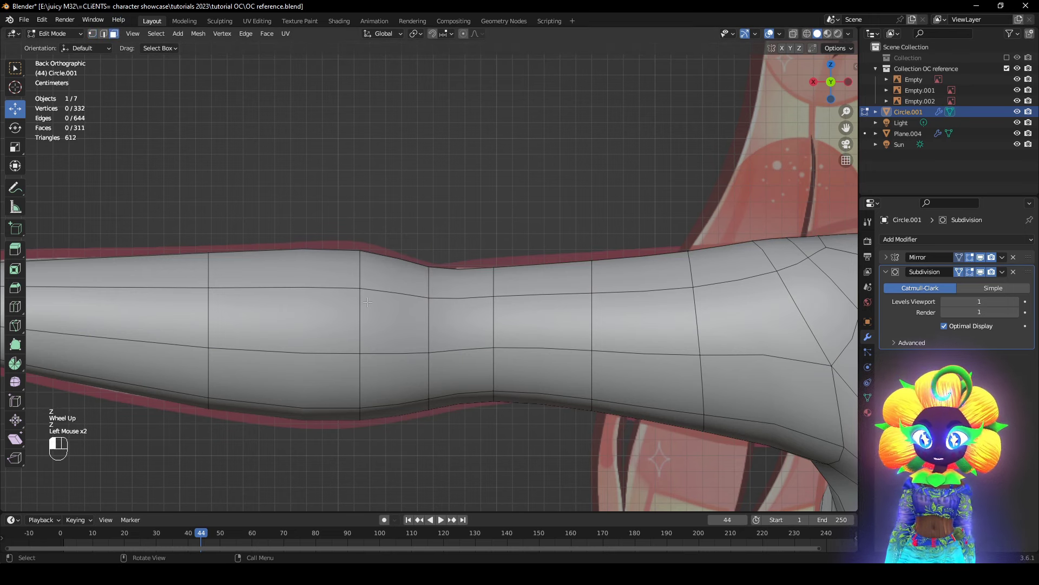
{"action": "left_click", "coordinate": [368, 303]}
{"action": "left_click", "coordinate": [396, 375], "text": "shift"}
{"action": "left_click", "coordinate": [467, 375], "text": "shift"}
{"action": "left_click", "coordinate": [469, 332], "text": "shift"}
{"action": "right_click", "coordinate": [535, 292]}
{"action": "mouse_move", "coordinate": [540, 292]}
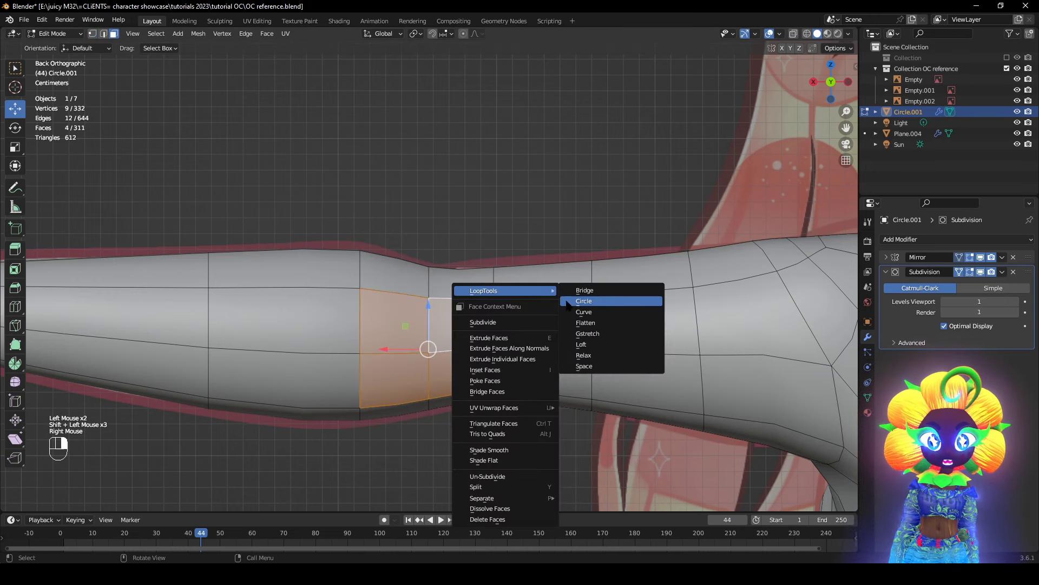
{"action": "left_click", "coordinate": [584, 301]}
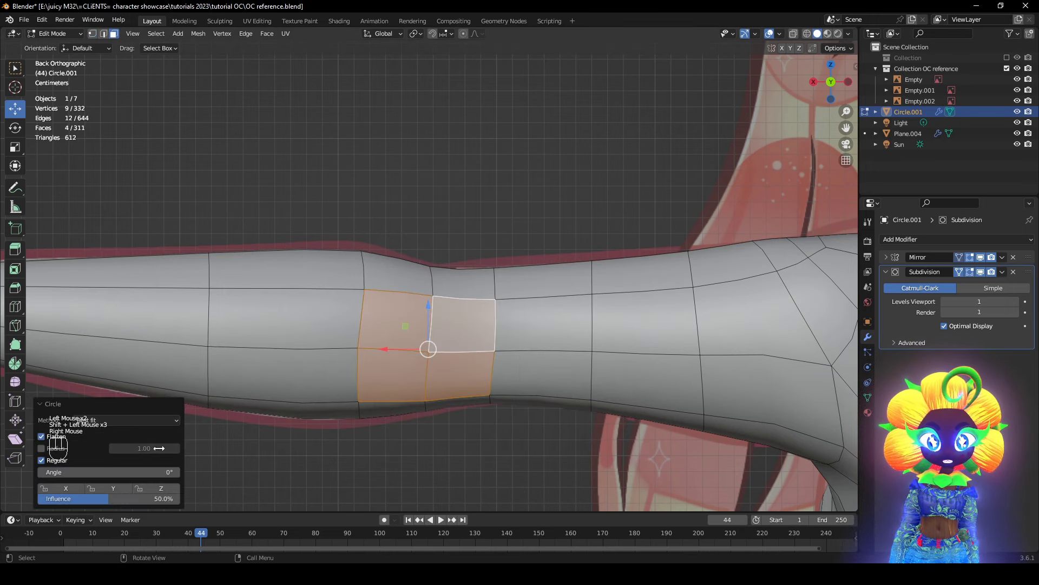
- Turn off the subdivision display and rotate the four elbow faces by -2.98° in the view
{"action": "left_click", "coordinate": [982, 274]}
{"action": "key", "text": "r"}
{"action": "left_click", "coordinate": [634, 388]}
- Extrude the elbow faces in place and scale the new faces down inside the rounded outline
{"action": "middle_click_drag", "start_coordinate": [613, 379], "coordinate": [593, 363], "text": "shift"}
{"action": "mouse_move", "coordinate": [593, 363]}
{"action": "middle_mouse_down"}
{"action": "mouse_move", "coordinate": [575, 452]}
{"action": "mouse_move", "coordinate": [589, 355]}
{"action": "mouse_move", "coordinate": [608, 371]}
{"action": "mouse_move", "coordinate": [590, 371]}
{"action": "middle_mouse_up"}
{"action": "key", "text": "z"}
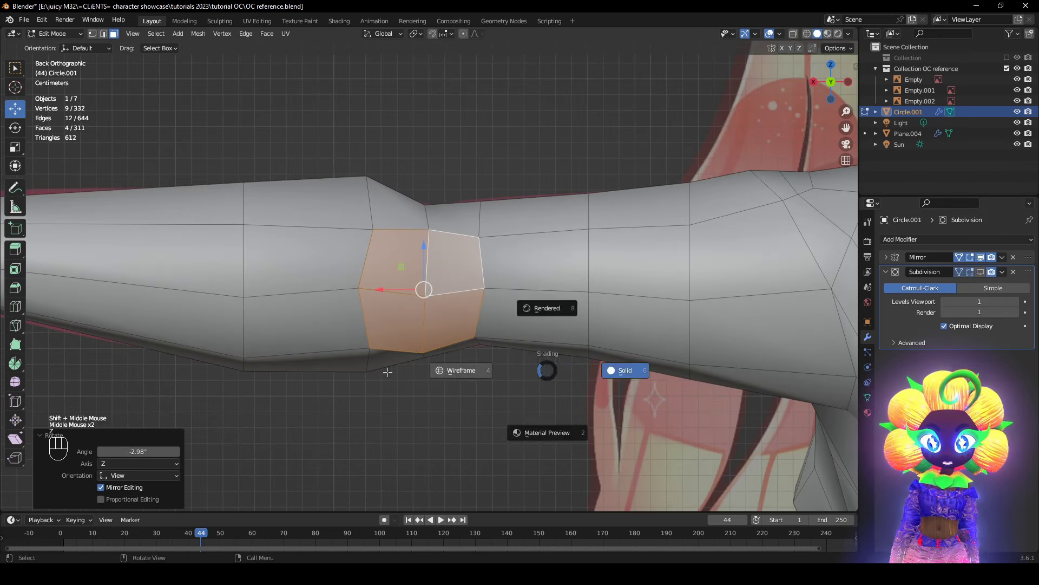
{"action": "key", "text": "z"}
{"action": "key", "text": "e"}
{"action": "right_click", "coordinate": [598, 391]}
{"action": "key", "text": "s"}
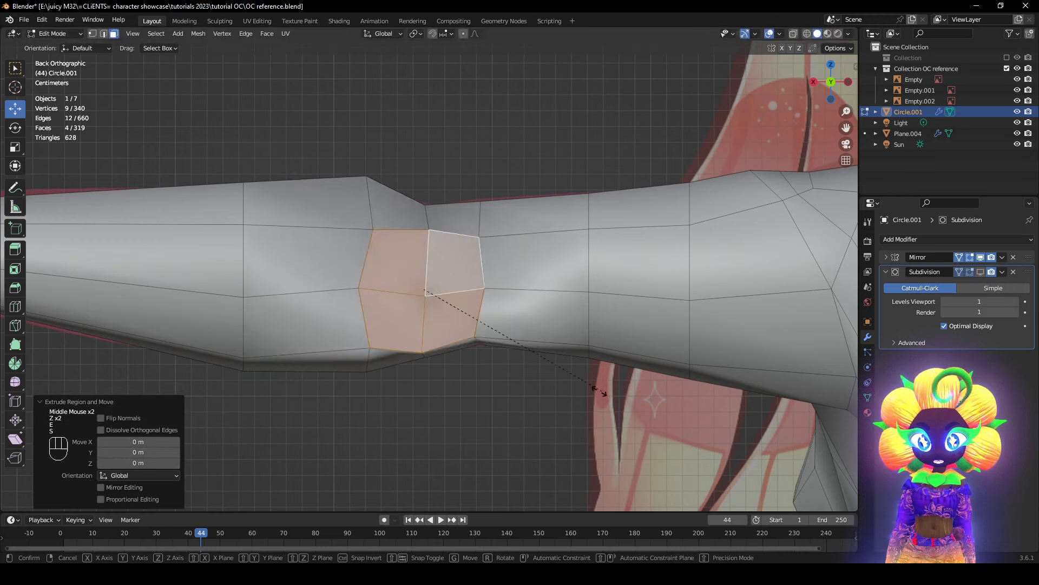
{"action": "left_click", "coordinate": [538, 371]}
- Round the inner elbow faces with LoopTools Circle at 50% influence and rotate them slightly in the view
{"action": "right_click", "coordinate": [541, 286]}
{"action": "mouse_move", "coordinate": [542, 295]}
{"action": "left_click", "coordinate": [649, 299]}
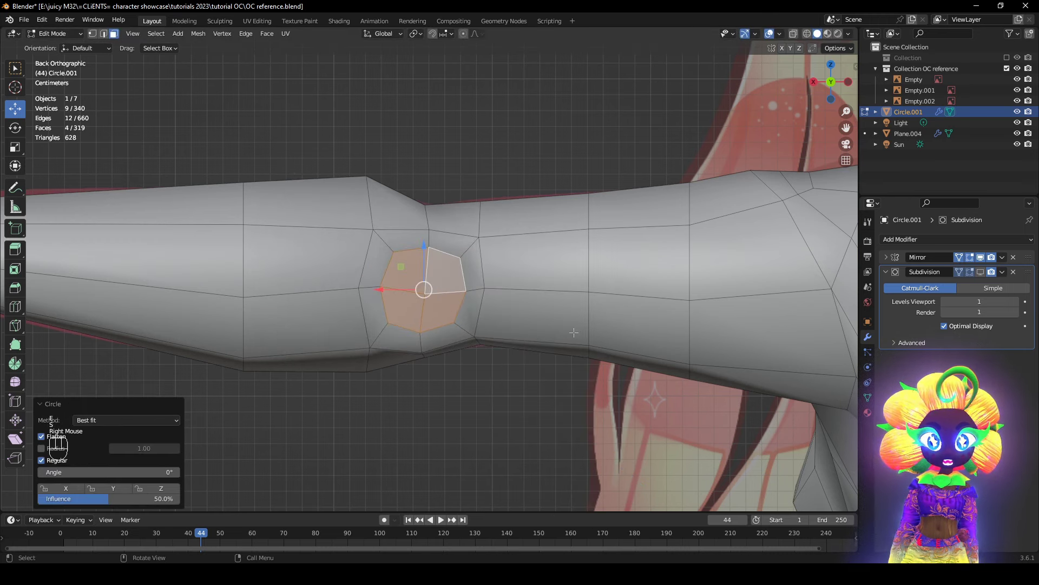
{"action": "key", "text": "r"}
{"action": "left_click", "coordinate": [570, 340]}
- Push the inner elbow faces outward with Shrink/Fatten, add the surrounding face ring to the selection and smooth its vertices
{"action": "middle_click_drag", "start_coordinate": [569, 340], "coordinate": [490, 417]}
{"action": "key", "text": "alt+s"}
{"action": "left_click", "coordinate": [505, 400]}
{"action": "left_click", "coordinate": [462, 364], "text": "alt+shift"}
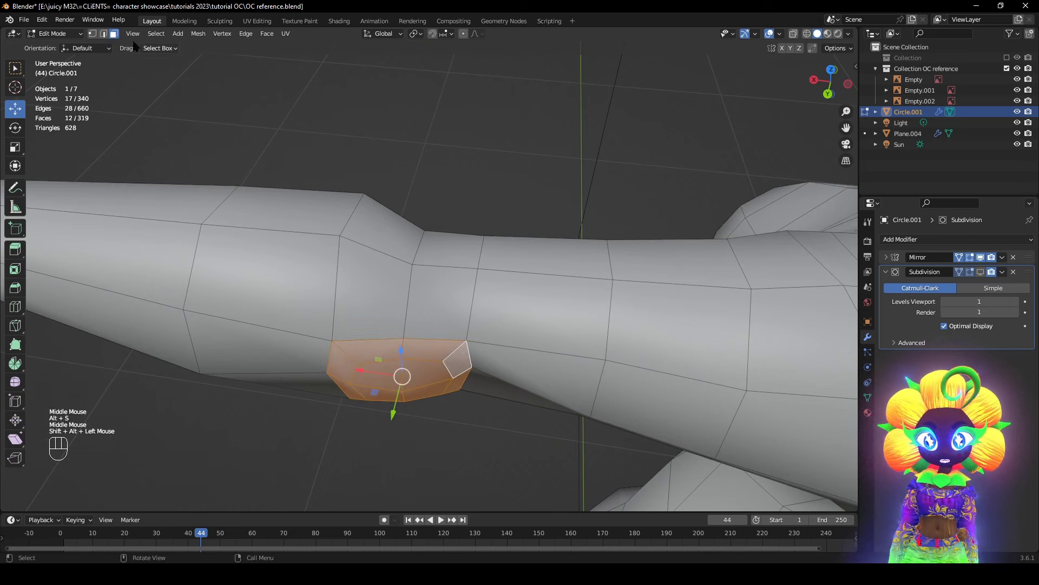
{"action": "left_click", "coordinate": [103, 34]}
{"action": "right_click", "coordinate": [407, 231]}
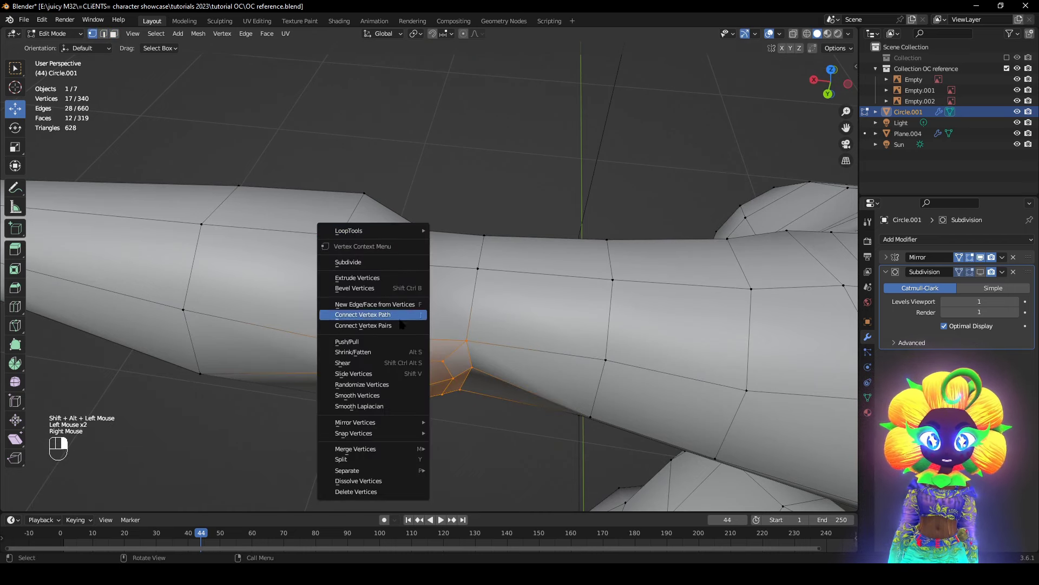
{"action": "left_click", "coordinate": [385, 400]}
- In the top view, move the elbow patch by -0.000285 m in X and 0.003415 m in Y and rotate it to follow the arm
{"action": "middle_click_drag", "start_coordinate": [385, 400], "coordinate": [785, 514]}
{"action": "scroll", "coordinate": [785, 514], "scroll_direction": "up", "scroll_amount": 1}
{"action": "key", "text": "g"}
{"action": "left_click", "coordinate": [552, 317]}
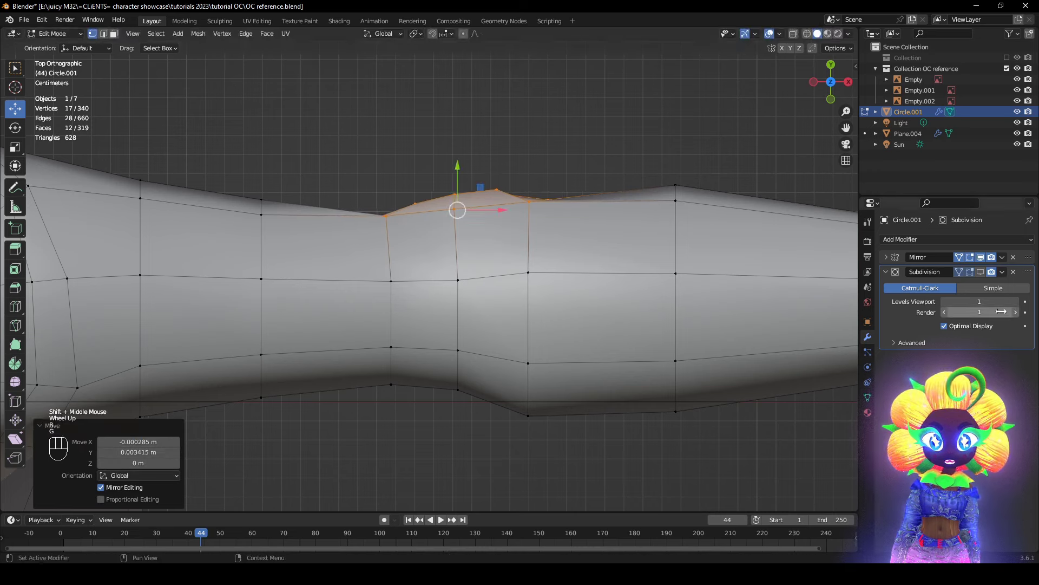
{"action": "key", "text": "r"}
{"action": "left_click", "coordinate": [640, 317]}
{"action": "scroll", "coordinate": [817, 309], "scroll_direction": "down", "scroll_amount": 2}
{"action": "left_click", "coordinate": [547, 411]}
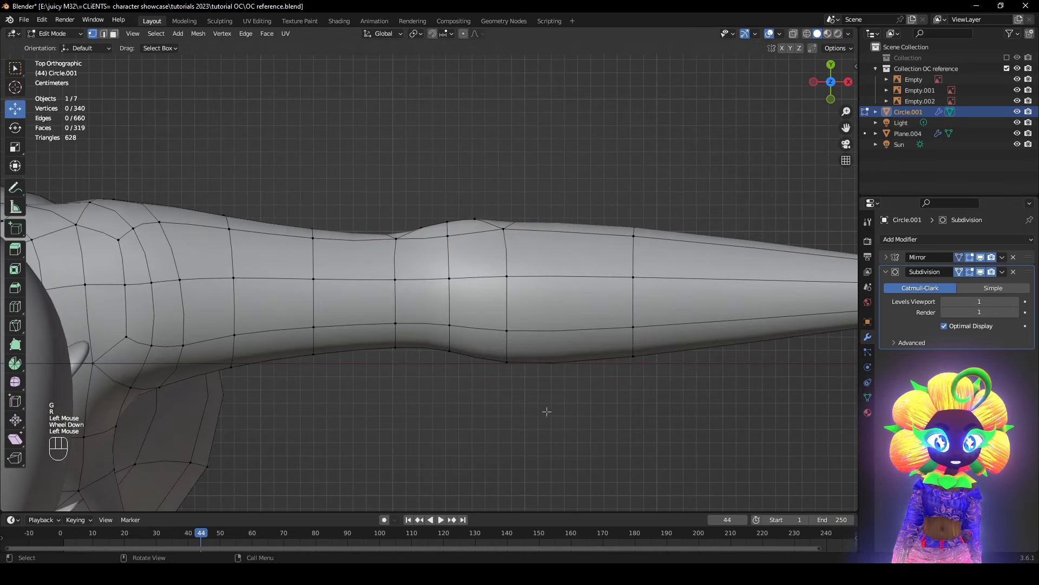
- Examine the smoothed elbow from behind with the overlays hidden
{"action": "middle_click_drag", "start_coordinate": [546, 412], "coordinate": [745, 280]}
{"action": "left_click", "coordinate": [770, 34]}
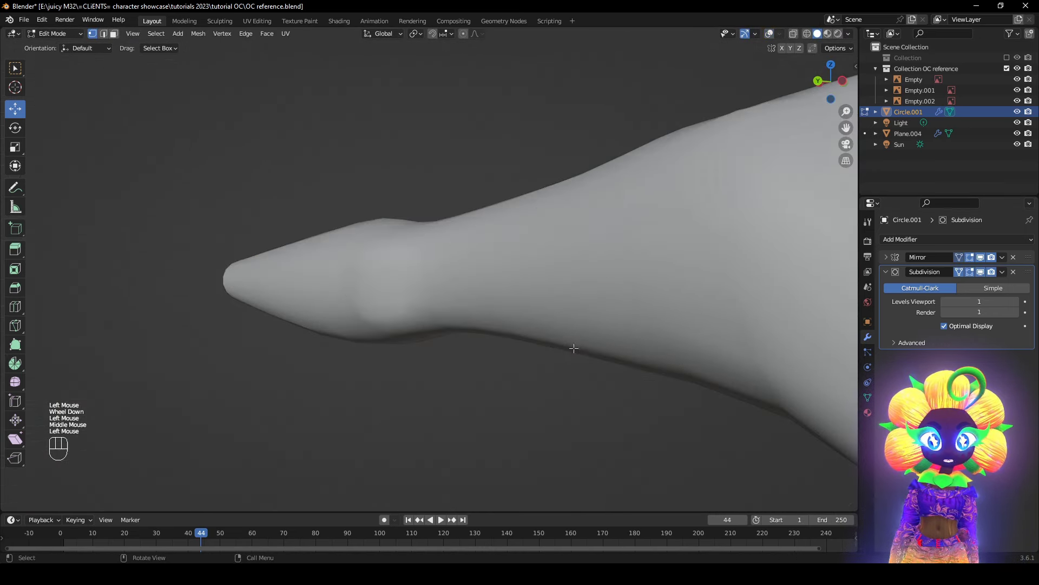
{"action": "middle_click_drag", "start_coordinate": [763, 59], "coordinate": [737, 88]}
{"action": "scroll", "coordinate": [738, 88], "scroll_direction": "down", "scroll_amount": 1}
{"action": "left_click", "coordinate": [769, 34]}
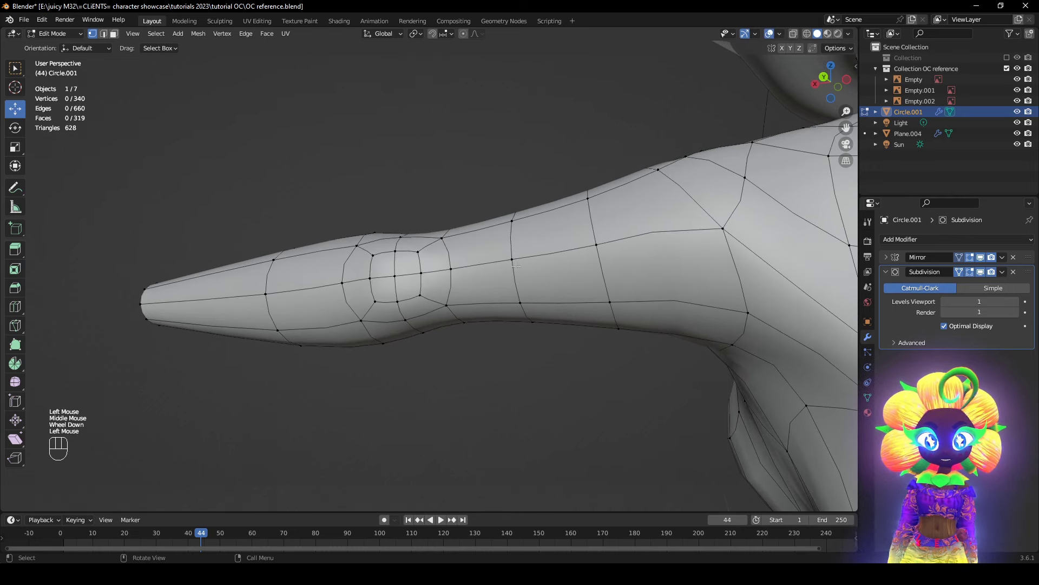
{"action": "middle_click_drag", "start_coordinate": [436, 308], "coordinate": [541, 323]}
{"action": "key", "text": "alt+s"}
{"action": "left_click", "coordinate": [592, 327]}
{"action": "key", "text": "ctrl+z"}
- Adjust the three selected elbow vertices with Shrink/Fatten and turn off the subdivision display
{"action": "scroll", "coordinate": [595, 335], "scroll_direction": "up", "scroll_amount": 2}
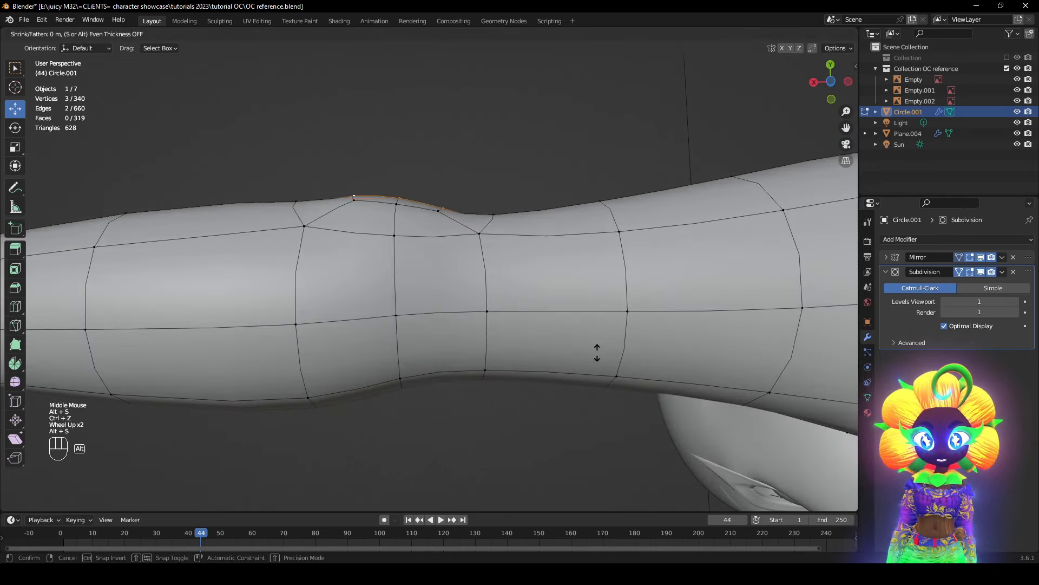
{"action": "key", "text": "alt+s"}
{"action": "left_click", "coordinate": [980, 271]}
- Offset the vertex on the elbow's upper-arm edge by 0.000501 m and the neighbouring elbow vertex by 0.00122 m with Shrink/Fatten
{"action": "middle_click_drag", "start_coordinate": [547, 208], "coordinate": [553, 233]}
{"action": "left_click", "coordinate": [488, 235]}
{"action": "key", "text": "alt+s"}
{"action": "left_click", "coordinate": [552, 231]}
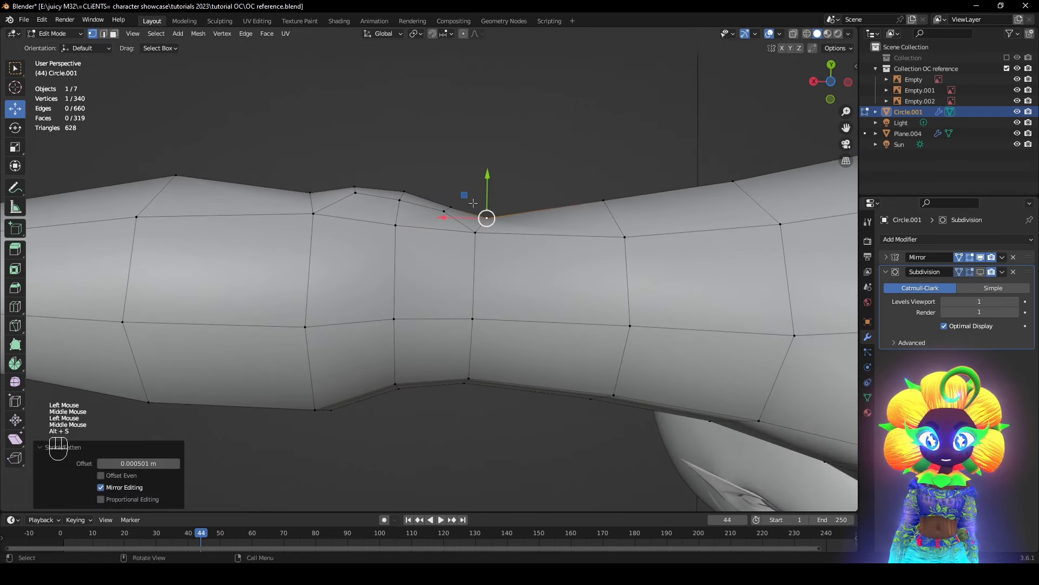
{"action": "left_click", "coordinate": [457, 204]}
{"action": "key", "text": "alt+s"}
{"action": "left_click", "coordinate": [482, 204]}
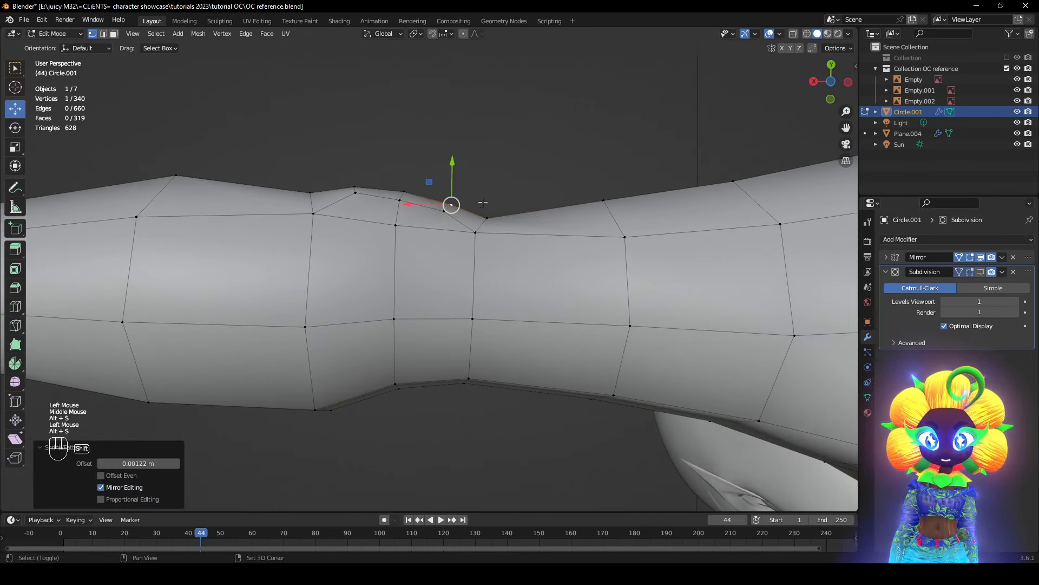
- Turn the subdivision display back on and examine the arm from above with the overlays hidden
{"action": "left_click", "coordinate": [979, 277]}
{"action": "left_click", "coordinate": [980, 272]}
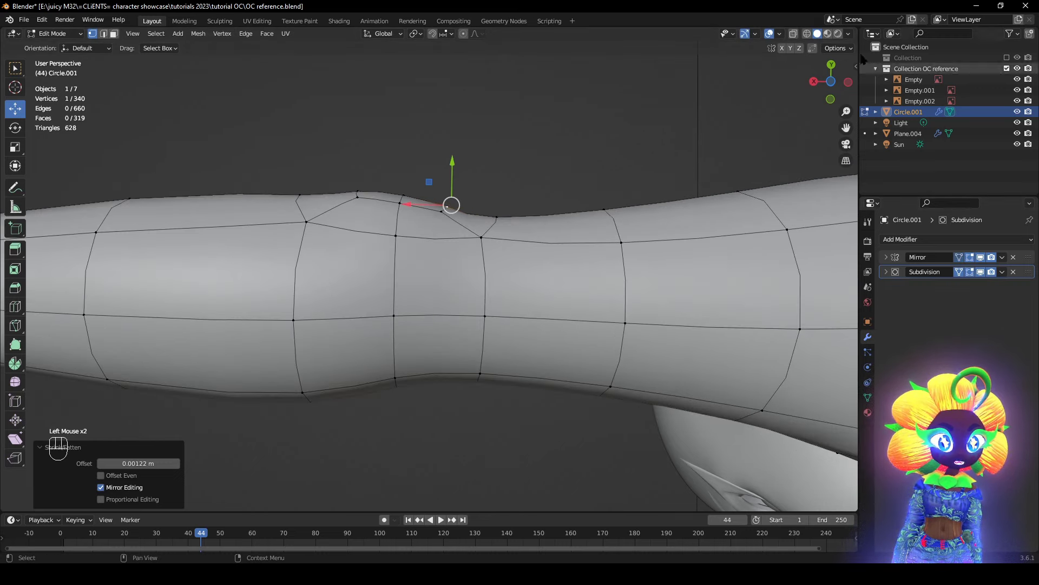
{"action": "left_click", "coordinate": [769, 34]}
{"action": "scroll", "coordinate": [487, 271], "scroll_direction": "down", "scroll_amount": 3}
{"action": "middle_click_drag", "start_coordinate": [569, 352], "coordinate": [628, 378]}
{"action": "scroll", "coordinate": [490, 349], "scroll_direction": "down", "scroll_amount": 2}
{"action": "middle_click_drag", "start_coordinate": [490, 360], "coordinate": [787, 421]}
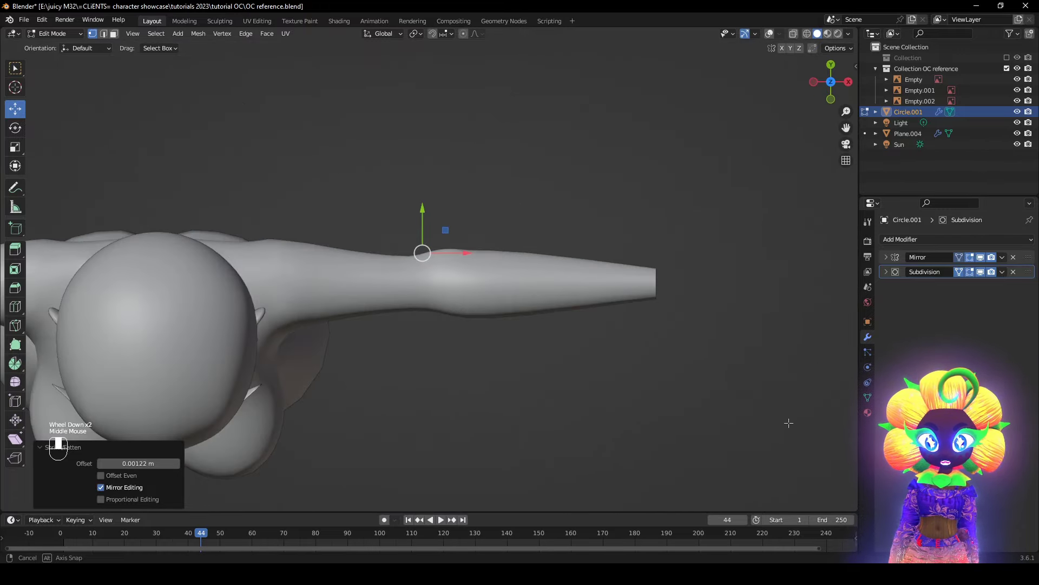
- Select the vertical edge loop at the elbow and try shifting it in the top view with proportional editing on
{"action": "scroll", "coordinate": [644, 120], "scroll_direction": "up", "scroll_amount": 1}
{"action": "left_click", "coordinate": [770, 34]}
{"action": "scroll", "coordinate": [441, 251], "scroll_direction": "up", "scroll_amount": 1}
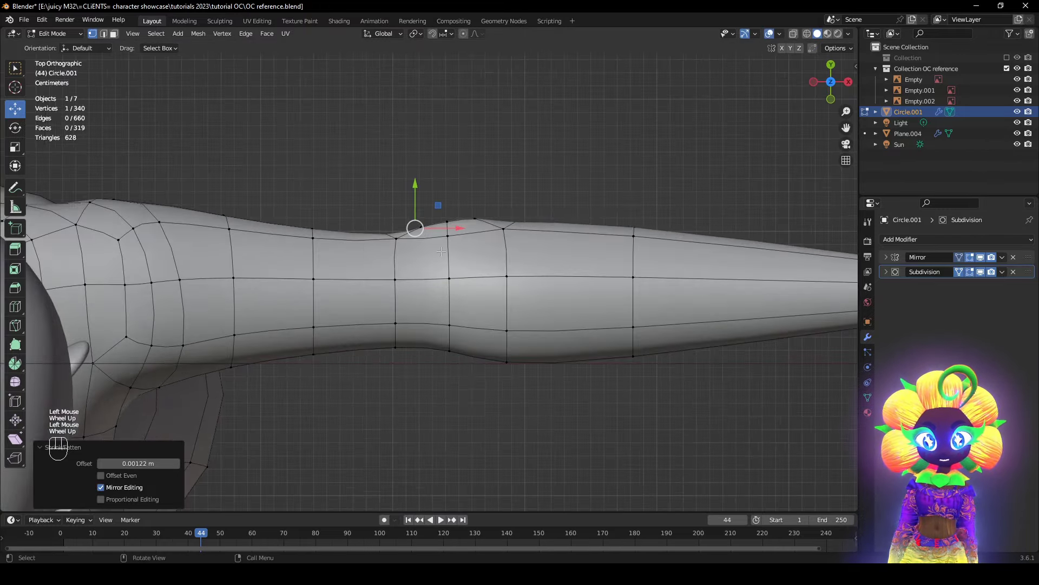
{"action": "left_click", "coordinate": [448, 255], "text": "alt"}
{"action": "left_click", "coordinate": [463, 33]}
{"action": "key", "text": "g"}
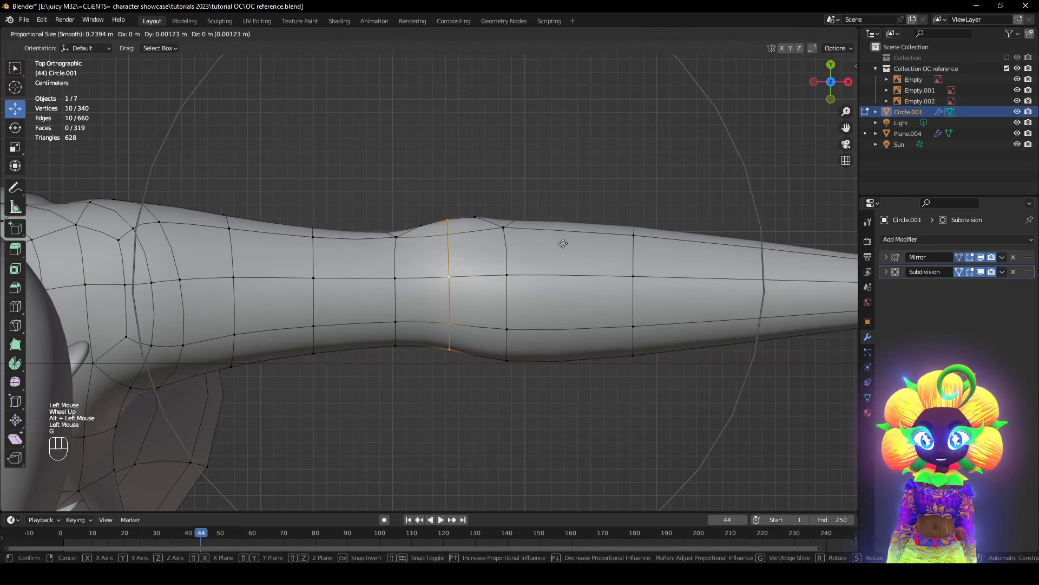
{"action": "left_click", "coordinate": [564, 229]}
{"action": "scroll", "coordinate": [565, 228], "scroll_direction": "down", "scroll_amount": 4}
{"action": "key", "text": "ctrl+z"}
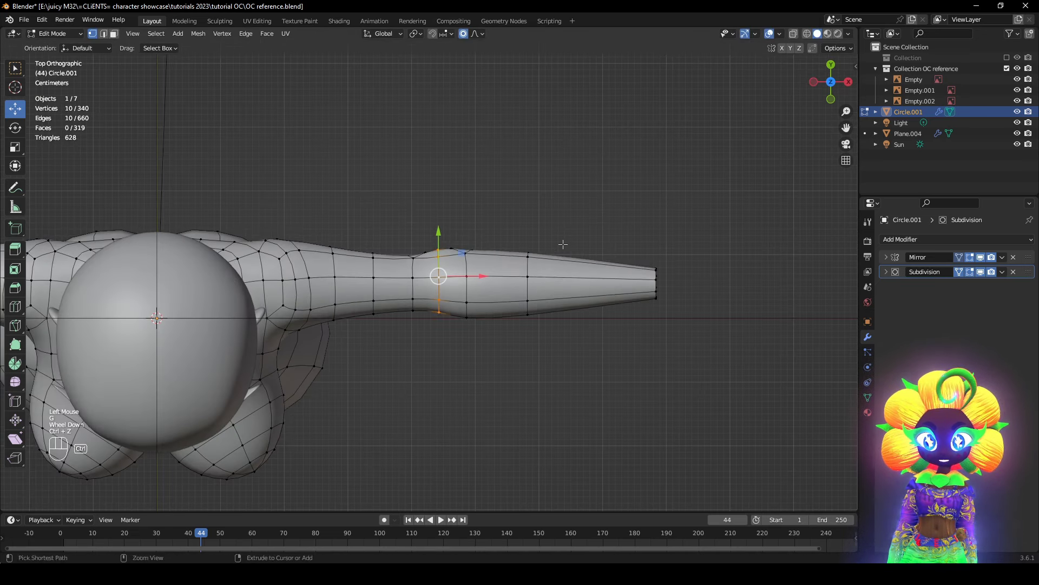
- Move the elbow's edge loop 0.027196 m in X and 0.011048 m in Y with smooth proportional editing
{"action": "key", "text": "g"}
{"action": "right_click", "coordinate": [561, 254]}
{"action": "key", "text": "g"}
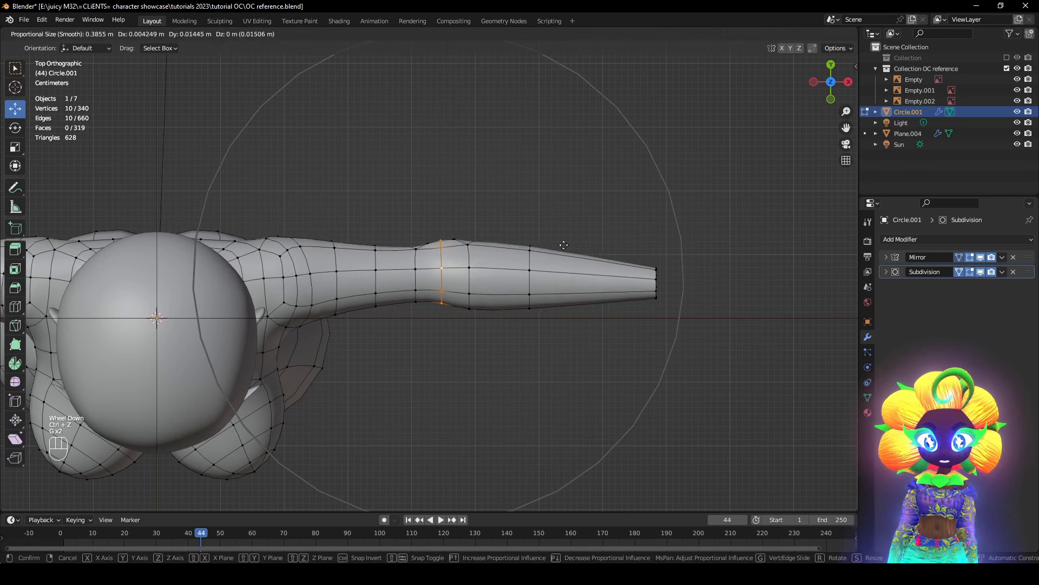
{"action": "left_click", "coordinate": [578, 247]}
{"action": "middle_click_drag", "start_coordinate": [578, 247], "coordinate": [553, 142]}
- Try shifting the elbow's edge loop down in the front view, then undo and redo the elbow moves to compare the arm shape
{"action": "key", "text": "g"}
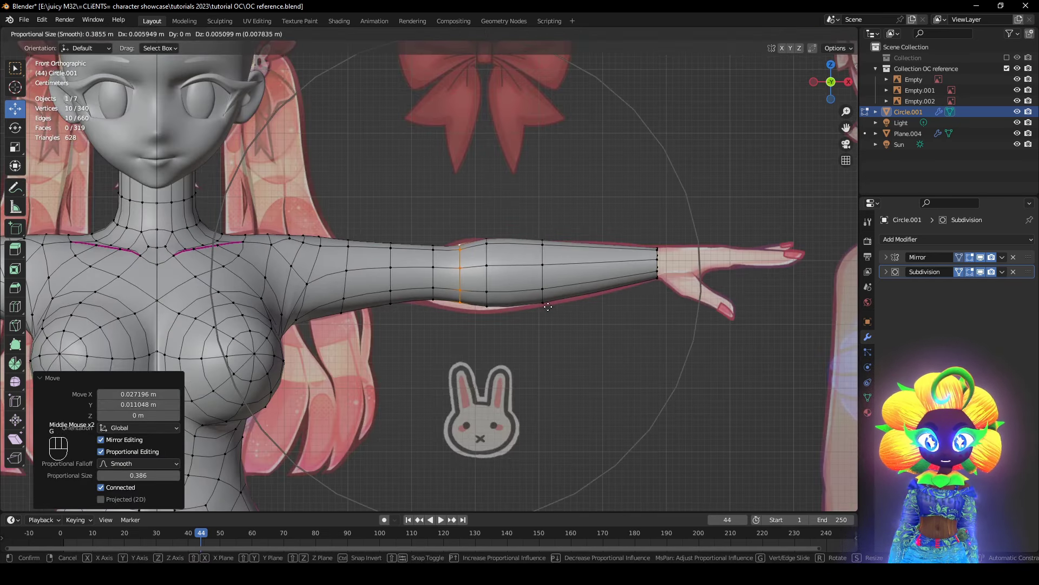
{"action": "left_click", "coordinate": [552, 309]}
{"action": "middle_click_drag", "start_coordinate": [553, 309], "coordinate": [525, 327]}
{"action": "scroll", "coordinate": [524, 326], "scroll_direction": "down", "scroll_amount": 3}
{"action": "key", "text": "ctrl+z"}
{"action": "key", "text": "ctrl+z"}
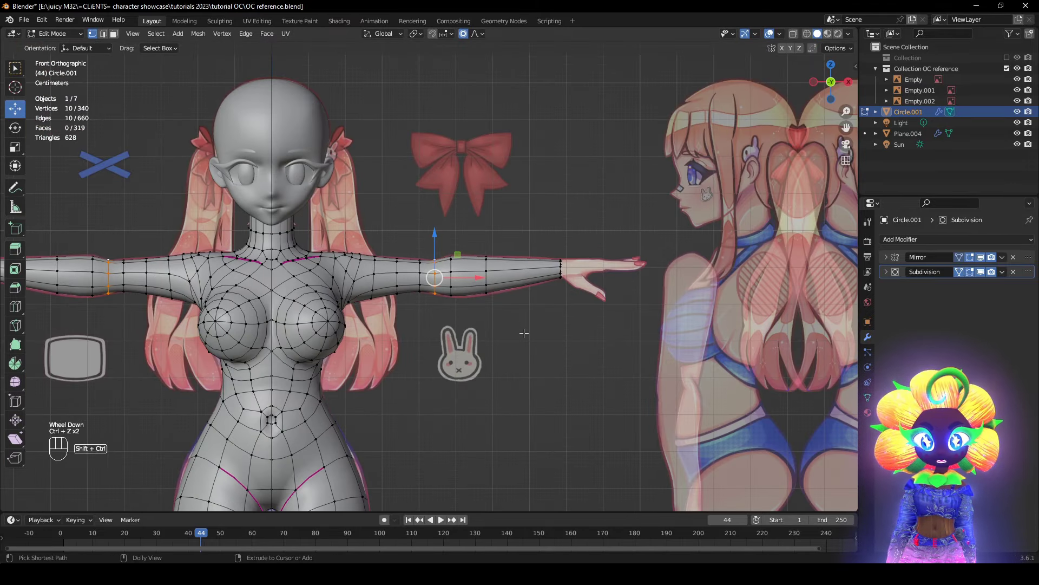
{"action": "key", "text": "ctrl+shift+z"}
{"action": "key", "text": "ctrl+shift+z"}
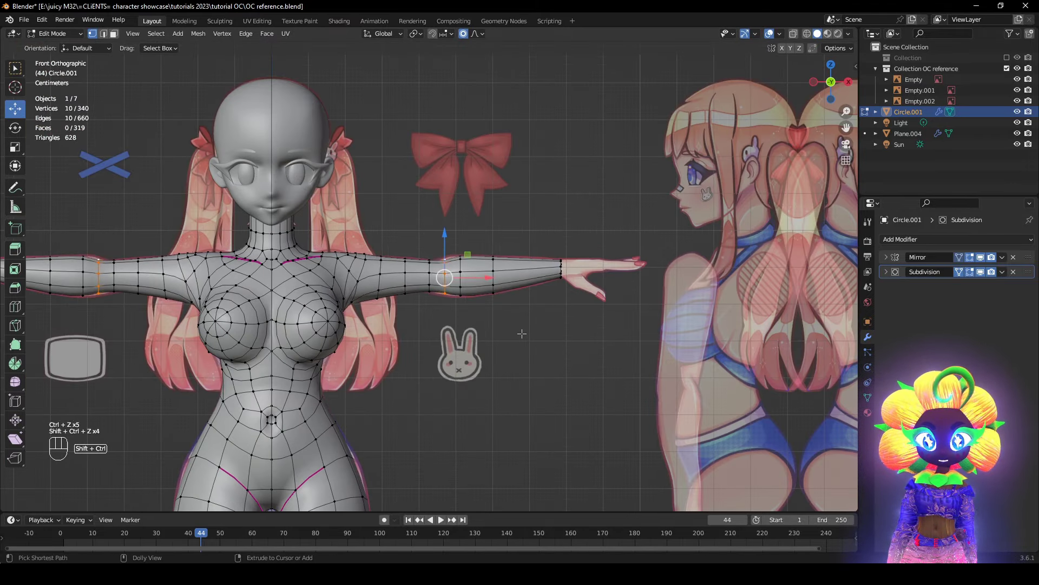
{"action": "key", "text": "ctrl+z"}
- Examine the smoothed body from the front and the side with the overlays hidden
{"action": "scroll", "coordinate": [522, 334], "scroll_direction": "down", "scroll_amount": 2}
{"action": "mouse_move", "coordinate": [522, 333]}
{"action": "middle_mouse_down", "text": "shift"}
{"action": "mouse_move", "coordinate": [524, 233]}
{"action": "mouse_move", "coordinate": [579, 294]}
{"action": "mouse_move", "coordinate": [479, 280]}
{"action": "mouse_move", "coordinate": [533, 336]}
{"action": "middle_mouse_up", "text": "shift"}
{"action": "left_click", "coordinate": [769, 34]}
{"action": "scroll", "coordinate": [570, 274], "scroll_direction": "down", "scroll_amount": 1}
{"action": "scroll", "coordinate": [536, 336], "scroll_direction": "up", "scroll_amount": 1}
{"action": "middle_click_drag", "start_coordinate": [538, 337], "coordinate": [558, 368]}
{"action": "scroll", "coordinate": [580, 103], "scroll_direction": "up", "scroll_amount": 2}
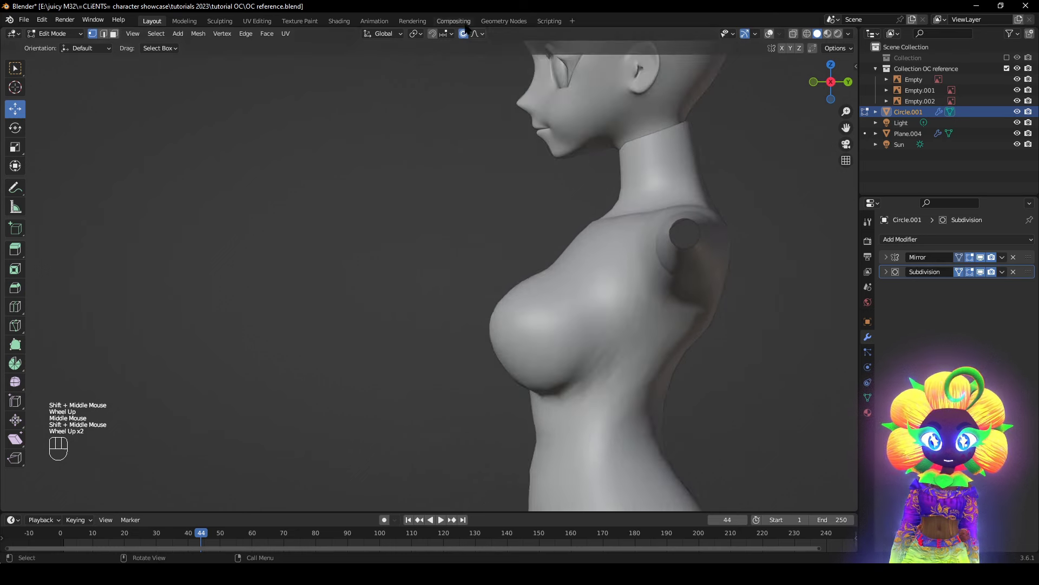
- Show the overlays and move a vertex on the underside of the breast forward and down in the right view with proportional editing
{"action": "middle_click_drag", "start_coordinate": [723, 124], "coordinate": [646, 82], "text": "shift"}
{"action": "left_click", "coordinate": [769, 34]}
{"action": "scroll", "coordinate": [409, 353], "scroll_direction": "up", "scroll_amount": 2}
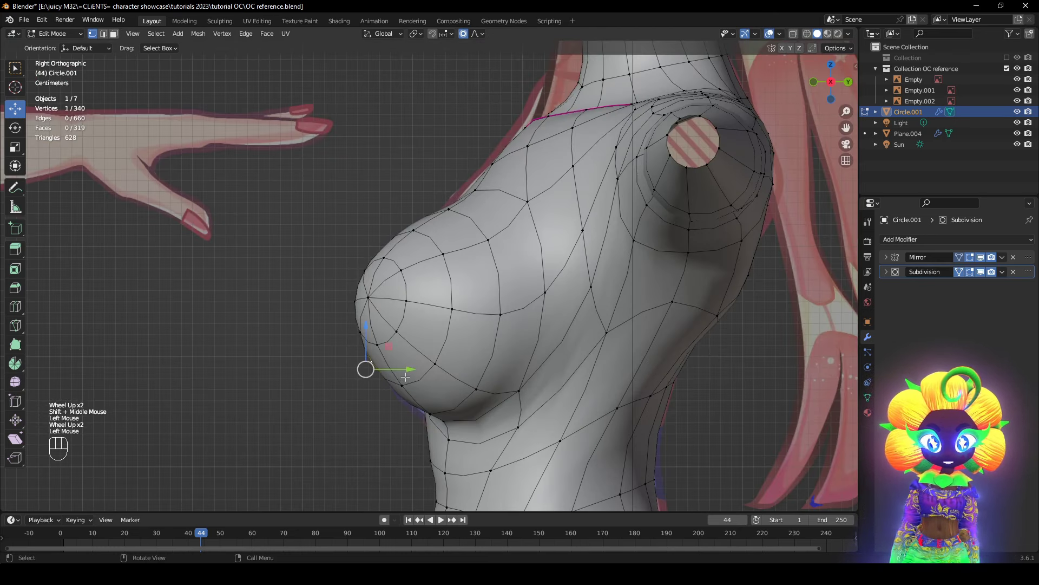
{"action": "key", "text": "g"}
{"action": "scroll", "coordinate": [449, 381], "scroll_direction": "up", "scroll_amount": 13}
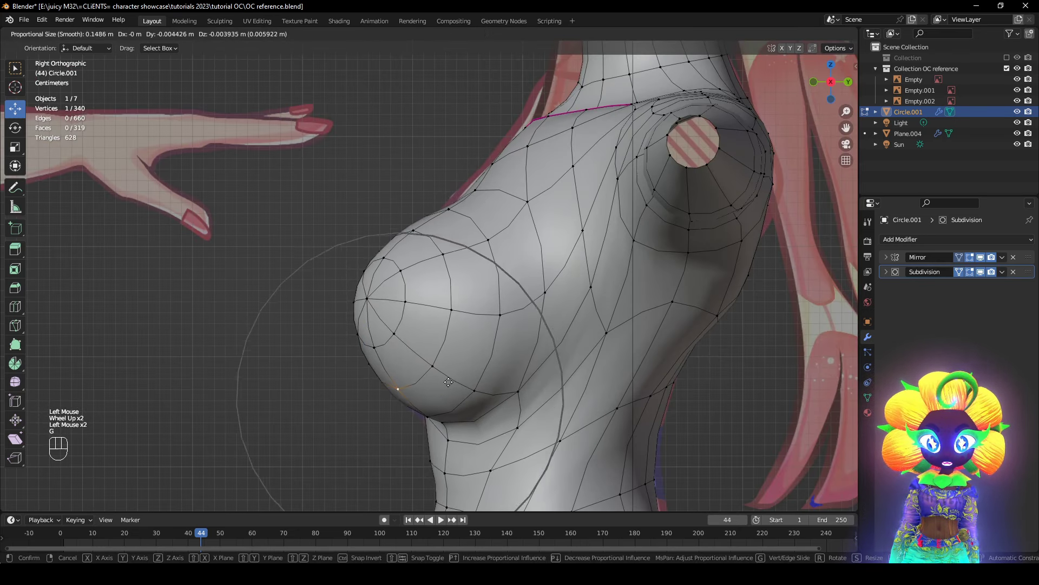
{"action": "left_click", "coordinate": [436, 385]}
{"action": "middle_click_drag", "start_coordinate": [436, 385], "coordinate": [495, 399]}
- Clear the selection and examine the reshaped chest and arms from several angles with the overlays hidden
{"action": "left_click", "coordinate": [271, 397]}
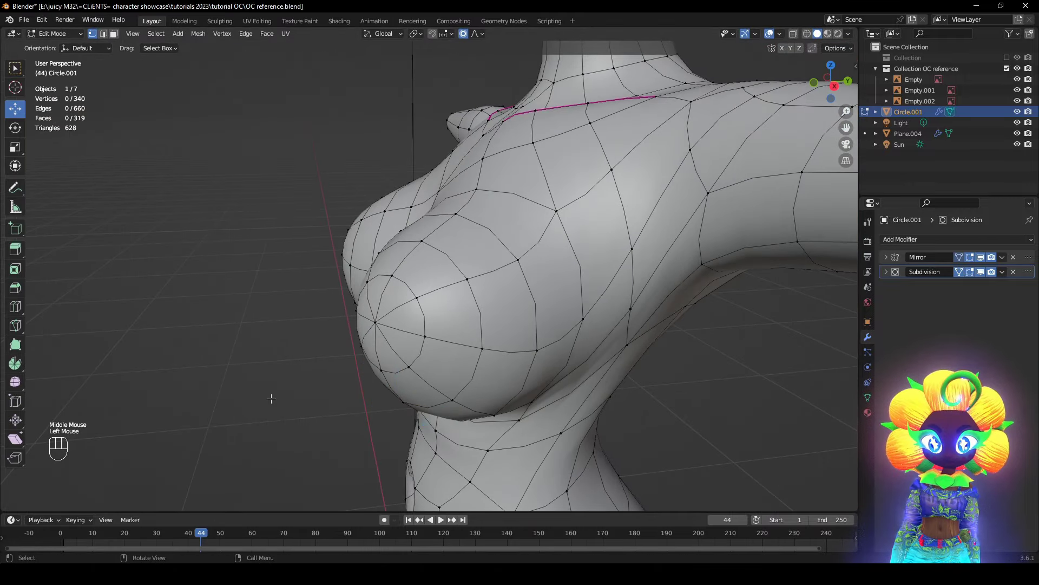
{"action": "middle_click_drag", "start_coordinate": [271, 397], "coordinate": [346, 419]}
{"action": "middle_click_drag", "start_coordinate": [412, 260], "coordinate": [454, 319], "text": "shift"}
{"action": "scroll", "coordinate": [458, 319], "scroll_direction": "down", "scroll_amount": 1}
{"action": "middle_click_drag", "start_coordinate": [460, 317], "coordinate": [483, 263]}
{"action": "scroll", "coordinate": [481, 222], "scroll_direction": "down", "scroll_amount": 2}
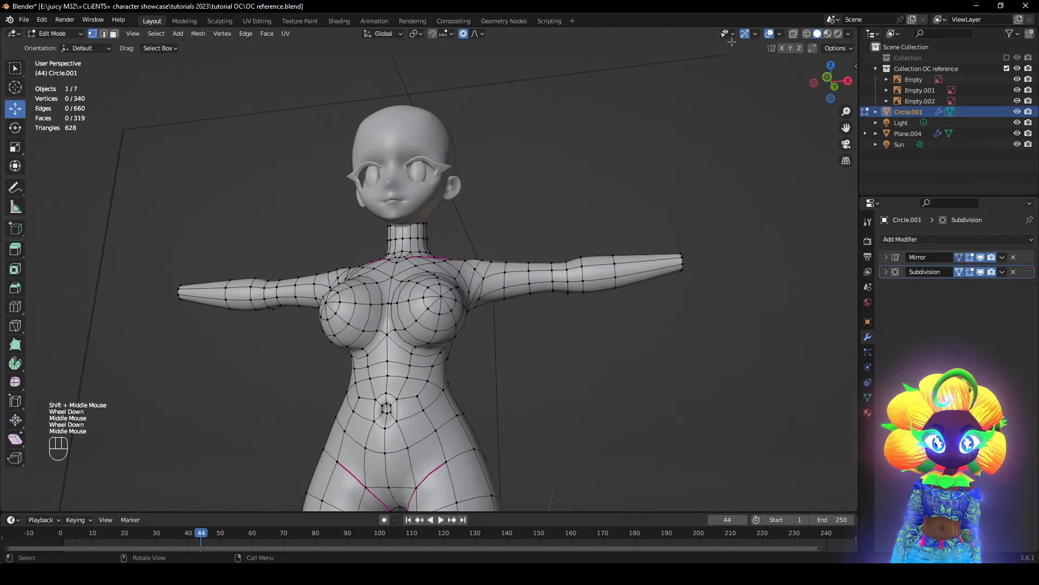
{"action": "left_click", "coordinate": [770, 33]}
{"action": "scroll", "coordinate": [604, 257], "scroll_direction": "down", "scroll_amount": 2}
{"action": "middle_click_drag", "start_coordinate": [603, 257], "coordinate": [628, 267]}
{"action": "scroll", "coordinate": [612, 227], "scroll_direction": "up", "scroll_amount": 5}
{"action": "scroll", "coordinate": [611, 228], "scroll_direction": "down", "scroll_amount": 1}
{"action": "middle_click_drag", "start_coordinate": [612, 227], "coordinate": [556, 211]}
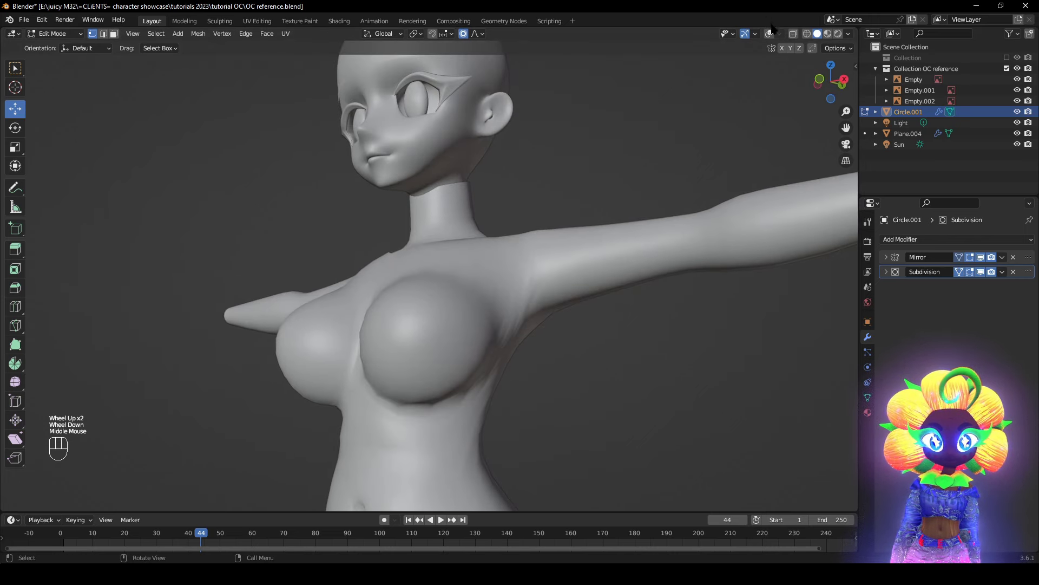
- Turn off the subdivision display and adjust the breast's centre vertex with Shrink/Fatten
{"action": "left_click", "coordinate": [770, 33]}
{"action": "scroll", "coordinate": [319, 367], "scroll_direction": "up", "scroll_amount": 1}
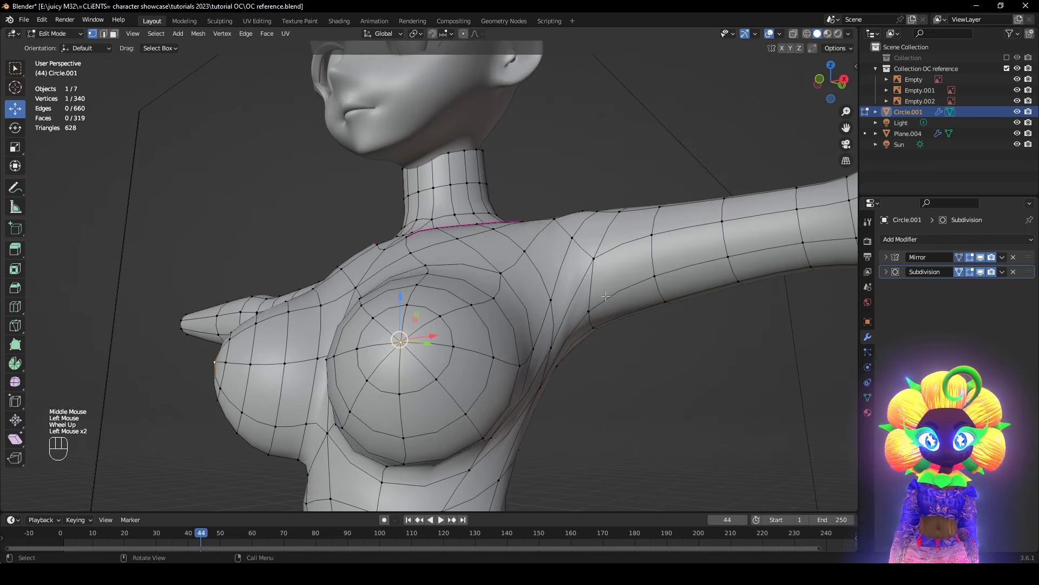
{"action": "middle_click_drag", "start_coordinate": [606, 296], "coordinate": [844, 255]}
{"action": "left_click", "coordinate": [980, 272]}
{"action": "middle_click_drag", "start_coordinate": [758, 352], "coordinate": [622, 469]}
{"action": "key", "text": "alt+s"}
{"action": "left_click", "coordinate": [634, 409]}
{"action": "scroll", "coordinate": [632, 400], "scroll_direction": "down", "scroll_amount": 2}
{"action": "left_click", "coordinate": [664, 121]}
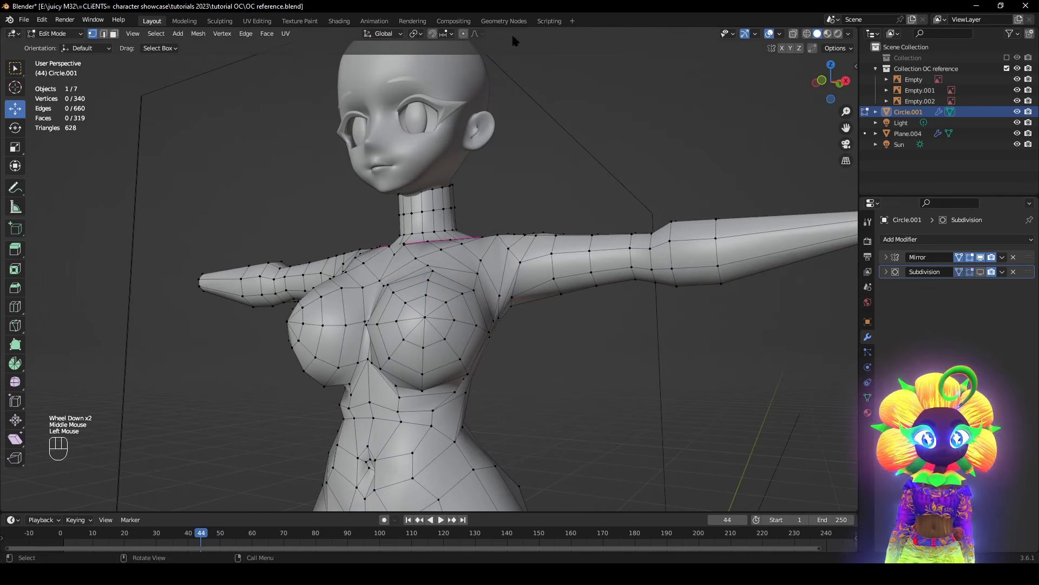
- Turn the subdivision display back on and examine the whole body with the overlays hidden
{"action": "left_click", "coordinate": [981, 272]}
{"action": "scroll", "coordinate": [796, 56], "scroll_direction": "down", "scroll_amount": 2}
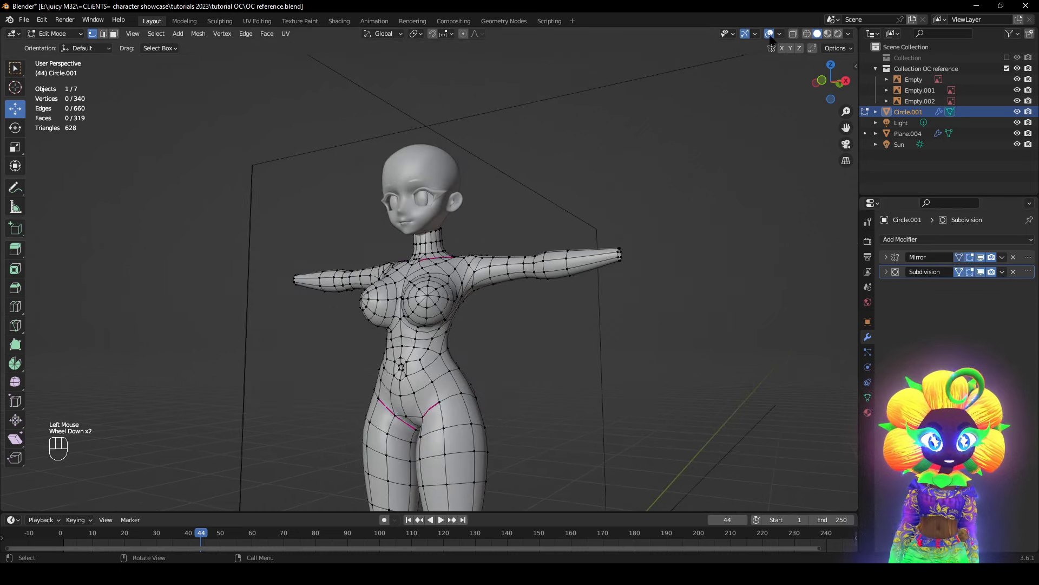
{"action": "left_click", "coordinate": [769, 34]}
{"action": "middle_click_drag", "start_coordinate": [610, 292], "coordinate": [600, 232]}
{"action": "scroll", "coordinate": [548, 288], "scroll_direction": "down", "scroll_amount": 1}
{"action": "middle_click", "coordinate": [585, 281]}
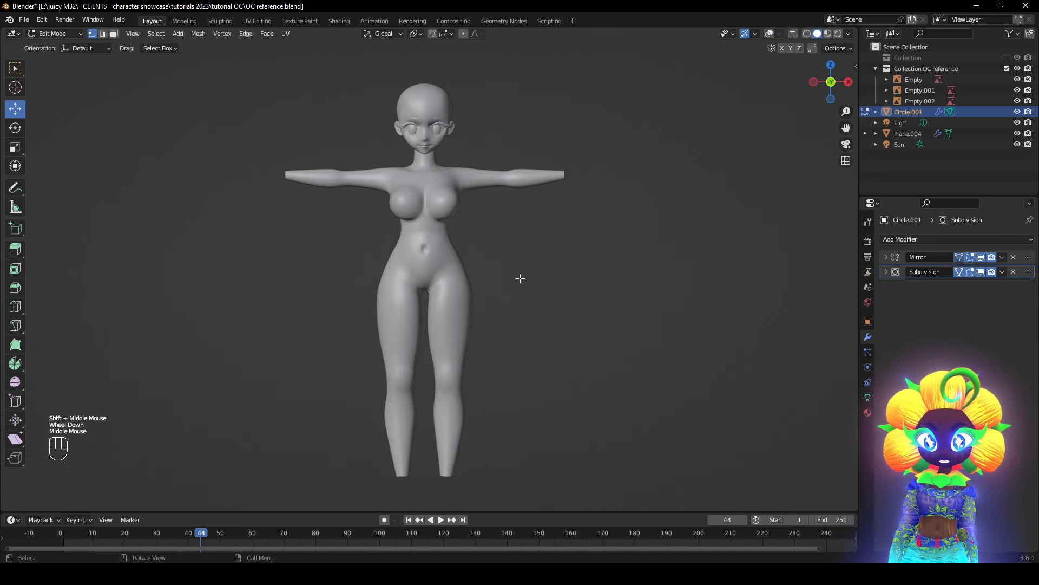
{"action": "scroll", "coordinate": [606, 309], "scroll_direction": "up", "scroll_amount": 1}
{"action": "middle_click_drag", "start_coordinate": [605, 309], "coordinate": [482, 309]}
{"action": "scroll", "coordinate": [300, 345], "scroll_direction": "up", "scroll_amount": 1}
- Select the whole body mesh with the overlays shown and reset its normal vectors
{"action": "left_click", "coordinate": [769, 34]}
{"action": "middle_click_drag", "start_coordinate": [676, 205], "coordinate": [606, 204]}
{"action": "key", "text": "a"}
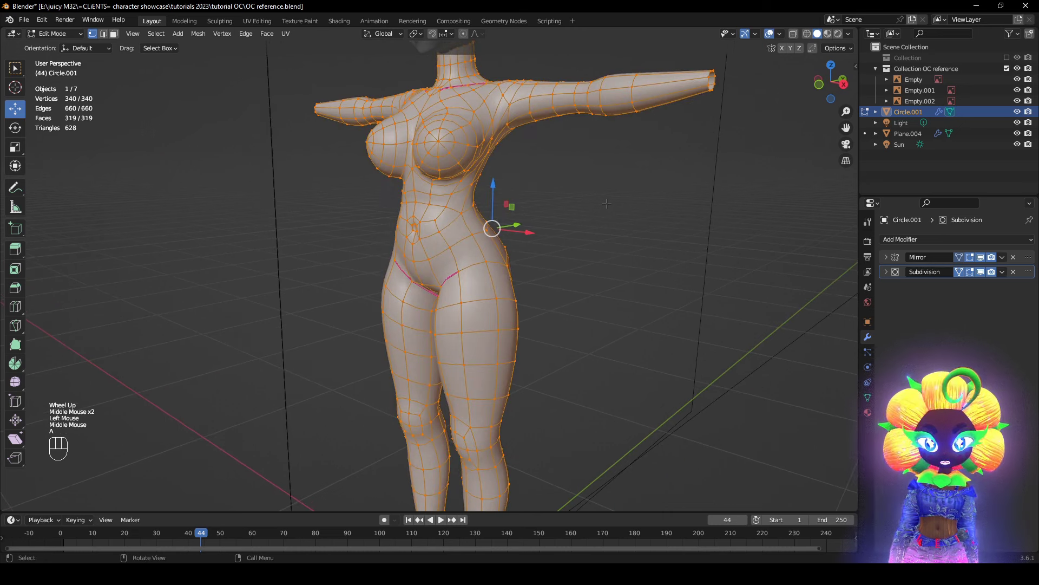
{"action": "key", "text": "alt+n"}
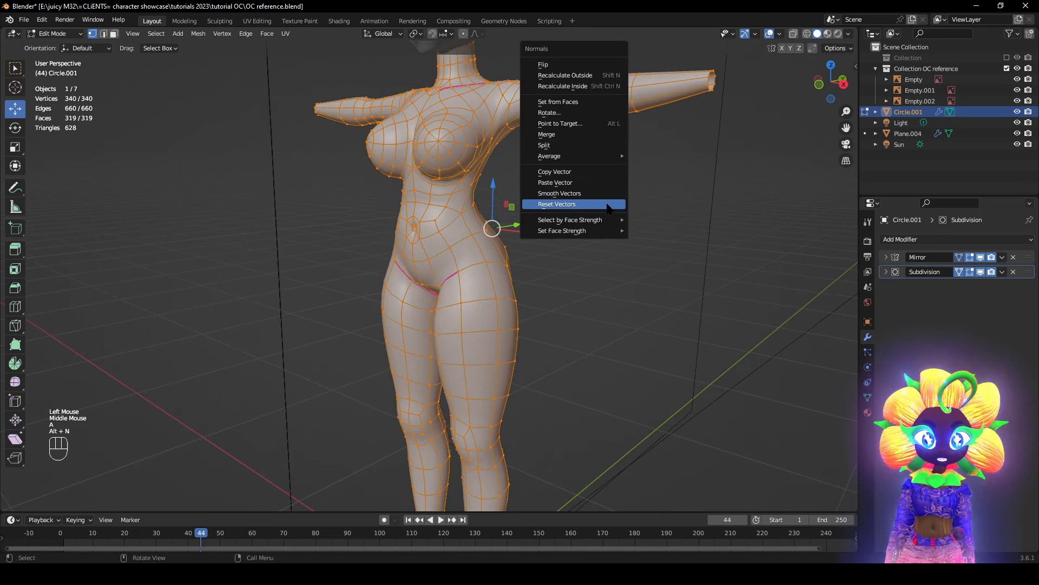
{"action": "left_click", "coordinate": [609, 206]}
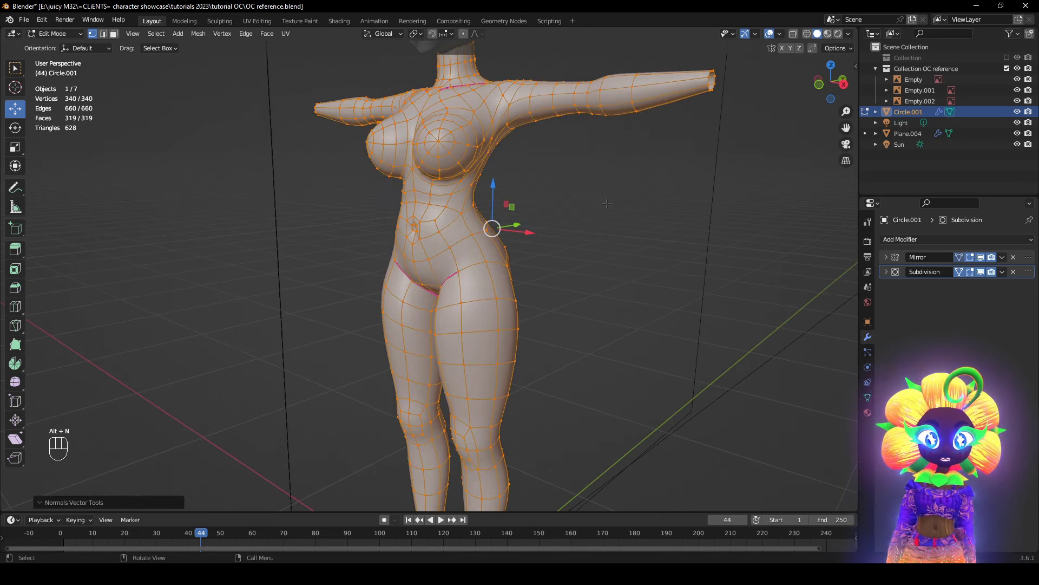
{"action": "left_click", "coordinate": [624, 236]}
- Set the Edge Crease factor to -1 on the innermost edge of the fold beneath the buttocks
{"action": "left_click", "coordinate": [771, 34]}
{"action": "middle_click_drag", "start_coordinate": [550, 324], "coordinate": [603, 299]}
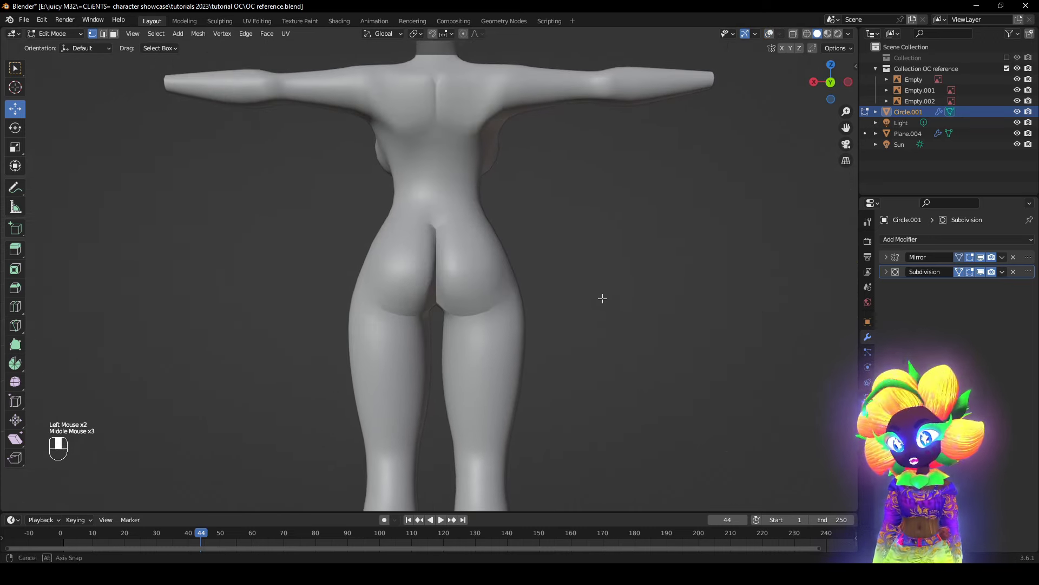
{"action": "left_click", "coordinate": [770, 34]}
{"action": "scroll", "coordinate": [487, 303], "scroll_direction": "up", "scroll_amount": 2}
{"action": "middle_click_drag", "start_coordinate": [444, 311], "coordinate": [429, 296]}
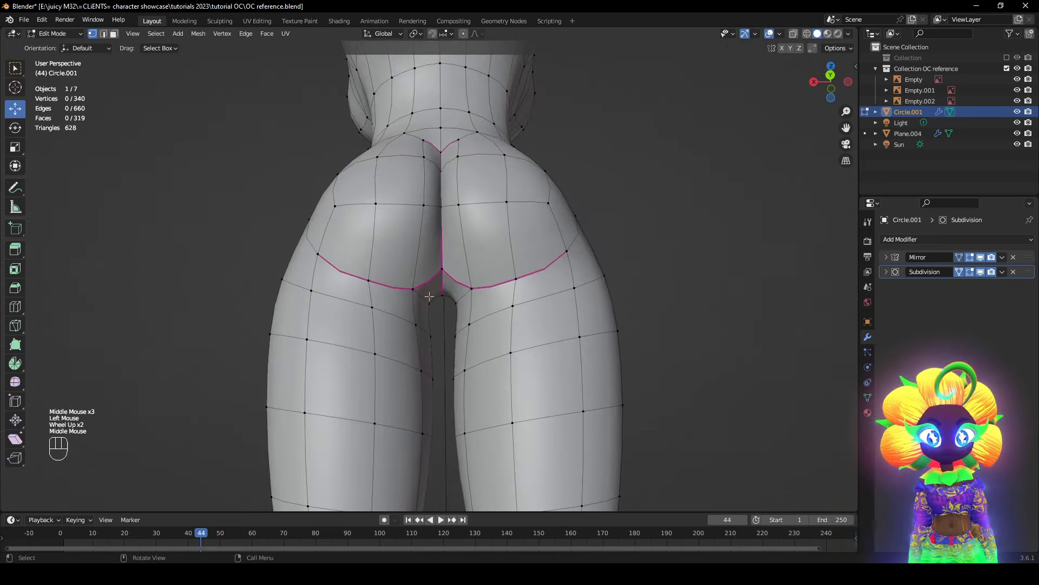
{"action": "key", "text": "shift+e"}
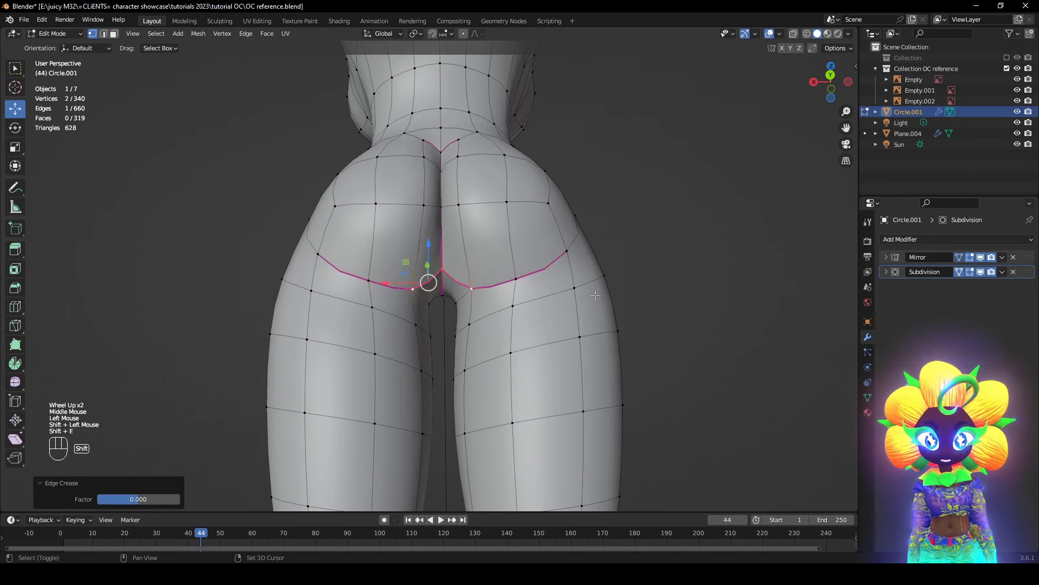
{"action": "middle_click_drag", "start_coordinate": [433, 292], "coordinate": [422, 303]}
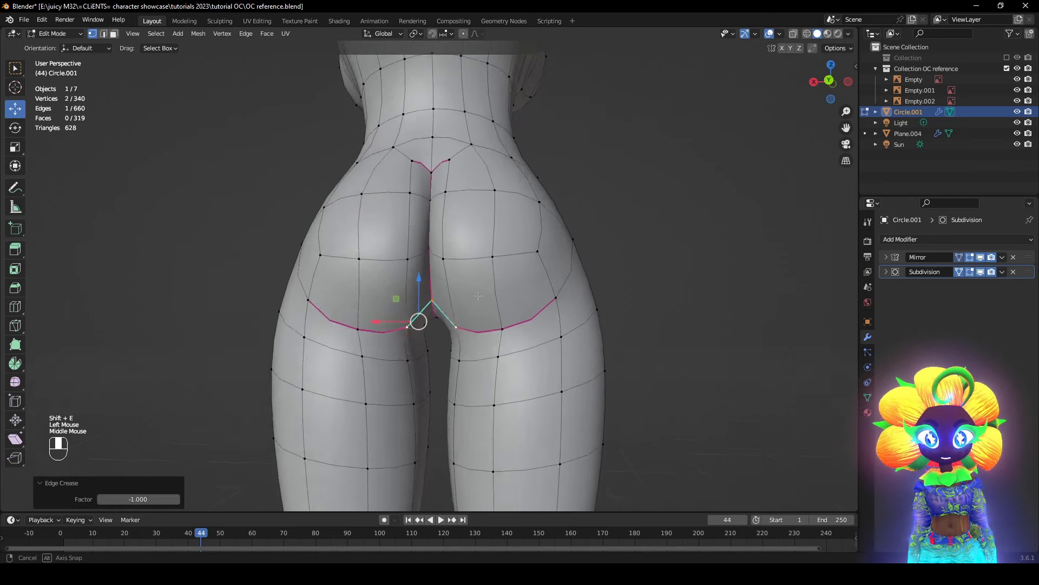
- Compare the buttock fold with and without the crease change with the overlays hidden, and adjust that edge's crease again
{"action": "scroll", "coordinate": [423, 304], "scroll_direction": "down", "scroll_amount": 2}
{"action": "left_click", "coordinate": [769, 34]}
{"action": "middle_click_drag", "start_coordinate": [679, 153], "coordinate": [615, 224]}
{"action": "key", "text": "ctrl+z"}
{"action": "key", "text": "ctrl+shift+z"}
{"action": "left_click", "coordinate": [557, 204]}
{"action": "key", "text": "shift+e"}
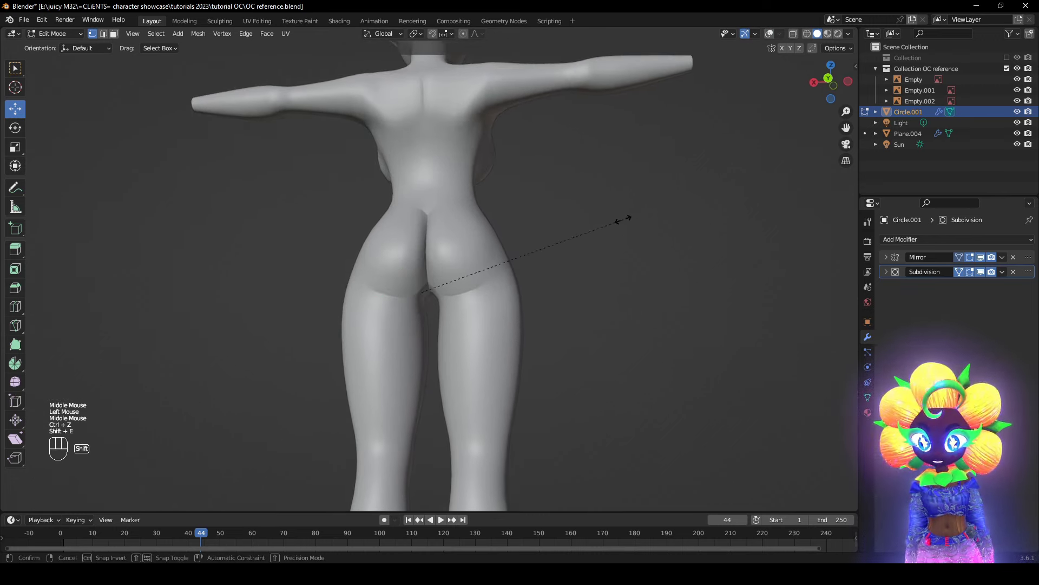
- Try marking the inner fold edge beneath the buttocks as sharp, examine the shading, and undo the latest edge changes
{"action": "key", "text": "ctrl+e"}
{"action": "left_click", "coordinate": [666, 273]}
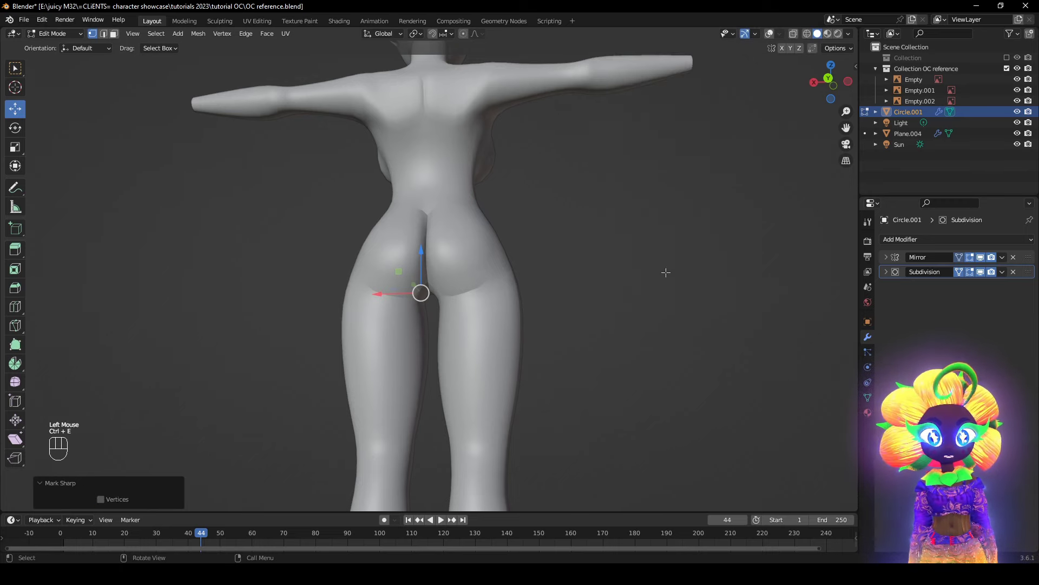
{"action": "scroll", "coordinate": [678, 277], "scroll_direction": "up", "scroll_amount": 3}
{"action": "middle_click_drag", "start_coordinate": [678, 277], "coordinate": [673, 294]}
{"action": "scroll", "coordinate": [663, 295], "scroll_direction": "down", "scroll_amount": 2}
{"action": "middle_click_drag", "start_coordinate": [606, 304], "coordinate": [582, 246]}
{"action": "scroll", "coordinate": [594, 281], "scroll_direction": "down", "scroll_amount": 1, "text": "ctrl"}
{"action": "key", "text": "ctrl+z"}
{"action": "middle_click_drag", "start_coordinate": [582, 245], "coordinate": [711, 124]}
{"action": "key", "text": "ctrl+z"}
- Show the overlays, select the whole body mesh and frame it in the front view against the reference
{"action": "left_click", "coordinate": [666, 257]}
{"action": "scroll", "coordinate": [666, 257], "scroll_direction": "down", "scroll_amount": 4}
{"action": "left_click", "coordinate": [769, 34]}
{"action": "key", "text": "a"}
{"action": "key", "text": "KP_1"}
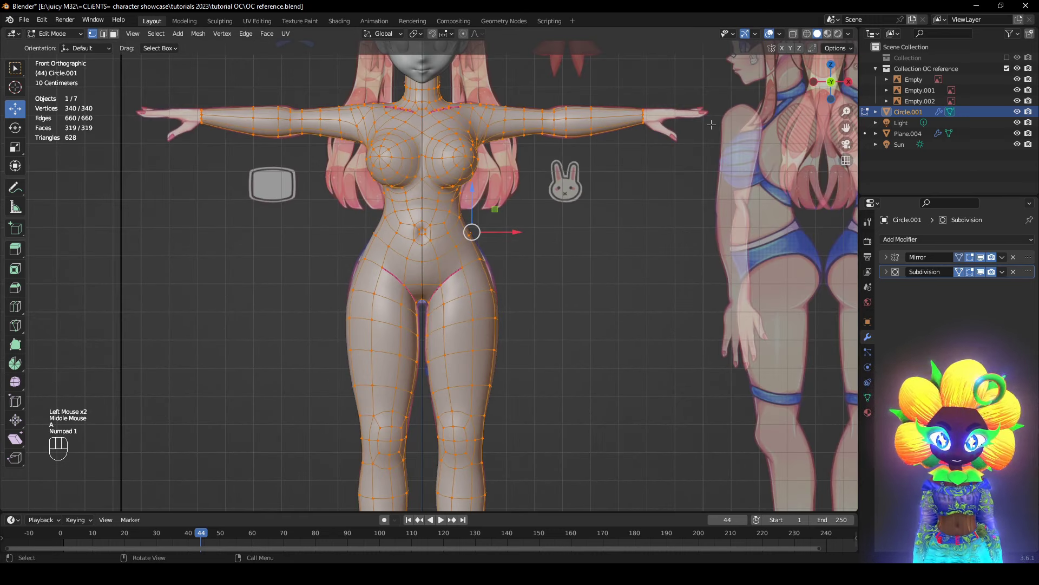
{"action": "key", "text": "KP_Decimal"}
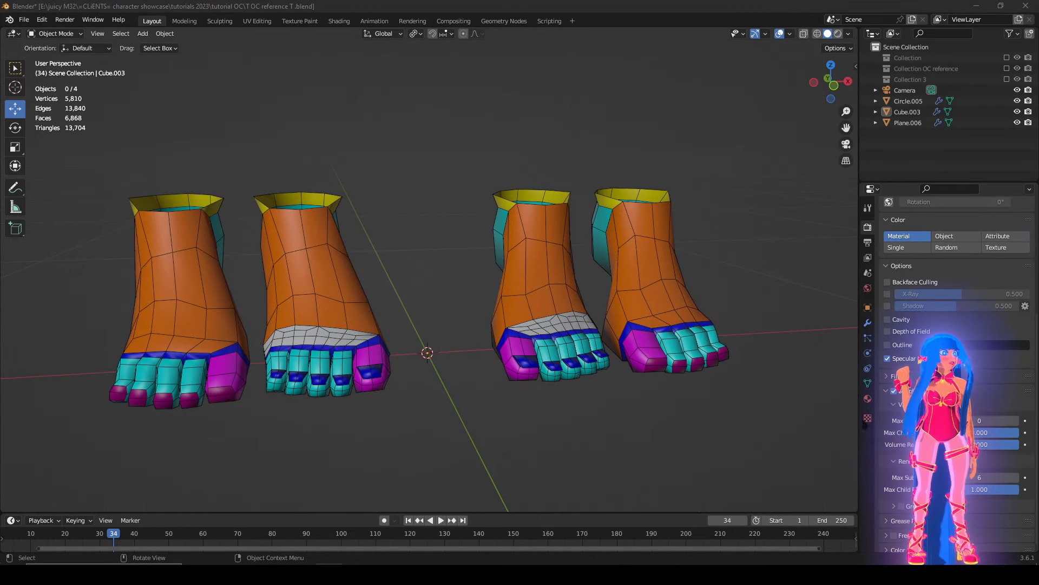
- Compare the colour-coded feet models with and without subdivision by switching Simplify off and on again
{"action": "left_click", "coordinate": [893, 390]}
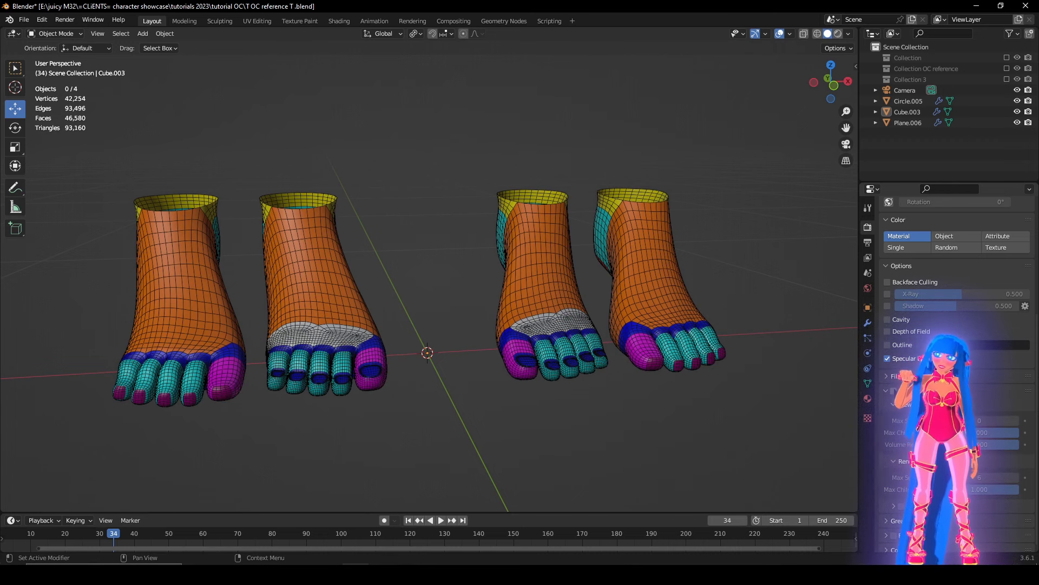
{"action": "left_click", "coordinate": [892, 390]}
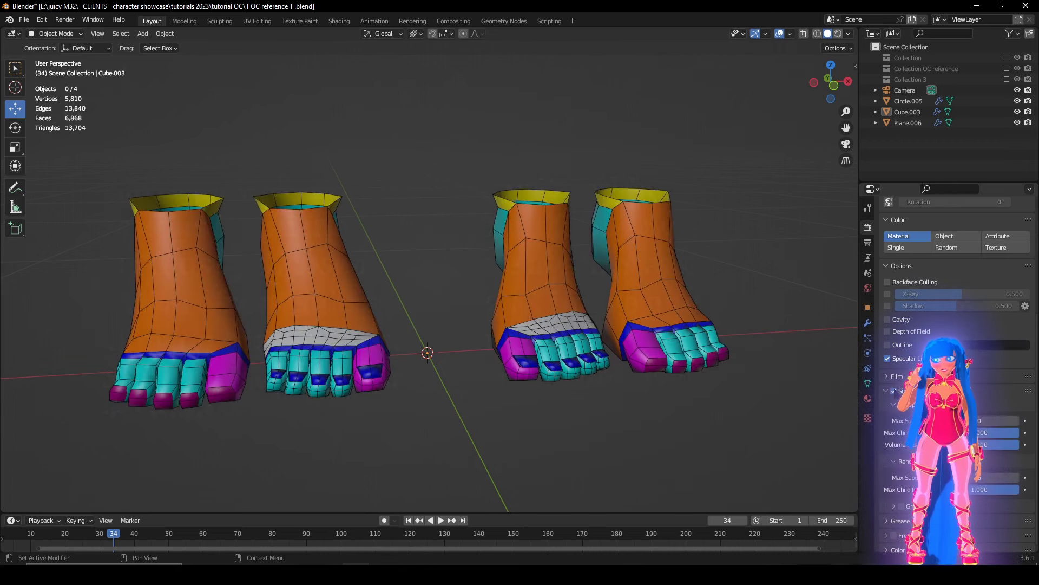